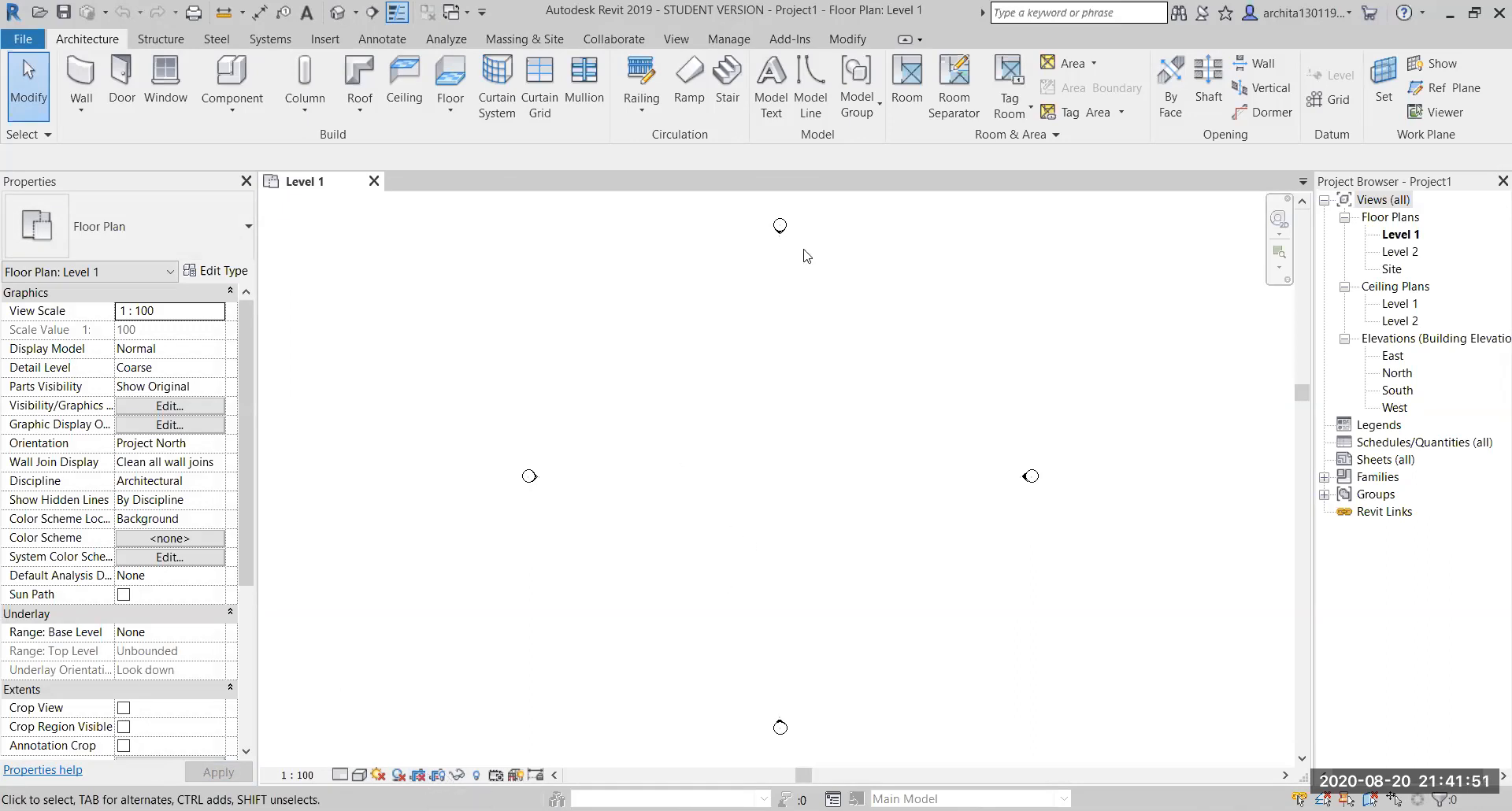
Create a new conceptual mass family from the Metric Mass.rft template
{"action": "left_click", "coordinate": [24, 39]}
{"action": "mouse_move", "coordinate": [122, 118]}
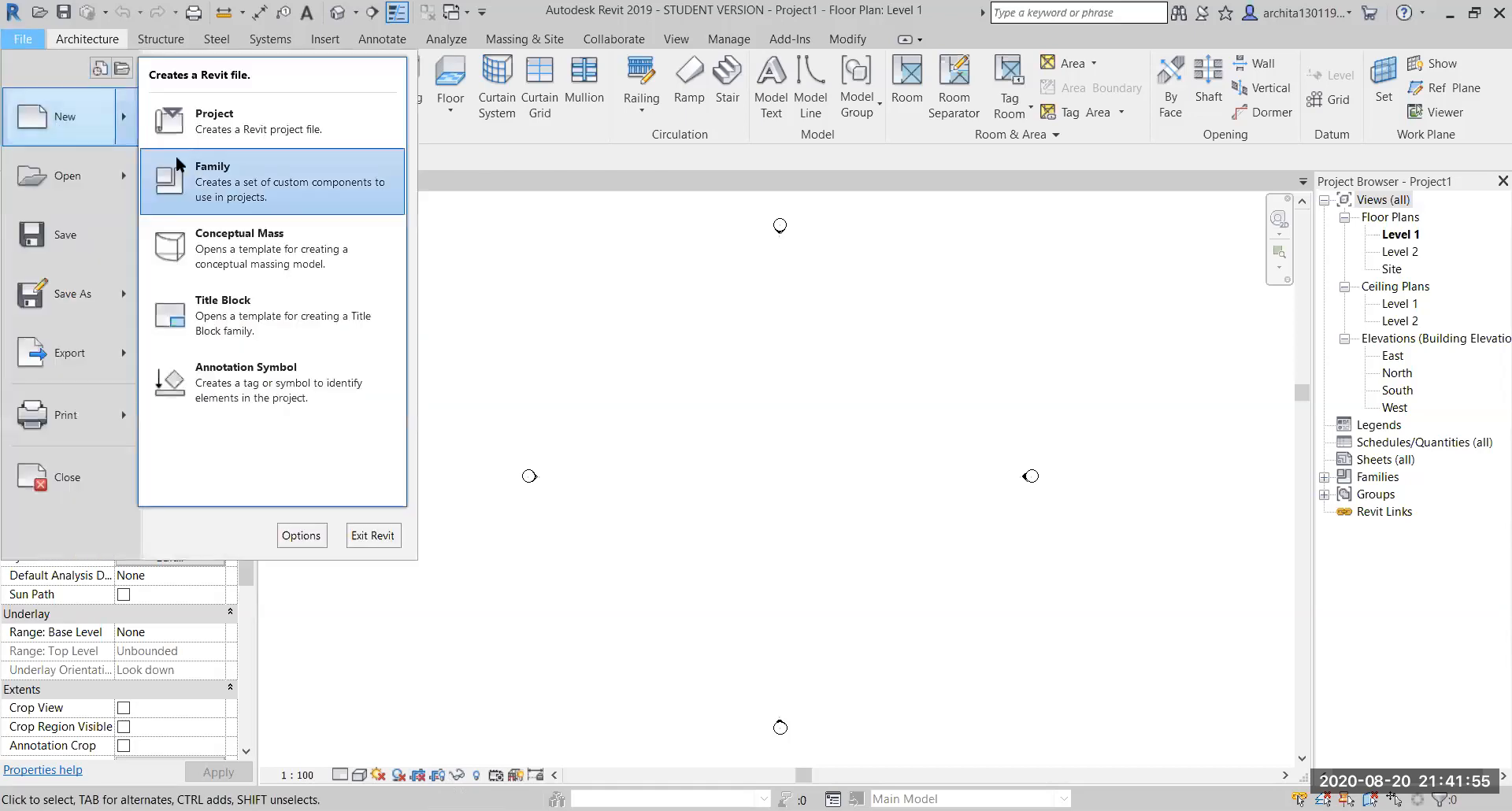
{"action": "left_click", "coordinate": [263, 238]}
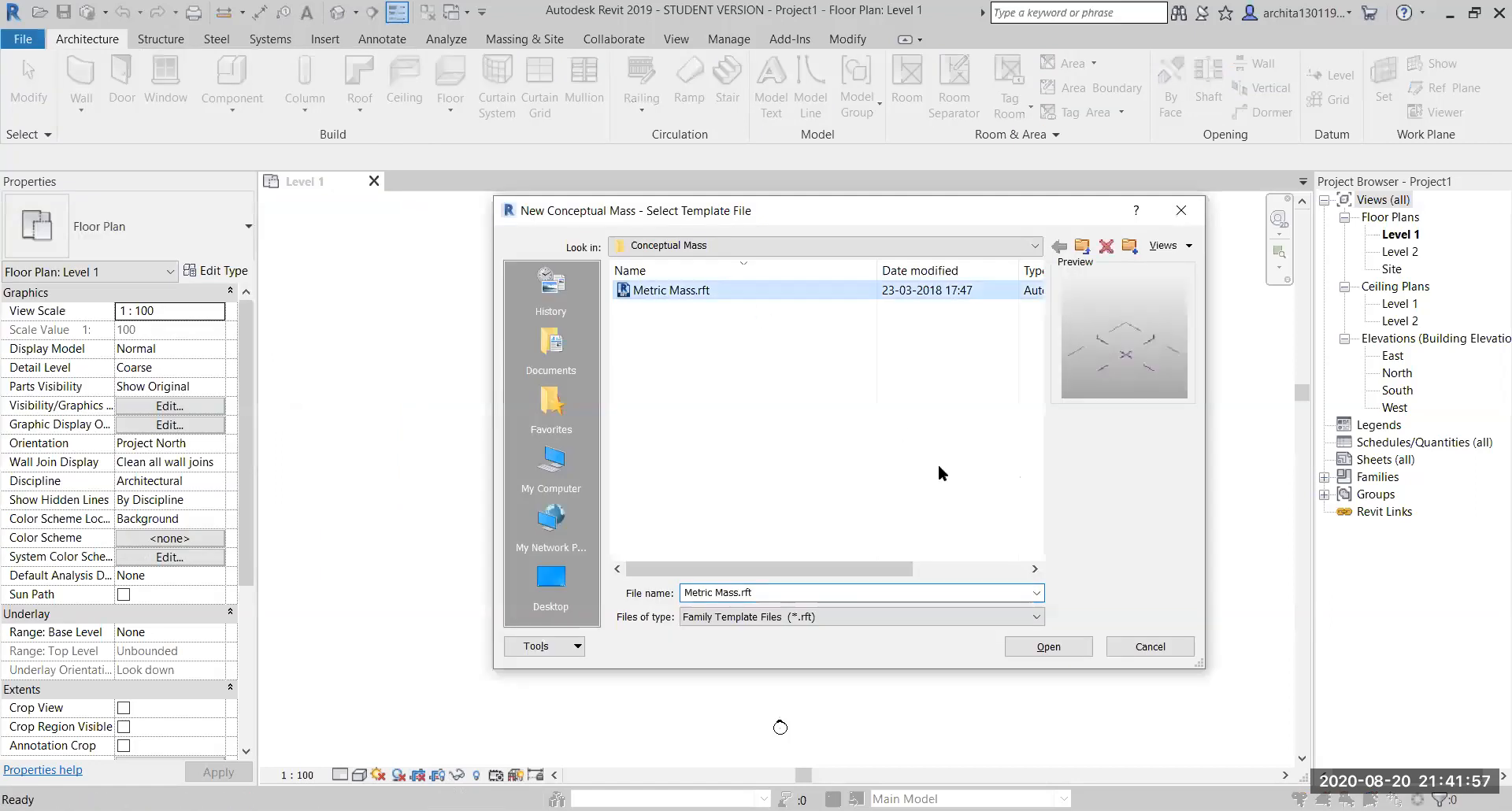
{"action": "left_click", "coordinate": [1090, 647]}
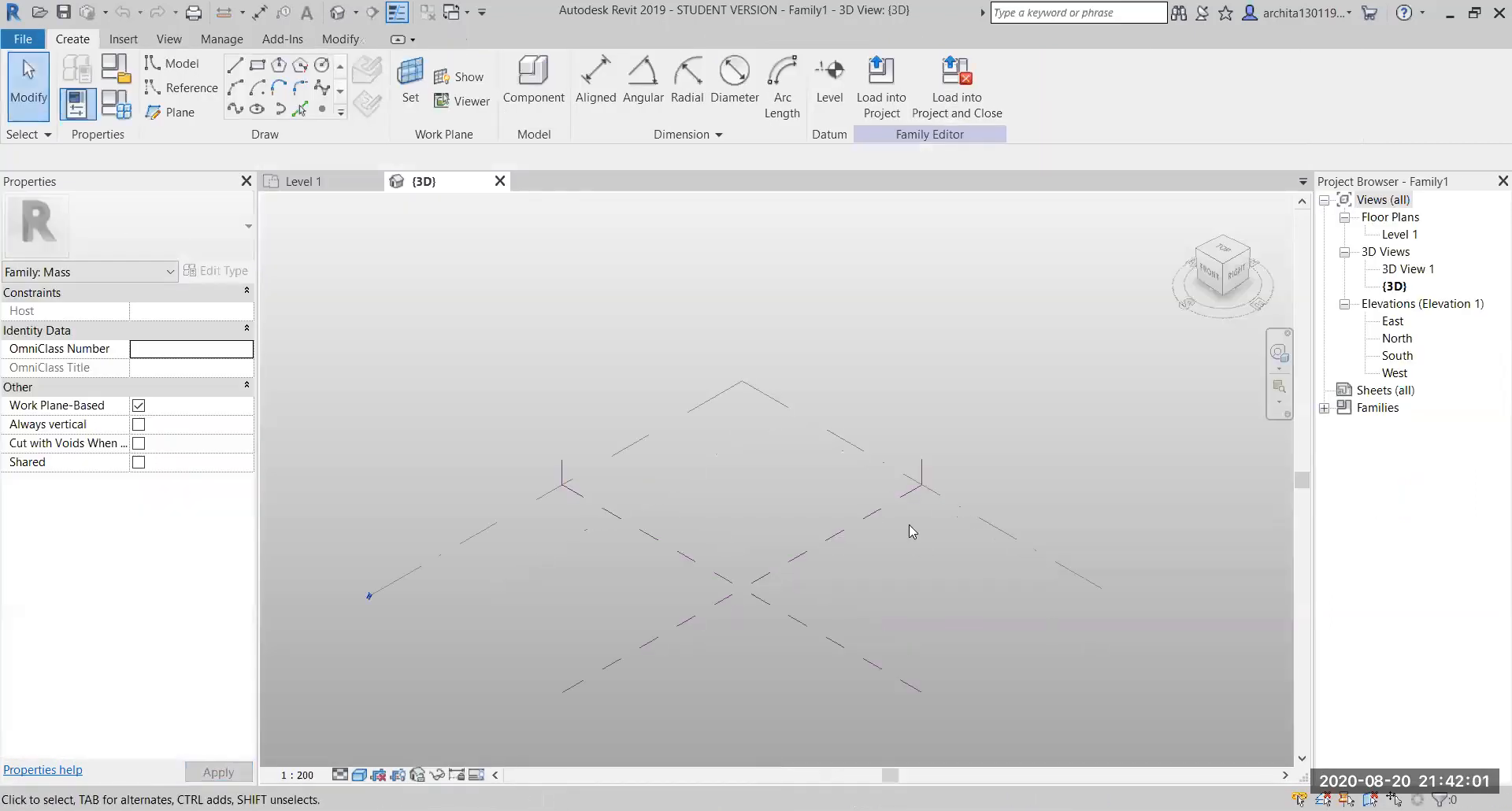
Sketch a rectangle with model lines on the Level 1 work plane, inside the back-left quadrant of the reference planes
{"action": "scroll", "coordinate": [796, 568], "scroll_direction": "up", "scroll_amount": 2}
{"action": "middle_click_drag", "start_coordinate": [788, 564], "coordinate": [898, 515], "text": "shift"}
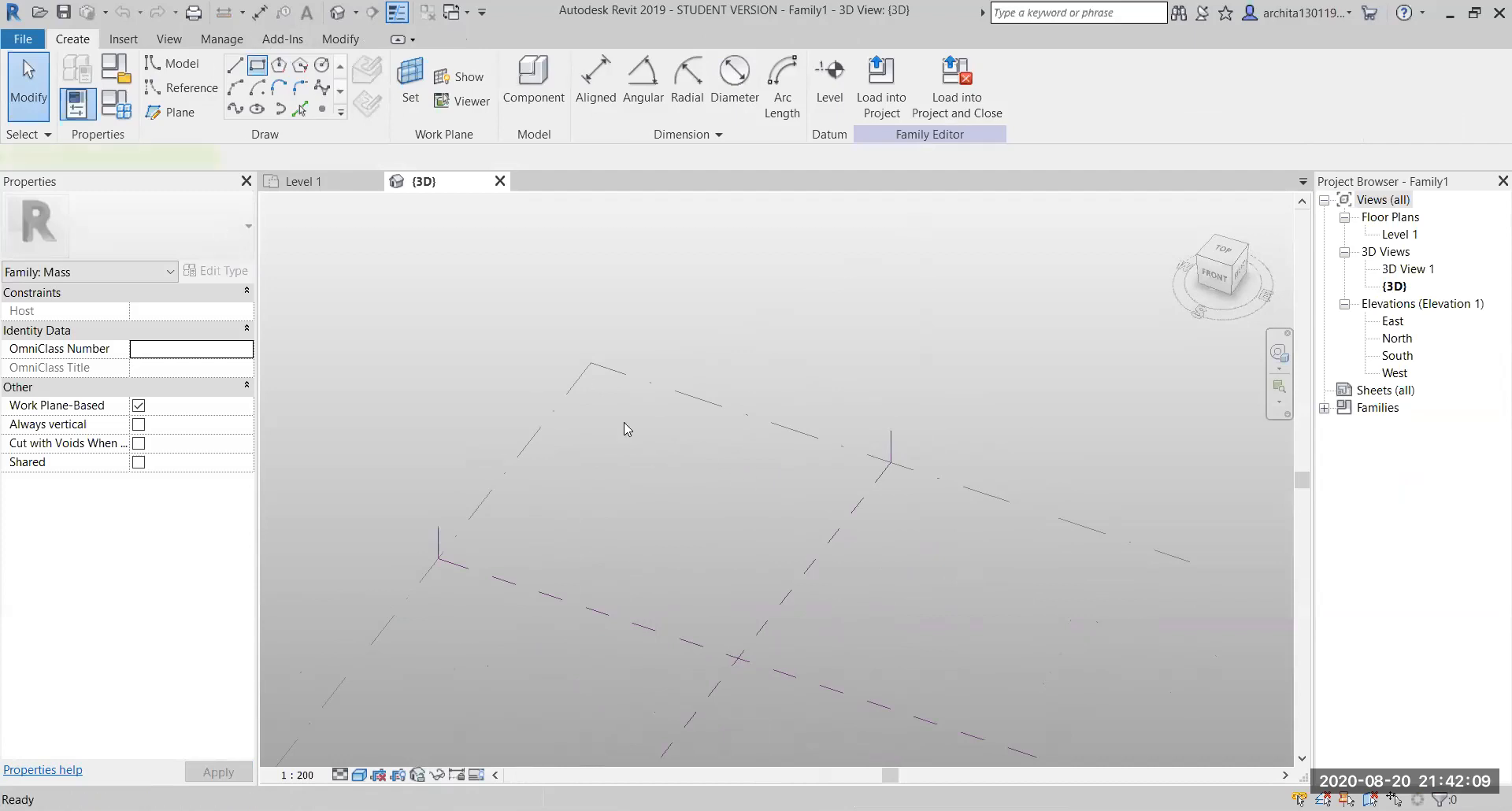
{"action": "left_click", "coordinate": [599, 397]}
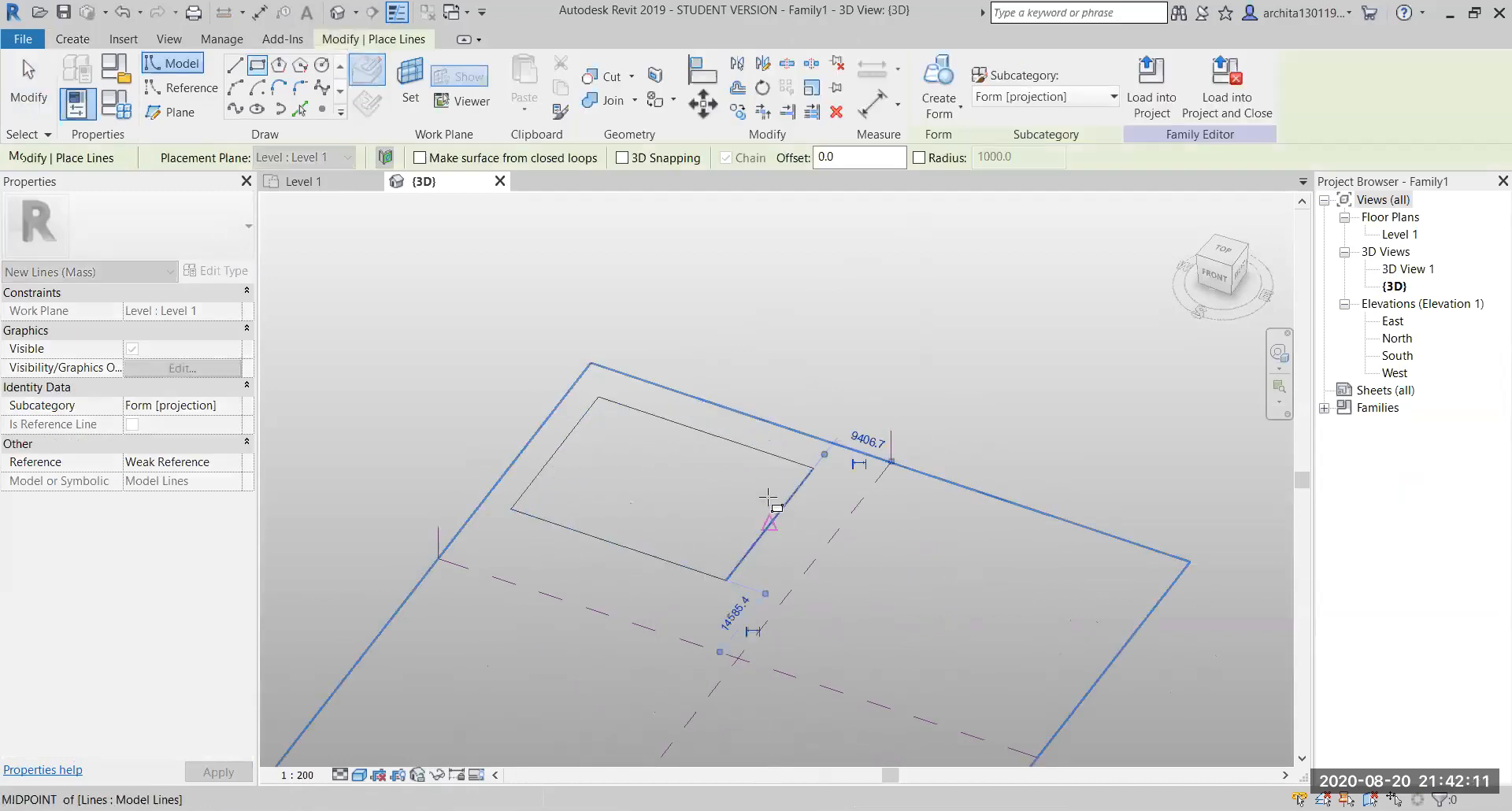
{"action": "left_click", "coordinate": [768, 516]}
{"action": "key", "text": "Escape"}
{"action": "key", "text": "Escape"}
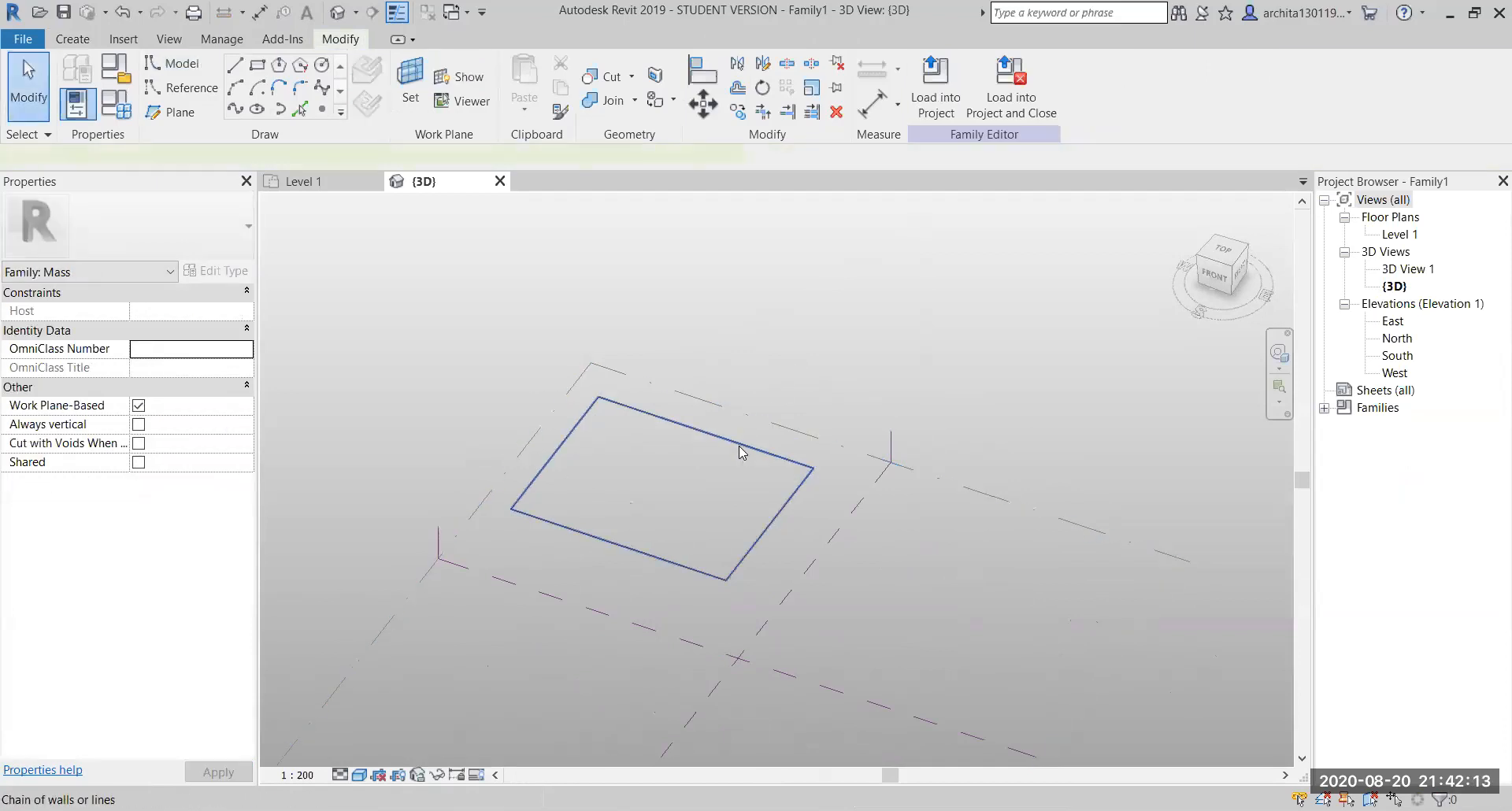
Create a solid form from the rectangle and raise its top face to a height of about 33000 mm
{"action": "left_click", "coordinate": [741, 452]}
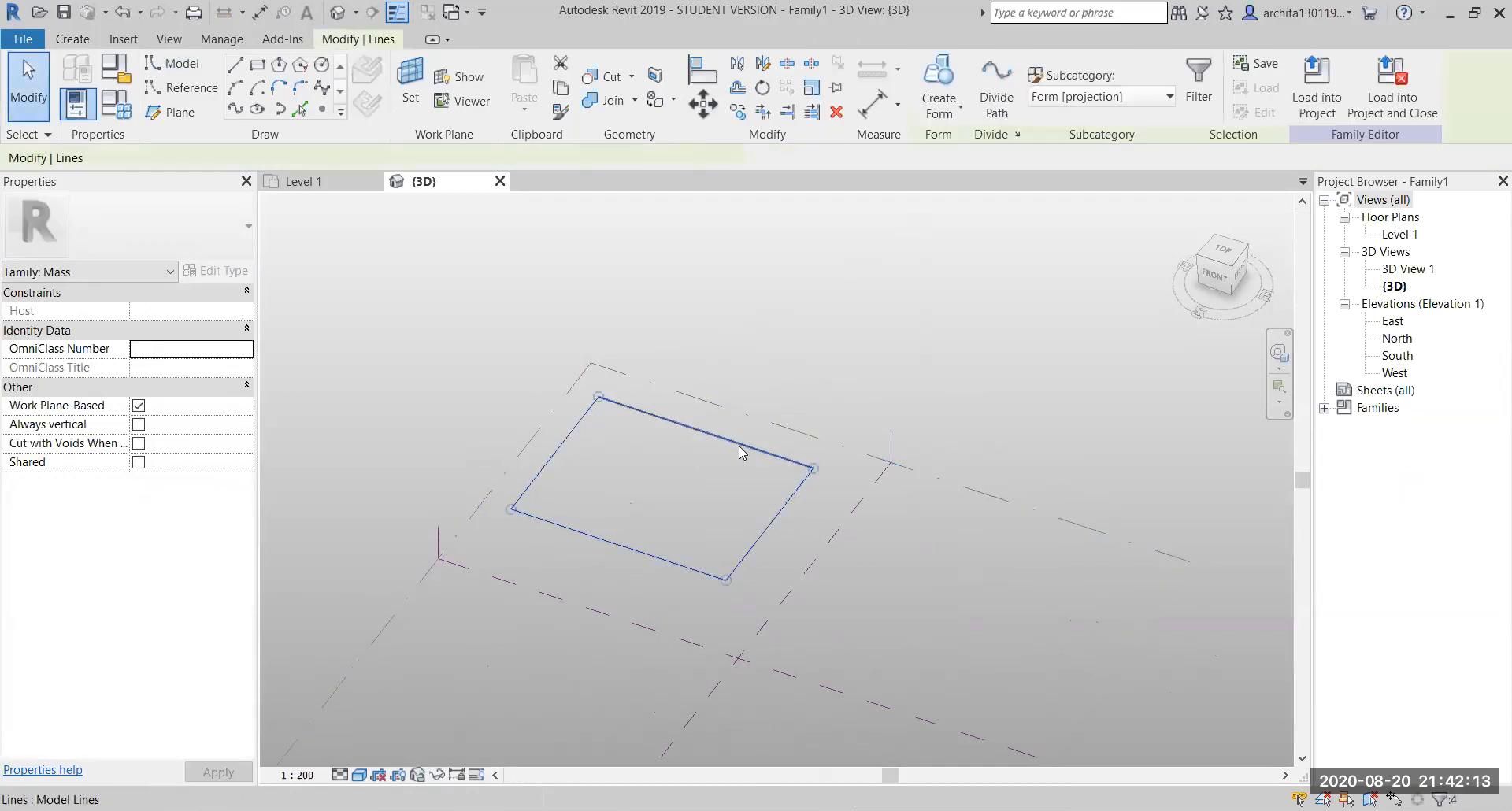
{"action": "left_click", "coordinate": [950, 82]}
{"action": "left_click_drag", "start_coordinate": [665, 390], "coordinate": [670, 295]}
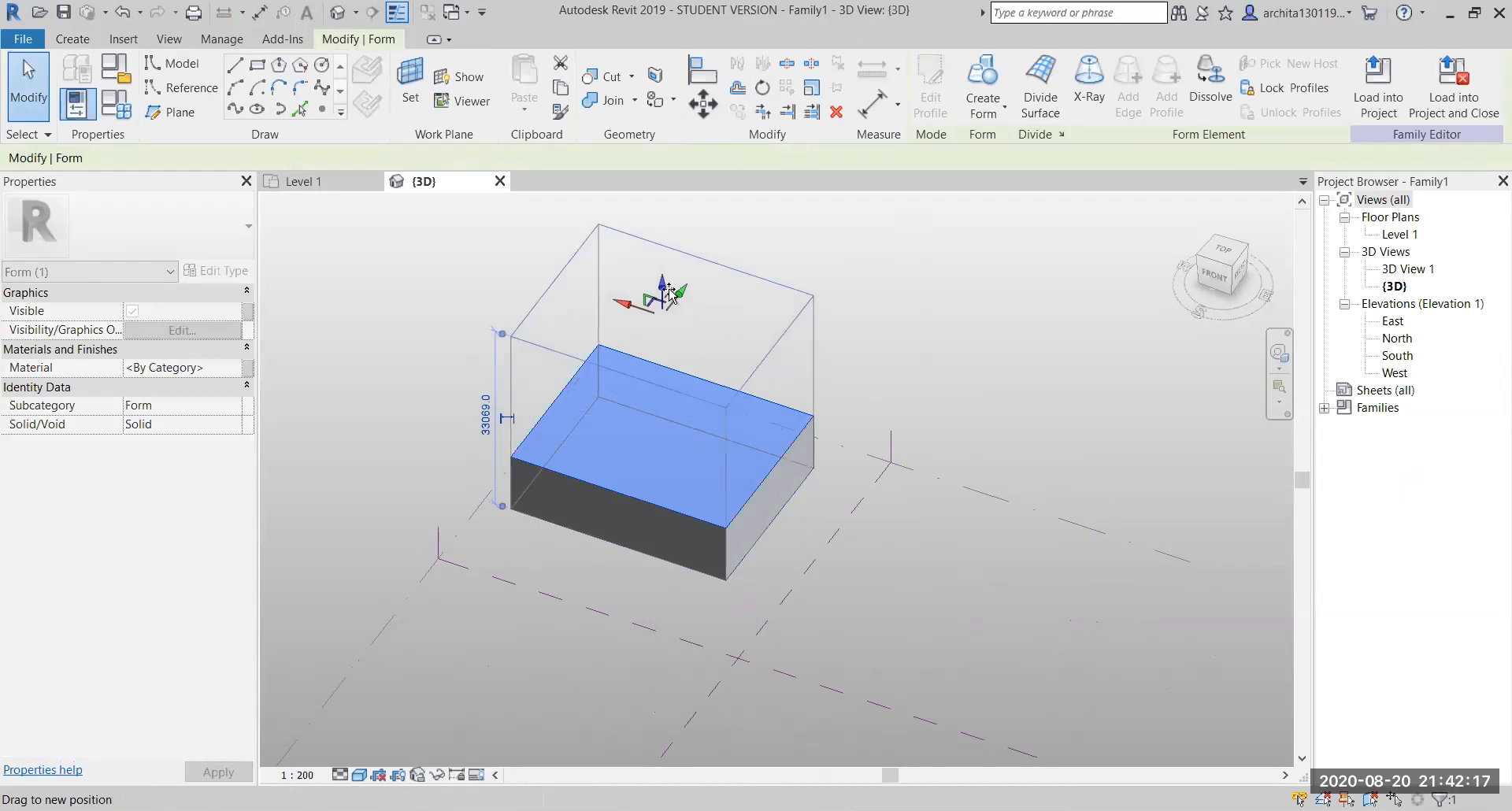
{"action": "left_click", "coordinate": [1029, 408]}
{"action": "mouse_move", "coordinate": [888, 463]}
{"action": "middle_mouse_down"}
{"action": "mouse_move", "coordinate": [898, 549]}
{"action": "mouse_move", "coordinate": [738, 400]}
{"action": "mouse_move", "coordinate": [928, 364]}
{"action": "mouse_move", "coordinate": [871, 497]}
{"action": "mouse_move", "coordinate": [982, 500]}
{"action": "mouse_move", "coordinate": [890, 563]}
{"action": "mouse_move", "coordinate": [903, 467]}
{"action": "middle_mouse_up"}
{"action": "scroll", "coordinate": [793, 418], "scroll_direction": "up", "scroll_amount": 1}
{"action": "middle_click_drag", "start_coordinate": [797, 418], "coordinate": [890, 456]}
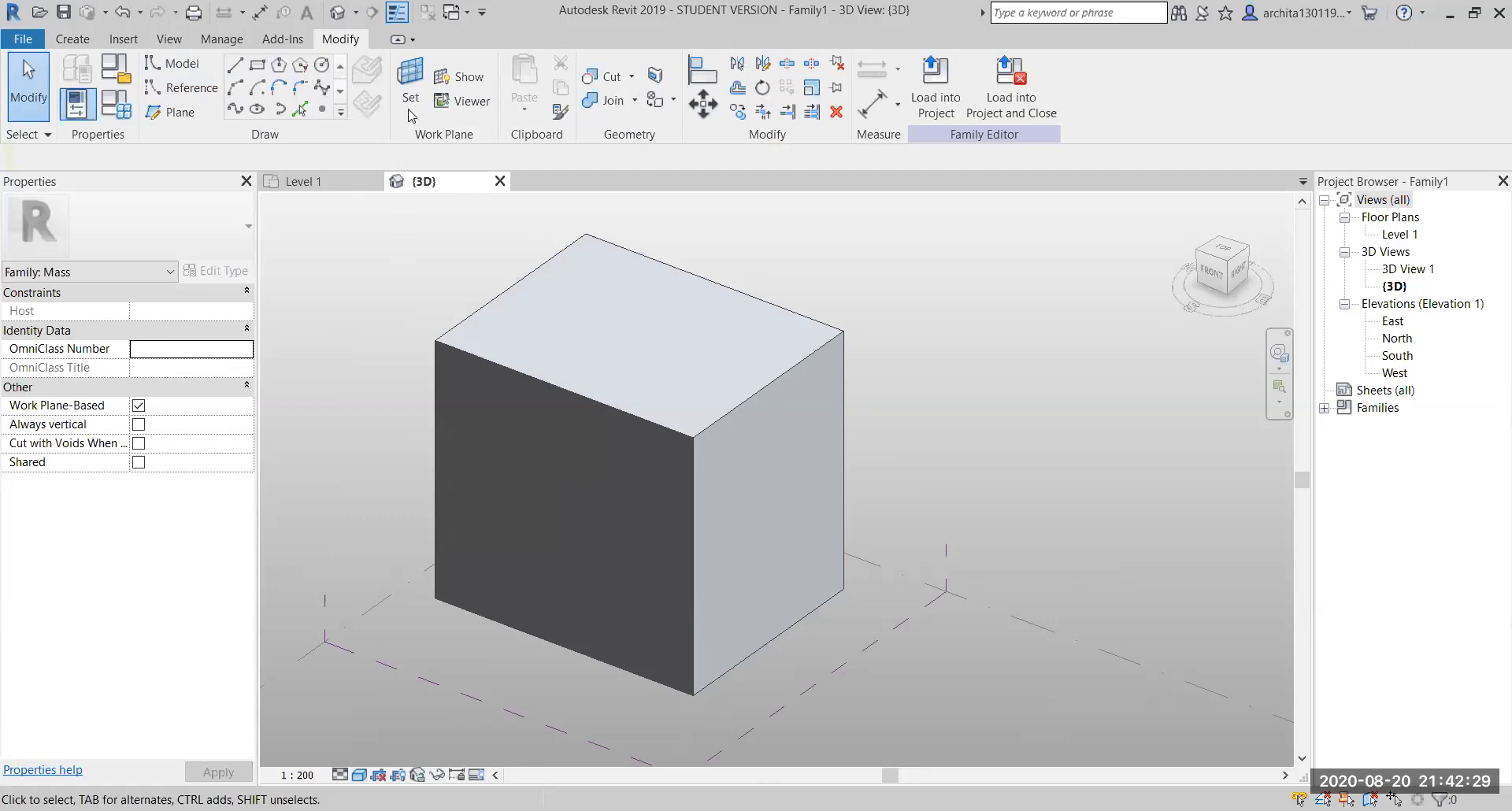
Sketch an upright rectangle about 11000 by 21000 mm on the right face of the solid block
{"action": "left_click", "coordinate": [264, 77]}
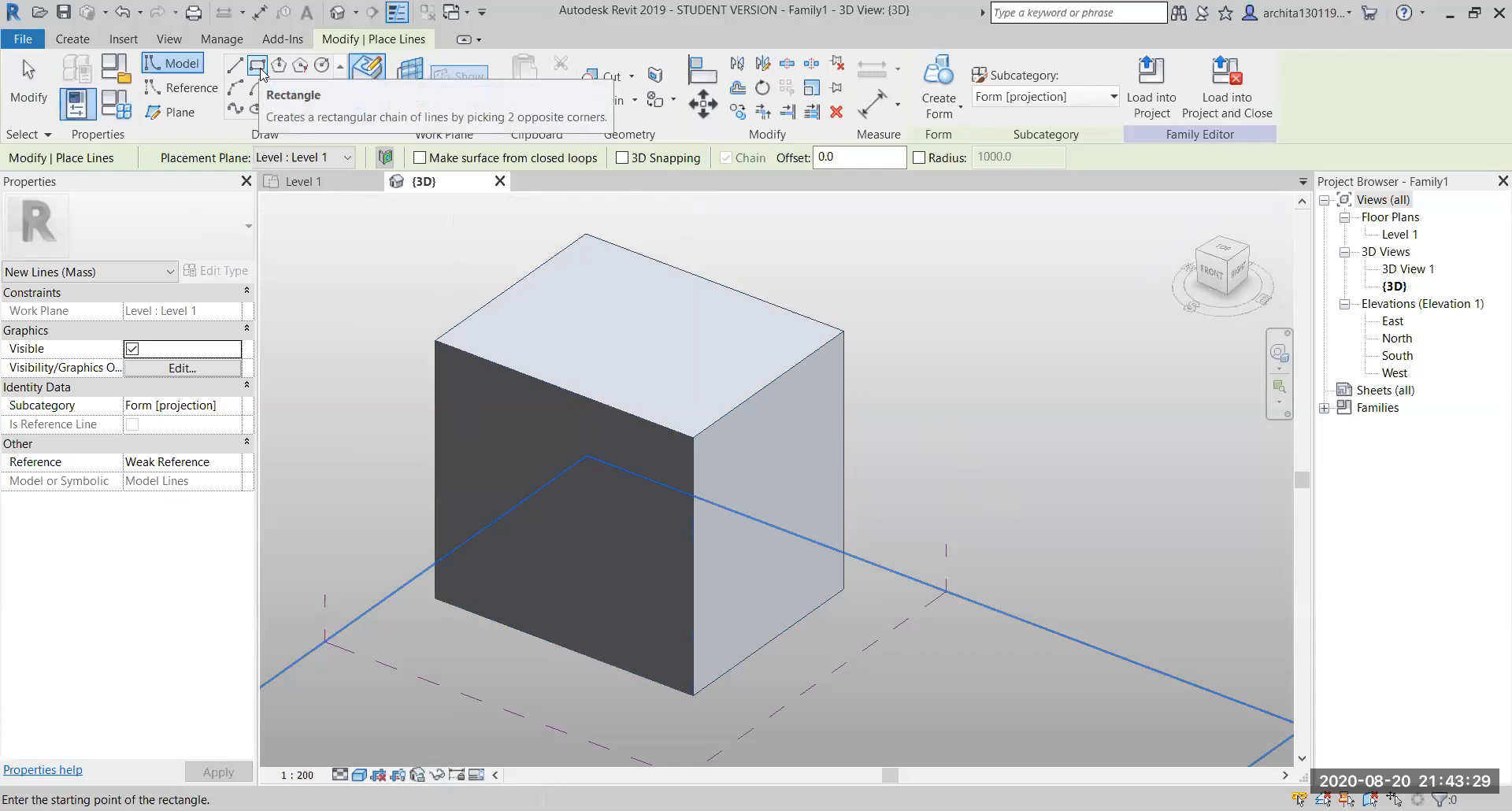
{"action": "middle_click_drag", "start_coordinate": [972, 530], "coordinate": [834, 462], "text": "shift"}
{"action": "scroll", "coordinate": [844, 395], "scroll_direction": "up", "scroll_amount": 2}
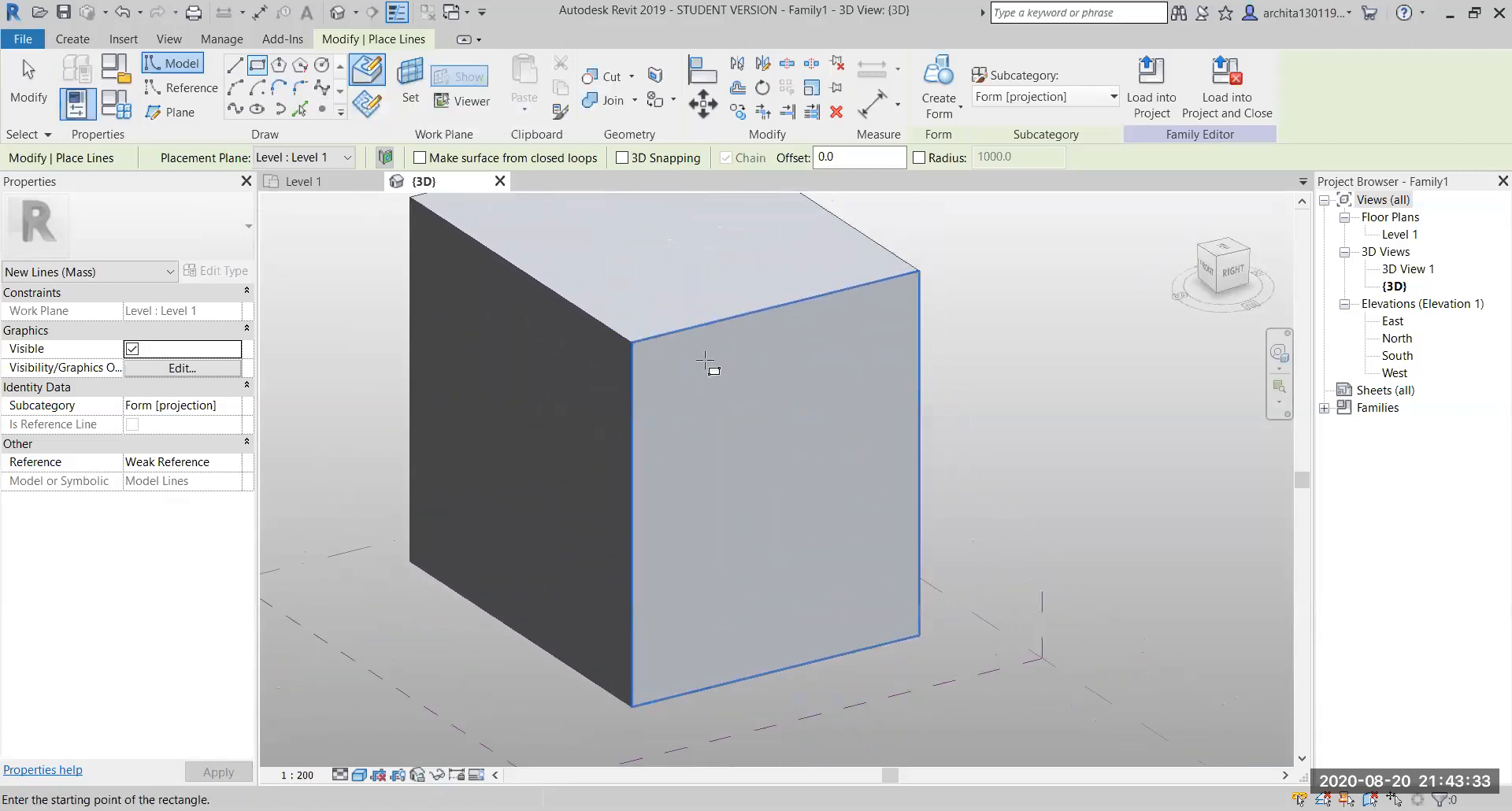
{"action": "left_click", "coordinate": [704, 360]}
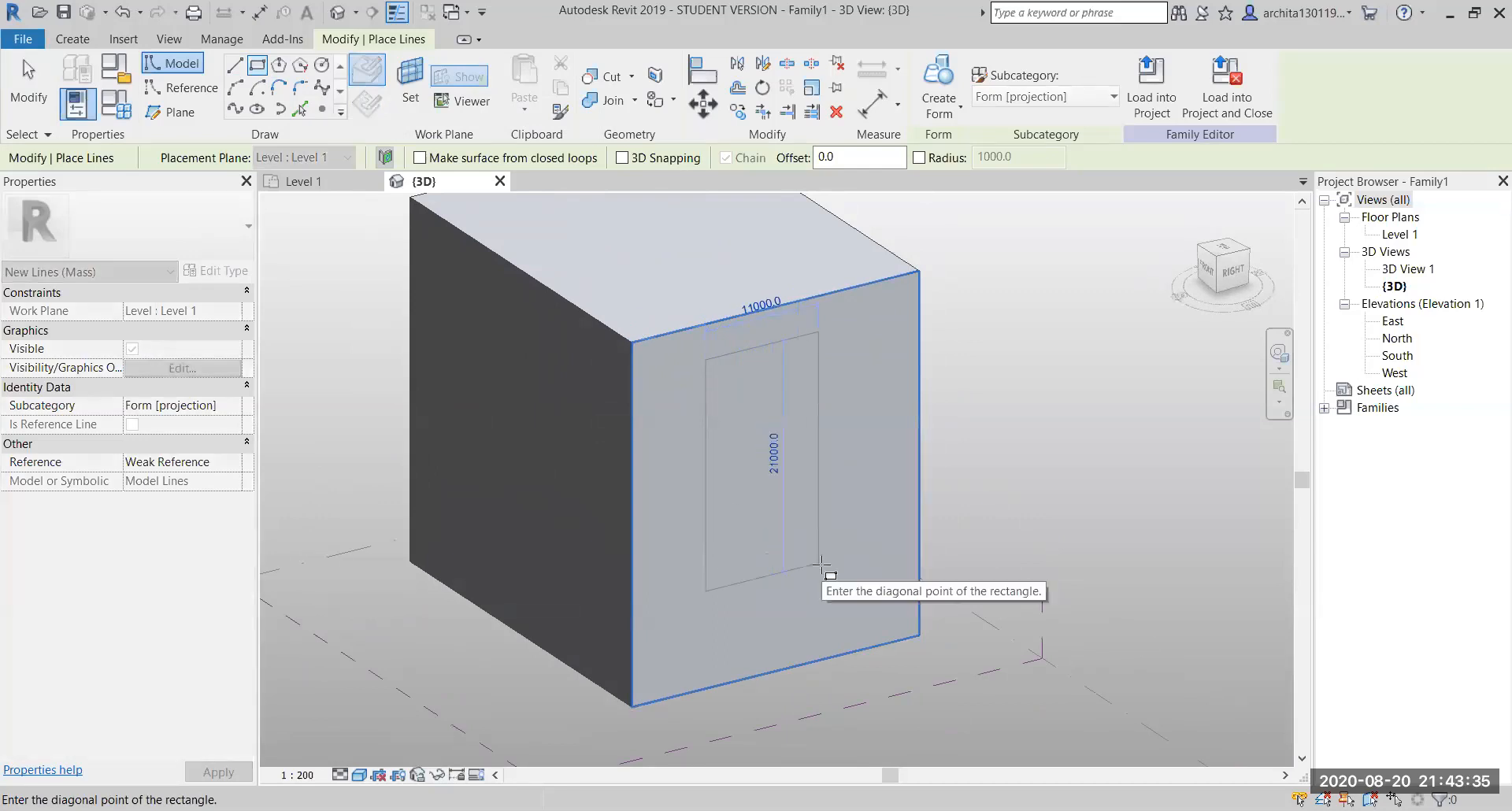
{"action": "left_click", "coordinate": [822, 564]}
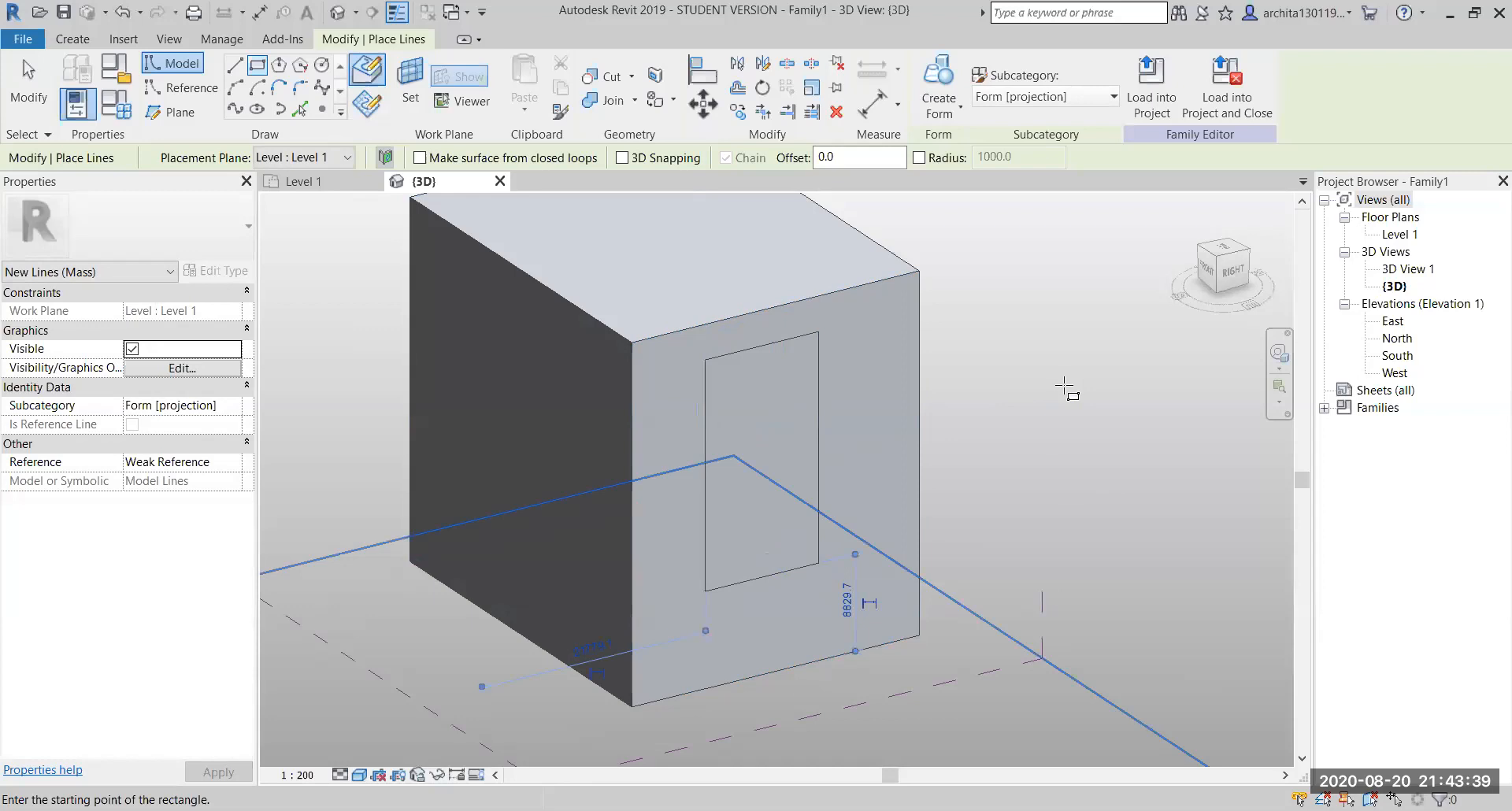
{"action": "key", "text": "Escape"}
{"action": "key", "text": "Escape"}
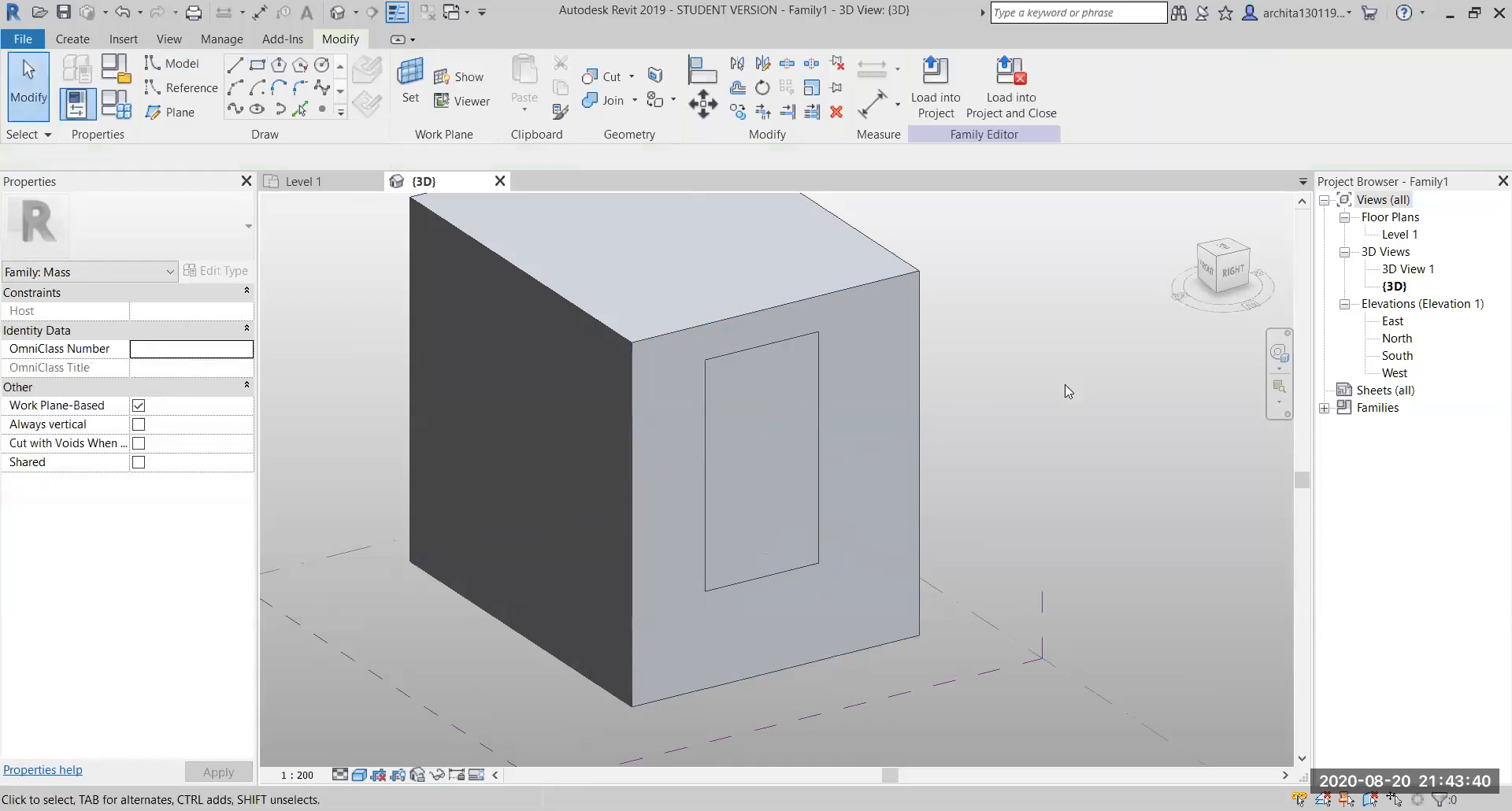
Create a void form from the rectangle on the right face to cut a recess into the block
{"action": "key", "text": "Tab"}
{"action": "left_click", "coordinate": [820, 364]}
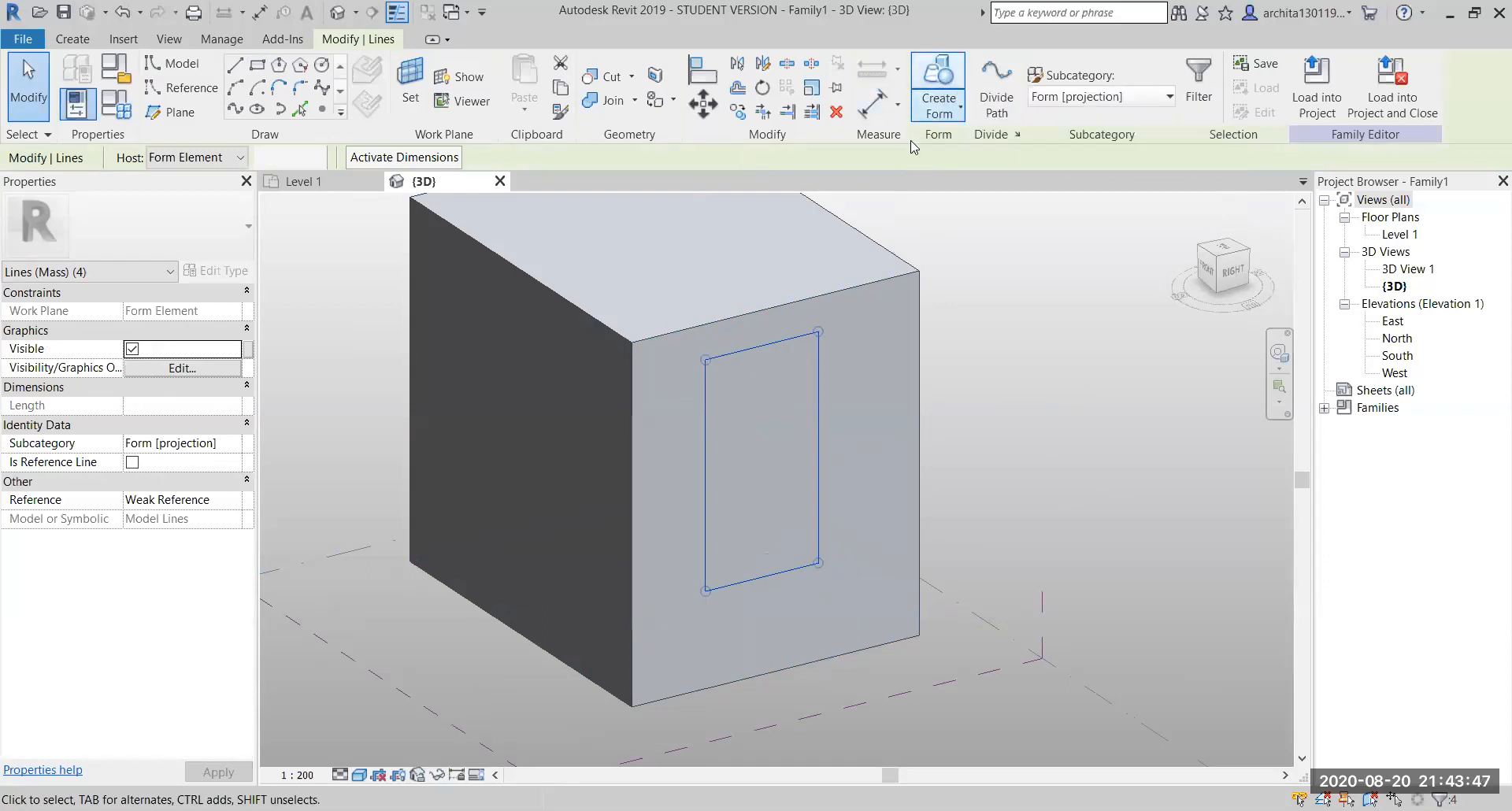
{"action": "left_click", "coordinate": [959, 114]}
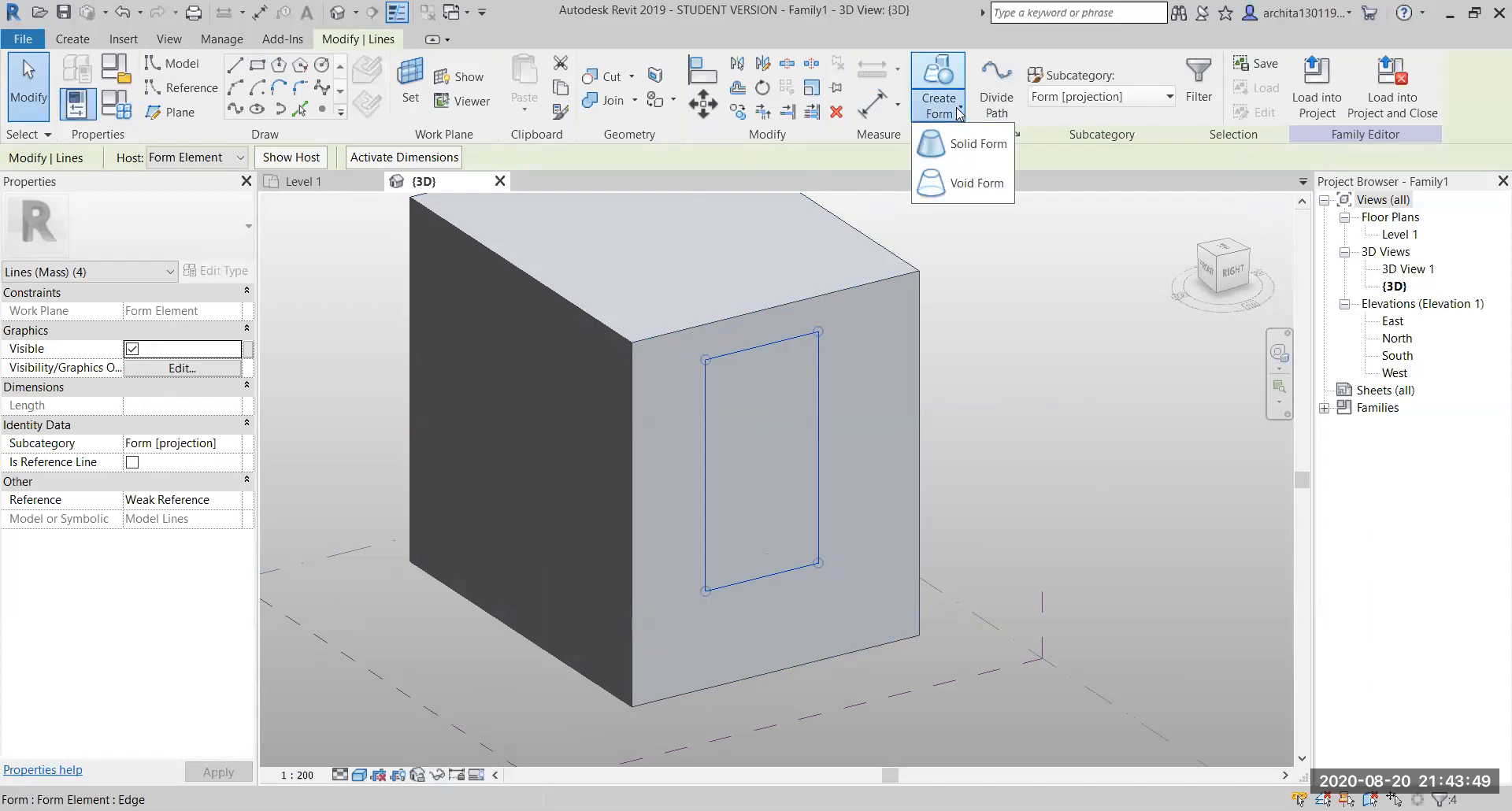
{"action": "left_click", "coordinate": [976, 184]}
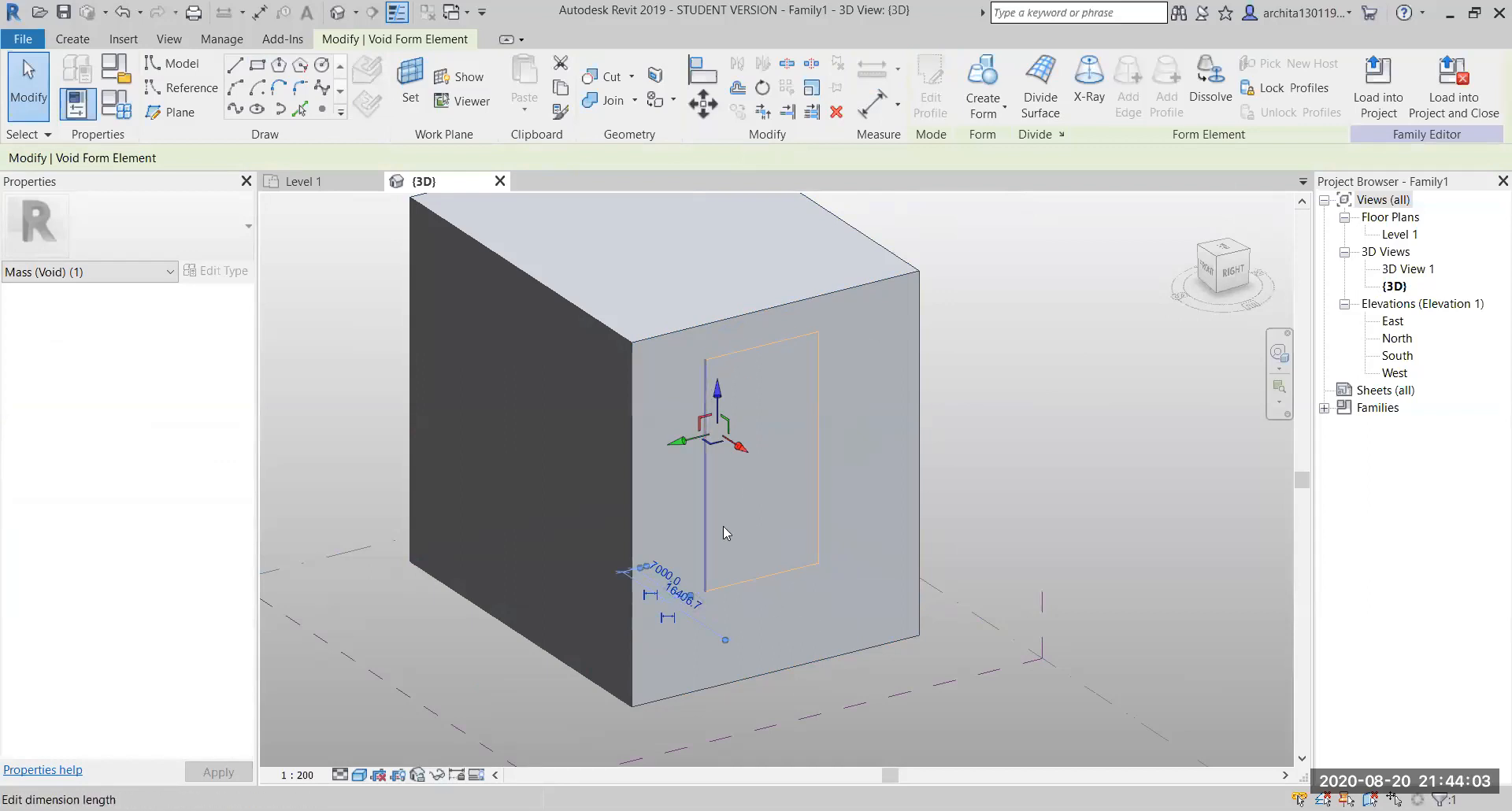
{"action": "key", "text": "Escape"}
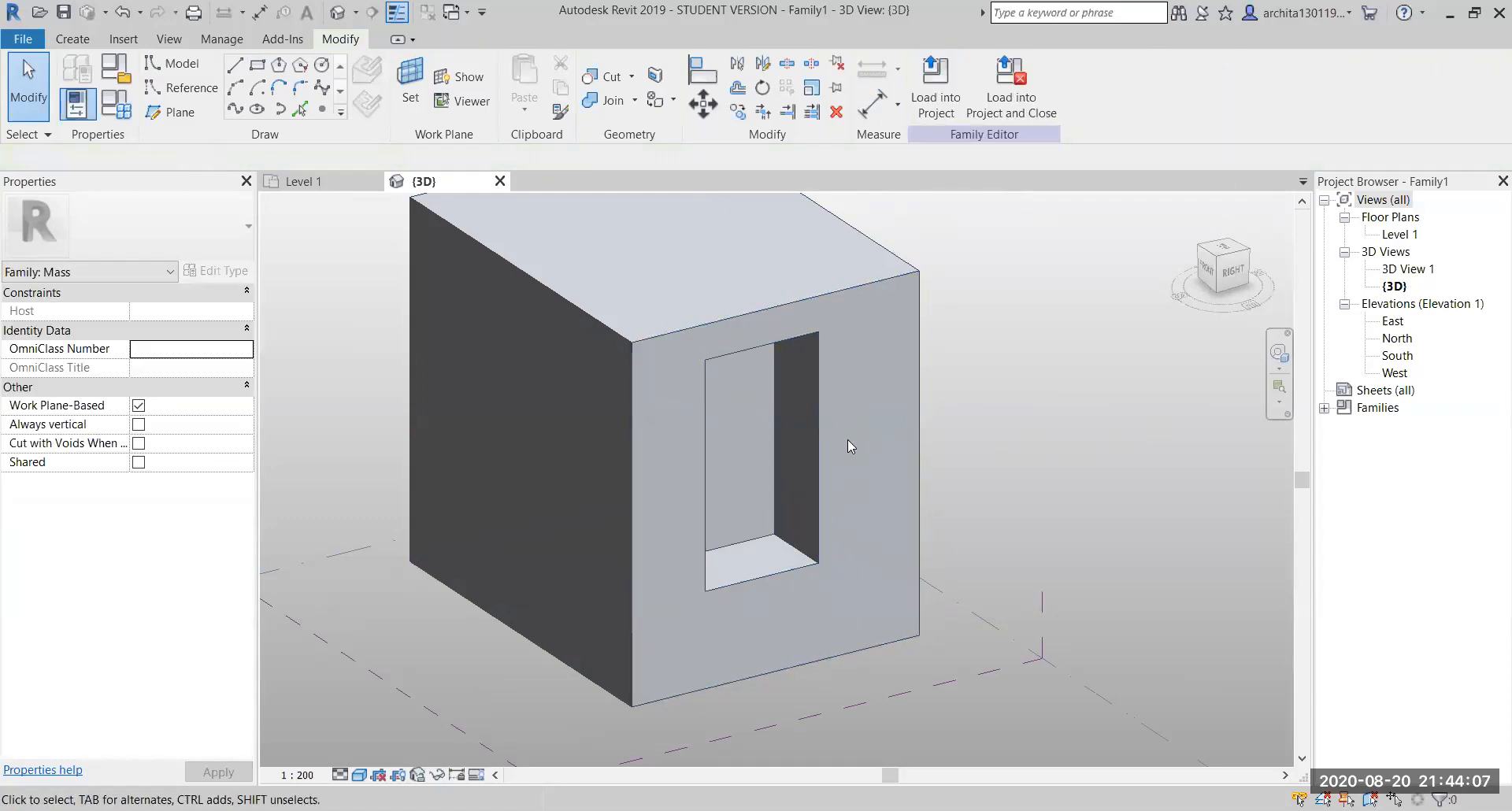
Sketch a rectangle on the block's top face, close to its back edge
{"action": "middle_click_drag", "start_coordinate": [953, 441], "coordinate": [760, 601], "text": "shift"}
{"action": "middle_click_drag", "start_coordinate": [422, 226], "coordinate": [476, 340]}
{"action": "left_click", "coordinate": [256, 67]}
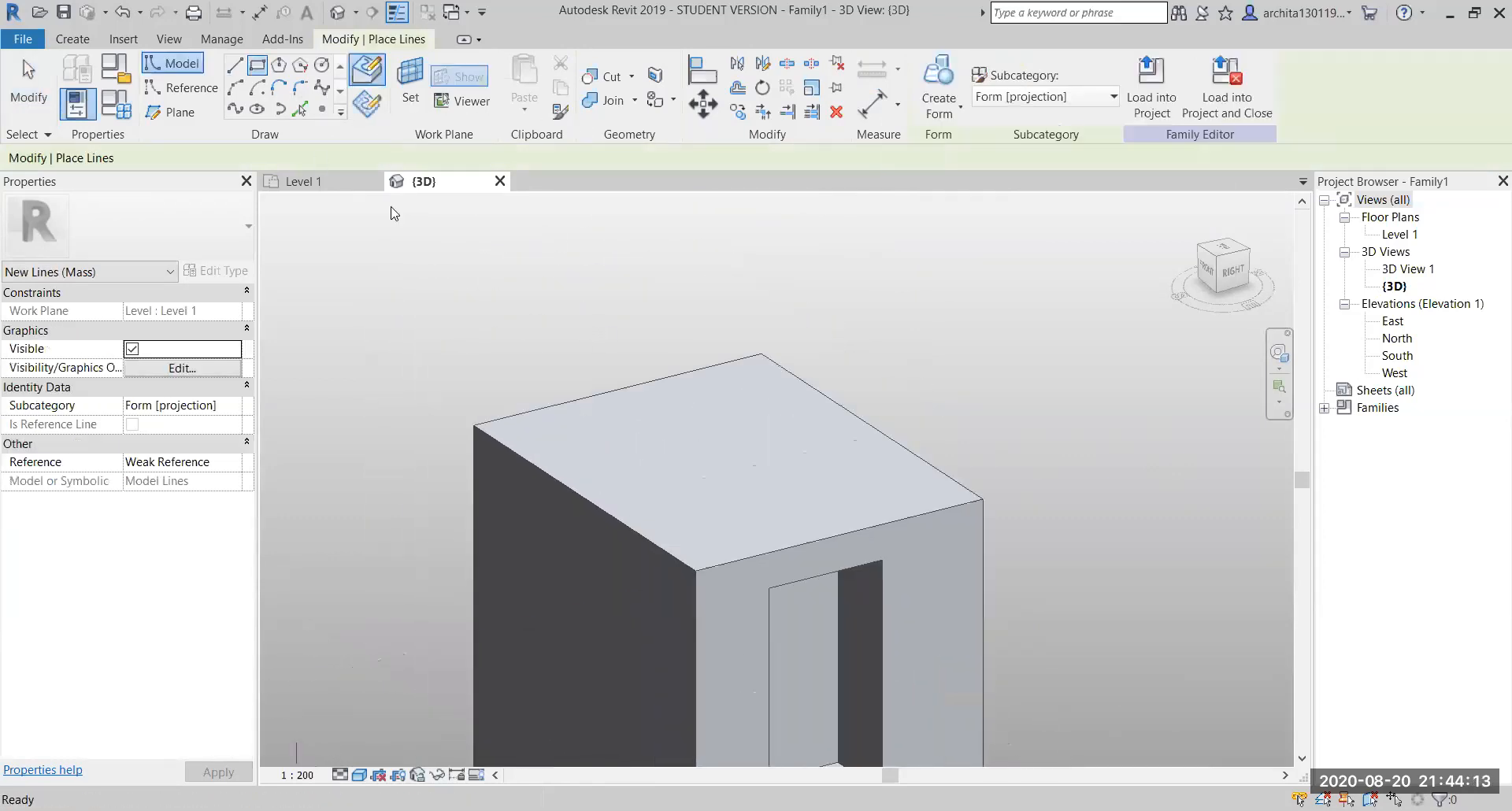
{"action": "left_click", "coordinate": [580, 423]}
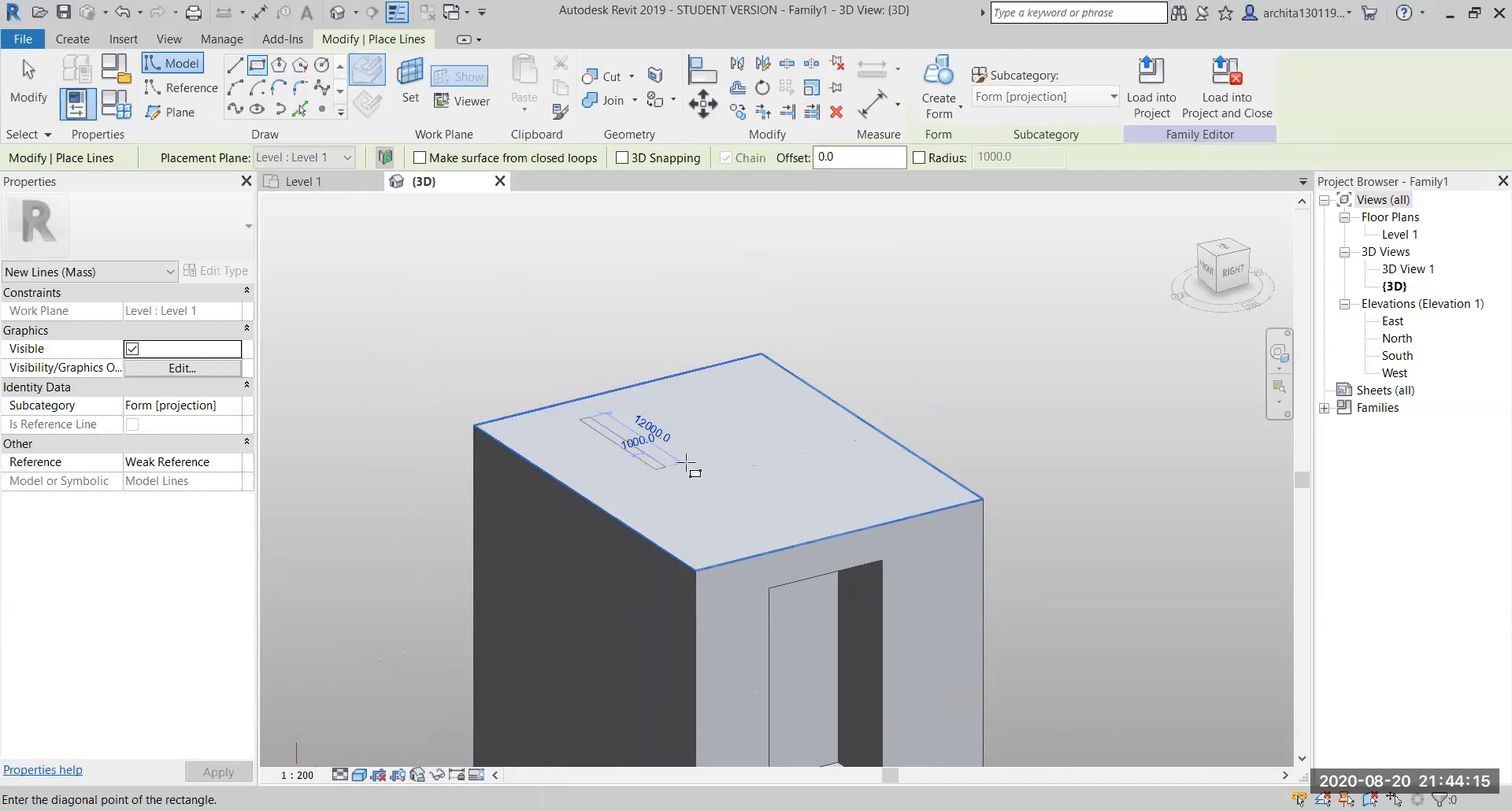
{"action": "left_click", "coordinate": [800, 416]}
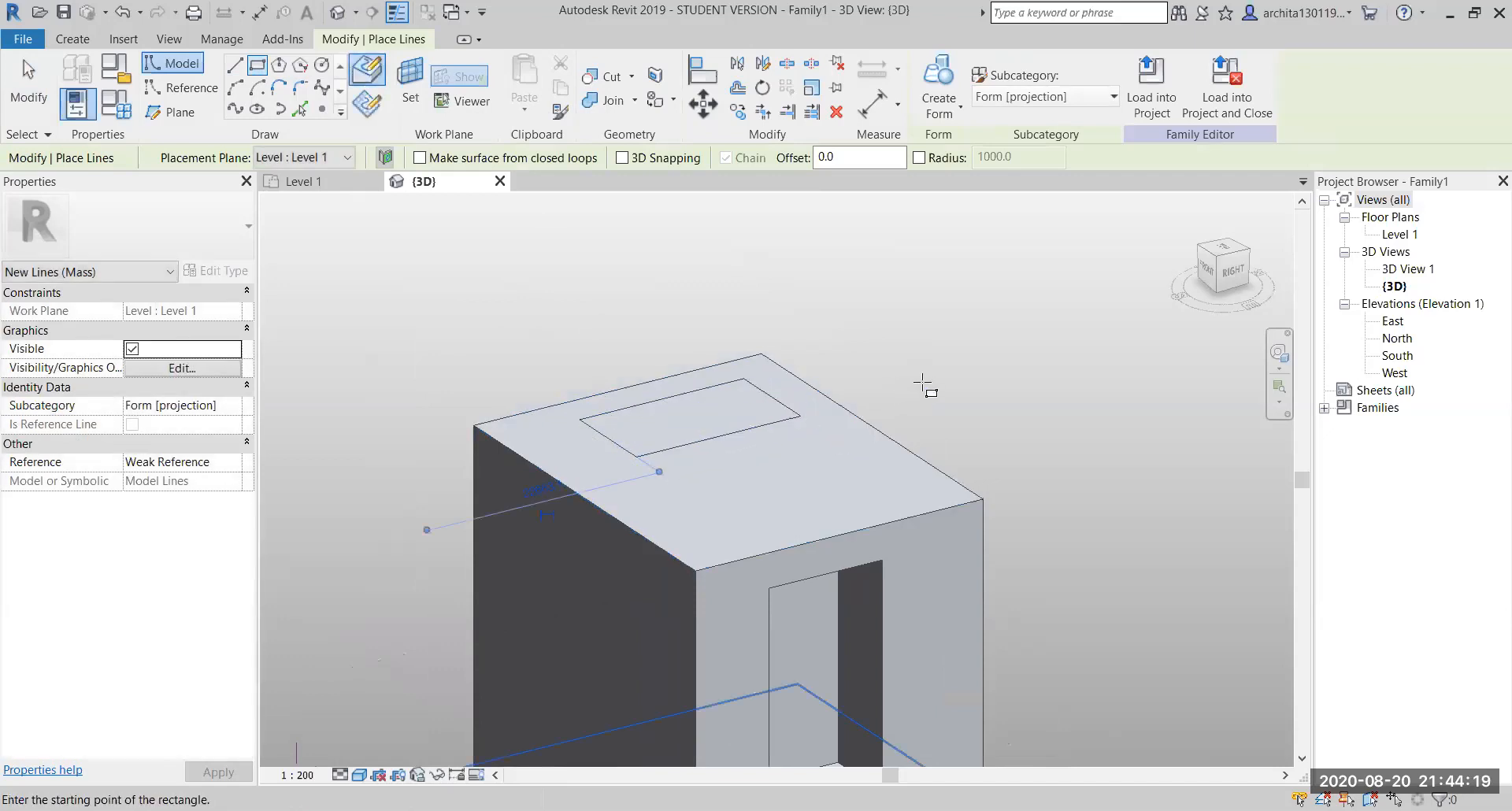
{"action": "key", "text": "Escape"}
{"action": "key", "text": "Escape"}
Create a void form from the rectangle on the top face to cut a recess into the block
{"action": "left_click", "coordinate": [770, 408]}
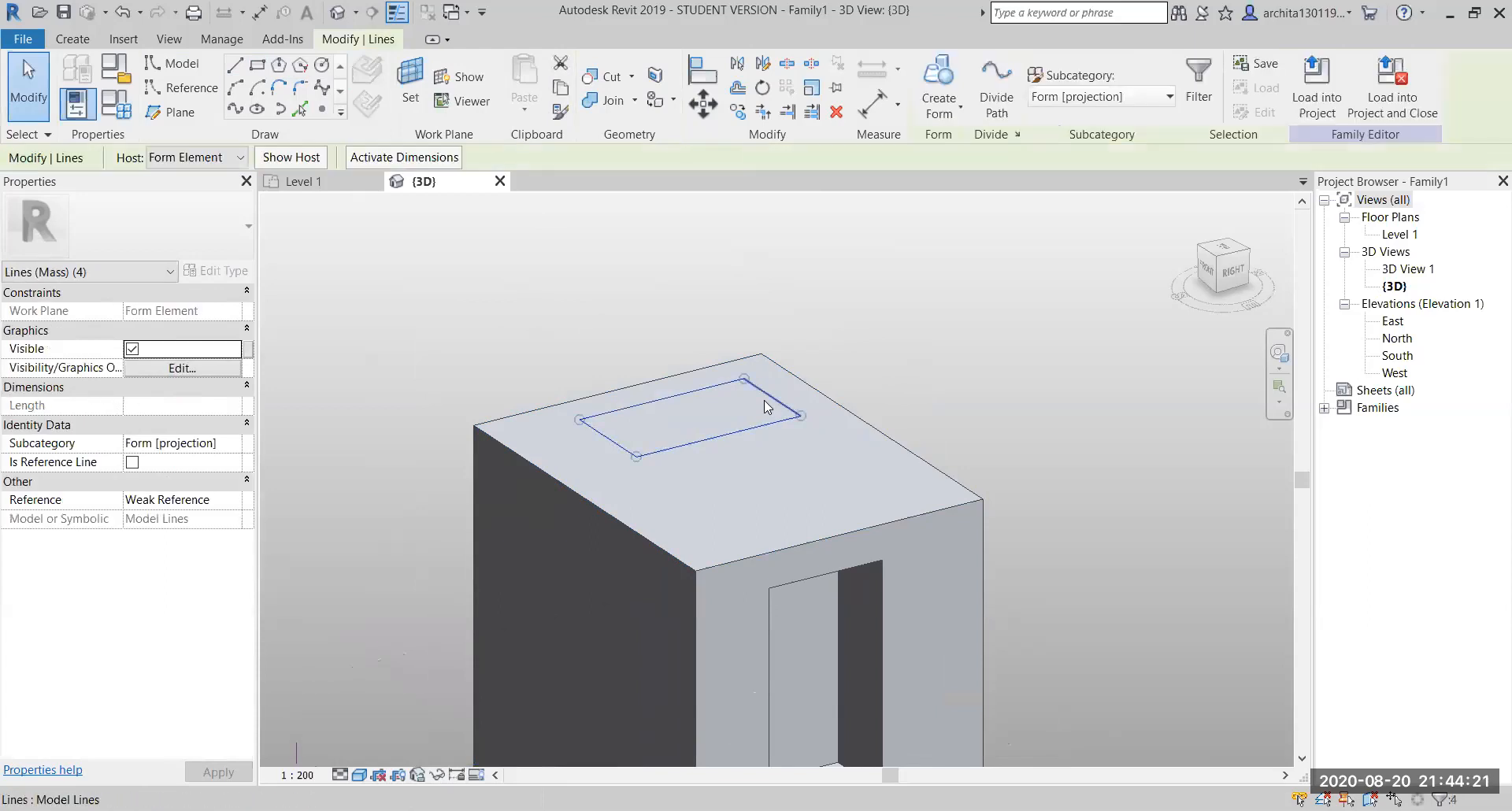
{"action": "left_click", "coordinate": [948, 110]}
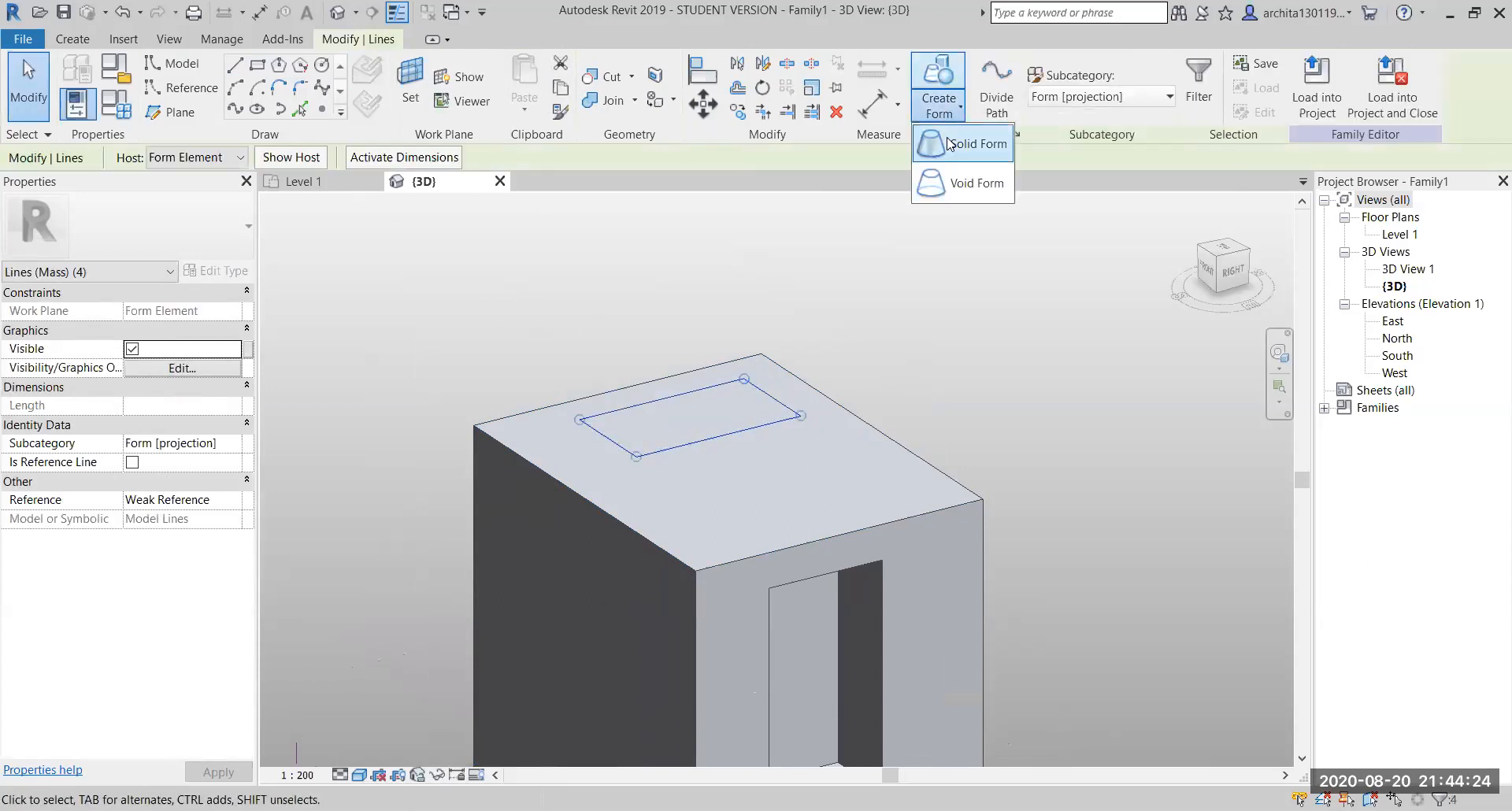
{"action": "left_click", "coordinate": [957, 182]}
{"action": "left_click", "coordinate": [989, 337]}
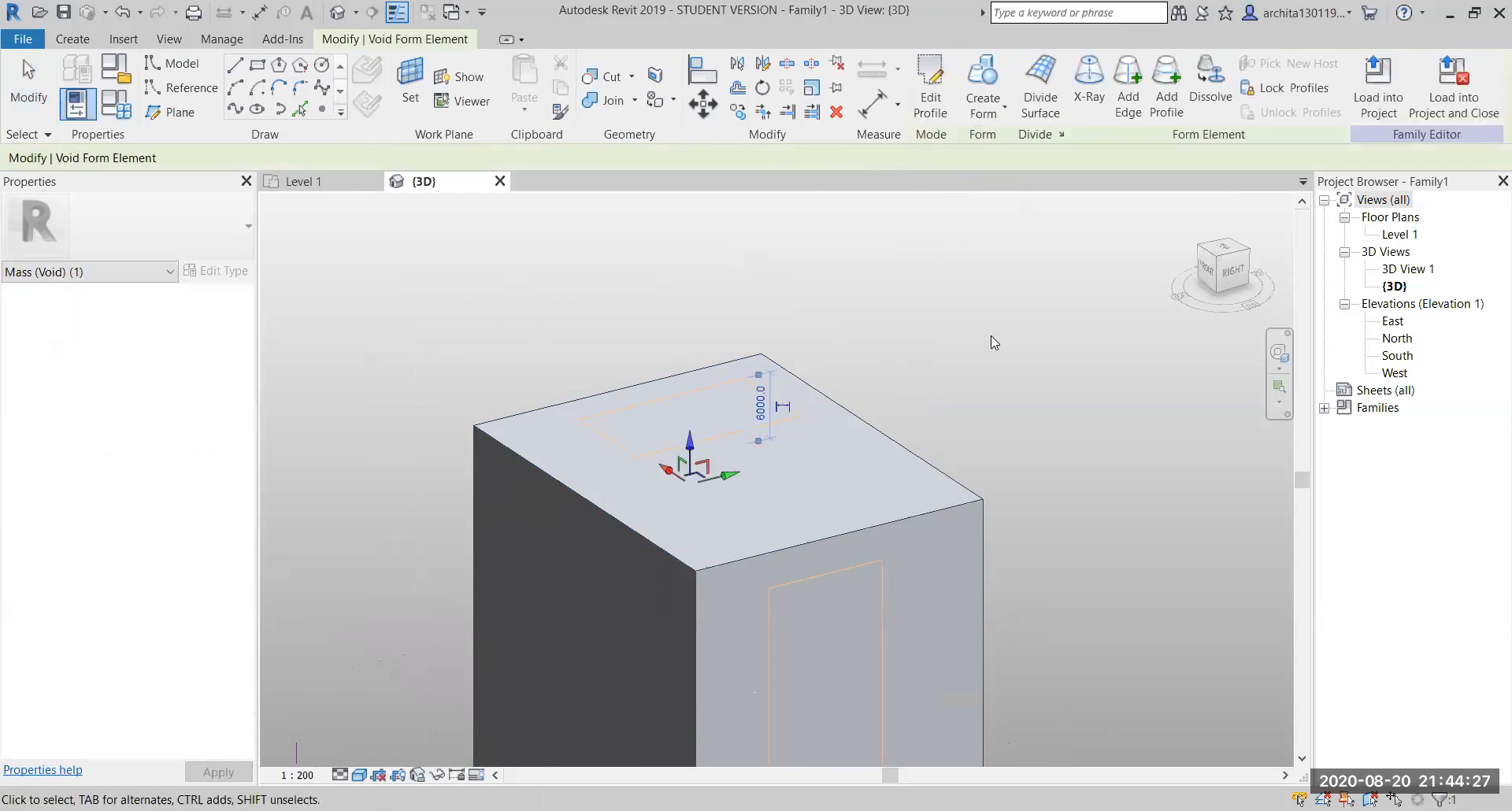
{"action": "scroll", "coordinate": [744, 396], "scroll_direction": "up", "scroll_amount": 4}
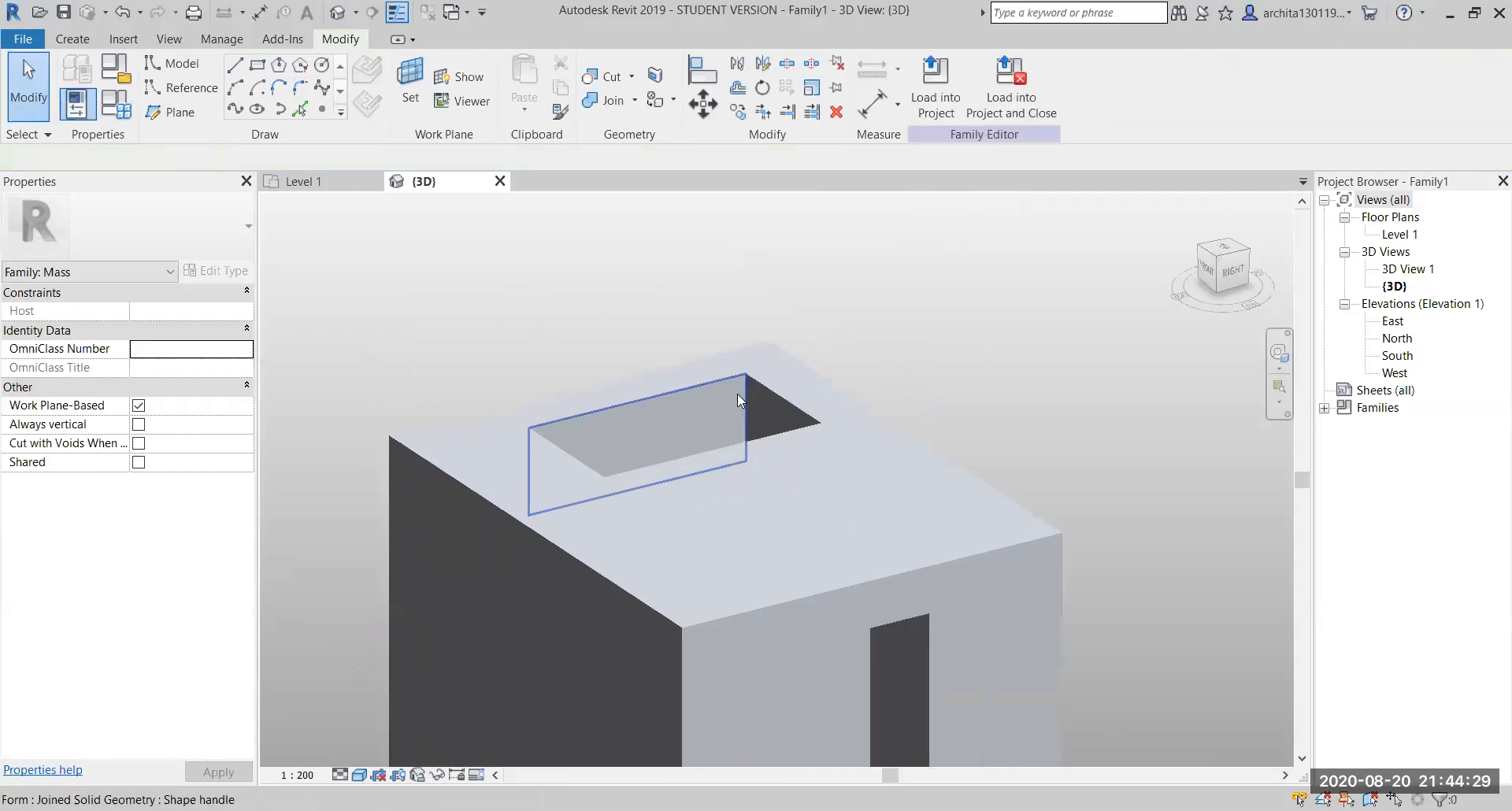
{"action": "scroll", "coordinate": [749, 471], "scroll_direction": "down", "scroll_amount": 3}
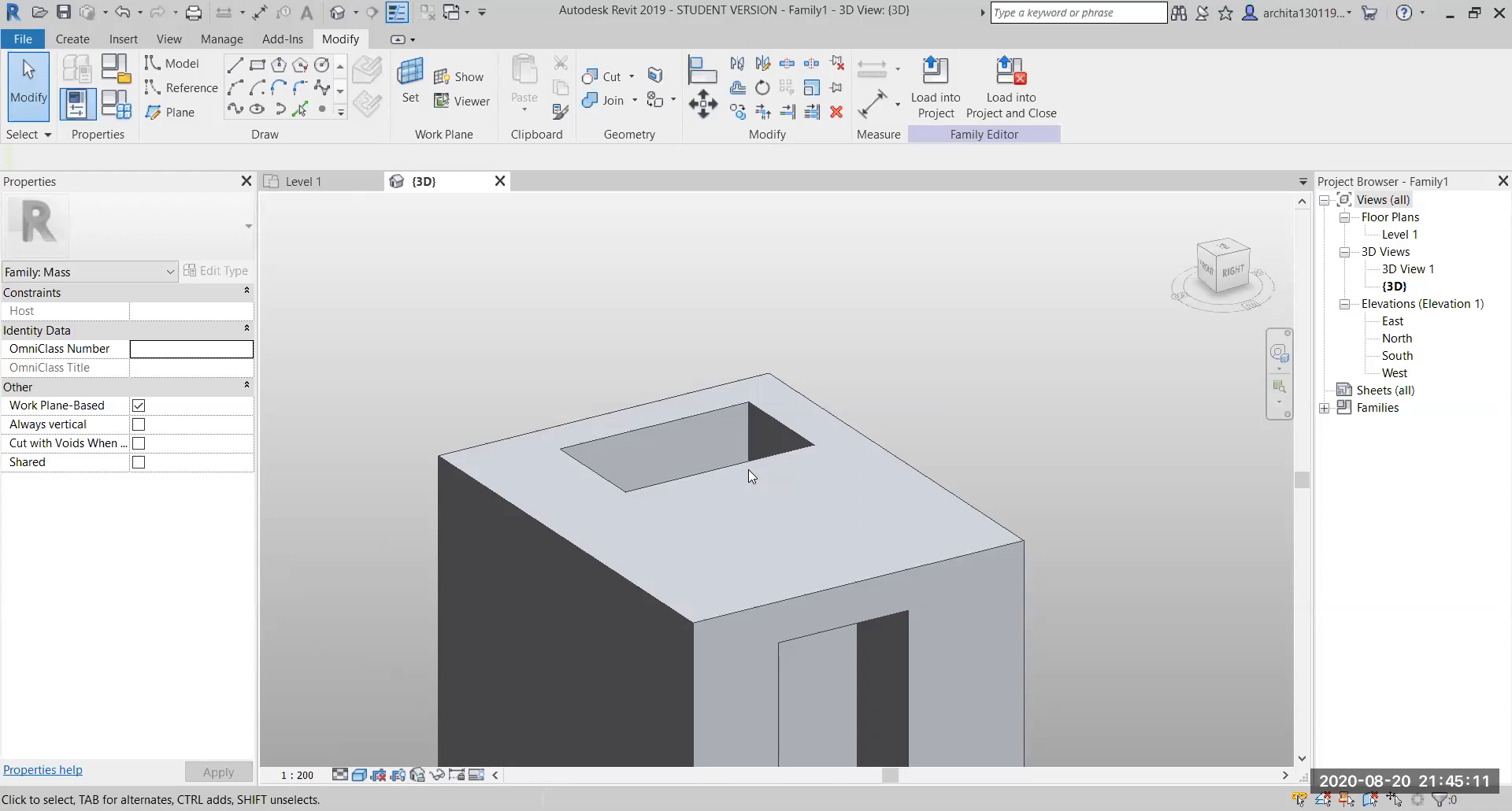
Examine the two recesses in the block and highlight the whole void form in the right face
{"action": "scroll", "coordinate": [770, 458], "scroll_direction": "down", "scroll_amount": 3}
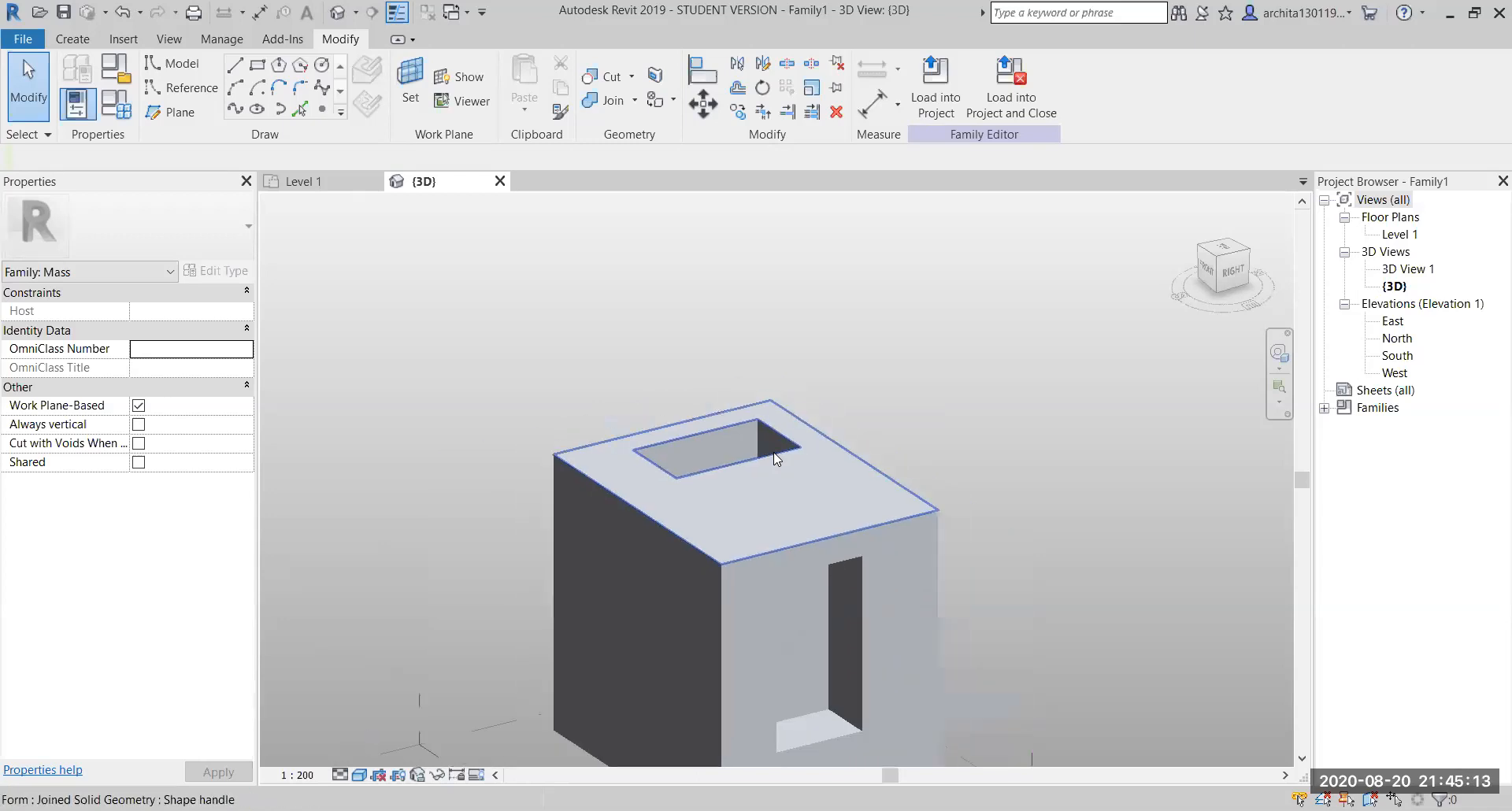
{"action": "middle_click_drag", "start_coordinate": [802, 447], "coordinate": [702, 335]}
{"action": "scroll", "coordinate": [695, 338], "scroll_direction": "up", "scroll_amount": 1}
{"action": "middle_click_drag", "start_coordinate": [756, 470], "coordinate": [755, 470]}
{"action": "scroll", "coordinate": [787, 474], "scroll_direction": "up", "scroll_amount": 3}
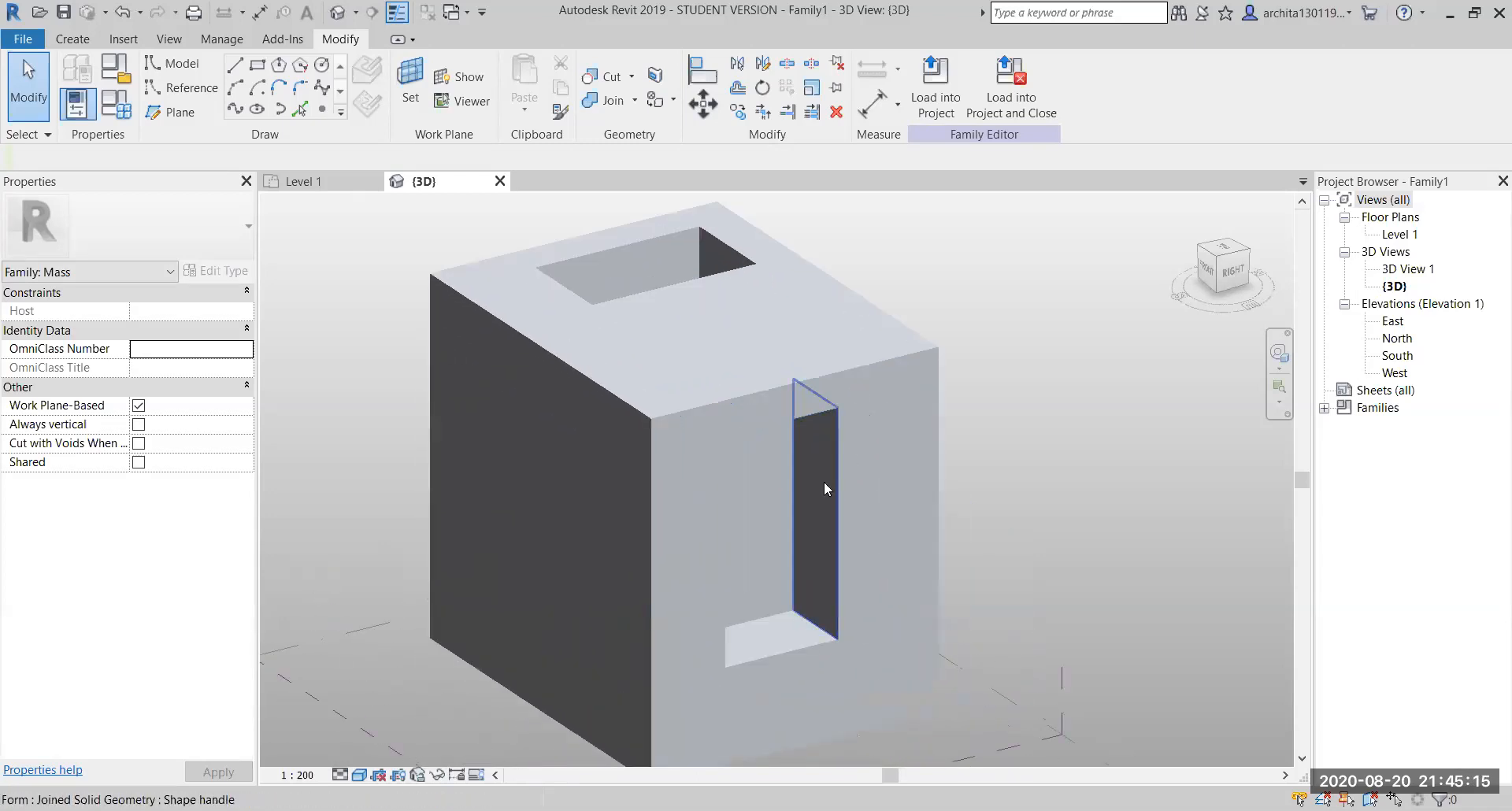
{"action": "middle_click_drag", "start_coordinate": [861, 499], "coordinate": [887, 504]}
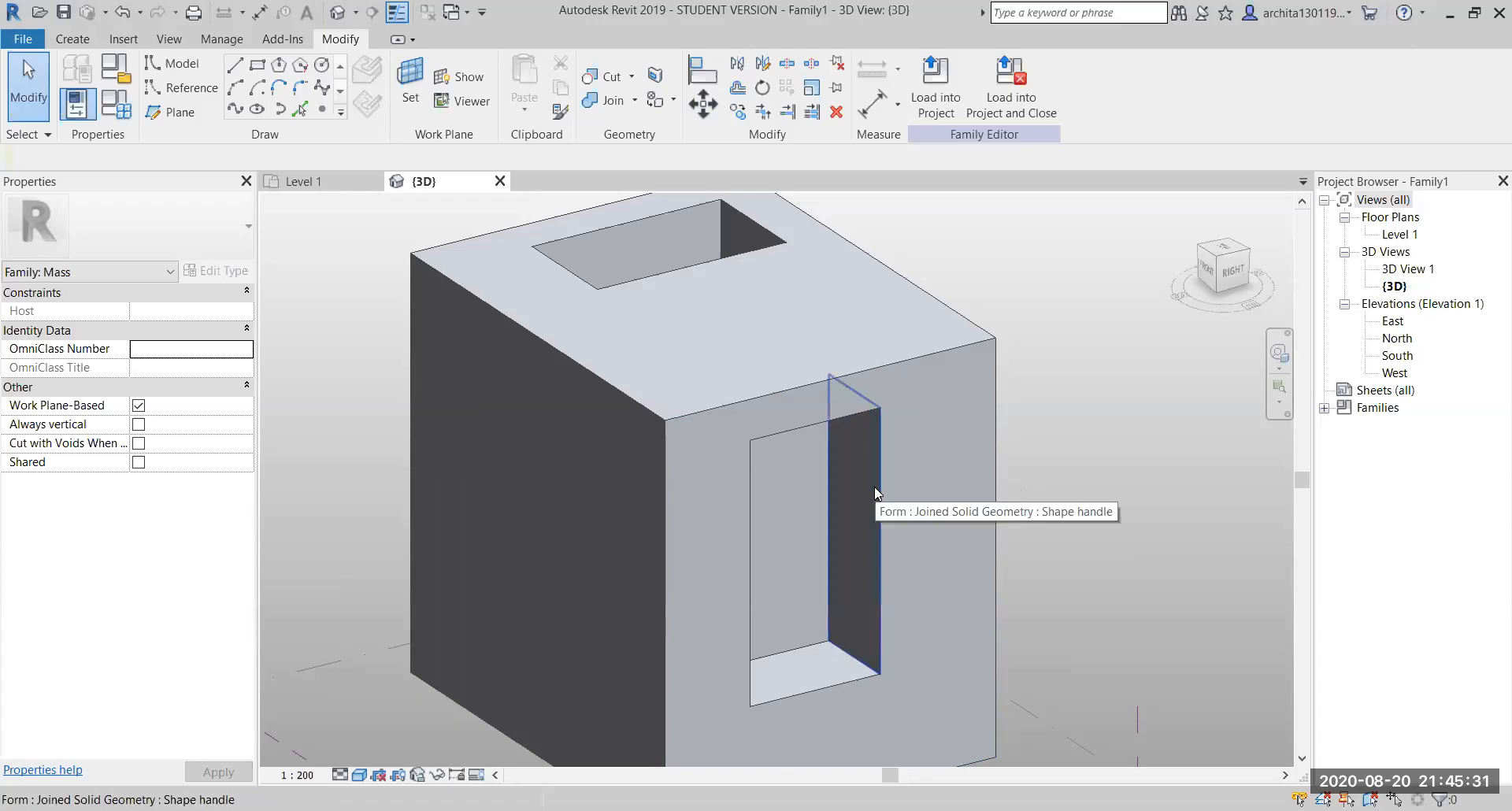
{"action": "key", "text": "Tab"}
{"action": "key", "text": "Tab"}
{"action": "key", "text": "Tab"}
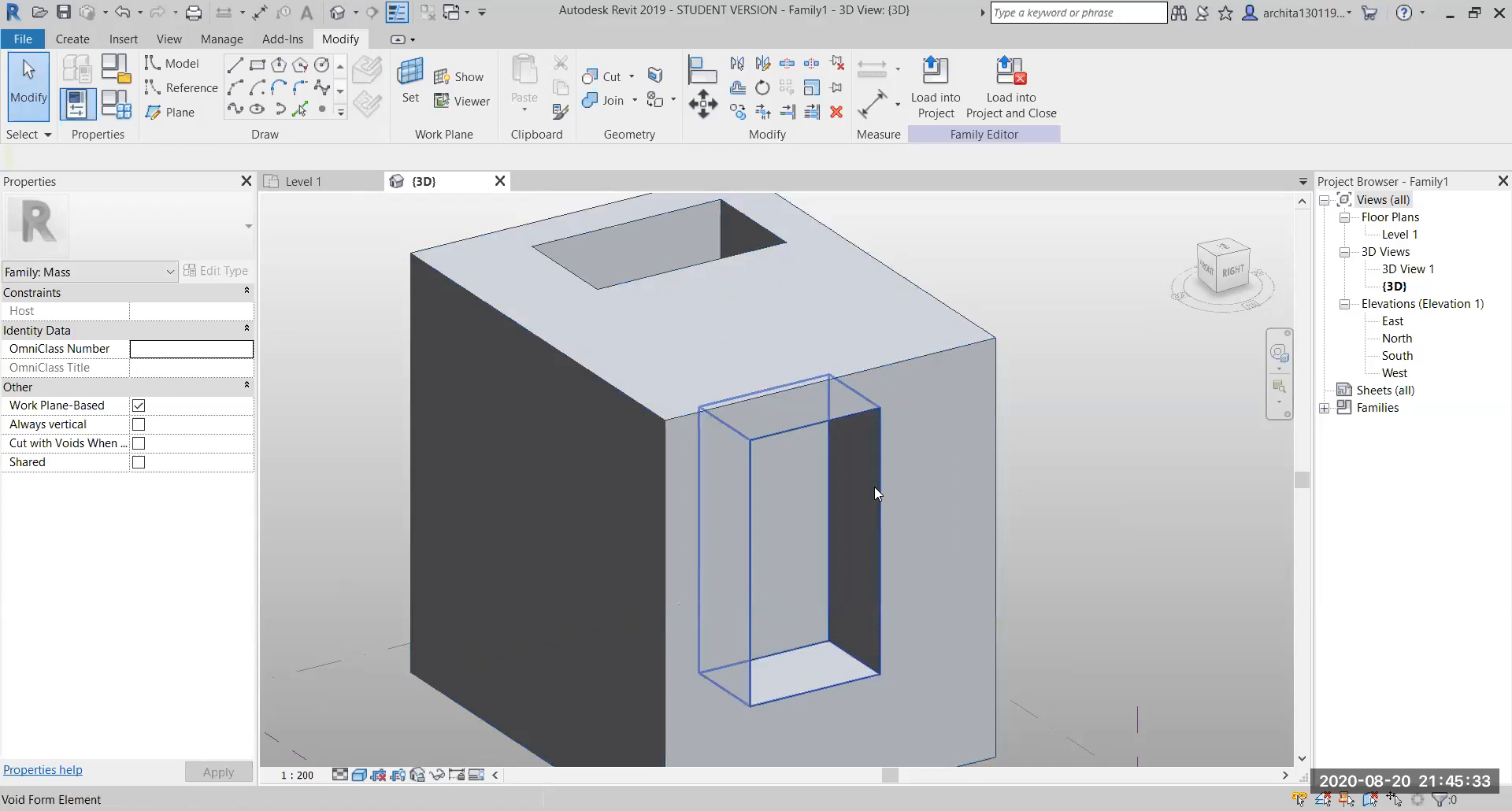
Select the void in the right face and try to push its inner face to a different depth
{"action": "middle_click_drag", "start_coordinate": [874, 486], "coordinate": [861, 434]}
{"action": "scroll", "coordinate": [861, 435], "scroll_direction": "down", "scroll_amount": 2}
{"action": "scroll", "coordinate": [873, 545], "scroll_direction": "up", "scroll_amount": 2}
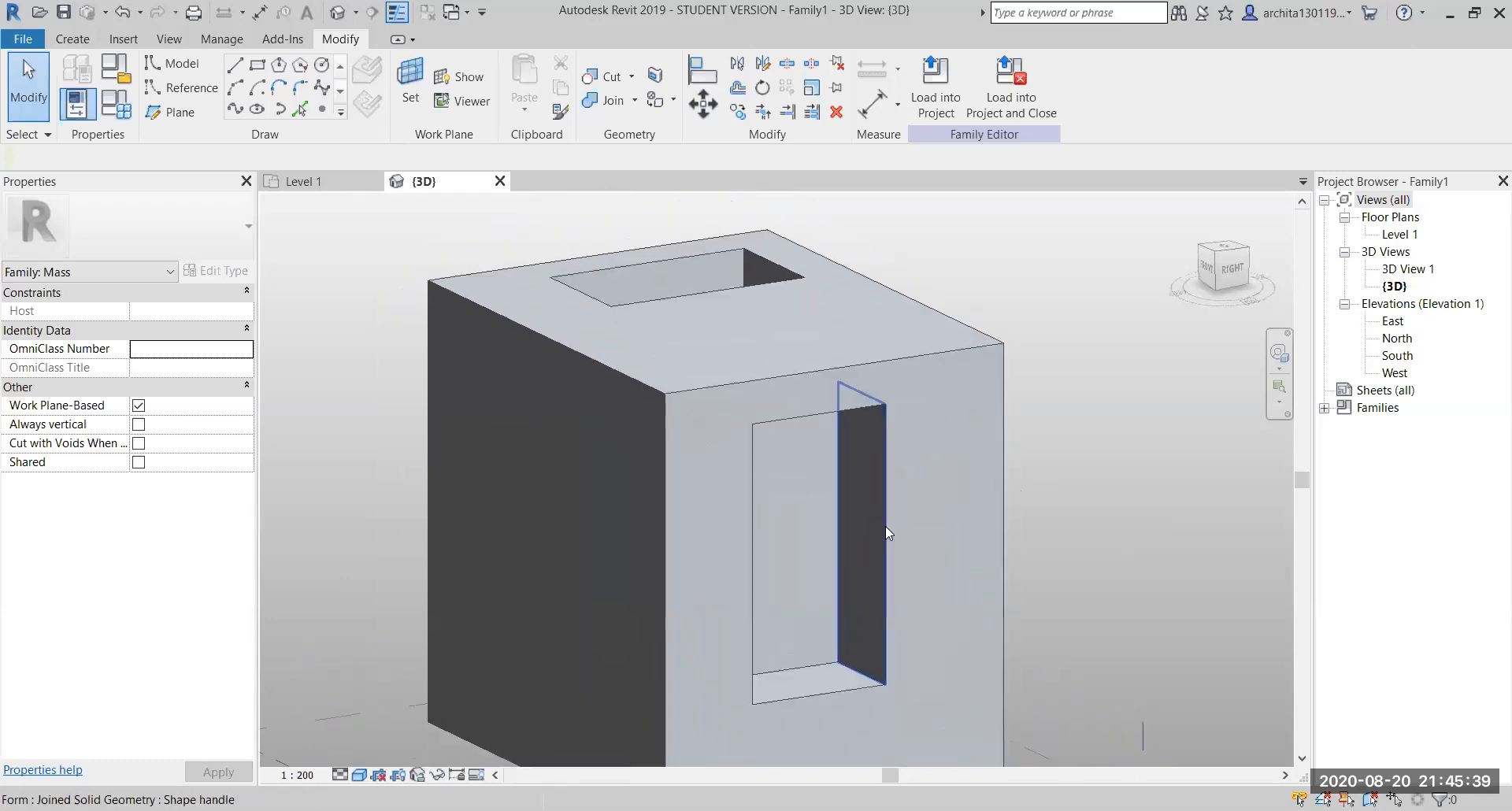
{"action": "key", "text": "Tab"}
{"action": "key", "text": "Tab"}
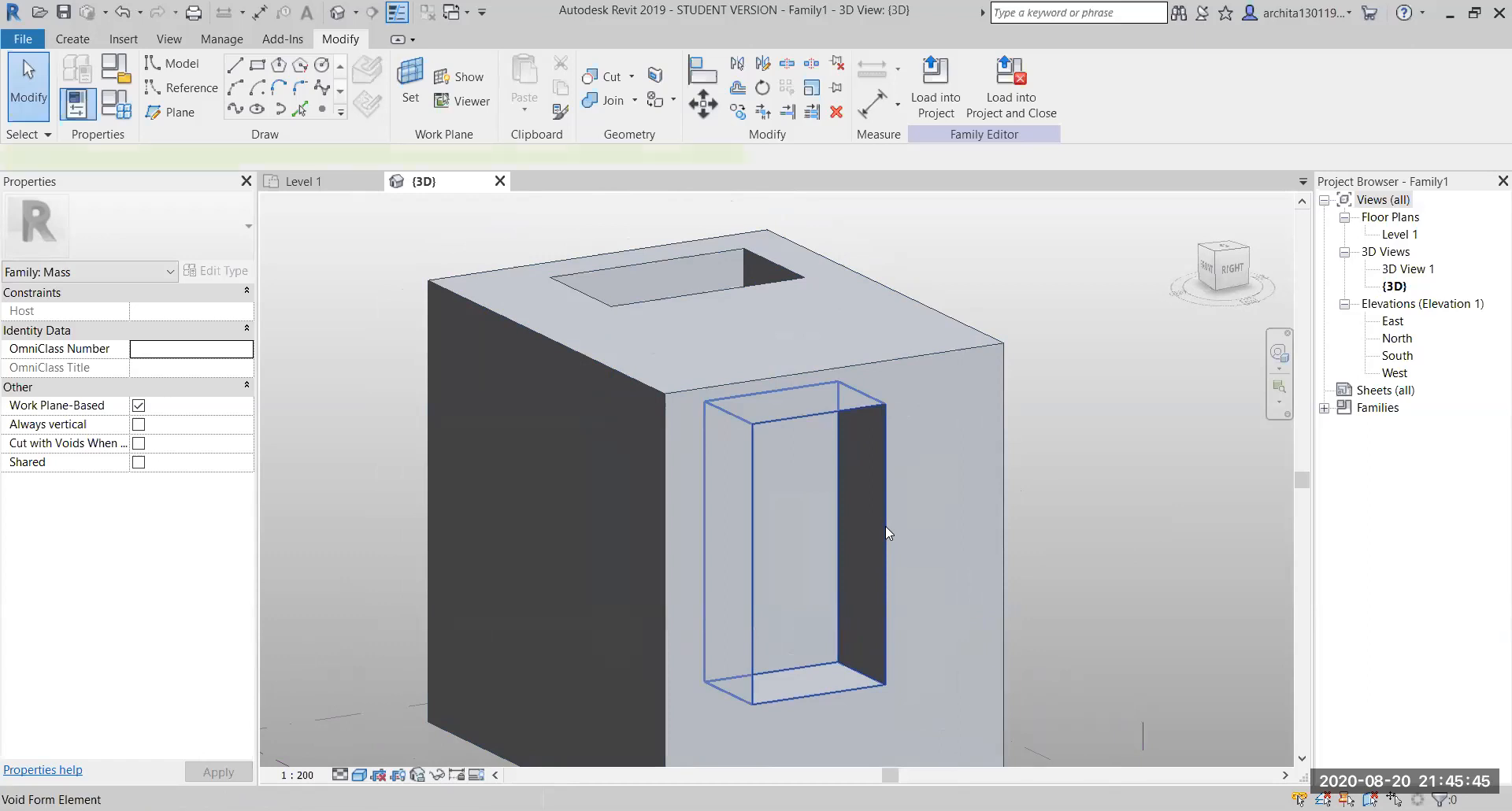
{"action": "left_click", "coordinate": [885, 526]}
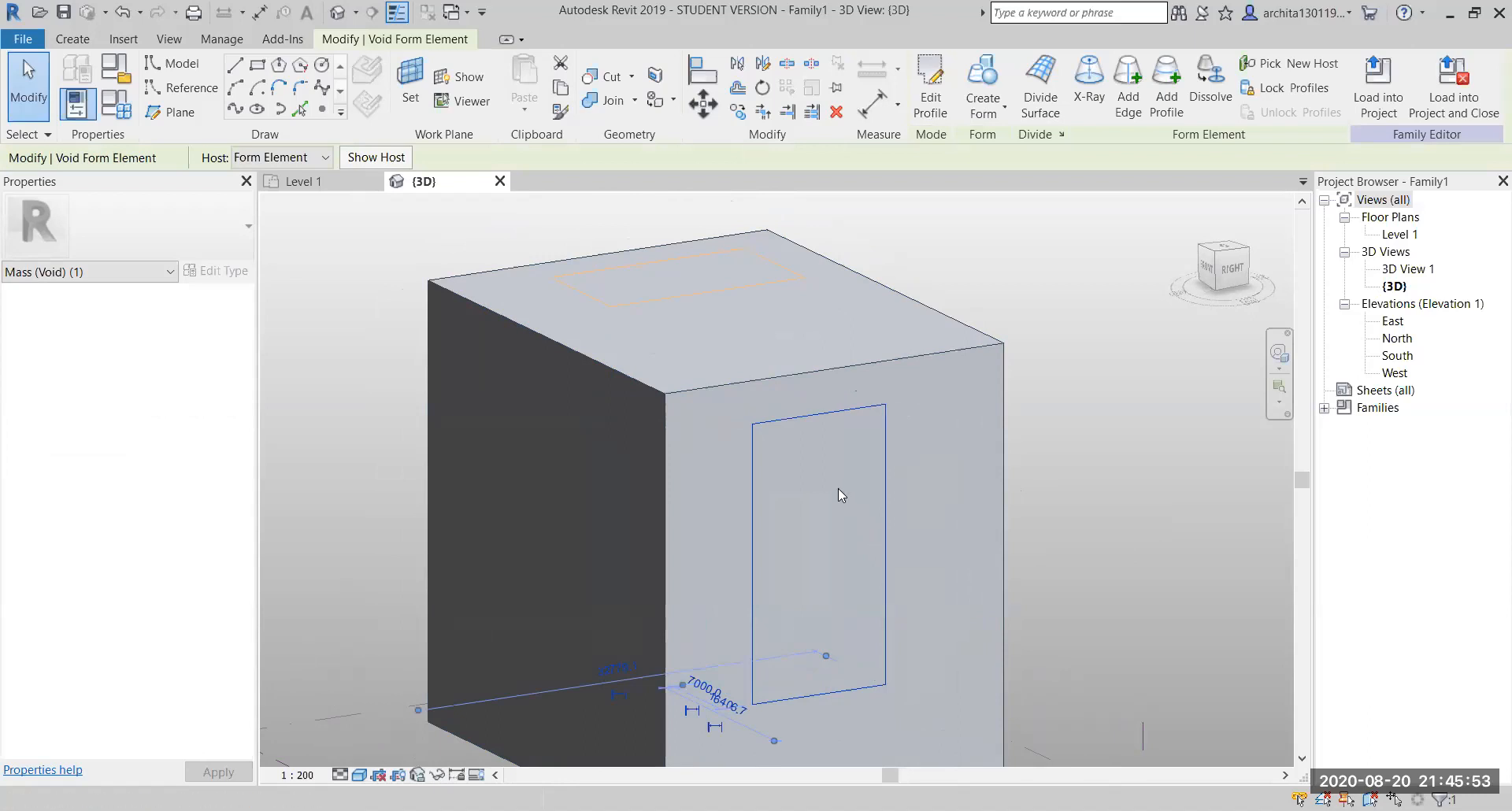
{"action": "left_click", "coordinate": [756, 542]}
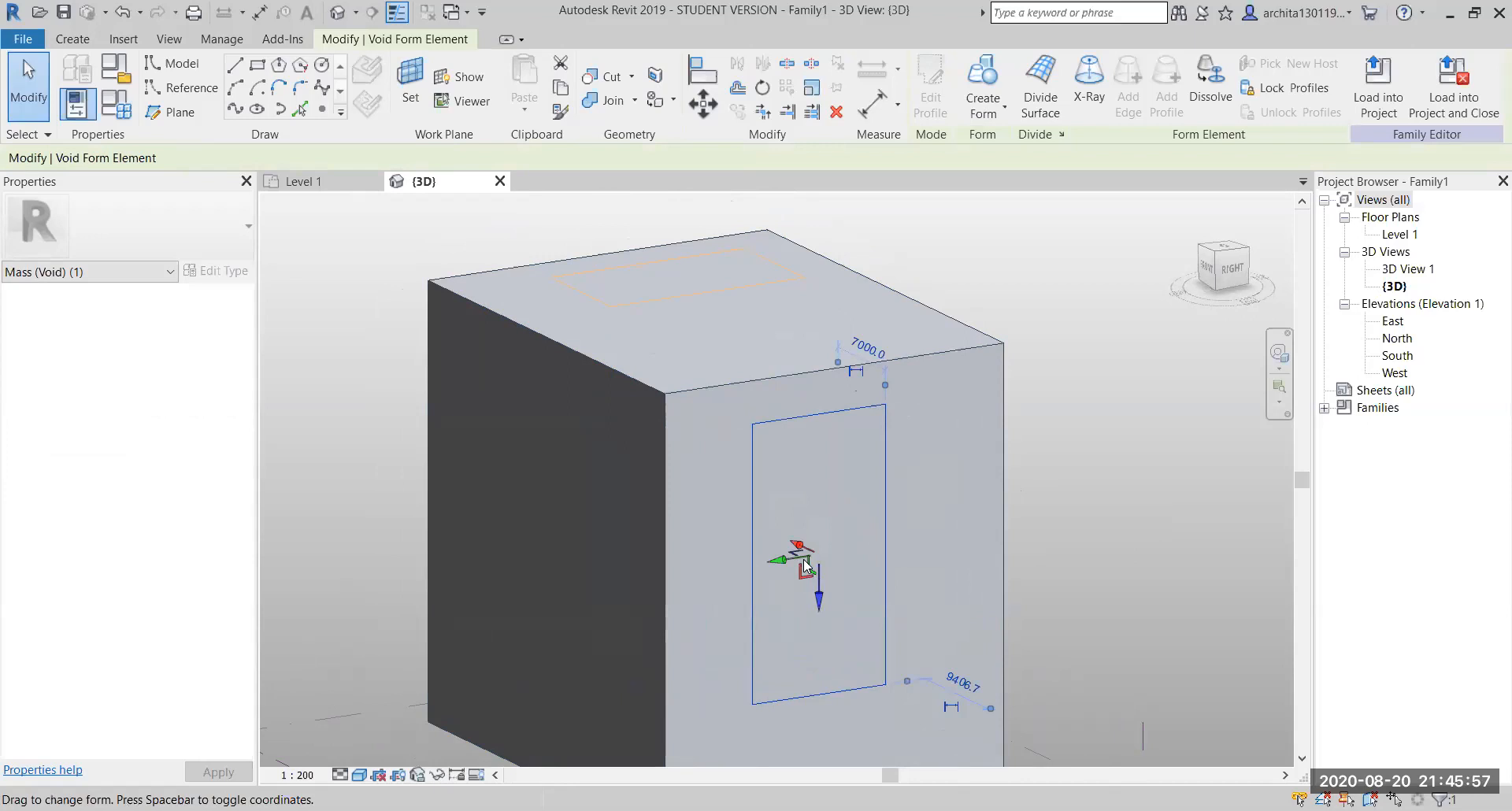
{"action": "left_click_drag", "start_coordinate": [794, 551], "coordinate": [766, 537]}
{"action": "left_click", "coordinate": [1103, 461]}
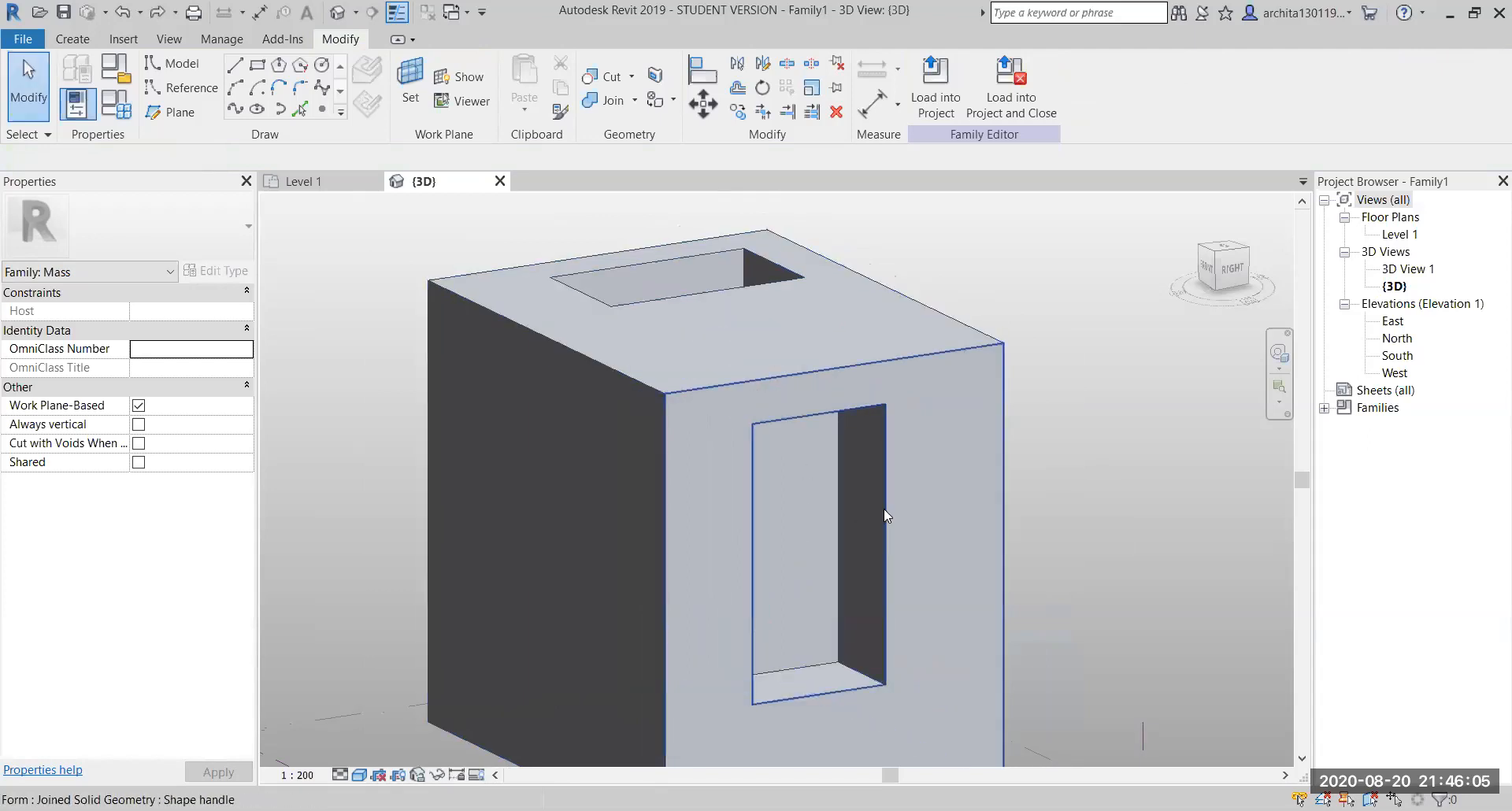
Try to raise the top face of the void in the right face above the block, and undo the change
{"action": "left_click", "coordinate": [873, 493]}
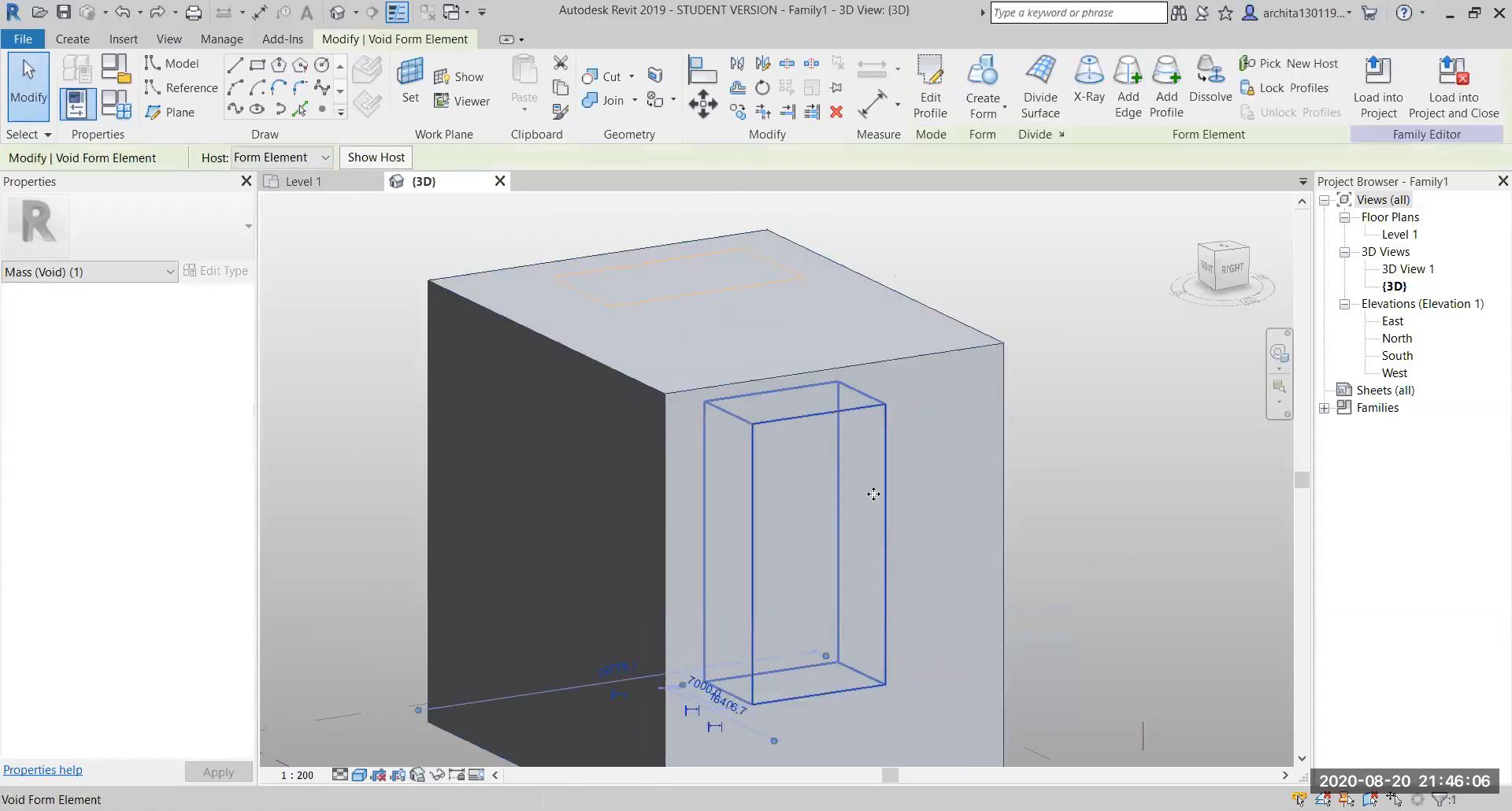
{"action": "left_click", "coordinate": [865, 404]}
{"action": "left_click_drag", "start_coordinate": [794, 461], "coordinate": [797, 359]}
{"action": "left_click", "coordinate": [1133, 462]}
{"action": "scroll", "coordinate": [989, 514], "scroll_direction": "down", "scroll_amount": 2}
{"action": "middle_click_drag", "start_coordinate": [989, 513], "coordinate": [639, 555], "text": "shift"}
{"action": "key", "text": "ctrl+z"}
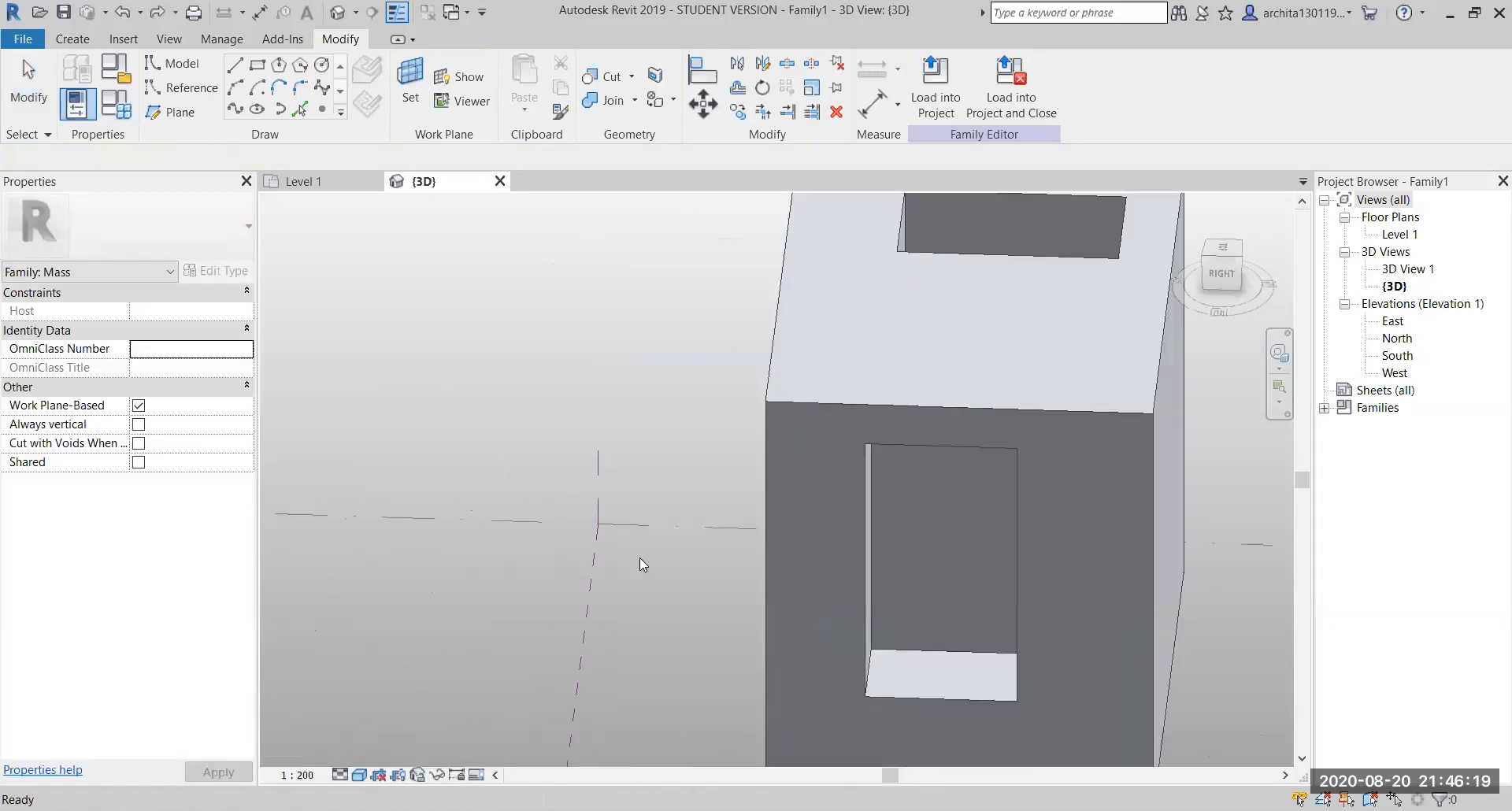
Pull the top face of the right-face void up through the block's top, to a void height of about 26866
{"action": "scroll", "coordinate": [737, 597], "scroll_direction": "down", "scroll_amount": 1}
{"action": "middle_click_drag", "start_coordinate": [737, 597], "coordinate": [843, 625], "text": "shift"}
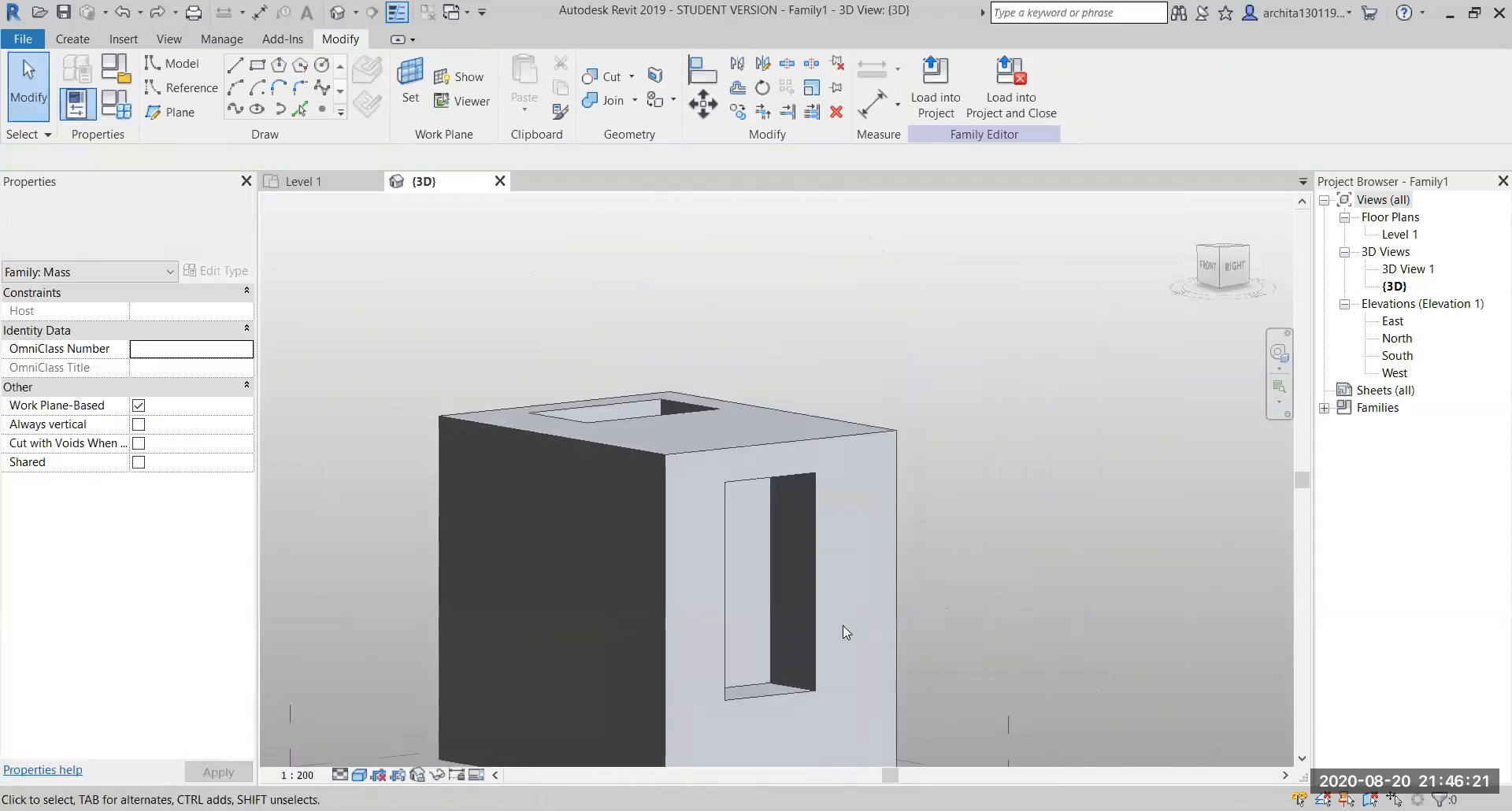
{"action": "scroll", "coordinate": [842, 625], "scroll_direction": "up", "scroll_amount": 2}
{"action": "key", "text": "Tab"}
{"action": "key", "text": "Tab"}
{"action": "key", "text": "Tab"}
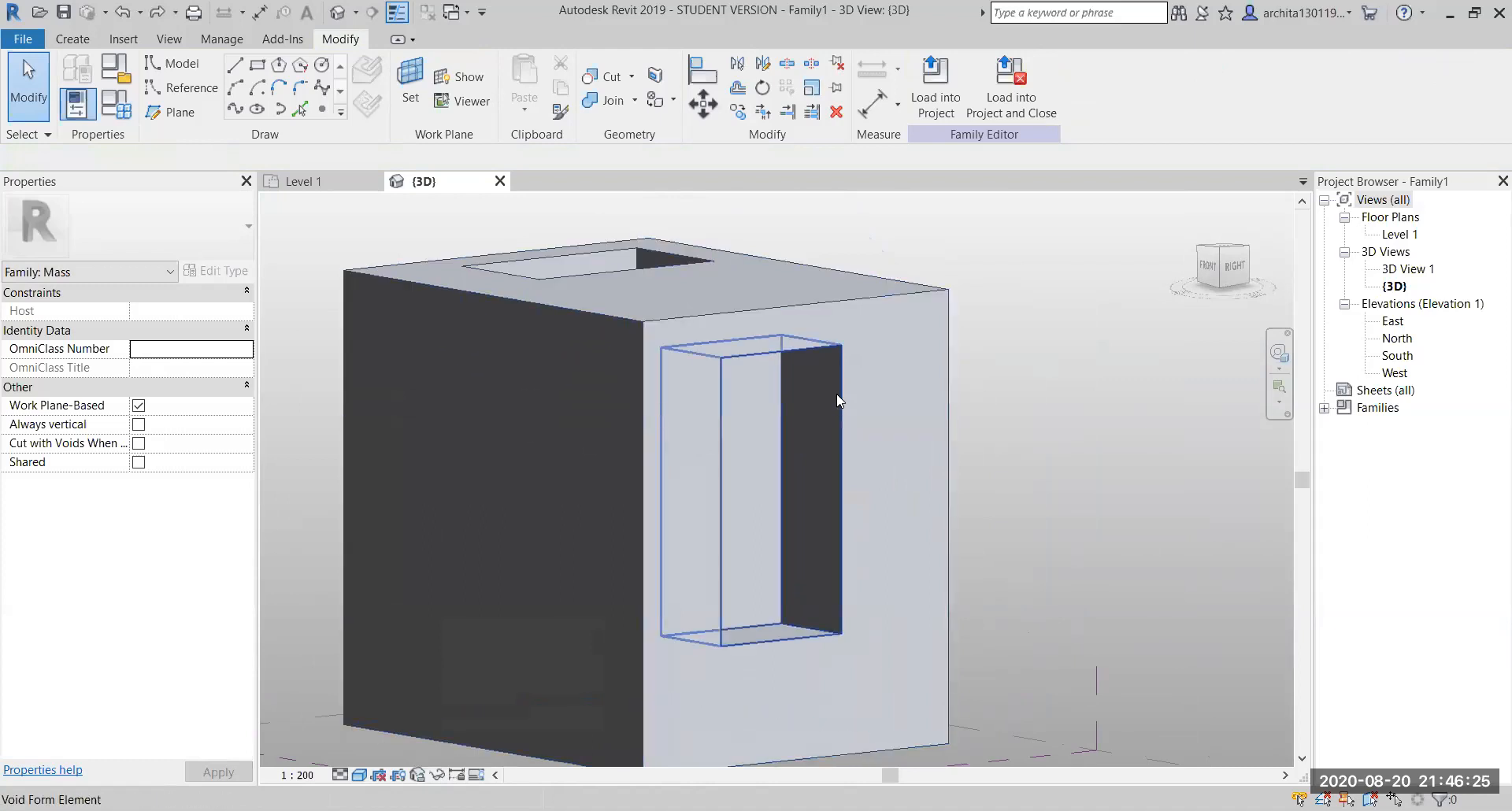
{"action": "left_click", "coordinate": [837, 393]}
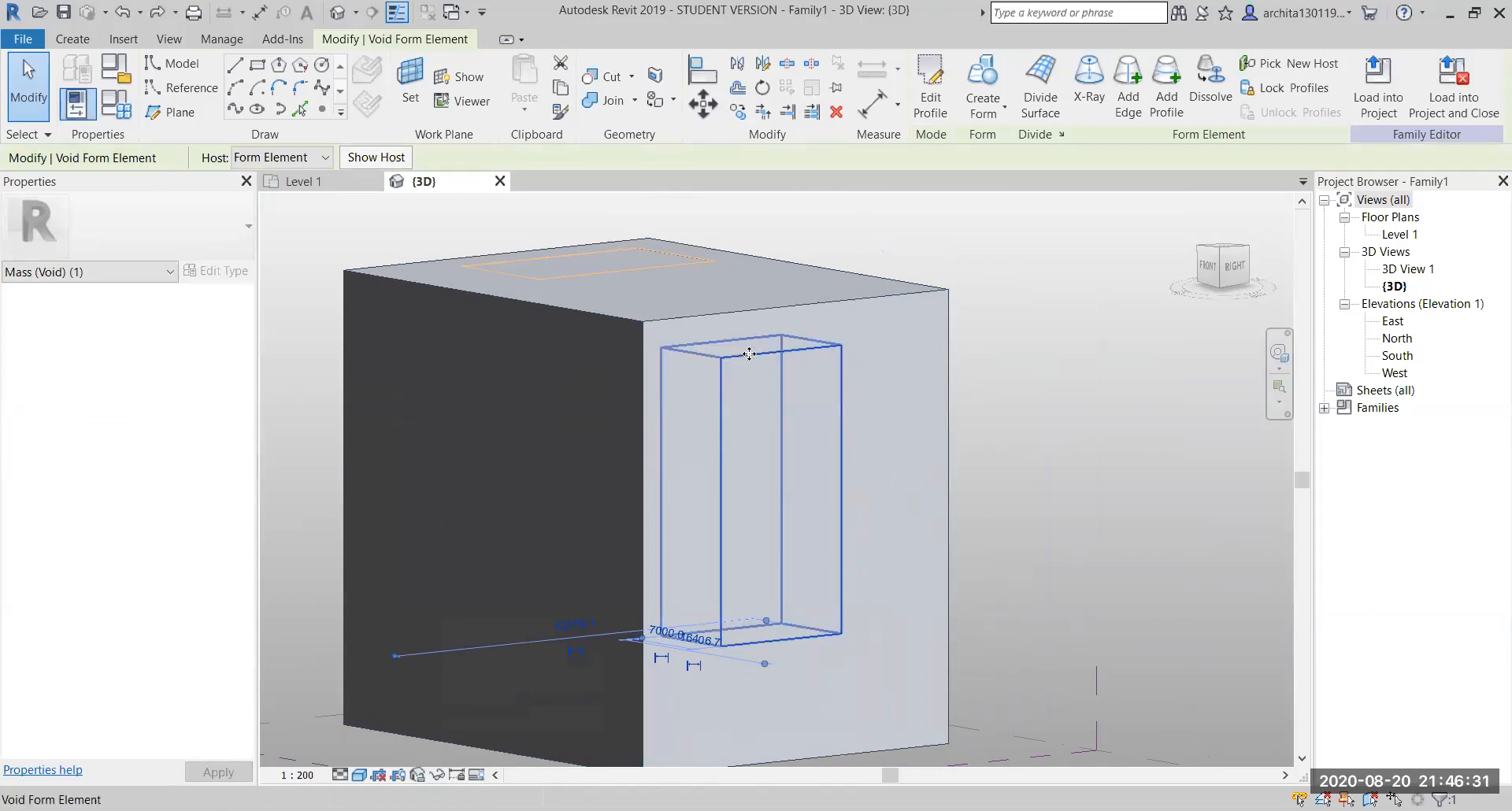
{"action": "key", "text": "Tab"}
{"action": "key", "text": "Tab"}
{"action": "key", "text": "Tab"}
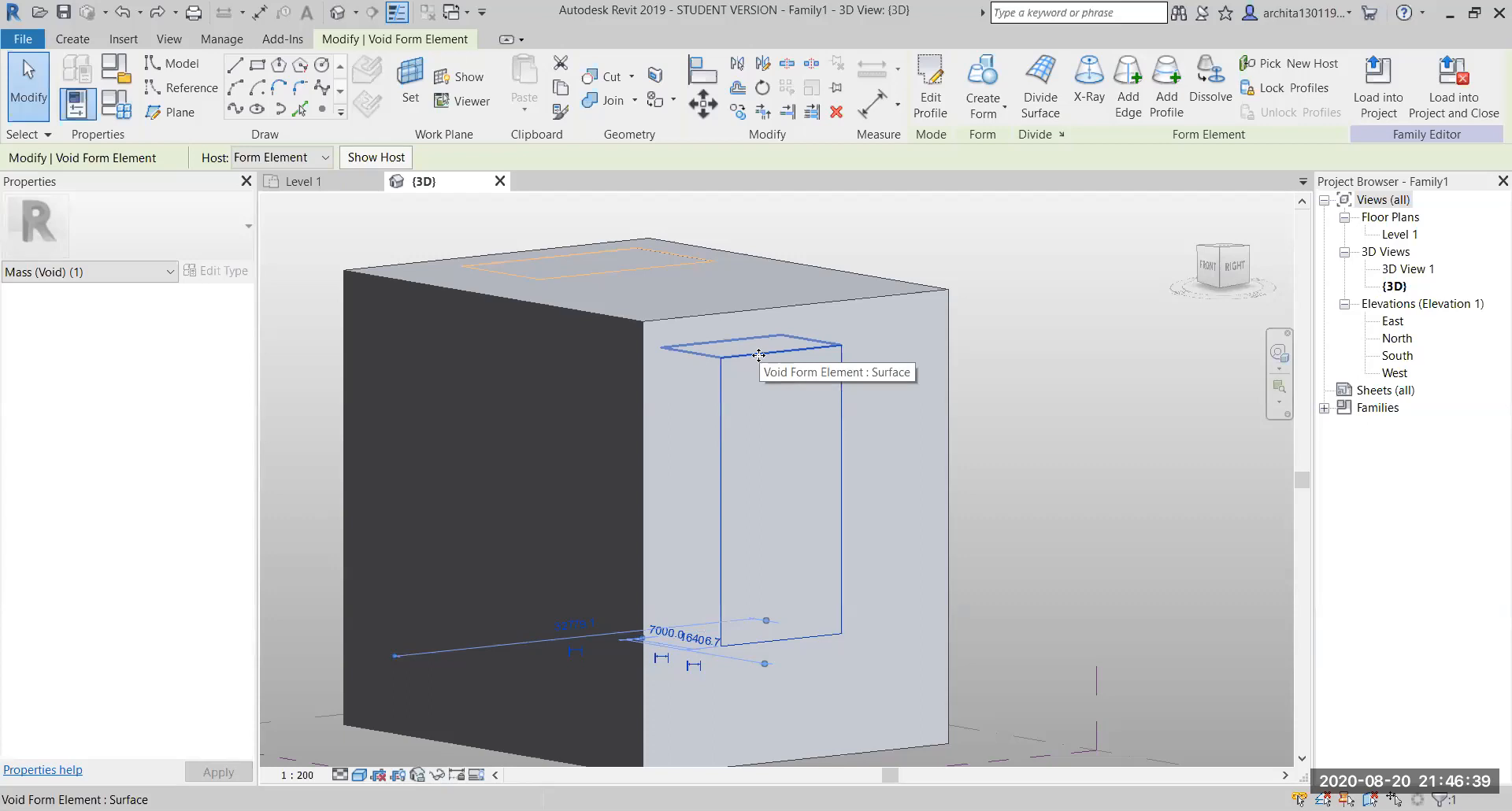
{"action": "left_click", "coordinate": [759, 355]}
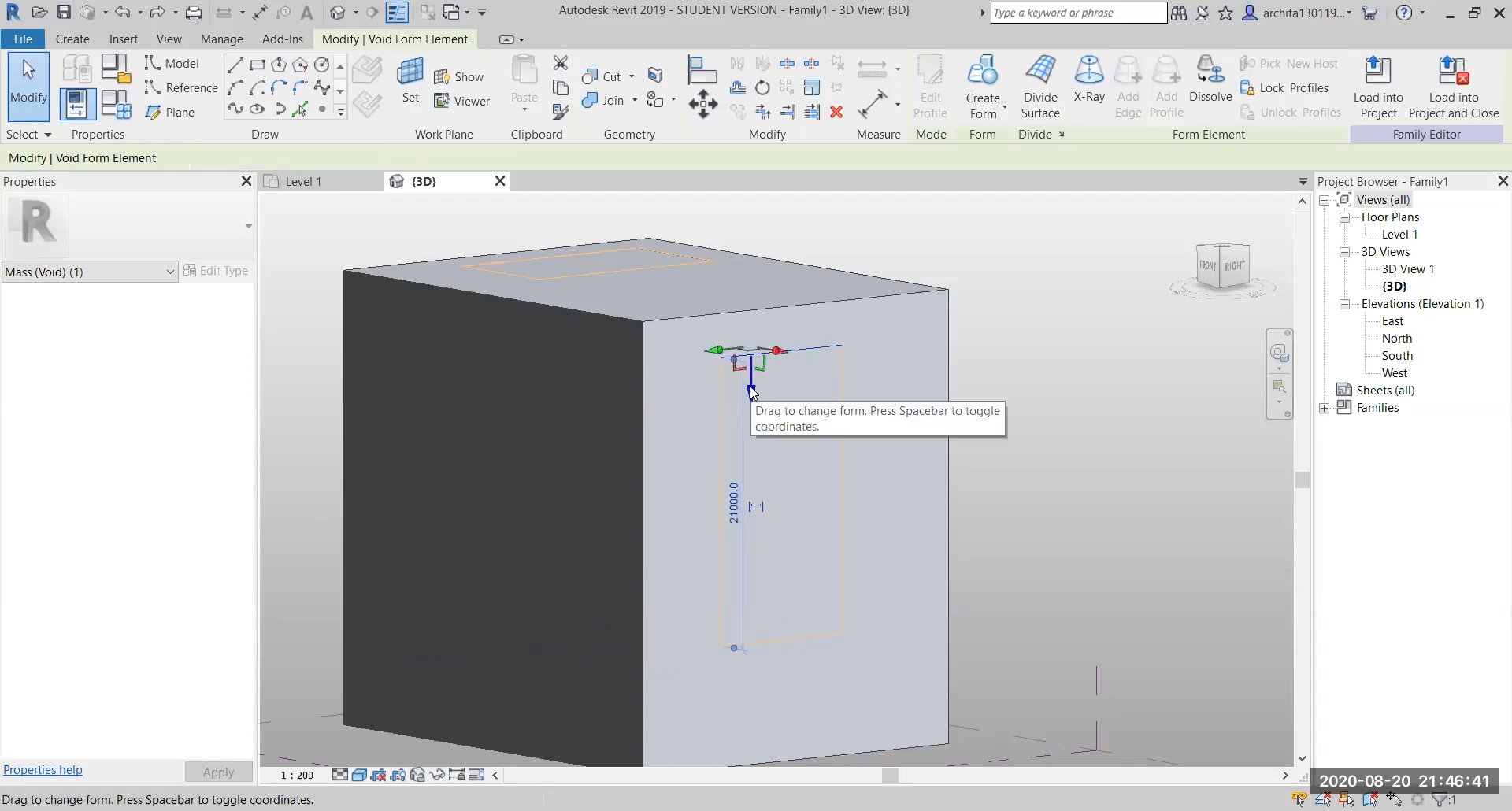
{"action": "left_click_drag", "start_coordinate": [749, 373], "coordinate": [776, 316]}
{"action": "left_click", "coordinate": [1121, 398]}
{"action": "right_click", "coordinate": [766, 243]}
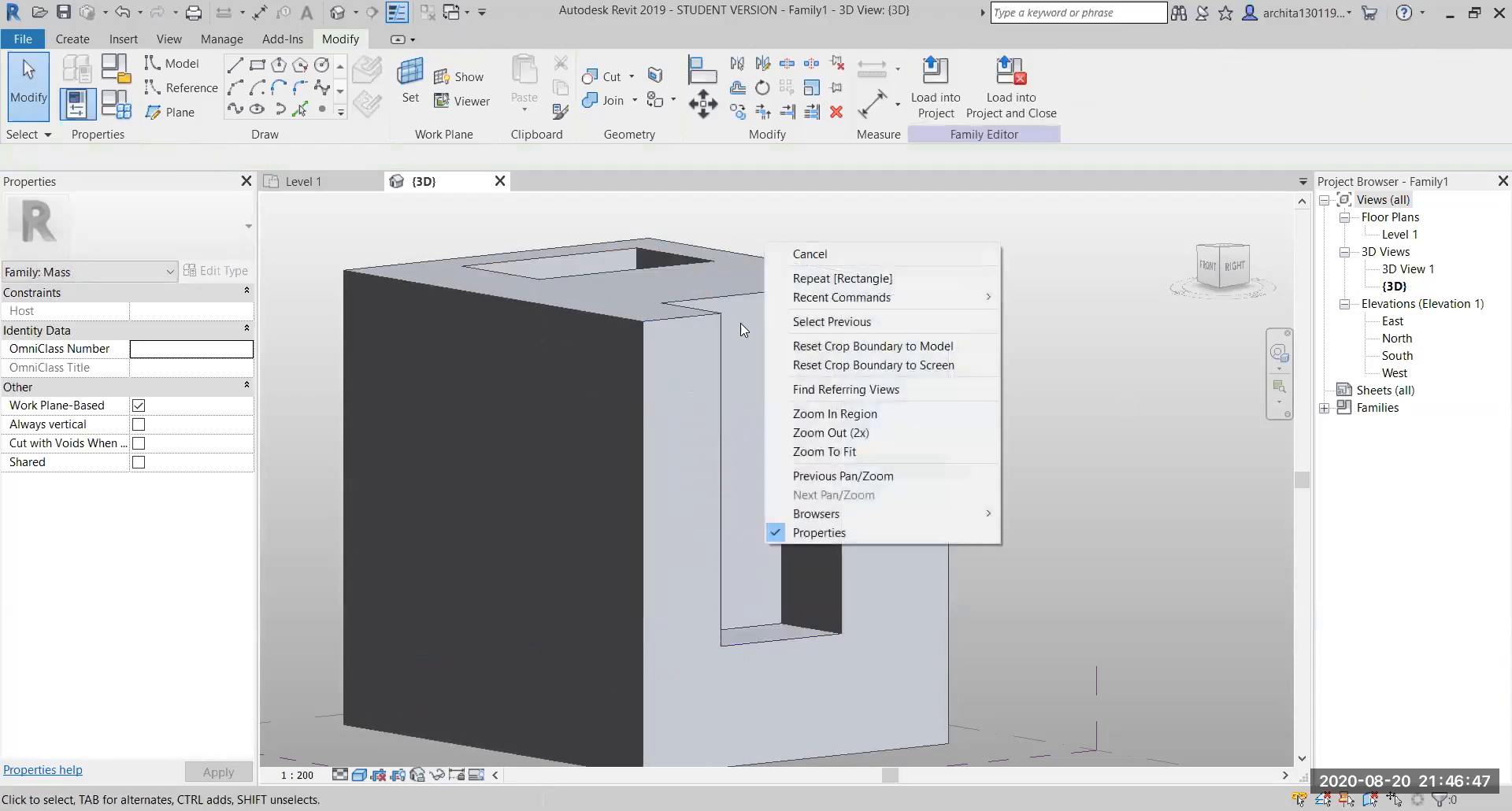
{"action": "left_click", "coordinate": [1081, 526]}
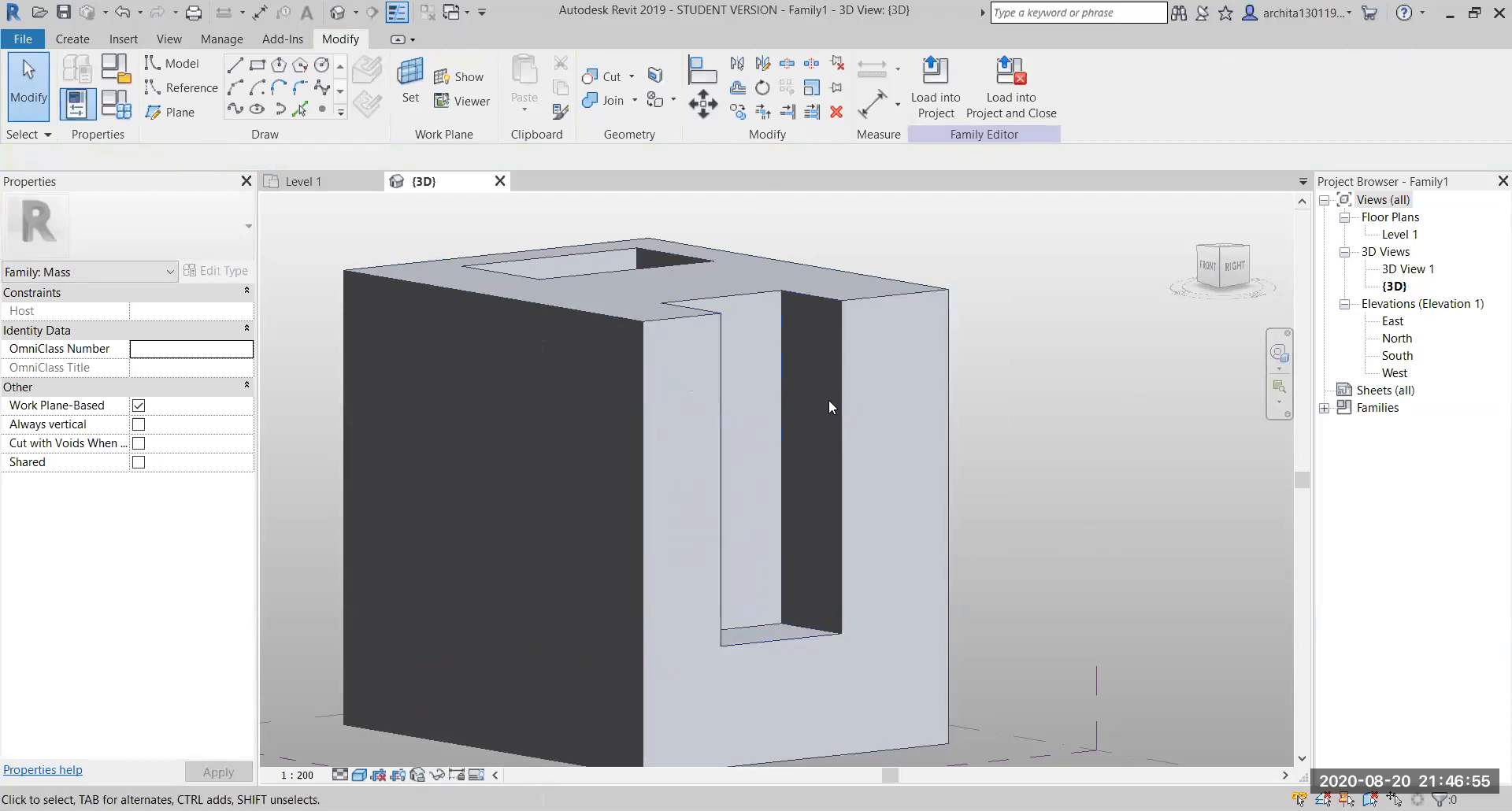
Pull the void's bottom face down through the block's base, to a total void height of about 39262
{"action": "left_click", "coordinate": [793, 634]}
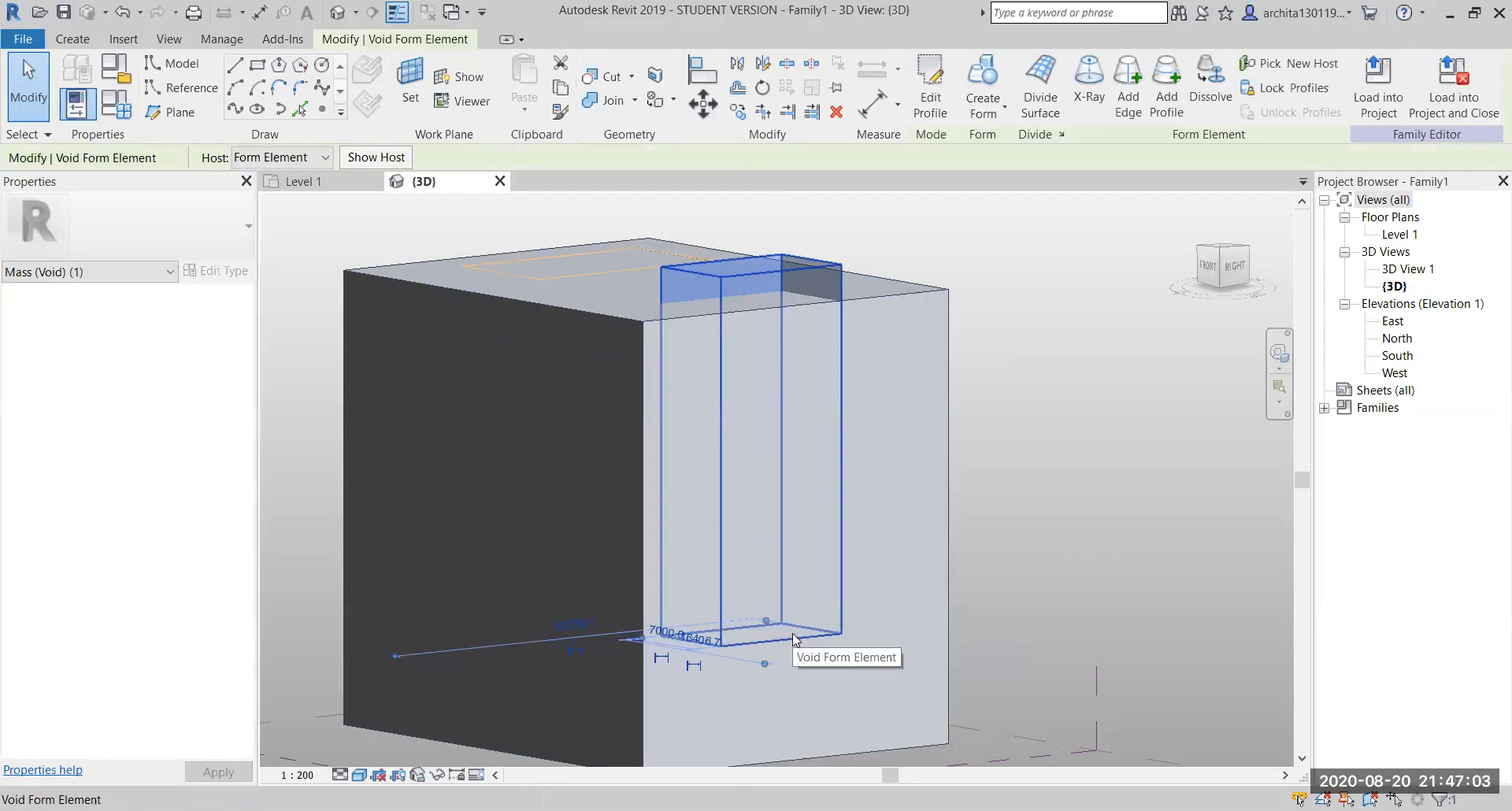
{"action": "key", "text": "Tab"}
{"action": "key", "text": "Tab"}
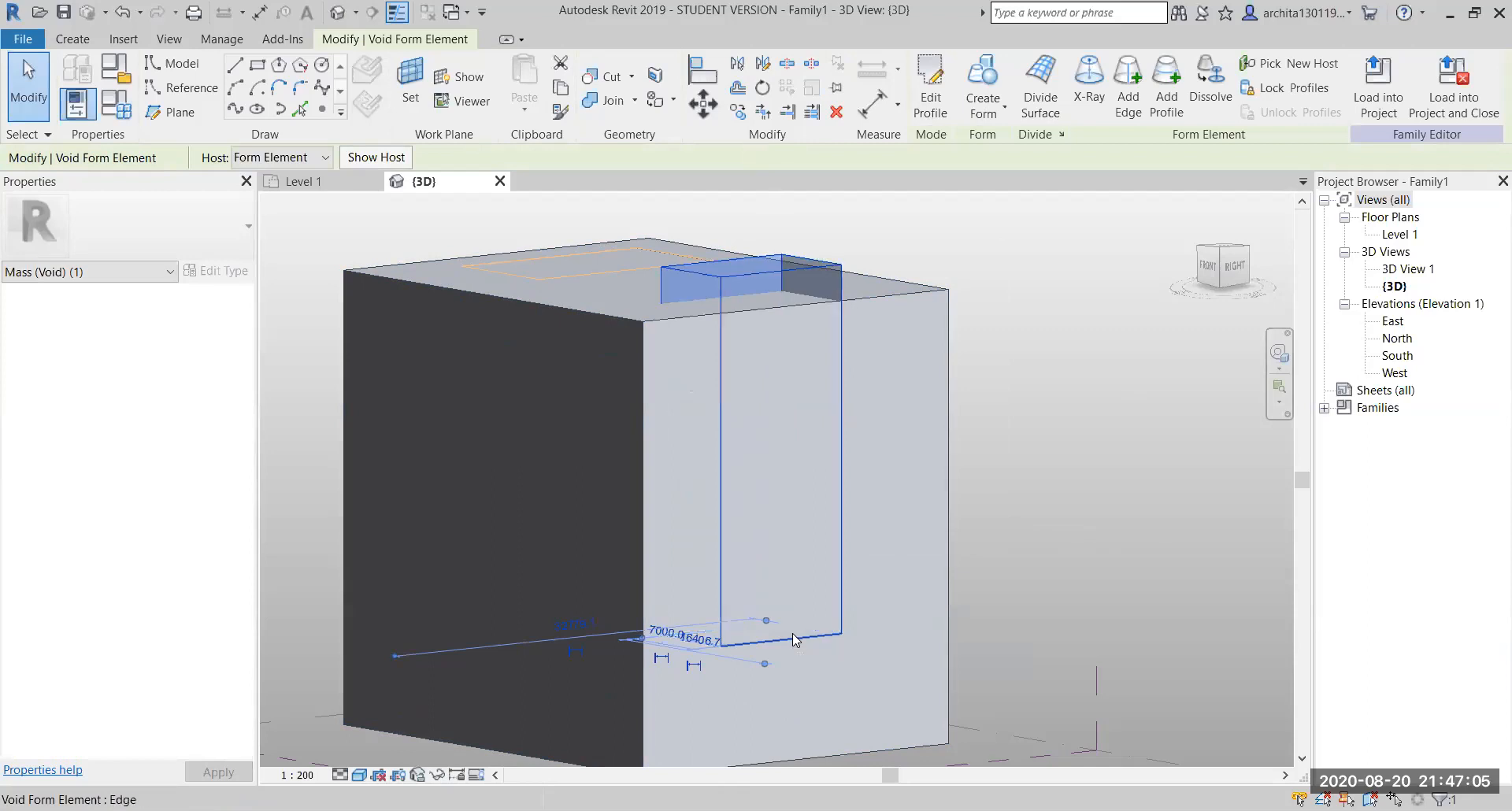
{"action": "key", "text": "Tab"}
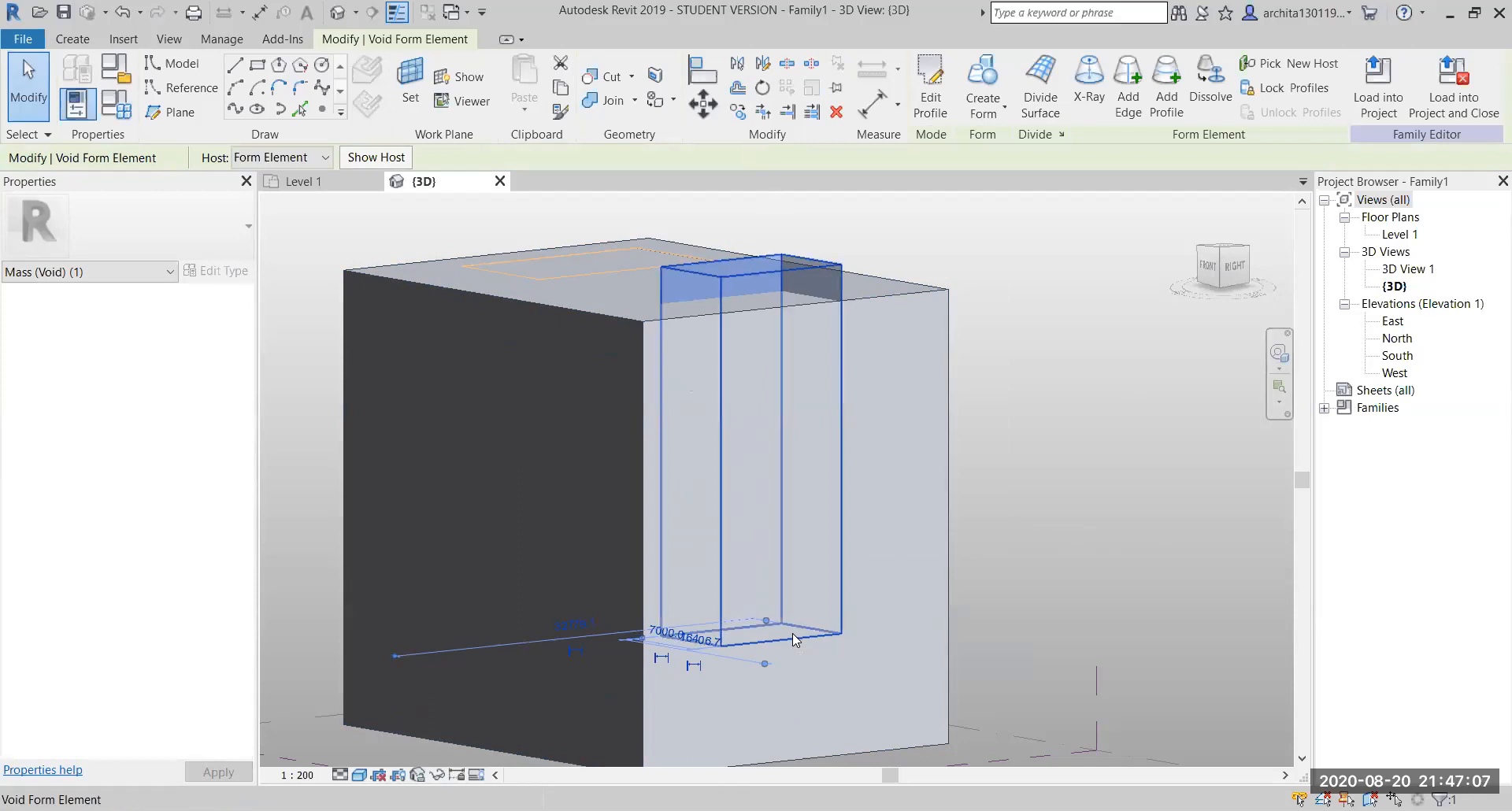
{"action": "key", "text": "Tab"}
{"action": "key", "text": "Tab"}
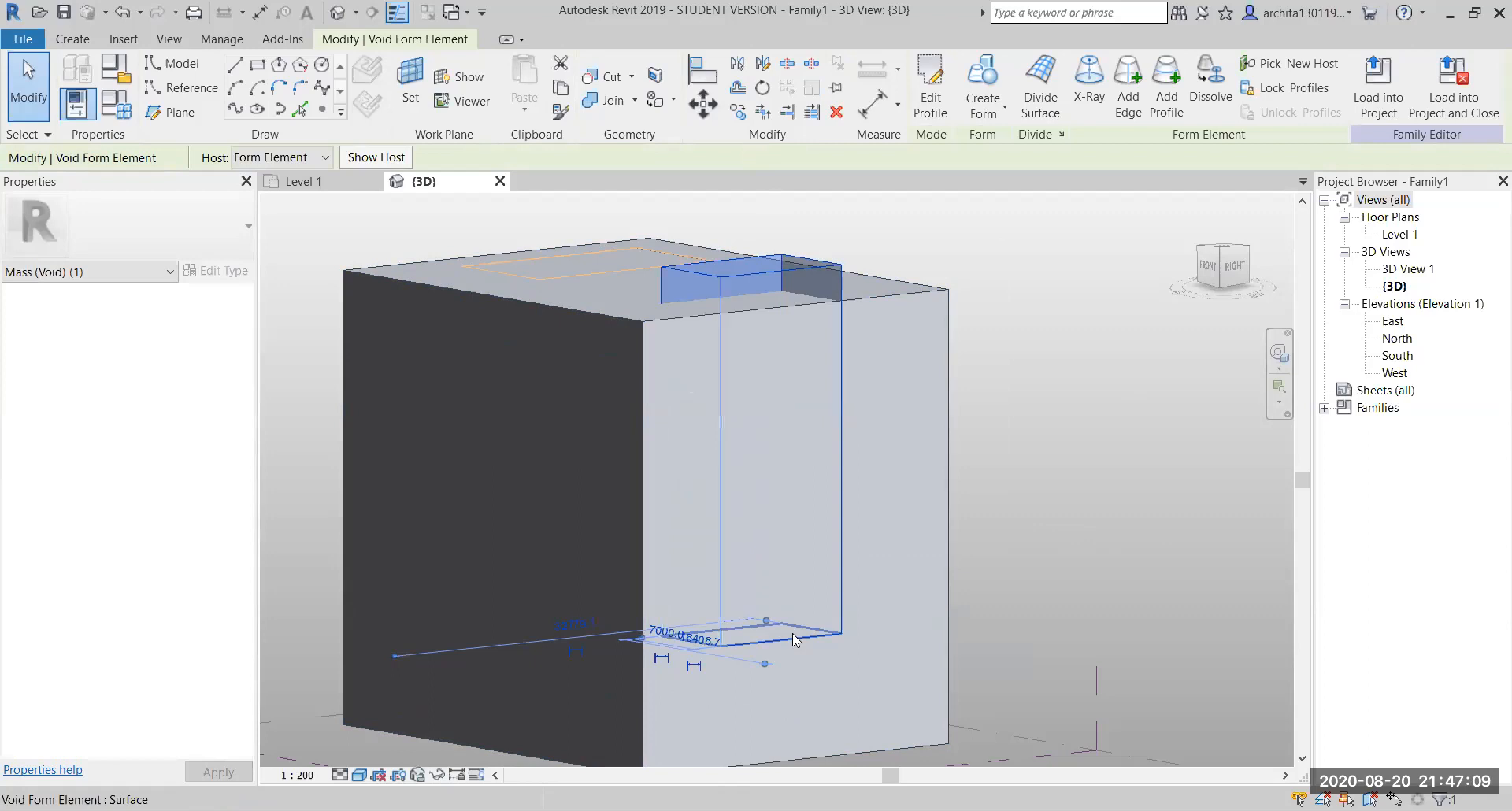
{"action": "left_click", "coordinate": [794, 639]}
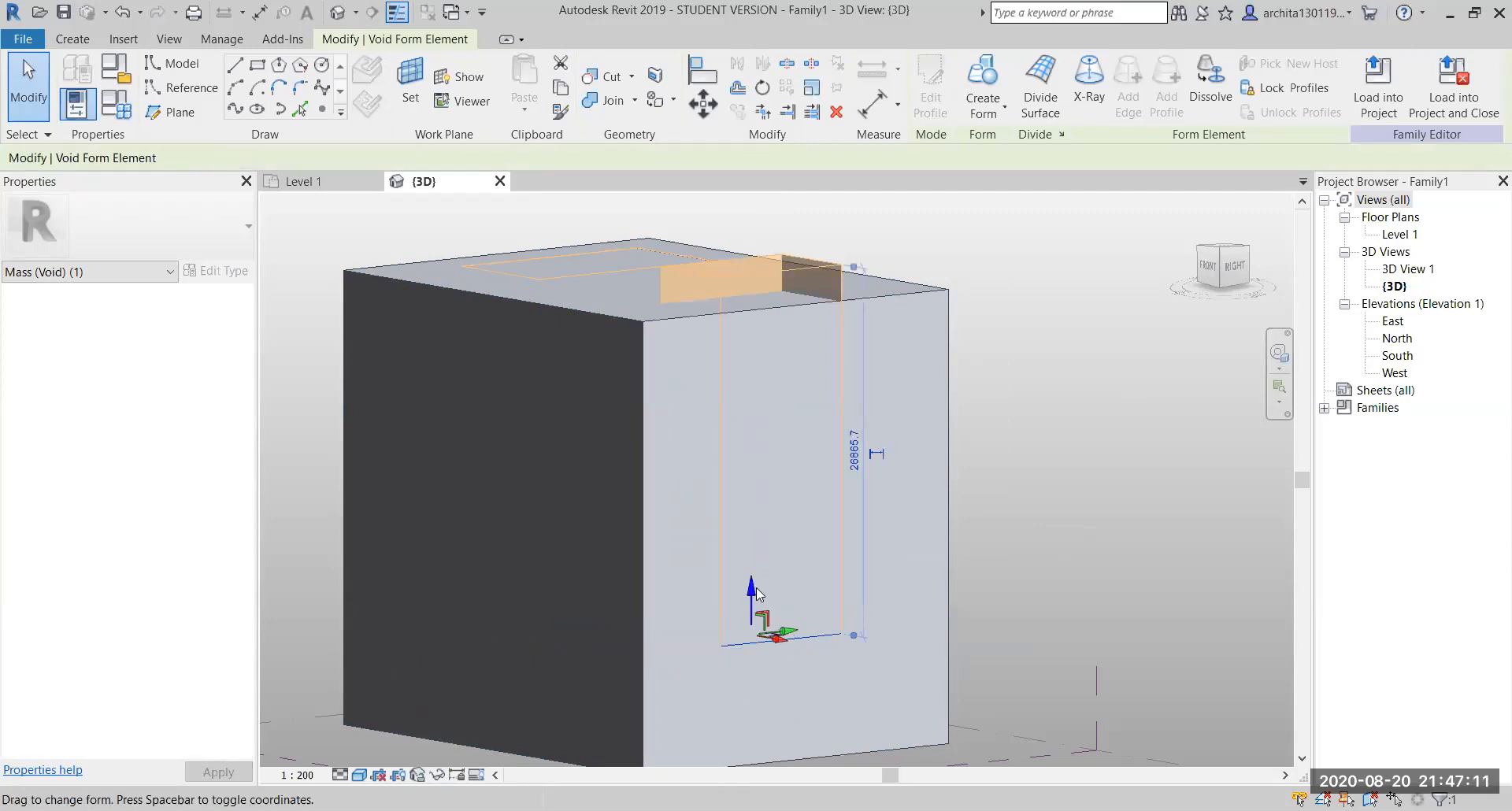
{"action": "left_click_drag", "start_coordinate": [751, 592], "coordinate": [752, 728]}
{"action": "key", "text": "Escape"}
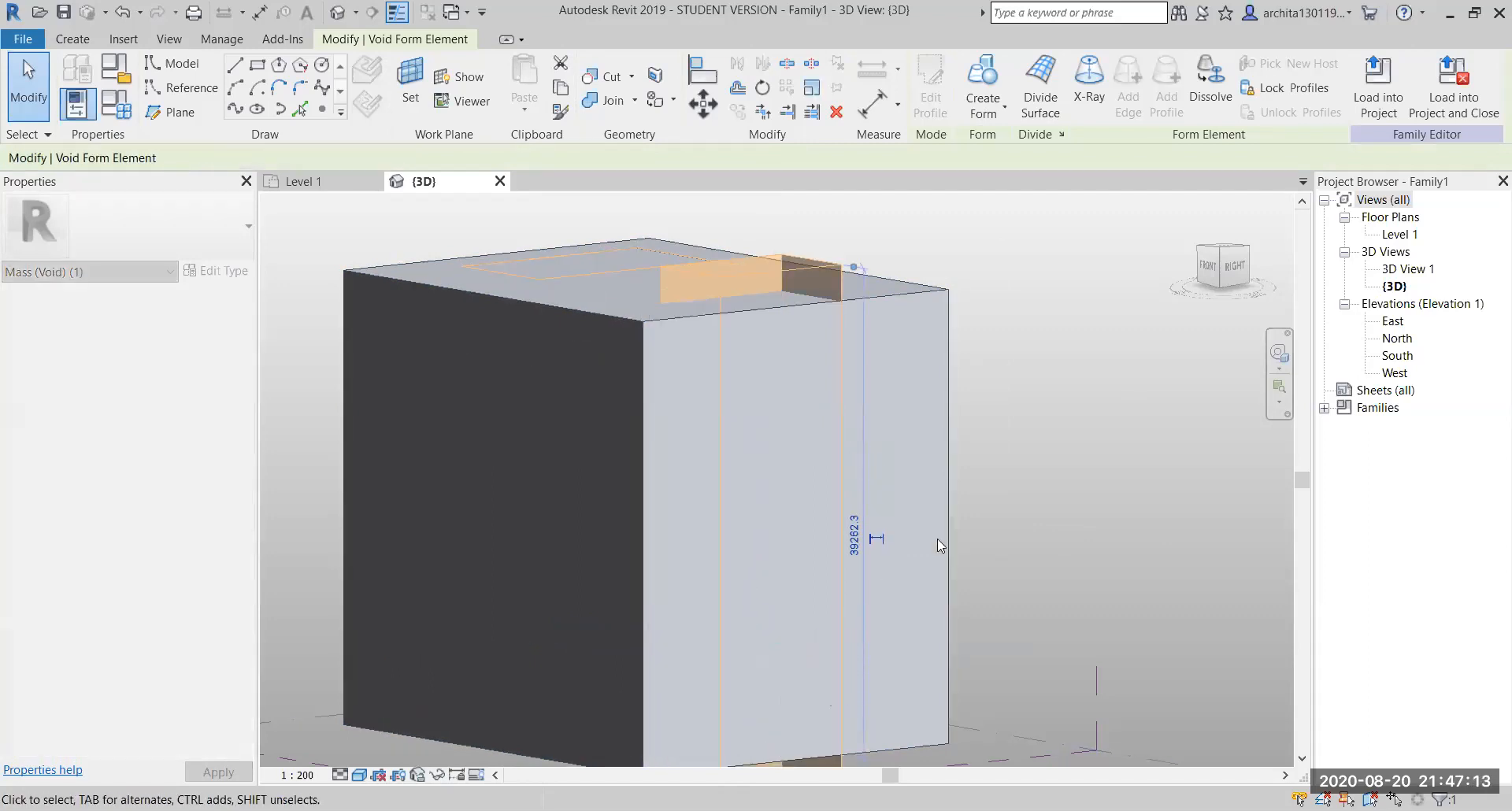
Move the void's inner side face sideways past the block's back vertical edge so it cuts away the whole corner
{"action": "scroll", "coordinate": [1036, 499], "scroll_direction": "down", "scroll_amount": 2}
{"action": "middle_click_drag", "start_coordinate": [1036, 499], "coordinate": [893, 615]}
{"action": "scroll", "coordinate": [882, 653], "scroll_direction": "up", "scroll_amount": 1}
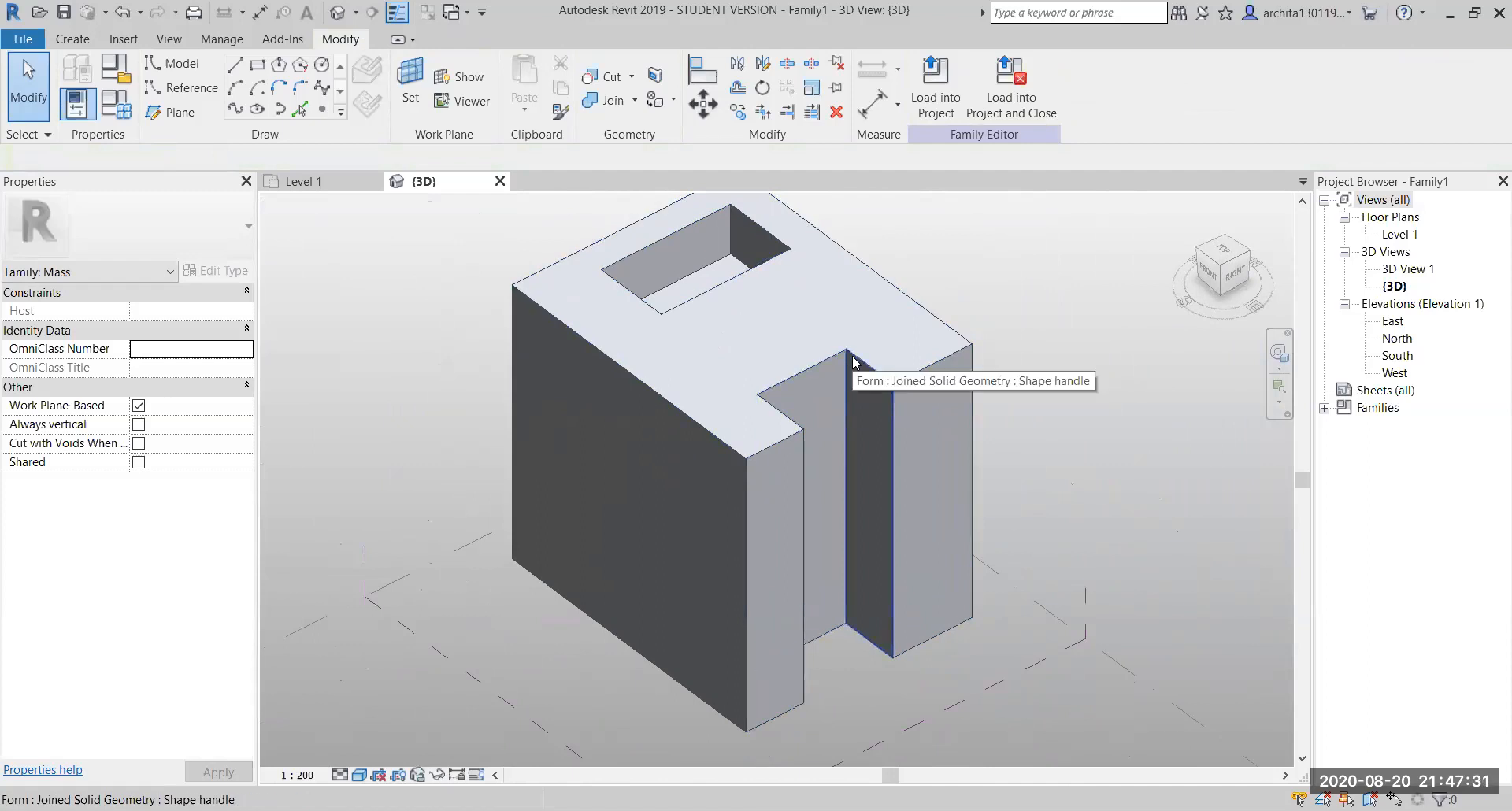
{"action": "key", "text": "Tab"}
{"action": "key", "text": "Tab"}
{"action": "key", "text": "Tab"}
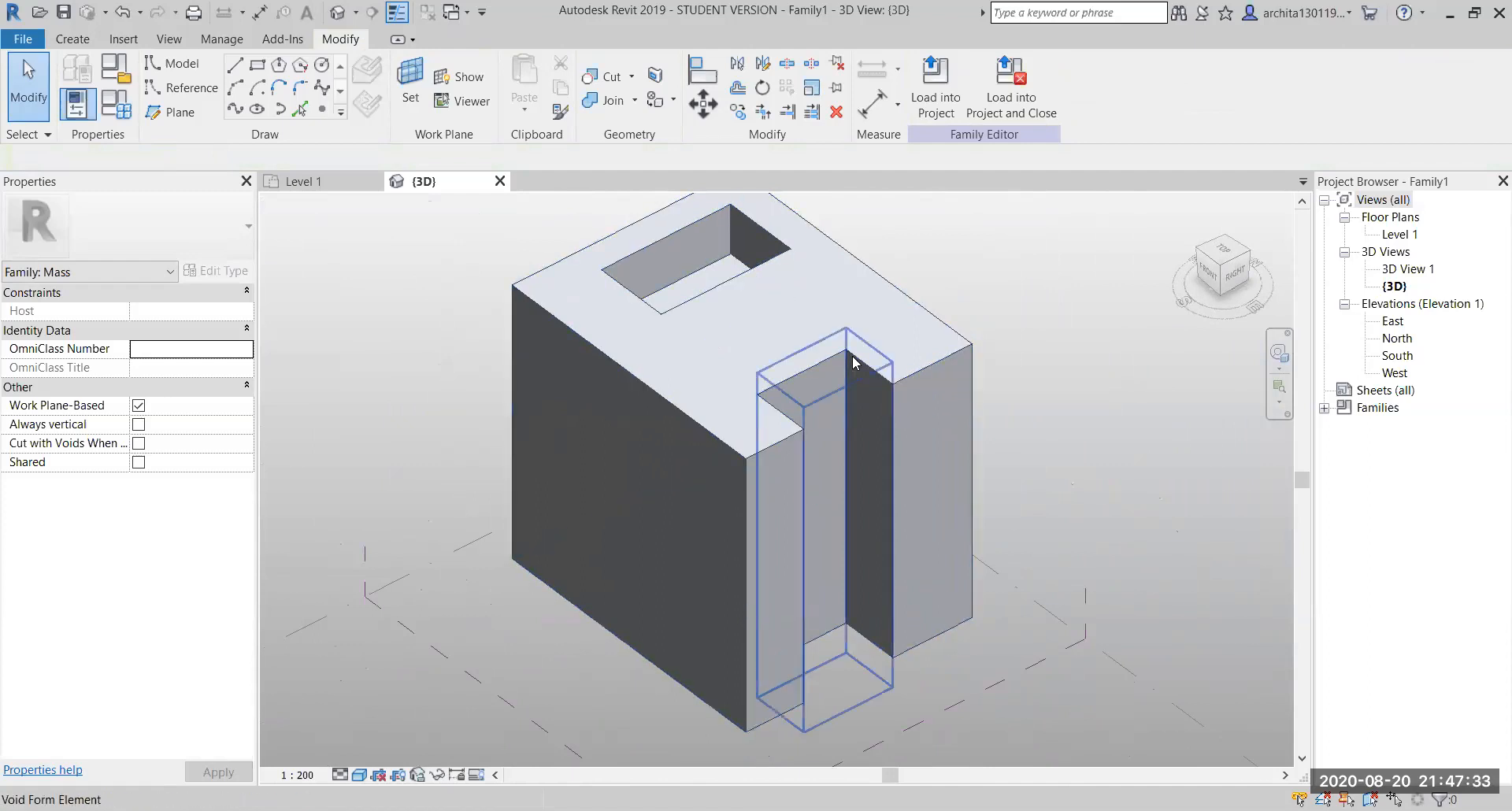
{"action": "left_click", "coordinate": [853, 362]}
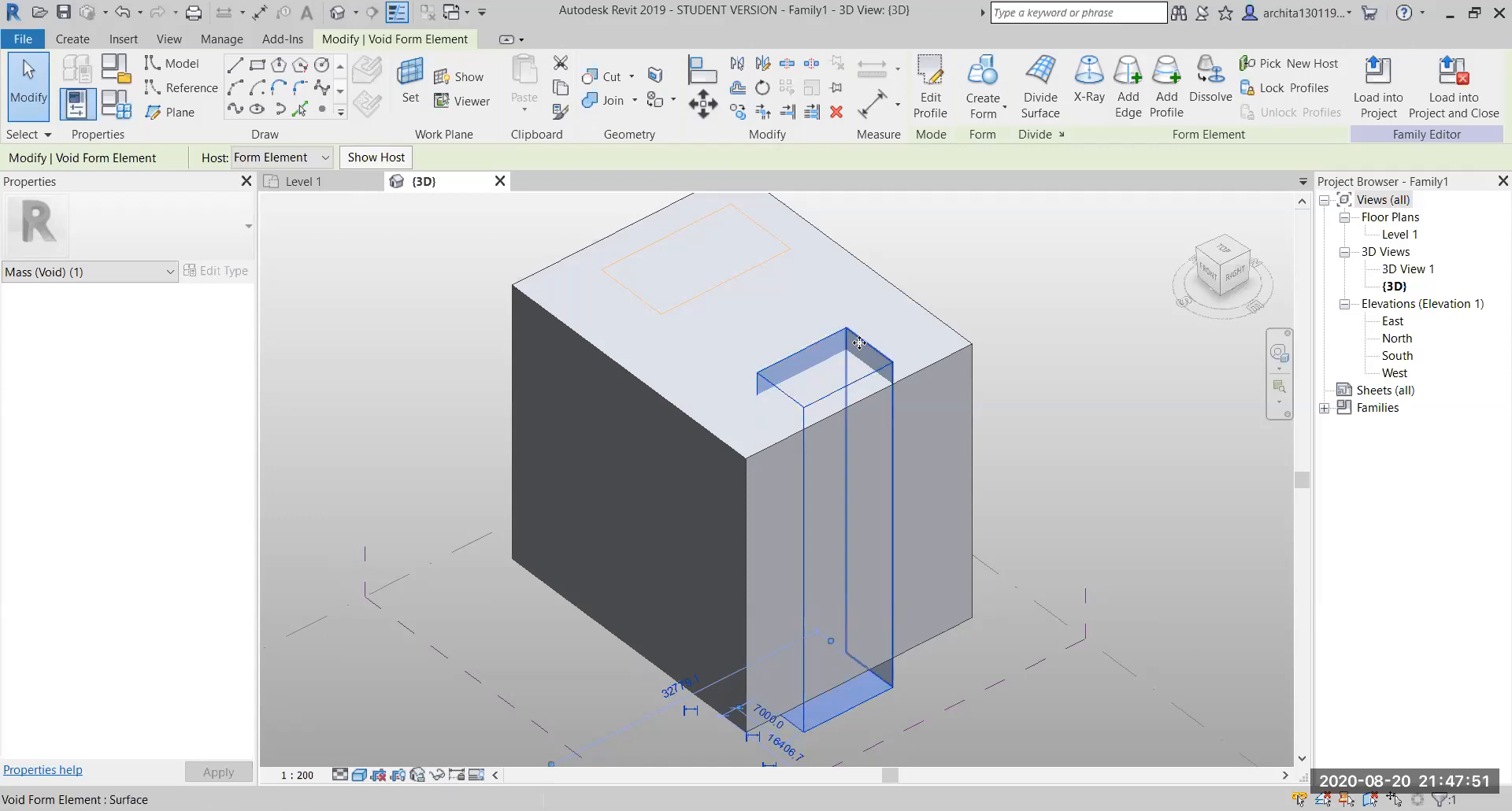
{"action": "left_click", "coordinate": [859, 343]}
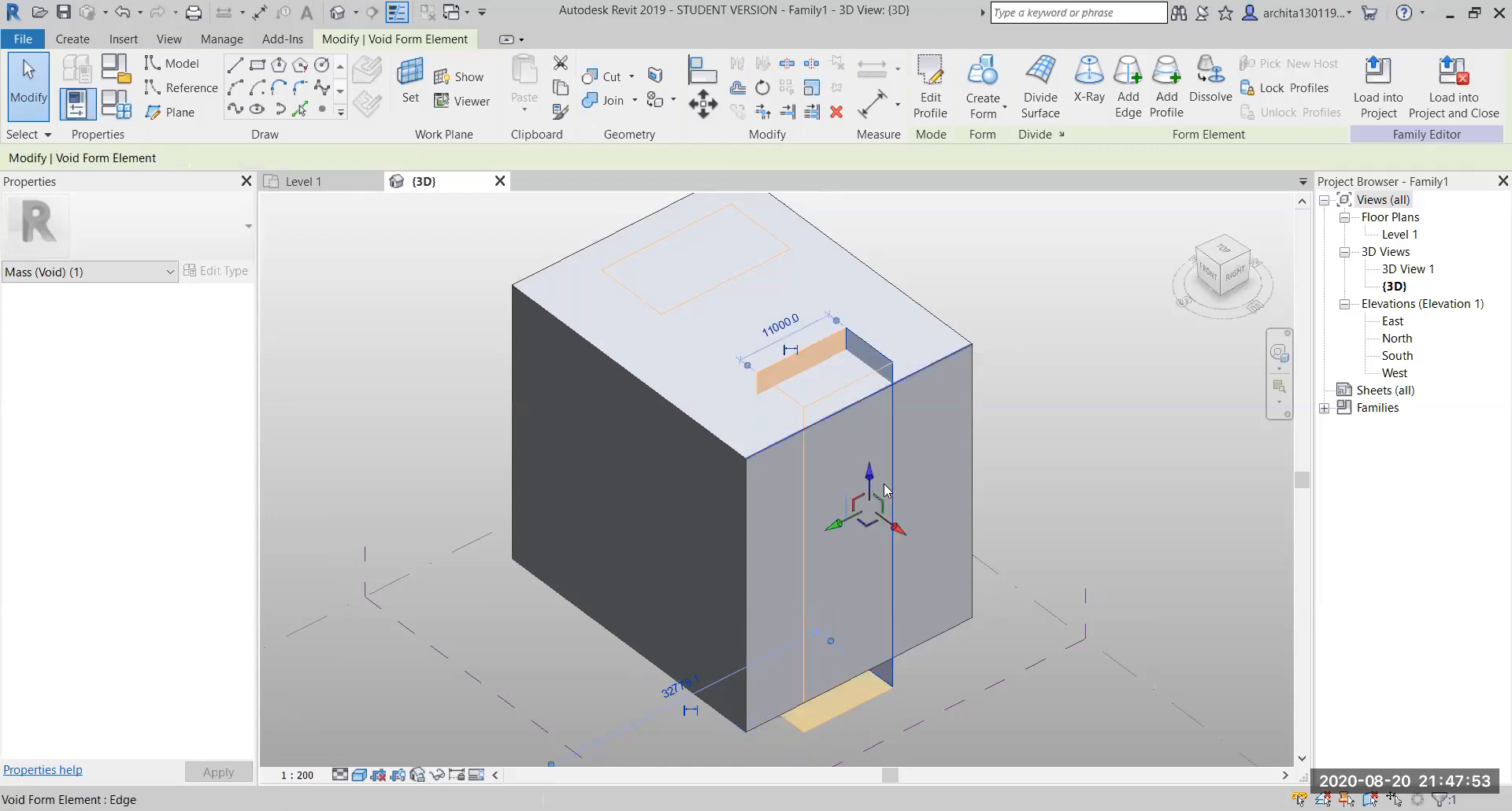
{"action": "left_click_drag", "start_coordinate": [841, 521], "coordinate": [965, 455]}
{"action": "left_click", "coordinate": [1127, 450]}
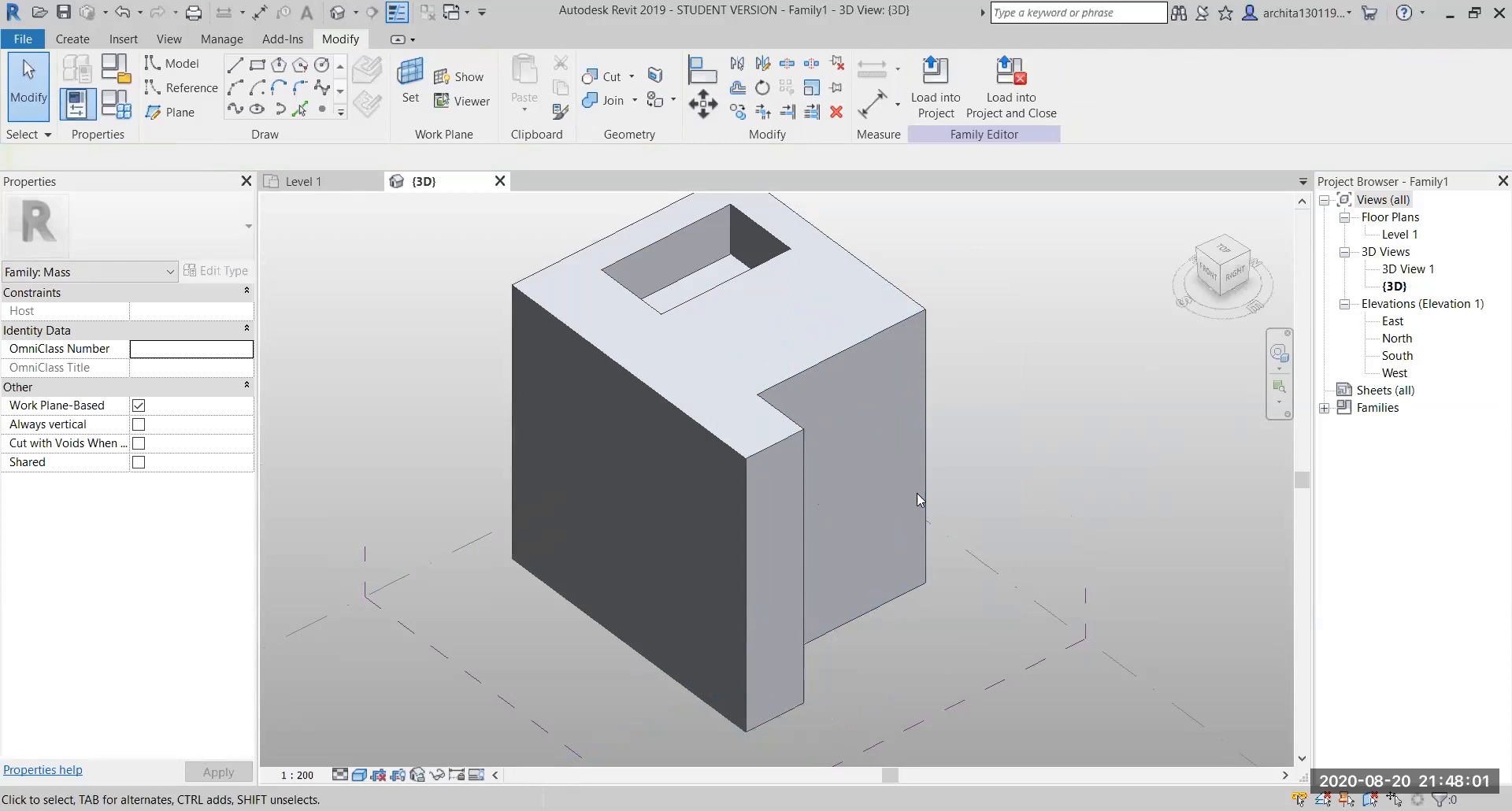
Undo the side, bottom and top extensions of the void to restore the enclosed recess in the right face
{"action": "left_click_drag", "start_coordinate": [838, 489], "coordinate": [890, 413]}
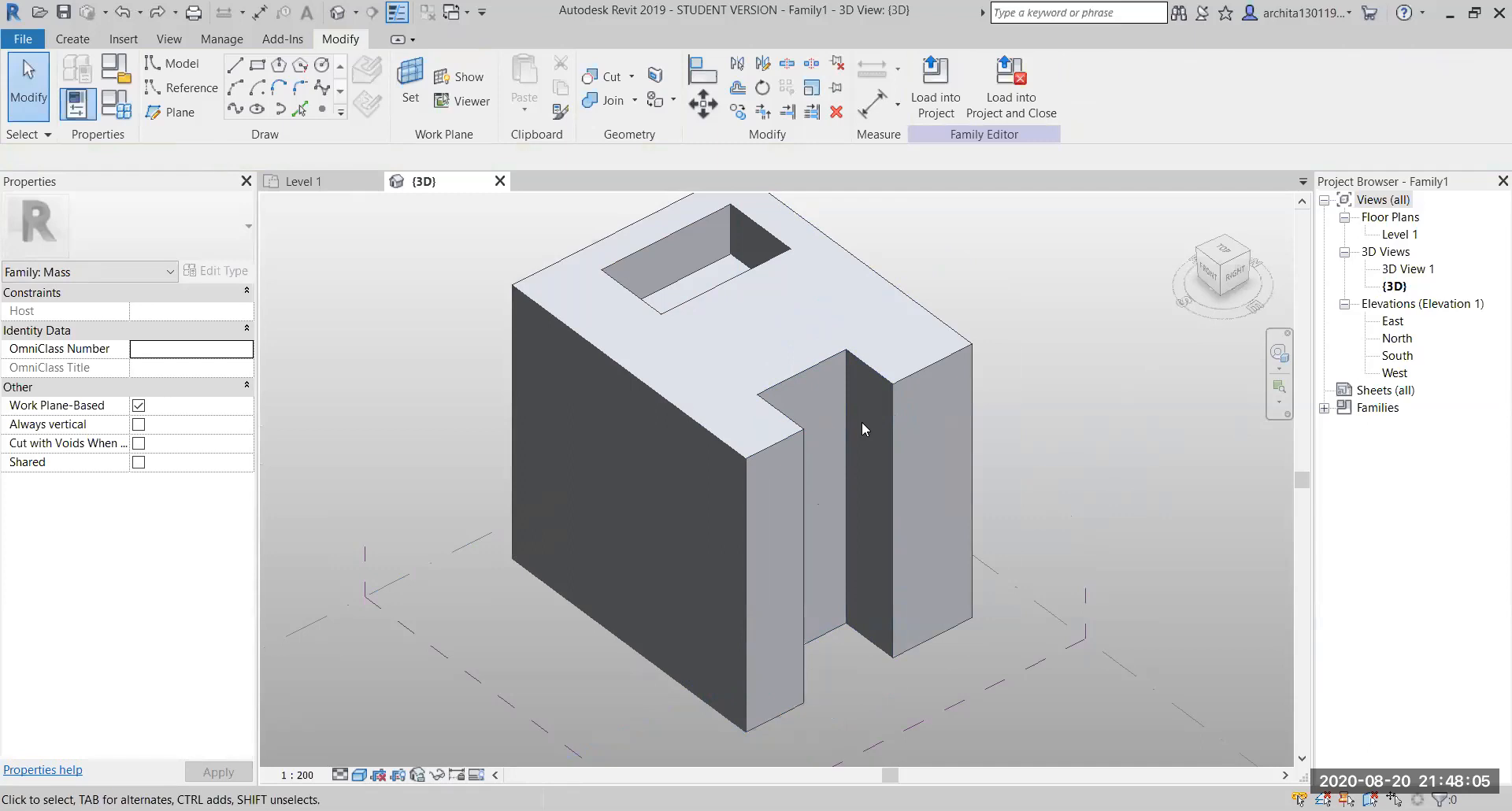
{"action": "key", "text": "ctrl+z"}
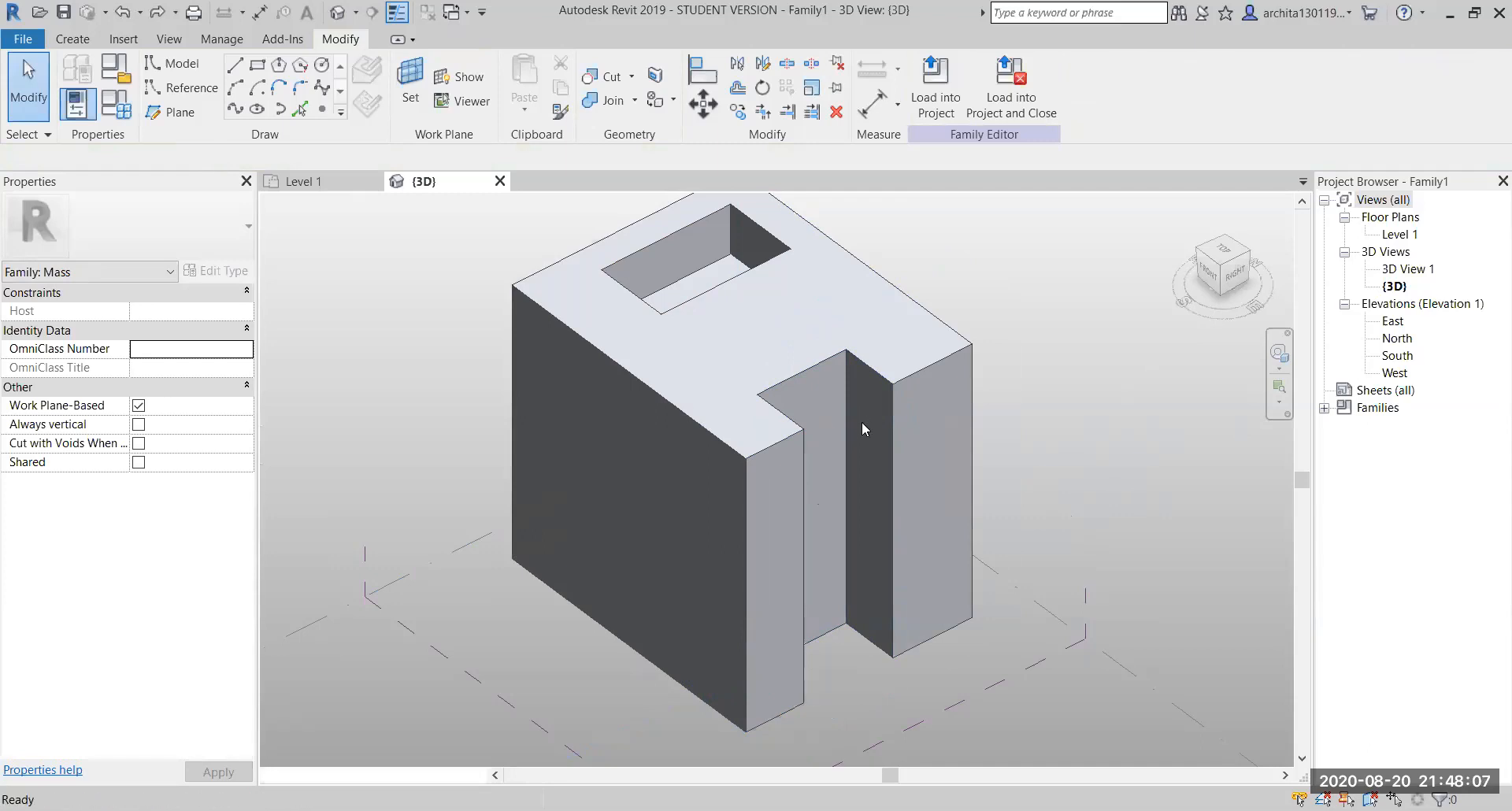
{"action": "scroll", "coordinate": [789, 540], "scroll_direction": "down", "scroll_amount": 2}
{"action": "middle_click_drag", "start_coordinate": [795, 546], "coordinate": [798, 650]}
{"action": "scroll", "coordinate": [766, 497], "scroll_direction": "up", "scroll_amount": 2}
{"action": "scroll", "coordinate": [762, 490], "scroll_direction": "down", "scroll_amount": 1}
{"action": "middle_click_drag", "start_coordinate": [756, 485], "coordinate": [759, 512]}
{"action": "middle_click_drag", "start_coordinate": [772, 668], "coordinate": [759, 512]}
{"action": "scroll", "coordinate": [760, 512], "scroll_direction": "up", "scroll_amount": 2}
{"action": "middle_click_drag", "start_coordinate": [809, 347], "coordinate": [840, 503]}
{"action": "key", "text": "ctrl+z"}
{"action": "scroll", "coordinate": [841, 503], "scroll_direction": "down", "scroll_amount": 2}
{"action": "middle_click_drag", "start_coordinate": [858, 323], "coordinate": [887, 582]}
{"action": "middle_click_drag", "start_coordinate": [804, 512], "coordinate": [843, 384]}
{"action": "scroll", "coordinate": [843, 384], "scroll_direction": "up", "scroll_amount": 1}
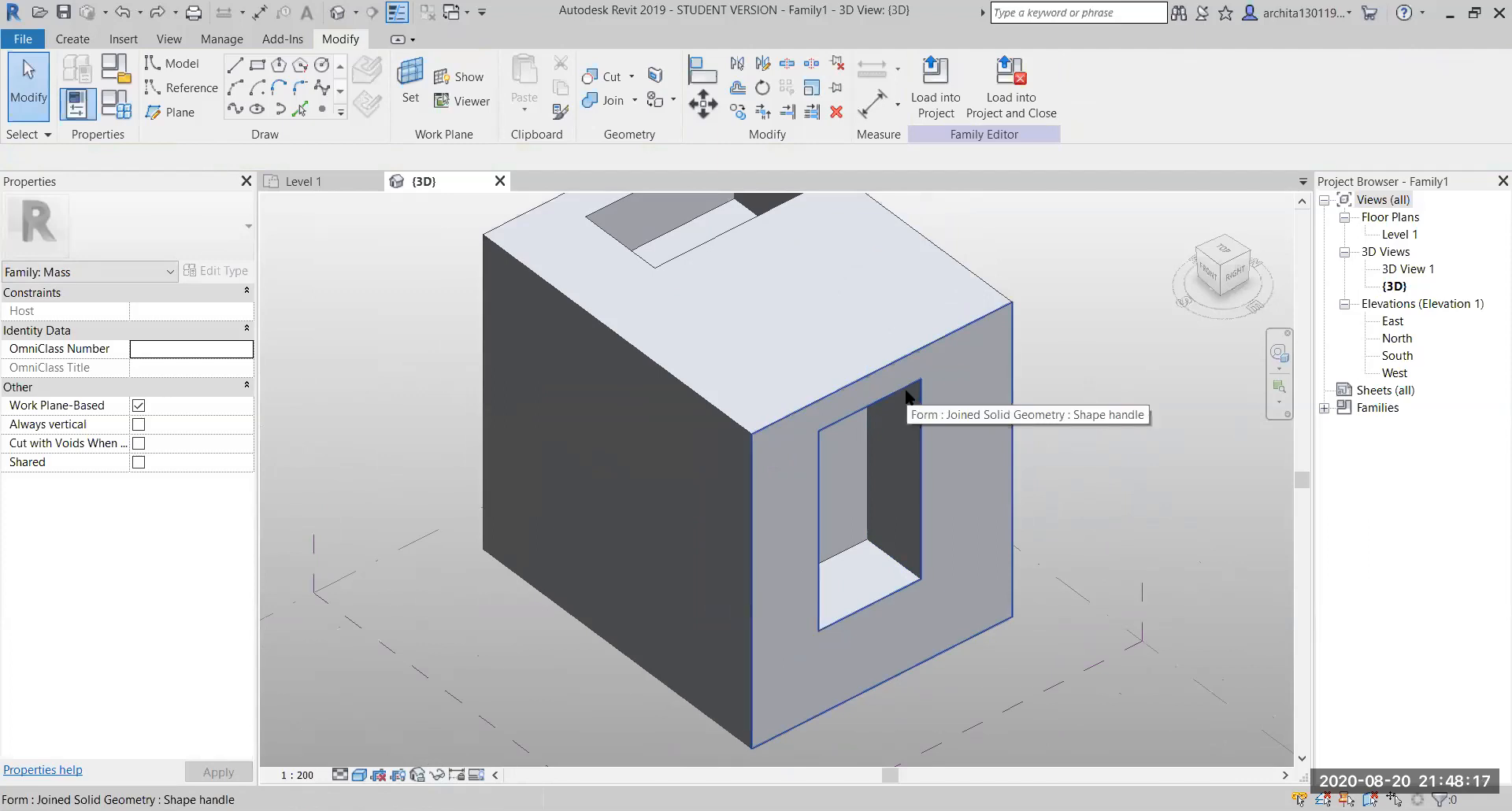
Select the void in the right face and extend its back side face sideways beyond the block's back vertical edge
{"action": "key", "text": "Tab"}
{"action": "key", "text": "Tab"}
{"action": "key", "text": "Tab"}
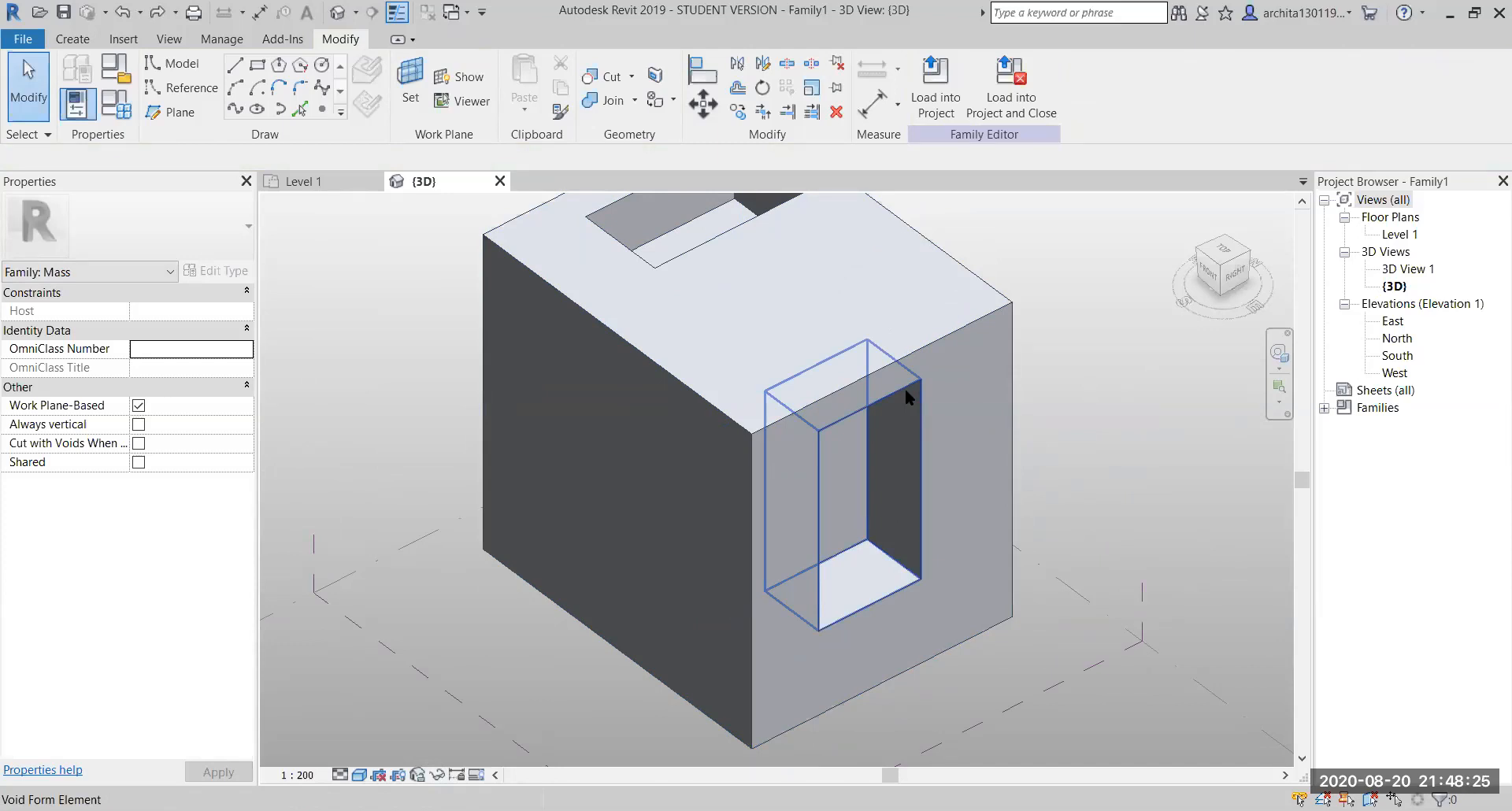
{"action": "left_click", "coordinate": [904, 389]}
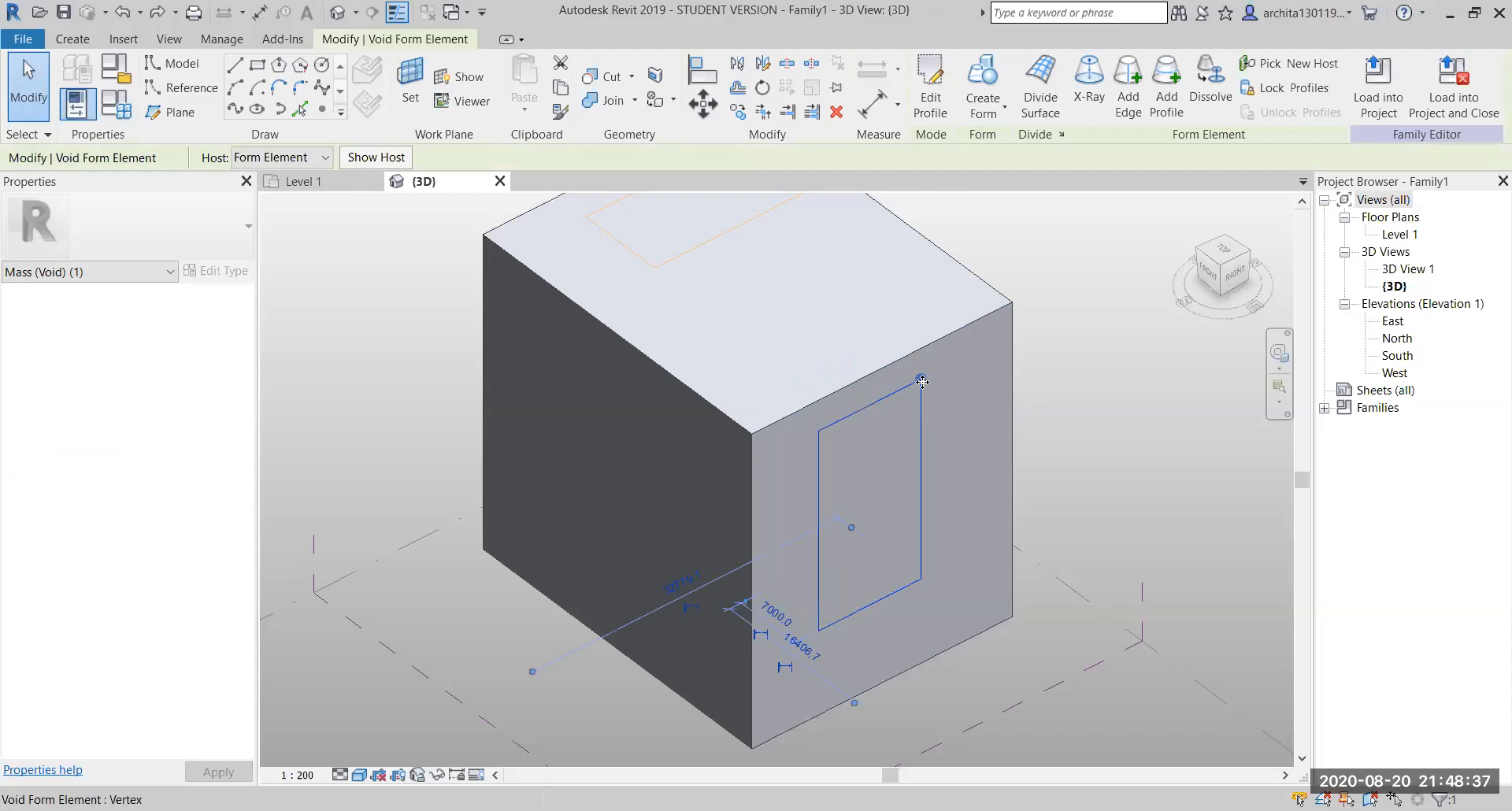
{"action": "key", "text": "Tab"}
{"action": "key", "text": "Tab"}
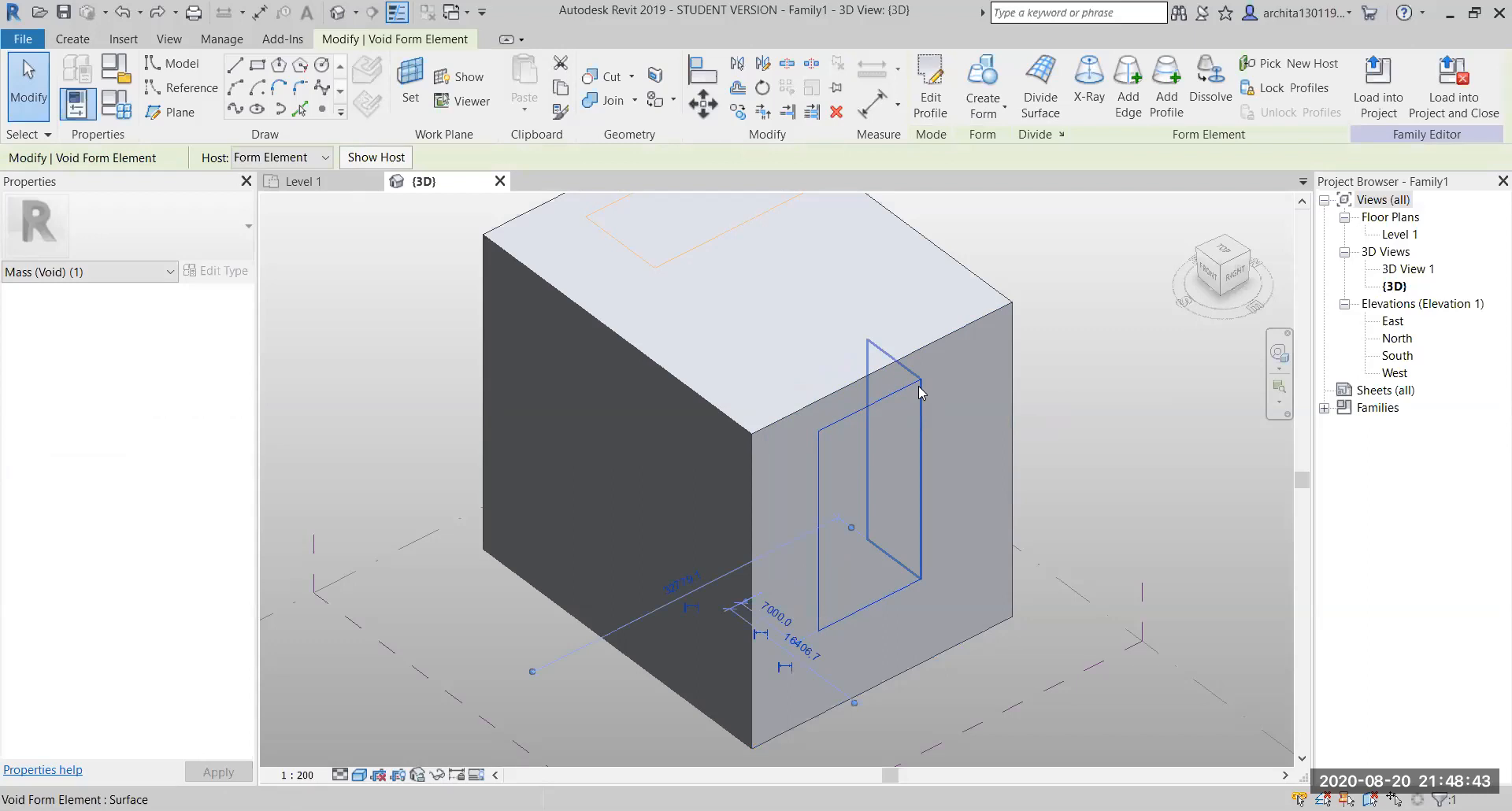
{"action": "left_click", "coordinate": [919, 391]}
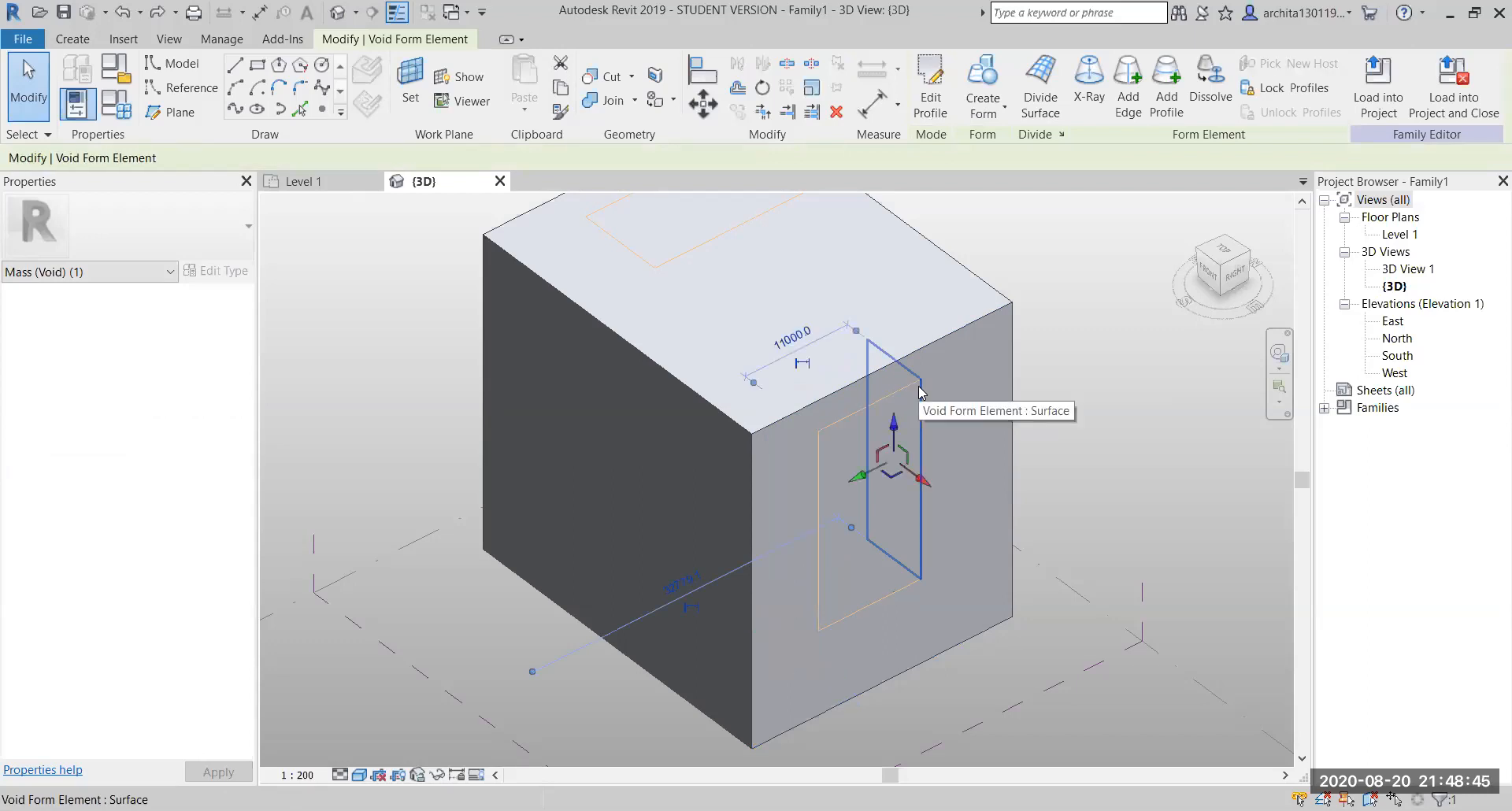
{"action": "left_click_drag", "start_coordinate": [855, 474], "coordinate": [1047, 421]}
{"action": "left_click", "coordinate": [1115, 389]}
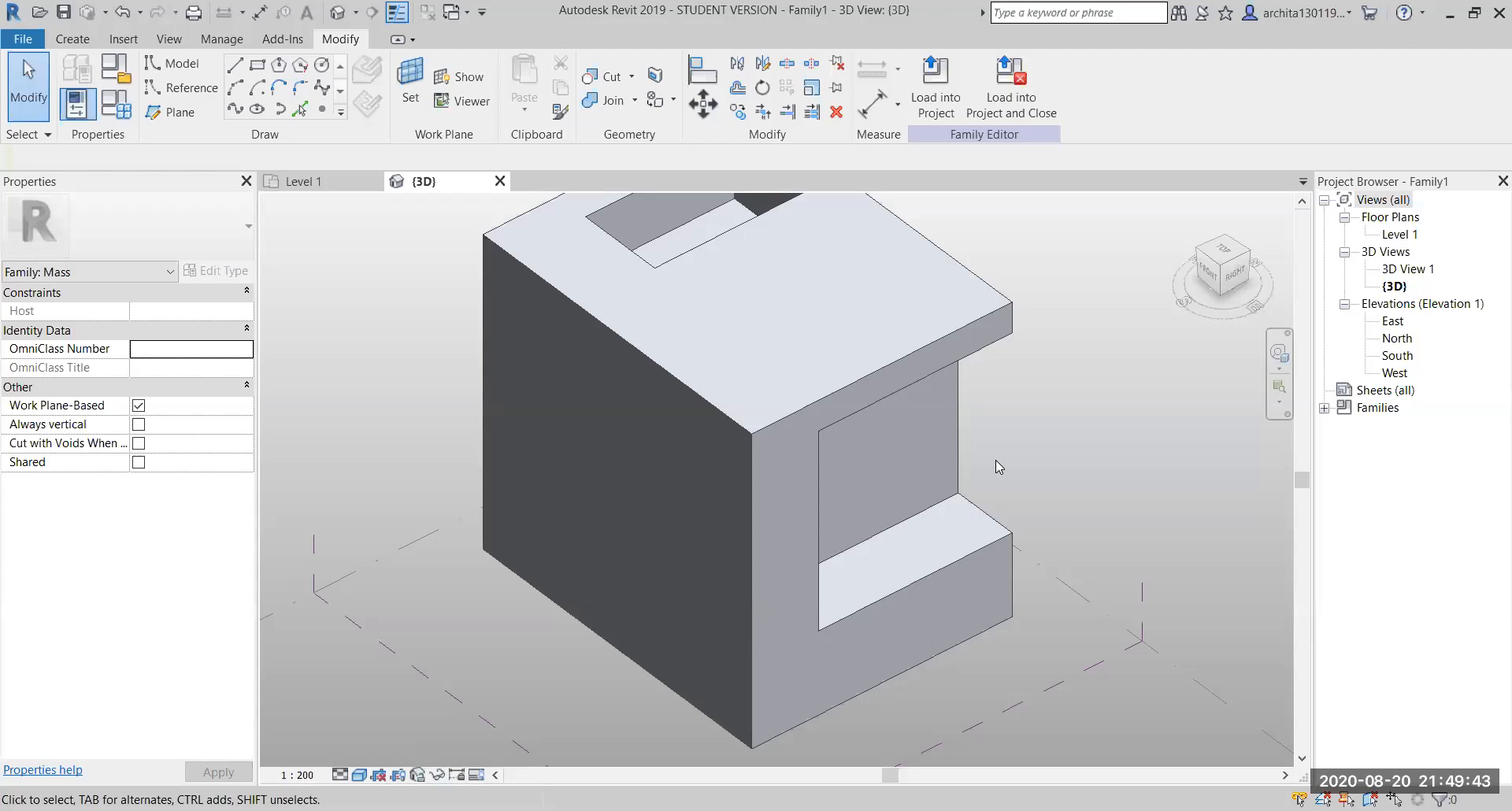
Compare the block's edge display with Thin Lines off and on, leaving Thin Lines on
{"action": "left_click", "coordinate": [400, 14]}
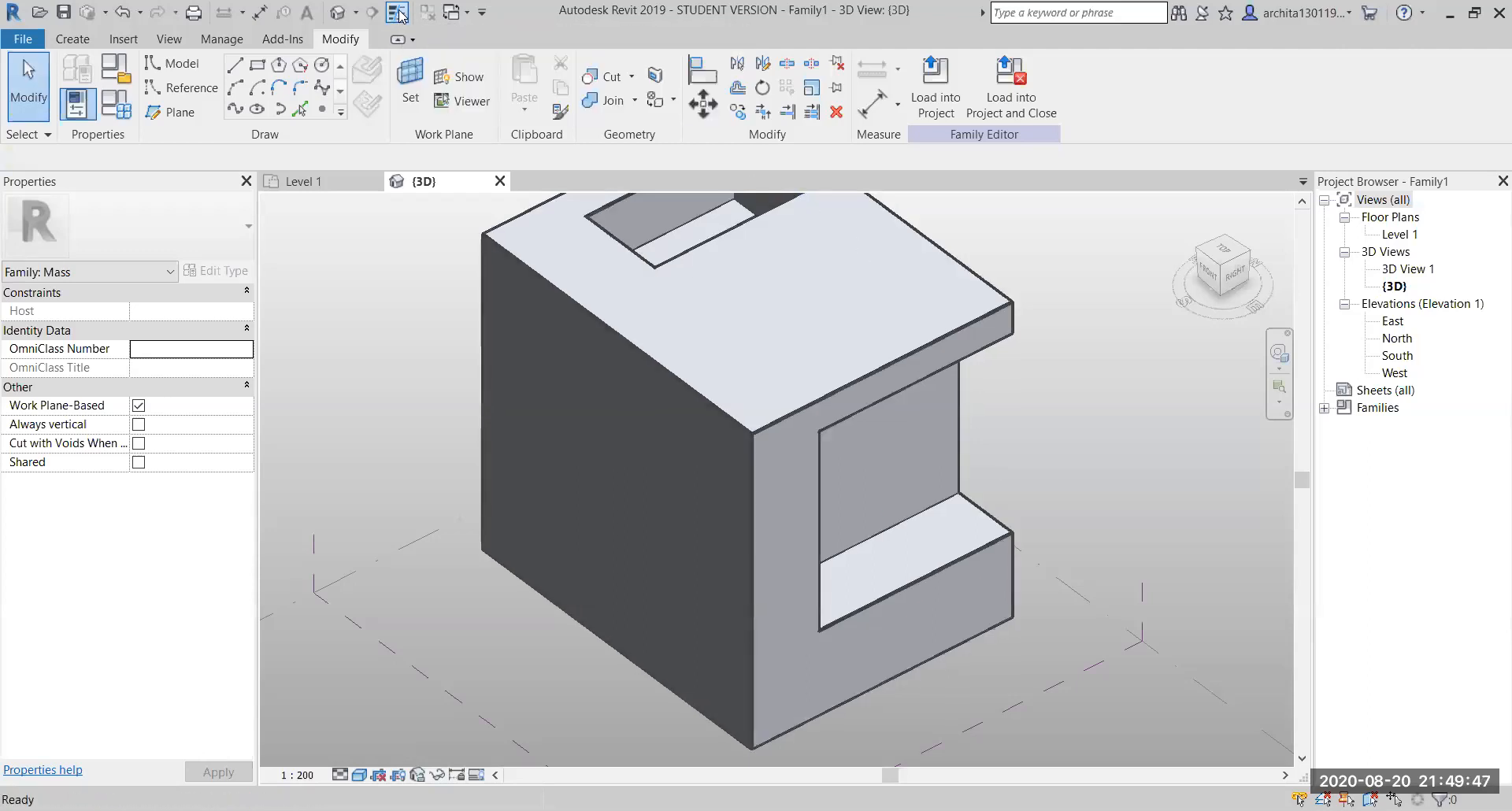
{"action": "left_click", "coordinate": [399, 14]}
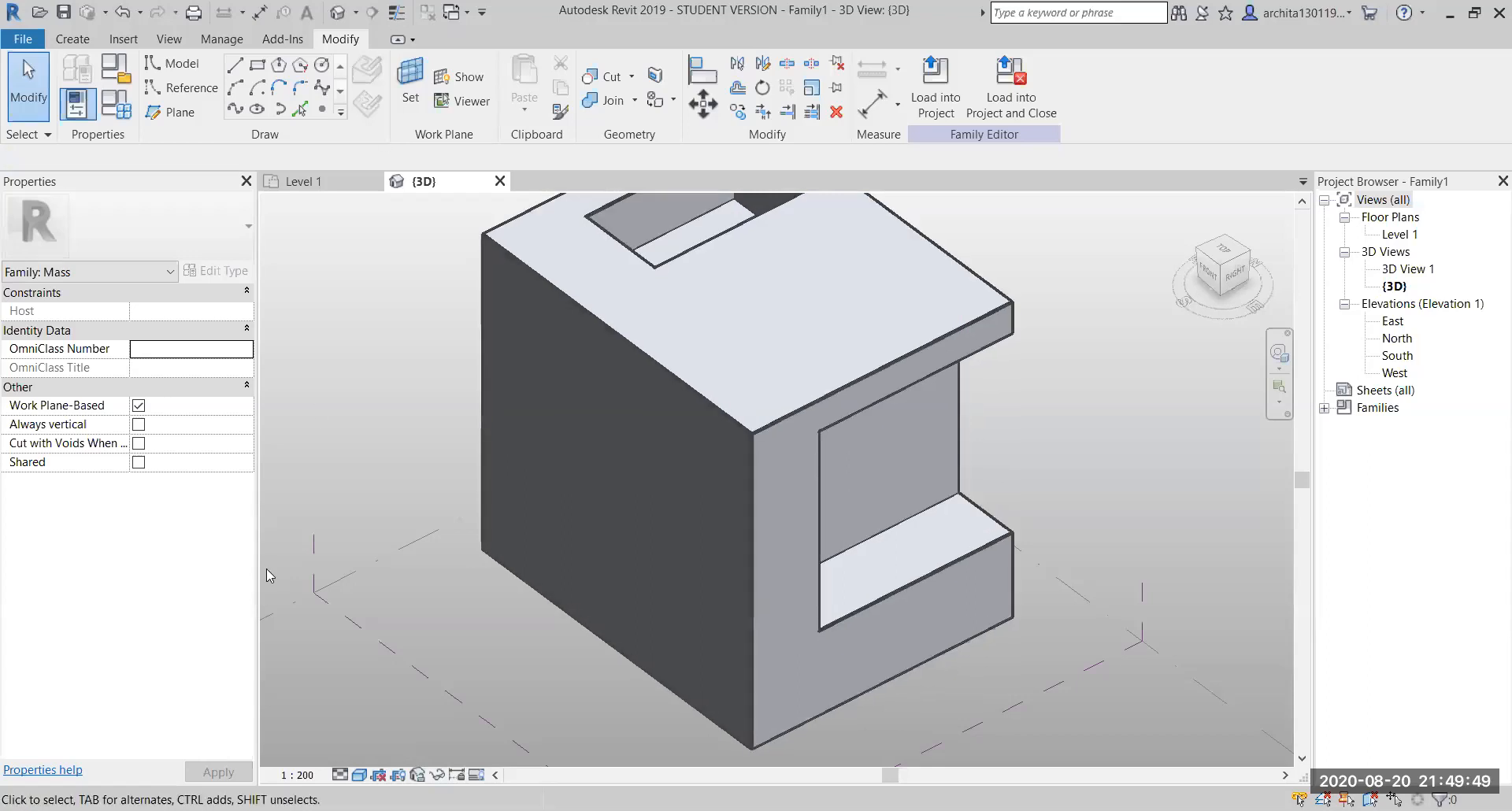
{"action": "left_click", "coordinate": [399, 14]}
{"action": "left_click", "coordinate": [399, 14]}
{"action": "left_click", "coordinate": [396, 14]}
{"action": "left_click", "coordinate": [398, 16]}
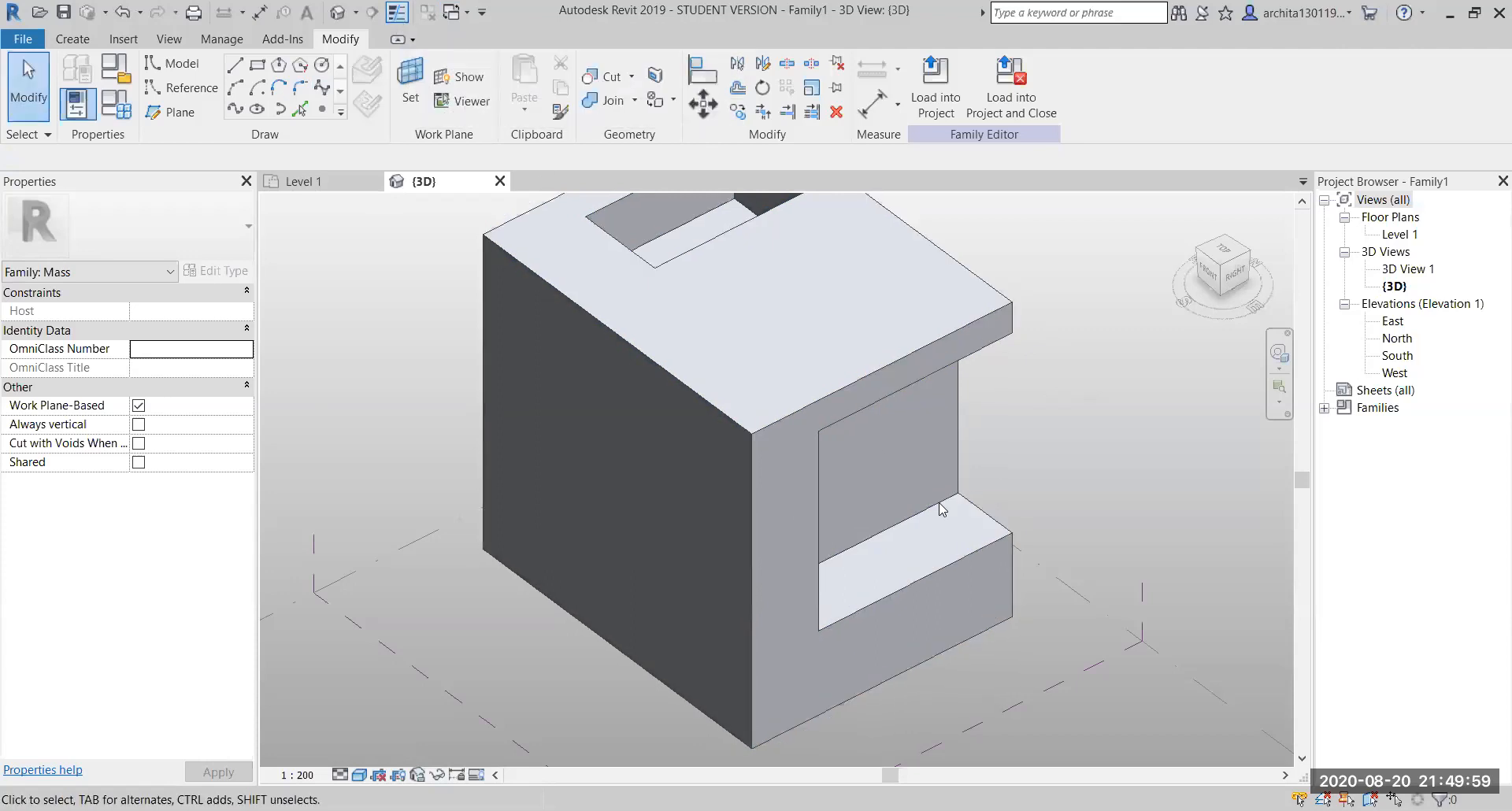
{"action": "left_click", "coordinate": [398, 14]}
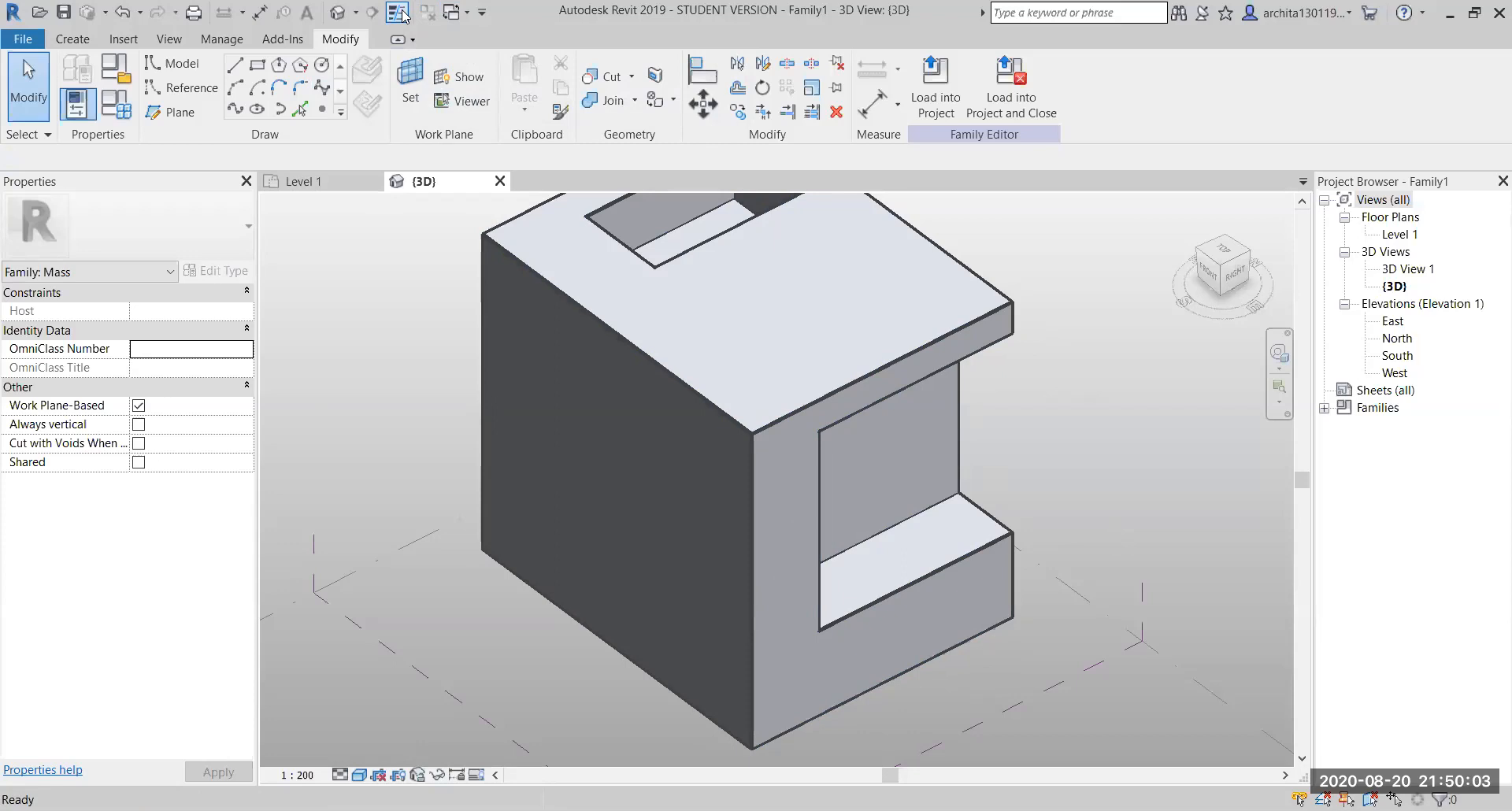
{"action": "left_click", "coordinate": [403, 16]}
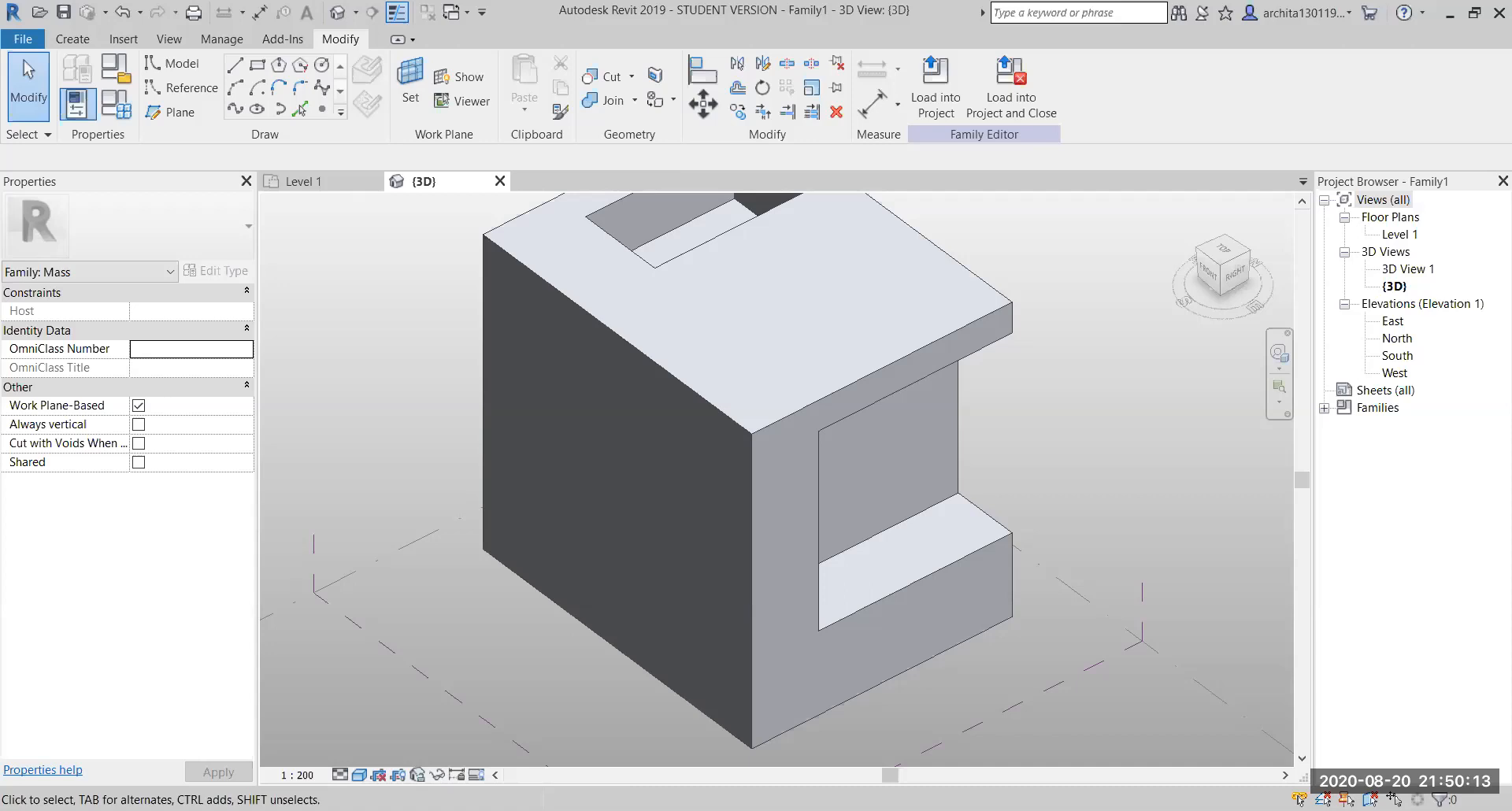
Undo the sideways extension of the void in the right face
{"action": "scroll", "coordinate": [944, 524], "scroll_direction": "up", "scroll_amount": 1}
{"action": "middle_click_drag", "start_coordinate": [937, 525], "coordinate": [827, 545]}
{"action": "scroll", "coordinate": [827, 550], "scroll_direction": "down", "scroll_amount": 1}
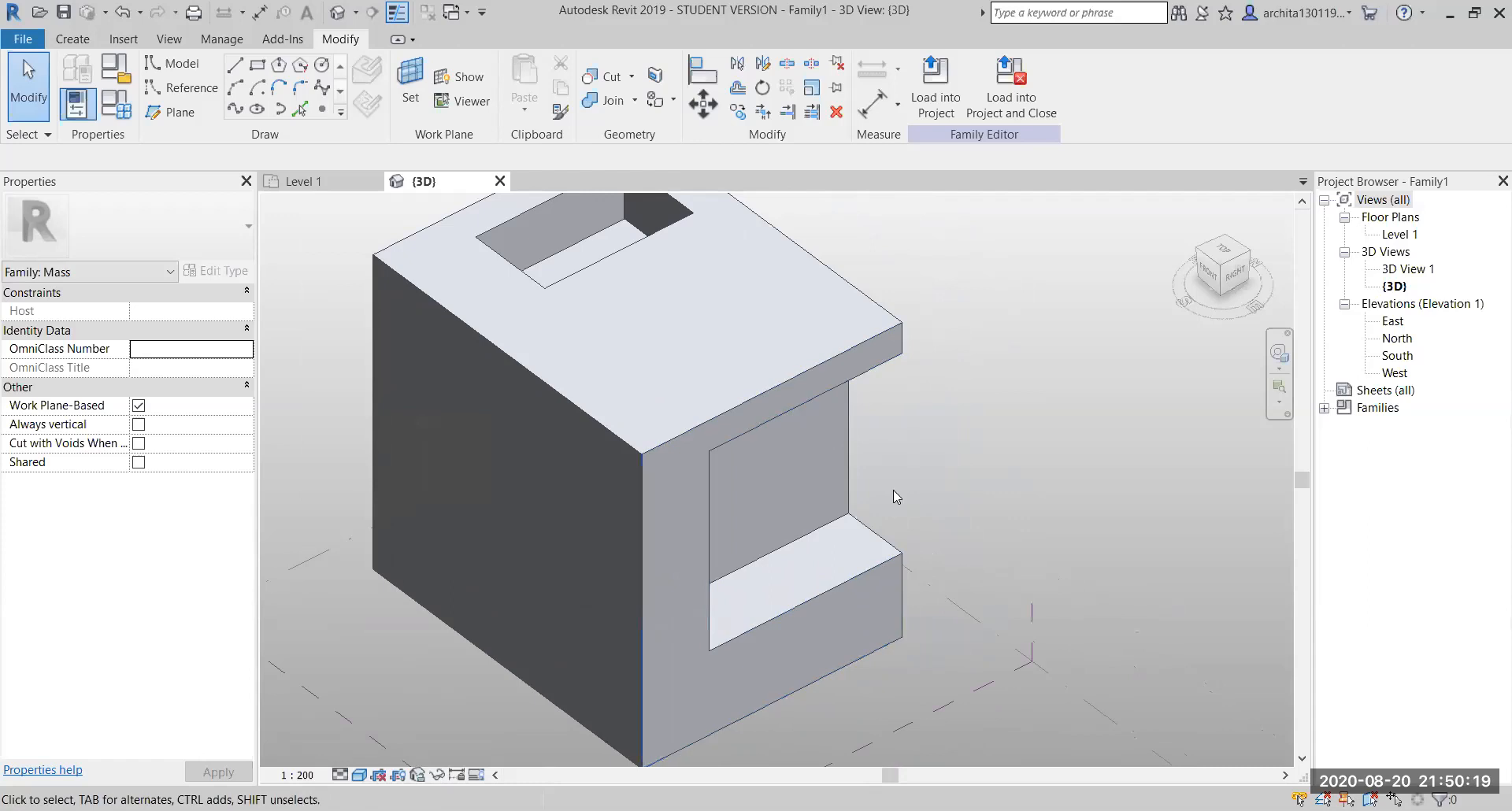
{"action": "key", "text": "ctrl+z"}
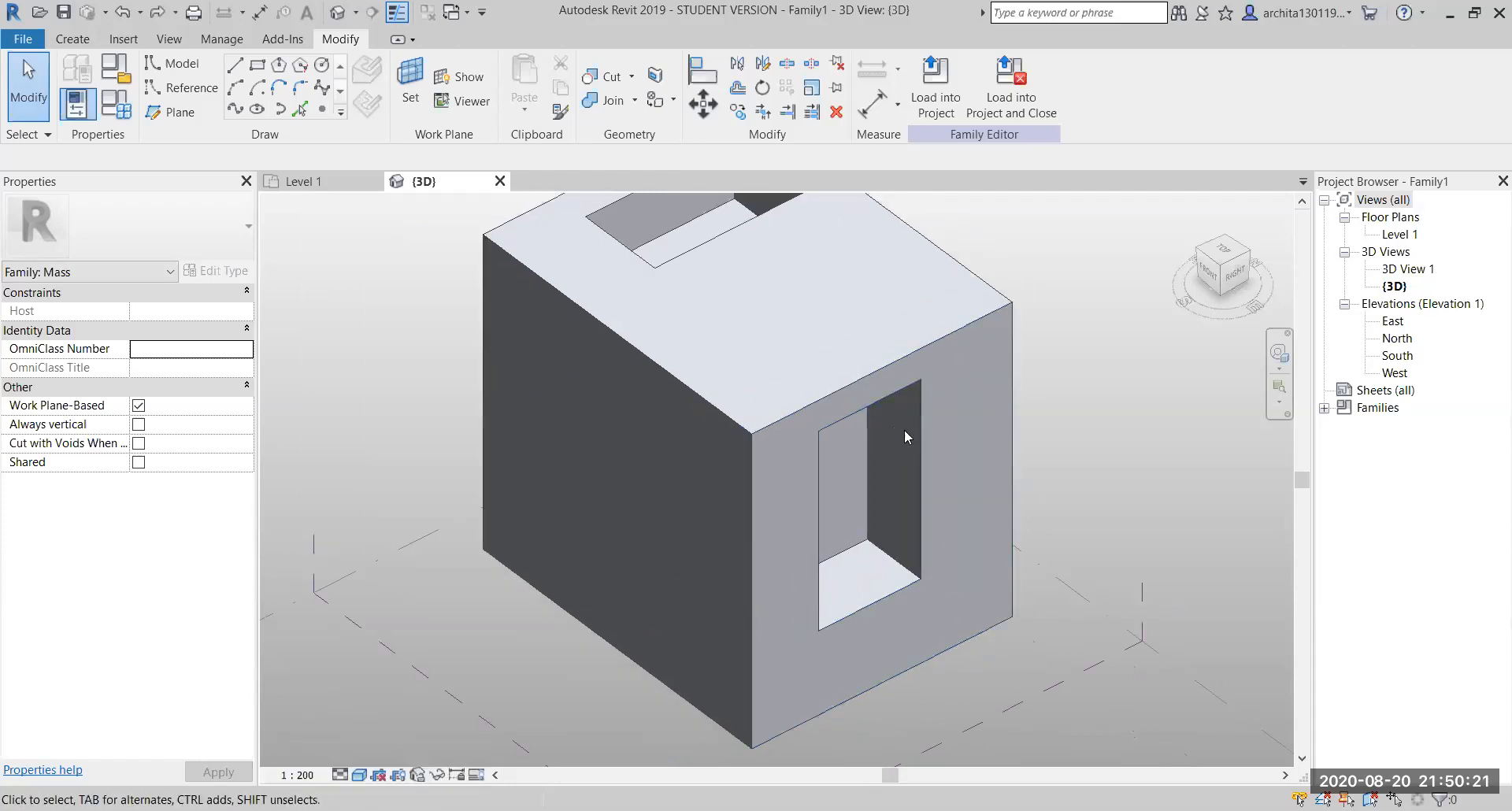
Delete the whole block together with its voids, clearing the 3D view down to the level and reference planes
{"action": "key", "text": "ctrl+z"}
{"action": "scroll", "coordinate": [833, 502], "scroll_direction": "down", "scroll_amount": 2}
{"action": "left_click_drag", "start_coordinate": [508, 296], "coordinate": [915, 677]}
{"action": "key", "text": "Delete"}
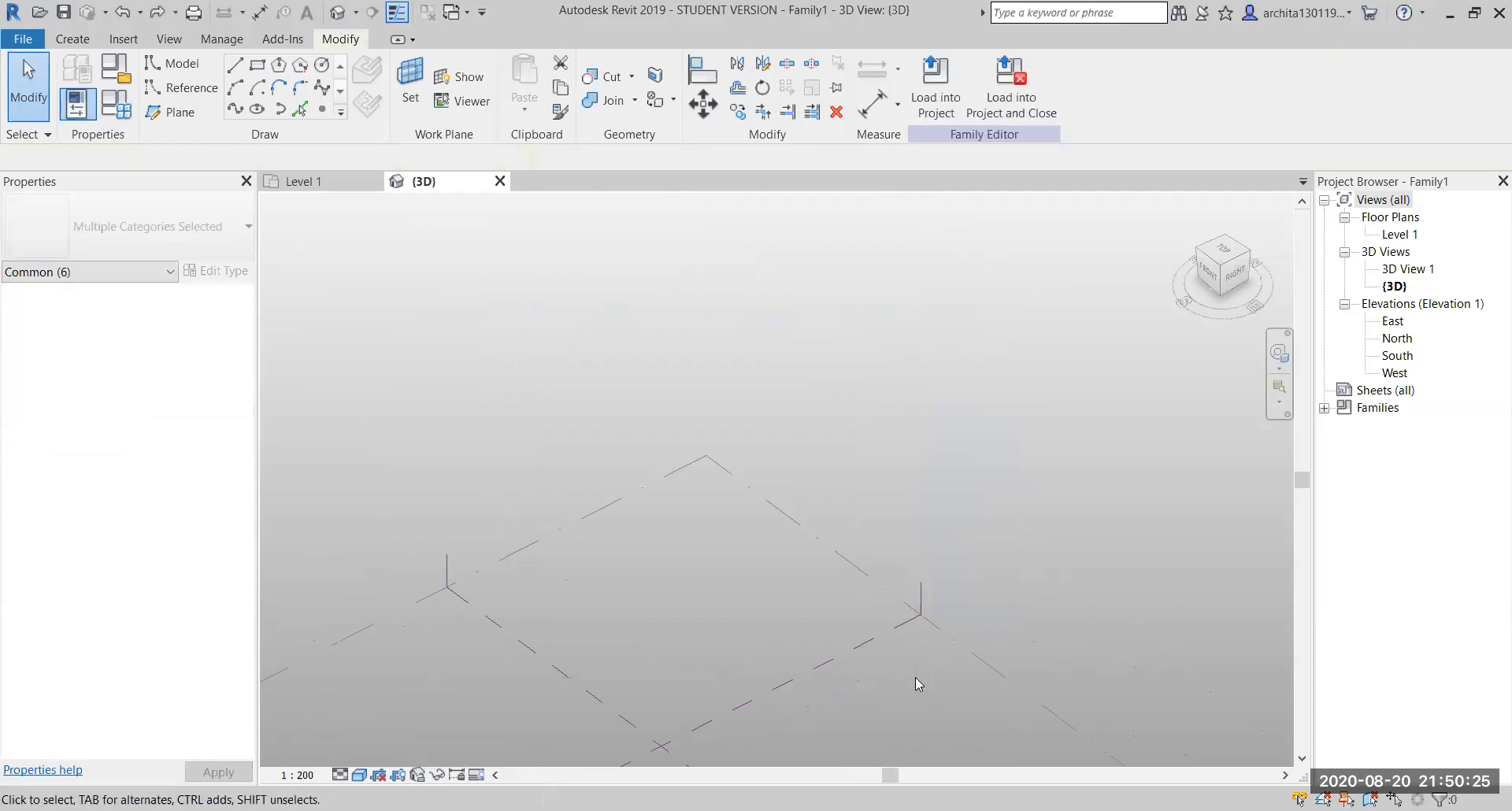
Draw a rectangle with model lines on Level 1, within the back quadrant formed by the reference planes
{"action": "middle_click_drag", "start_coordinate": [825, 658], "coordinate": [854, 598]}
{"action": "scroll", "coordinate": [749, 409], "scroll_direction": "up", "scroll_amount": 1}
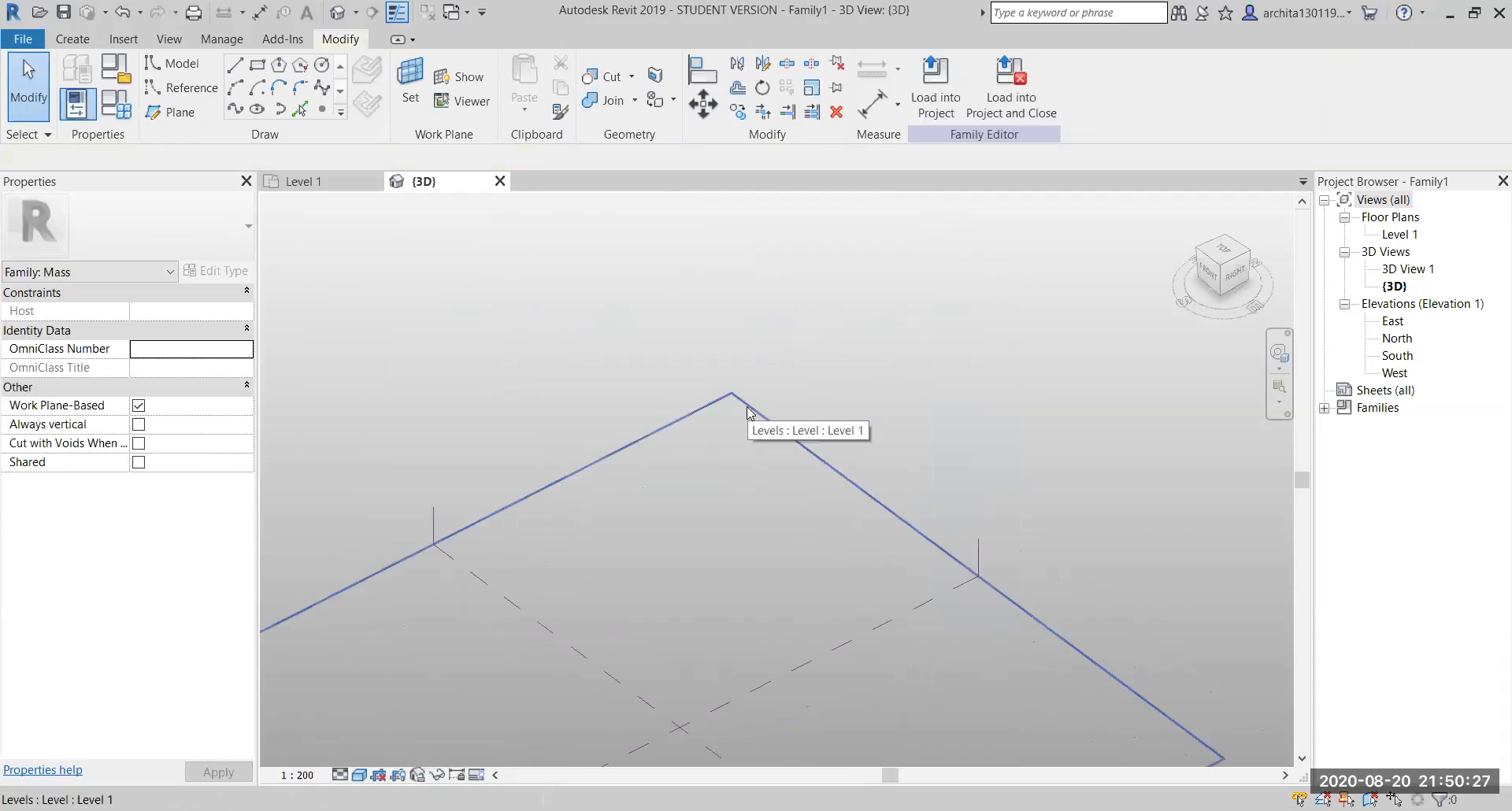
{"action": "middle_click_drag", "start_coordinate": [748, 409], "coordinate": [802, 389]}
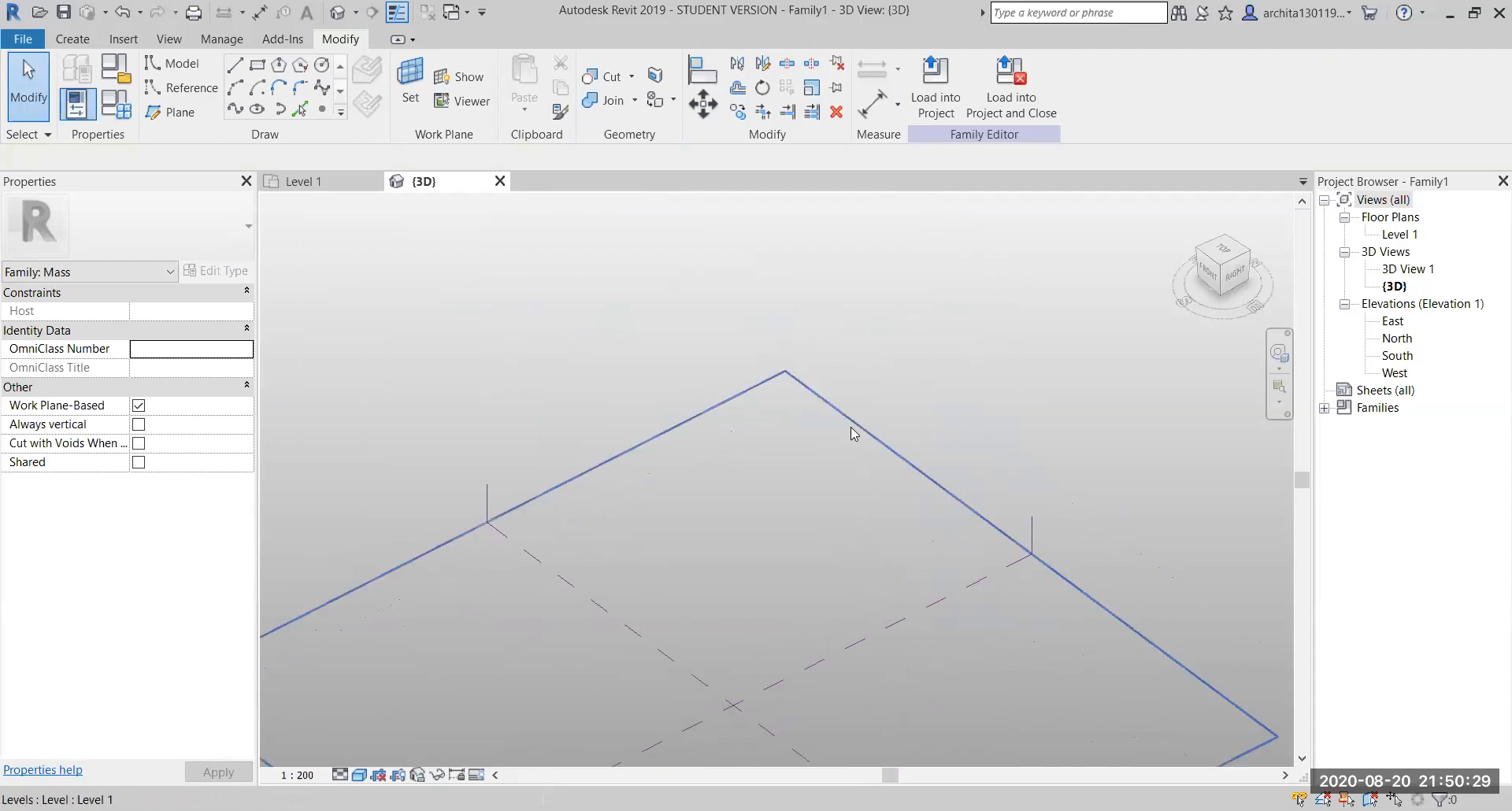
{"action": "left_click", "coordinate": [853, 433]}
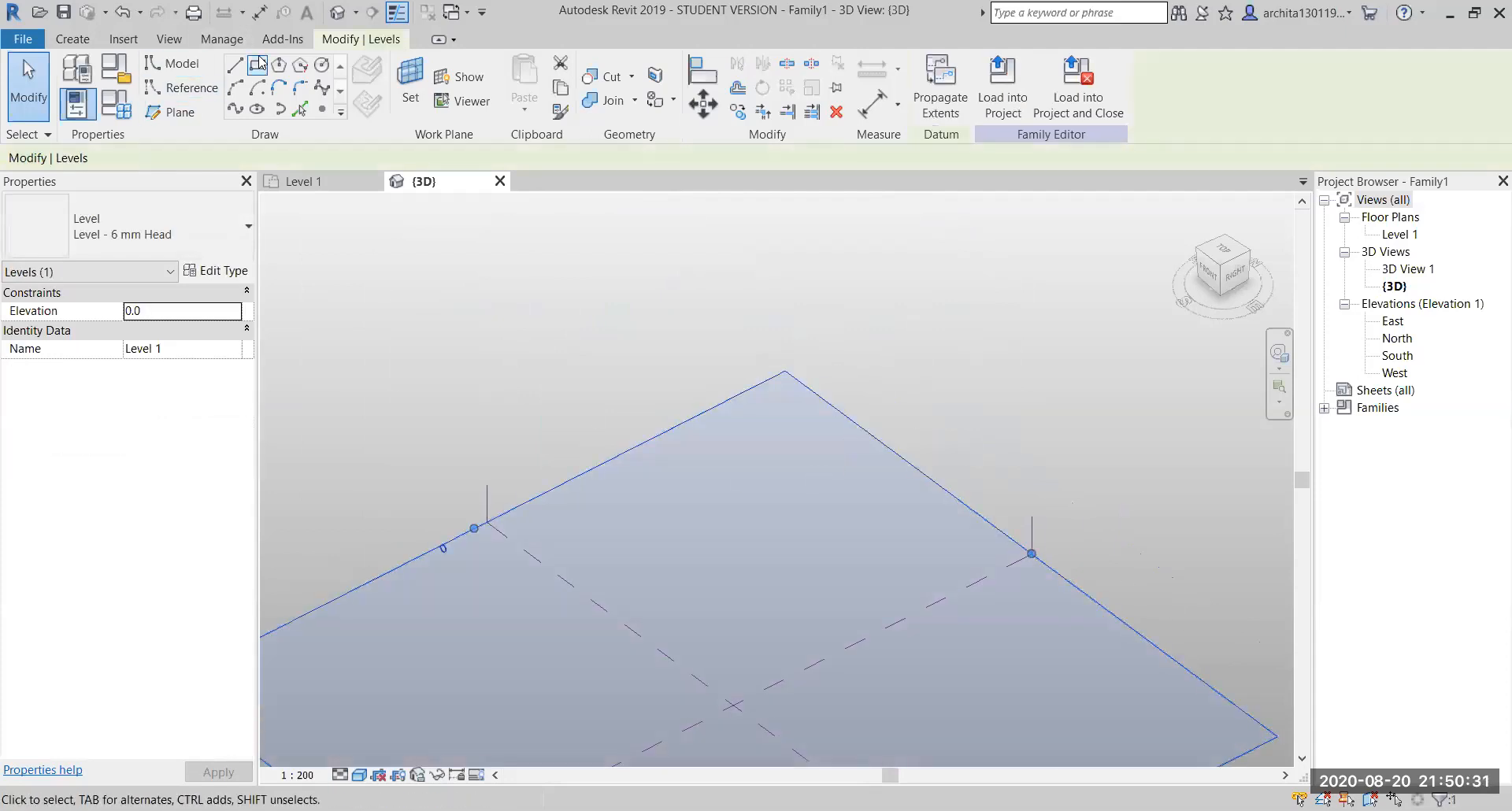
{"action": "key", "text": "l"}
{"action": "key", "text": "i"}
{"action": "left_click", "coordinate": [767, 419]}
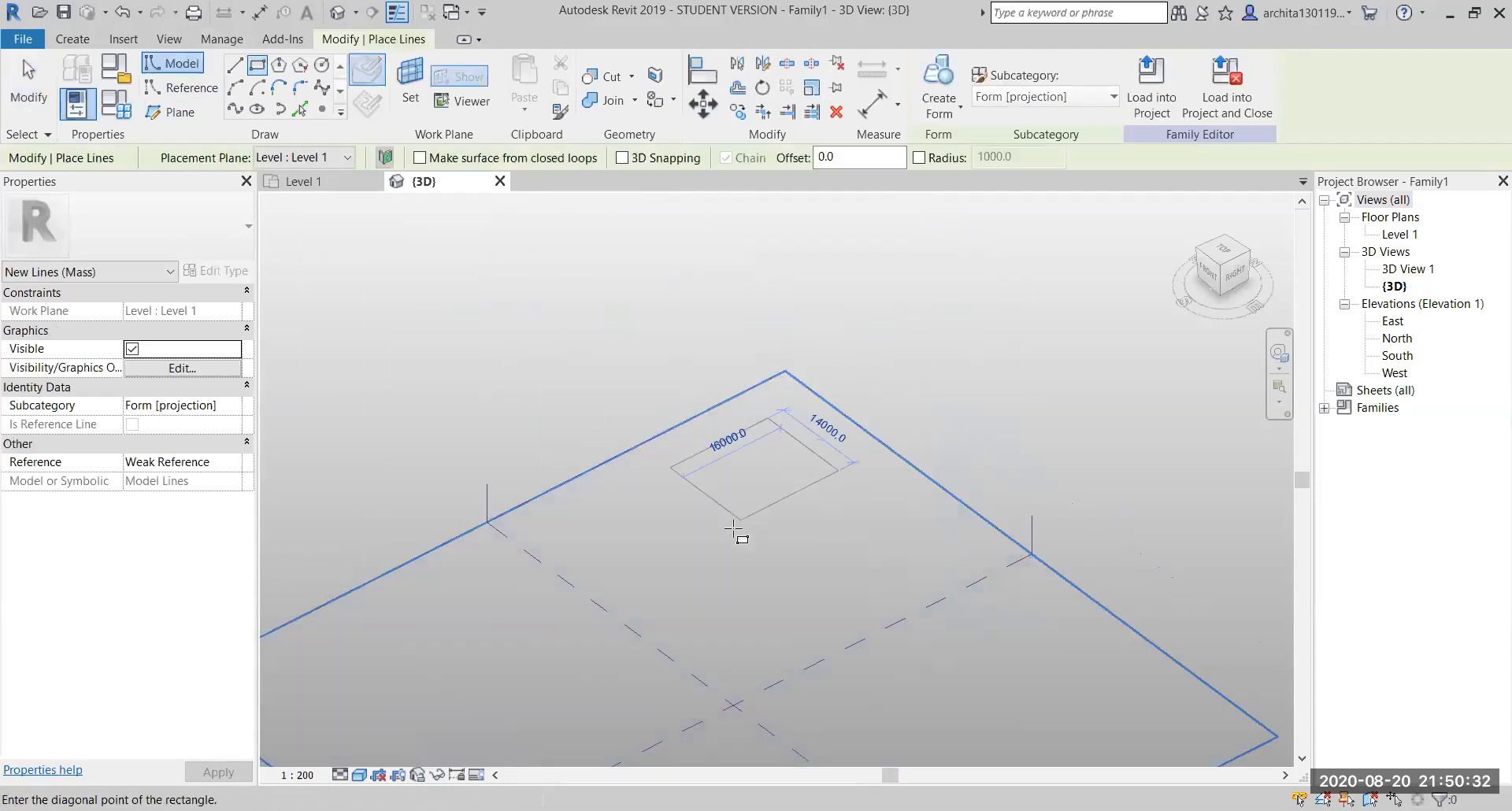
{"action": "left_click", "coordinate": [708, 626]}
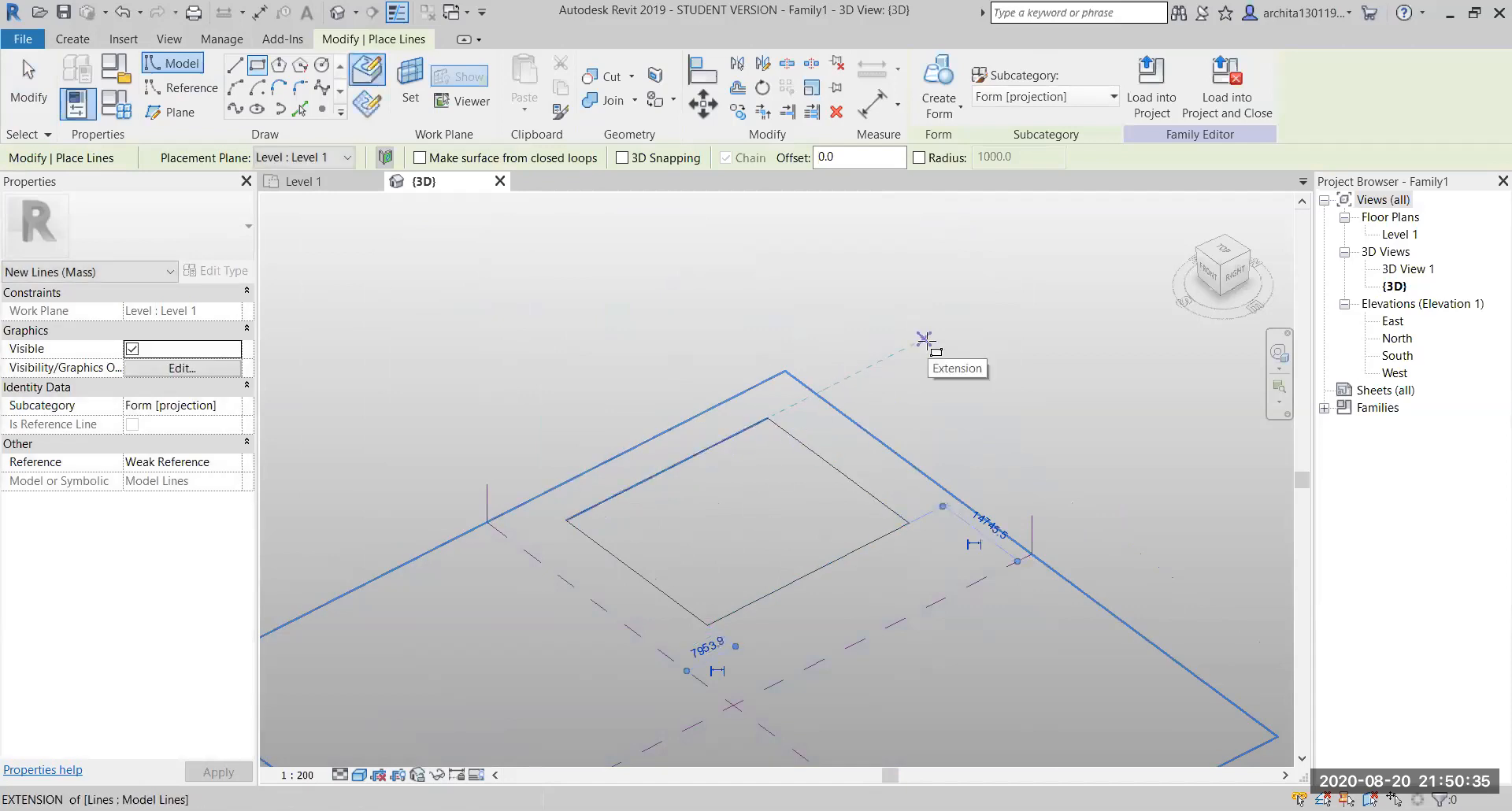
{"action": "key", "text": "Escape"}
{"action": "key", "text": "Escape"}
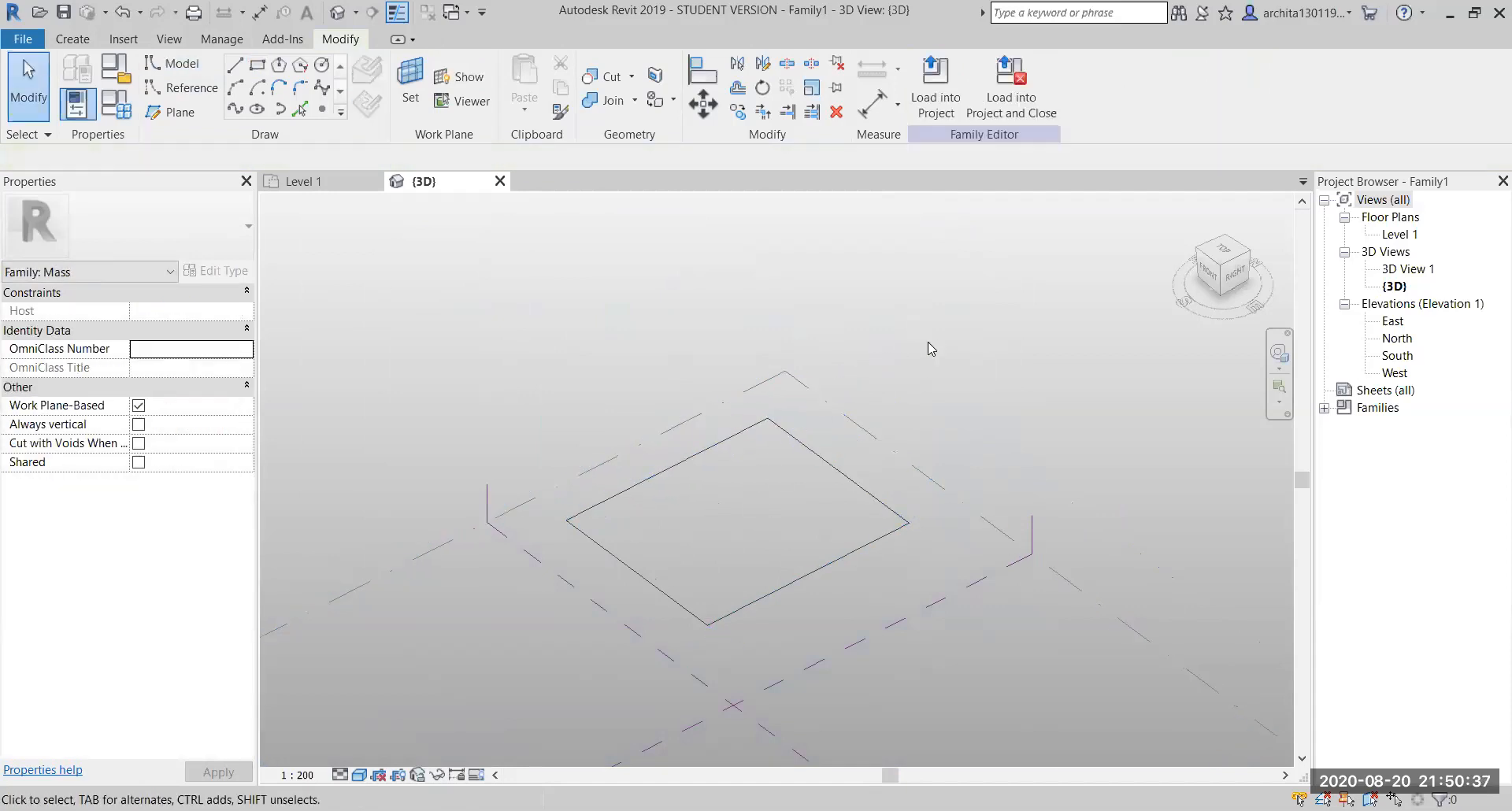
Create a solid form from the rectangle and raise its top face to a block height of about 35794
{"action": "left_click", "coordinate": [832, 470]}
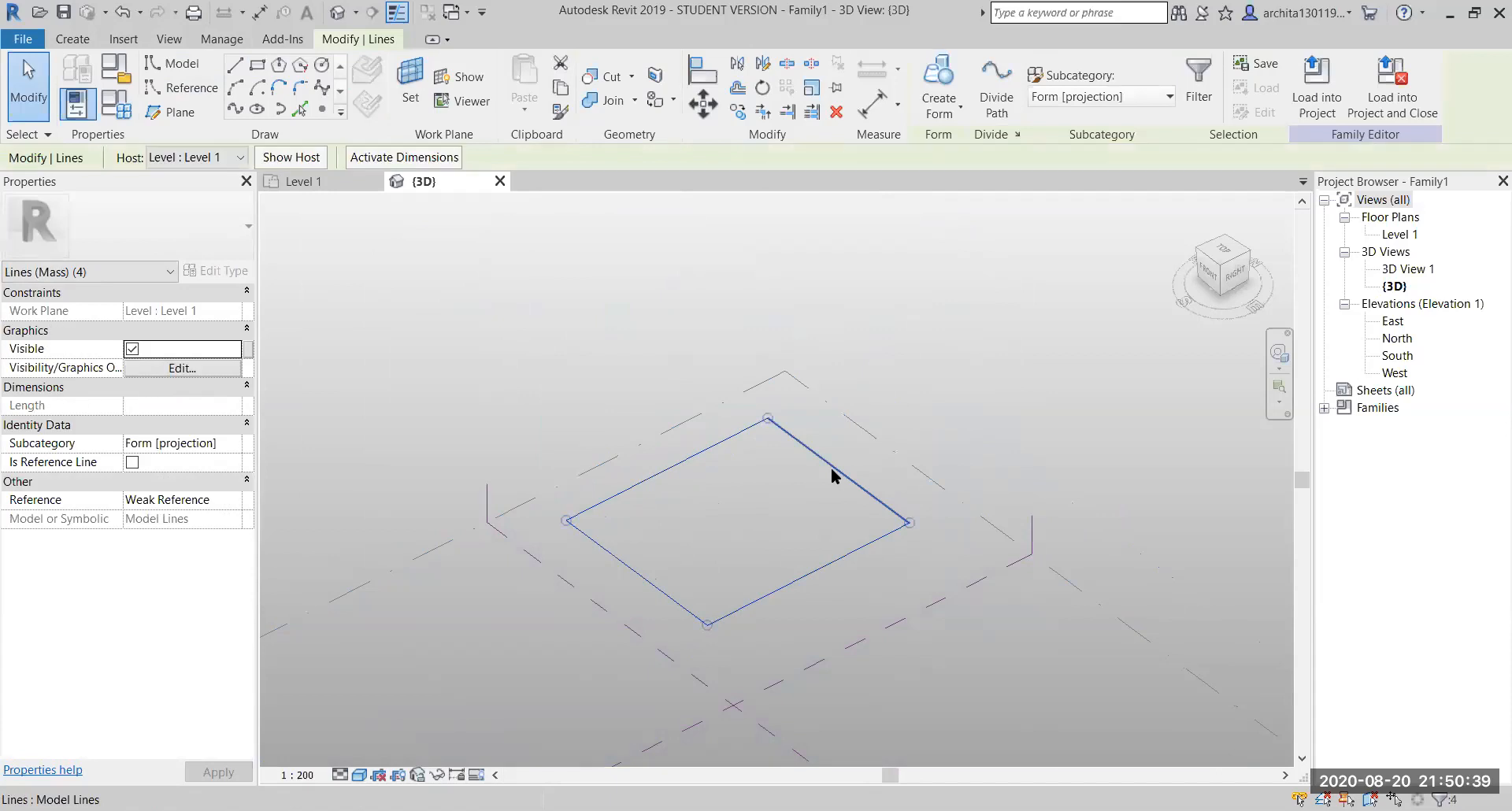
{"action": "left_click", "coordinate": [939, 79]}
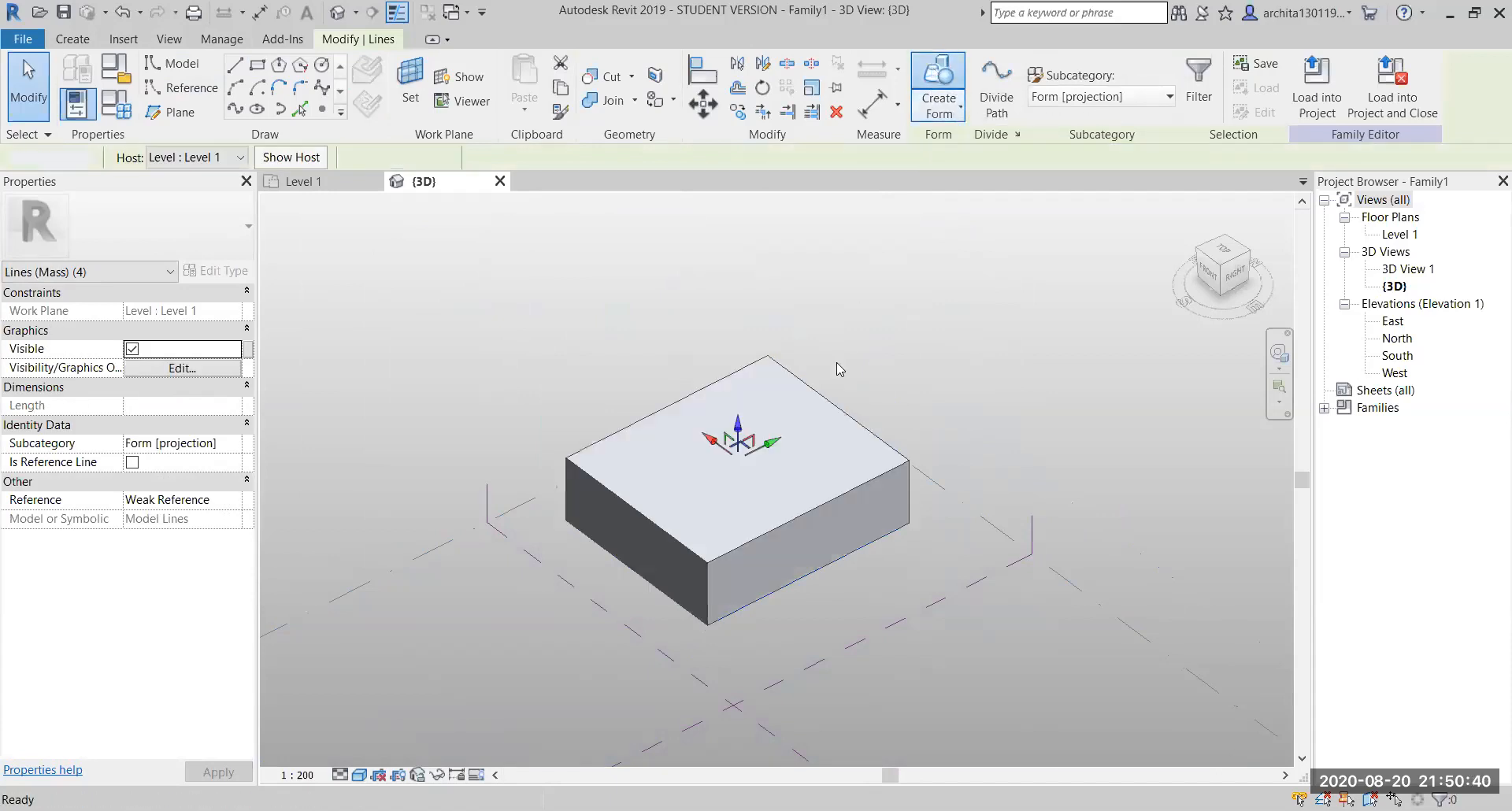
{"action": "left_click", "coordinate": [729, 442]}
{"action": "left_click_drag", "start_coordinate": [735, 431], "coordinate": [734, 270]}
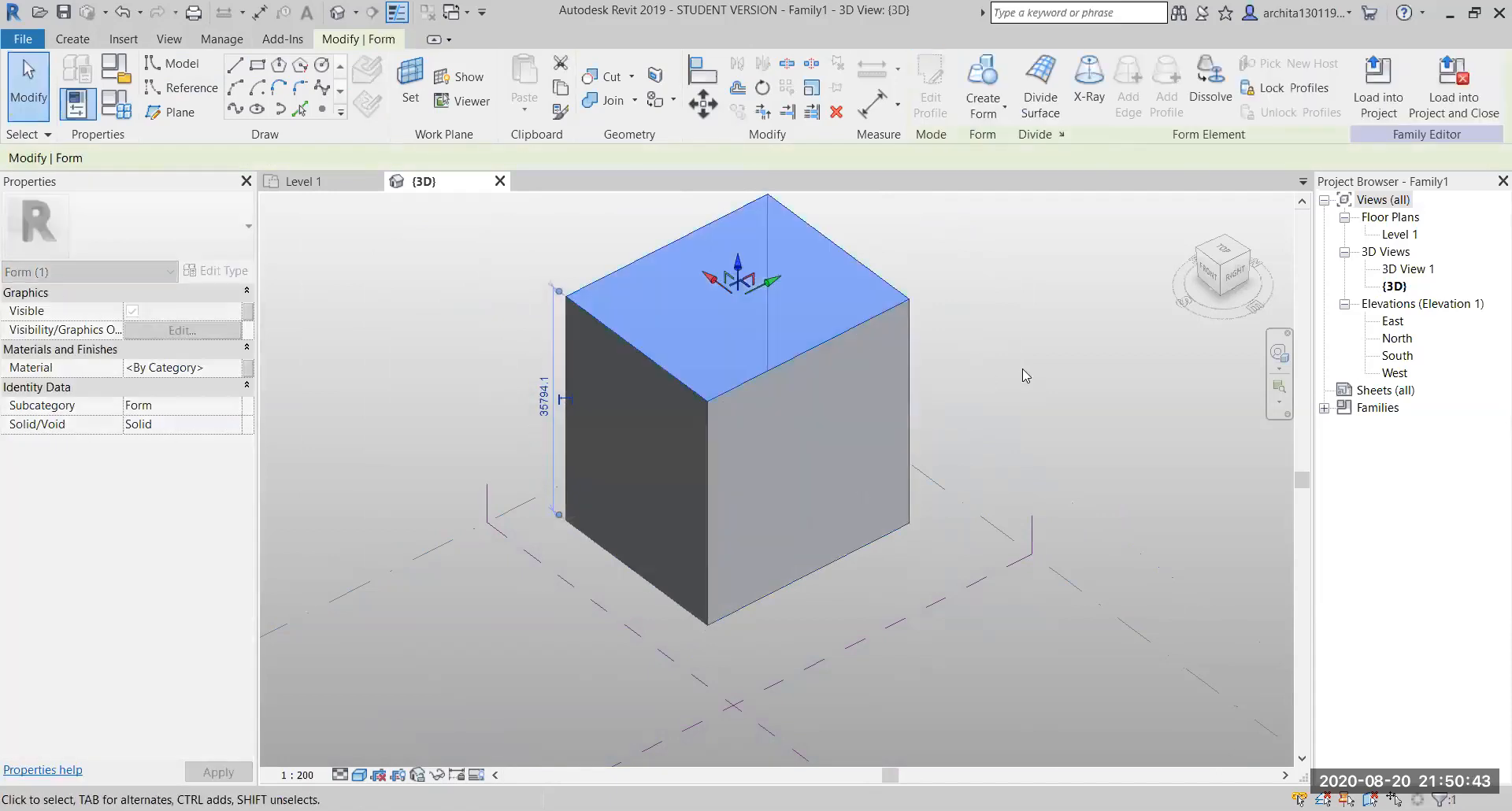
{"action": "left_click", "coordinate": [1028, 362]}
Draw a rectangle about 24000 high on the block's right face using Draw on Face, inset from all the face's edges
{"action": "scroll", "coordinate": [1028, 362], "scroll_direction": "down", "scroll_amount": 1}
{"action": "middle_click_drag", "start_coordinate": [1018, 376], "coordinate": [1074, 450]}
{"action": "scroll", "coordinate": [1010, 397], "scroll_direction": "up", "scroll_amount": 2}
{"action": "scroll", "coordinate": [1020, 428], "scroll_direction": "up", "scroll_amount": 1}
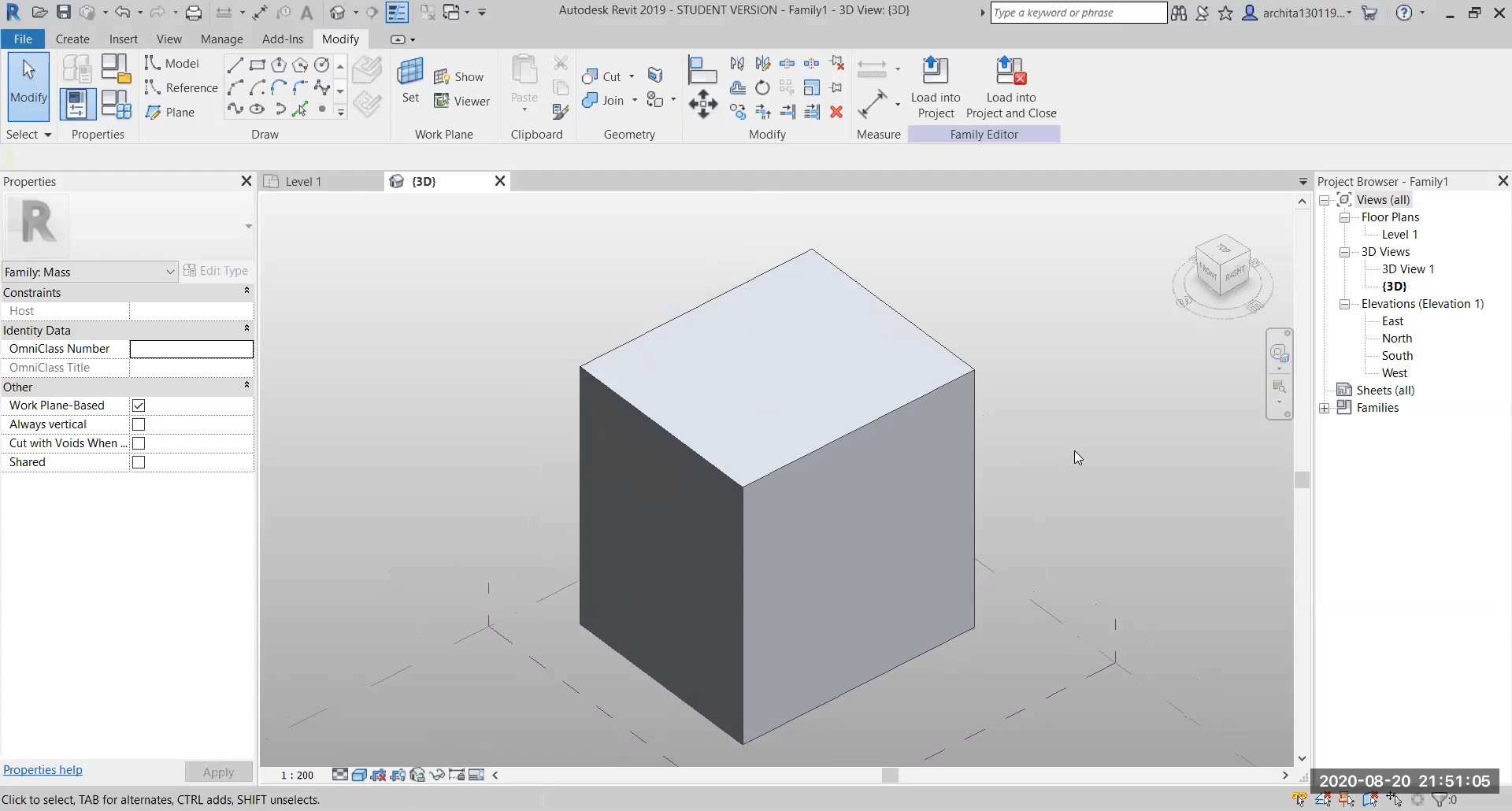
{"action": "scroll", "coordinate": [882, 500], "scroll_direction": "down", "scroll_amount": 1}
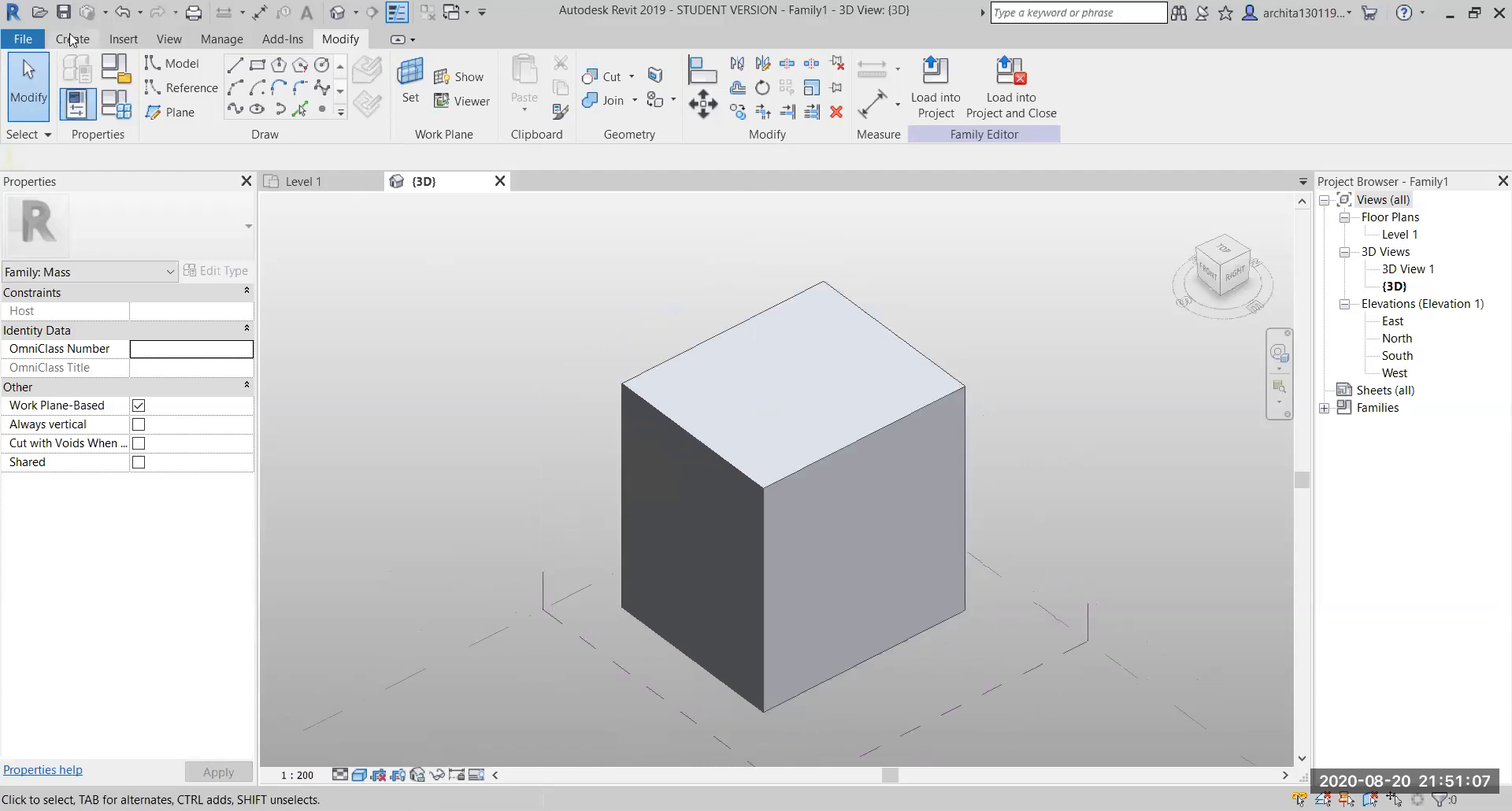
{"action": "left_click", "coordinate": [258, 68]}
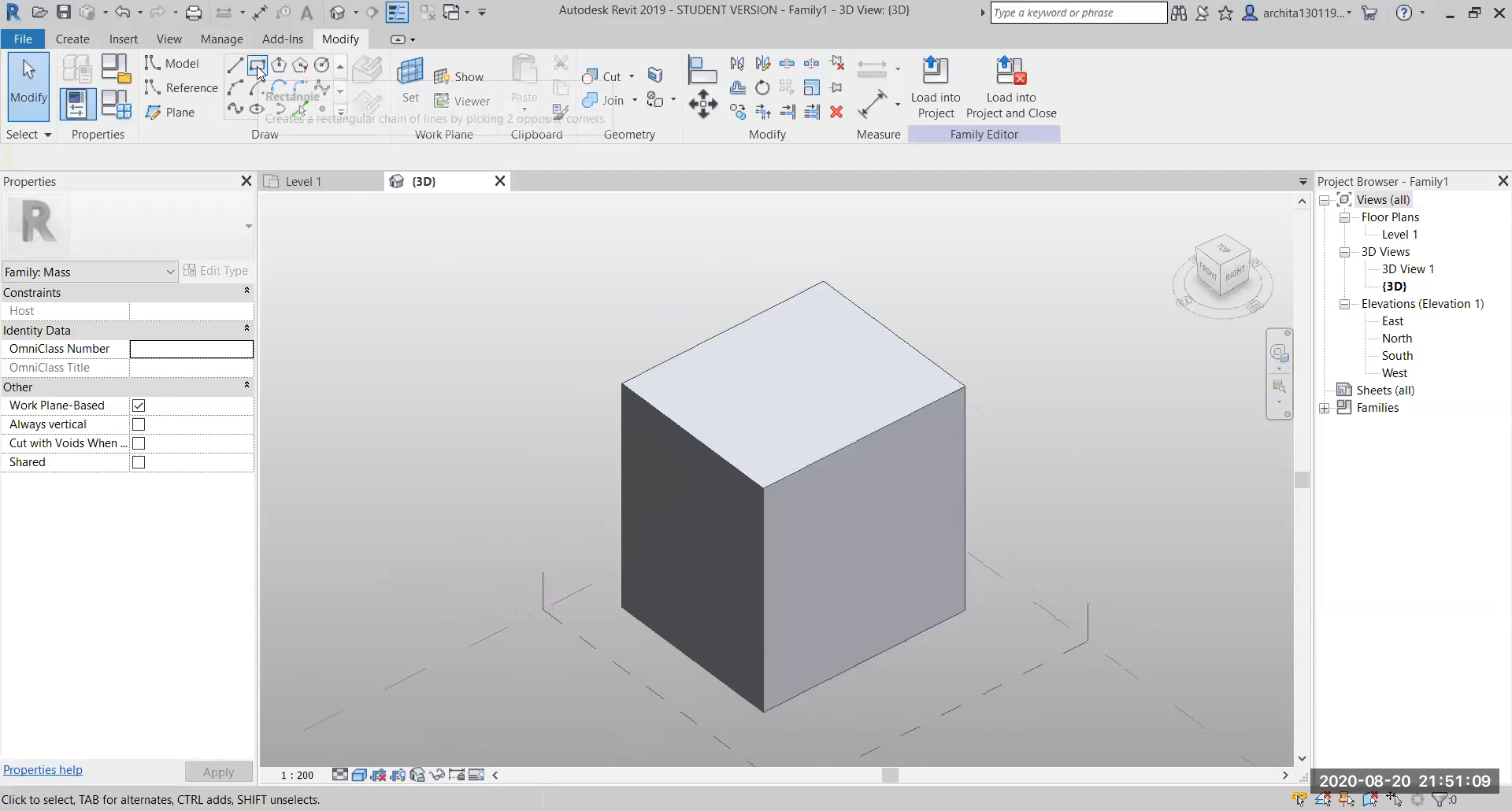
{"action": "middle_click_drag", "start_coordinate": [828, 504], "coordinate": [716, 505]}
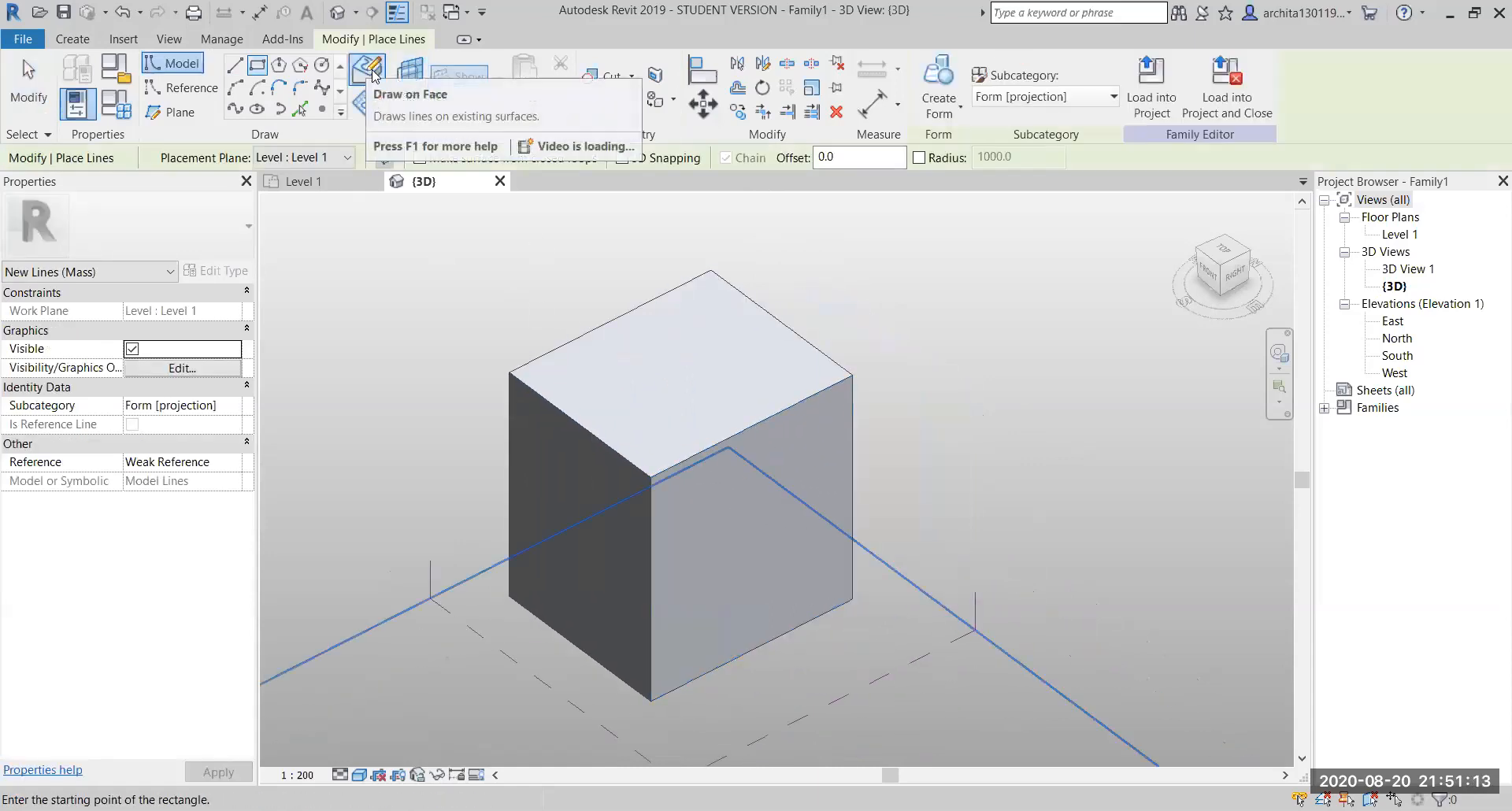
{"action": "left_click", "coordinate": [367, 73]}
{"action": "scroll", "coordinate": [830, 498], "scroll_direction": "up", "scroll_amount": 3}
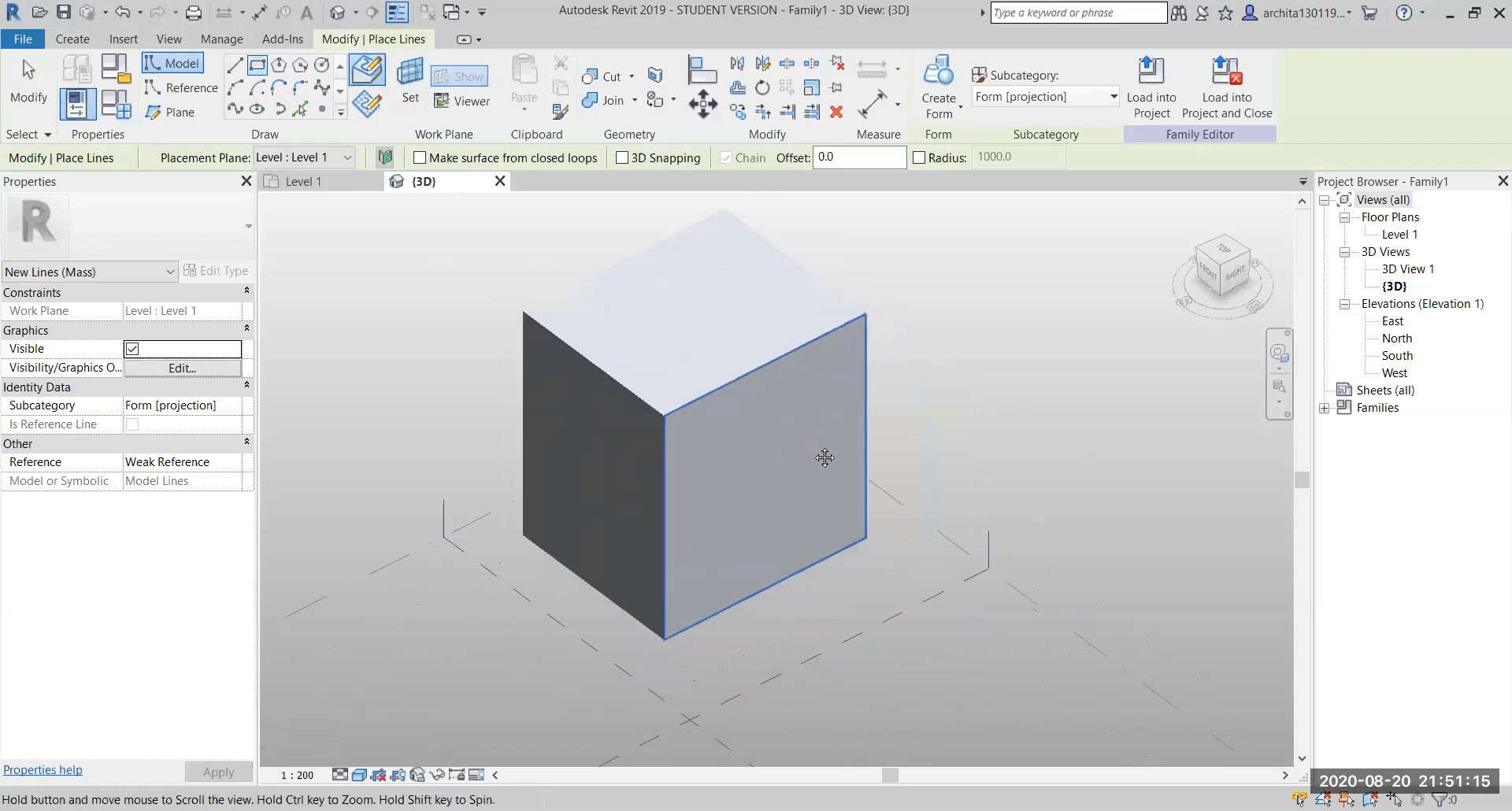
{"action": "left_click", "coordinate": [692, 418]}
{"action": "left_click", "coordinate": [829, 523]}
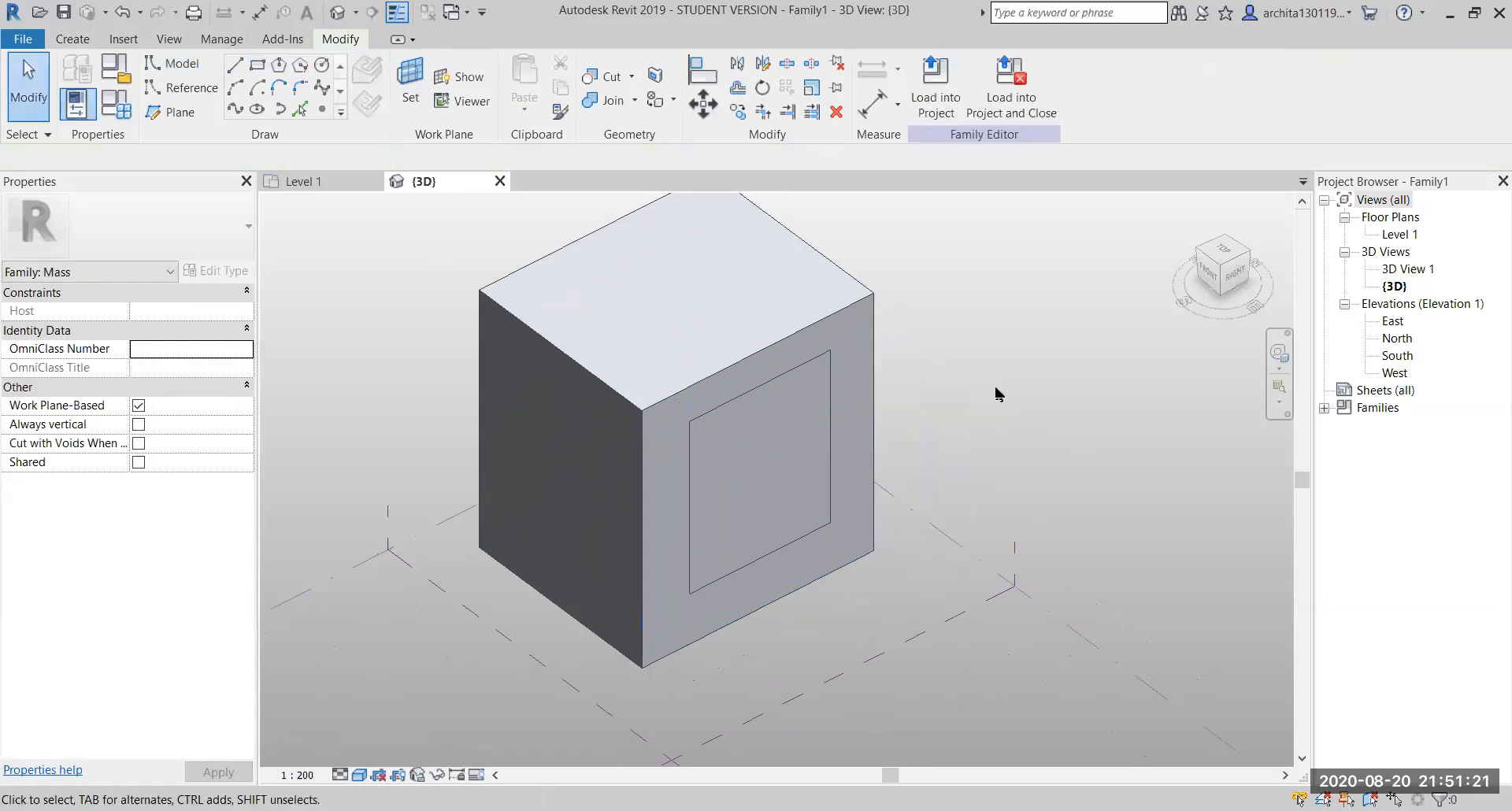
Create a void form from the rectangle on the right face to cut a recess into the block
{"action": "scroll", "coordinate": [815, 367], "scroll_direction": "up", "scroll_amount": 2}
{"action": "left_click", "coordinate": [815, 368]}
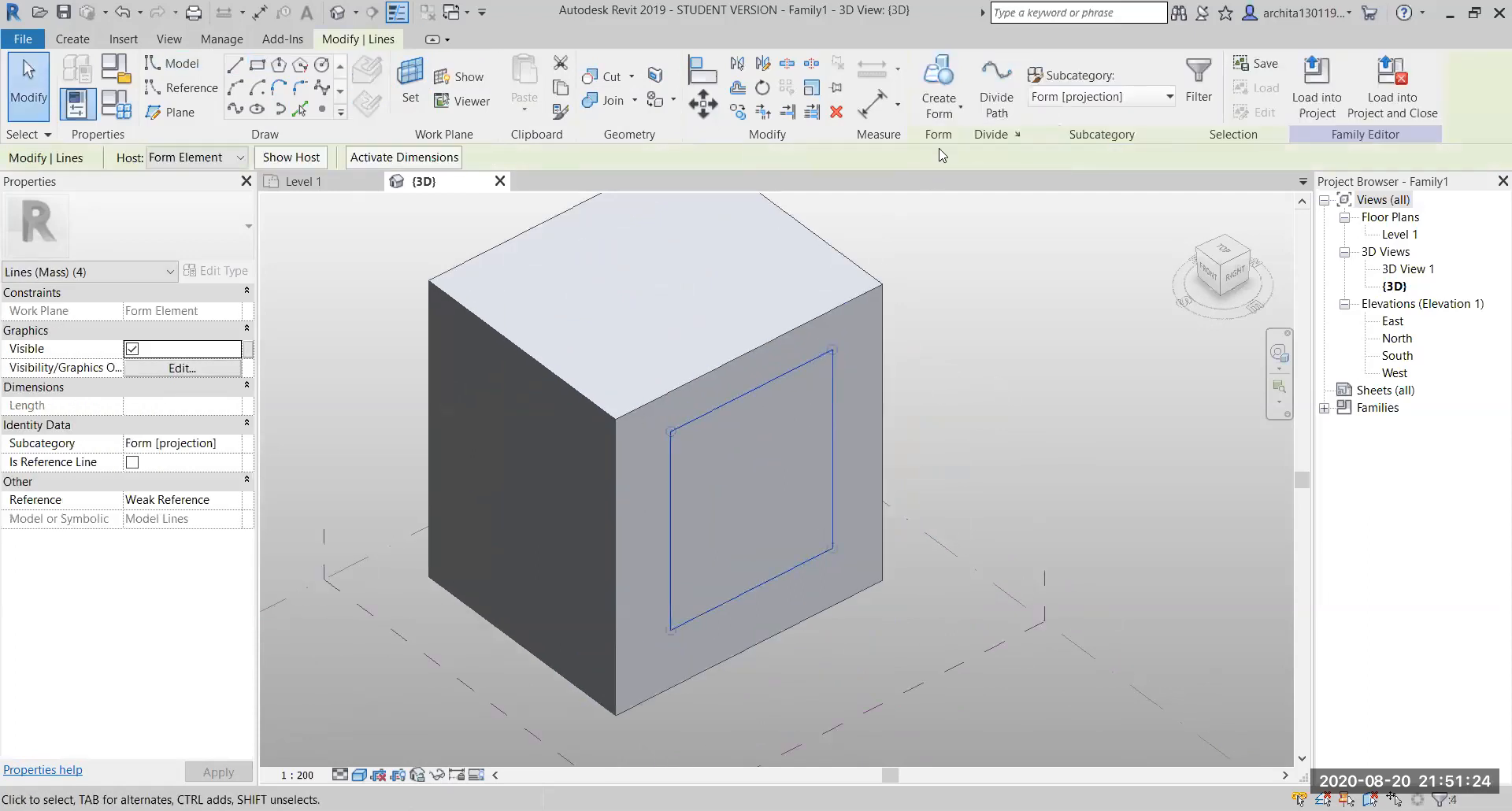
{"action": "left_click", "coordinate": [939, 101]}
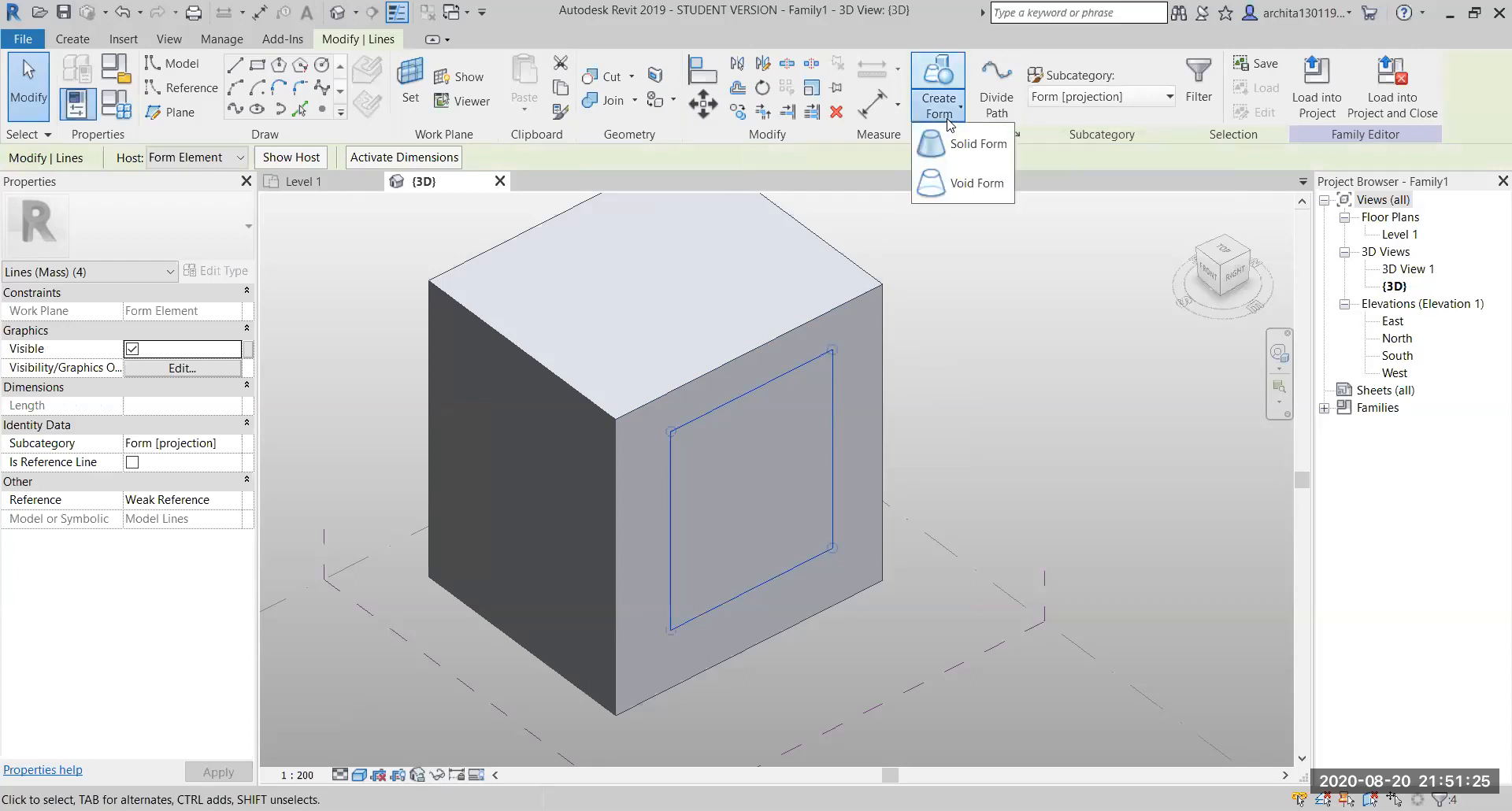
{"action": "left_click", "coordinate": [950, 181]}
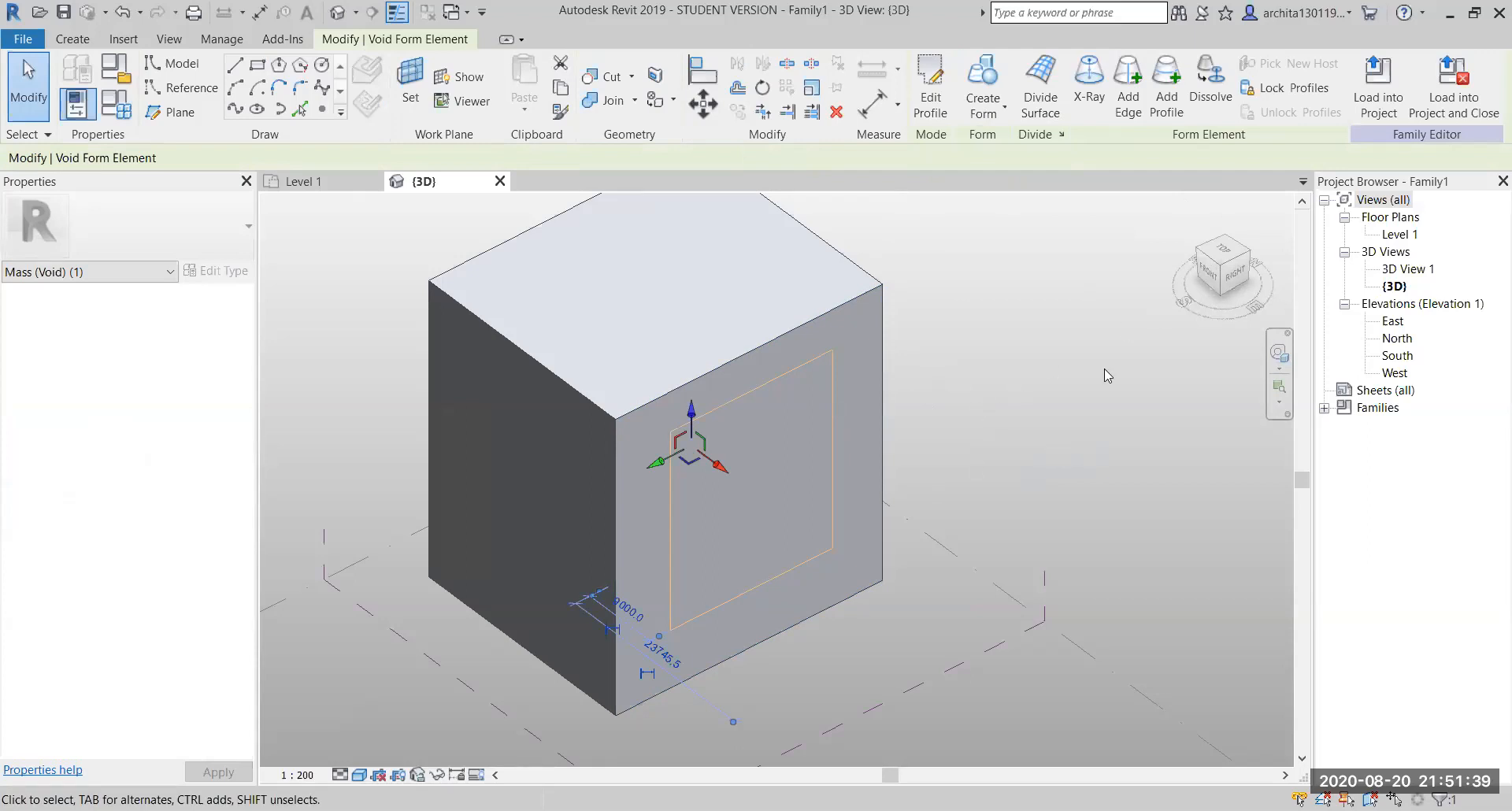
{"action": "left_click", "coordinate": [1217, 526]}
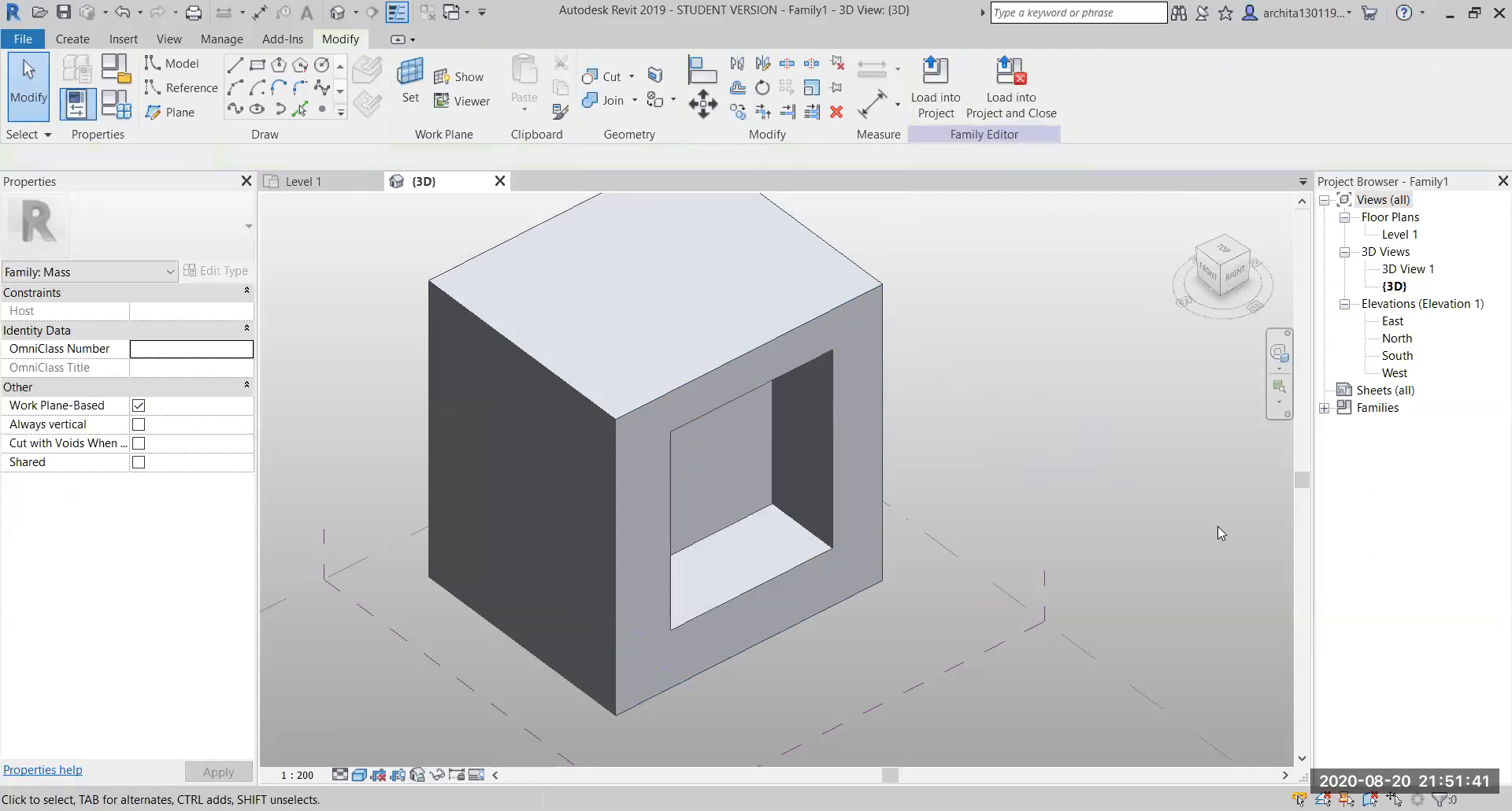
Select the void in the right face and extend its top face up through the block's top, to a void height of about 29630
{"action": "scroll", "coordinate": [810, 556], "scroll_direction": "up", "scroll_amount": 4}
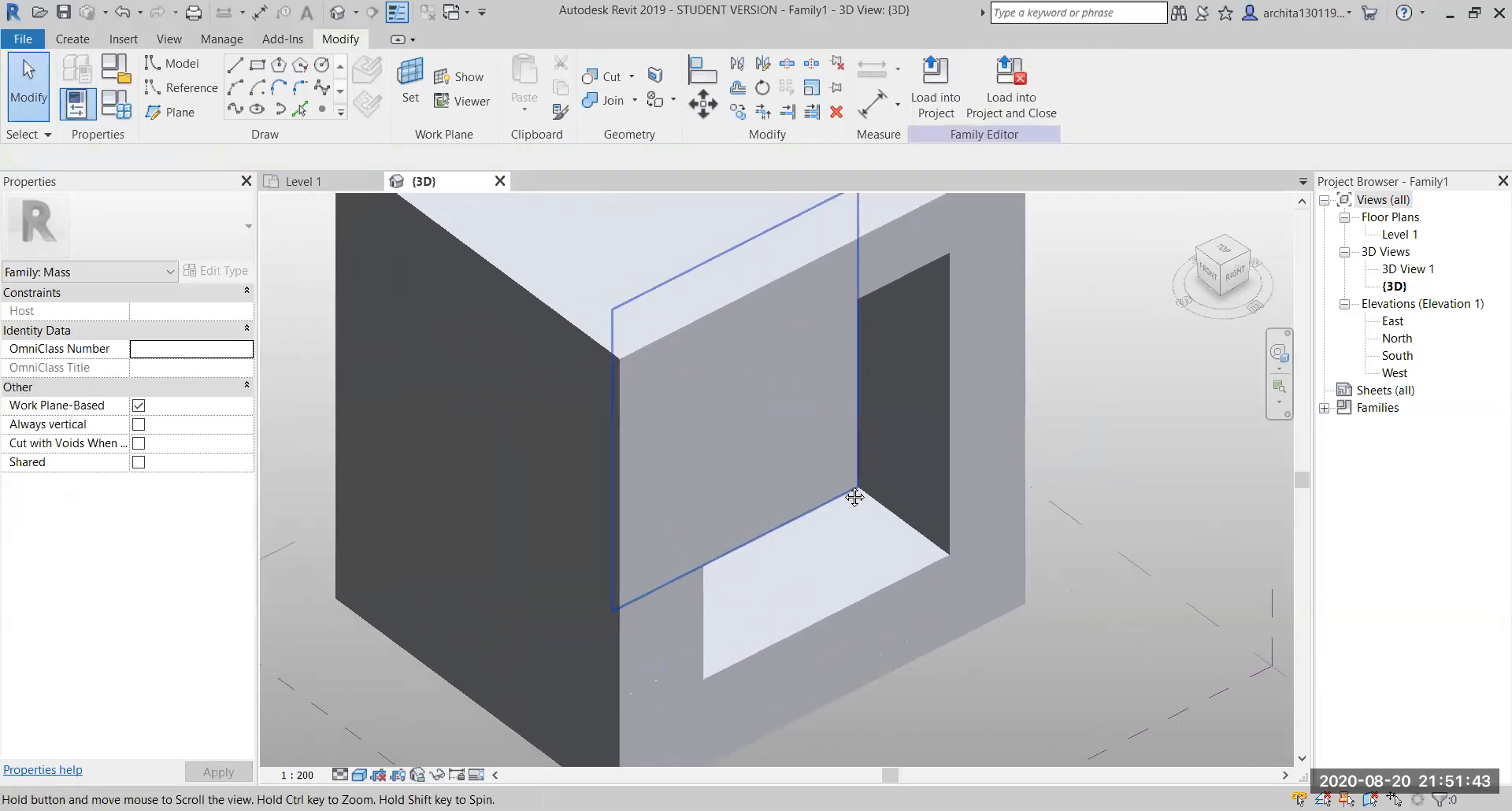
{"action": "scroll", "coordinate": [973, 577], "scroll_direction": "down", "scroll_amount": 2}
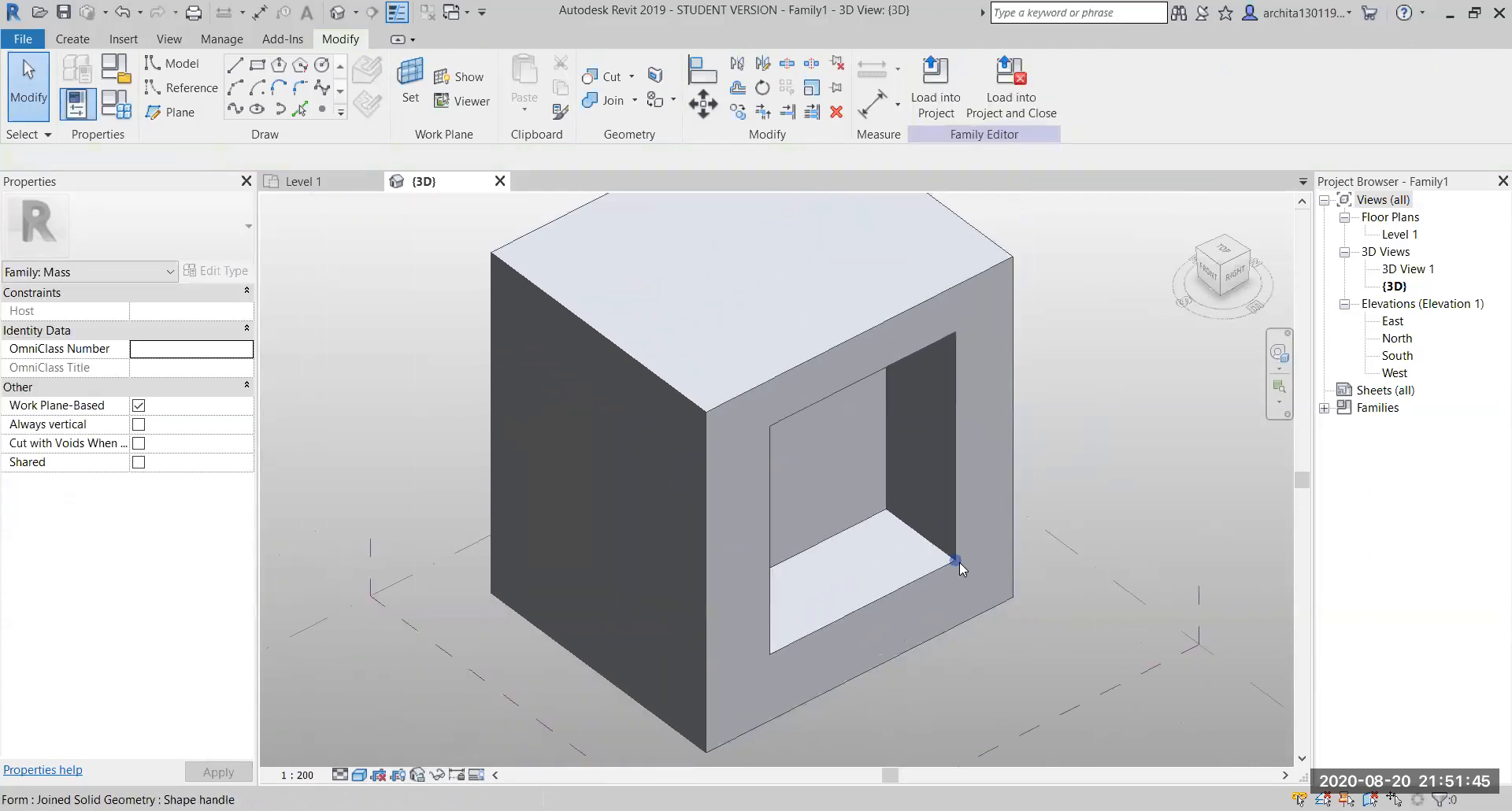
{"action": "middle_click_drag", "start_coordinate": [959, 562], "coordinate": [892, 295], "text": "shift"}
{"action": "scroll", "coordinate": [879, 249], "scroll_direction": "up", "scroll_amount": 3}
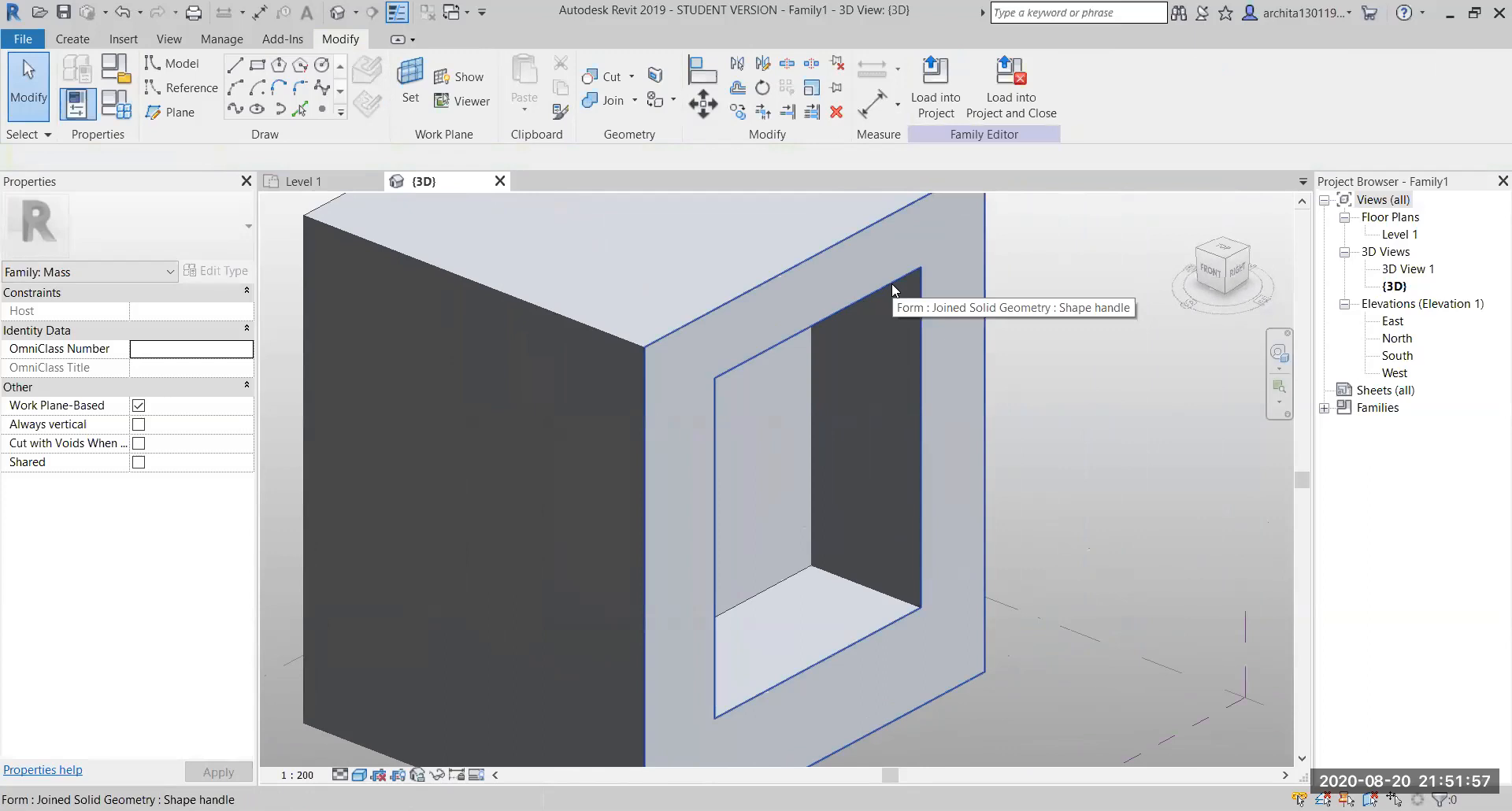
{"action": "key", "text": "Tab"}
{"action": "key", "text": "Tab"}
{"action": "key", "text": "Tab"}
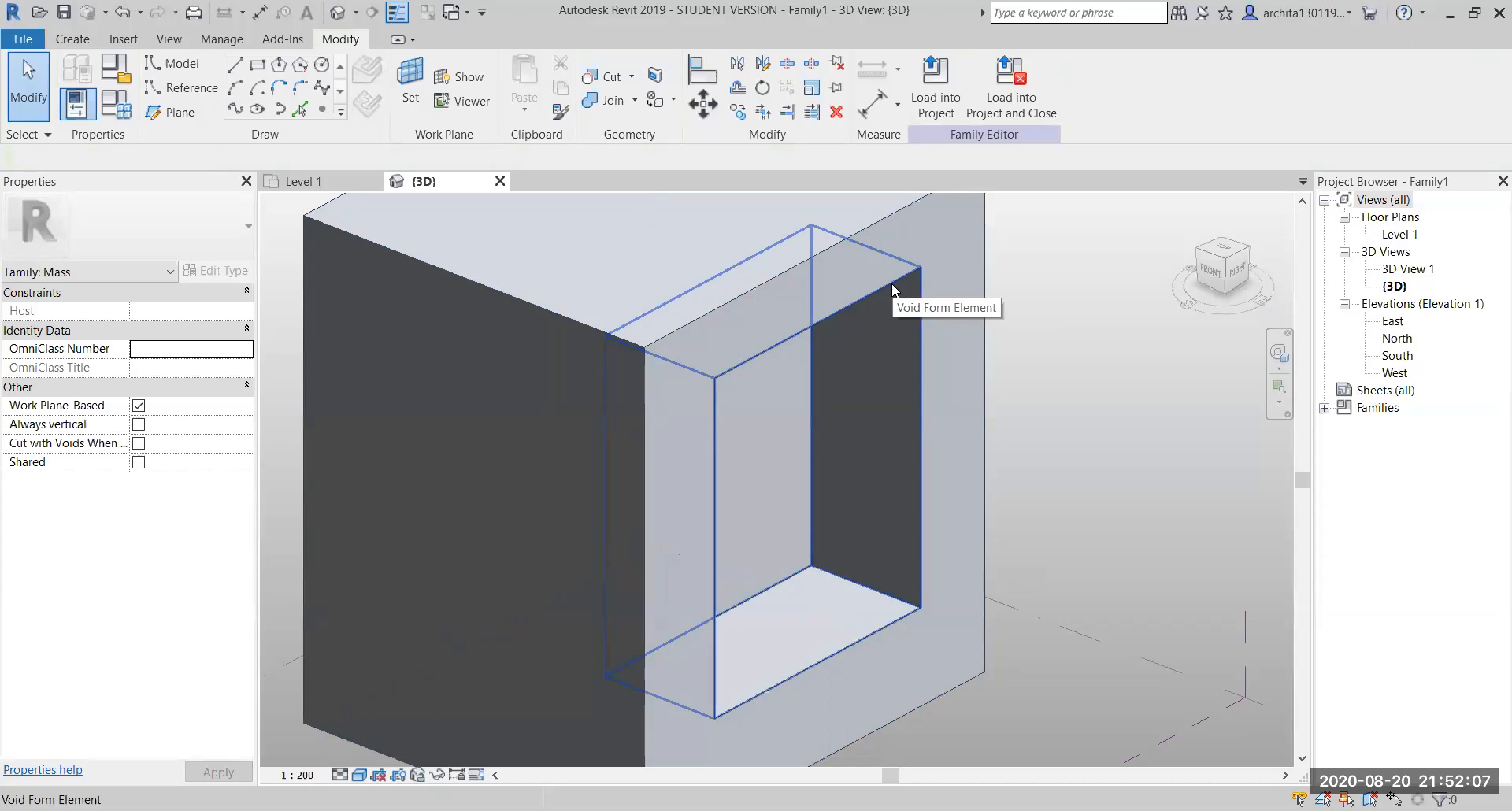
{"action": "left_click", "coordinate": [893, 289]}
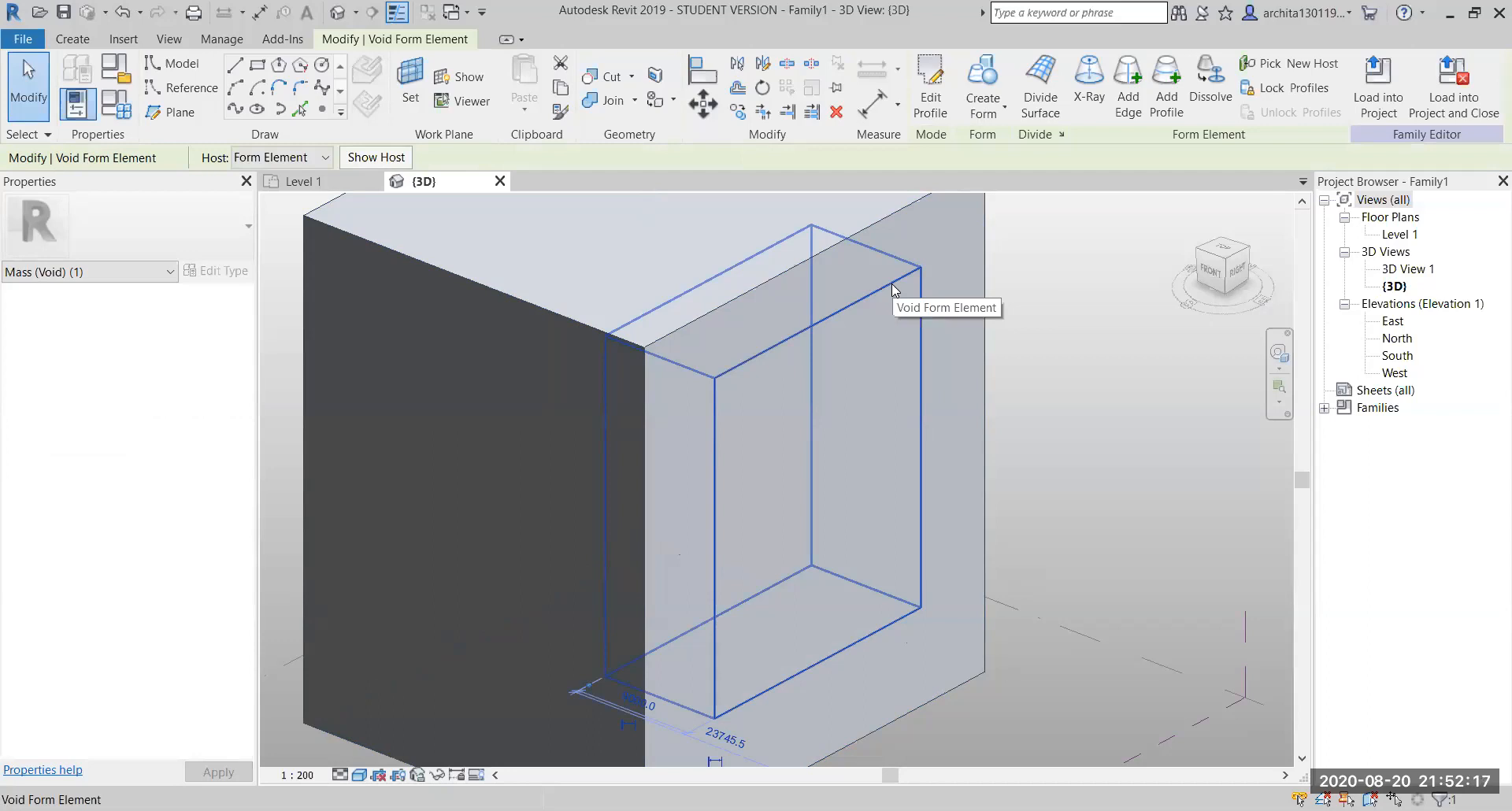
{"action": "key", "text": "Tab"}
{"action": "key", "text": "Tab"}
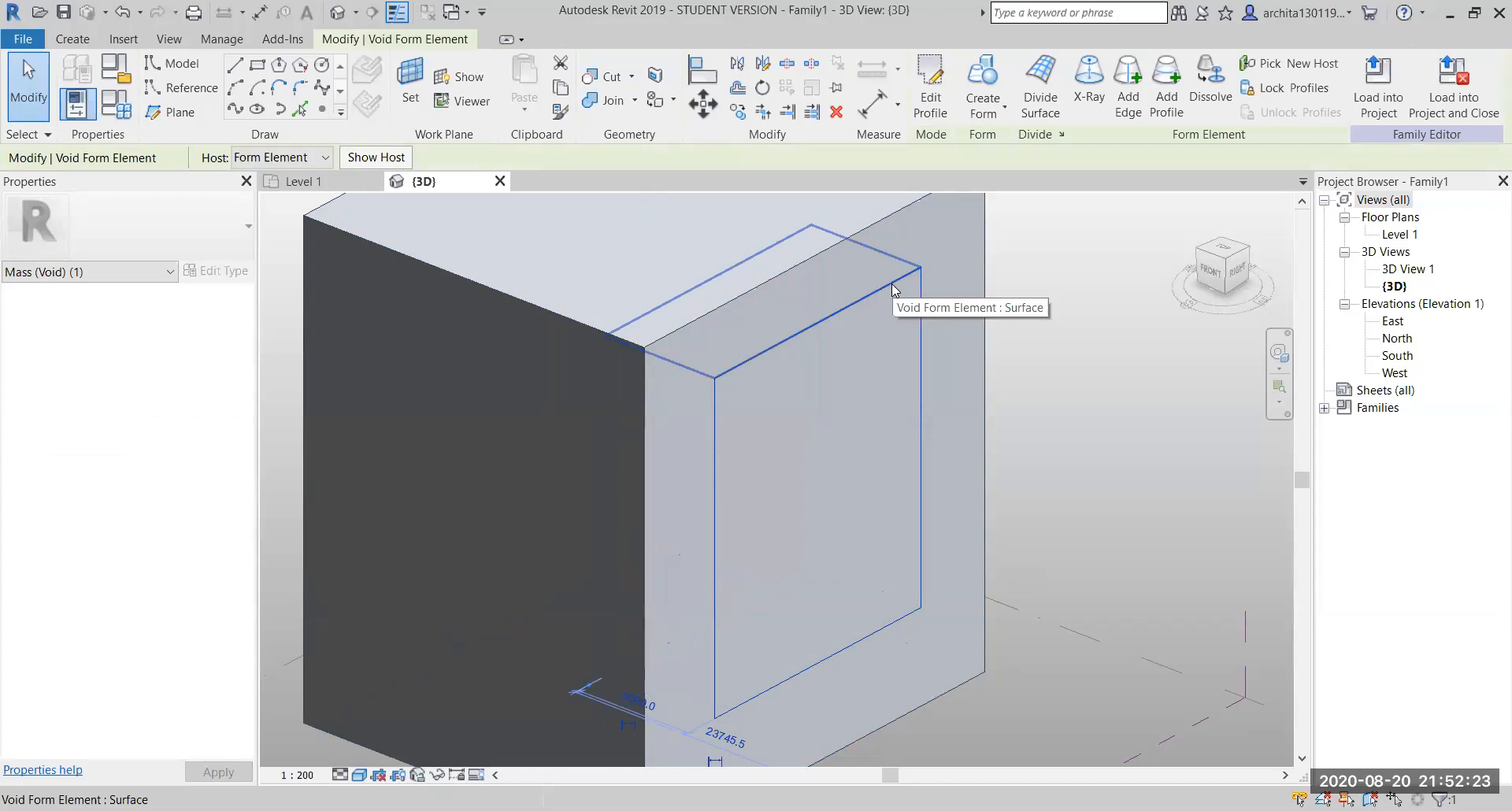
{"action": "left_click", "coordinate": [893, 290]}
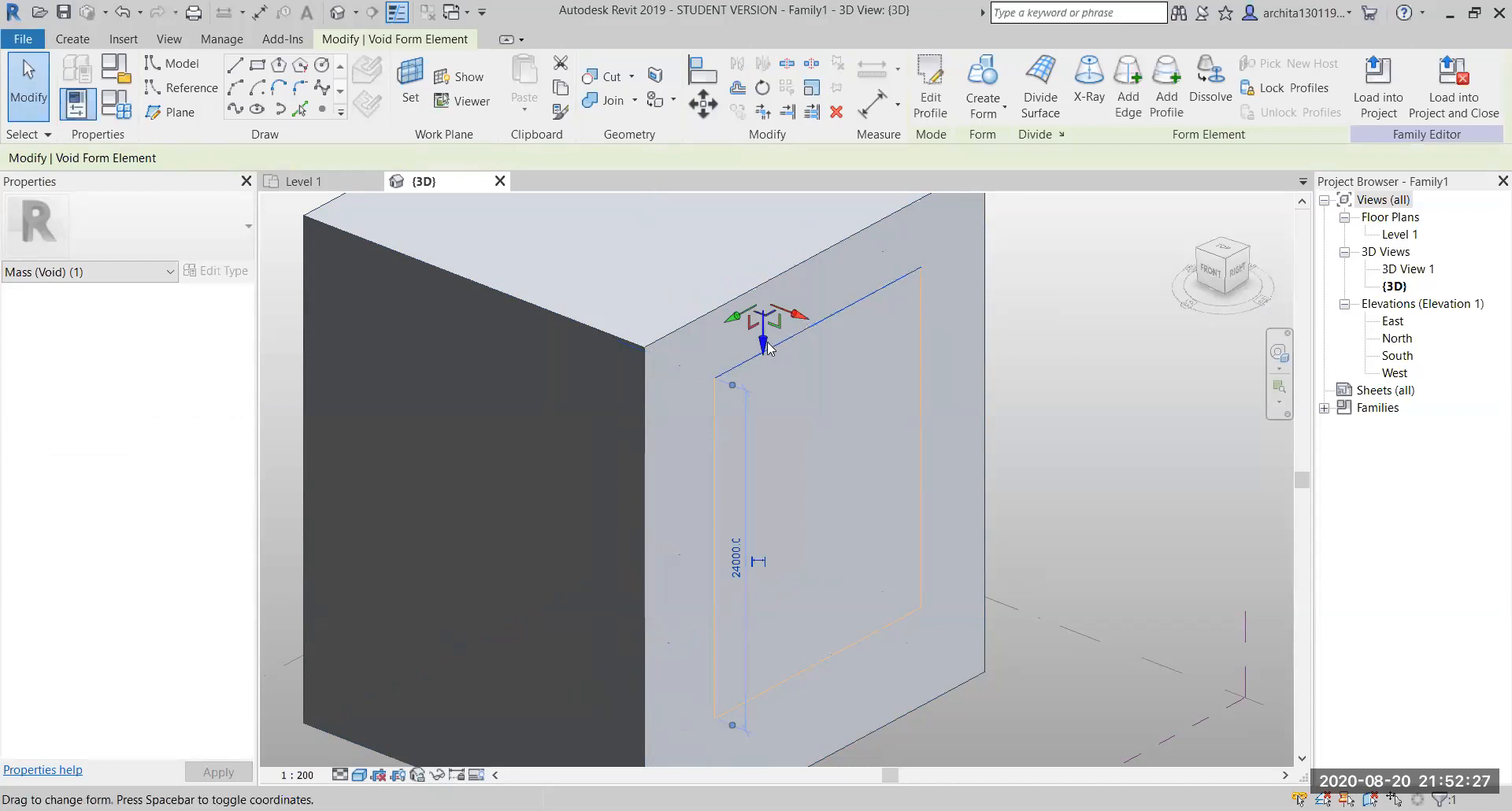
{"action": "left_click_drag", "start_coordinate": [762, 345], "coordinate": [764, 264]}
{"action": "scroll", "coordinate": [718, 464], "scroll_direction": "down", "scroll_amount": 2}
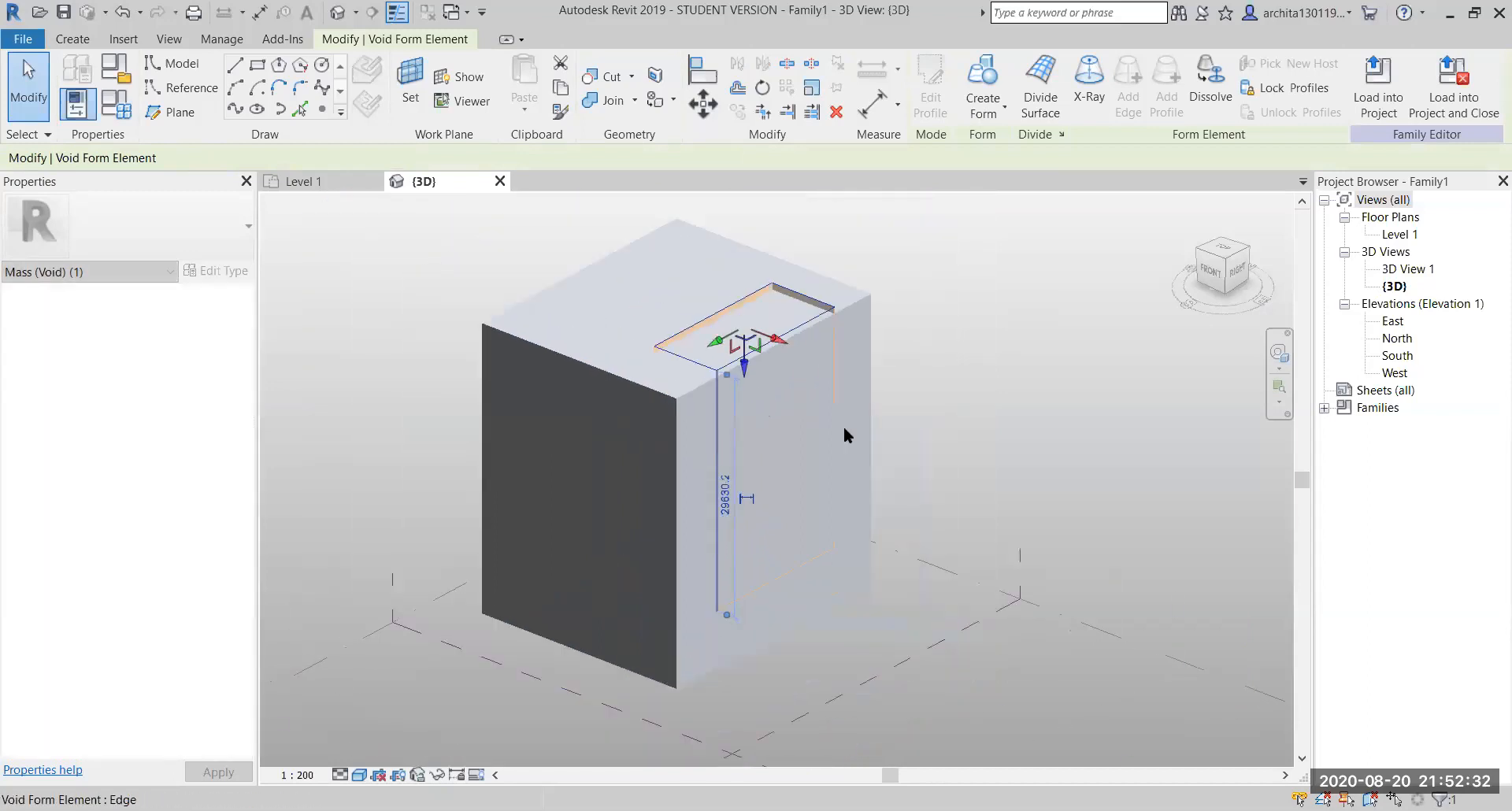
{"action": "left_click", "coordinate": [1020, 359]}
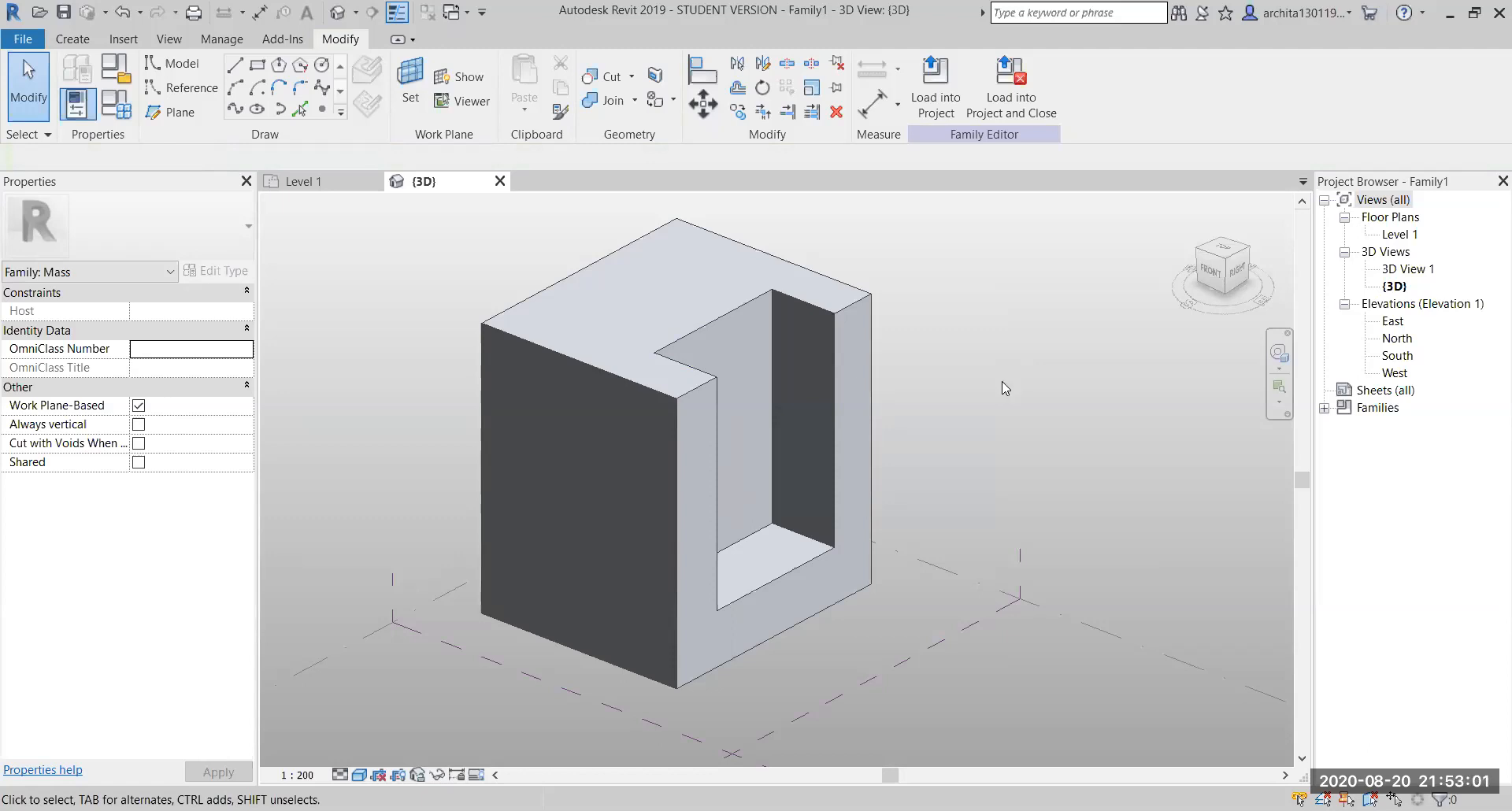
Draw a circle of radius 5000 on the block's top face, beside the open recess near the back left edge
{"action": "scroll", "coordinate": [984, 398], "scroll_direction": "down", "scroll_amount": 1}
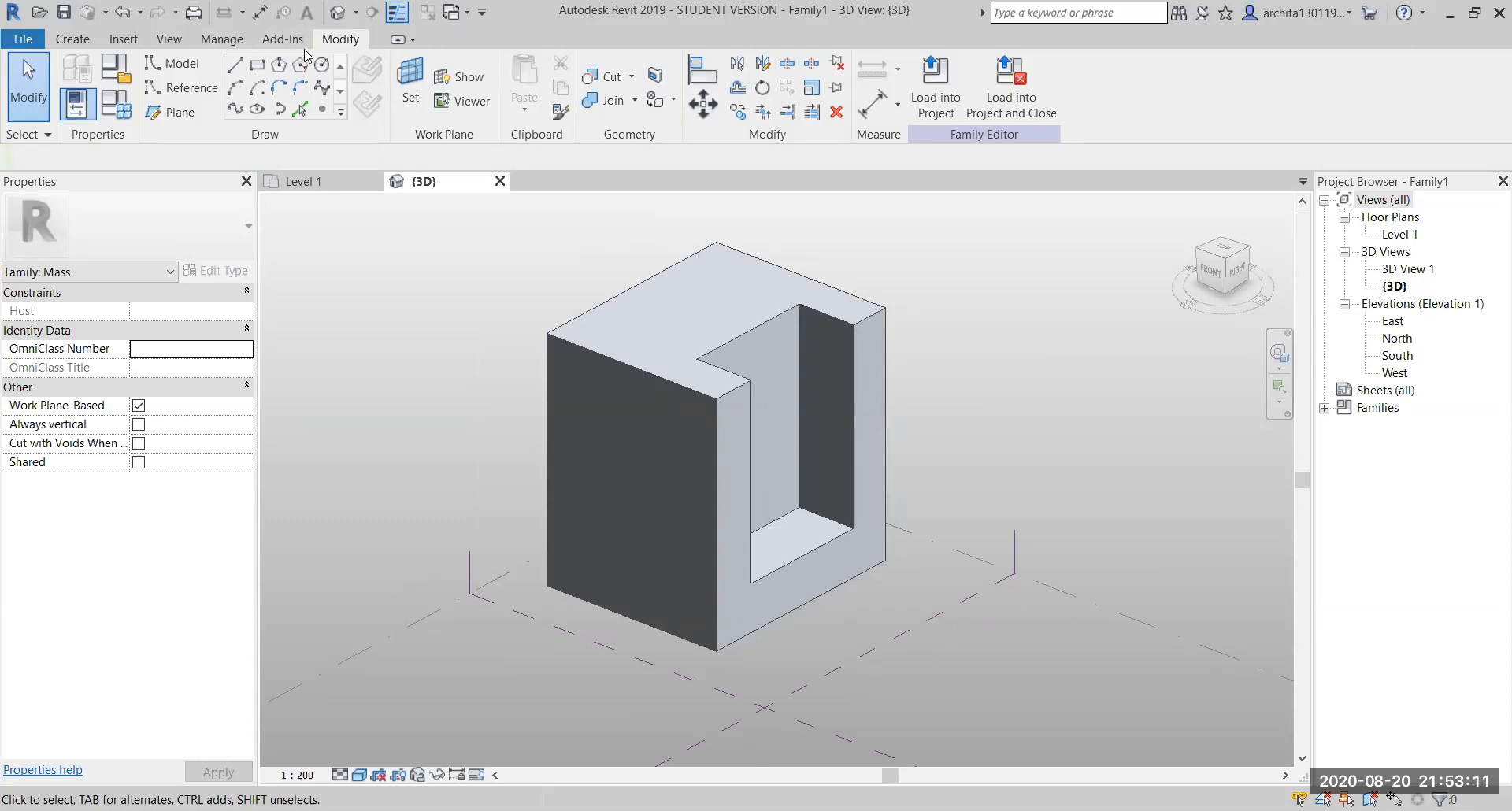
{"action": "left_click", "coordinate": [321, 69]}
{"action": "scroll", "coordinate": [721, 323], "scroll_direction": "up", "scroll_amount": 3}
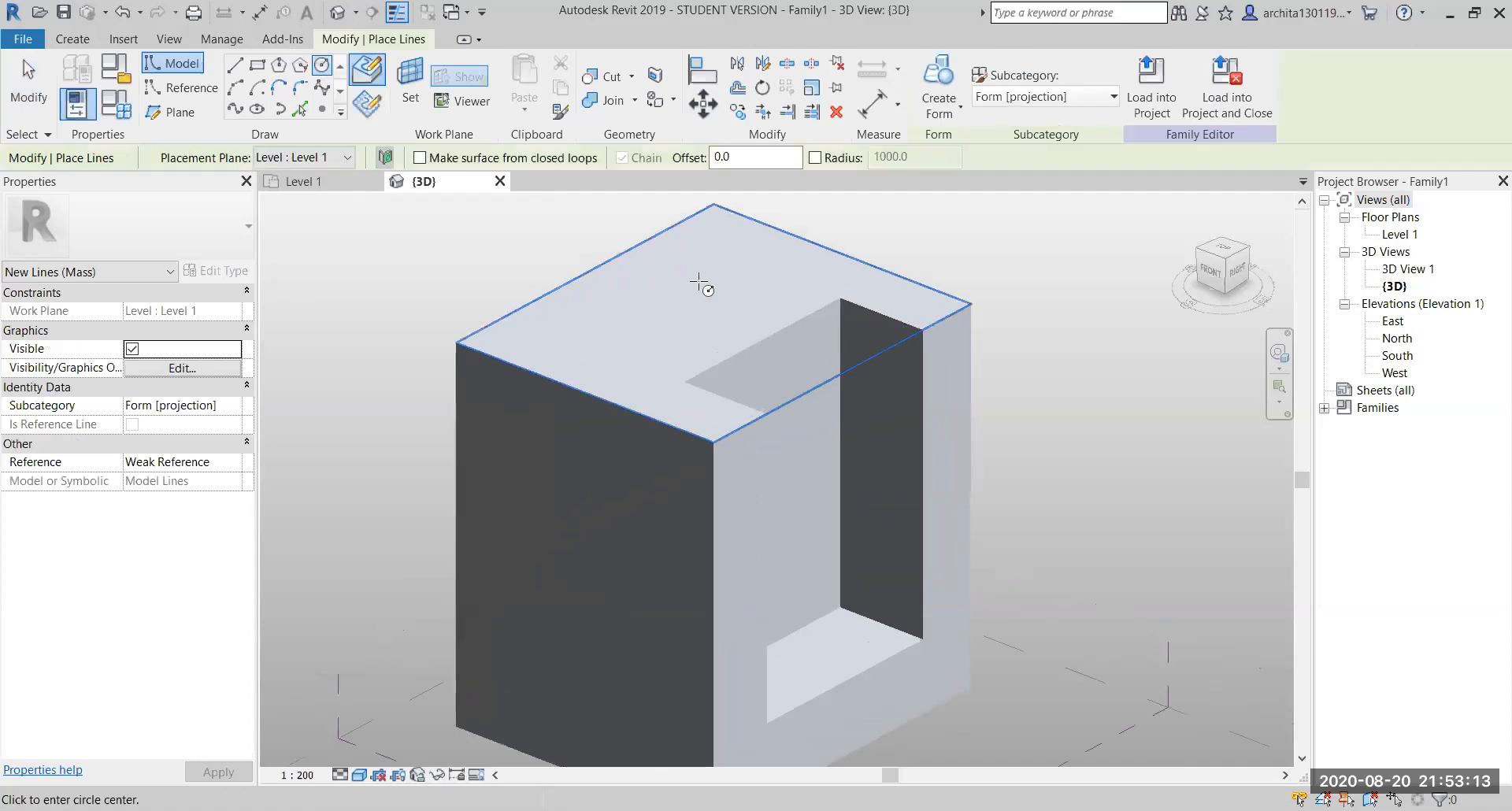
{"action": "left_click", "coordinate": [638, 289]}
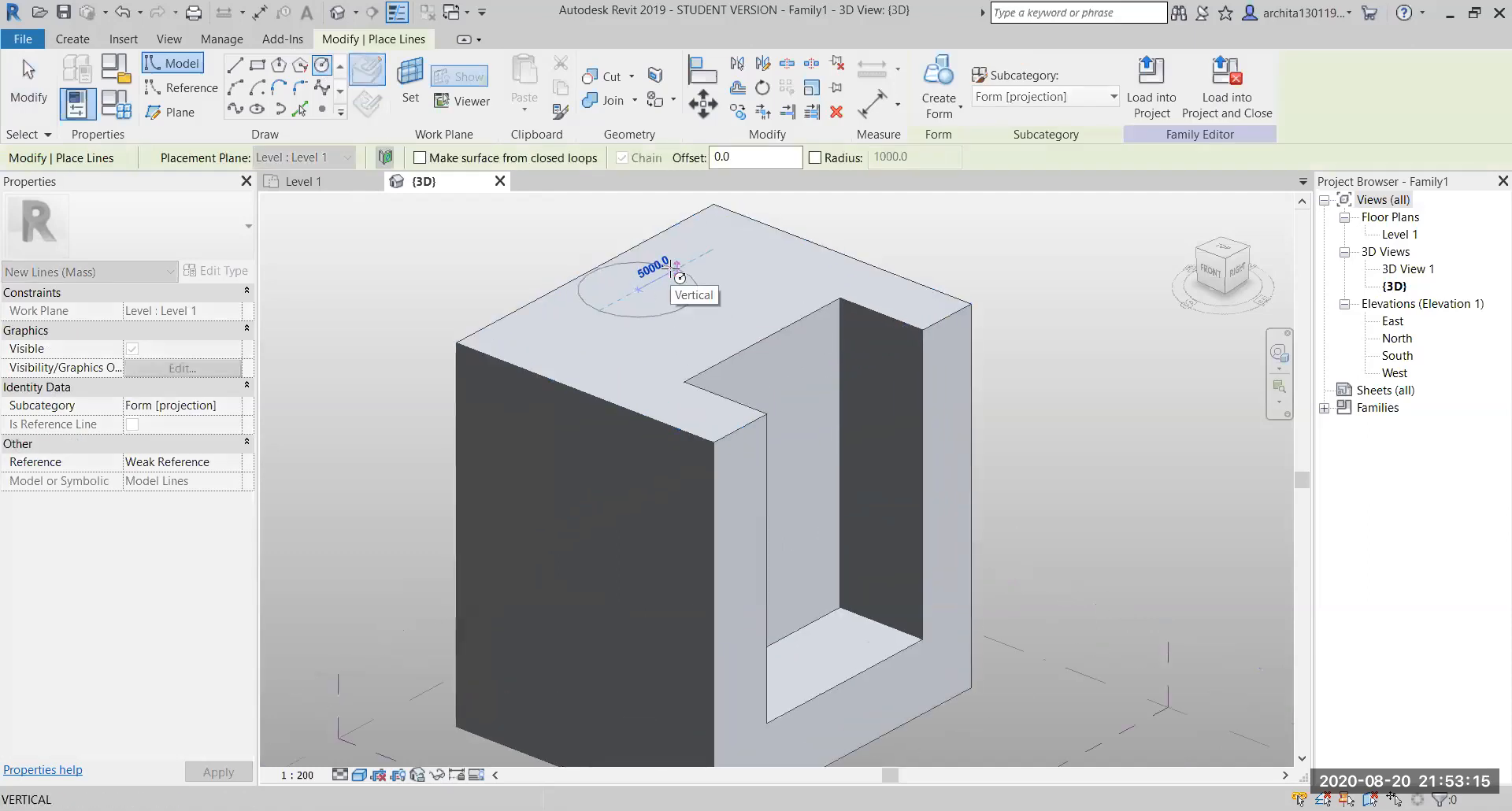
{"action": "left_click", "coordinate": [676, 269]}
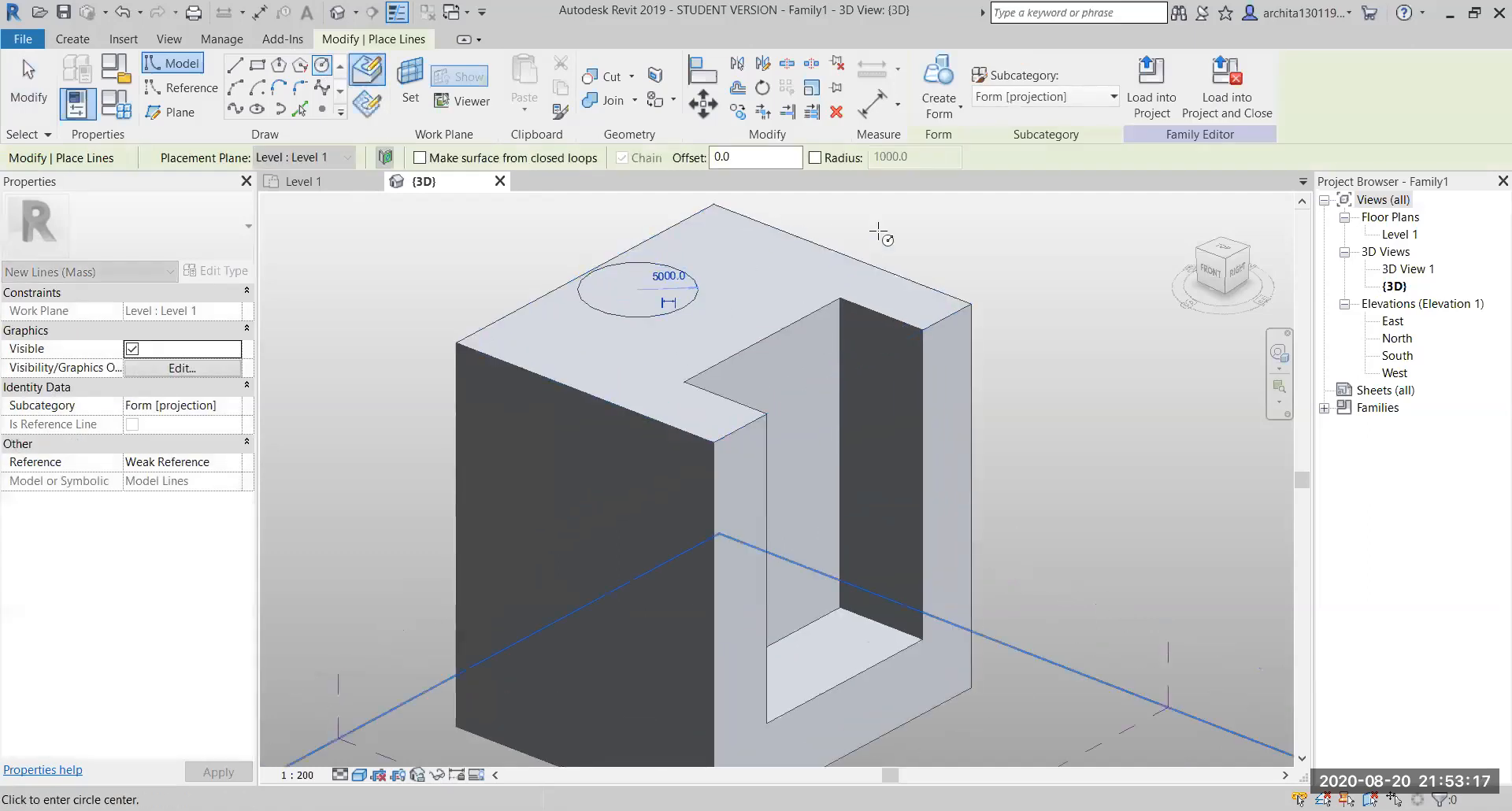
{"action": "key", "text": "Escape"}
{"action": "key", "text": "Escape"}
Create a void form from the 5000 radius circle on the block's top face, choosing the sphere option
{"action": "left_click", "coordinate": [707, 280]}
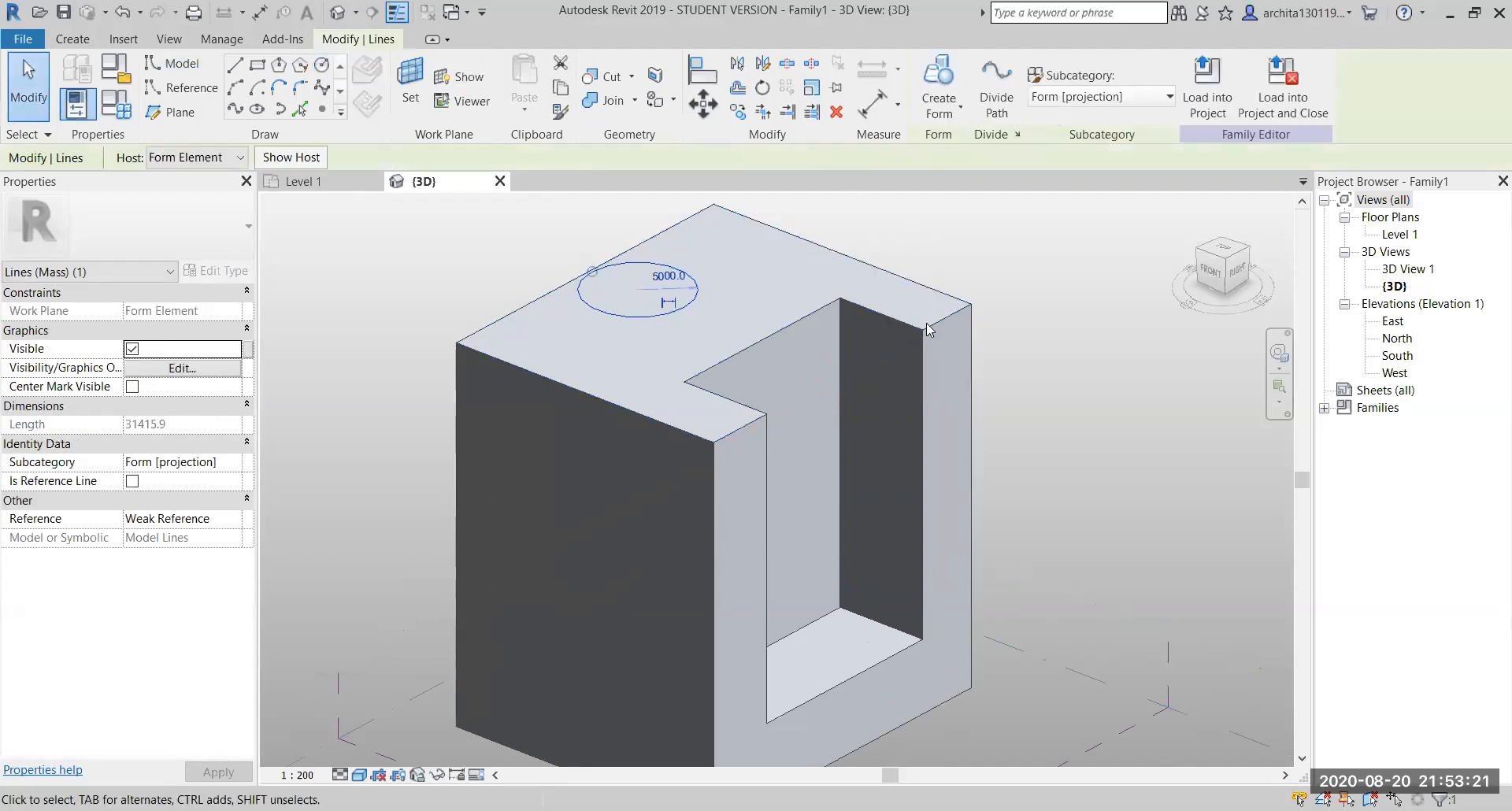
{"action": "left_click", "coordinate": [951, 115]}
{"action": "left_click", "coordinate": [960, 187]}
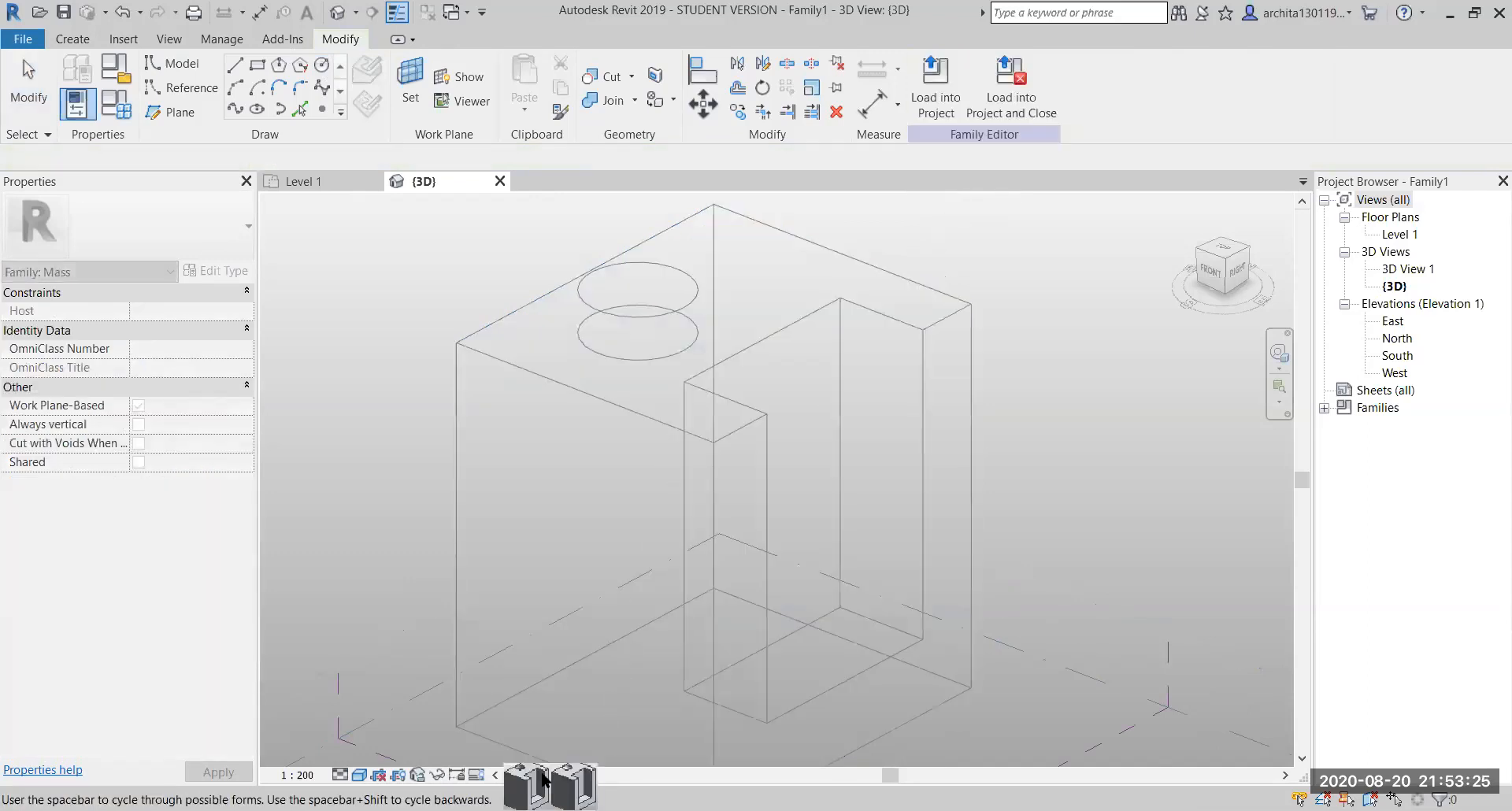
{"action": "key", "text": "space"}
{"action": "key", "text": "space"}
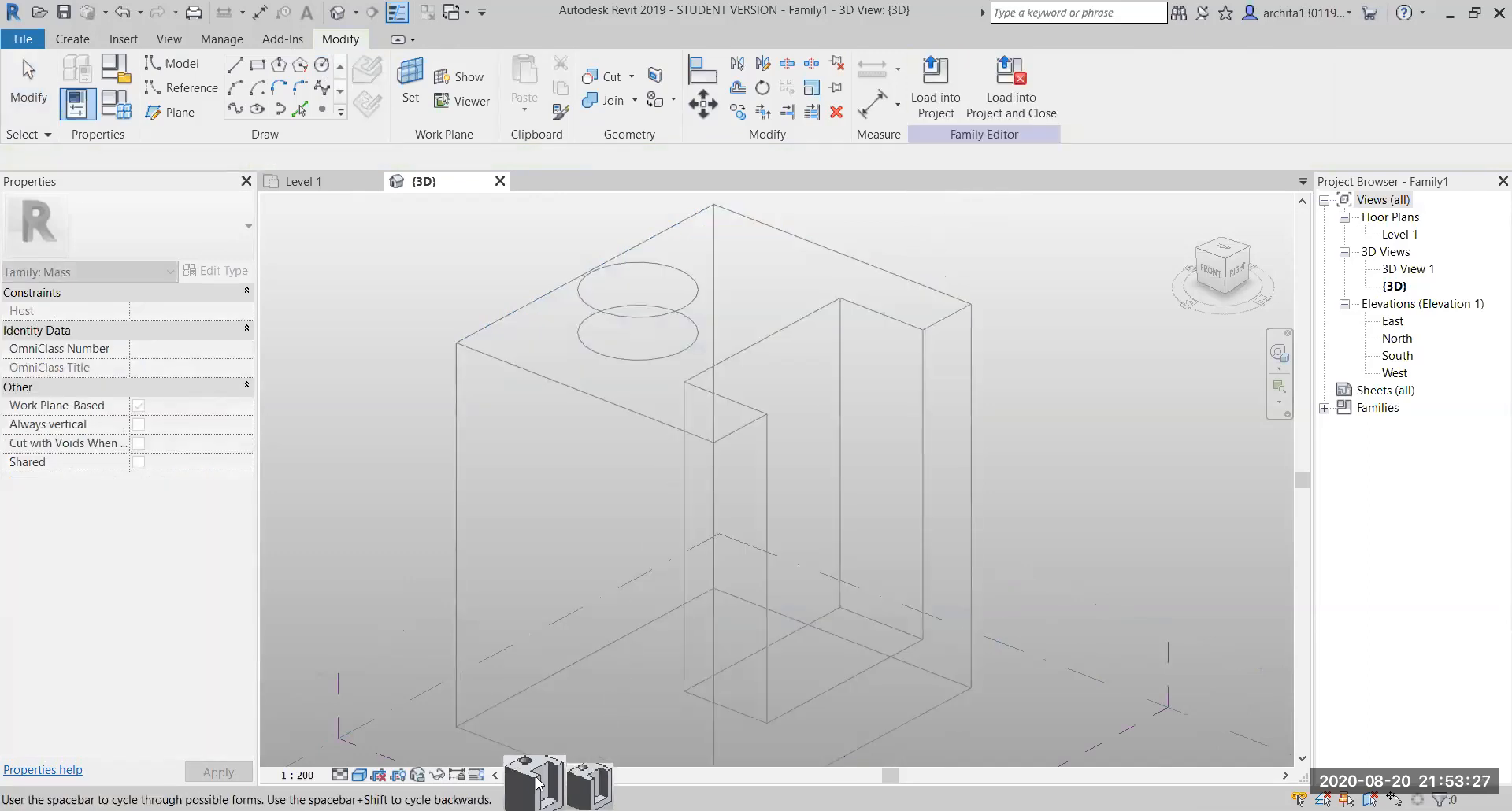
{"action": "left_click", "coordinate": [596, 776]}
{"action": "scroll", "coordinate": [530, 328], "scroll_direction": "up", "scroll_amount": 5}
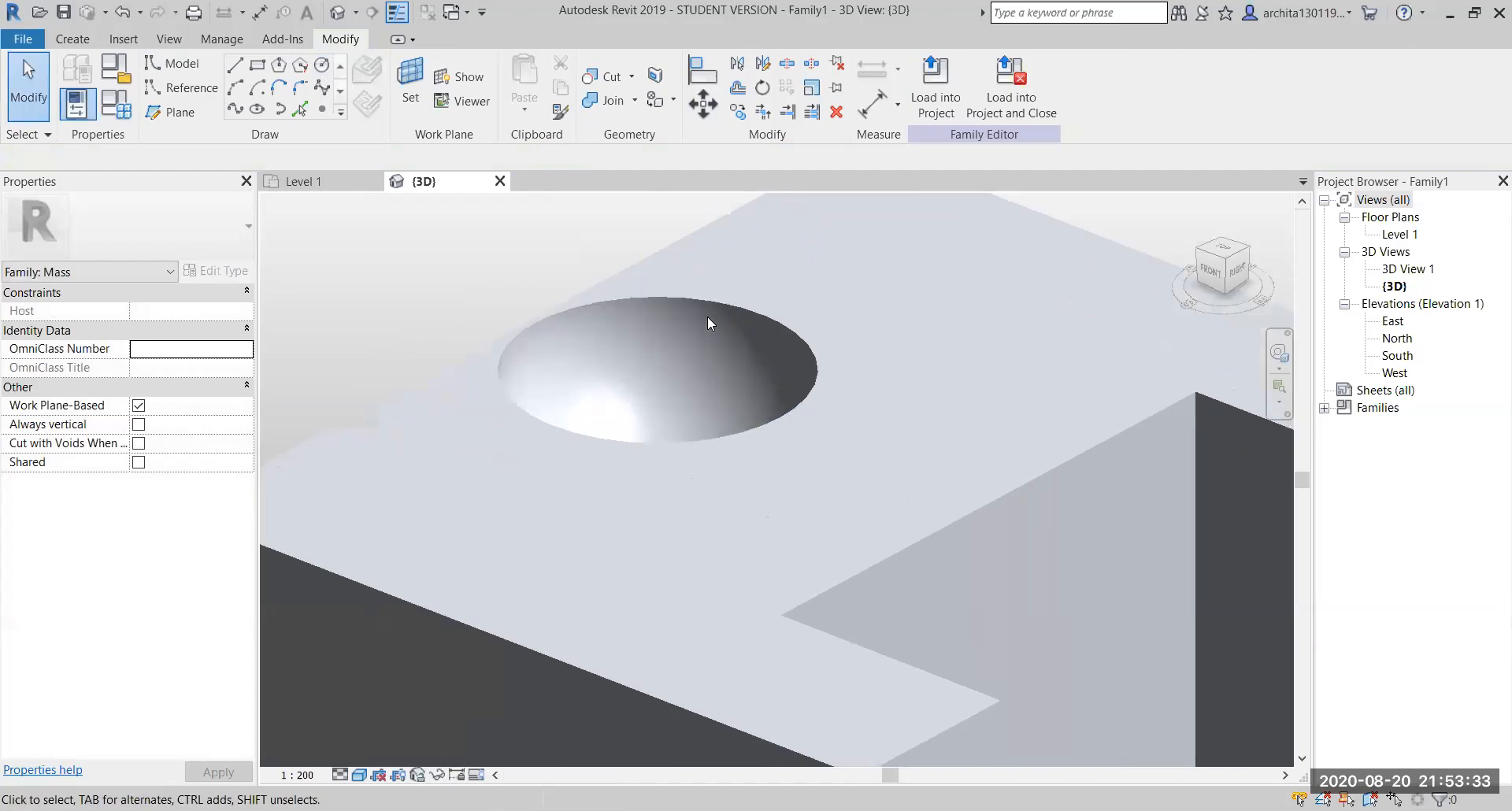
Select the spherical void in the block's top face and examine its full shape and the hollow it cuts from several angles
{"action": "scroll", "coordinate": [633, 377], "scroll_direction": "down", "scroll_amount": 2}
{"action": "middle_click_drag", "start_coordinate": [665, 426], "coordinate": [826, 405], "text": "shift"}
{"action": "scroll", "coordinate": [825, 402], "scroll_direction": "down", "scroll_amount": 2}
{"action": "scroll", "coordinate": [533, 465], "scroll_direction": "up", "scroll_amount": 4}
{"action": "middle_click_drag", "start_coordinate": [546, 474], "coordinate": [697, 409], "text": "shift"}
{"action": "left_click", "coordinate": [693, 402]}
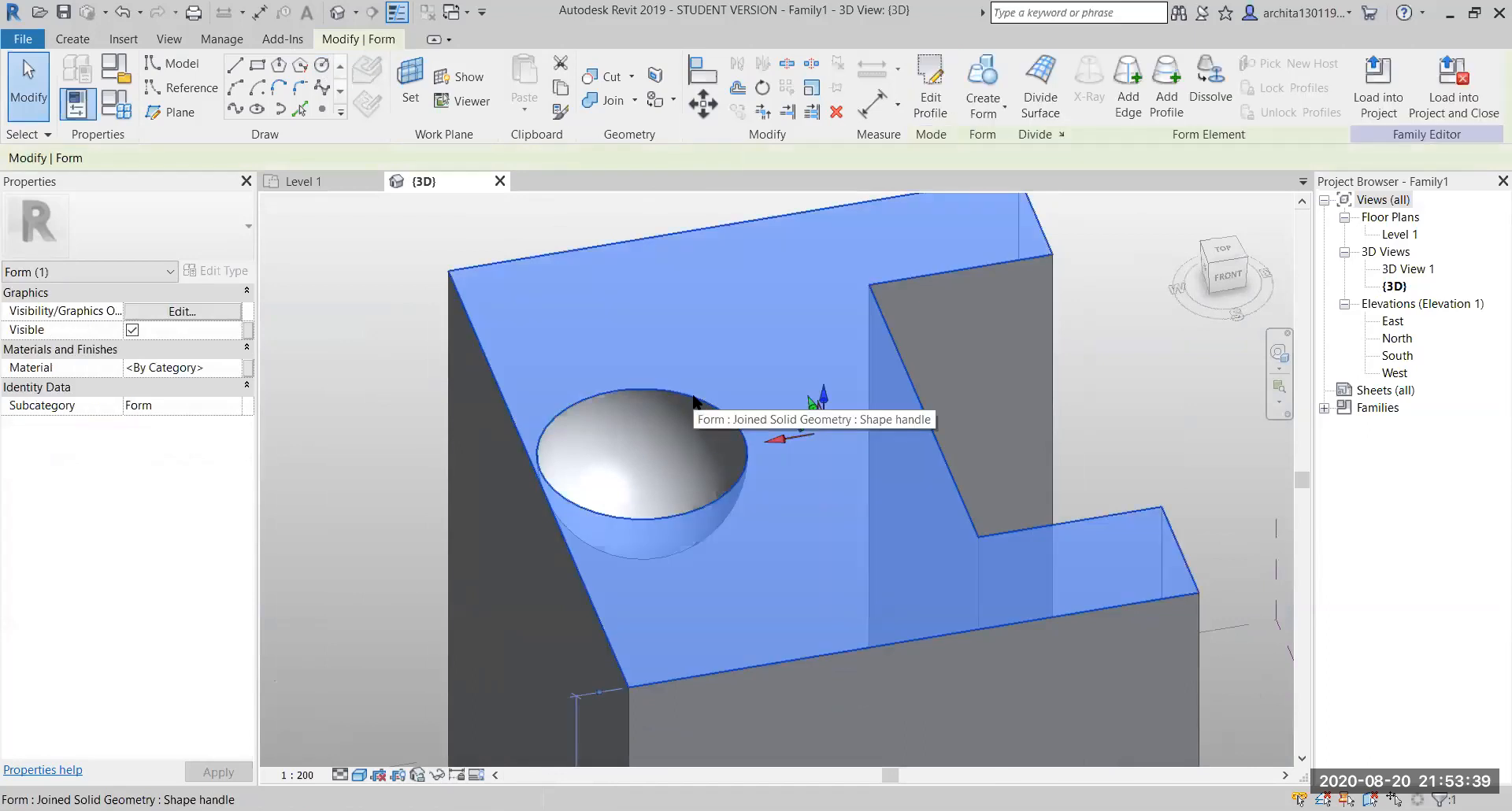
{"action": "key", "text": "Tab"}
{"action": "key", "text": "Tab"}
{"action": "key", "text": "Tab"}
{"action": "key", "text": "Tab"}
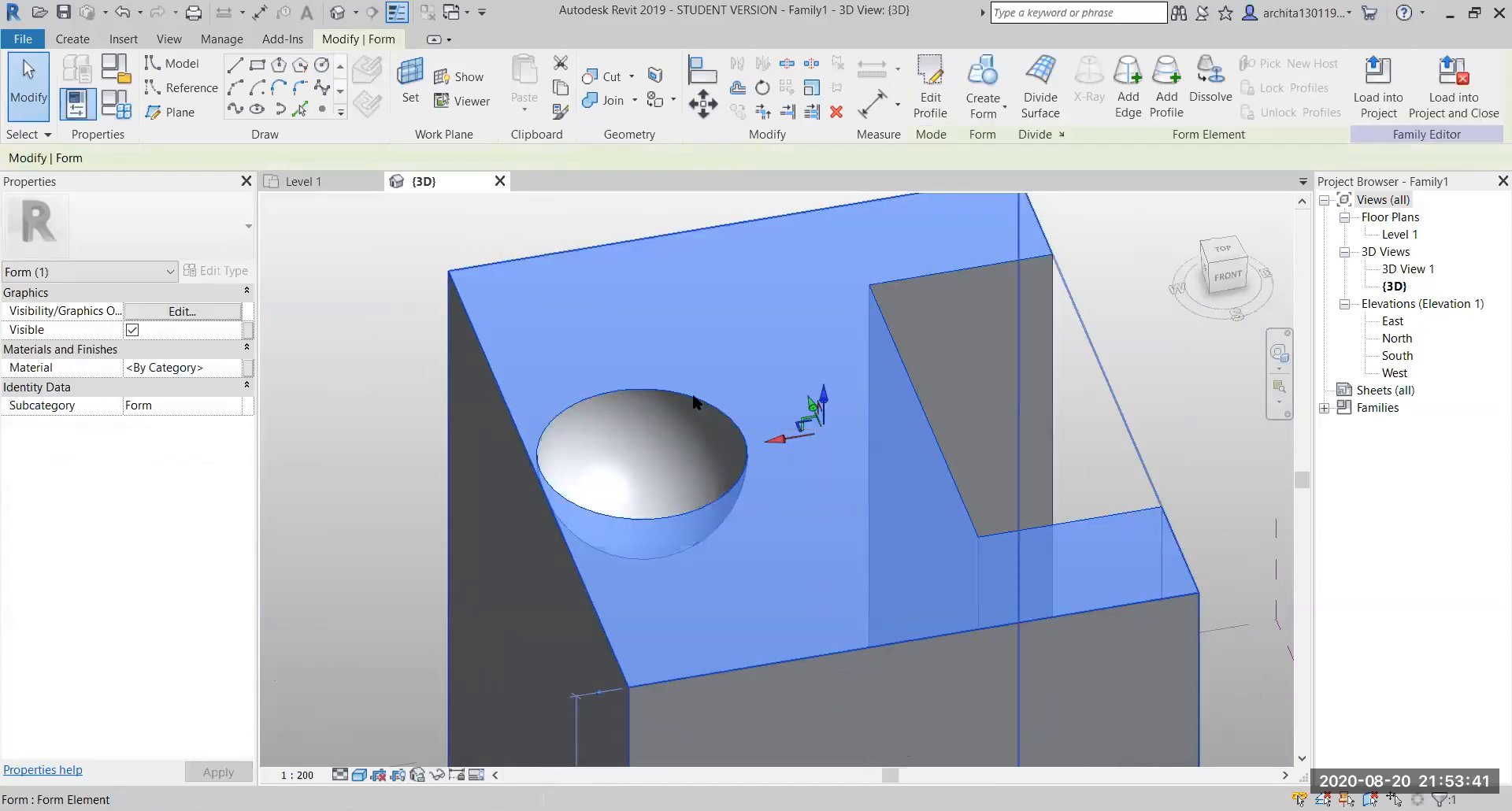
{"action": "left_click", "coordinate": [693, 398]}
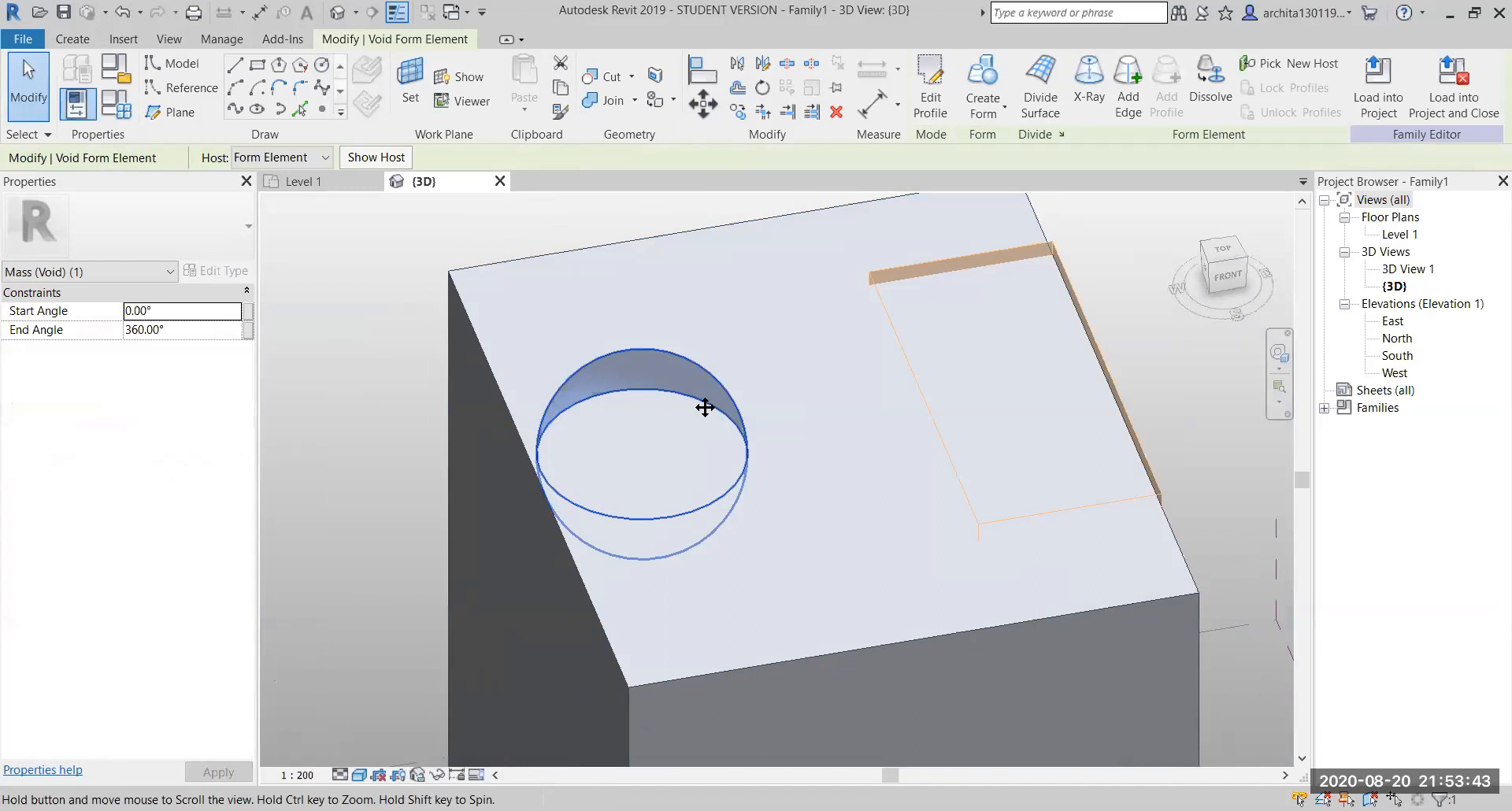
{"action": "middle_click_drag", "start_coordinate": [740, 391], "coordinate": [595, 314], "text": "shift"}
{"action": "left_click", "coordinate": [762, 311]}
{"action": "middle_click_drag", "start_coordinate": [760, 338], "coordinate": [891, 500], "text": "shift"}
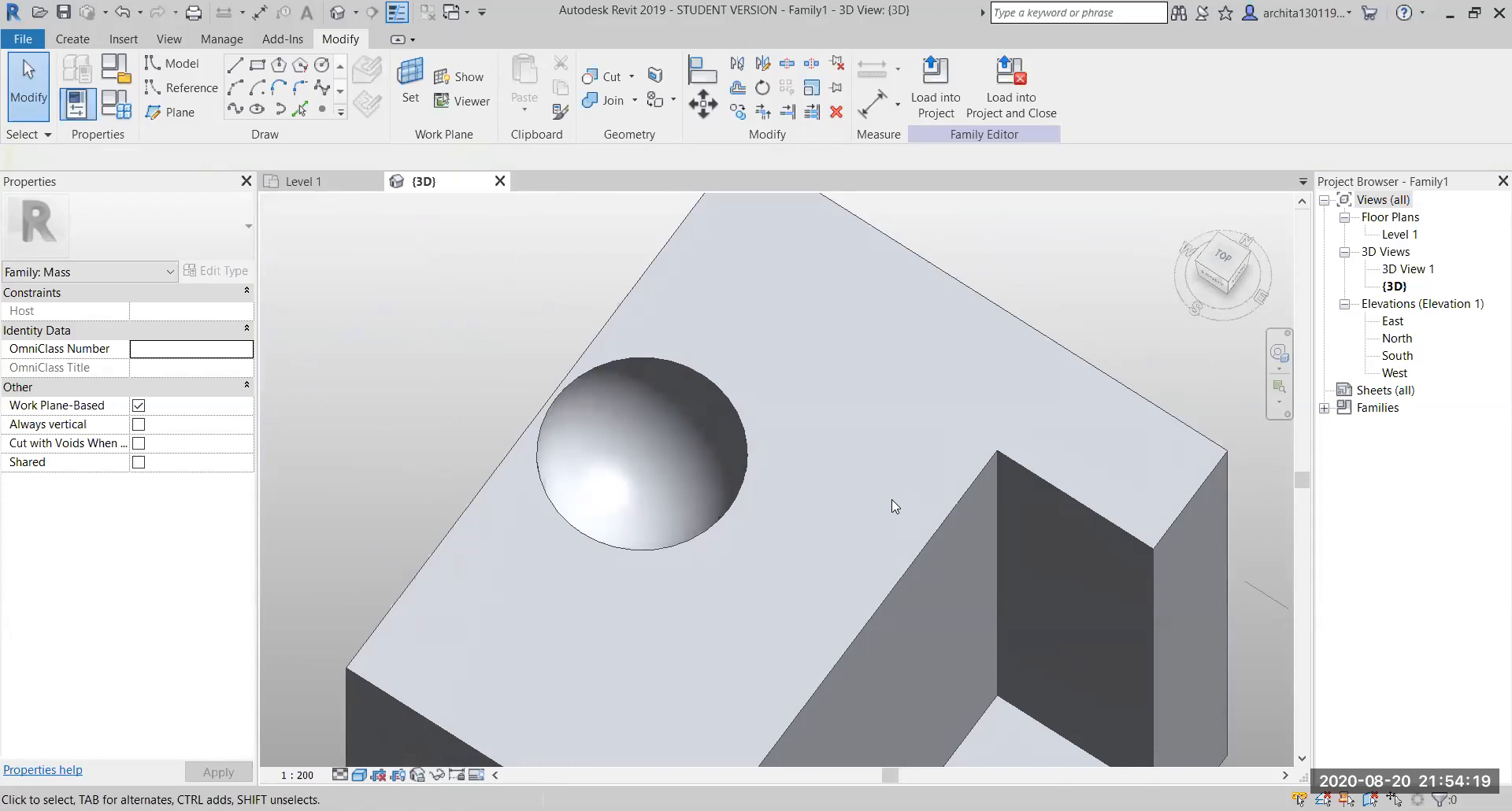
Draw a circle of radius 3000 on the block's top face, between the spherical hollow and the back corner
{"action": "middle_click_drag", "start_coordinate": [877, 493], "coordinate": [756, 441], "text": "shift"}
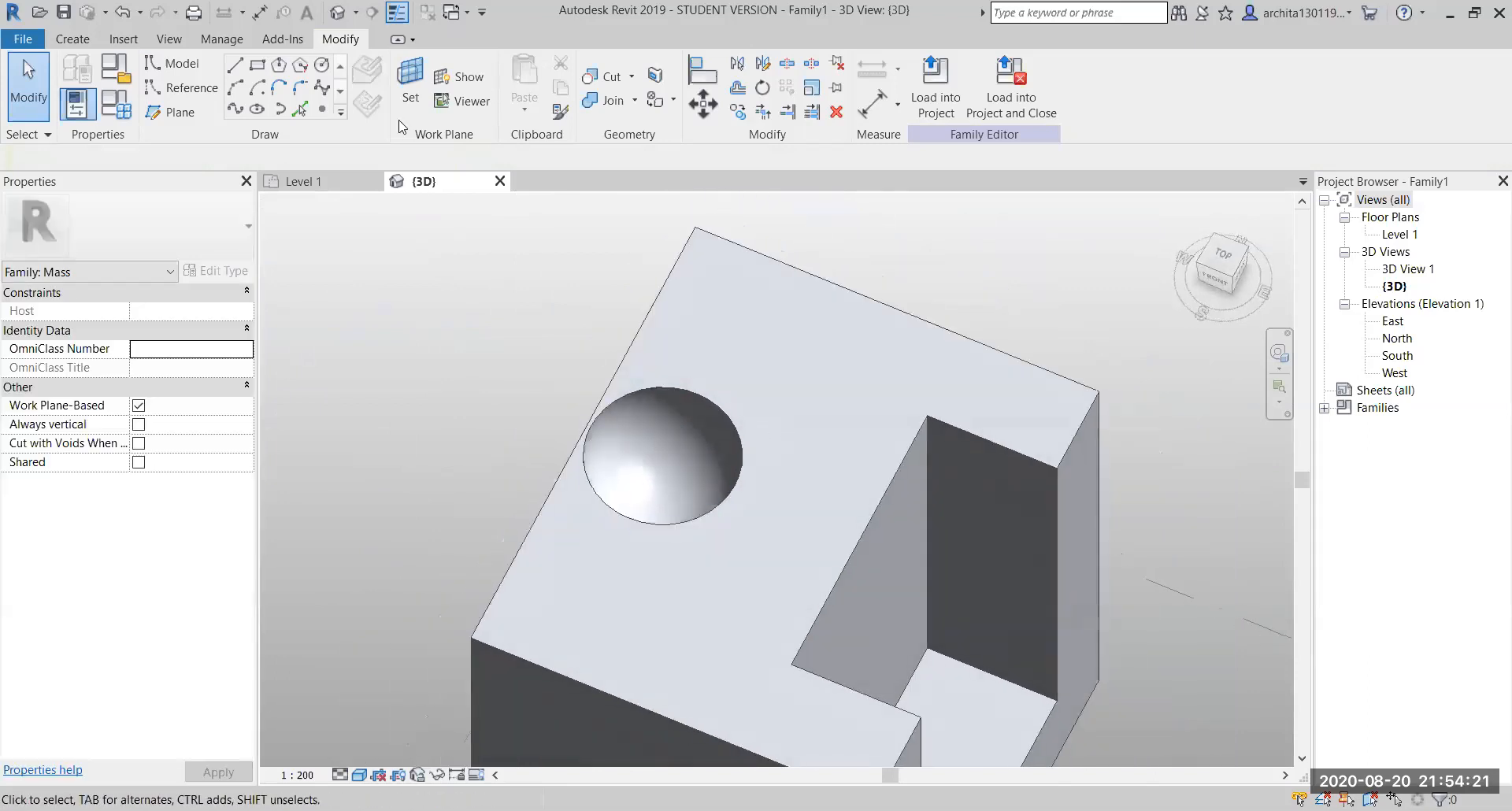
{"action": "left_click", "coordinate": [322, 65]}
{"action": "left_click", "coordinate": [813, 343]}
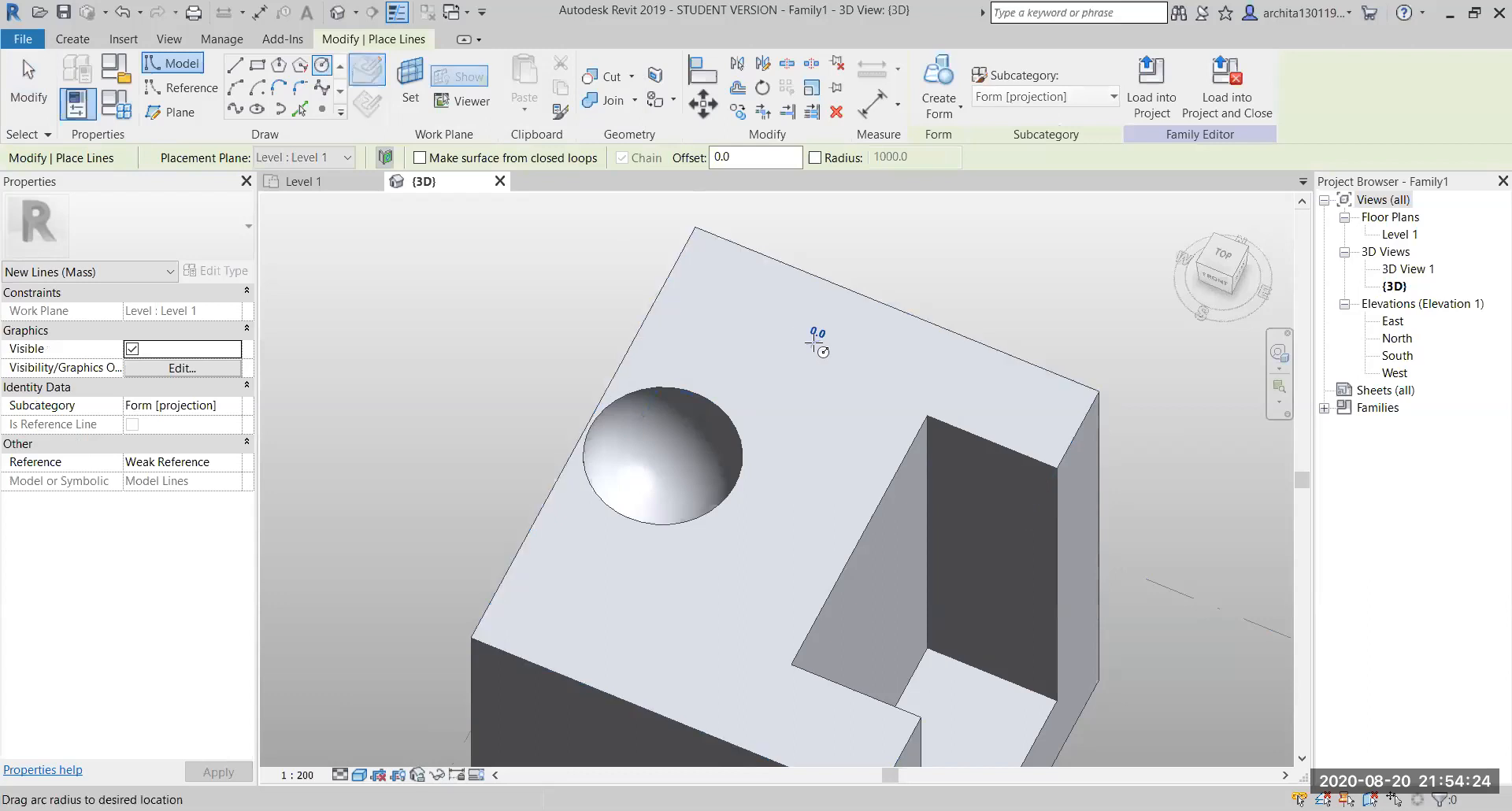
{"action": "left_click", "coordinate": [859, 328]}
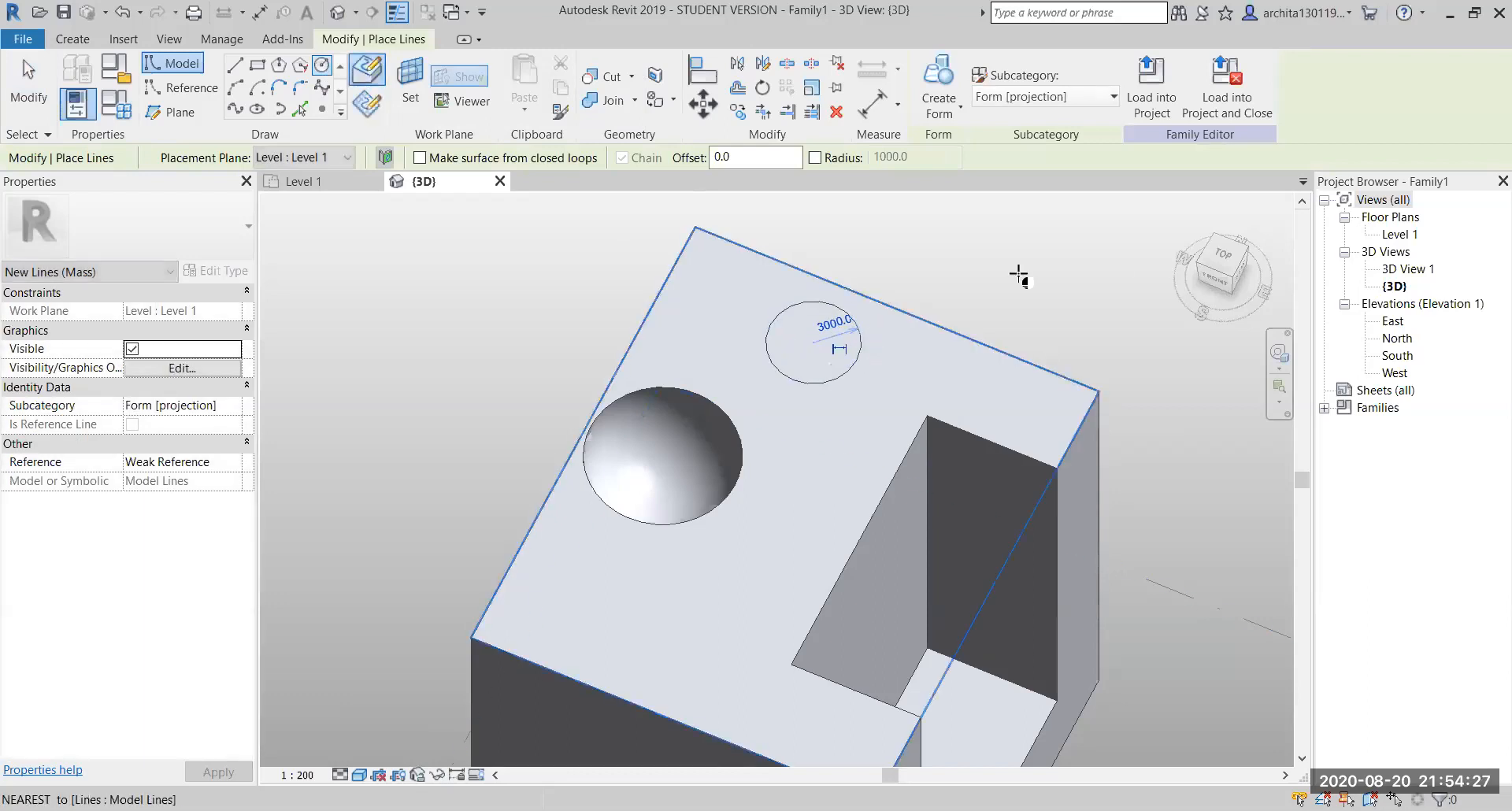
{"action": "key", "text": "Escape"}
{"action": "key", "text": "Escape"}
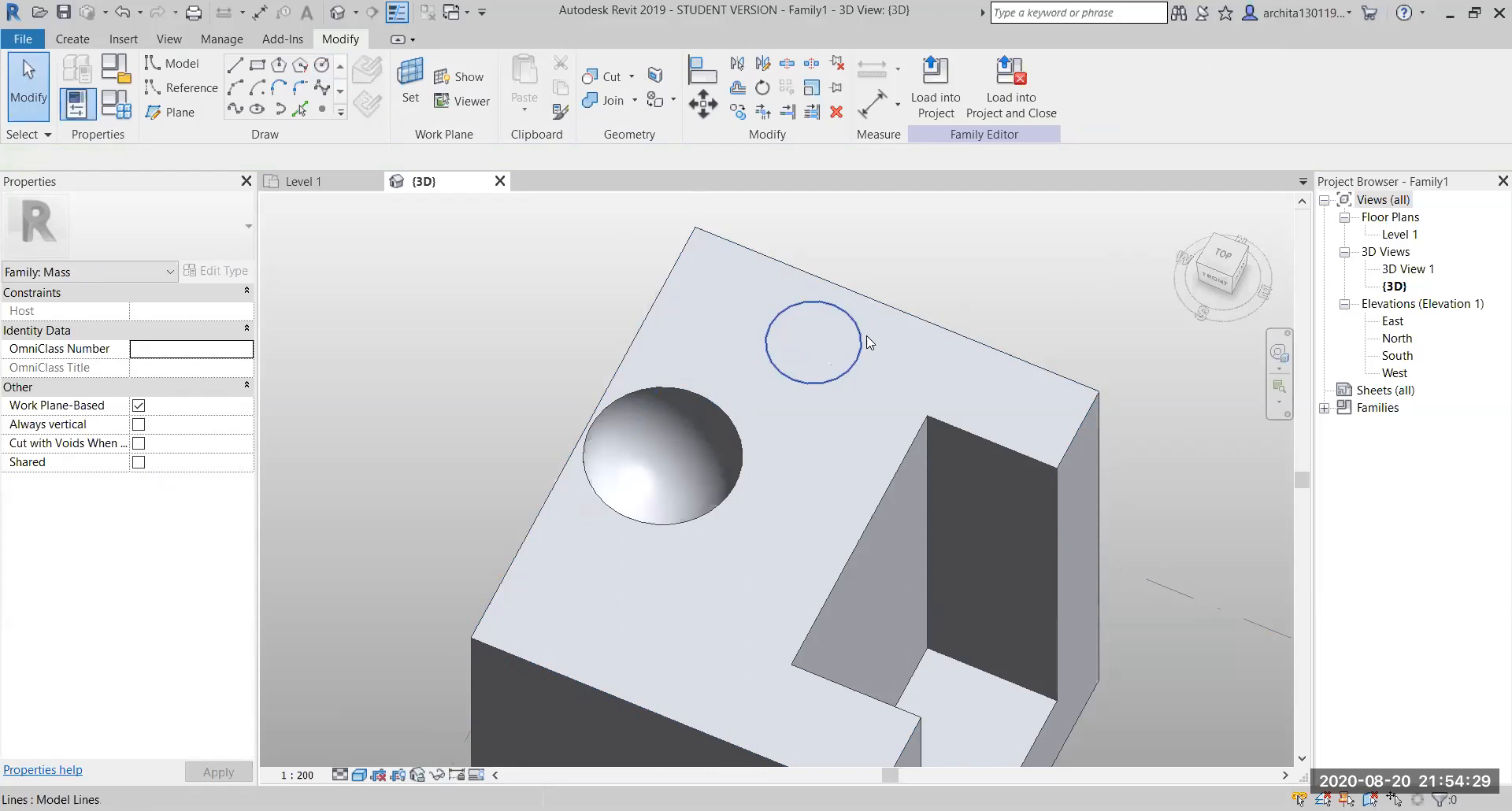
Create a cylindrical void form from the 3000 radius circle to cut a round hole into the block's top
{"action": "left_click", "coordinate": [858, 325]}
{"action": "left_click", "coordinate": [955, 115]}
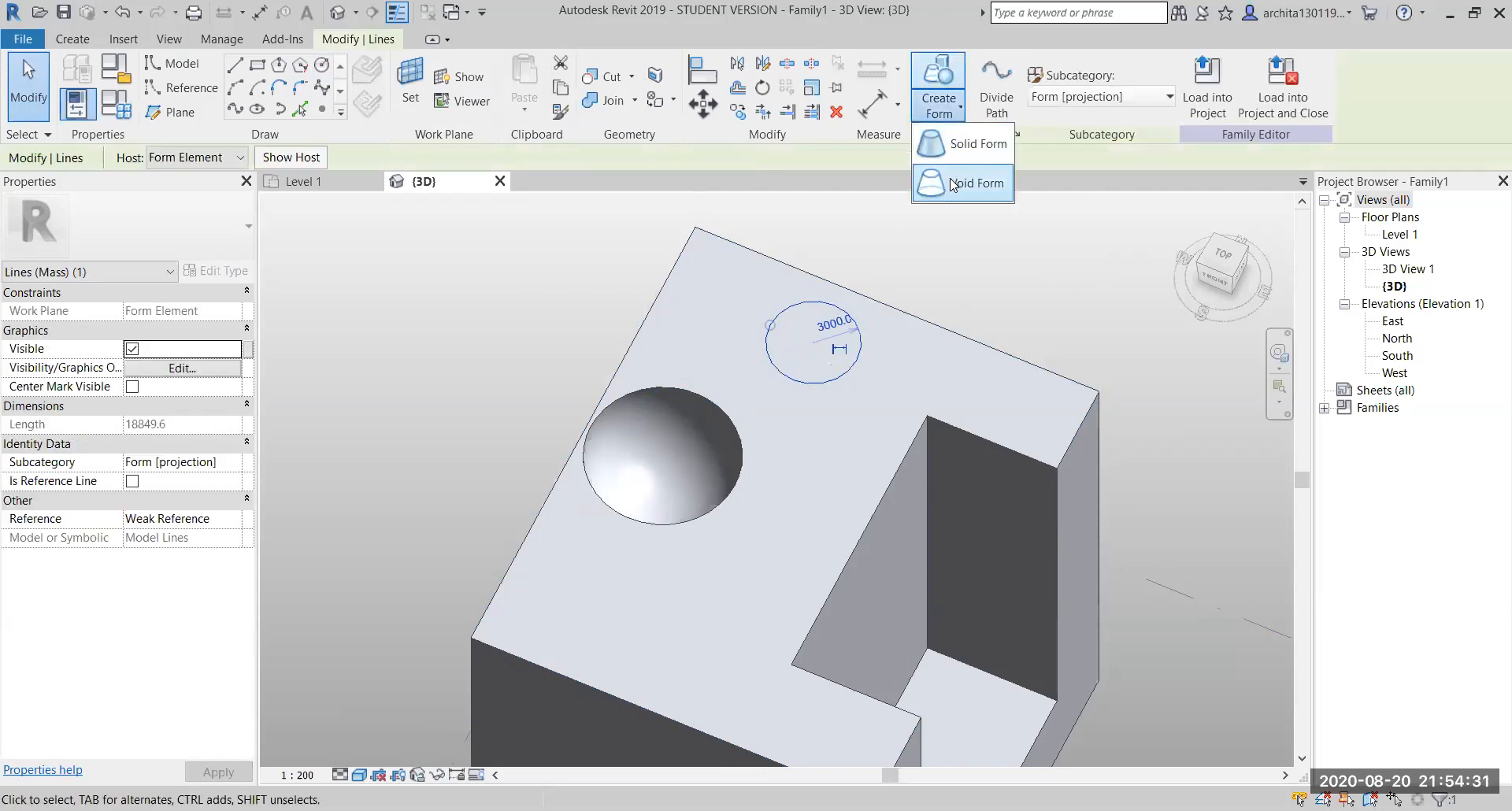
{"action": "left_click", "coordinate": [976, 183]}
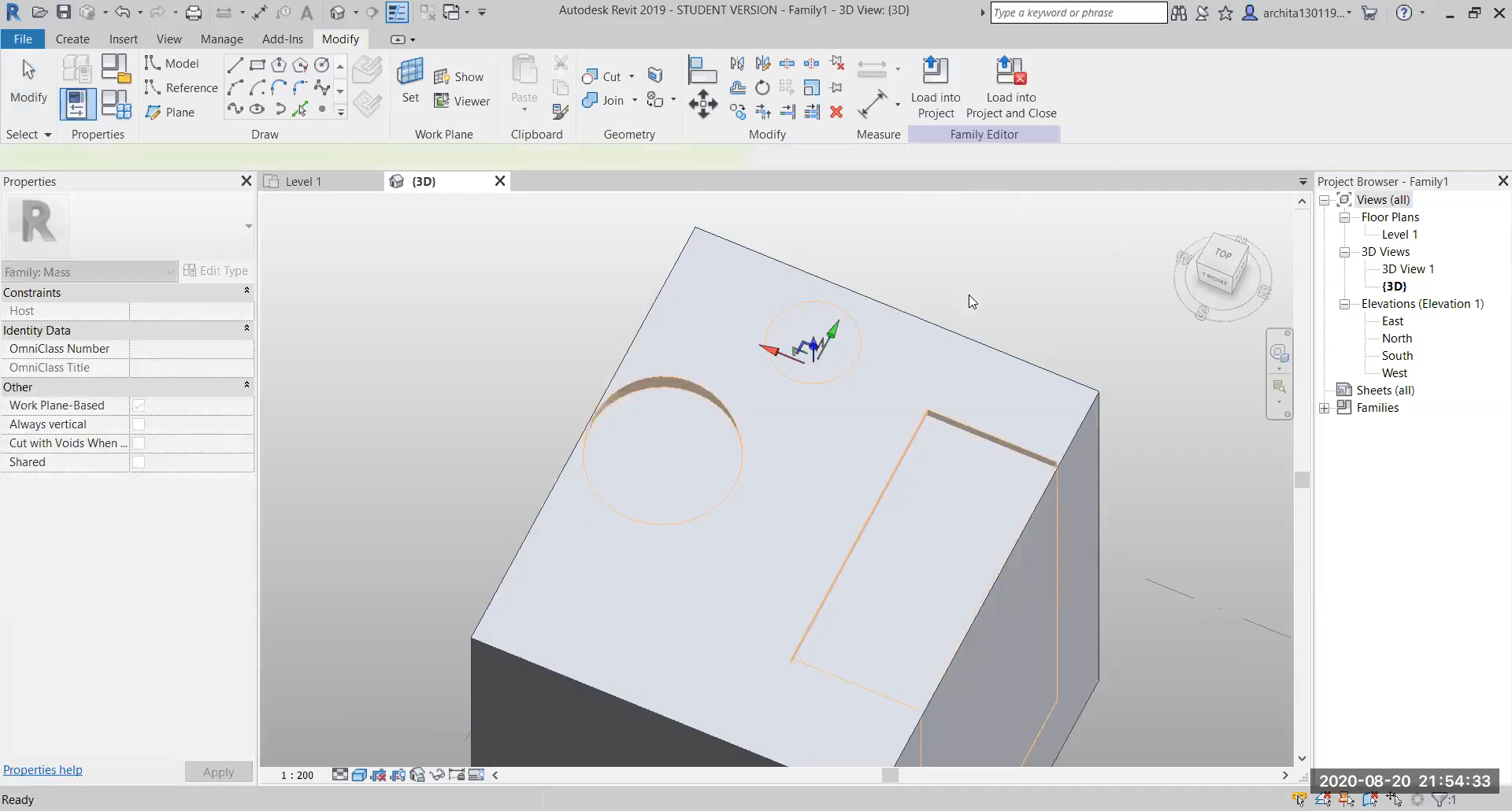
{"action": "left_click", "coordinate": [951, 259]}
{"action": "middle_click_drag", "start_coordinate": [808, 395], "coordinate": [970, 350], "text": "shift"}
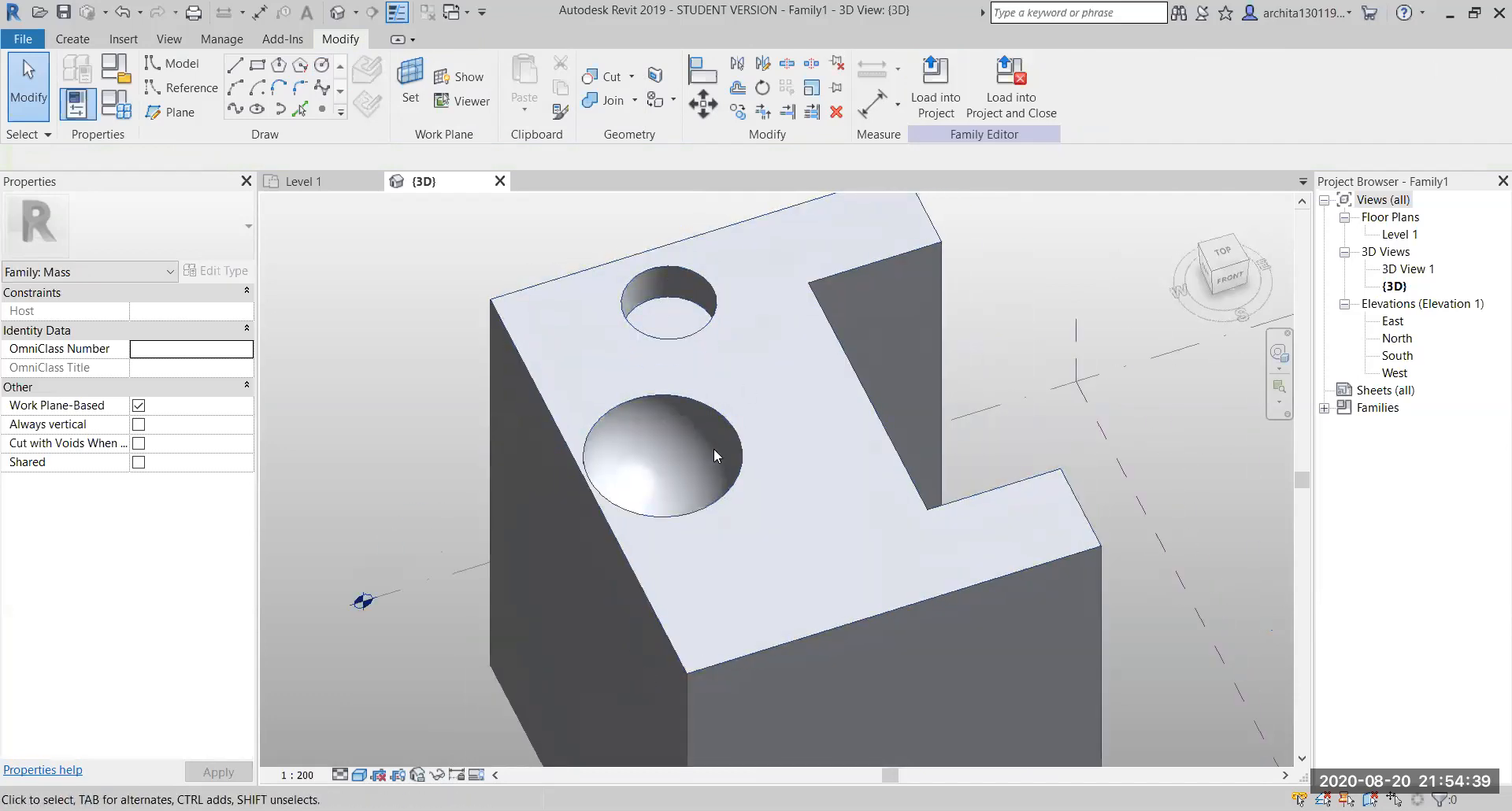
{"action": "scroll", "coordinate": [705, 469], "scroll_direction": "down", "scroll_amount": 2}
{"action": "middle_click_drag", "start_coordinate": [779, 501], "coordinate": [719, 485], "text": "shift"}
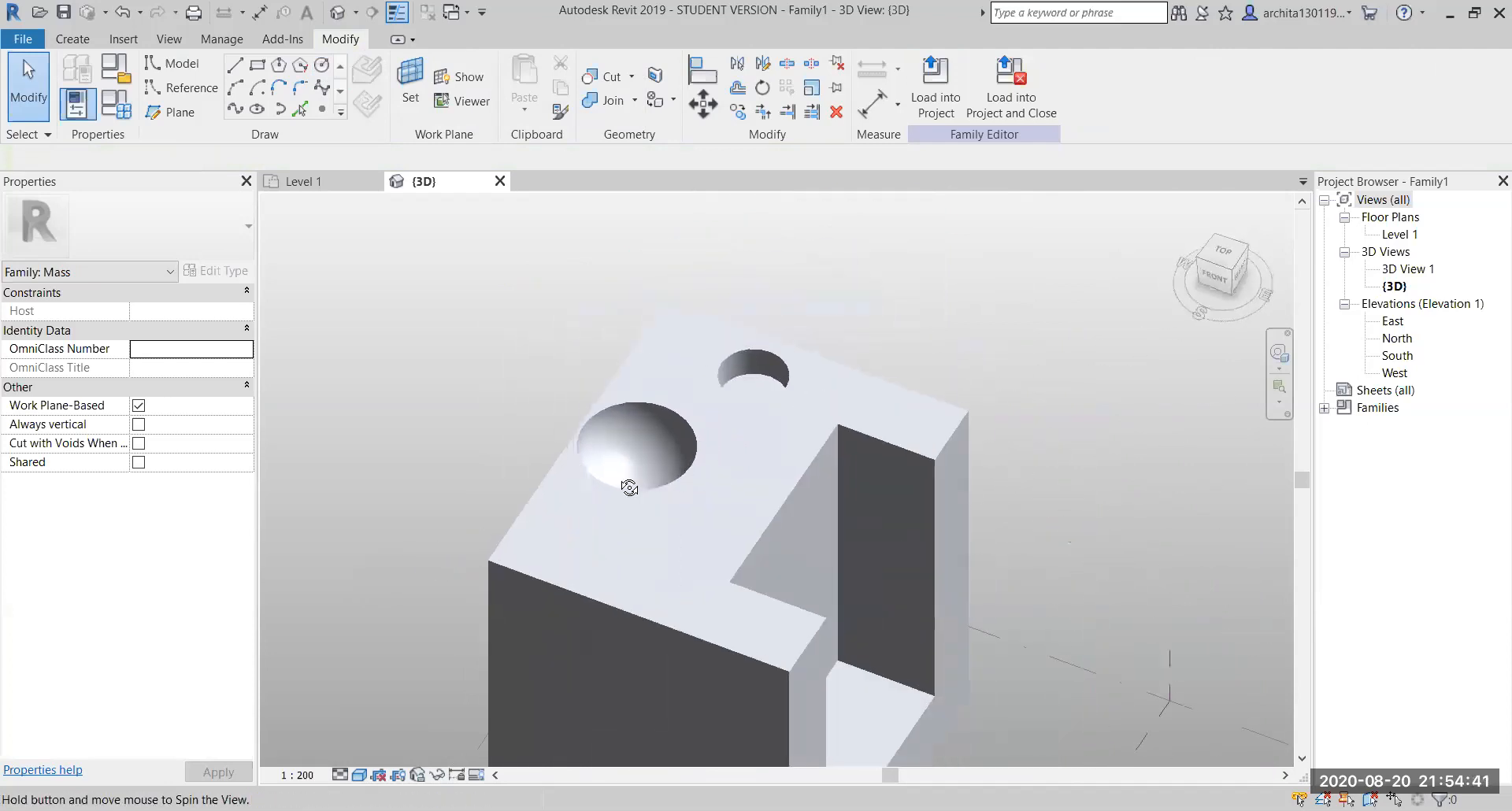
Draw a second circle of radius 3000 on the block's top face, between the large spherical hollow and the front edge
{"action": "left_click", "coordinate": [322, 64]}
{"action": "left_click", "coordinate": [645, 555]}
{"action": "left_click", "coordinate": [687, 529]}
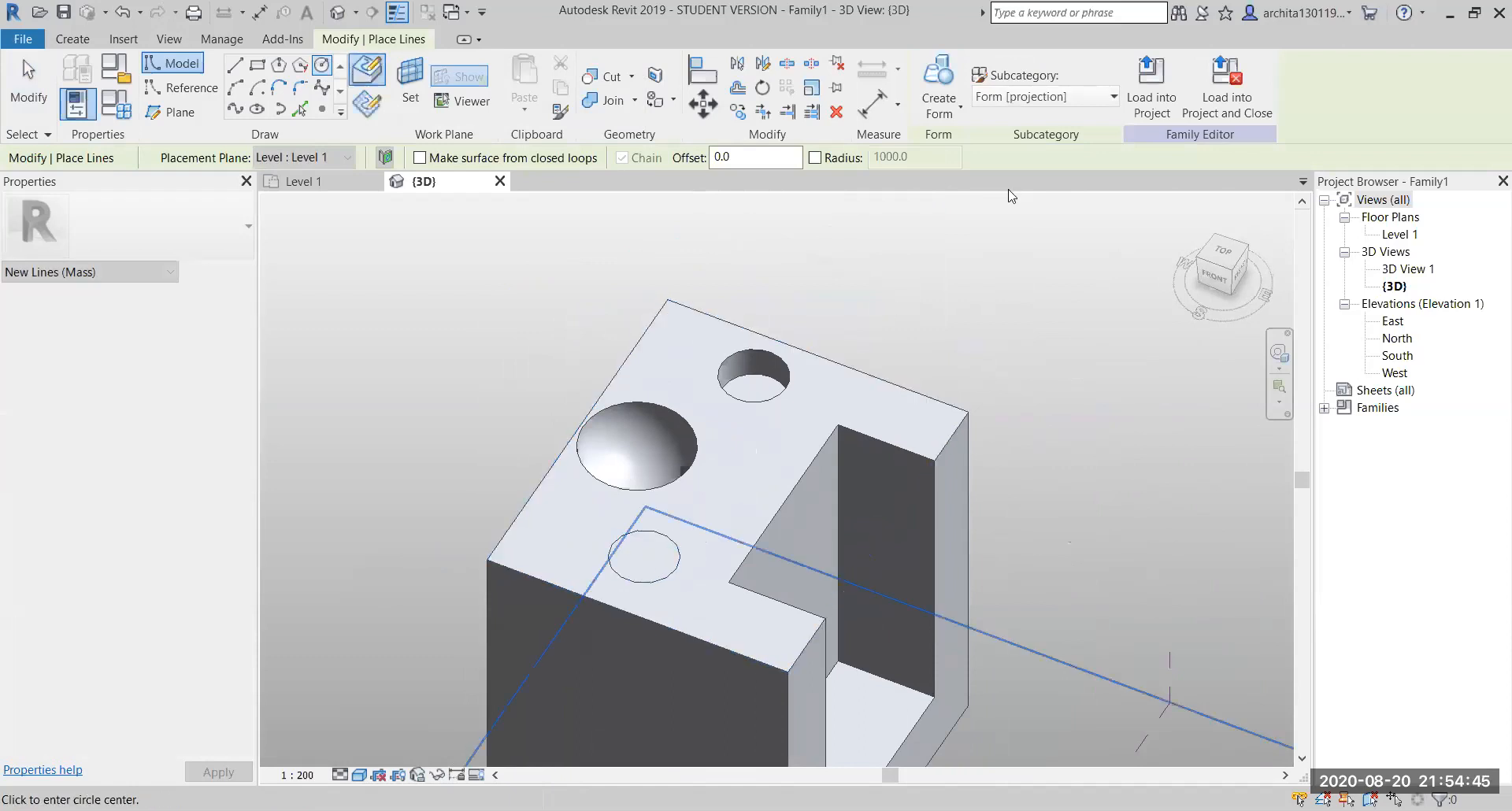
{"action": "key", "text": "Escape"}
{"action": "key", "text": "Escape"}
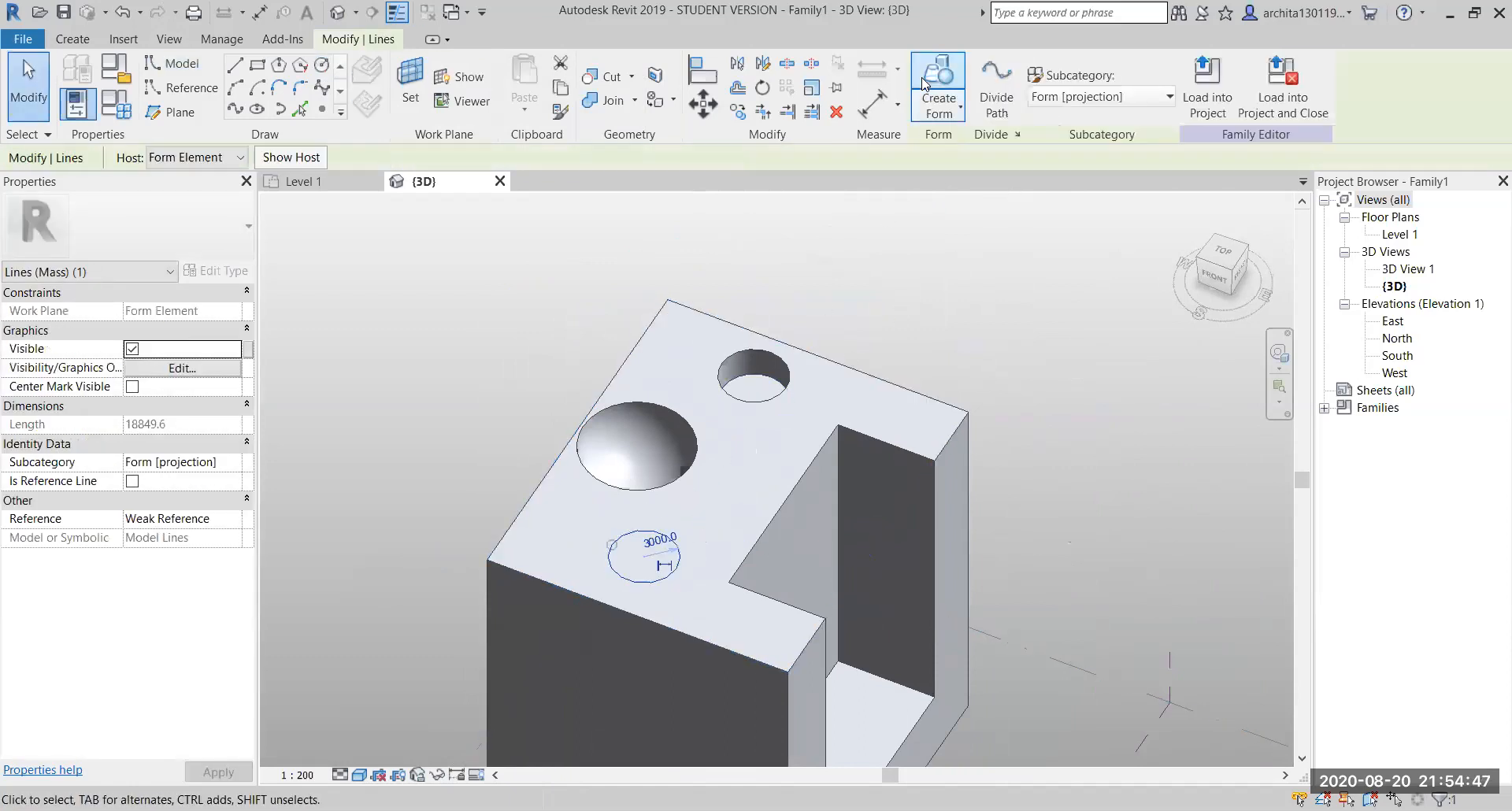
Create a void form from the circle near the front edge, choosing the sphere option
{"action": "left_click", "coordinate": [926, 113]}
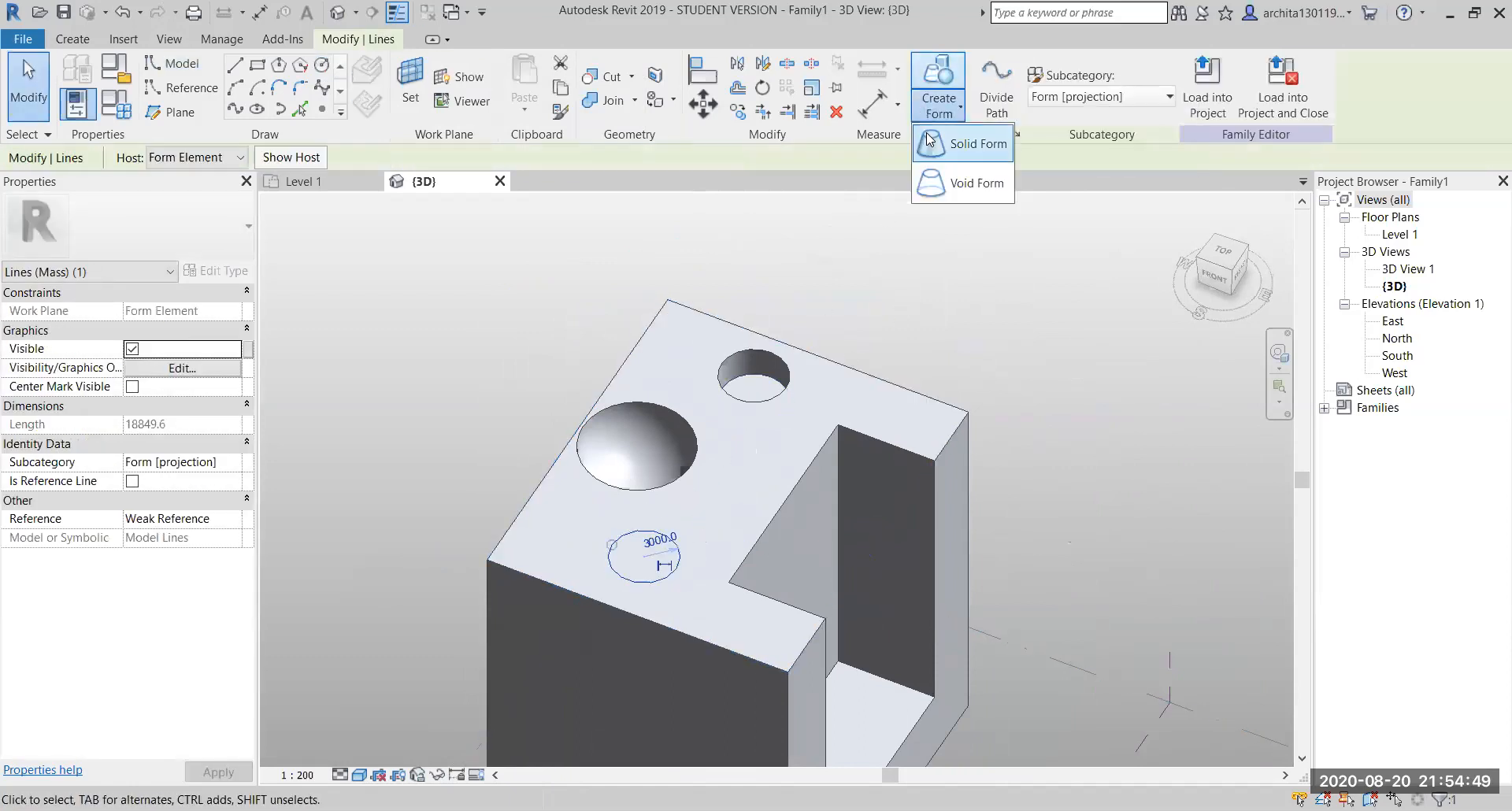
{"action": "left_click", "coordinate": [956, 187]}
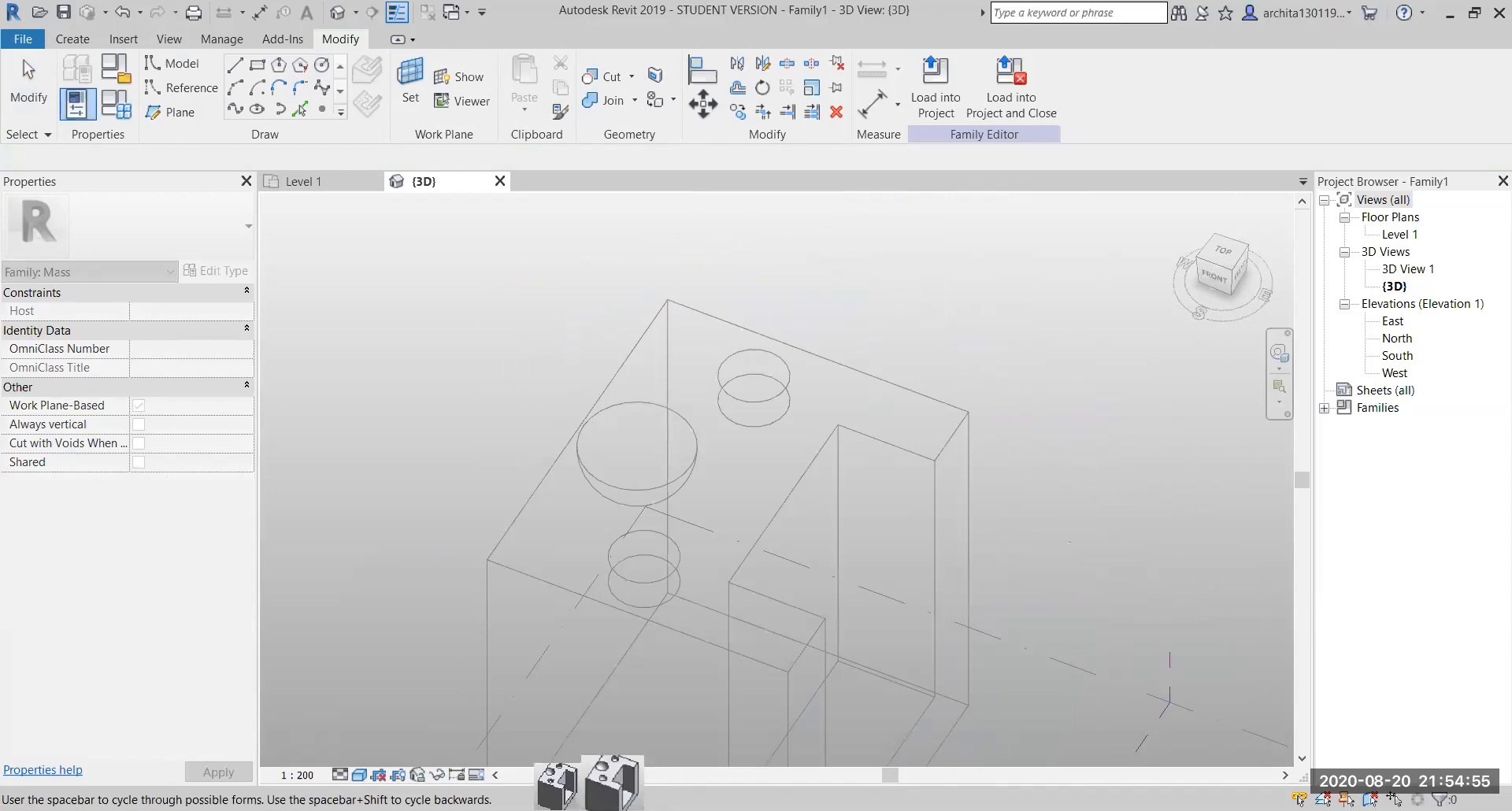
{"action": "left_click", "coordinate": [612, 782]}
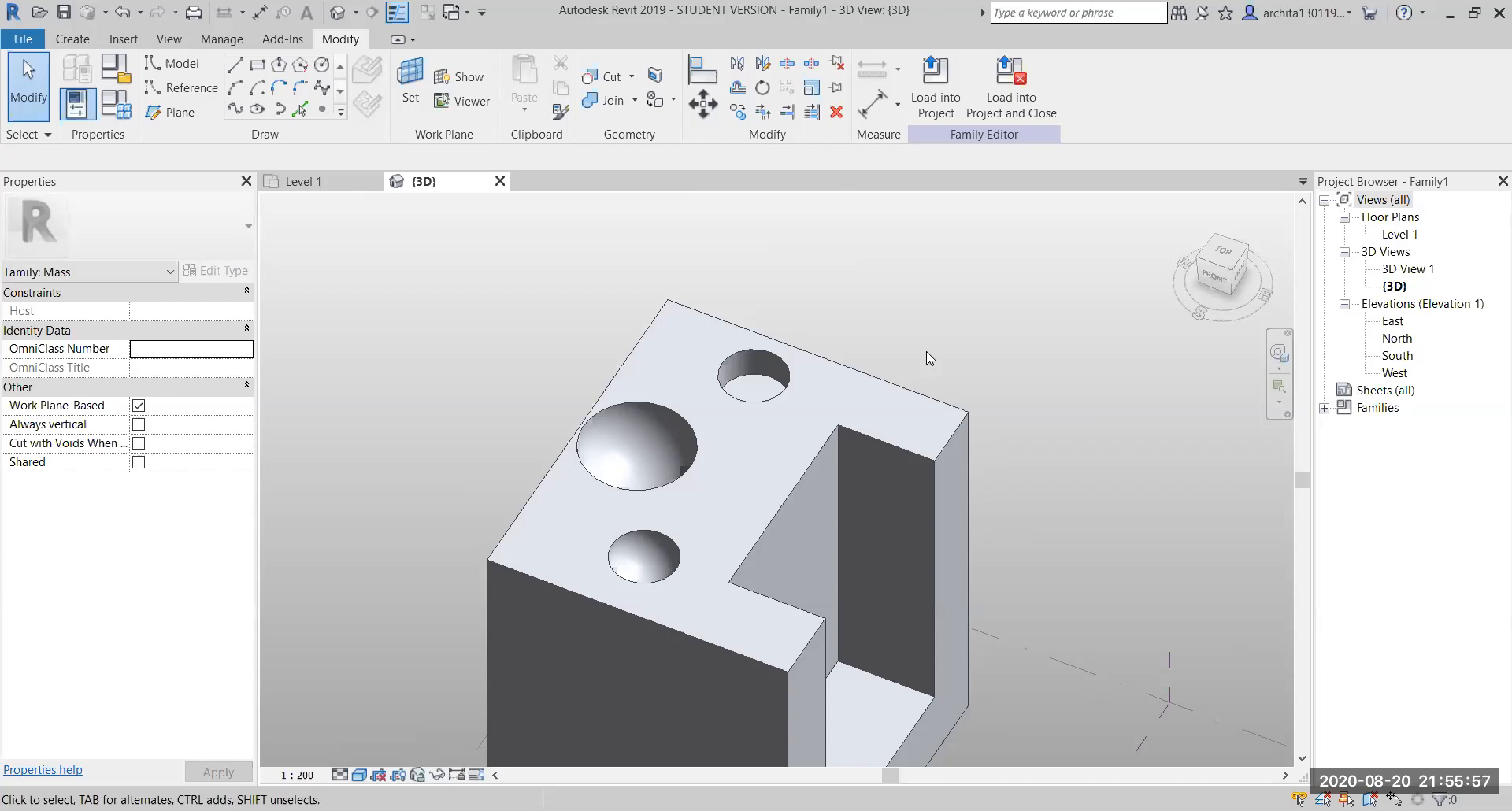
Select the solid block together with all its voids and delete them
{"action": "middle_click_drag", "start_coordinate": [926, 351], "coordinate": [794, 319], "text": "shift"}
{"action": "left_click_drag", "start_coordinate": [742, 517], "coordinate": [961, 720]}
{"action": "middle_click_drag", "start_coordinate": [921, 658], "coordinate": [868, 644]}
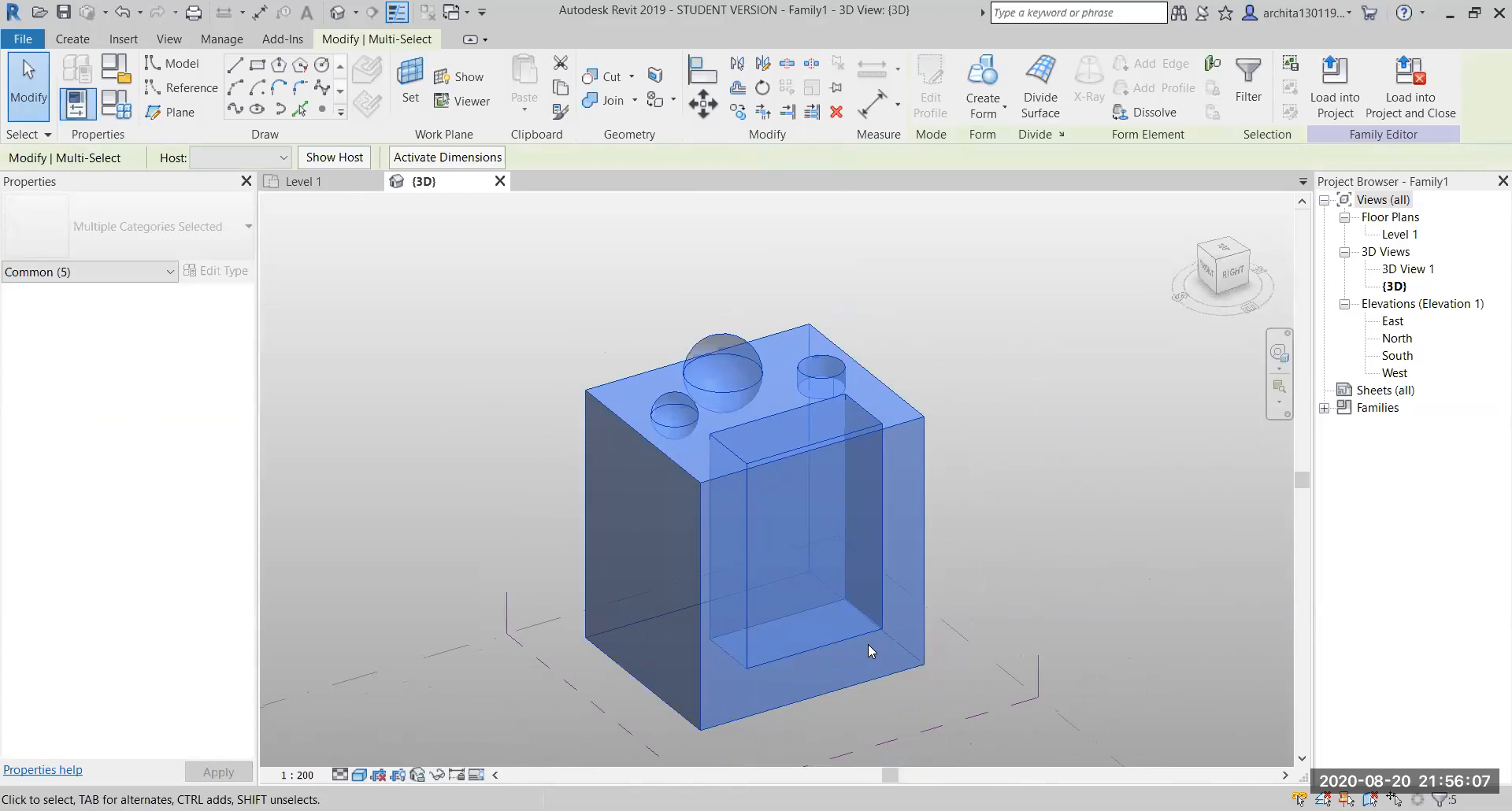
{"action": "key", "text": "Delete"}
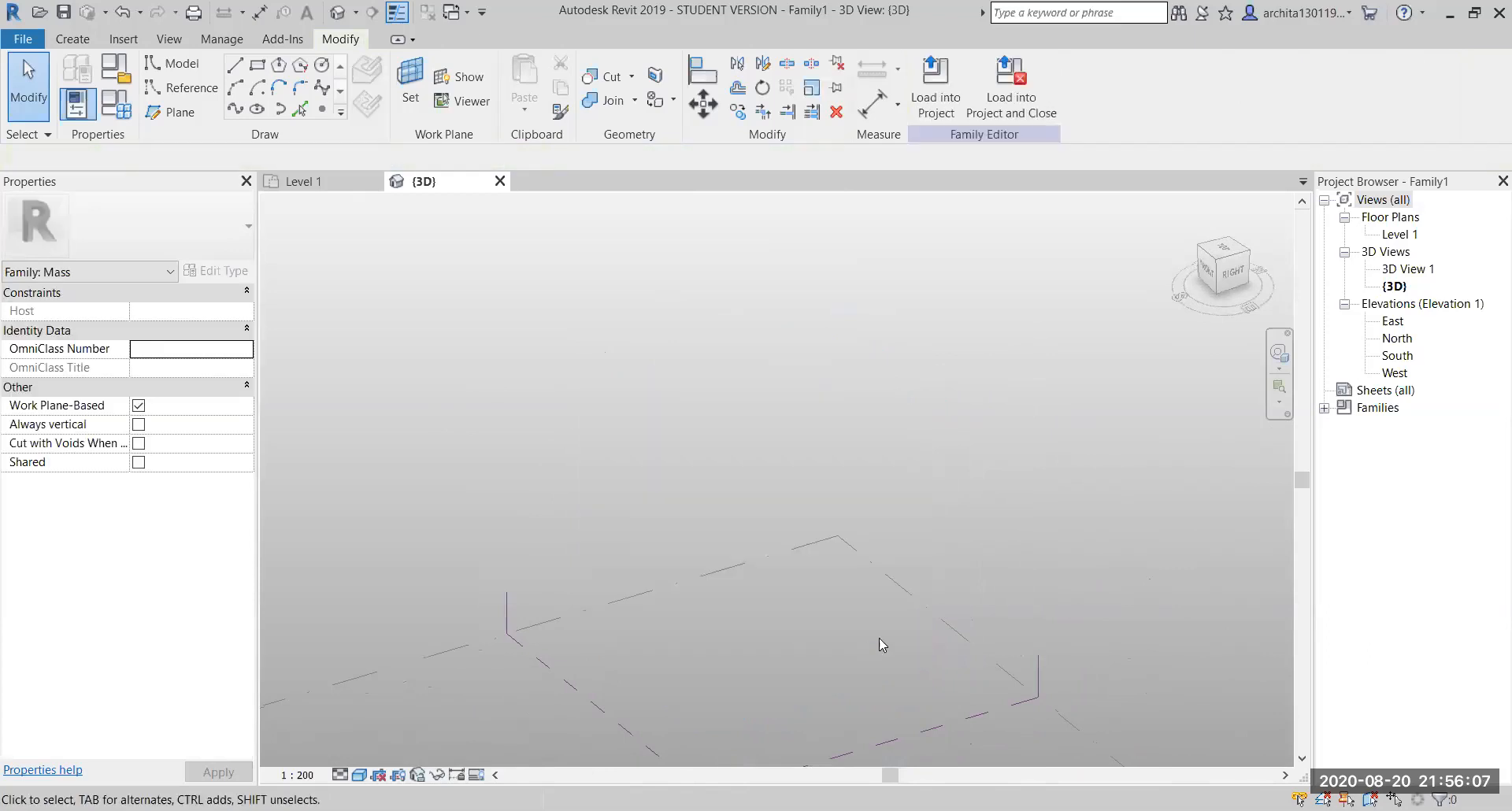
In the Level 1 floor plan, draw two vertical reference planes right of the centre plane, spaced 20000 apart
{"action": "double_click", "coordinate": [1401, 232]}
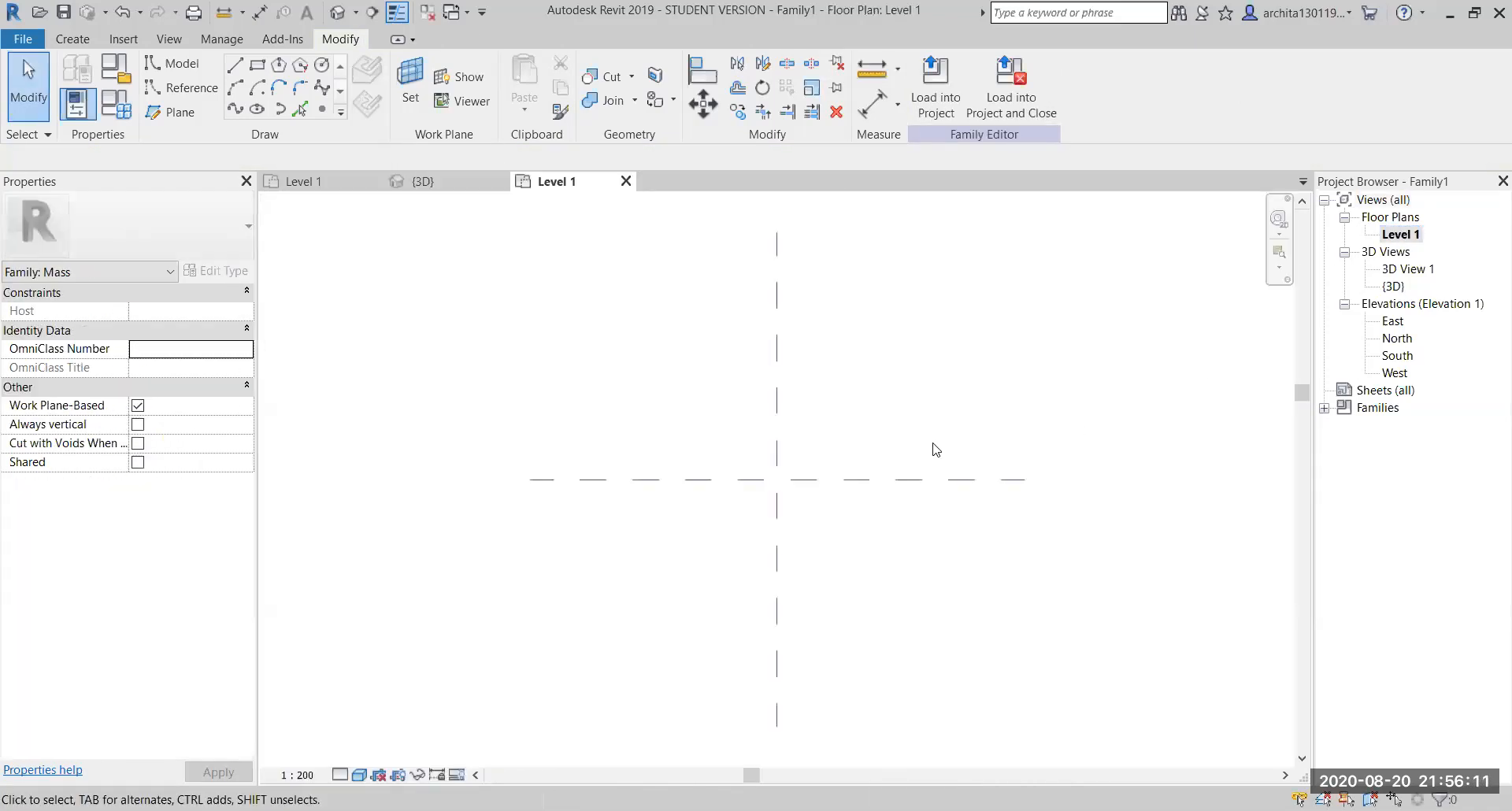
{"action": "middle_click_drag", "start_coordinate": [898, 428], "coordinate": [793, 456]}
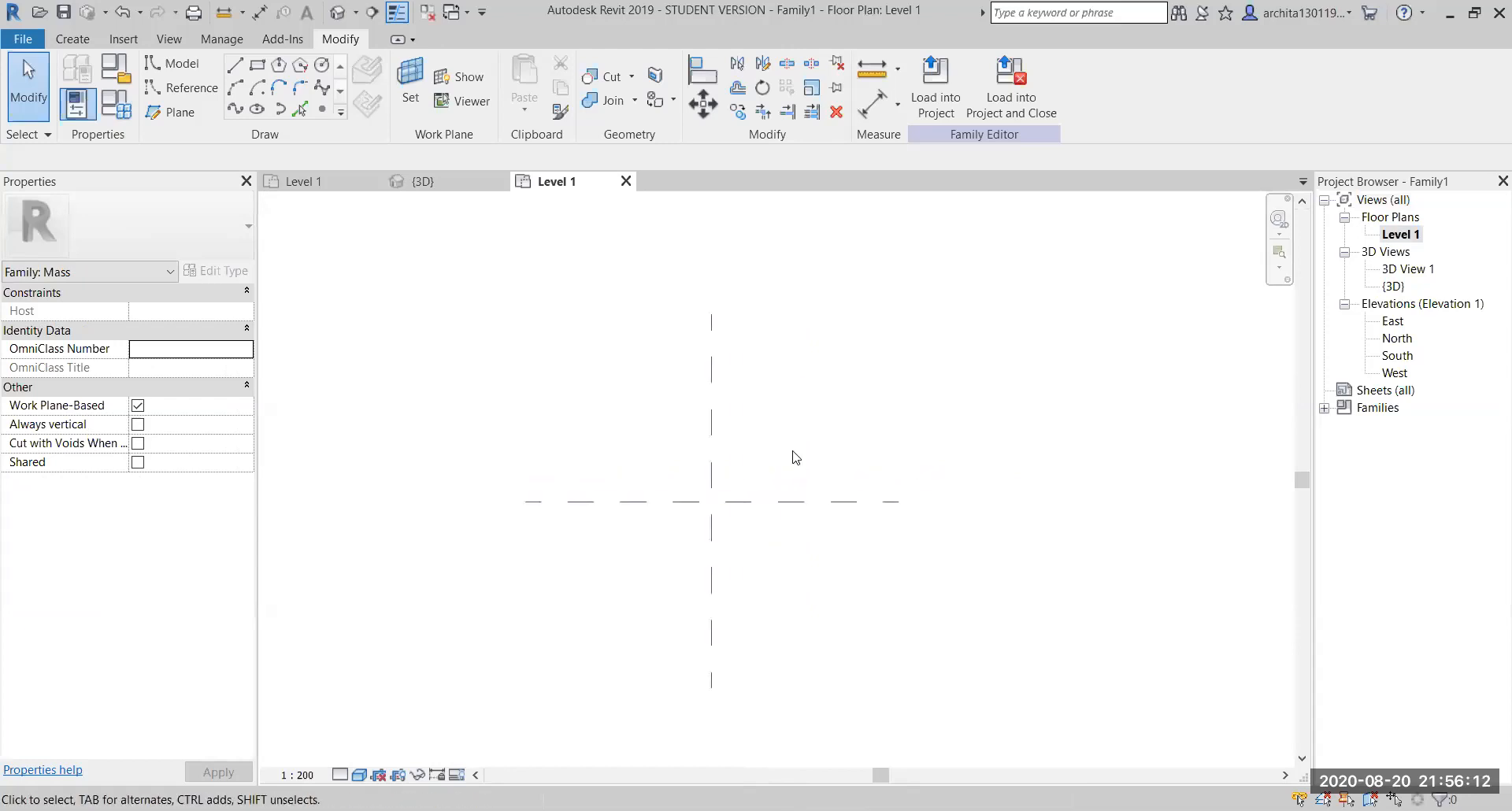
{"action": "left_click", "coordinate": [167, 111]}
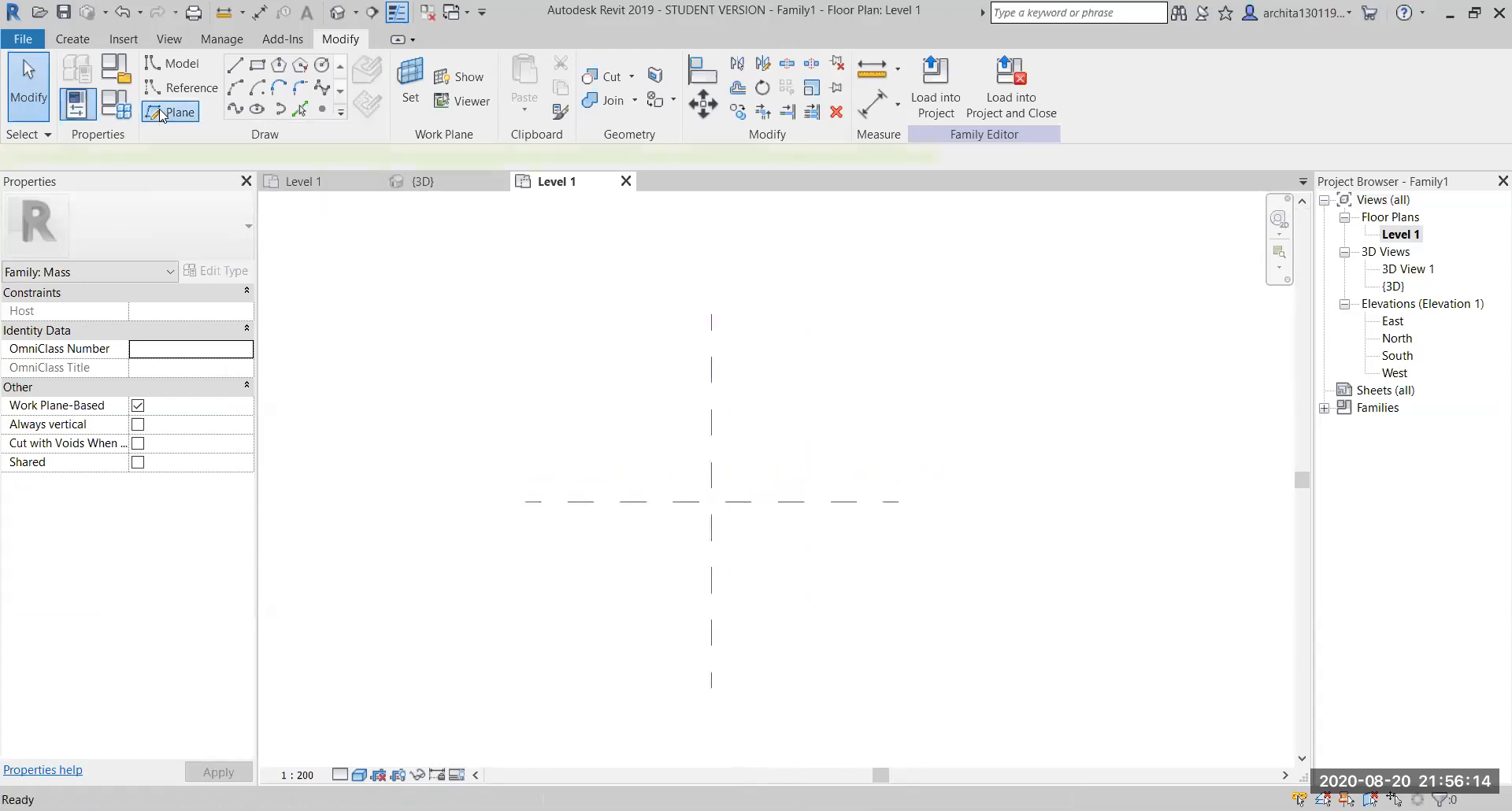
{"action": "left_click", "coordinate": [788, 315]}
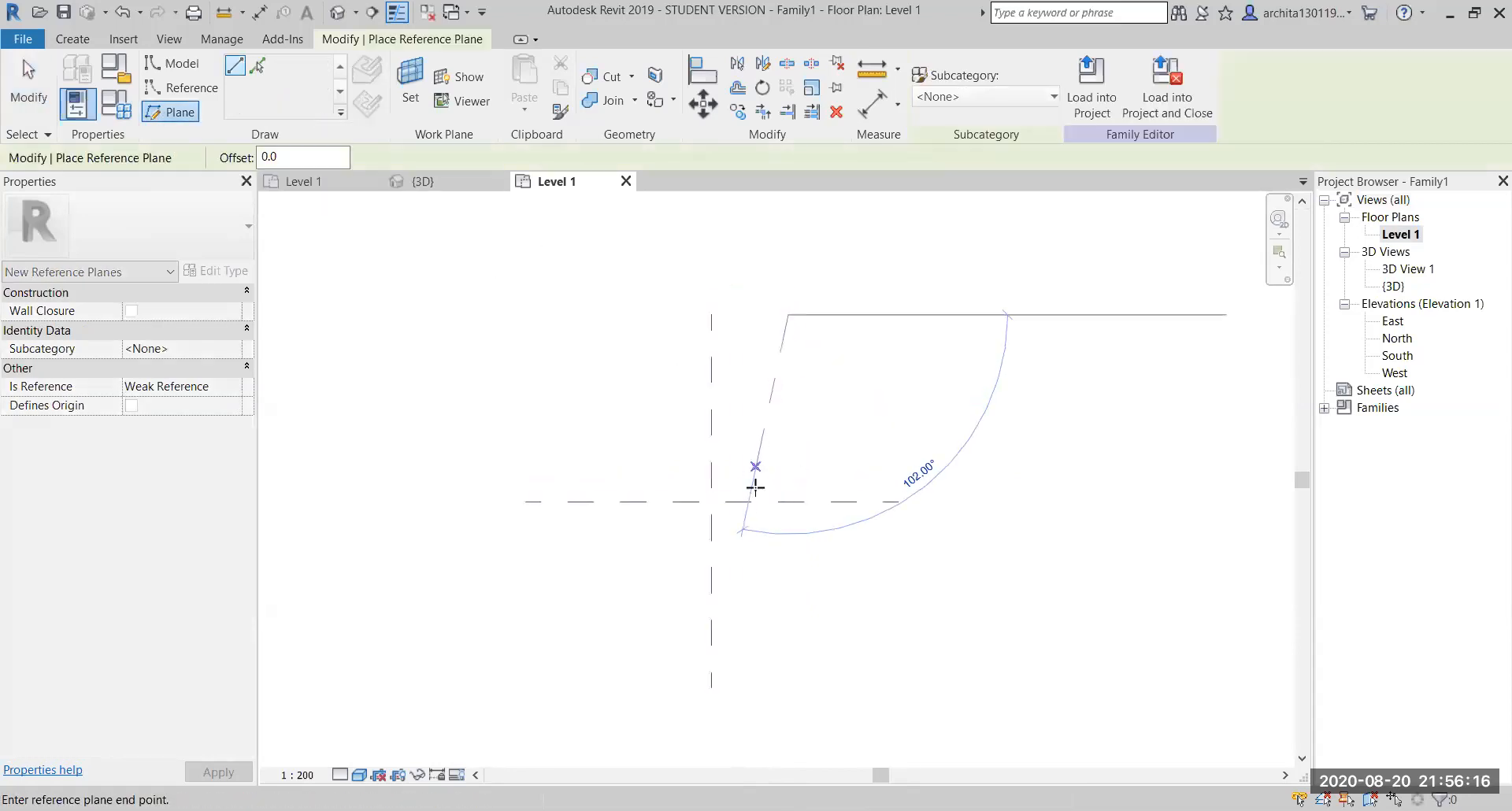
{"action": "left_click", "coordinate": [789, 685]}
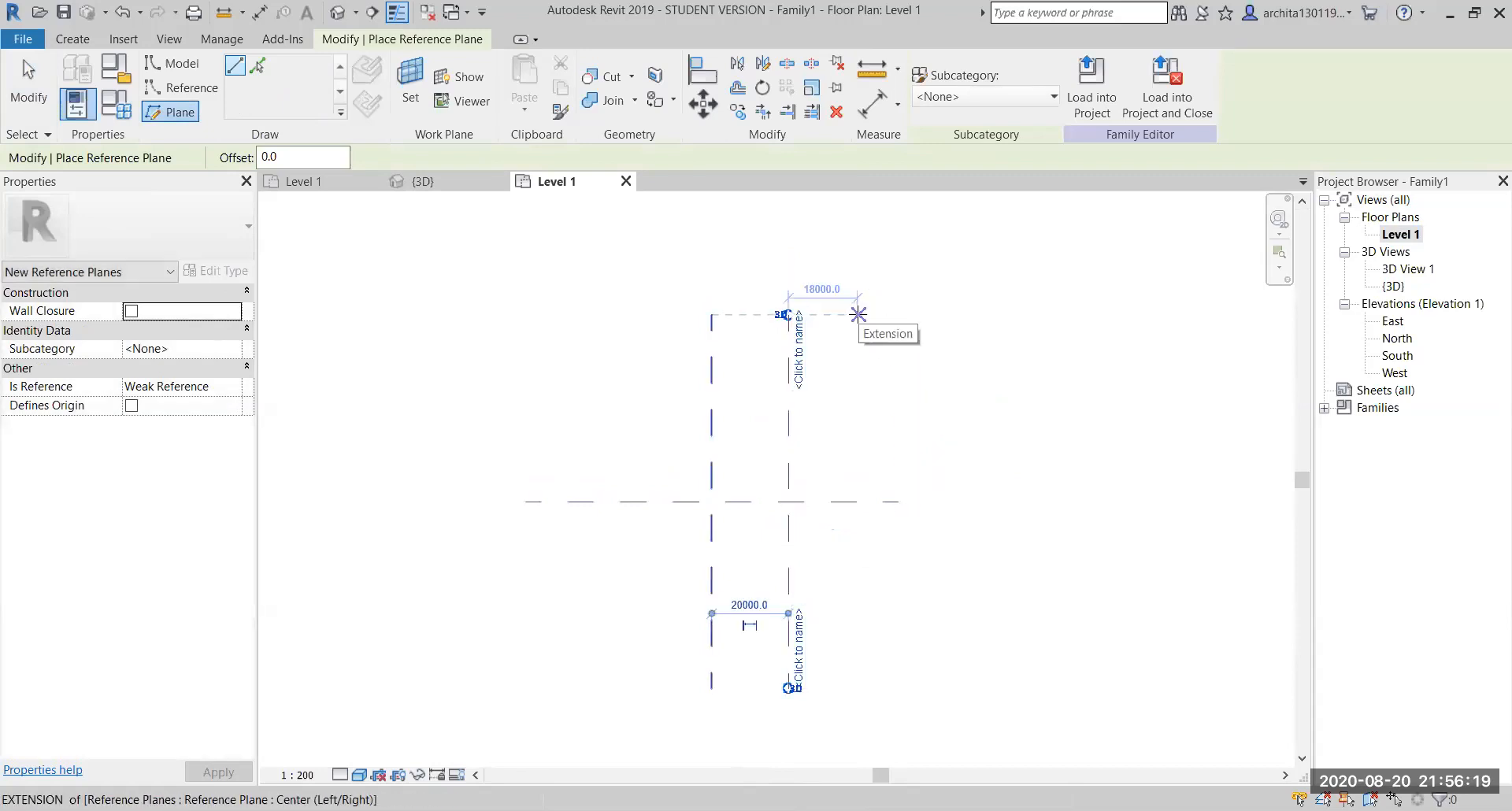
{"action": "left_click", "coordinate": [863, 315]}
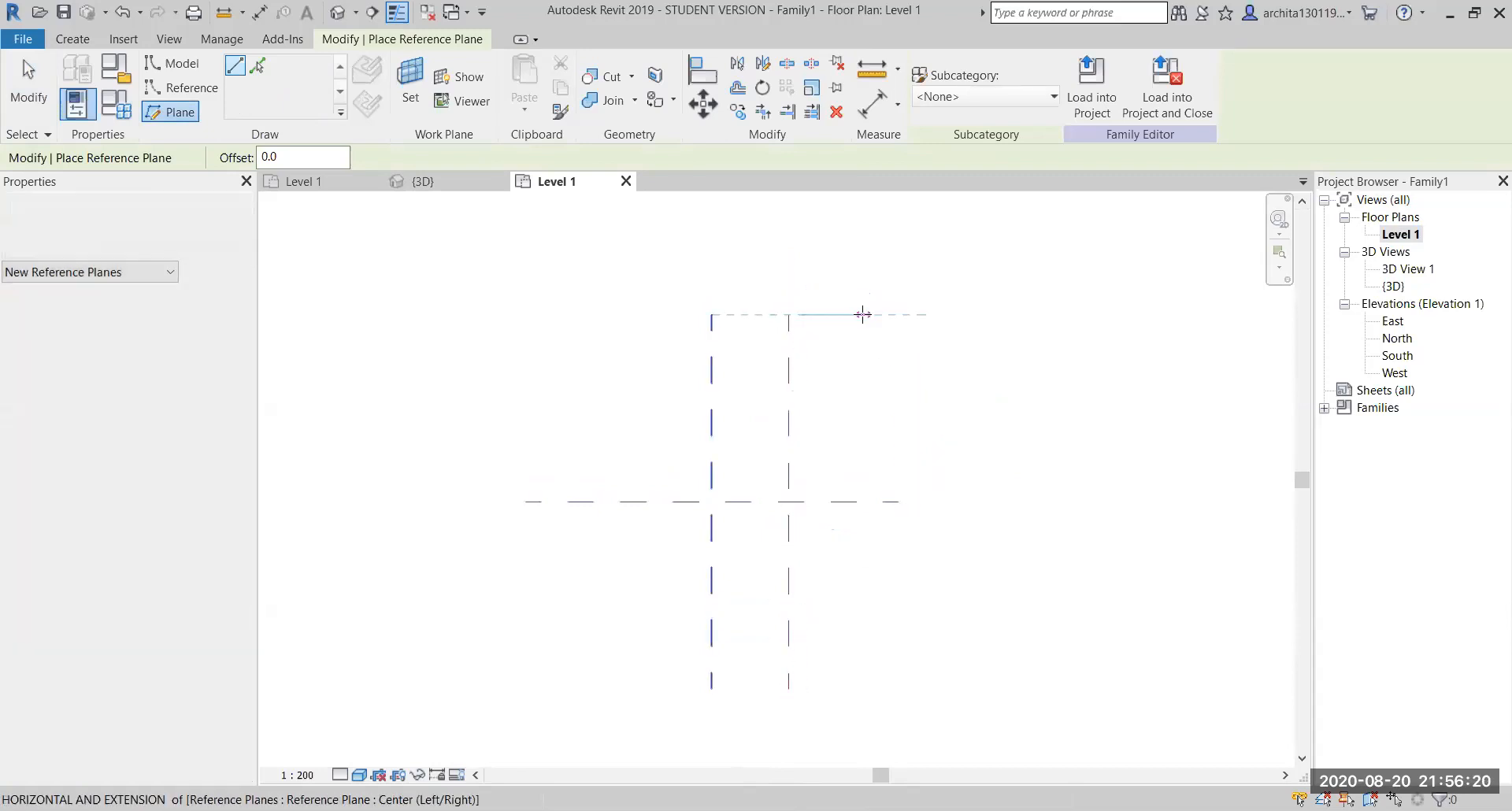
{"action": "left_click", "coordinate": [865, 686]}
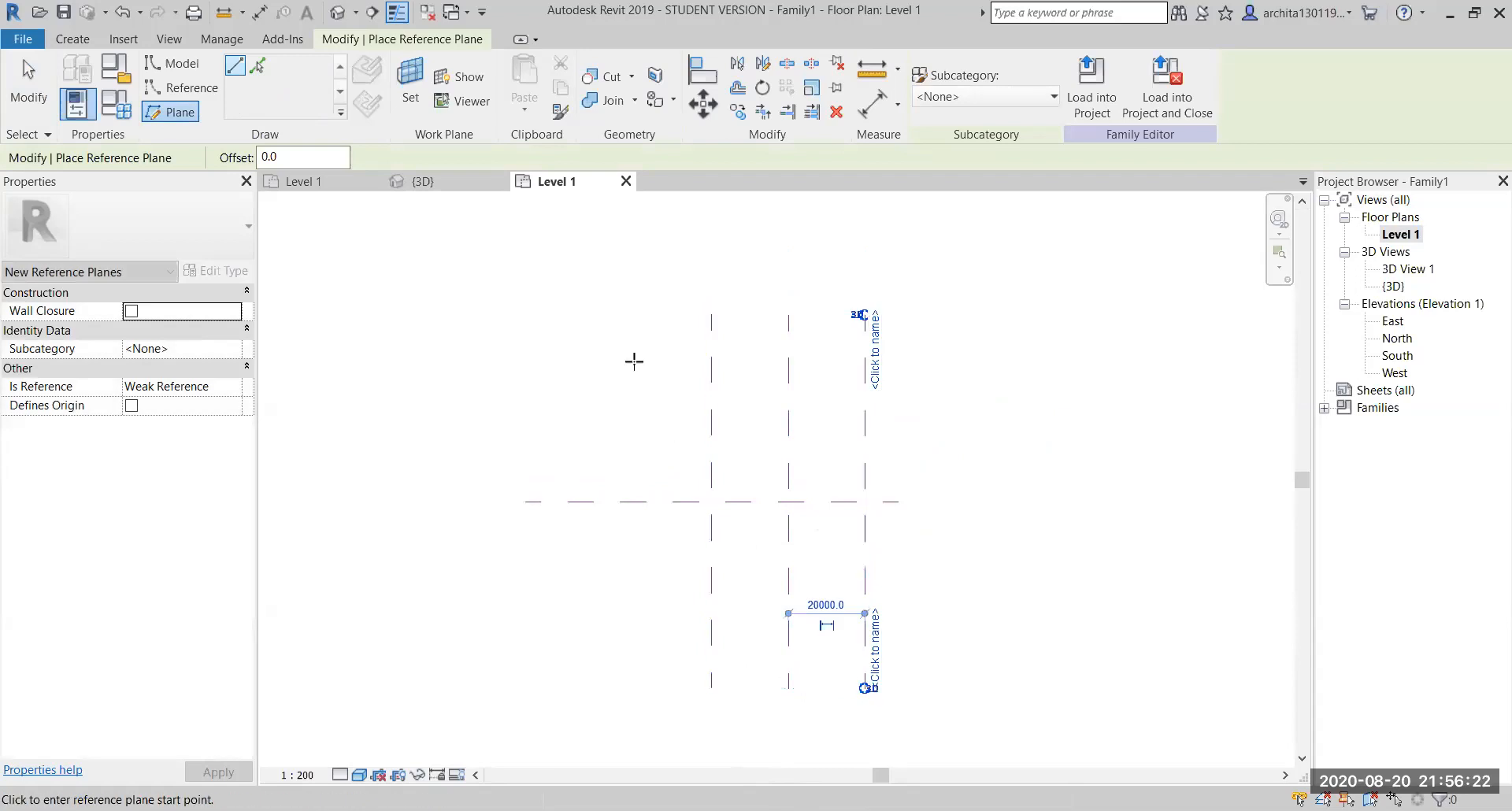
Draw two vertical reference planes left of the centre plane, spaced about 20000 apart and matching its length
{"action": "left_click", "coordinate": [641, 313]}
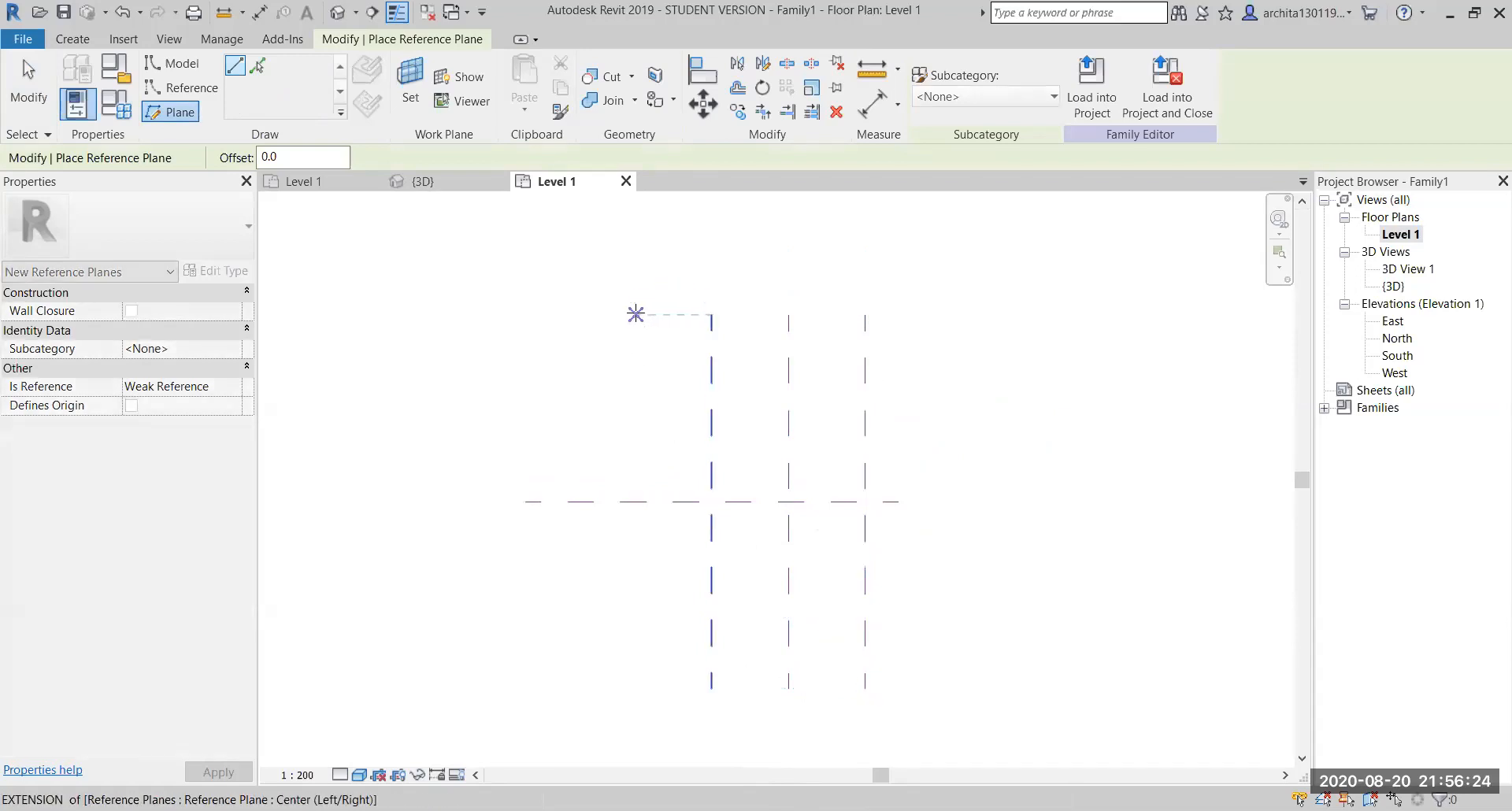
{"action": "left_click", "coordinate": [633, 687]}
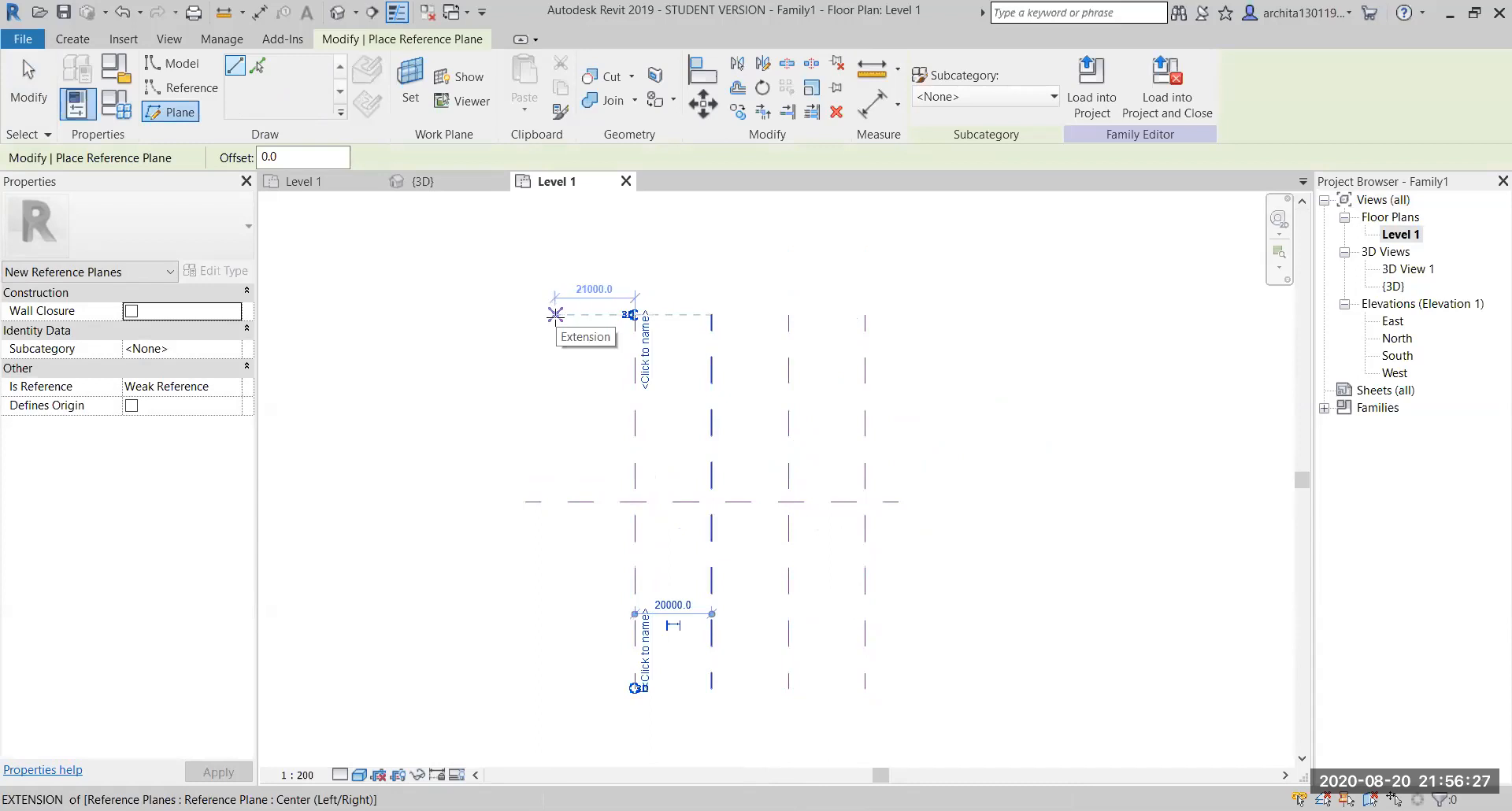
{"action": "left_click", "coordinate": [555, 314]}
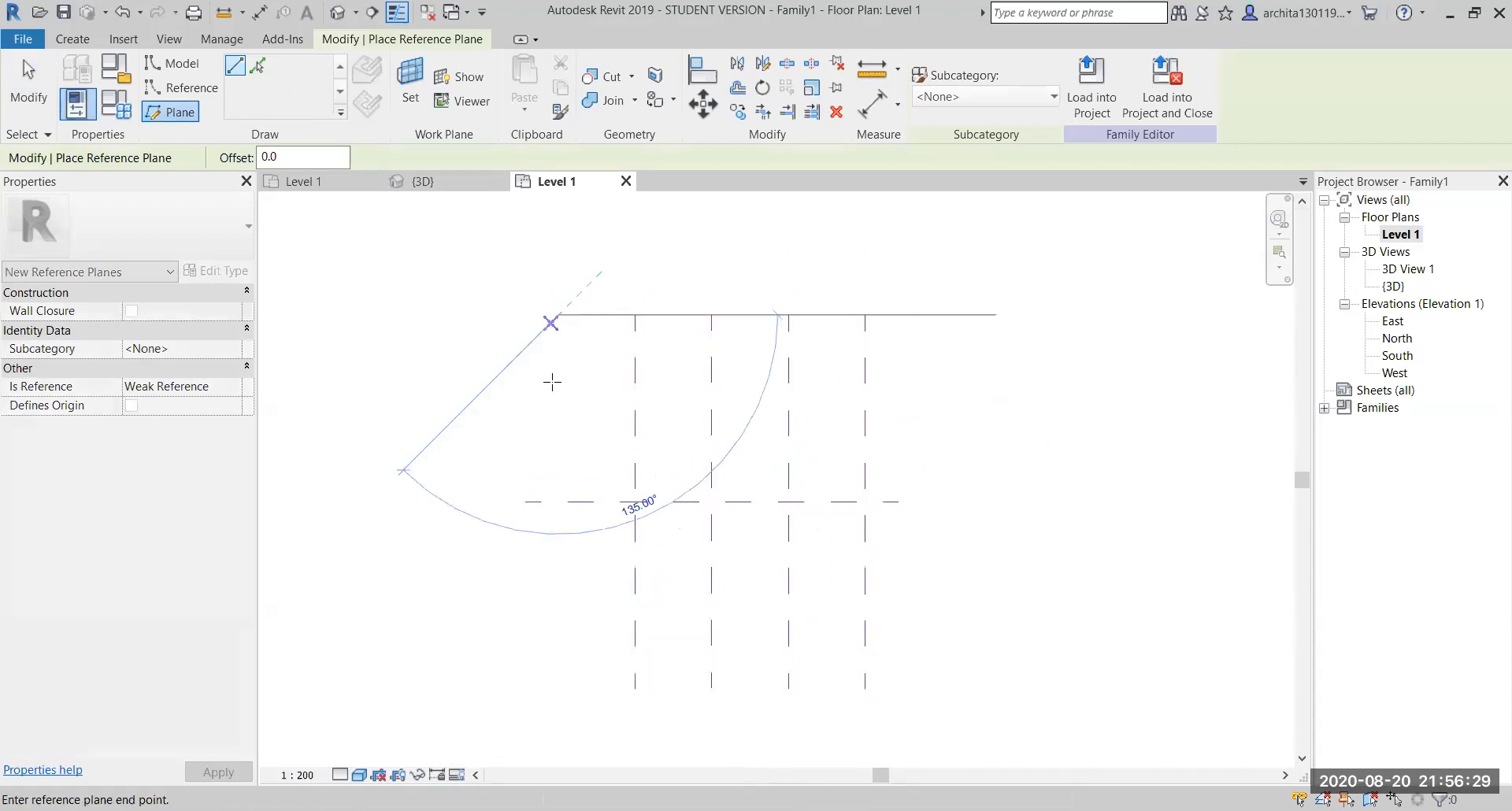
{"action": "left_click", "coordinate": [559, 687]}
{"action": "key", "text": "Escape"}
{"action": "key", "text": "Escape"}
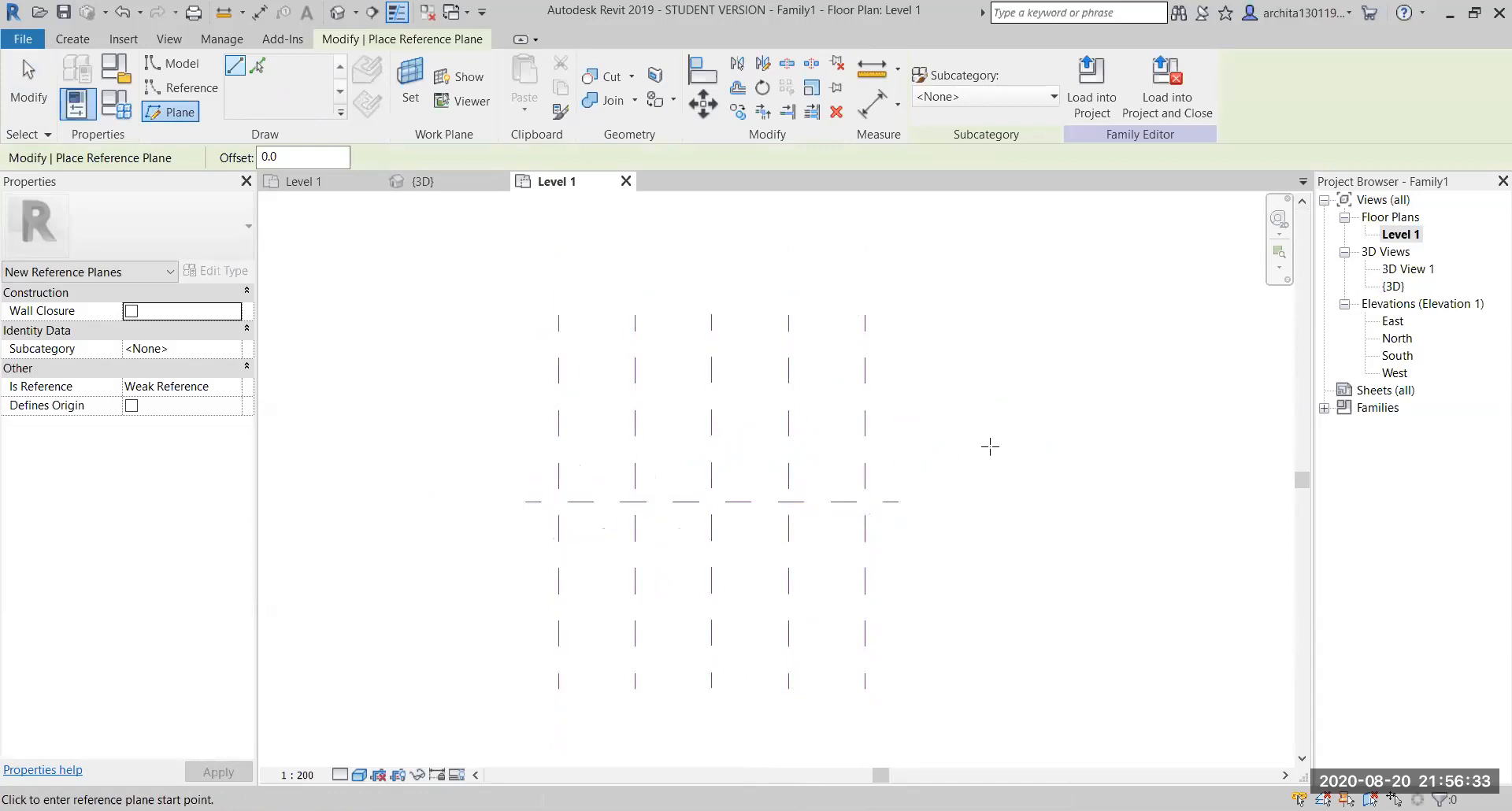
{"action": "middle_click_drag", "start_coordinate": [927, 482], "coordinate": [864, 465]}
{"action": "scroll", "coordinate": [711, 413], "scroll_direction": "up", "scroll_amount": 1}
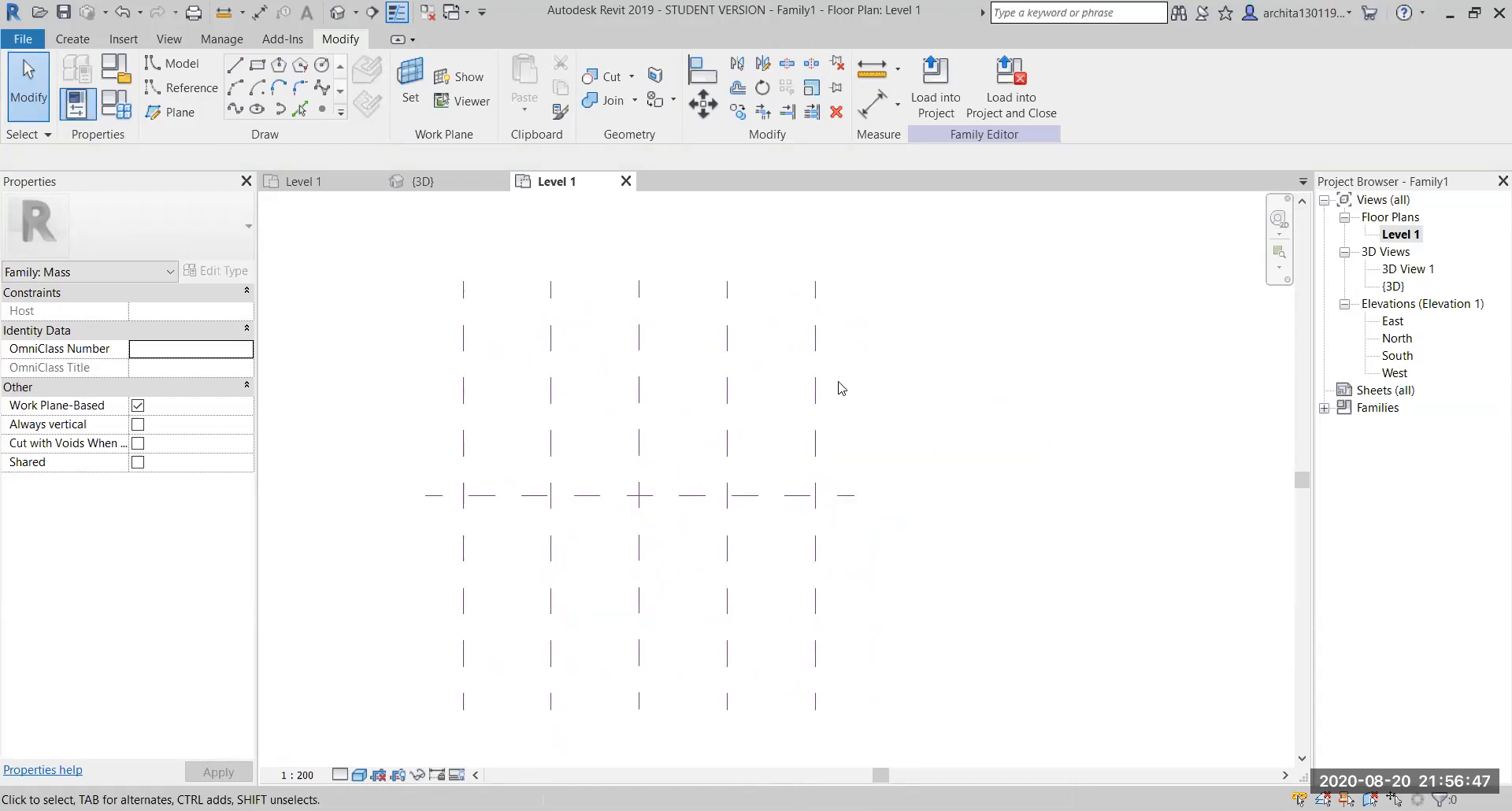
Name the outermost vertical reference plane right of the centre plane 1
{"action": "left_click", "coordinate": [815, 384]}
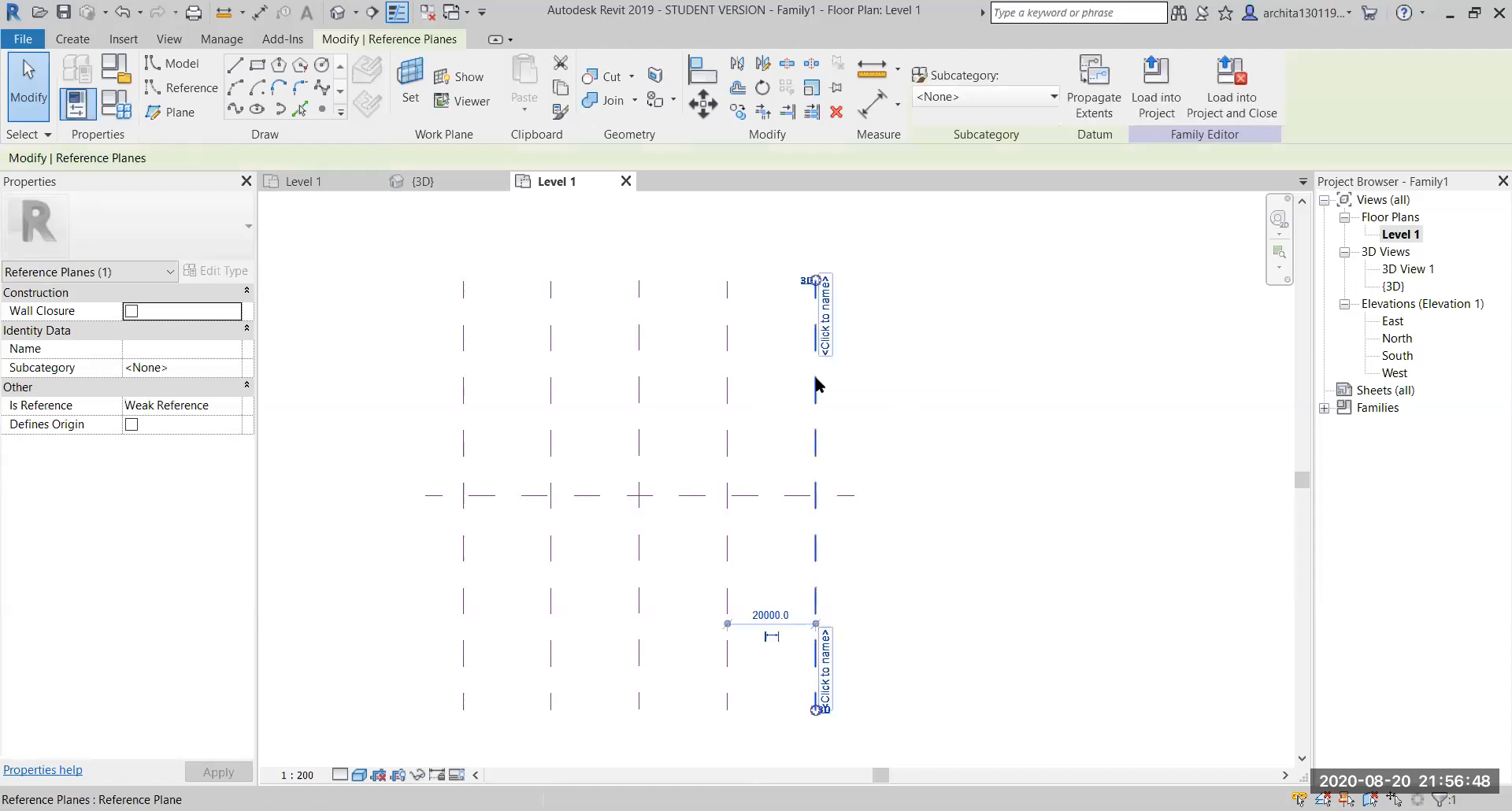
{"action": "left_click", "coordinate": [828, 312]}
{"action": "type", "text": "1"}
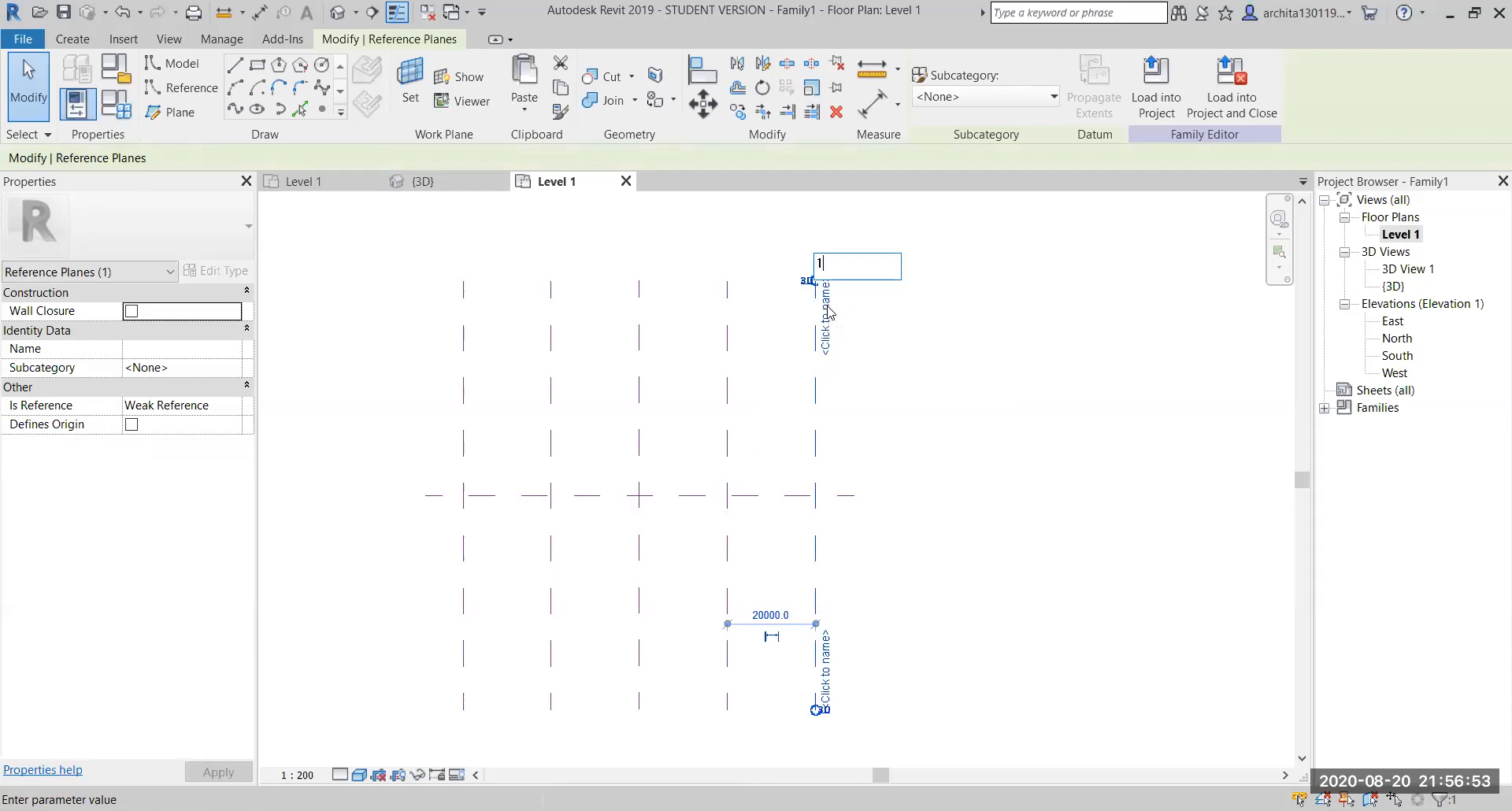
{"action": "key", "text": "Return"}
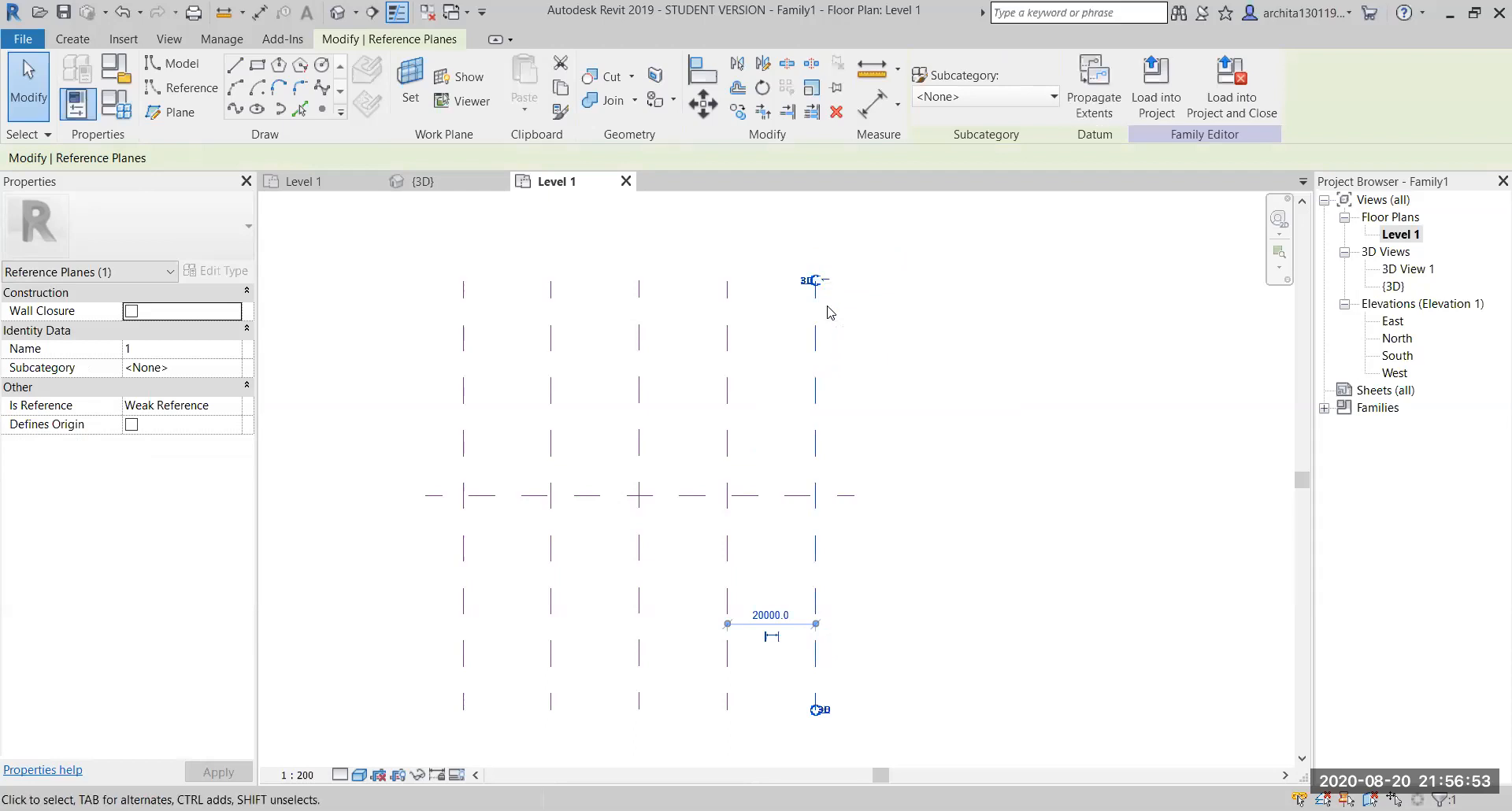
{"action": "left_click", "coordinate": [916, 366]}
{"action": "left_click", "coordinate": [816, 322]}
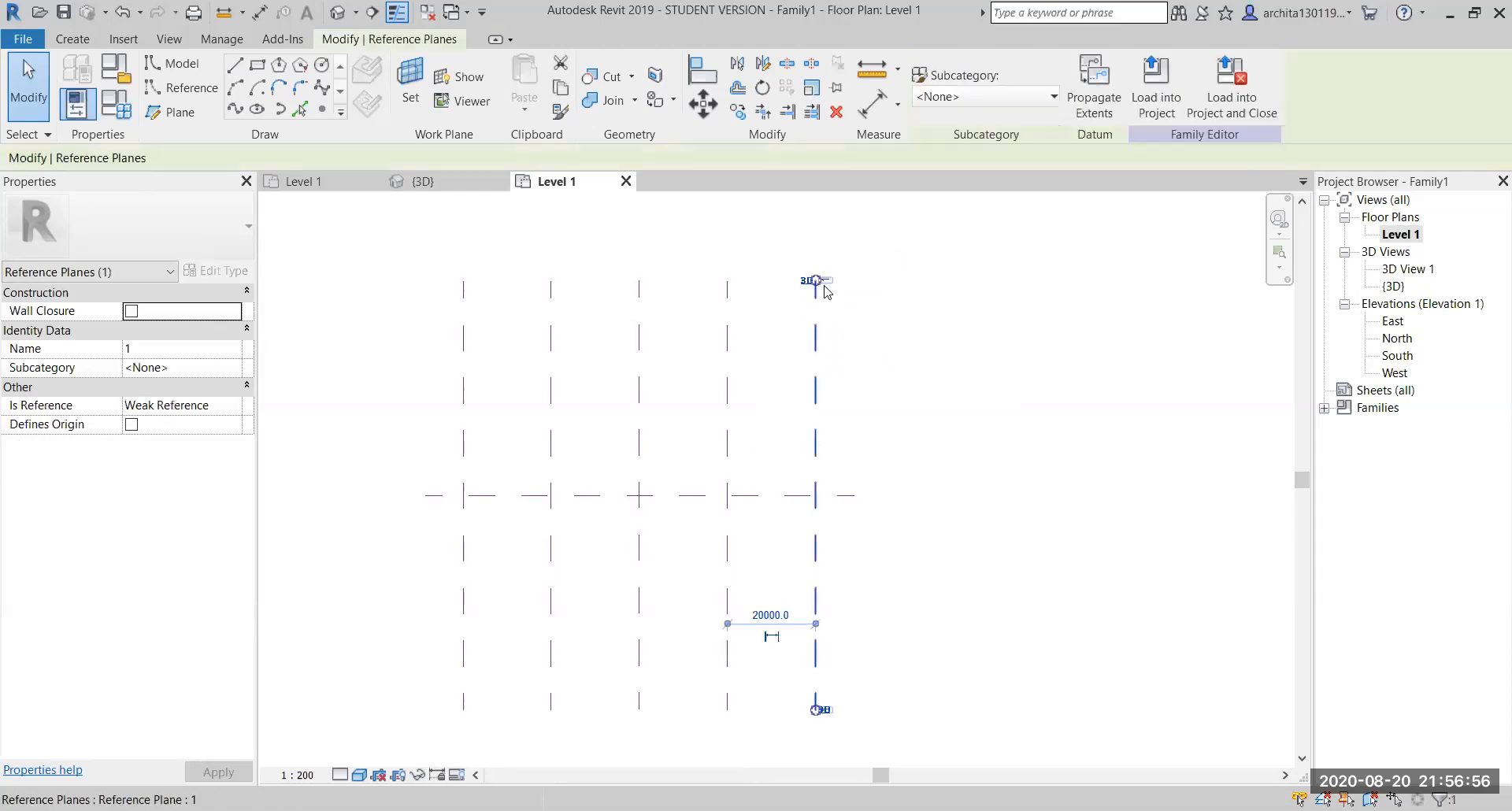
{"action": "left_click", "coordinate": [873, 360]}
Name the vertical reference plane immediately right of the centre plane 2, and check the centre plane's own name
{"action": "left_click", "coordinate": [726, 339]}
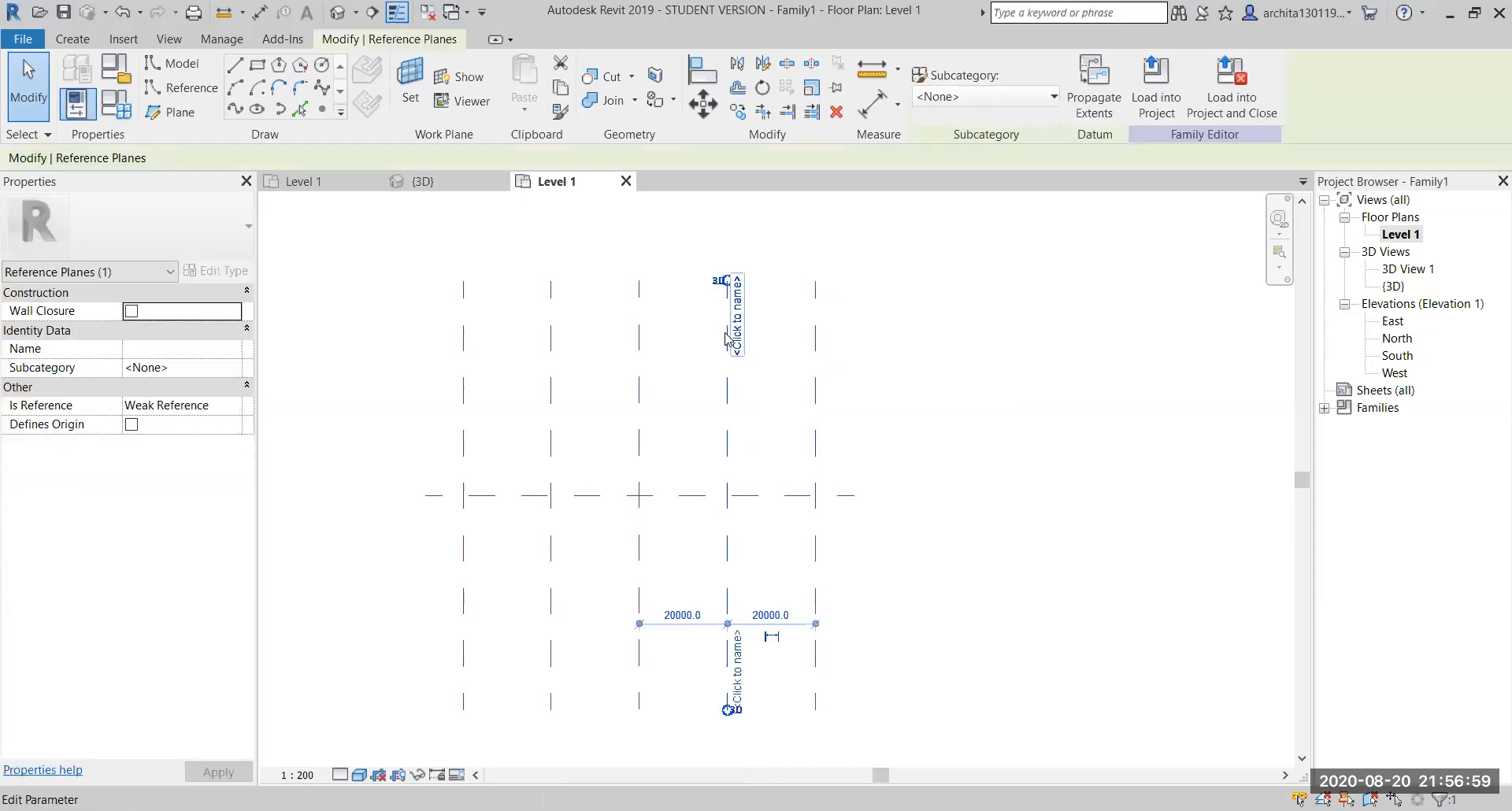
{"action": "left_click", "coordinate": [738, 321]}
{"action": "type", "text": "2"}
{"action": "key", "text": "Return"}
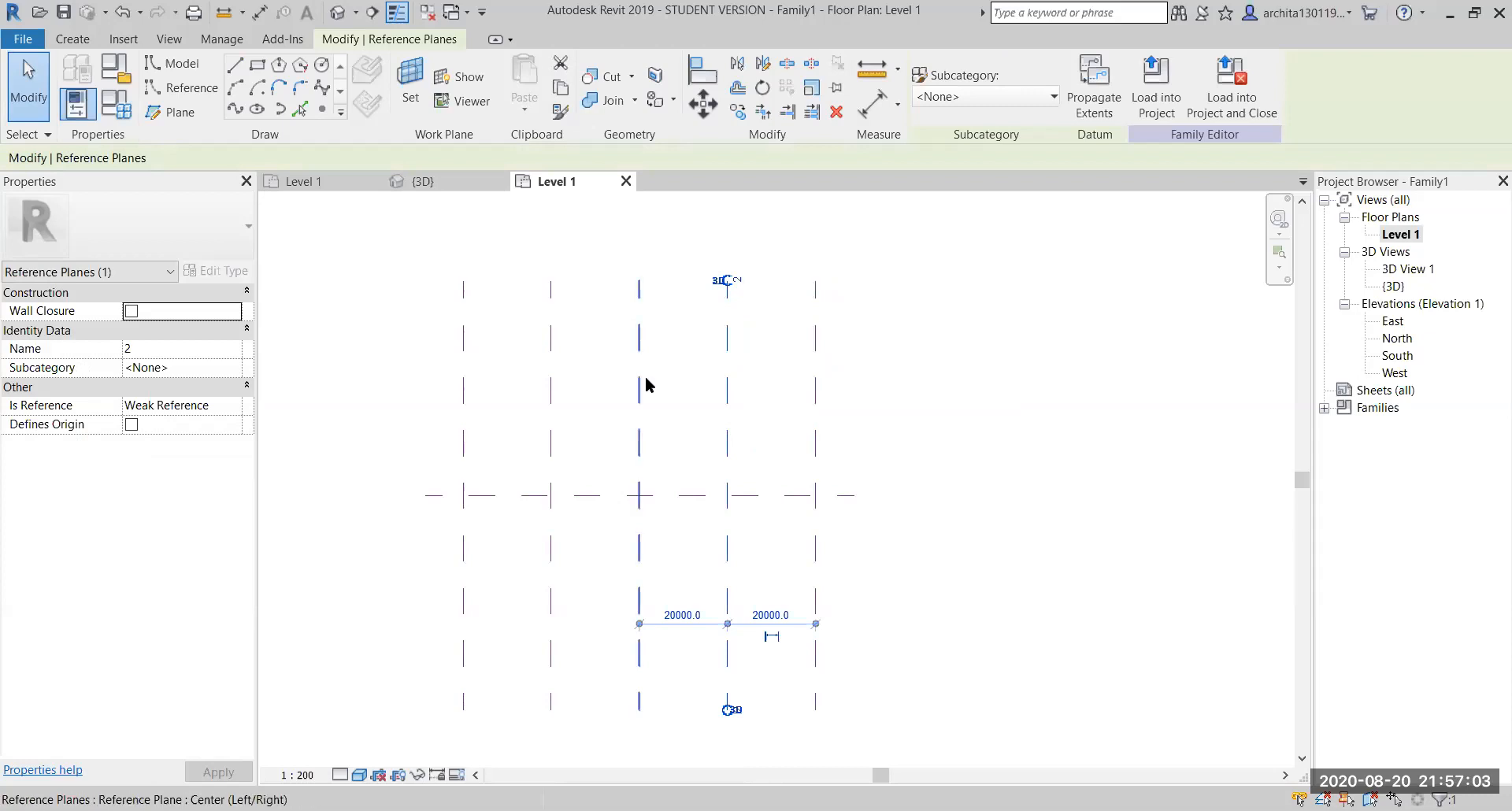
{"action": "left_click", "coordinate": [642, 385]}
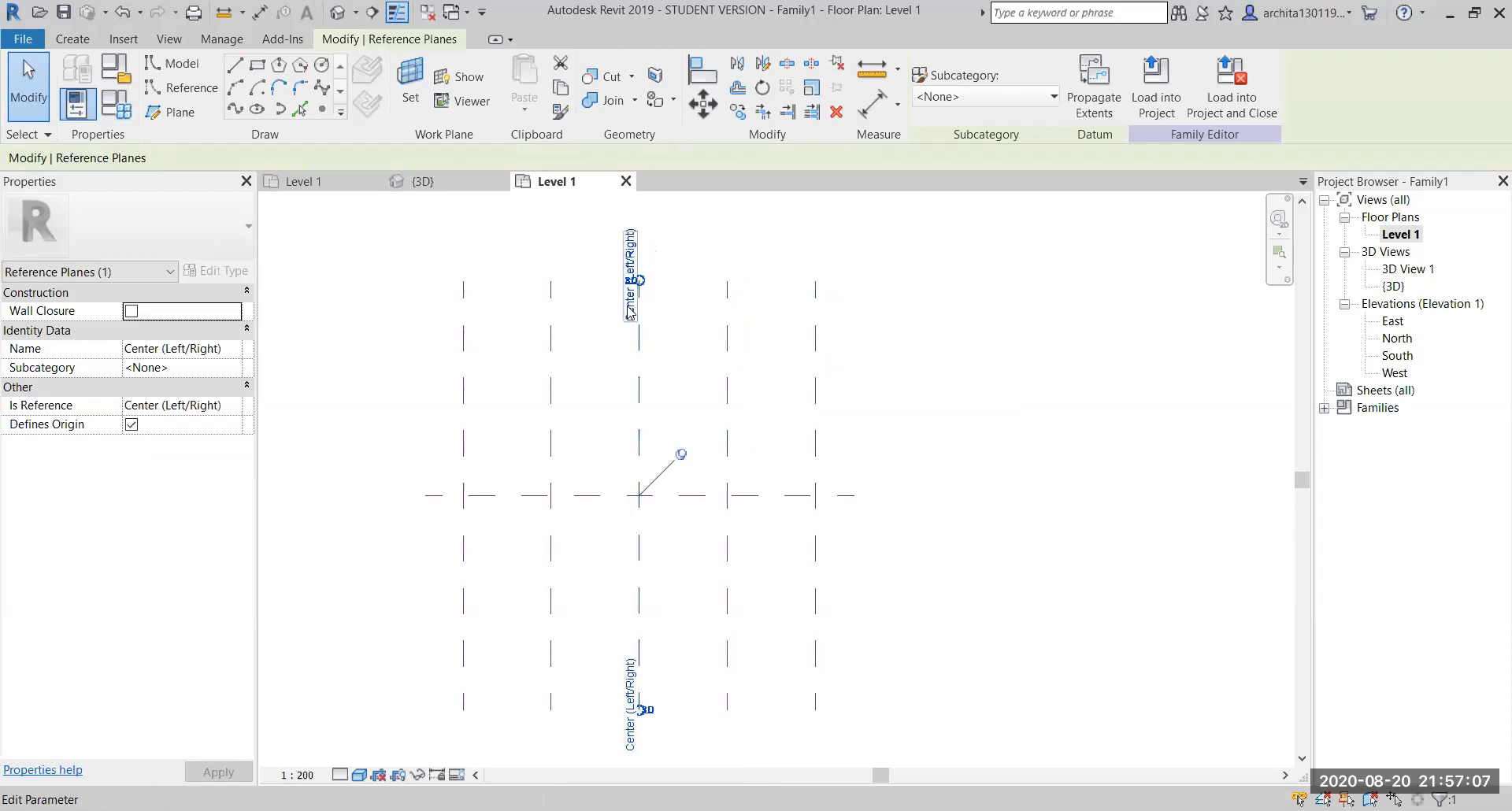
{"action": "left_click", "coordinate": [660, 401]}
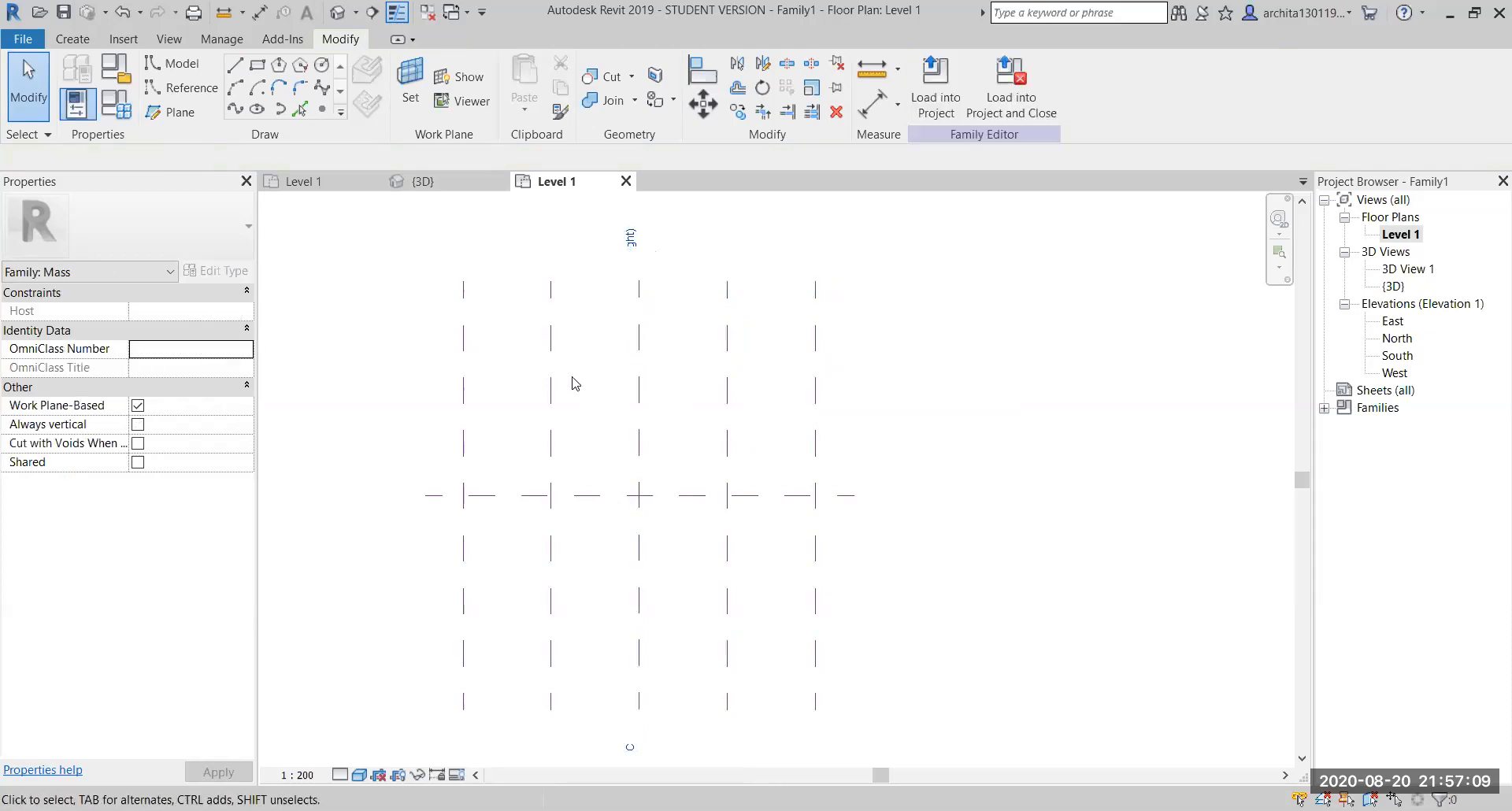
Name the reference plane immediately left of the centre plane 3 and the outermost left one 4
{"action": "left_click", "coordinate": [551, 336]}
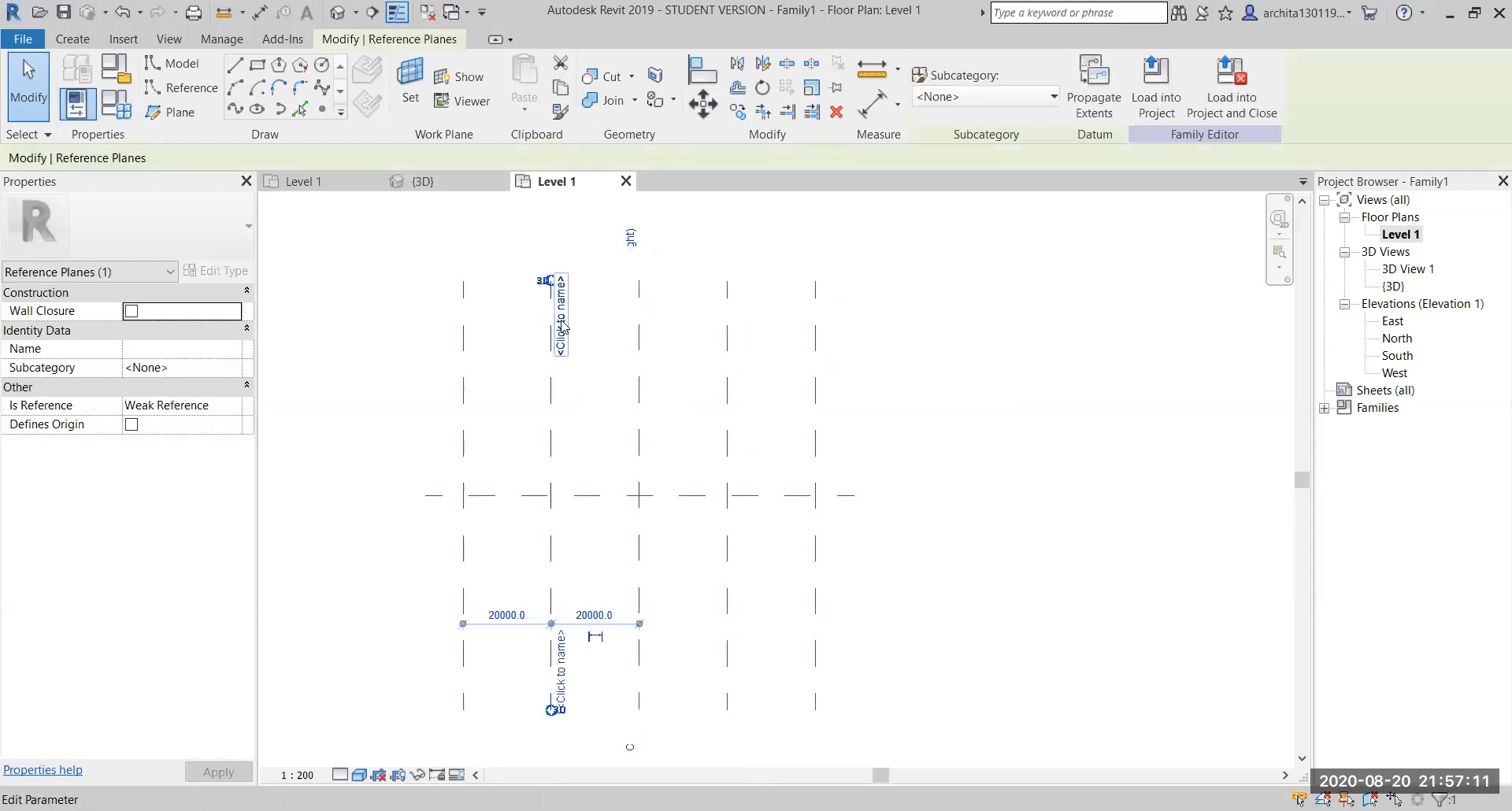
{"action": "left_click", "coordinate": [562, 326]}
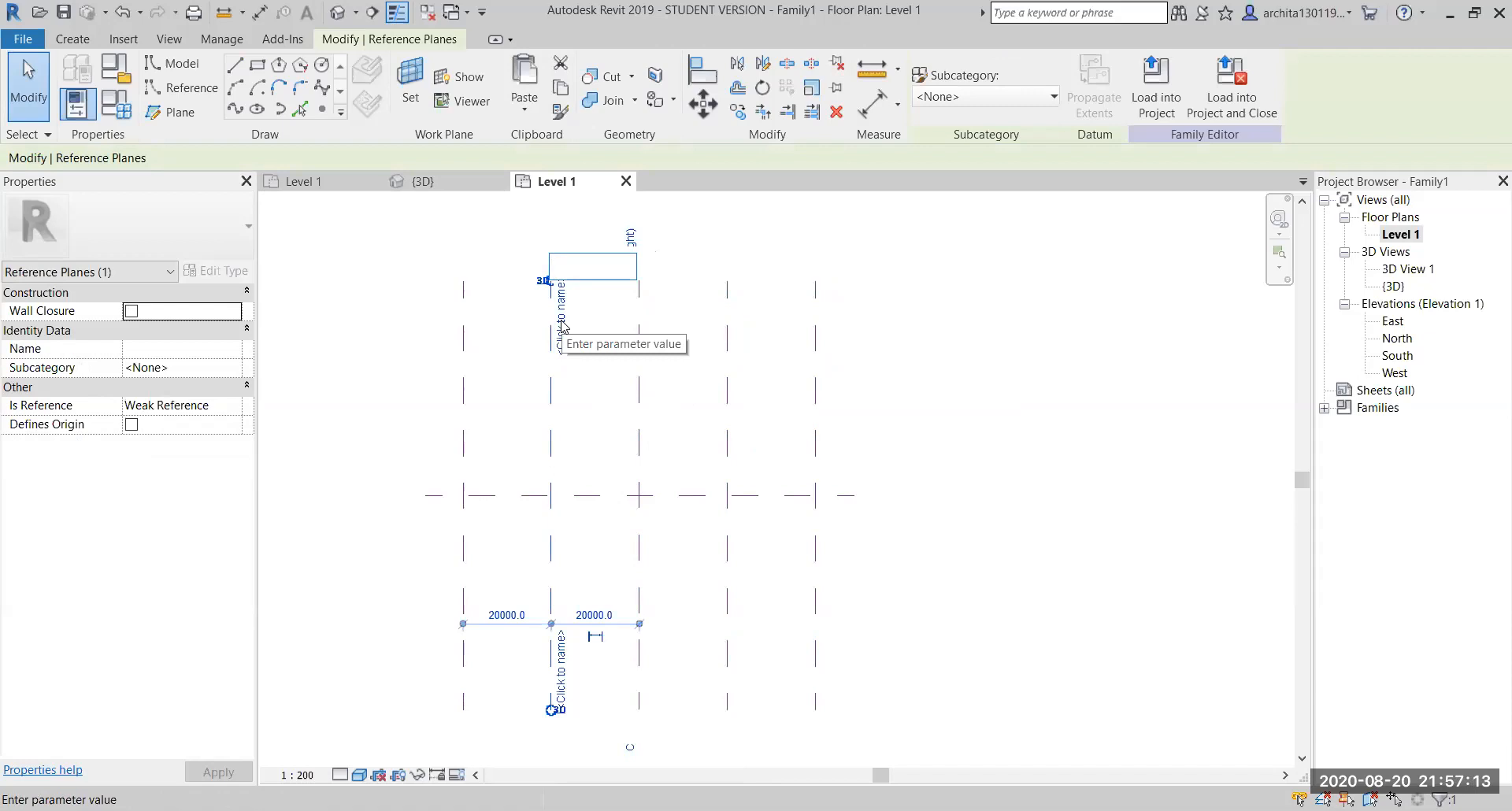
{"action": "type", "text": "3"}
{"action": "left_click", "coordinate": [616, 418]}
{"action": "left_click", "coordinate": [462, 378]}
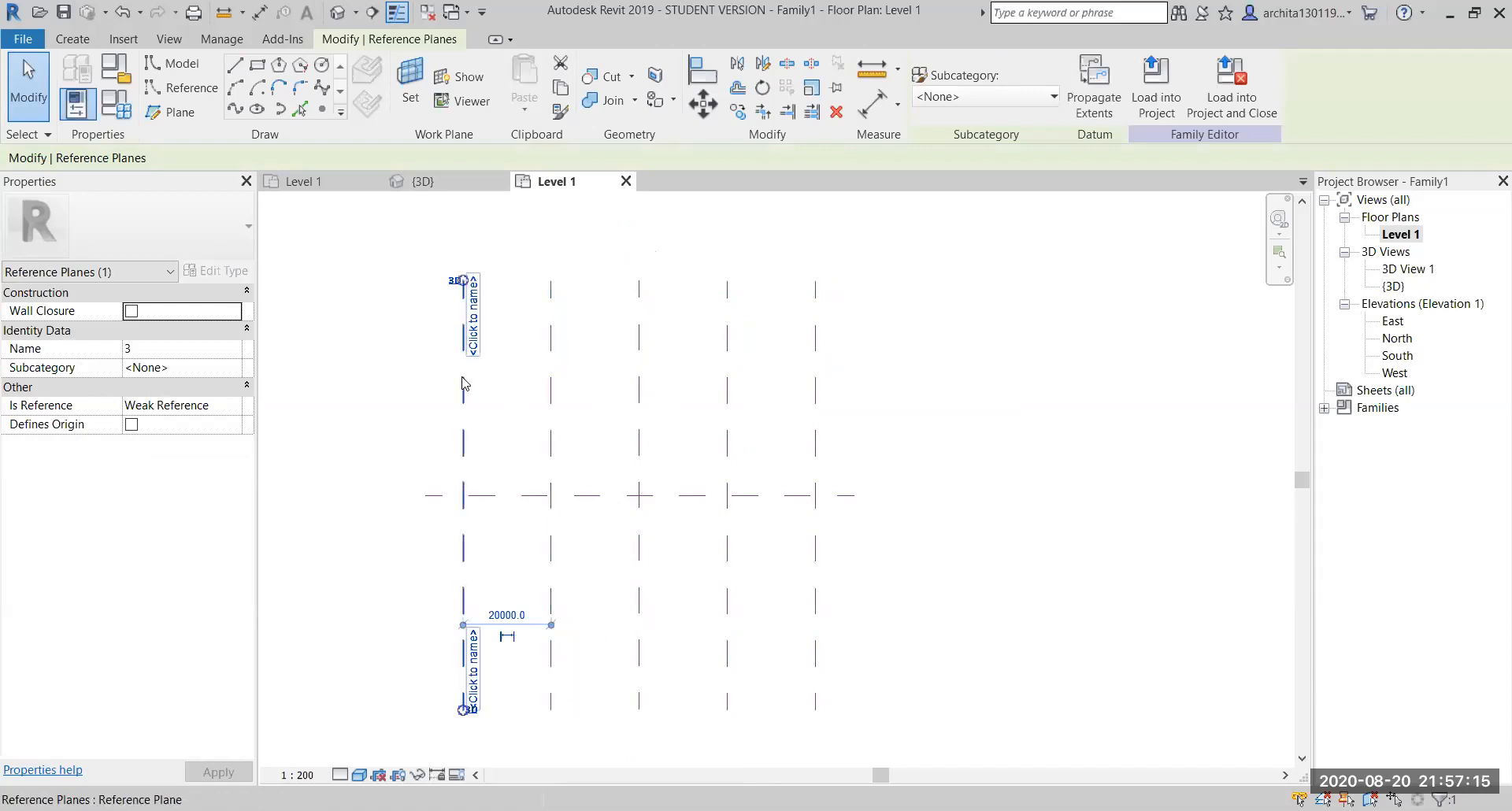
{"action": "left_click", "coordinate": [474, 307]}
{"action": "type", "text": "4"}
{"action": "key", "text": "Return"}
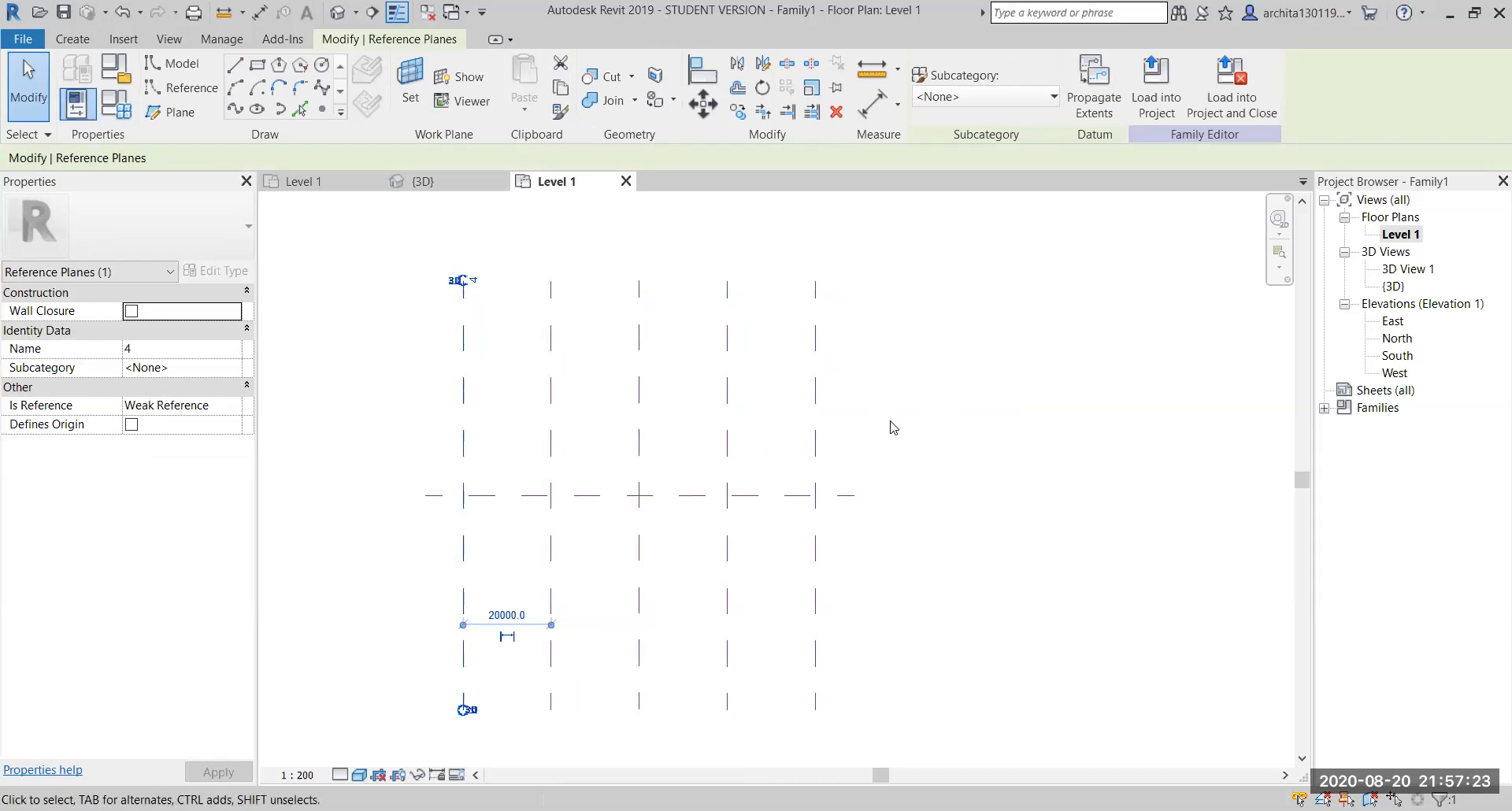
{"action": "left_click", "coordinate": [966, 471]}
Tile the open views and fit the reference planes within the family's Level 1 and 3D views
{"action": "middle_click_drag", "start_coordinate": [953, 516], "coordinate": [890, 503]}
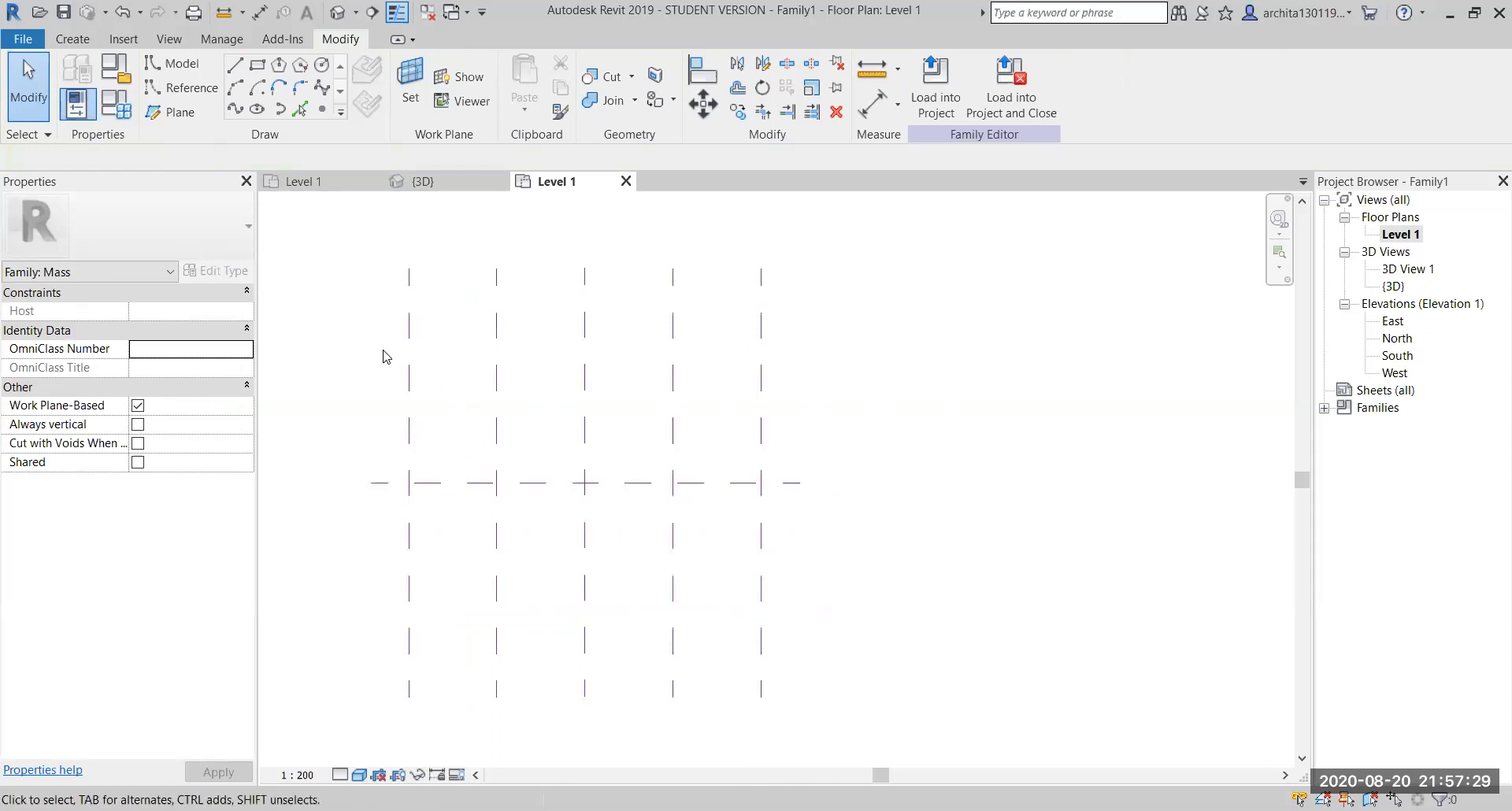
{"action": "scroll", "coordinate": [979, 376], "scroll_direction": "down", "scroll_amount": 1}
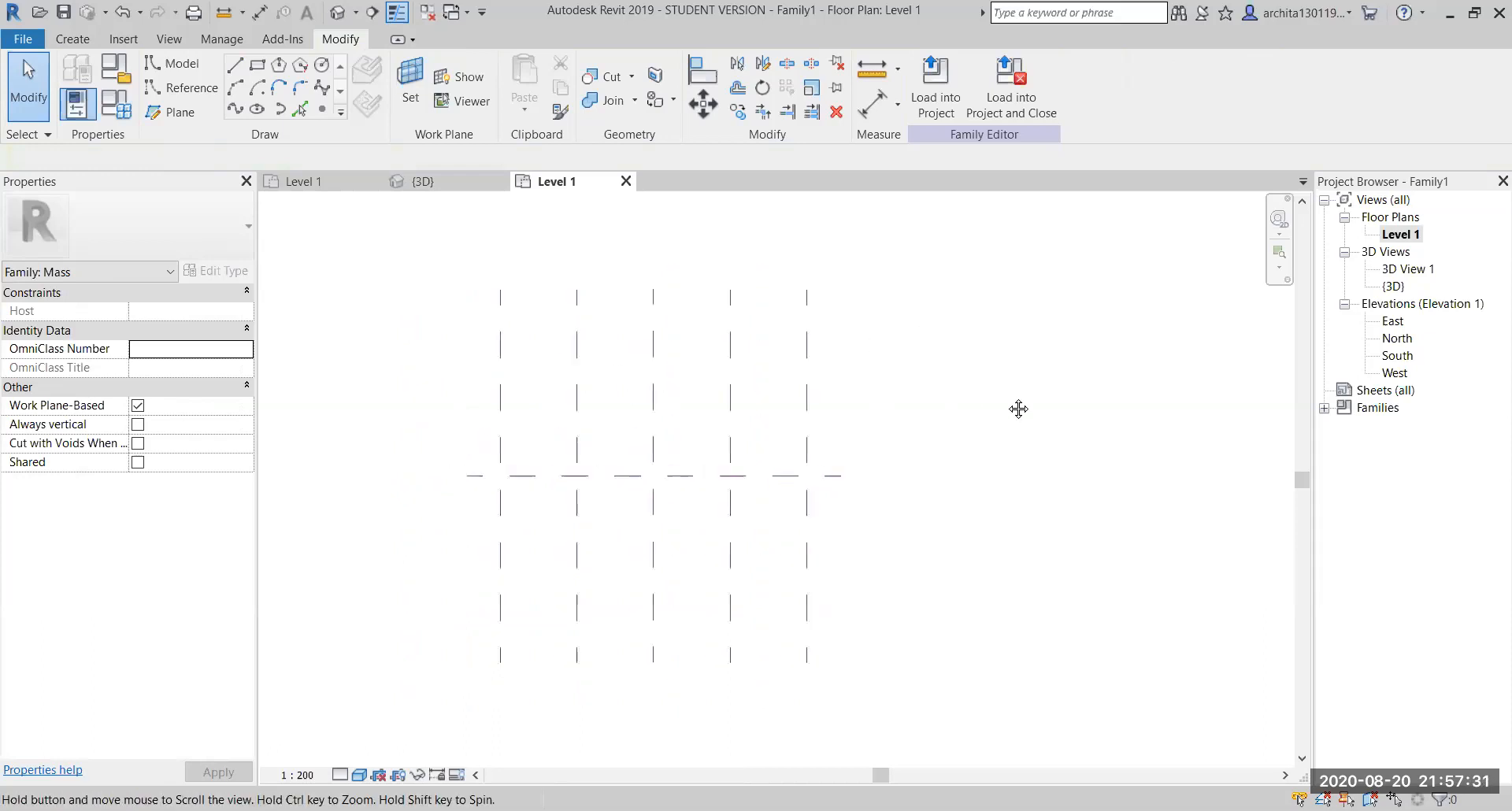
{"action": "middle_click_drag", "start_coordinate": [533, 401], "coordinate": [522, 409]}
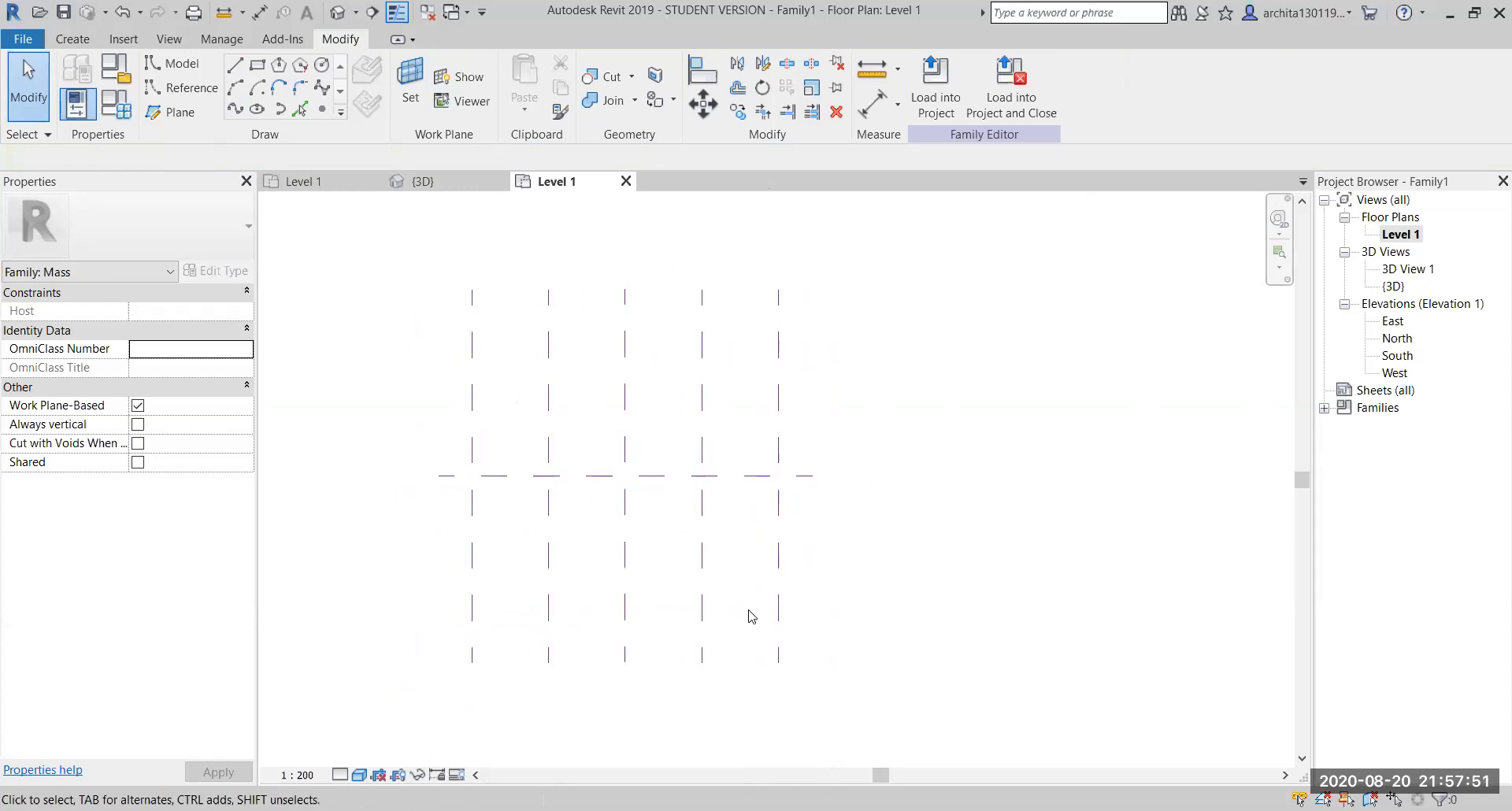
{"action": "scroll", "coordinate": [749, 617], "scroll_direction": "up", "scroll_amount": 1}
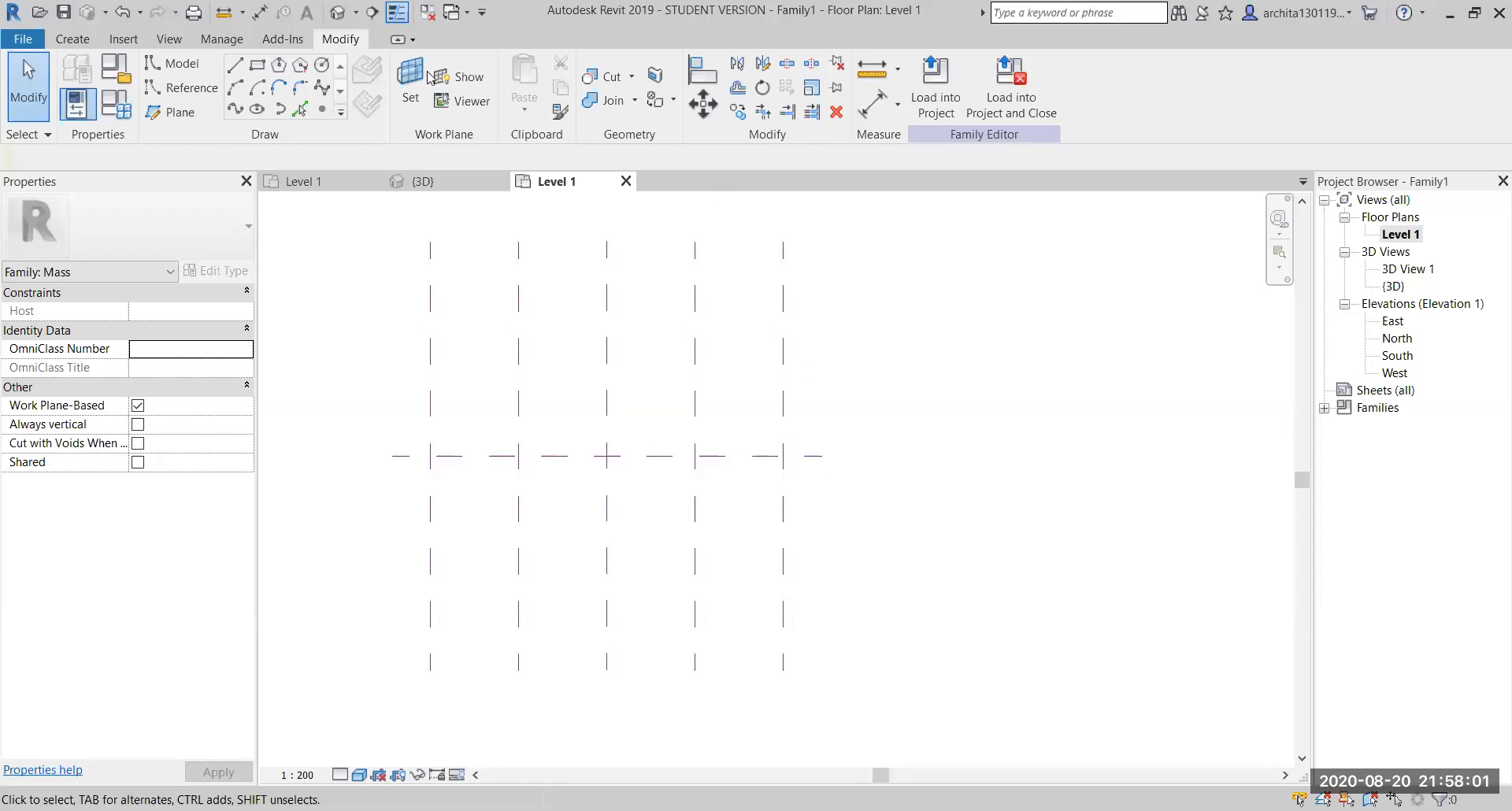
{"action": "left_click", "coordinate": [169, 39]}
{"action": "left_click", "coordinate": [628, 87]}
{"action": "scroll", "coordinate": [827, 482], "scroll_direction": "down", "scroll_amount": 3}
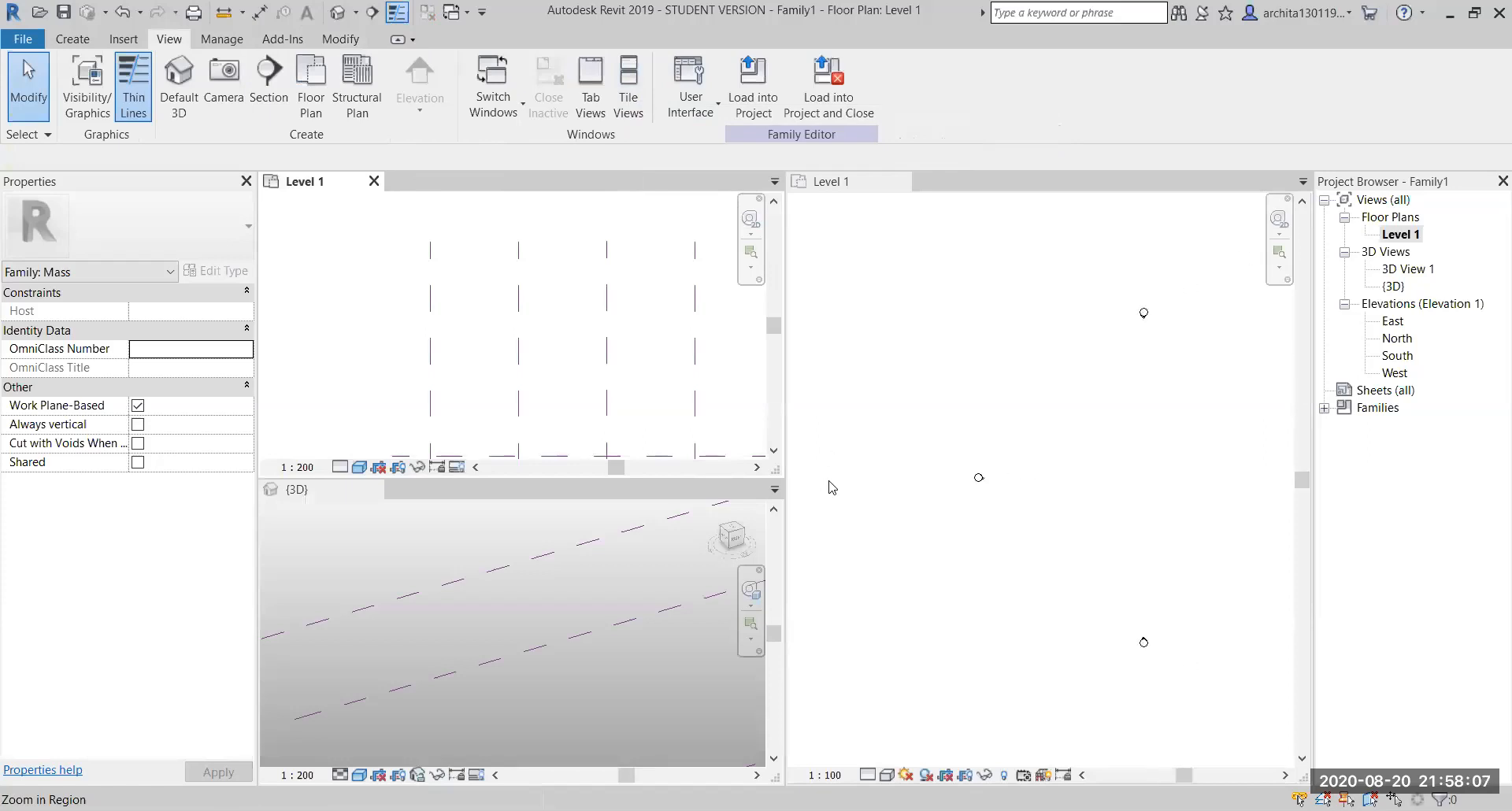
{"action": "scroll", "coordinate": [607, 327], "scroll_direction": "down", "scroll_amount": 2}
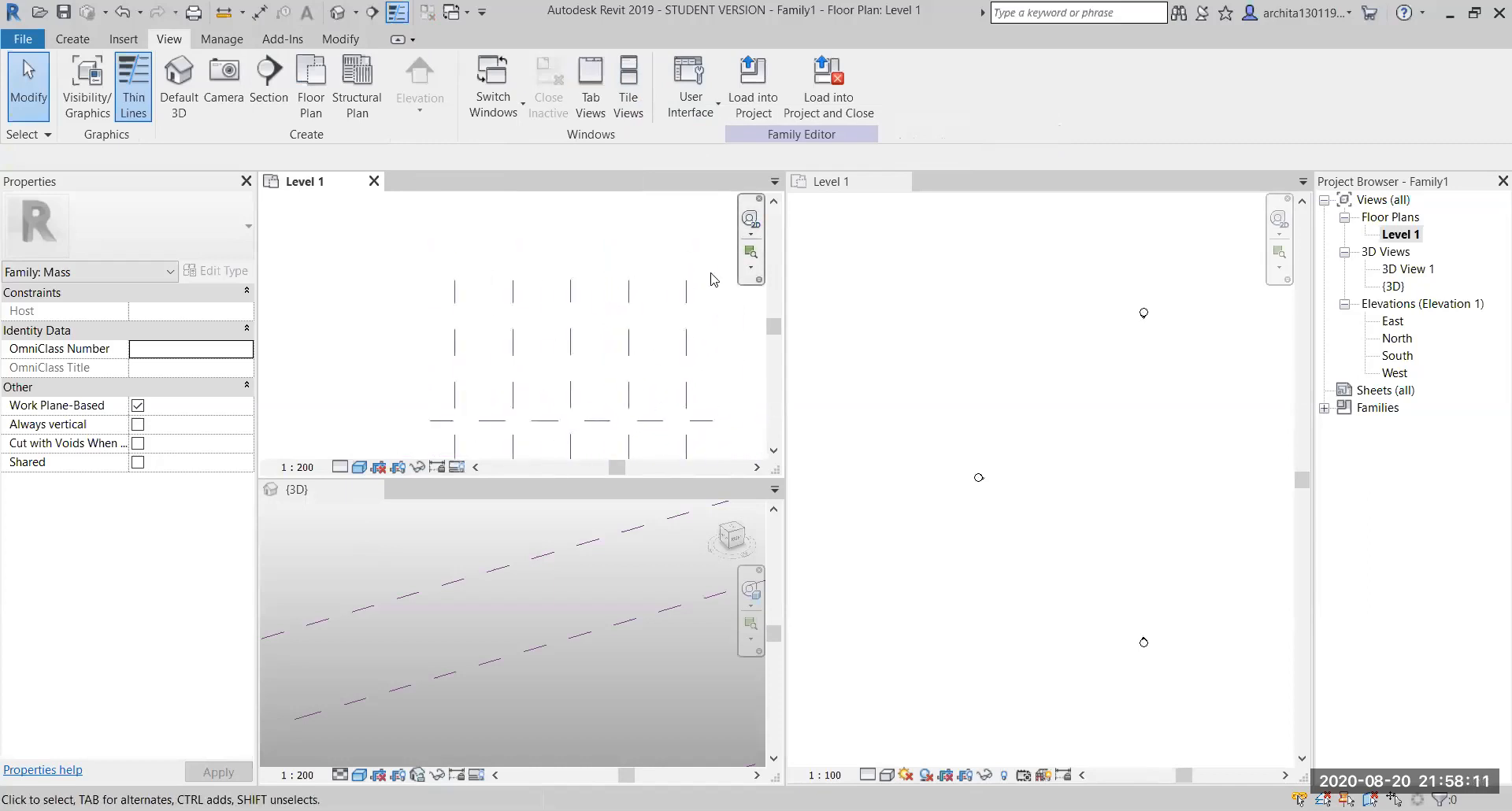
{"action": "scroll", "coordinate": [594, 346], "scroll_direction": "down", "scroll_amount": 1}
{"action": "middle_click_drag", "start_coordinate": [600, 351], "coordinate": [532, 299]}
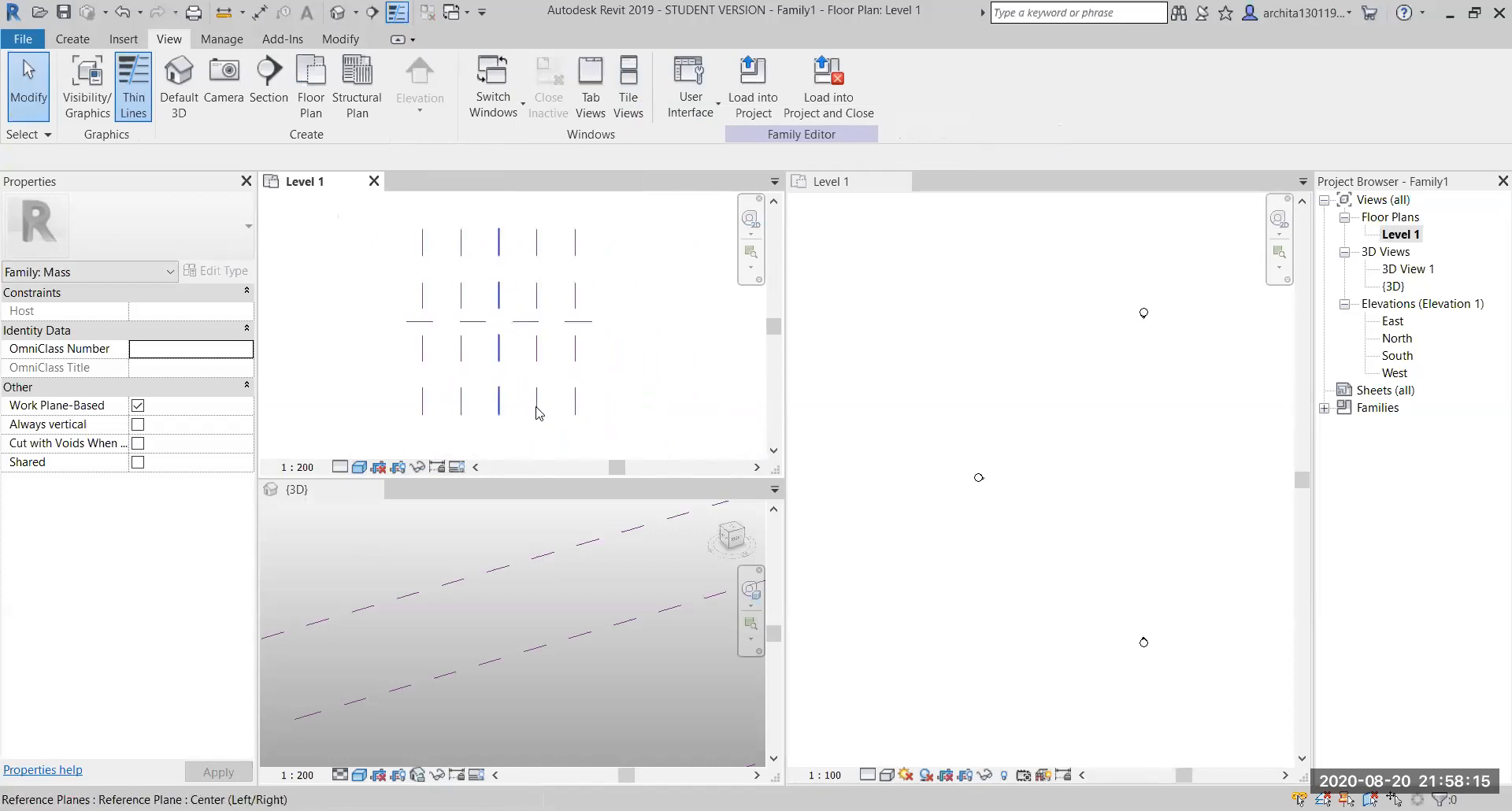
{"action": "scroll", "coordinate": [470, 594], "scroll_direction": "down", "scroll_amount": 3}
{"action": "scroll", "coordinate": [445, 320], "scroll_direction": "down", "scroll_amount": 2}
{"action": "scroll", "coordinate": [530, 404], "scroll_direction": "up", "scroll_amount": 2}
{"action": "middle_click_drag", "start_coordinate": [529, 404], "coordinate": [539, 412]}
{"action": "scroll", "coordinate": [462, 593], "scroll_direction": "down", "scroll_amount": 2}
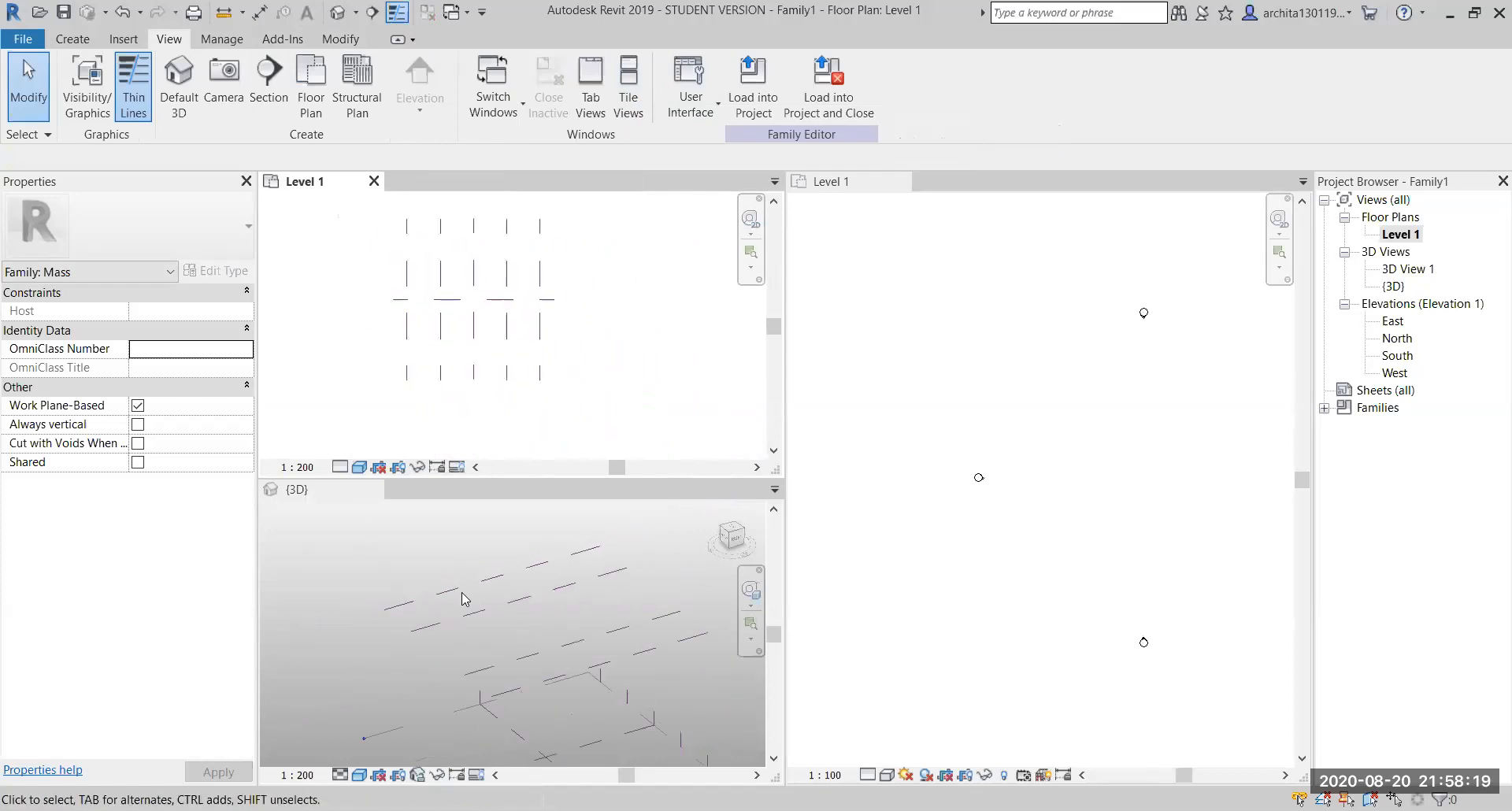
{"action": "left_click", "coordinate": [475, 629]}
{"action": "scroll", "coordinate": [322, 596], "scroll_direction": "down", "scroll_amount": 1}
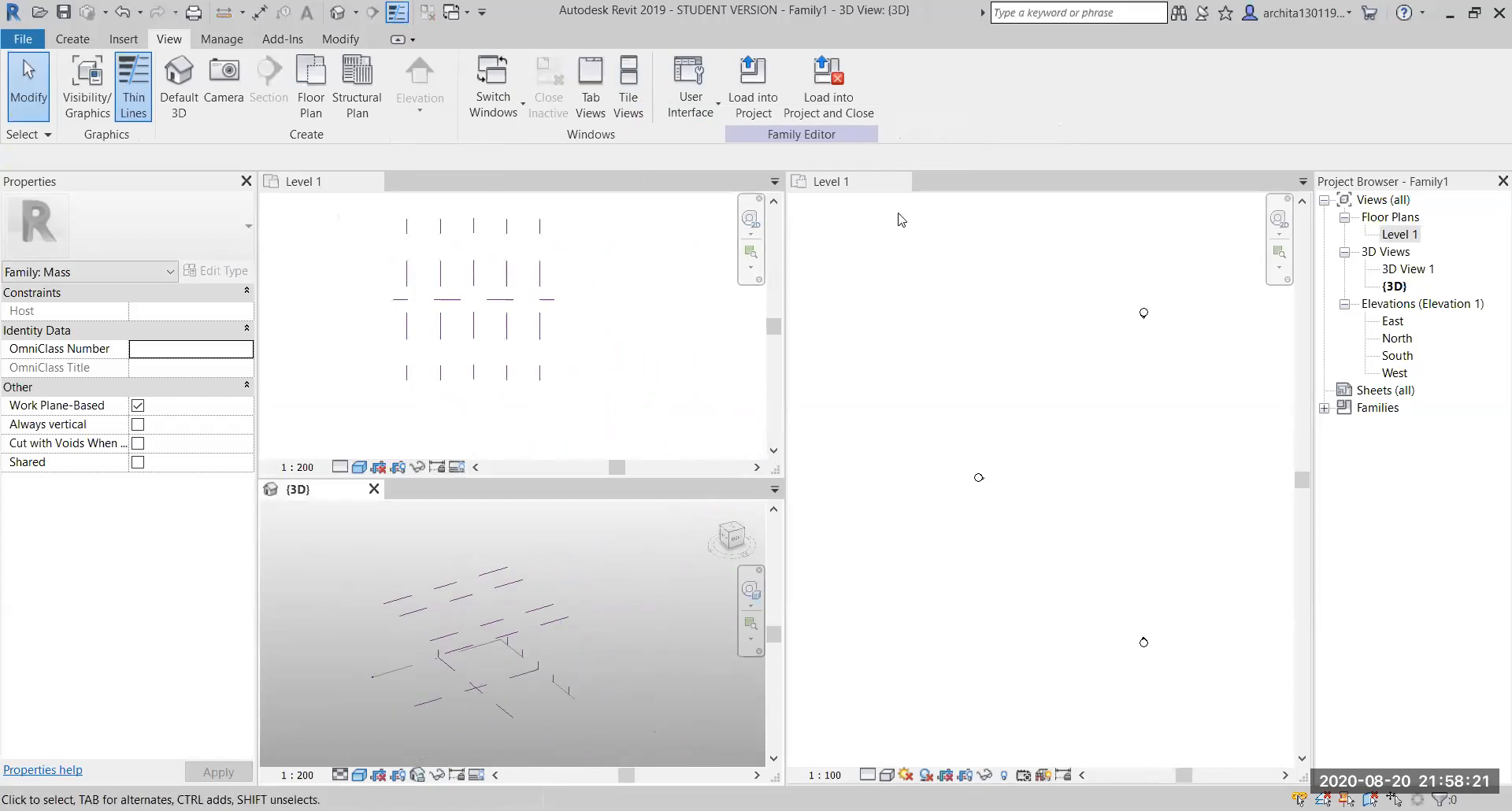
Close the extra 1:100 Level 1 view showing only elevation markers, and return the remaining views to a tabbed layout
{"action": "left_click", "coordinate": [899, 193]}
{"action": "left_click", "coordinate": [901, 183]}
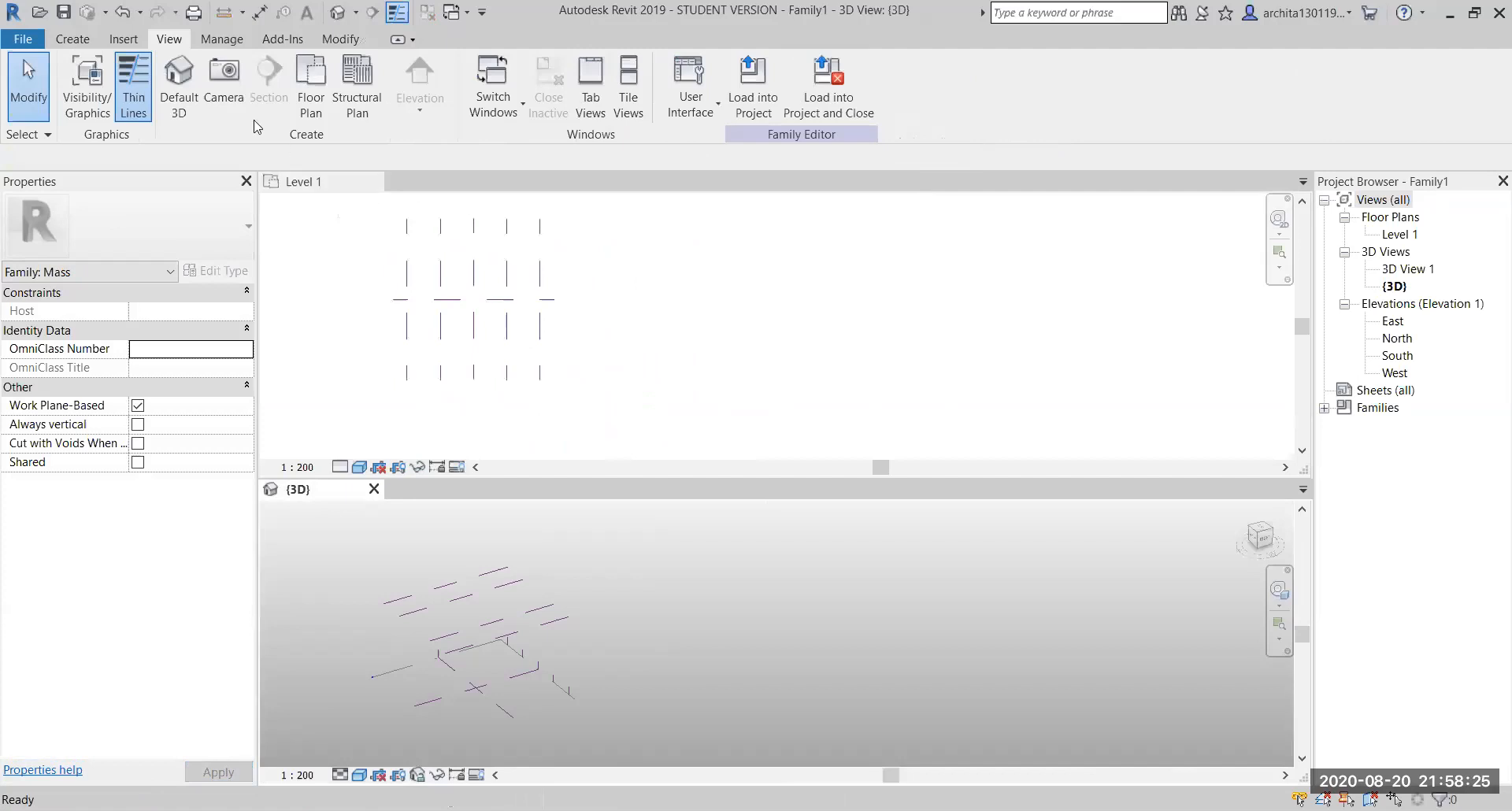
{"action": "left_click", "coordinate": [591, 87]}
Compare the reference plane layout in the Level 1 floor plan with the 3D view from the top and at an angle
{"action": "scroll", "coordinate": [494, 276], "scroll_direction": "up", "scroll_amount": 3}
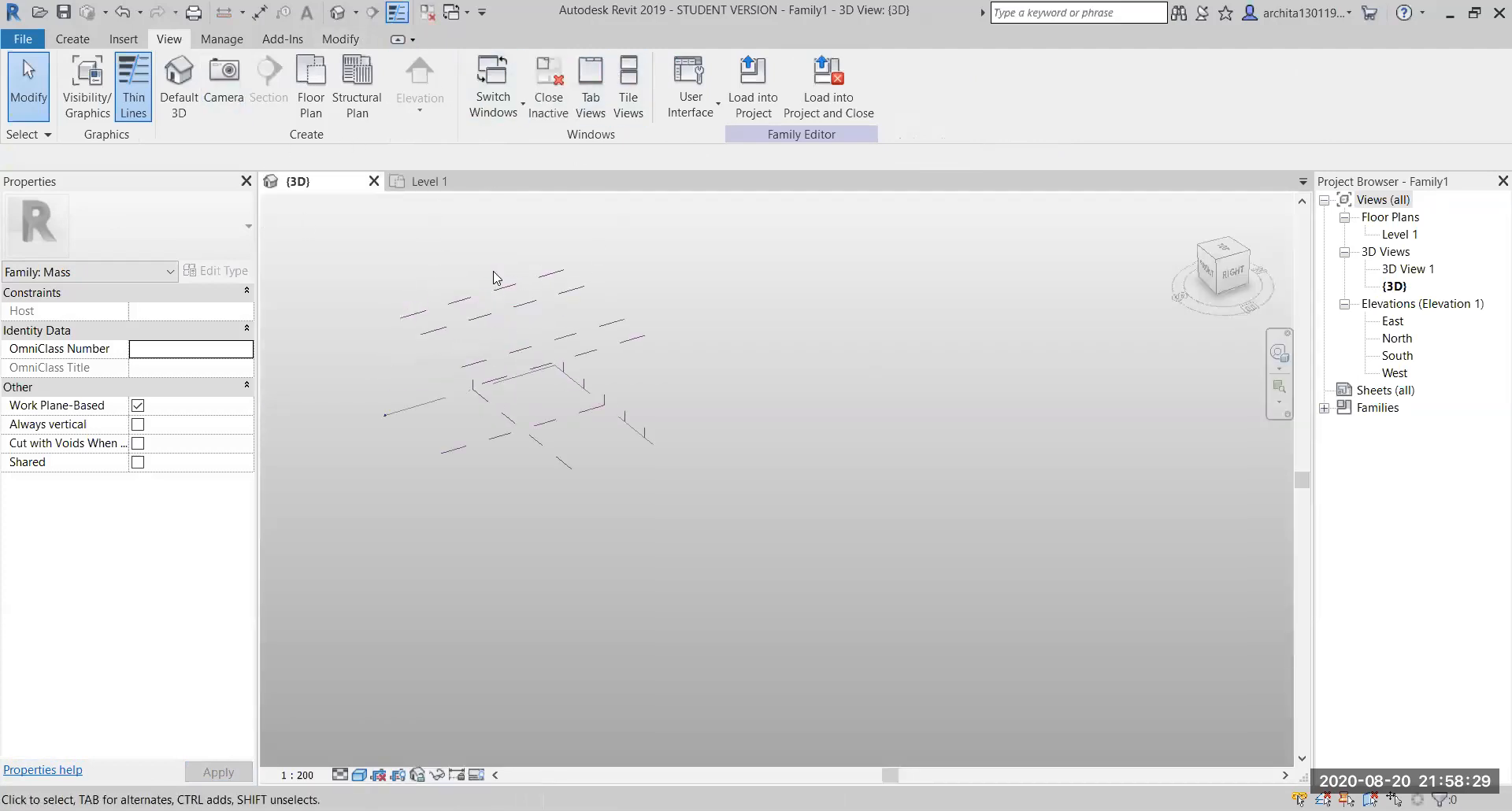
{"action": "left_click", "coordinate": [417, 183]}
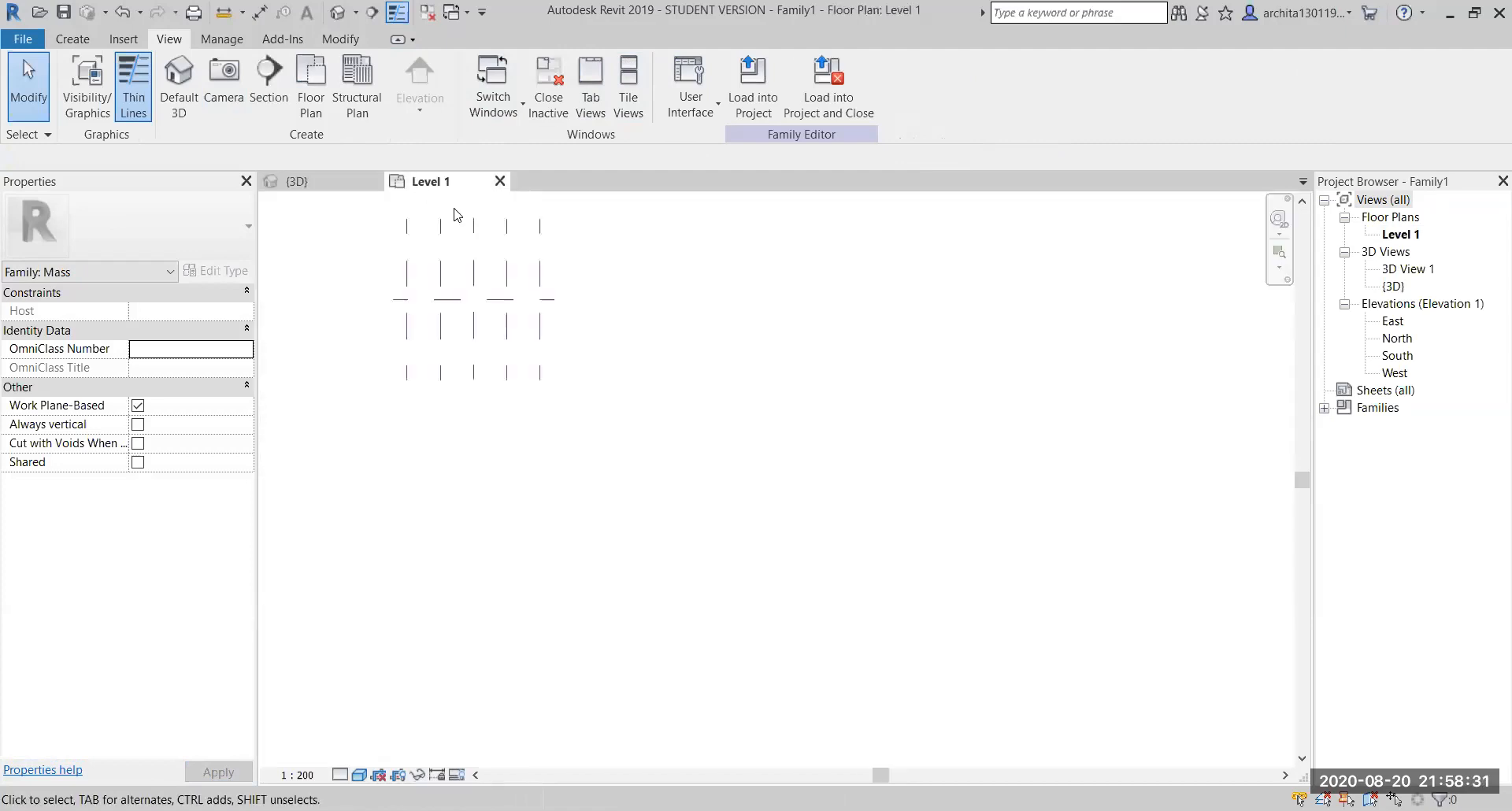
{"action": "scroll", "coordinate": [477, 261], "scroll_direction": "up", "scroll_amount": 2}
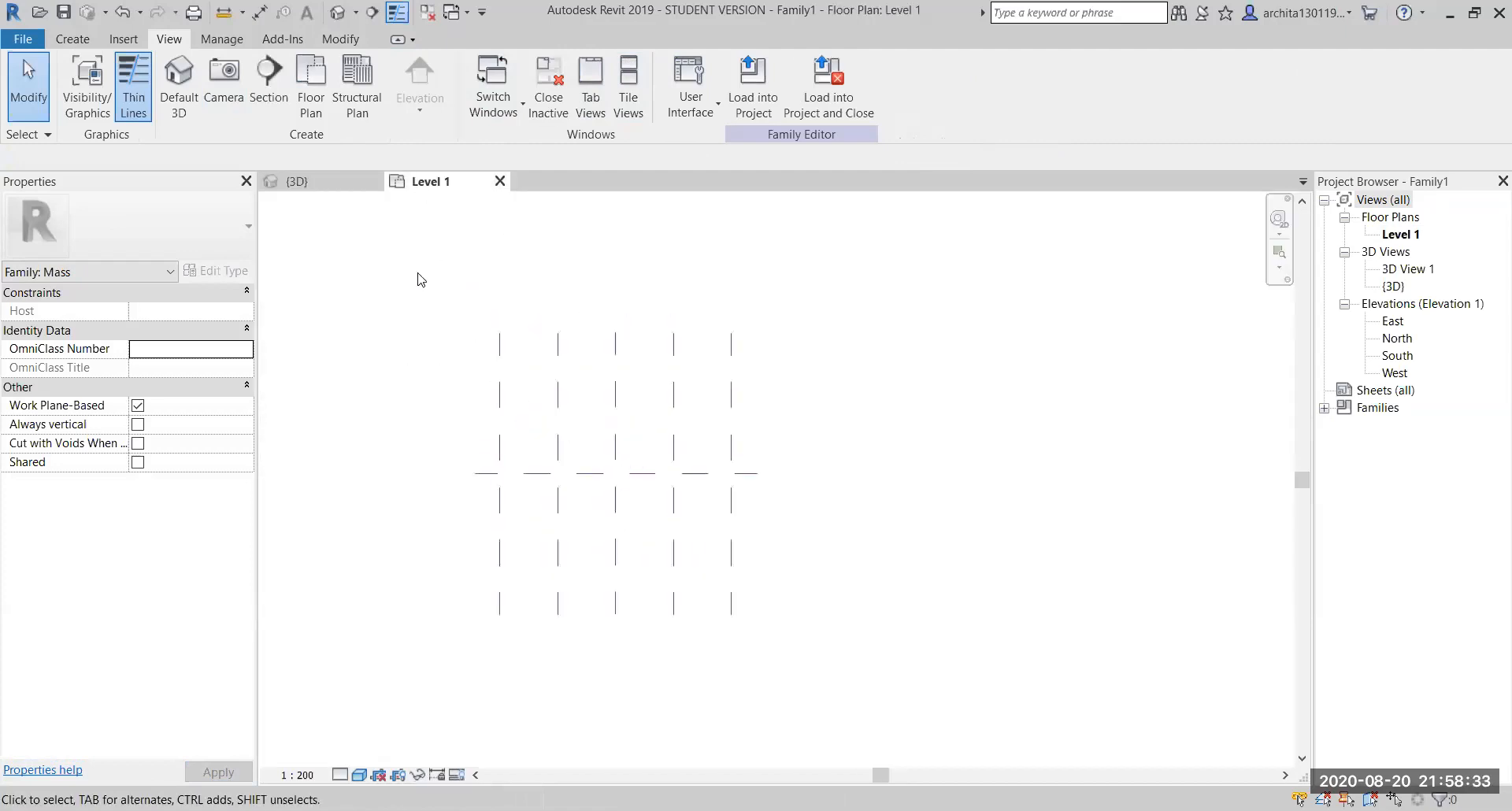
{"action": "left_click", "coordinate": [343, 184]}
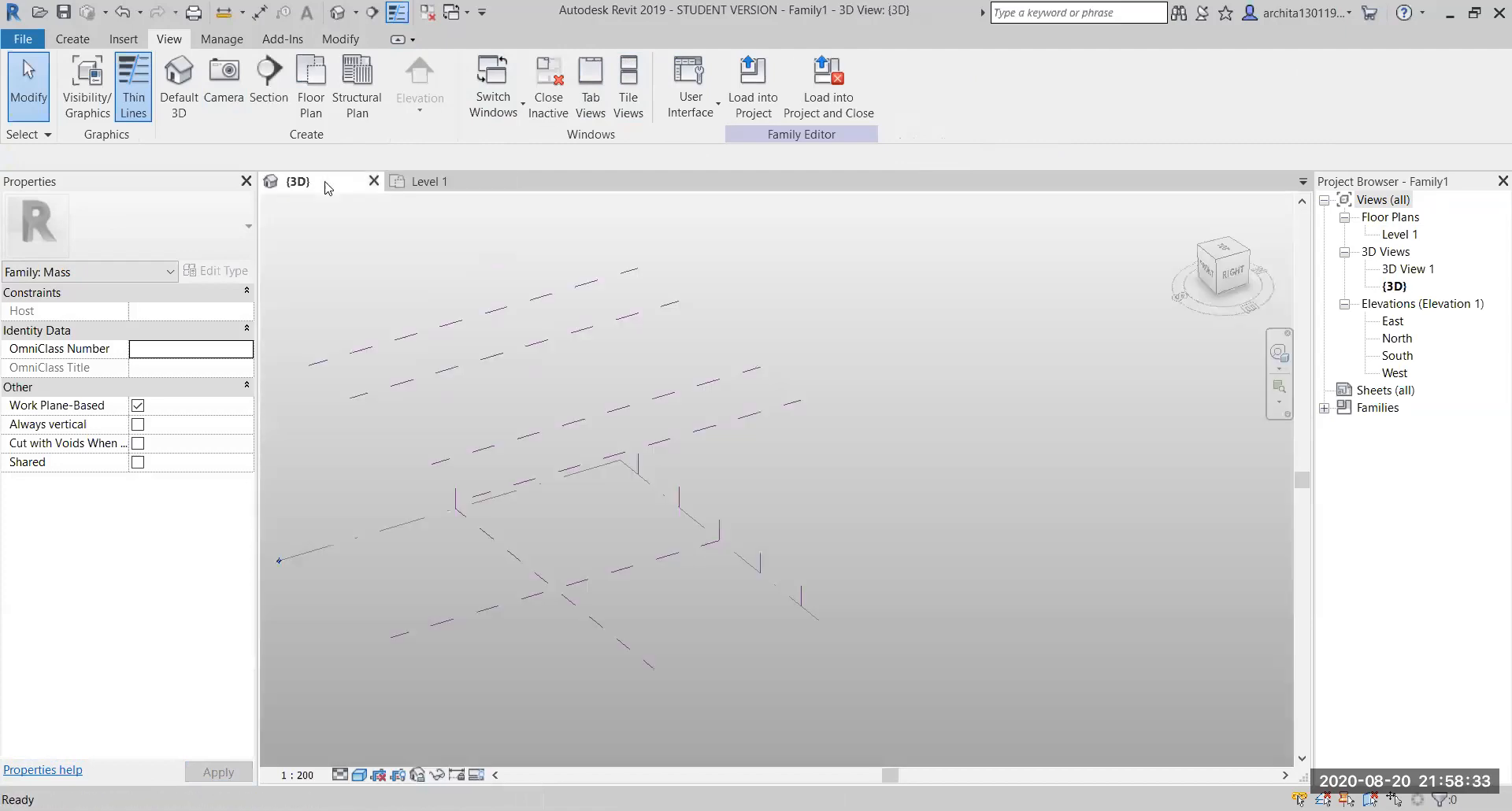
{"action": "left_click", "coordinate": [1207, 253]}
{"action": "left_click", "coordinate": [1269, 217]}
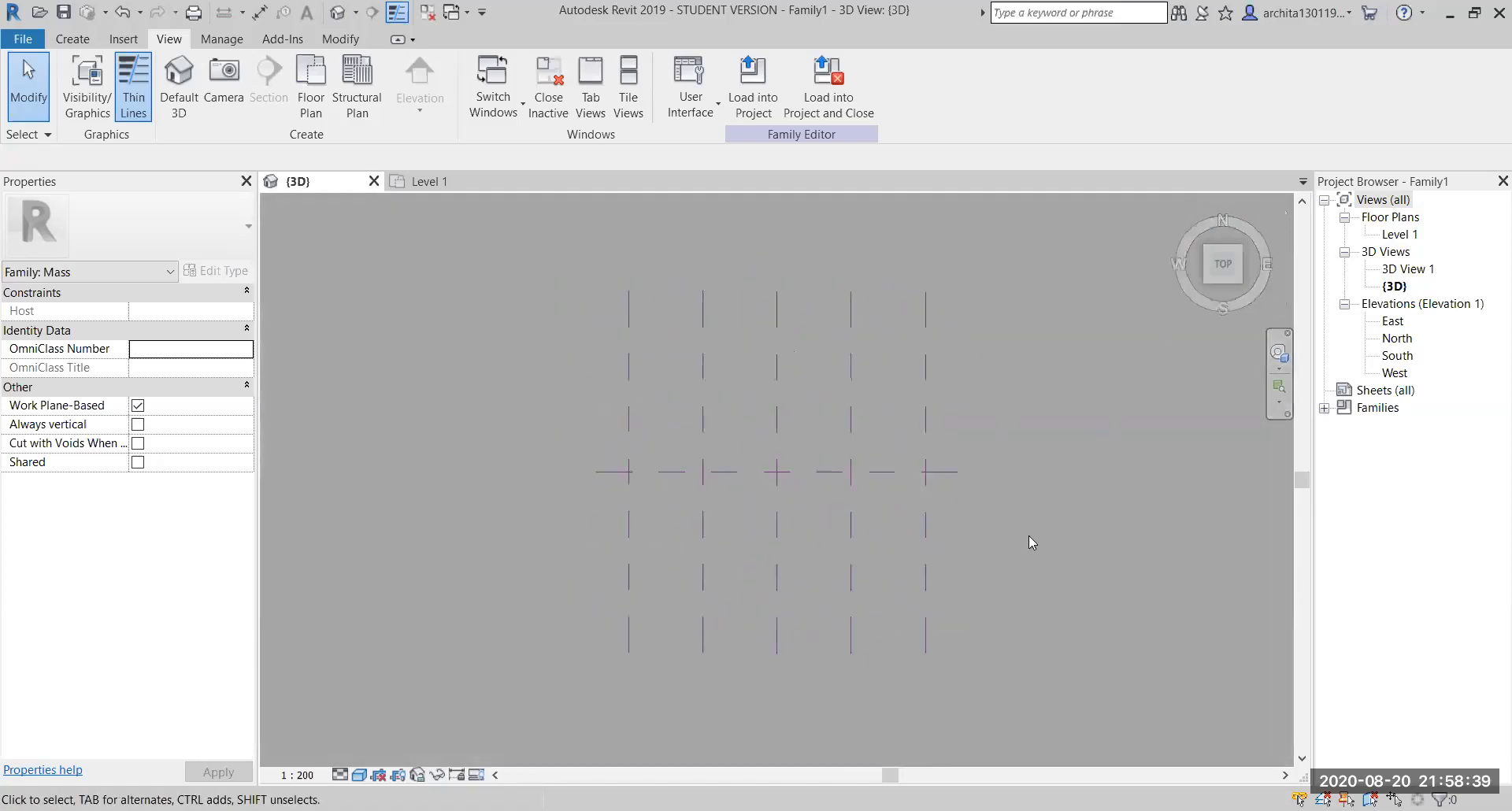
{"action": "middle_click_drag", "start_coordinate": [1008, 580], "coordinate": [733, 171], "text": "shift"}
{"action": "middle_click_drag", "start_coordinate": [843, 443], "coordinate": [840, 415], "text": "shift"}
{"action": "middle_click_drag", "start_coordinate": [972, 382], "coordinate": [1170, 533], "text": "shift"}
Open the East elevation and compare its reference planes with the Level 1 floor plan and the orbited 3D view
{"action": "left_click", "coordinate": [1392, 322]}
{"action": "double_click", "coordinate": [1392, 322]}
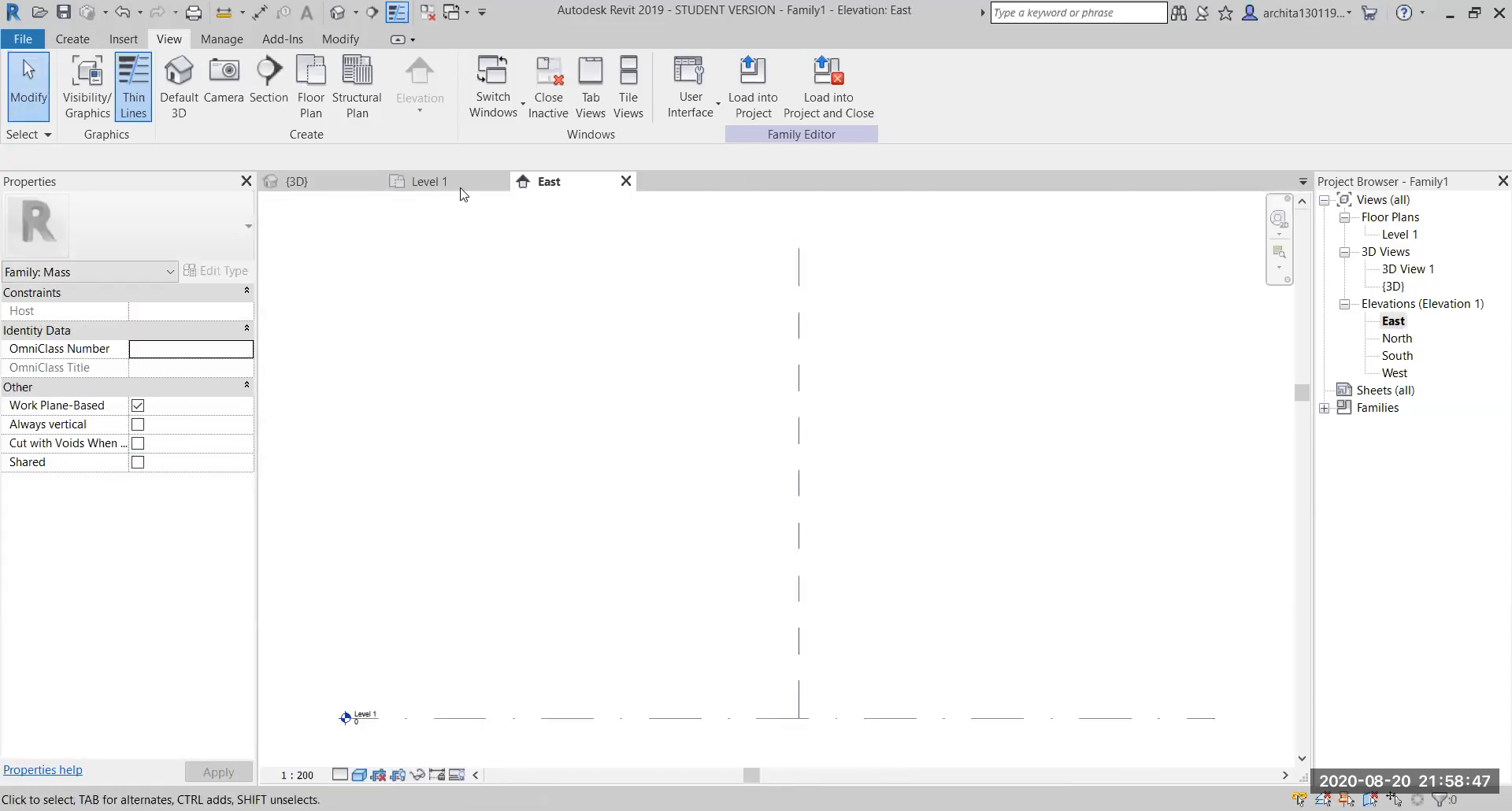
{"action": "left_click", "coordinate": [438, 188]}
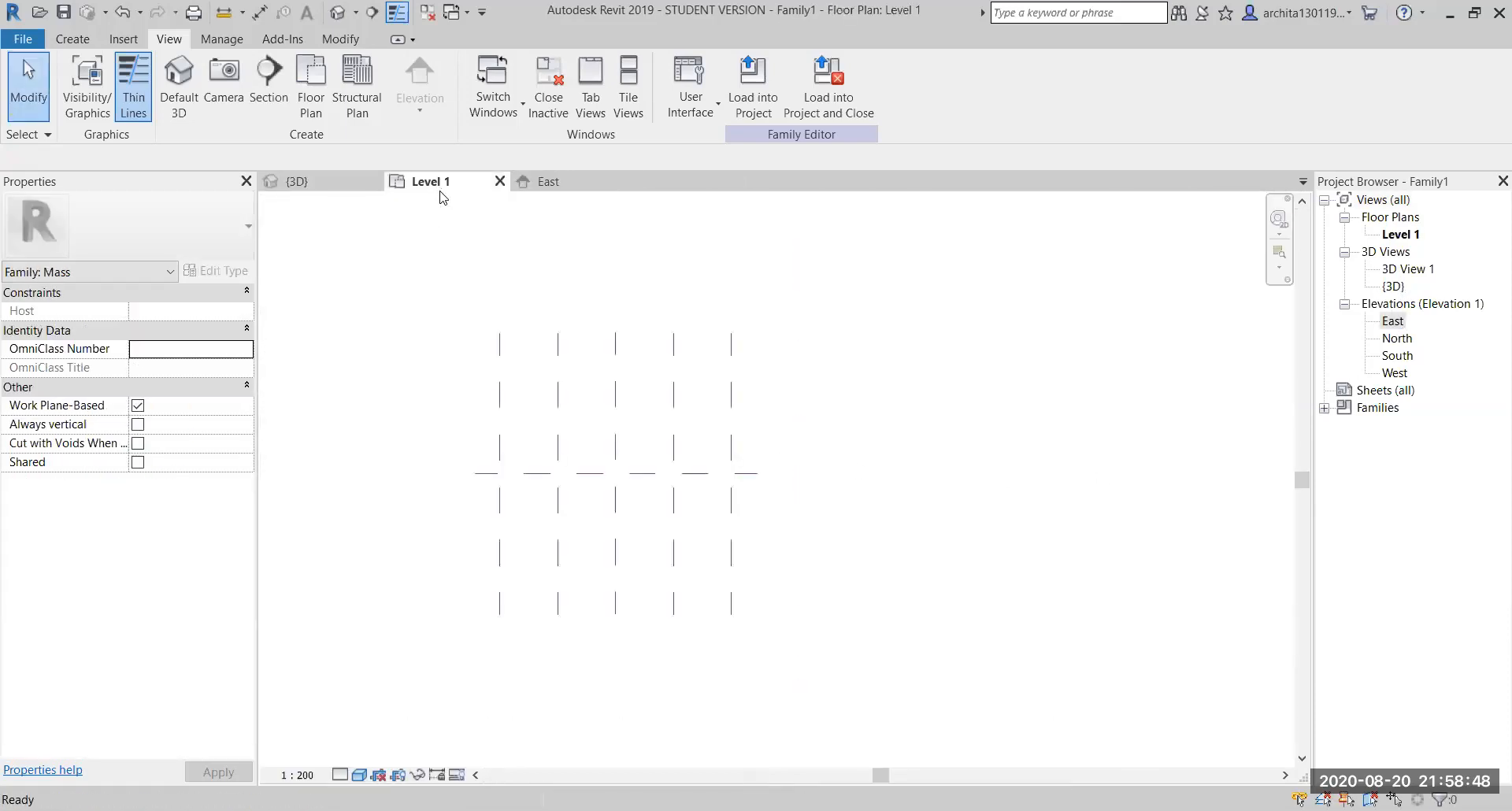
{"action": "left_click", "coordinate": [559, 187]}
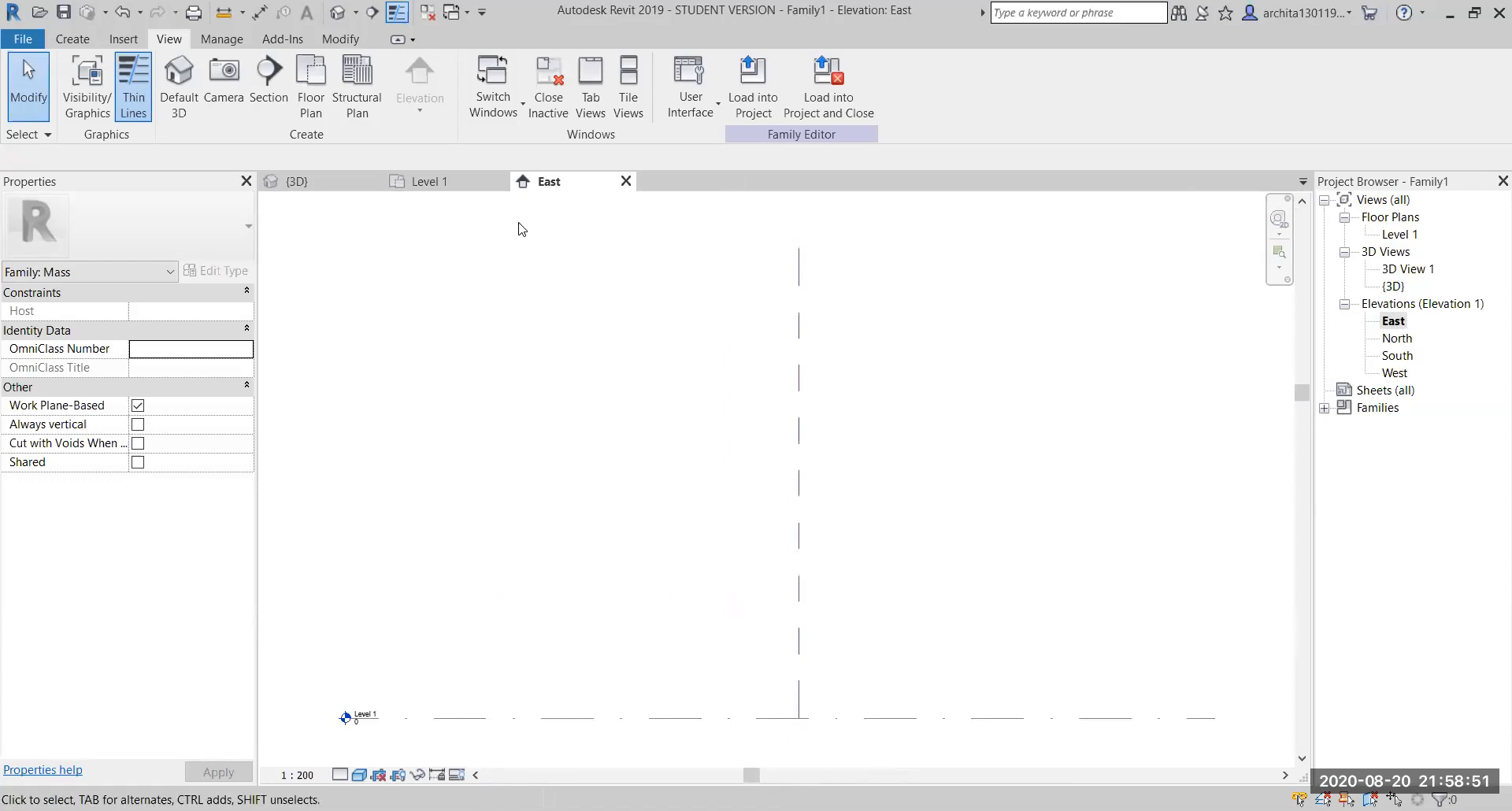
{"action": "left_click", "coordinate": [406, 183]}
{"action": "left_click", "coordinate": [338, 184]}
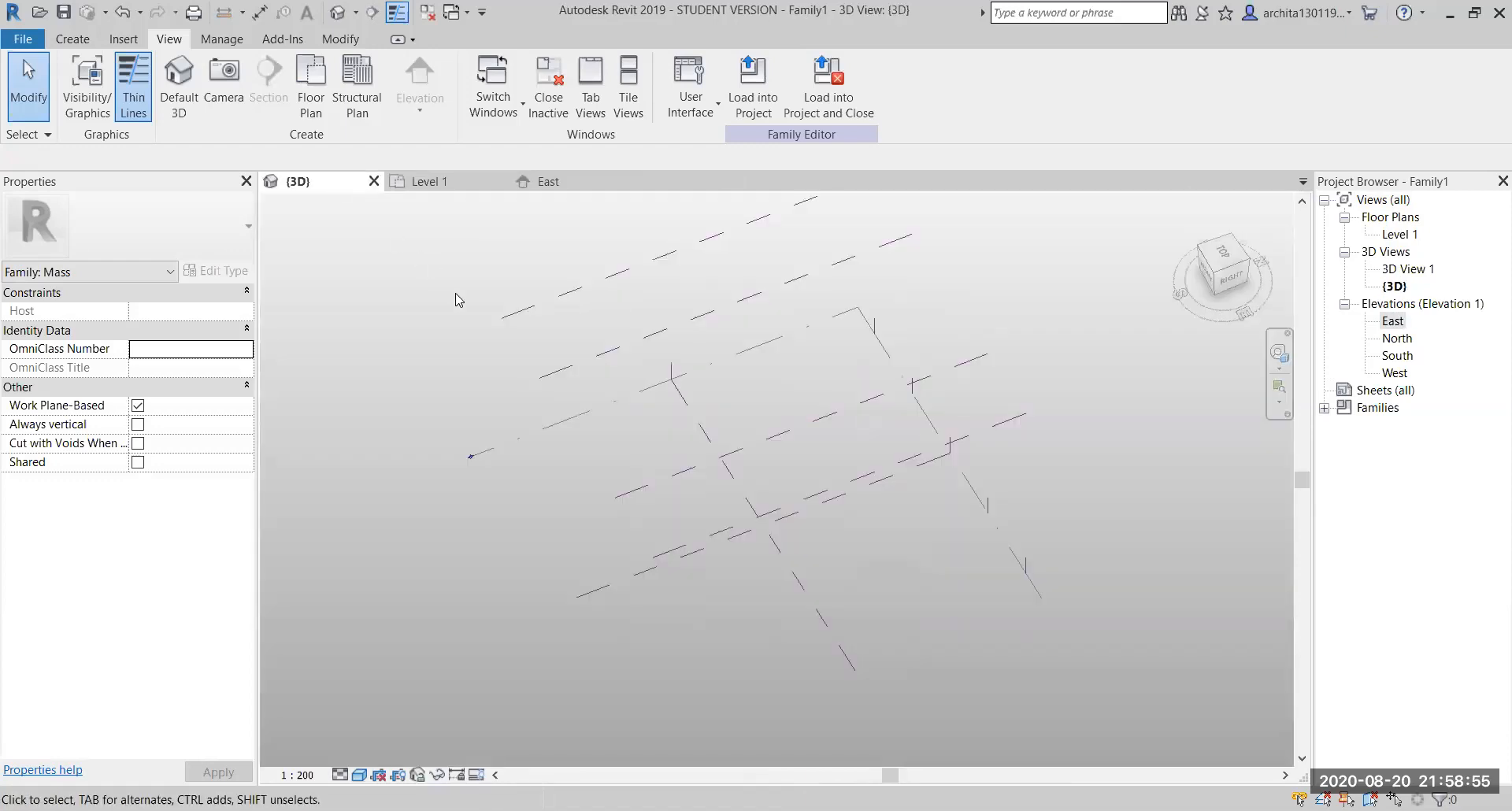
{"action": "middle_click_drag", "start_coordinate": [425, 286], "coordinate": [854, 631], "text": "shift"}
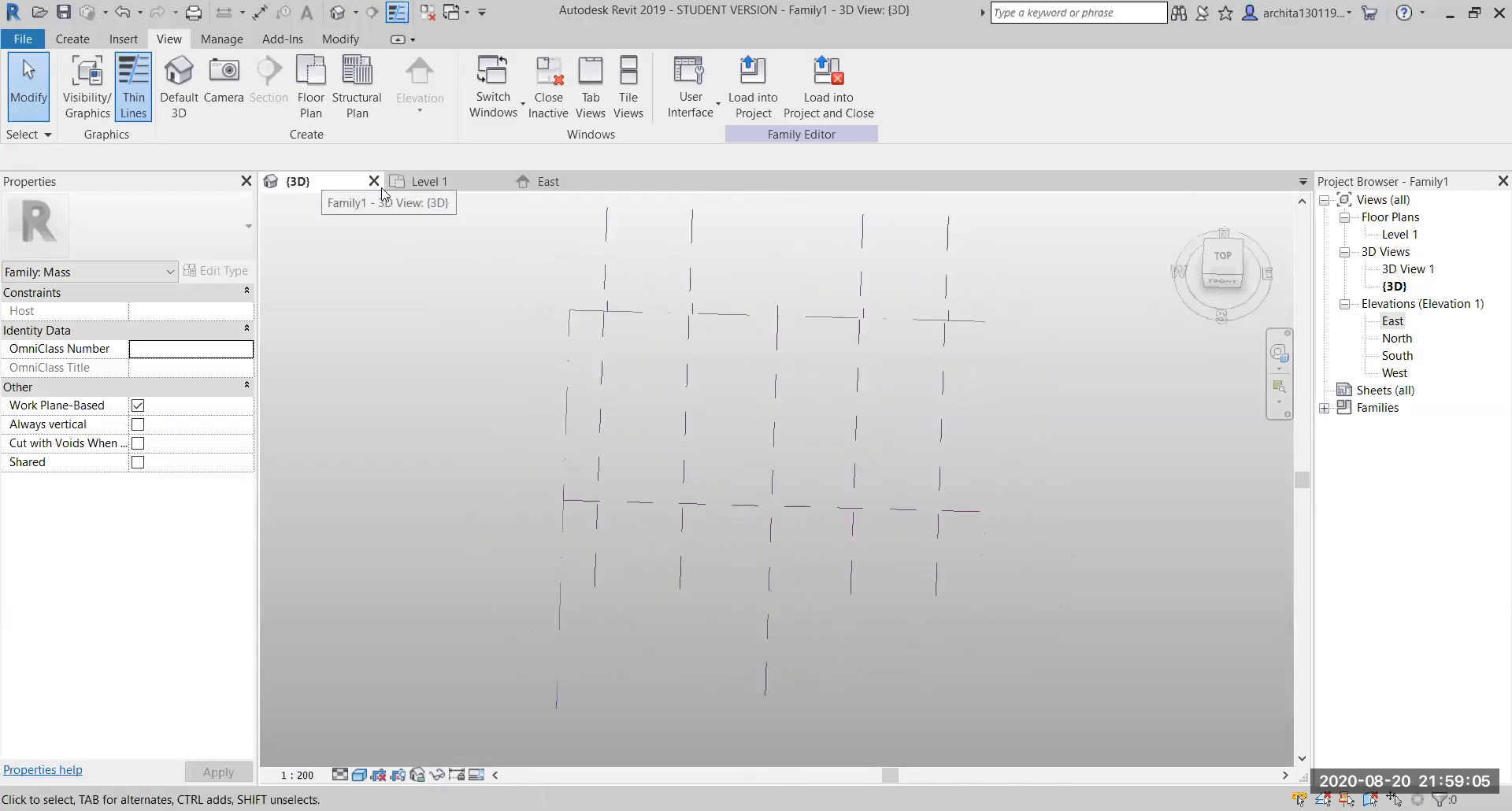
Tile the East elevation, Level 1 floor plan and 3D views, fitting the reference planes within the floor plan
{"action": "left_click", "coordinate": [457, 185]}
{"action": "left_click", "coordinate": [564, 183]}
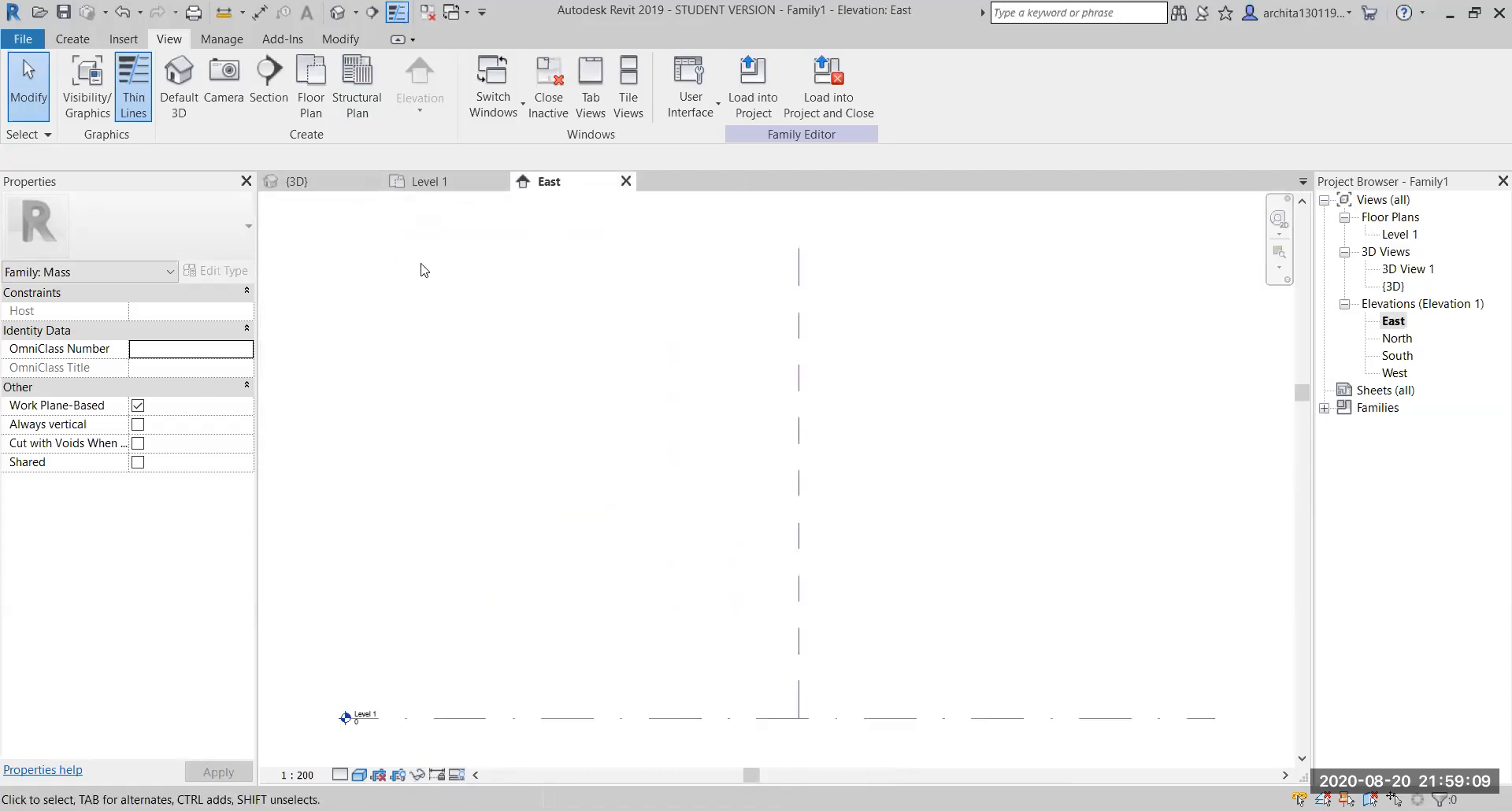
{"action": "left_click", "coordinate": [628, 85]}
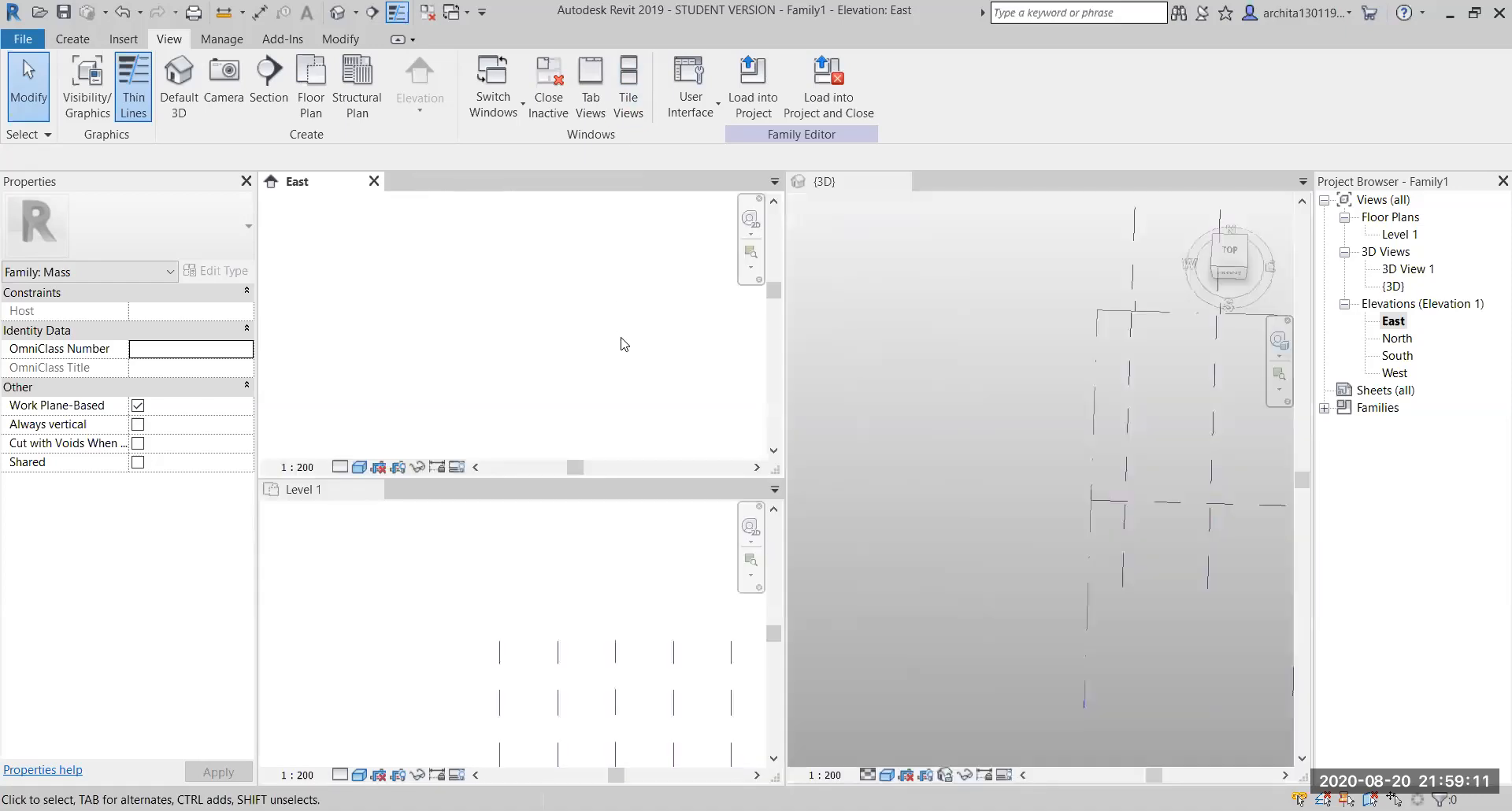
{"action": "scroll", "coordinate": [524, 545], "scroll_direction": "down", "scroll_amount": 2}
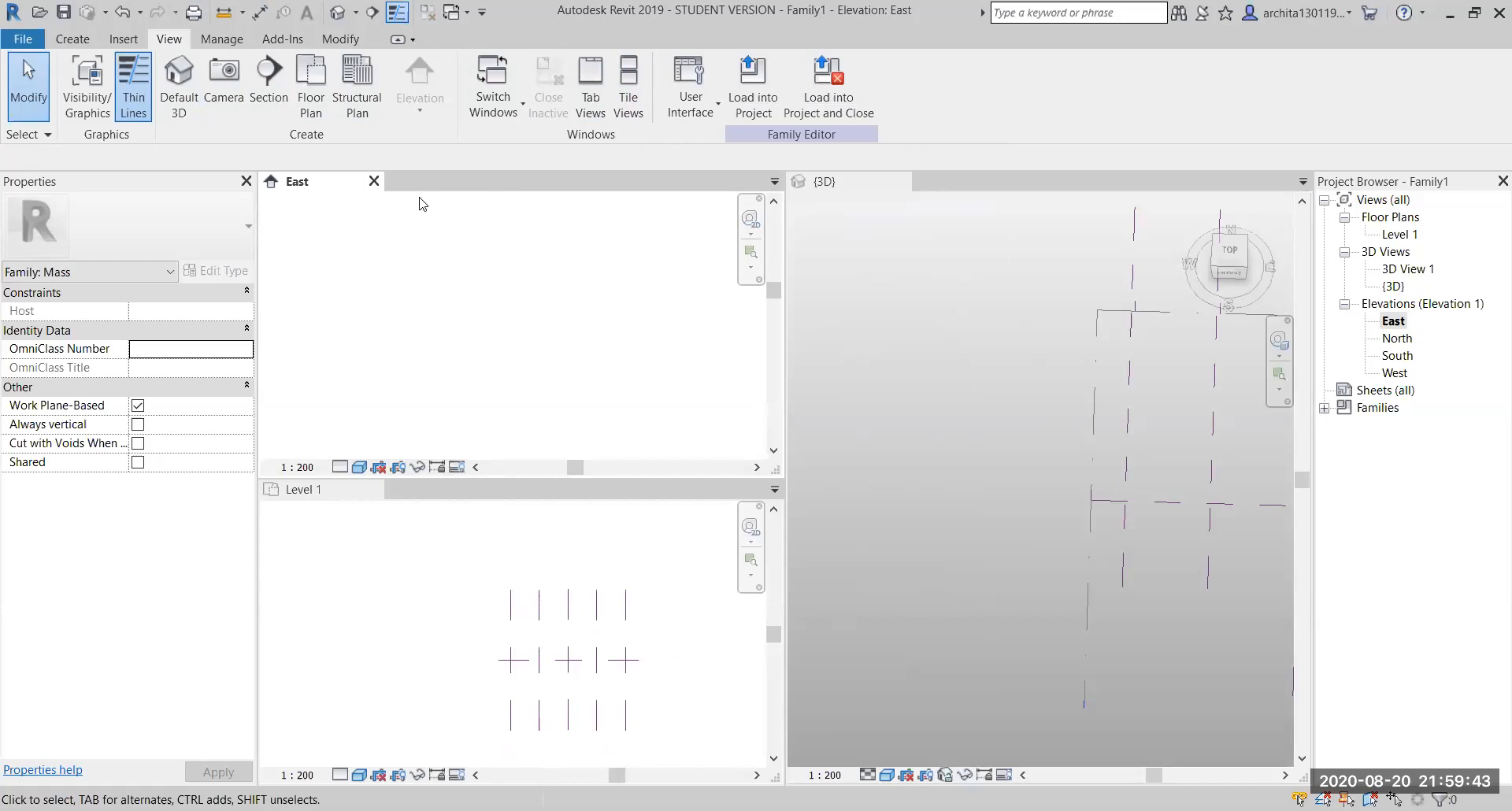
Return the views to tabs, check the East elevation and Level 1 plan, and tile all views with the 3D view active
{"action": "left_click", "coordinate": [590, 86]}
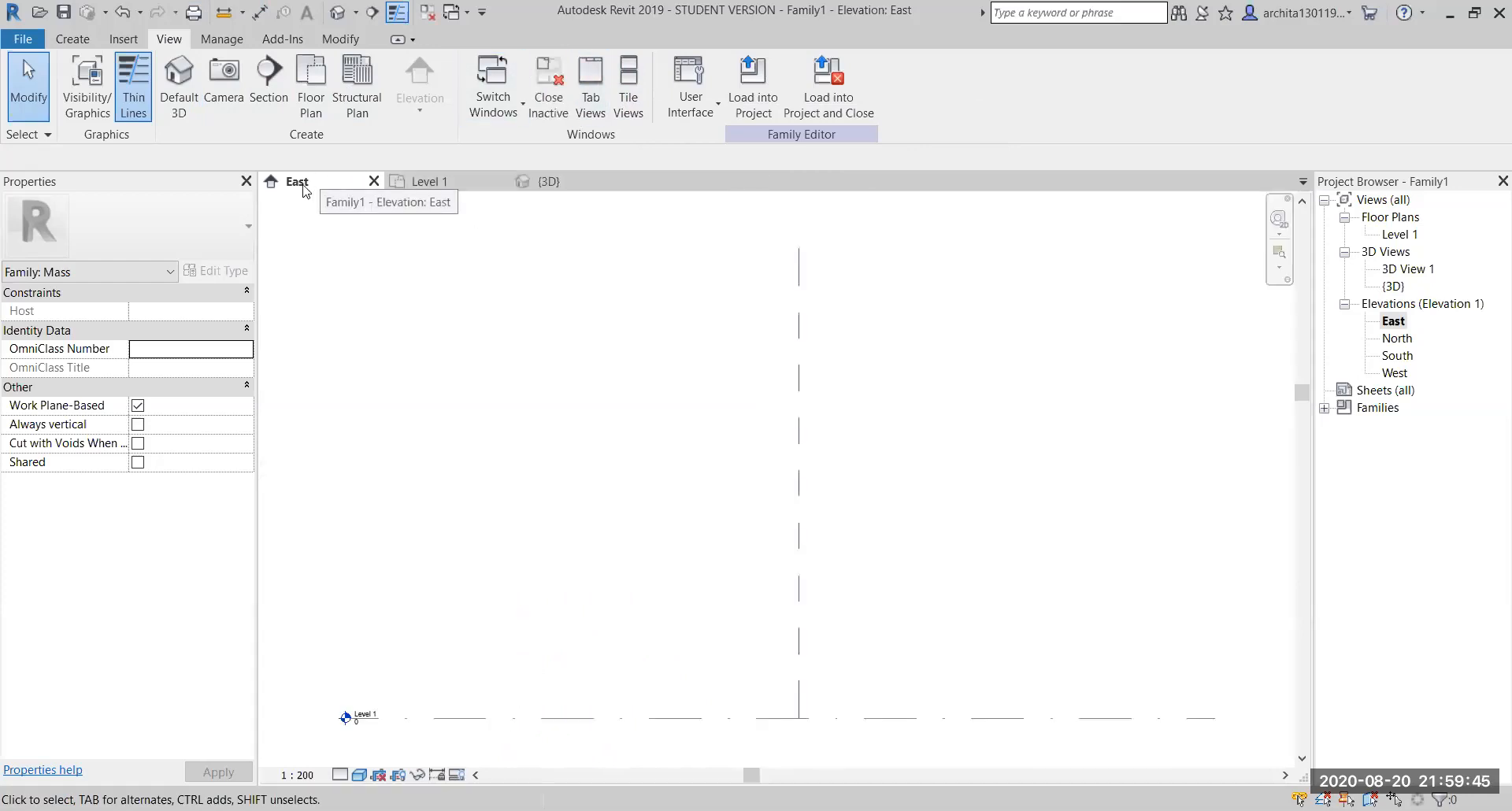
{"action": "left_click", "coordinate": [441, 183]}
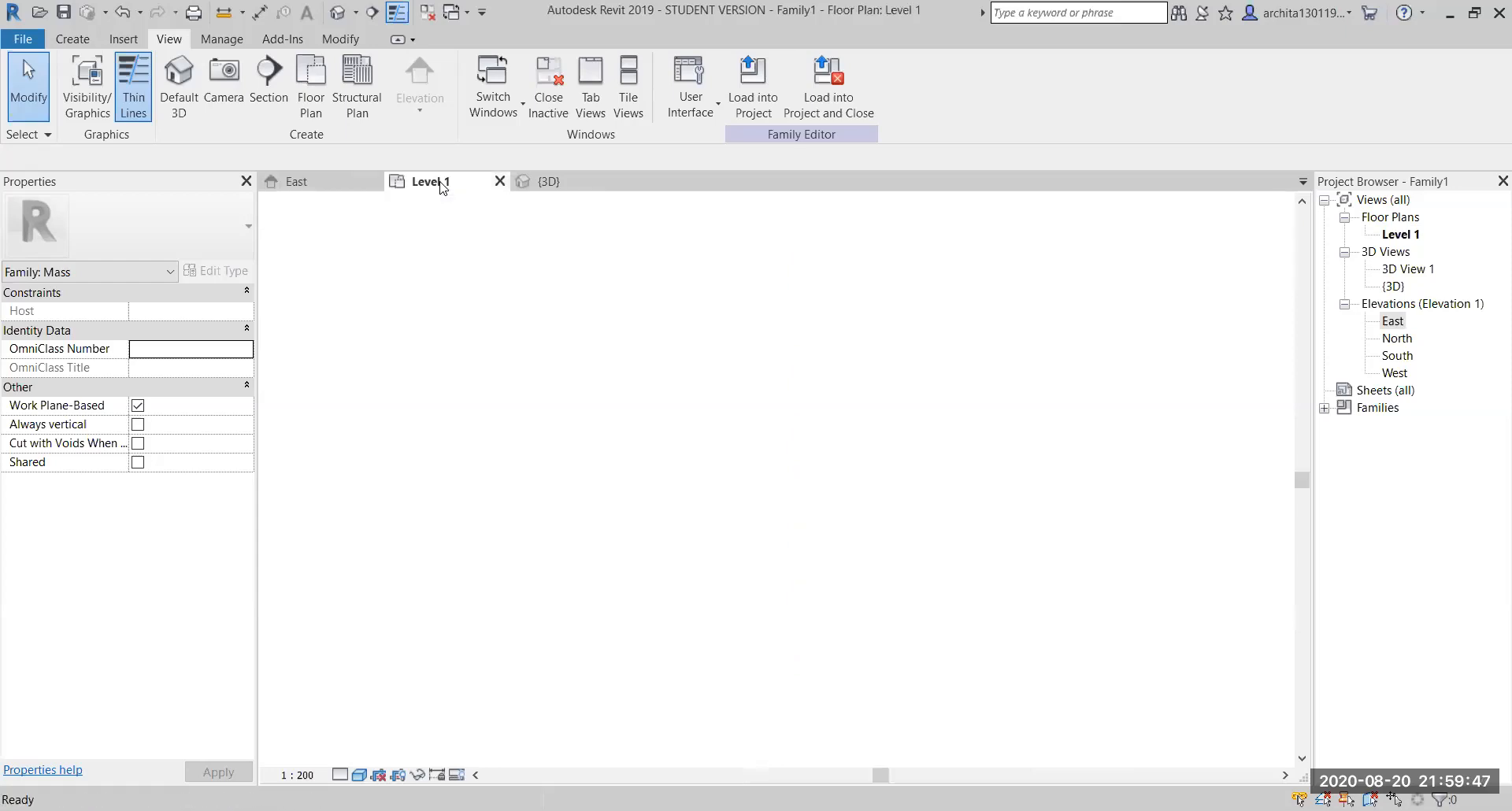
{"action": "left_click", "coordinate": [561, 183]}
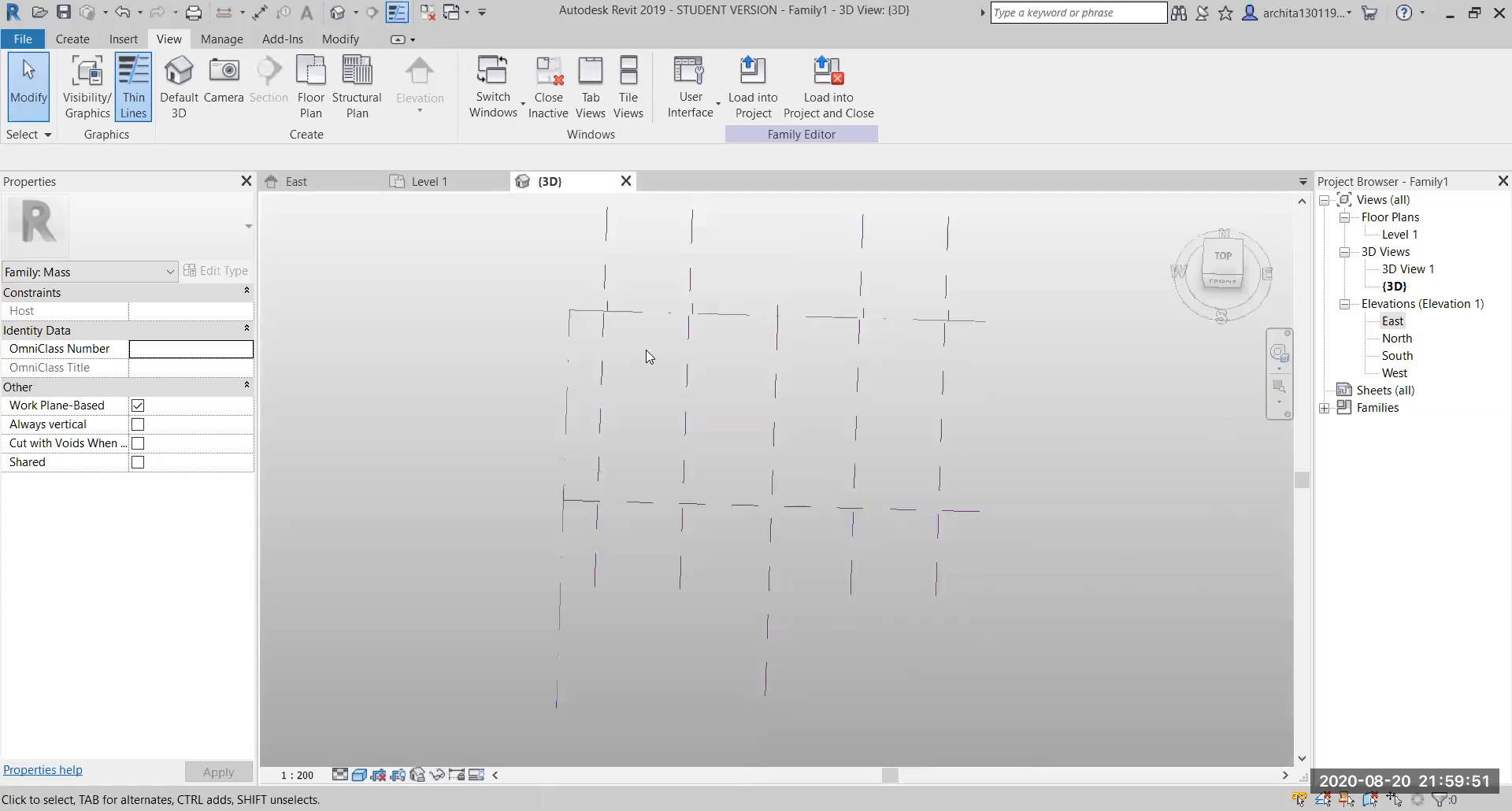
{"action": "left_click", "coordinate": [627, 86]}
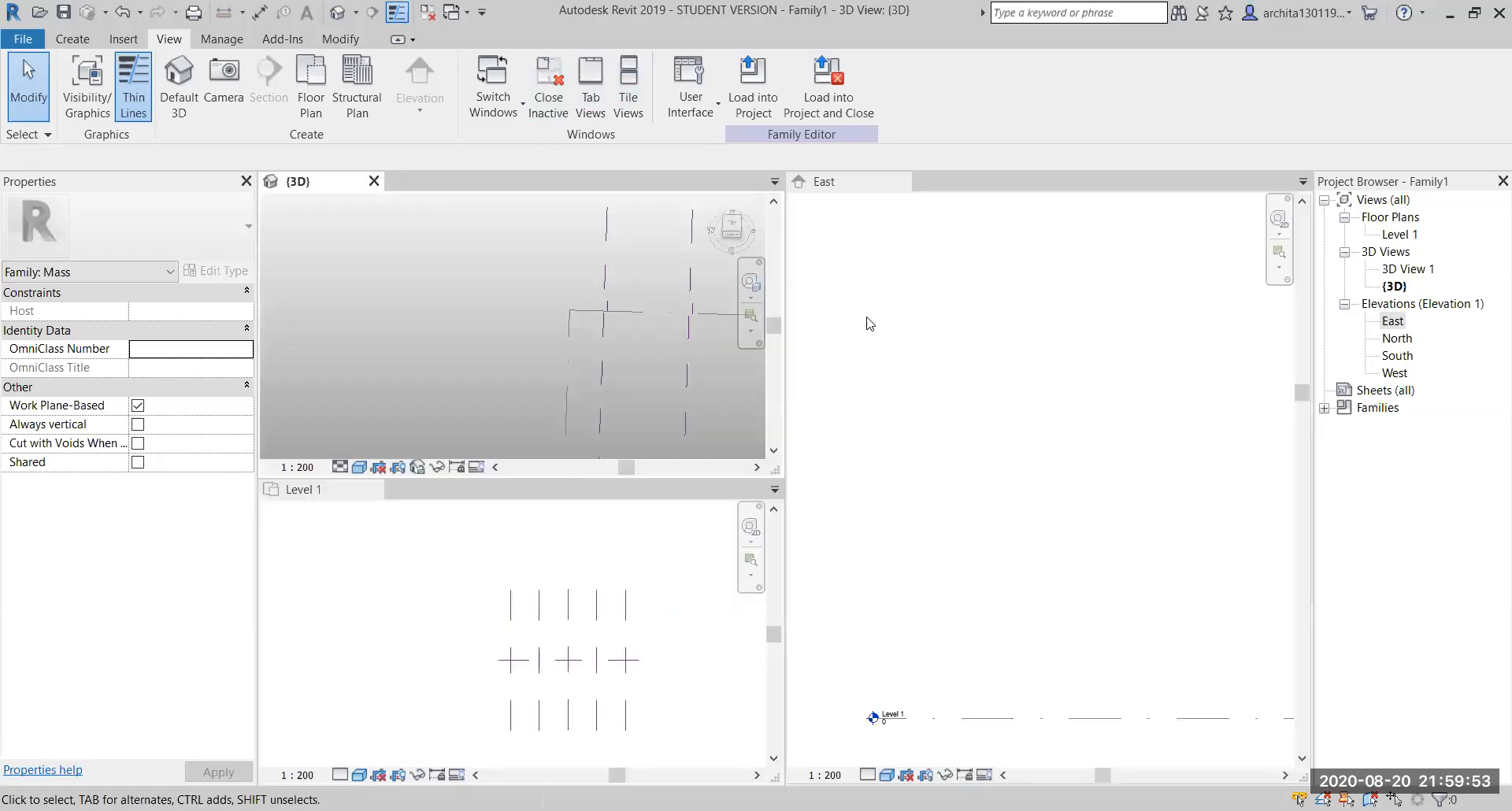
Orbit the 3D view to an angled view and fit the reference planes within the 3D, Level 1 and East tiles
{"action": "scroll", "coordinate": [503, 395], "scroll_direction": "down", "scroll_amount": 3}
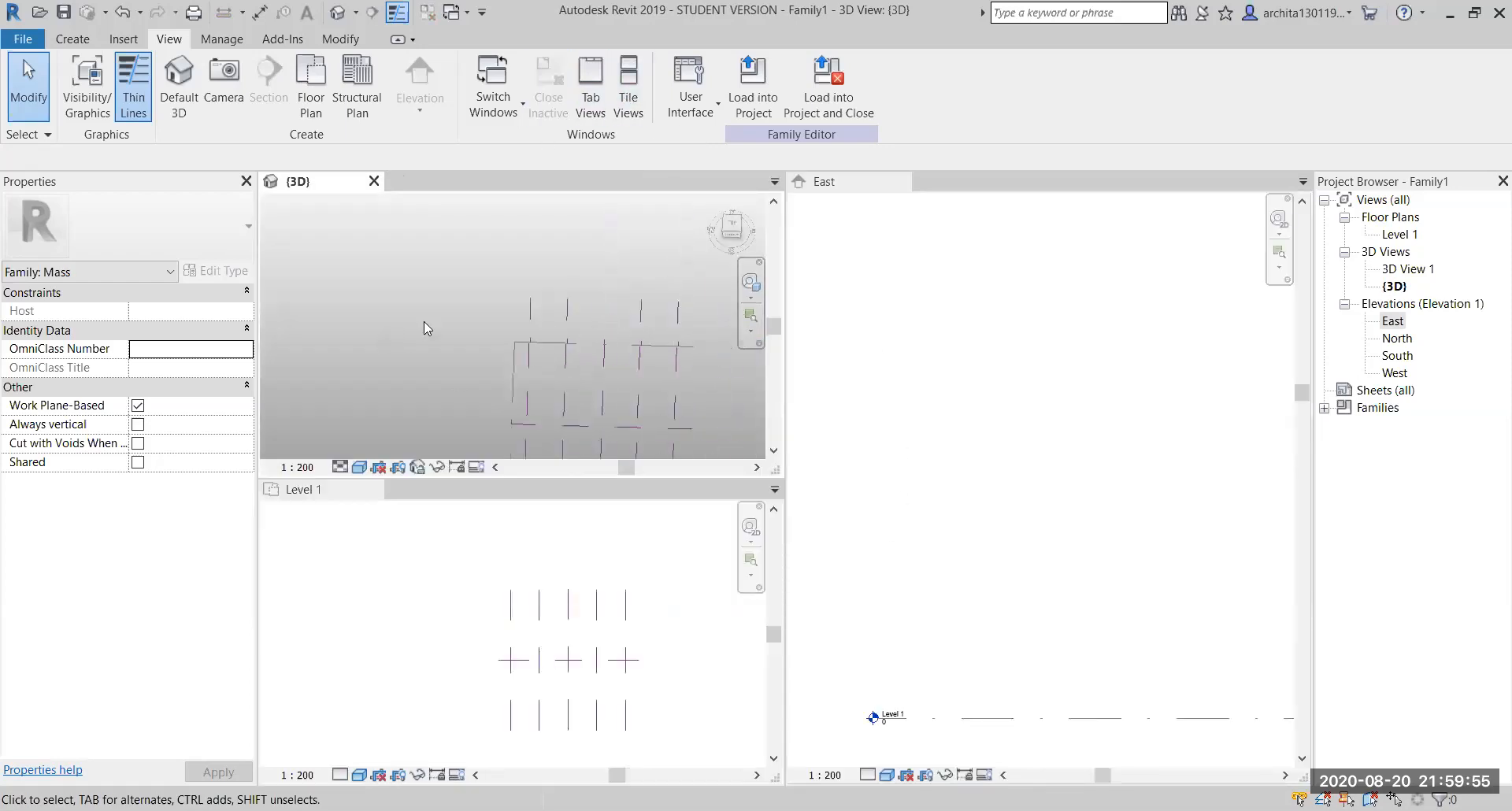
{"action": "middle_click_drag", "start_coordinate": [442, 365], "coordinate": [549, 290], "text": "shift"}
{"action": "middle_click_drag", "start_coordinate": [498, 355], "coordinate": [410, 308]}
{"action": "scroll", "coordinate": [433, 405], "scroll_direction": "up", "scroll_amount": 2}
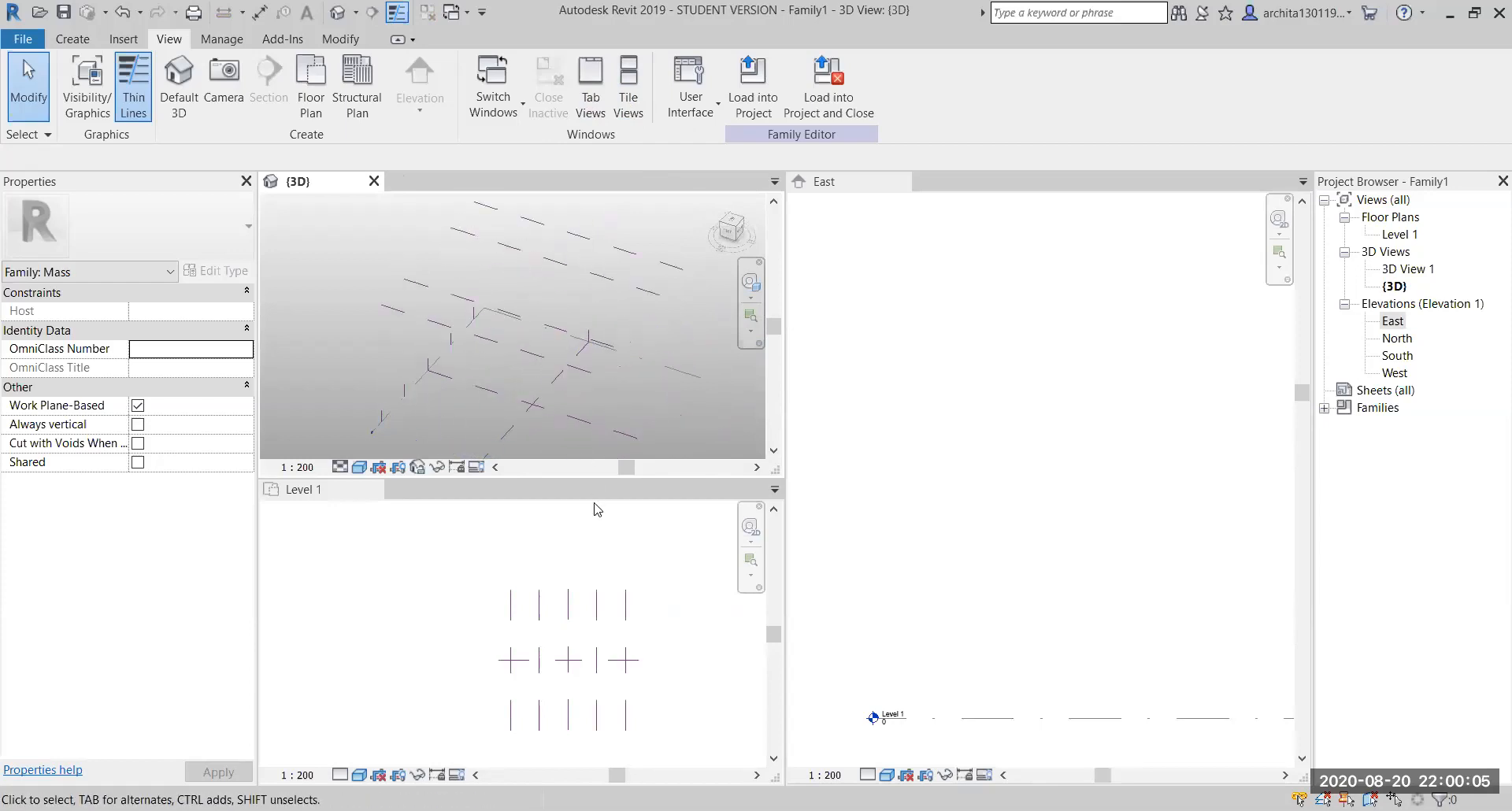
{"action": "scroll", "coordinate": [573, 642], "scroll_direction": "up", "scroll_amount": 3}
{"action": "left_click", "coordinate": [512, 641]}
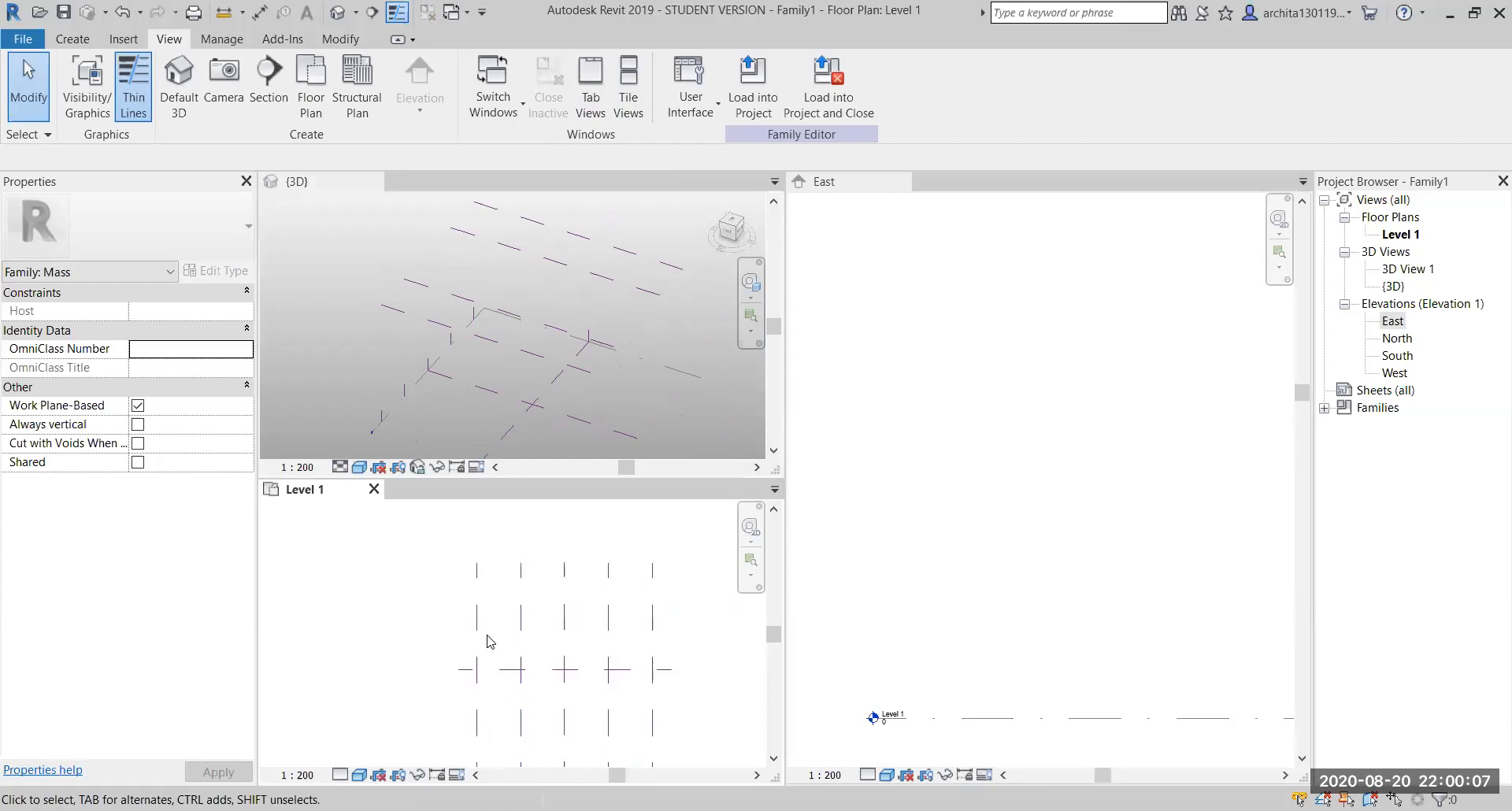
{"action": "scroll", "coordinate": [540, 628], "scroll_direction": "up", "scroll_amount": 1}
{"action": "middle_click_drag", "start_coordinate": [540, 629], "coordinate": [496, 589]}
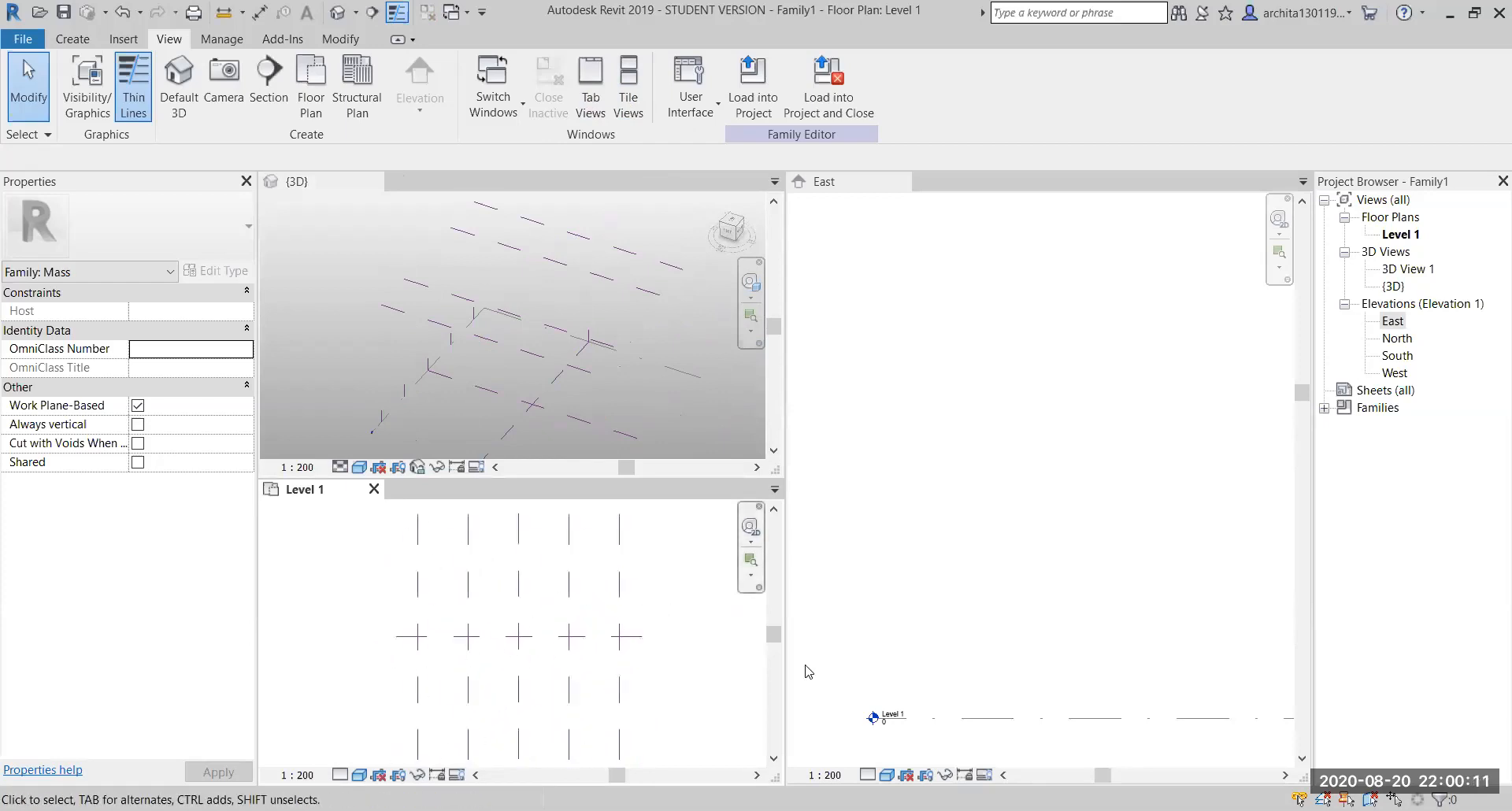
{"action": "scroll", "coordinate": [971, 560], "scroll_direction": "down", "scroll_amount": 5}
{"action": "left_click", "coordinate": [970, 561]}
{"action": "middle_click_drag", "start_coordinate": [985, 547], "coordinate": [938, 500]}
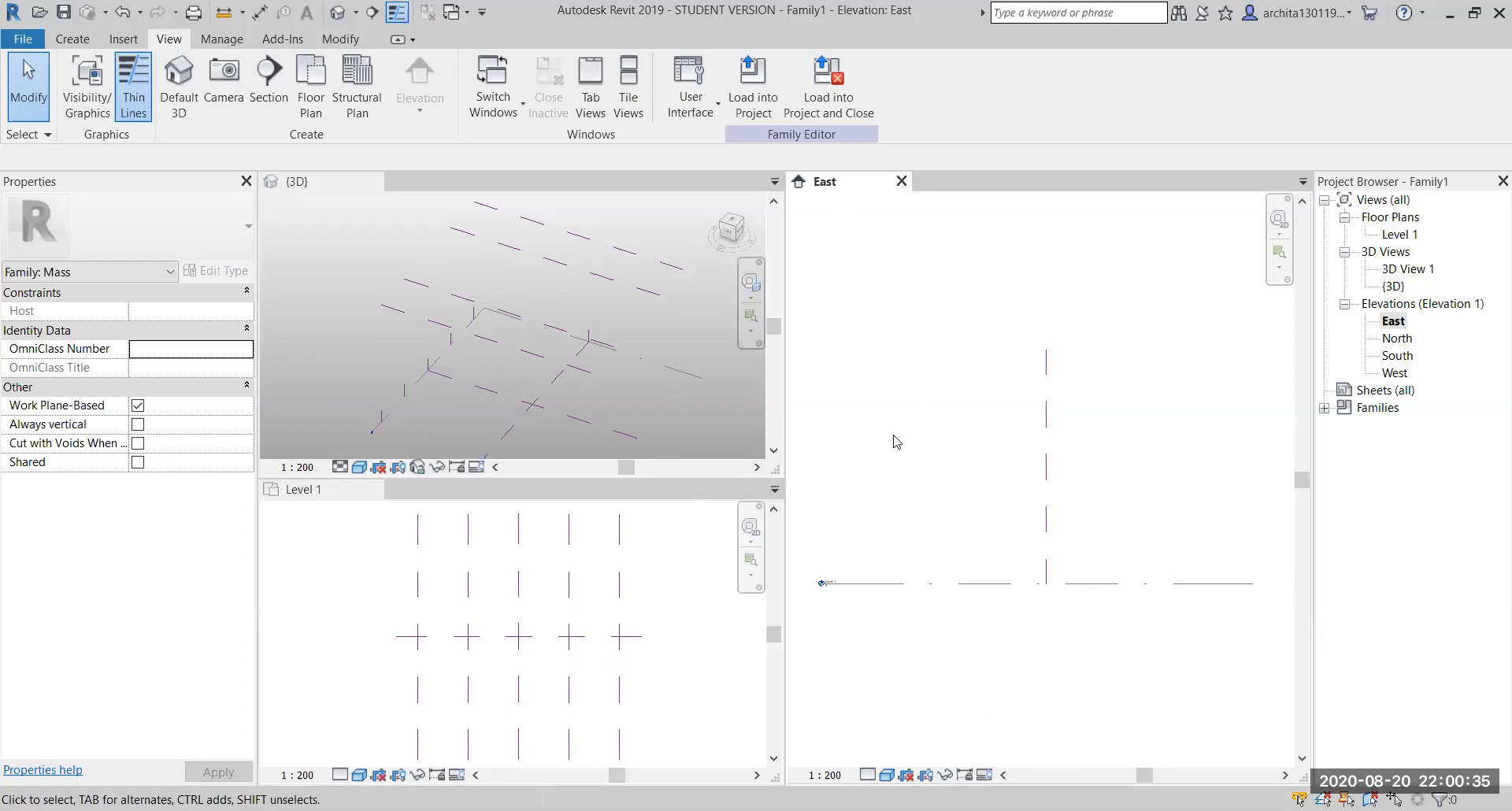
Set the work plane by name to Reference Plane : 1 and show it in the East elevation
{"action": "left_click", "coordinate": [73, 40]}
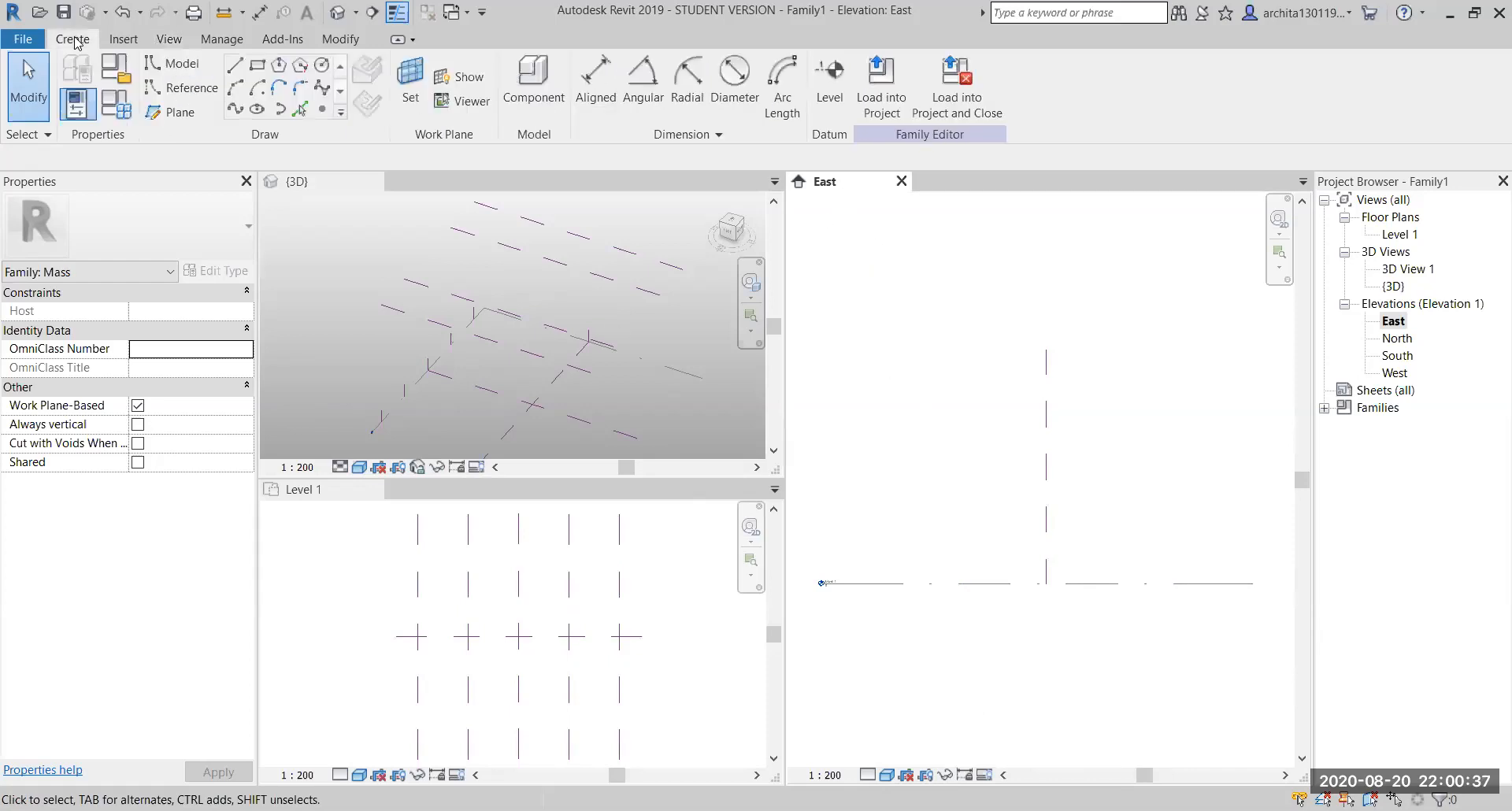
{"action": "left_click", "coordinate": [411, 85]}
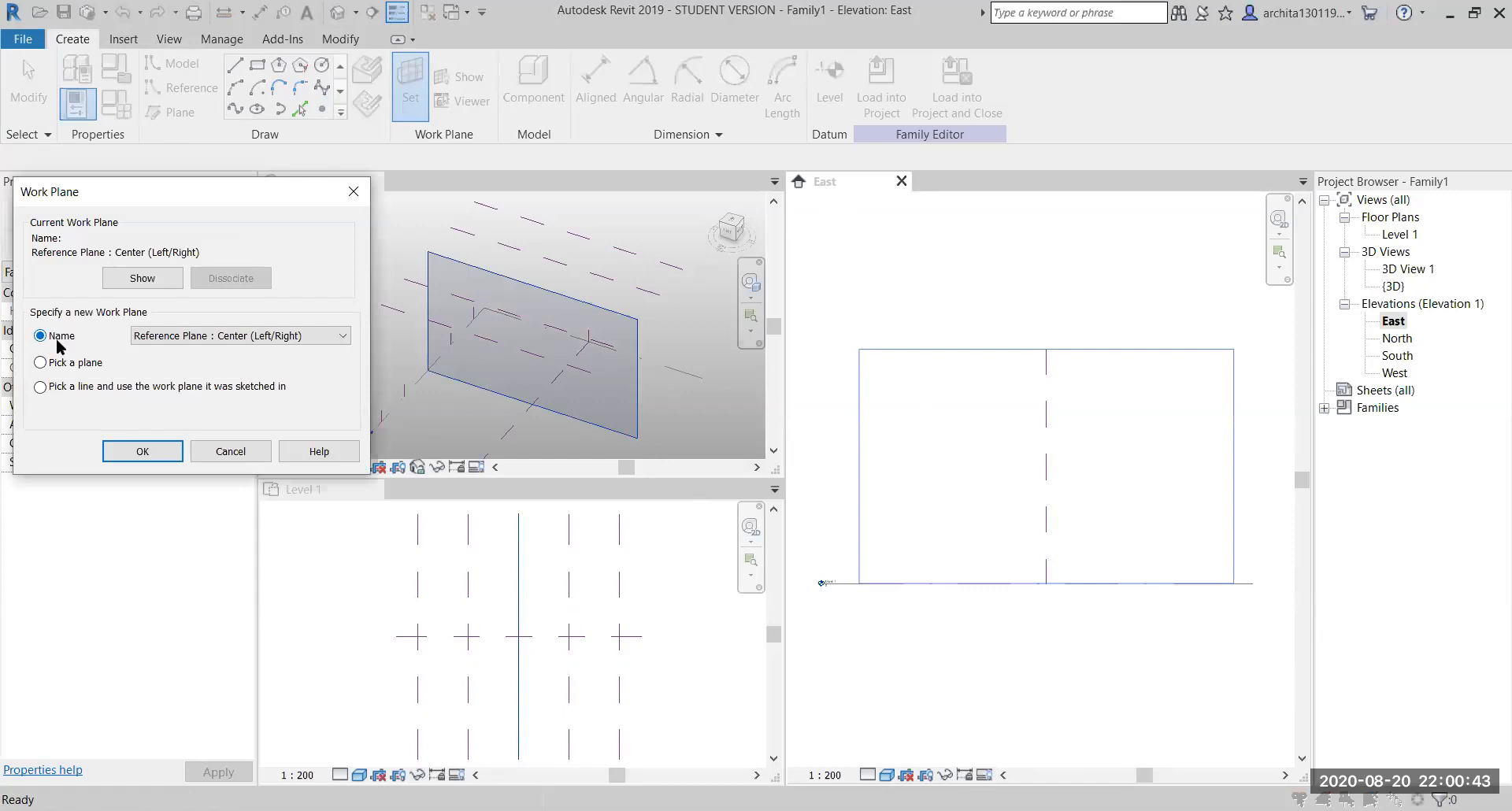
{"action": "left_click", "coordinate": [257, 336]}
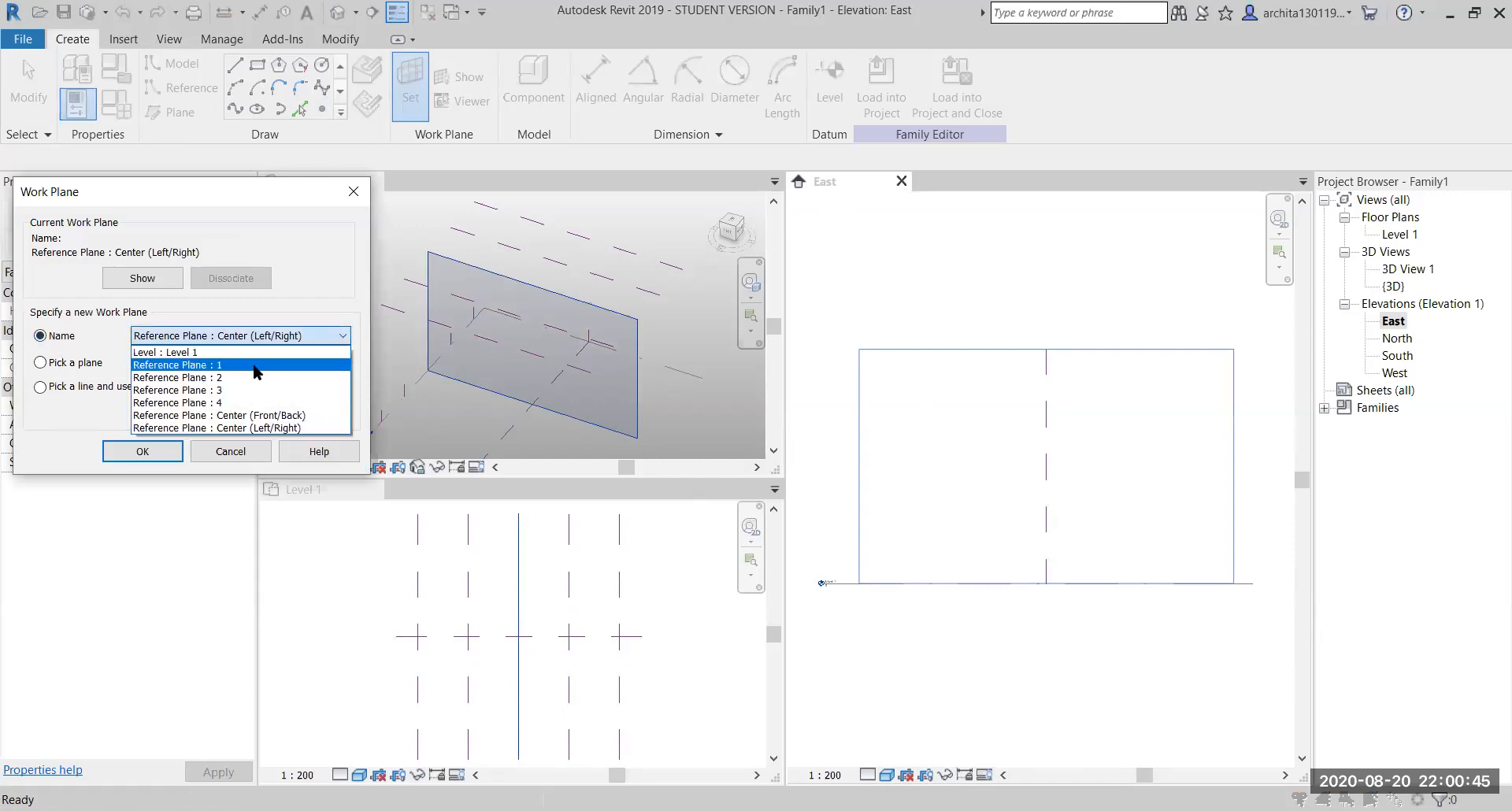
{"action": "left_click", "coordinate": [255, 366]}
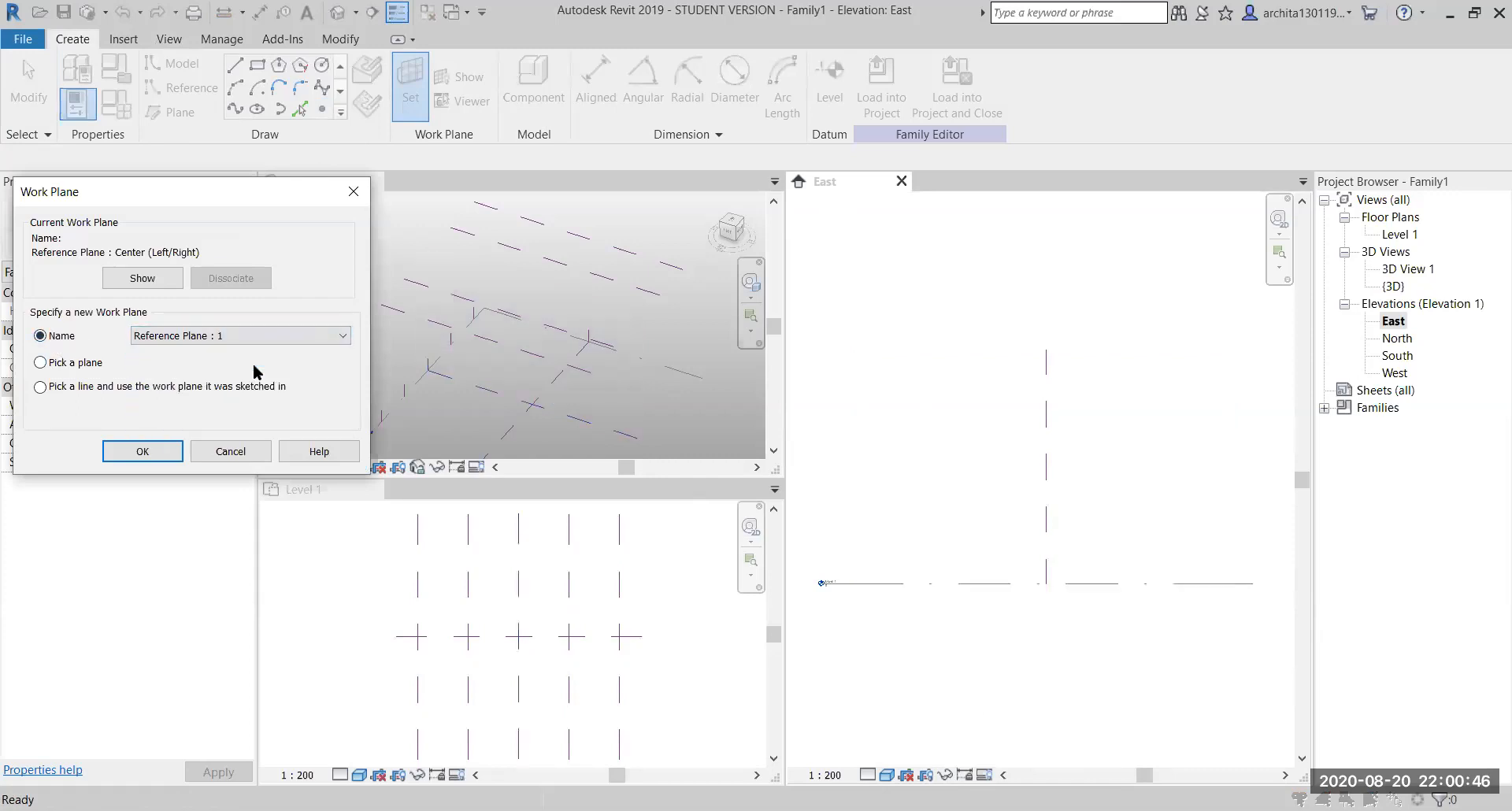
{"action": "left_click", "coordinate": [143, 451]}
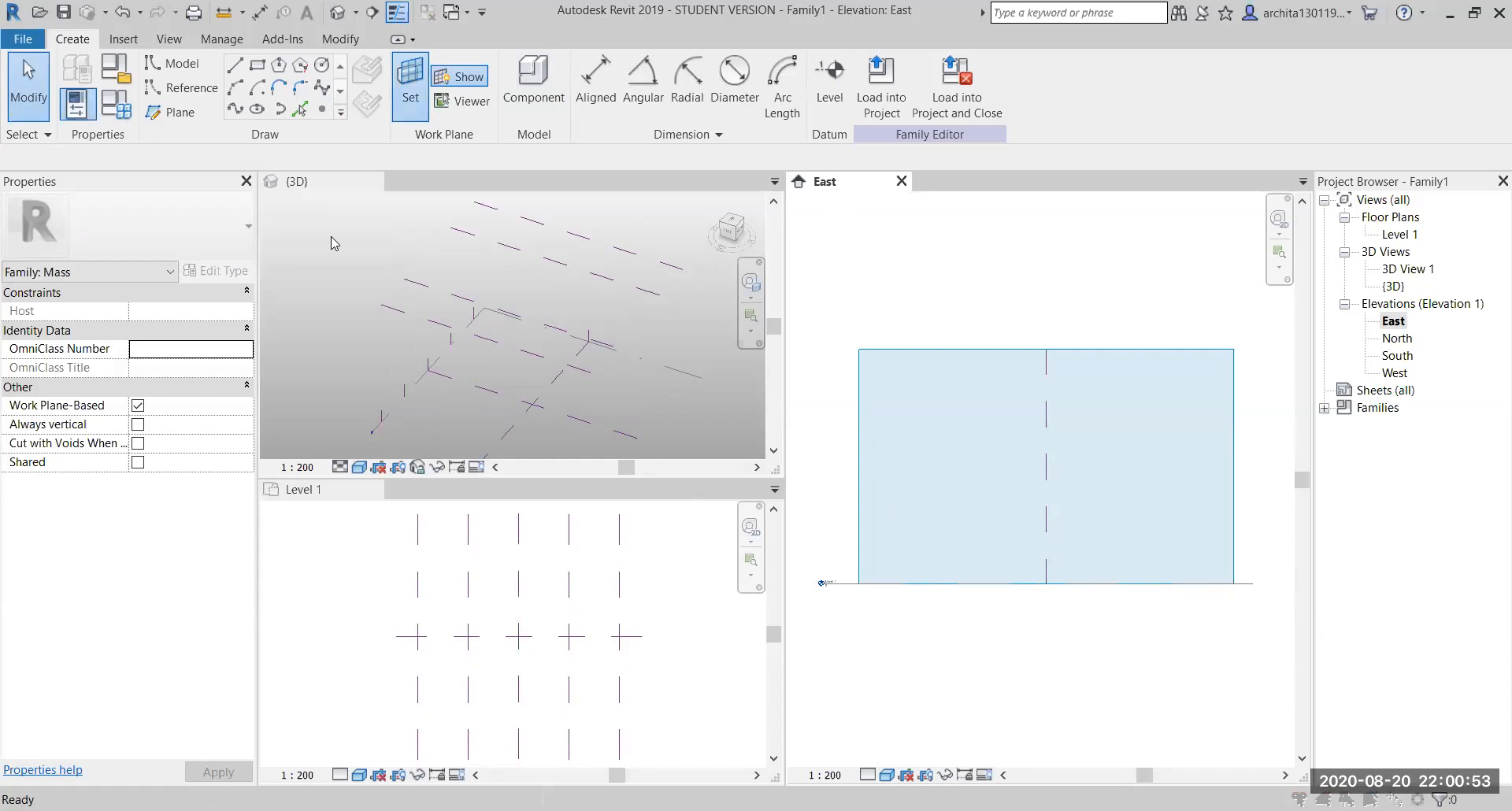
Review the named planes available in the Work Plane settings, with Reference Plane : 1 chosen
{"action": "left_click", "coordinate": [252, 337]}
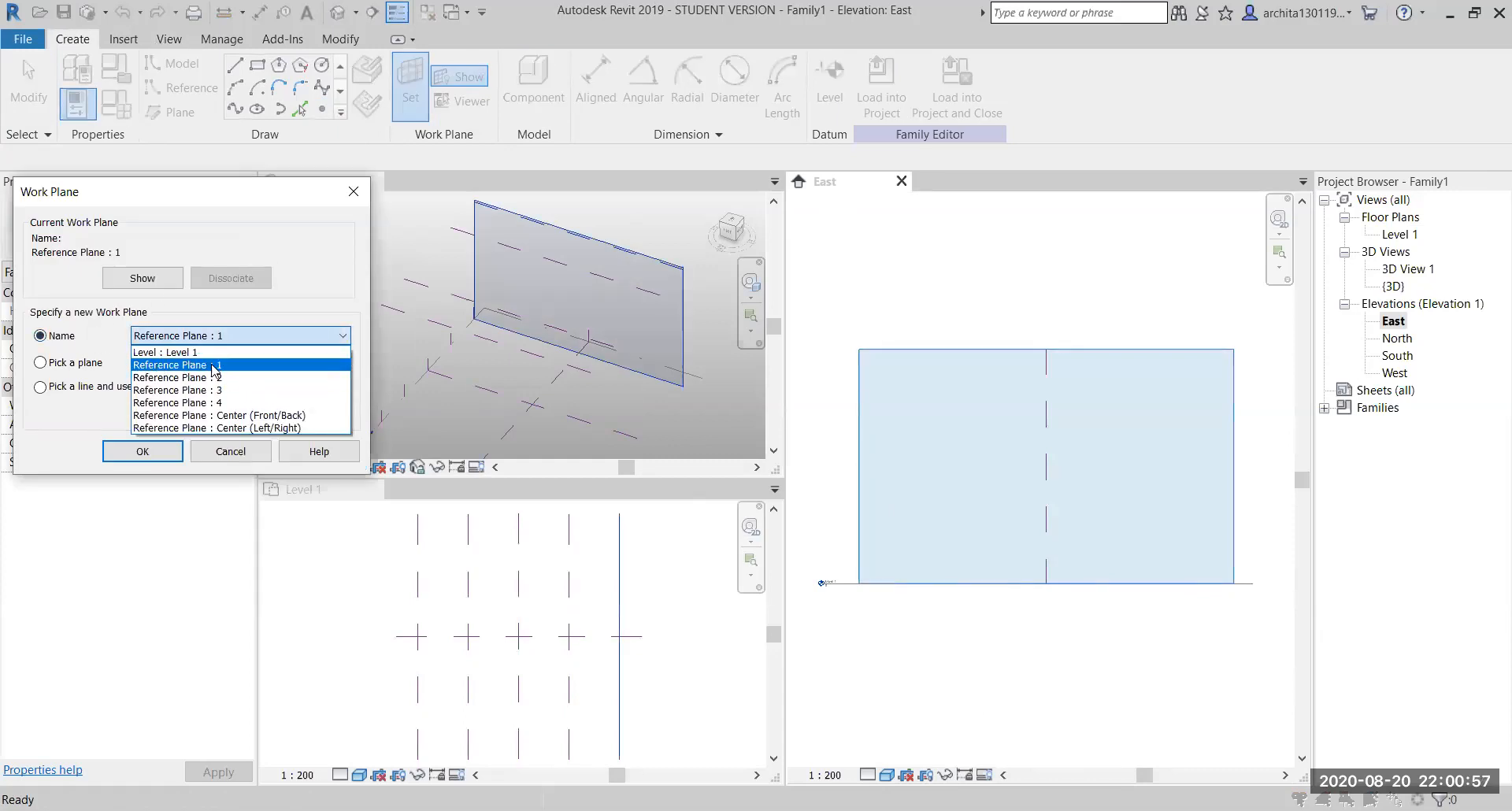
{"action": "left_click", "coordinate": [224, 366]}
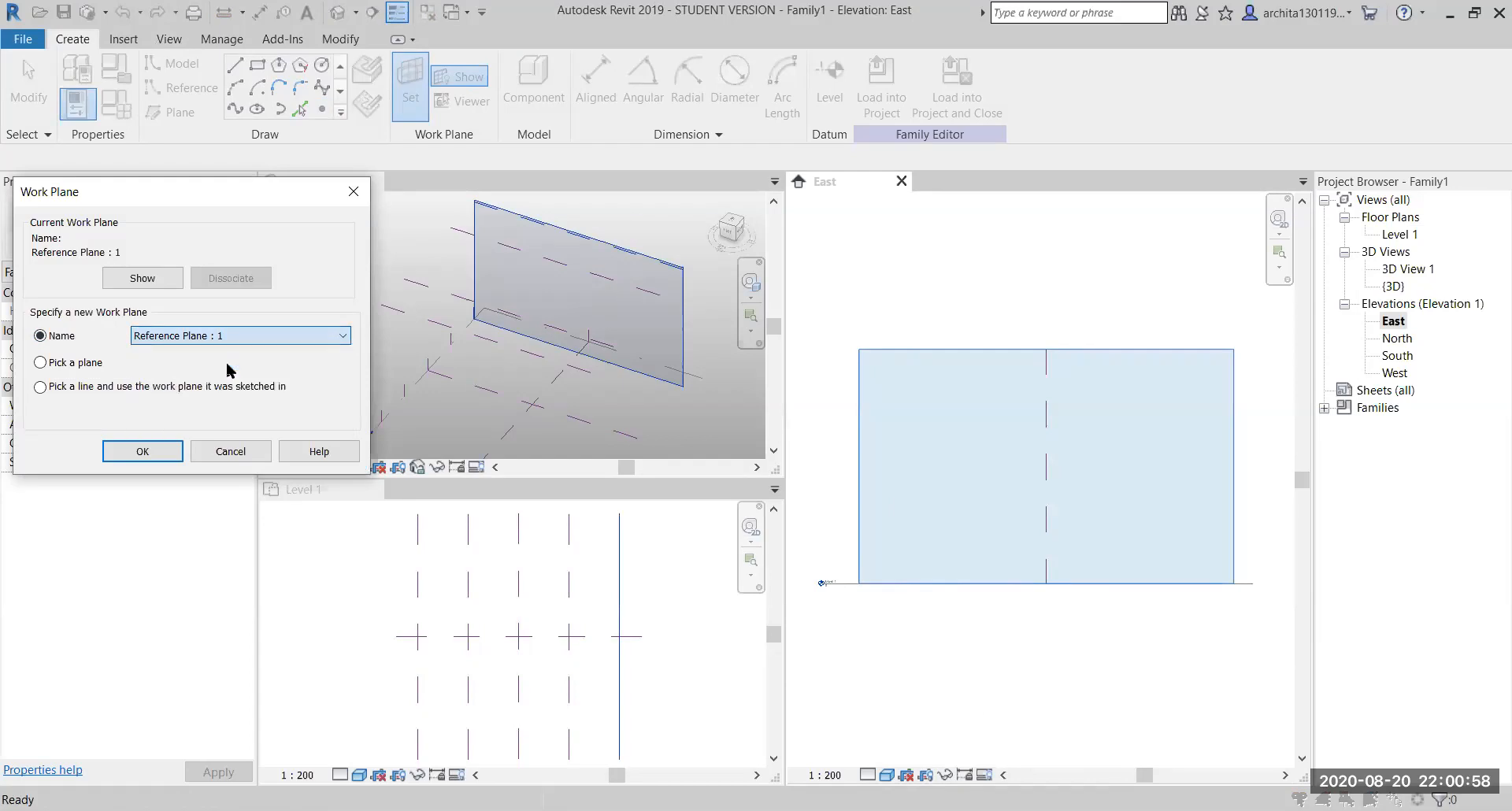
{"action": "left_click", "coordinate": [143, 451]}
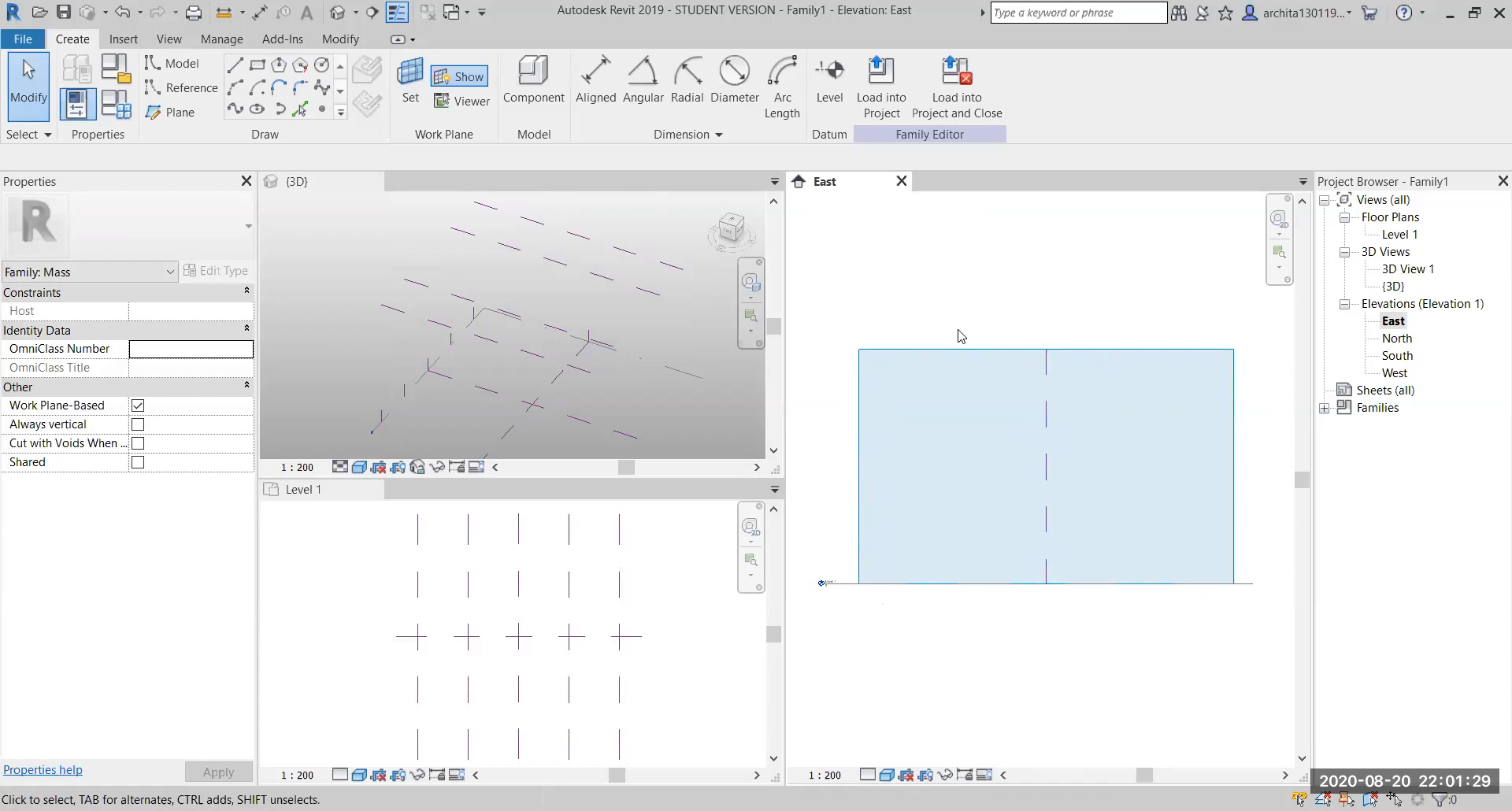
{"action": "left_click", "coordinate": [409, 83]}
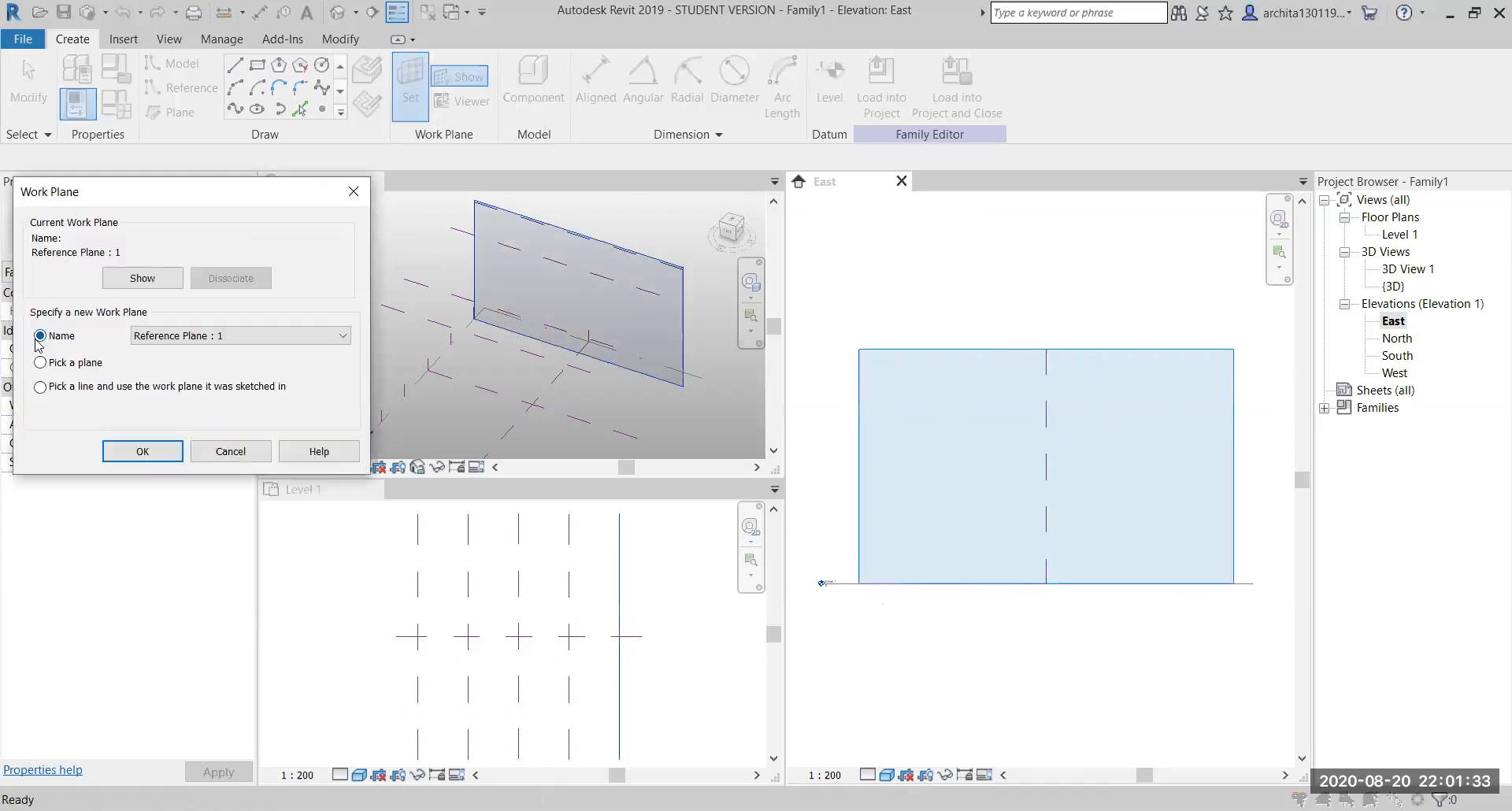
{"action": "left_click", "coordinate": [214, 340]}
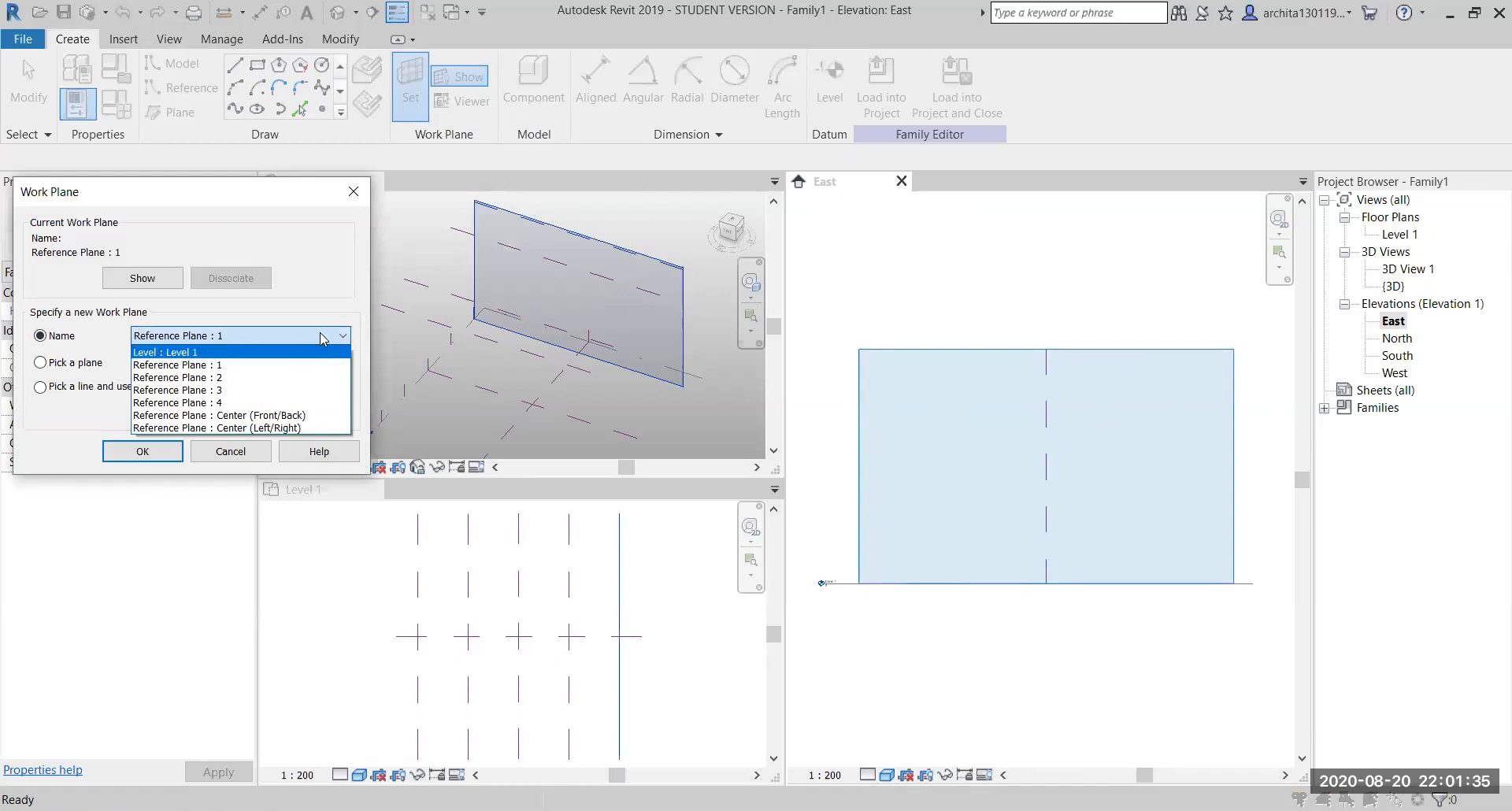
{"action": "left_click", "coordinate": [362, 195]}
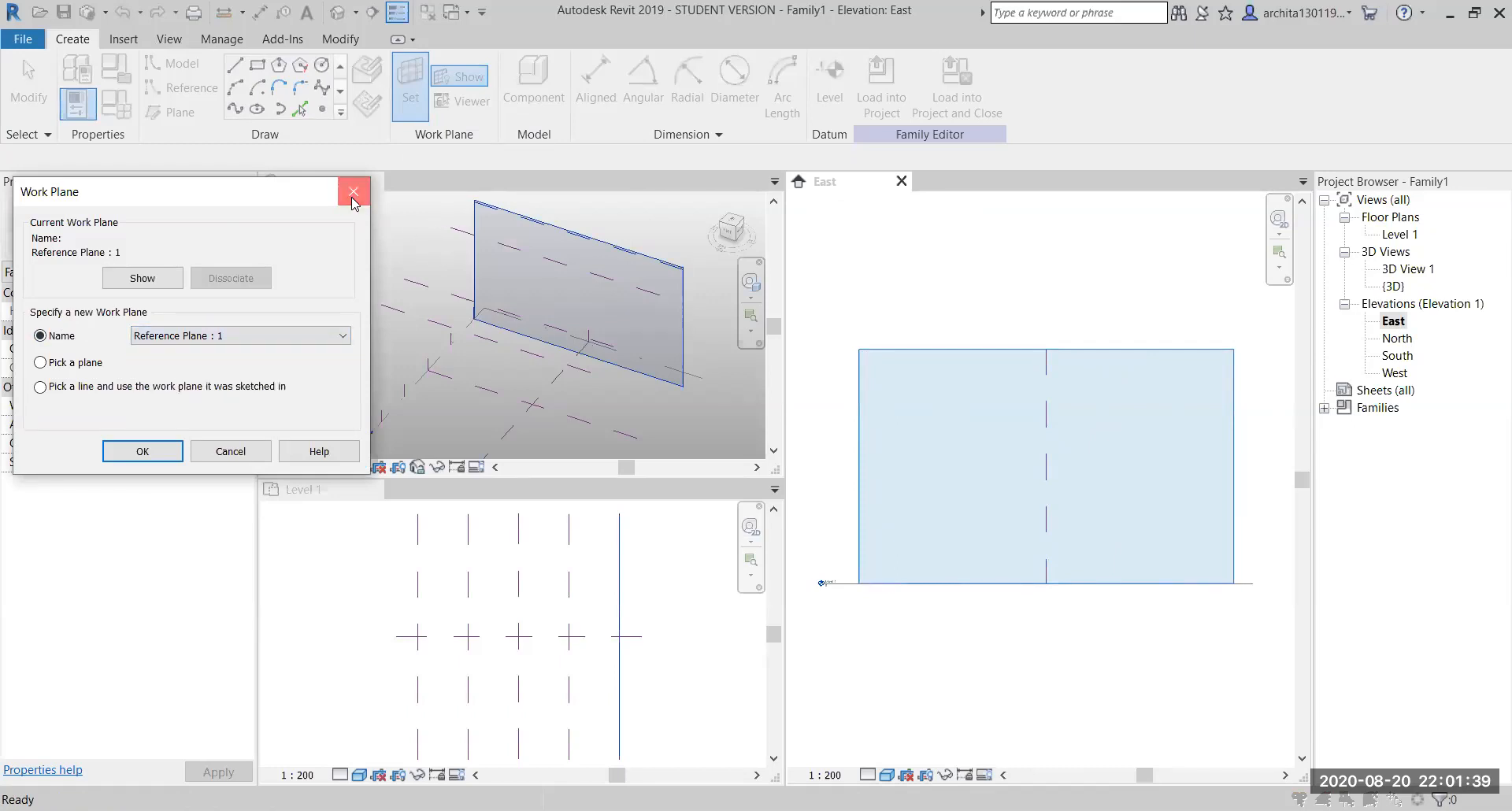
{"action": "left_click", "coordinate": [351, 194]}
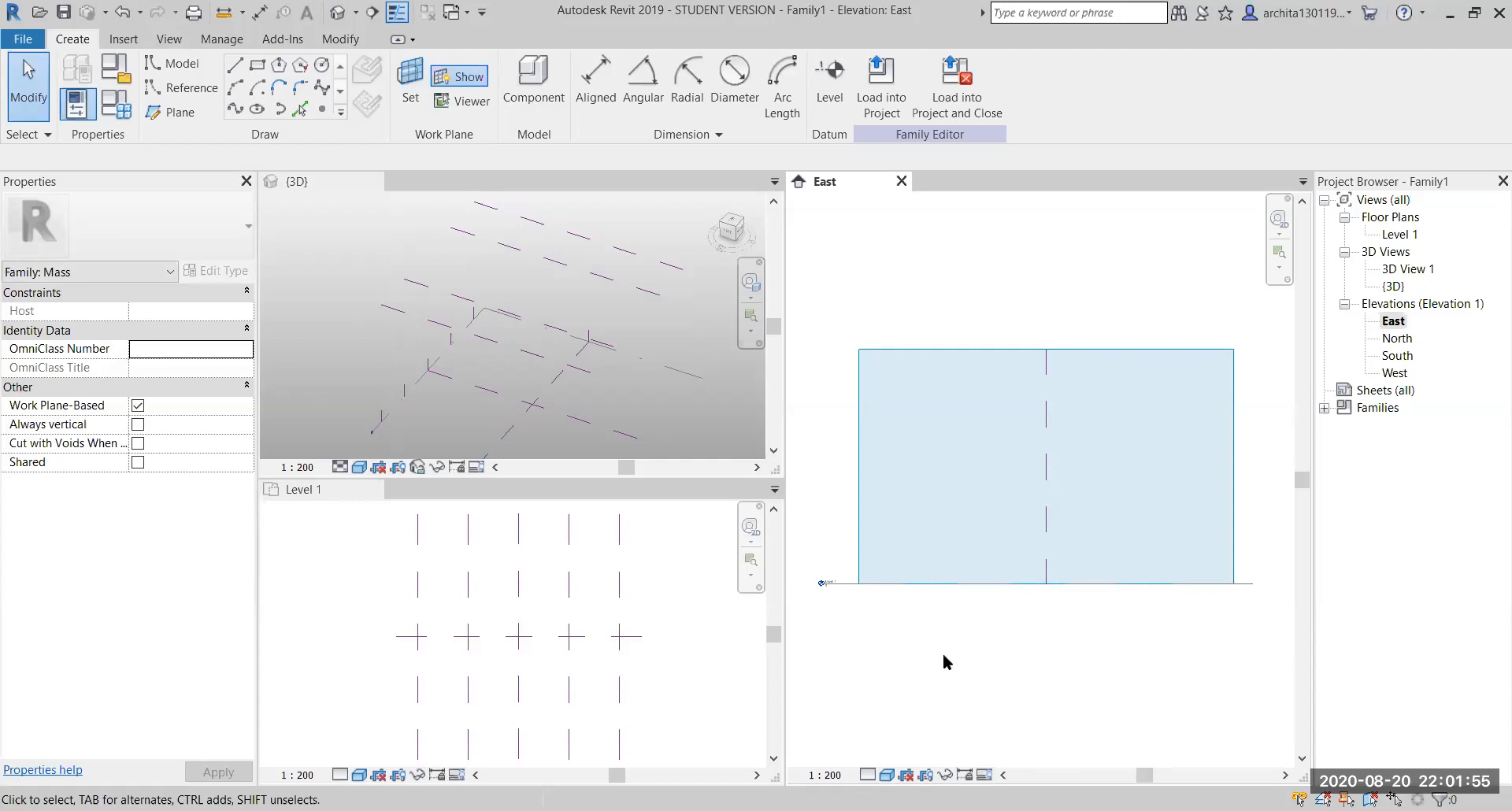
Sketch three connected profile lines in the East elevation: about 7517 across, 51193 down the centre plane to Level 1, and 7517 back along Level 1
{"action": "scroll", "coordinate": [967, 496], "scroll_direction": "up", "scroll_amount": 1}
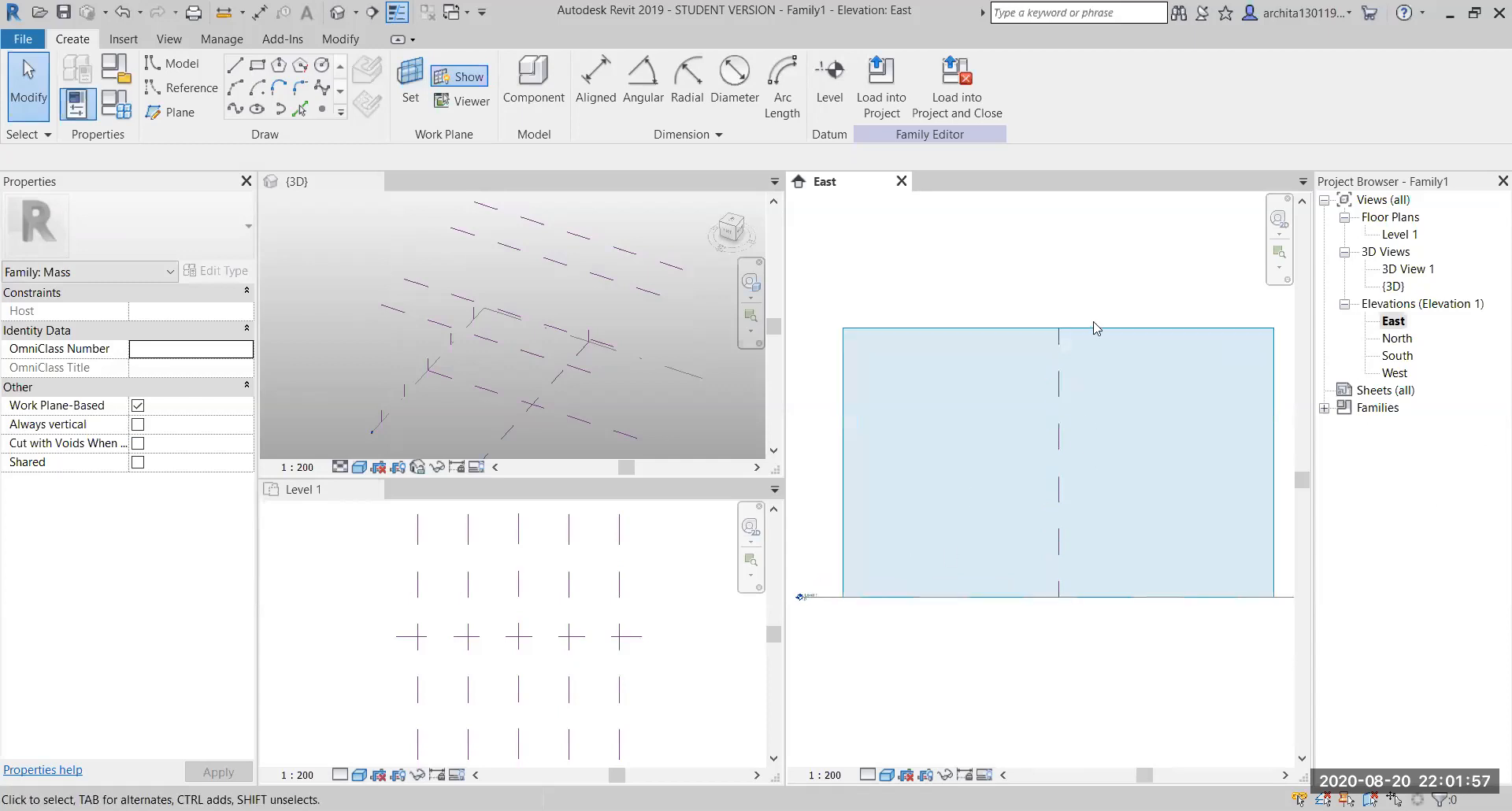
{"action": "scroll", "coordinate": [1097, 446], "scroll_direction": "up", "scroll_amount": 1}
{"action": "middle_click_drag", "start_coordinate": [1029, 692], "coordinate": [1074, 702]}
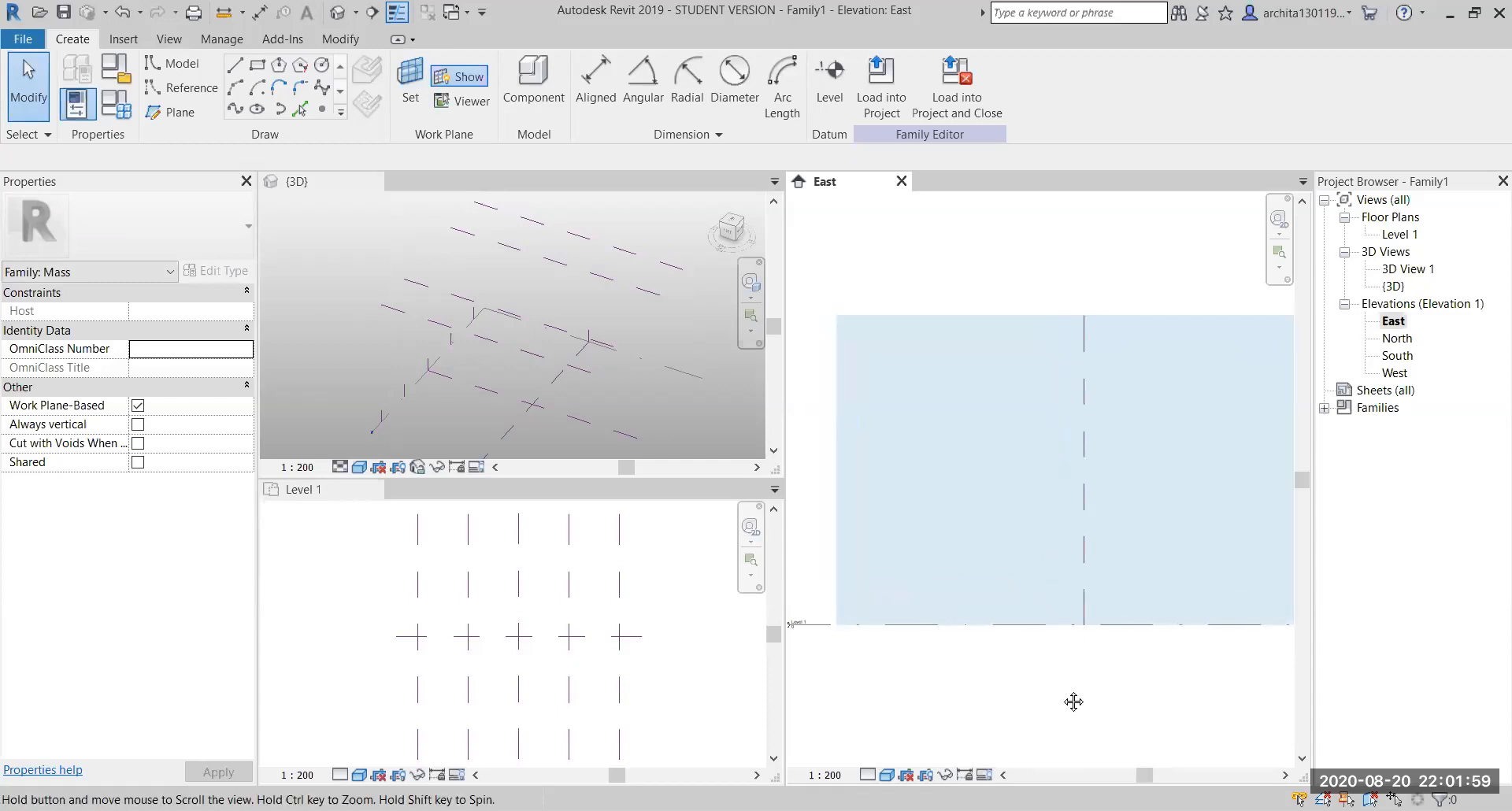
{"action": "scroll", "coordinate": [1030, 611], "scroll_direction": "up", "scroll_amount": 1}
{"action": "middle_click_drag", "start_coordinate": [1005, 480], "coordinate": [1075, 492]}
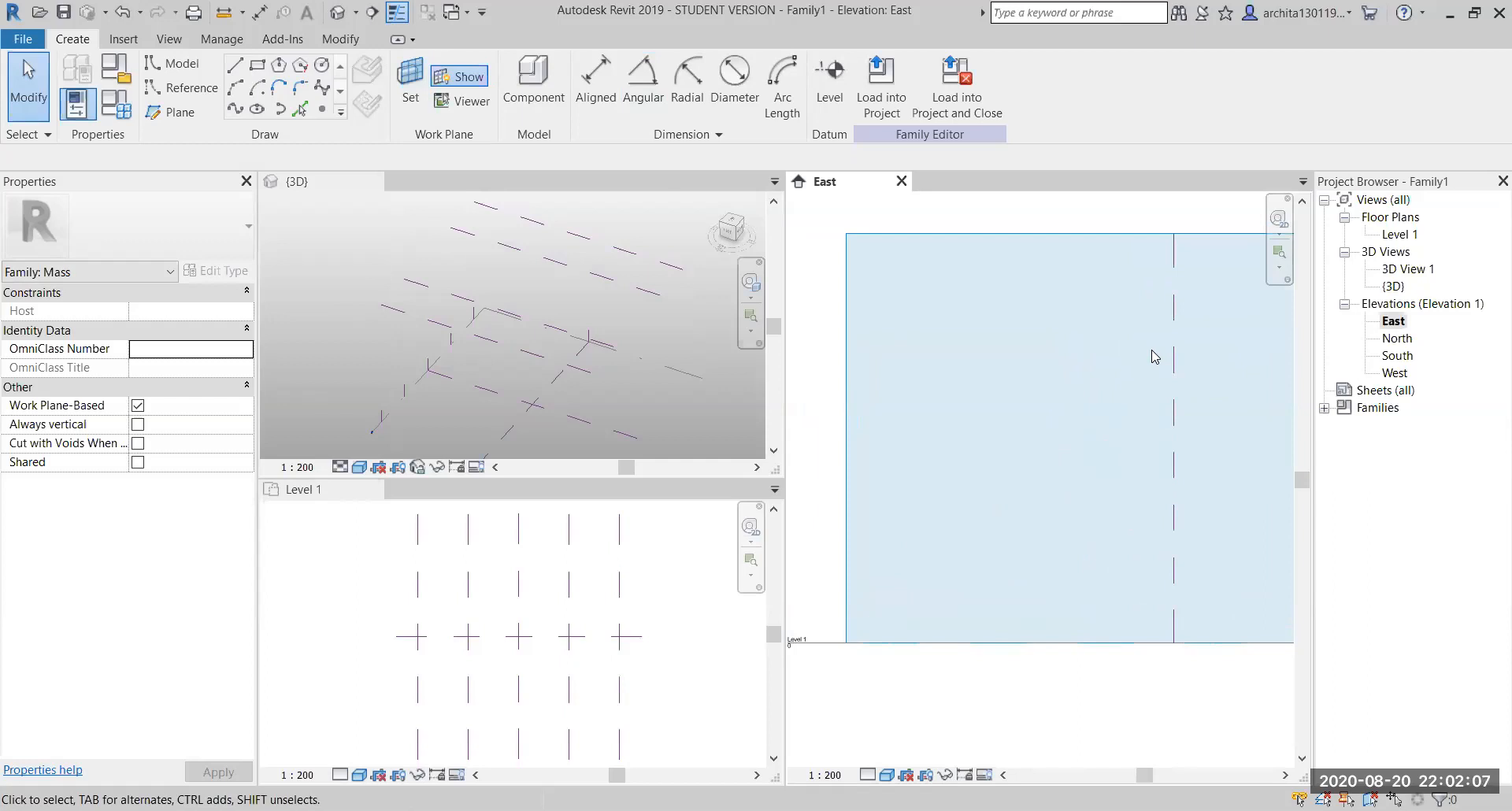
{"action": "left_click", "coordinate": [234, 68]}
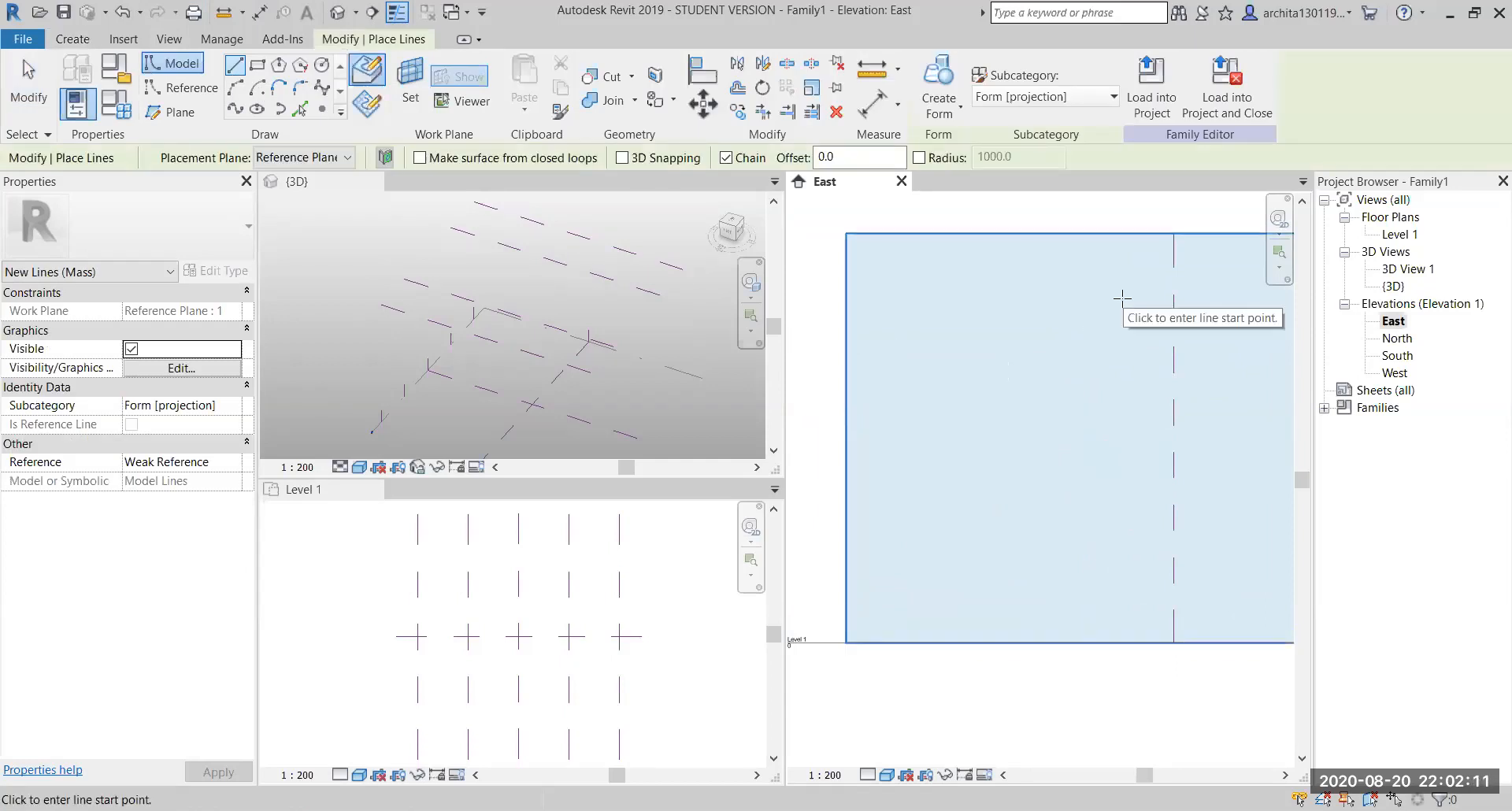
{"action": "left_click", "coordinate": [1173, 300]}
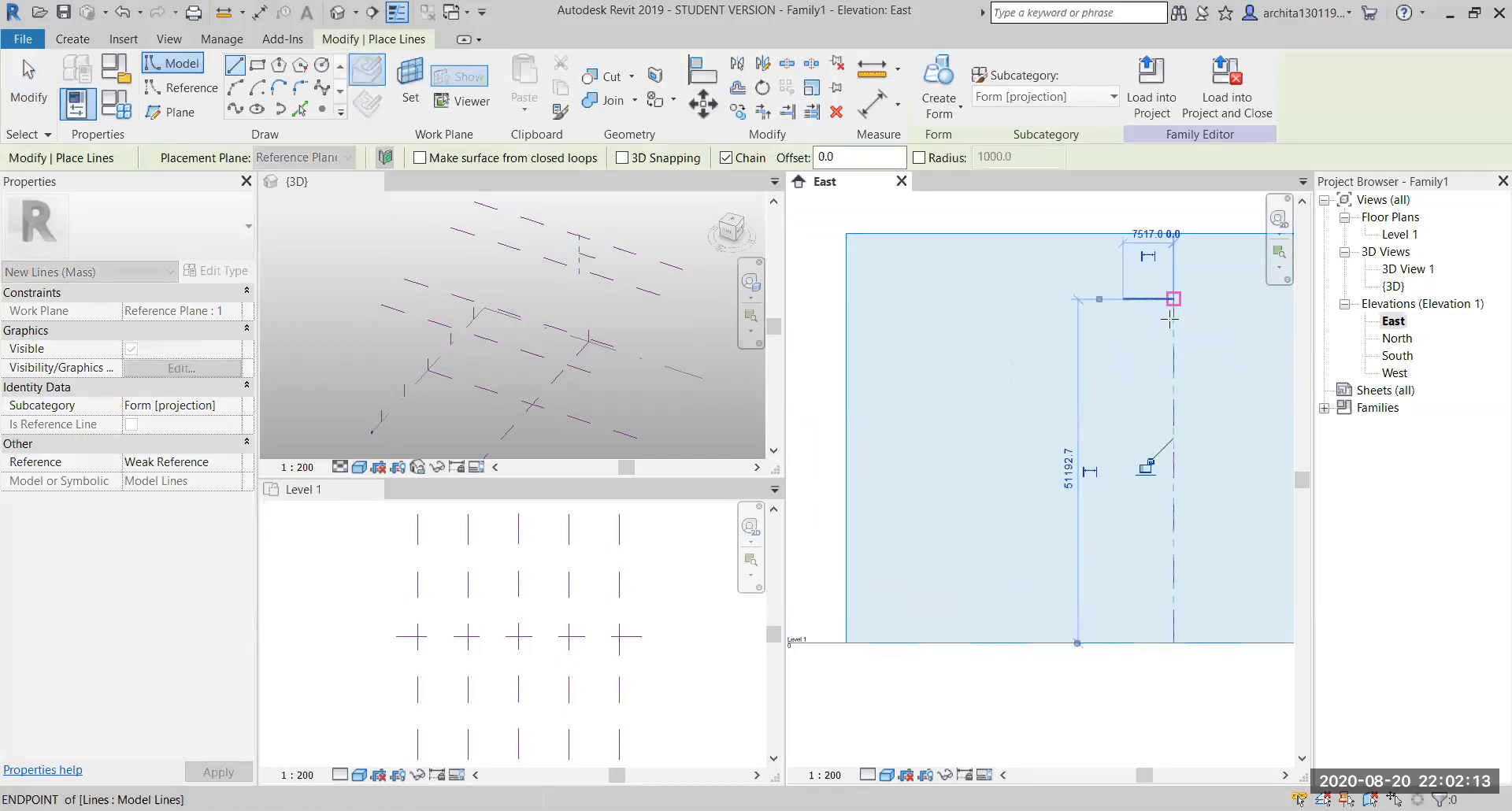
{"action": "left_click", "coordinate": [1167, 645]}
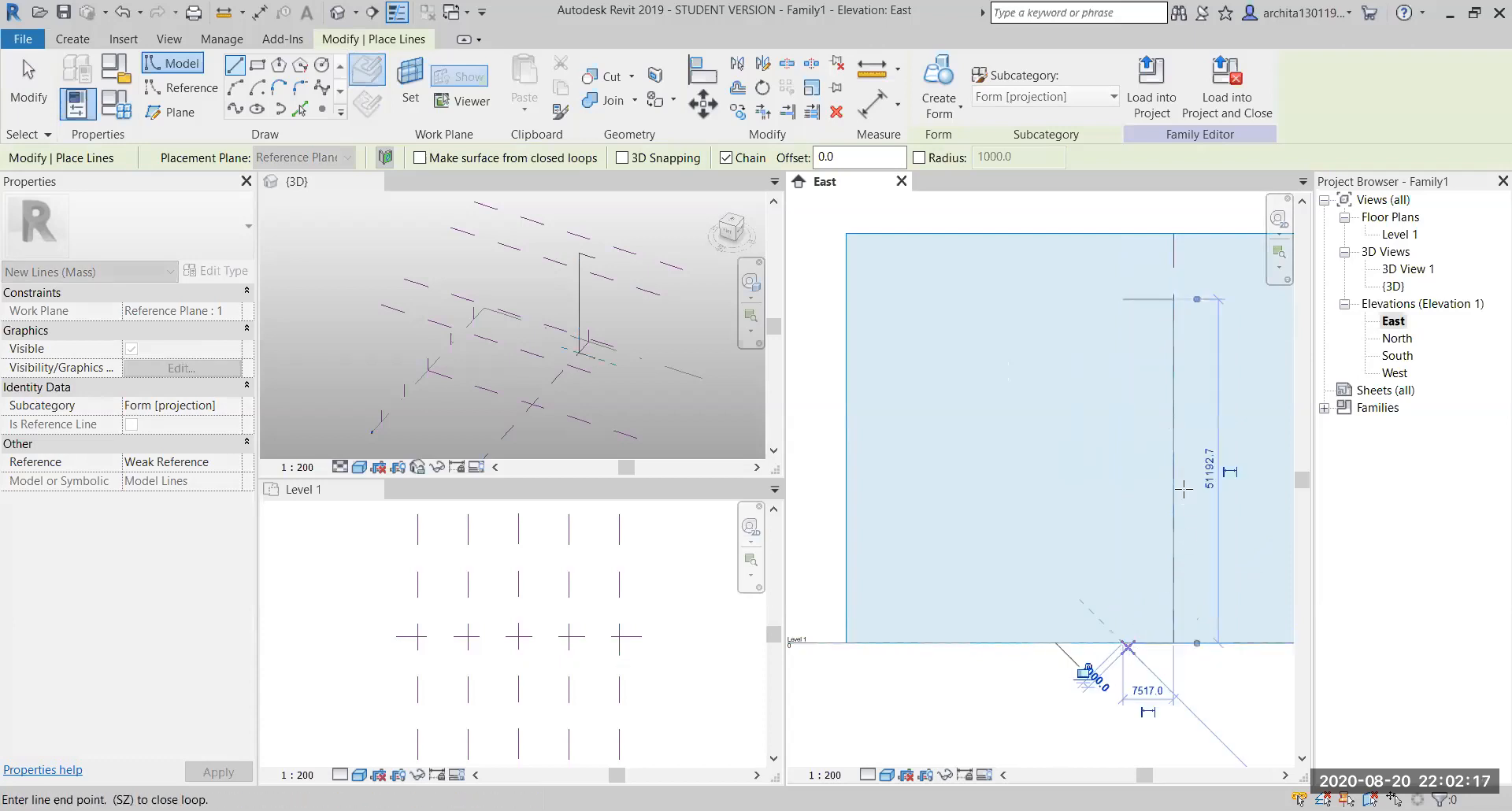
{"action": "key", "text": "Escape"}
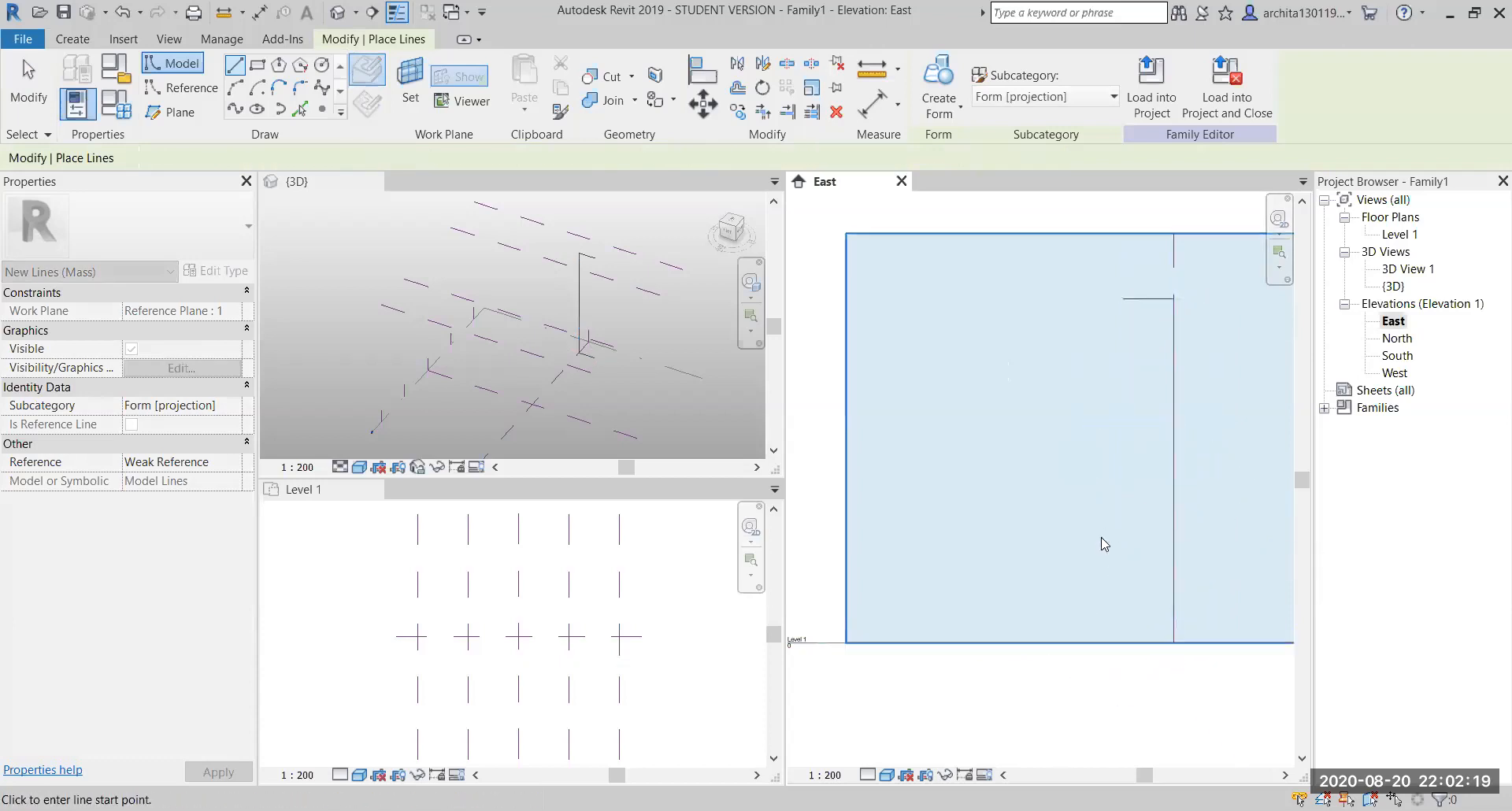
{"action": "key", "text": "Escape"}
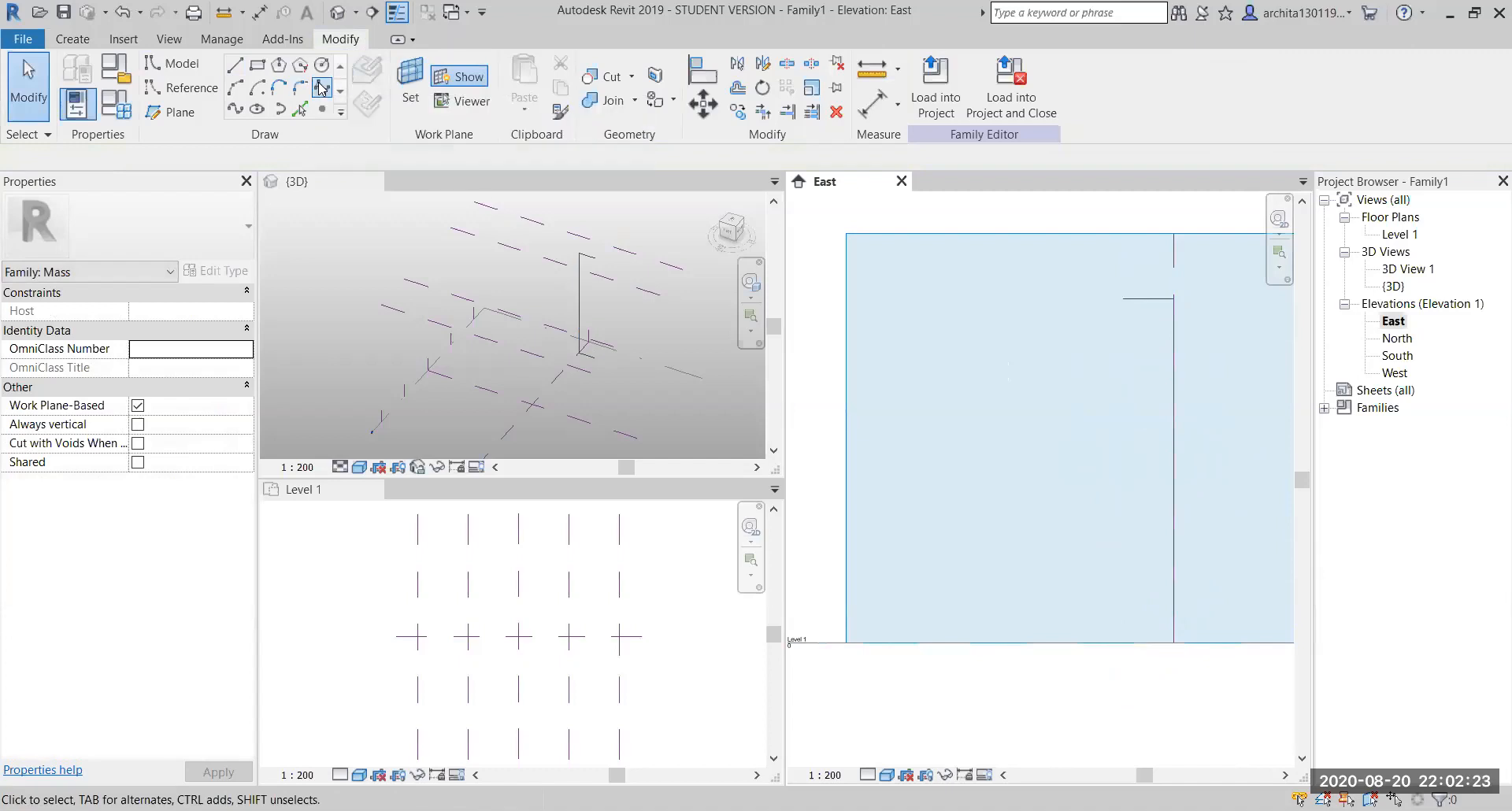
Close the profile with an outward-bulging spline joining the free ends of its two horizontal lines, and check the closed chain by selecting it
{"action": "left_click", "coordinate": [322, 88]}
{"action": "left_click", "coordinate": [1122, 299]}
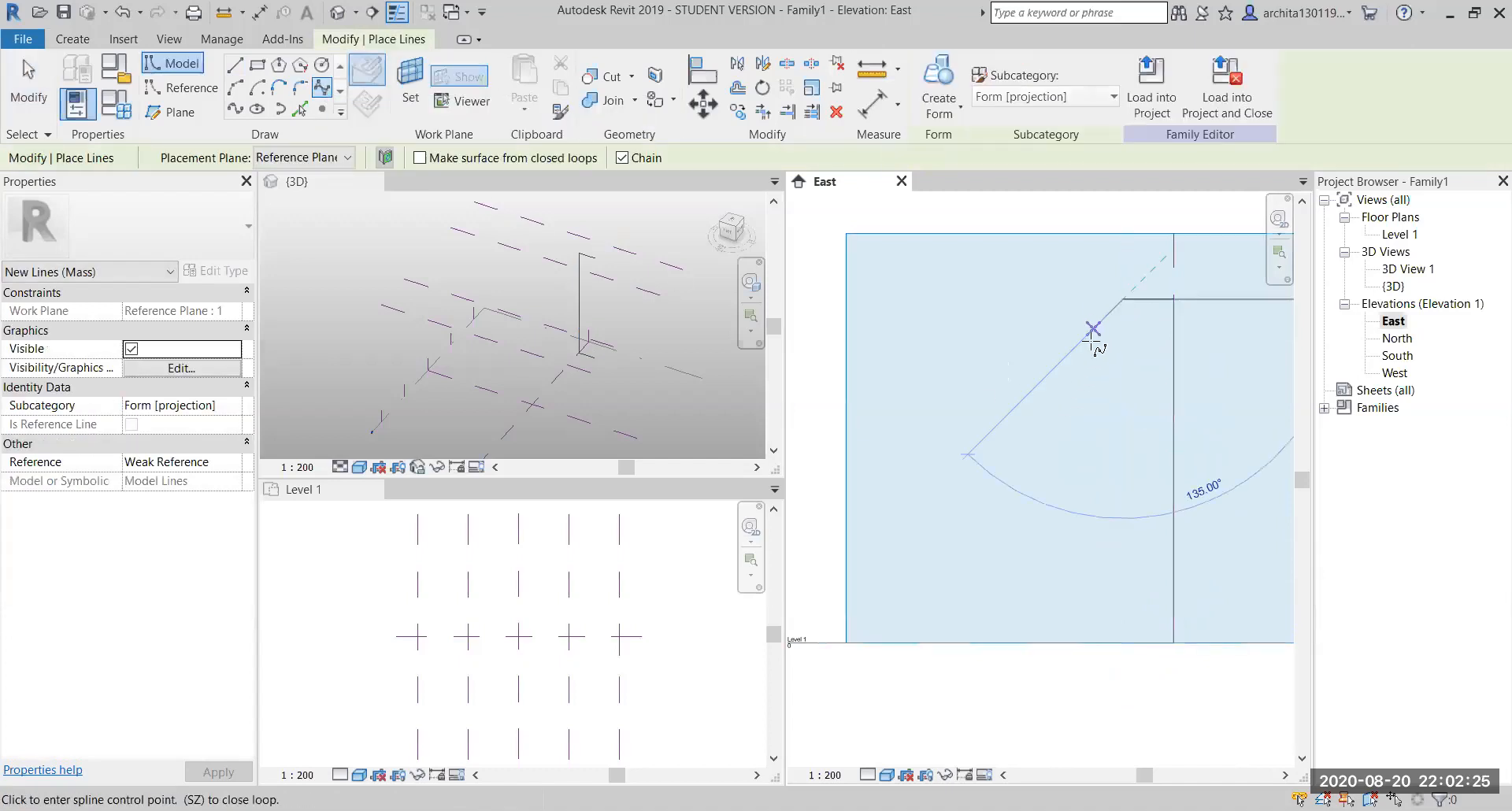
{"action": "left_click", "coordinate": [1064, 359]}
{"action": "left_click", "coordinate": [1067, 475]}
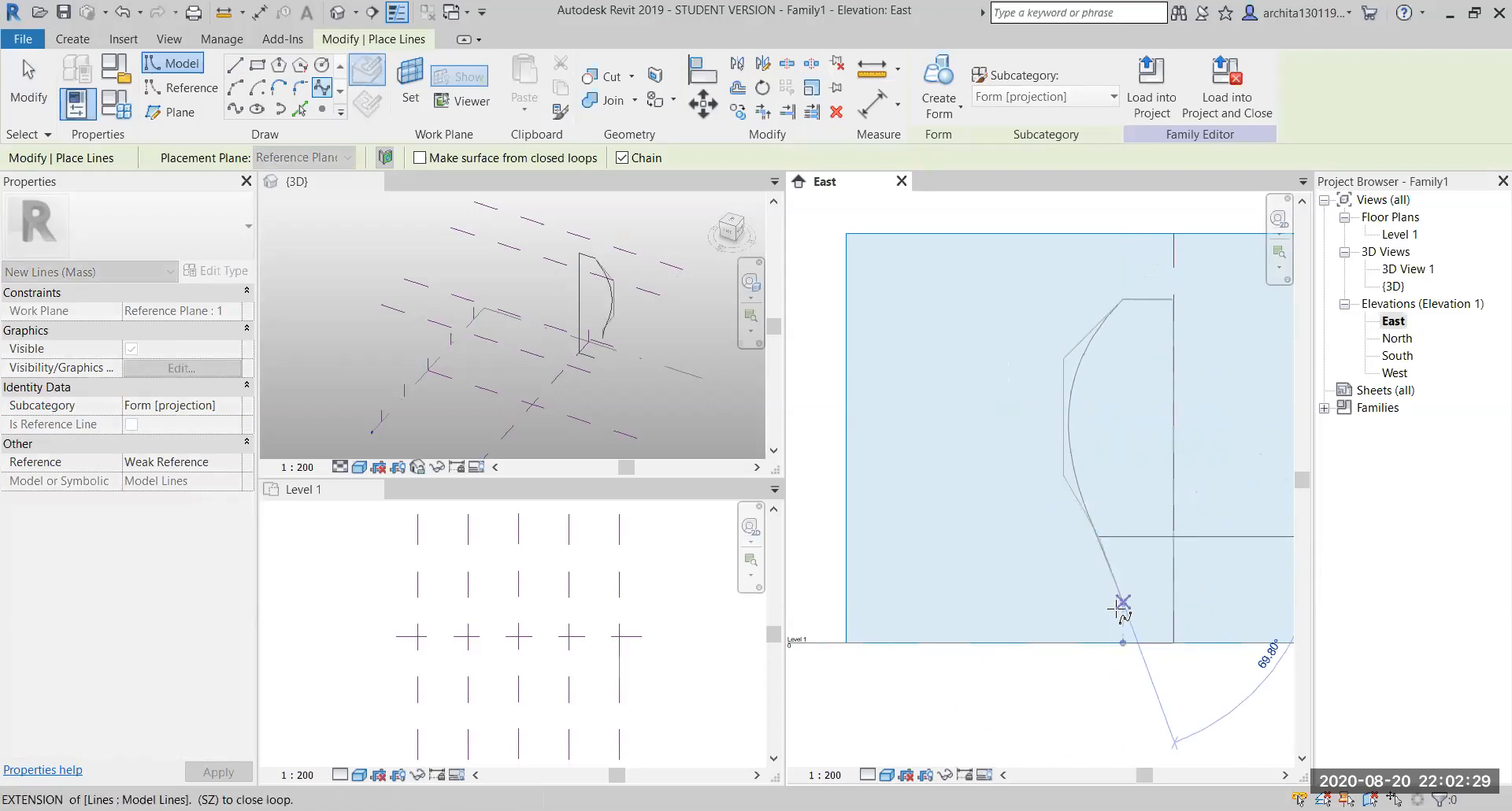
{"action": "left_click", "coordinate": [1122, 641]}
{"action": "key", "text": "Escape"}
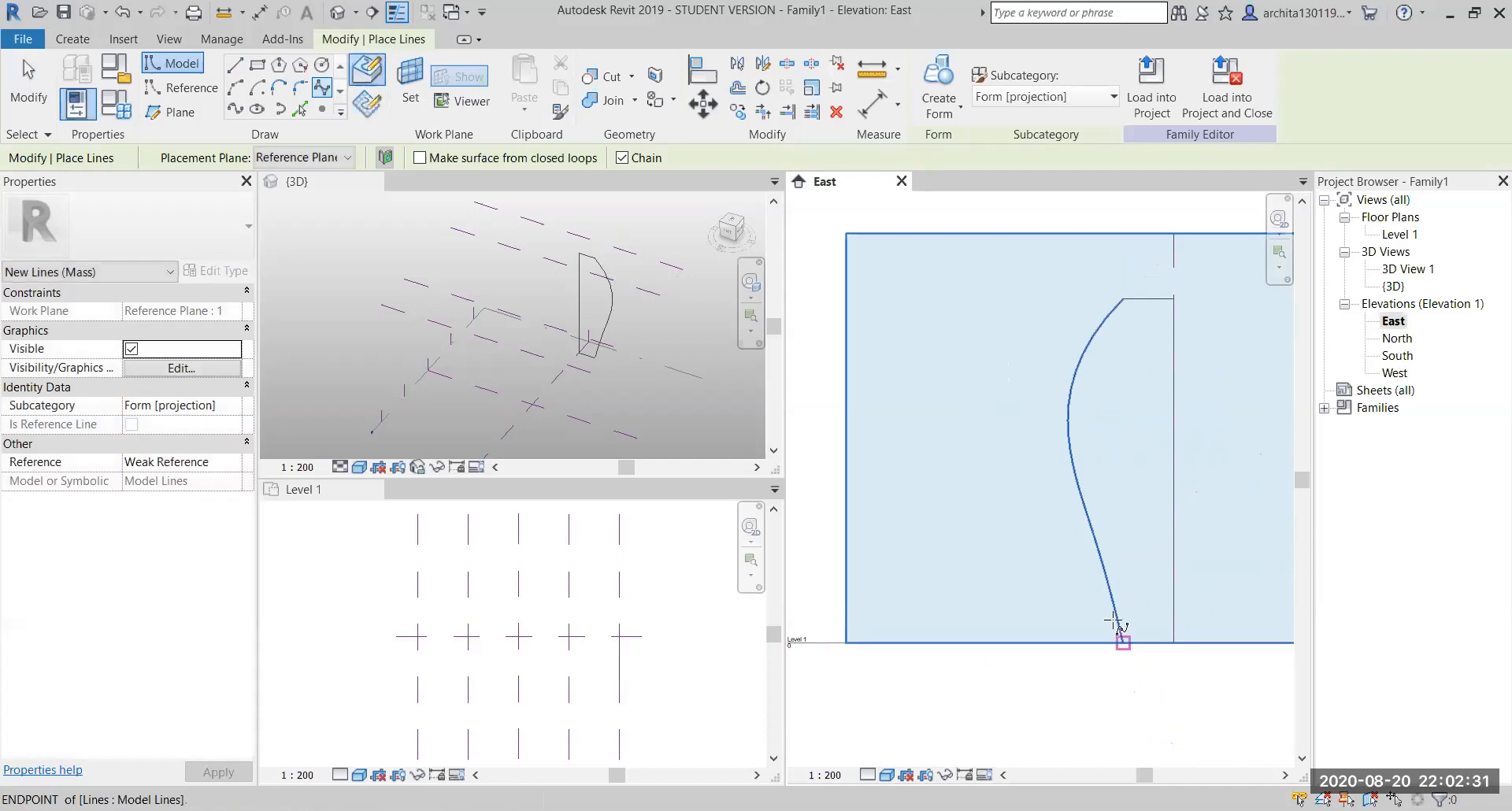
{"action": "key", "text": "Escape"}
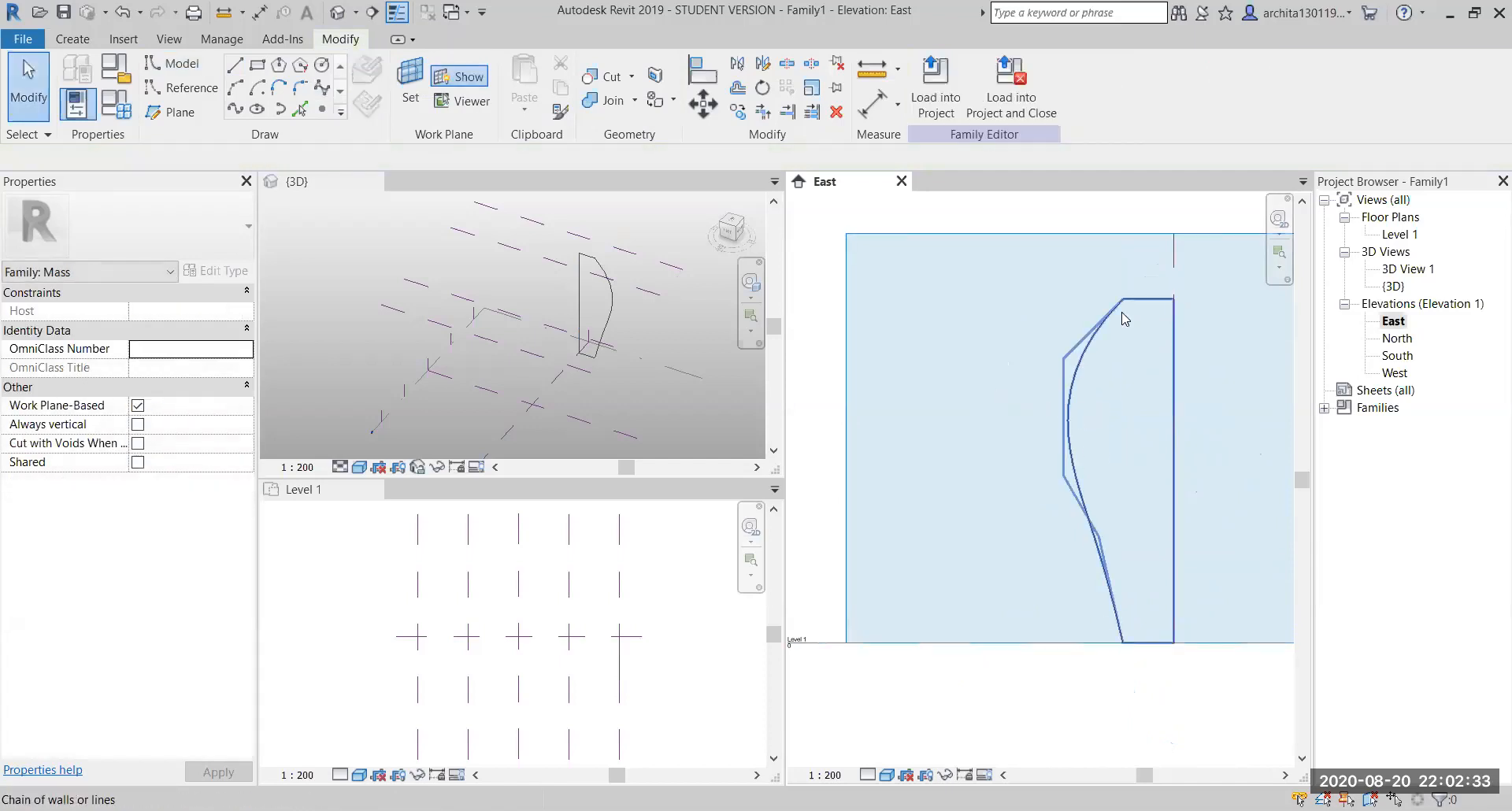
{"action": "left_click", "coordinate": [1124, 318]}
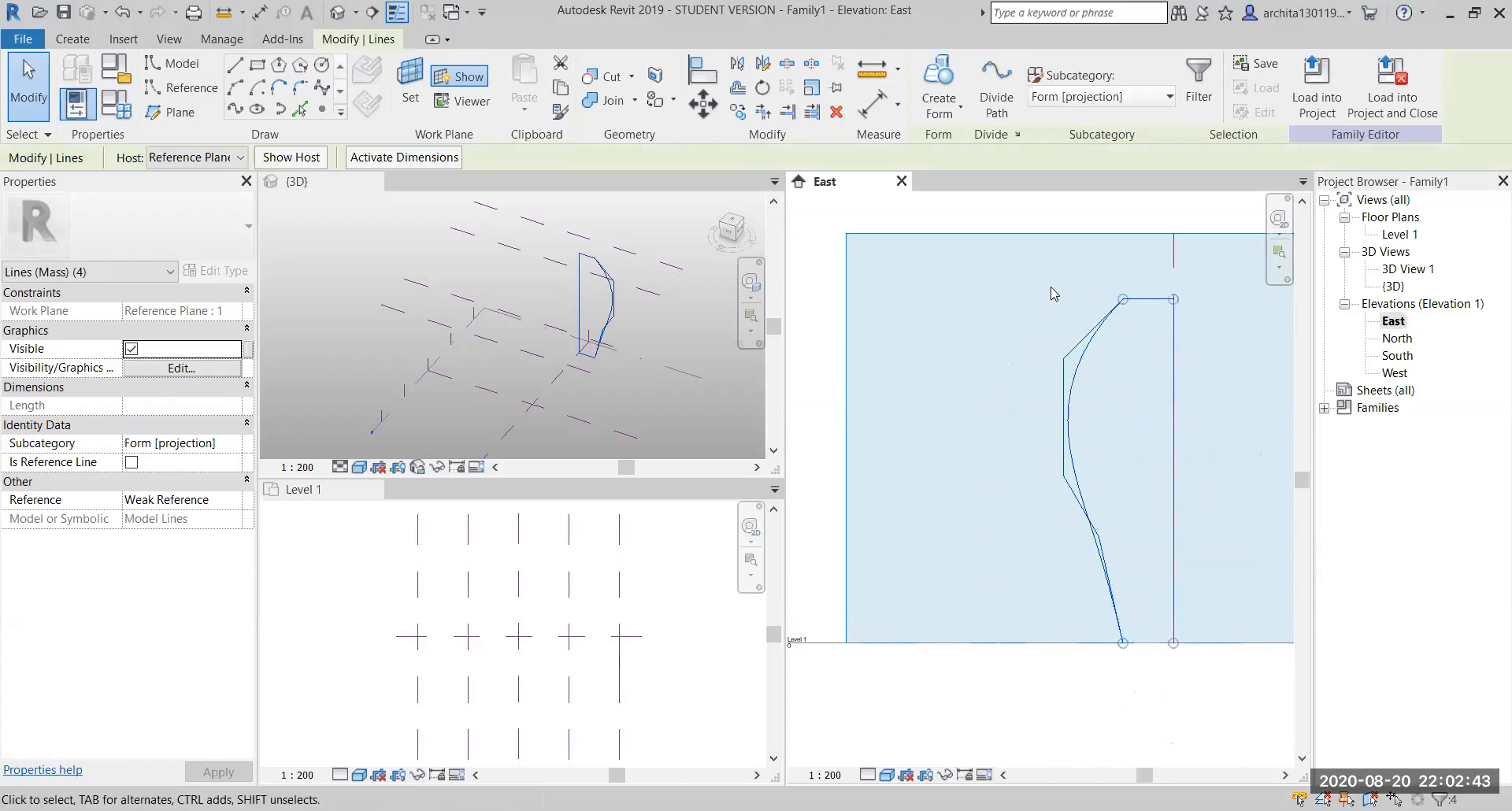
{"action": "left_click", "coordinate": [1072, 219]}
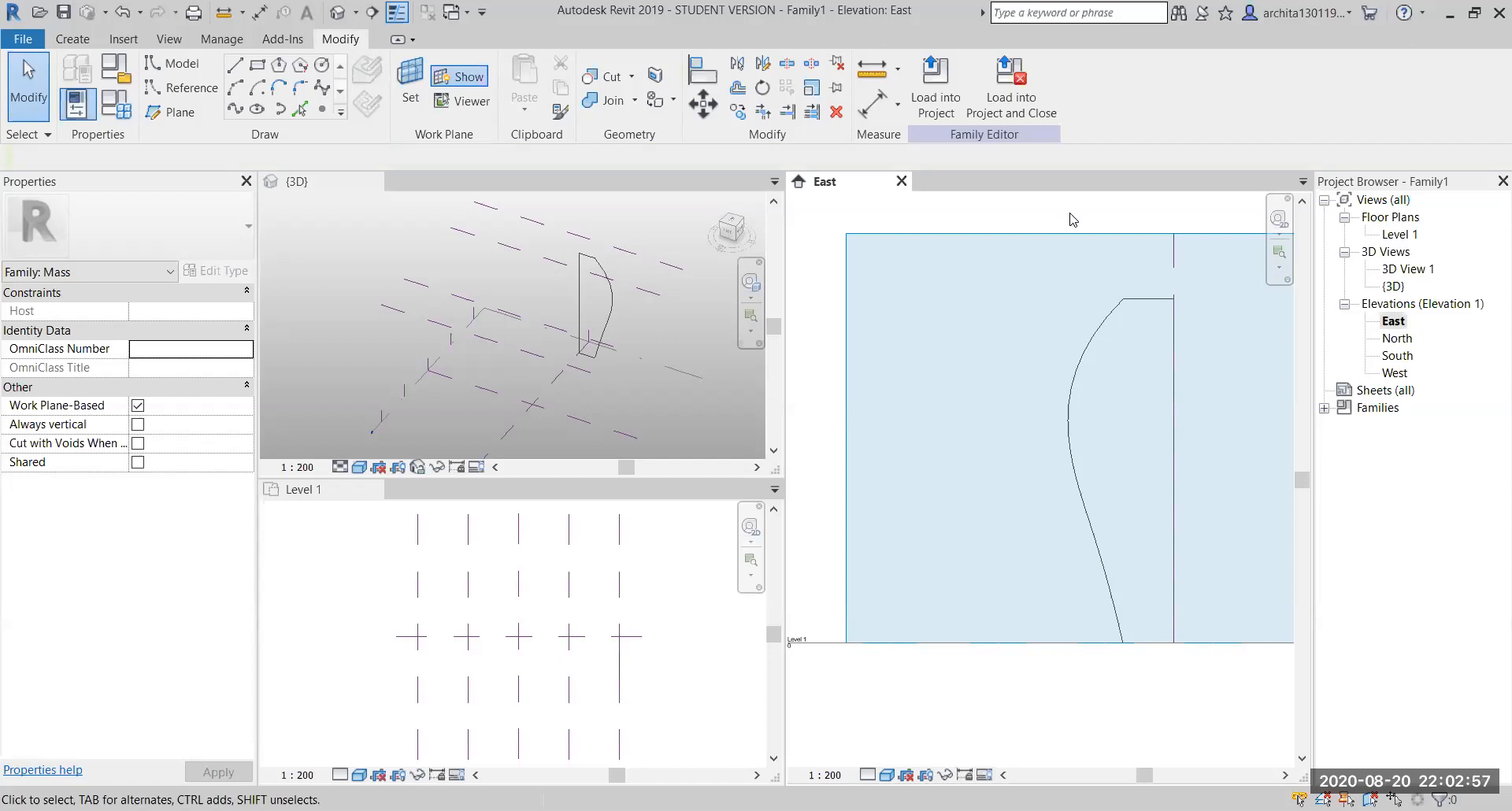
{"action": "left_click", "coordinate": [411, 87]}
{"action": "left_click", "coordinate": [344, 336]}
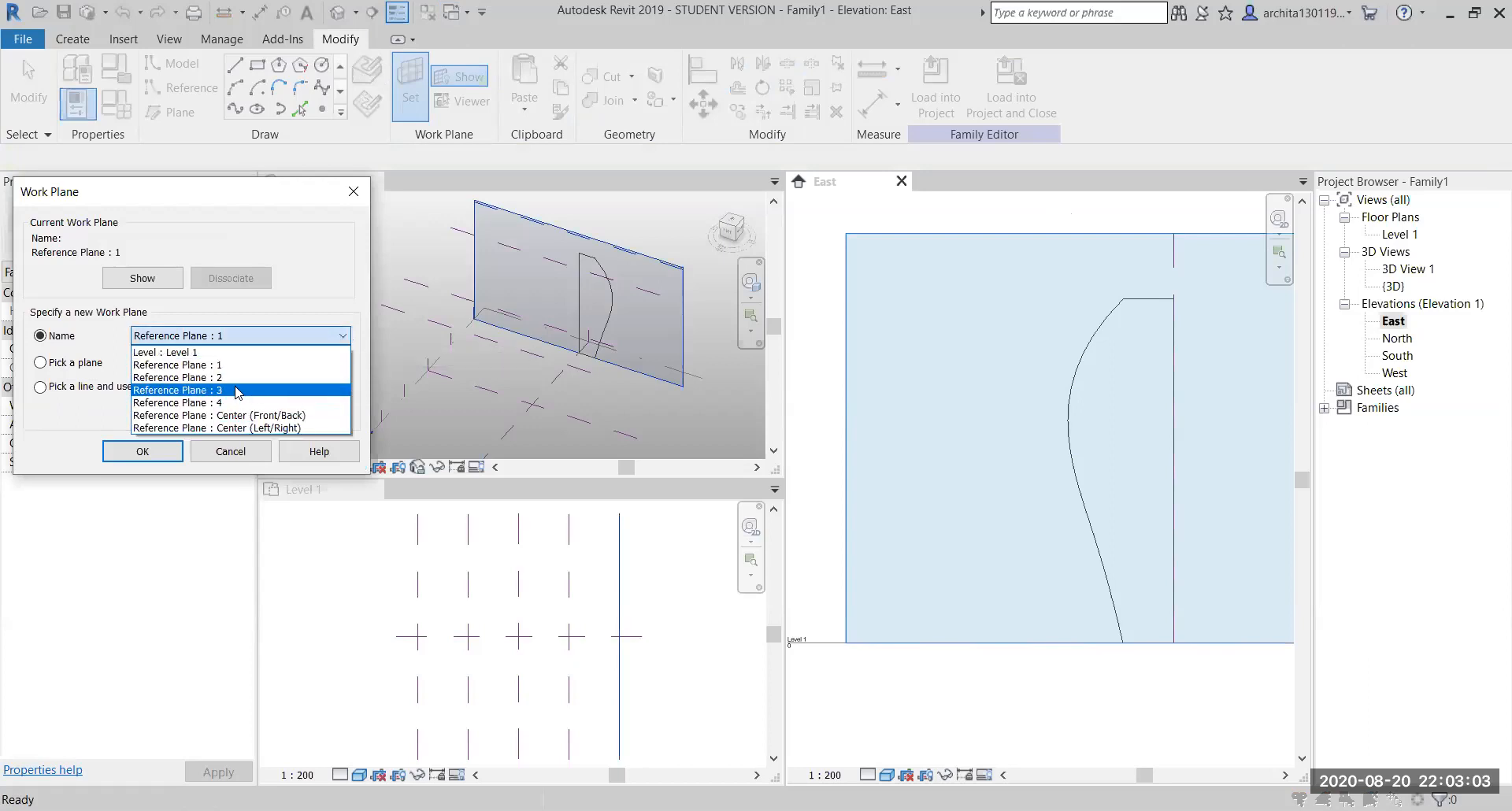
{"action": "left_click", "coordinate": [244, 455]}
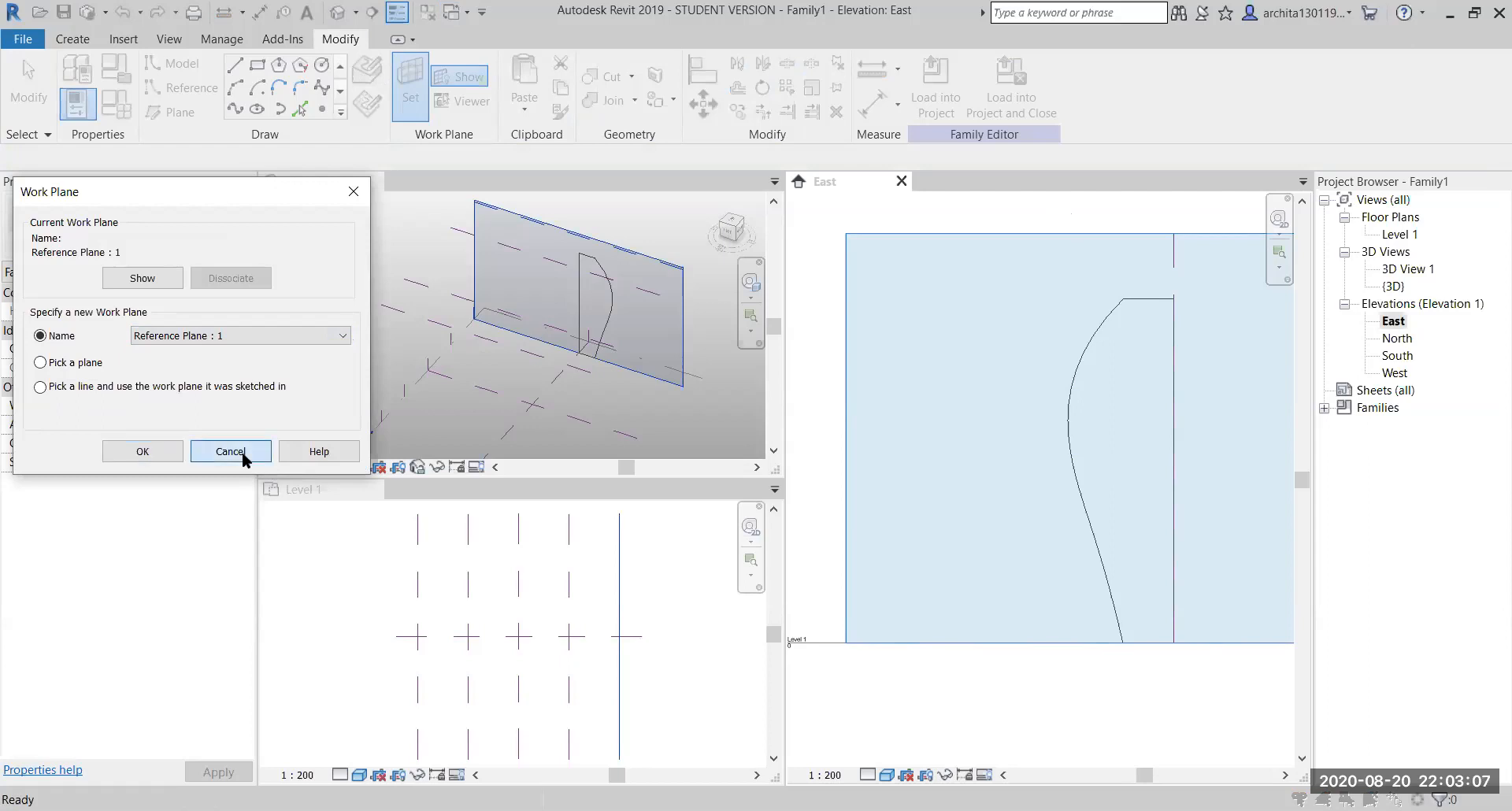
{"action": "left_click", "coordinate": [230, 452]}
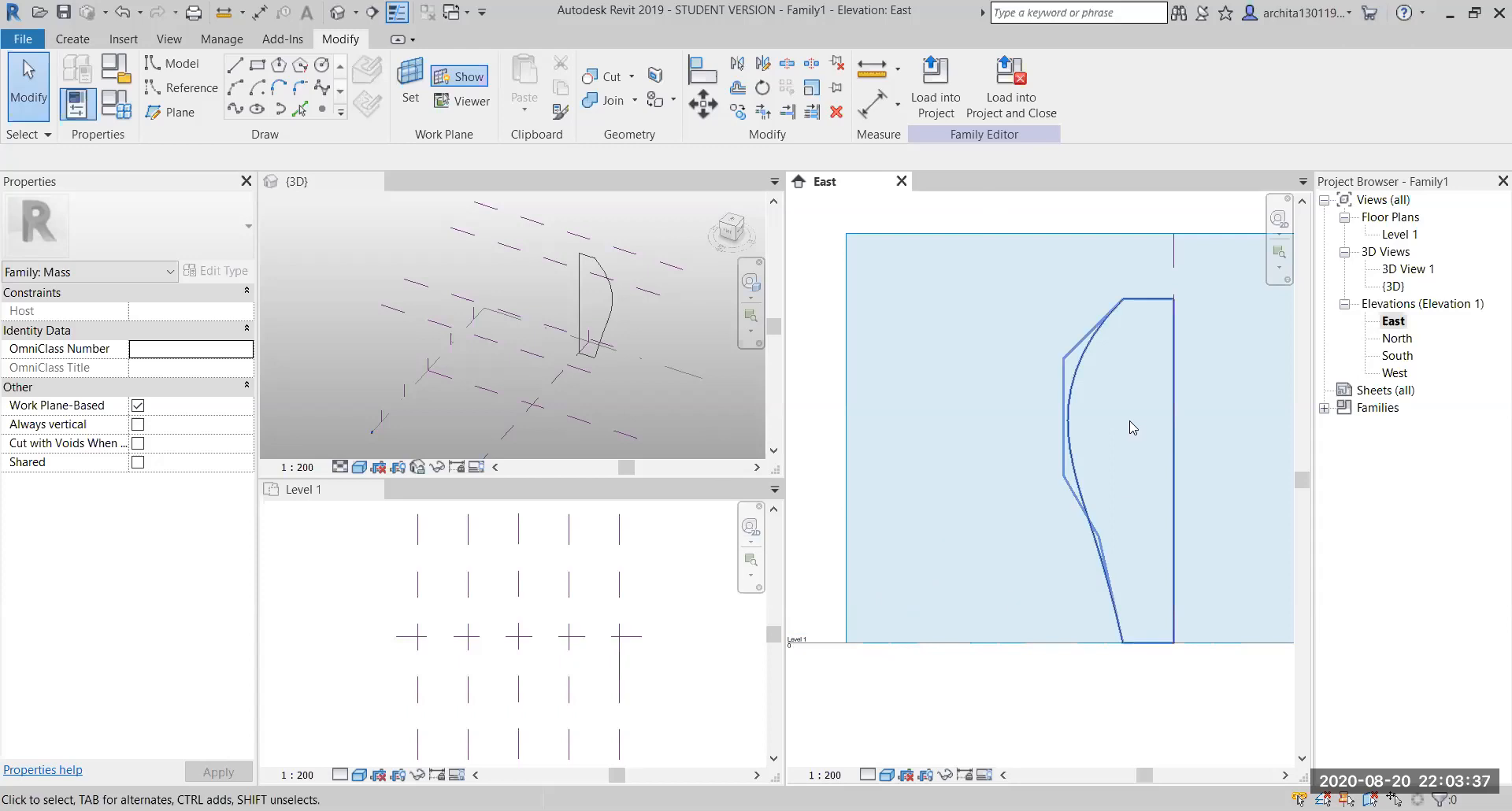
Set the work plane by name to Reference Plane : 2
{"action": "left_click", "coordinate": [404, 88]}
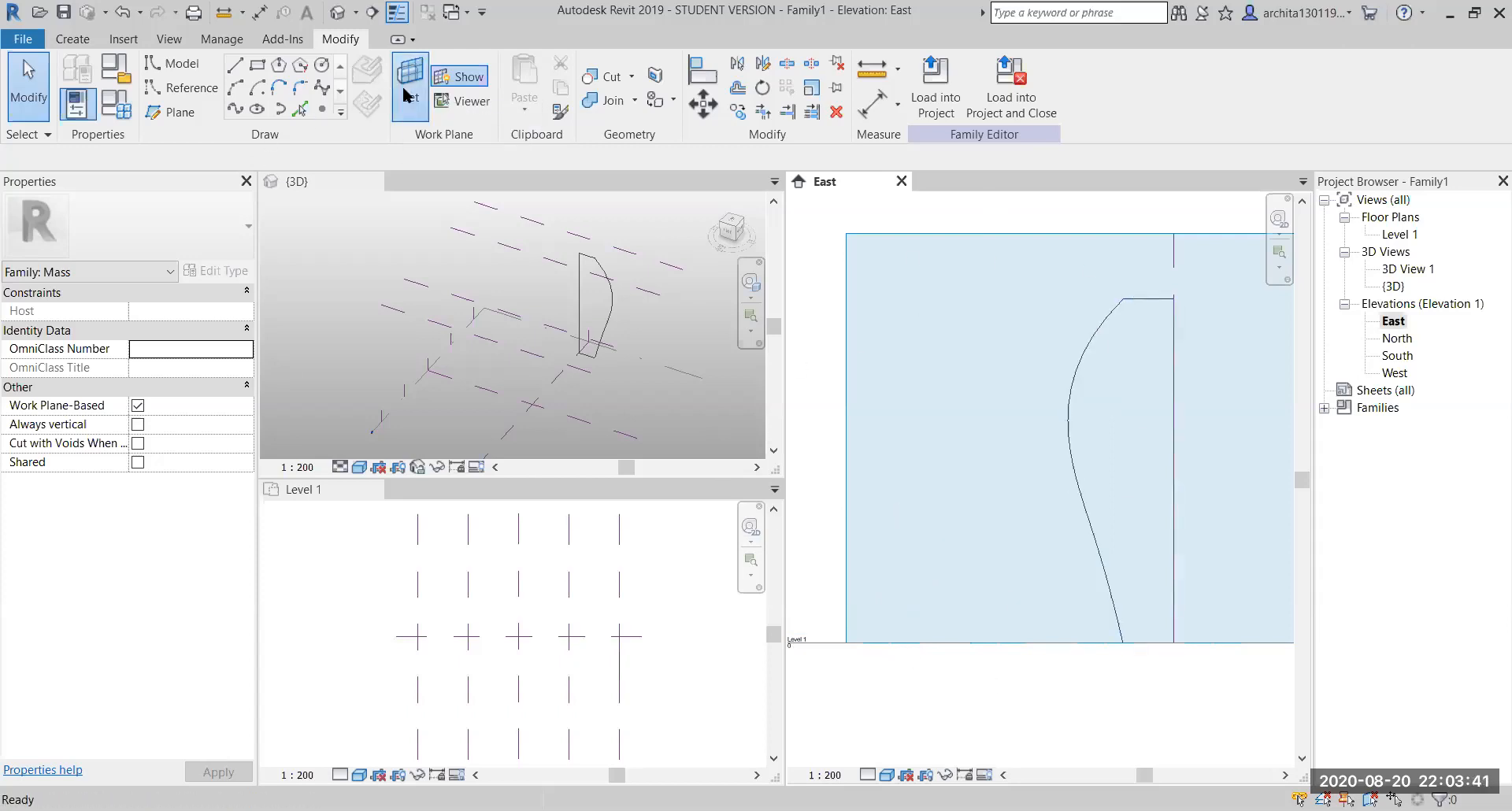
{"action": "left_click", "coordinate": [225, 338]}
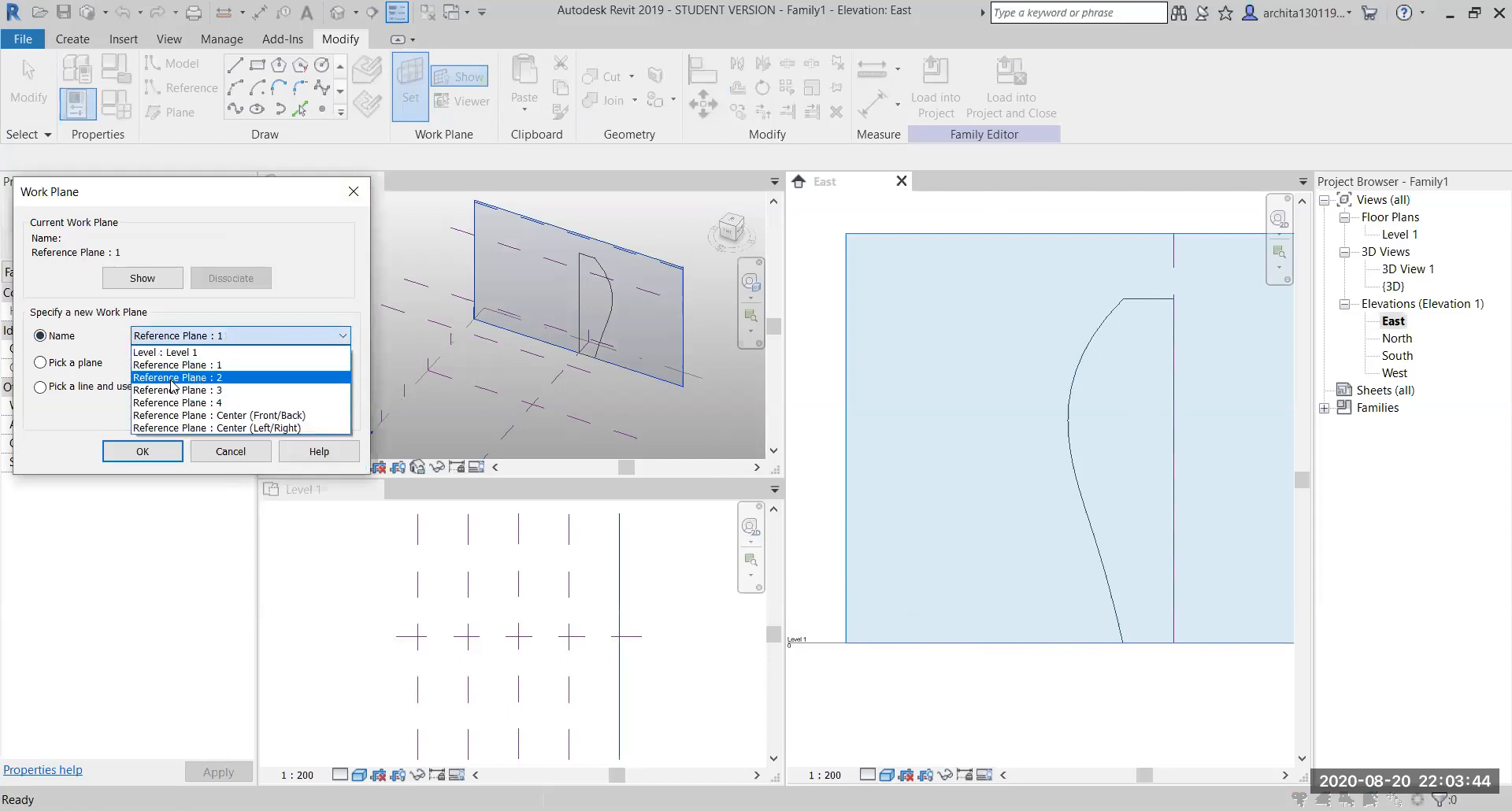
{"action": "left_click", "coordinate": [221, 378]}
{"action": "left_click", "coordinate": [142, 451]}
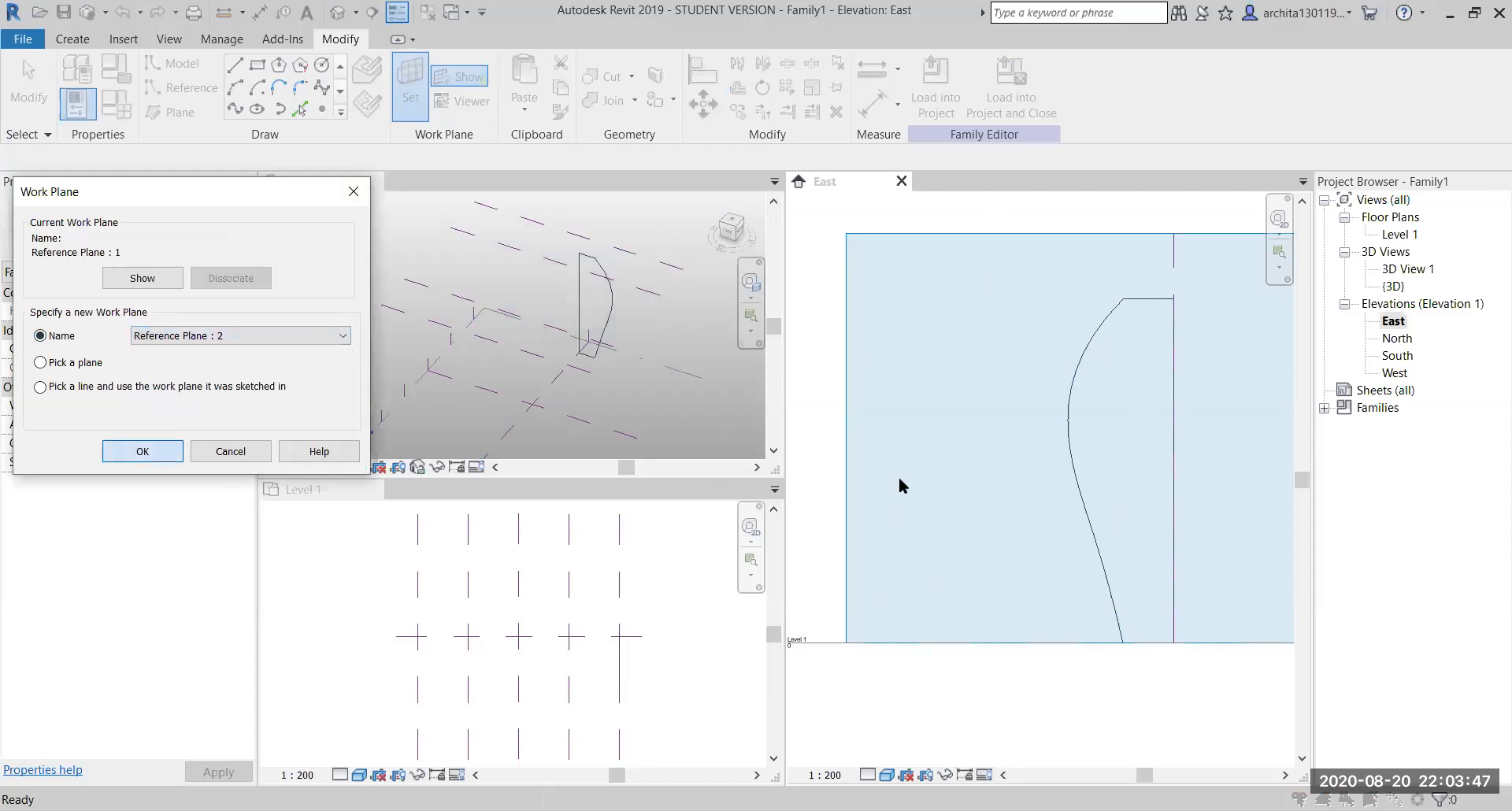
Trace three connected profile lines in the East elevation: 7517 across, about 51193 down the centre plane, and back along Level 1
{"action": "scroll", "coordinate": [1211, 370], "scroll_direction": "up", "scroll_amount": 2}
{"action": "scroll", "coordinate": [1038, 375], "scroll_direction": "down", "scroll_amount": 1}
{"action": "scroll", "coordinate": [1142, 415], "scroll_direction": "up", "scroll_amount": 1}
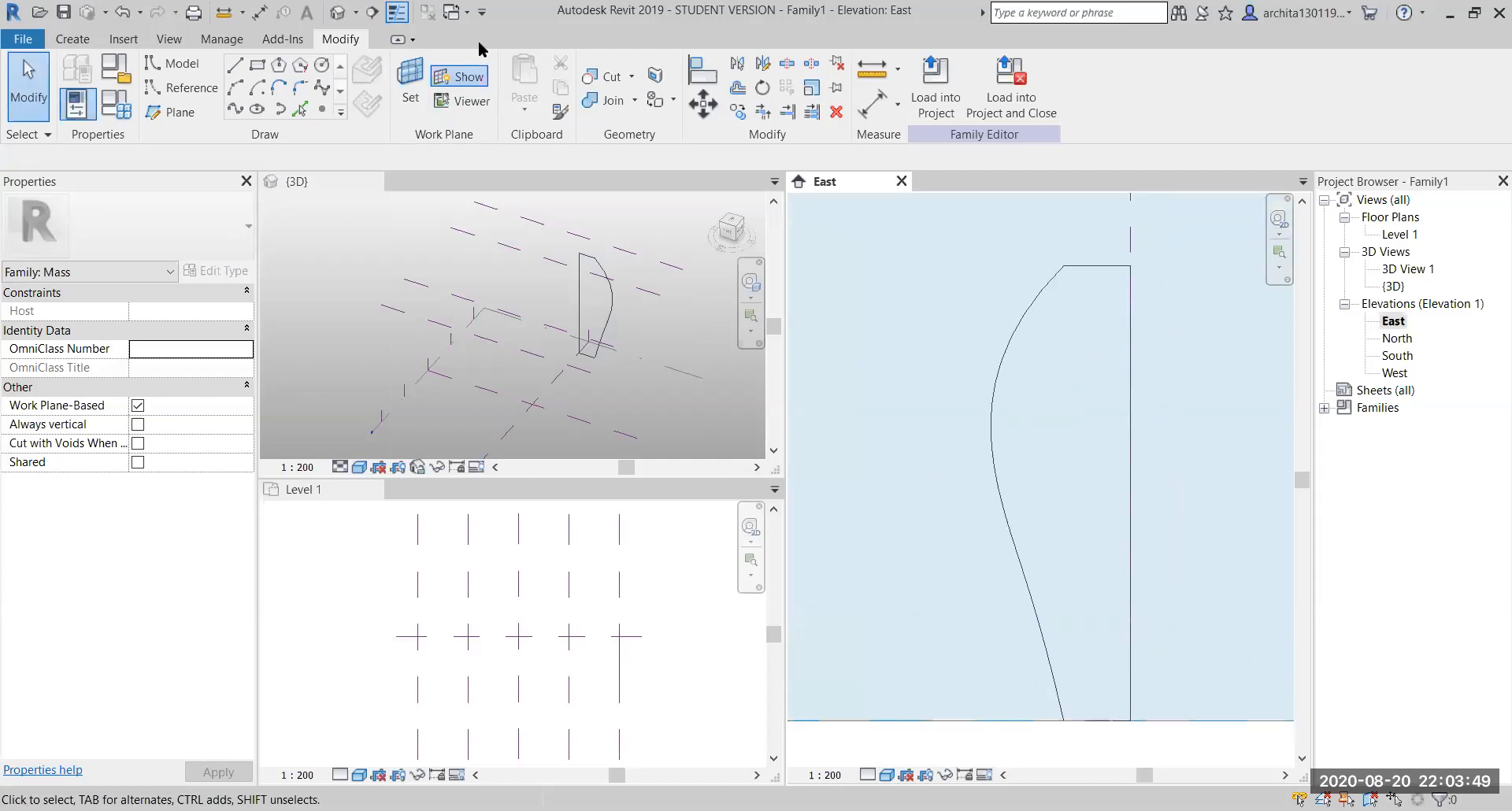
{"action": "left_click", "coordinate": [234, 70]}
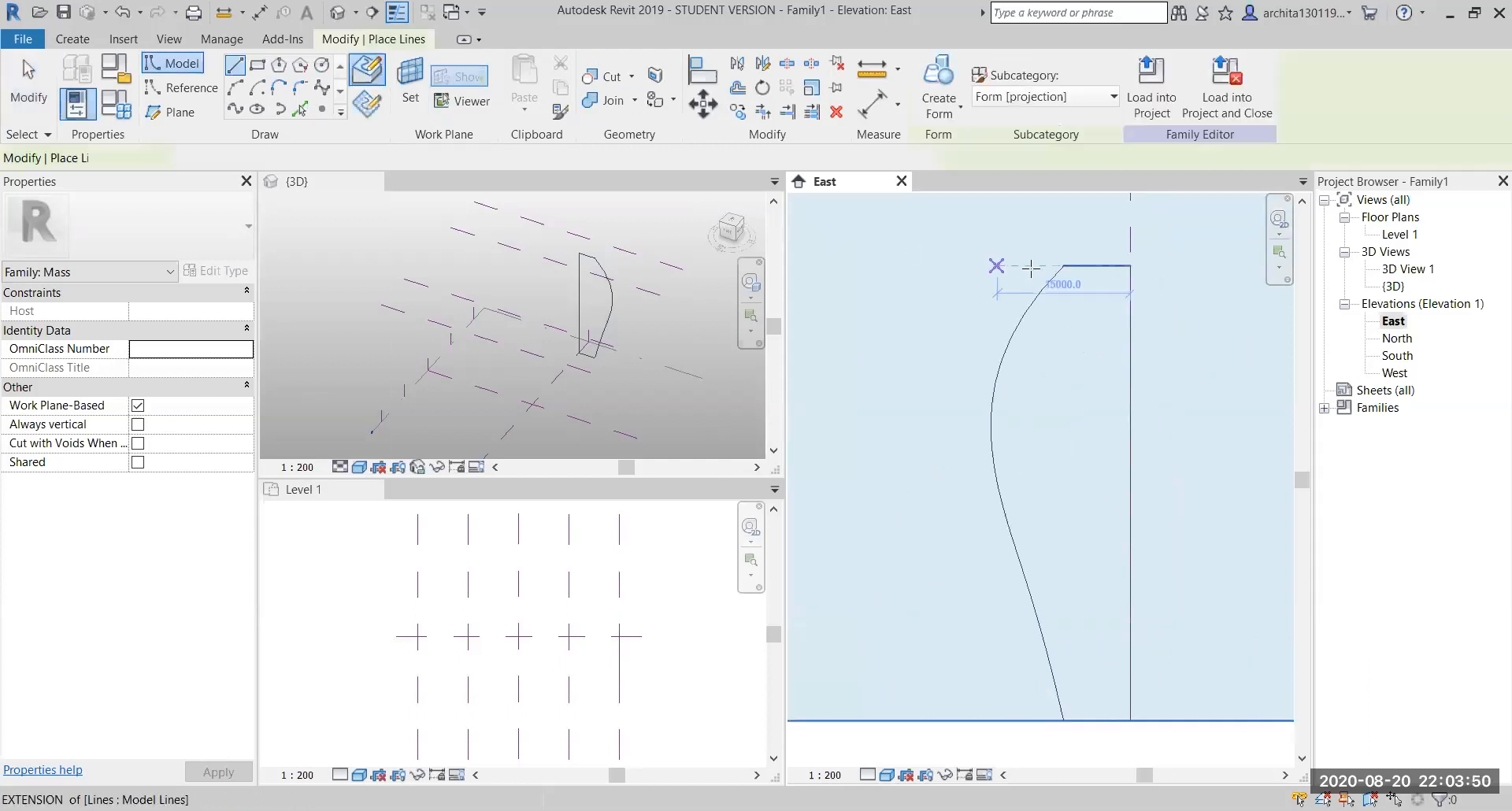
{"action": "left_click", "coordinate": [1073, 269]}
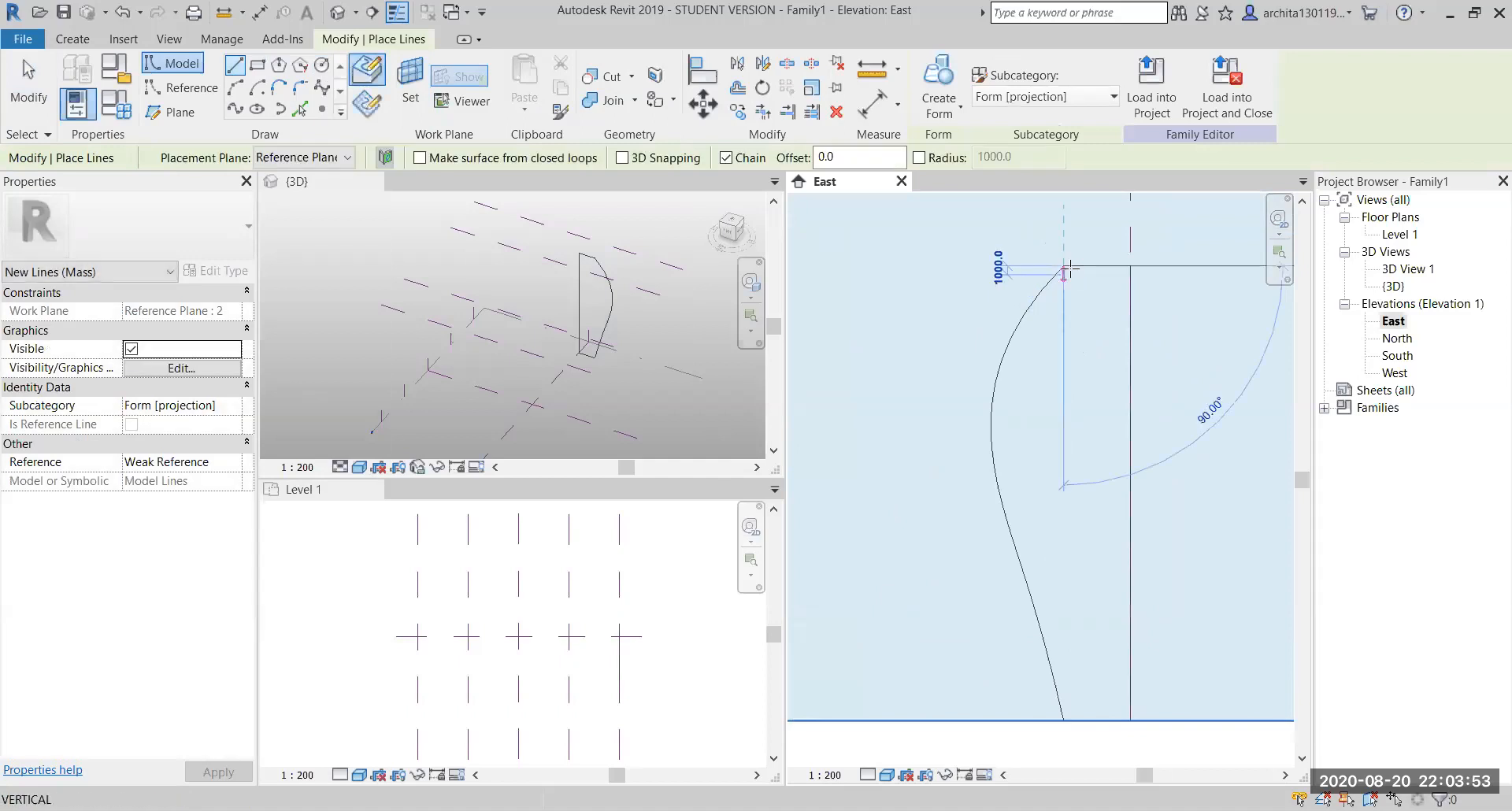
{"action": "left_click", "coordinate": [1128, 268]}
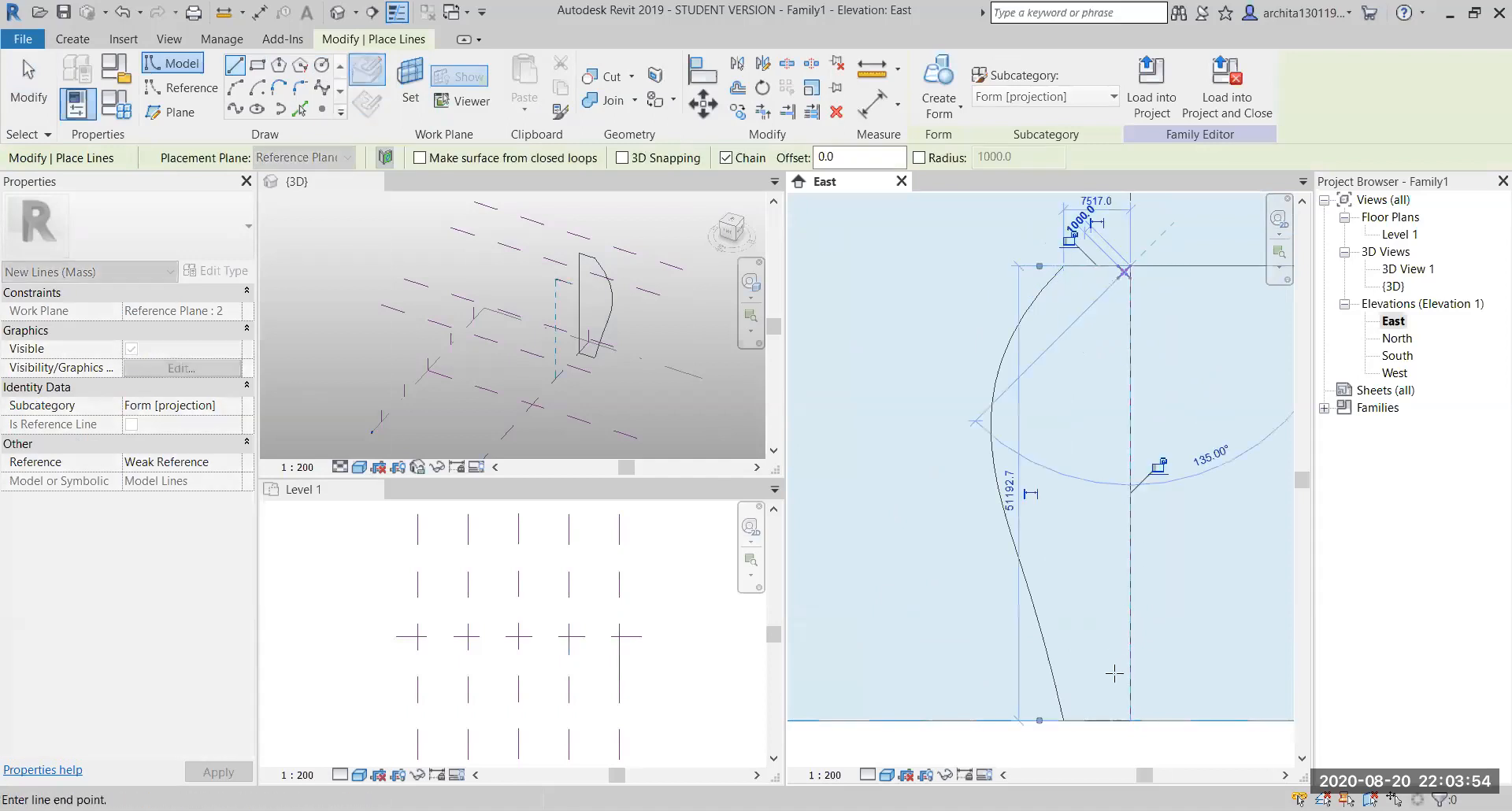
{"action": "left_click", "coordinate": [1130, 719]}
{"action": "left_click", "coordinate": [1065, 718]}
{"action": "key", "text": "Escape"}
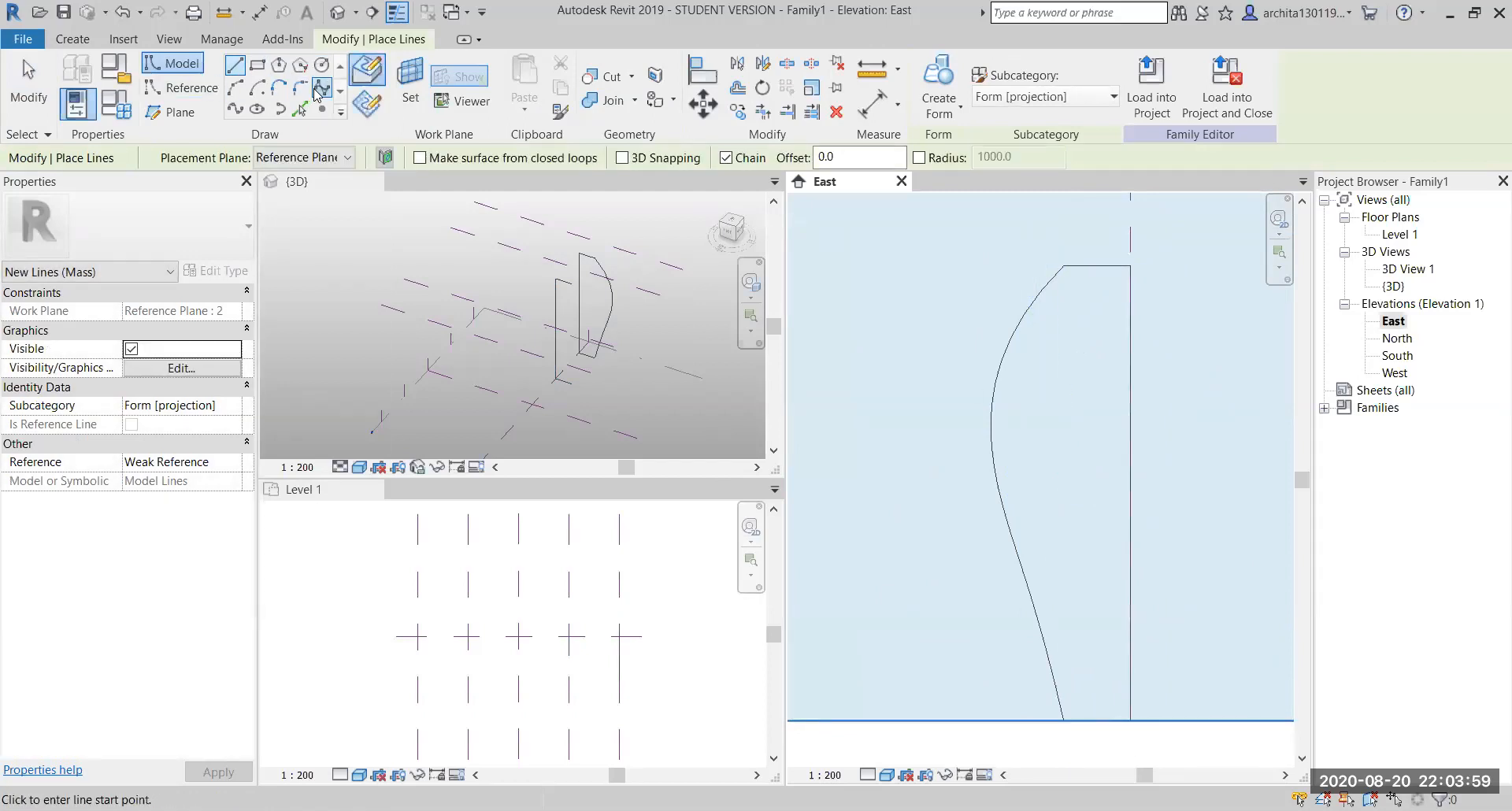
Close the profile on Reference Plane : 2 with a shallow, gently wavy spline joining the free ends of its horizontal lines
{"action": "left_click", "coordinate": [322, 88]}
{"action": "left_click", "coordinate": [1063, 266]}
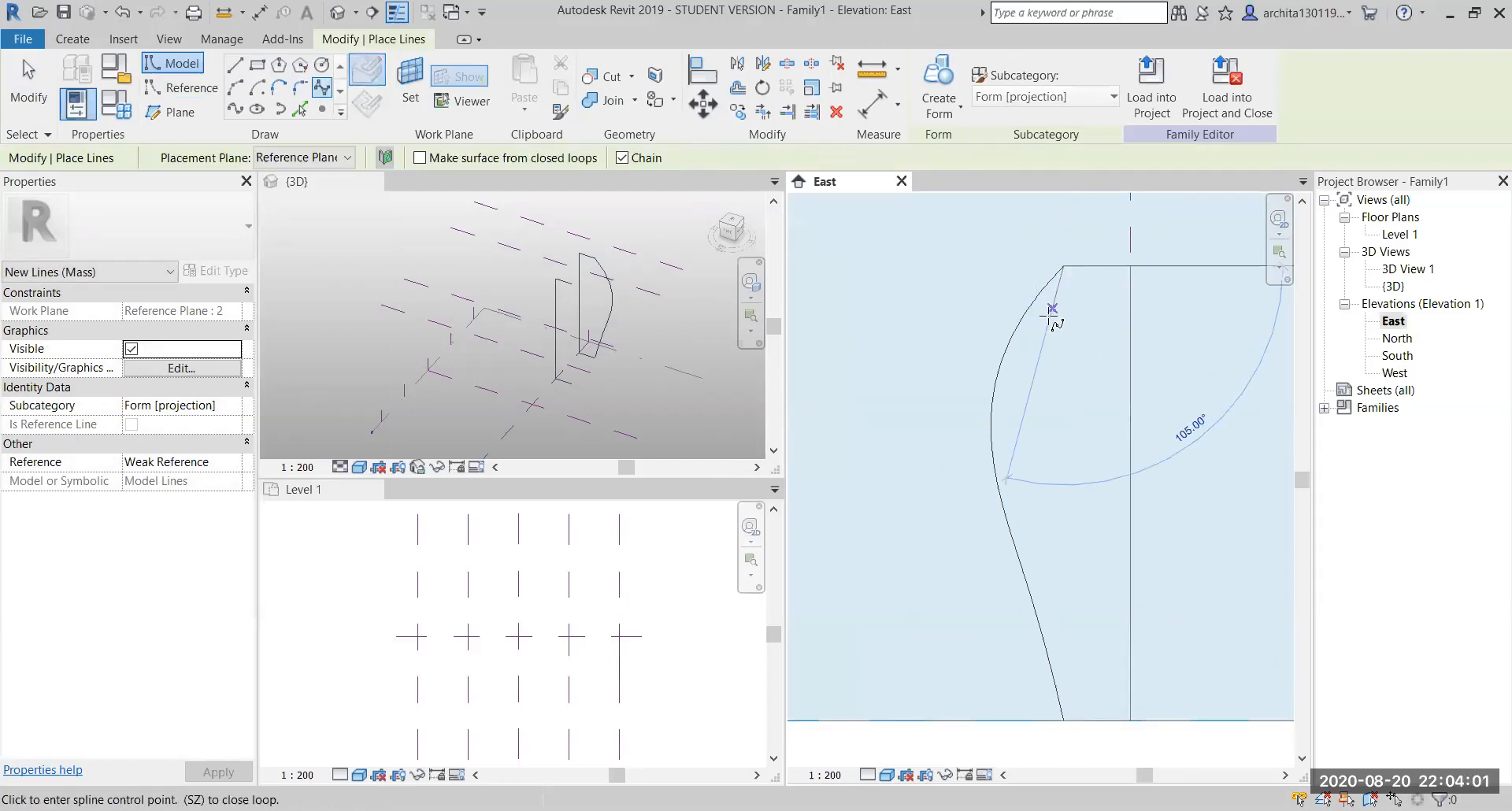
{"action": "left_click", "coordinate": [1030, 341]}
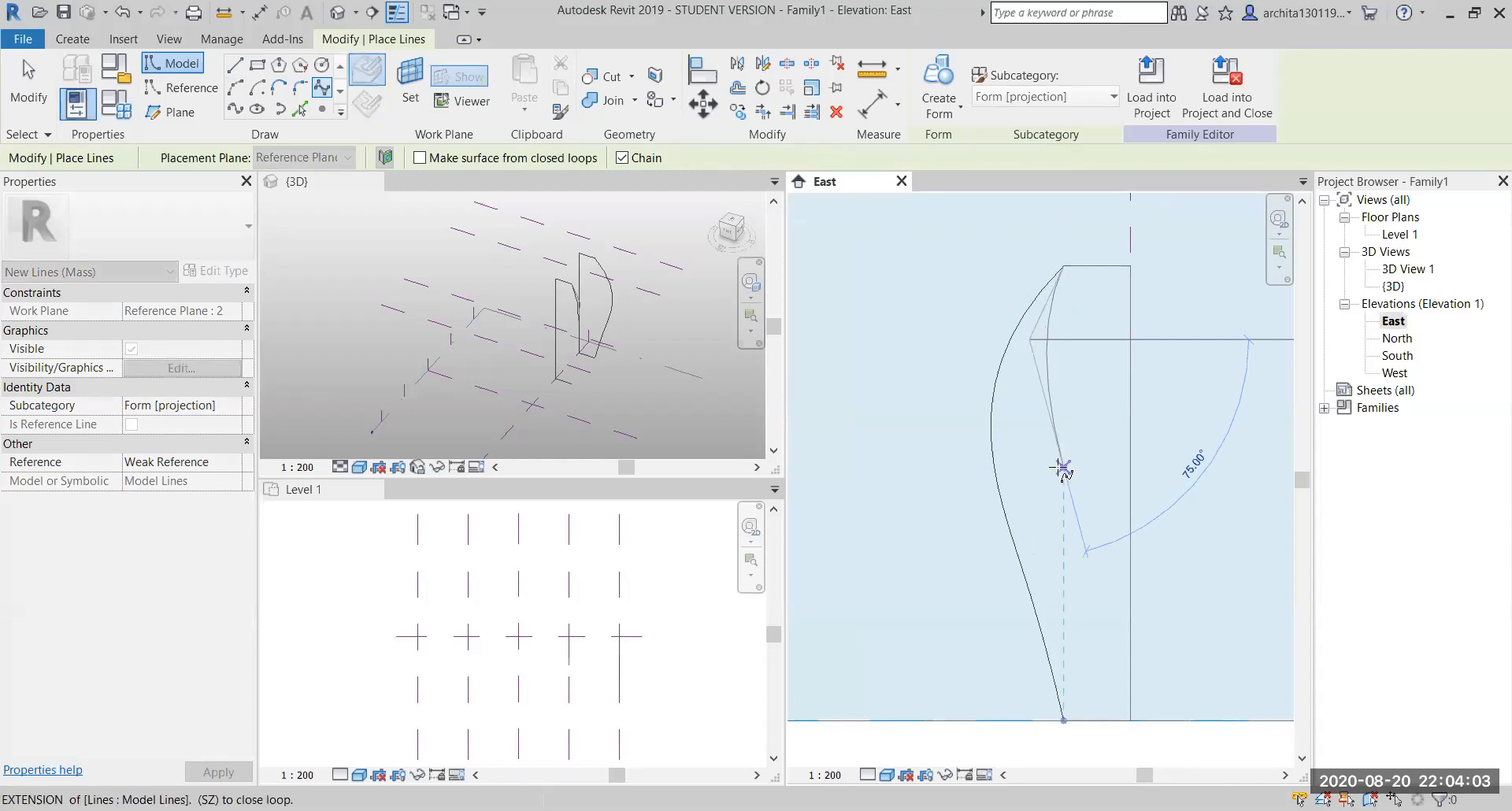
{"action": "left_click", "coordinate": [1015, 602]}
{"action": "left_click", "coordinate": [1063, 719]}
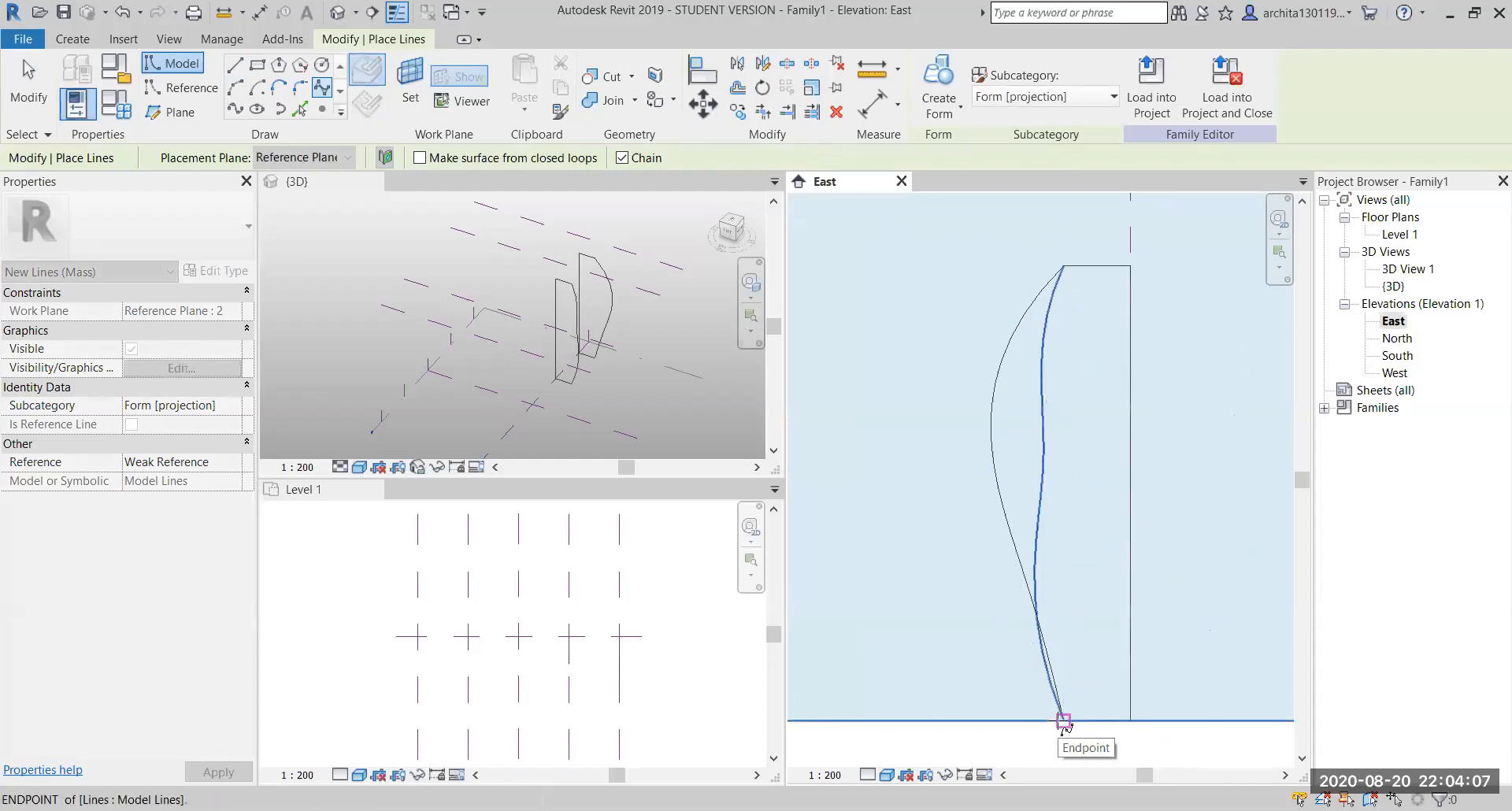
{"action": "key", "text": "Escape"}
{"action": "key", "text": "Escape"}
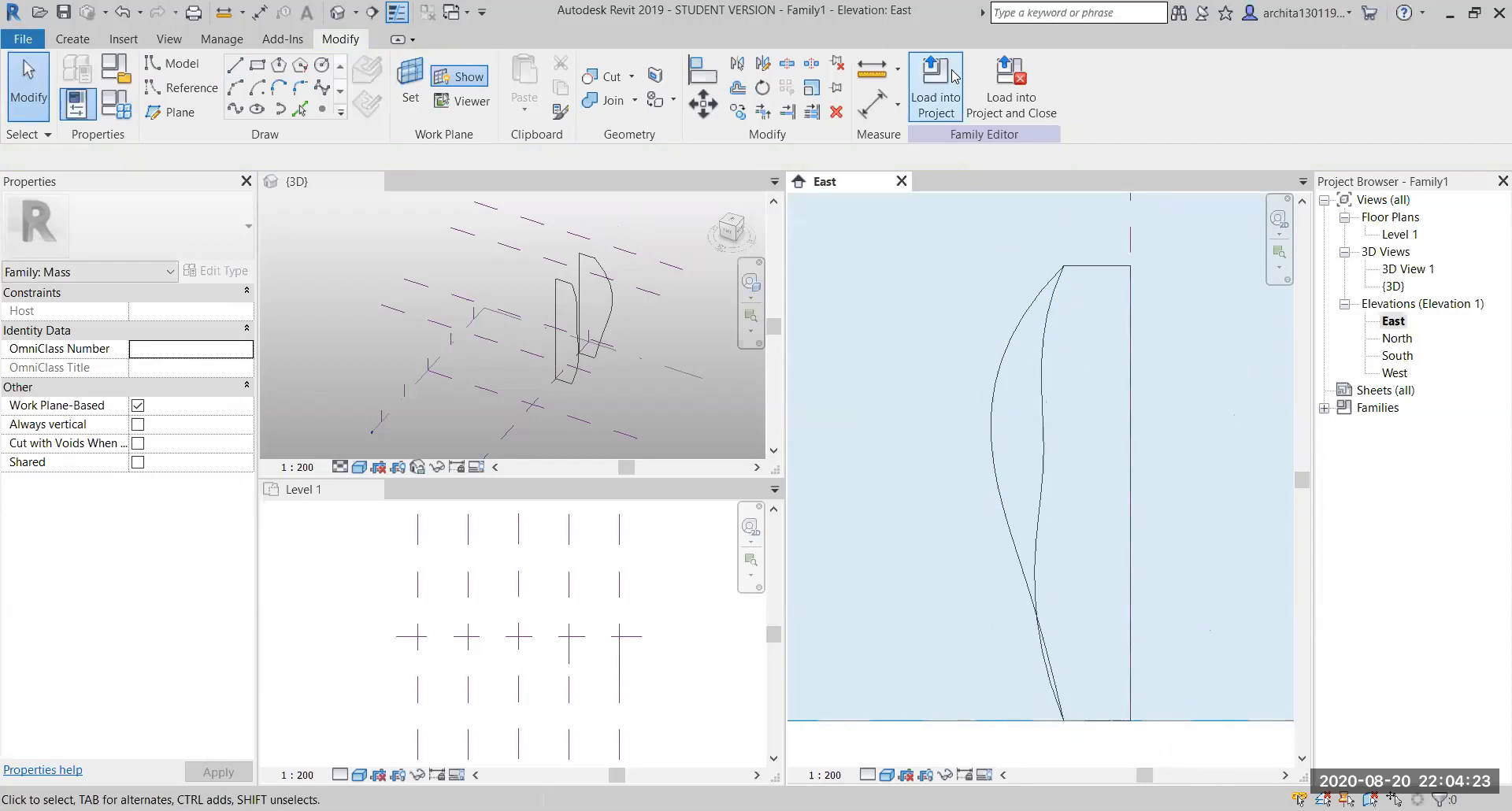
Review the named planes in the Work Plane settings, keeping Reference Plane : 2 as the work plane
{"action": "left_click", "coordinate": [411, 86]}
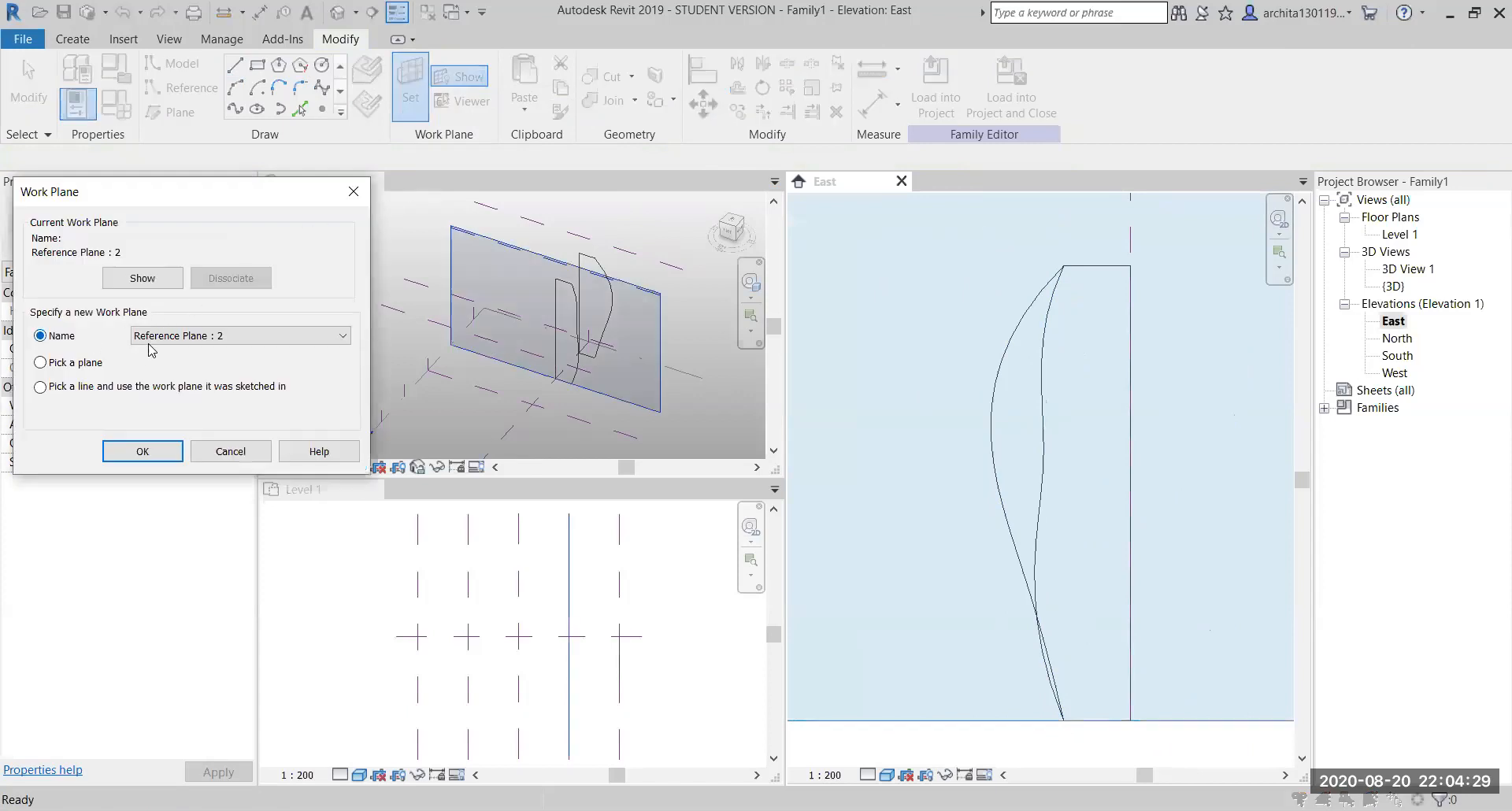
{"action": "left_click", "coordinate": [201, 337]}
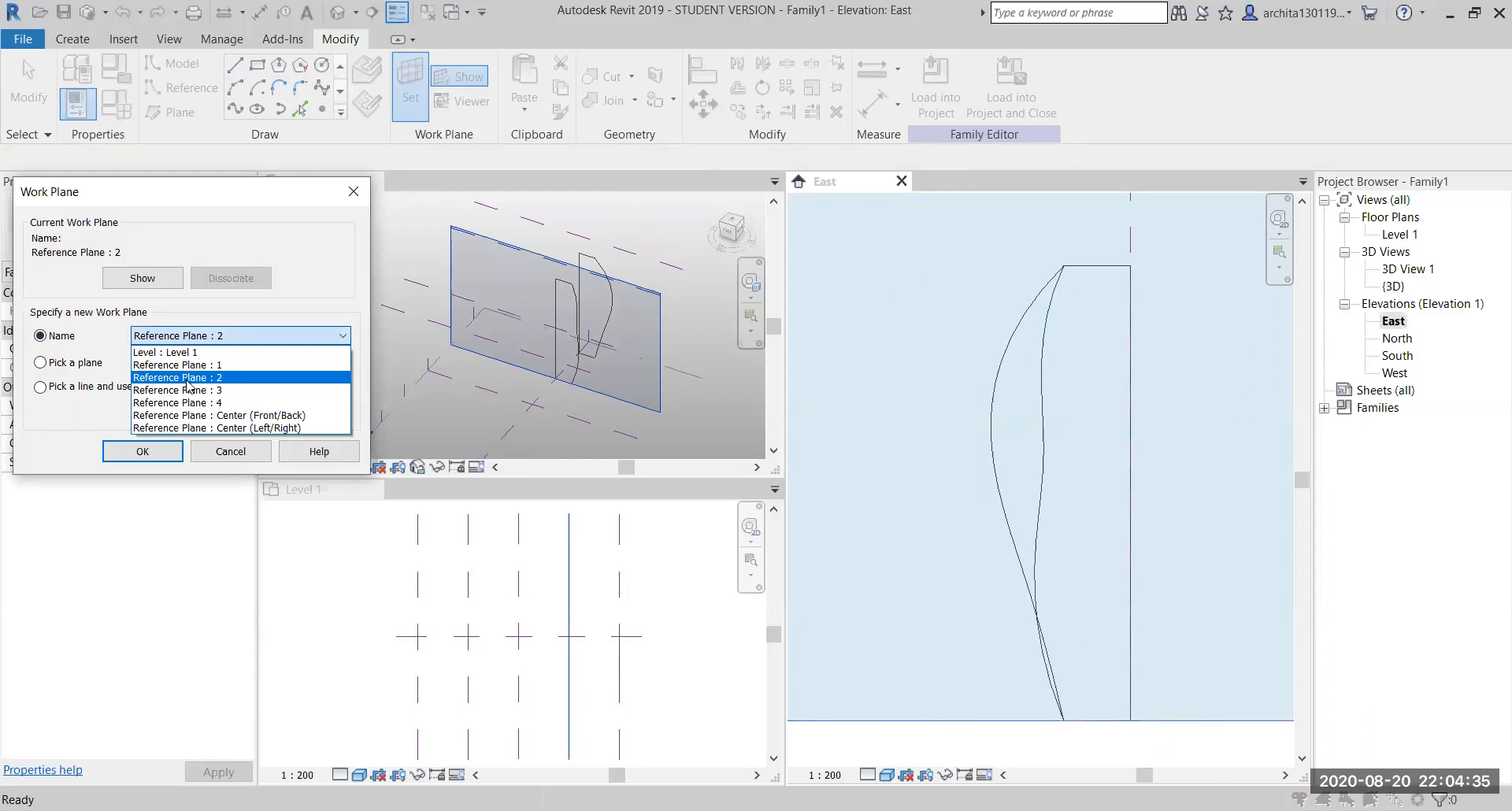
{"action": "left_click", "coordinate": [236, 378]}
{"action": "left_click", "coordinate": [141, 453]}
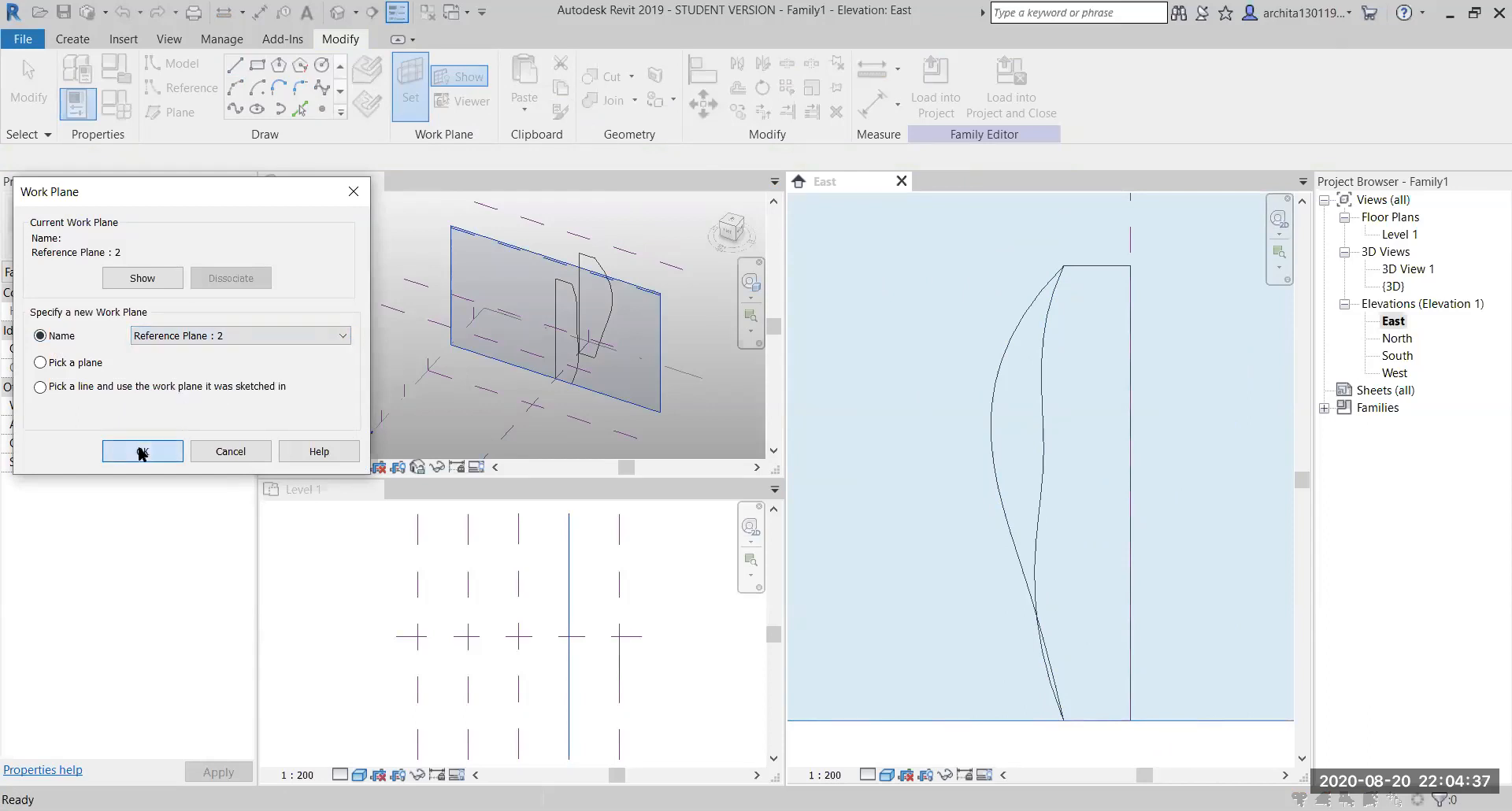
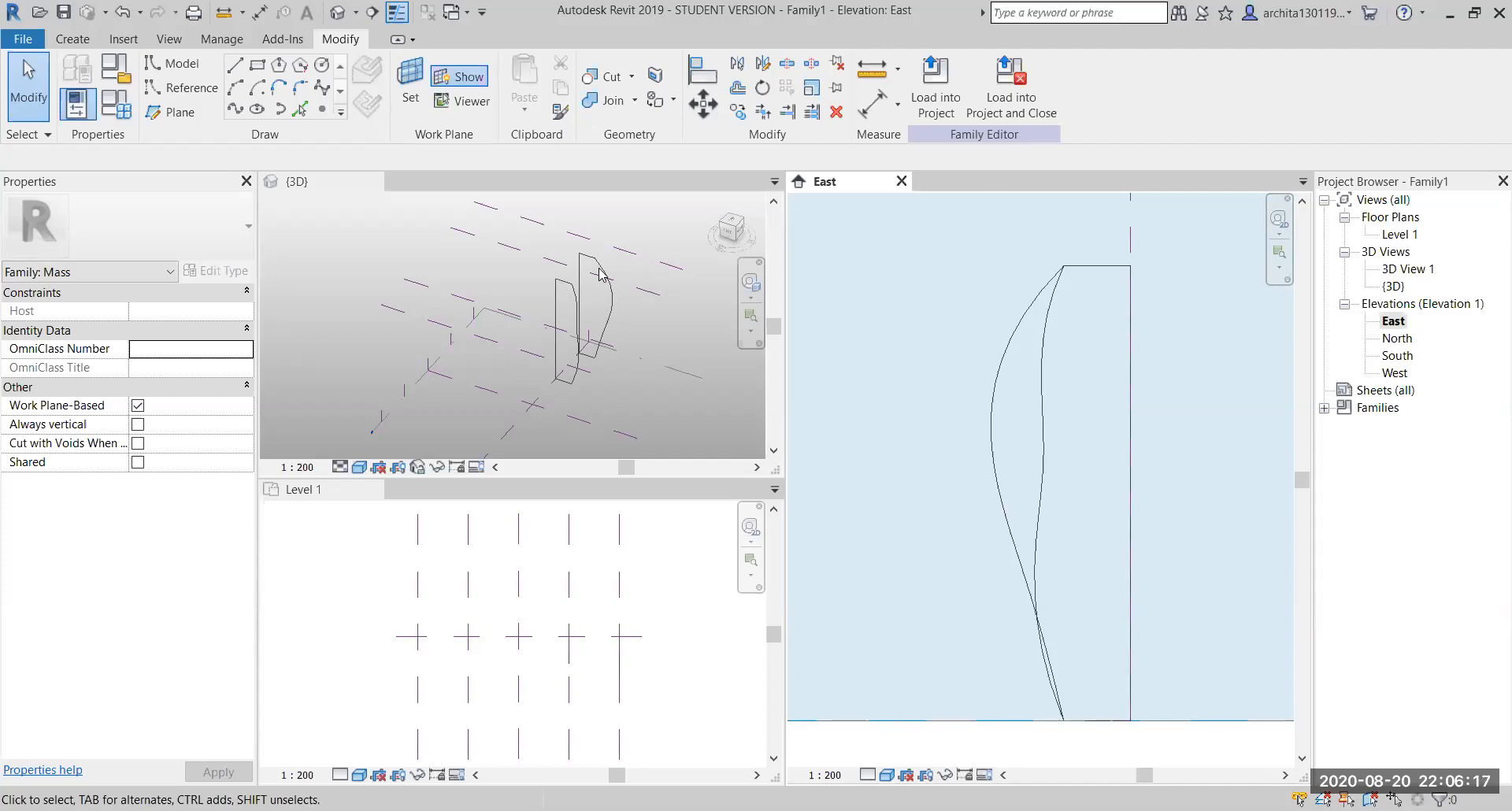
Select the whole closed chain of the profile on Reference Plane : 1 to check it, and clear the selection
{"action": "key", "text": "Tab"}
{"action": "left_click", "coordinate": [1015, 325]}
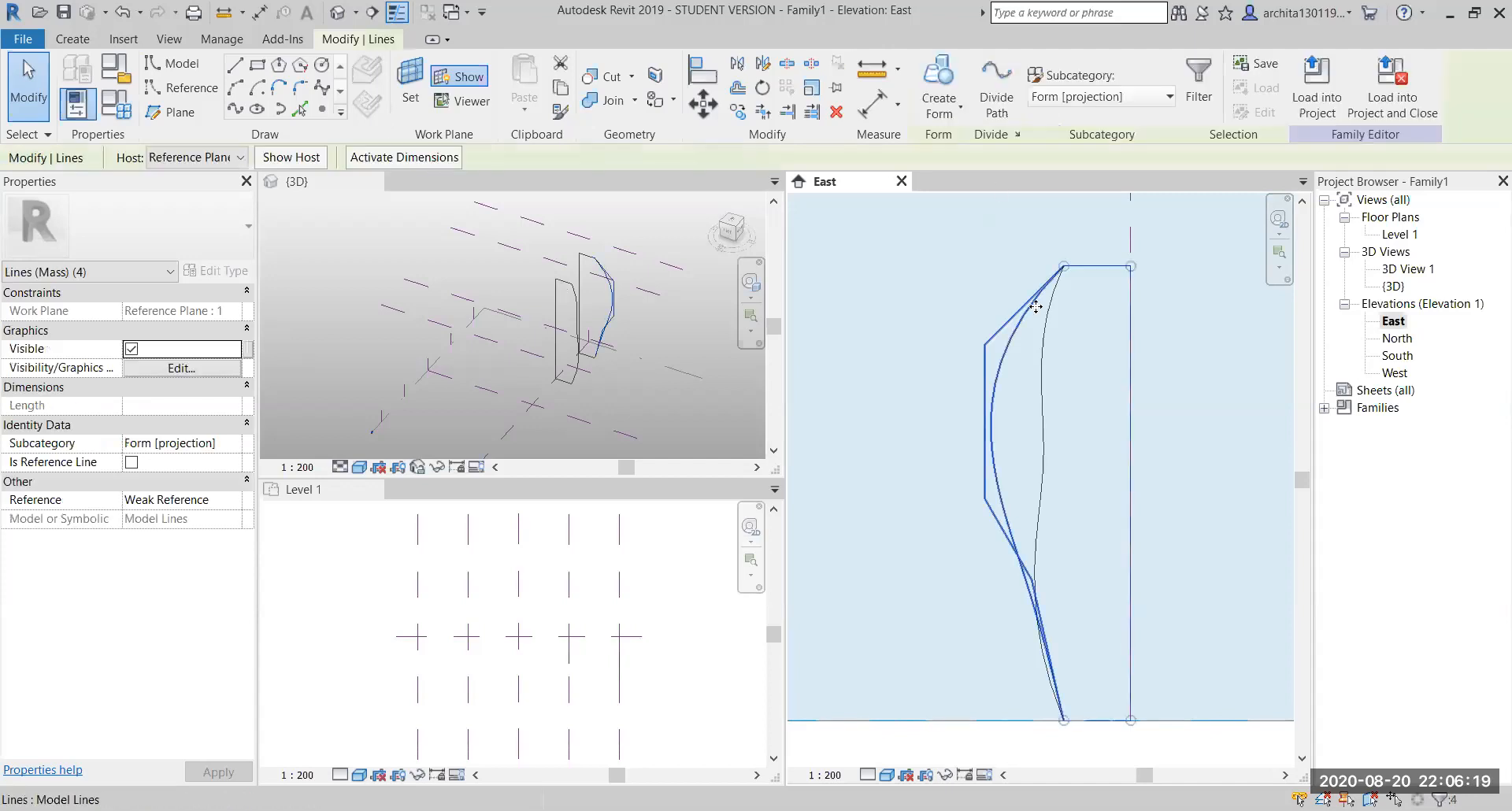
{"action": "left_click", "coordinate": [1072, 336]}
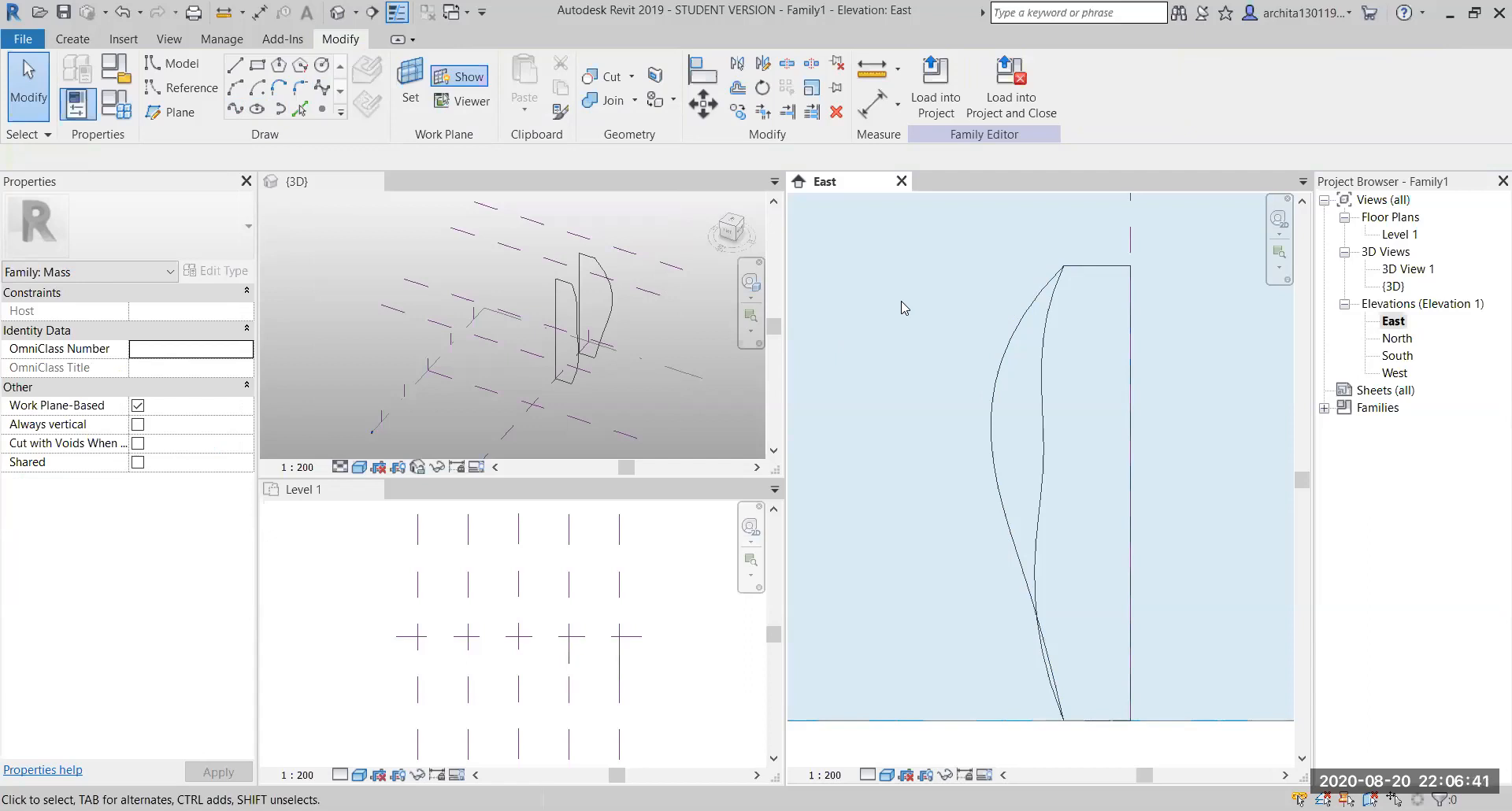
Set the work plane by name to Reference Plane : 3
{"action": "scroll", "coordinate": [1016, 355], "scroll_direction": "down", "scroll_amount": 1}
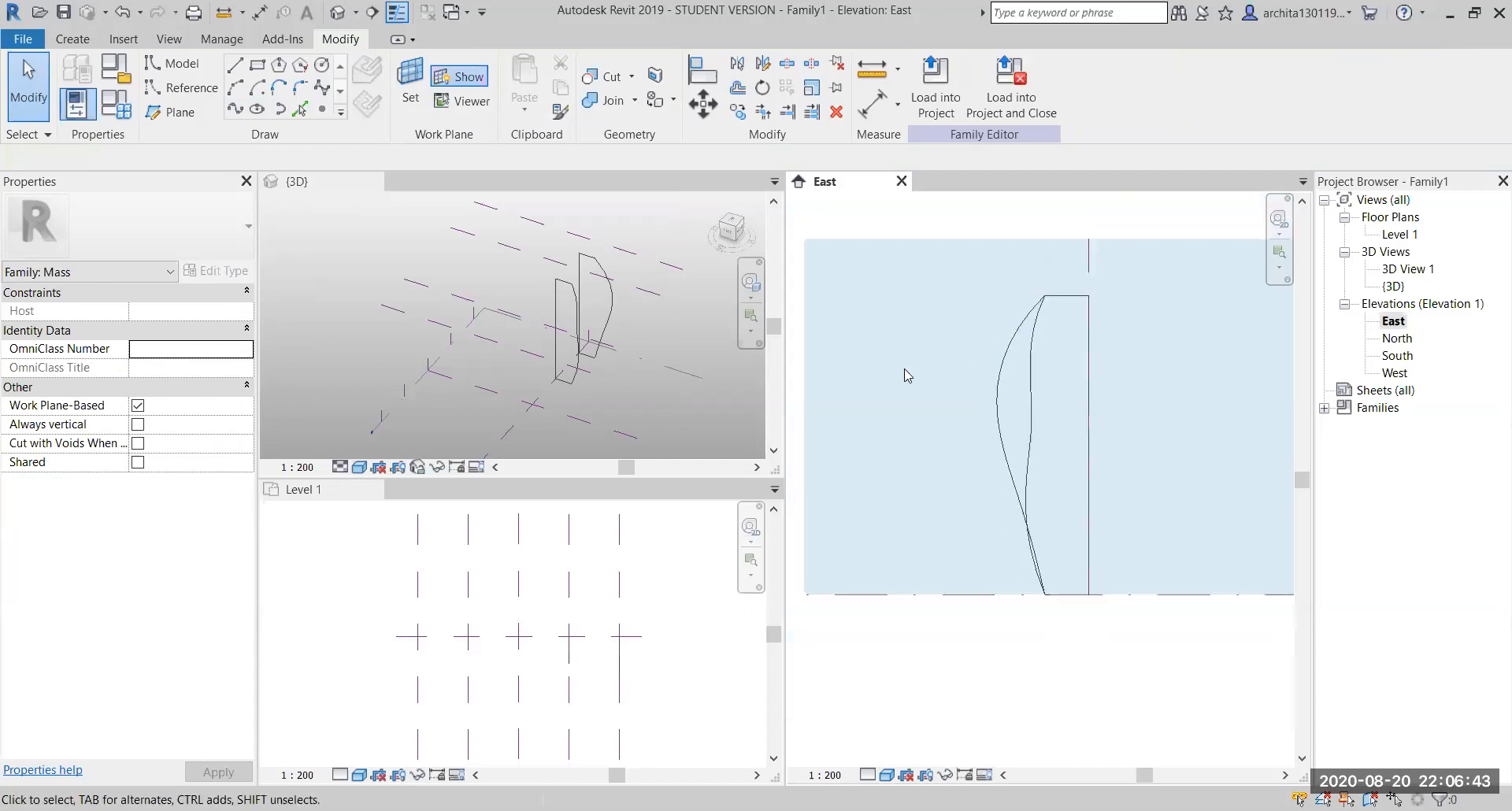
{"action": "scroll", "coordinate": [976, 338], "scroll_direction": "up", "scroll_amount": 1}
{"action": "left_click", "coordinate": [413, 97]}
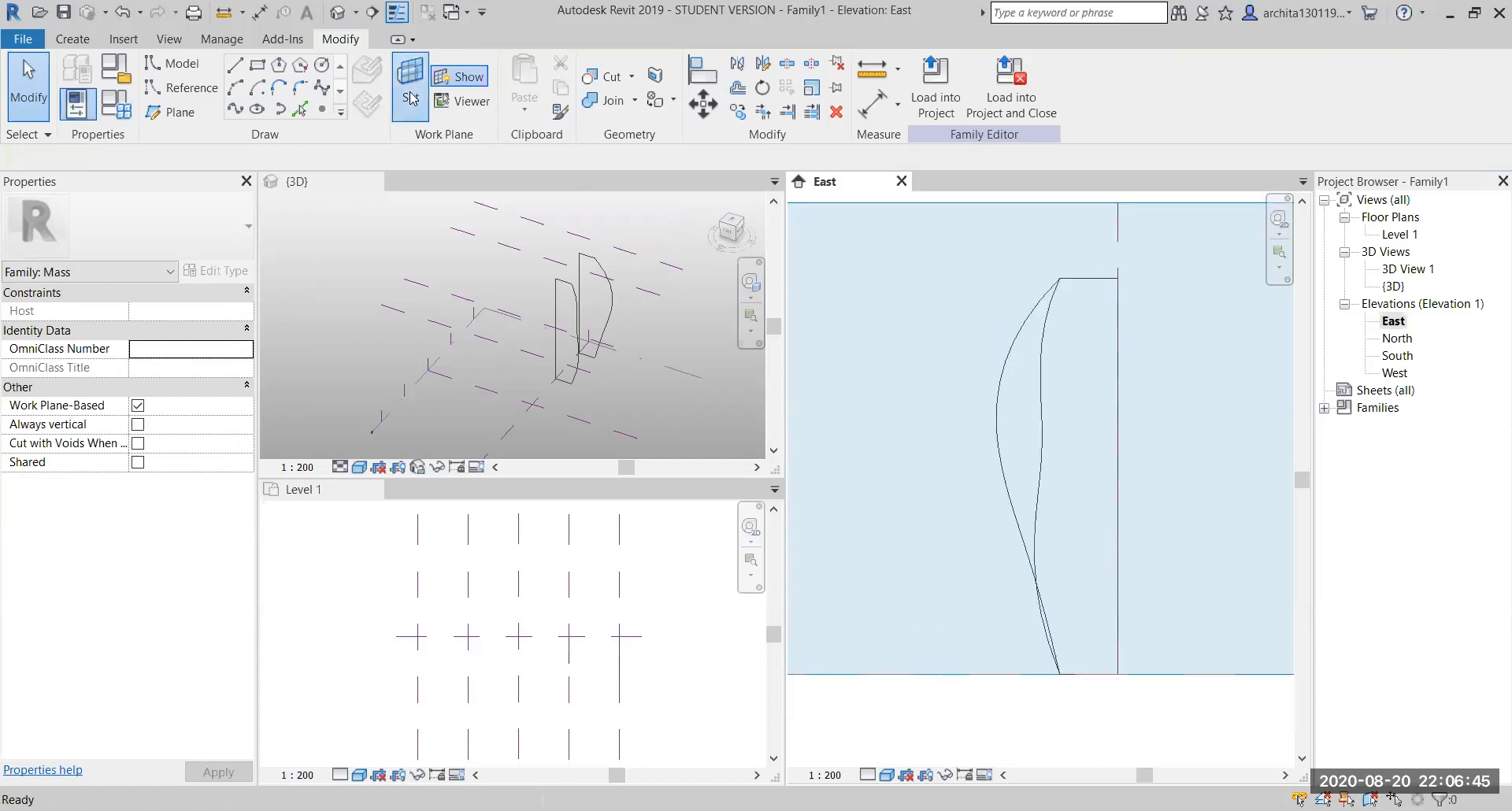
{"action": "left_click", "coordinate": [211, 335]}
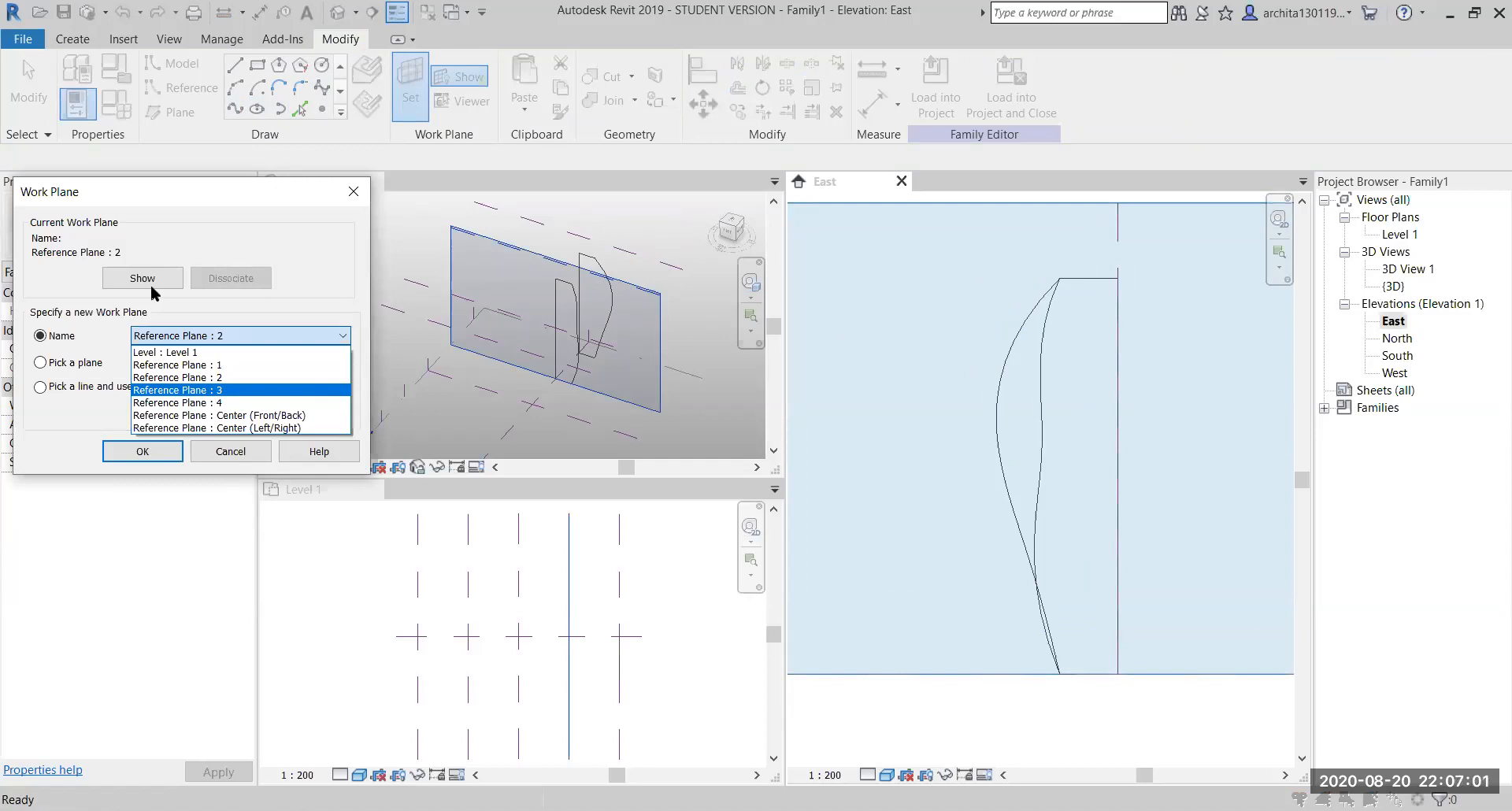
{"action": "left_click", "coordinate": [226, 390]}
{"action": "left_click", "coordinate": [160, 460]}
Trace the three straight profile sides on Reference Plane : 3: 7517 across, down the centre plane to Level 1, and back along Level 1
{"action": "left_click", "coordinate": [236, 66]}
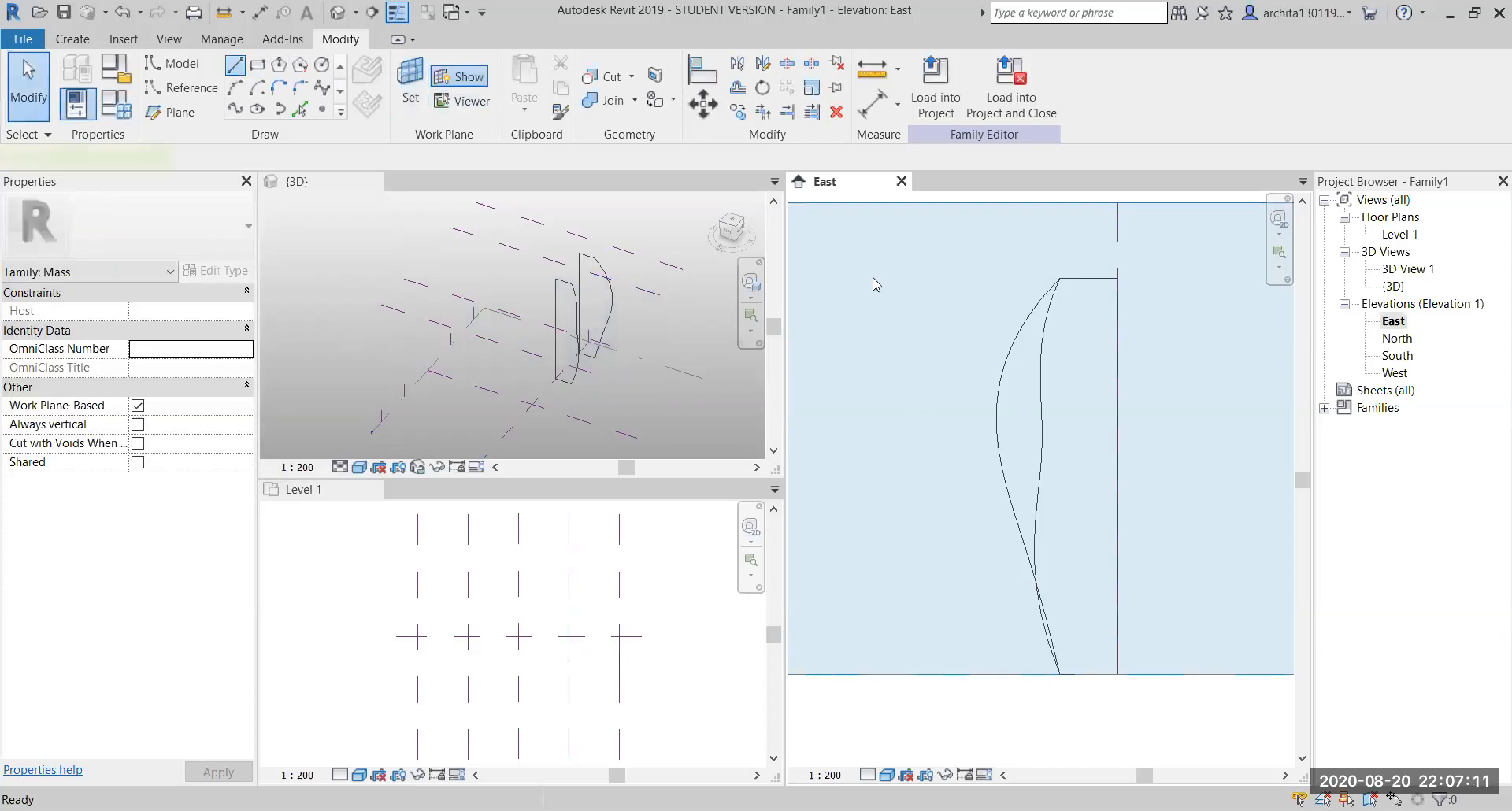
{"action": "left_click", "coordinate": [1059, 278]}
{"action": "left_click", "coordinate": [1117, 278]}
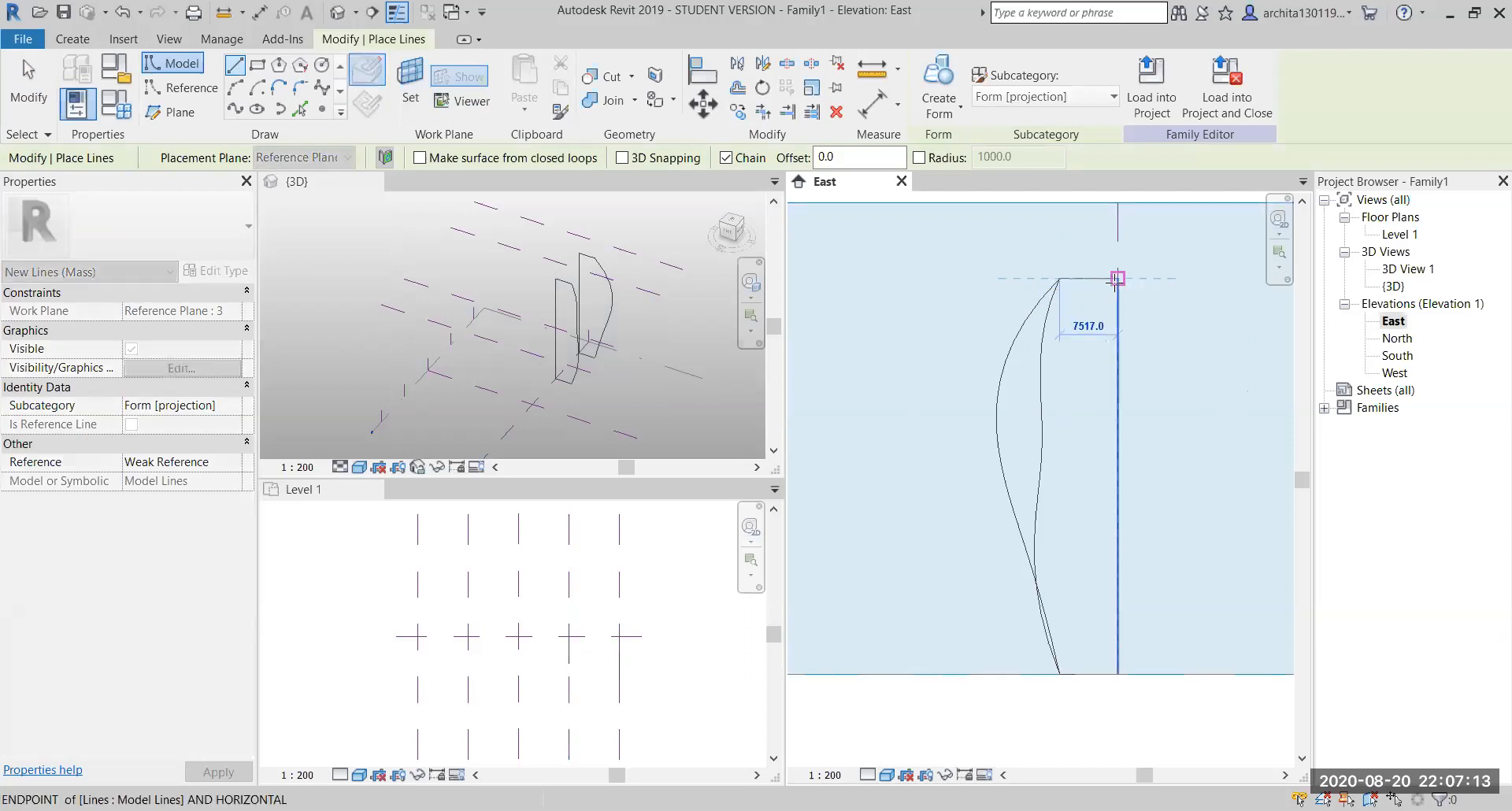
{"action": "left_click", "coordinate": [1117, 674]}
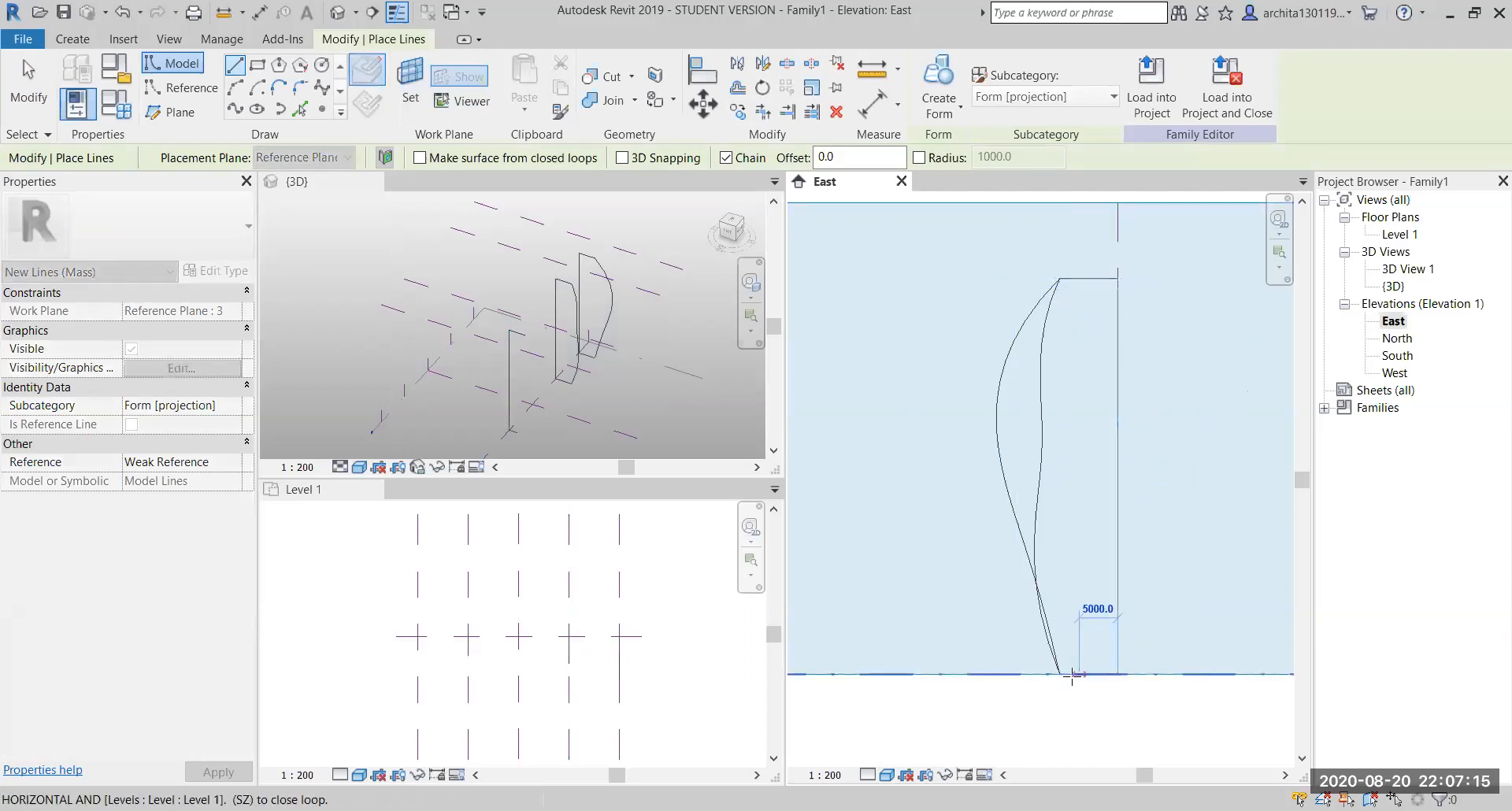
{"action": "left_click", "coordinate": [1059, 674]}
{"action": "key", "text": "Escape"}
{"action": "key", "text": "Escape"}
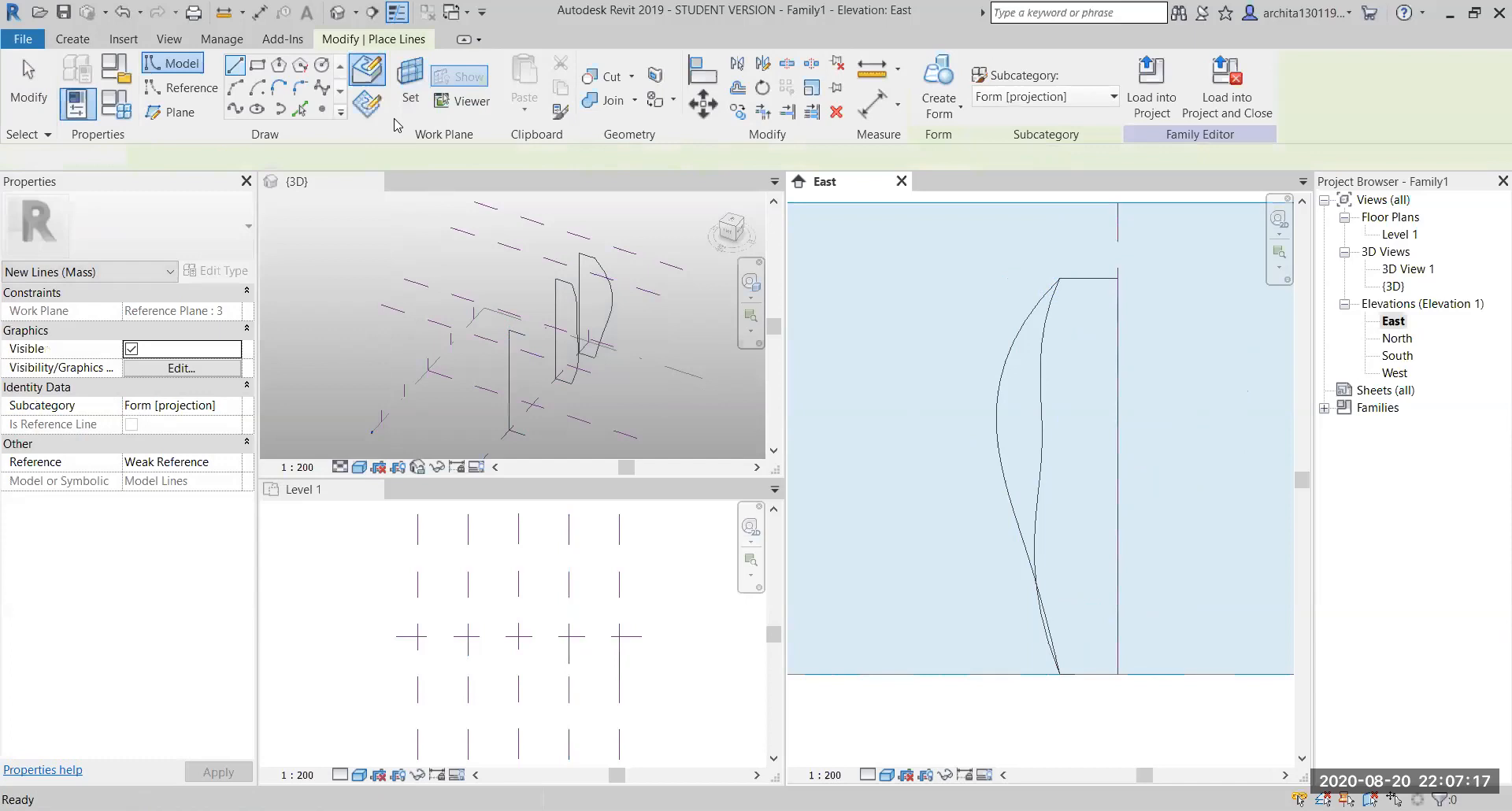
Close the profile on Reference Plane : 3 with an S-shaped spline bulging outward in its upper half and ending at the Level 1 line's endpoint
{"action": "left_click", "coordinate": [322, 87]}
{"action": "left_click", "coordinate": [1061, 280]}
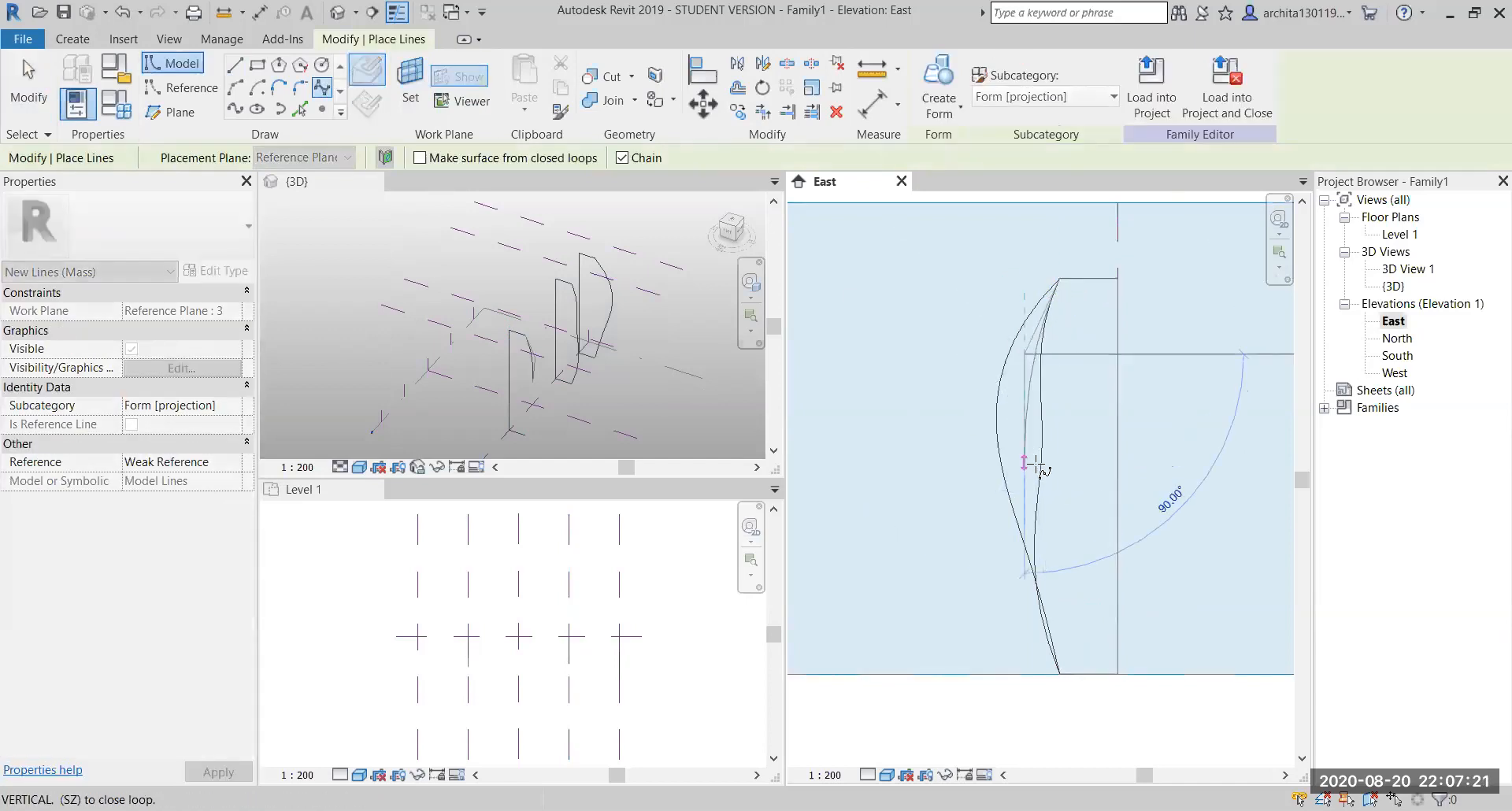
{"action": "left_click", "coordinate": [1025, 450]}
{"action": "left_click", "coordinate": [1060, 511]}
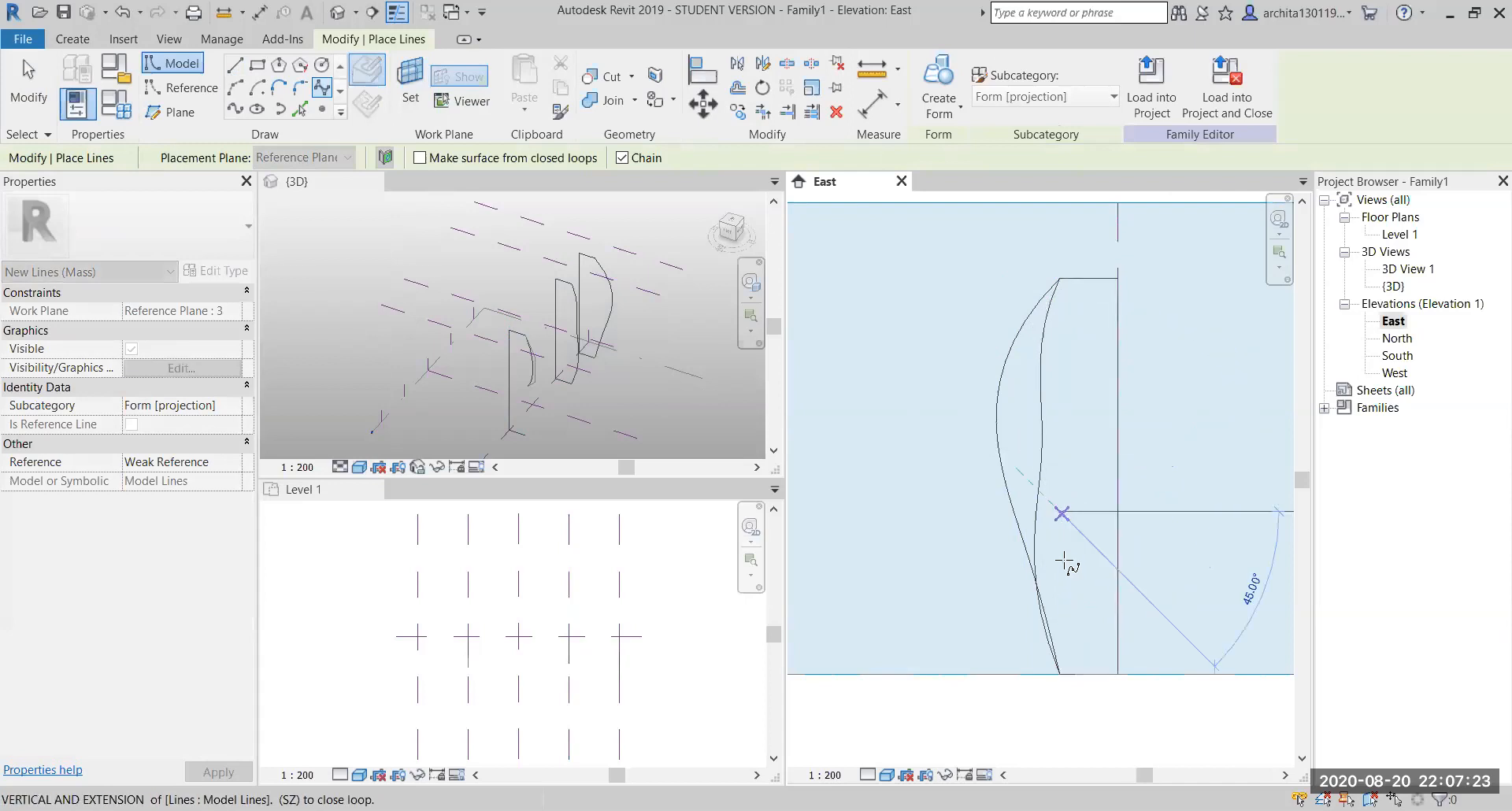
{"action": "left_click", "coordinate": [1059, 674]}
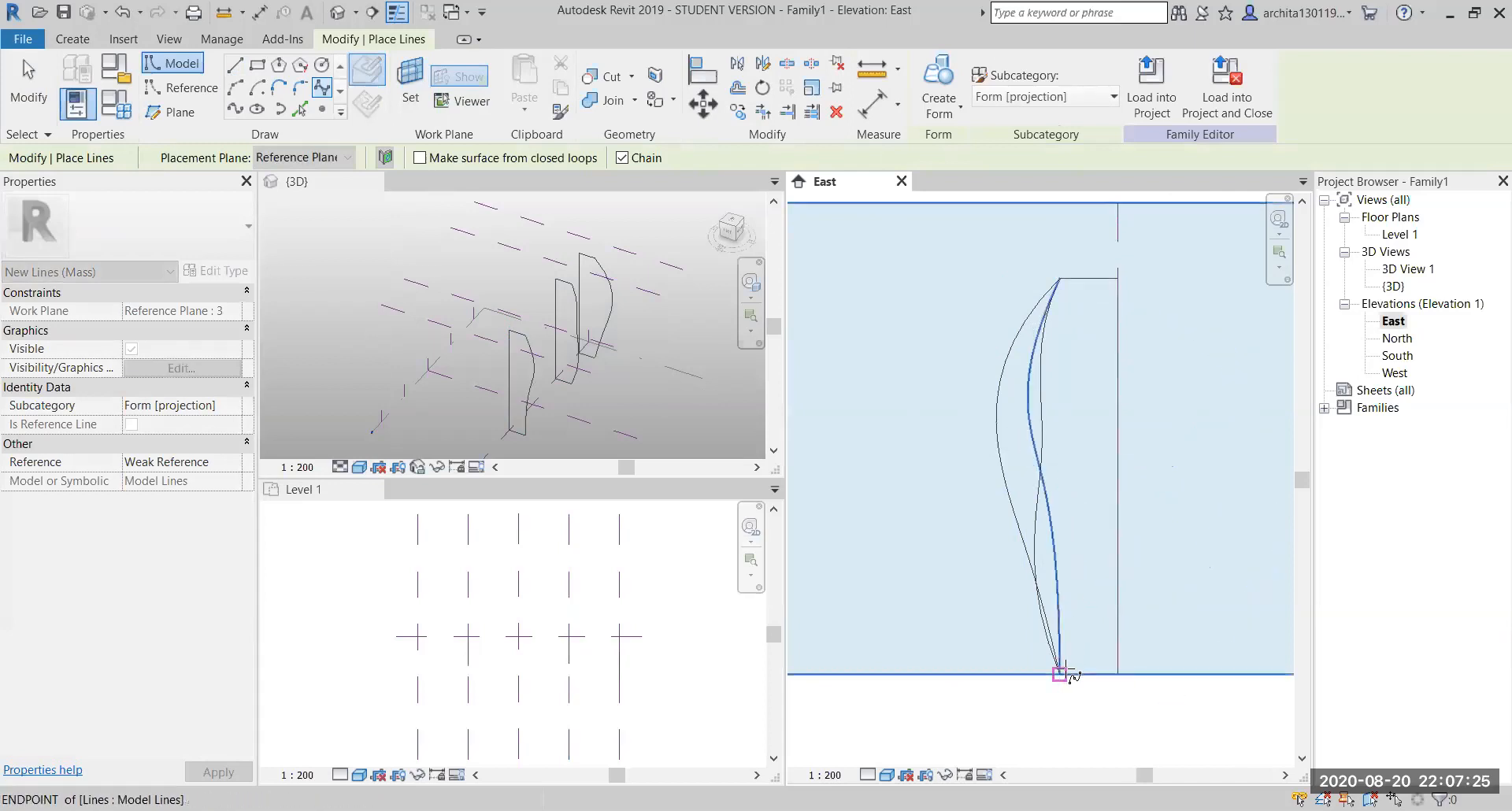
{"action": "key", "text": "Escape"}
{"action": "key", "text": "Escape"}
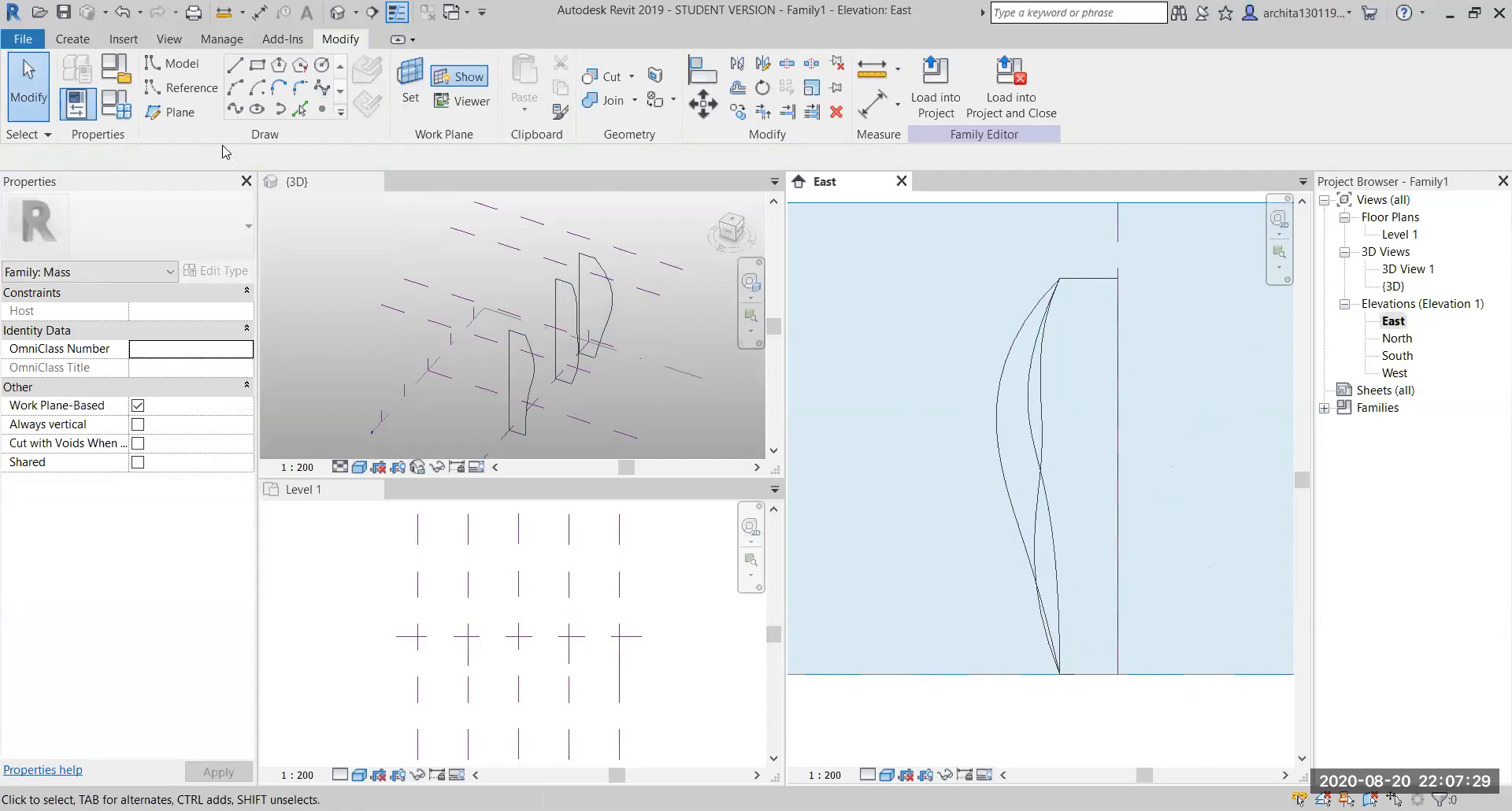
Set the work plane by name to Reference Plane : 4 and start the Line tool
{"action": "left_click", "coordinate": [410, 94]}
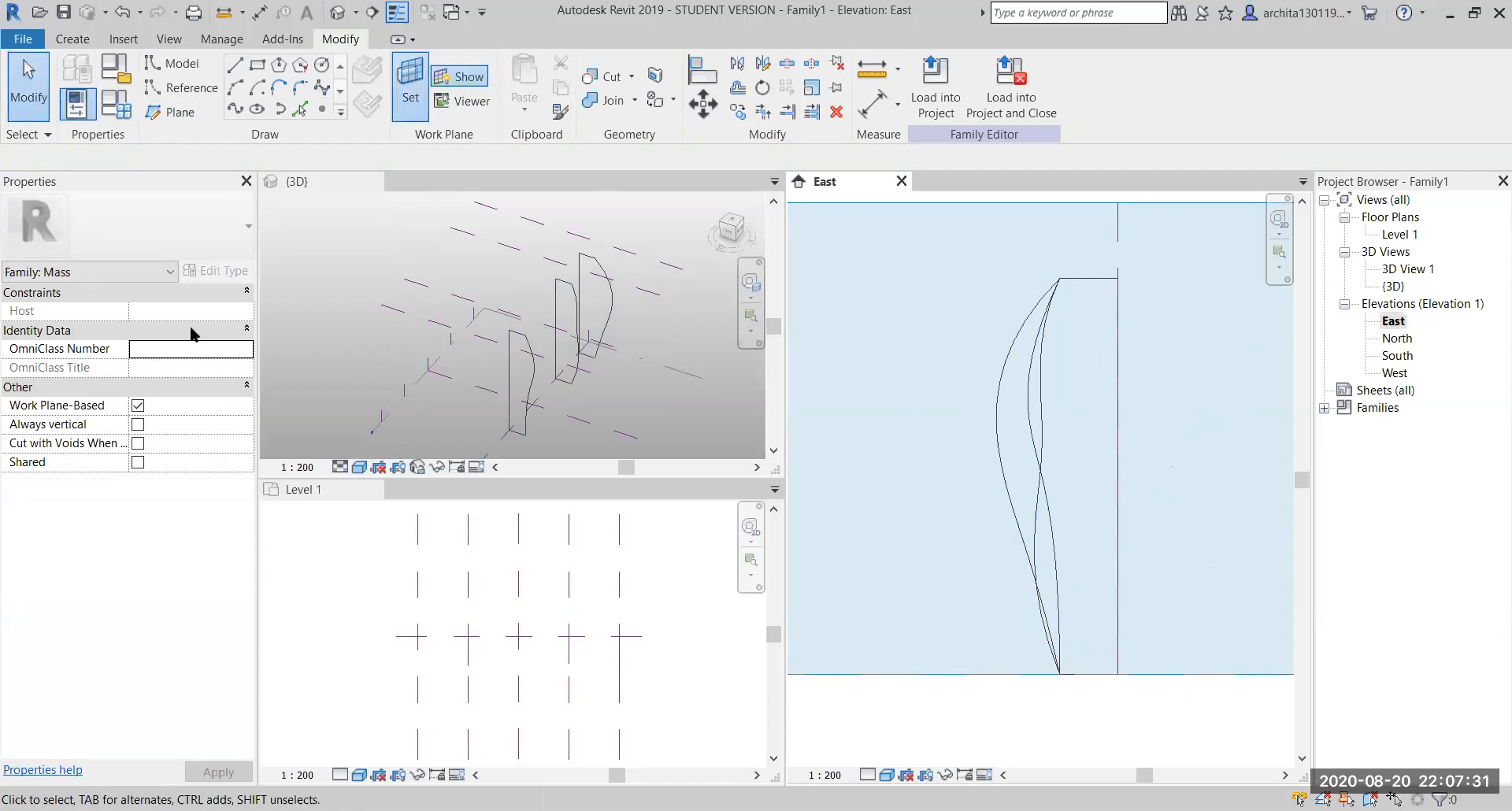
{"action": "left_click", "coordinate": [190, 334]}
{"action": "left_click", "coordinate": [209, 397]}
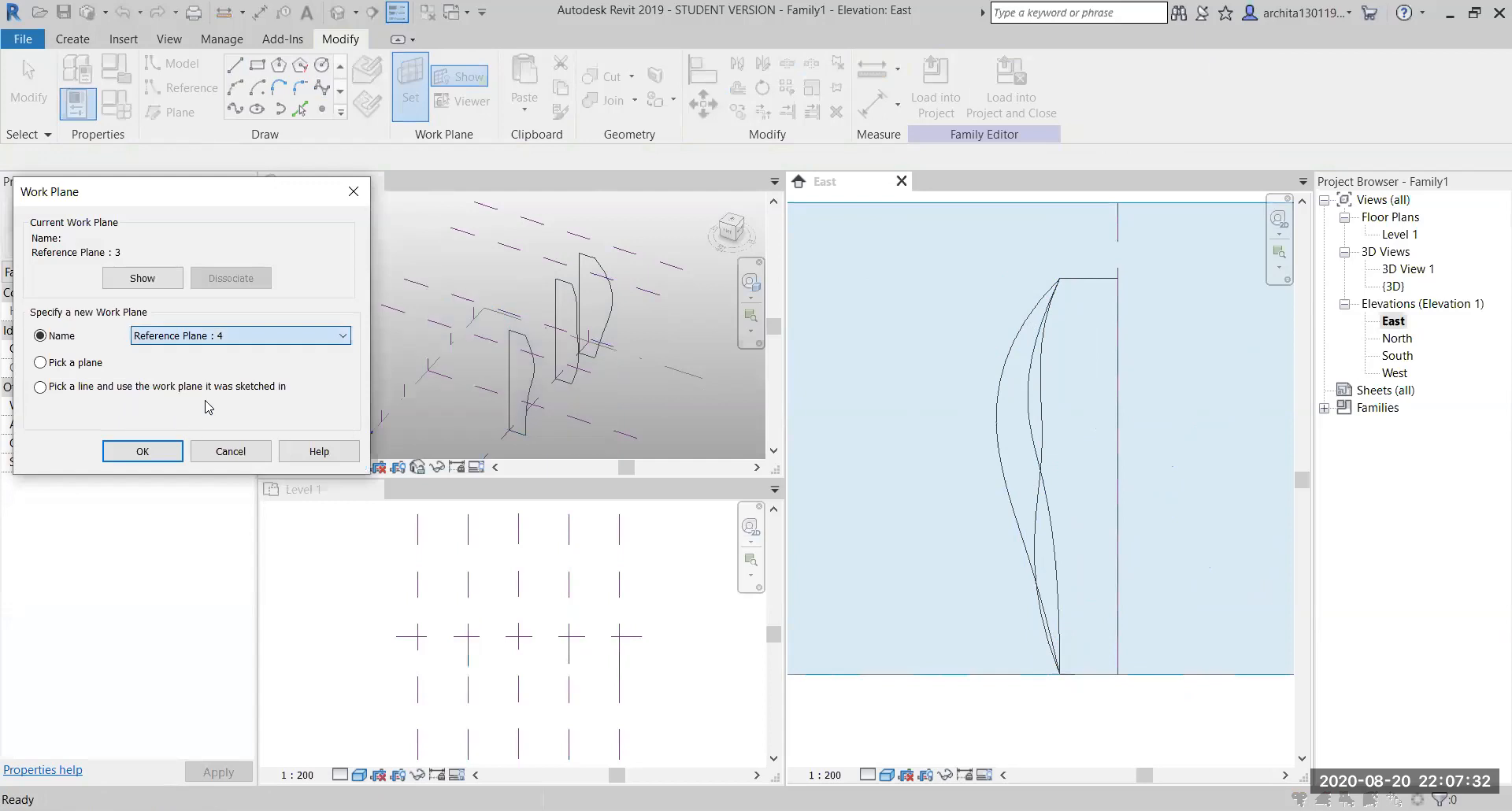
{"action": "left_click", "coordinate": [142, 450]}
{"action": "left_click", "coordinate": [234, 64]}
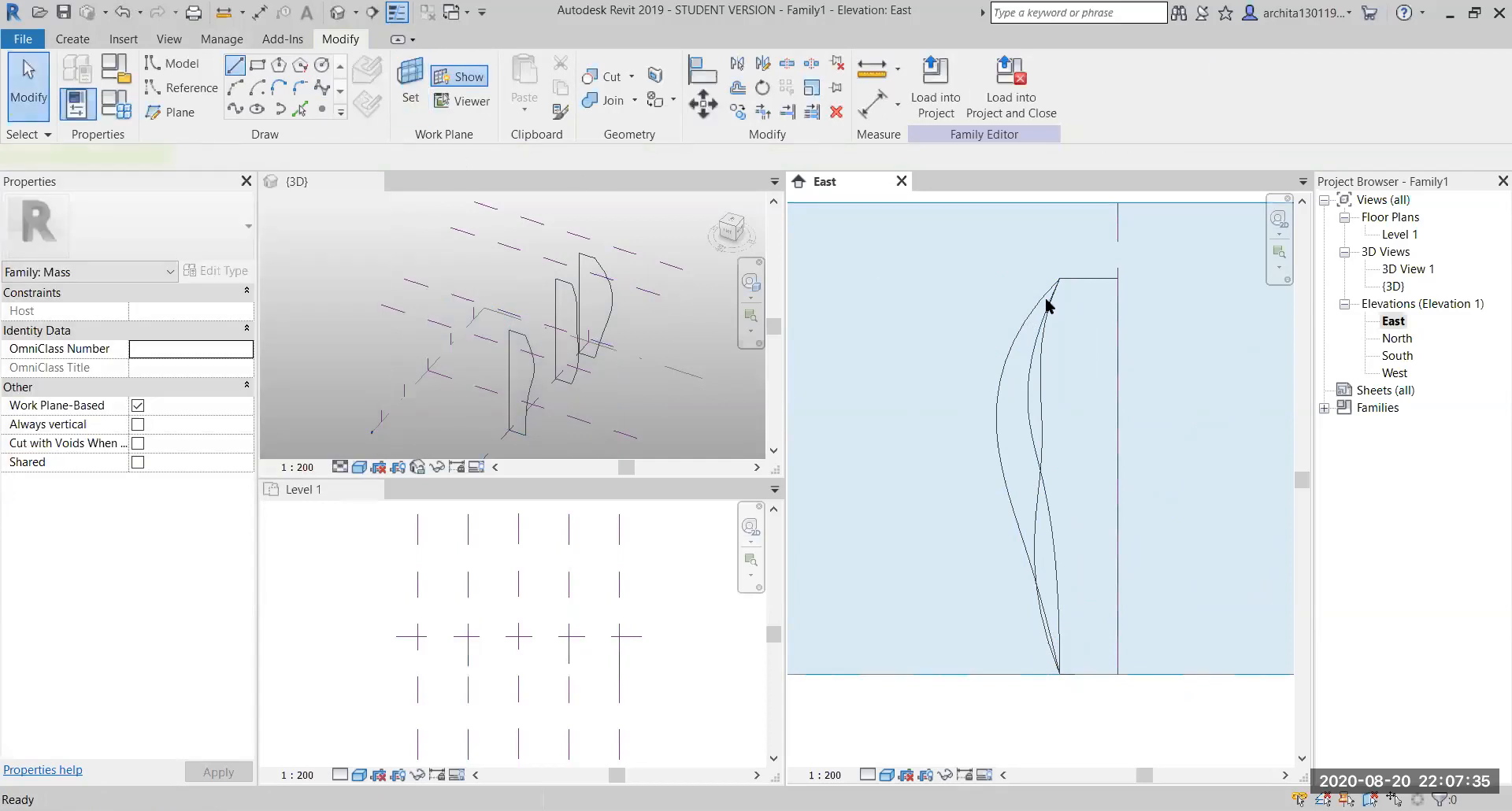
Trace the three straight profile sides on Reference Plane : 4: 7517 across, about 51193 down the centre plane, and back along Level 1
{"action": "left_click", "coordinate": [1117, 278]}
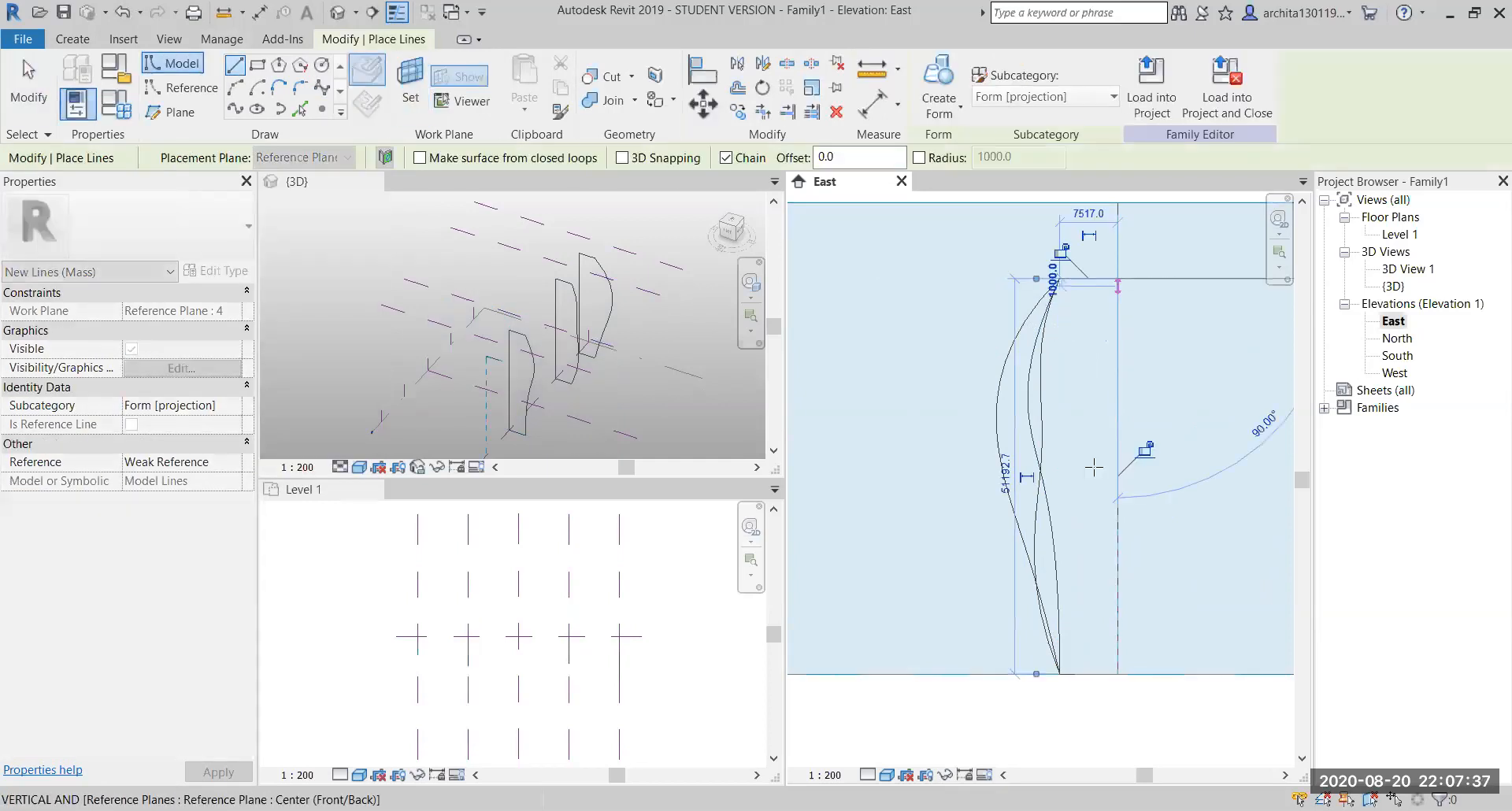
{"action": "left_click", "coordinate": [1117, 674]}
{"action": "key", "text": "Escape"}
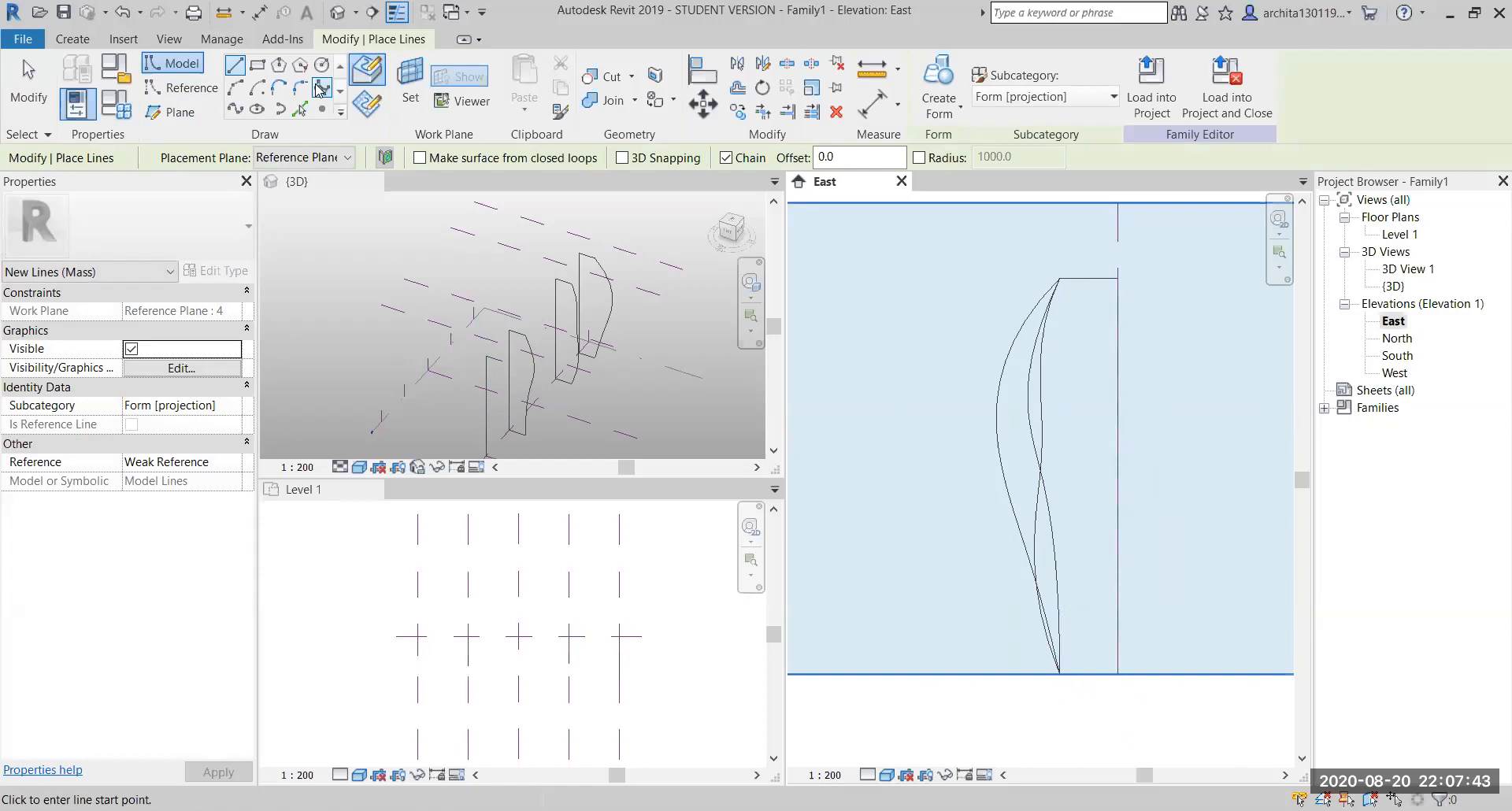
Close the profile on Reference Plane : 4 with an S-shaped spline bulging outward above, curving inward below, and ending at the Level 1 line's endpoint
{"action": "left_click", "coordinate": [322, 87]}
{"action": "left_click", "coordinate": [1059, 278]}
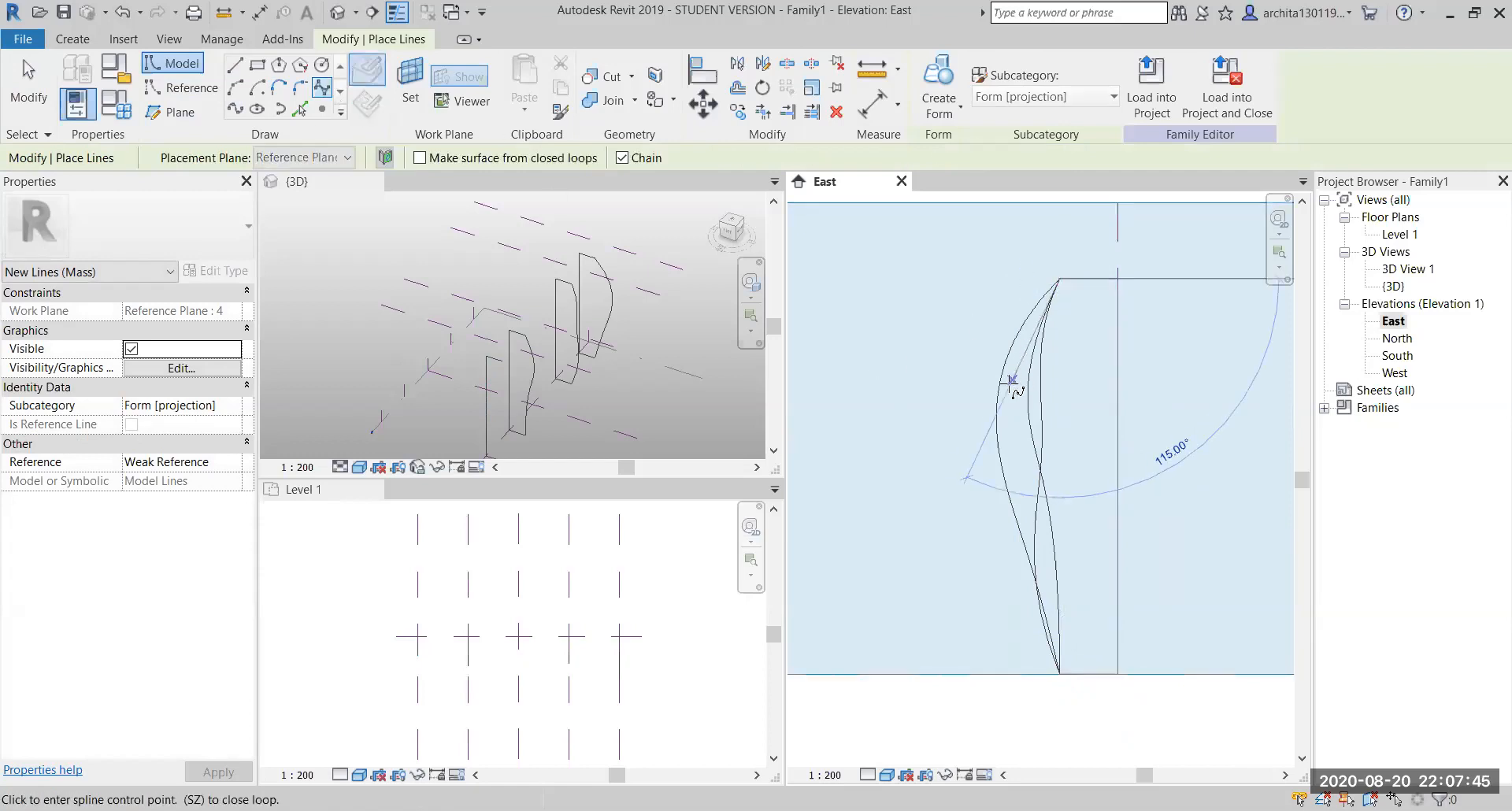
{"action": "left_click", "coordinate": [1000, 380]}
{"action": "left_click", "coordinate": [1002, 506]}
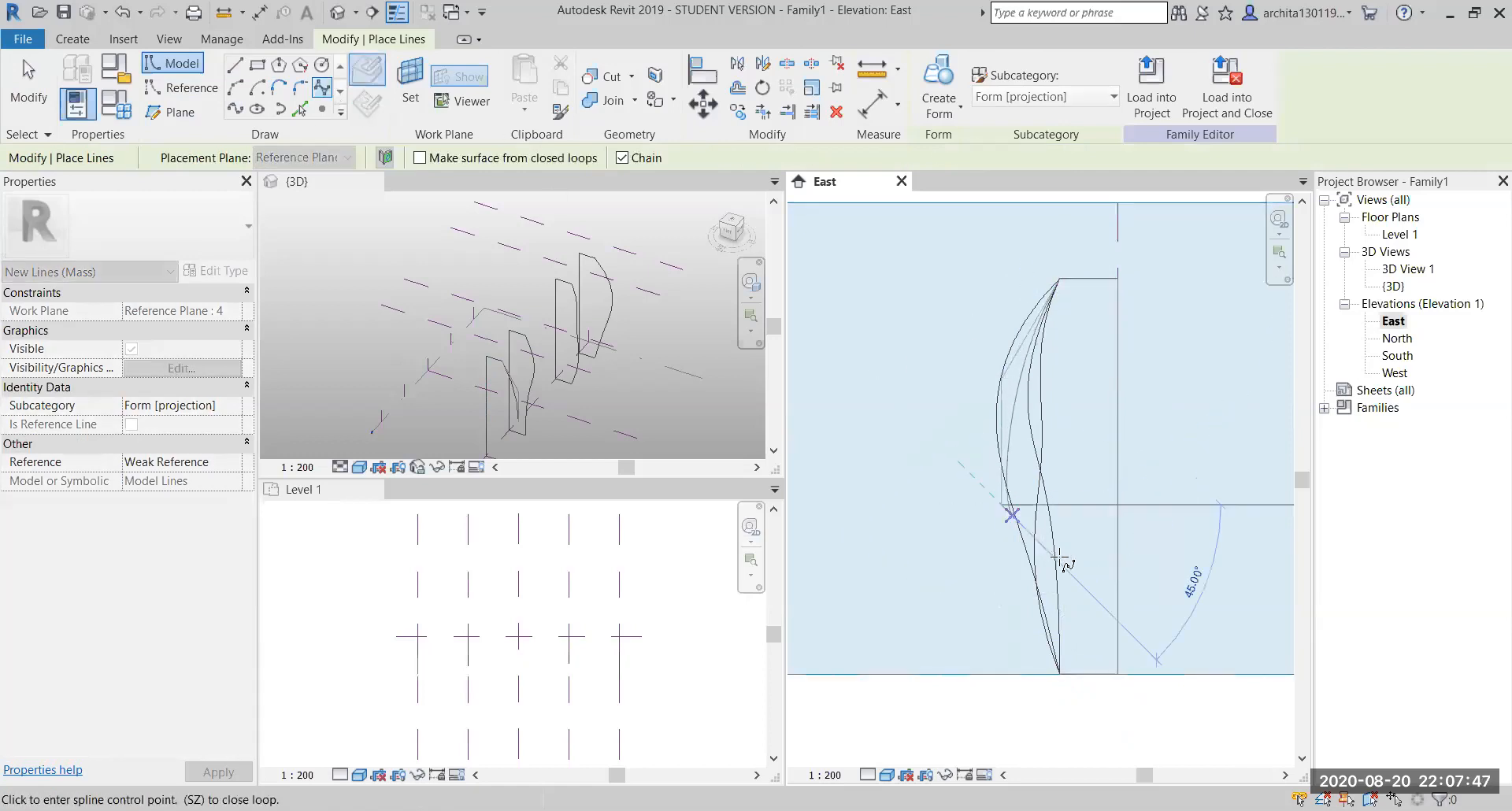
{"action": "left_click", "coordinate": [1071, 576]}
{"action": "left_click", "coordinate": [1059, 669]}
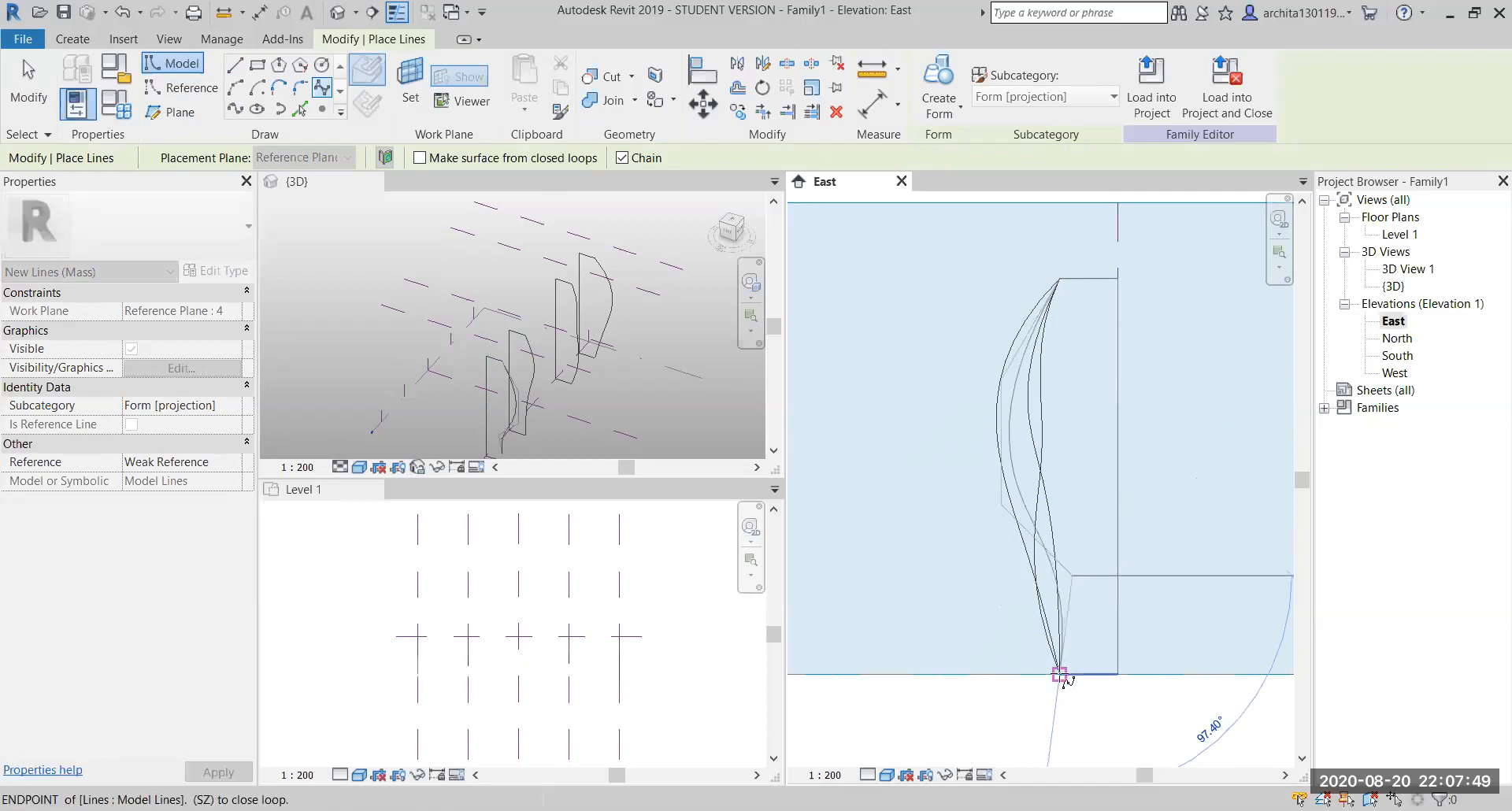
{"action": "key", "text": "Escape"}
{"action": "key", "text": "Escape"}
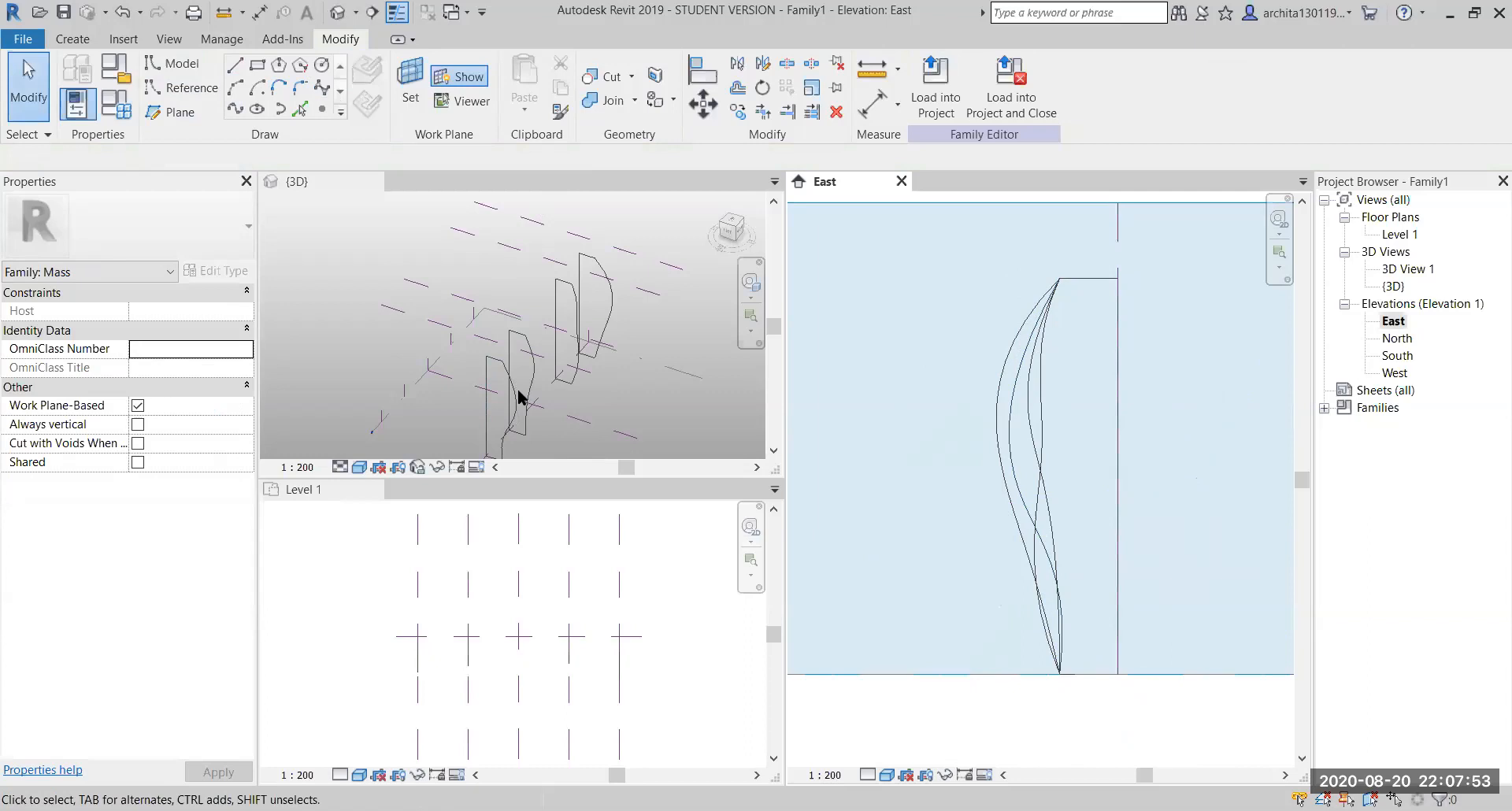
{"action": "left_click", "coordinate": [410, 87]}
{"action": "left_click", "coordinate": [279, 335]}
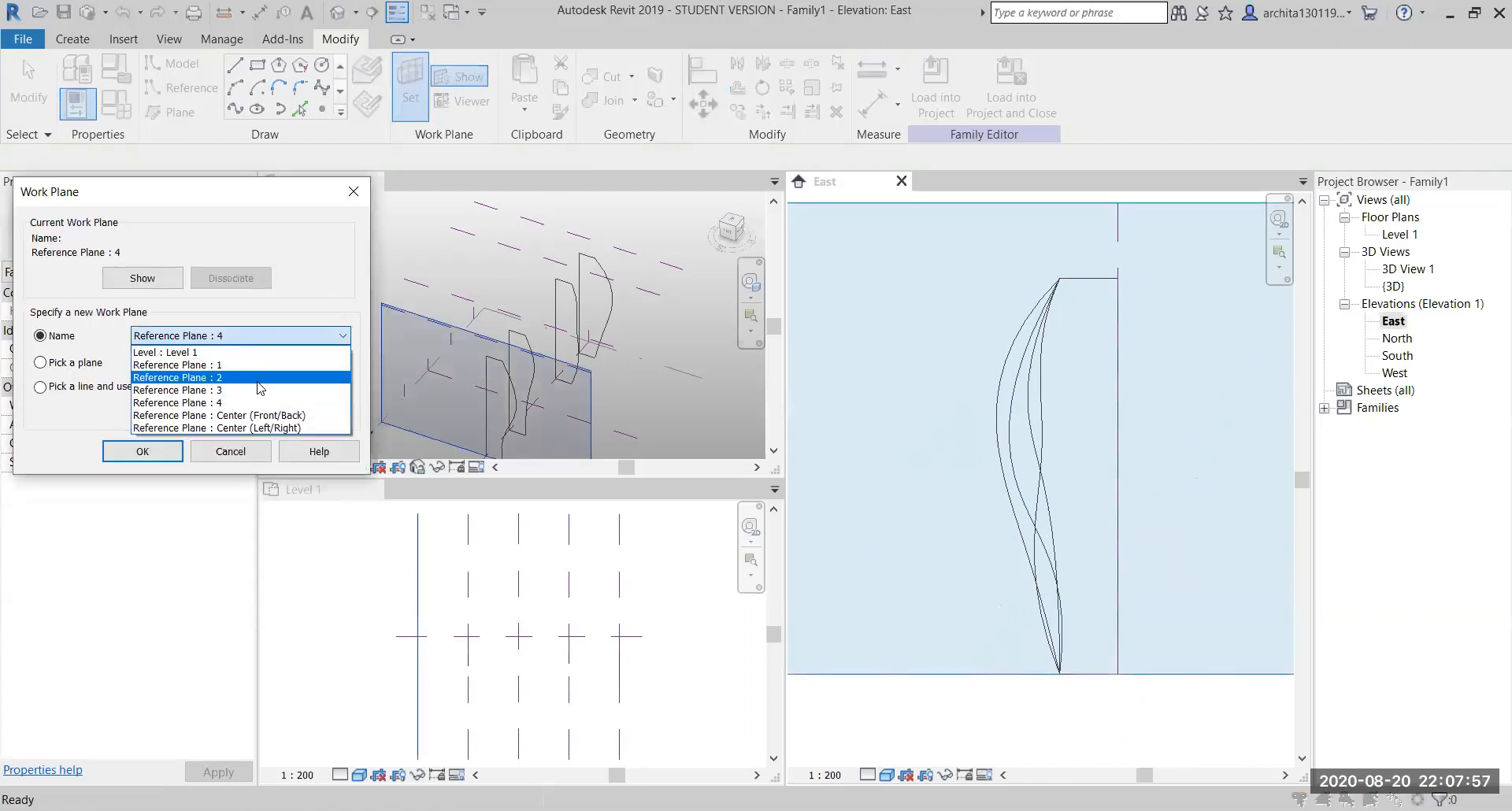
{"action": "left_click", "coordinate": [352, 199]}
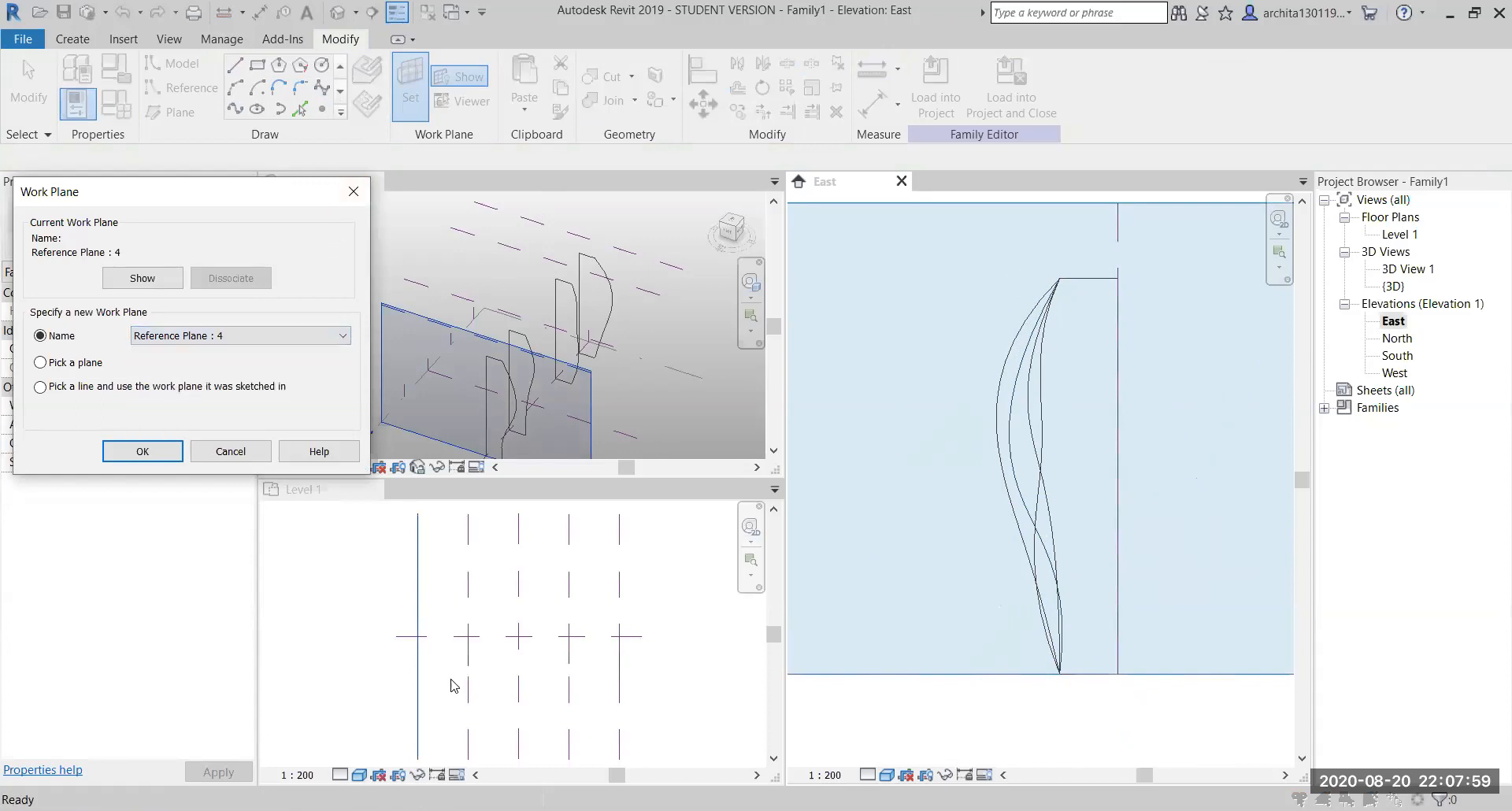
{"action": "left_click", "coordinate": [352, 192]}
{"action": "left_click", "coordinate": [517, 599]}
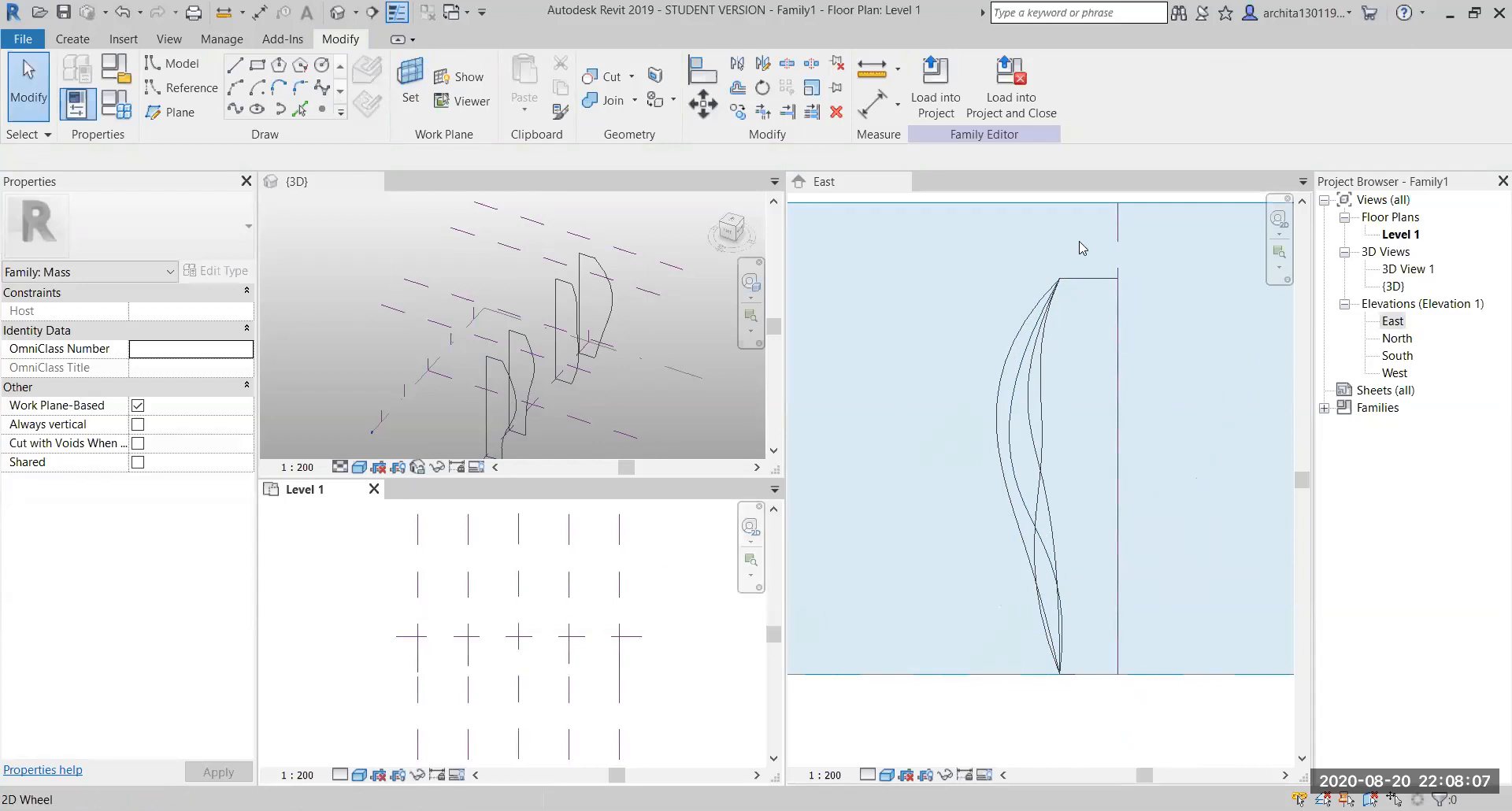
{"action": "left_click", "coordinate": [410, 82]}
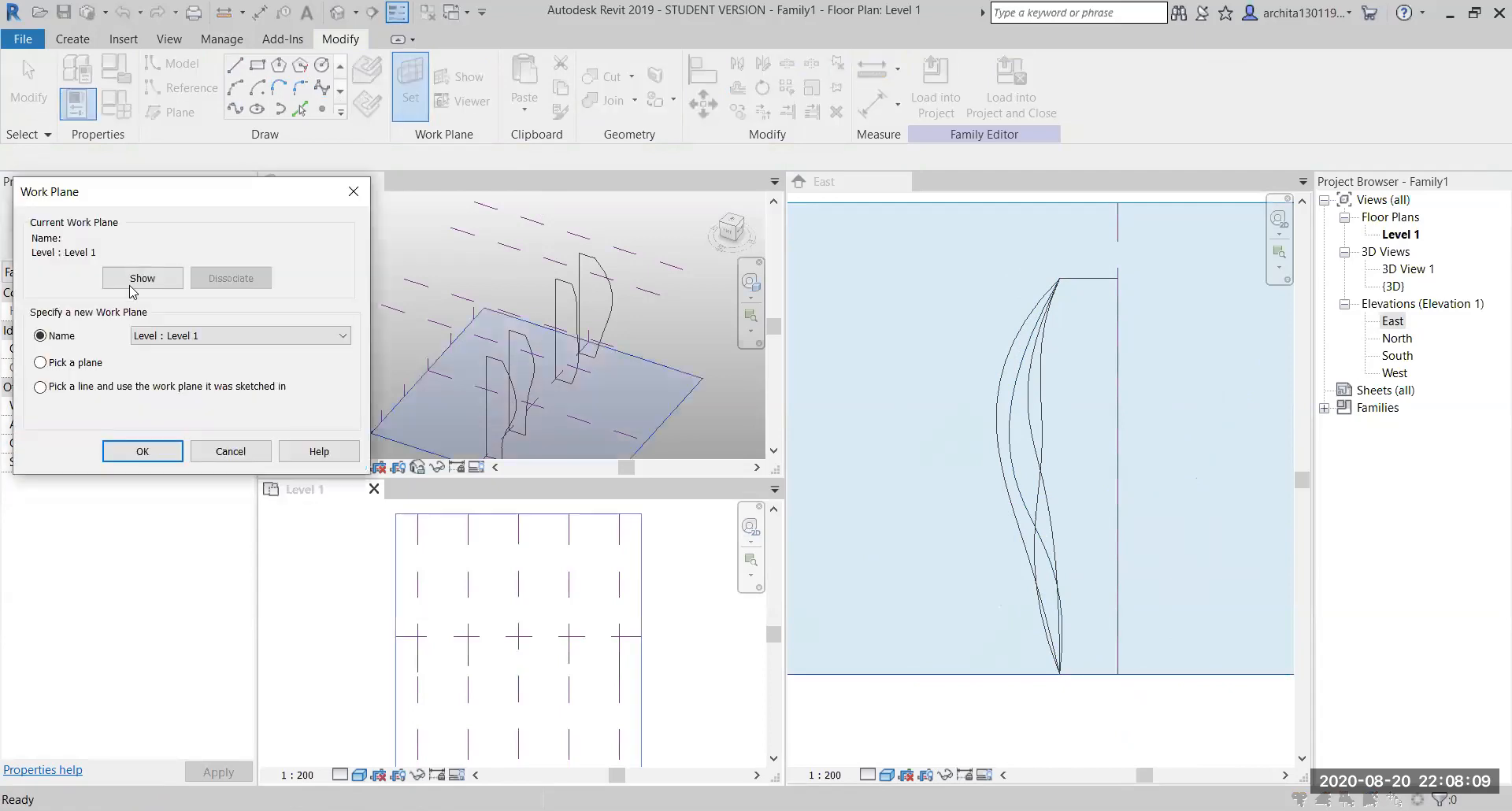
{"action": "left_click", "coordinate": [233, 335]}
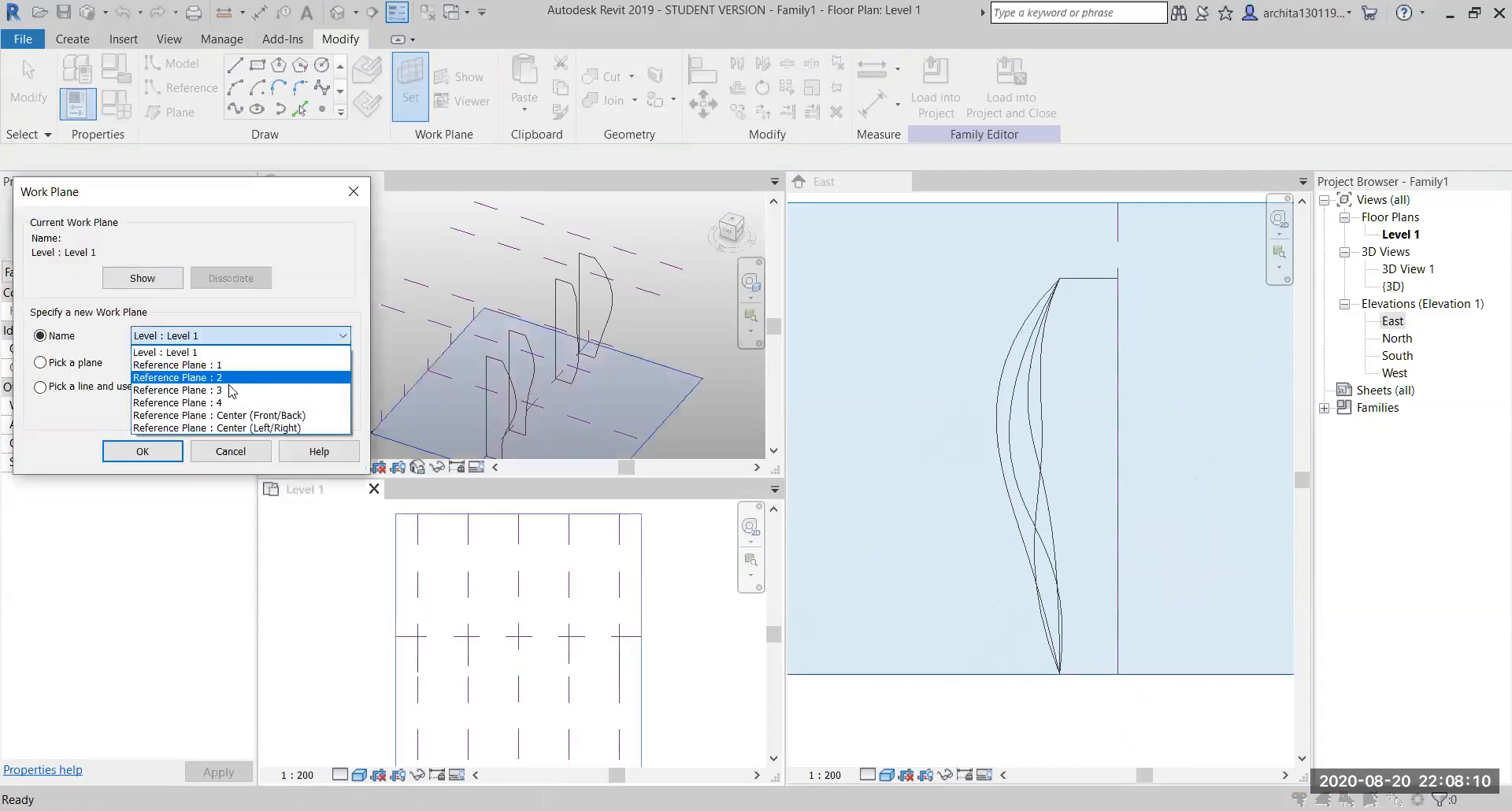
{"action": "left_click", "coordinate": [233, 431]}
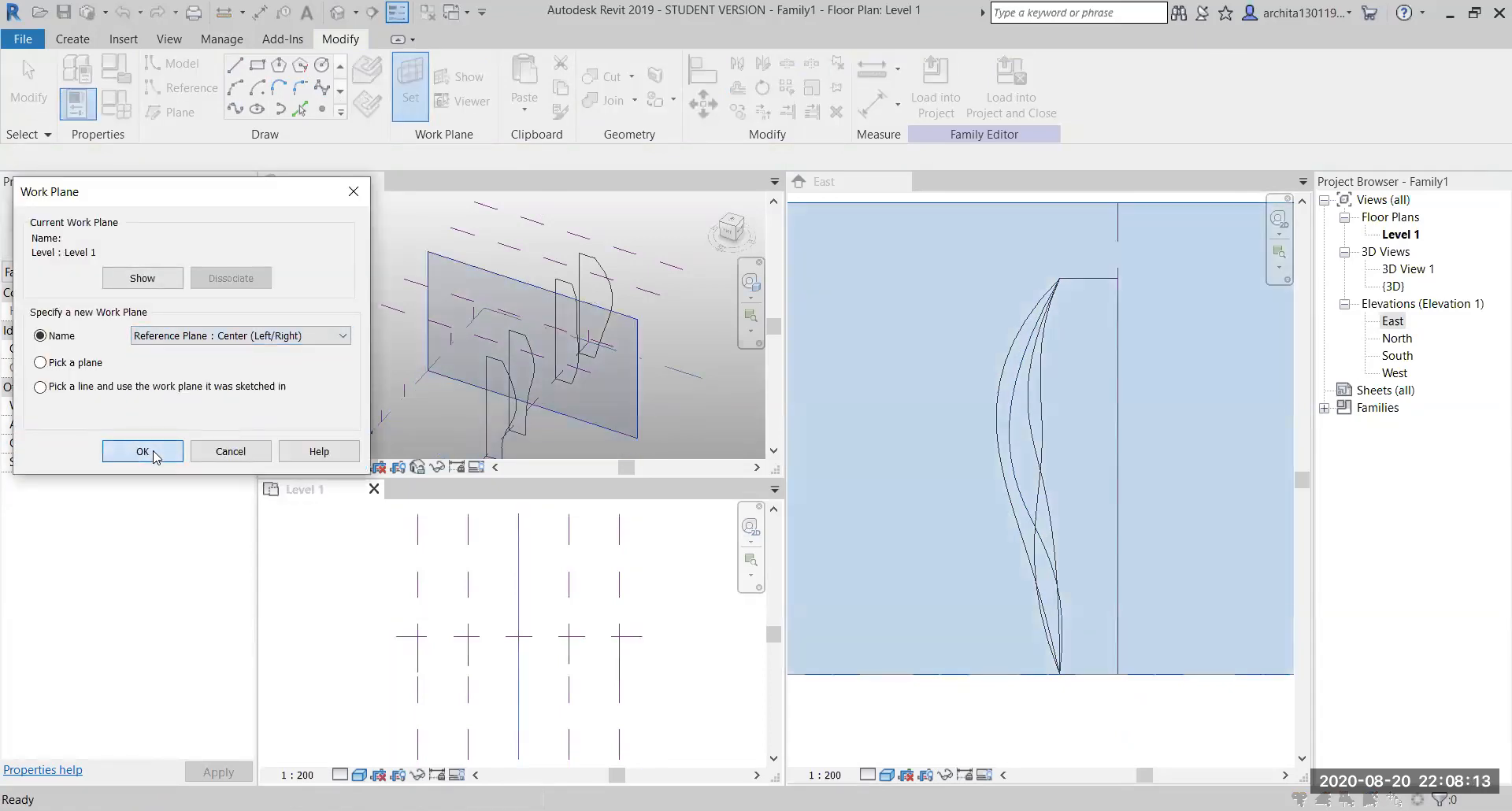
{"action": "left_click", "coordinate": [143, 452]}
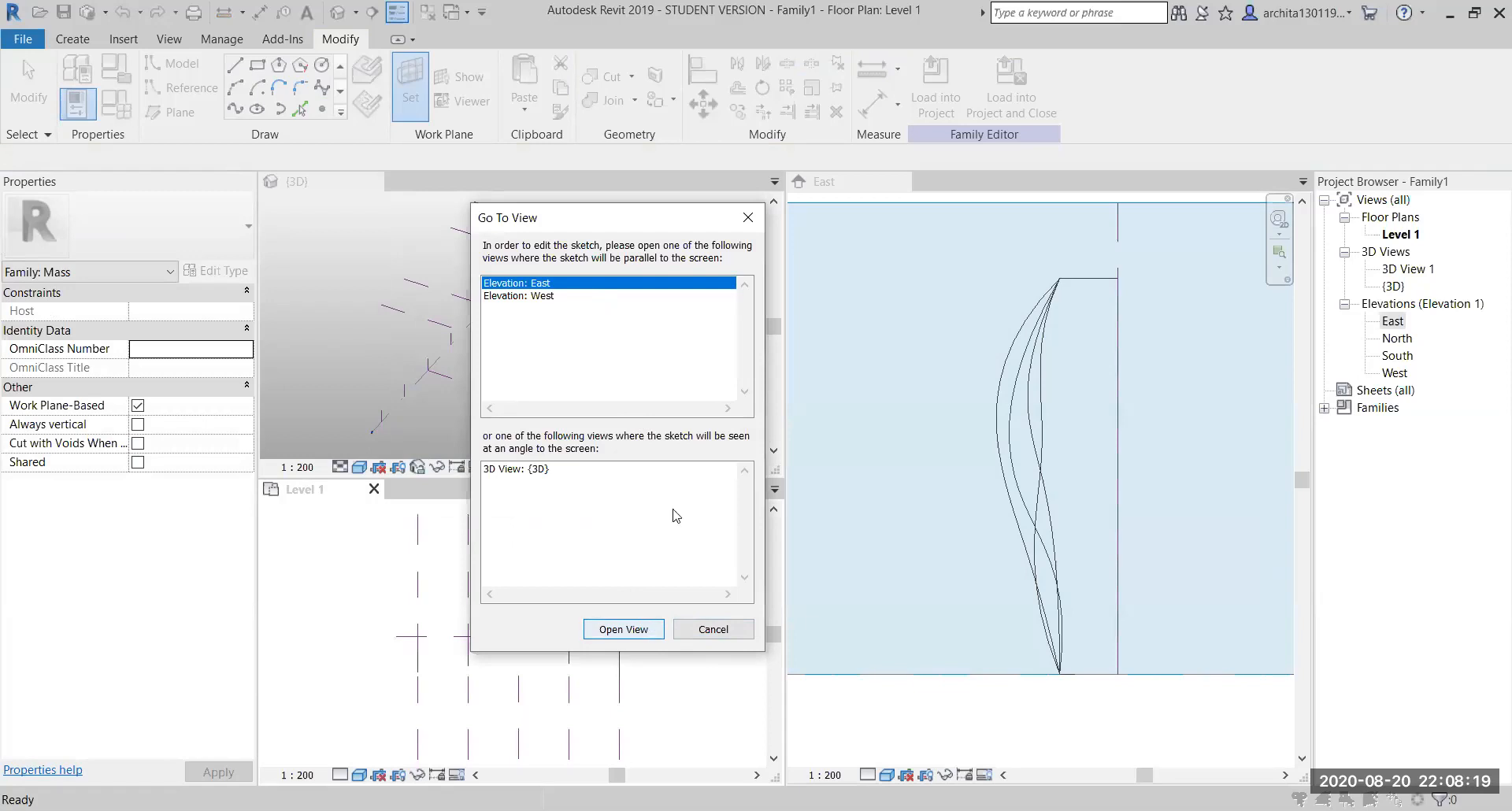
{"action": "left_click", "coordinate": [749, 218]}
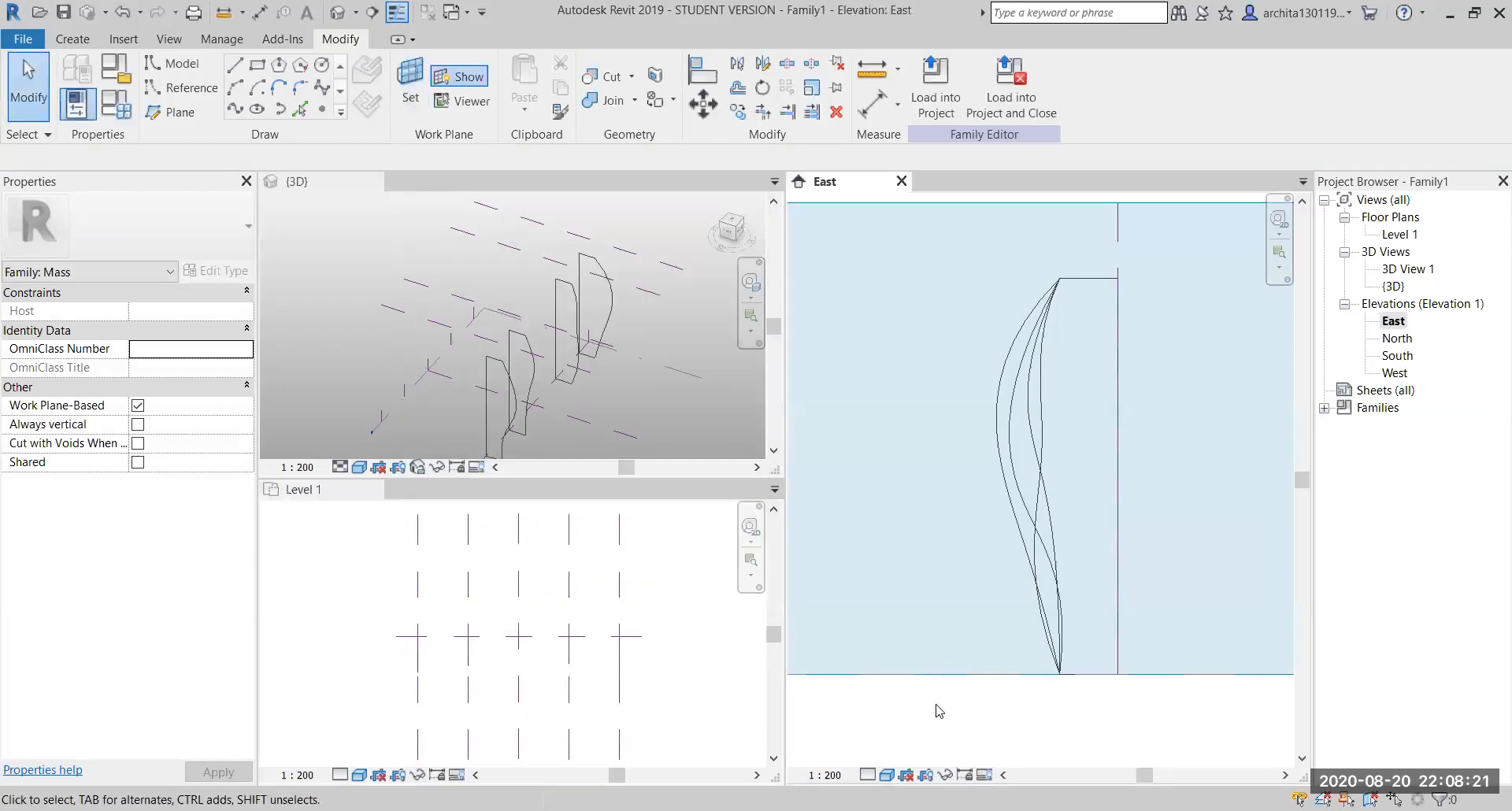
Set the work plane by name to Reference Plane : Center (Left/Right)
{"action": "left_click", "coordinate": [428, 97]}
{"action": "left_click", "coordinate": [229, 336]}
{"action": "left_click", "coordinate": [237, 430]}
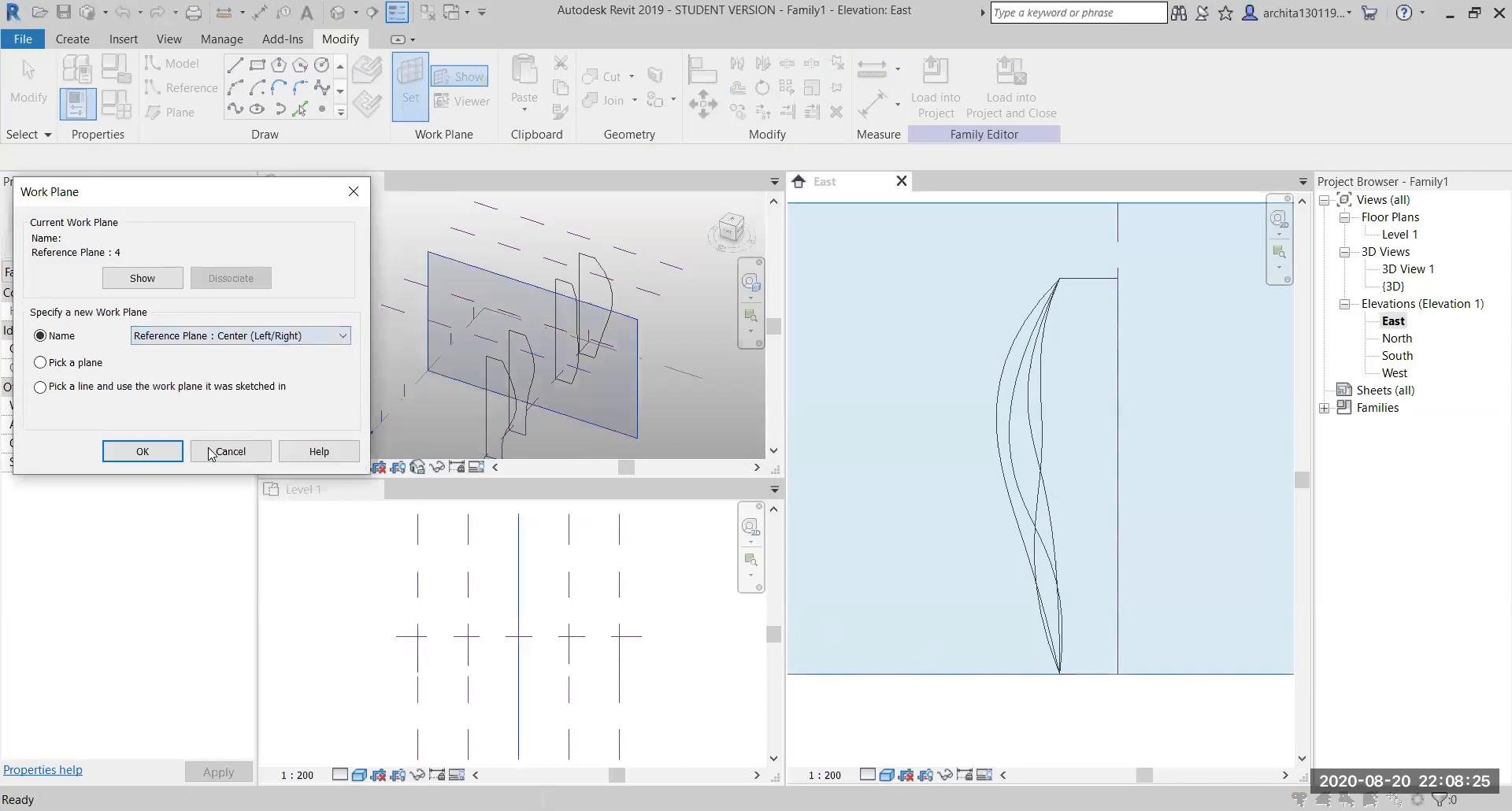
{"action": "left_click", "coordinate": [145, 452]}
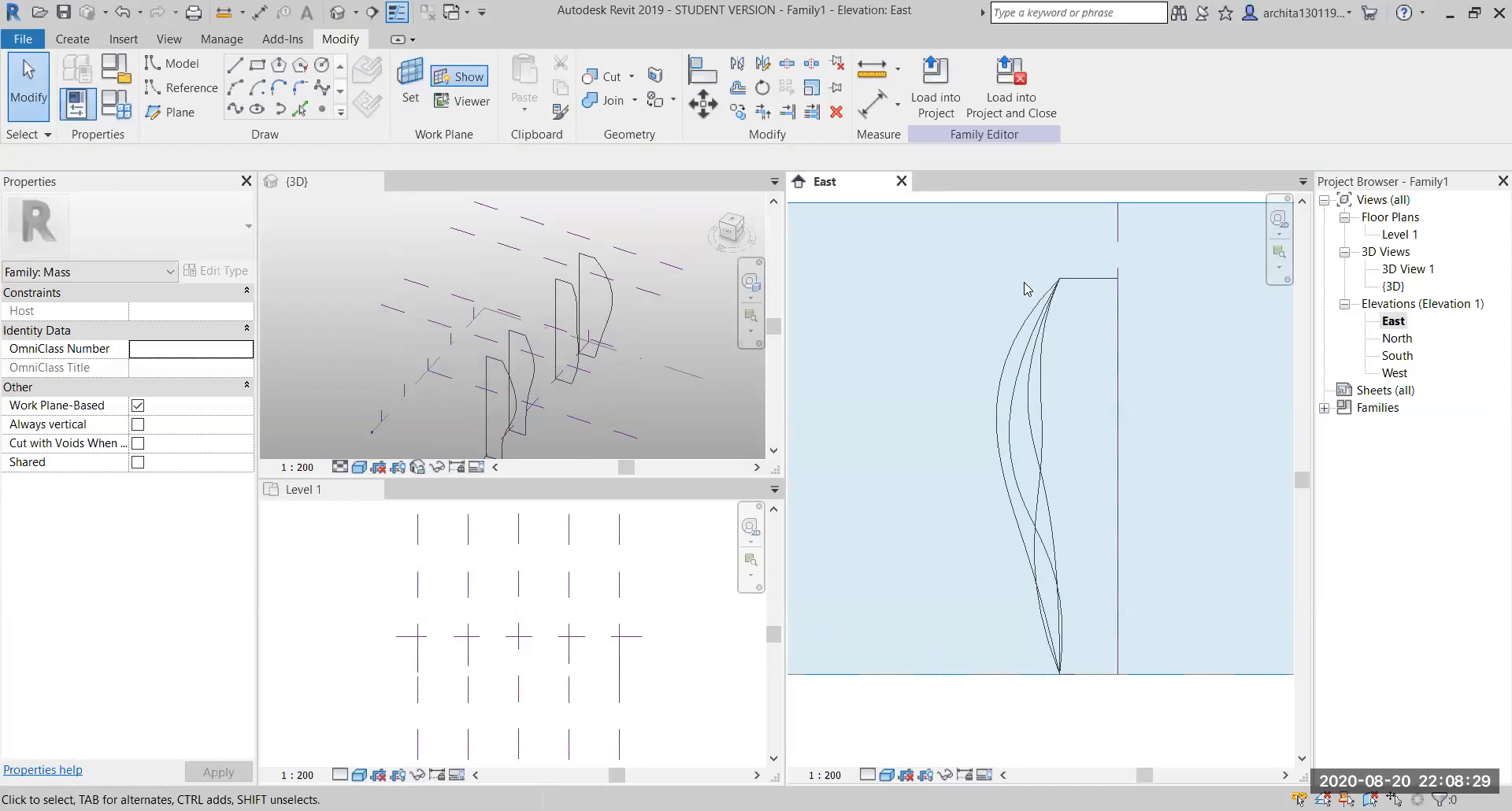
Try tracing three straight profile sides on the Center (Left/Right) plane: 7517 across, down the centre line, and back along Level 1
{"action": "left_click", "coordinate": [236, 66]}
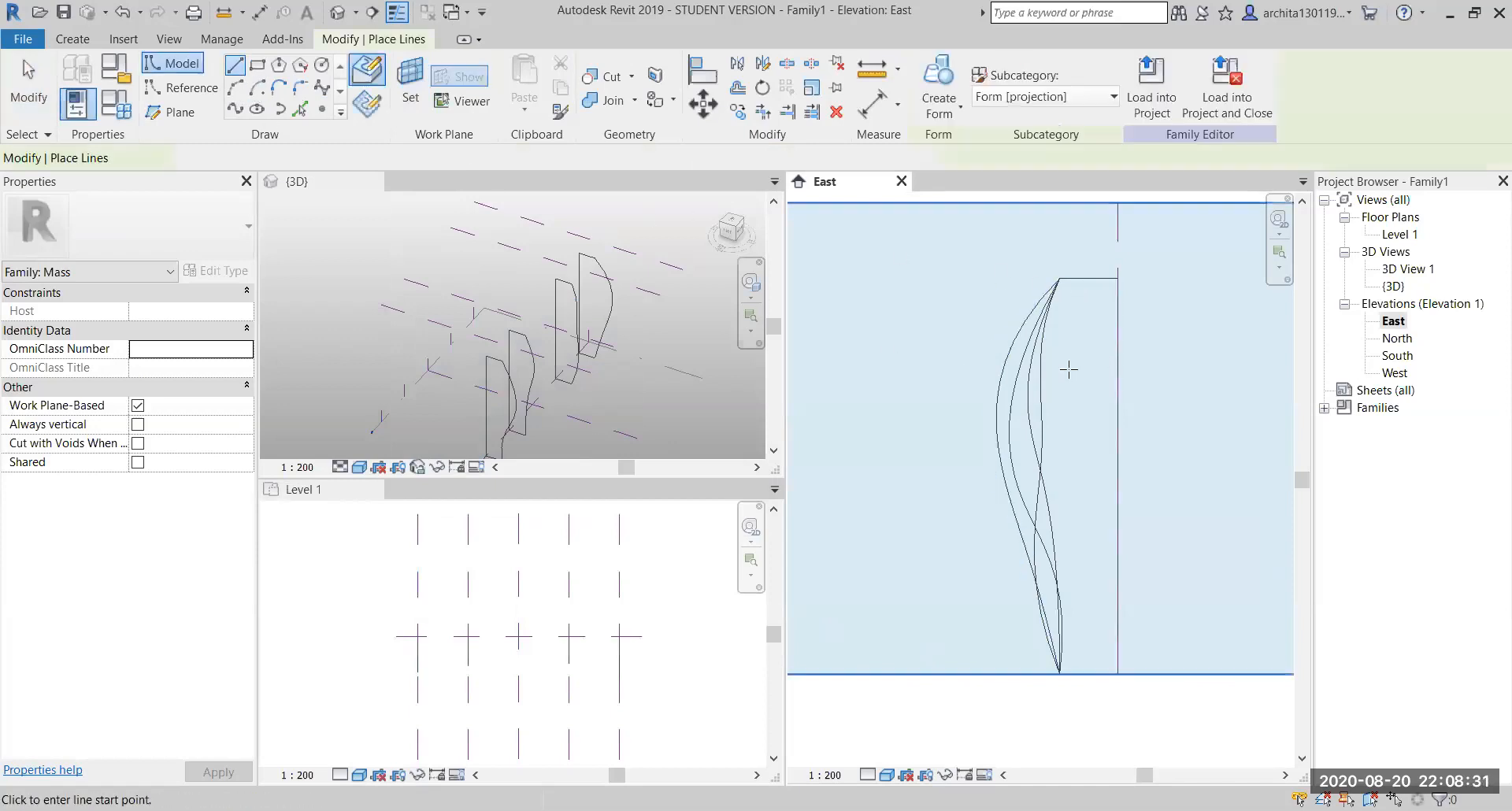
{"action": "left_click", "coordinate": [1059, 278]}
{"action": "left_click", "coordinate": [1118, 278]}
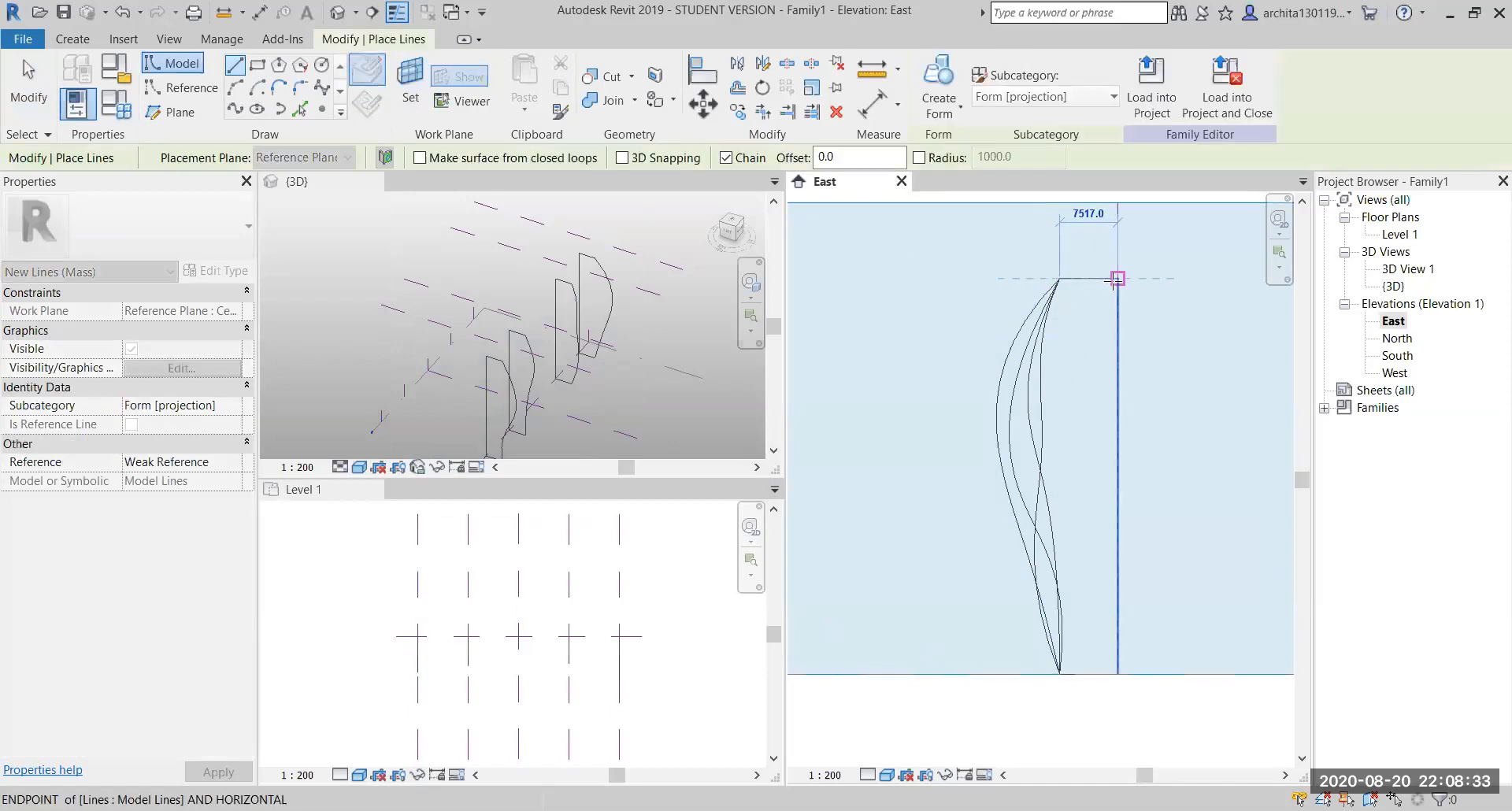
{"action": "left_click", "coordinate": [1117, 674]}
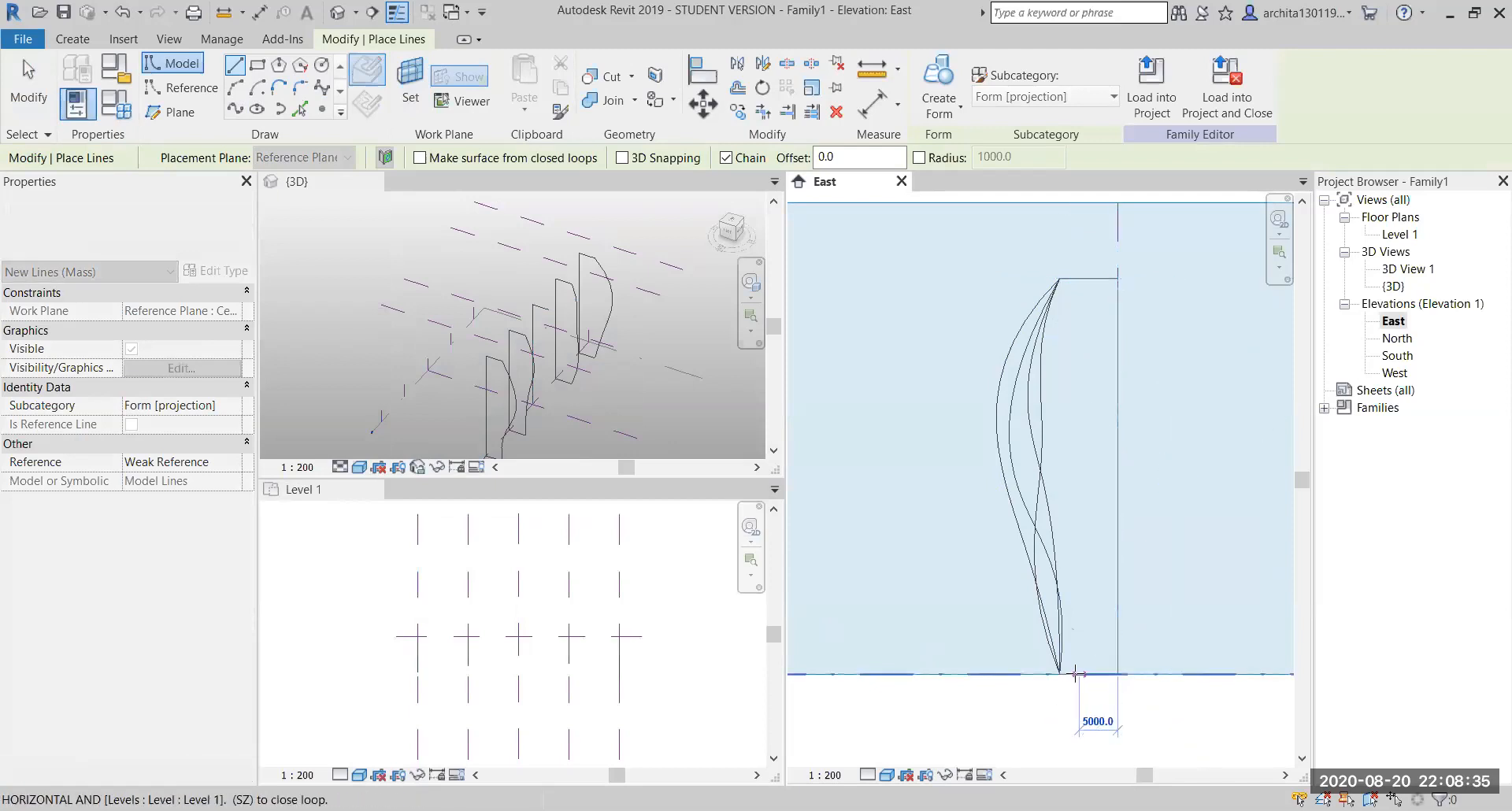
{"action": "left_click", "coordinate": [1060, 674]}
{"action": "key", "text": "Escape"}
{"action": "key", "text": "Escape"}
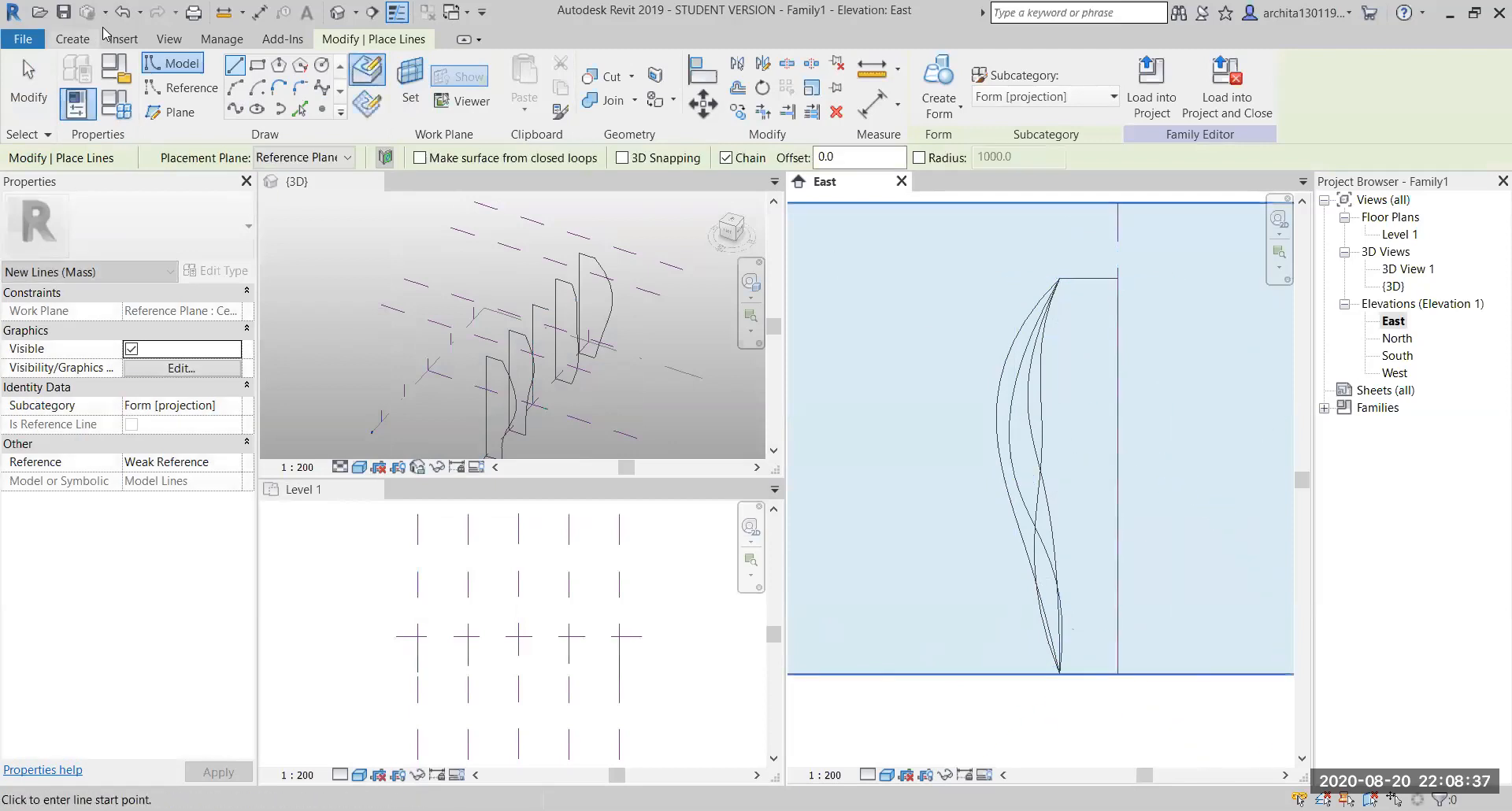
Try to close the Center (Left/Right) profile with a spline through three intermediate control points, close to the existing curves
{"action": "left_click", "coordinate": [321, 86]}
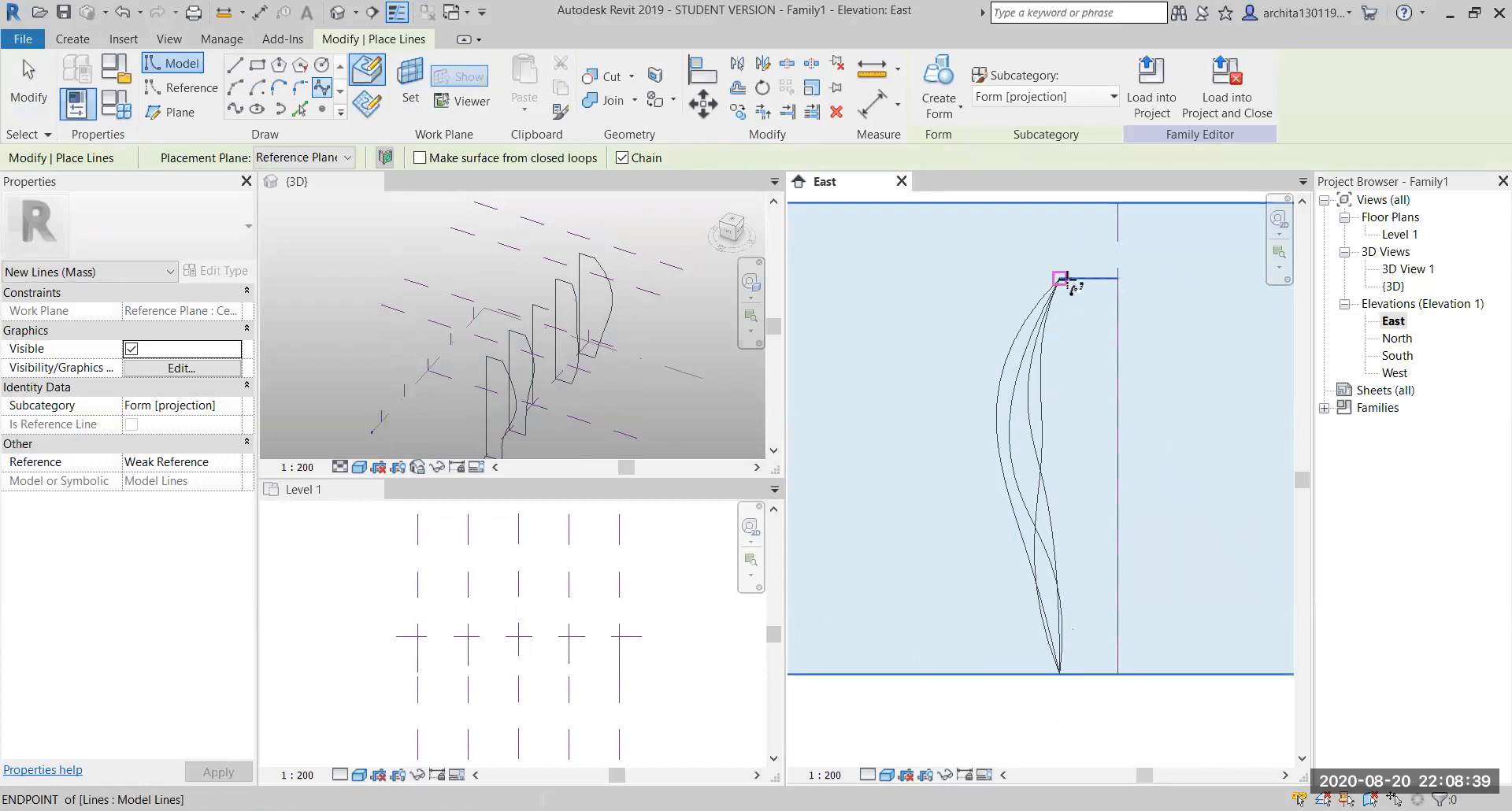
{"action": "left_click", "coordinate": [1007, 381]}
{"action": "left_click", "coordinate": [1039, 470]}
{"action": "left_click", "coordinate": [1066, 581]}
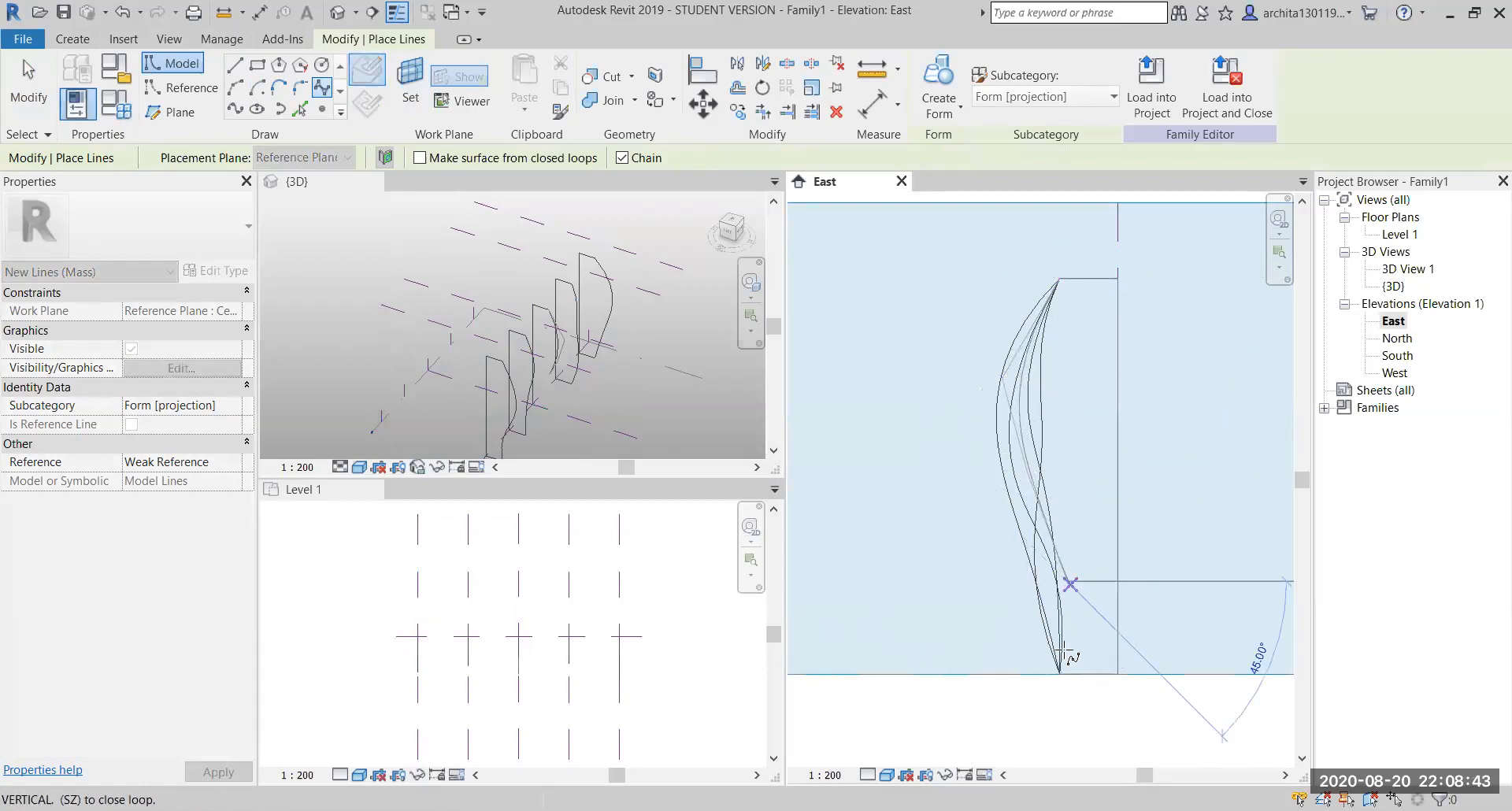
{"action": "double_click", "coordinate": [1060, 675]}
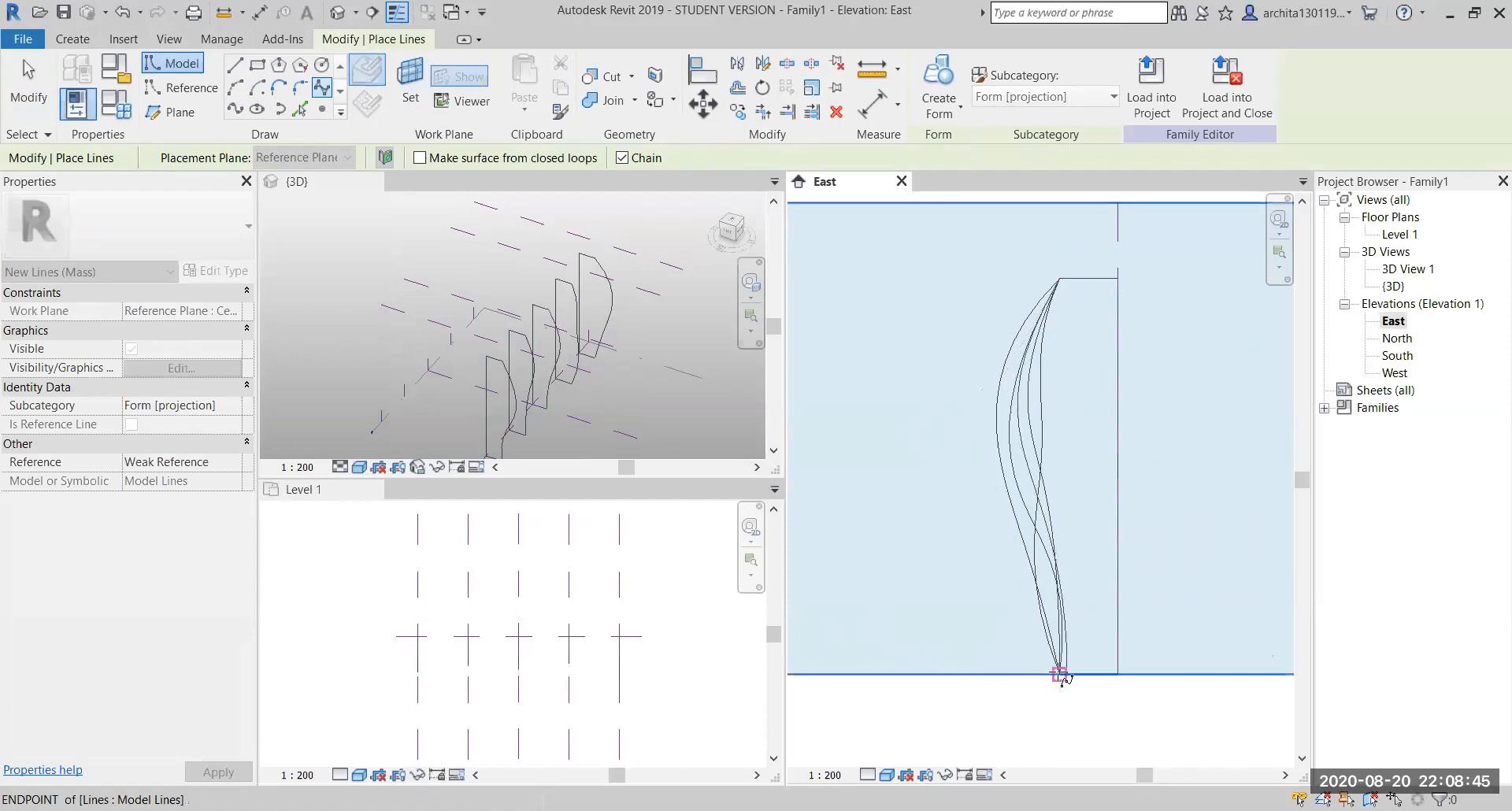
{"action": "key", "text": "Escape"}
{"action": "key", "text": "Escape"}
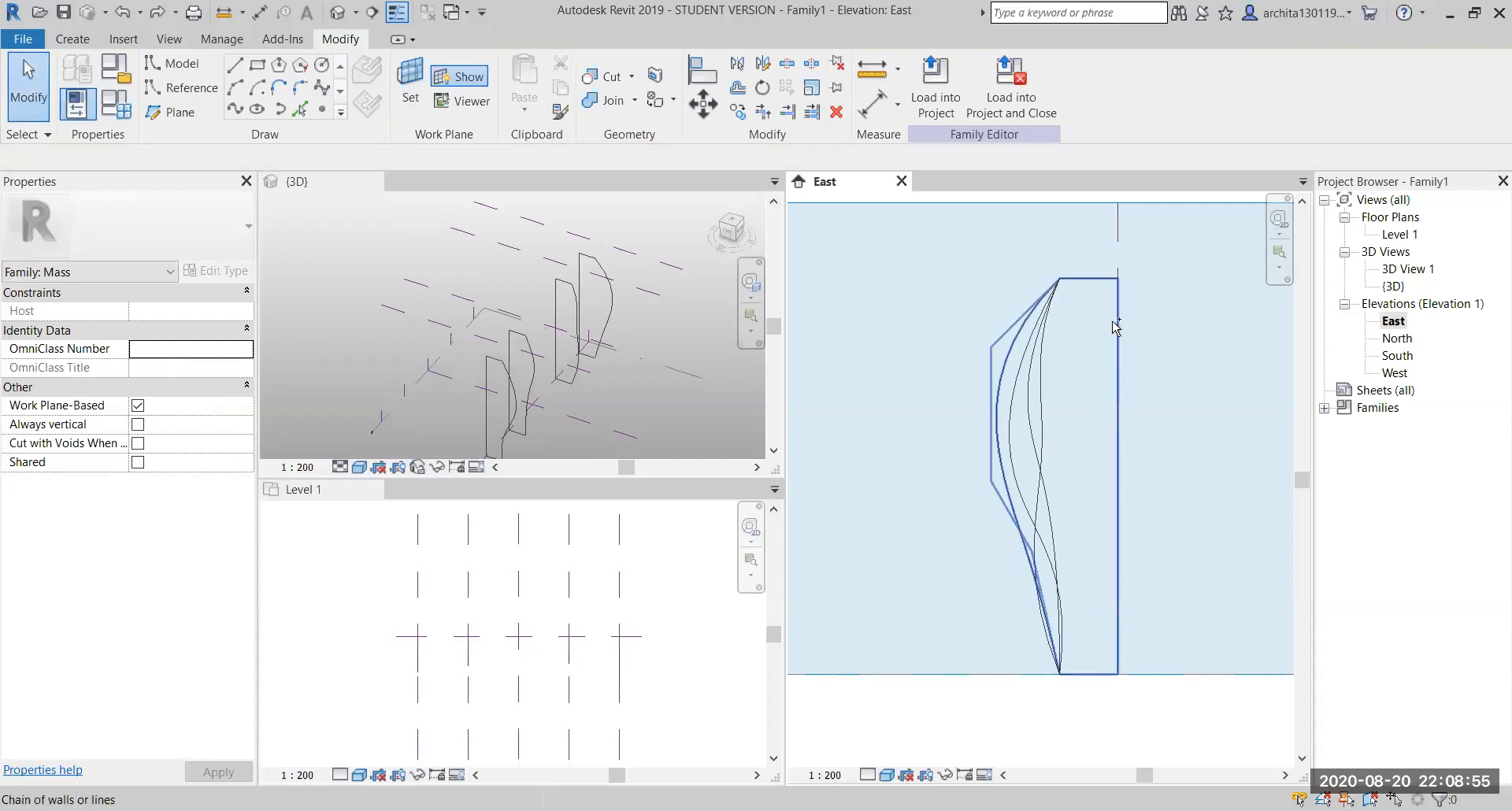
Trace the profile's straight sides on the Center (Left/Right) plane: 7517 across, about 51193 down the centre line, and back along Level 1
{"action": "left_click", "coordinate": [234, 71]}
{"action": "left_click", "coordinate": [1059, 277]}
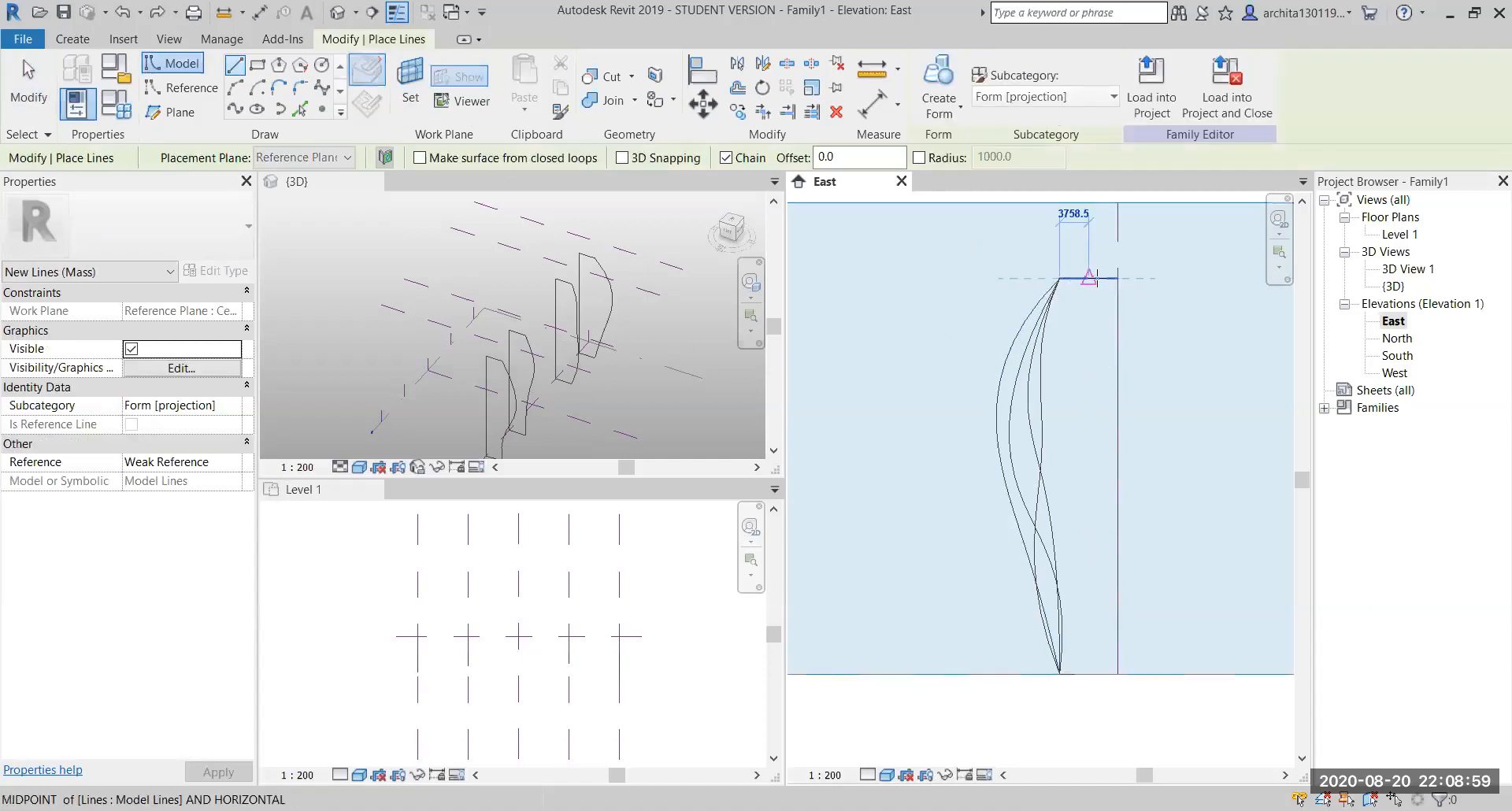
{"action": "left_click", "coordinate": [1117, 278]}
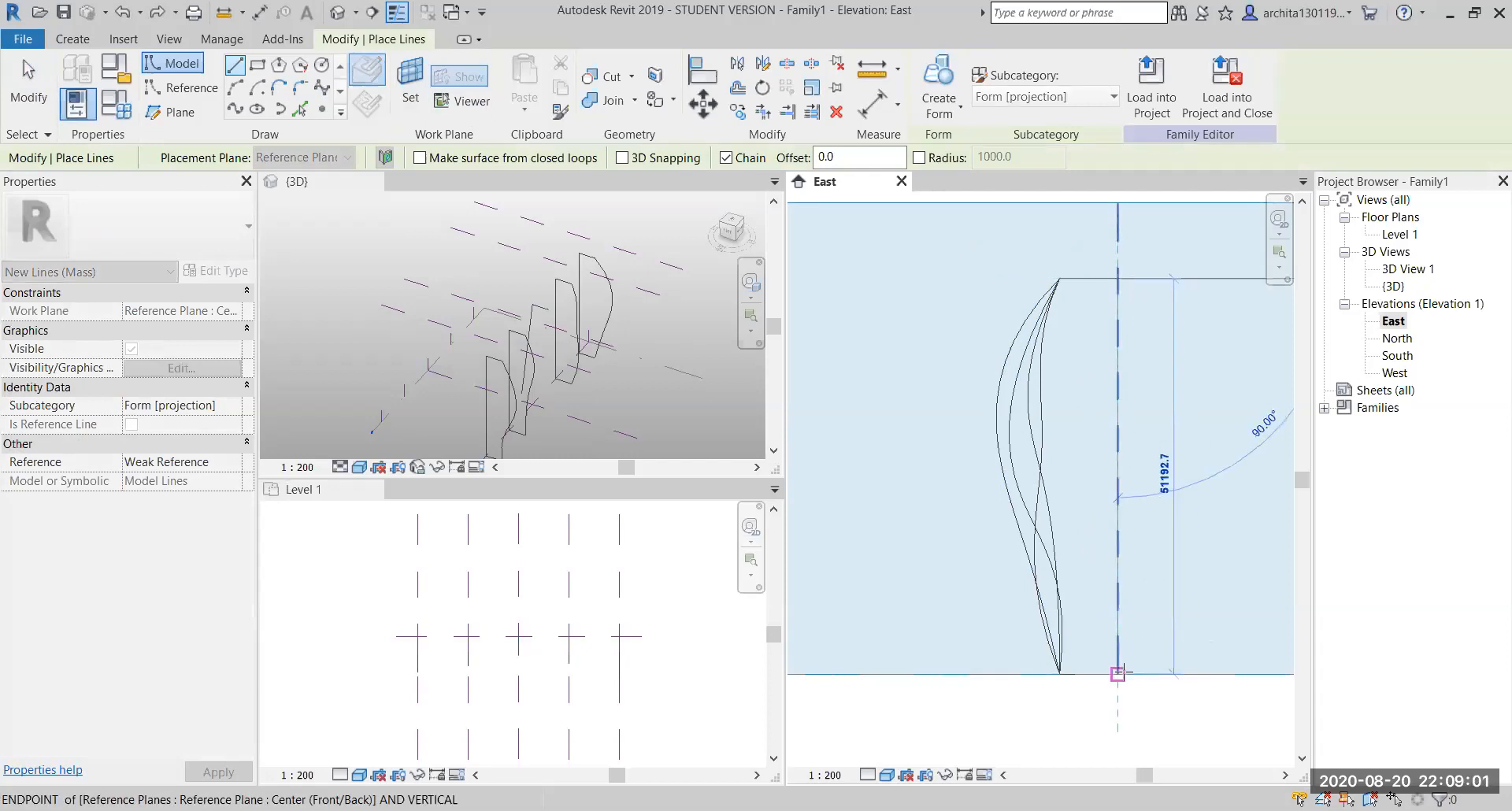
{"action": "left_click", "coordinate": [1059, 674]}
{"action": "key", "text": "Escape"}
{"action": "key", "text": "Escape"}
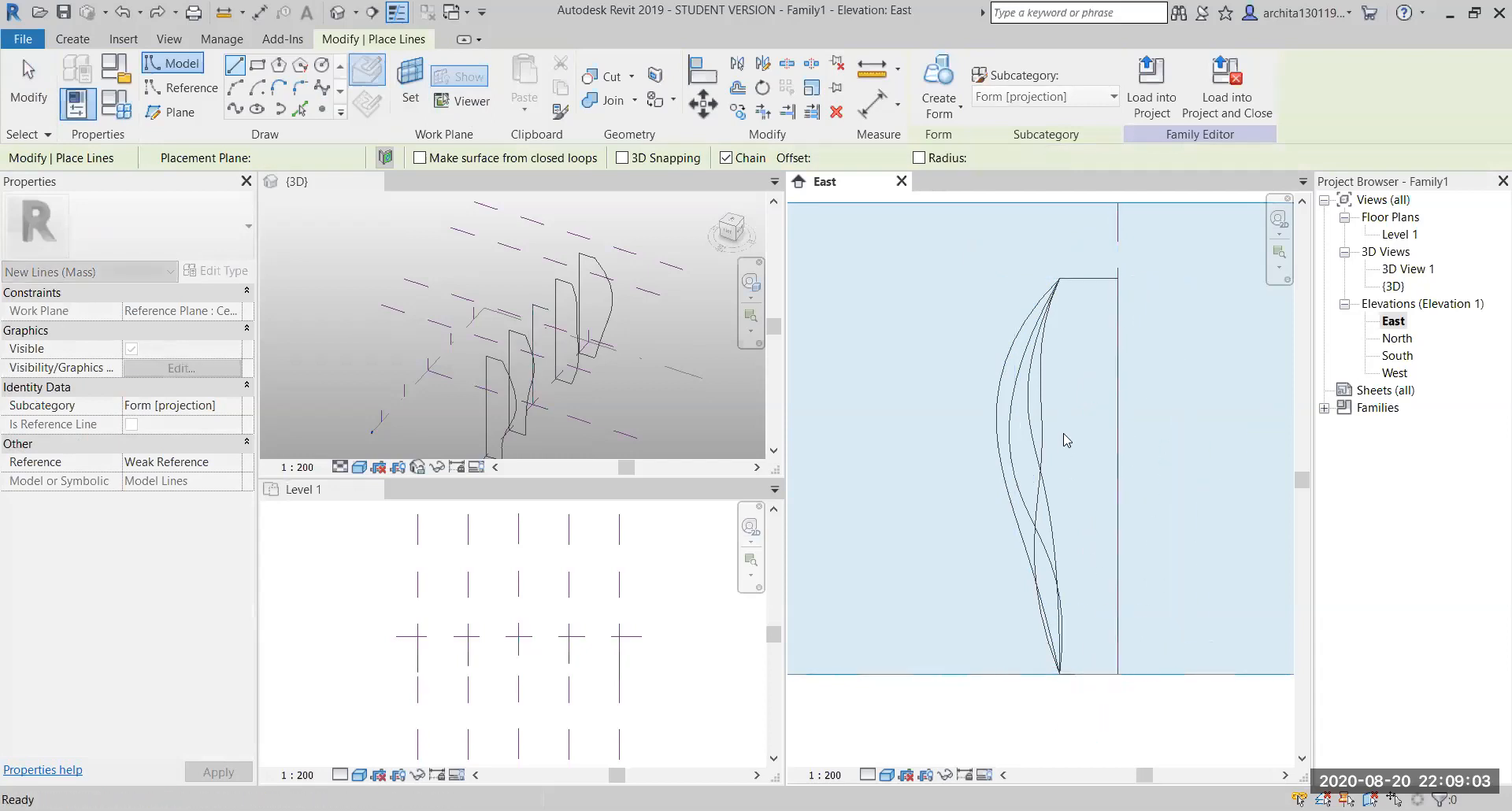
Close the Center (Left/Right) profile with a gentle S-shaped spline using two intermediate control points and ending at the Level 1 line's endpoint
{"action": "left_click", "coordinate": [323, 90]}
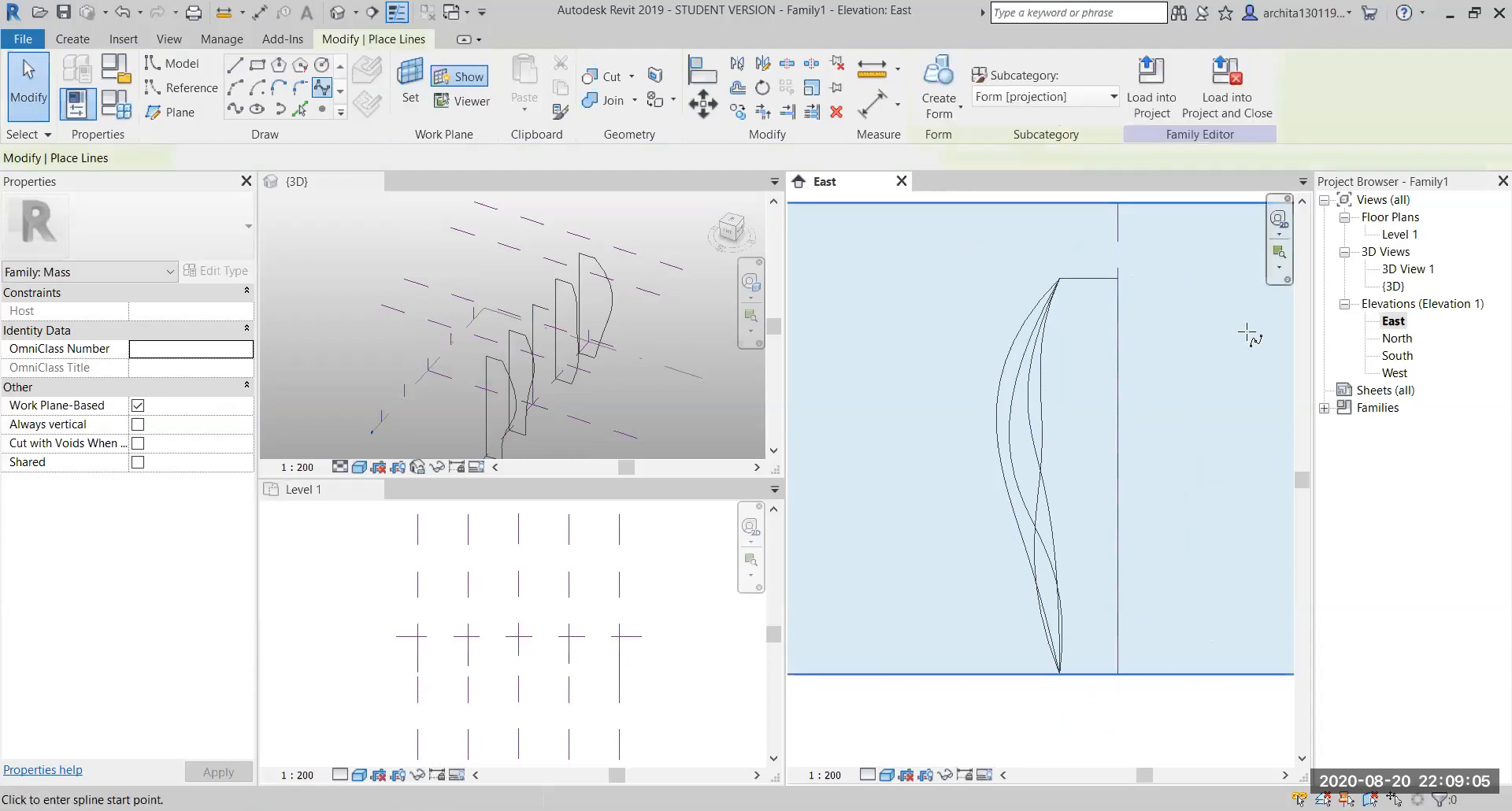
{"action": "left_click", "coordinate": [1059, 278]}
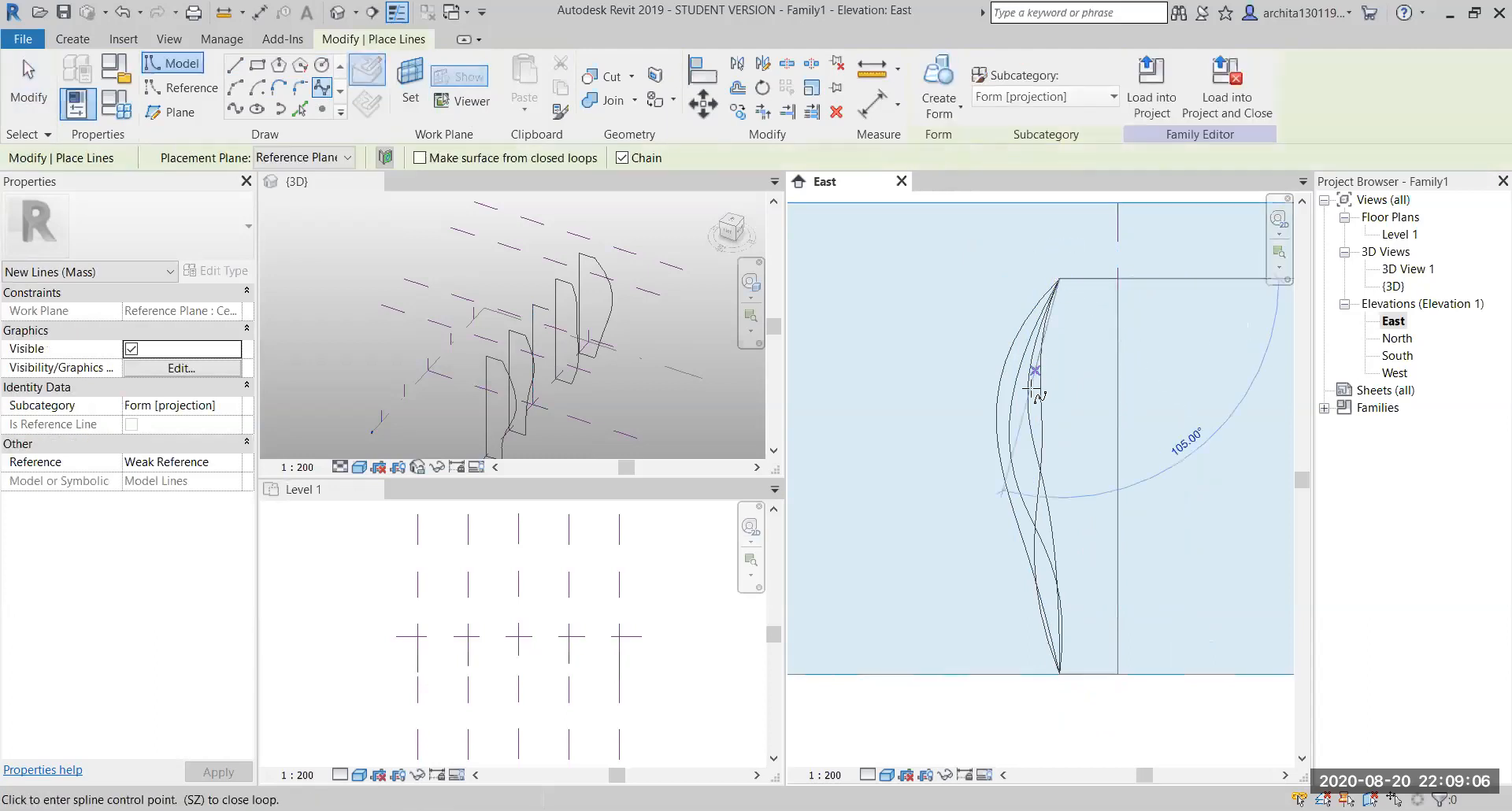
{"action": "left_click", "coordinate": [1020, 433]}
{"action": "left_click", "coordinate": [1078, 545]}
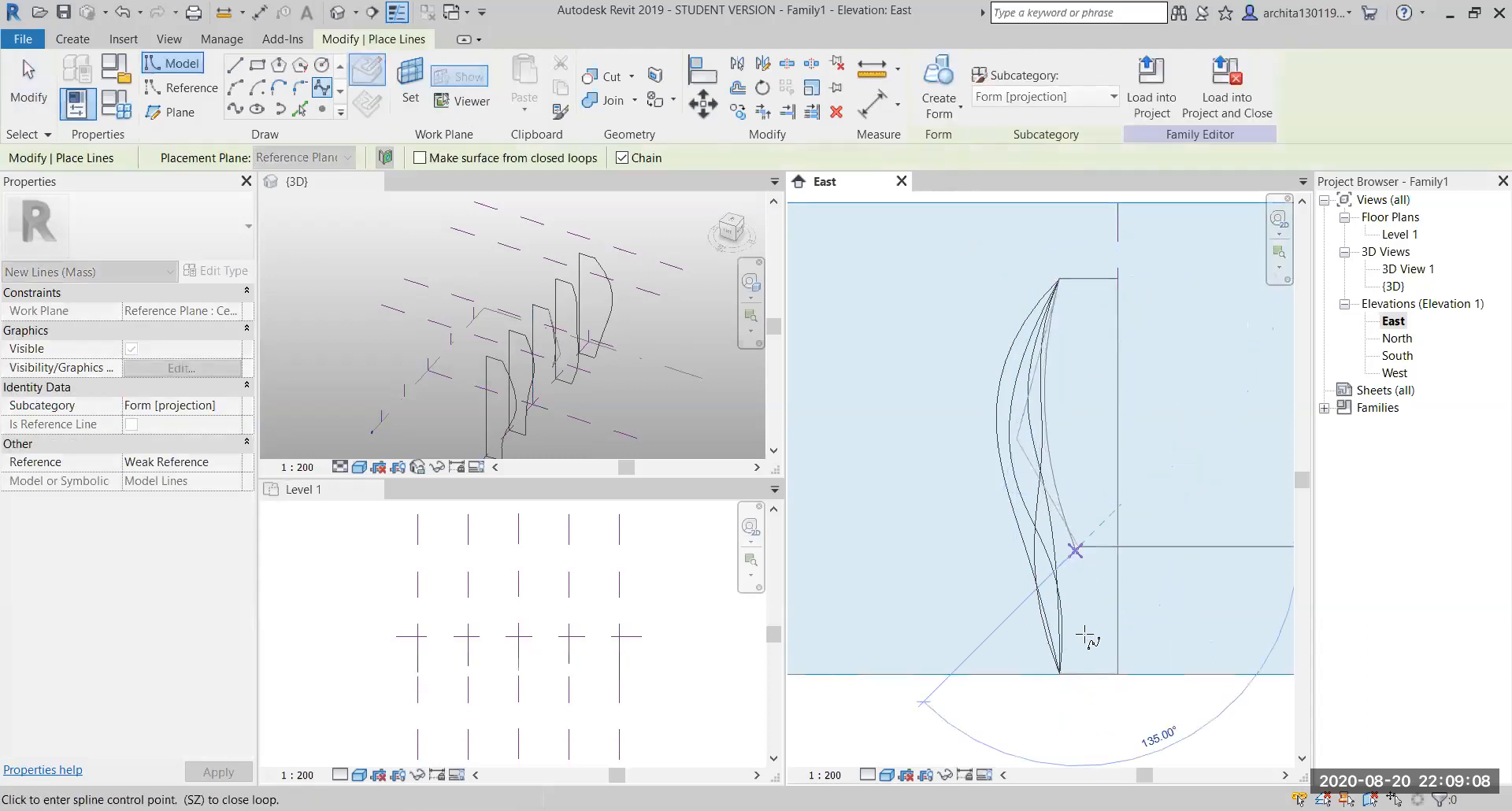
{"action": "left_click", "coordinate": [1060, 674]}
{"action": "key", "text": "Escape"}
{"action": "key", "text": "Escape"}
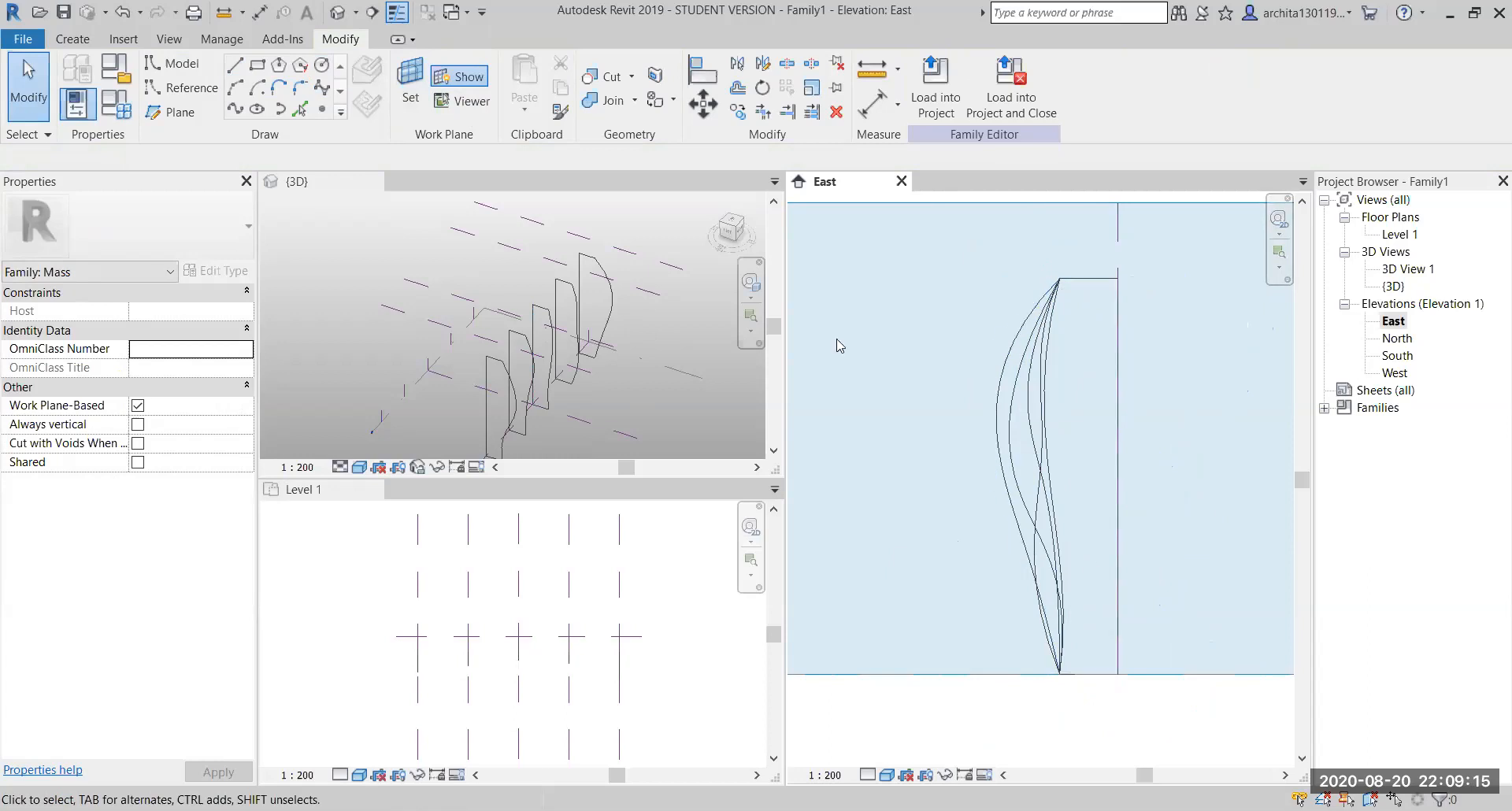
Arrange the open views as tabs and display the five closed profiles together in the 3D view
{"action": "left_click", "coordinate": [170, 41]}
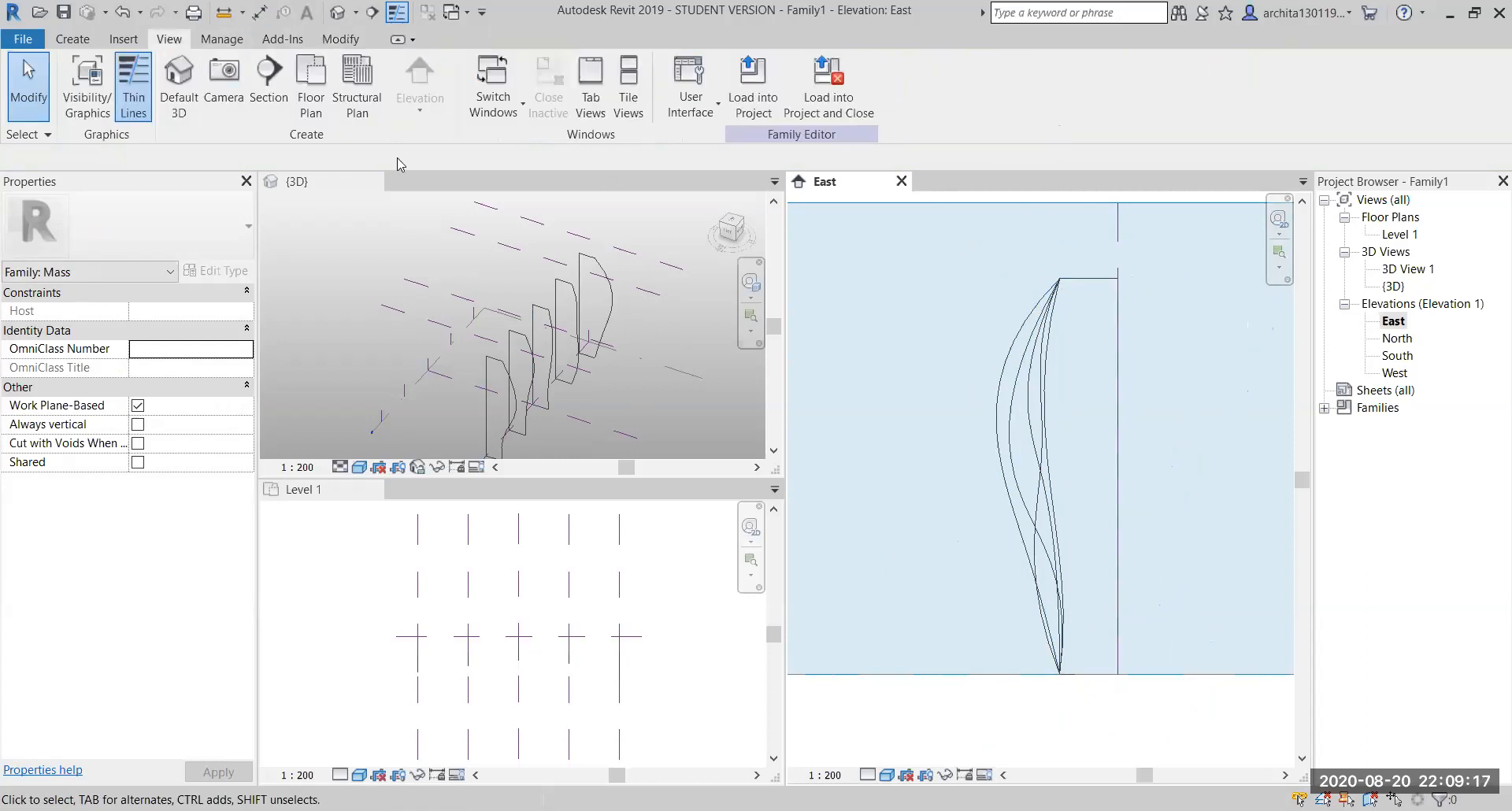
{"action": "left_click", "coordinate": [590, 91]}
{"action": "scroll", "coordinate": [563, 398], "scroll_direction": "down", "scroll_amount": 1}
{"action": "scroll", "coordinate": [564, 398], "scroll_direction": "up", "scroll_amount": 2}
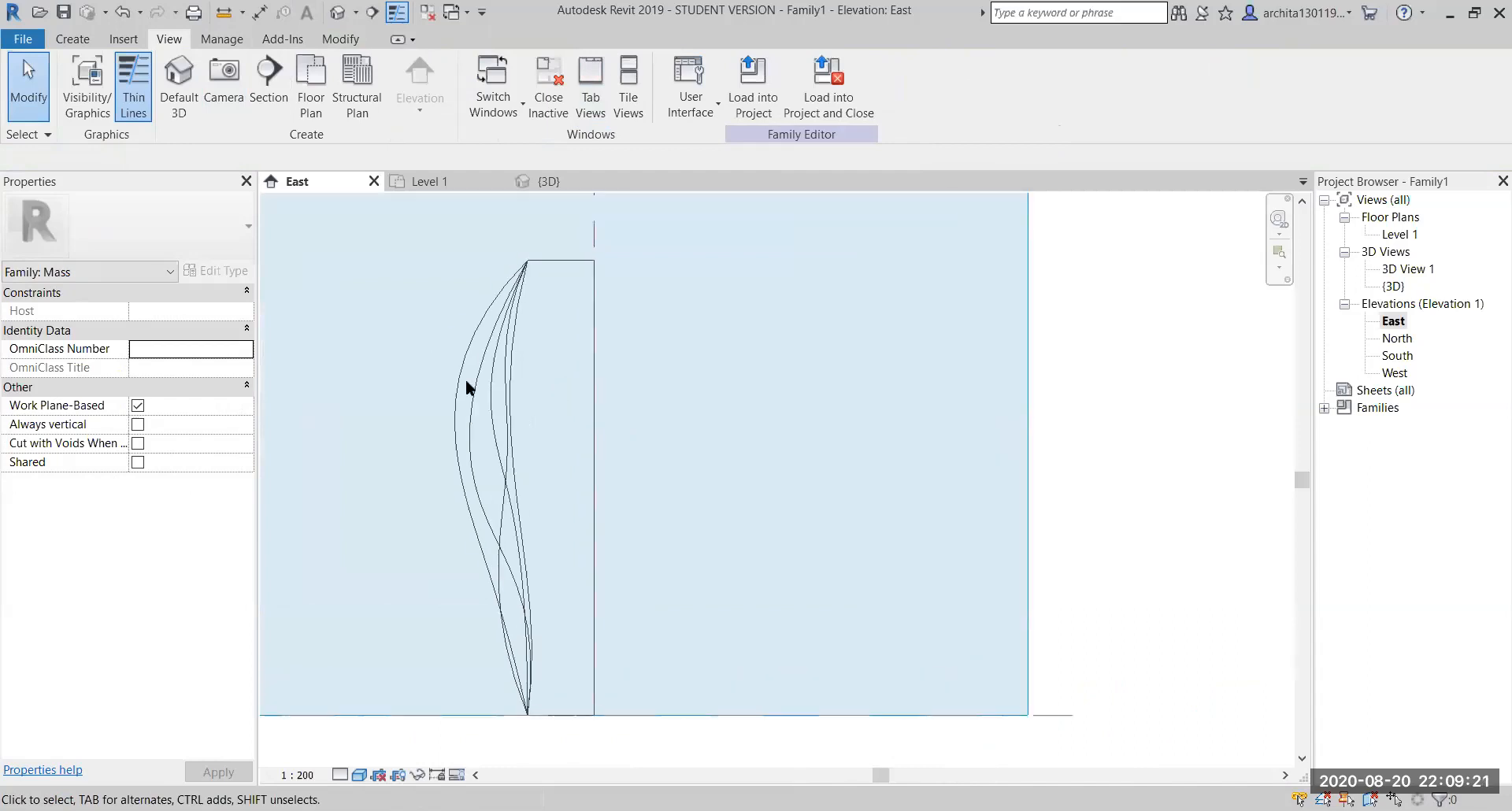
{"action": "scroll", "coordinate": [498, 400], "scroll_direction": "down", "scroll_amount": 1}
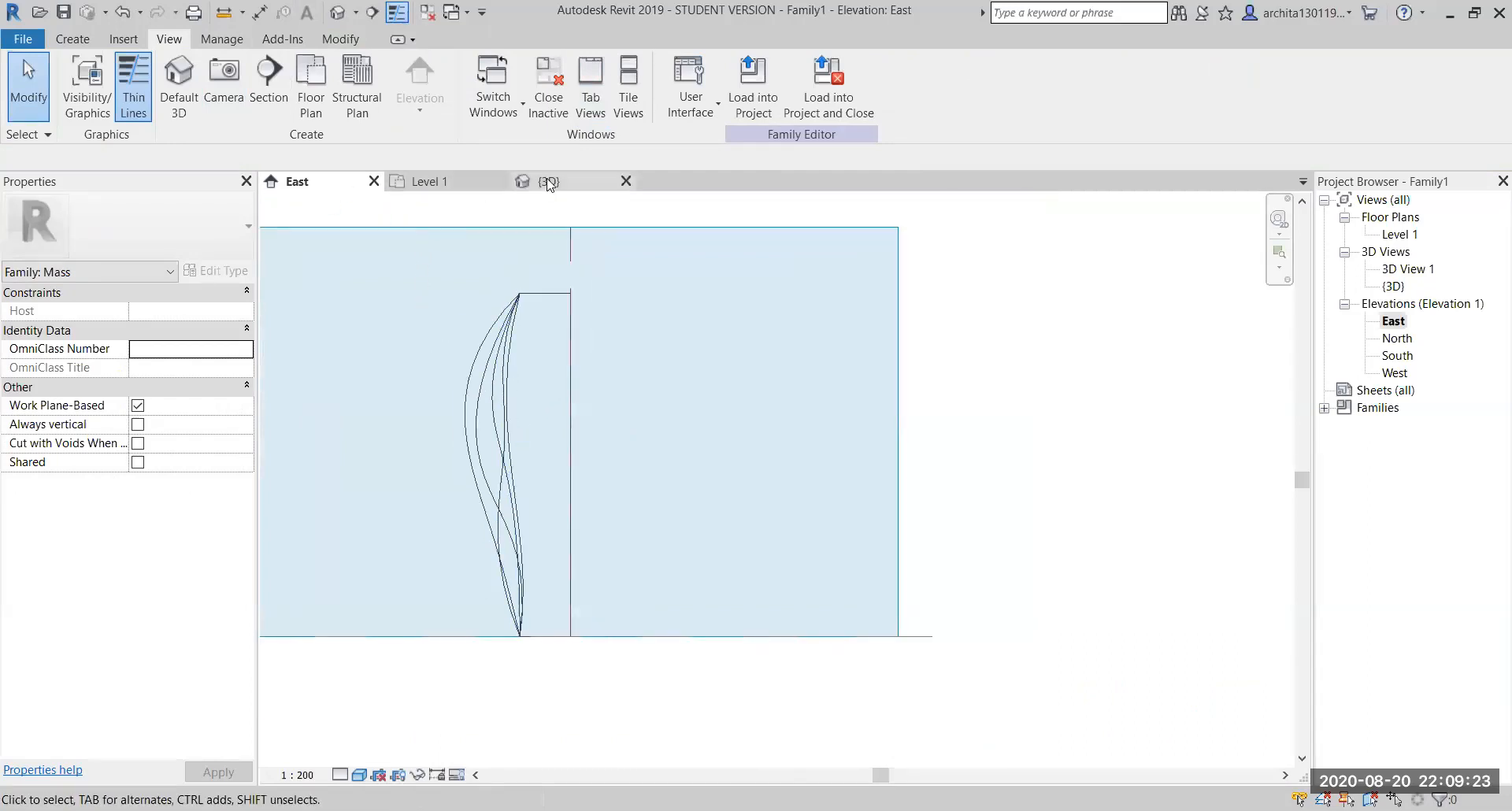
{"action": "left_click", "coordinate": [549, 181]}
{"action": "mouse_move", "coordinate": [557, 463]}
{"action": "middle_mouse_down", "text": "shift"}
{"action": "mouse_move", "coordinate": [628, 484]}
{"action": "mouse_move", "coordinate": [584, 472]}
{"action": "middle_mouse_up", "text": "shift"}
{"action": "scroll", "coordinate": [575, 374], "scroll_direction": "up", "scroll_amount": 2}
{"action": "middle_click_drag", "start_coordinate": [571, 400], "coordinate": [743, 489]}
{"action": "scroll", "coordinate": [701, 504], "scroll_direction": "up", "scroll_amount": 1}
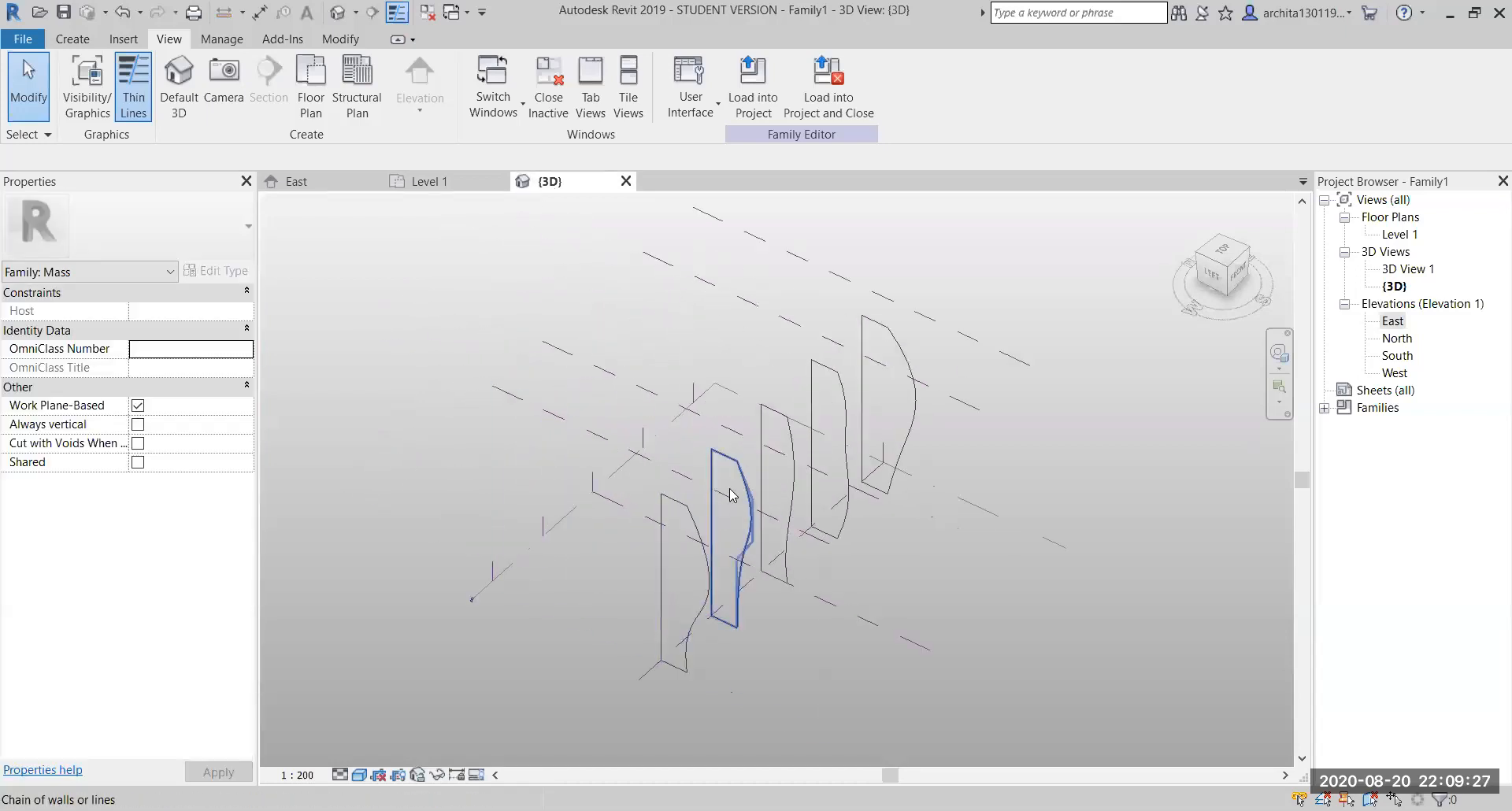
Select all five closed profiles in the 3D view and create a void form from them
{"action": "middle_click_drag", "start_coordinate": [790, 626], "coordinate": [760, 633]}
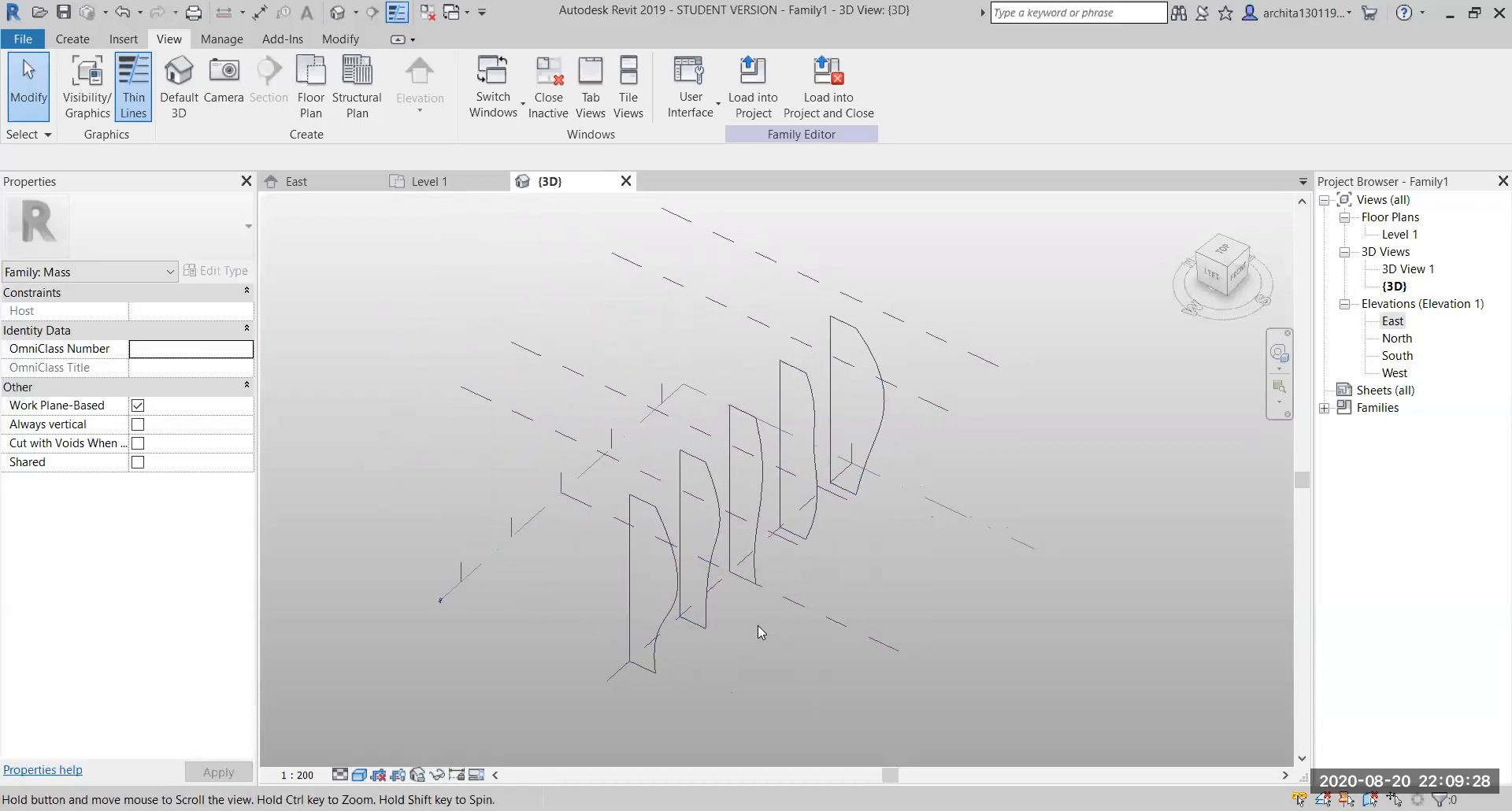
{"action": "left_click", "coordinate": [673, 607]}
{"action": "left_click", "coordinate": [711, 583], "text": "ctrl"}
{"action": "left_click", "coordinate": [760, 544], "text": "ctrl"}
{"action": "left_click", "coordinate": [816, 510], "text": "ctrl"}
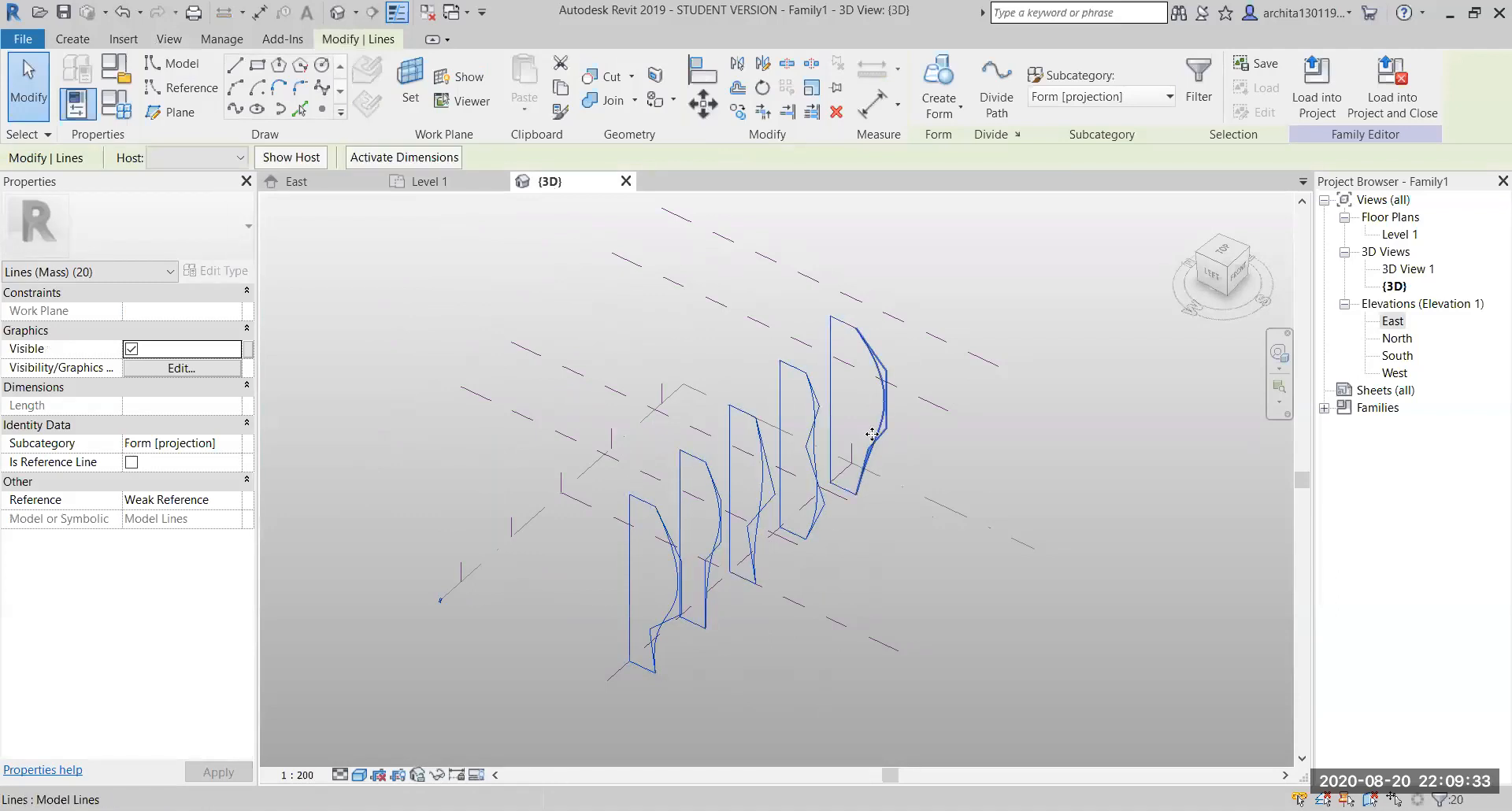
{"action": "left_click", "coordinate": [883, 438], "text": "ctrl"}
{"action": "left_click", "coordinate": [936, 110]}
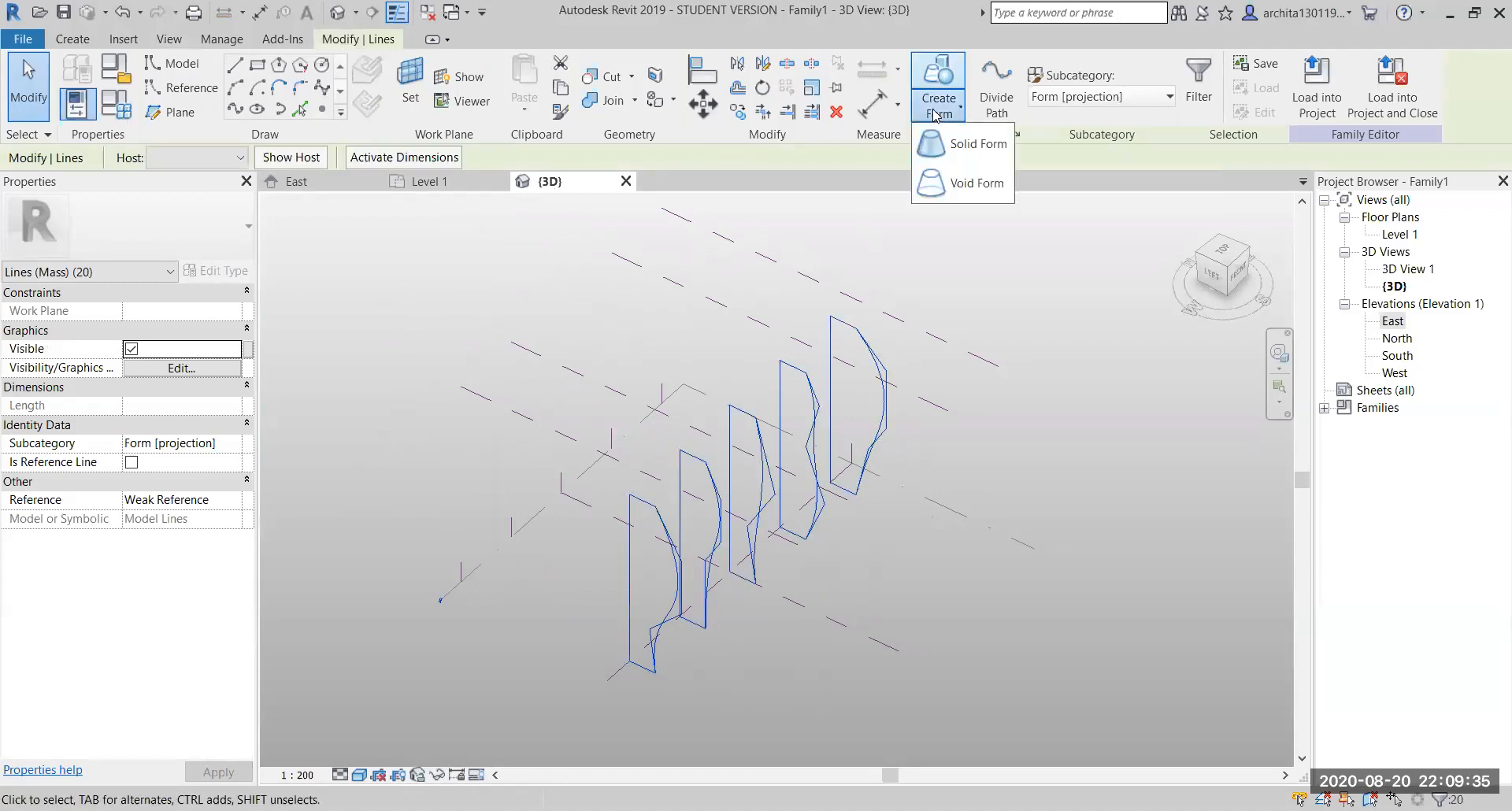
{"action": "left_click", "coordinate": [951, 186]}
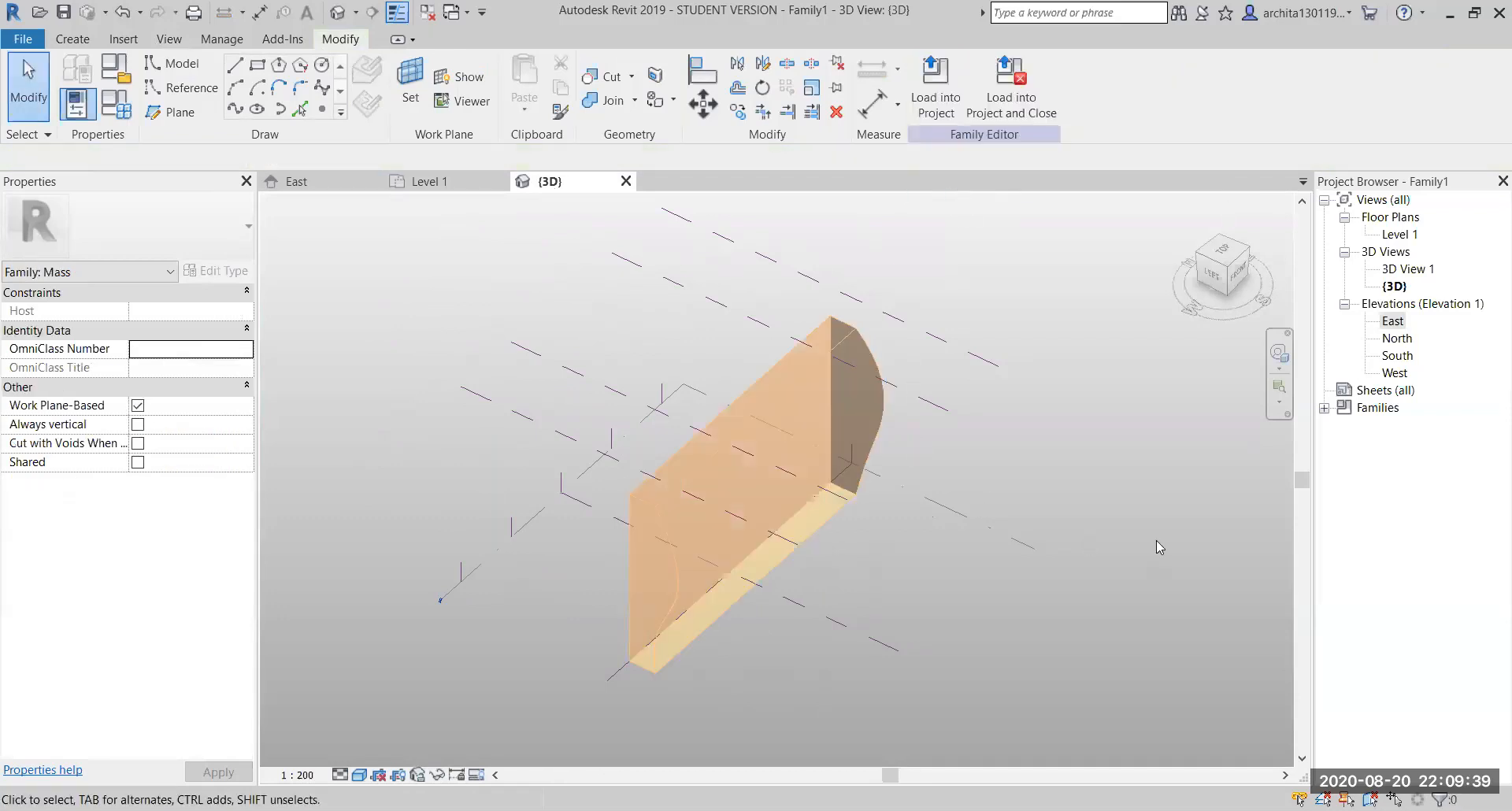
Examine the void form from several sides in 3D and from above in the Level 1 floor plan
{"action": "middle_click_drag", "start_coordinate": [1136, 535], "coordinate": [1092, 481], "text": "shift"}
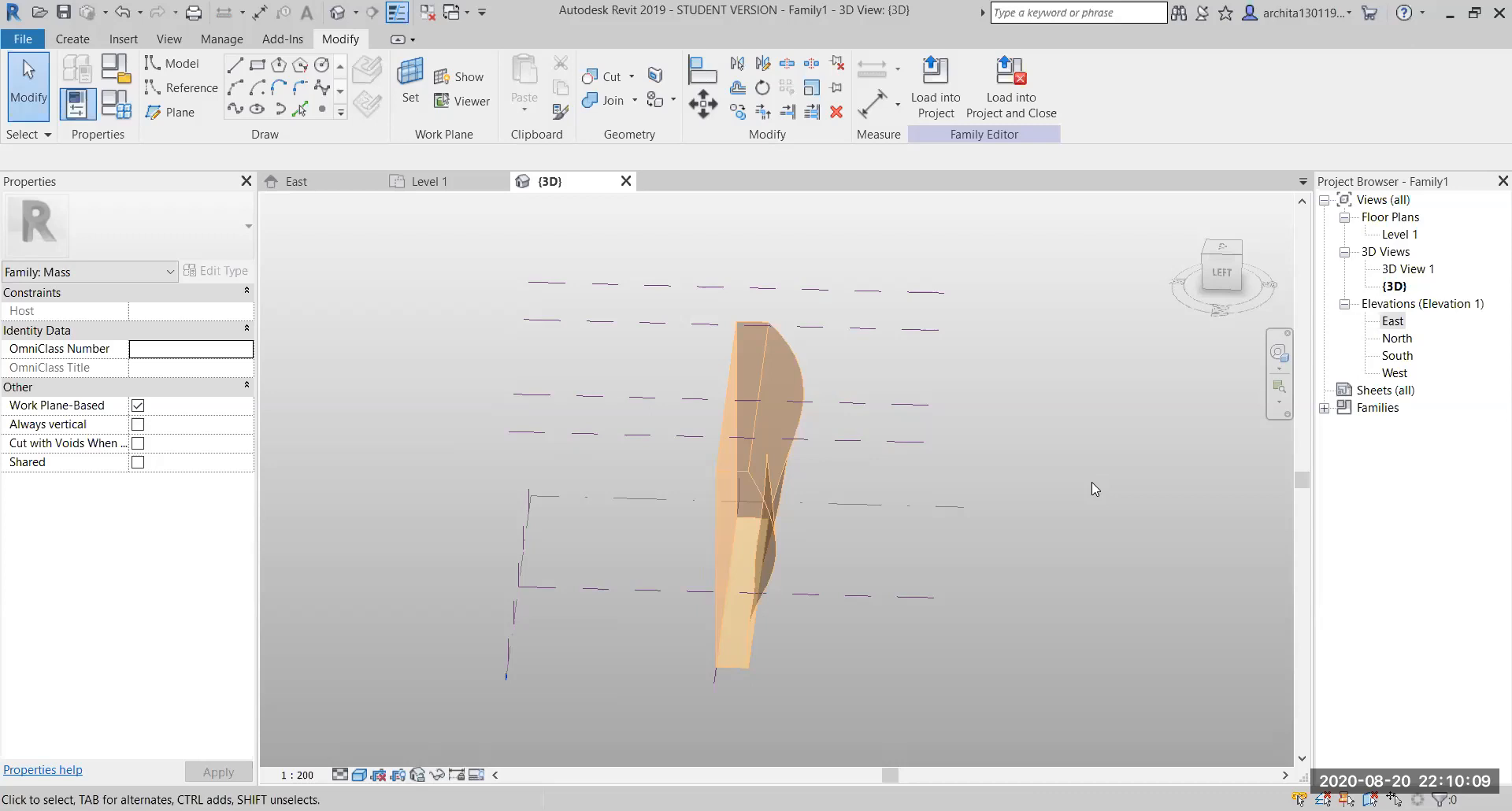
{"action": "scroll", "coordinate": [876, 300], "scroll_direction": "down", "scroll_amount": 1}
{"action": "middle_click_drag", "start_coordinate": [910, 432], "coordinate": [834, 283], "text": "shift"}
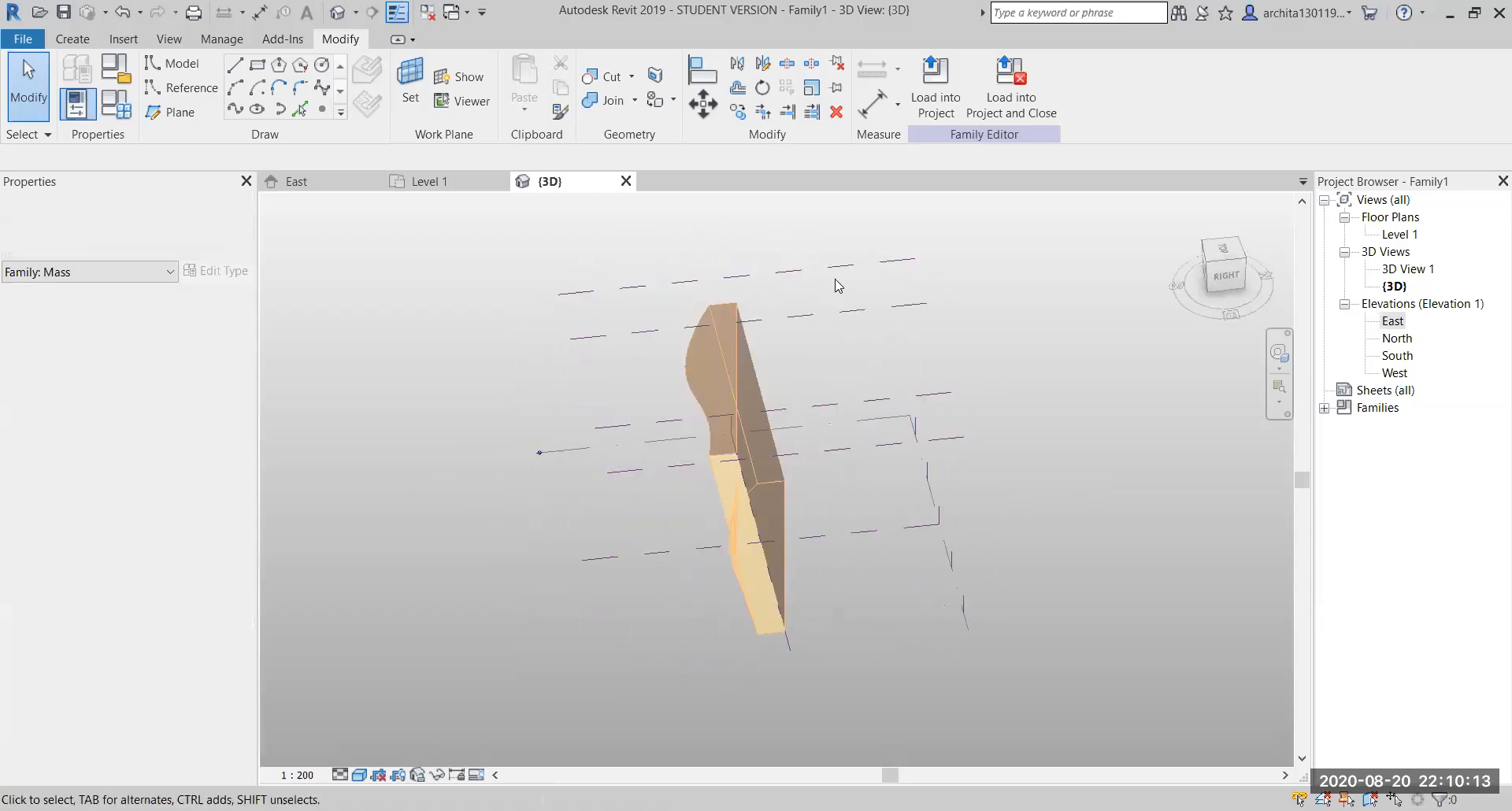
{"action": "double_click", "coordinate": [1394, 235]}
{"action": "scroll", "coordinate": [434, 342], "scroll_direction": "up", "scroll_amount": 2}
{"action": "middle_click_drag", "start_coordinate": [496, 357], "coordinate": [624, 395]}
{"action": "middle_click_drag", "start_coordinate": [809, 451], "coordinate": [804, 468]}
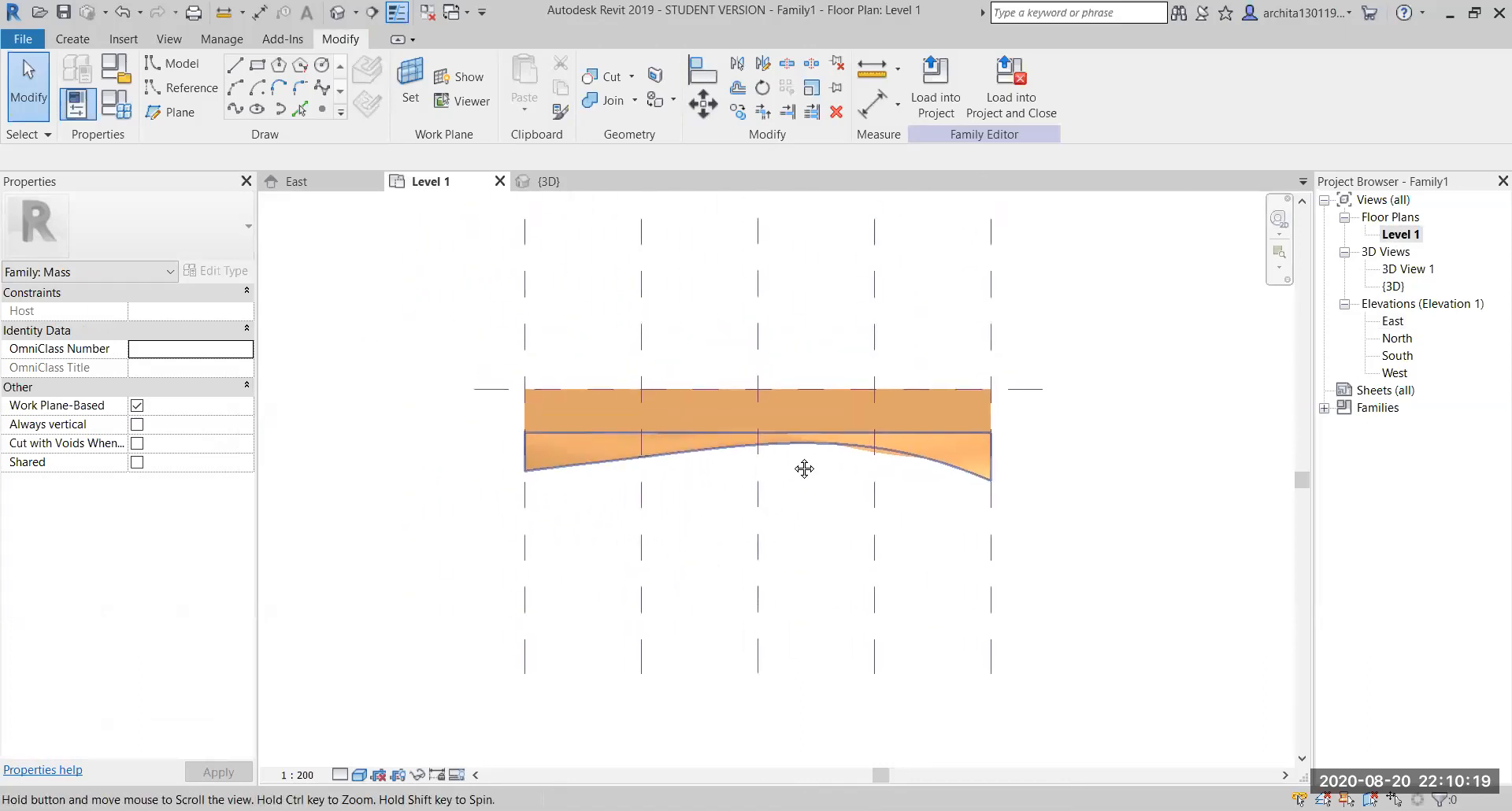
{"action": "scroll", "coordinate": [658, 426], "scroll_direction": "up", "scroll_amount": 2}
{"action": "middle_click_drag", "start_coordinate": [566, 480], "coordinate": [572, 463]}
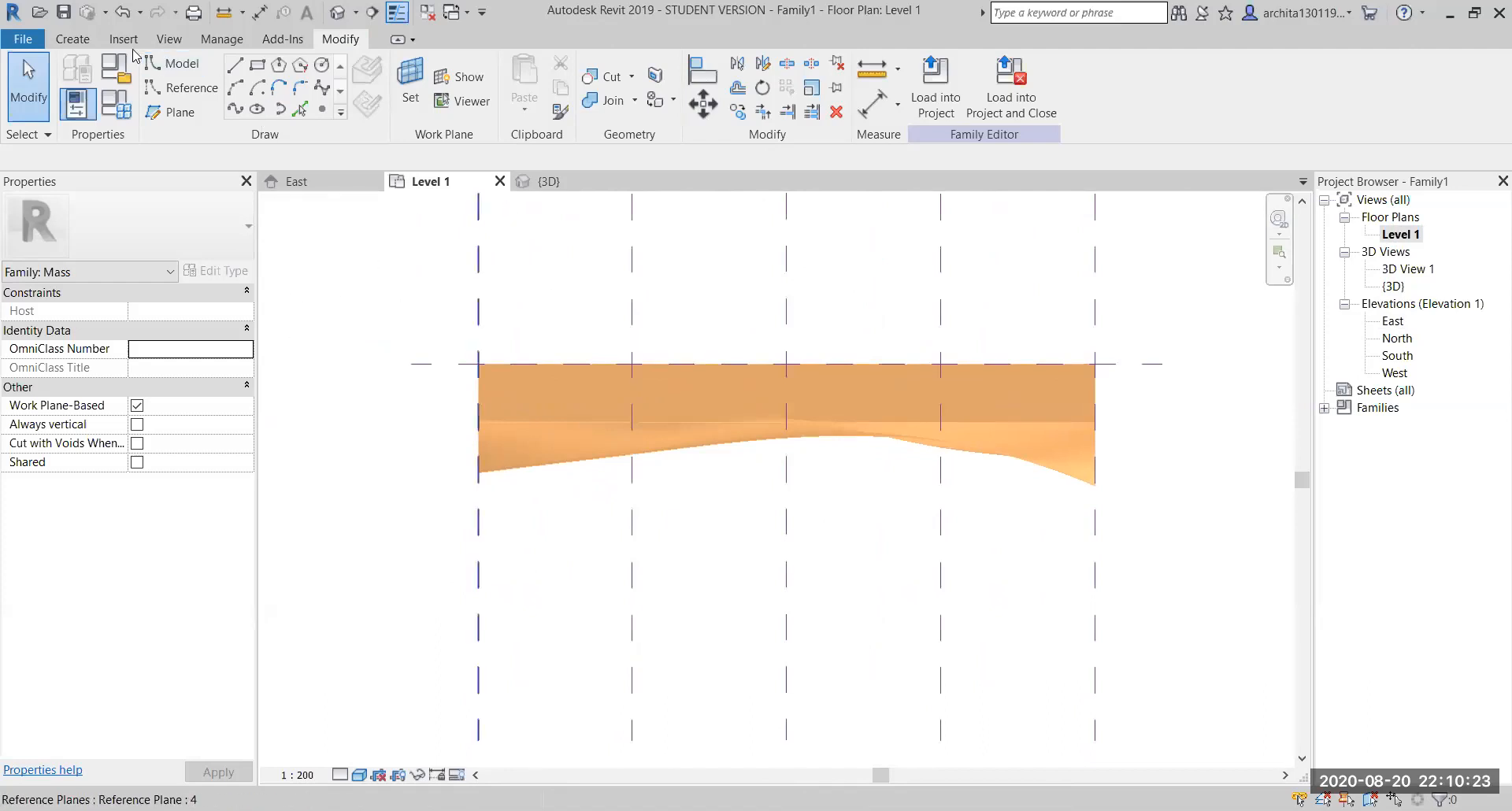
Tile the Level 1, 3D and East views and frame the whole void form in each of them
{"action": "left_click", "coordinate": [169, 39]}
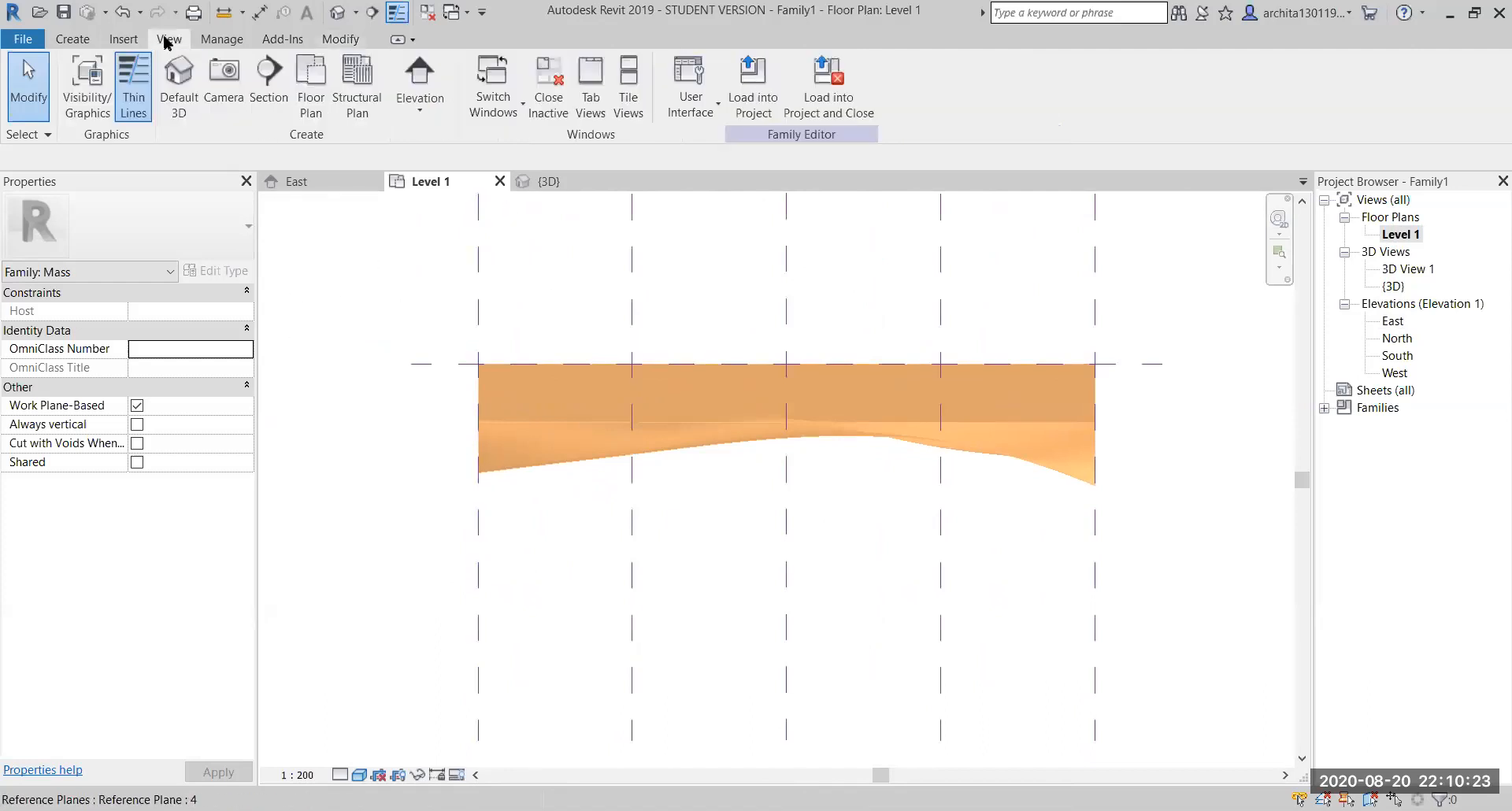
{"action": "left_click", "coordinate": [627, 95]}
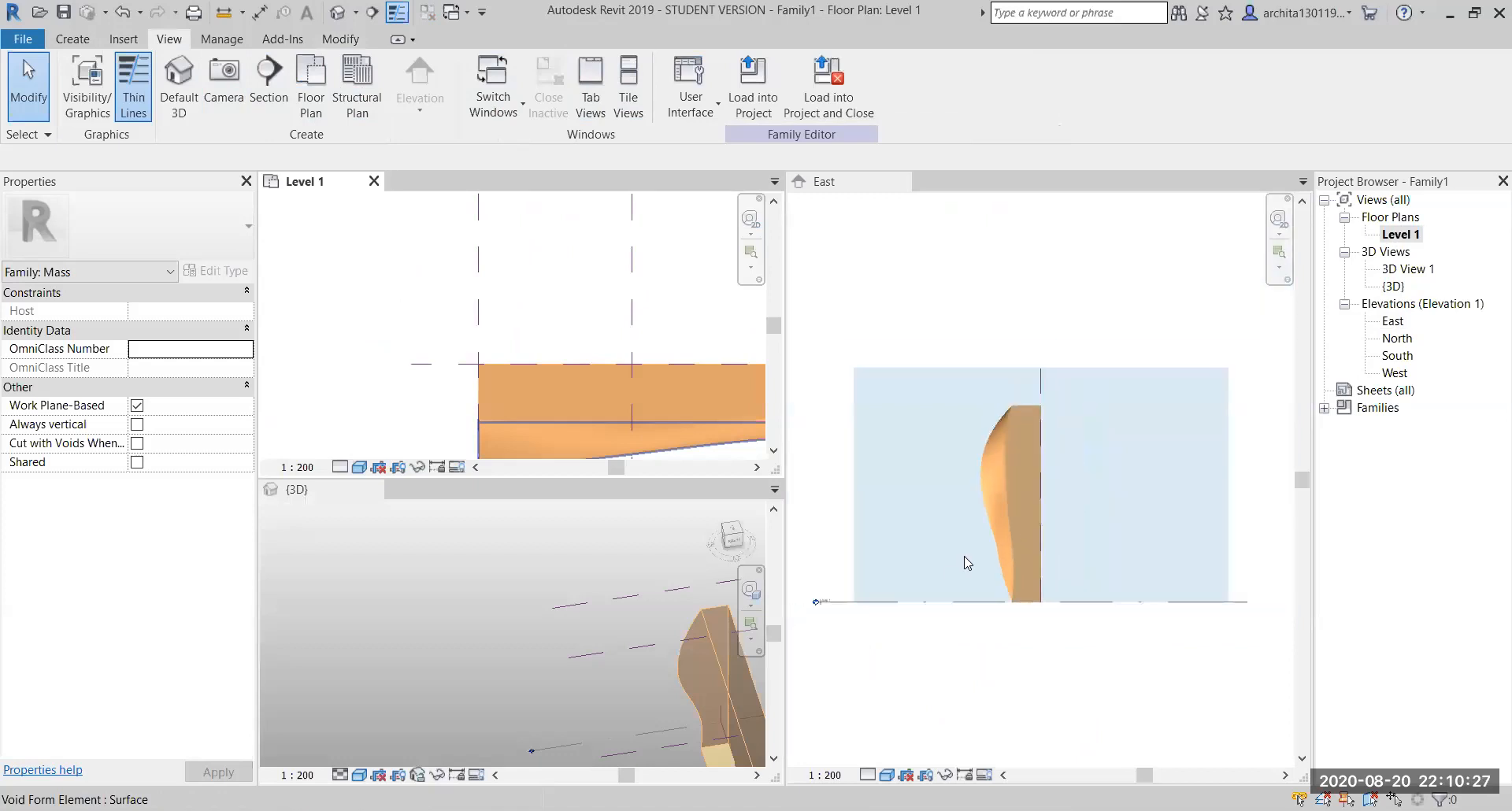
{"action": "scroll", "coordinate": [967, 563], "scroll_direction": "down", "scroll_amount": 2}
{"action": "scroll", "coordinate": [463, 658], "scroll_direction": "down", "scroll_amount": 4}
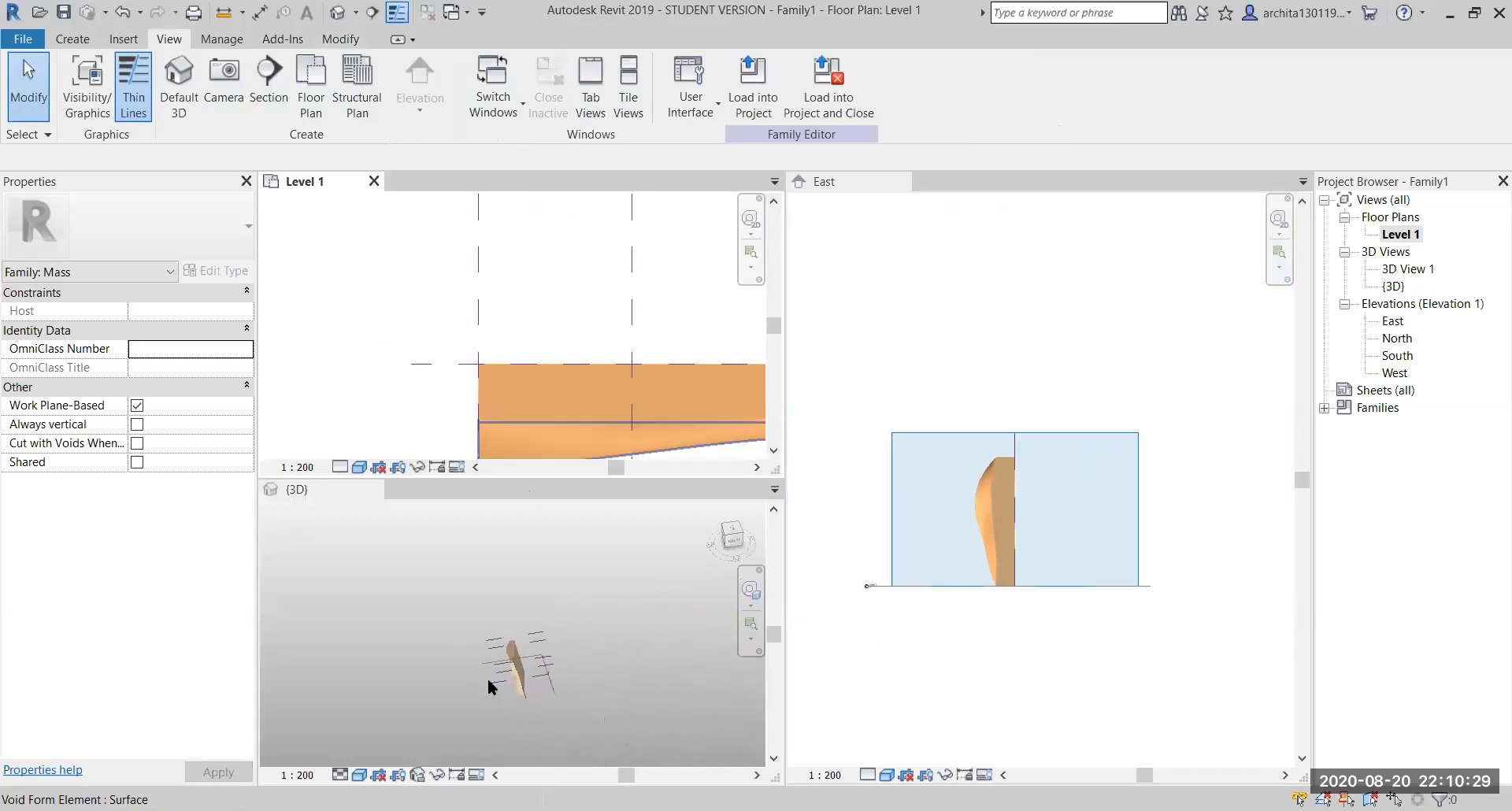
{"action": "scroll", "coordinate": [500, 681], "scroll_direction": "up", "scroll_amount": 5}
{"action": "left_click", "coordinate": [633, 669]}
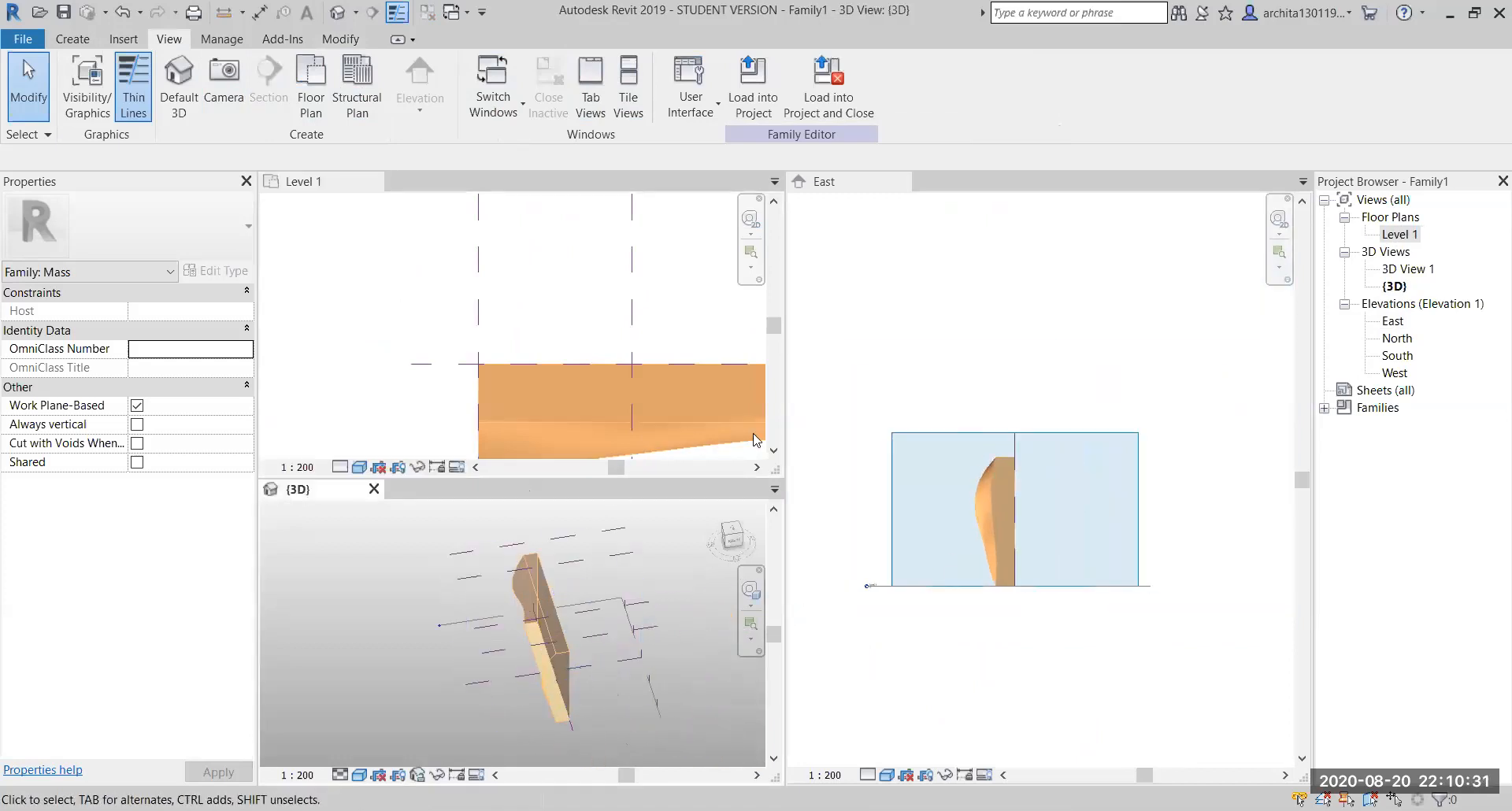
{"action": "scroll", "coordinate": [338, 319], "scroll_direction": "down", "scroll_amount": 4}
{"action": "scroll", "coordinate": [481, 335], "scroll_direction": "up", "scroll_amount": 3}
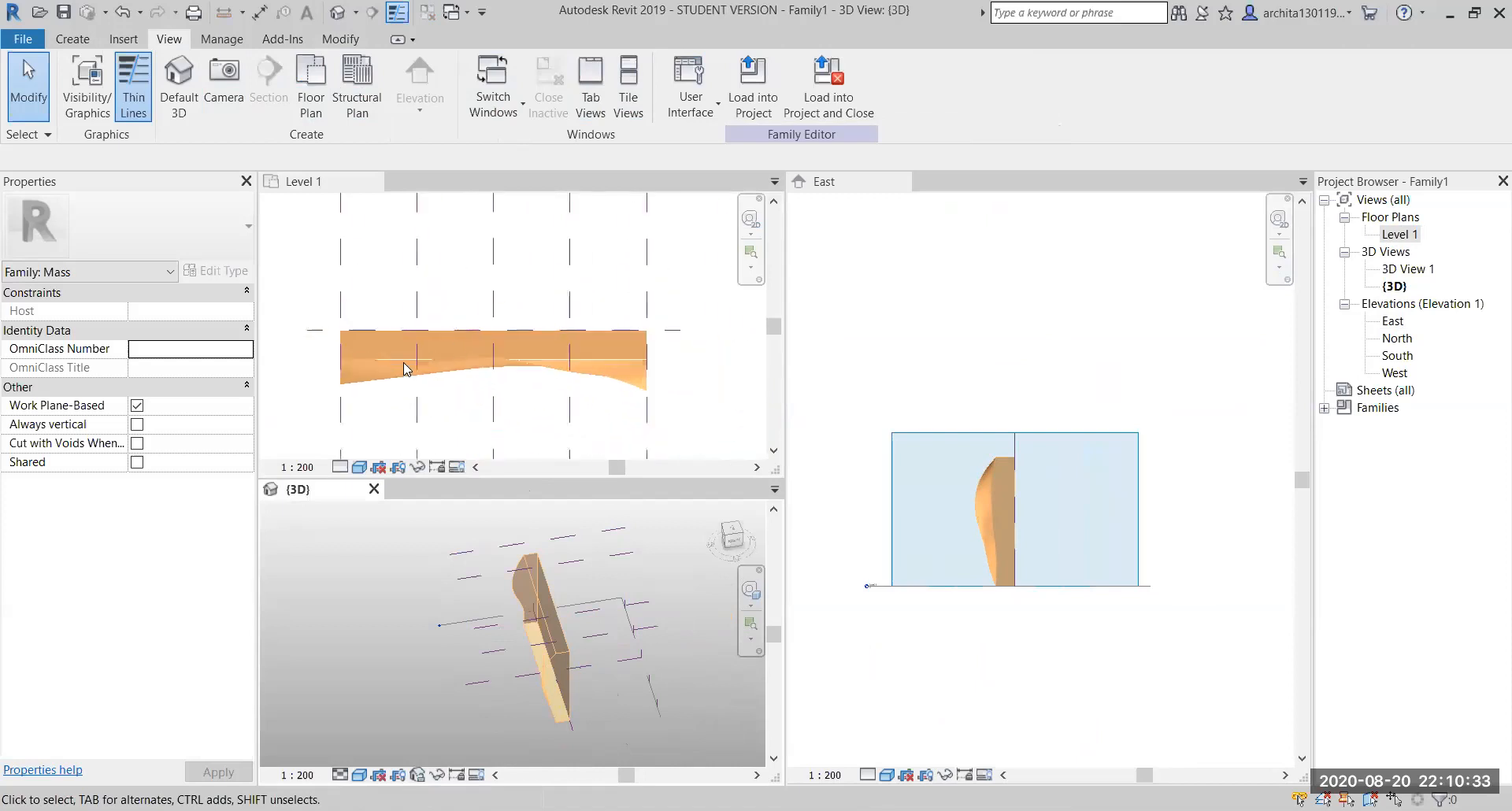
{"action": "scroll", "coordinate": [409, 392], "scroll_direction": "down", "scroll_amount": 2}
{"action": "left_click", "coordinate": [670, 371]}
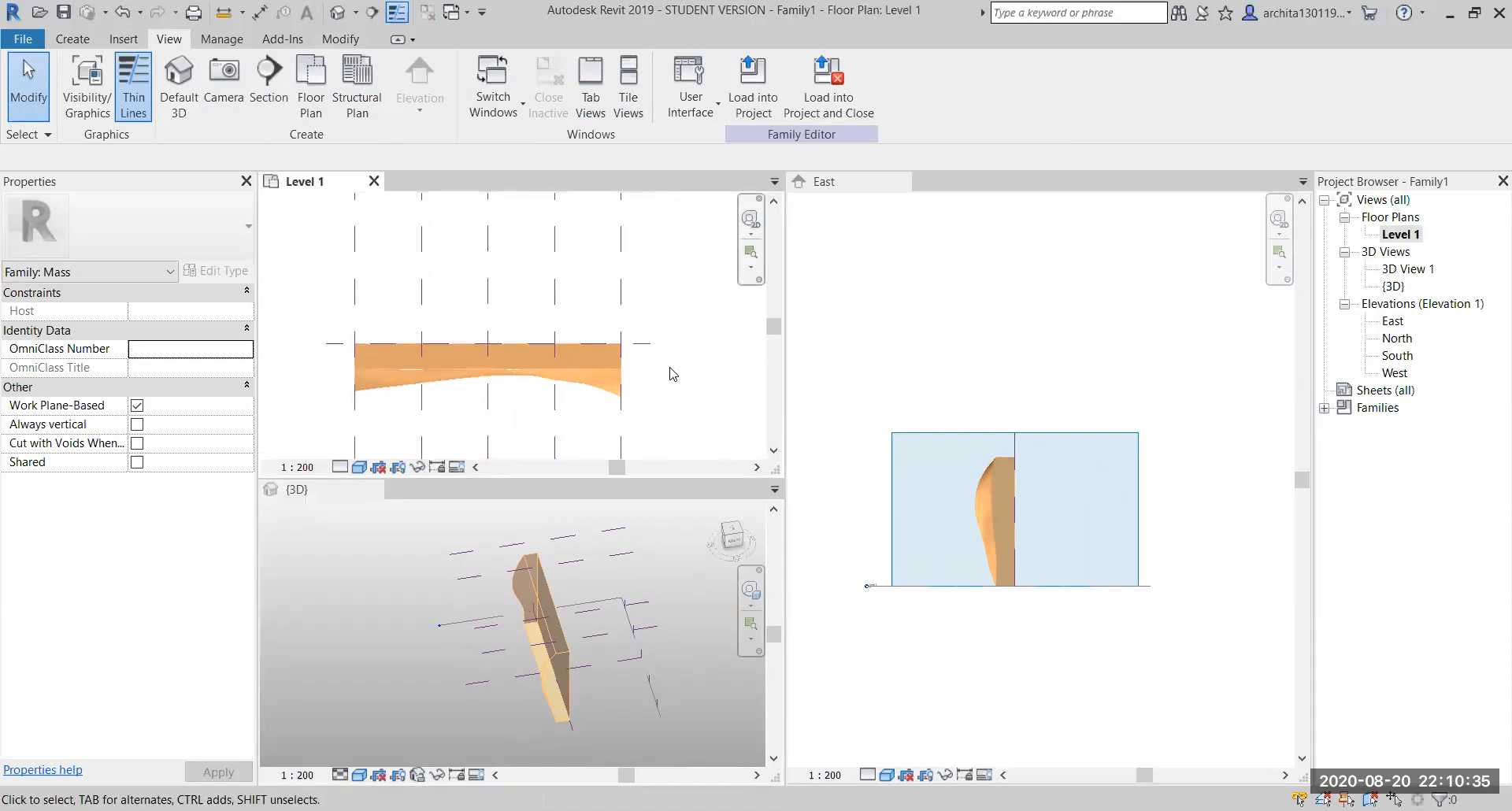
{"action": "scroll", "coordinate": [408, 427], "scroll_direction": "up", "scroll_amount": 1}
{"action": "middle_click_drag", "start_coordinate": [429, 426], "coordinate": [413, 400]}
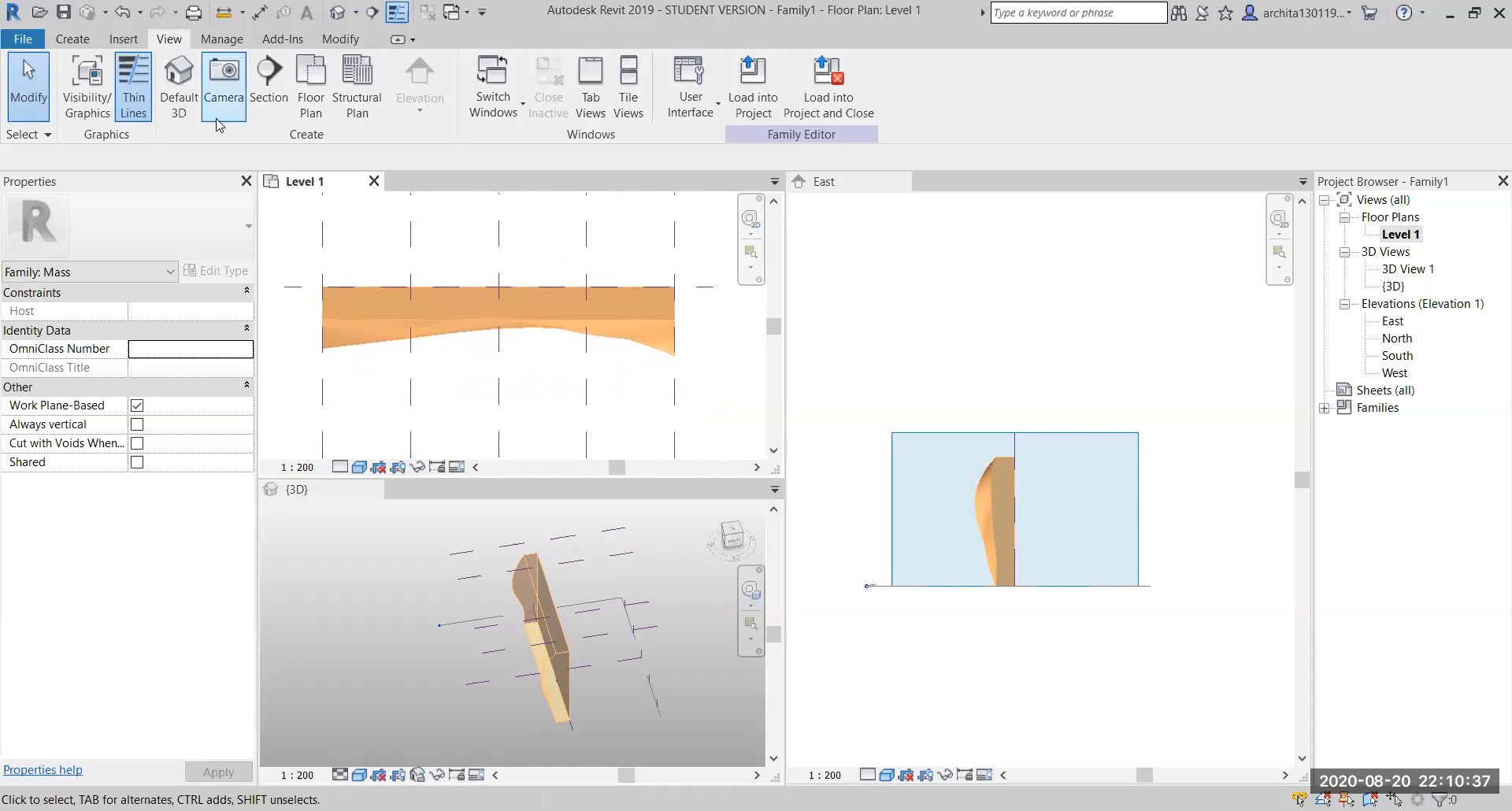
Sketch a 2000 by 22000 rectangle on Level 1 from the void's upper corner at the first reference plane
{"action": "left_click", "coordinate": [76, 39]}
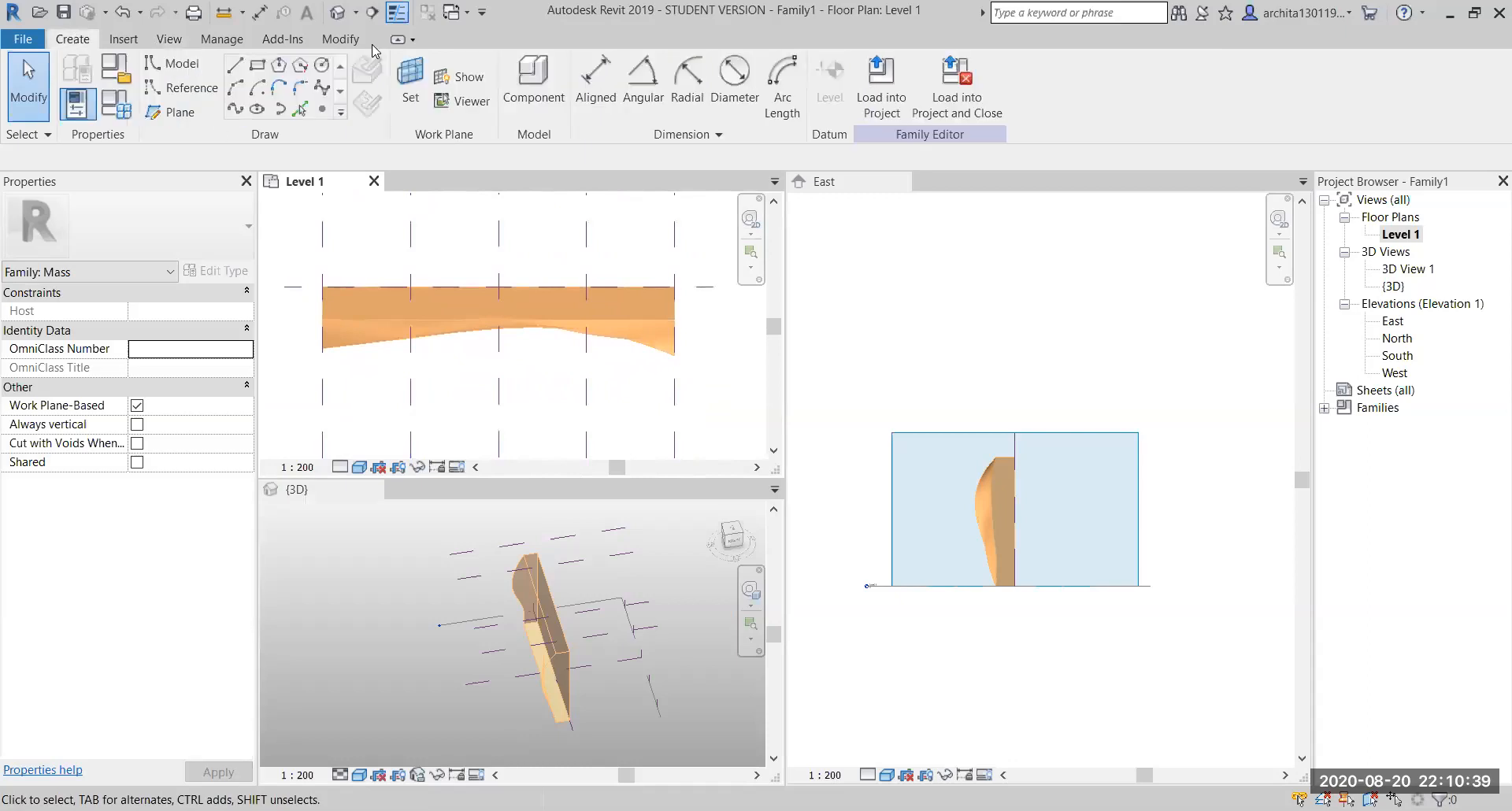
{"action": "left_click", "coordinate": [257, 67]}
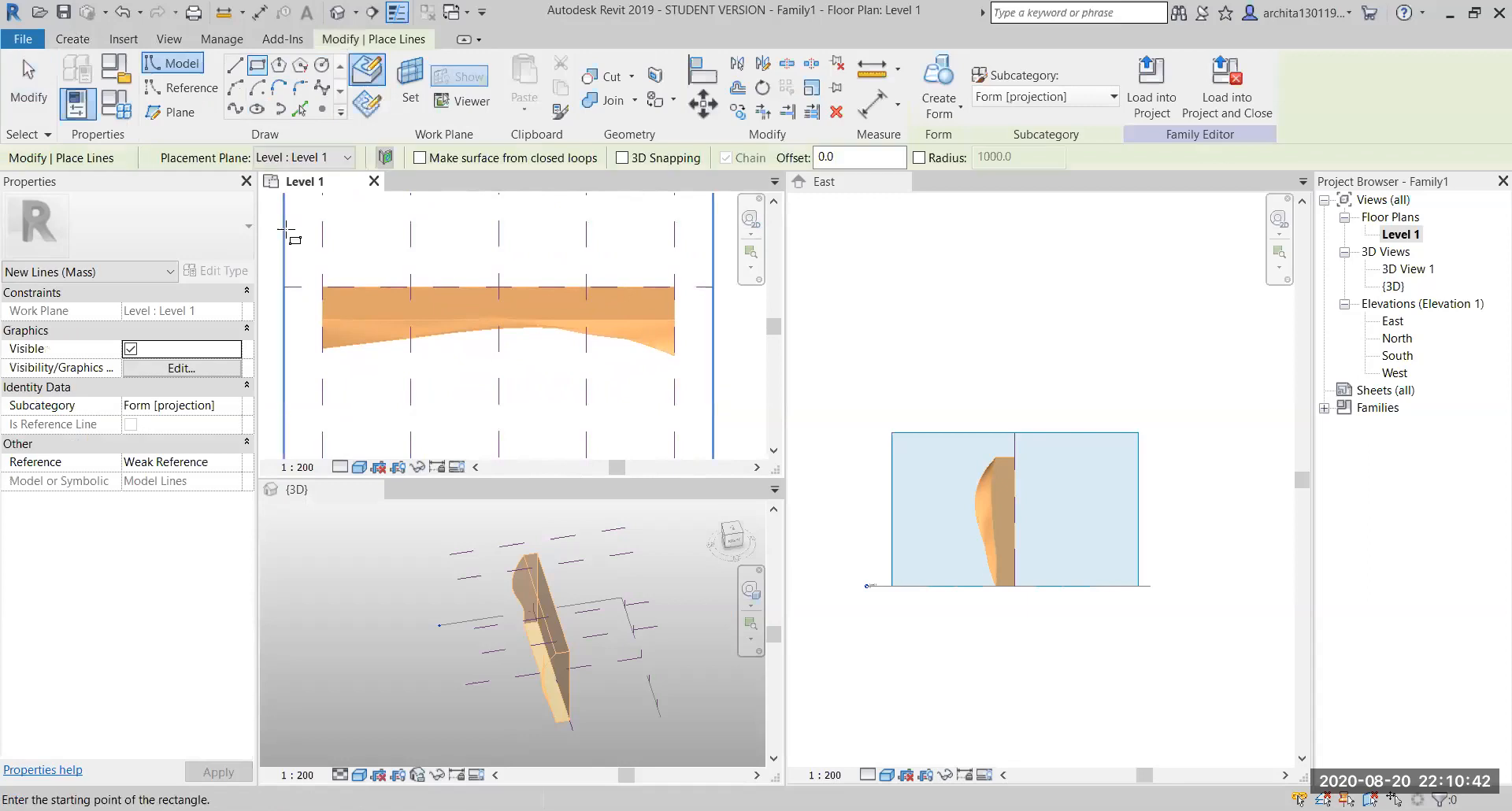
{"action": "left_click", "coordinate": [322, 286]}
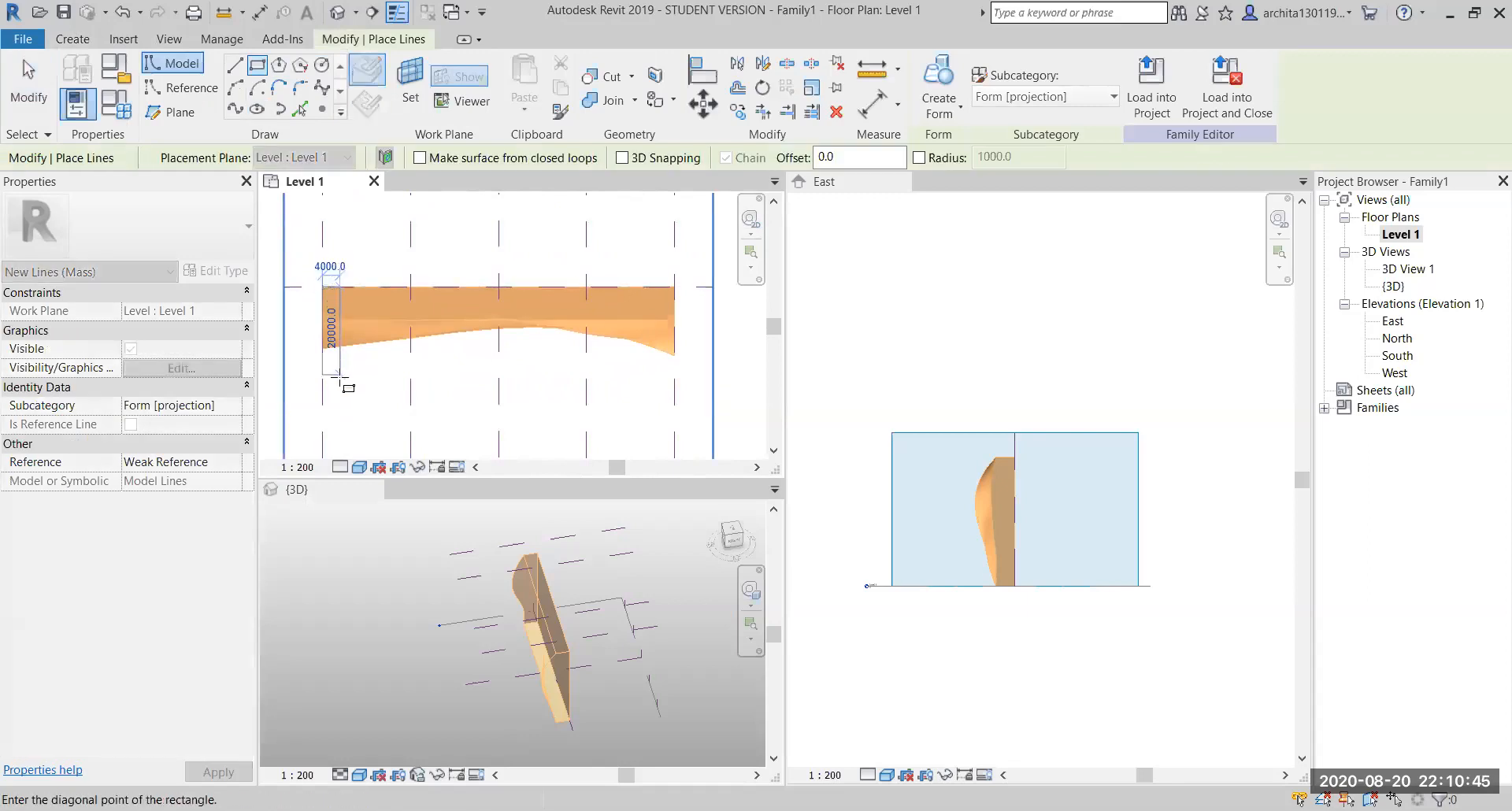
{"action": "scroll", "coordinate": [338, 384], "scroll_direction": "up", "scroll_amount": 2}
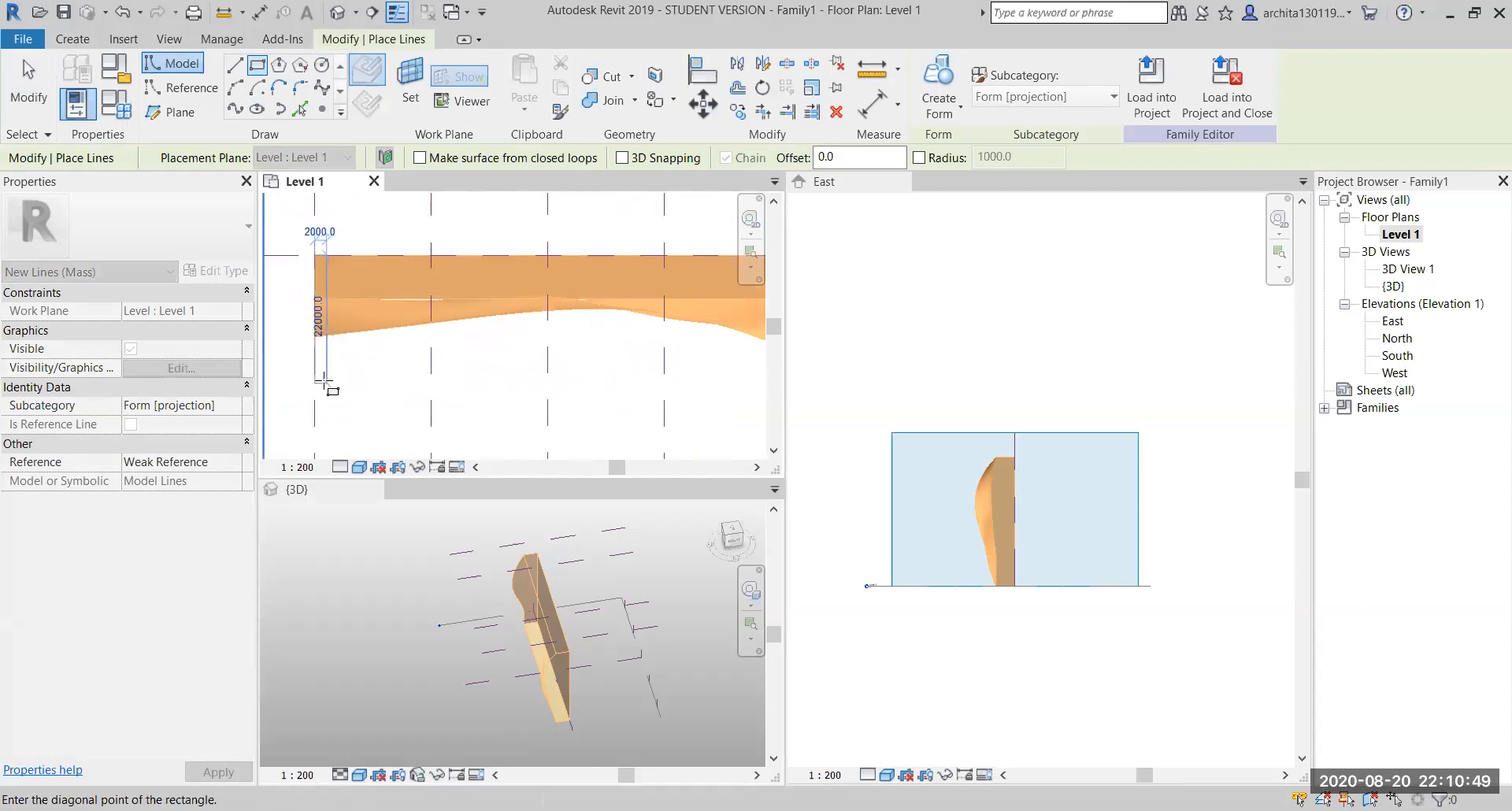
{"action": "left_click", "coordinate": [323, 383]}
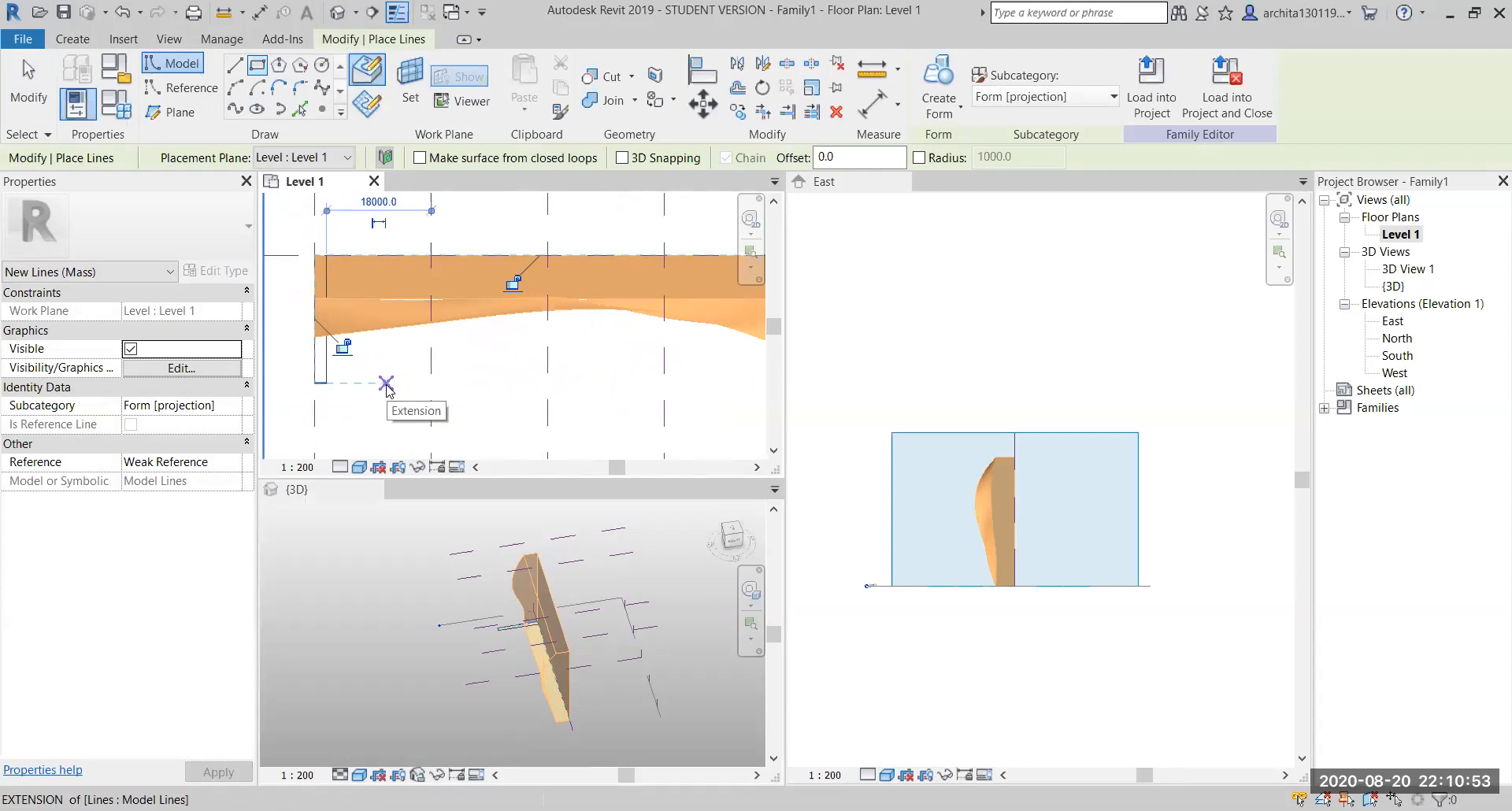
{"action": "key", "text": "Escape"}
{"action": "key", "text": "Escape"}
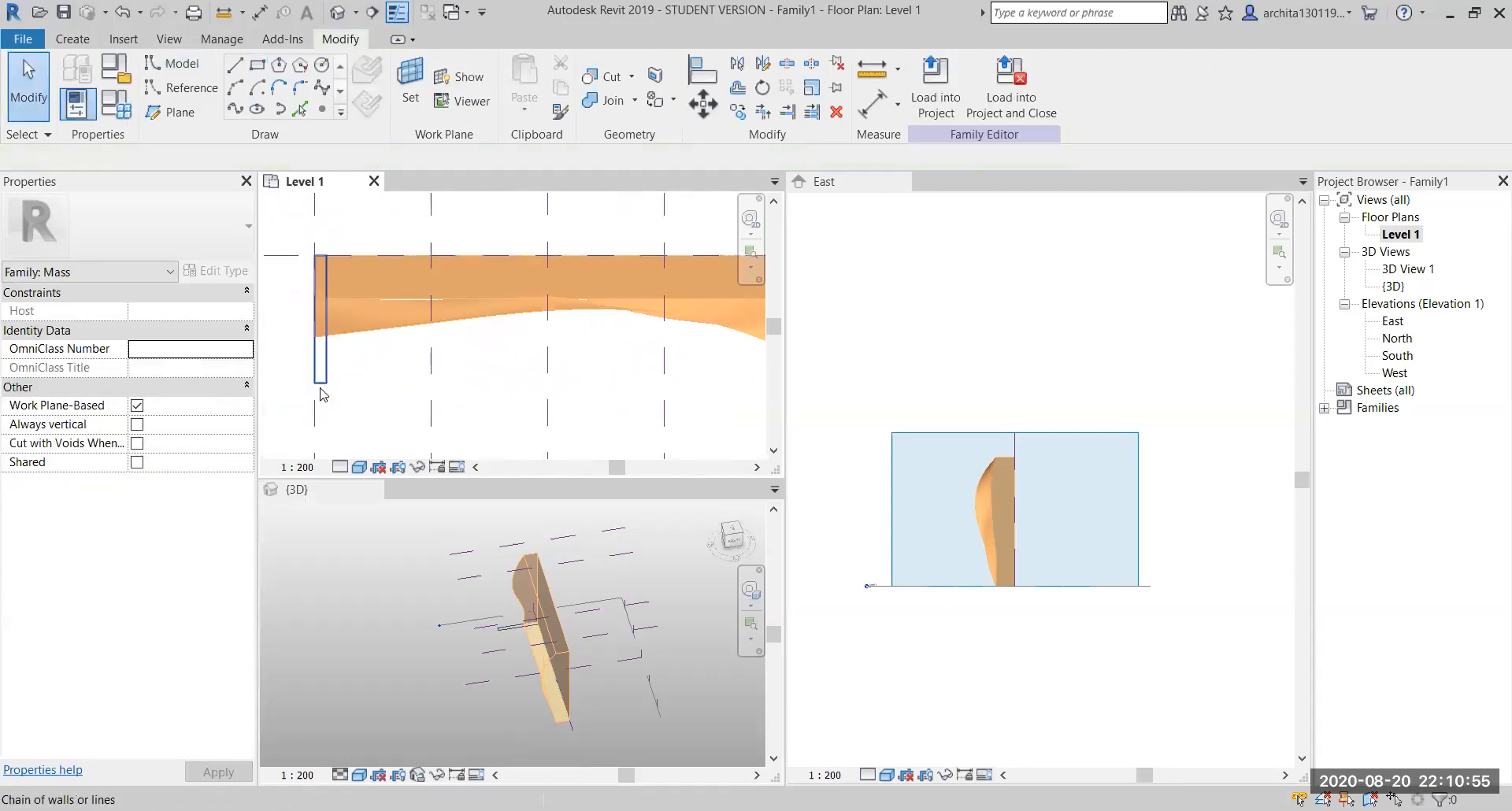
Create a solid form from the narrow rectangle and try to stretch it in the Level 1 plan
{"action": "left_click", "coordinate": [327, 385]}
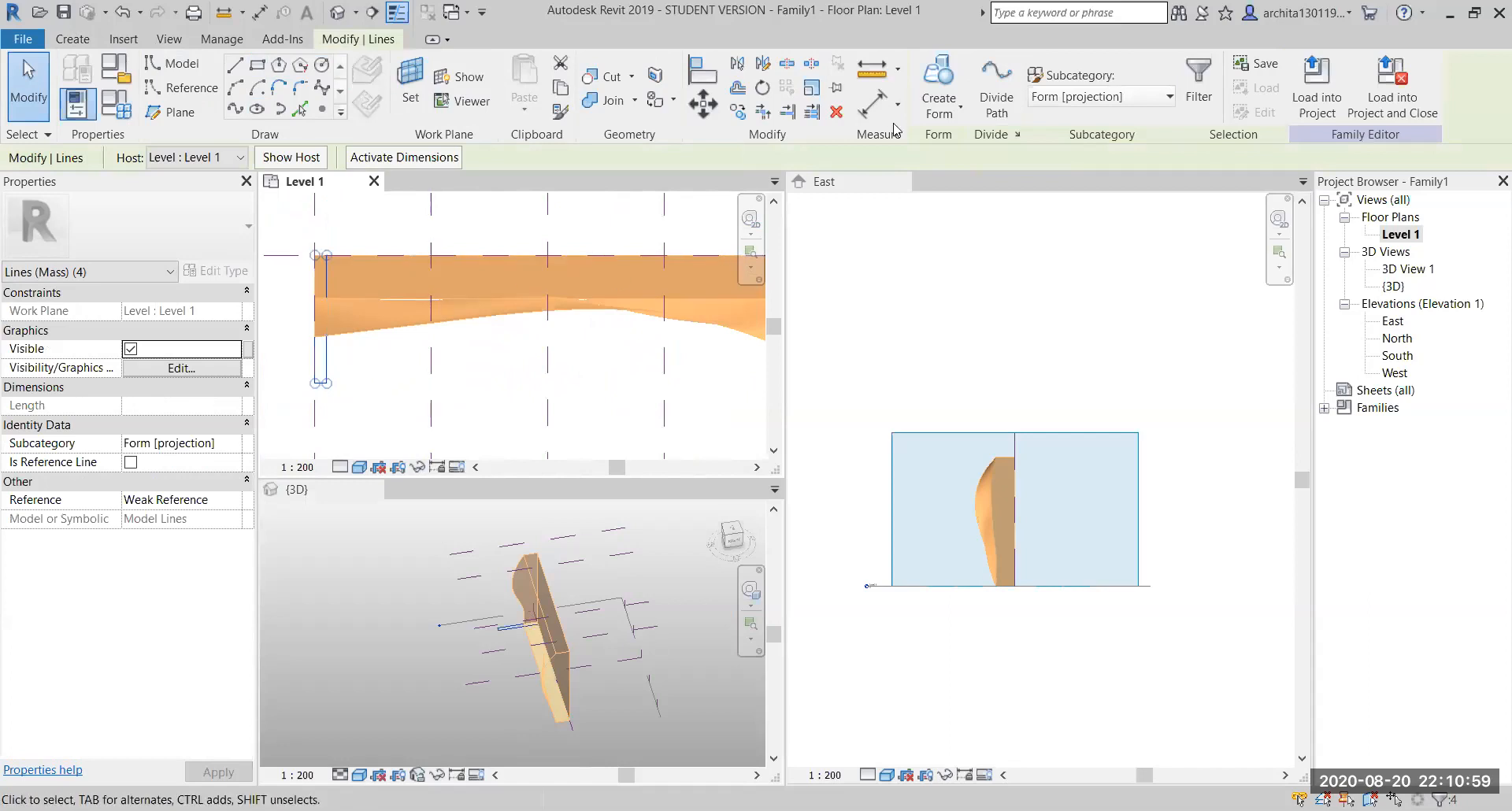
{"action": "left_click", "coordinate": [947, 77]}
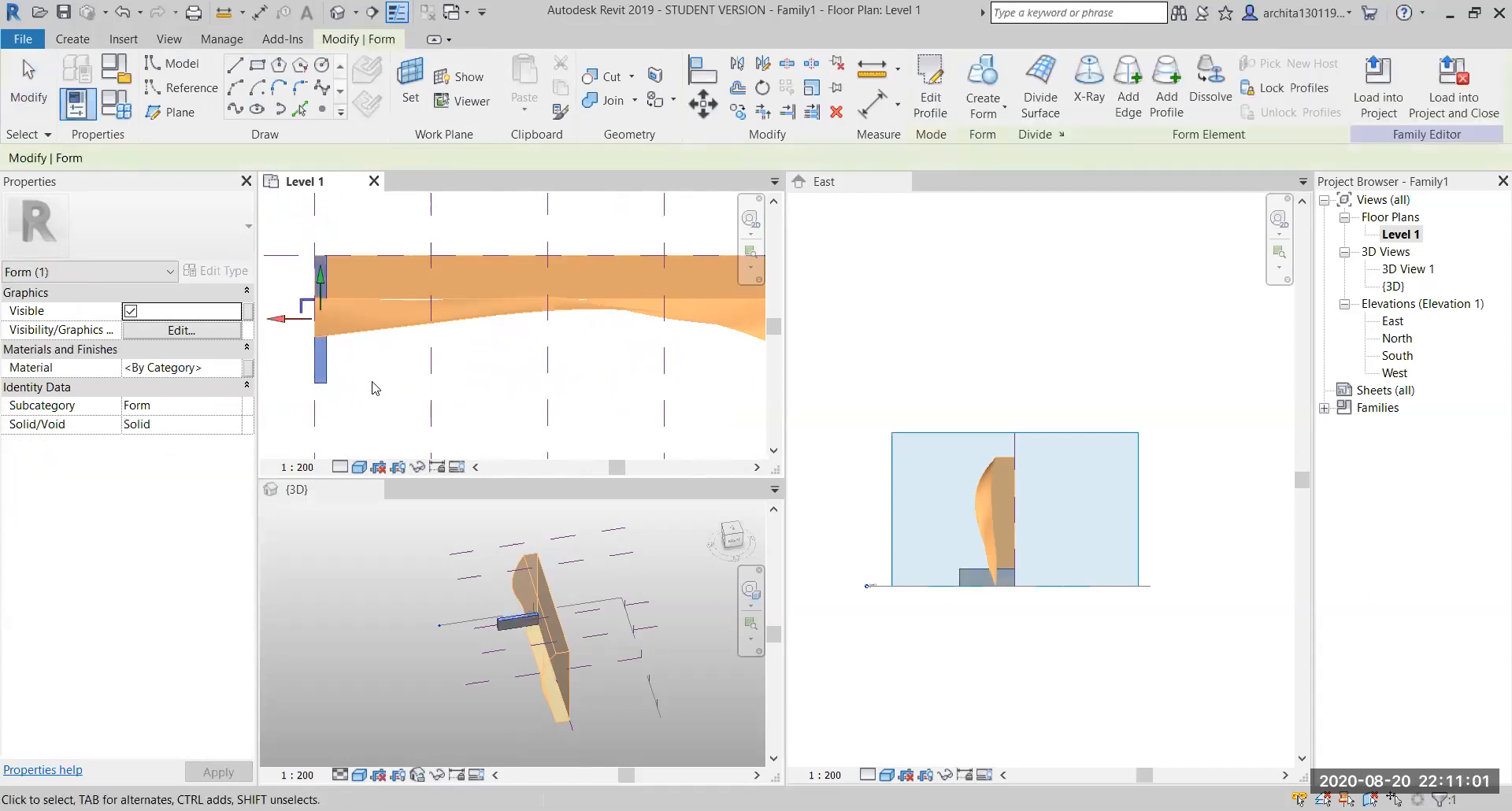
{"action": "scroll", "coordinate": [516, 642], "scroll_direction": "up", "scroll_amount": 2}
{"action": "left_click_drag", "start_coordinate": [319, 277], "coordinate": [320, 207]}
{"action": "key", "text": "Escape"}
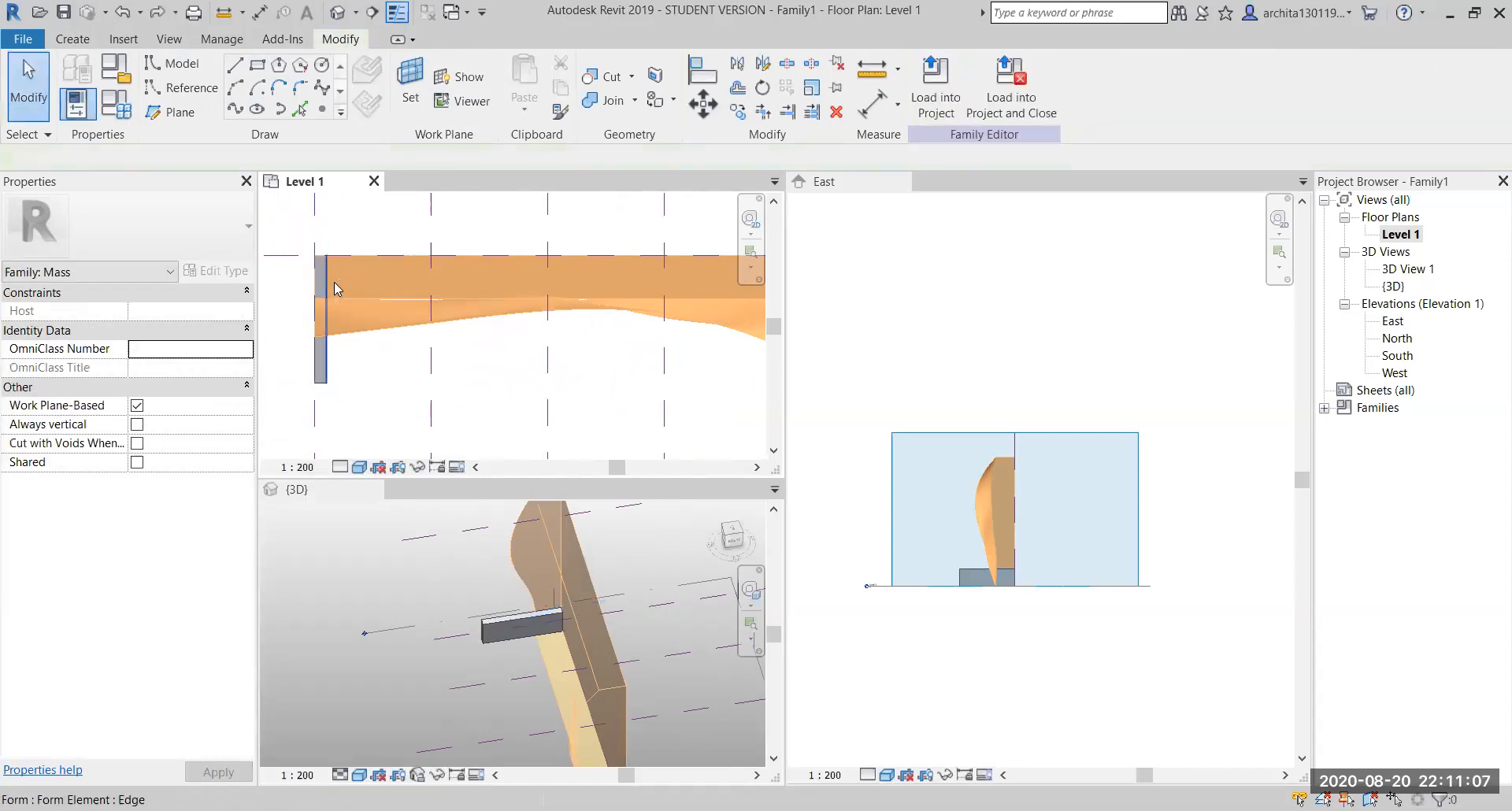
Raise the narrow solid's top face in 3D to the void's top, about 51193 high
{"action": "scroll", "coordinate": [478, 606], "scroll_direction": "up", "scroll_amount": 2}
{"action": "scroll", "coordinate": [480, 607], "scroll_direction": "down", "scroll_amount": 2}
{"action": "scroll", "coordinate": [535, 682], "scroll_direction": "up", "scroll_amount": 2}
{"action": "left_click", "coordinate": [536, 682]}
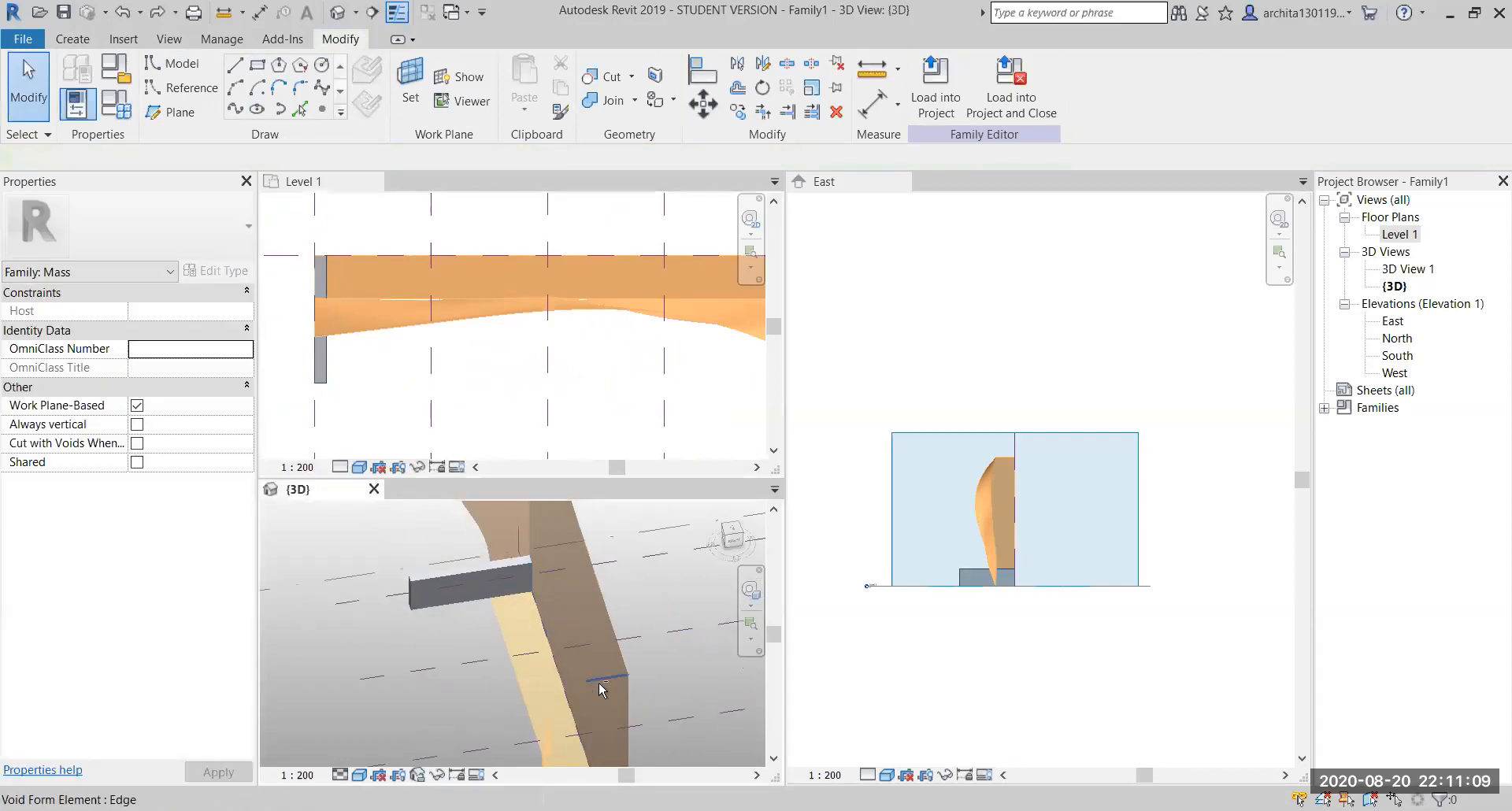
{"action": "scroll", "coordinate": [440, 656], "scroll_direction": "down", "scroll_amount": 2}
{"action": "middle_click_drag", "start_coordinate": [440, 657], "coordinate": [487, 689], "text": "shift"}
{"action": "scroll", "coordinate": [377, 655], "scroll_direction": "up", "scroll_amount": 2}
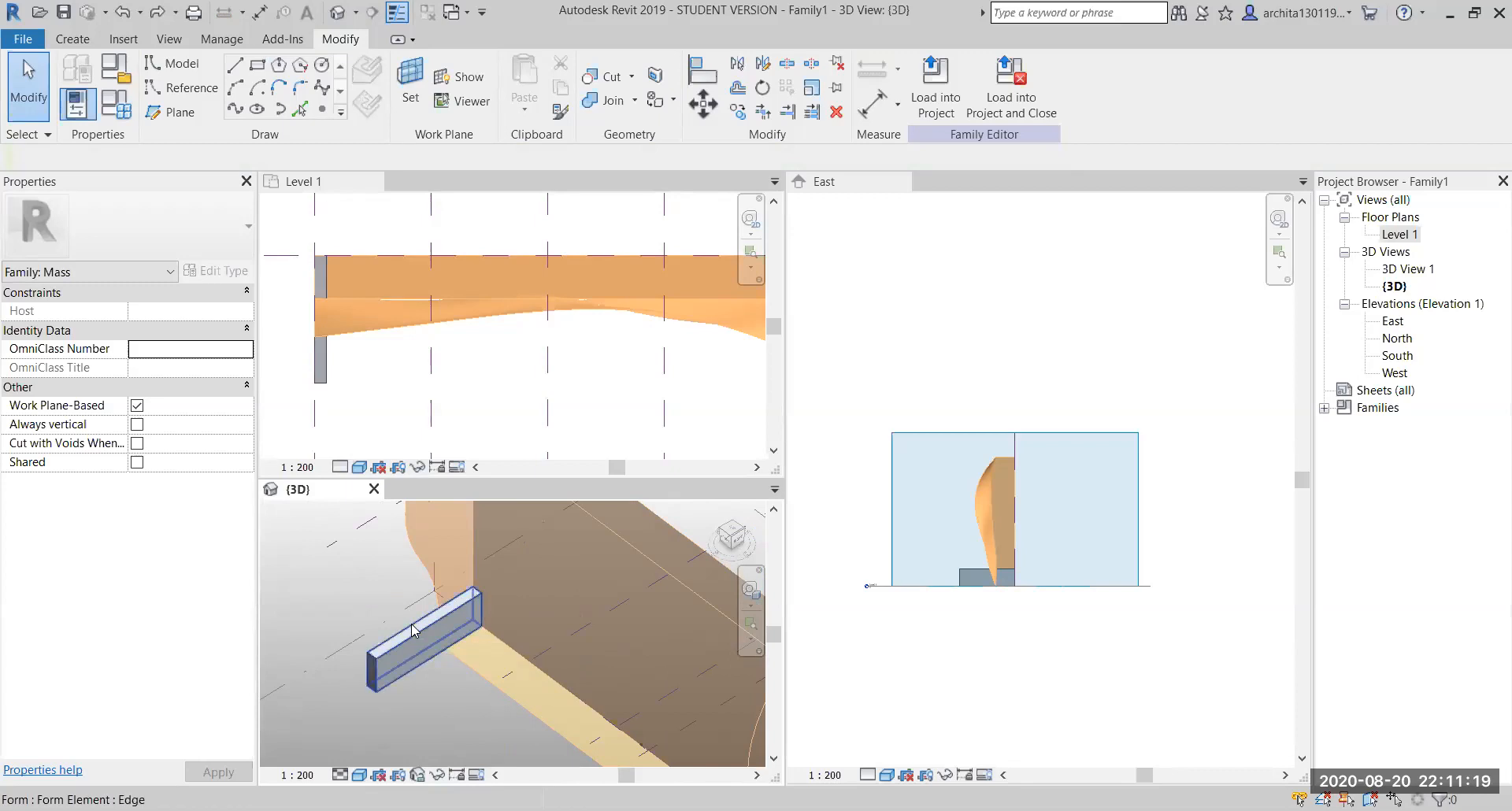
{"action": "left_click", "coordinate": [415, 630]}
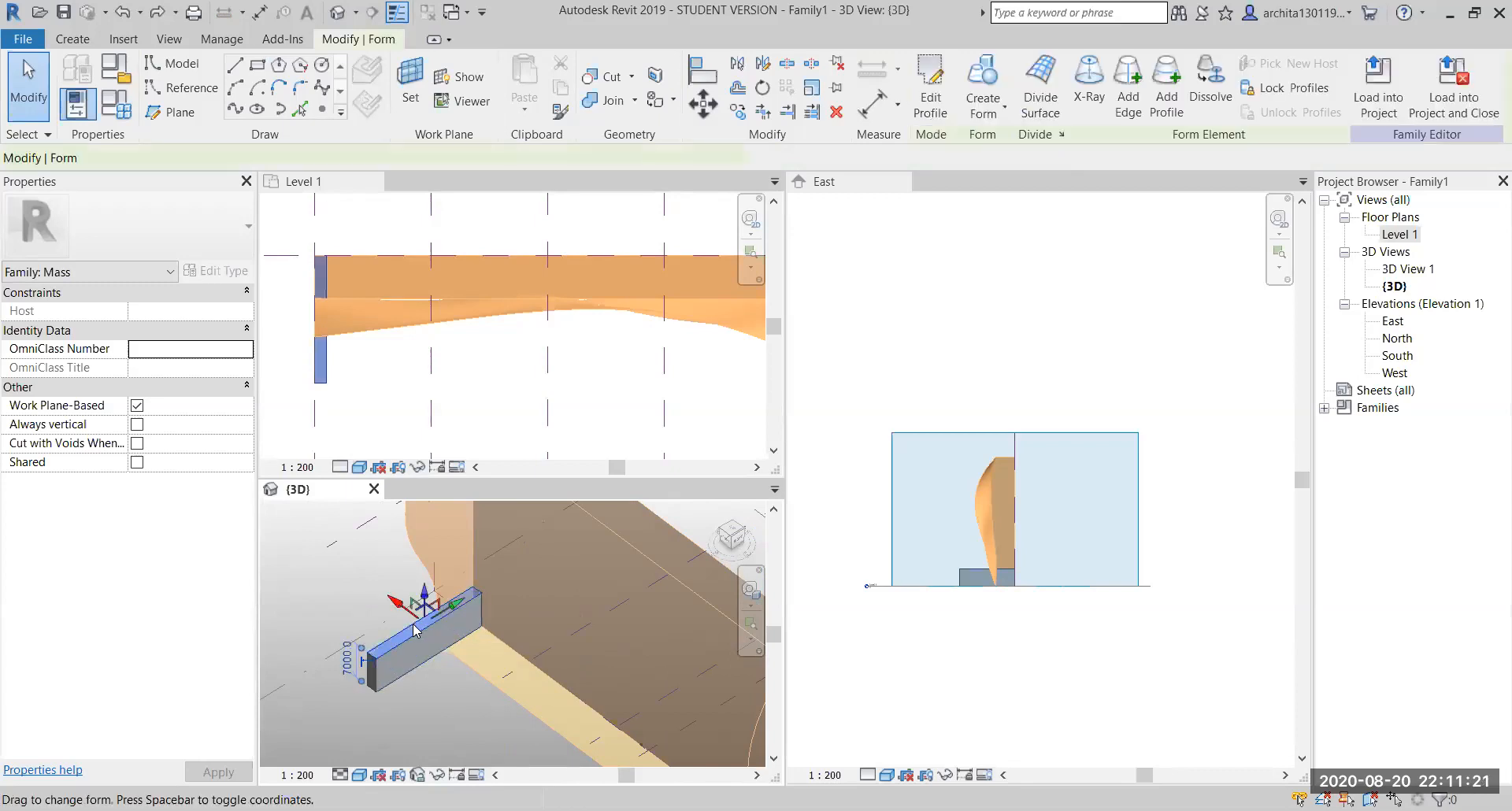
{"action": "scroll", "coordinate": [418, 618], "scroll_direction": "down", "scroll_amount": 4}
{"action": "left_click_drag", "start_coordinate": [417, 603], "coordinate": [416, 516]}
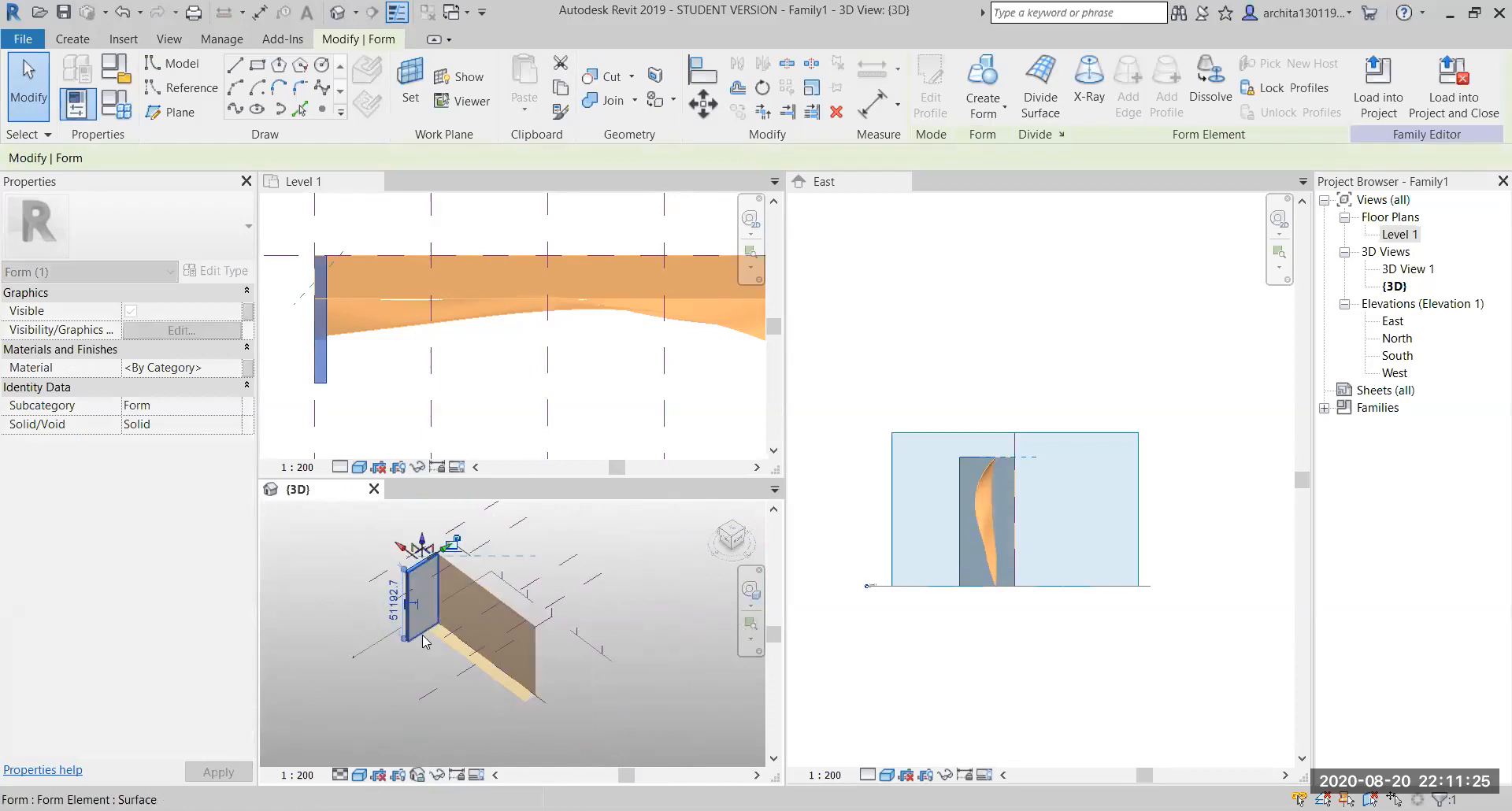
{"action": "left_click", "coordinate": [338, 610]}
{"action": "scroll", "coordinate": [385, 646], "scroll_direction": "up", "scroll_amount": 1}
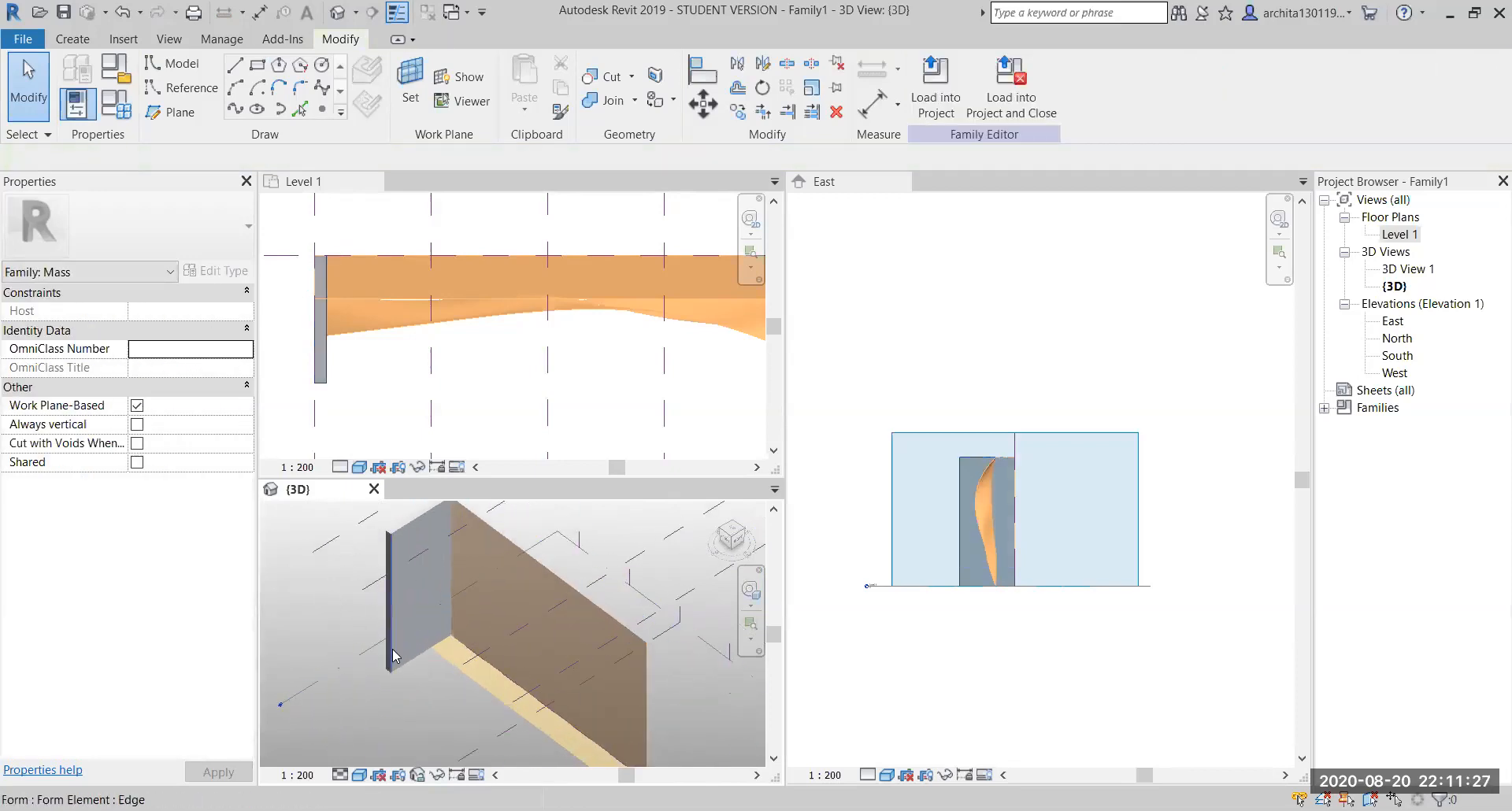
{"action": "middle_click_drag", "start_coordinate": [385, 646], "coordinate": [421, 684]}
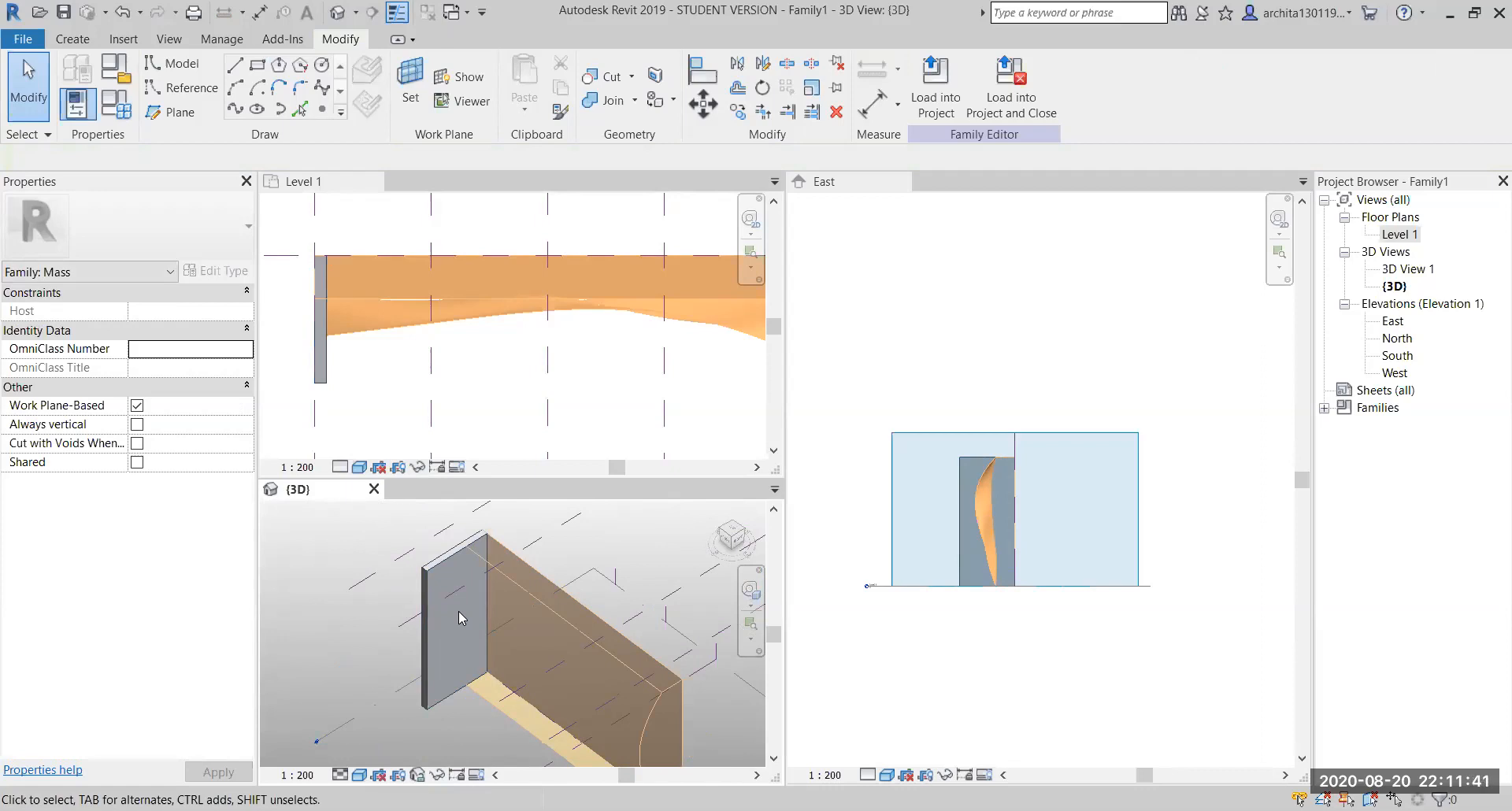
Undo the solid's height change, its creation and the rectangle sketch
{"action": "key", "text": "ctrl+z"}
{"action": "scroll", "coordinate": [462, 618], "scroll_direction": "up", "scroll_amount": 3}
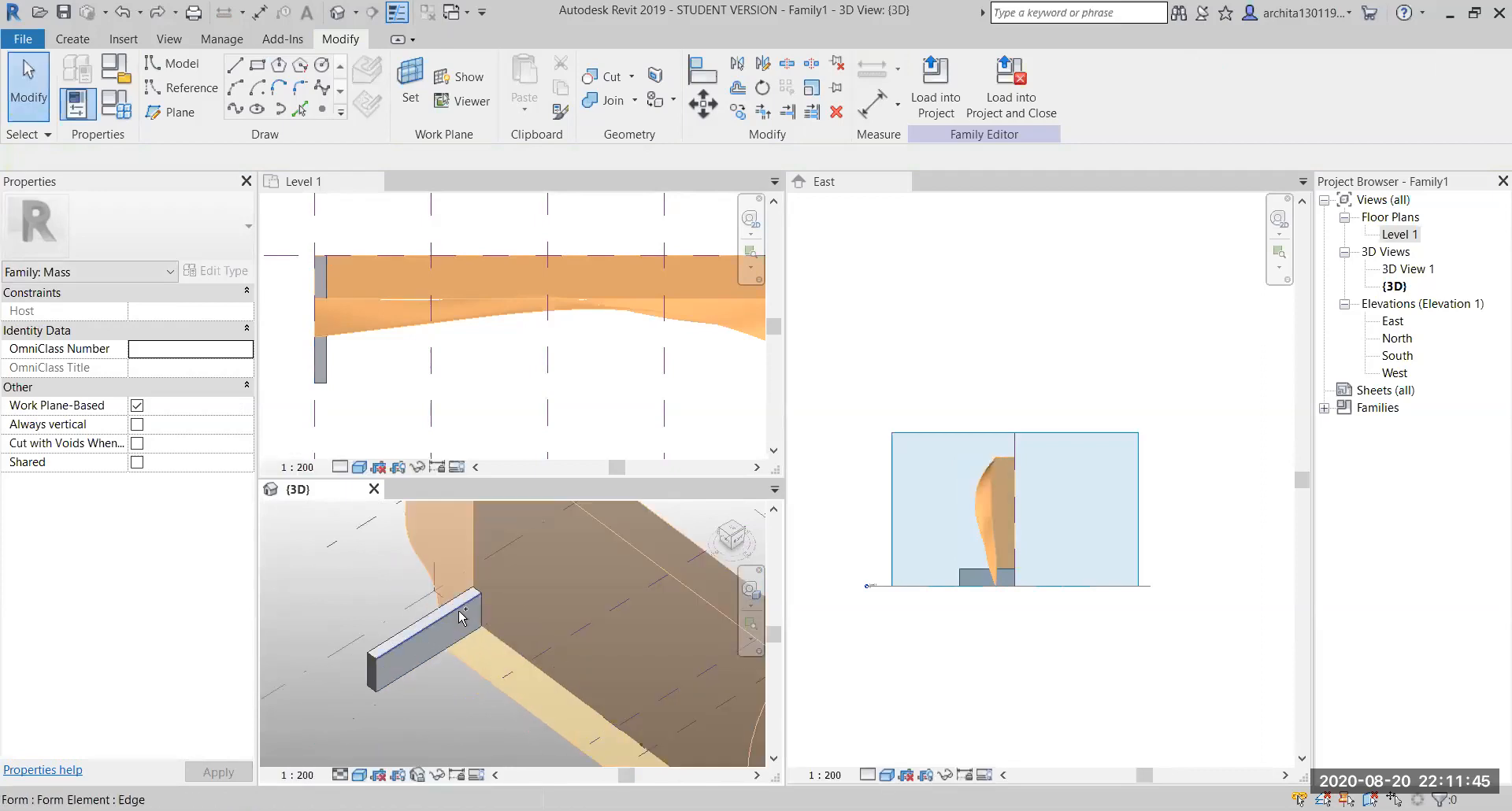
{"action": "key", "text": "ctrl+z"}
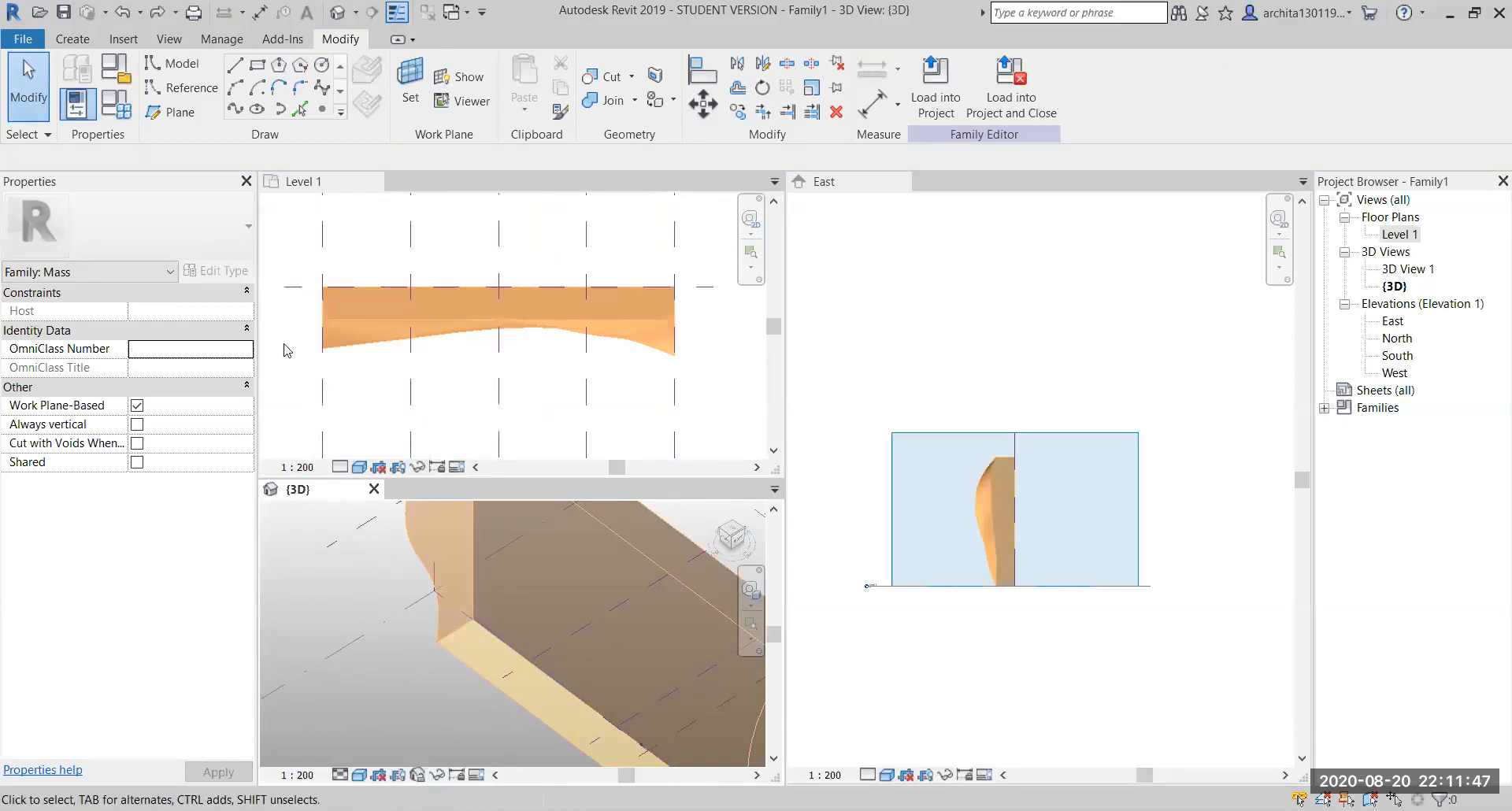
Show the active work plane in the Level 1 plan view
{"action": "left_click", "coordinate": [384, 235]}
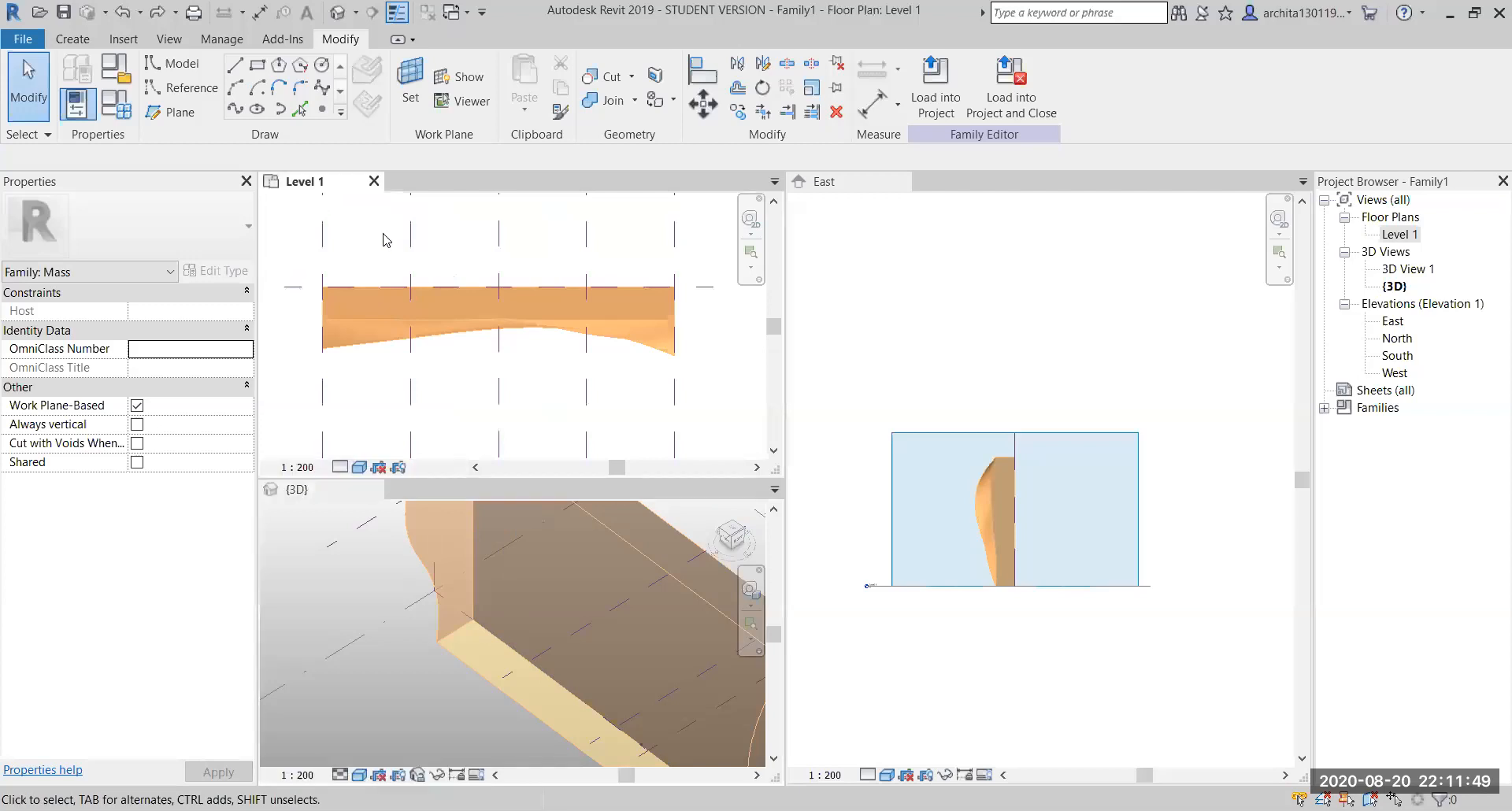
{"action": "left_click", "coordinate": [465, 78]}
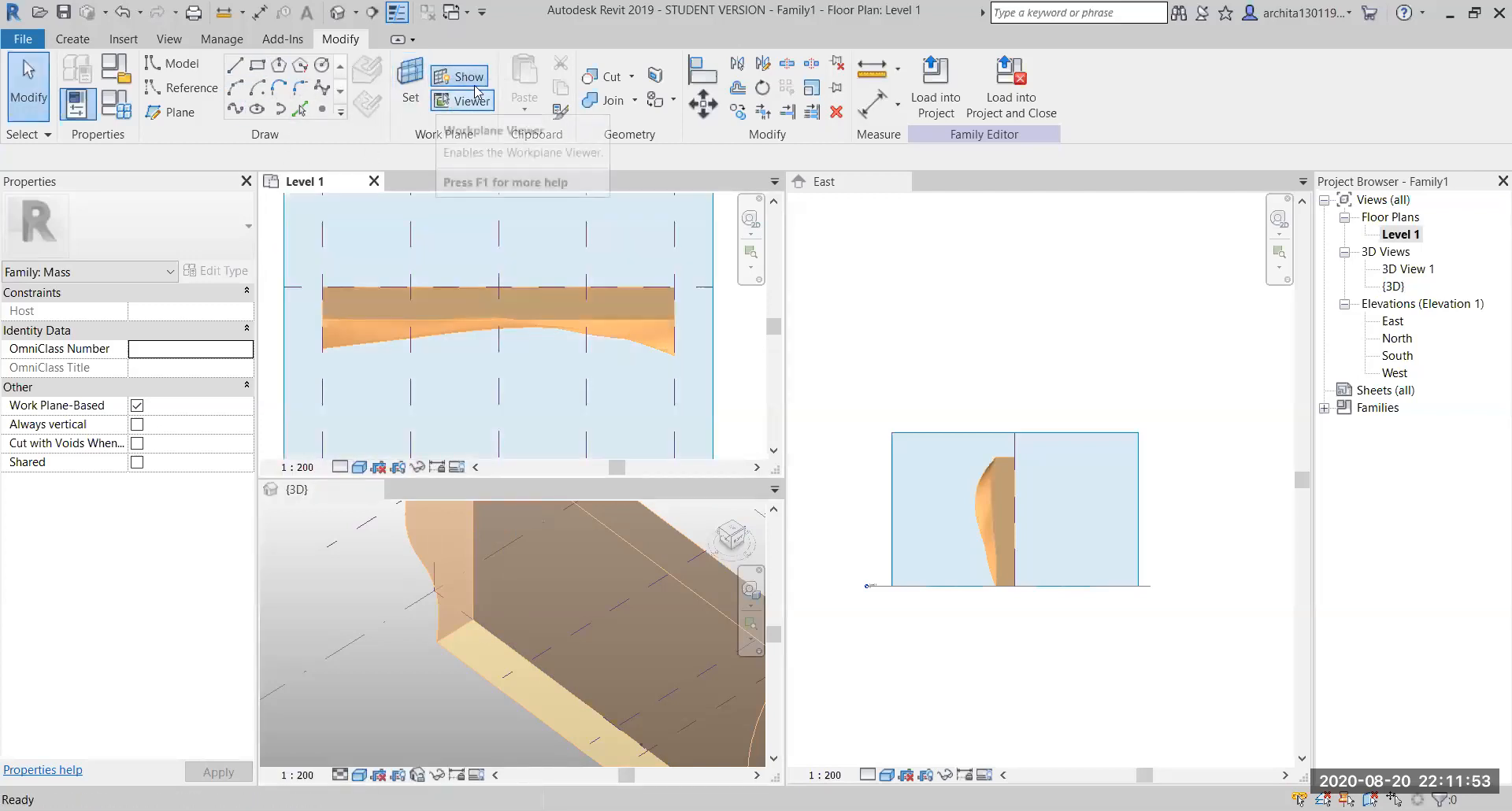
Sketch a model-line rectangle about 2000 wide and 22000 long from the mass's upper-left corner in the Level 1 plan
{"action": "left_click", "coordinate": [259, 66]}
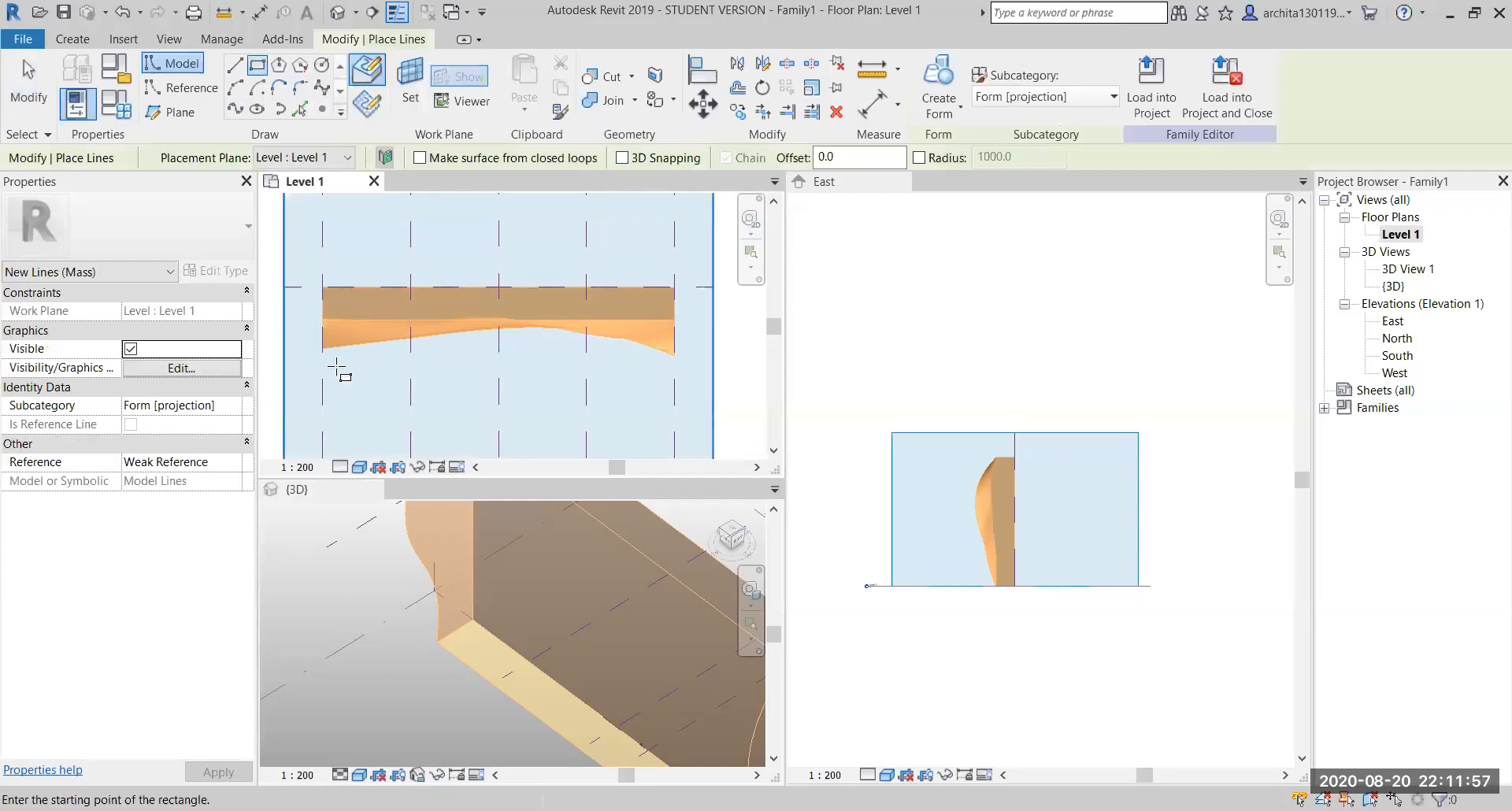
{"action": "scroll", "coordinate": [337, 368], "scroll_direction": "up", "scroll_amount": 2}
{"action": "left_click", "coordinate": [317, 260]}
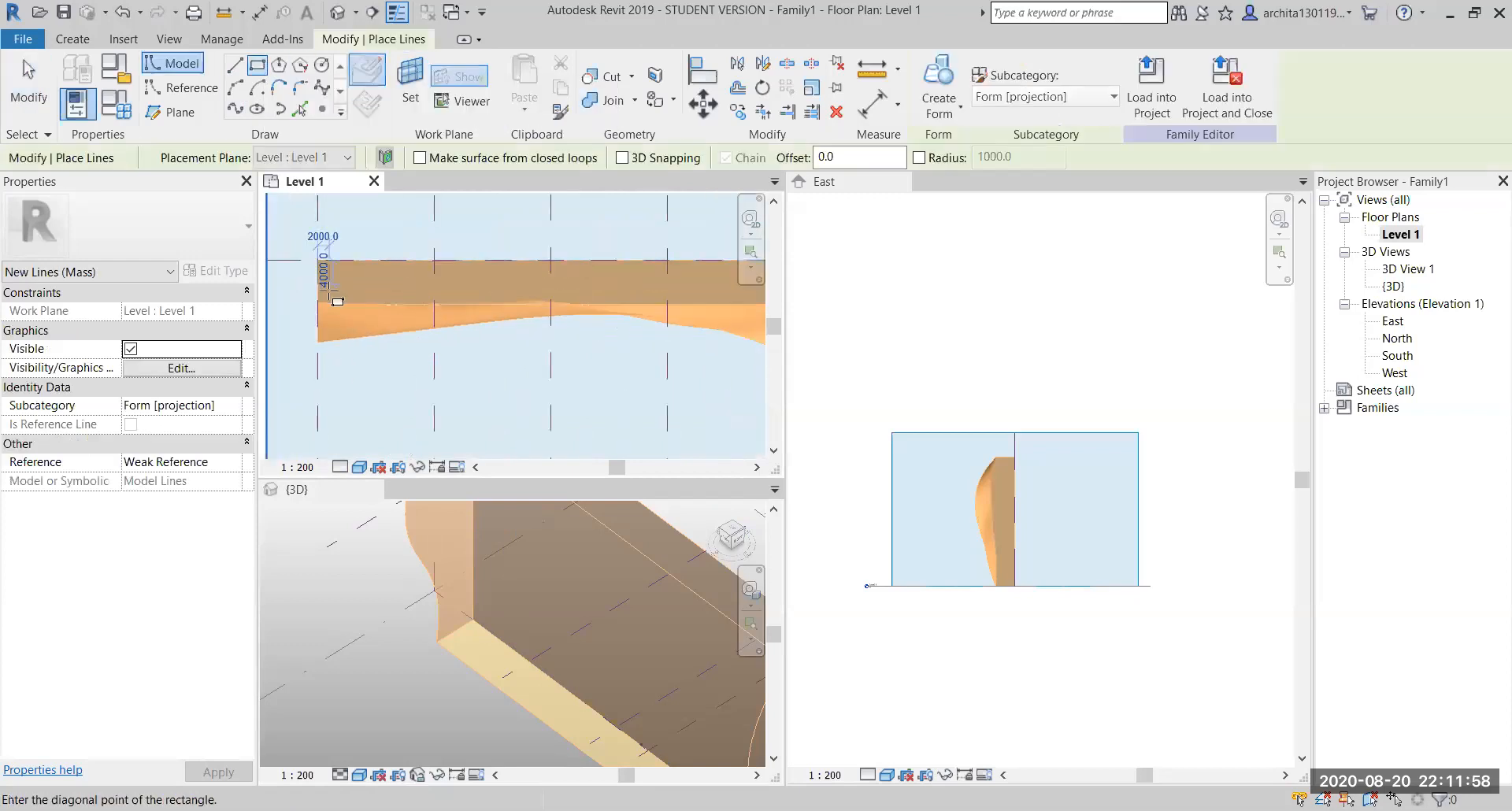
{"action": "scroll", "coordinate": [336, 380], "scroll_direction": "up", "scroll_amount": 1}
{"action": "left_click", "coordinate": [329, 390]}
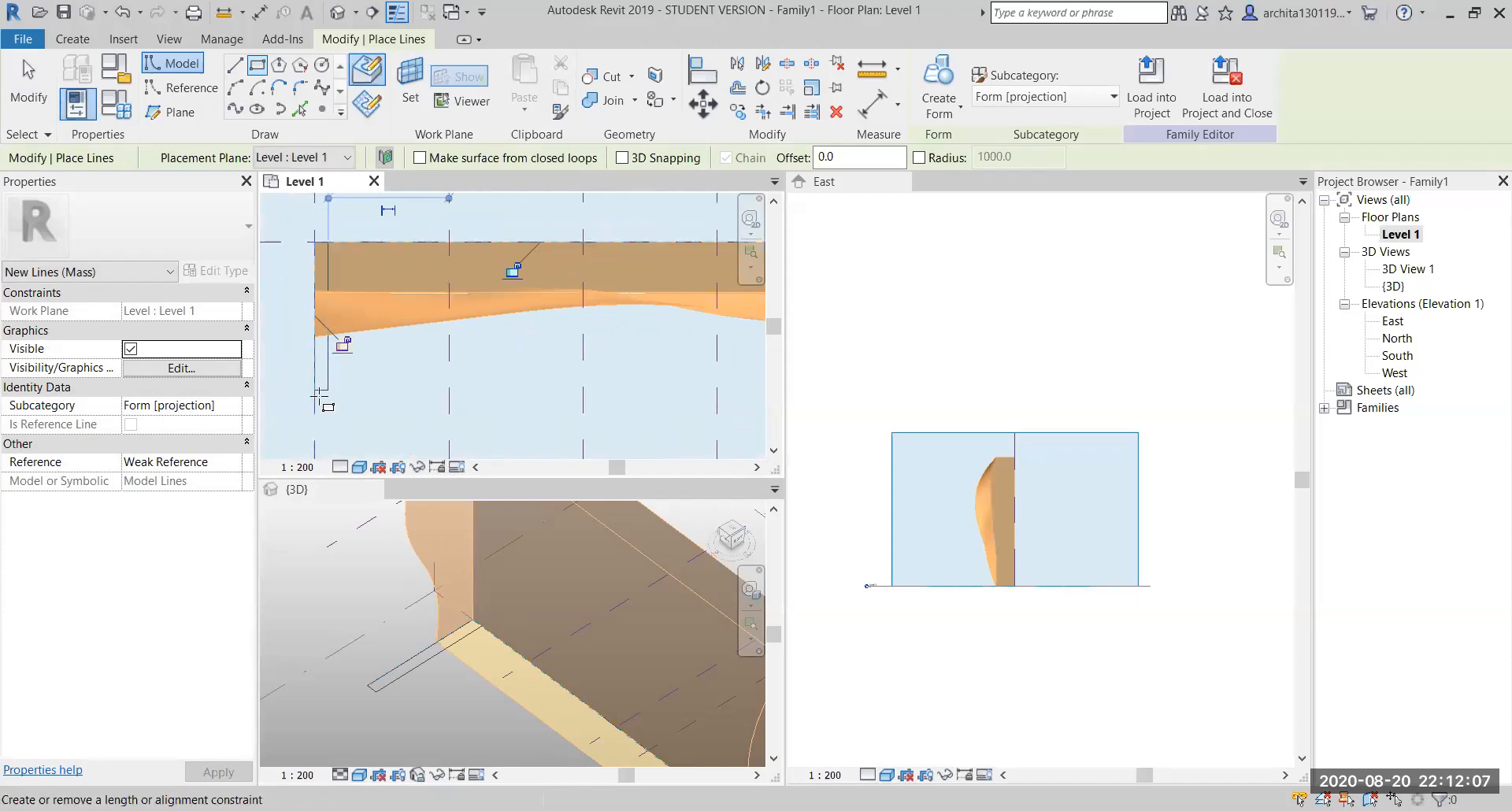
{"action": "key", "text": "Escape"}
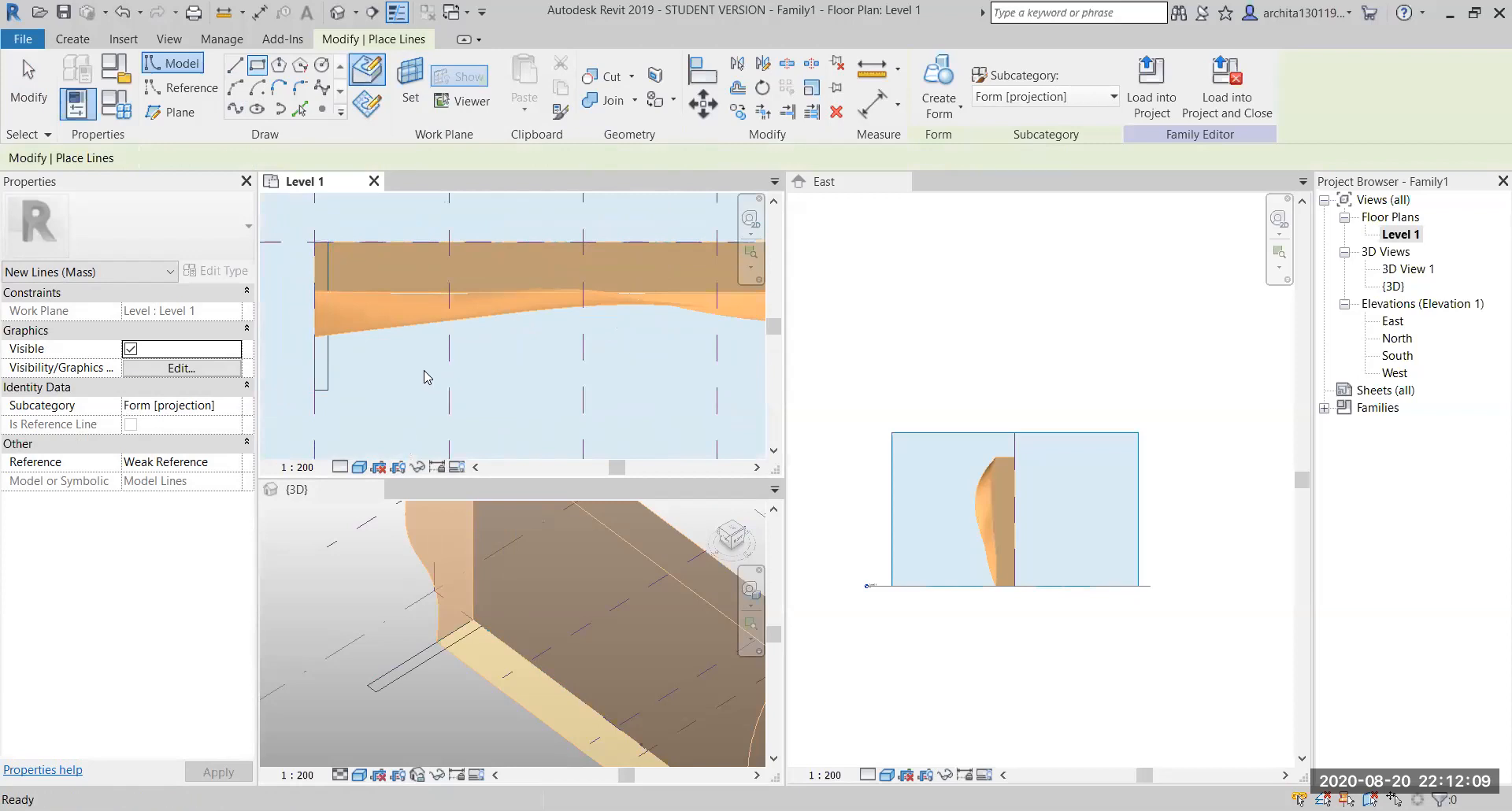
{"action": "key", "text": "Escape"}
Create a solid form from the narrow rectangle at the end of the mass
{"action": "scroll", "coordinate": [423, 376], "scroll_direction": "down", "scroll_amount": 1}
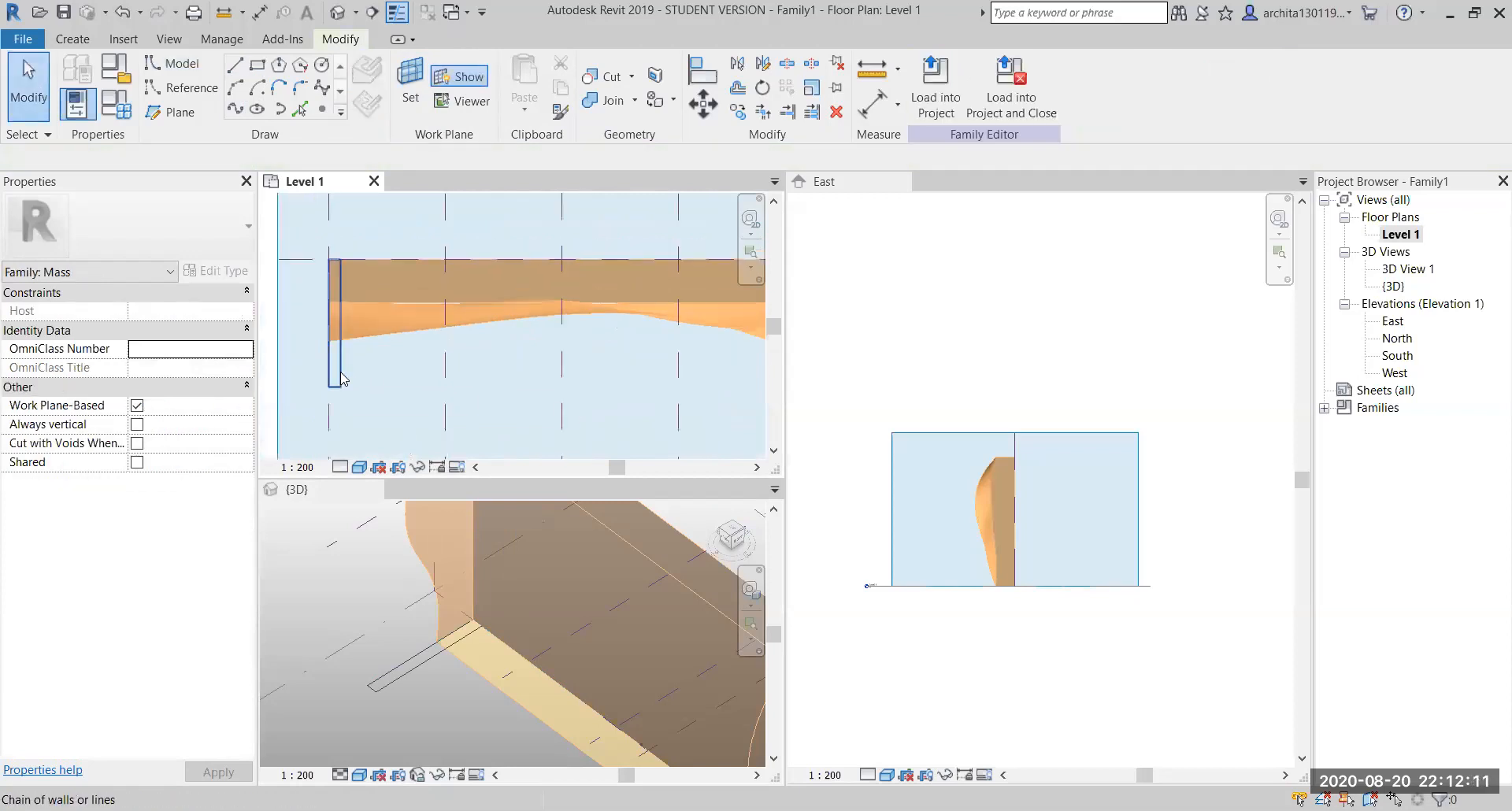
{"action": "left_click", "coordinate": [340, 374]}
{"action": "left_click", "coordinate": [959, 114]}
{"action": "left_click", "coordinate": [972, 143]}
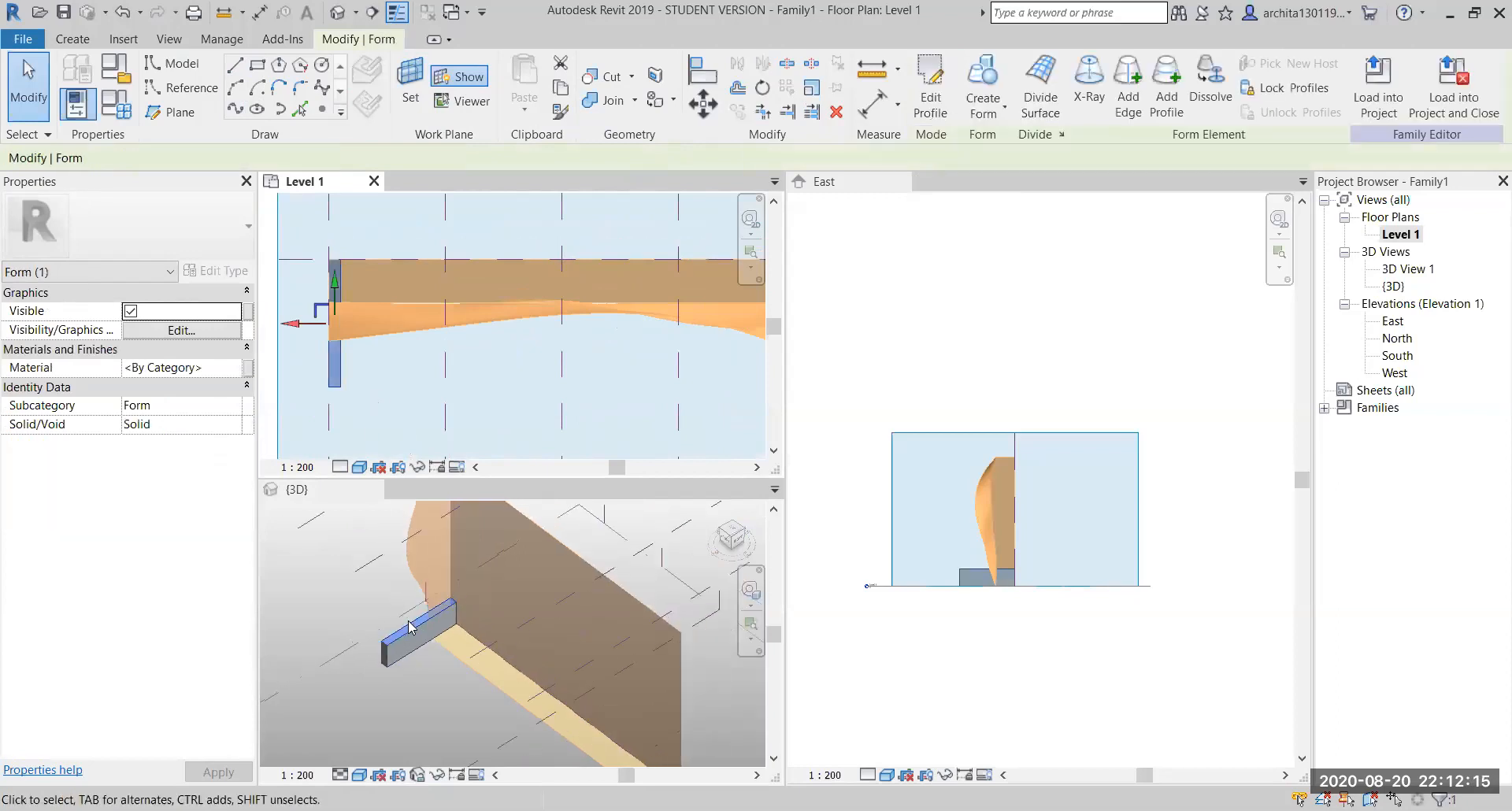
Stretch the new solid upward in the 3D view to match the full height of the existing mass
{"action": "scroll", "coordinate": [409, 628], "scroll_direction": "down", "scroll_amount": 3}
{"action": "left_click", "coordinate": [413, 611]}
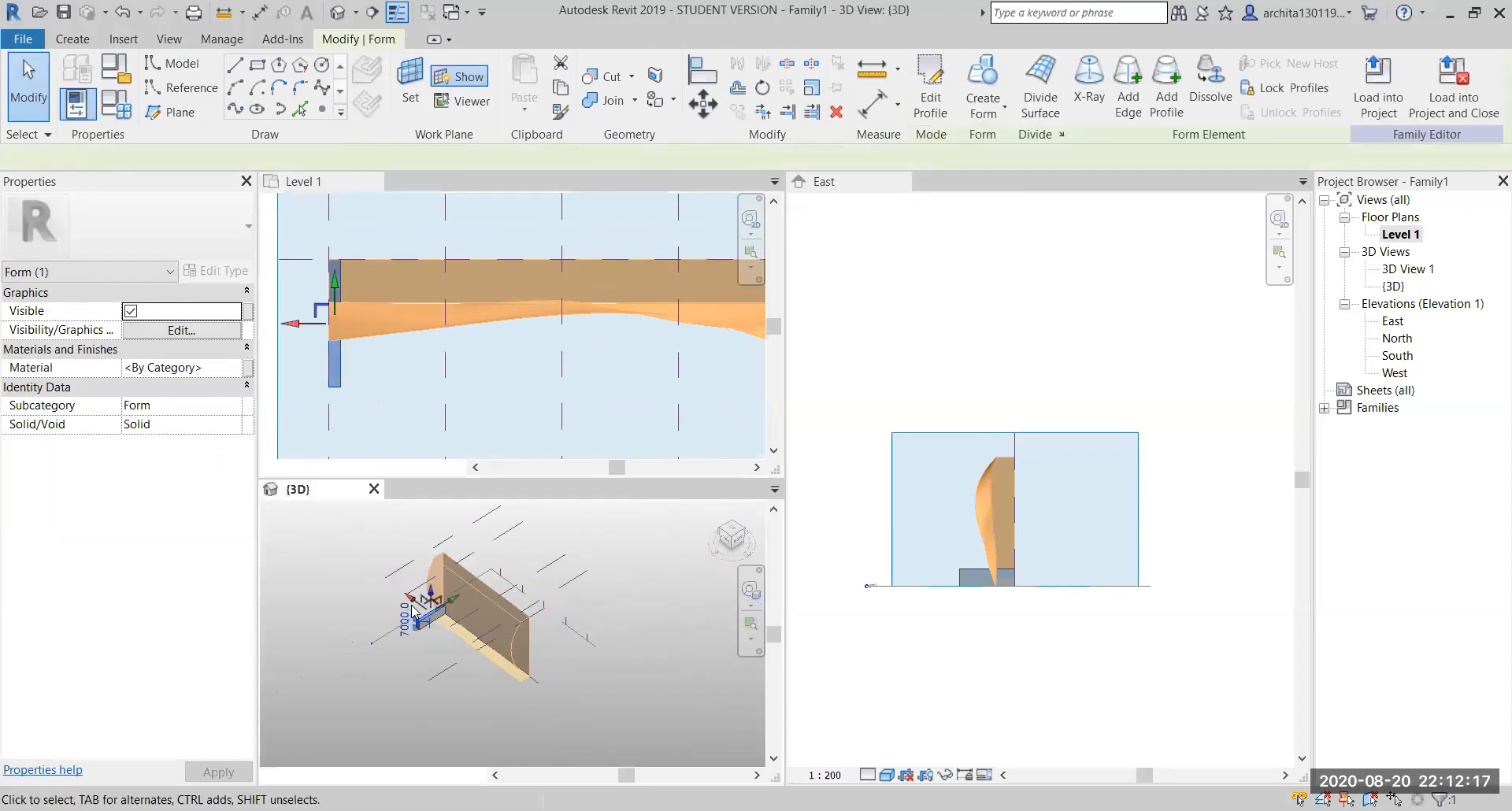
{"action": "scroll", "coordinate": [413, 611], "scroll_direction": "up", "scroll_amount": 3}
{"action": "left_click_drag", "start_coordinate": [467, 626], "coordinate": [491, 520]}
{"action": "scroll", "coordinate": [437, 654], "scroll_direction": "down", "scroll_amount": 2}
{"action": "left_click", "coordinate": [368, 544]}
{"action": "scroll", "coordinate": [441, 602], "scroll_direction": "up", "scroll_amount": 2}
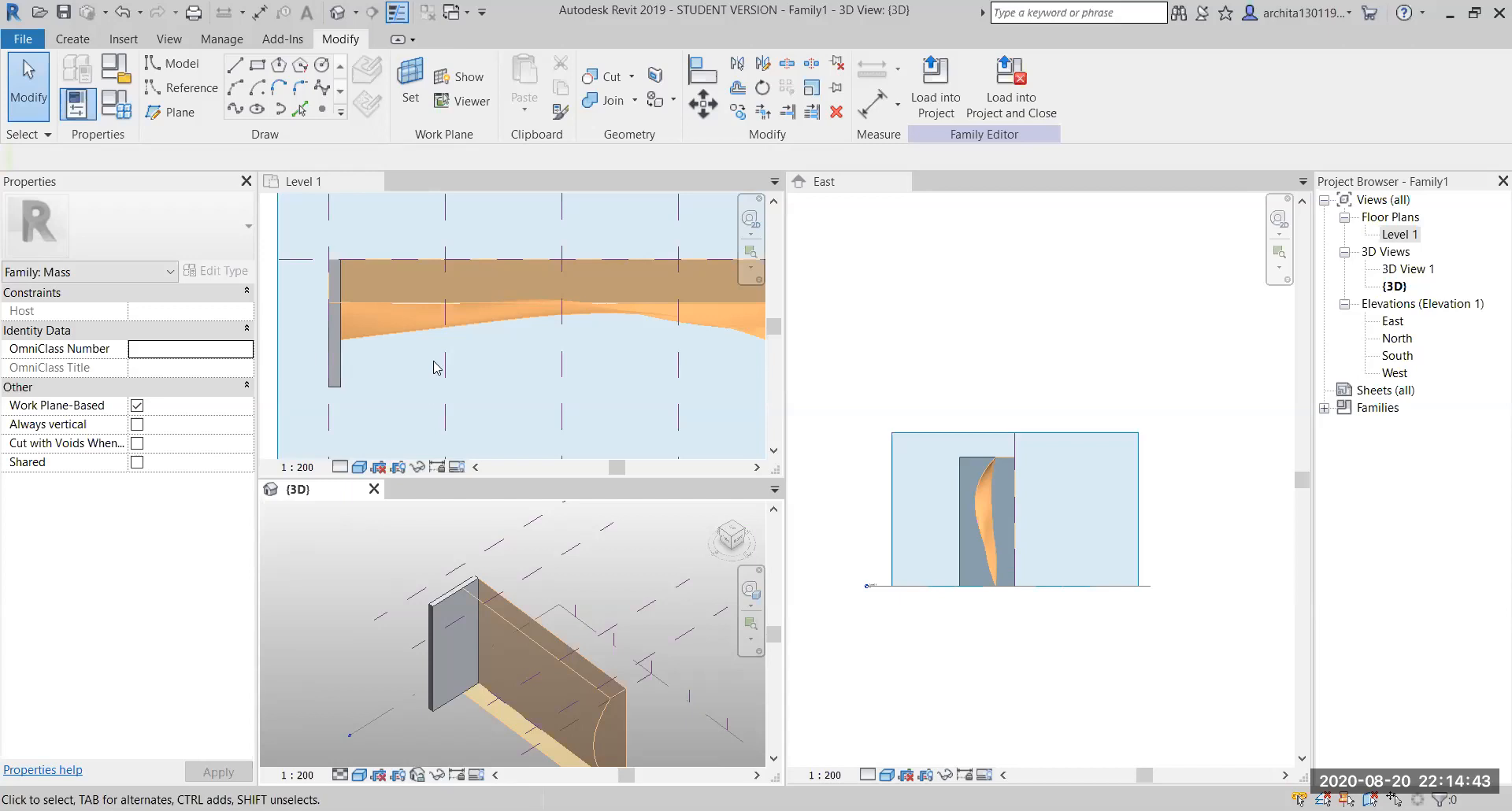
Dismiss the project save reminder without saving
{"action": "scroll", "coordinate": [434, 361], "scroll_direction": "down", "scroll_amount": 2}
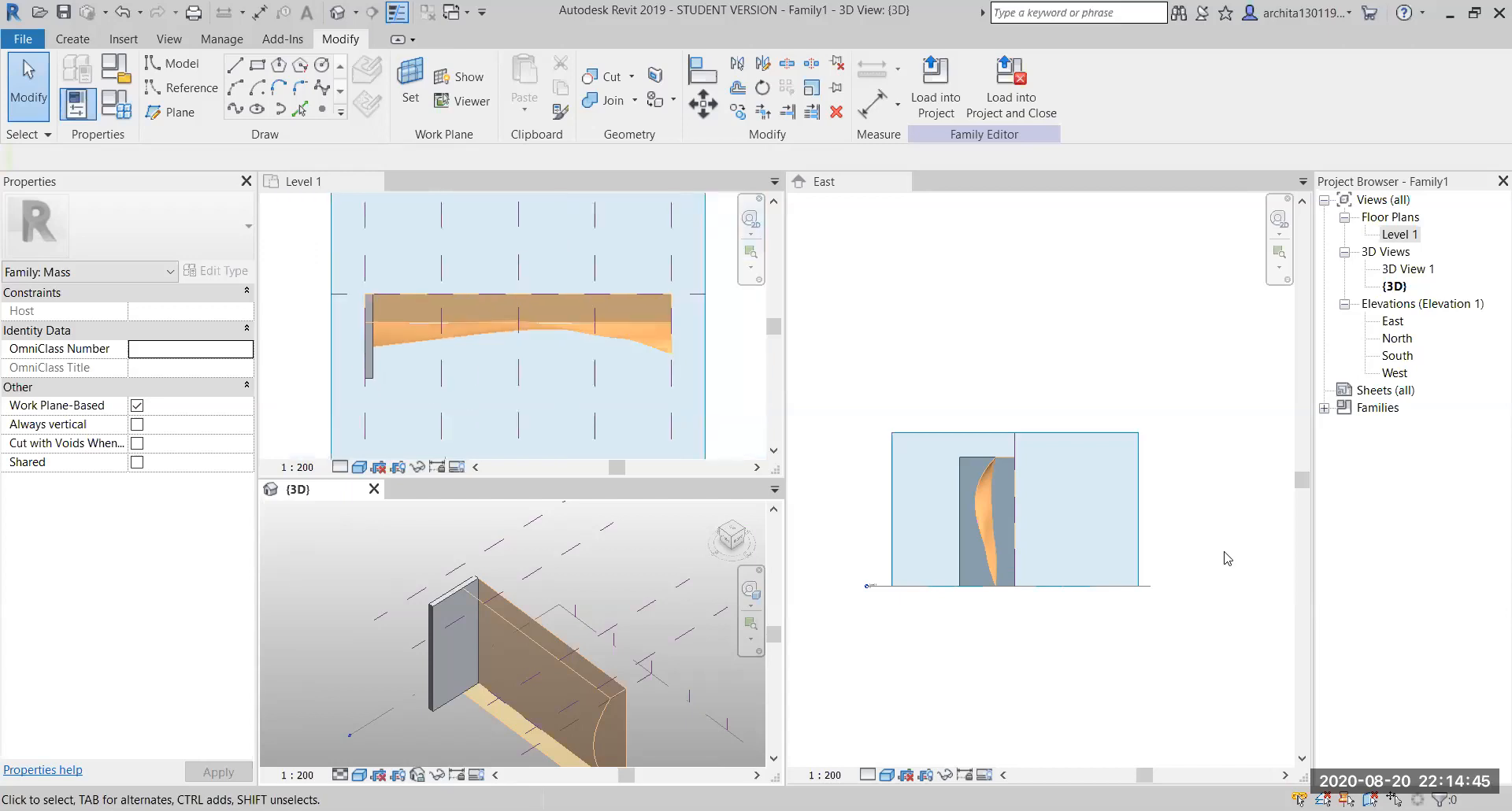
{"action": "scroll", "coordinate": [388, 301], "scroll_direction": "up", "scroll_amount": 2}
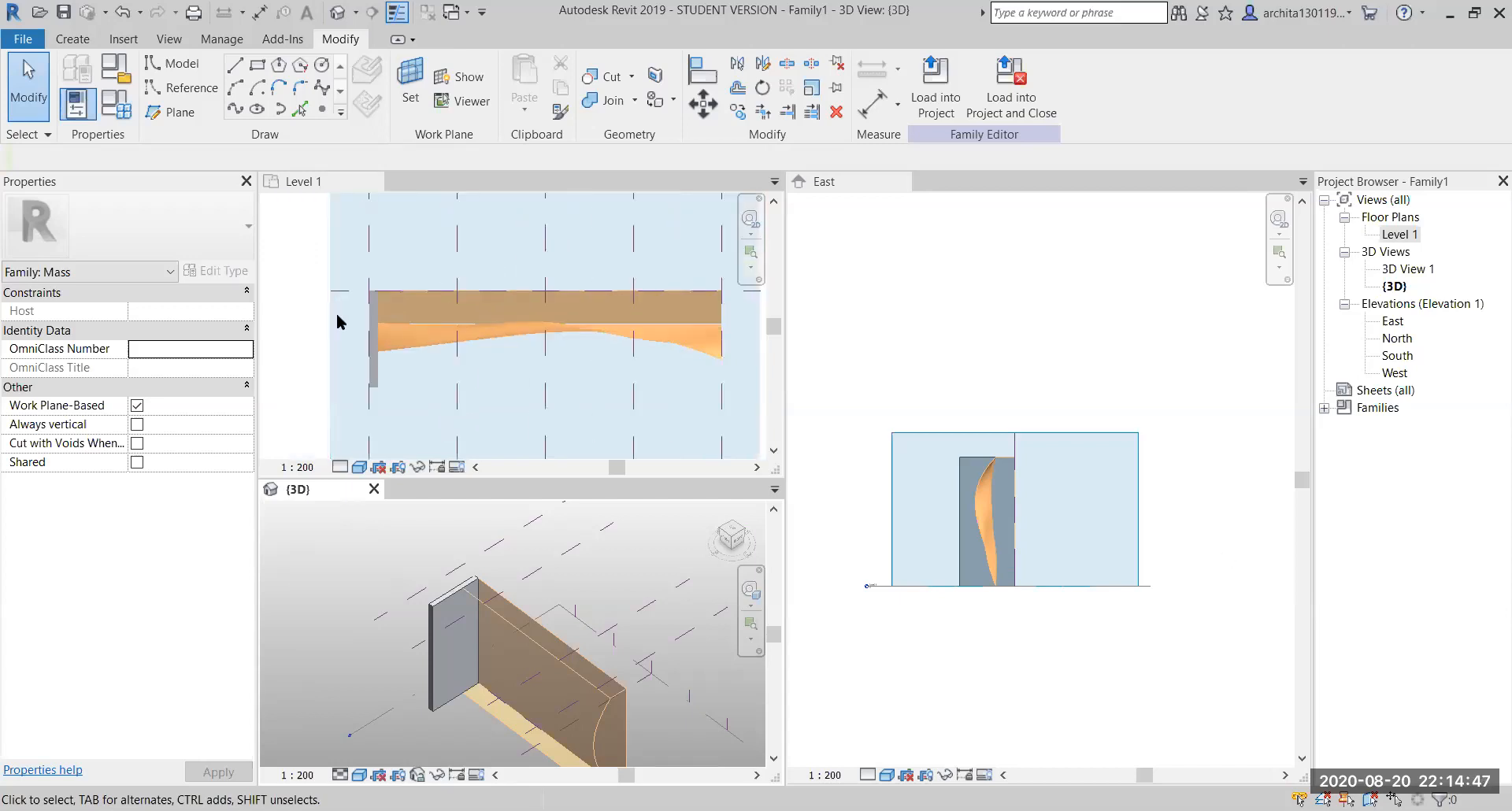
{"action": "left_click", "coordinate": [384, 305]}
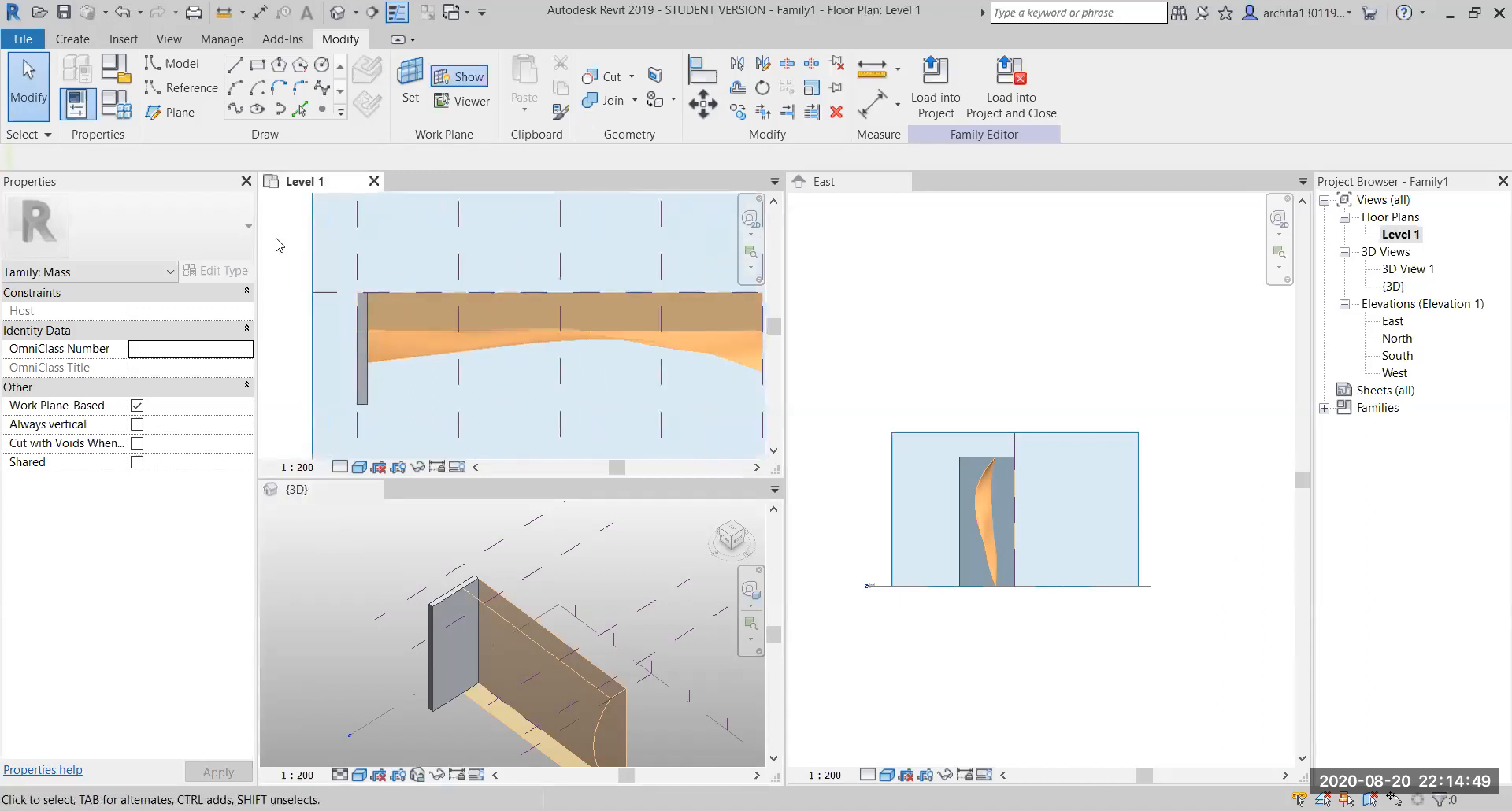
{"action": "scroll", "coordinate": [344, 256], "scroll_direction": "up", "scroll_amount": 1}
{"action": "scroll", "coordinate": [339, 252], "scroll_direction": "down", "scroll_amount": 1}
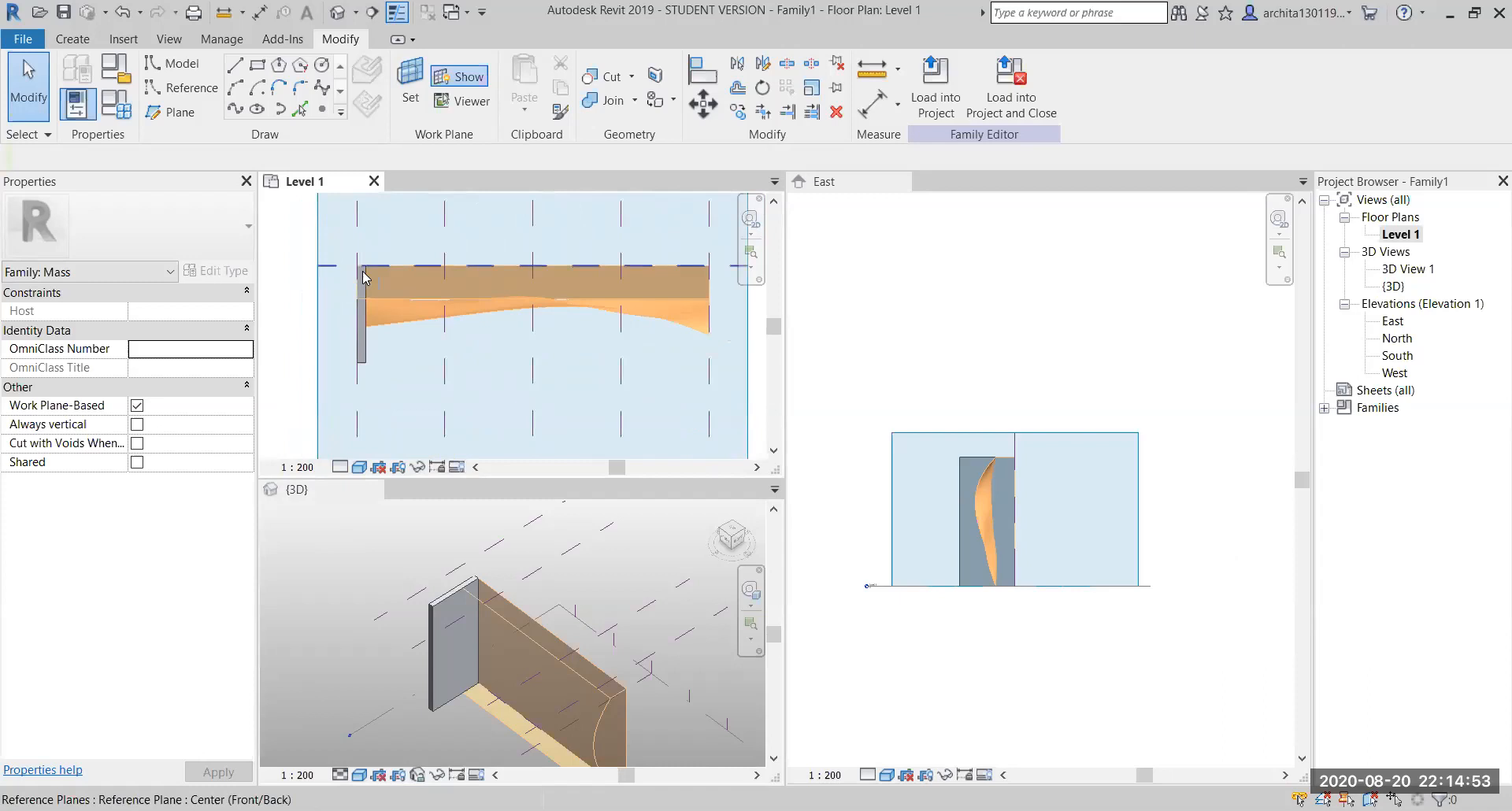
{"action": "left_click", "coordinate": [342, 254]}
{"action": "left_click", "coordinate": [315, 238]}
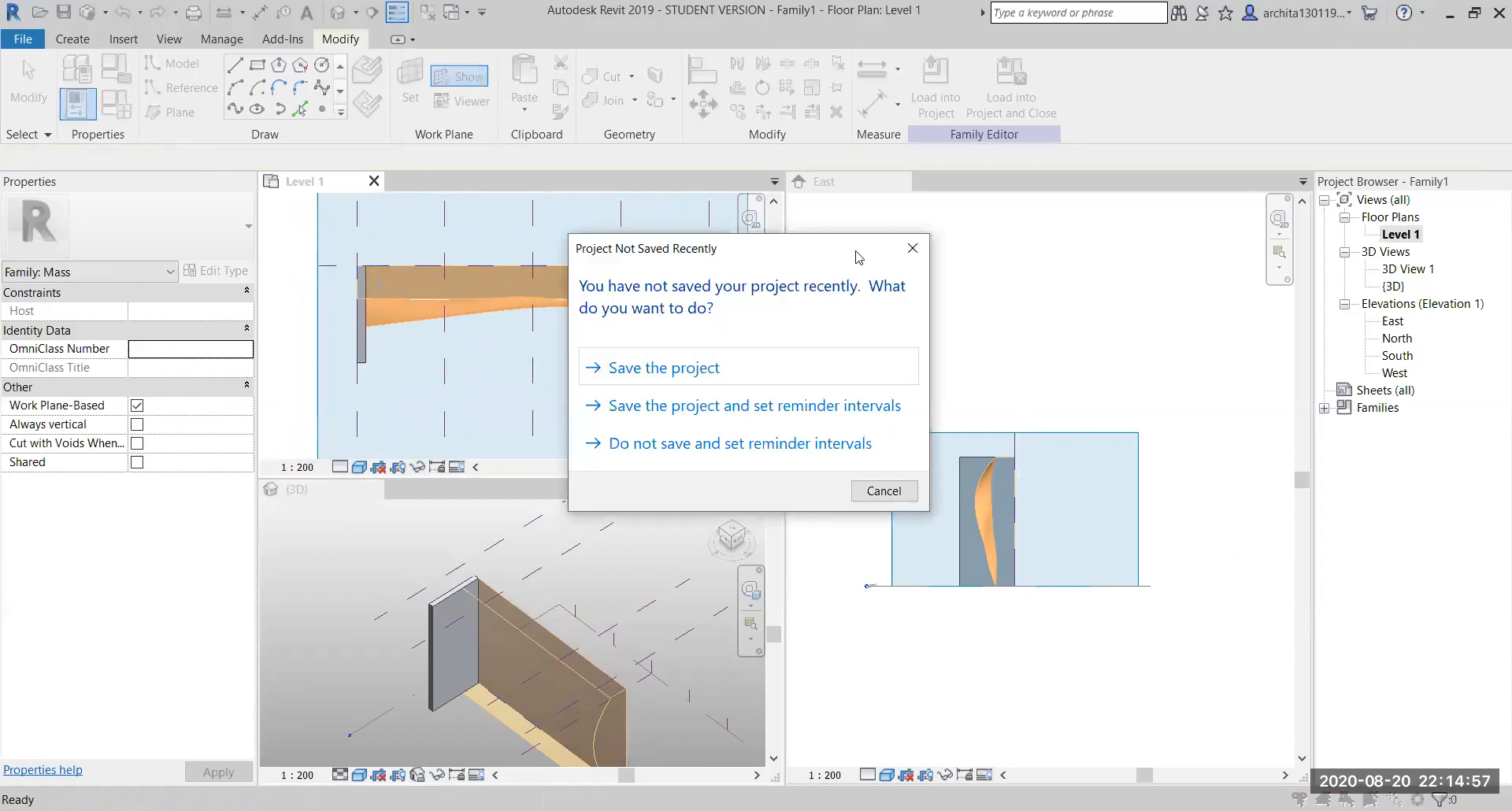
{"action": "left_click", "coordinate": [912, 248]}
Copy the end slab 3000 along the Center (Front/Back) reference plane with the Multiple option enabled
{"action": "scroll", "coordinate": [347, 305], "scroll_direction": "down", "scroll_amount": 1}
{"action": "left_click_drag", "start_coordinate": [370, 295], "coordinate": [394, 404]}
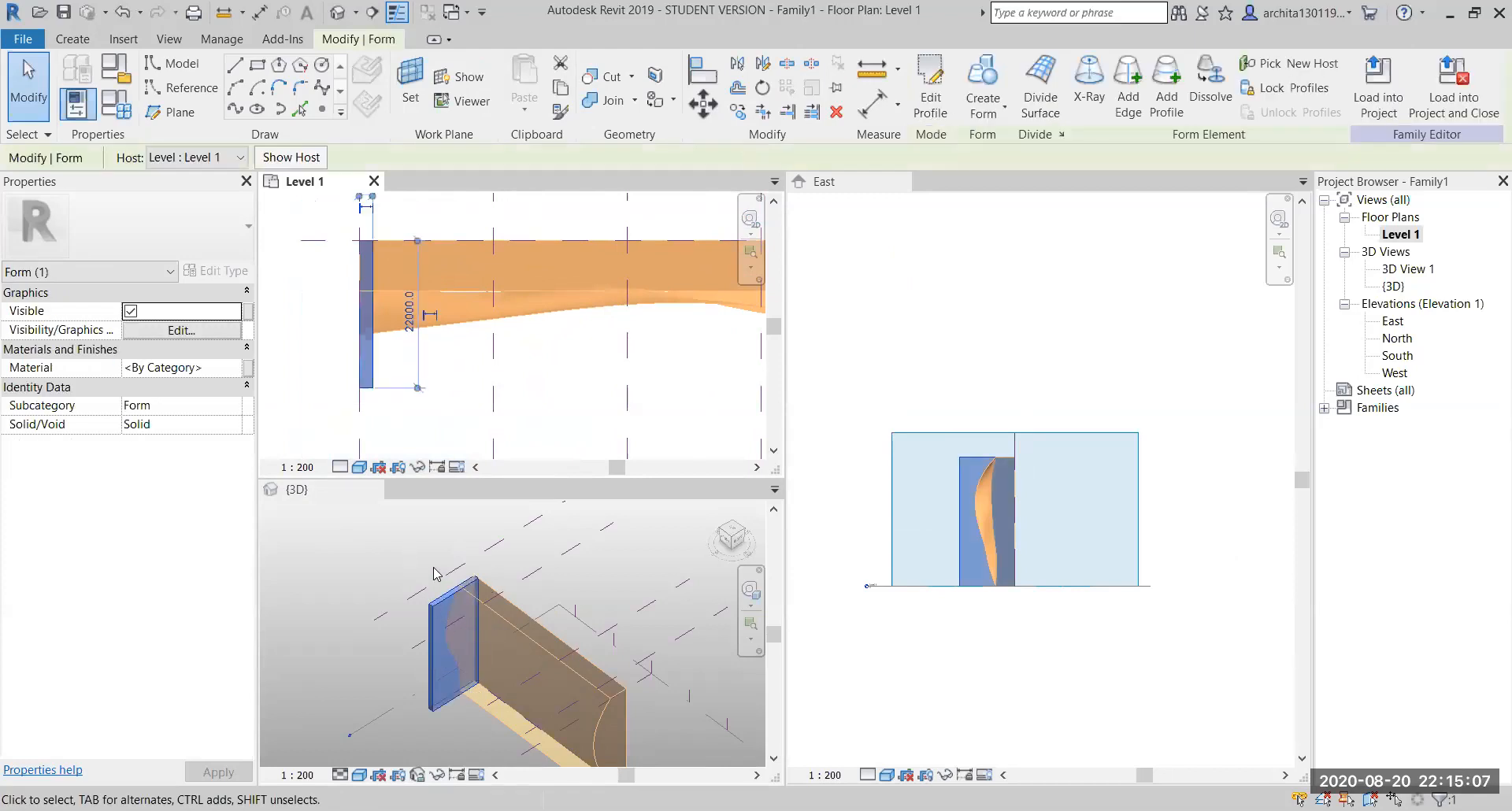
{"action": "scroll", "coordinate": [362, 267], "scroll_direction": "up", "scroll_amount": 1}
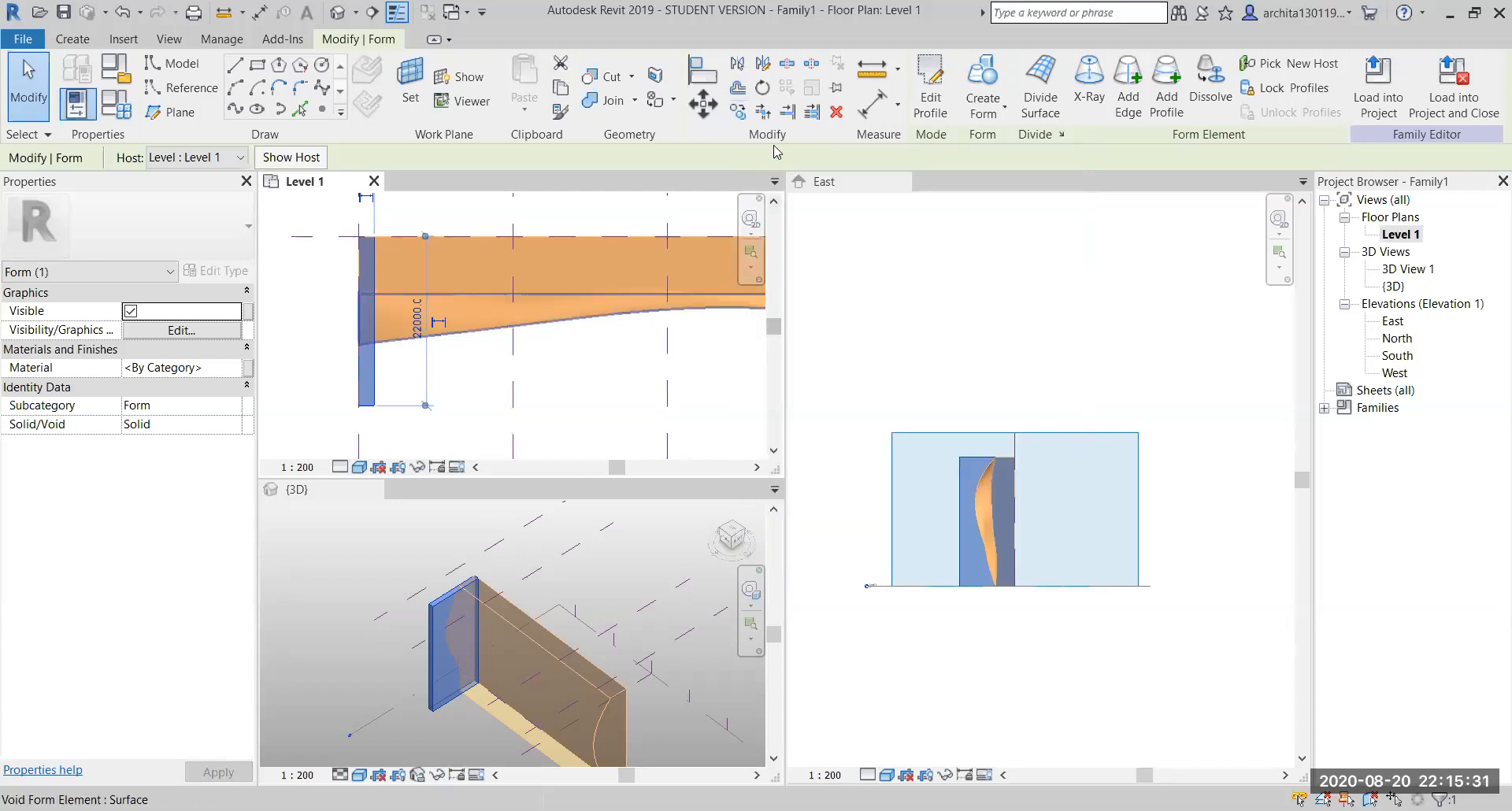
{"action": "left_click", "coordinate": [738, 113]}
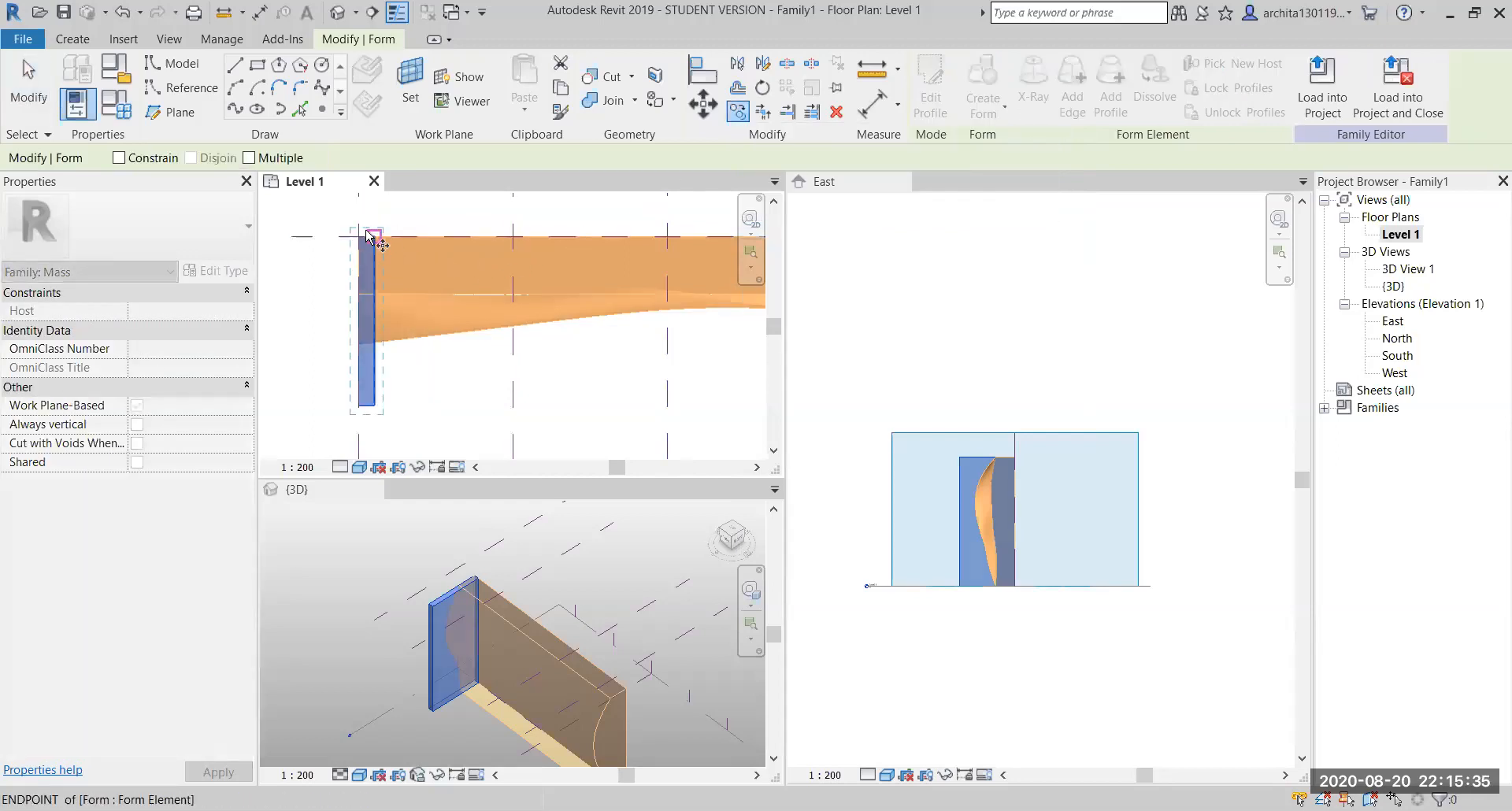
{"action": "left_click", "coordinate": [359, 234]}
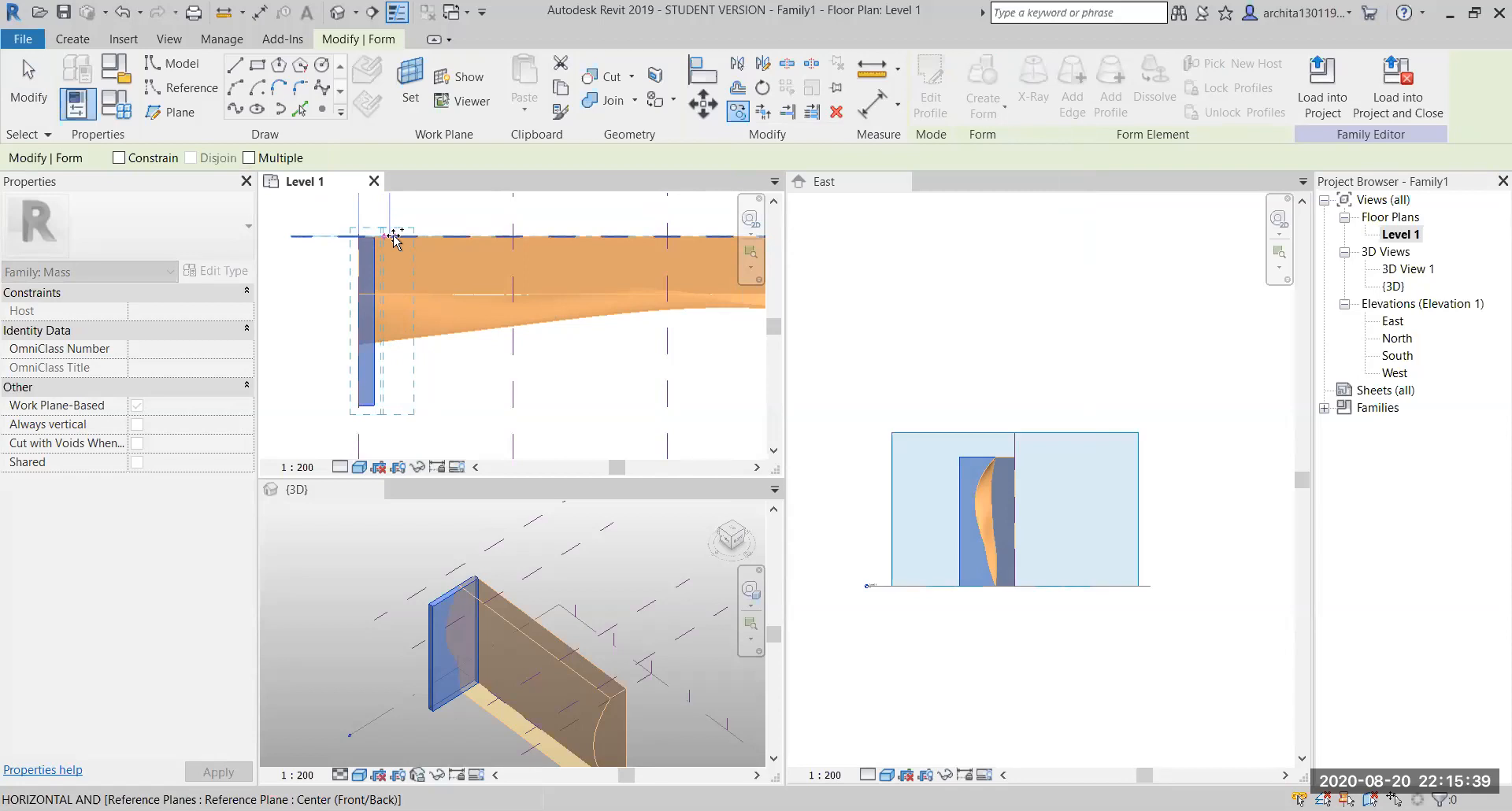
{"action": "left_click", "coordinate": [250, 159]}
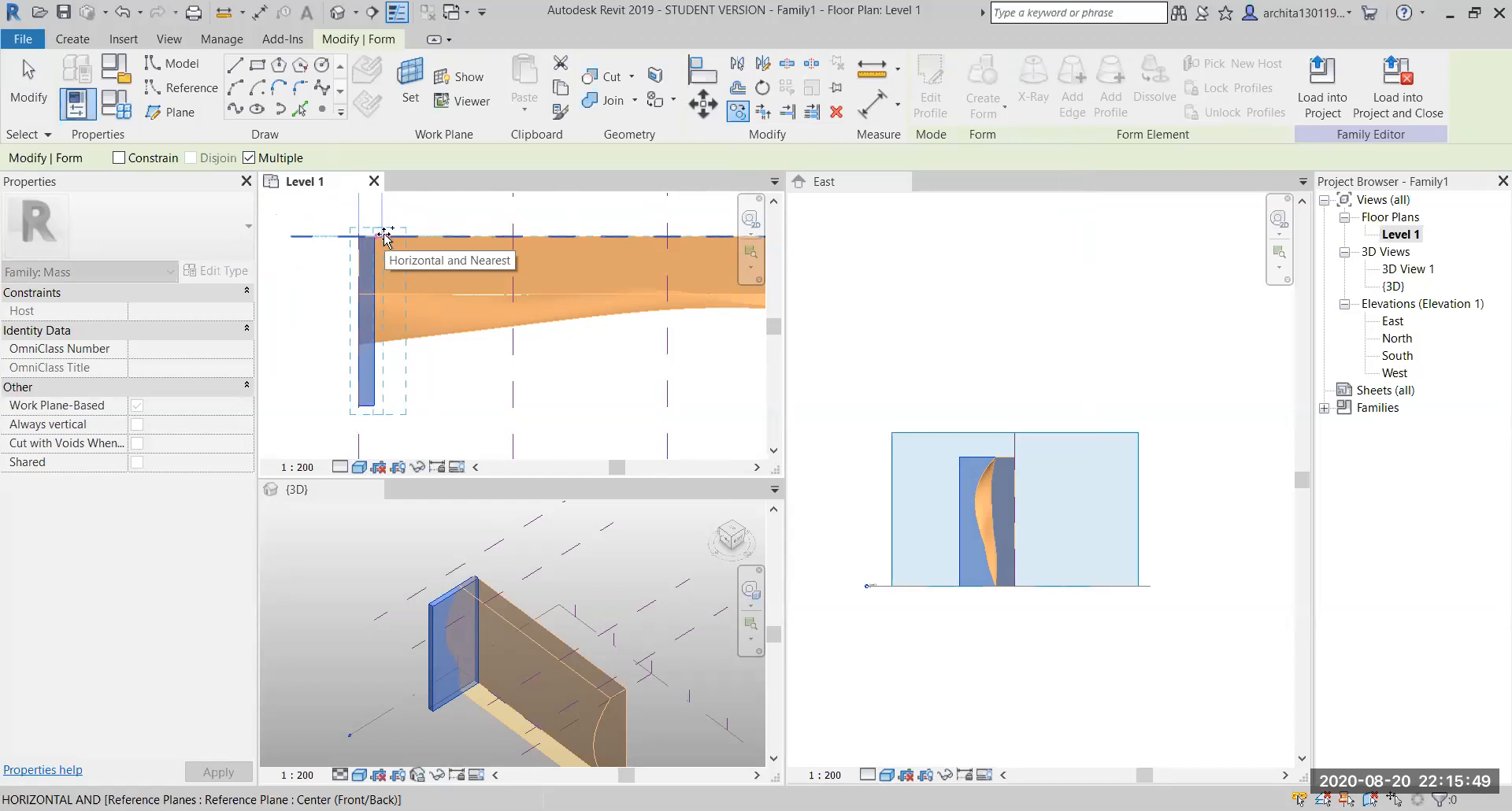
{"action": "left_click", "coordinate": [407, 236]}
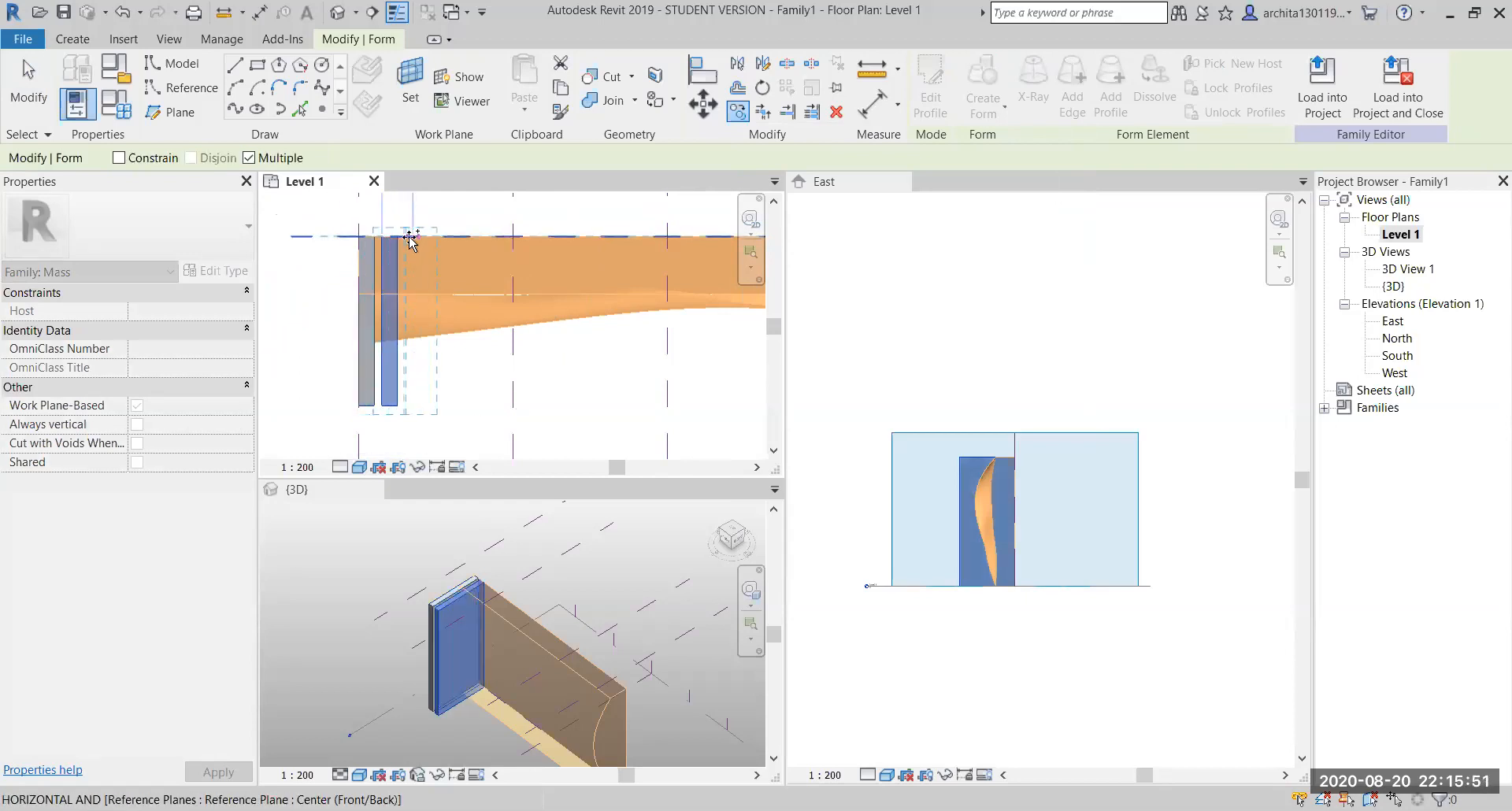
Place a second slab copy beyond the first one and delete it
{"action": "left_click", "coordinate": [407, 237]}
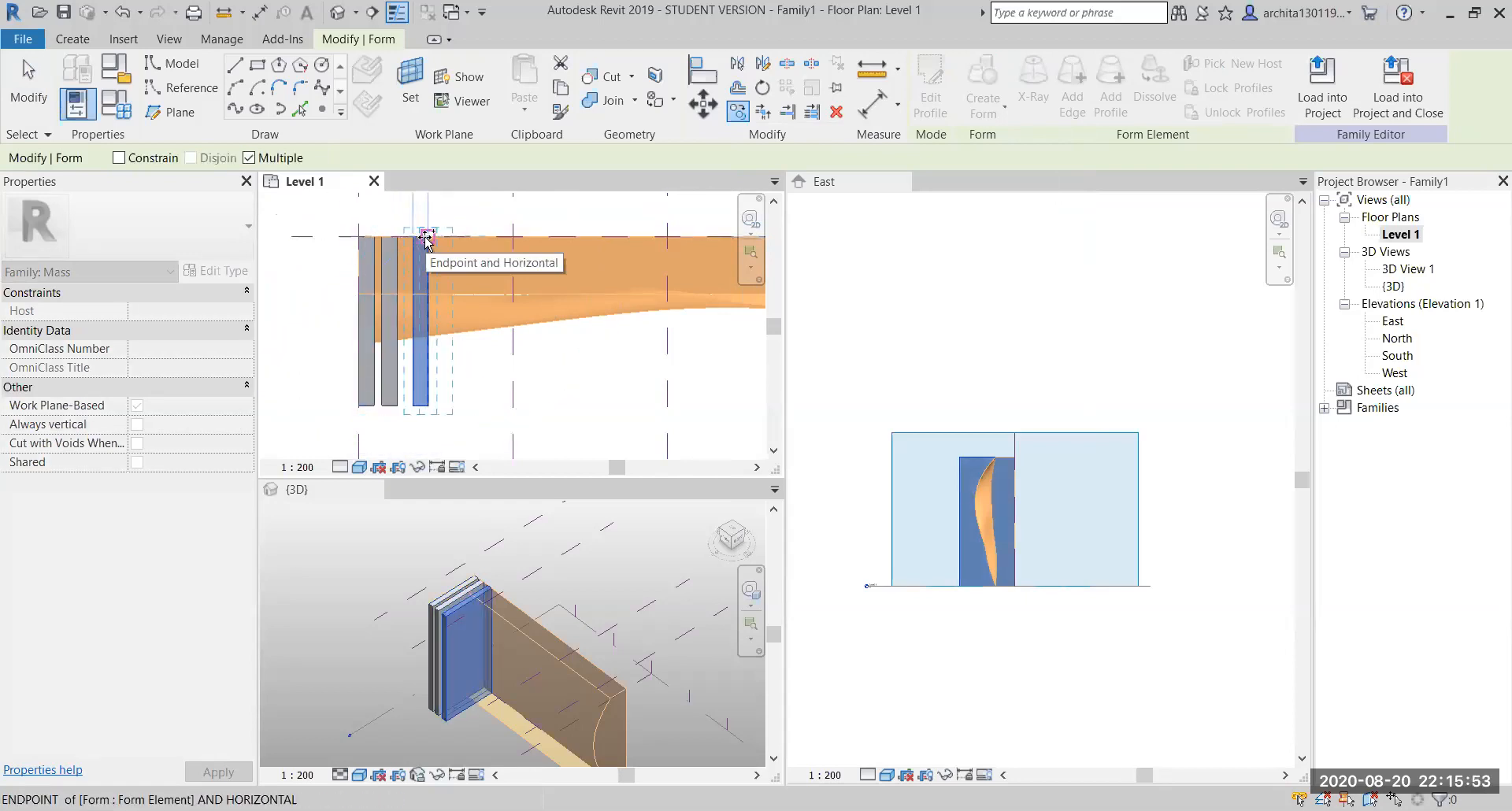
{"action": "key", "text": "Escape"}
{"action": "key", "text": "Escape"}
{"action": "left_click_drag", "start_coordinate": [404, 216], "coordinate": [481, 429]}
{"action": "key", "text": "Delete"}
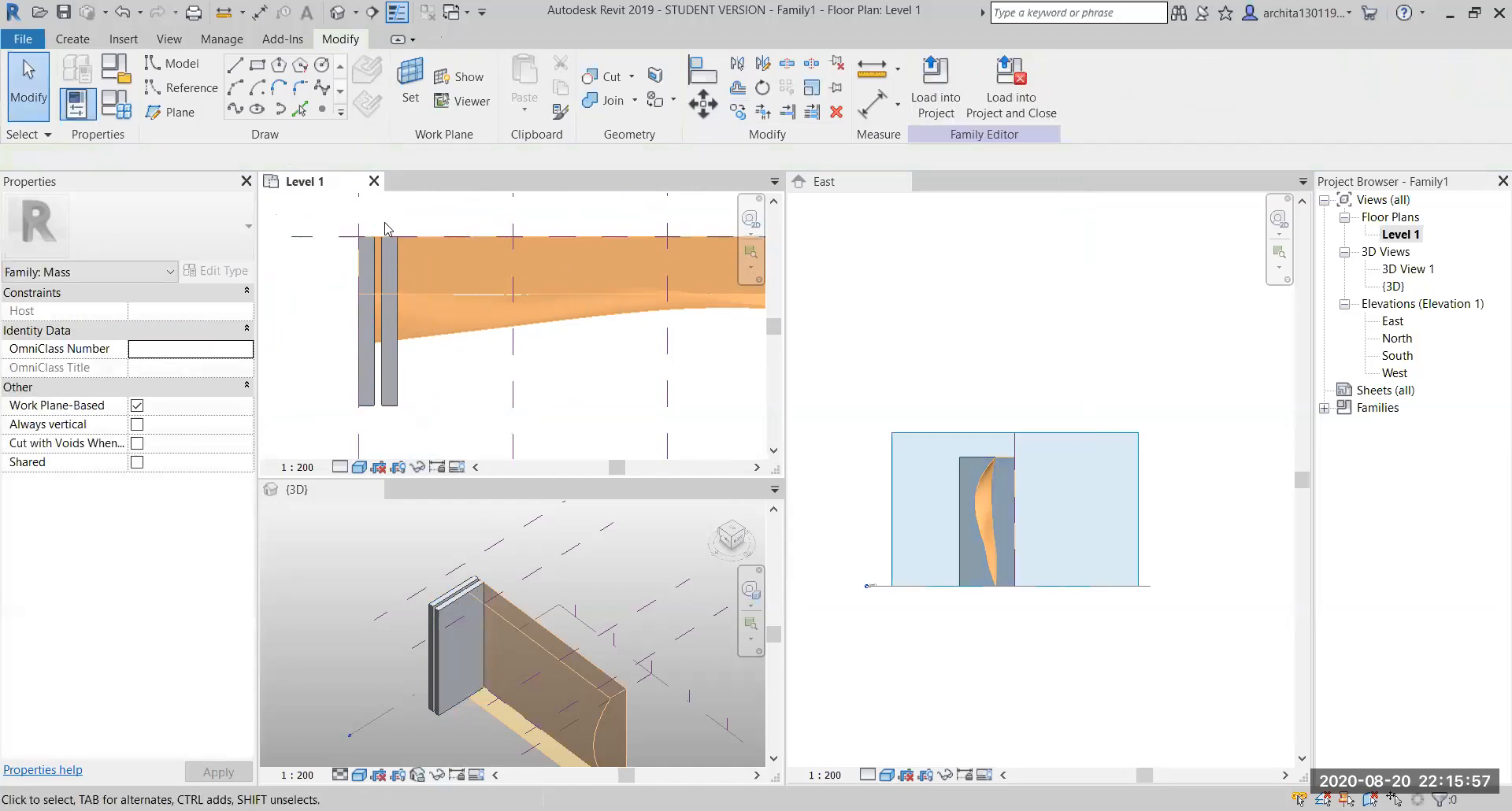
Copy the second slab repeatedly along the mass at 3000 spacing to just short of the second vertical reference plane
{"action": "left_click_drag", "start_coordinate": [378, 218], "coordinate": [438, 436]}
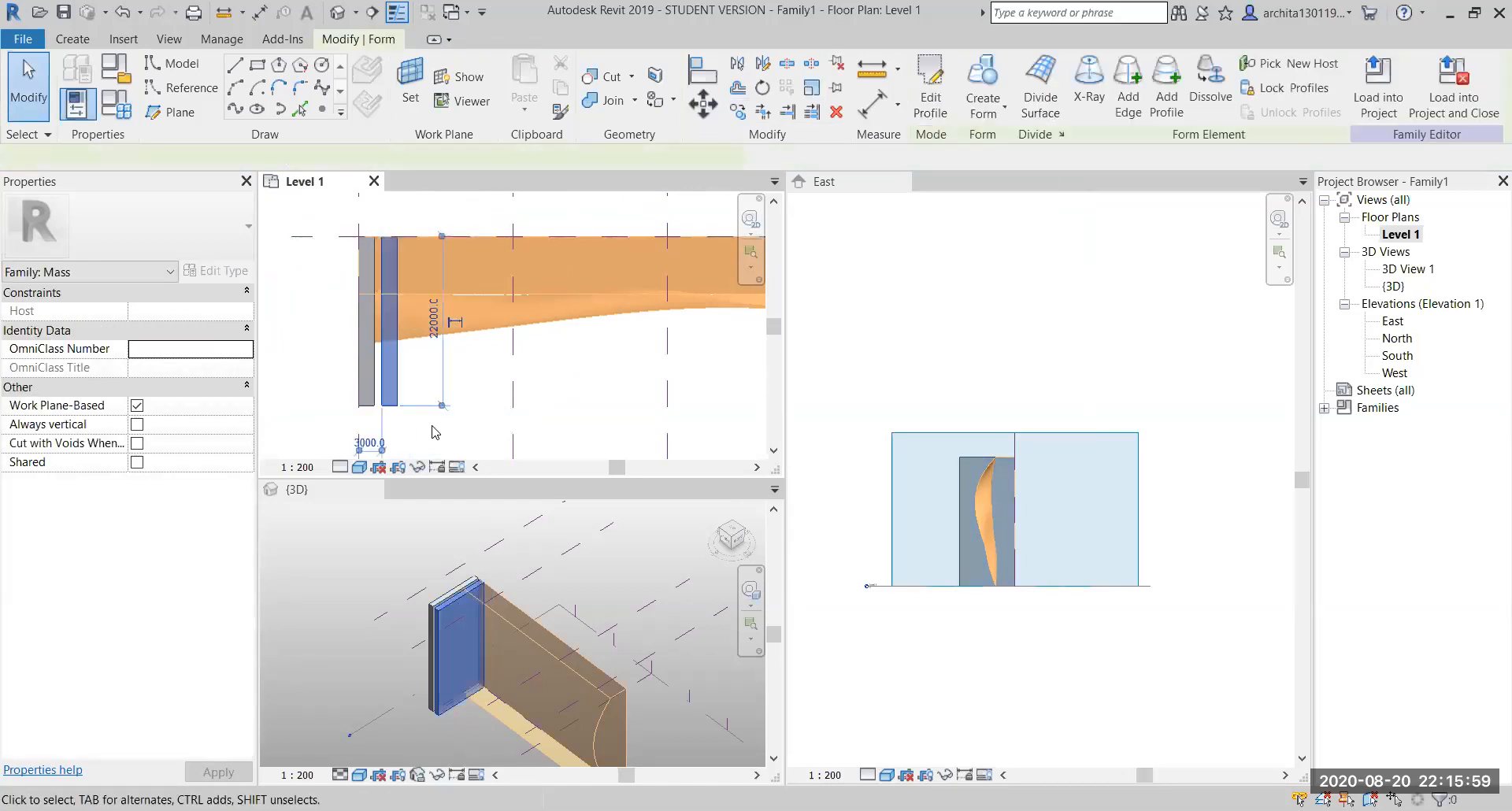
{"action": "left_click", "coordinate": [738, 111]}
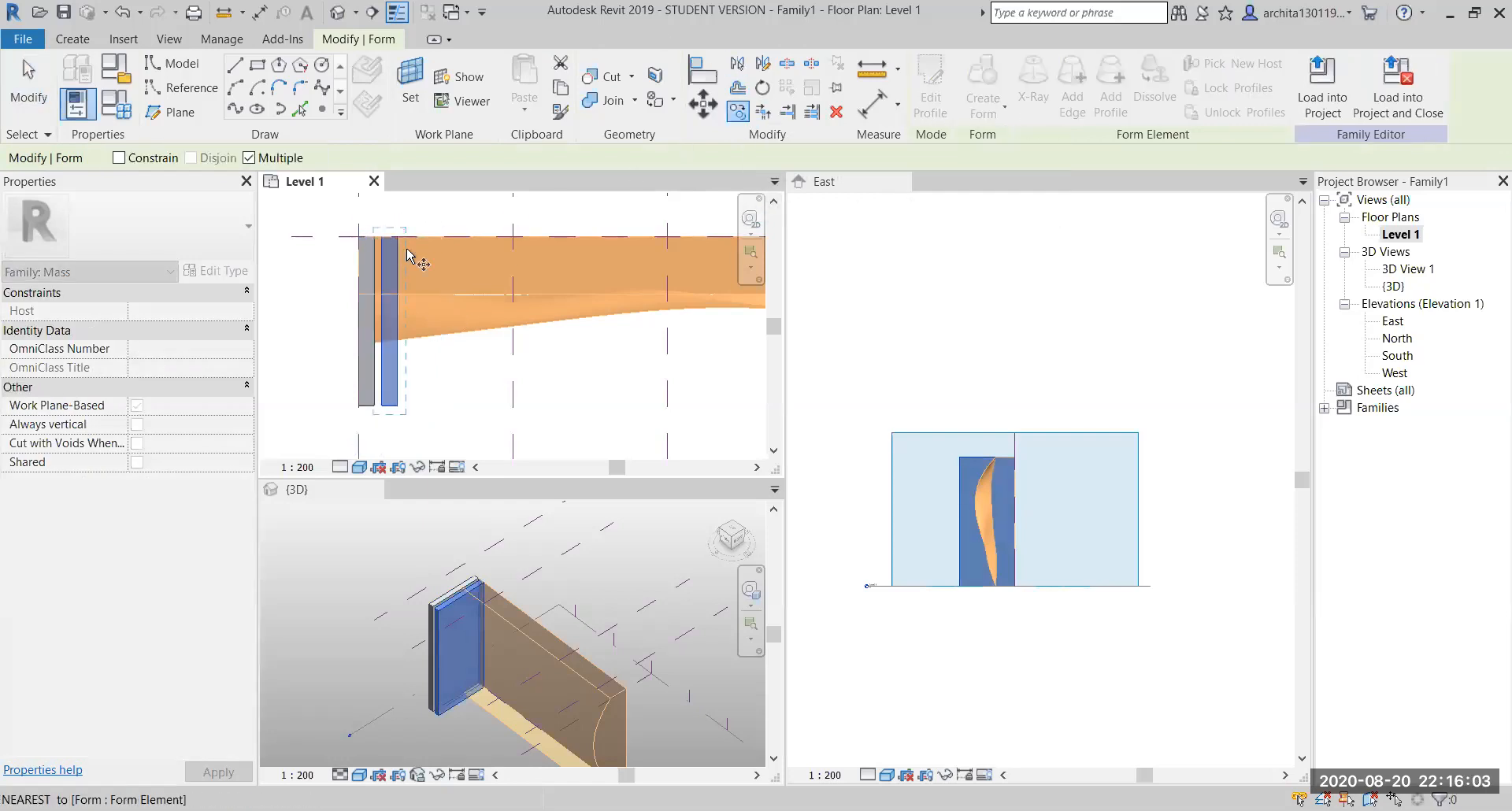
{"action": "scroll", "coordinate": [386, 232], "scroll_direction": "up", "scroll_amount": 3}
{"action": "scroll", "coordinate": [367, 223], "scroll_direction": "up", "scroll_amount": 2}
{"action": "left_click", "coordinate": [340, 252]}
{"action": "left_click", "coordinate": [434, 251]}
{"action": "scroll", "coordinate": [510, 249], "scroll_direction": "down", "scroll_amount": 2}
{"action": "middle_click_drag", "start_coordinate": [483, 260], "coordinate": [354, 256]}
{"action": "scroll", "coordinate": [354, 256], "scroll_direction": "up", "scroll_amount": 1}
{"action": "left_click", "coordinate": [400, 243]}
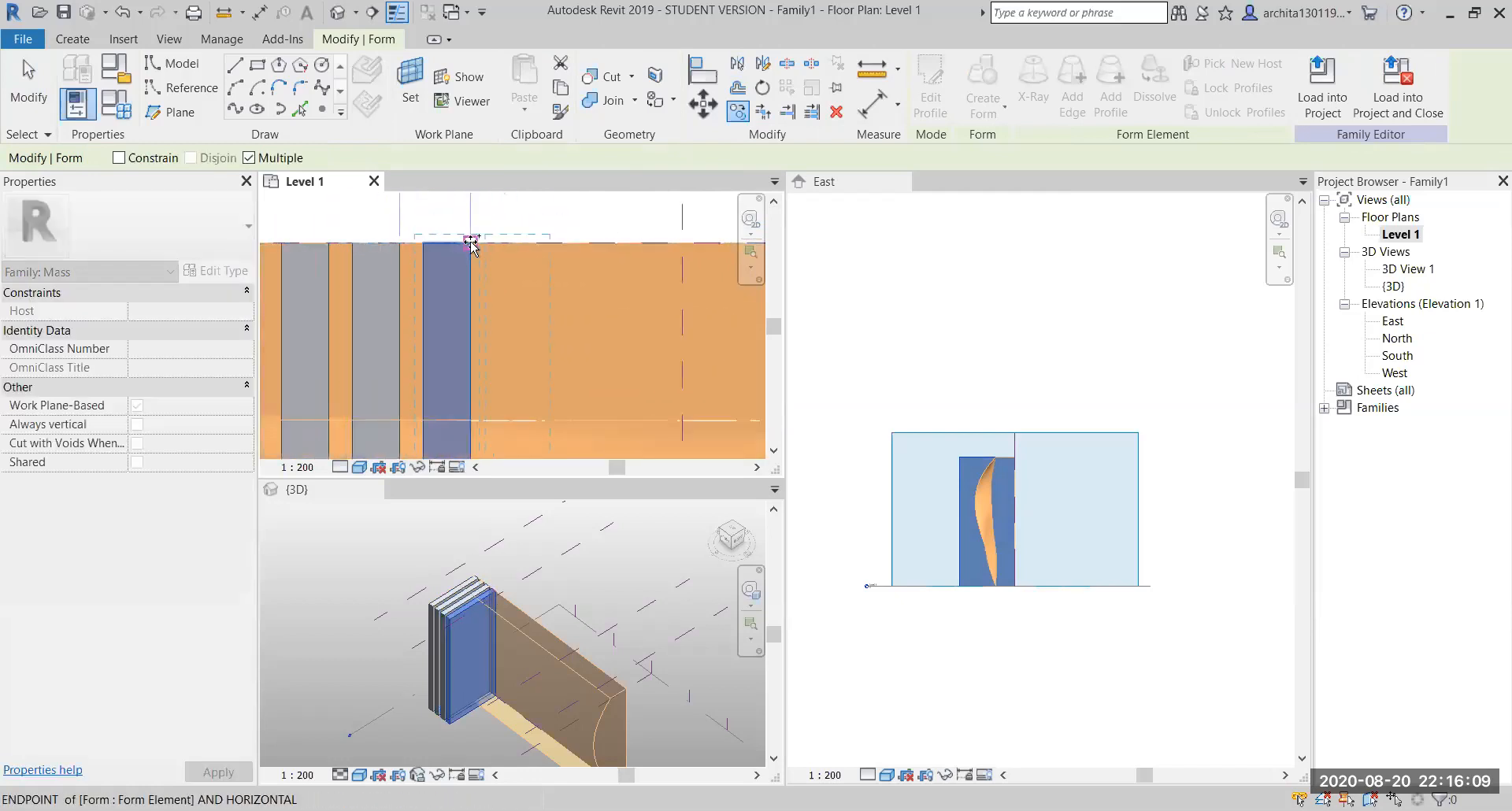
{"action": "left_click", "coordinate": [471, 244]}
{"action": "scroll", "coordinate": [524, 257], "scroll_direction": "down", "scroll_amount": 1}
{"action": "middle_click_drag", "start_coordinate": [526, 259], "coordinate": [413, 267]}
{"action": "left_click", "coordinate": [423, 251]}
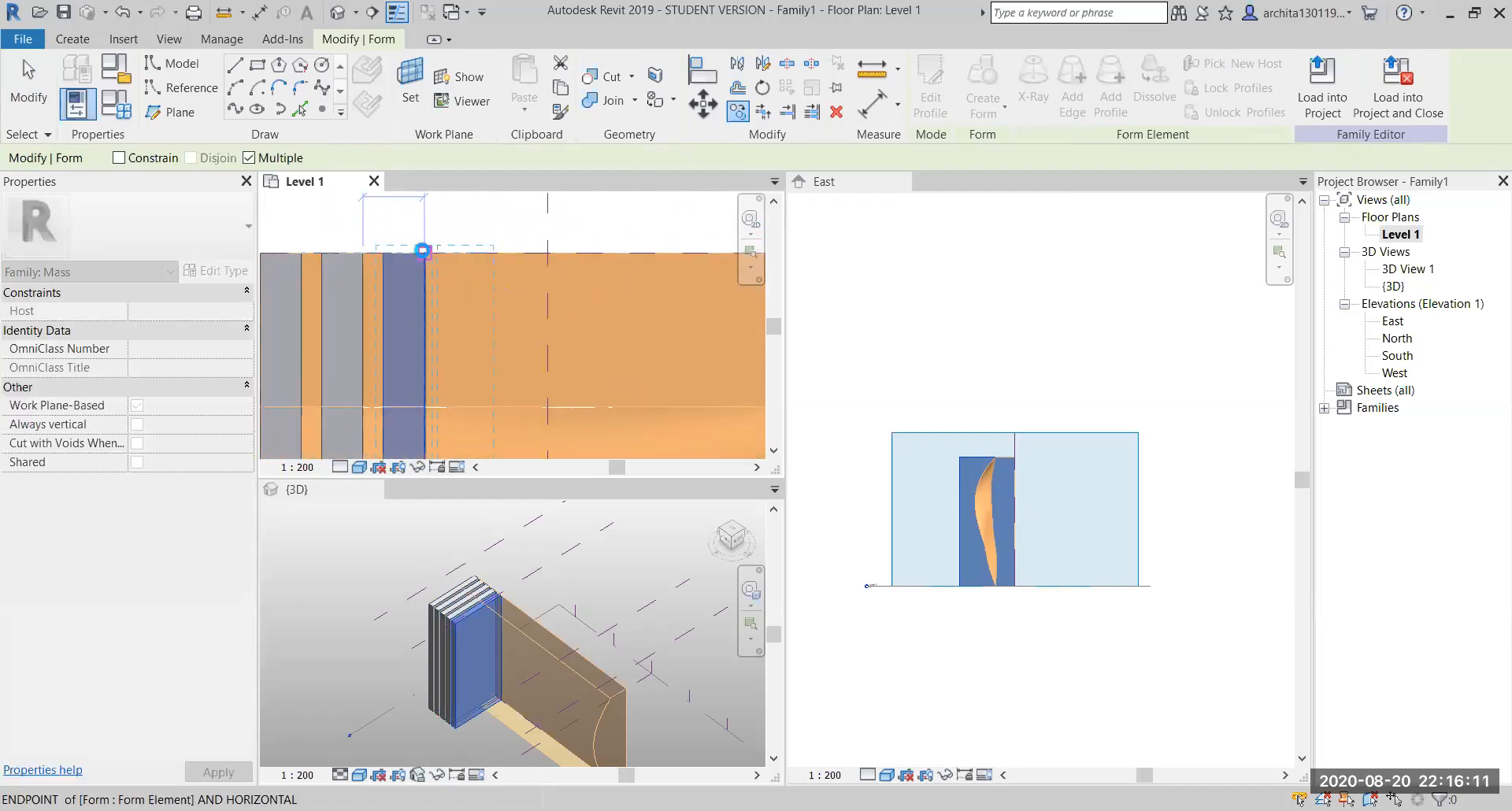
{"action": "left_click", "coordinate": [486, 251]}
Continue the slab copies at 3000 spacing from the second vertical reference plane toward the middle one
{"action": "middle_click_drag", "start_coordinate": [693, 276], "coordinate": [481, 319]}
{"action": "scroll", "coordinate": [628, 290], "scroll_direction": "up", "scroll_amount": 1}
{"action": "left_click", "coordinate": [462, 262]}
{"action": "scroll", "coordinate": [578, 311], "scroll_direction": "down", "scroll_amount": 1}
{"action": "scroll", "coordinate": [482, 319], "scroll_direction": "down", "scroll_amount": 1}
{"action": "left_click", "coordinate": [495, 272]}
{"action": "left_click", "coordinate": [549, 273]}
{"action": "scroll", "coordinate": [606, 312], "scroll_direction": "up", "scroll_amount": 1}
{"action": "middle_click_drag", "start_coordinate": [606, 312], "coordinate": [422, 308]}
{"action": "left_click", "coordinate": [418, 264]}
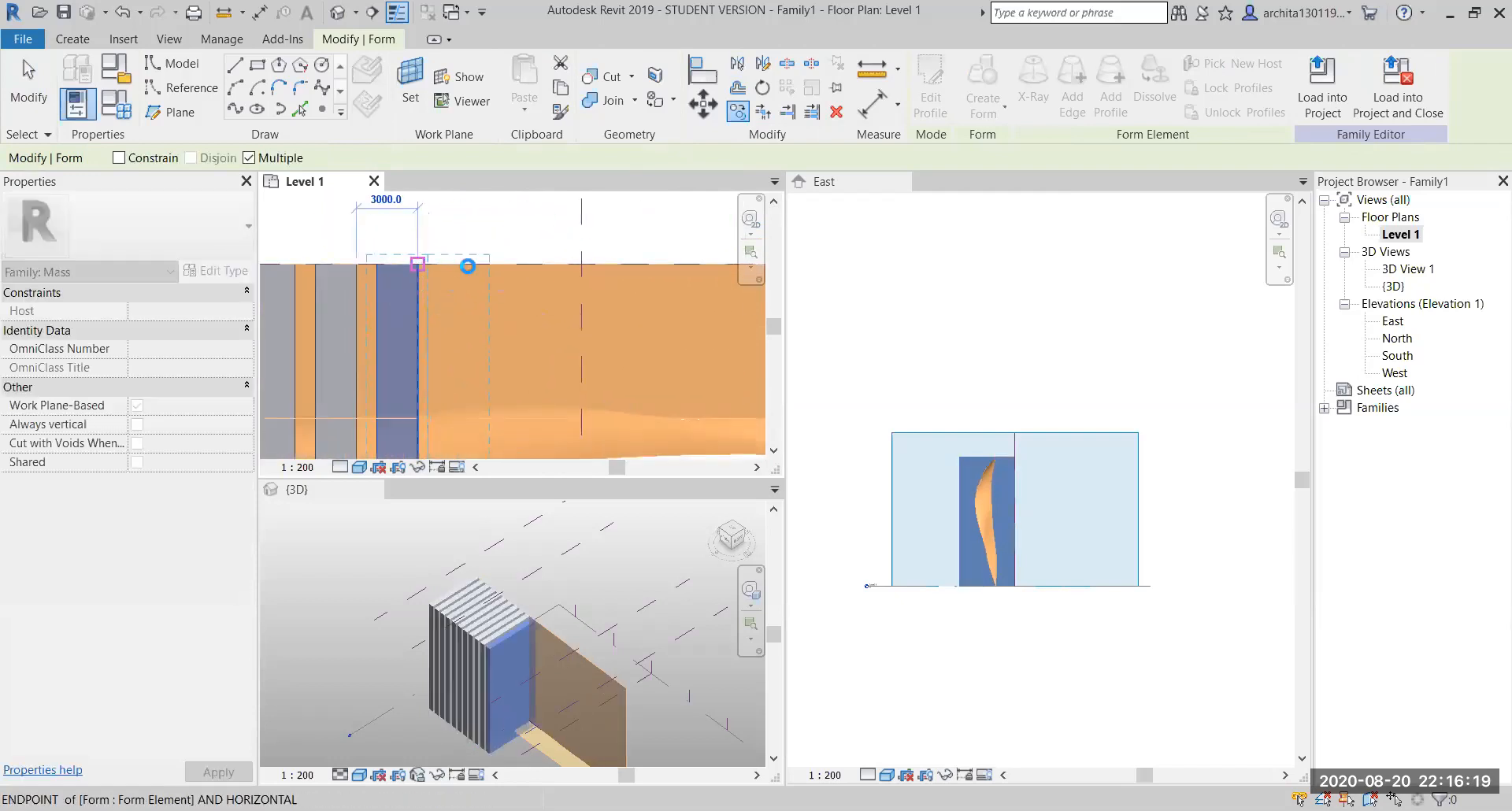
{"action": "left_click", "coordinate": [479, 265]}
{"action": "left_click", "coordinate": [540, 264]}
Extend the row of slab copies at 3000 spacing past the middle reference plane to just short of the fourth one
{"action": "middle_click_drag", "start_coordinate": [540, 265], "coordinate": [475, 280]}
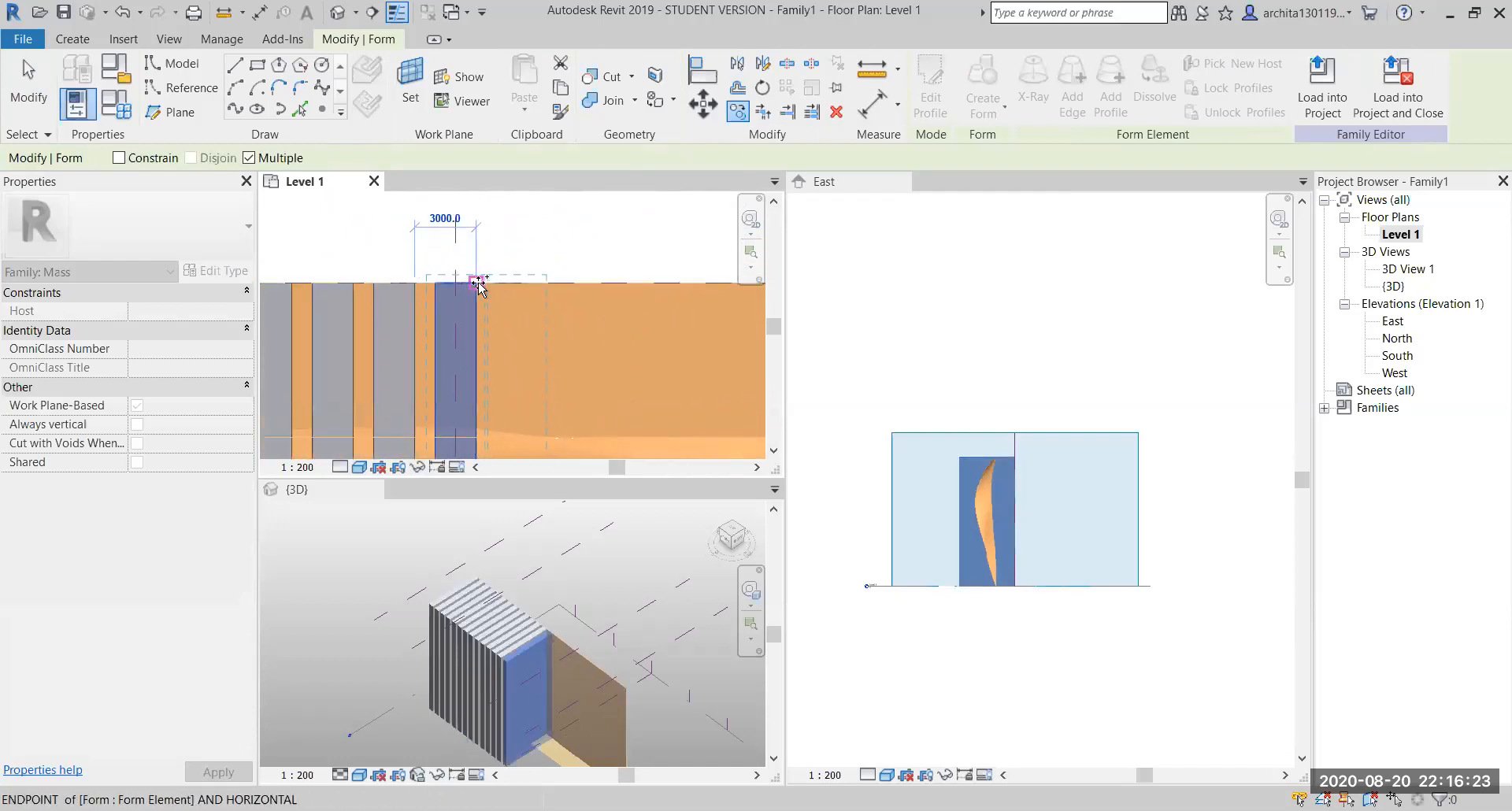
{"action": "left_click", "coordinate": [475, 281]}
{"action": "left_click", "coordinate": [536, 281]}
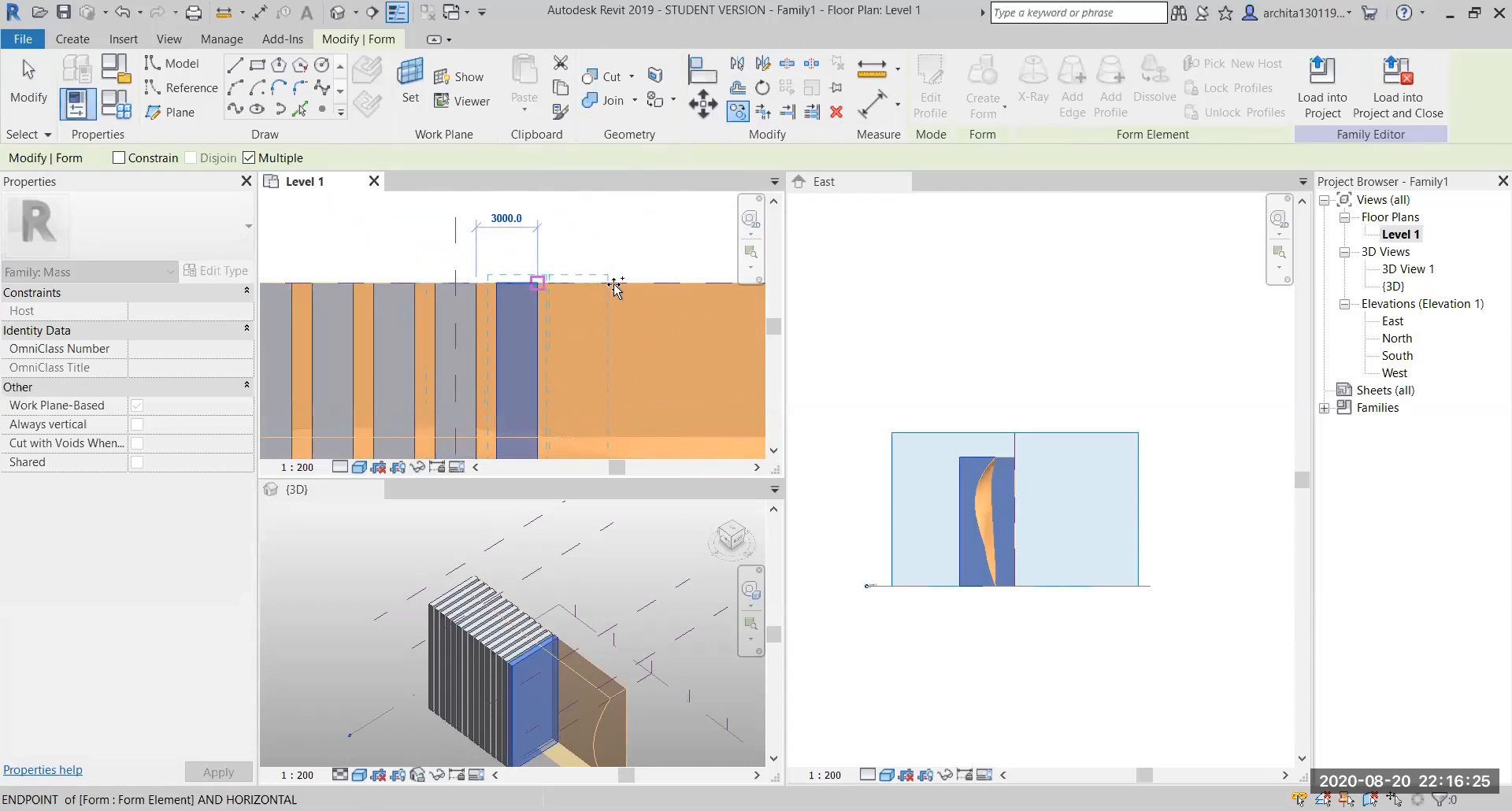
{"action": "middle_click_drag", "start_coordinate": [585, 337], "coordinate": [456, 346]}
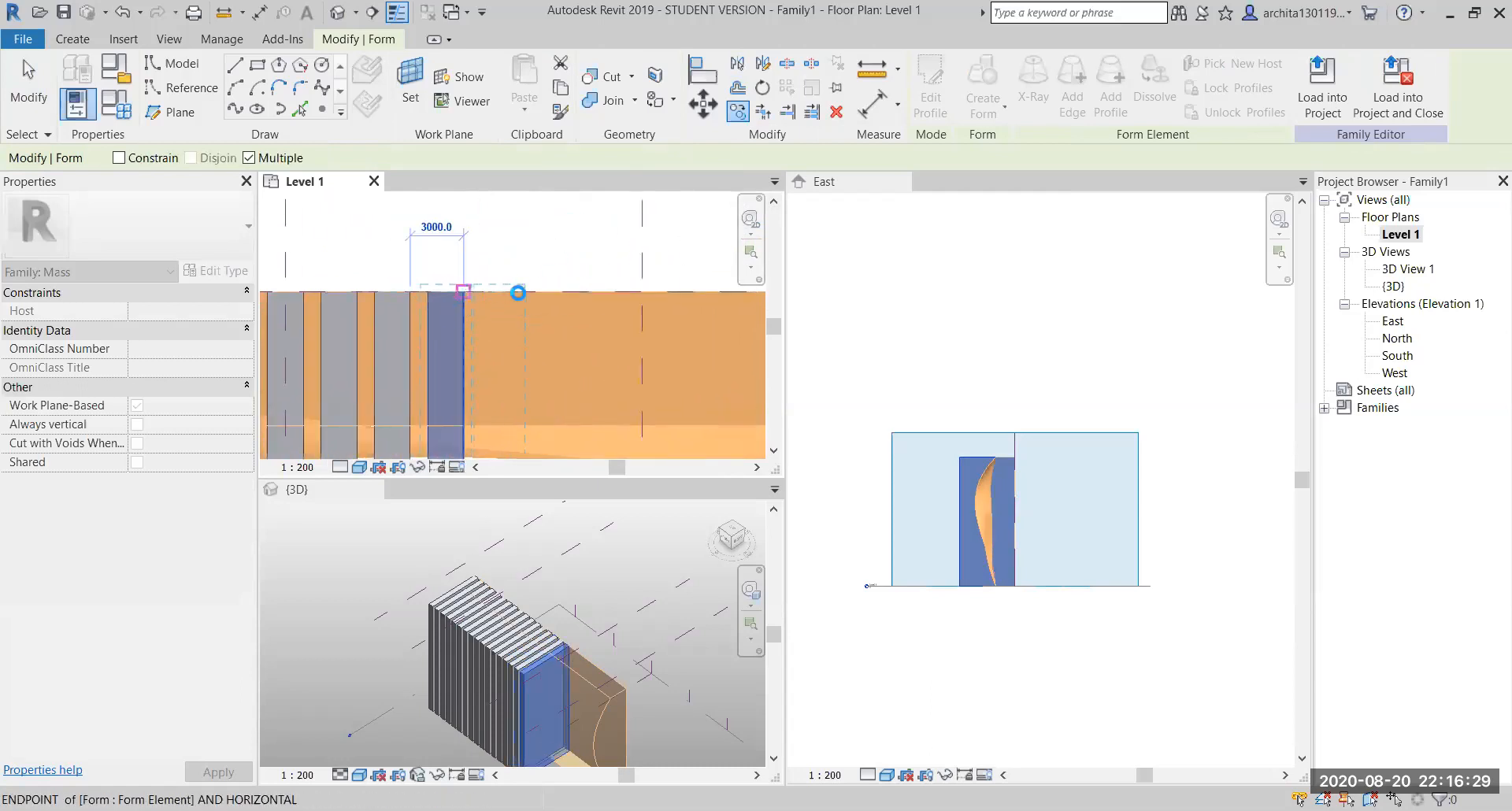
{"action": "left_click", "coordinate": [517, 293]}
{"action": "left_click", "coordinate": [518, 292]}
{"action": "middle_click_drag", "start_coordinate": [553, 354], "coordinate": [471, 371]}
{"action": "left_click", "coordinate": [486, 310]}
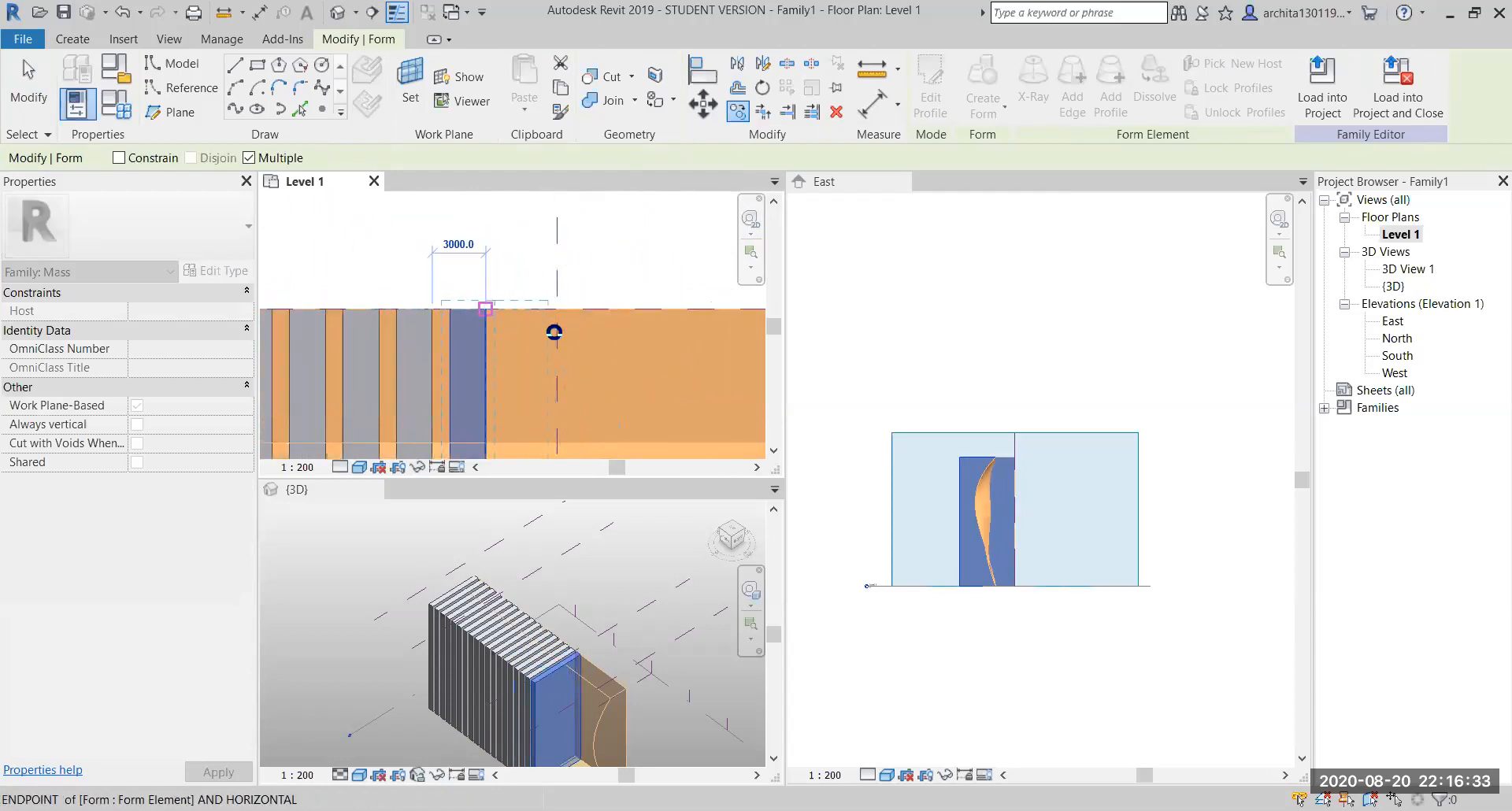
{"action": "scroll", "coordinate": [593, 356], "scroll_direction": "down", "scroll_amount": 1}
{"action": "middle_click_drag", "start_coordinate": [593, 356], "coordinate": [432, 338]}
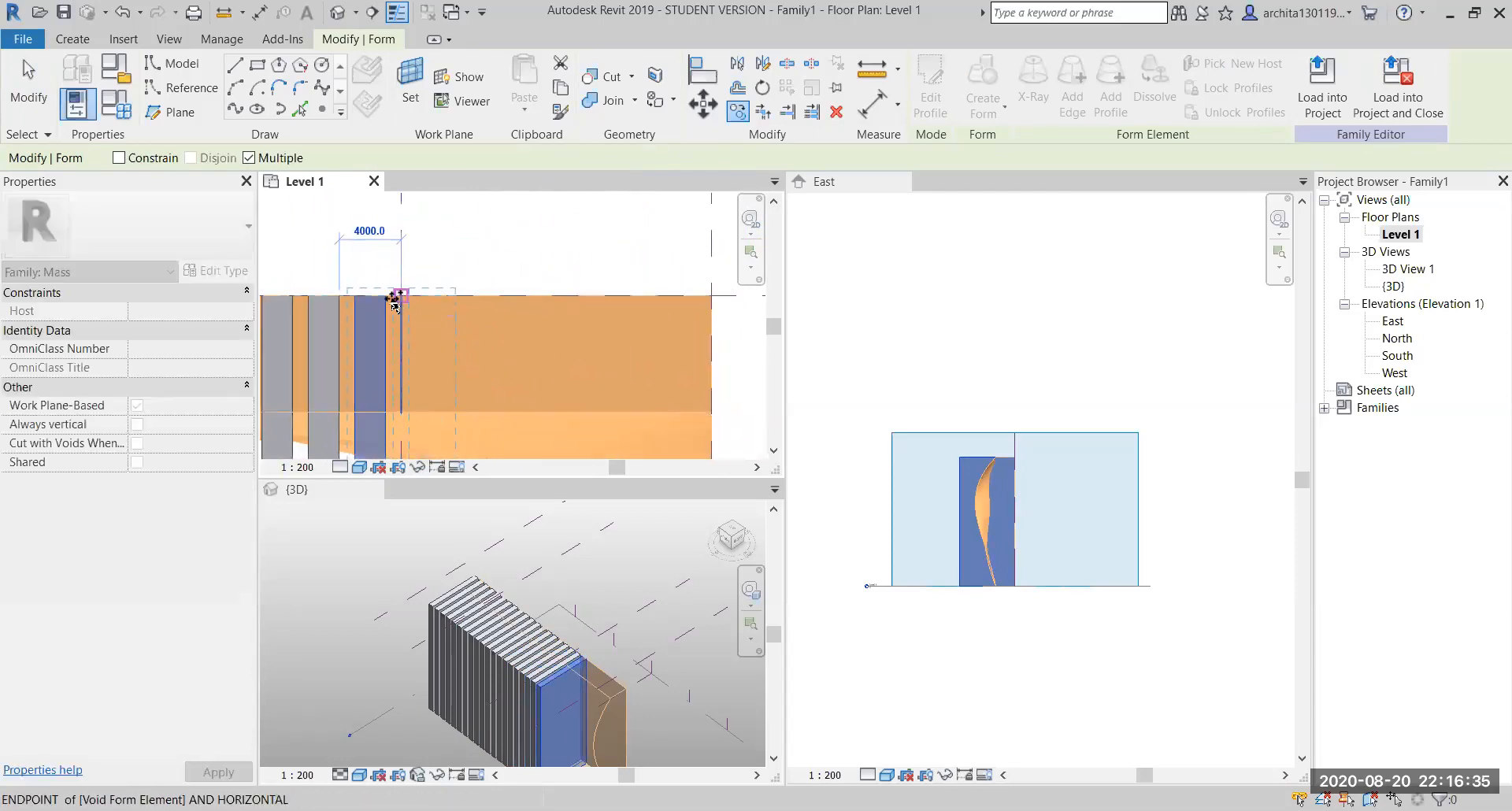
Complete the row of slab copies at 3000 spacing from the fourth vertical reference plane up to the last one
{"action": "left_click", "coordinate": [432, 296]}
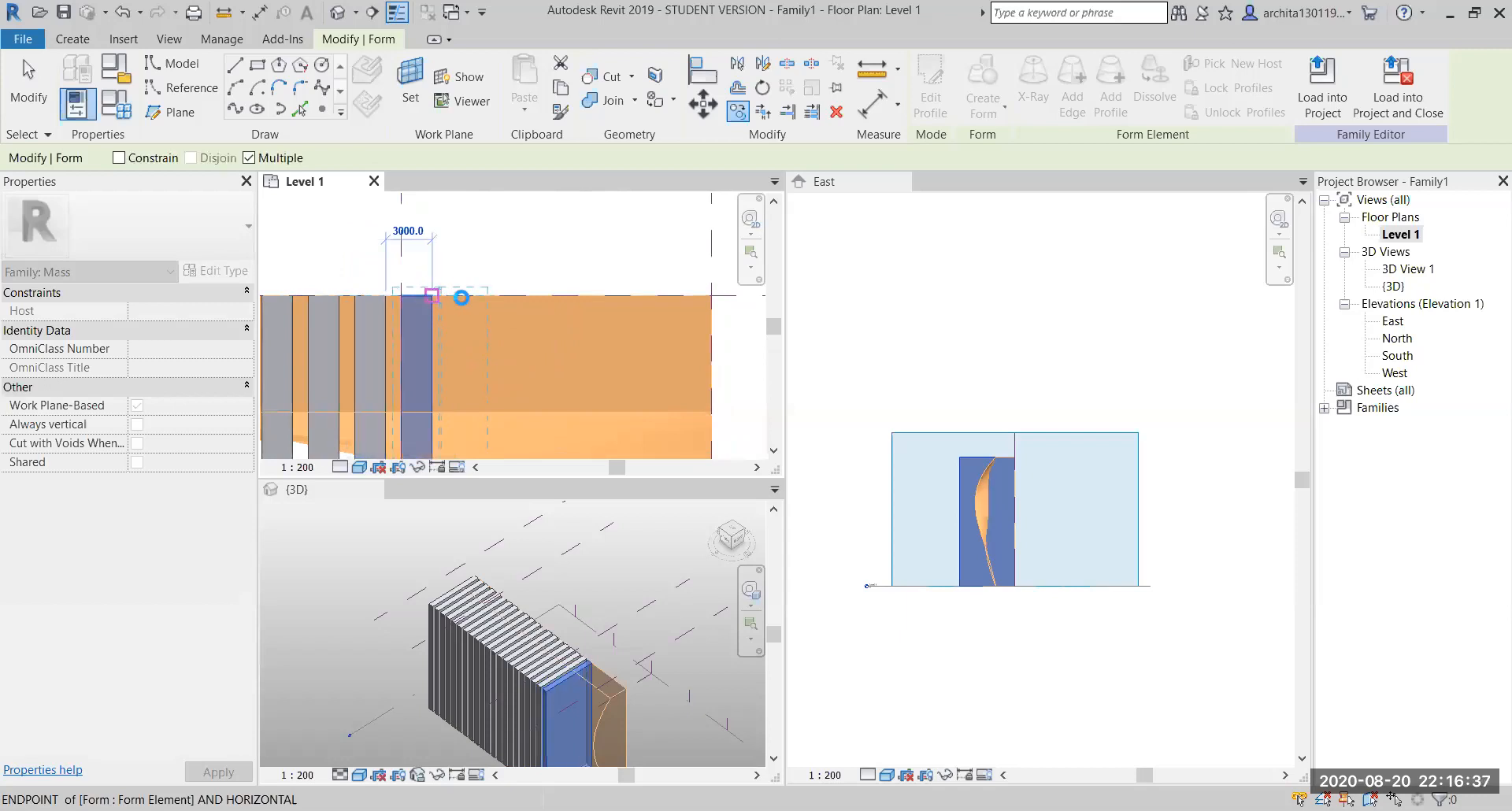
{"action": "left_click", "coordinate": [480, 296]}
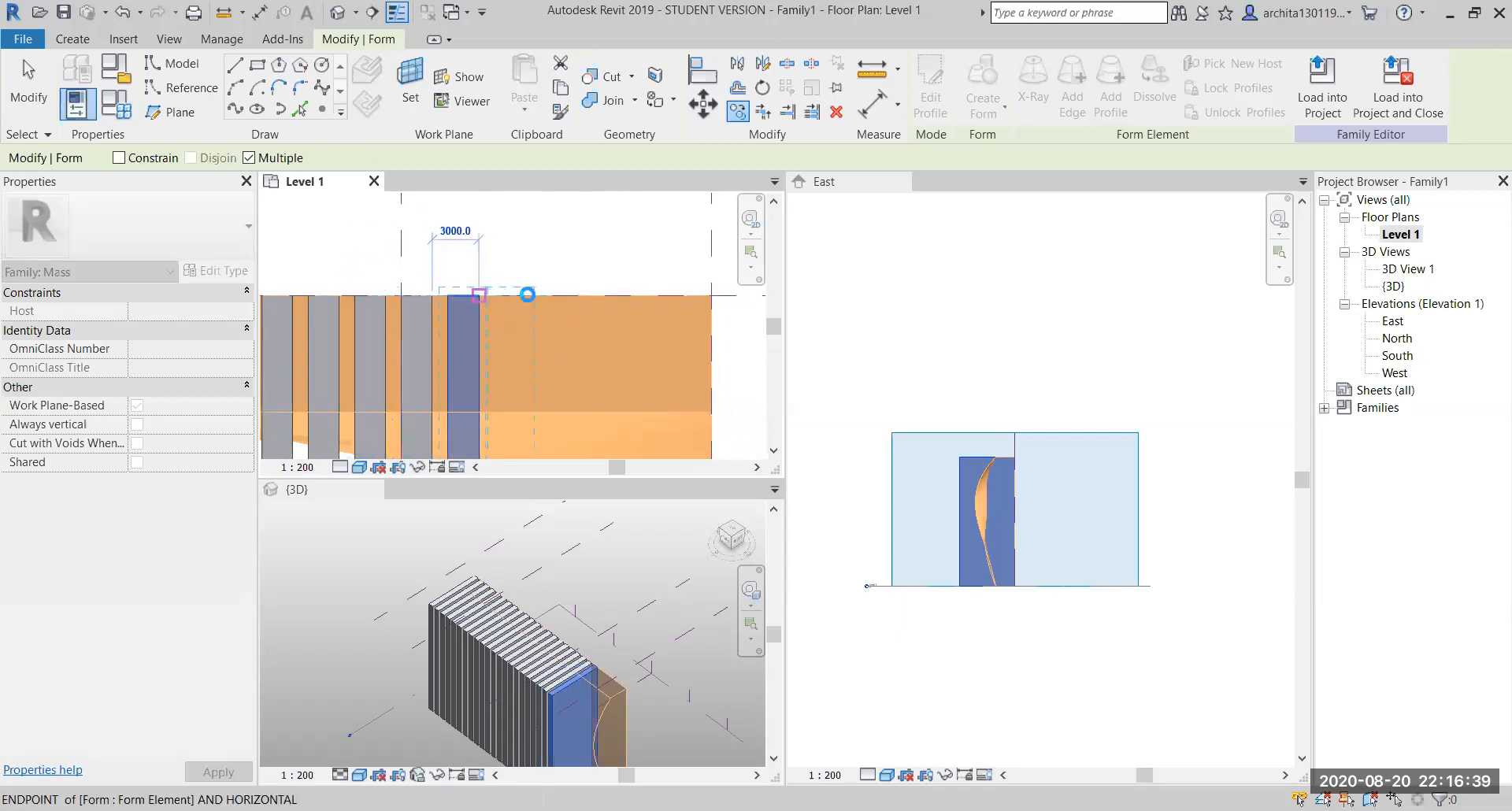
{"action": "left_click", "coordinate": [526, 295]}
{"action": "left_click", "coordinate": [573, 296]}
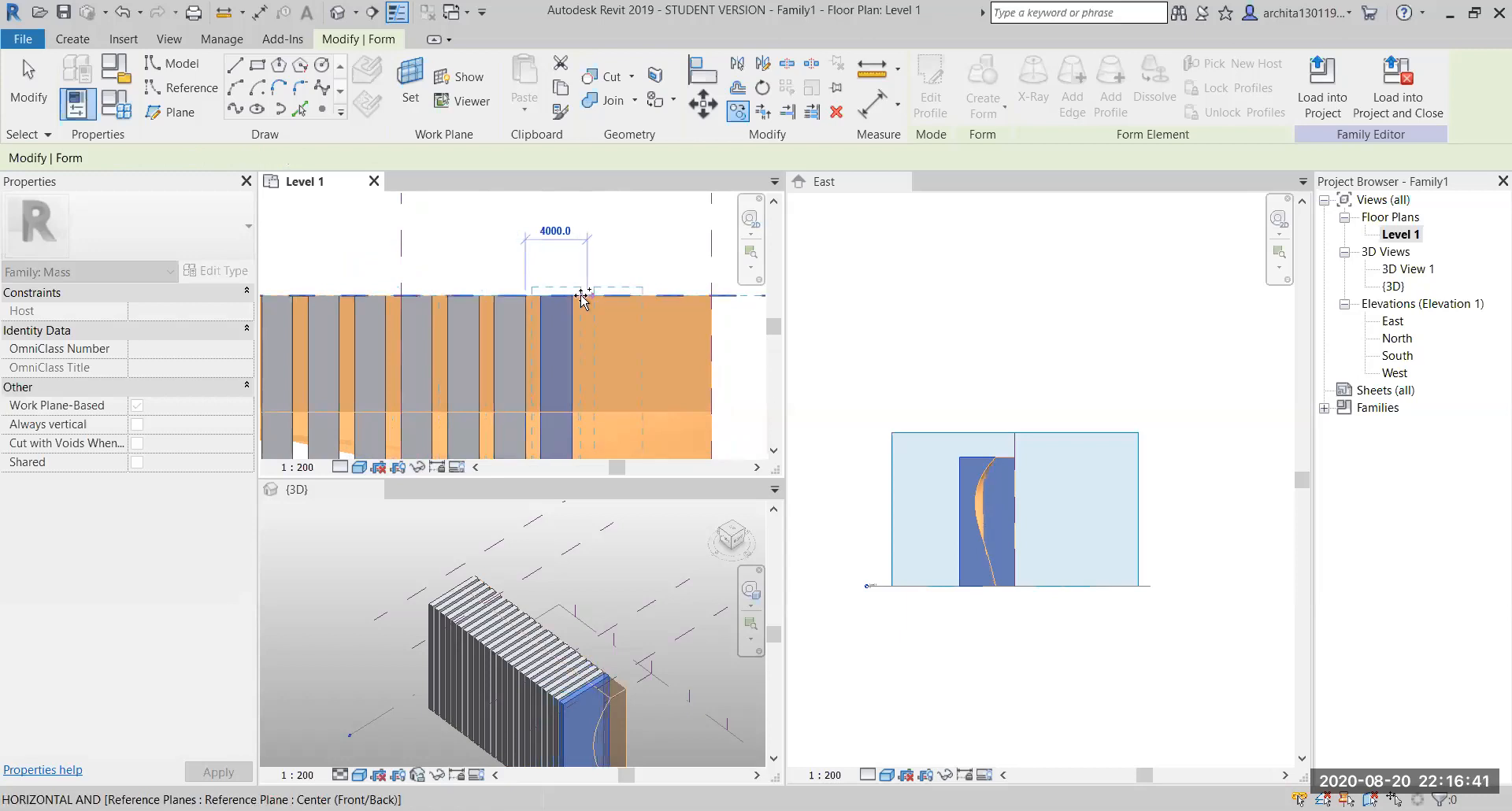
{"action": "left_click", "coordinate": [618, 296]}
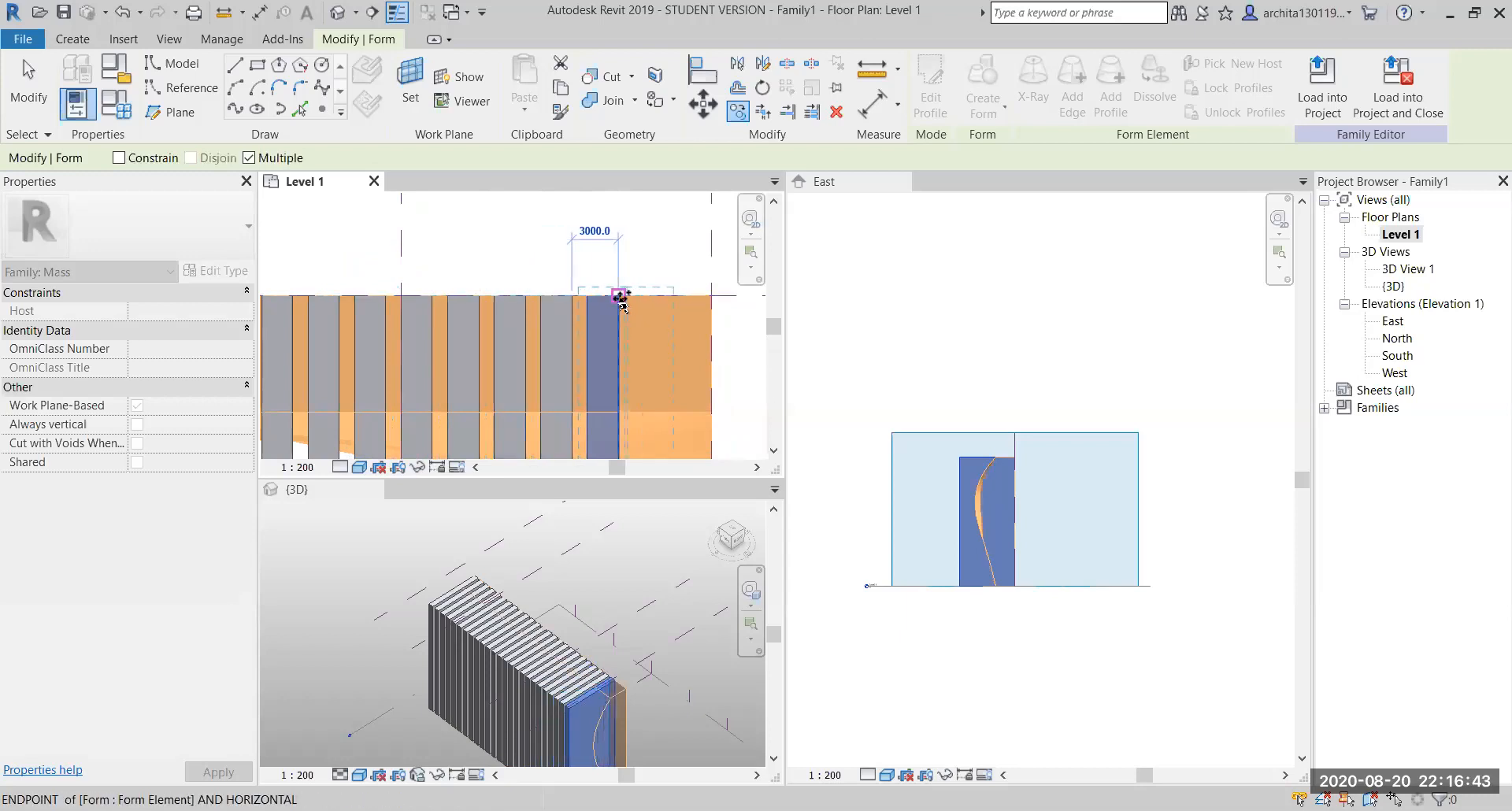
{"action": "left_click", "coordinate": [666, 296]}
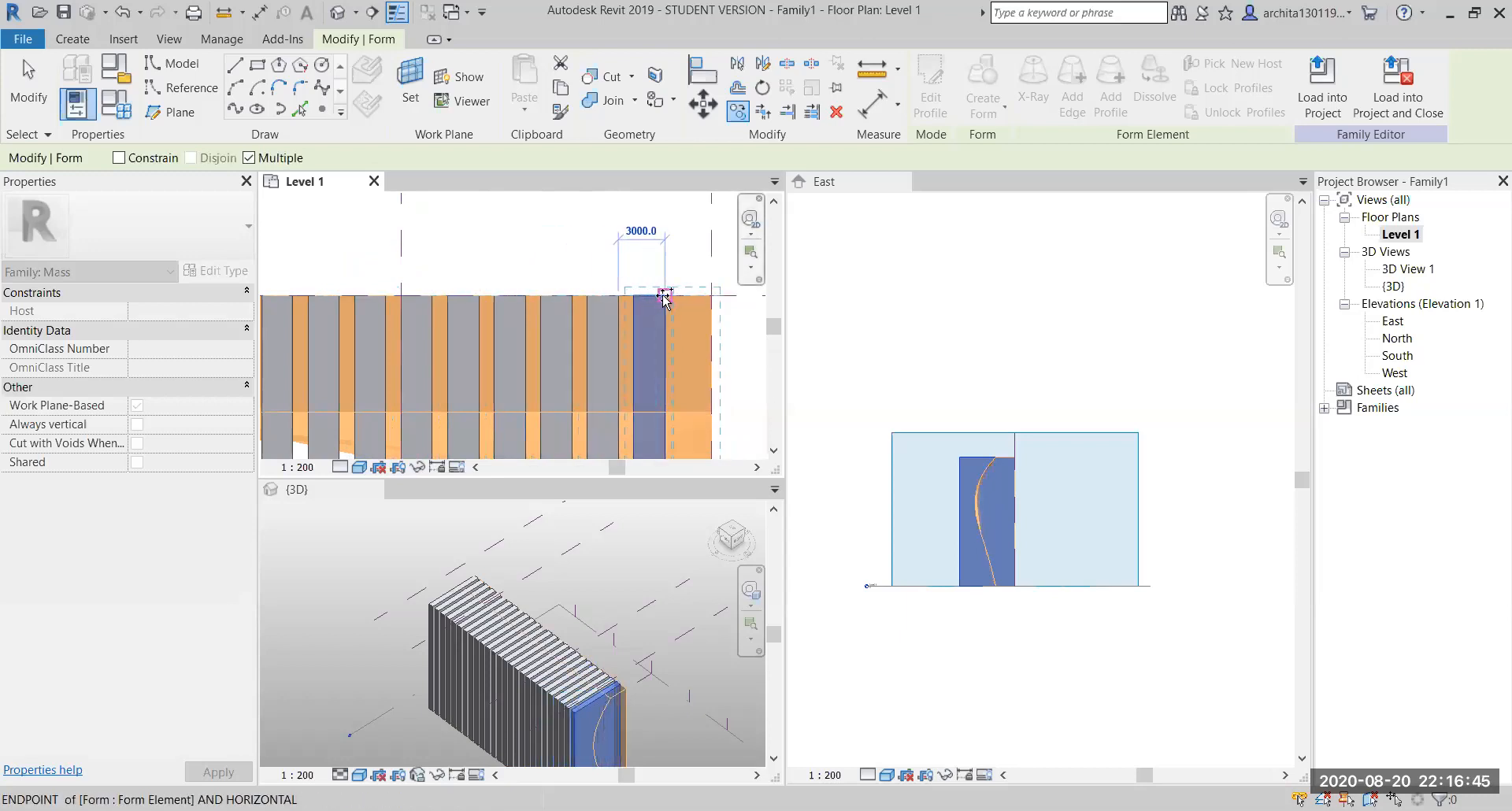
{"action": "left_click", "coordinate": [666, 297]}
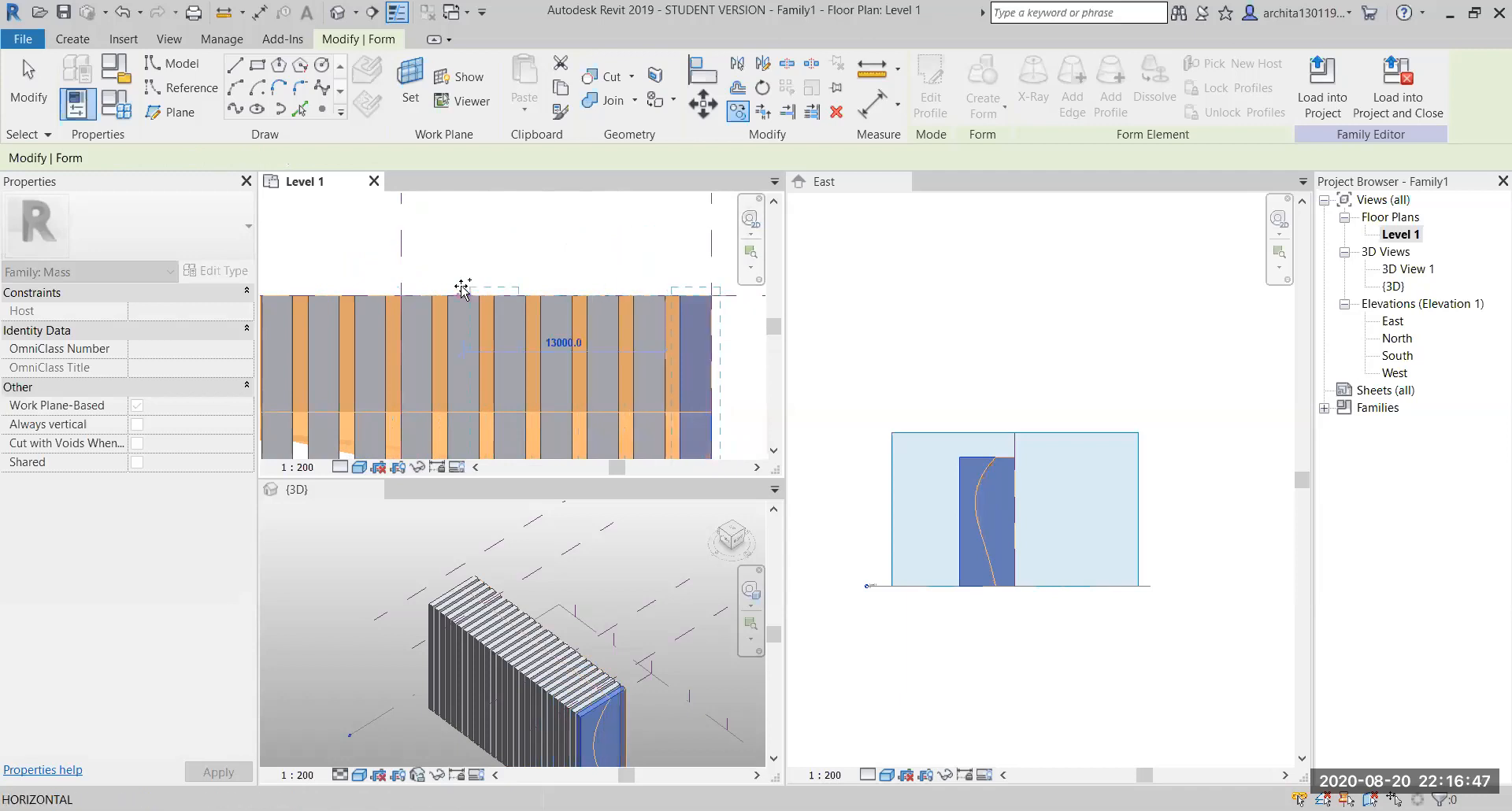
{"action": "key", "text": "Escape"}
{"action": "key", "text": "Escape"}
Inspect the completed row of slabs in the floor plan, up close at the last reference plane and as a whole
{"action": "scroll", "coordinate": [599, 254], "scroll_direction": "down", "scroll_amount": 4}
{"action": "scroll", "coordinate": [660, 288], "scroll_direction": "up", "scroll_amount": 3}
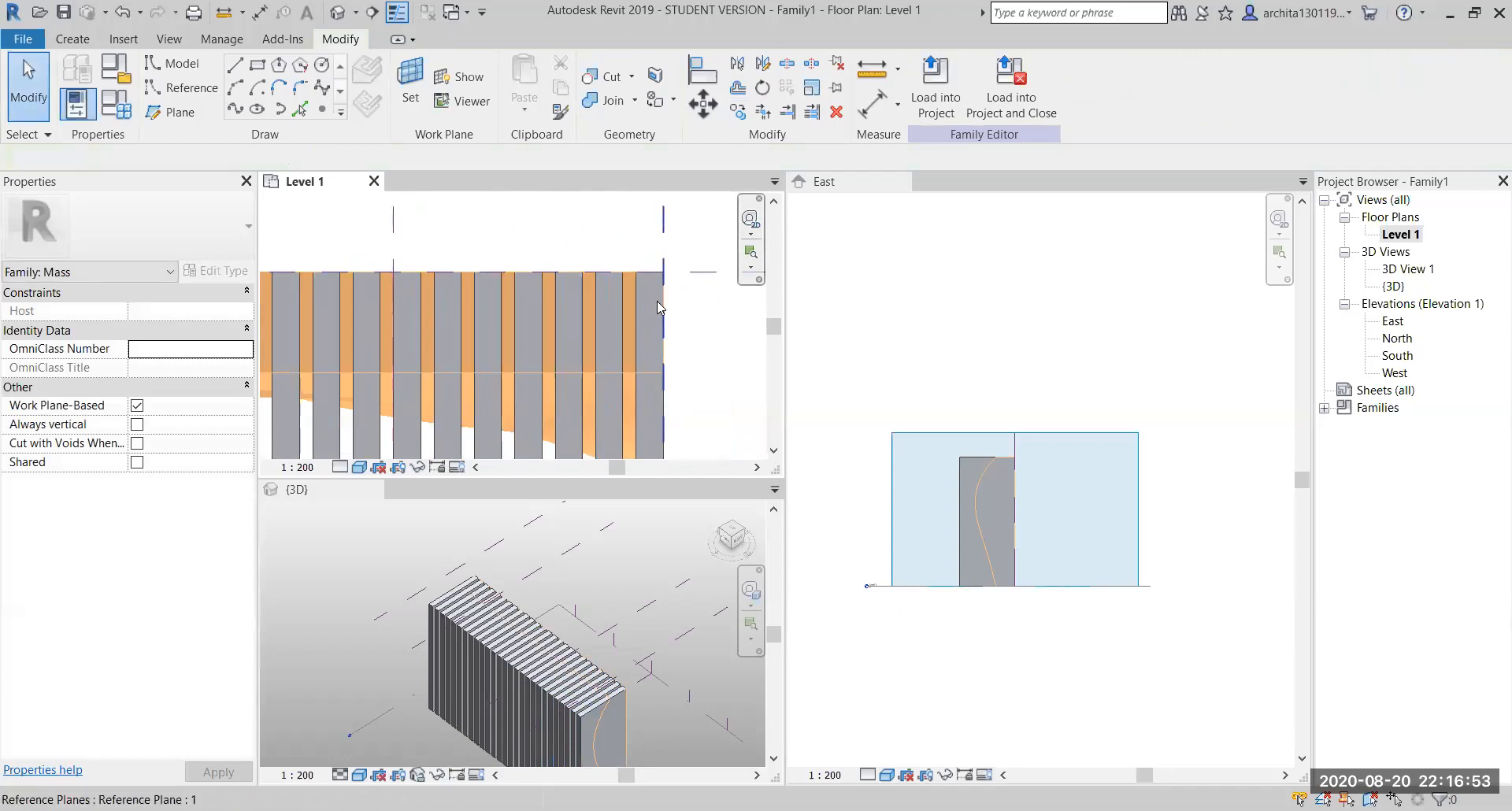
{"action": "scroll", "coordinate": [689, 327], "scroll_direction": "down", "scroll_amount": 3}
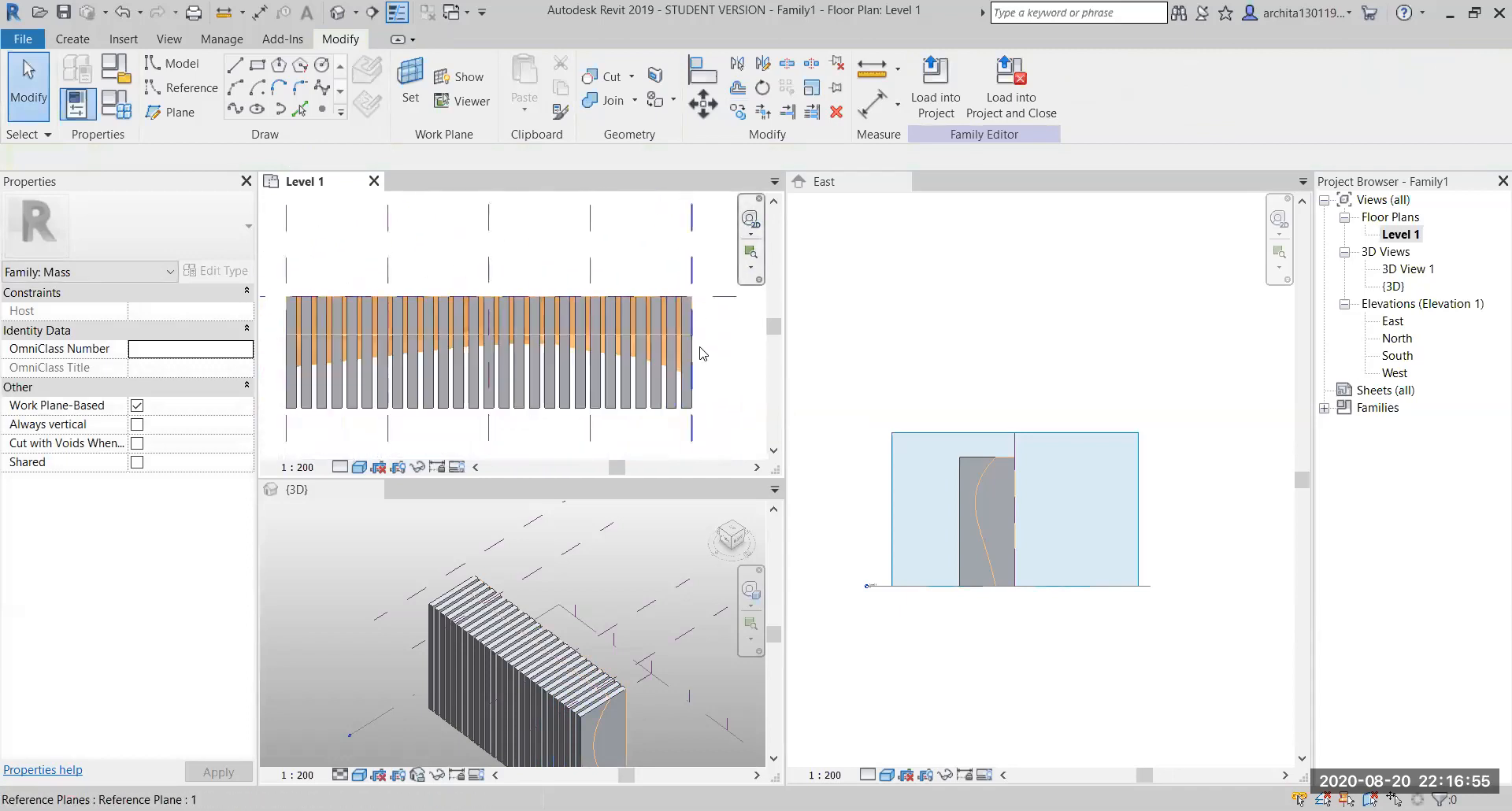
{"action": "scroll", "coordinate": [688, 306], "scroll_direction": "up", "scroll_amount": 3}
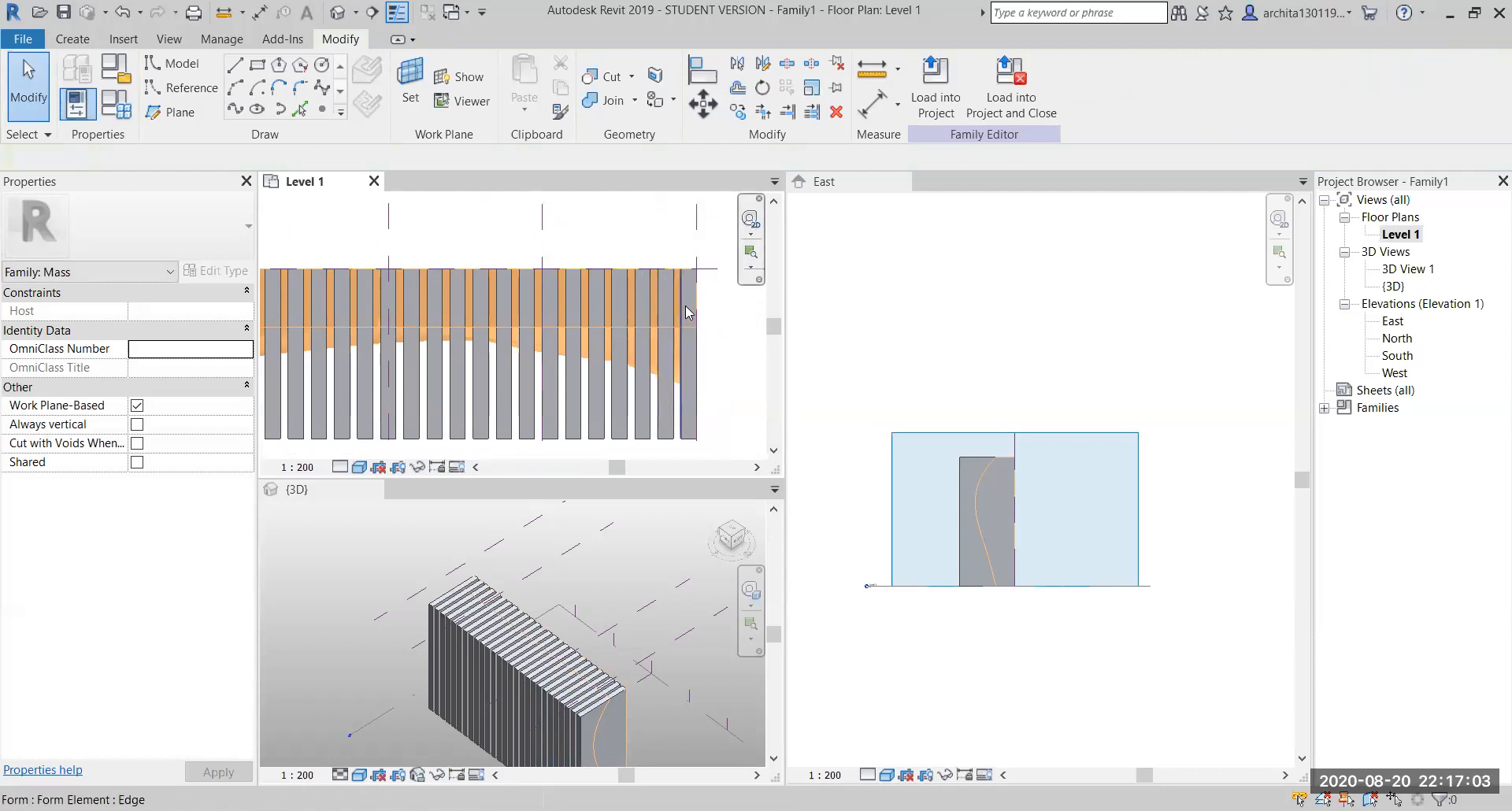
{"action": "scroll", "coordinate": [687, 306], "scroll_direction": "down", "scroll_amount": 2}
{"action": "scroll", "coordinate": [623, 411], "scroll_direction": "down", "scroll_amount": 2}
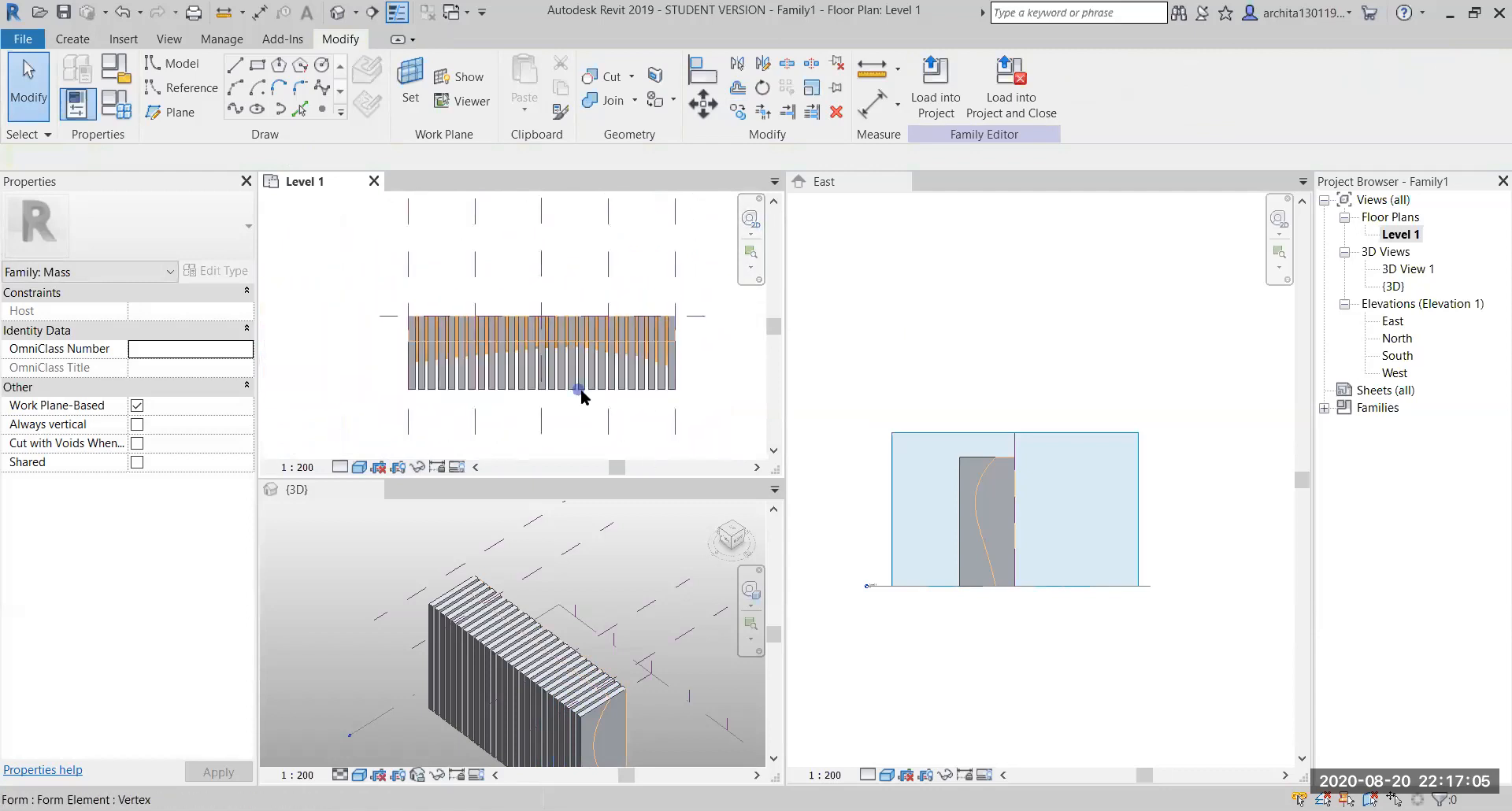
{"action": "scroll", "coordinate": [581, 389], "scroll_direction": "up", "scroll_amount": 2}
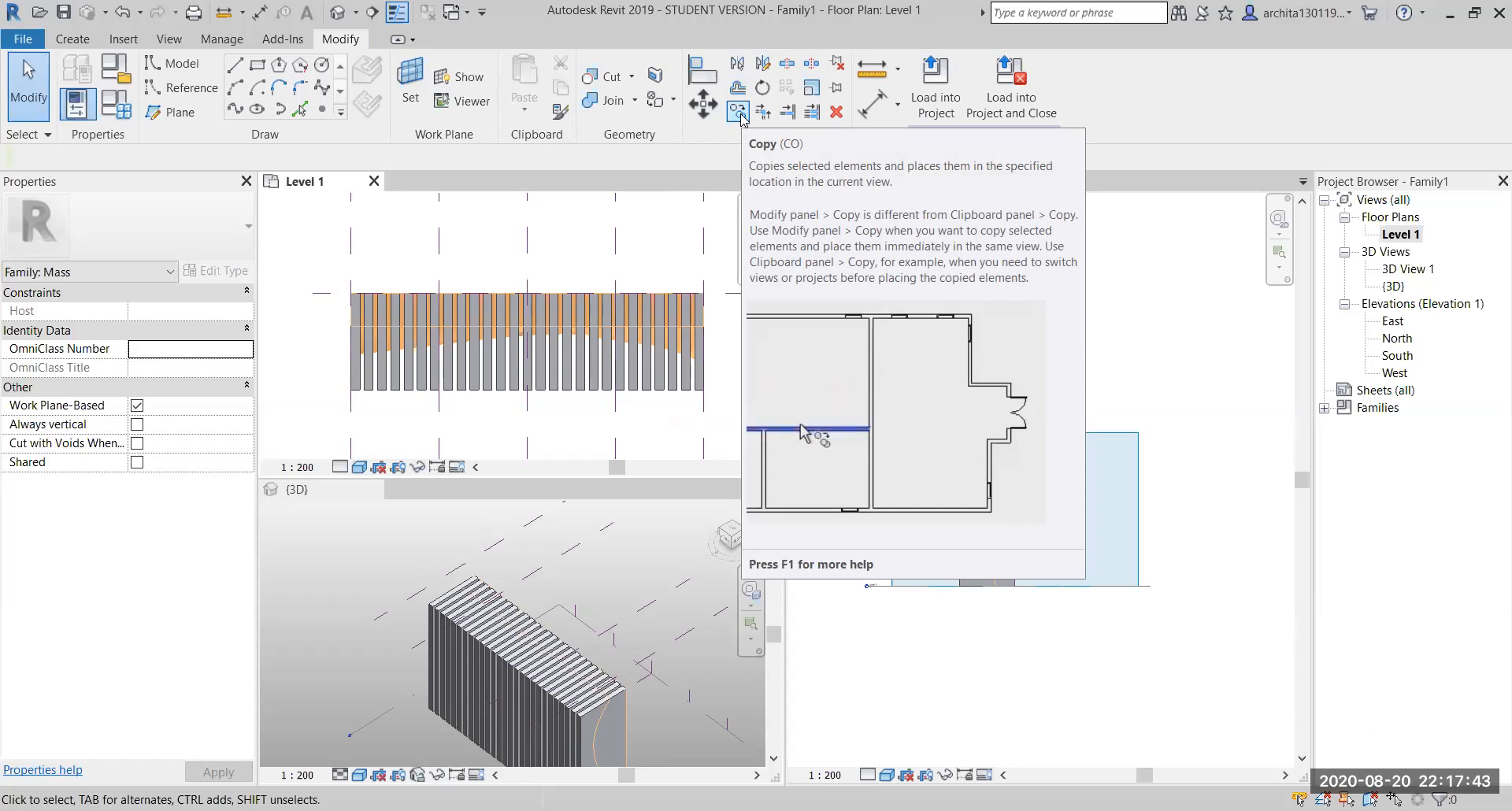
{"action": "left_click", "coordinate": [738, 113]}
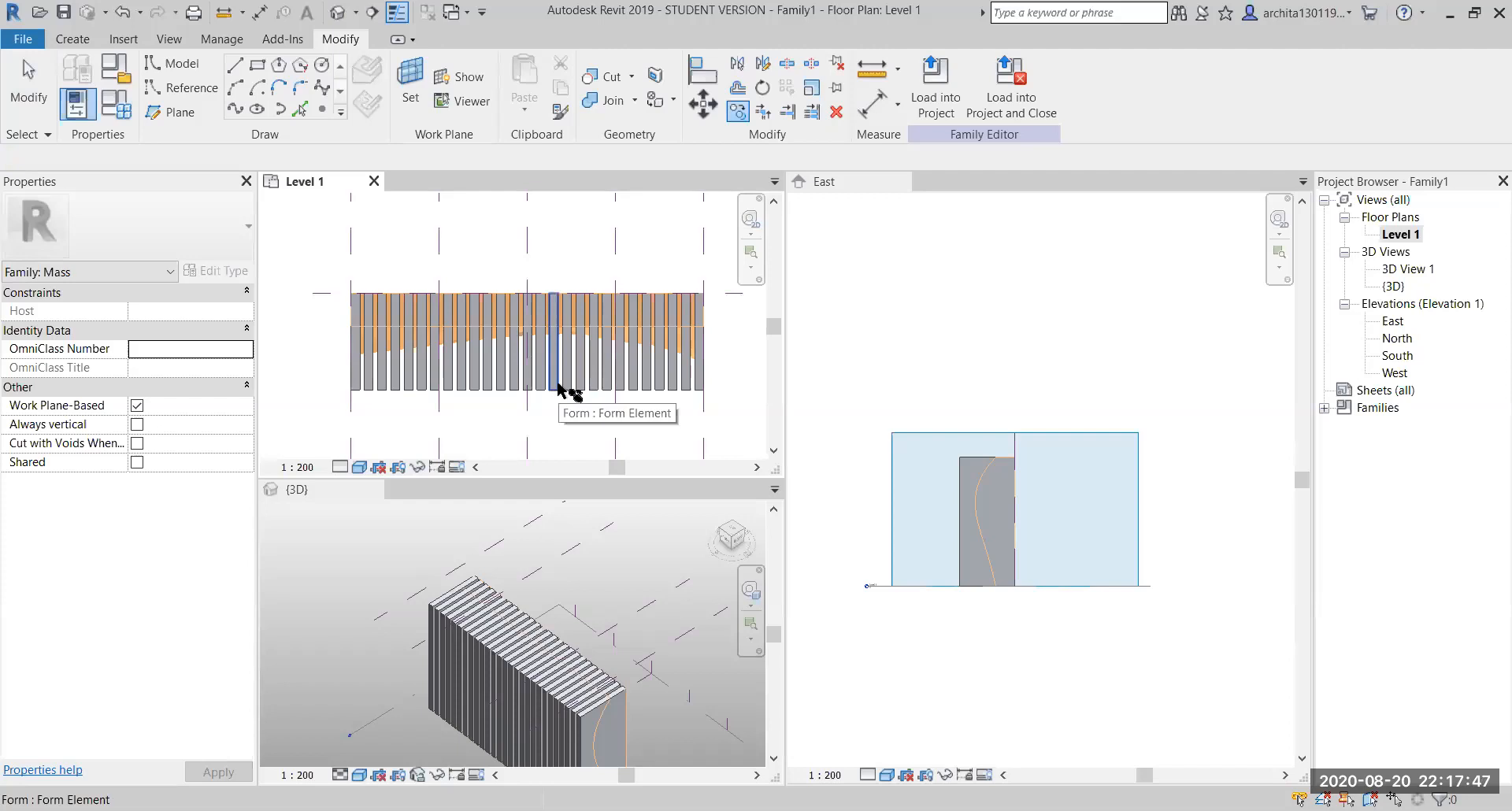
{"action": "key", "text": "Escape"}
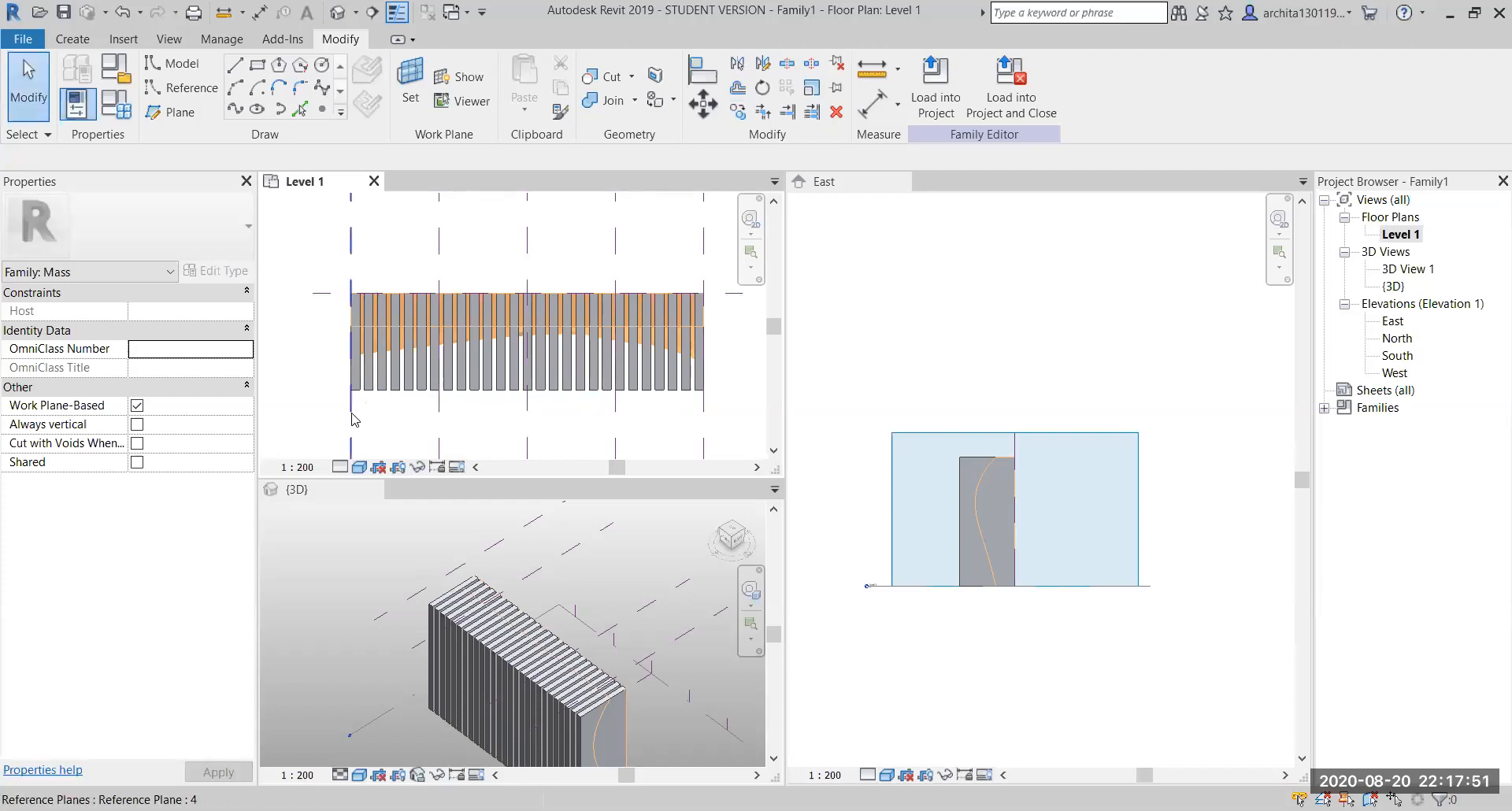
{"action": "left_click", "coordinate": [351, 403]}
{"action": "left_click", "coordinate": [738, 112]}
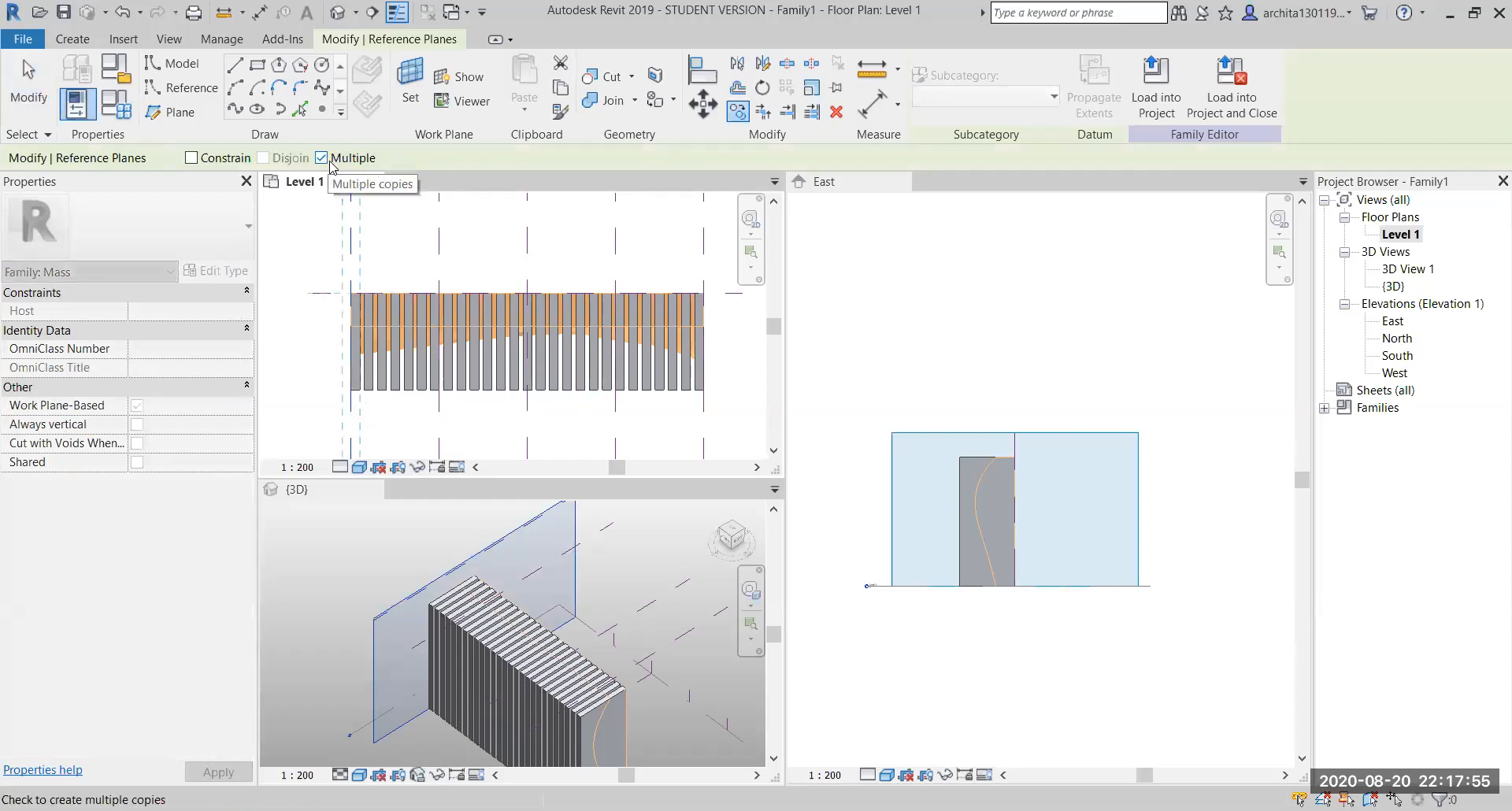
{"action": "key", "text": "Escape"}
{"action": "key", "text": "Escape"}
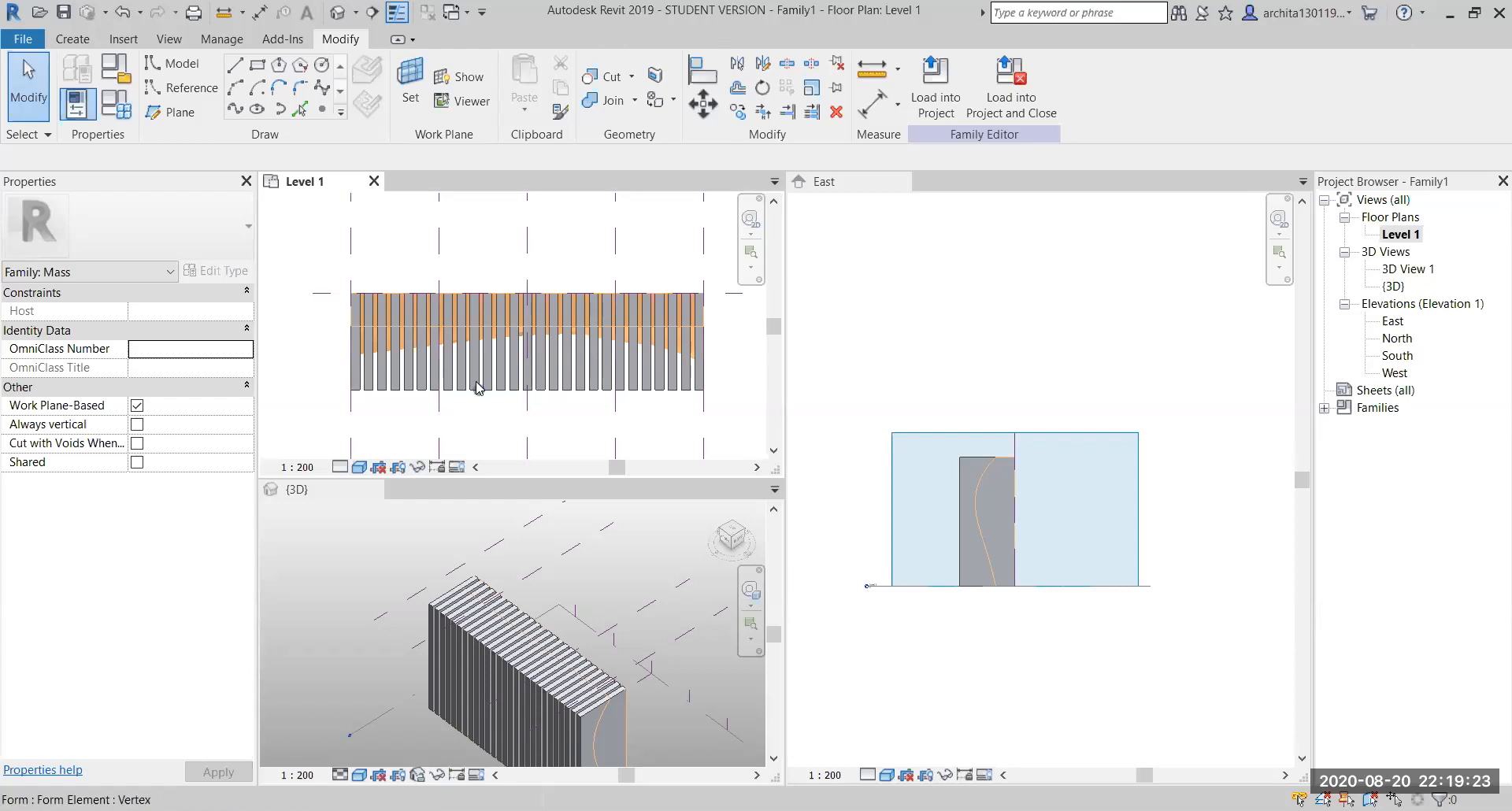
Cut the nearest end slab with the curved void form in the 3D view, using Cut Geometry
{"action": "scroll", "coordinate": [618, 681], "scroll_direction": "up", "scroll_amount": 1}
{"action": "scroll", "coordinate": [617, 675], "scroll_direction": "down", "scroll_amount": 3}
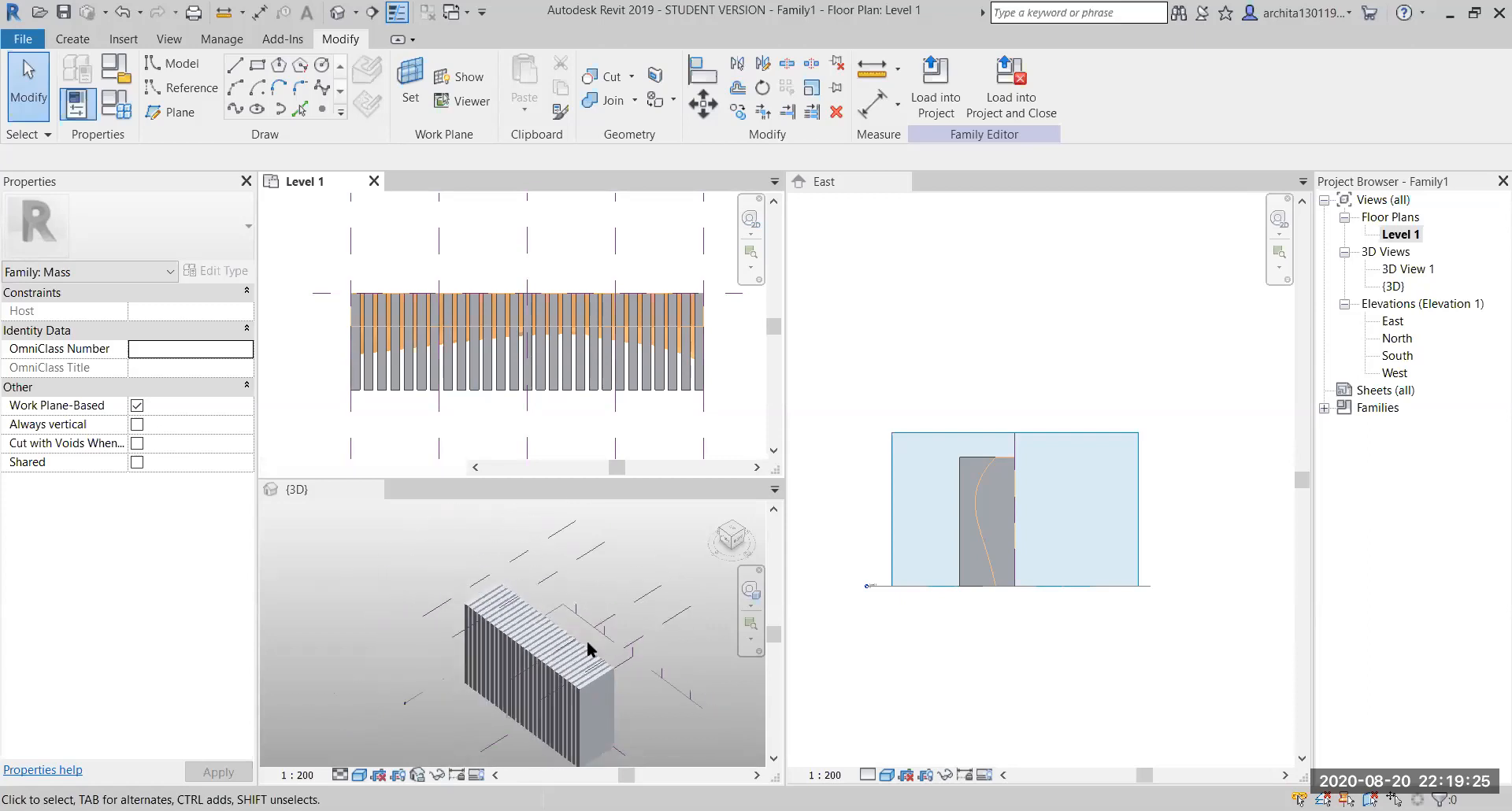
{"action": "left_click", "coordinate": [645, 665]}
{"action": "scroll", "coordinate": [647, 665], "scroll_direction": "up", "scroll_amount": 3}
{"action": "middle_click_drag", "start_coordinate": [646, 665], "coordinate": [652, 554]}
{"action": "scroll", "coordinate": [610, 624], "scroll_direction": "up", "scroll_amount": 3}
{"action": "middle_click_drag", "start_coordinate": [628, 639], "coordinate": [646, 659]}
{"action": "scroll", "coordinate": [640, 654], "scroll_direction": "down", "scroll_amount": 4}
{"action": "scroll", "coordinate": [640, 653], "scroll_direction": "up", "scroll_amount": 4}
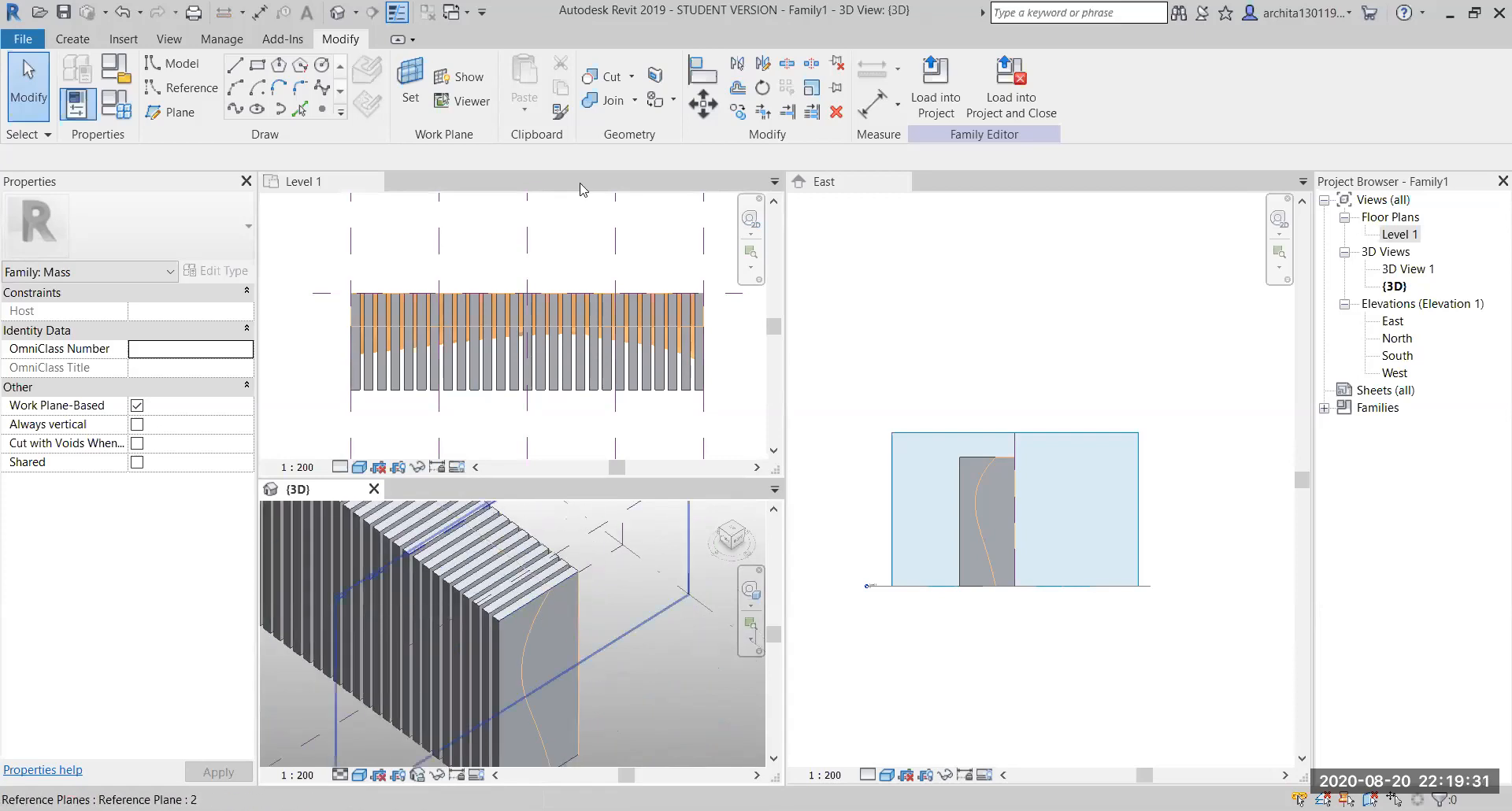
{"action": "left_click", "coordinate": [603, 76]}
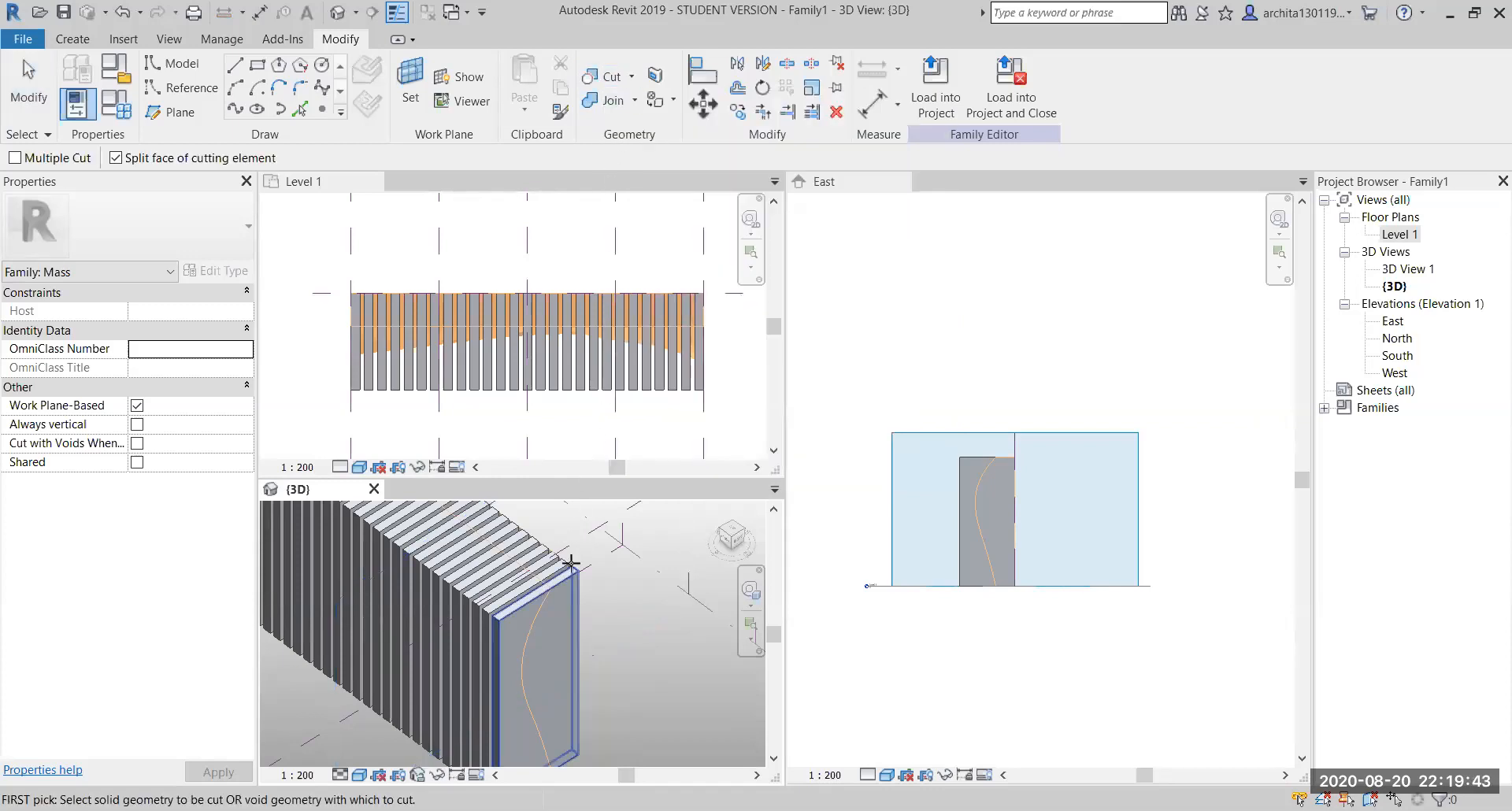
{"action": "scroll", "coordinate": [572, 663], "scroll_direction": "up", "scroll_amount": 2}
{"action": "scroll", "coordinate": [573, 663], "scroll_direction": "down", "scroll_amount": 3}
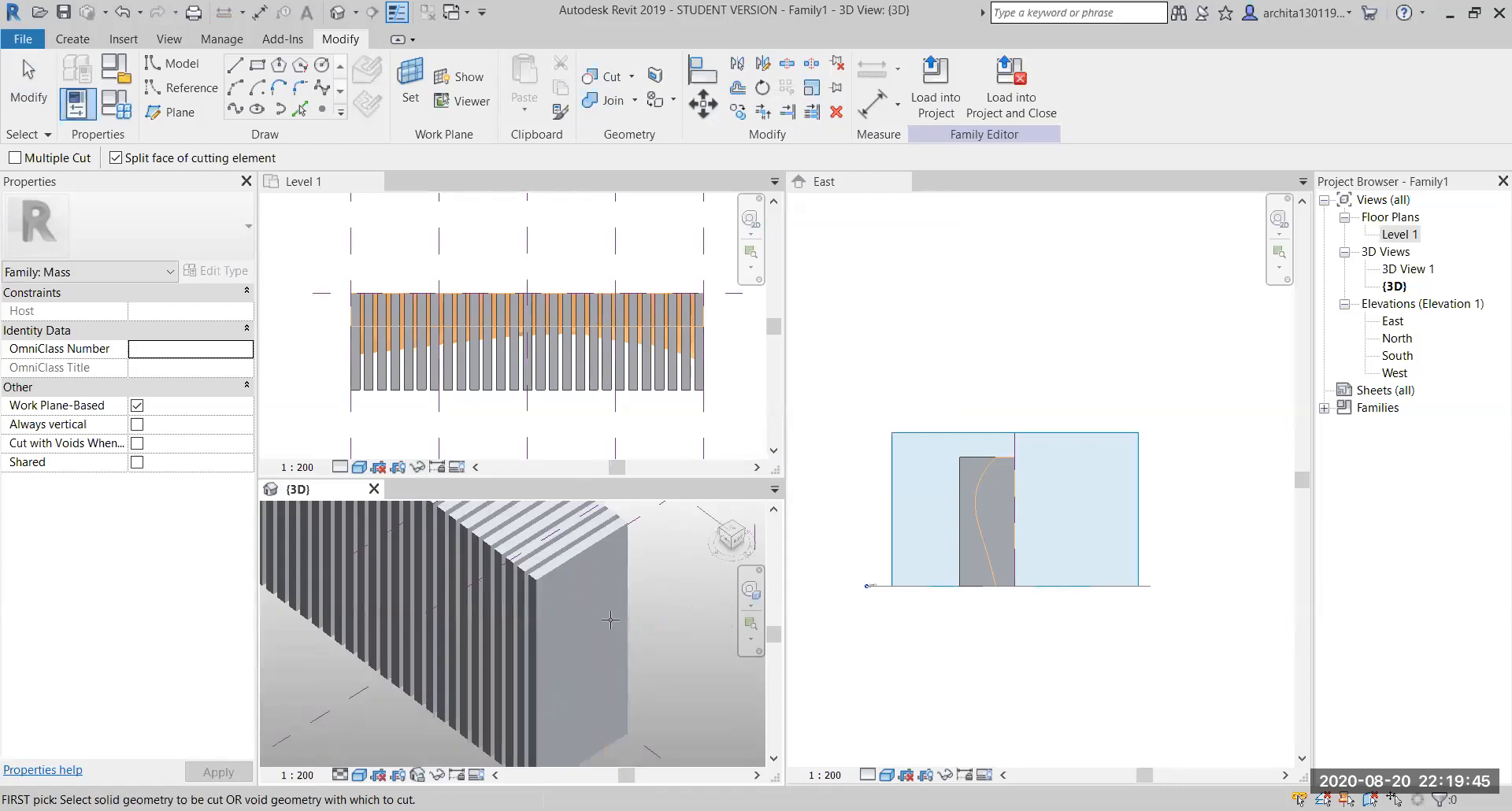
{"action": "left_click", "coordinate": [589, 563]}
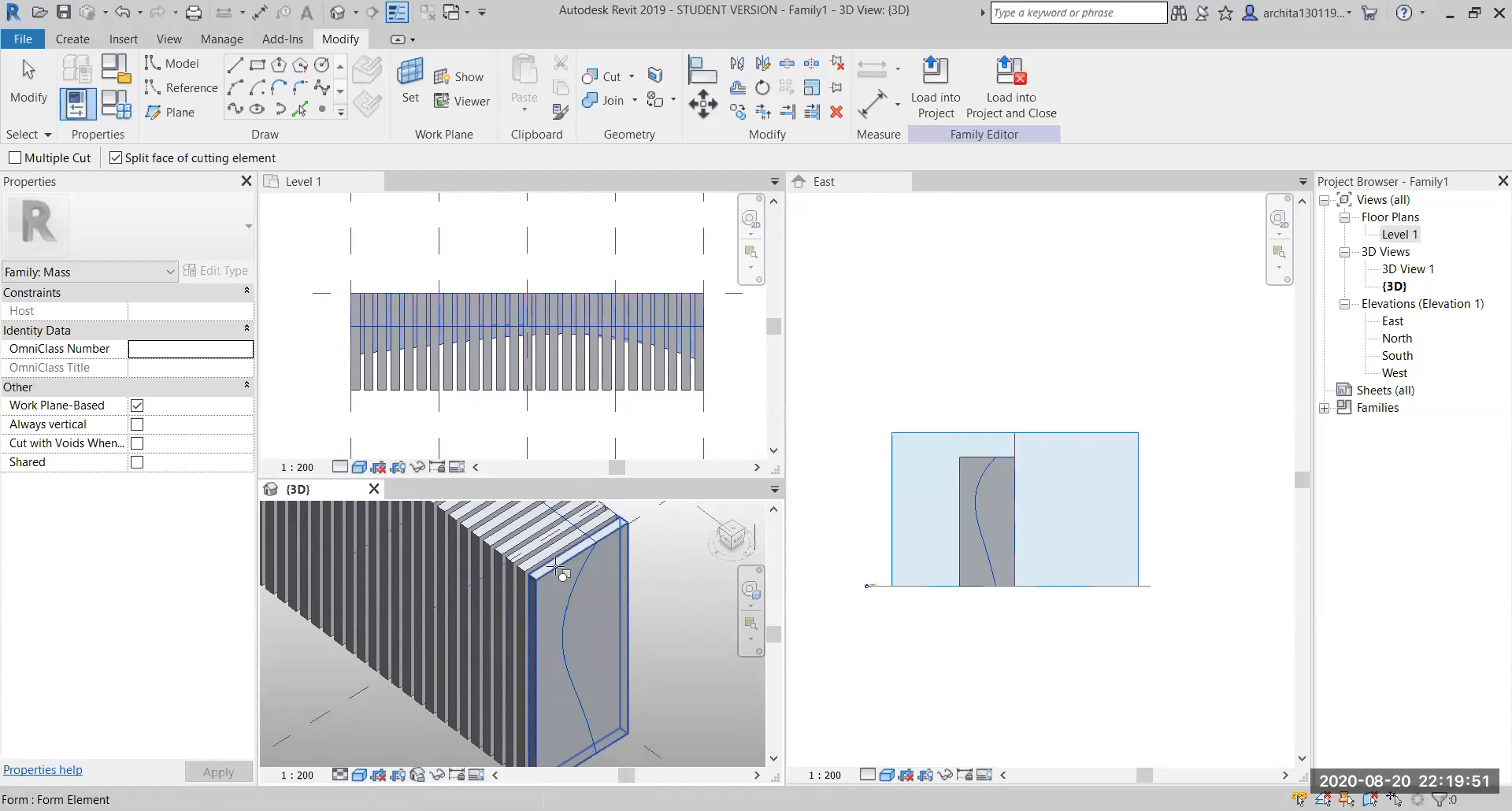
{"action": "left_click", "coordinate": [556, 566]}
{"action": "middle_click_drag", "start_coordinate": [647, 686], "coordinate": [636, 718]}
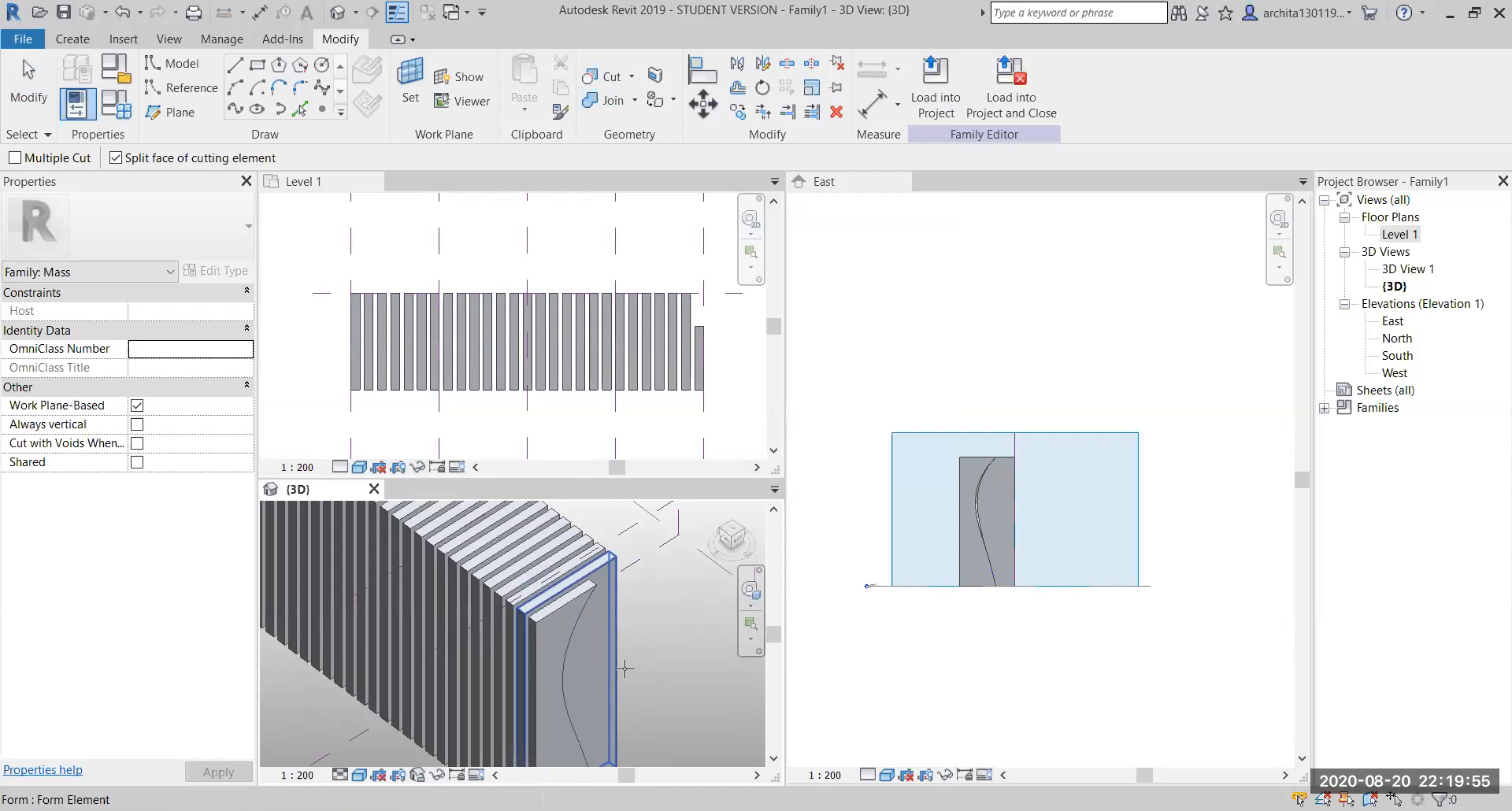
Cut the second and third slabs from the near end with the same curved void form
{"action": "left_click", "coordinate": [598, 583]}
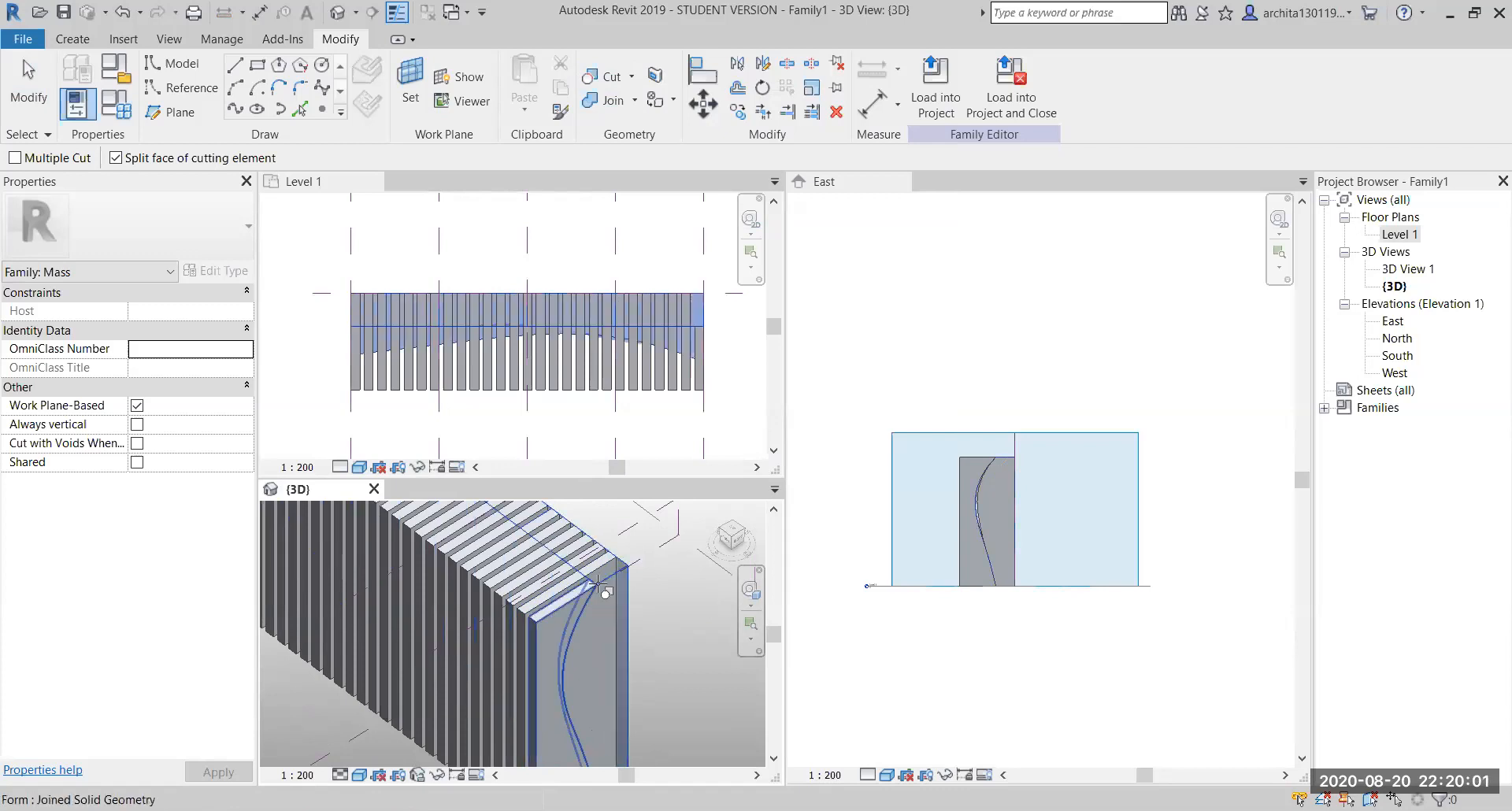
{"action": "left_click", "coordinate": [642, 602]}
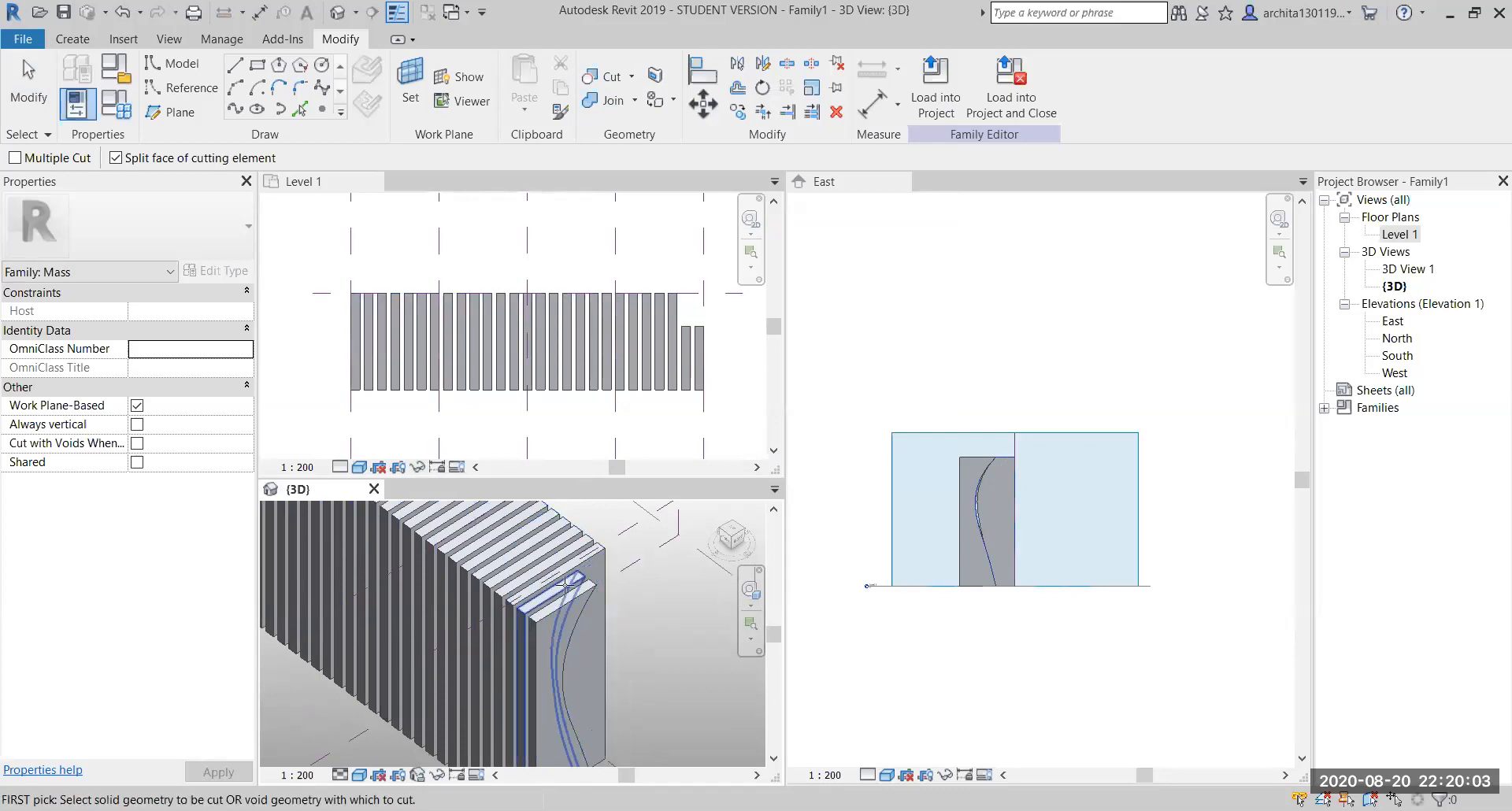
{"action": "scroll", "coordinate": [654, 677], "scroll_direction": "down", "scroll_amount": 2}
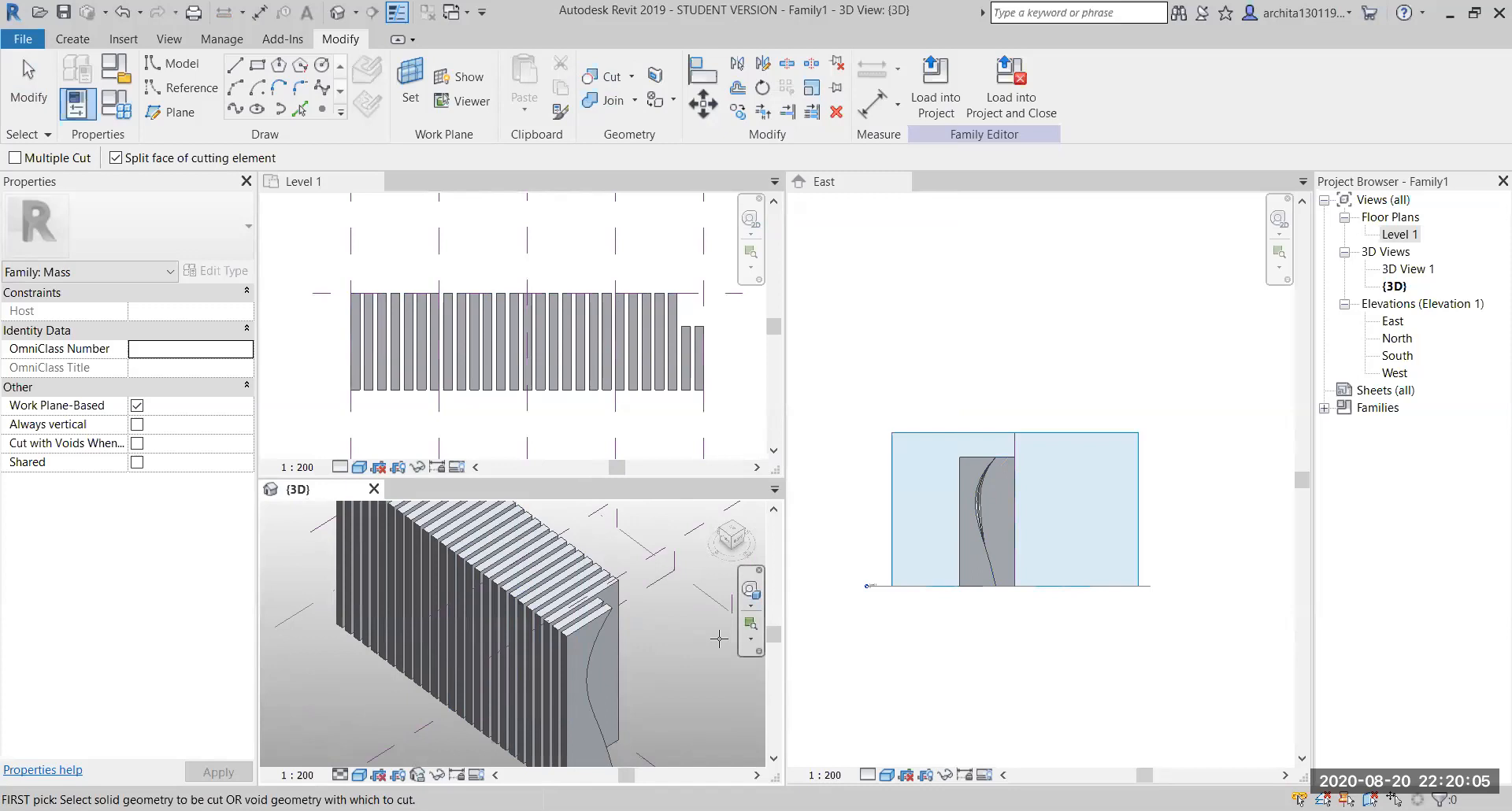
{"action": "scroll", "coordinate": [666, 626], "scroll_direction": "up", "scroll_amount": 2}
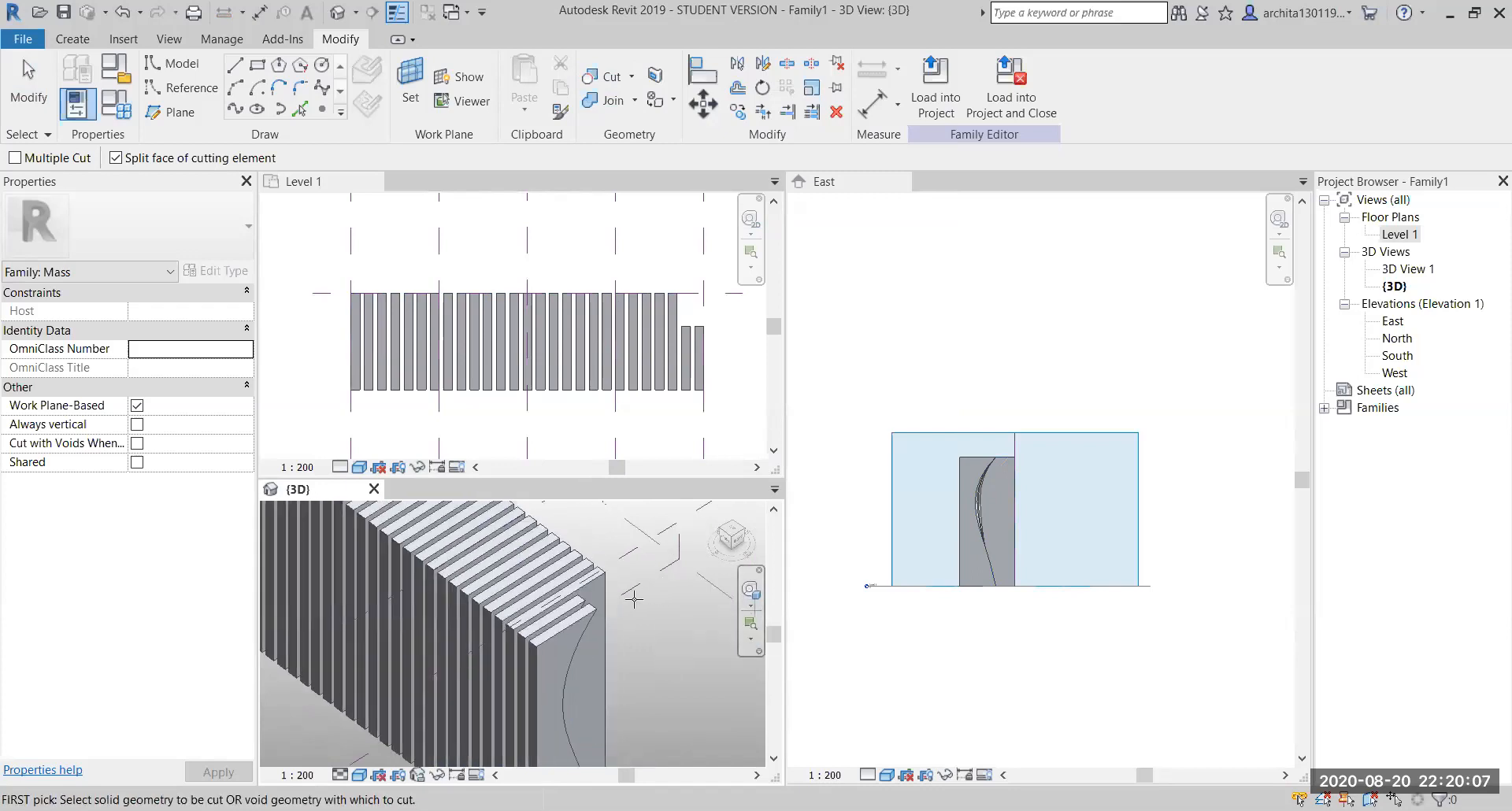
{"action": "key", "text": "Tab"}
{"action": "left_click", "coordinate": [589, 606]}
{"action": "middle_click_drag", "start_coordinate": [589, 606], "coordinate": [682, 673]}
{"action": "scroll", "coordinate": [654, 636], "scroll_direction": "up", "scroll_amount": 2}
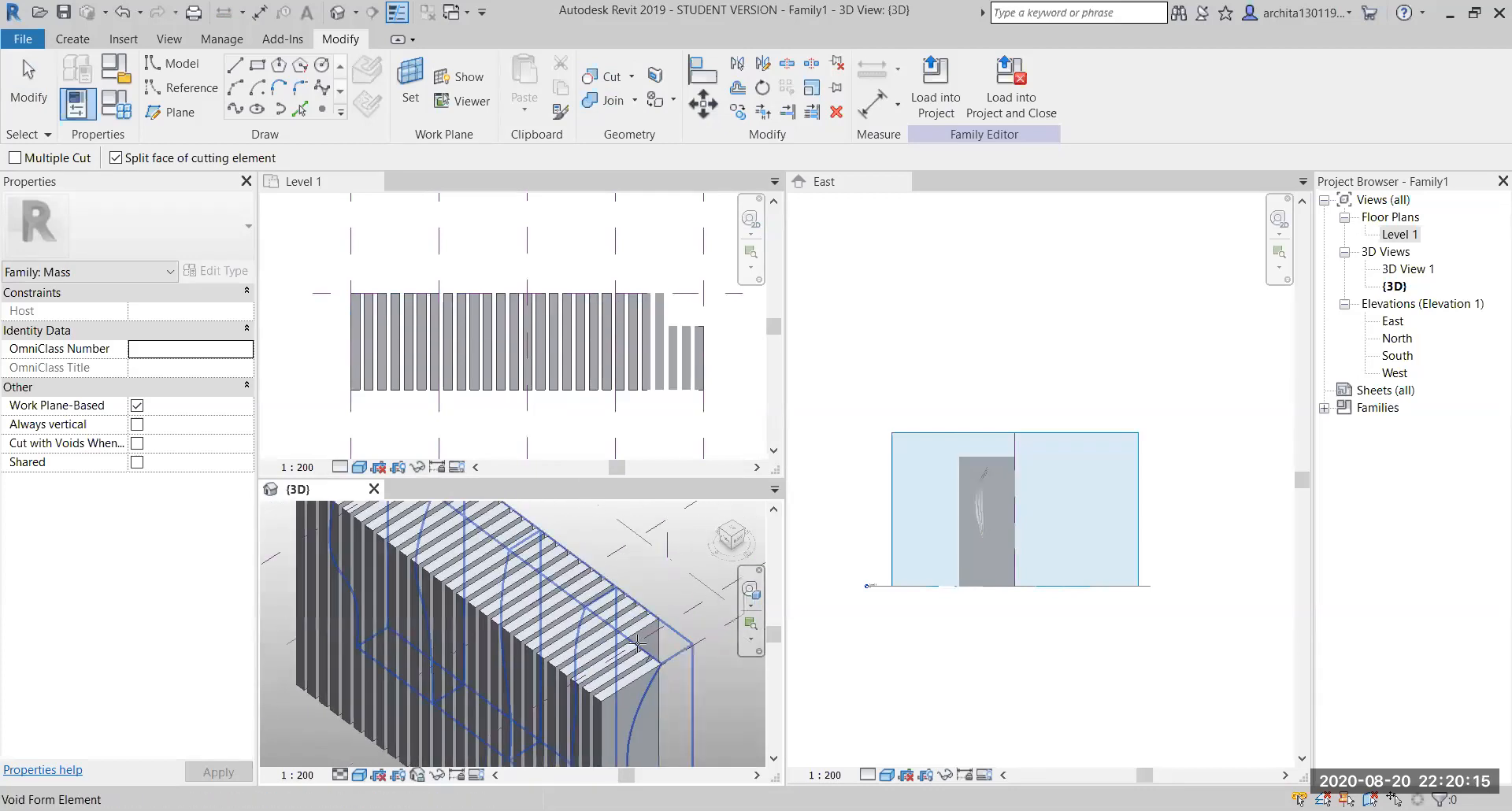
Cut the fourth through seventh slabs from the near end with the curved void form, one at a time
{"action": "left_click", "coordinate": [660, 639]}
{"action": "left_click", "coordinate": [612, 643]}
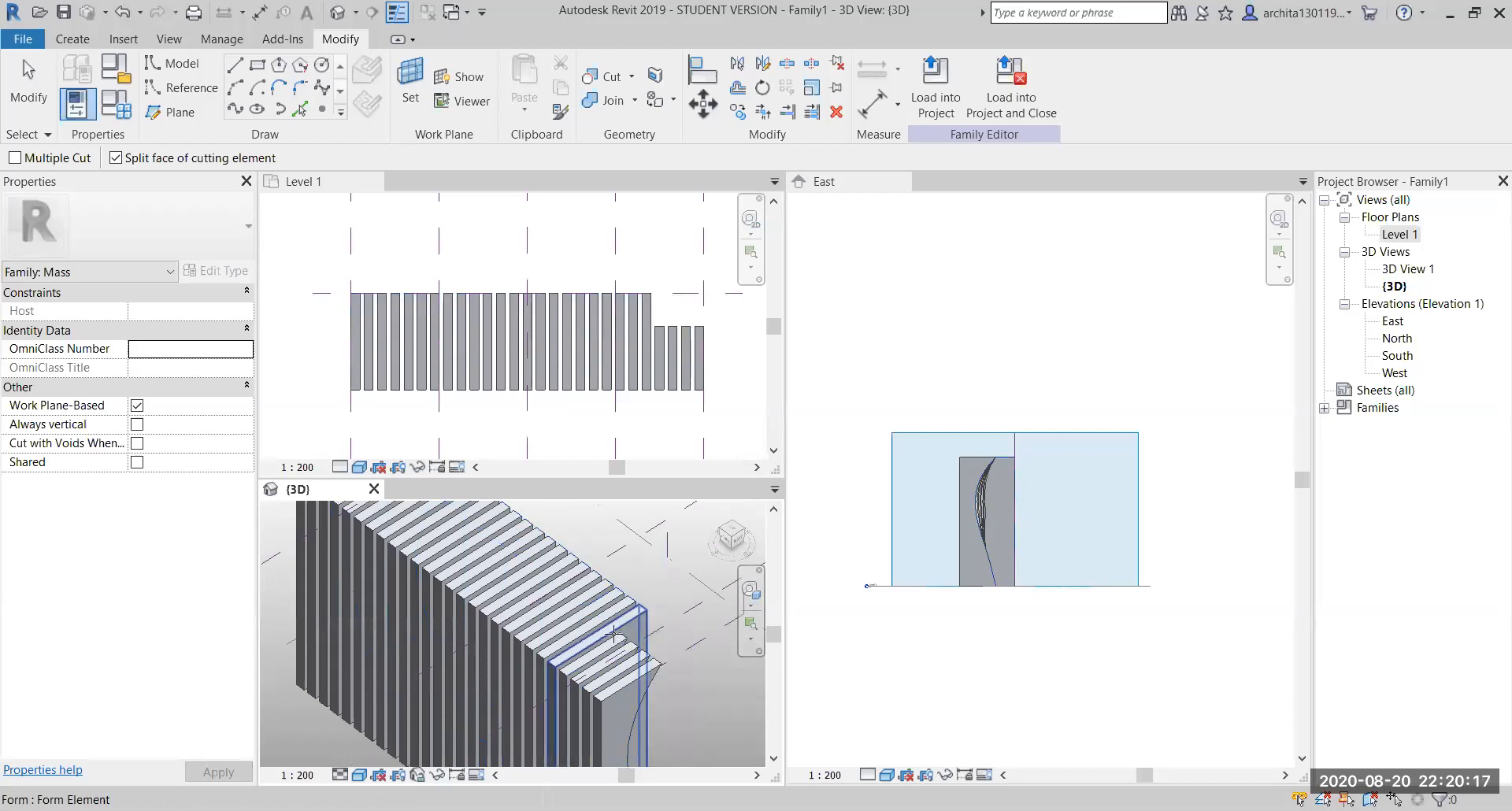
{"action": "left_click", "coordinate": [611, 628]}
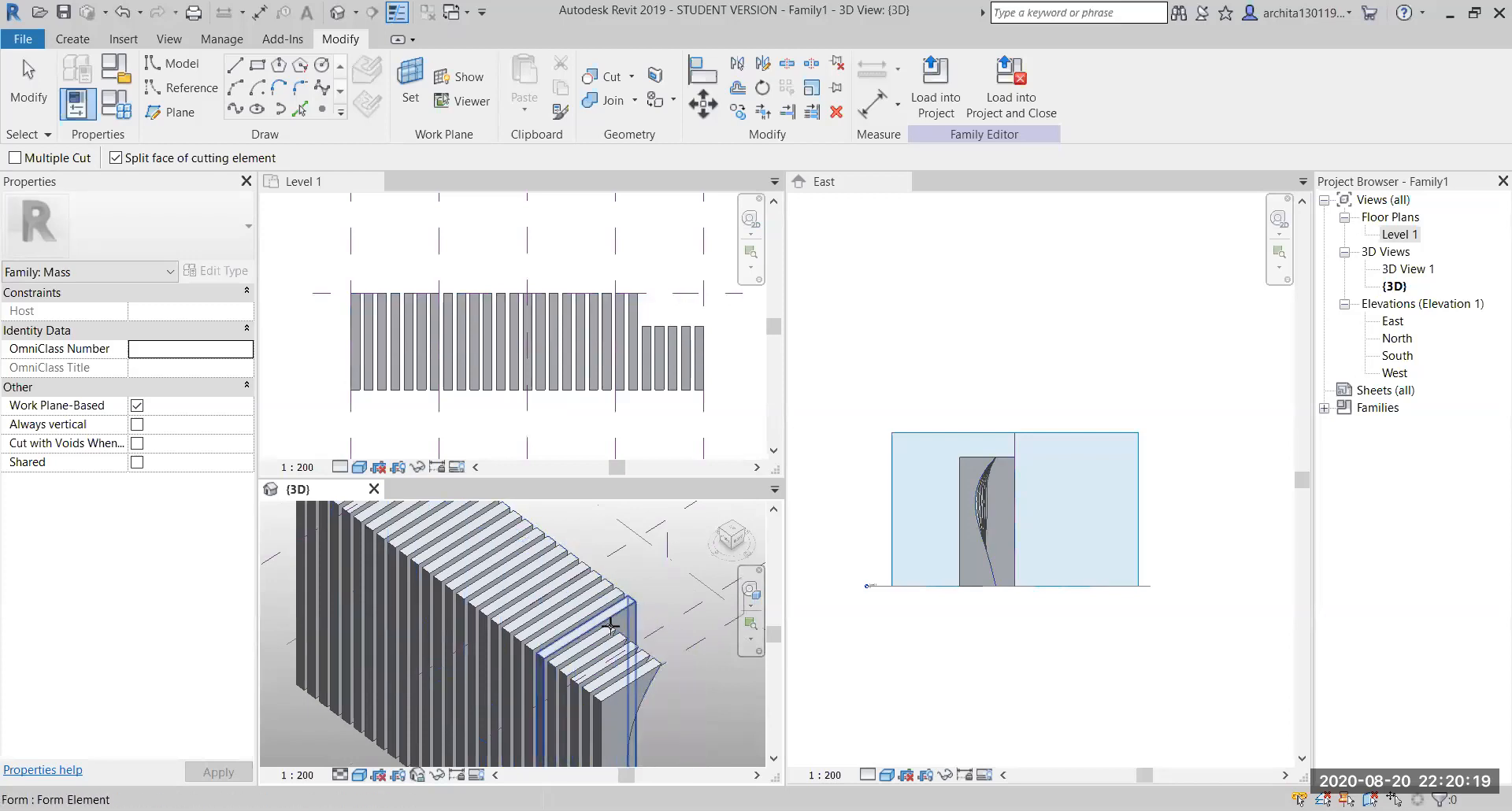
{"action": "left_click", "coordinate": [594, 620]}
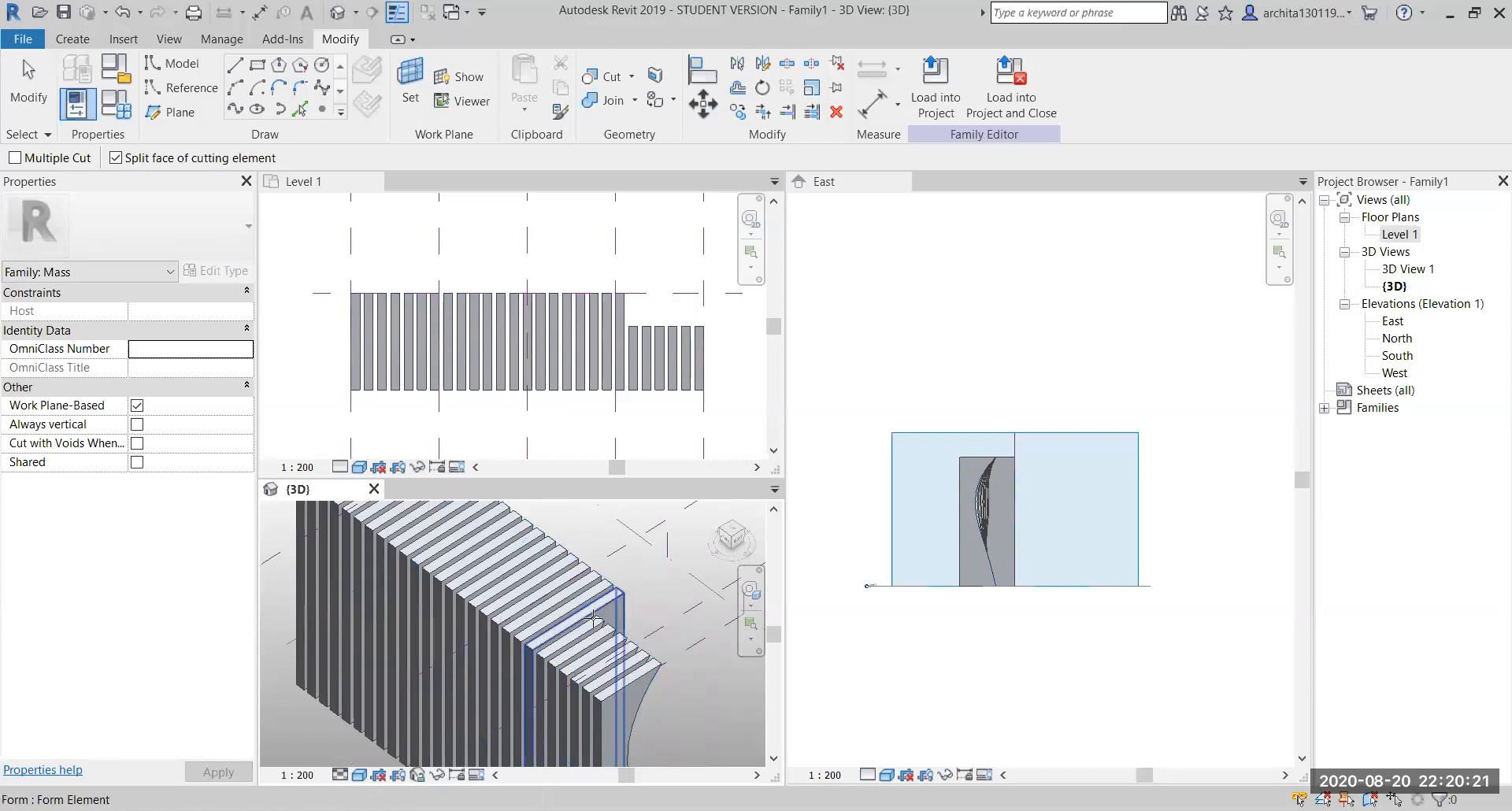
{"action": "left_click", "coordinate": [597, 619]}
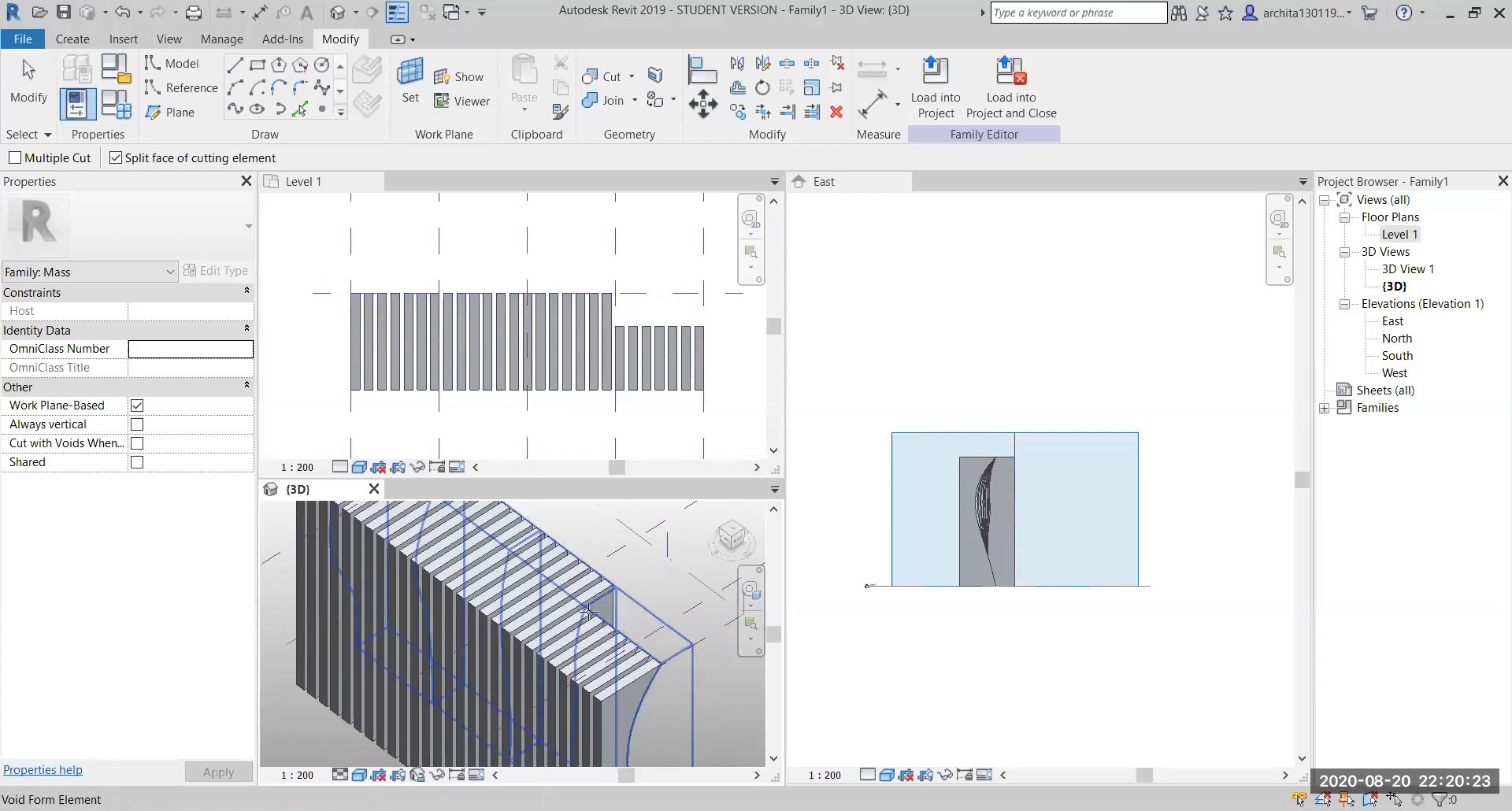
Continue cutting with the curved void form through the eighth to eleventh slabs from the near end
{"action": "left_click", "coordinate": [573, 612]}
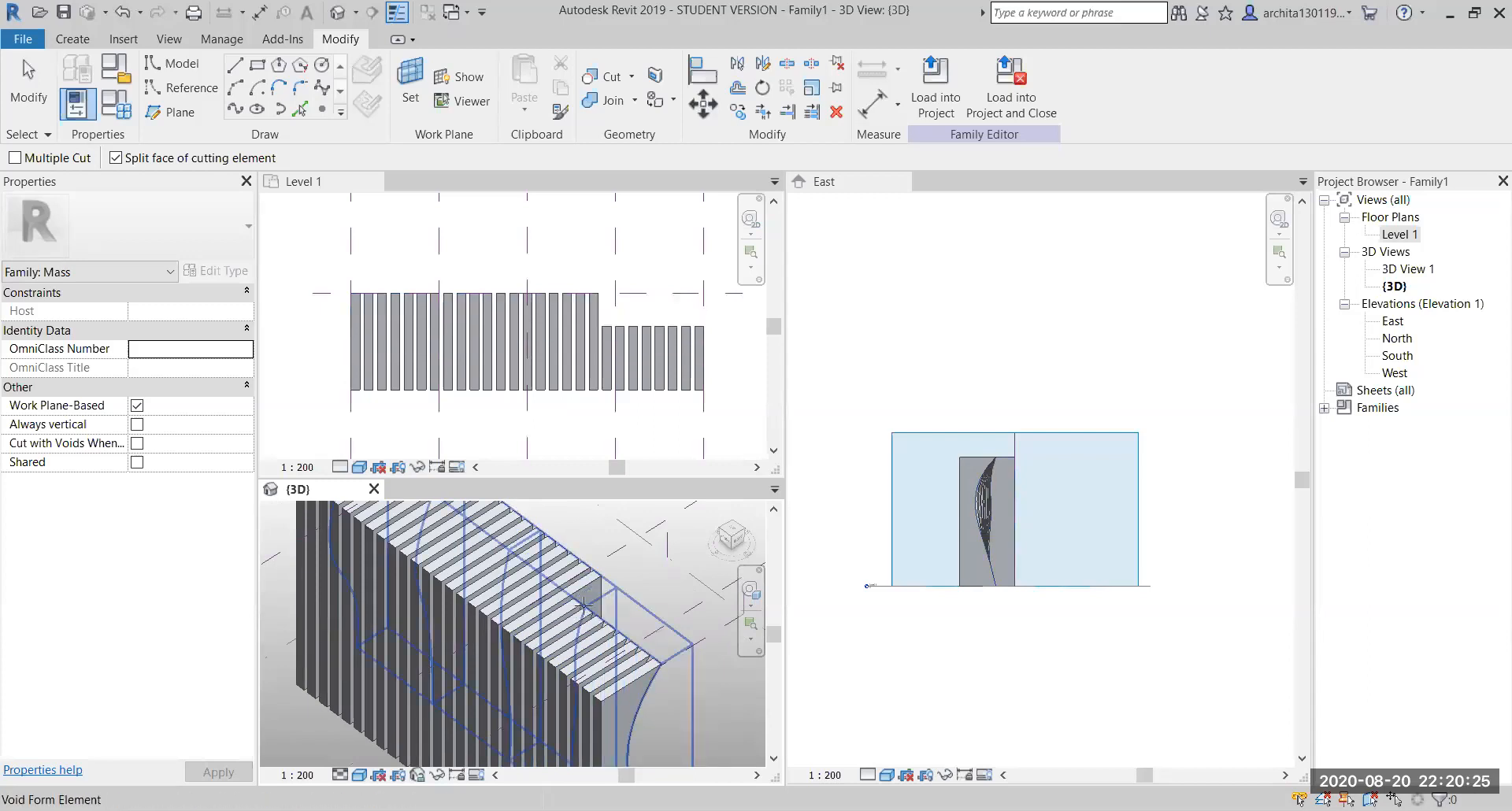
{"action": "left_click", "coordinate": [571, 611]}
{"action": "left_click", "coordinate": [562, 602]}
{"action": "middle_click_drag", "start_coordinate": [562, 603], "coordinate": [634, 622], "text": "shift"}
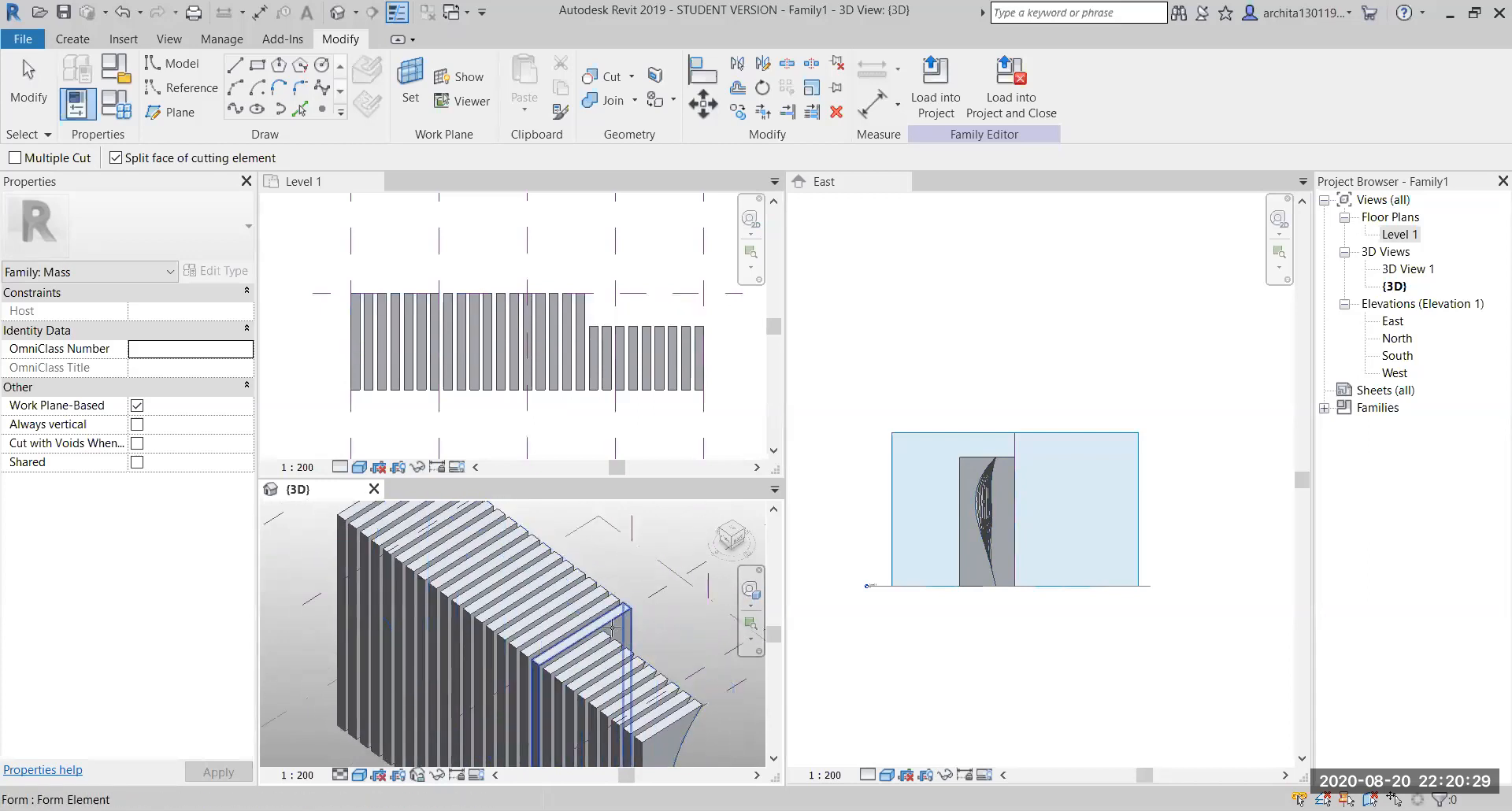
{"action": "left_click", "coordinate": [600, 642]}
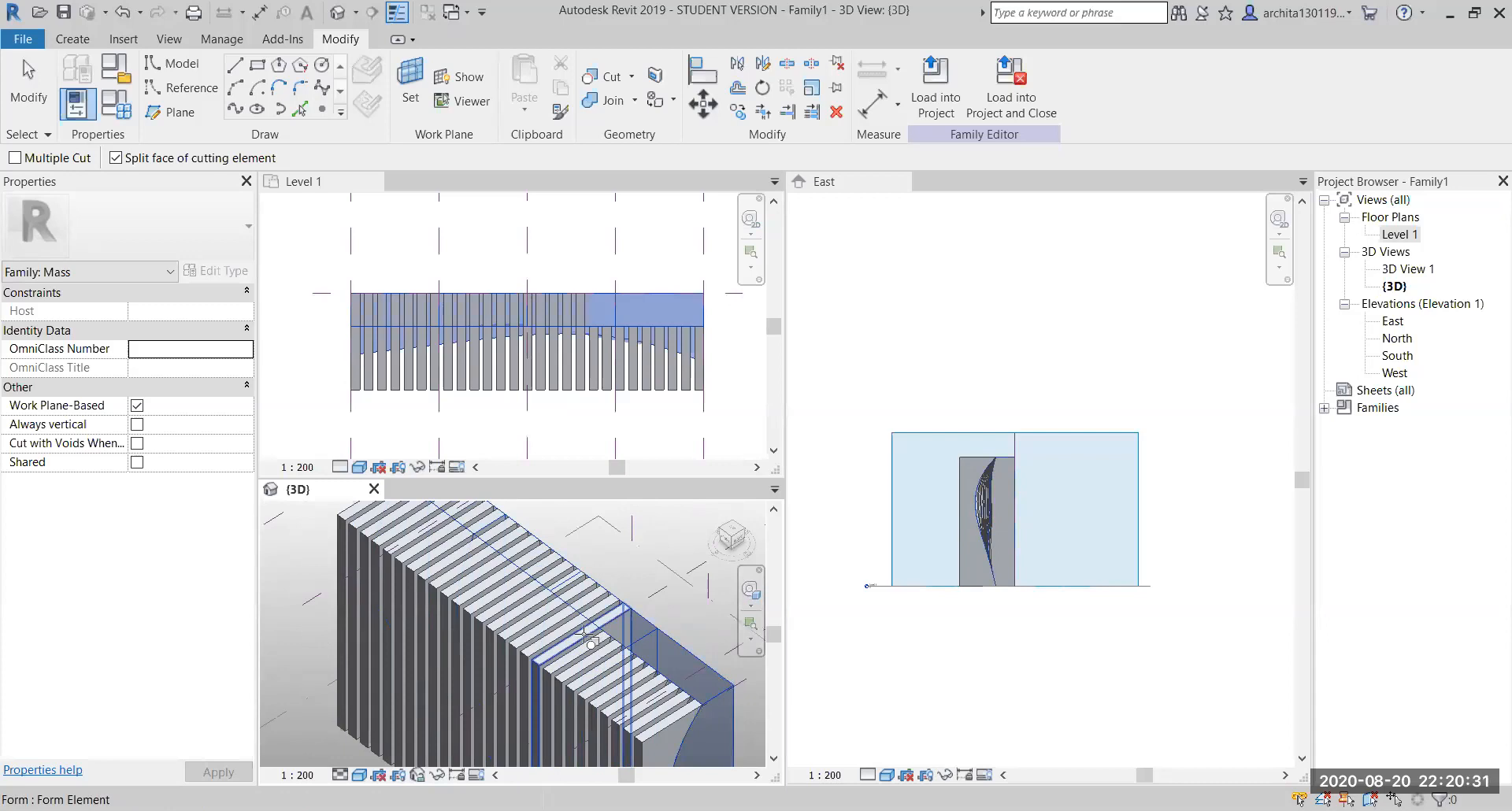
{"action": "left_click", "coordinate": [602, 637]}
{"action": "left_click", "coordinate": [607, 634]}
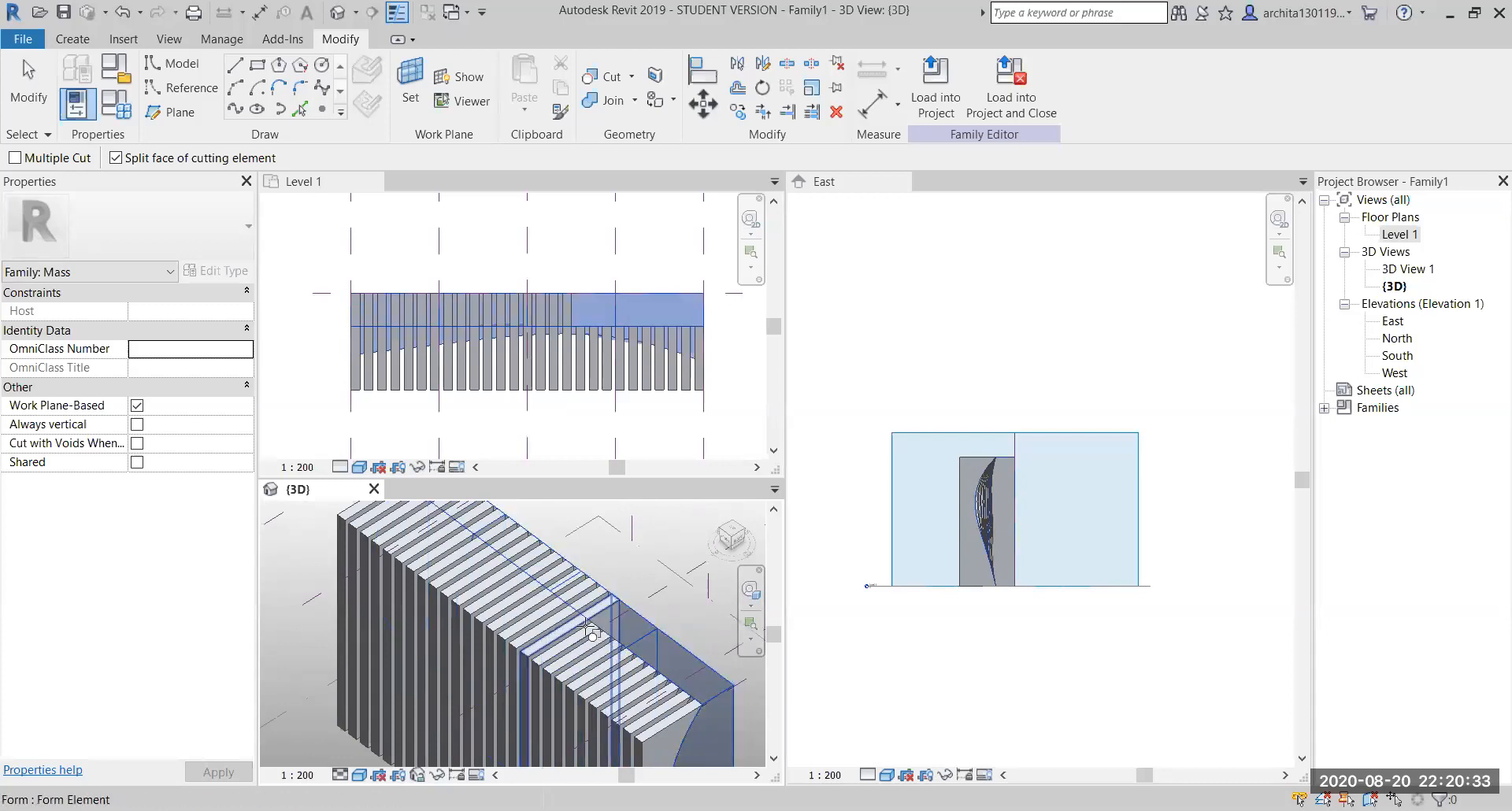
{"action": "left_click", "coordinate": [592, 629]}
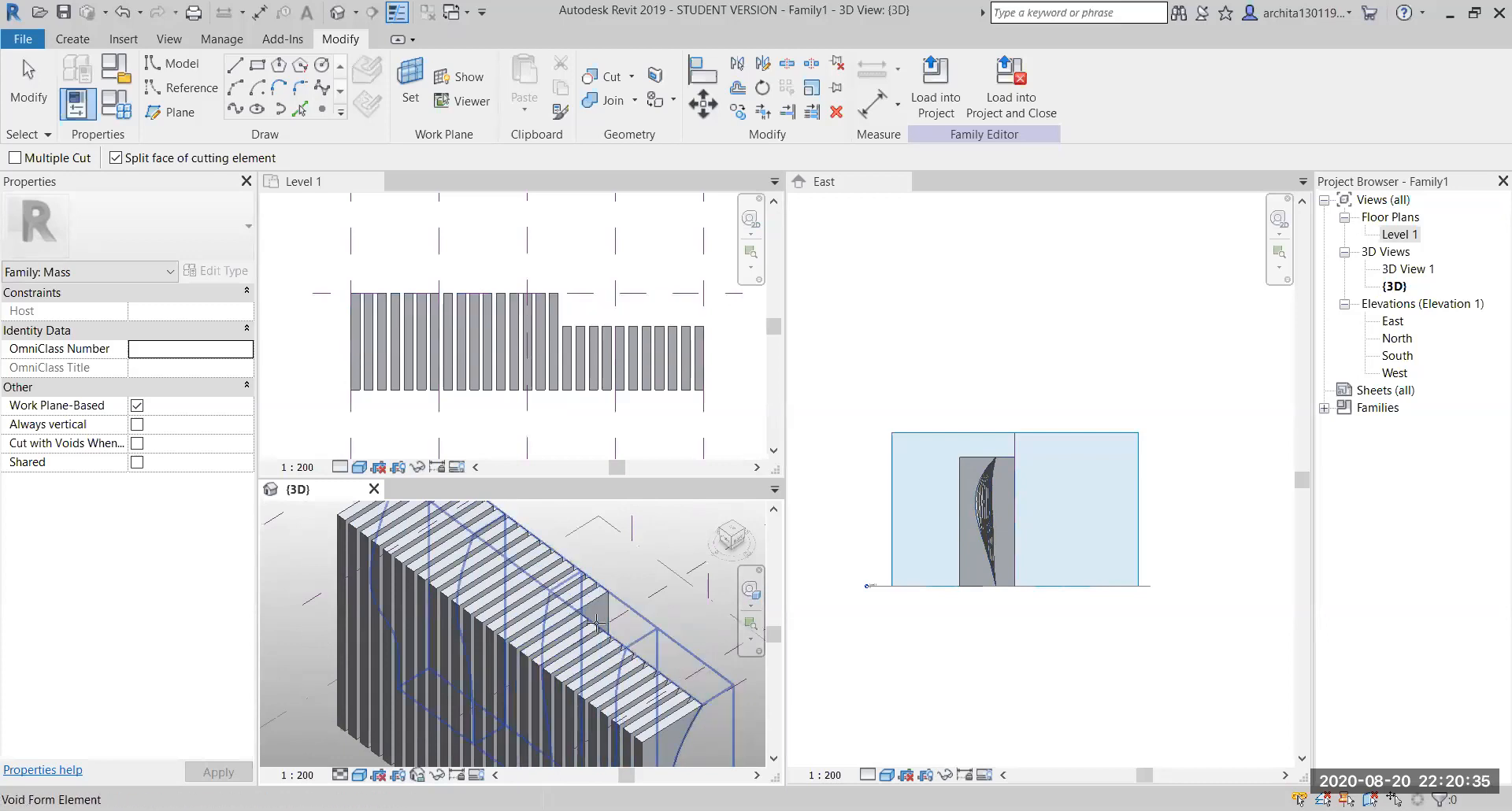
Cut the twelfth through fifteenth slabs from the near end with the curved void form
{"action": "left_click", "coordinate": [592, 622]}
{"action": "left_click", "coordinate": [579, 613]}
{"action": "left_click", "coordinate": [577, 612]}
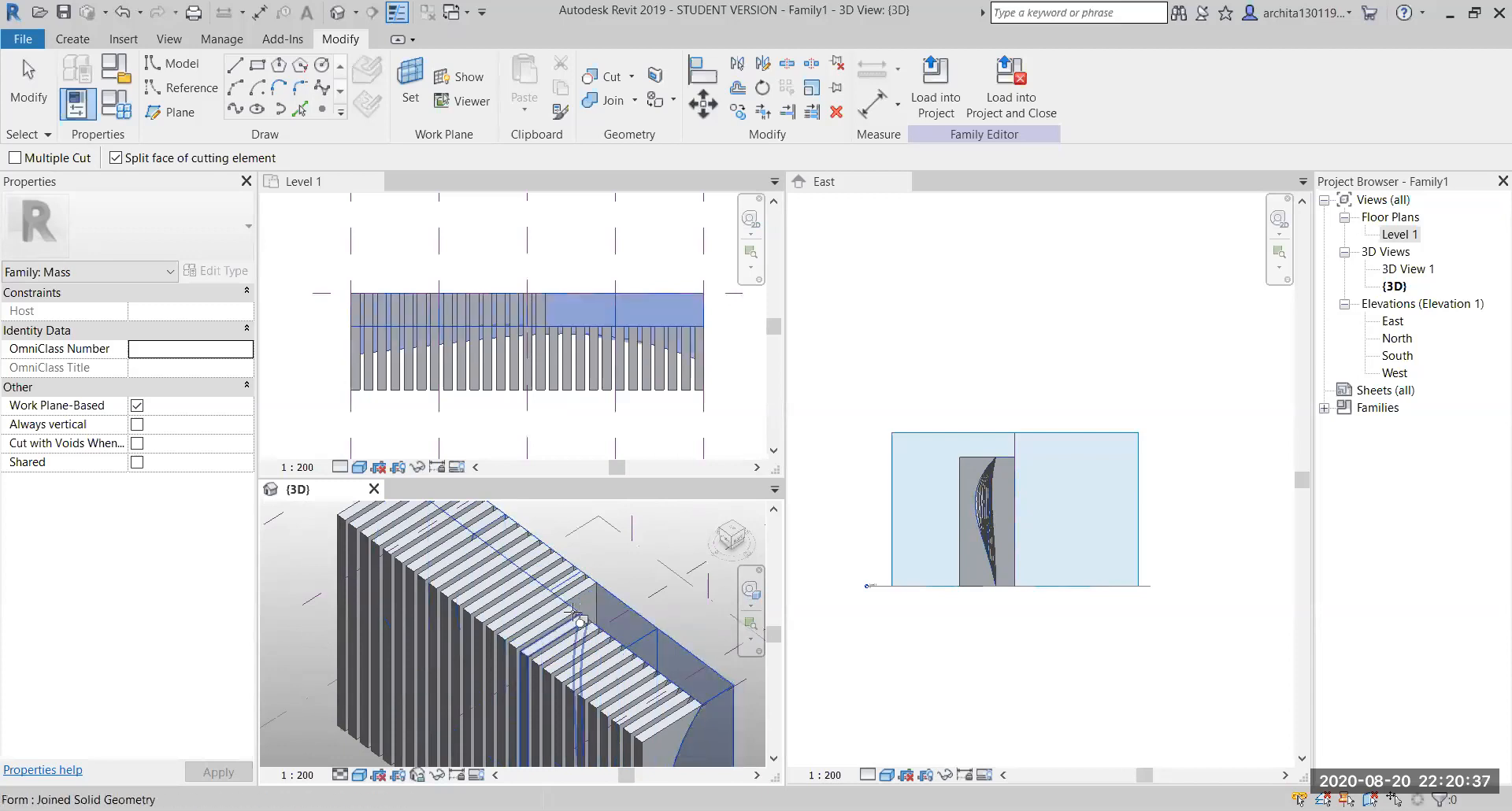
{"action": "left_click", "coordinate": [564, 602]}
{"action": "left_click", "coordinate": [551, 592]}
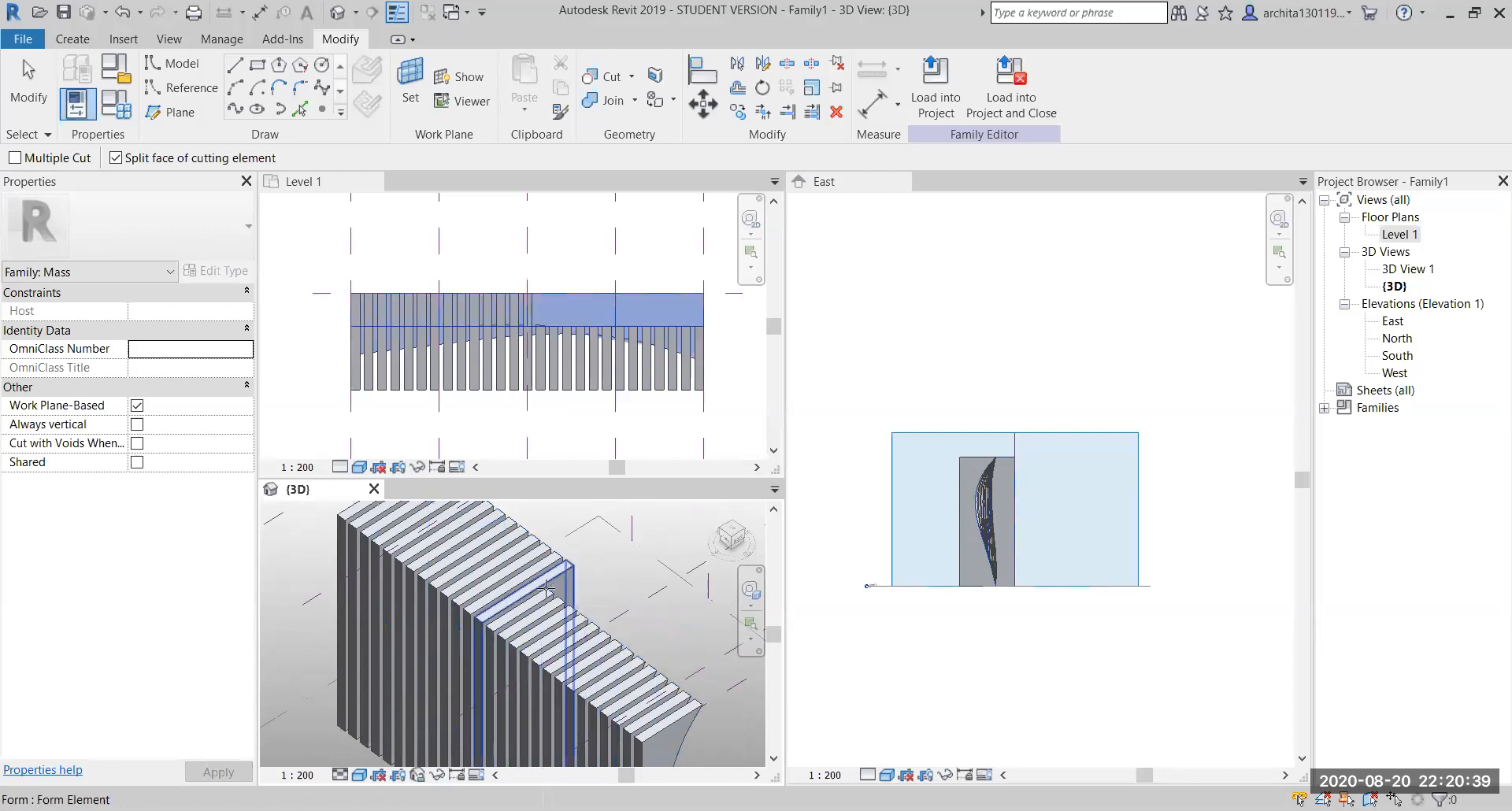
{"action": "left_click", "coordinate": [549, 589]}
{"action": "left_click", "coordinate": [545, 586]}
{"action": "left_click", "coordinate": [541, 583]}
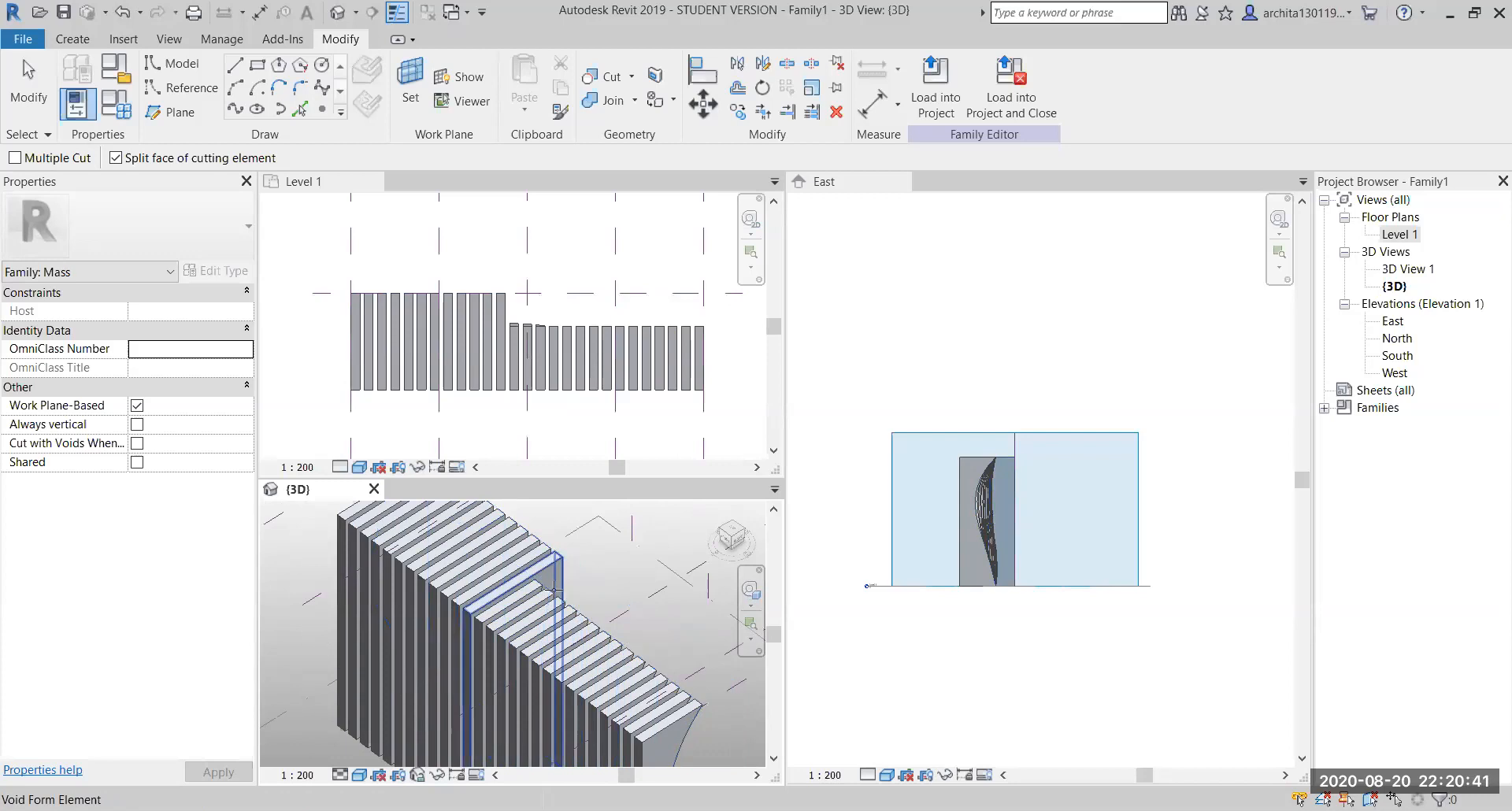
{"action": "left_click", "coordinate": [539, 582]}
{"action": "key", "text": "Escape"}
{"action": "key", "text": "Escape"}
Restart Cut Geometry and cut the sixteenth through eighteenth slabs from the near end with the curved void form
{"action": "scroll", "coordinate": [587, 574], "scroll_direction": "up", "scroll_amount": 3}
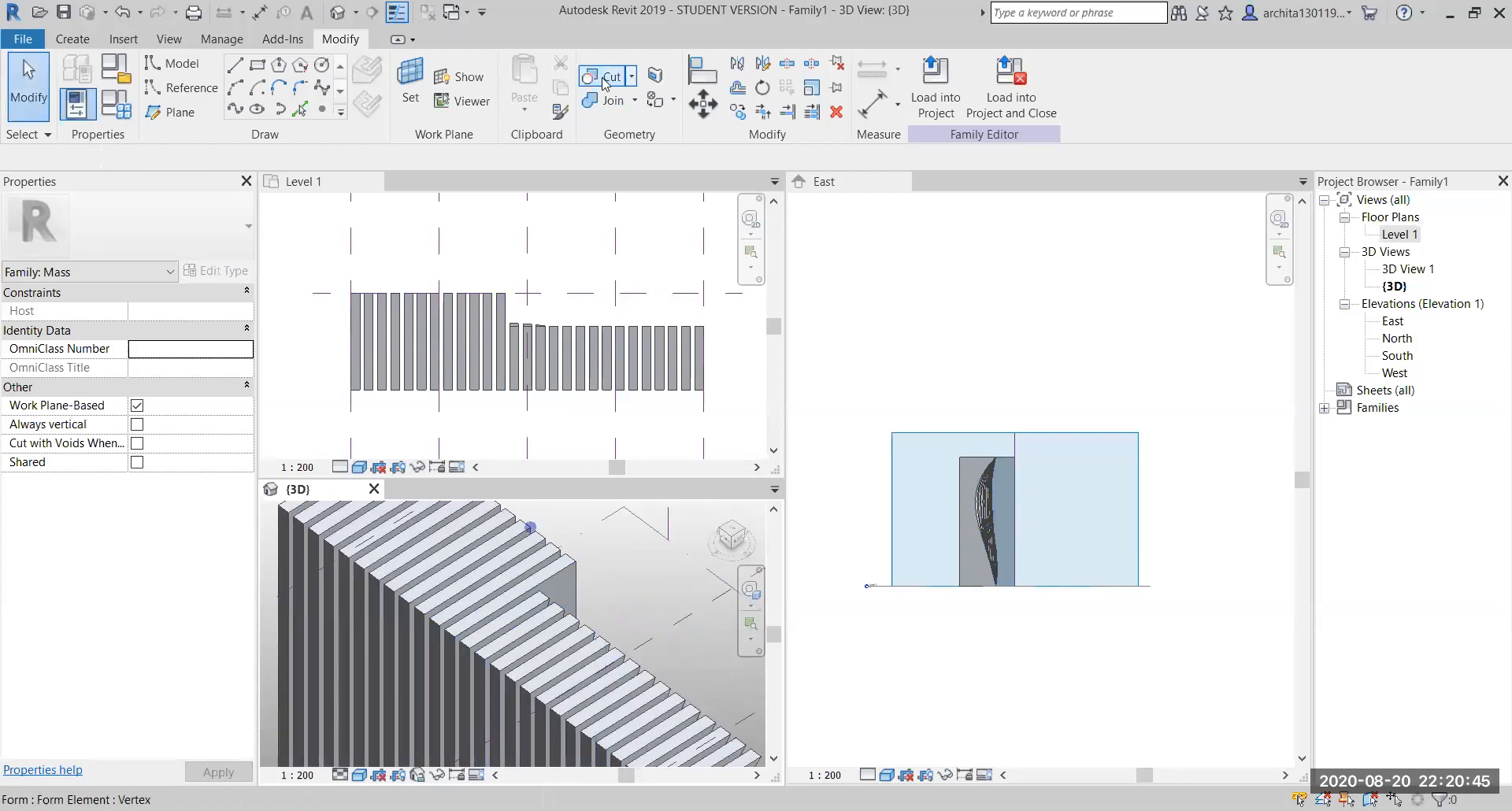
{"action": "left_click", "coordinate": [604, 76]}
{"action": "left_click", "coordinate": [557, 600]}
{"action": "left_click", "coordinate": [543, 586]}
{"action": "left_click", "coordinate": [538, 585]}
{"action": "left_click", "coordinate": [517, 567]}
{"action": "left_click", "coordinate": [521, 576]}
{"action": "left_click", "coordinate": [508, 561]}
Cut the nineteenth and twentieth slabs from the near end with the curved void form
{"action": "middle_click_drag", "start_coordinate": [520, 579], "coordinate": [585, 671]}
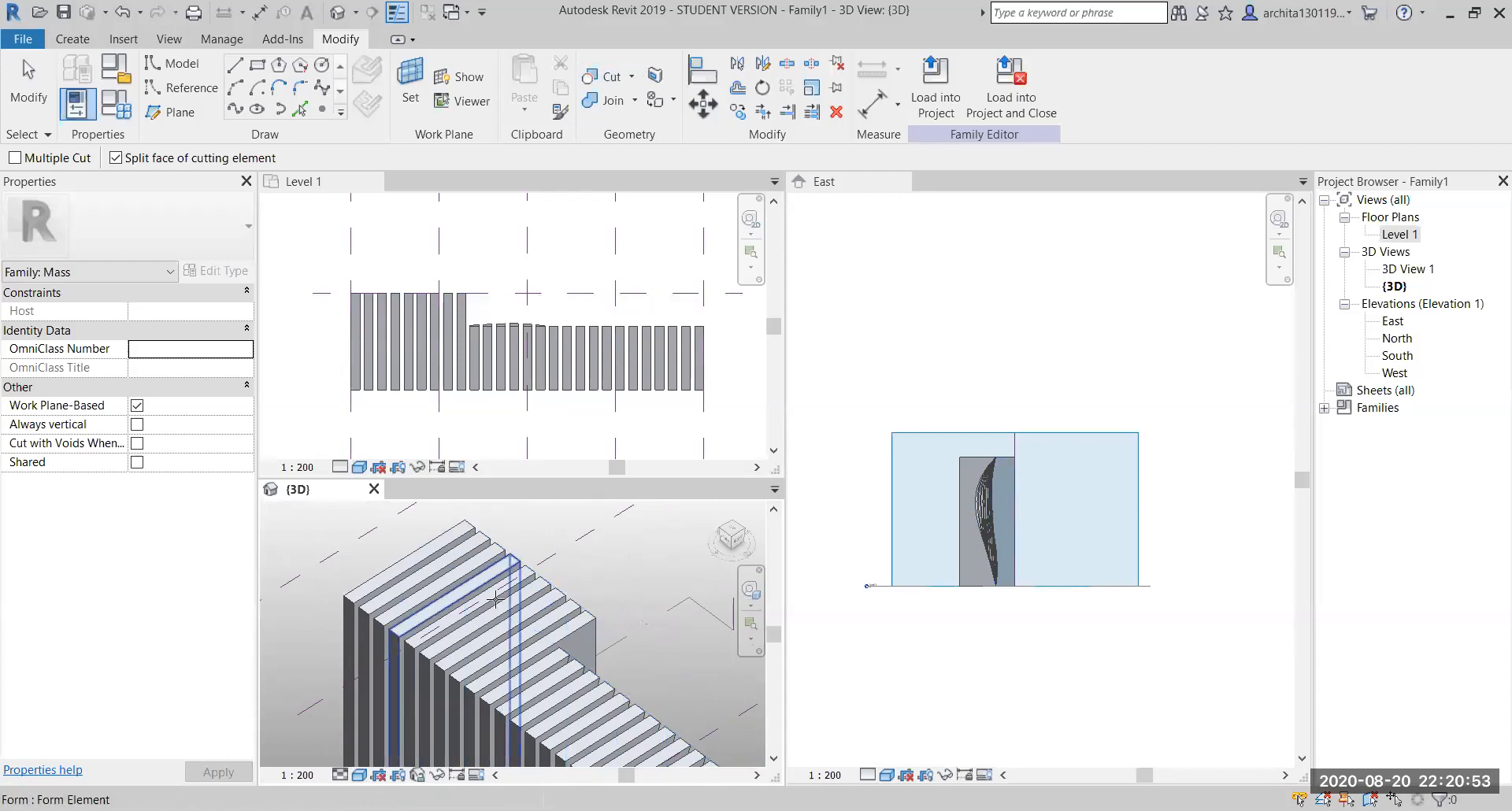
{"action": "left_click", "coordinate": [574, 658]}
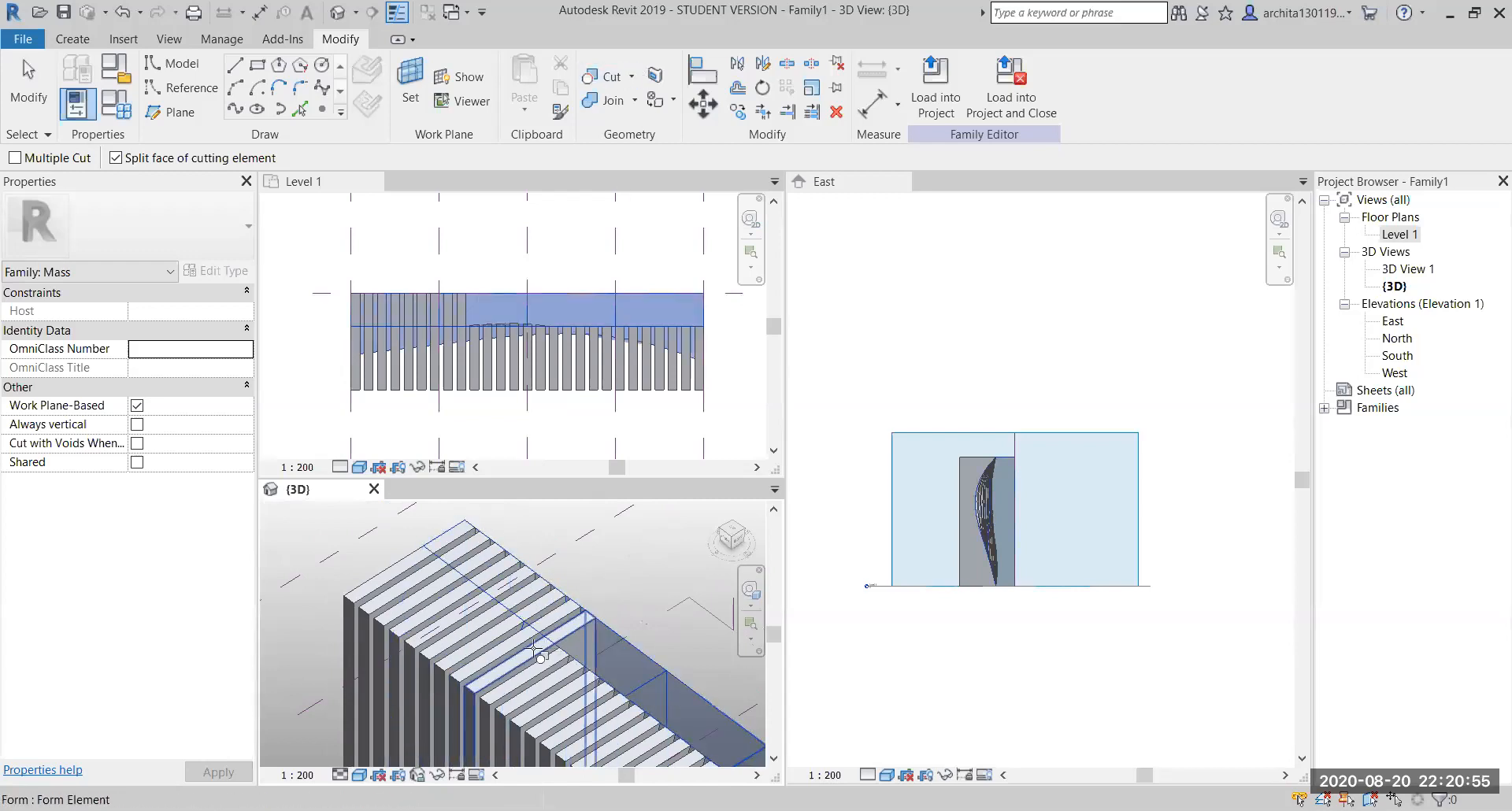
{"action": "left_click", "coordinate": [560, 653]}
{"action": "left_click", "coordinate": [560, 647]}
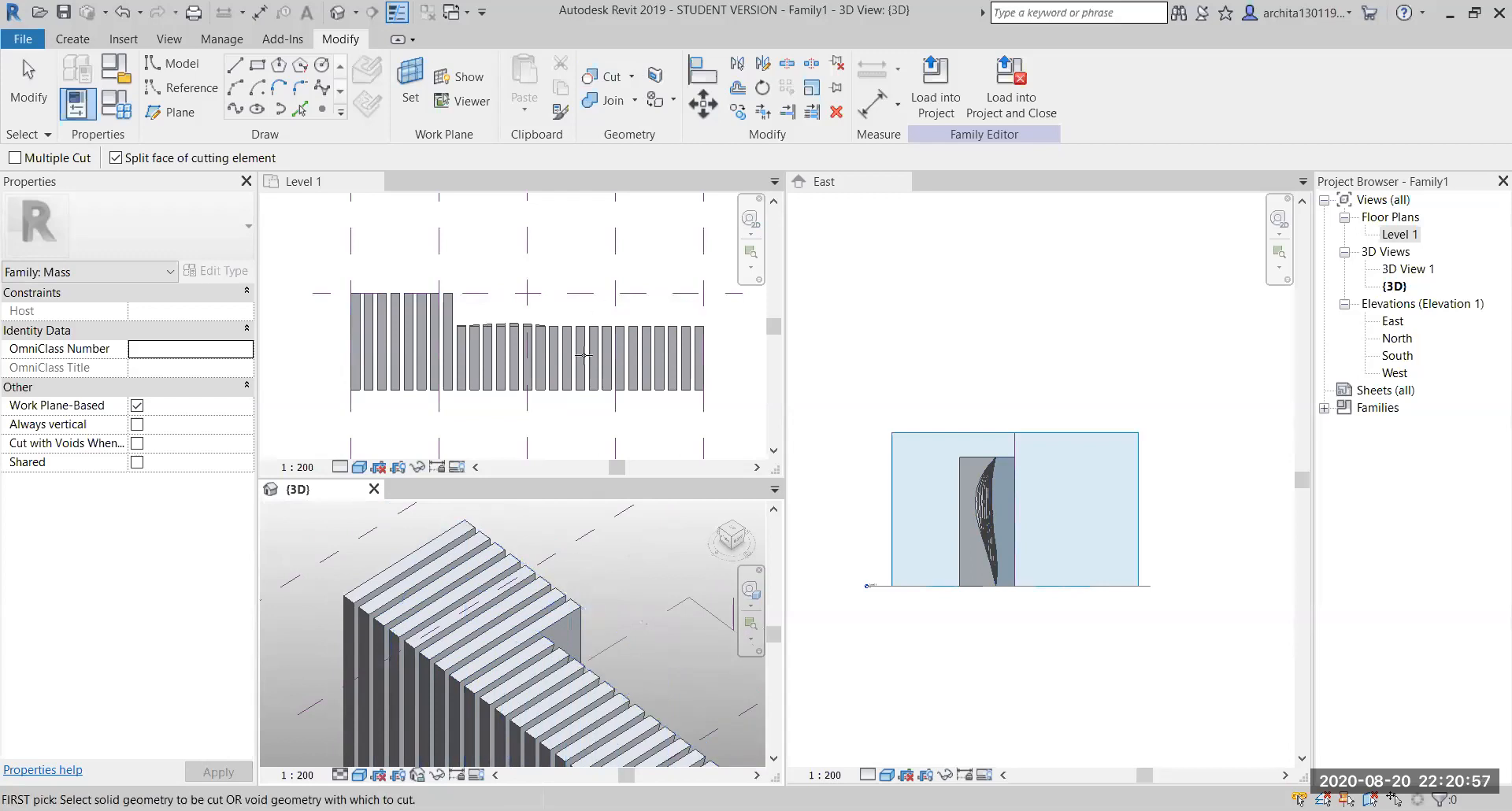
{"action": "left_click", "coordinate": [529, 632]}
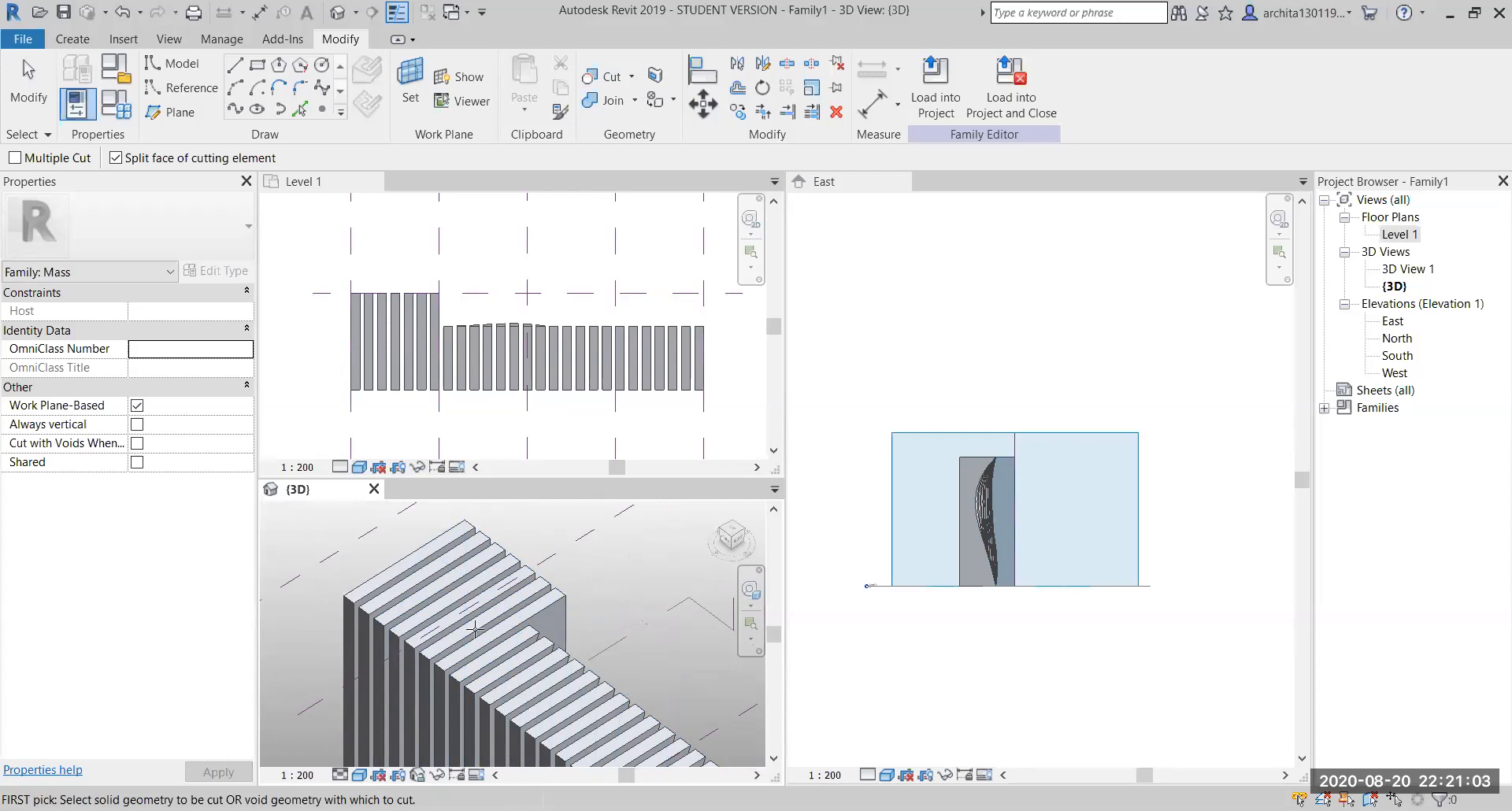
Cut the next four slabs toward the far end with the curved void form, leaving the last three uncut
{"action": "scroll", "coordinate": [368, 581], "scroll_direction": "down", "scroll_amount": 3}
{"action": "scroll", "coordinate": [512, 630], "scroll_direction": "up", "scroll_amount": 3}
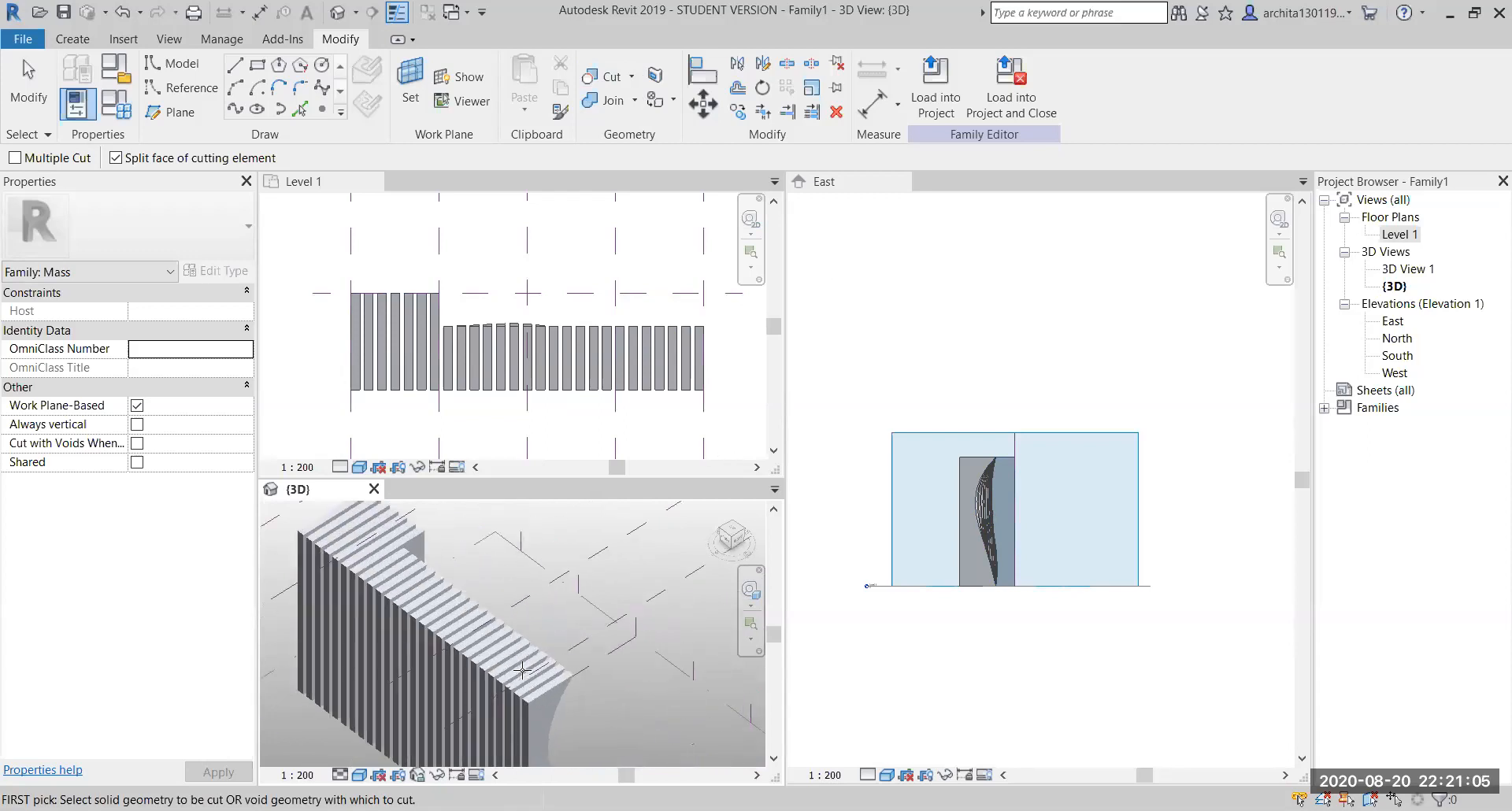
{"action": "scroll", "coordinate": [533, 552], "scroll_direction": "down", "scroll_amount": 1}
{"action": "middle_click_drag", "start_coordinate": [551, 578], "coordinate": [639, 634]}
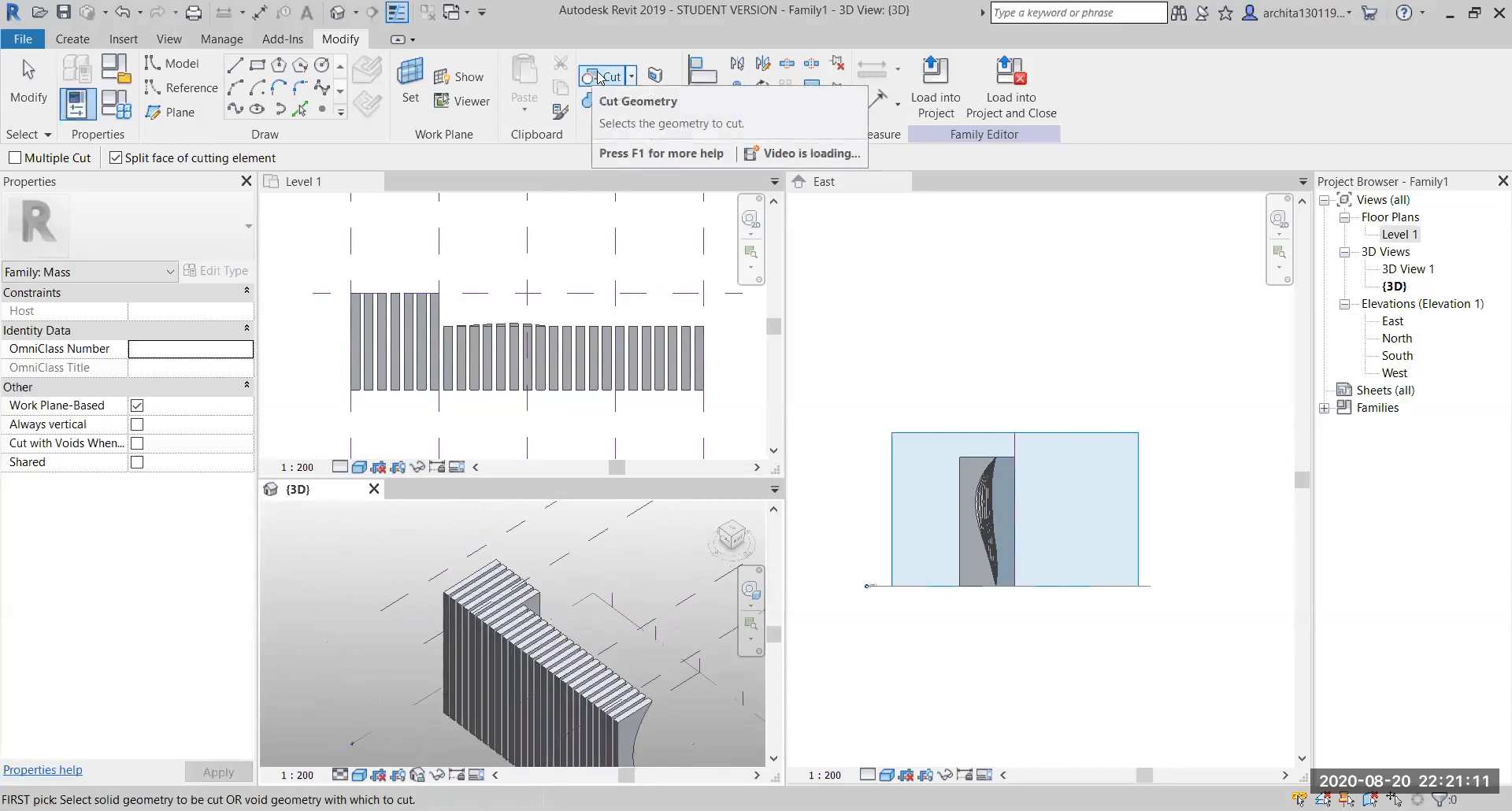
{"action": "scroll", "coordinate": [543, 595], "scroll_direction": "up", "scroll_amount": 3}
{"action": "middle_click_drag", "start_coordinate": [565, 592], "coordinate": [474, 519]}
{"action": "middle_click_drag", "start_coordinate": [456, 579], "coordinate": [588, 707]}
{"action": "scroll", "coordinate": [559, 650], "scroll_direction": "up", "scroll_amount": 2}
{"action": "left_click", "coordinate": [559, 686]}
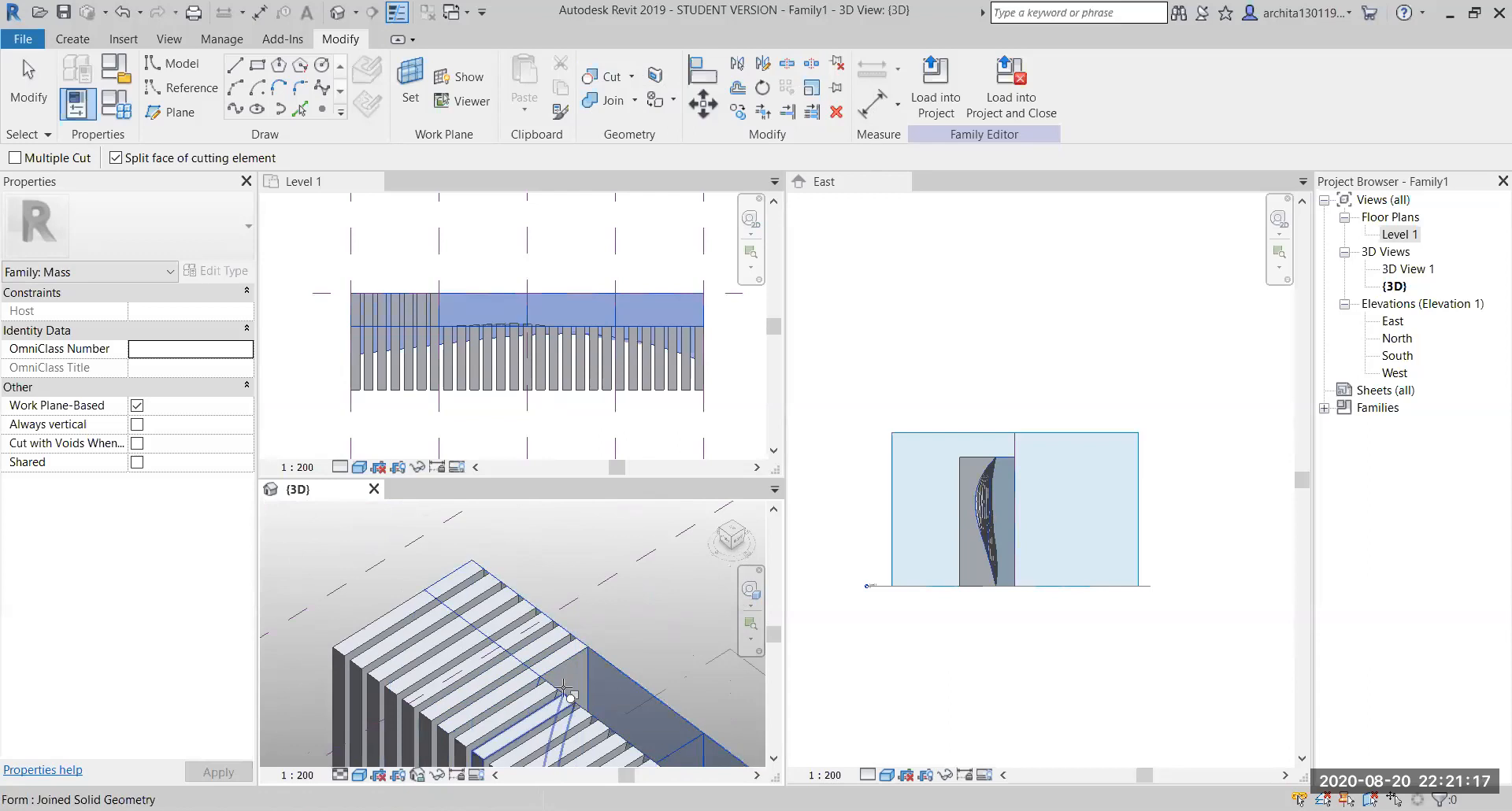
{"action": "left_click", "coordinate": [535, 675]}
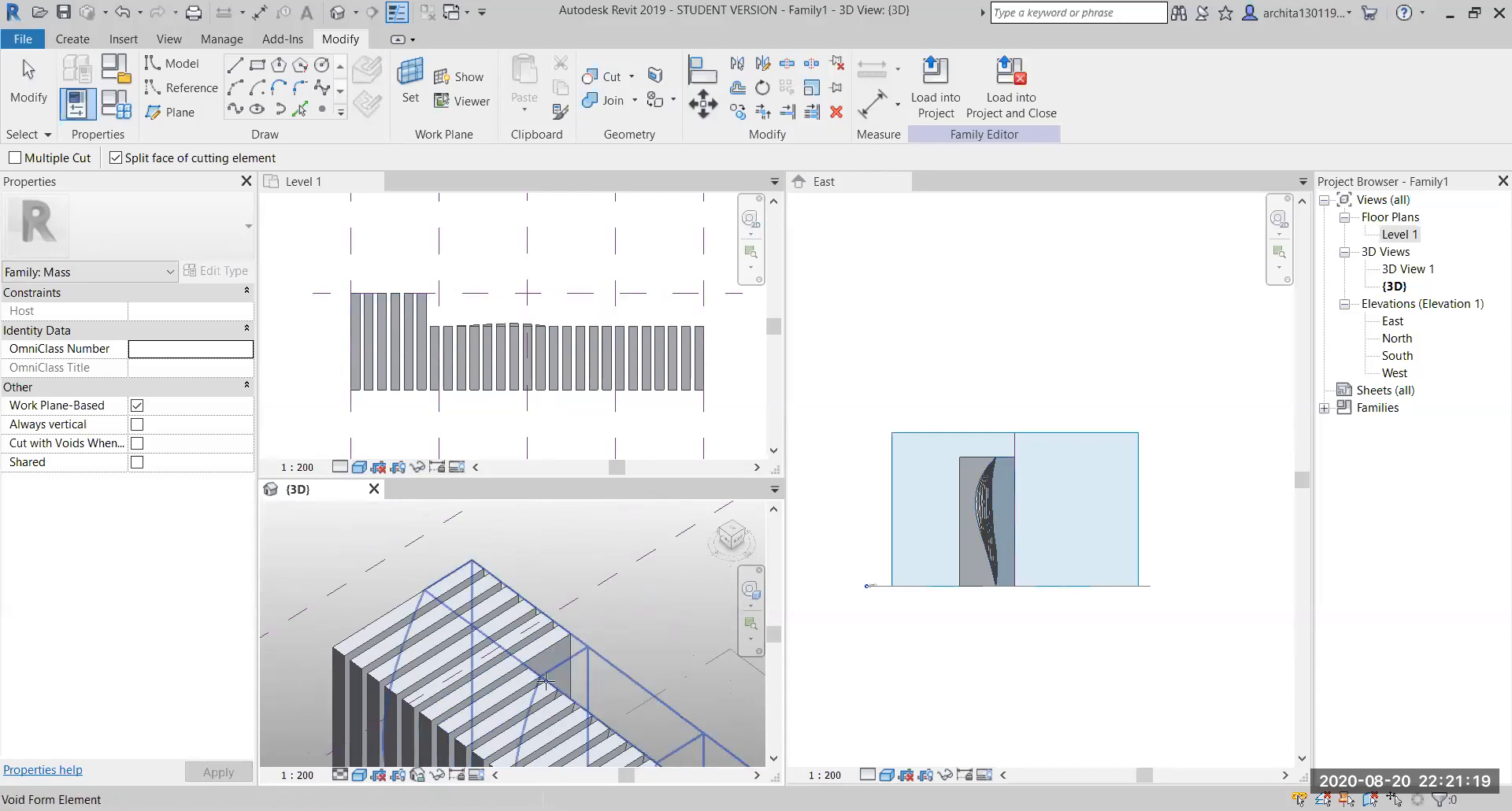
{"action": "left_click", "coordinate": [508, 668]}
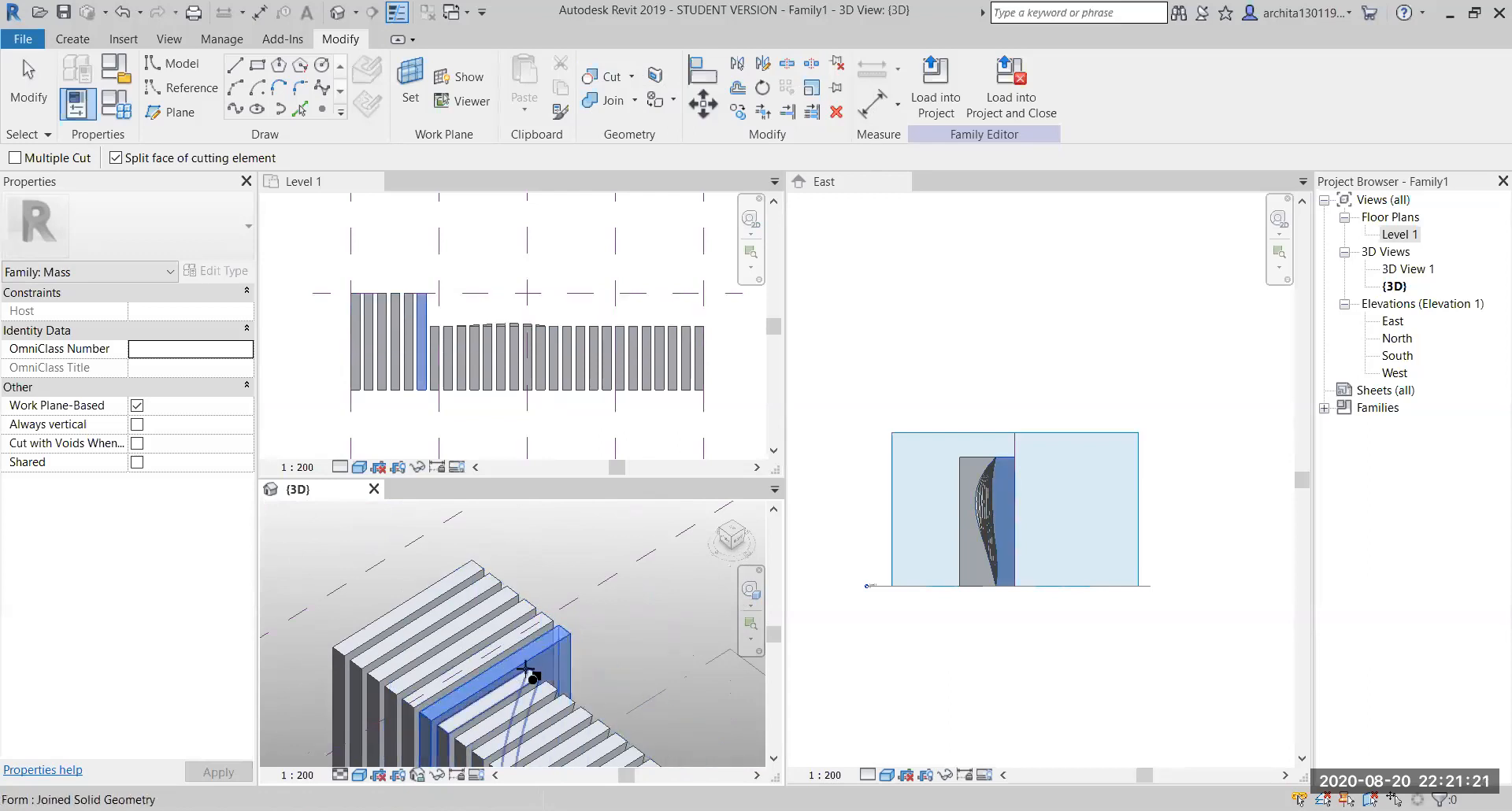
{"action": "left_click", "coordinate": [609, 583]}
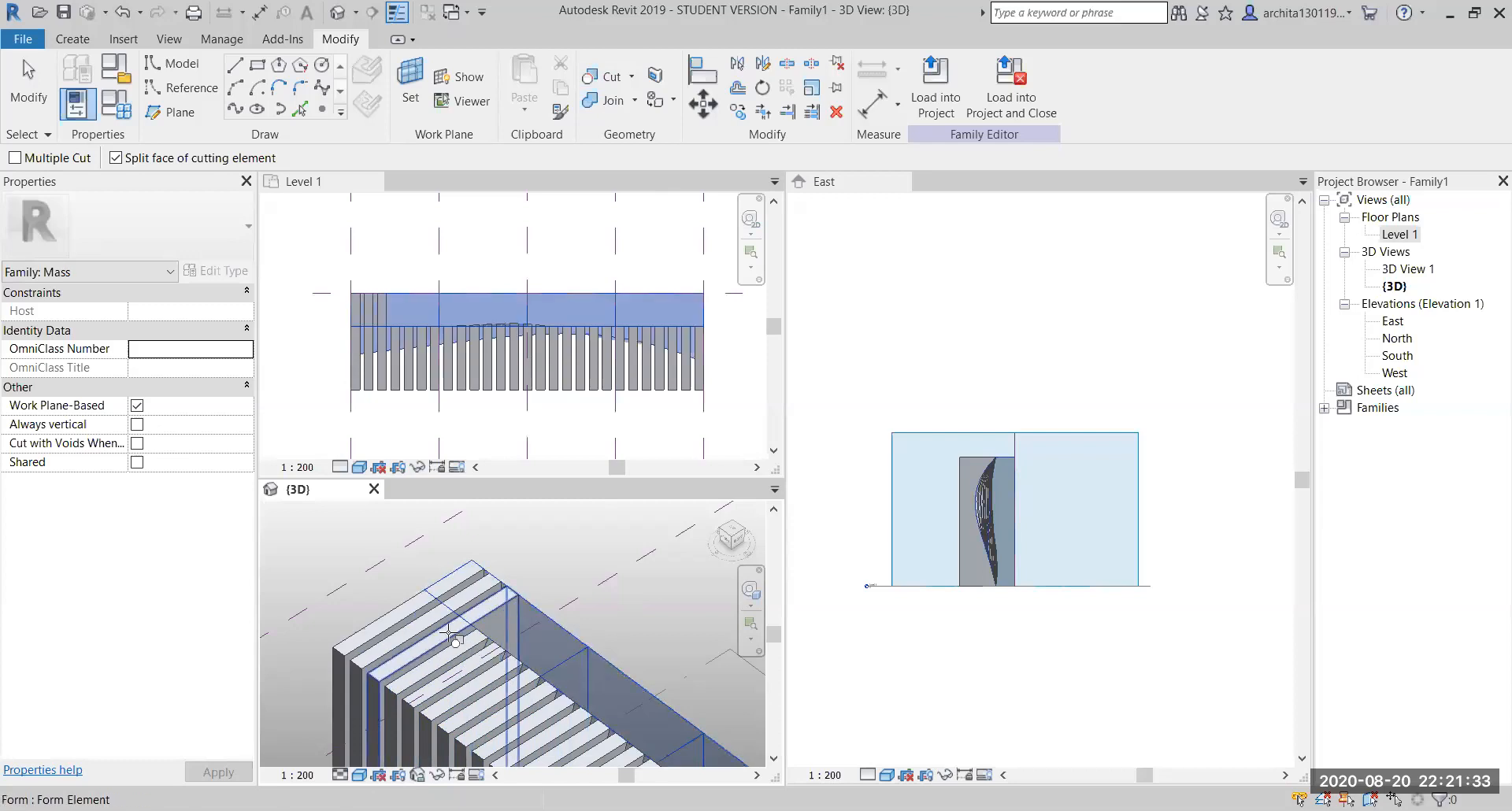
Cut the last three slabs at the far end with the curved void form and end Cut Geometry
{"action": "scroll", "coordinate": [443, 618], "scroll_direction": "down", "scroll_amount": 3}
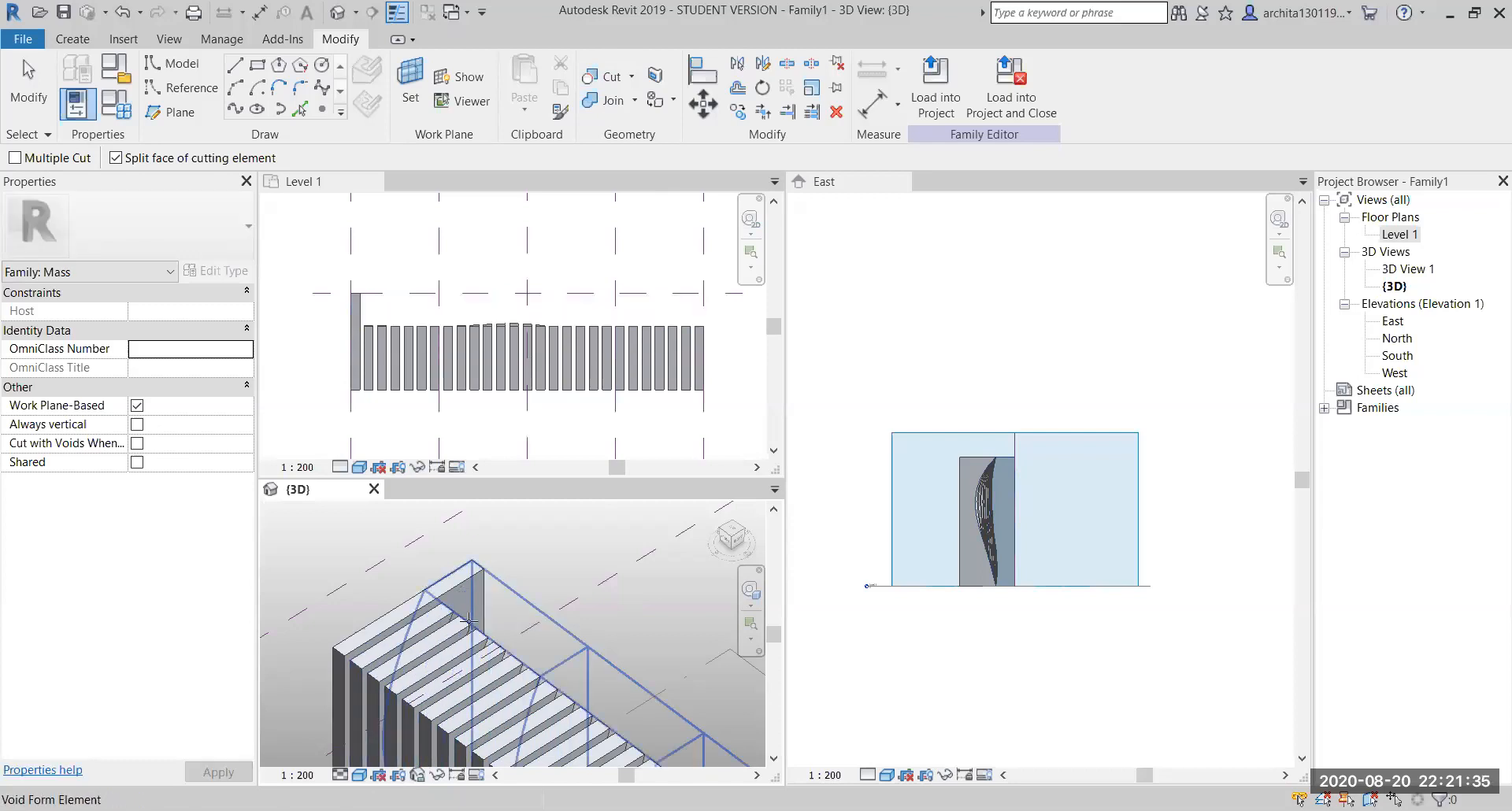
{"action": "left_click", "coordinate": [423, 587]}
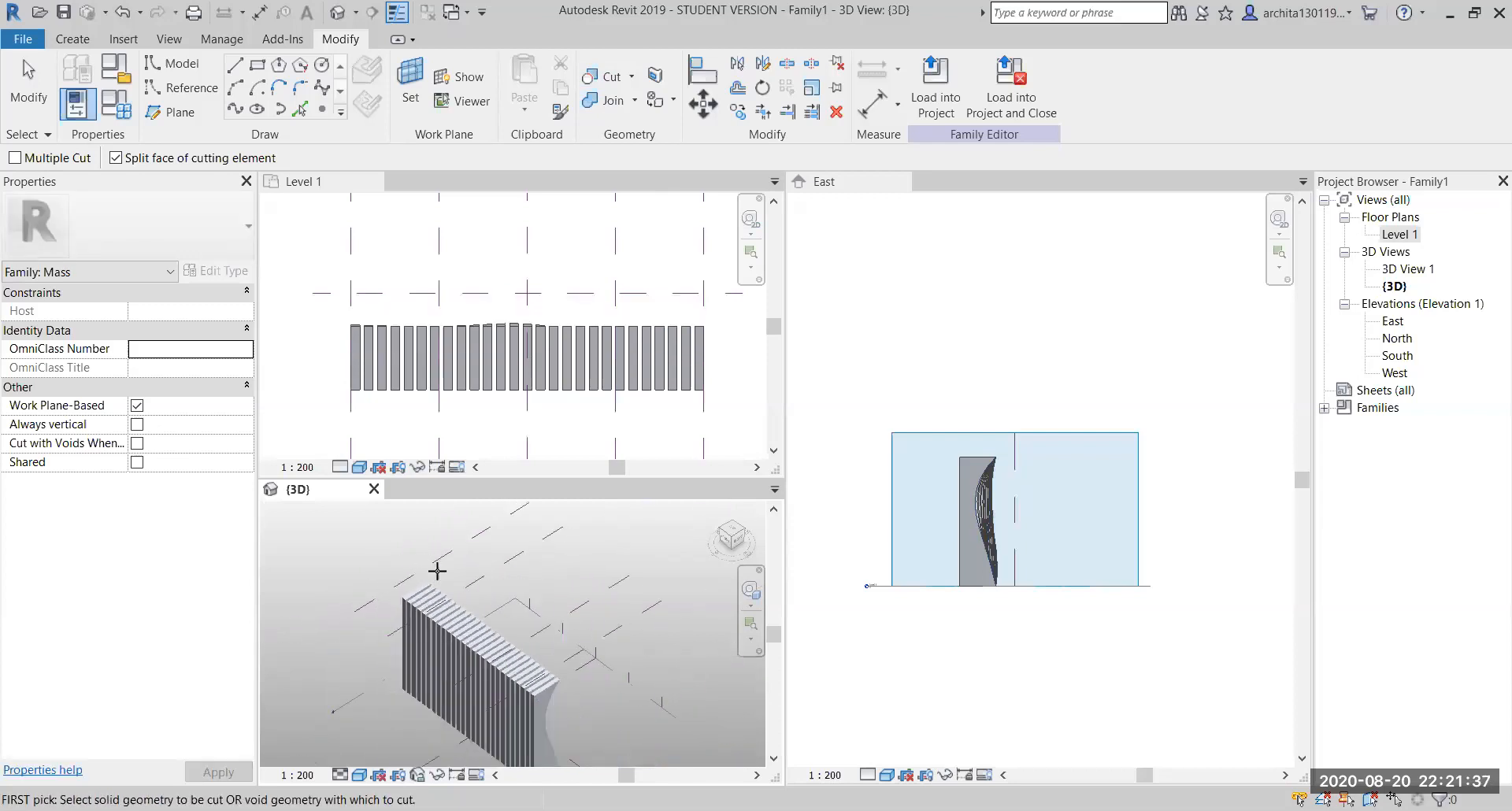
{"action": "key", "text": "Escape"}
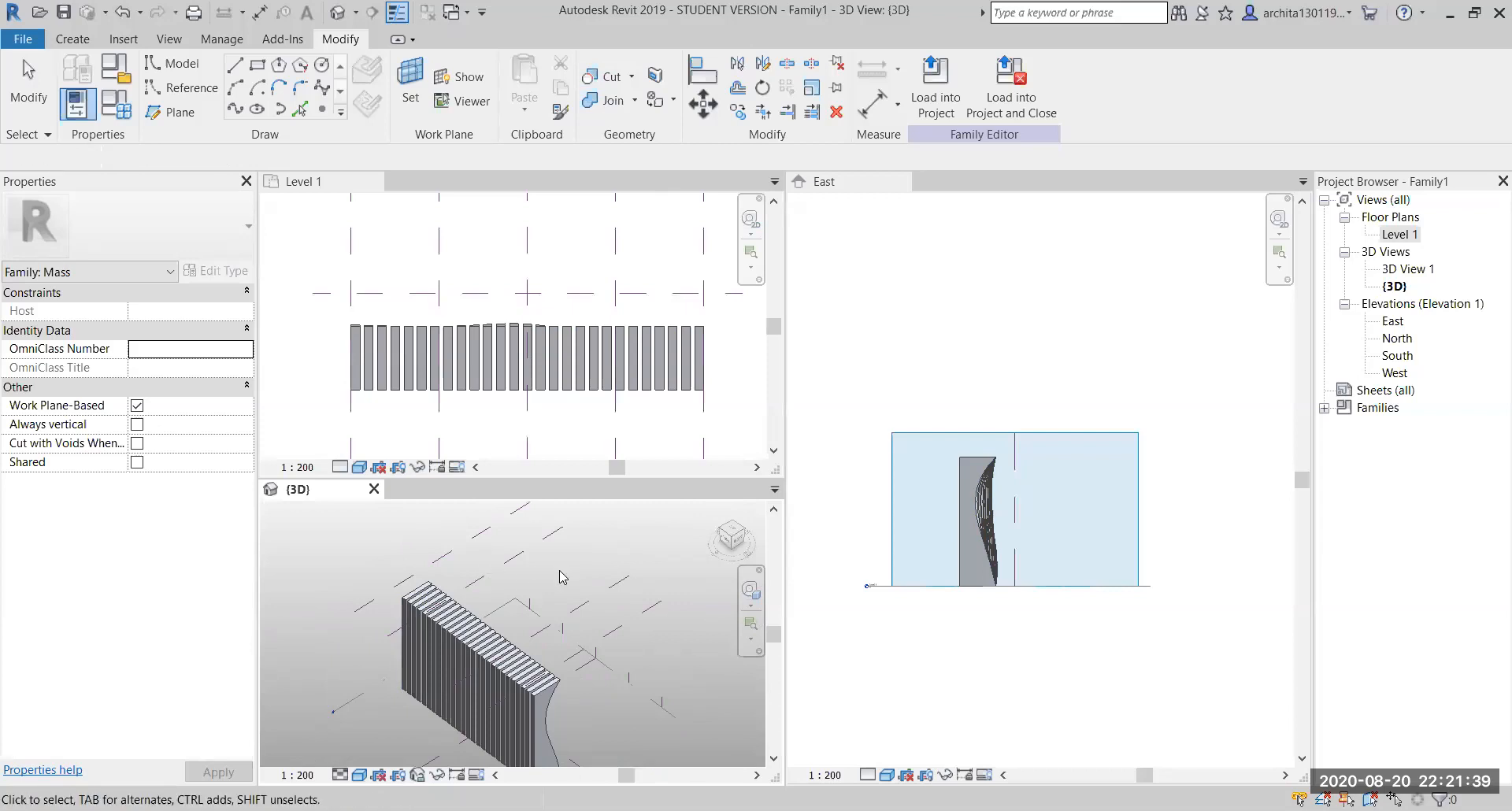
{"action": "middle_click_drag", "start_coordinate": [561, 578], "coordinate": [465, 603], "text": "shift"}
{"action": "scroll", "coordinate": [470, 655], "scroll_direction": "up", "scroll_amount": 5}
{"action": "middle_click_drag", "start_coordinate": [471, 663], "coordinate": [717, 650], "text": "shift"}
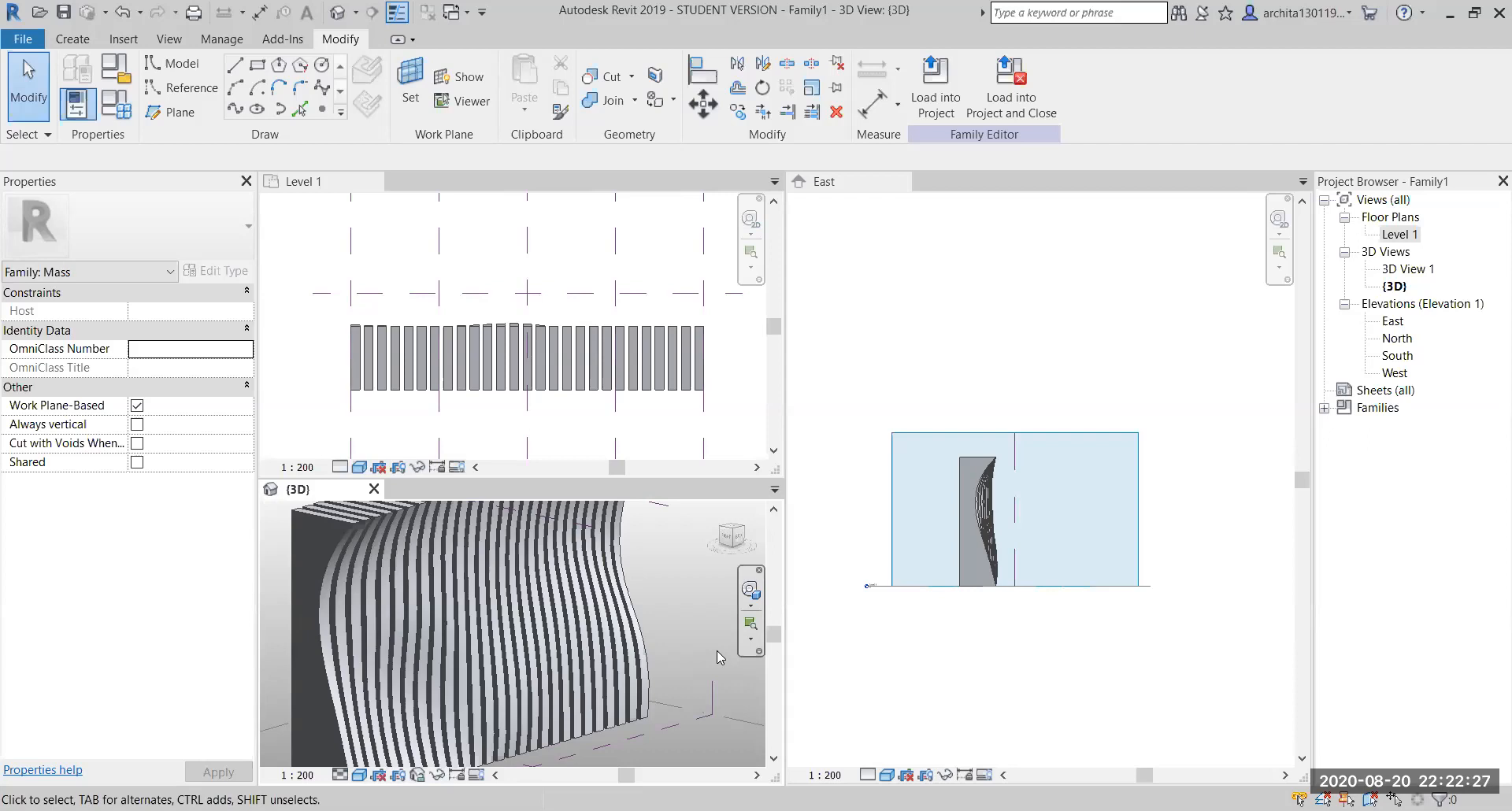
{"action": "scroll", "coordinate": [501, 629], "scroll_direction": "down", "scroll_amount": 2}
{"action": "middle_click_drag", "start_coordinate": [696, 574], "coordinate": [583, 631]}
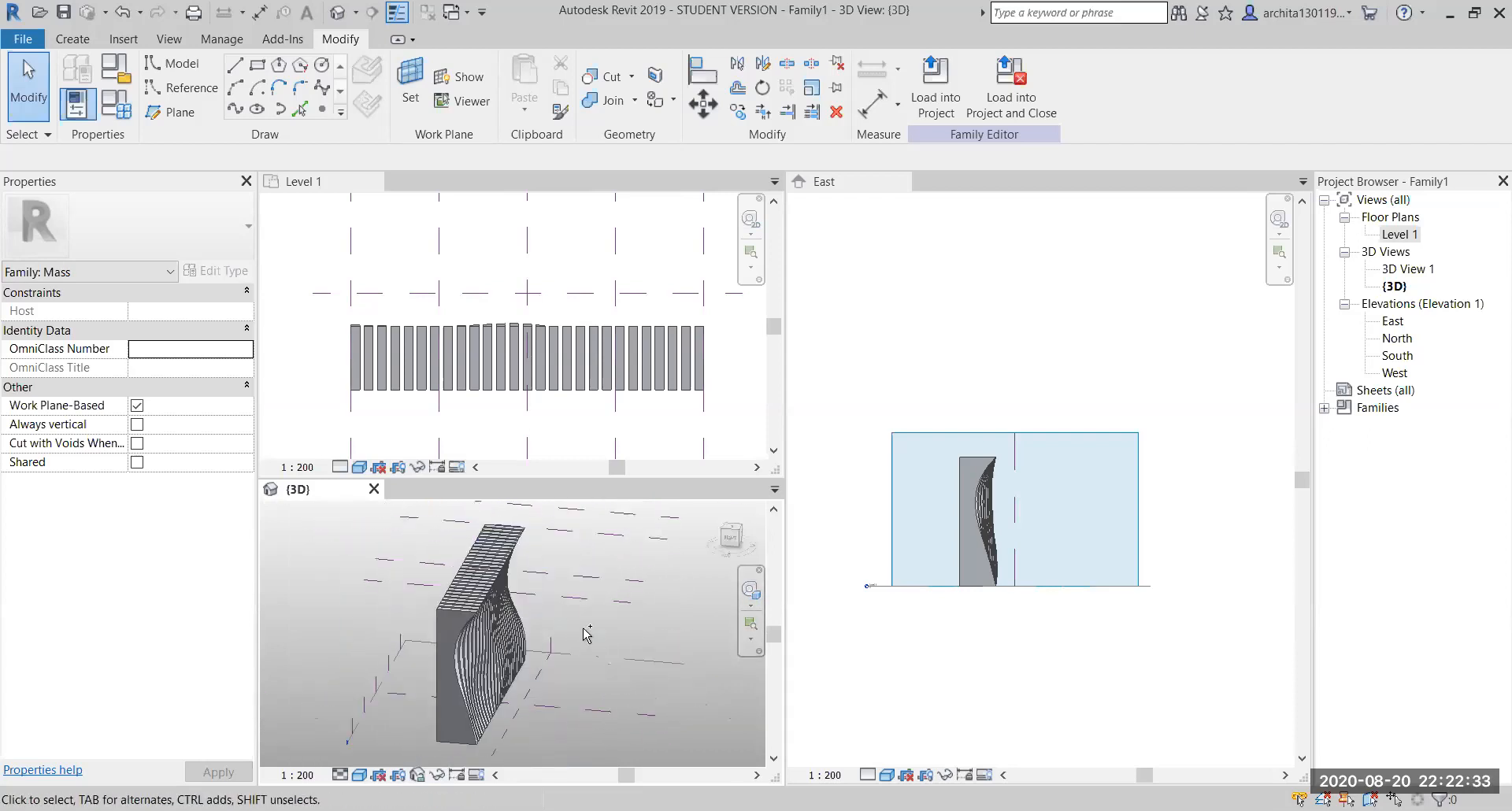
{"action": "scroll", "coordinate": [583, 628], "scroll_direction": "up", "scroll_amount": 3}
Undo the cuts on the last three slabs at the far end
{"action": "key", "text": "ctrl+z"}
{"action": "key", "text": "ctrl+z"}
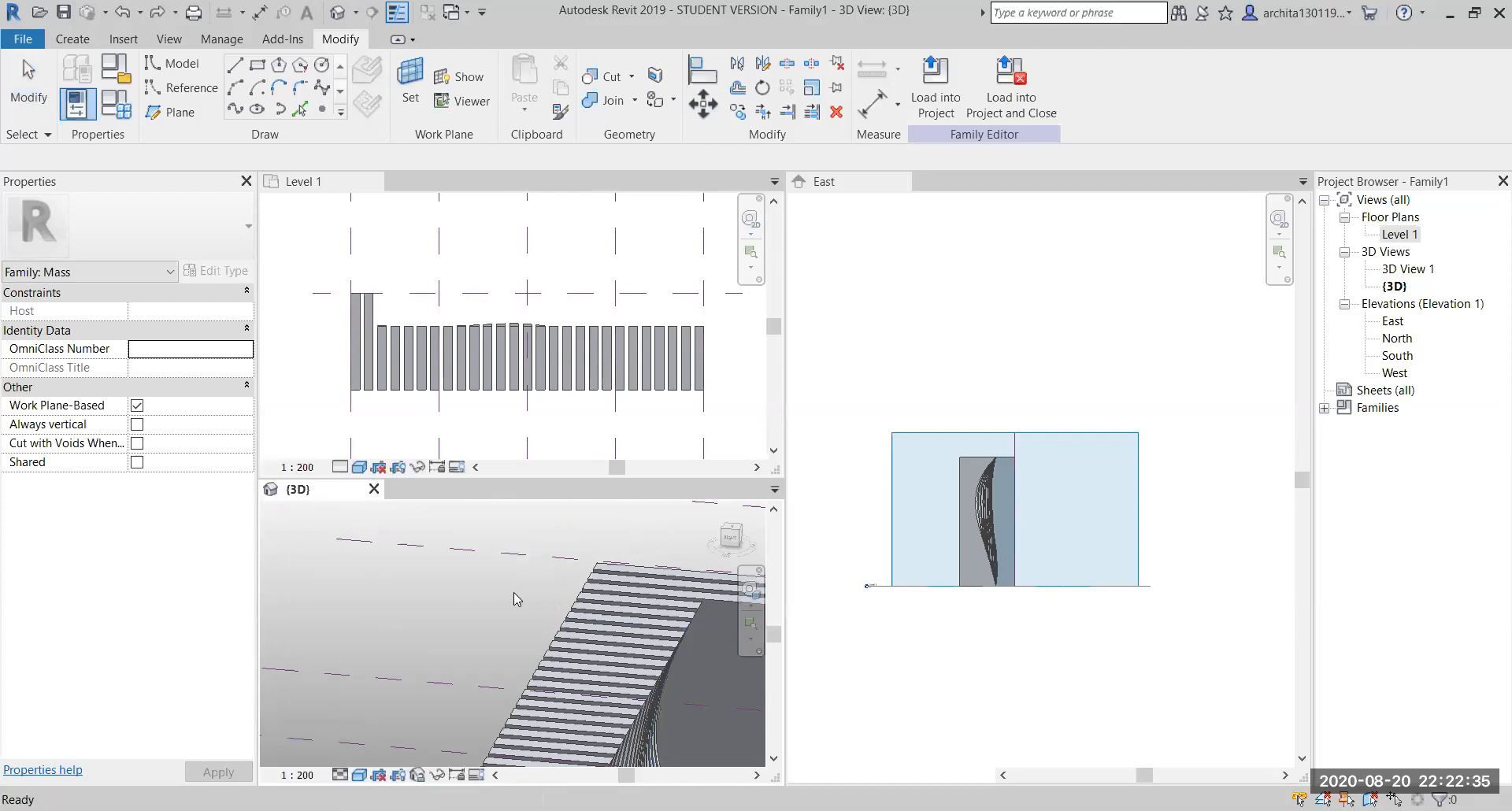
{"action": "scroll", "coordinate": [515, 592], "scroll_direction": "down", "scroll_amount": 4}
{"action": "middle_click_drag", "start_coordinate": [581, 631], "coordinate": [601, 713], "text": "shift"}
{"action": "scroll", "coordinate": [601, 631], "scroll_direction": "up", "scroll_amount": 2}
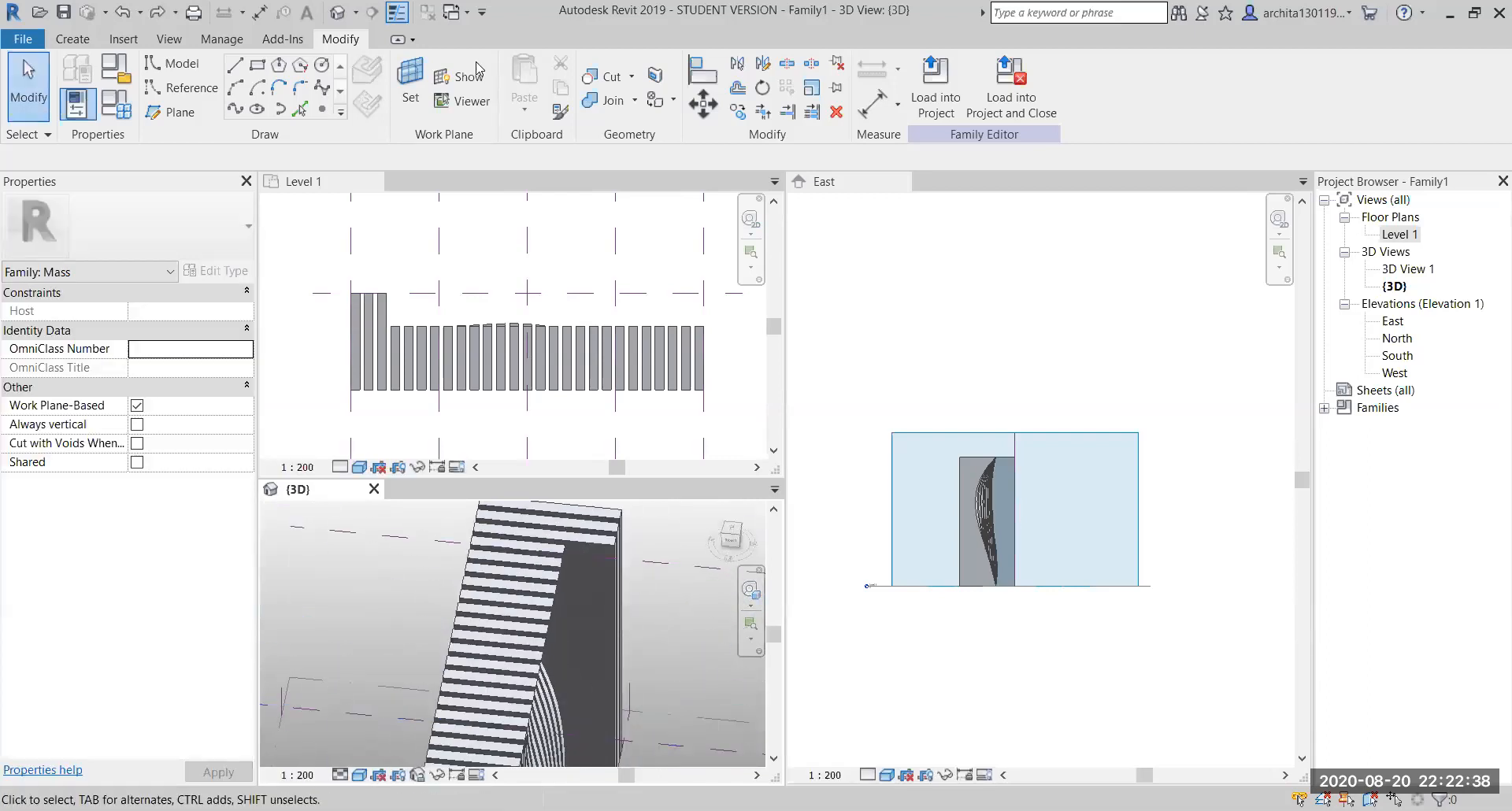
Cut the three uncut far-end slabs again with the curved void form, using Cut Geometry
{"action": "left_click", "coordinate": [607, 76]}
{"action": "mouse_move", "coordinate": [551, 607]}
{"action": "middle_mouse_down", "text": "shift"}
{"action": "mouse_move", "coordinate": [592, 586]}
{"action": "mouse_move", "coordinate": [504, 555]}
{"action": "mouse_move", "coordinate": [550, 615]}
{"action": "middle_mouse_up", "text": "shift"}
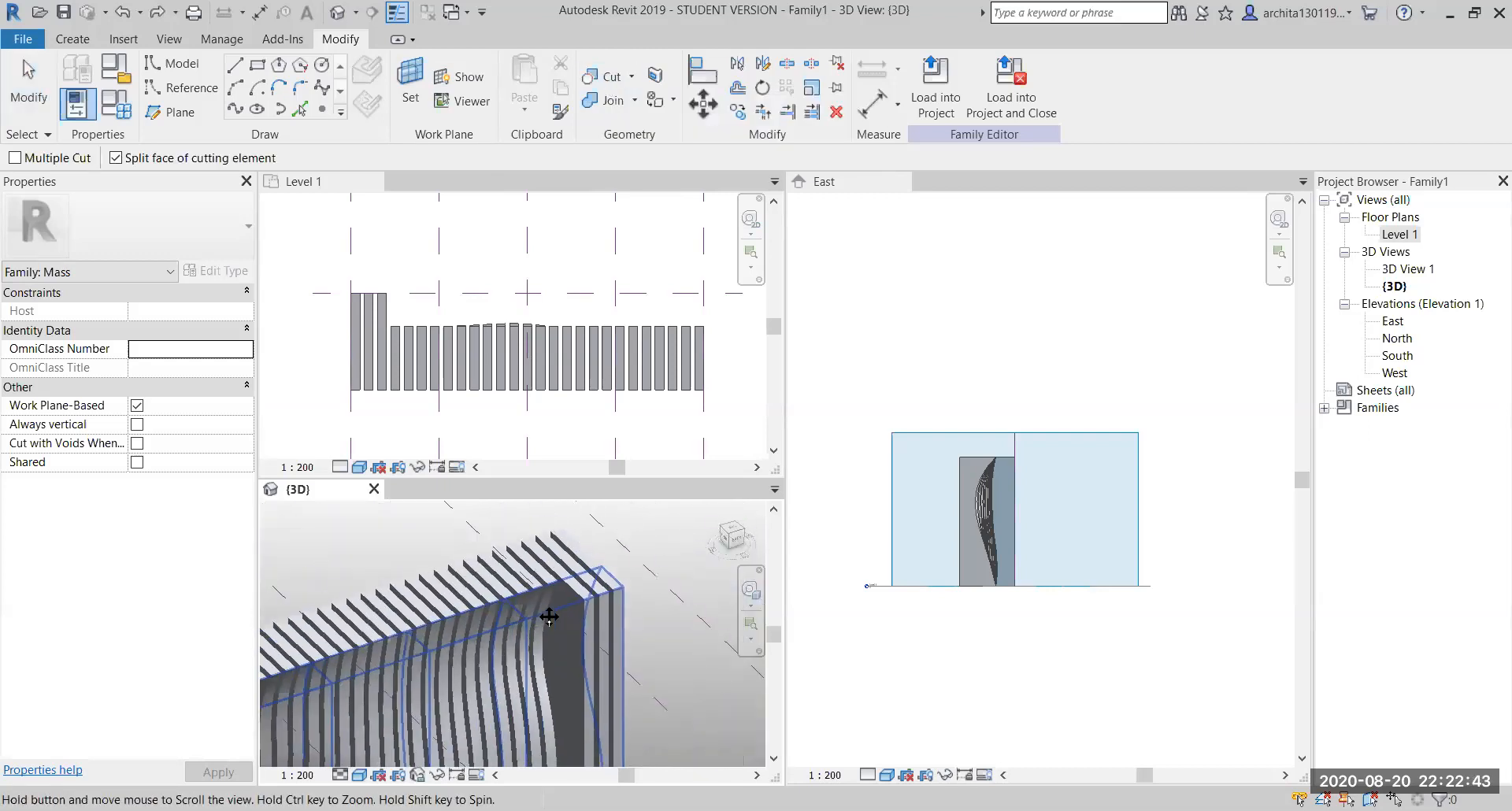
{"action": "left_click", "coordinate": [556, 610]}
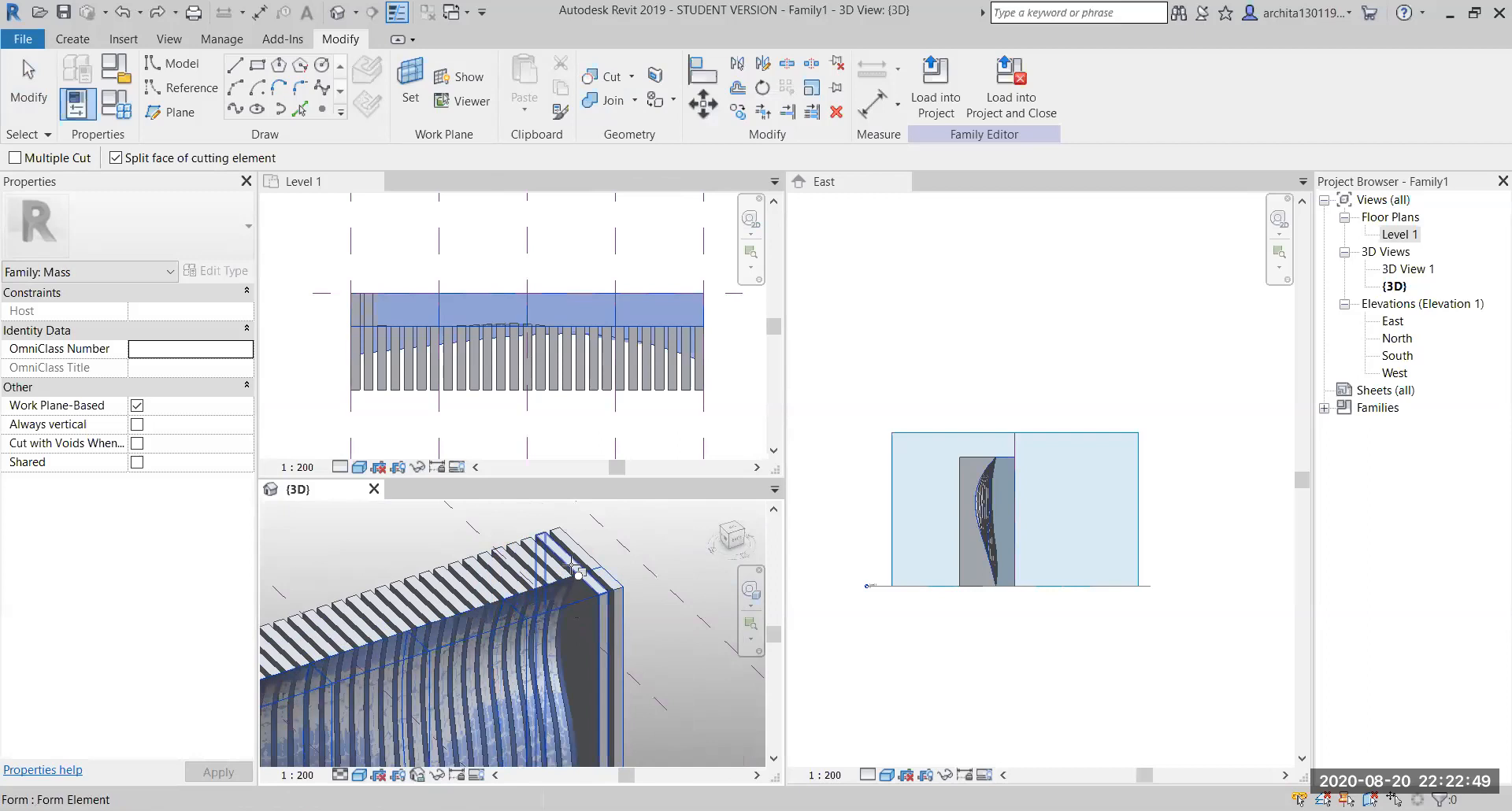
{"action": "left_click", "coordinate": [581, 599]}
{"action": "left_click", "coordinate": [583, 596]}
{"action": "left_click", "coordinate": [604, 574]}
{"action": "scroll", "coordinate": [634, 584], "scroll_direction": "down", "scroll_amount": 3}
{"action": "key", "text": "Escape"}
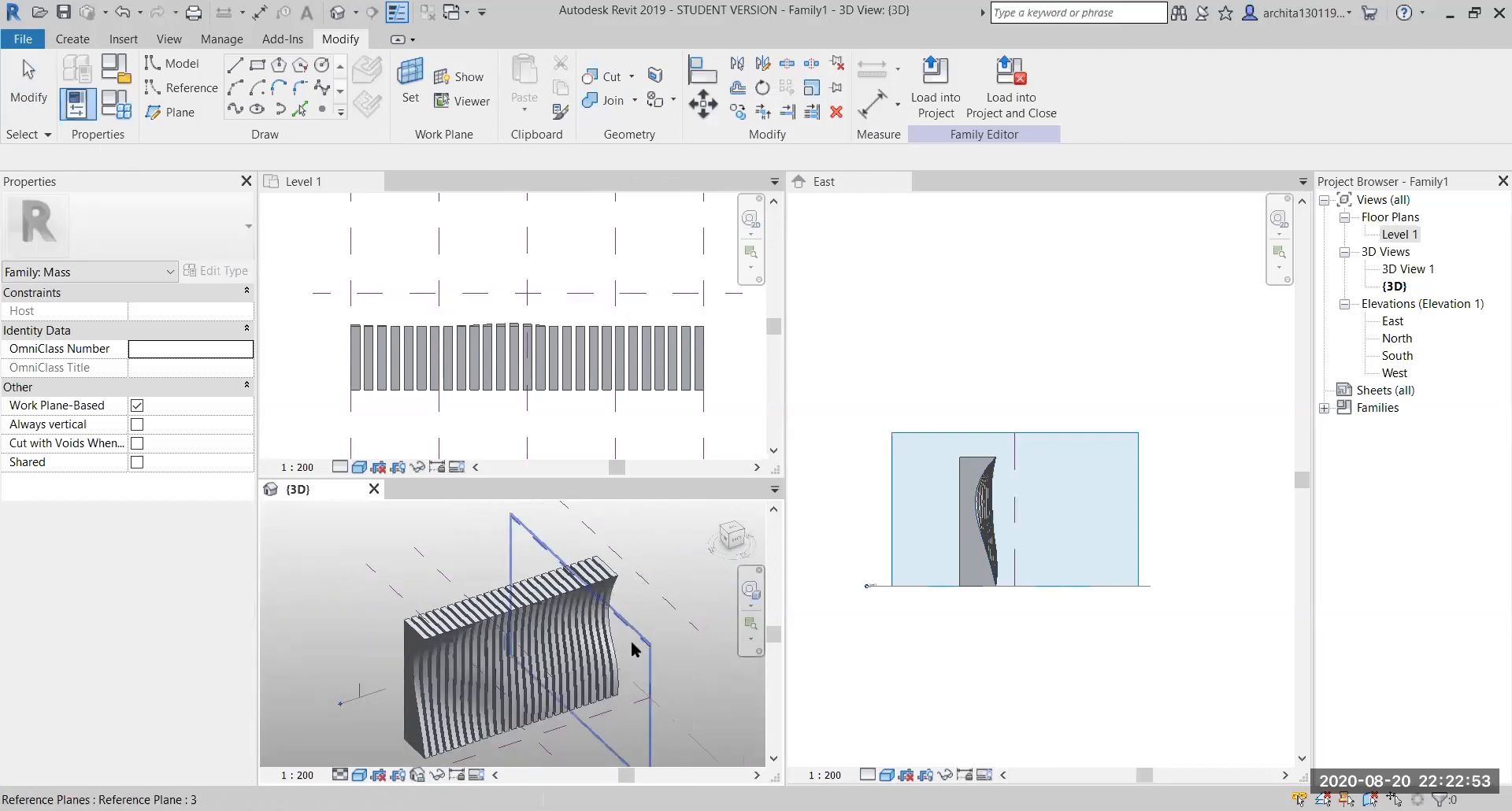
Undo the cuts on the last four slabs at the far end
{"action": "scroll", "coordinate": [603, 644], "scroll_direction": "up", "scroll_amount": 5}
{"action": "middle_click_drag", "start_coordinate": [603, 644], "coordinate": [556, 718], "text": "shift"}
{"action": "scroll", "coordinate": [556, 718], "scroll_direction": "up", "scroll_amount": 3}
{"action": "scroll", "coordinate": [555, 718], "scroll_direction": "down", "scroll_amount": 5}
{"action": "middle_click_drag", "start_coordinate": [427, 640], "coordinate": [489, 692], "text": "shift"}
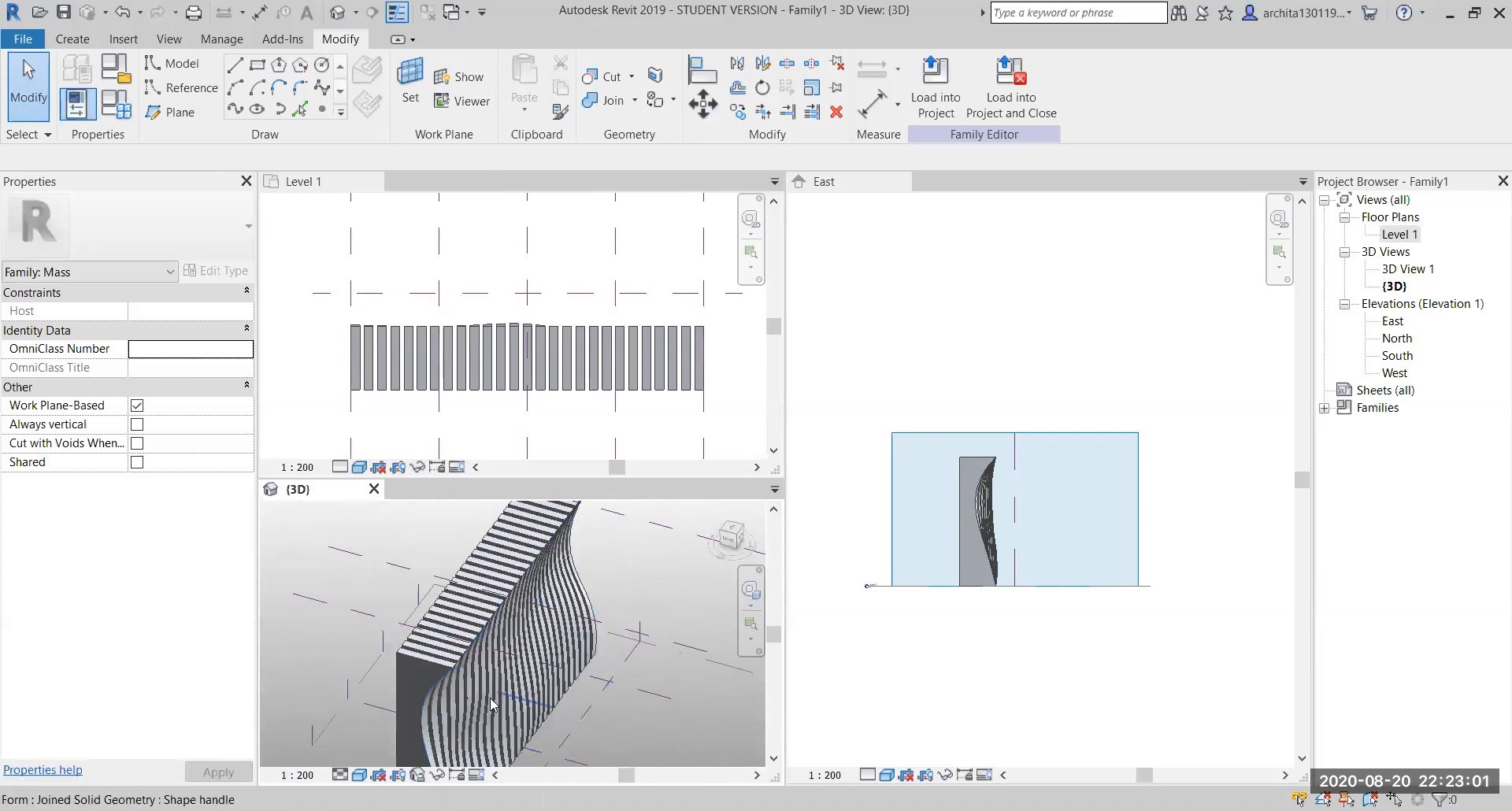
{"action": "key", "text": "ctrl+z"}
{"action": "key", "text": "ctrl+z"}
{"action": "key", "text": "ctrl+z"}
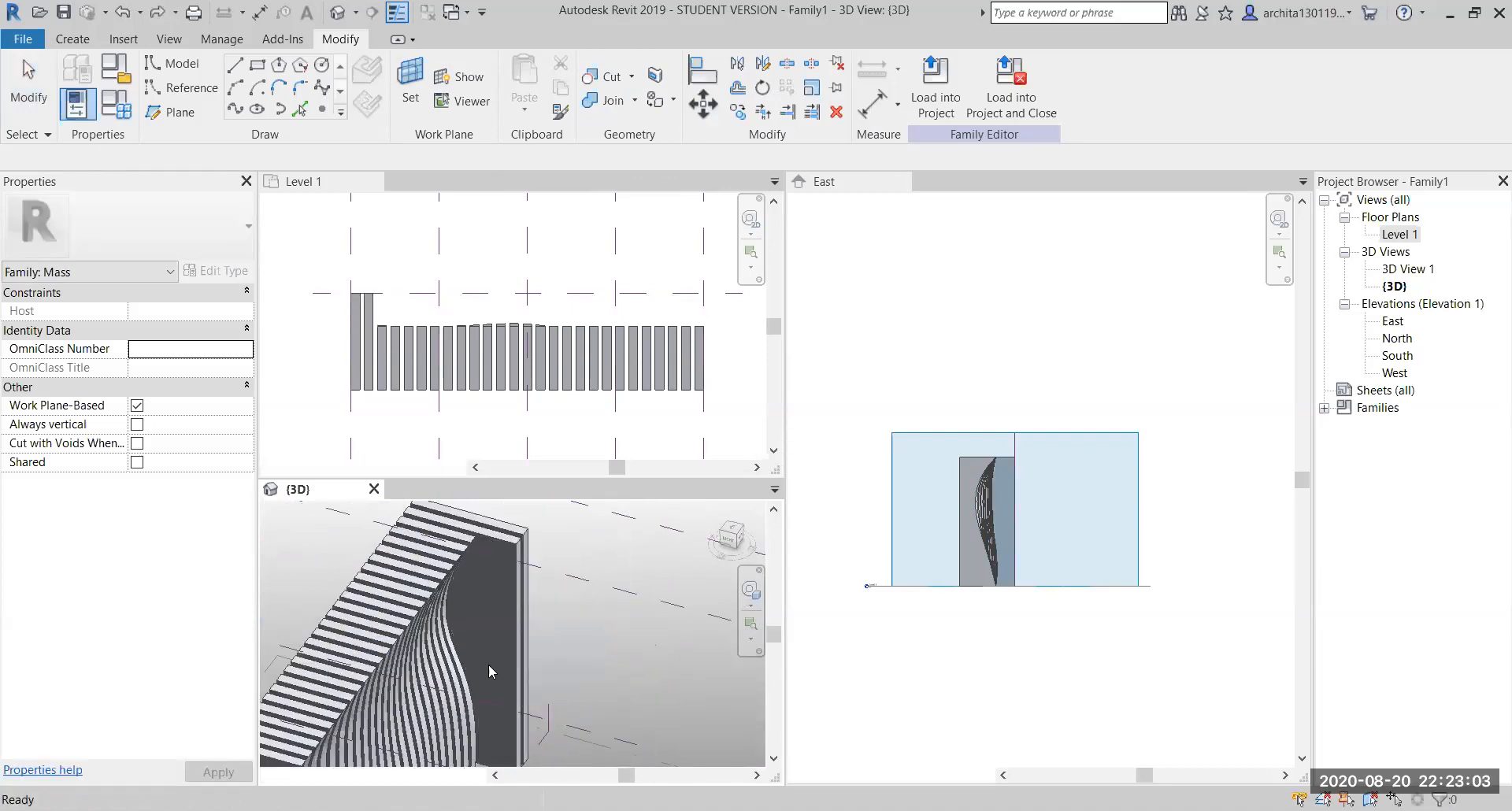
{"action": "key", "text": "ctrl+z"}
{"action": "middle_click_drag", "start_coordinate": [728, 602], "coordinate": [531, 614]}
{"action": "left_click", "coordinate": [597, 78]}
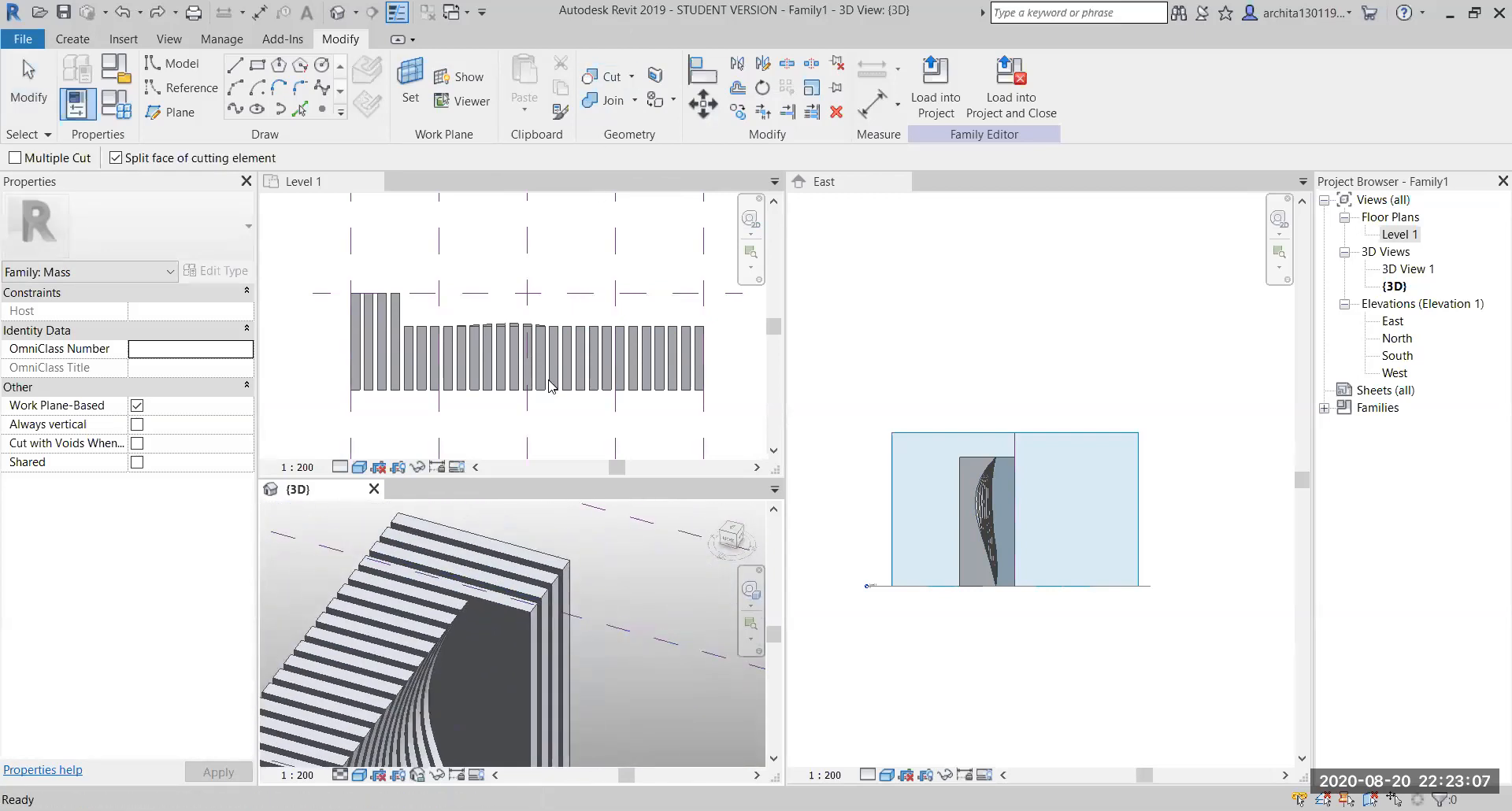
{"action": "left_click", "coordinate": [502, 611]}
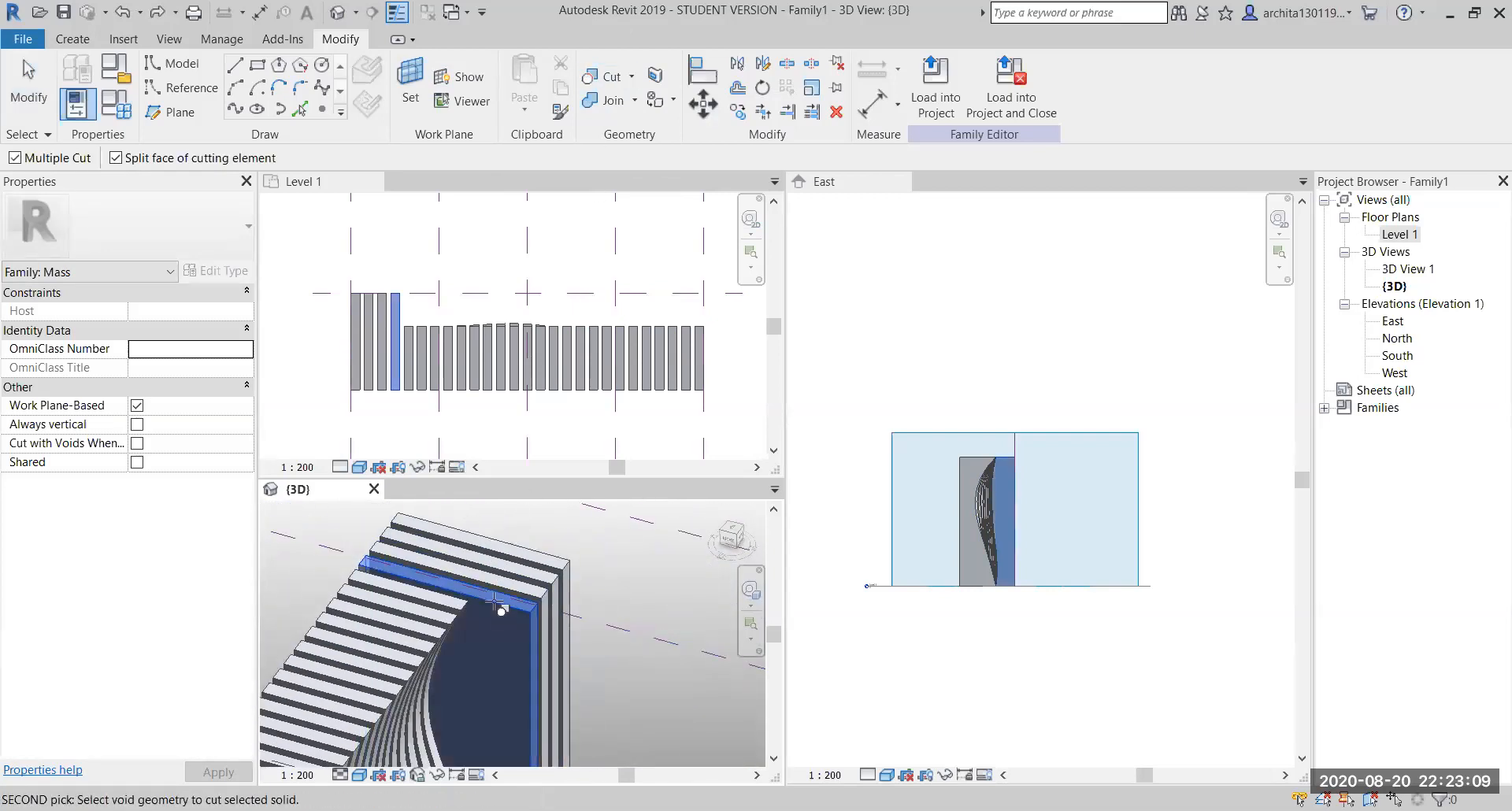
{"action": "left_click", "coordinate": [502, 610]}
{"action": "key", "text": "Escape"}
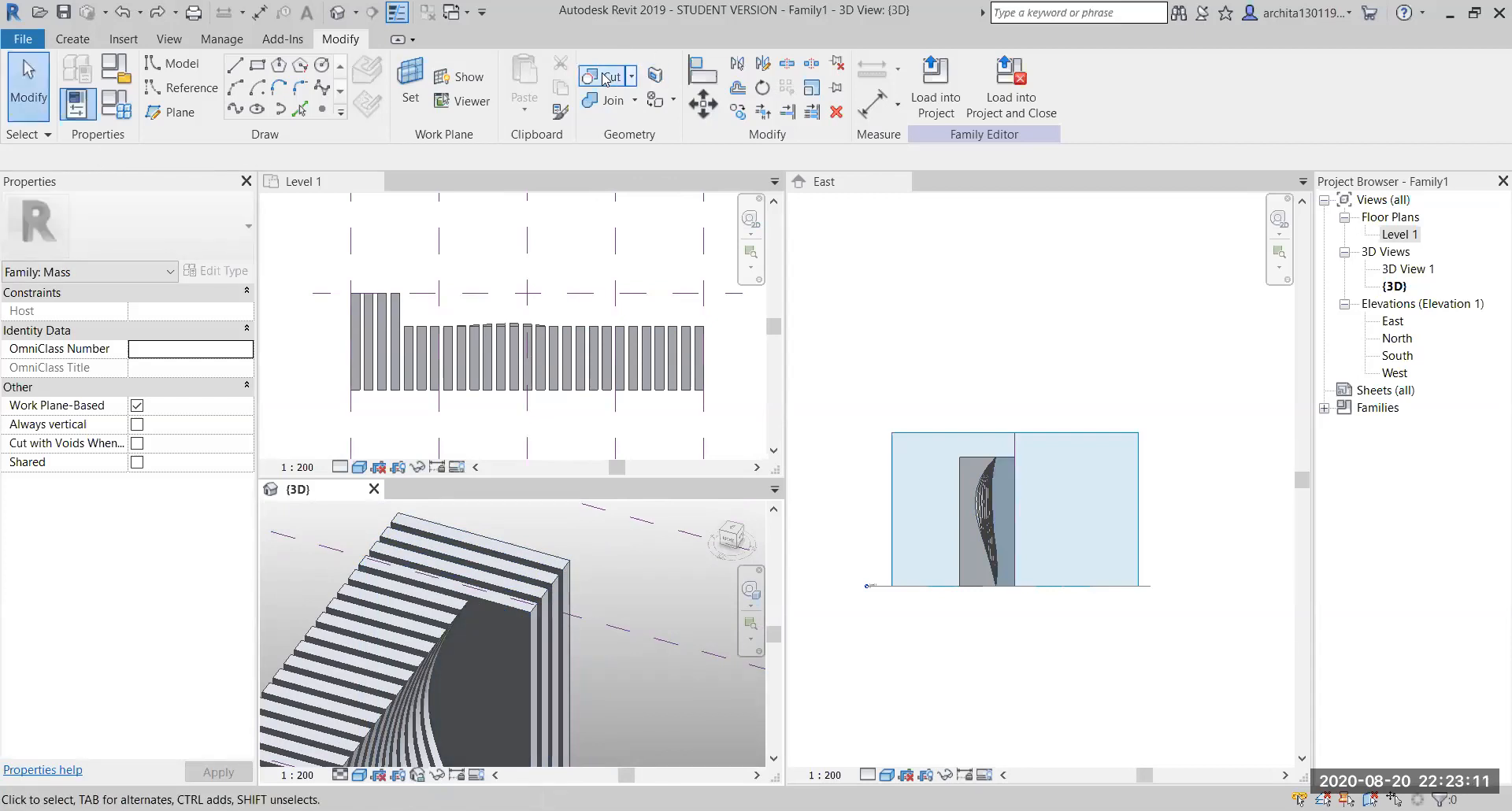
Cut the four remaining far-end slabs one after another with the curved void form, then end Cut Geometry
{"action": "key", "text": "c"}
{"action": "key", "text": "g"}
{"action": "left_click", "coordinate": [465, 622]}
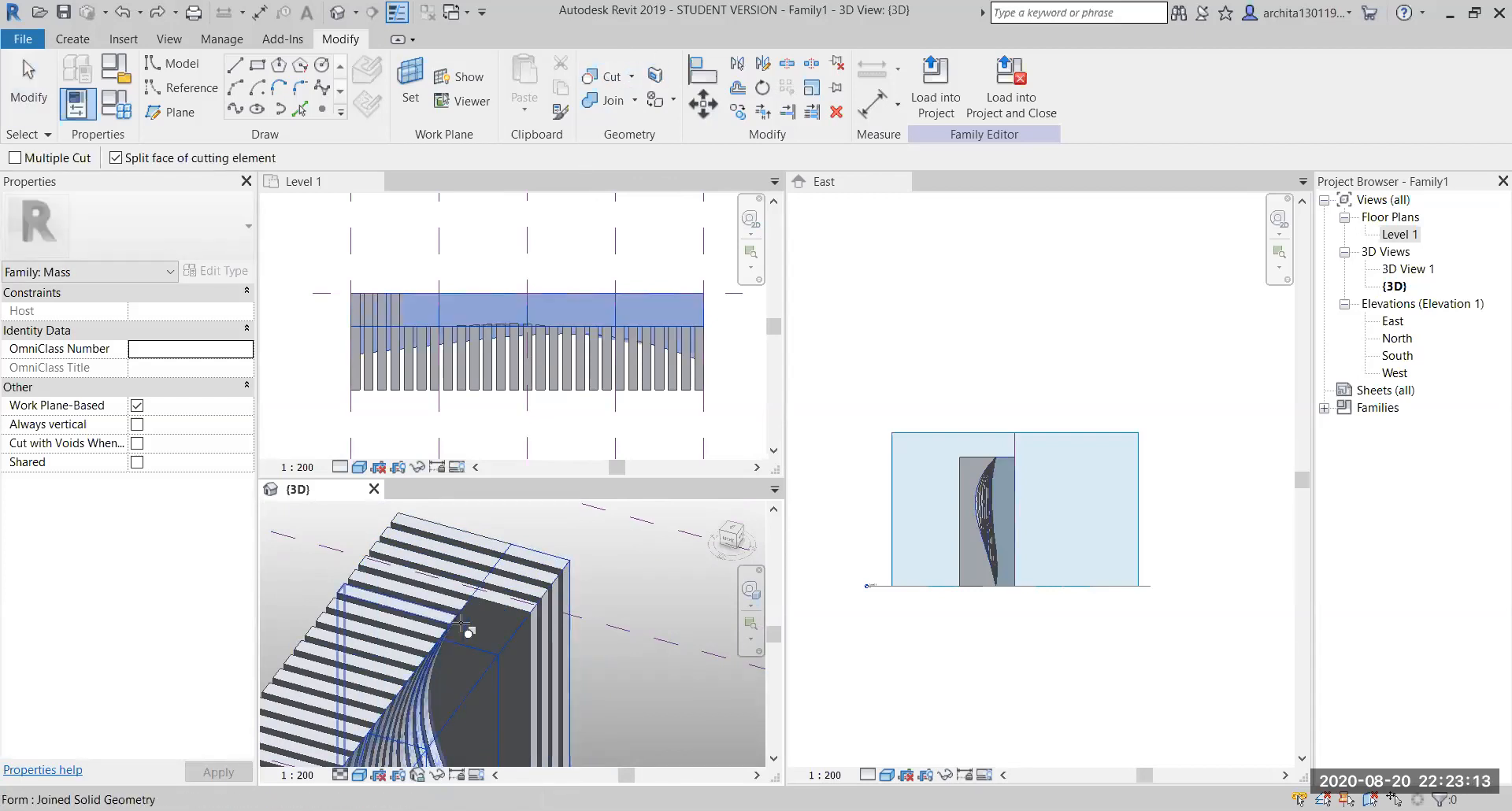
{"action": "left_click", "coordinate": [485, 604]}
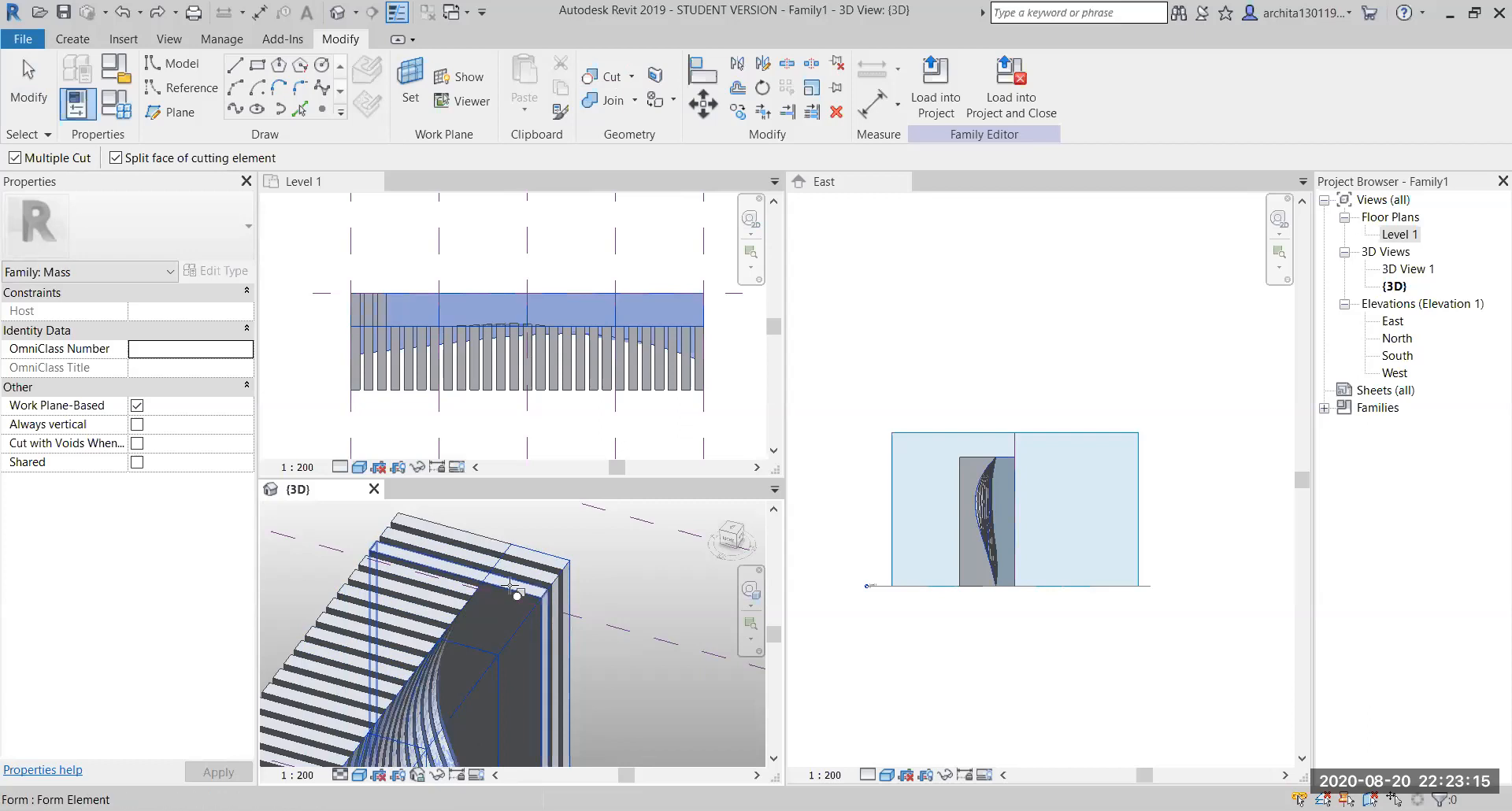
{"action": "left_click", "coordinate": [512, 584]}
{"action": "left_click", "coordinate": [524, 582]}
{"action": "scroll", "coordinate": [552, 570], "scroll_direction": "down", "scroll_amount": 4}
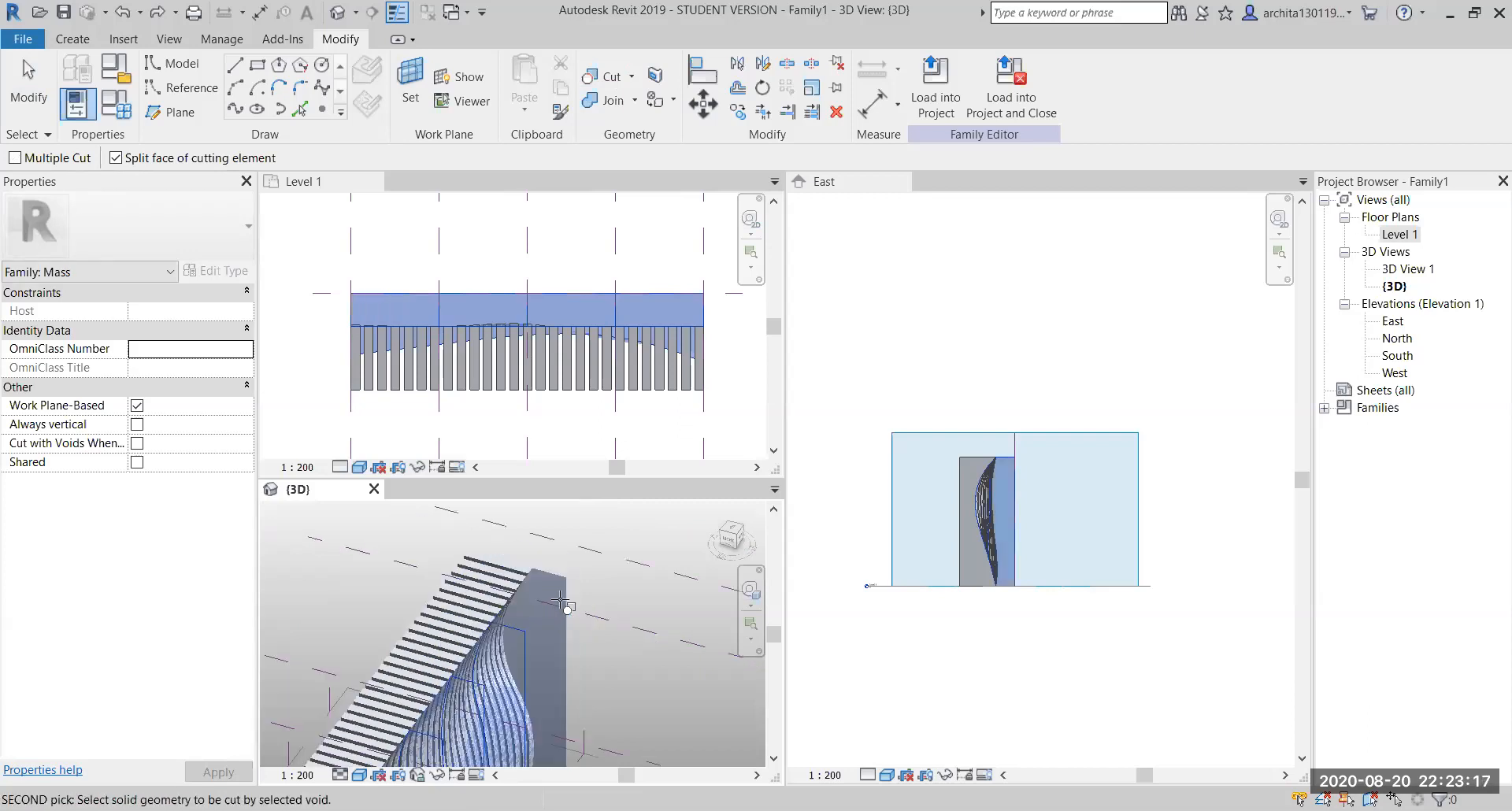
{"action": "key", "text": "Escape"}
{"action": "middle_click_drag", "start_coordinate": [607, 622], "coordinate": [413, 671], "text": "shift"}
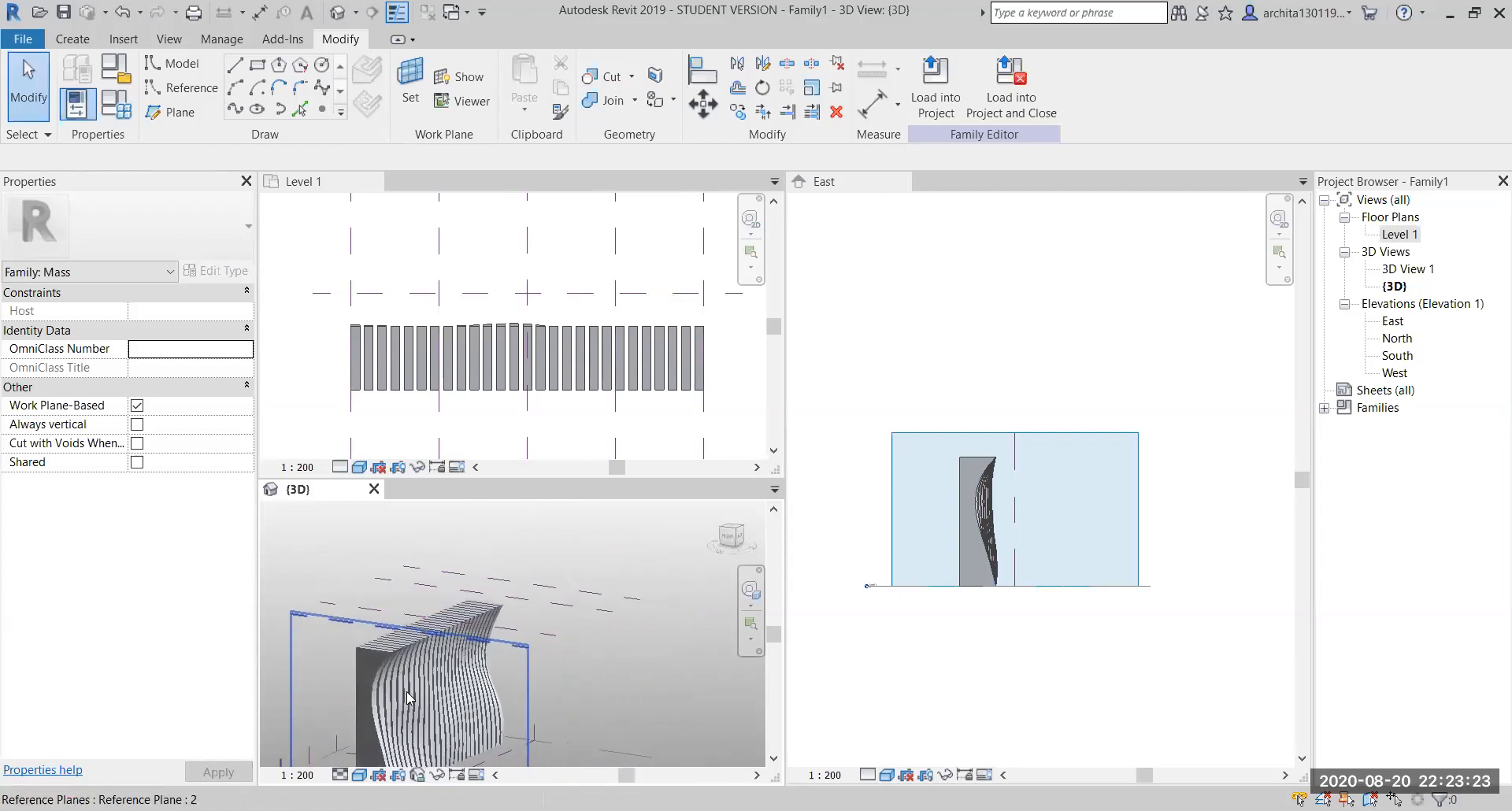
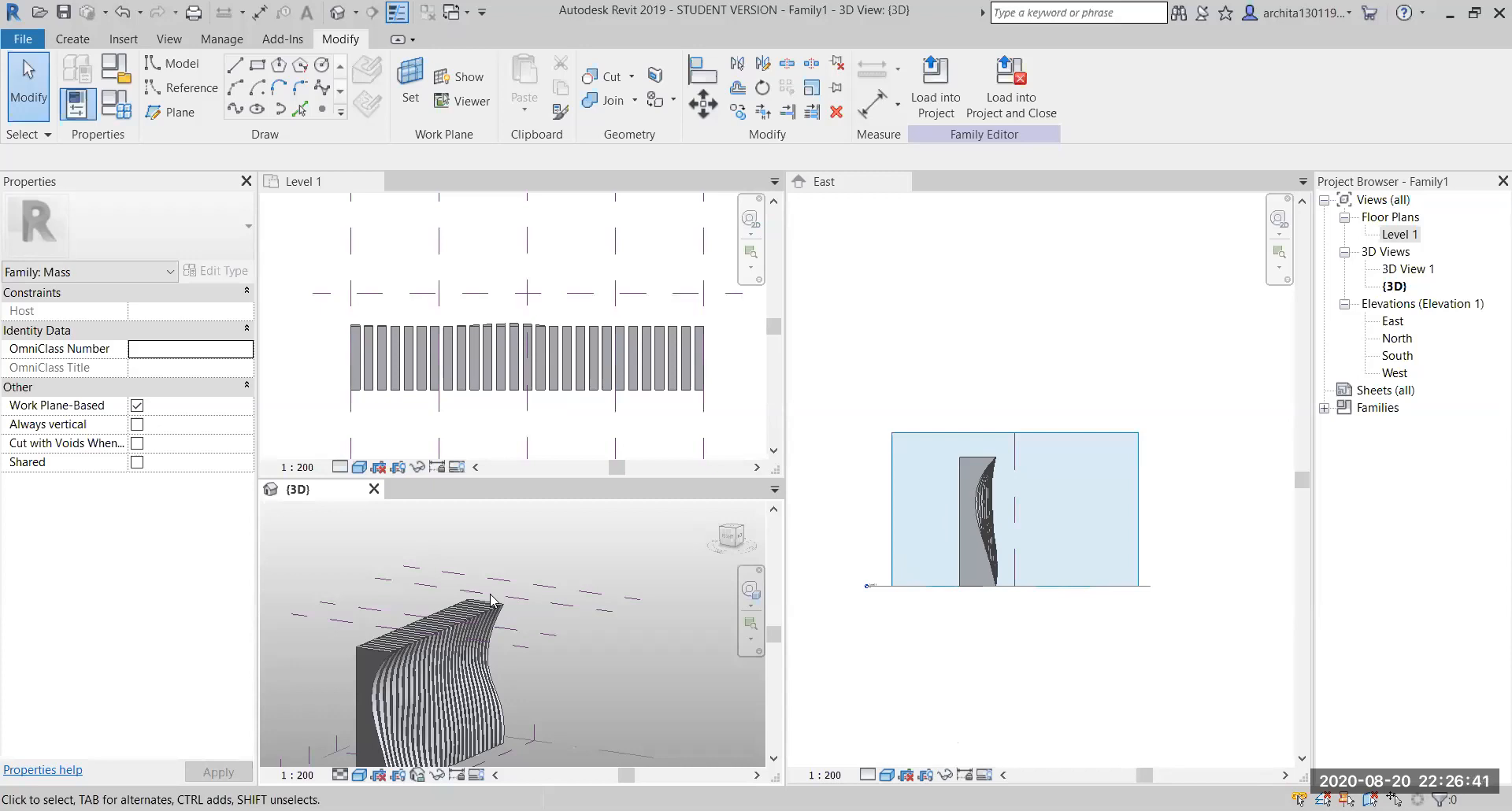
Close the East elevation and Level 1 plan views and combine the remaining views as tabs, leaving only the mass family's 3D view open
{"action": "left_click", "coordinate": [902, 381]}
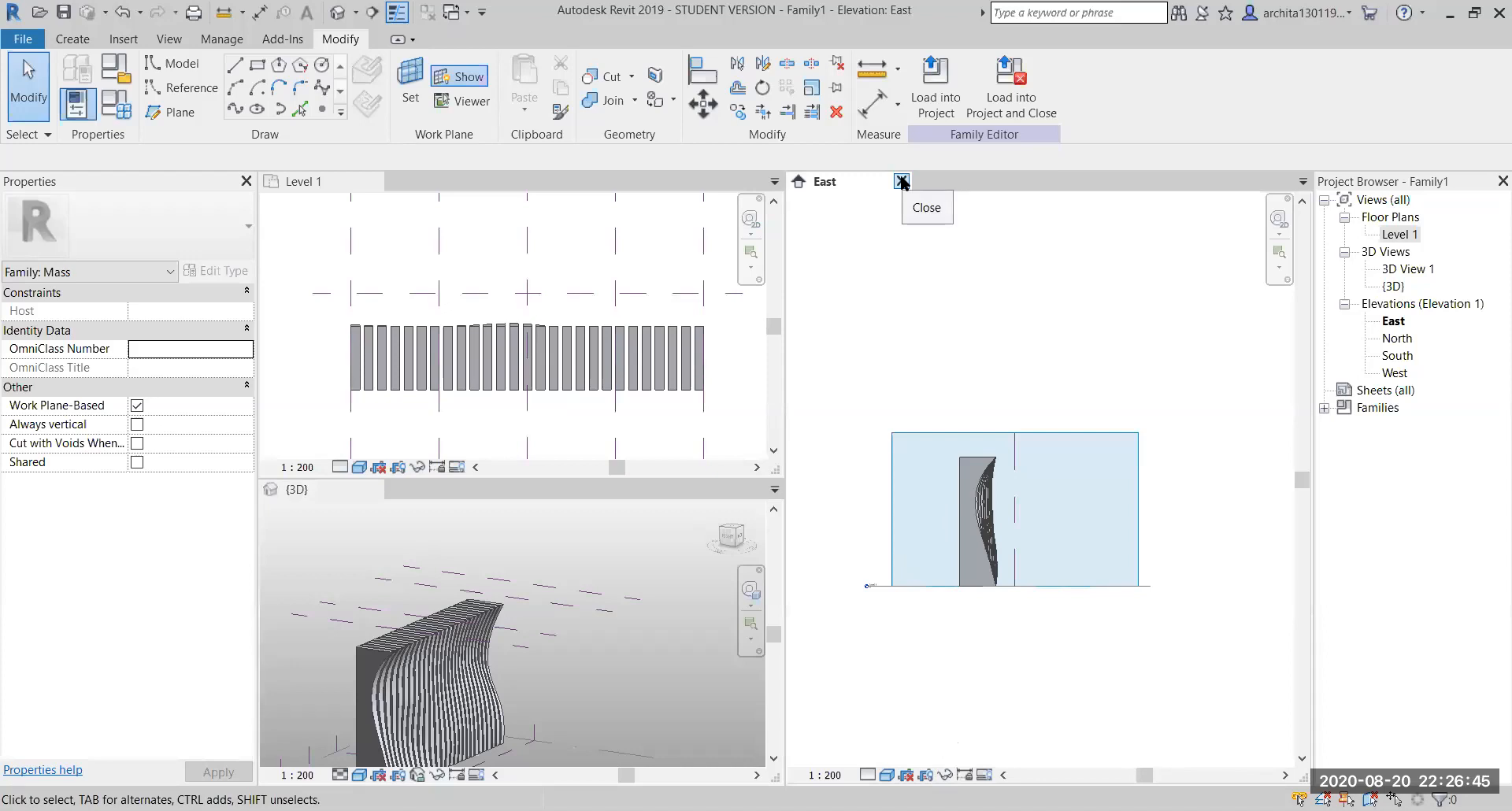
{"action": "left_click", "coordinate": [902, 181]}
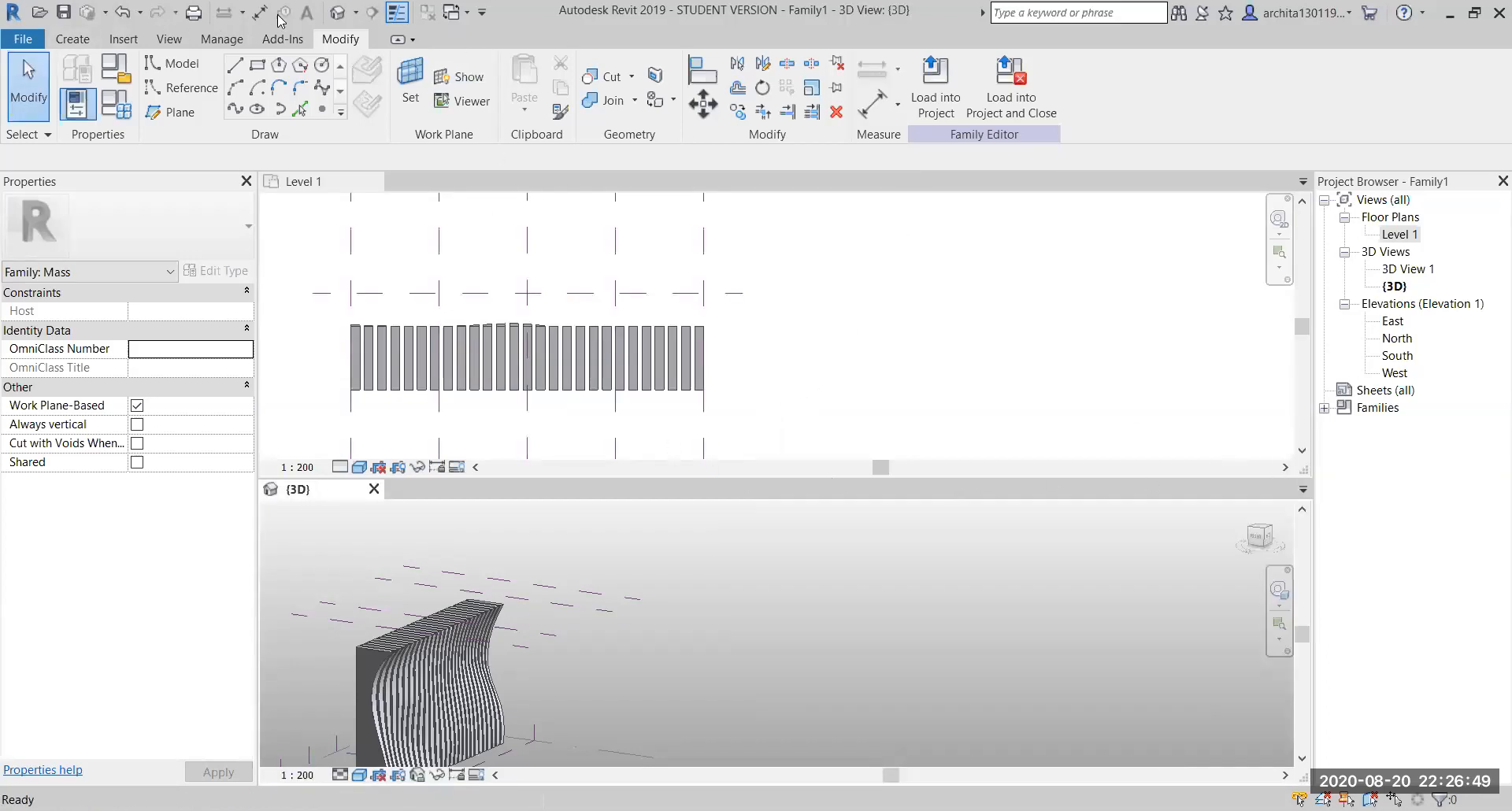
{"action": "left_click", "coordinate": [167, 40]}
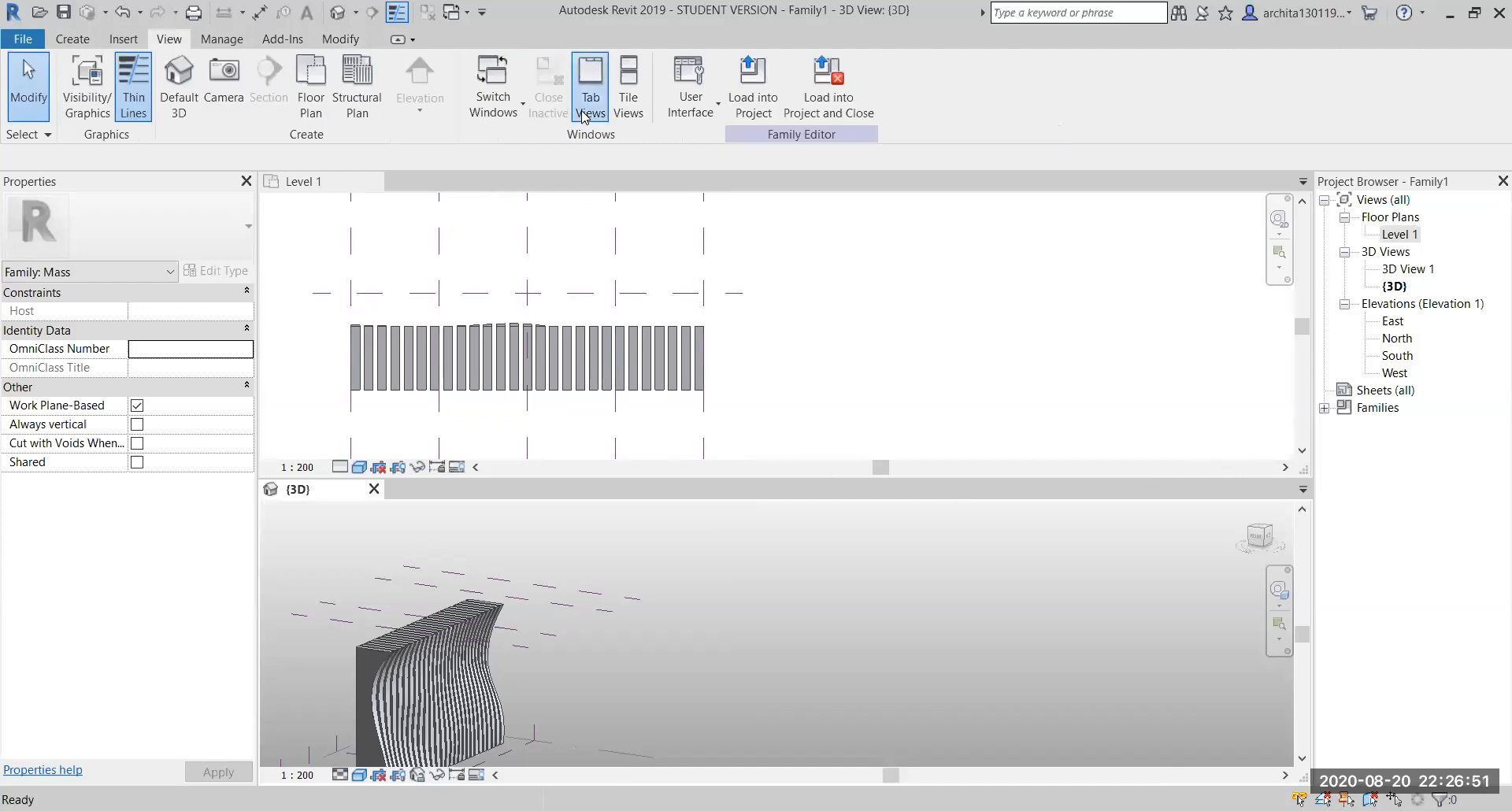
{"action": "left_click", "coordinate": [591, 87]}
{"action": "left_click", "coordinate": [417, 183]}
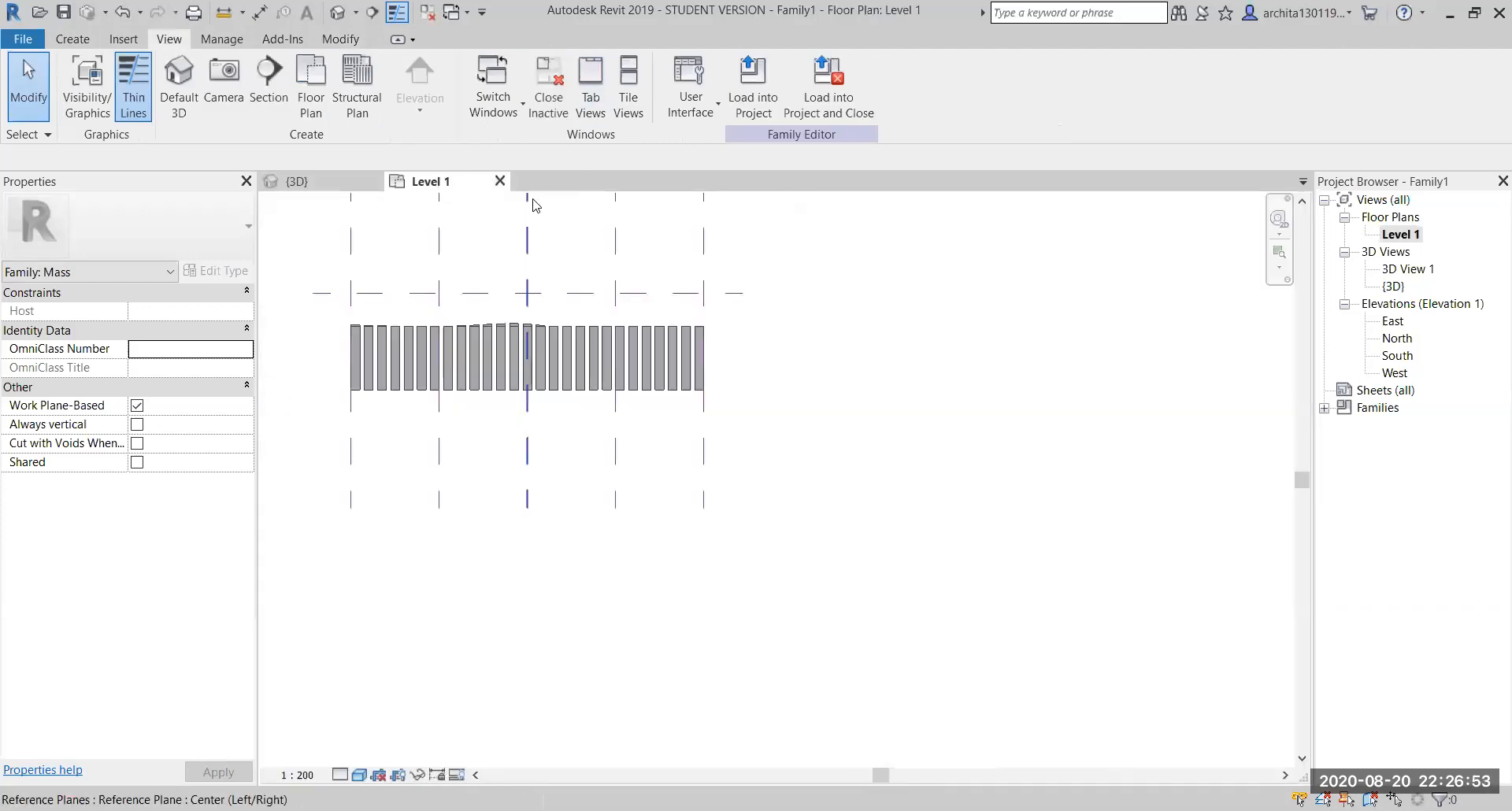
{"action": "left_click", "coordinate": [500, 181]}
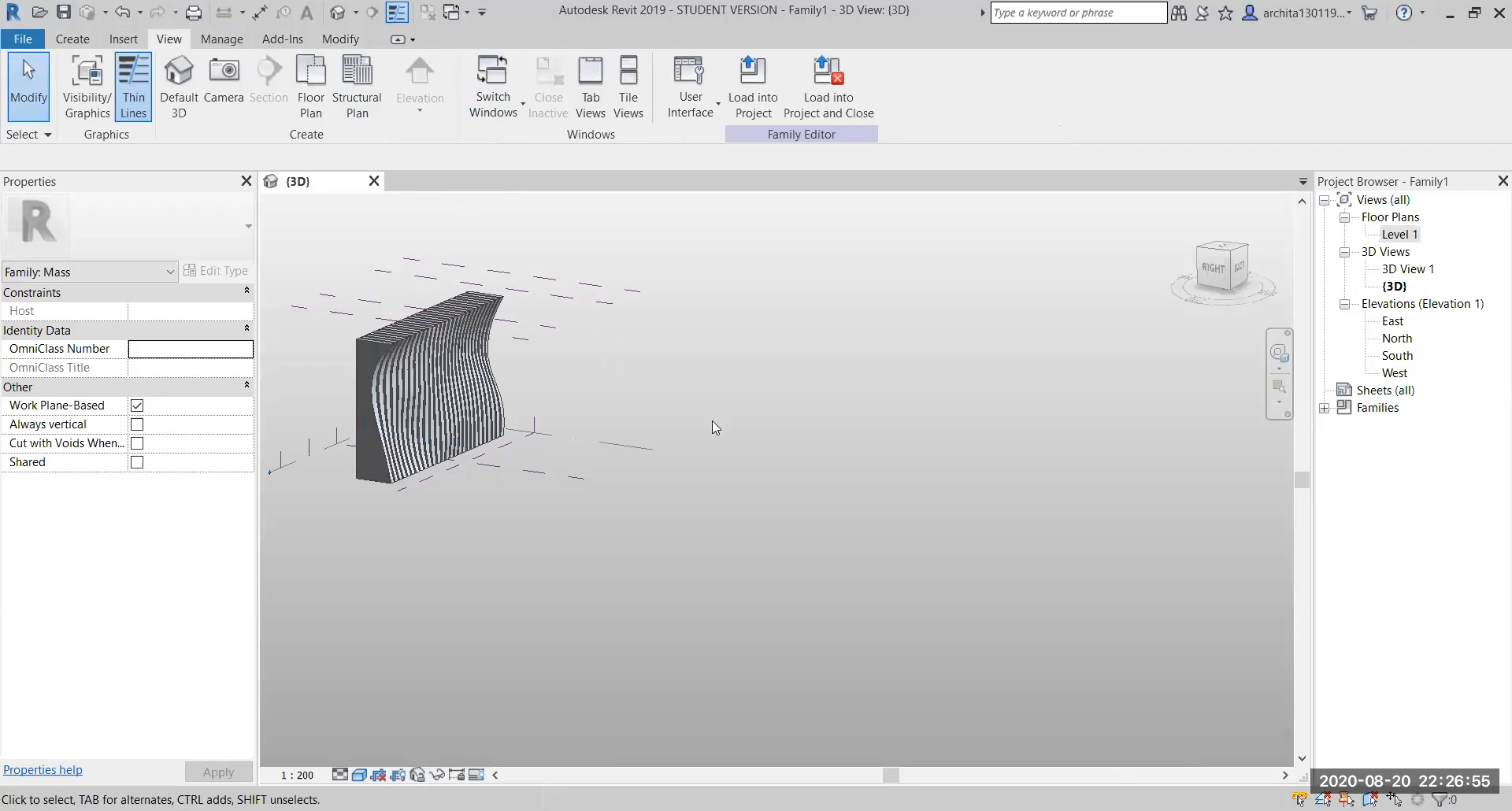
{"action": "middle_click_drag", "start_coordinate": [541, 510], "coordinate": [561, 513]}
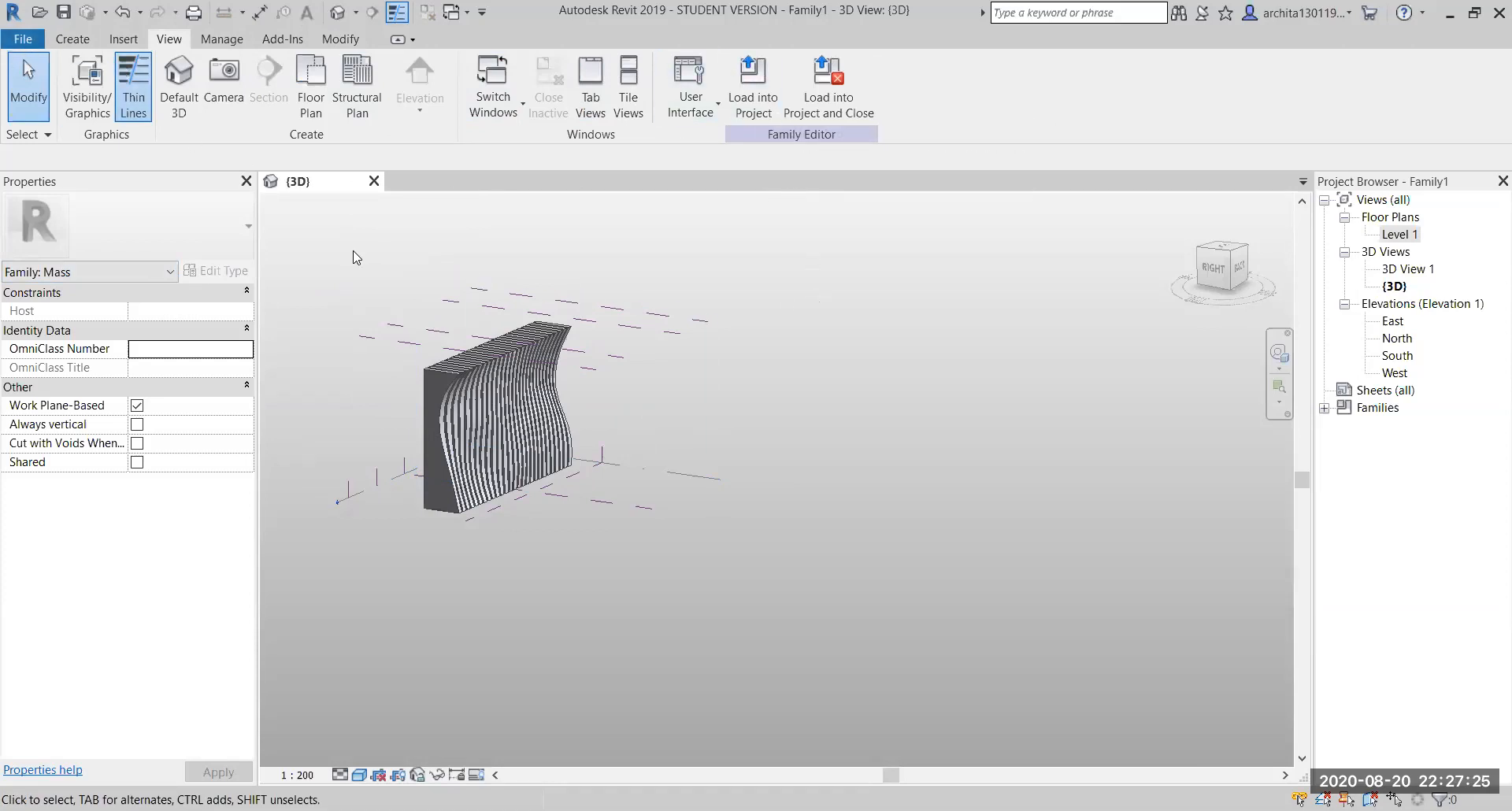
Create a new project alongside the open mass family
{"action": "left_click", "coordinate": [23, 39]}
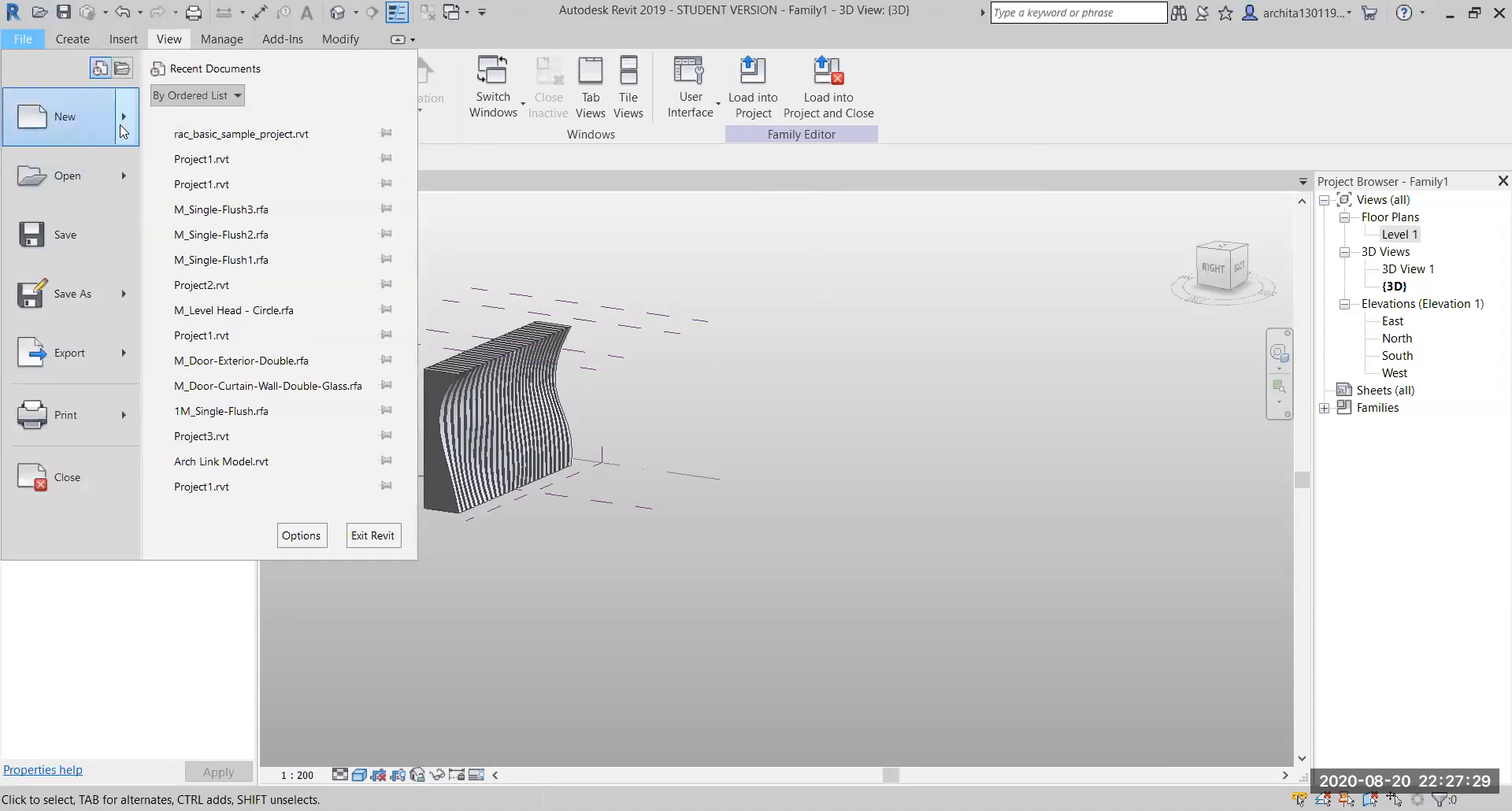
{"action": "mouse_move", "coordinate": [123, 131]}
{"action": "left_click", "coordinate": [203, 130]}
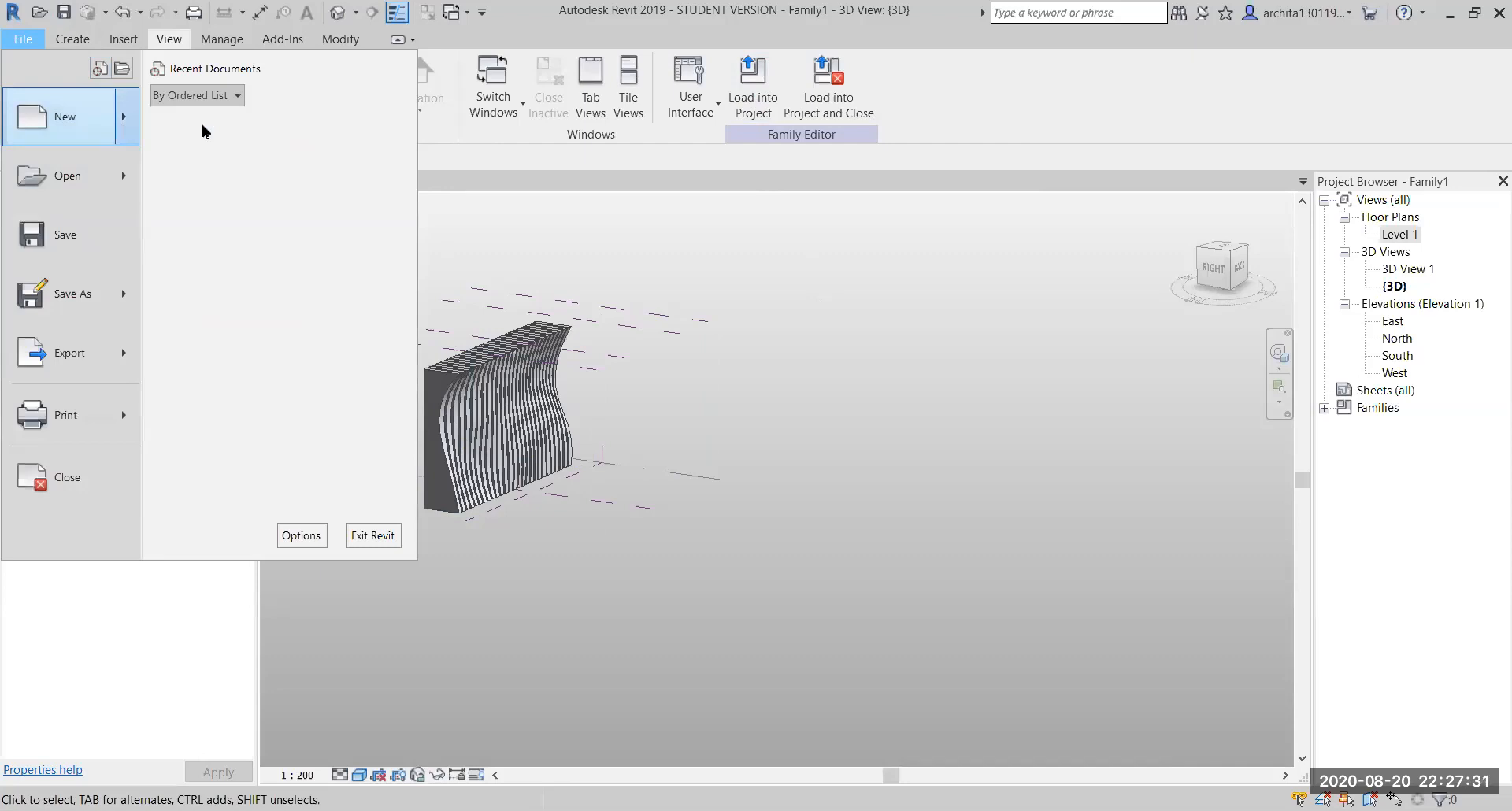
{"action": "left_click", "coordinate": [721, 272]}
{"action": "left_click", "coordinate": [677, 317]}
{"action": "left_click", "coordinate": [707, 380]}
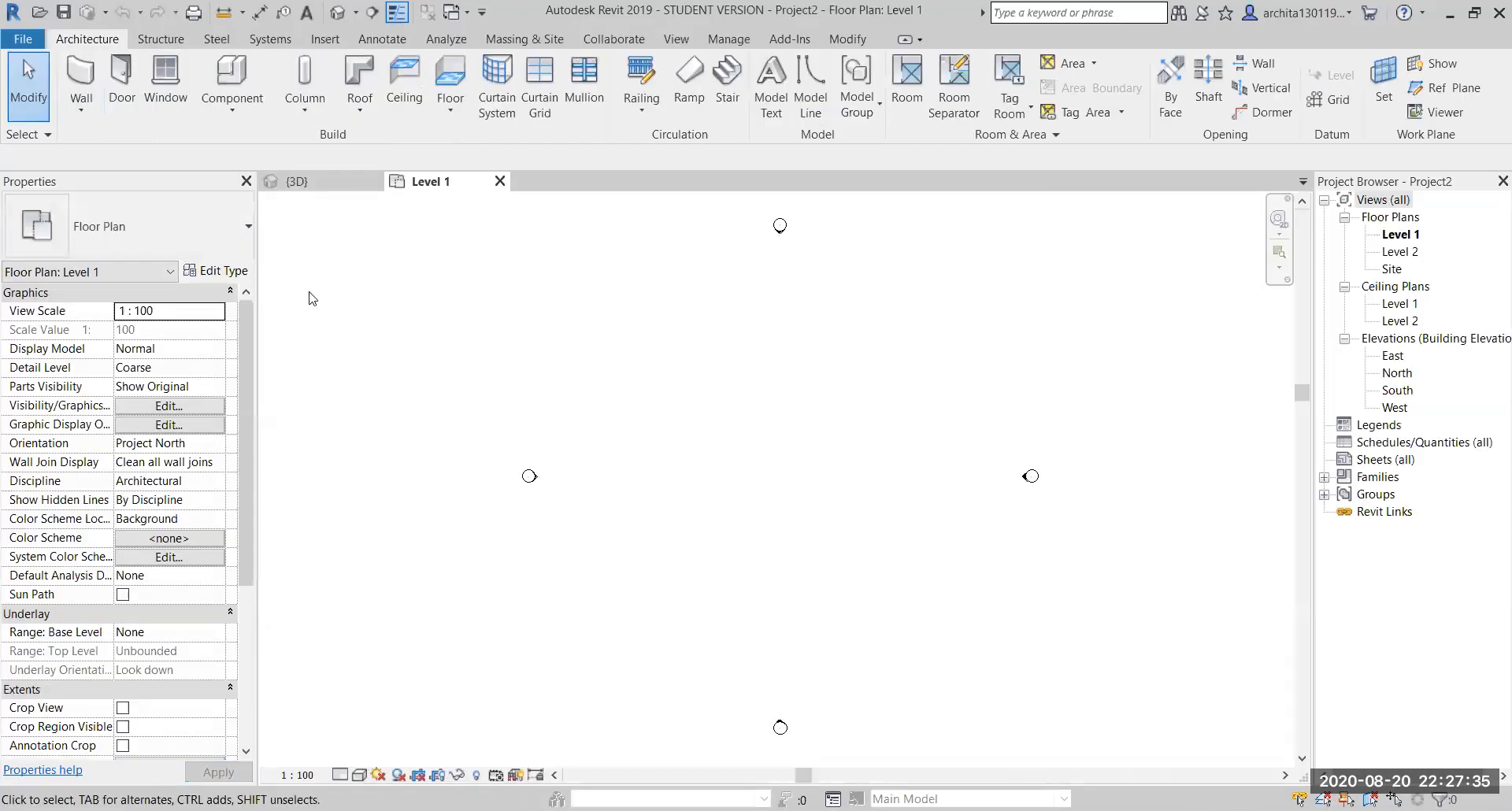
Delete all the slabs, the curved void form and the added reference planes from the mass family in its Level 1 floor plan
{"action": "left_click", "coordinate": [327, 186]}
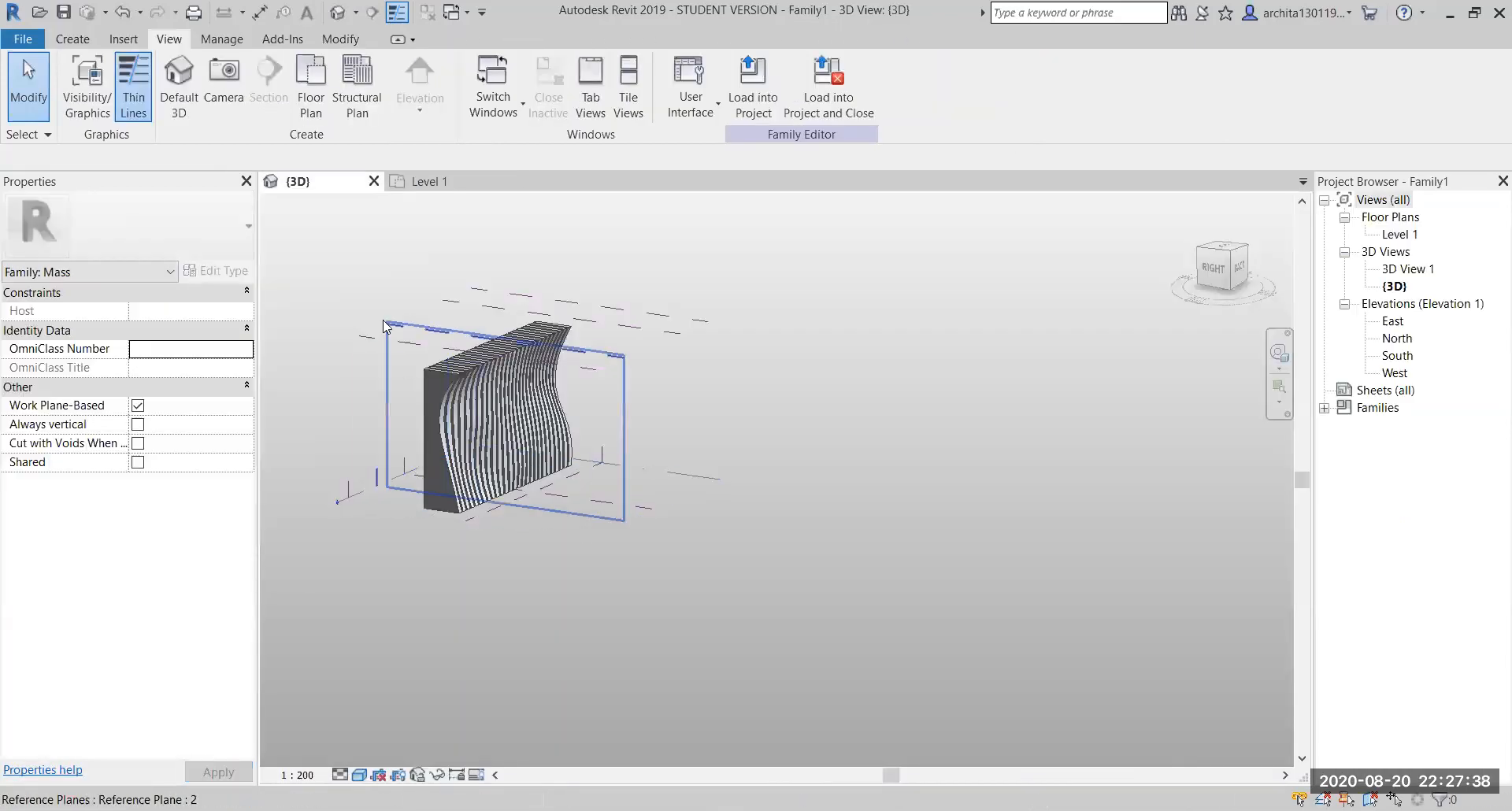
{"action": "scroll", "coordinate": [383, 326], "scroll_direction": "up", "scroll_amount": 2}
{"action": "middle_click_drag", "start_coordinate": [746, 403], "coordinate": [815, 414]}
{"action": "double_click", "coordinate": [1398, 234]}
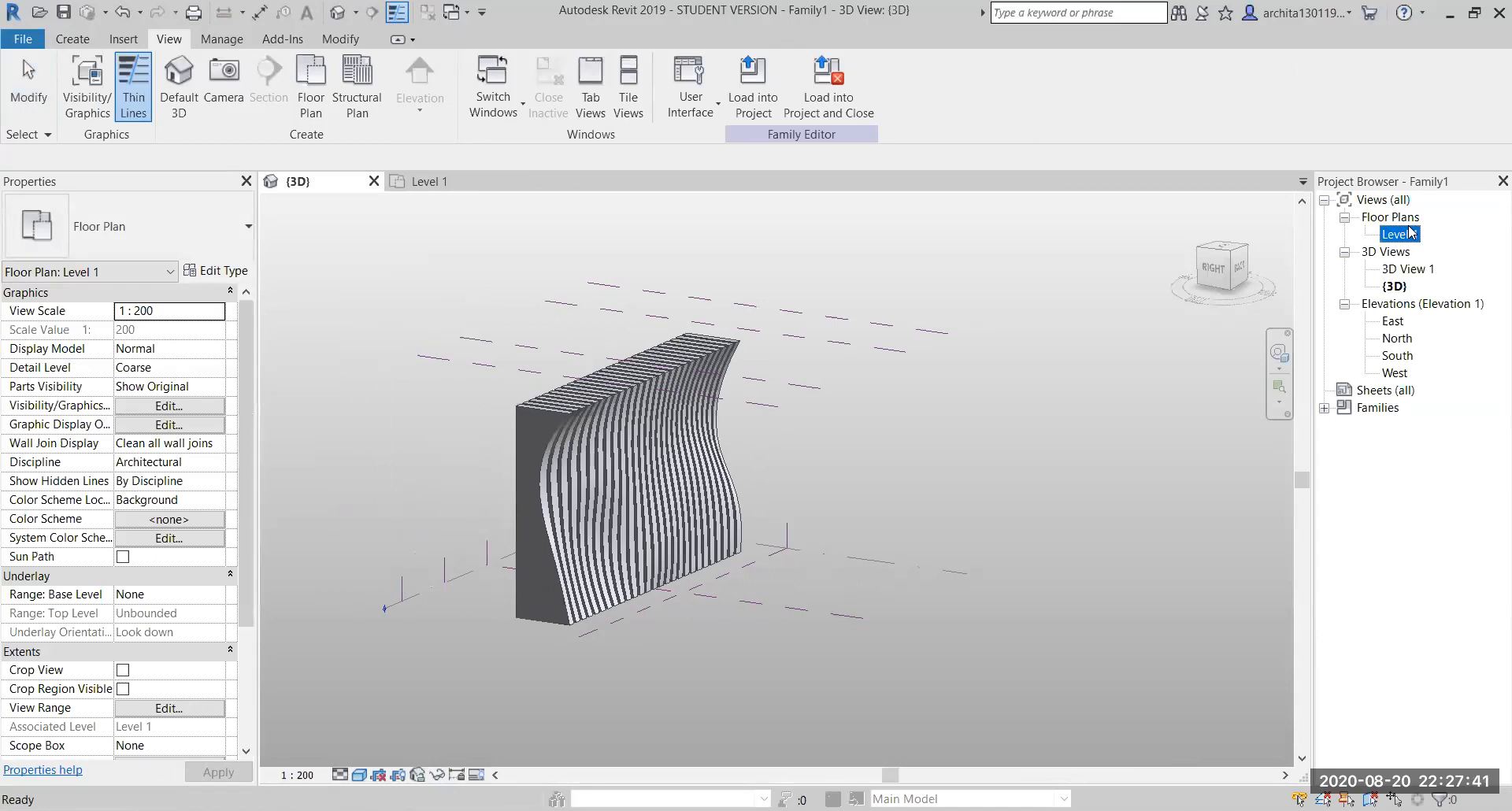
{"action": "left_click_drag", "start_coordinate": [879, 404], "coordinate": [851, 401]}
{"action": "key", "text": "Delete"}
{"action": "left_click_drag", "start_coordinate": [755, 423], "coordinate": [645, 395]}
{"action": "key", "text": "Delete"}
{"action": "left_click_drag", "start_coordinate": [645, 486], "coordinate": [861, 522]}
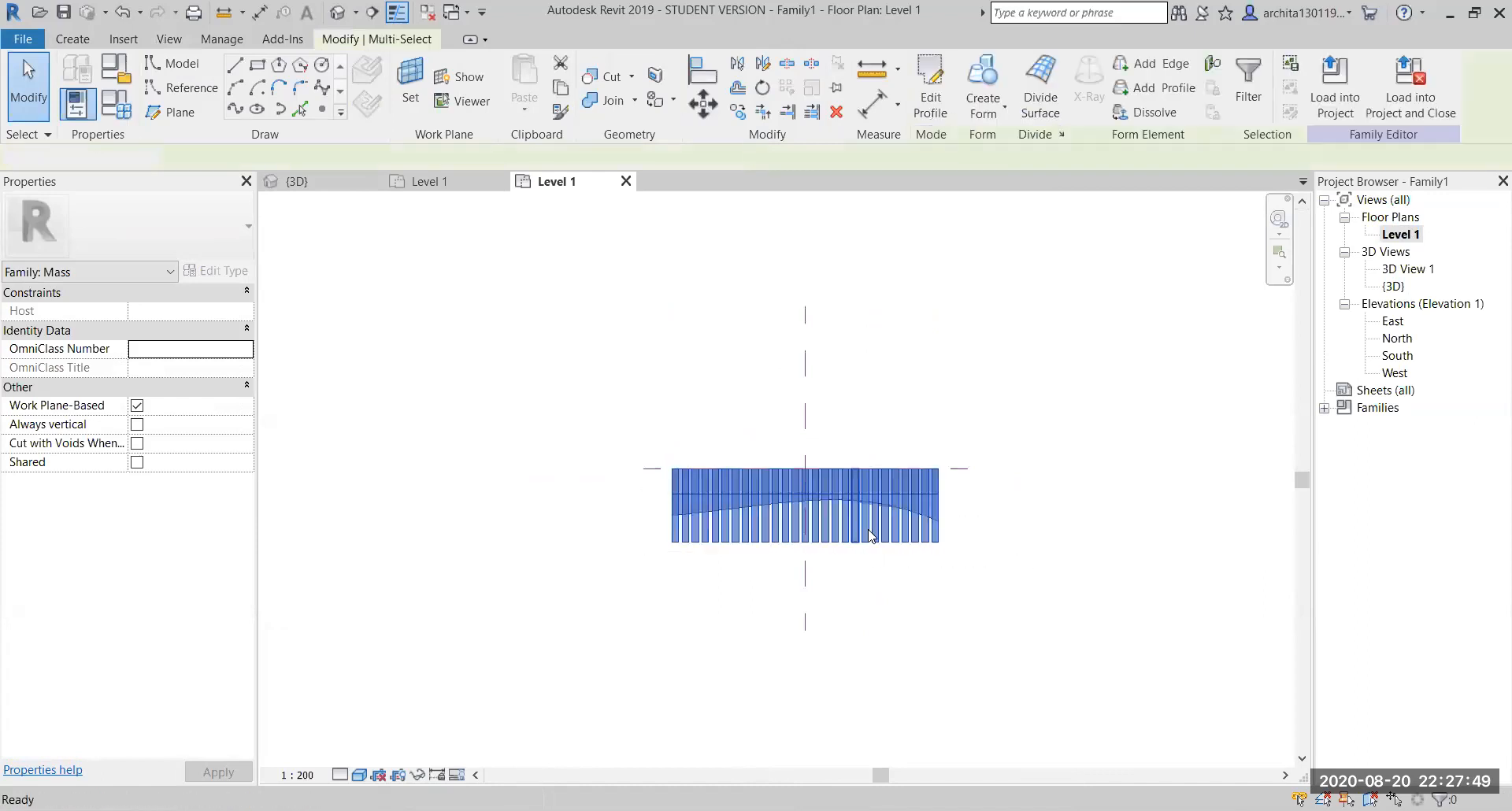
{"action": "key", "text": "Delete"}
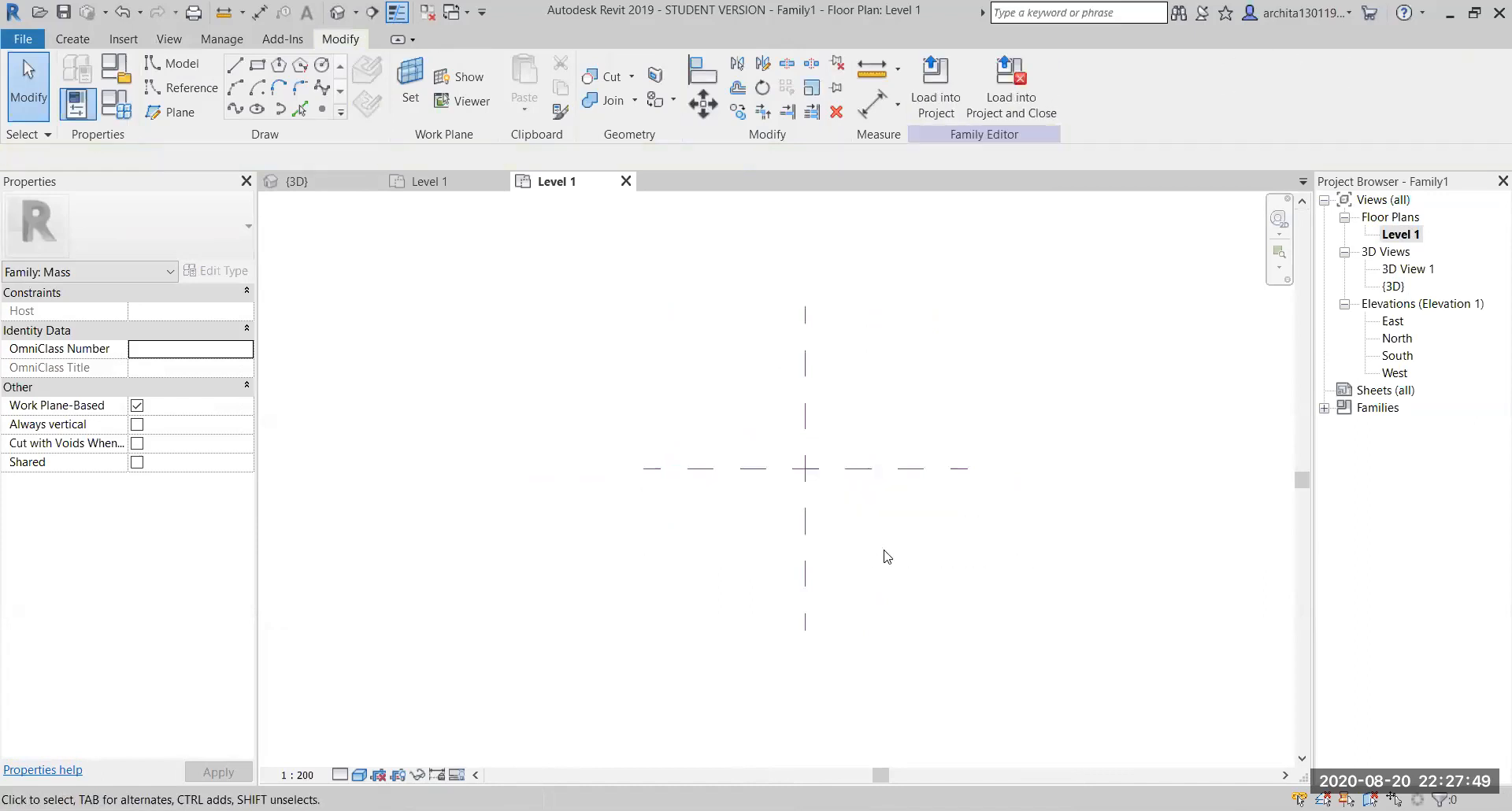
Sketch a rectangle with model lines on Level 1 in the family's 3D view, beside the crossing of the two center reference planes
{"action": "left_click", "coordinate": [431, 183]}
{"action": "left_click", "coordinate": [336, 183]}
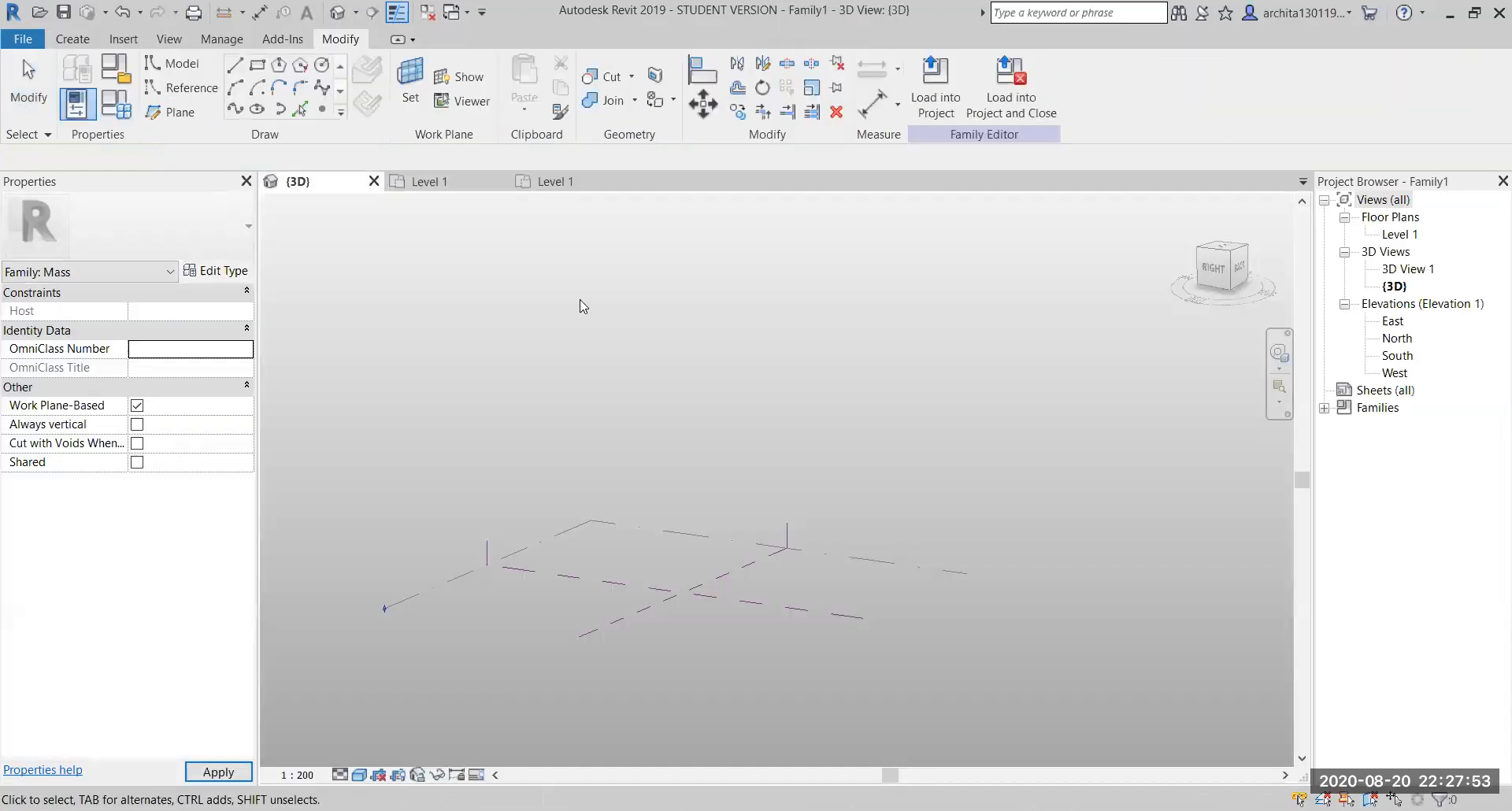
{"action": "mouse_move", "coordinate": [685, 528]}
{"action": "middle_mouse_down", "text": "shift"}
{"action": "mouse_move", "coordinate": [692, 429]}
{"action": "mouse_move", "coordinate": [648, 422]}
{"action": "middle_mouse_up", "text": "shift"}
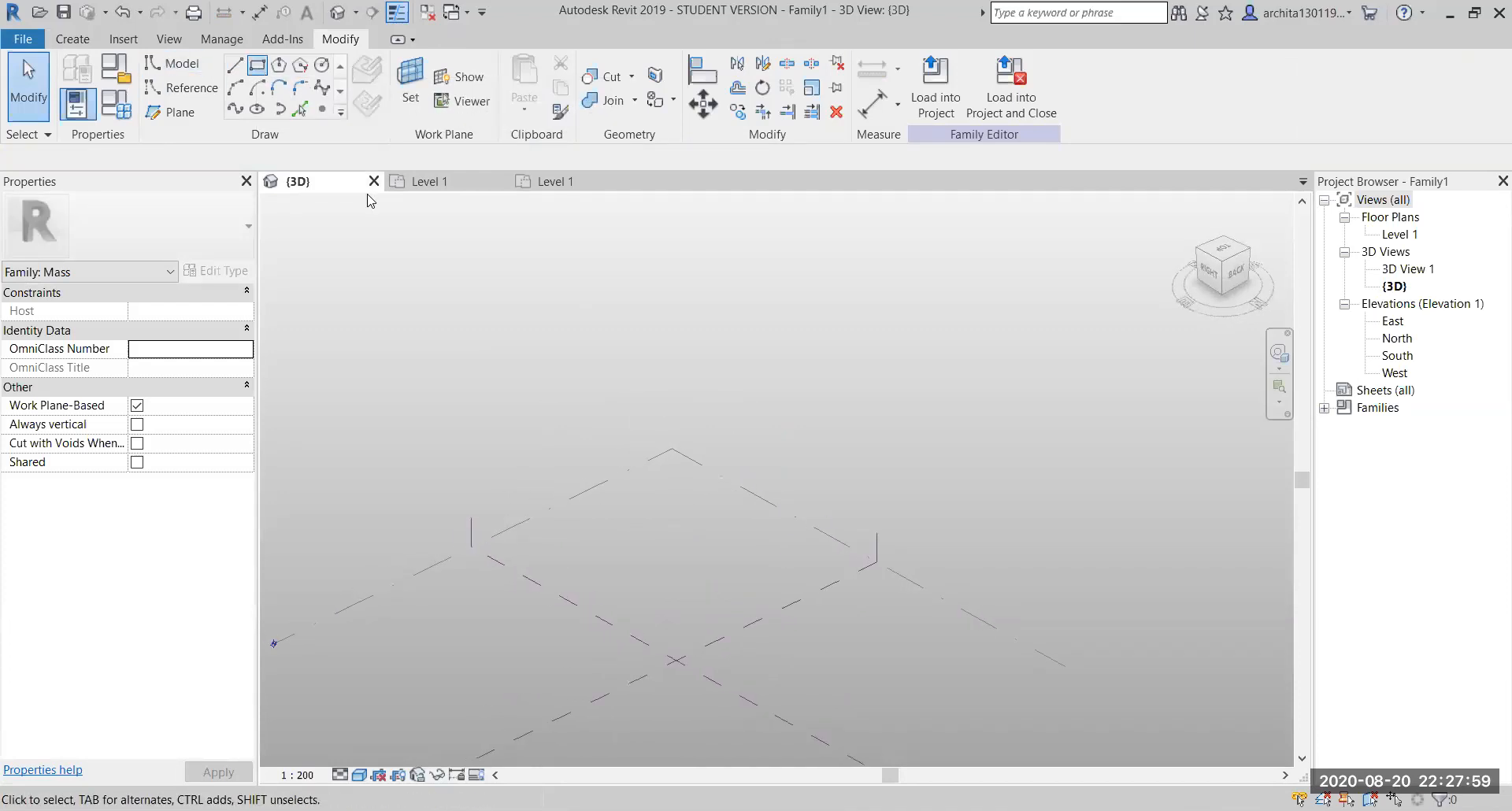
{"action": "left_click", "coordinate": [258, 68]}
{"action": "left_click", "coordinate": [674, 491]}
{"action": "left_click", "coordinate": [653, 610]}
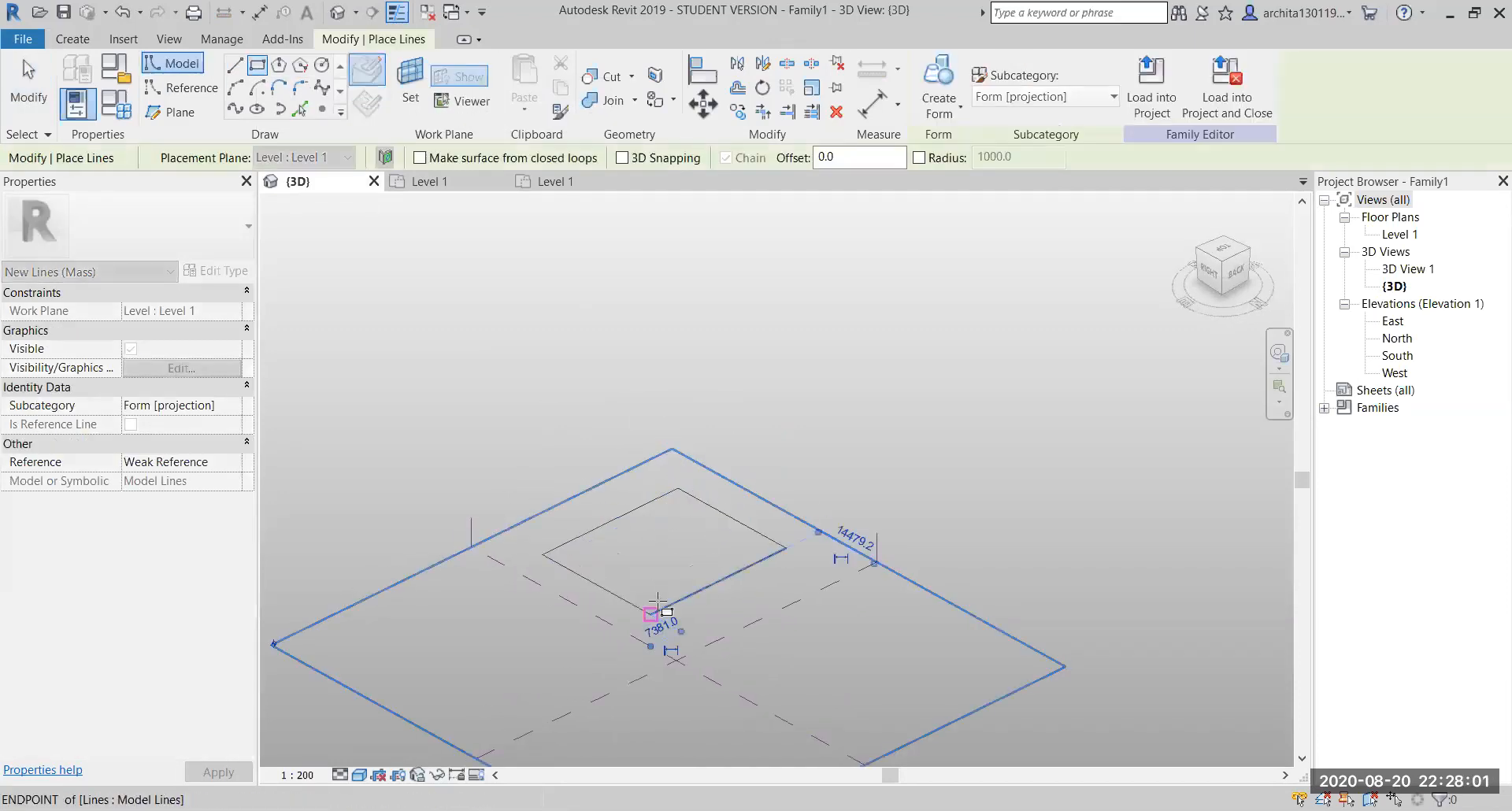
{"action": "key", "text": "Escape"}
{"action": "key", "text": "Escape"}
Create a solid form from the rectangle and raise its top face to make a tall box
{"action": "left_click", "coordinate": [744, 533]}
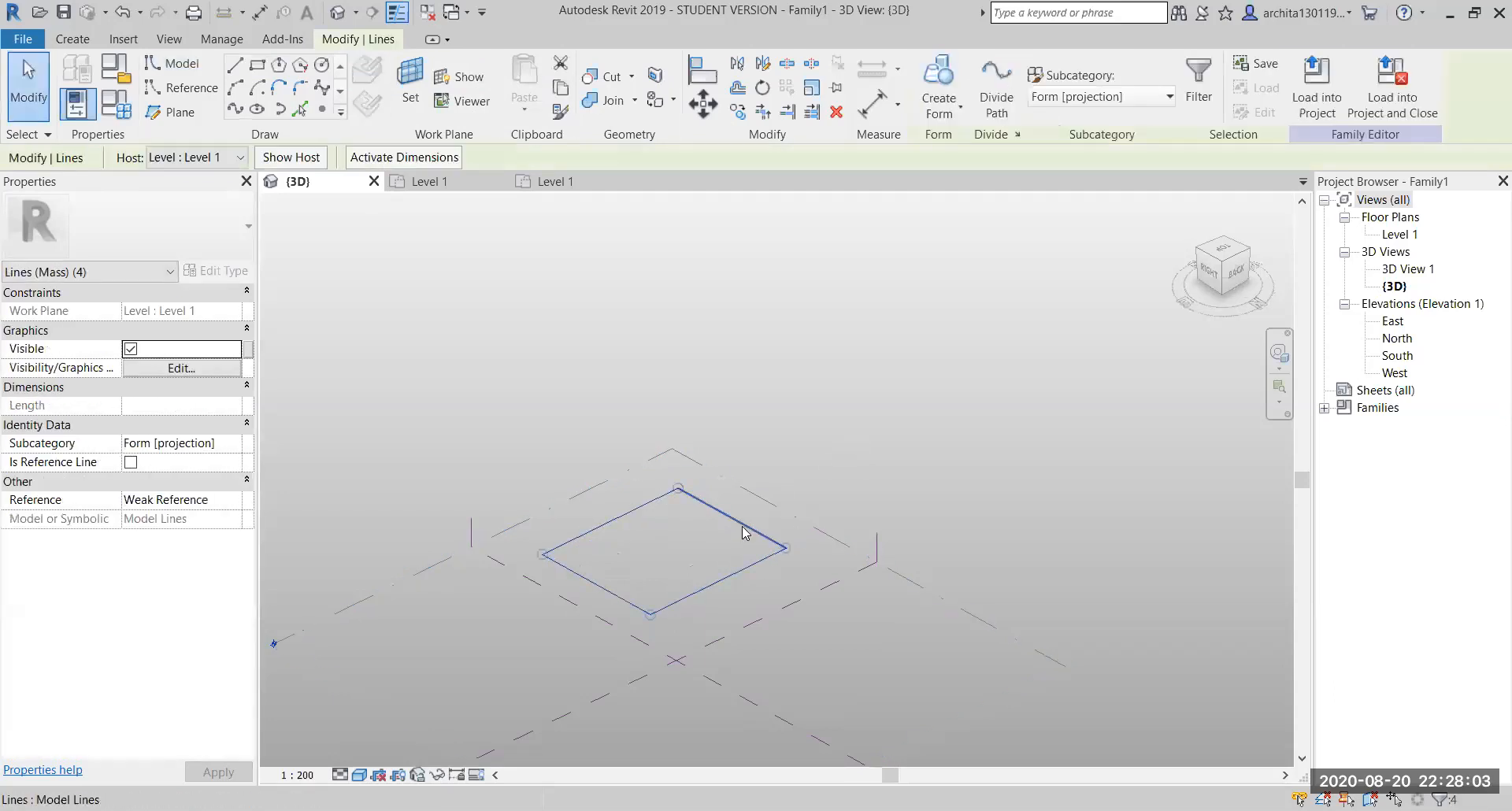
{"action": "left_click", "coordinate": [939, 85]}
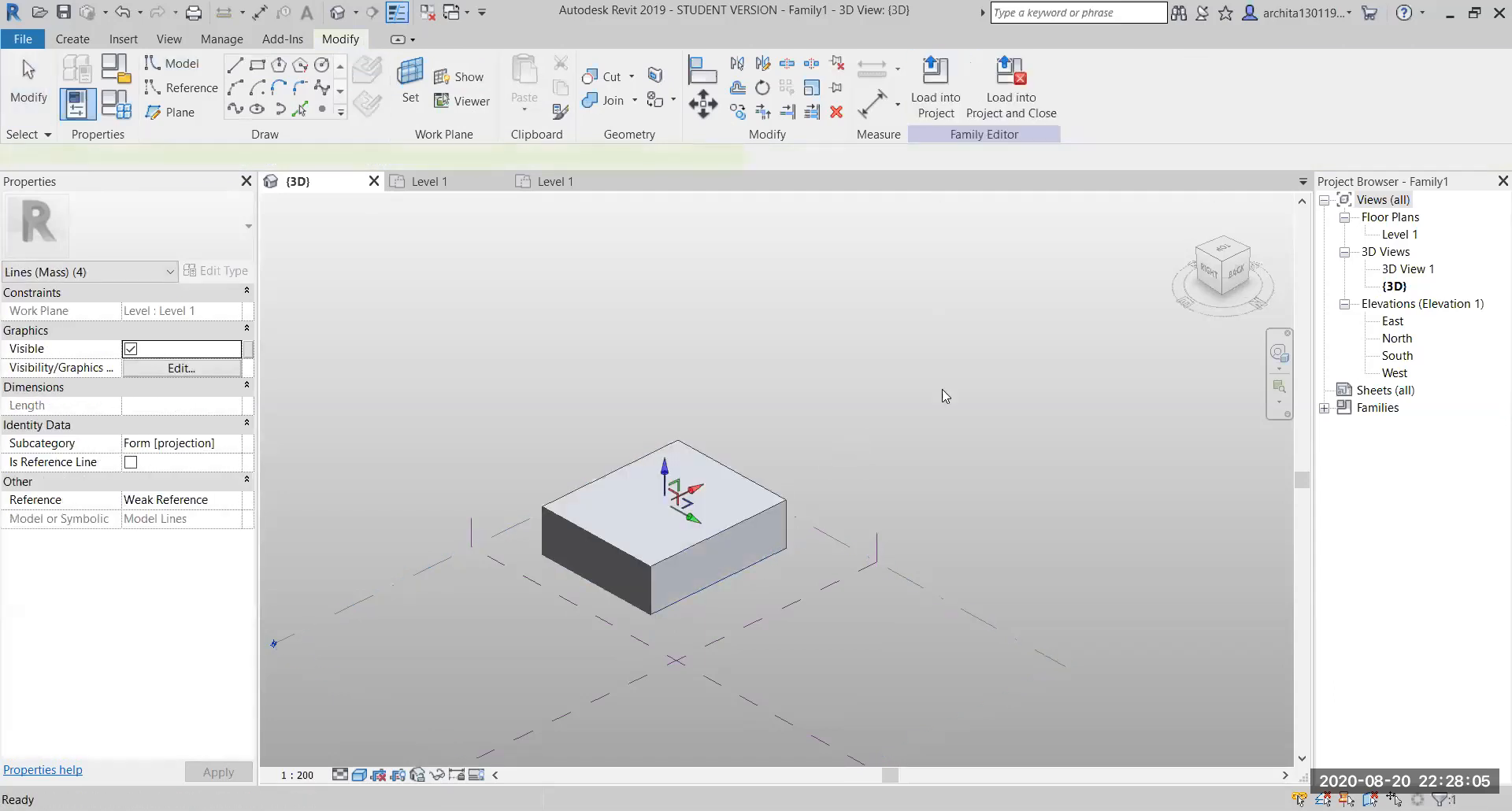
{"action": "left_click_drag", "start_coordinate": [666, 479], "coordinate": [685, 233]}
{"action": "left_click", "coordinate": [920, 352]}
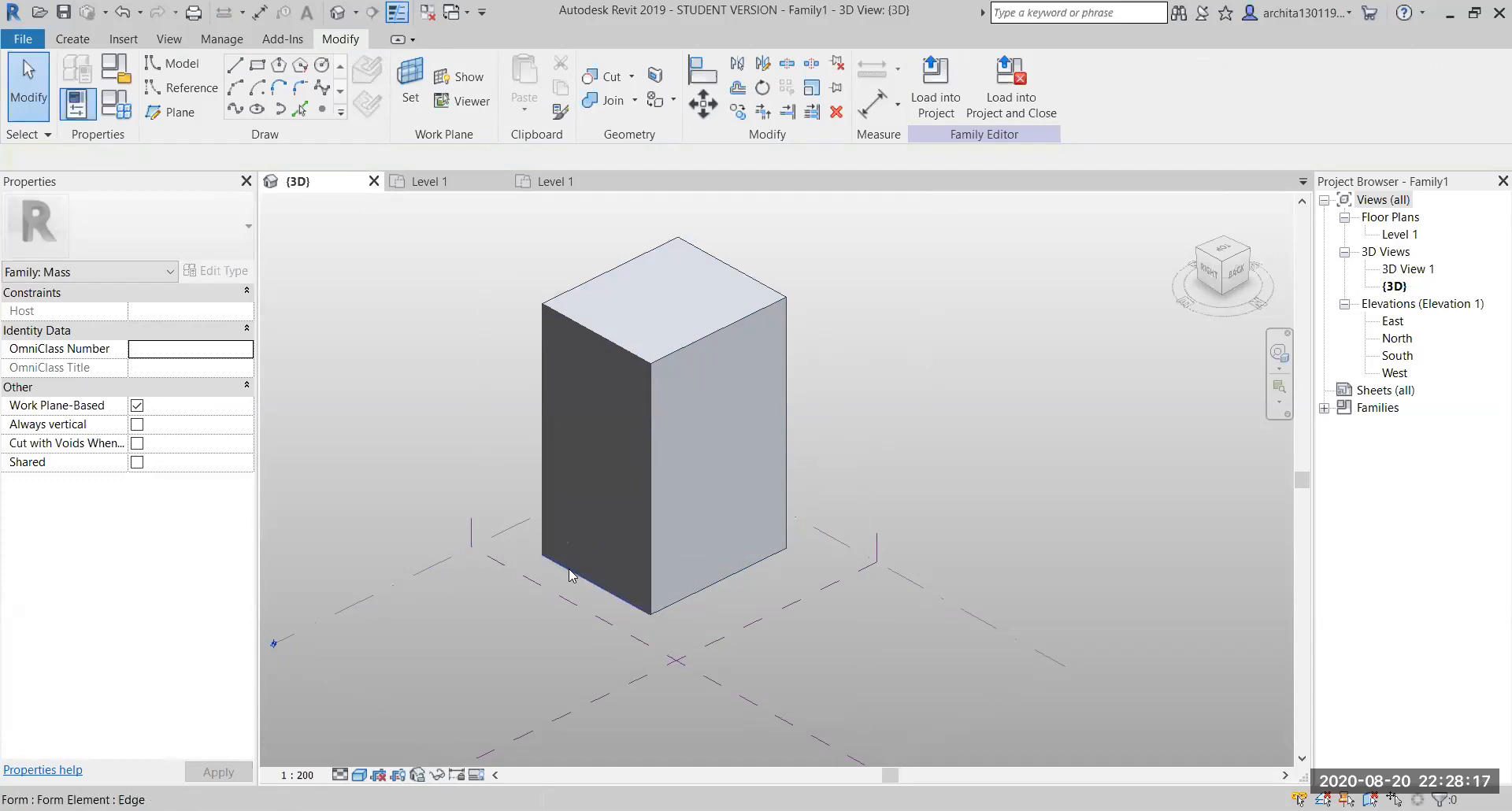
Load the box mass family into Project2 and dismiss the Show Mass notice
{"action": "middle_click_drag", "start_coordinate": [571, 574], "coordinate": [536, 586]}
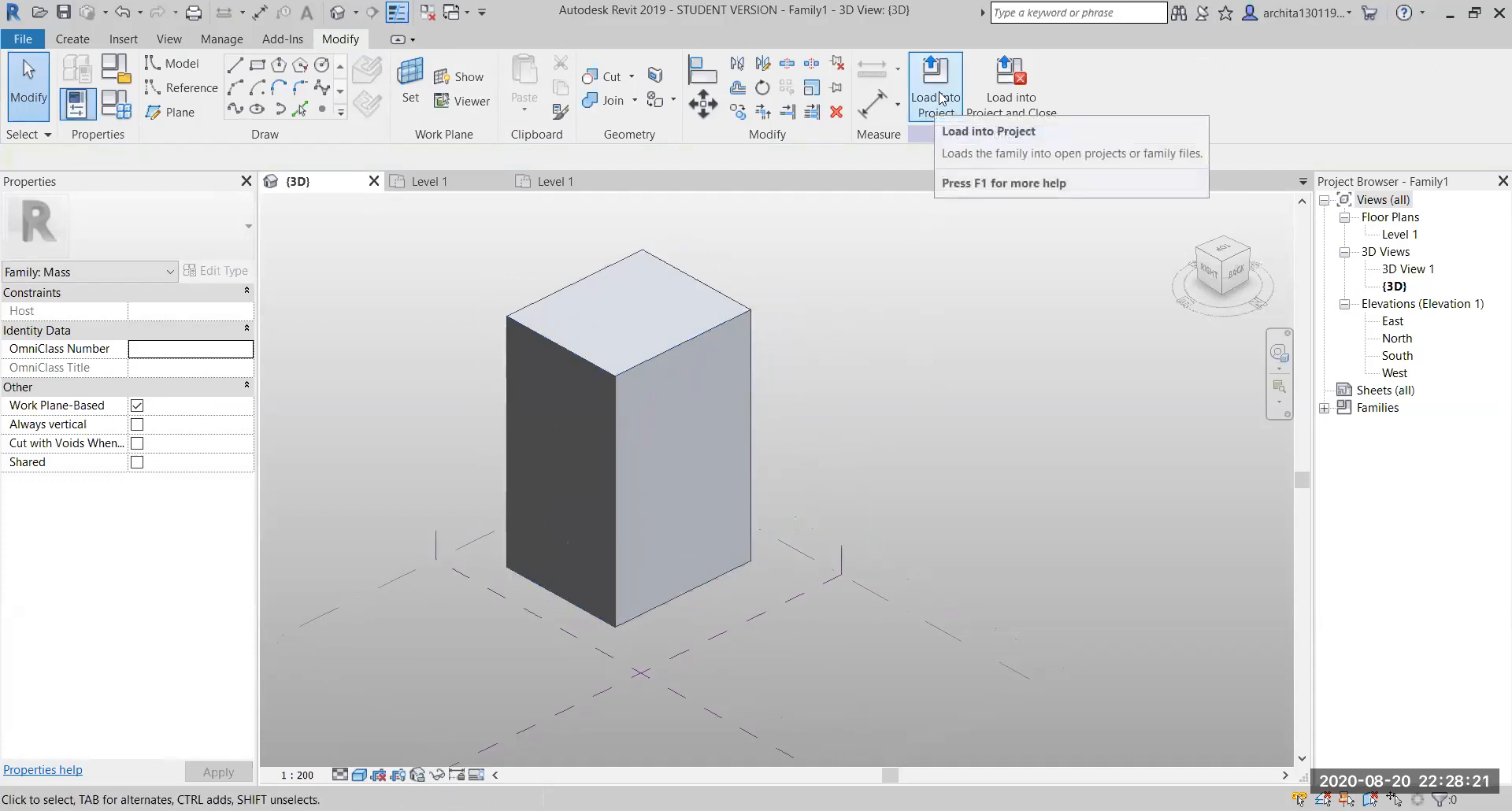
{"action": "left_click", "coordinate": [939, 97]}
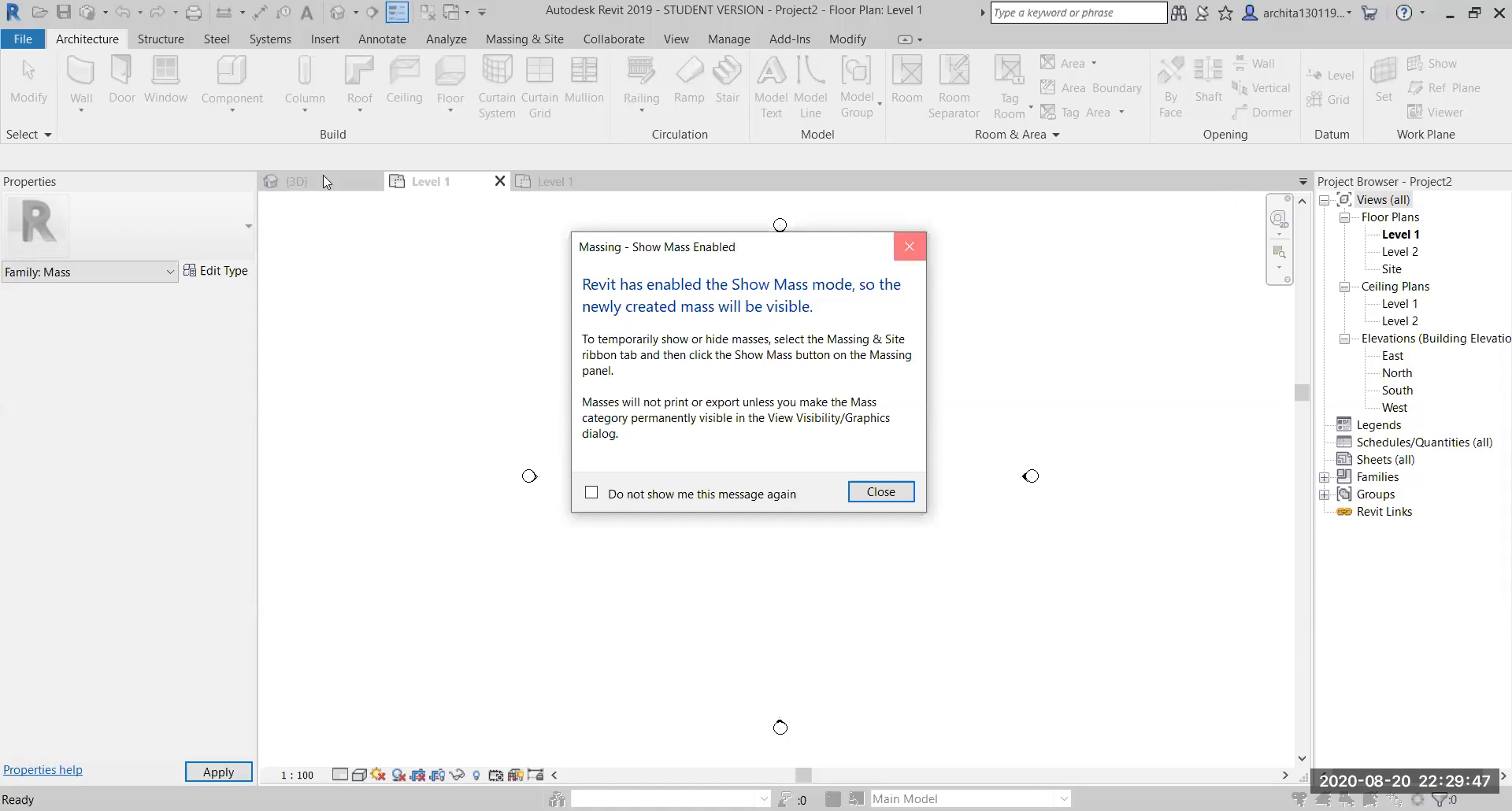
{"action": "left_click", "coordinate": [912, 246]}
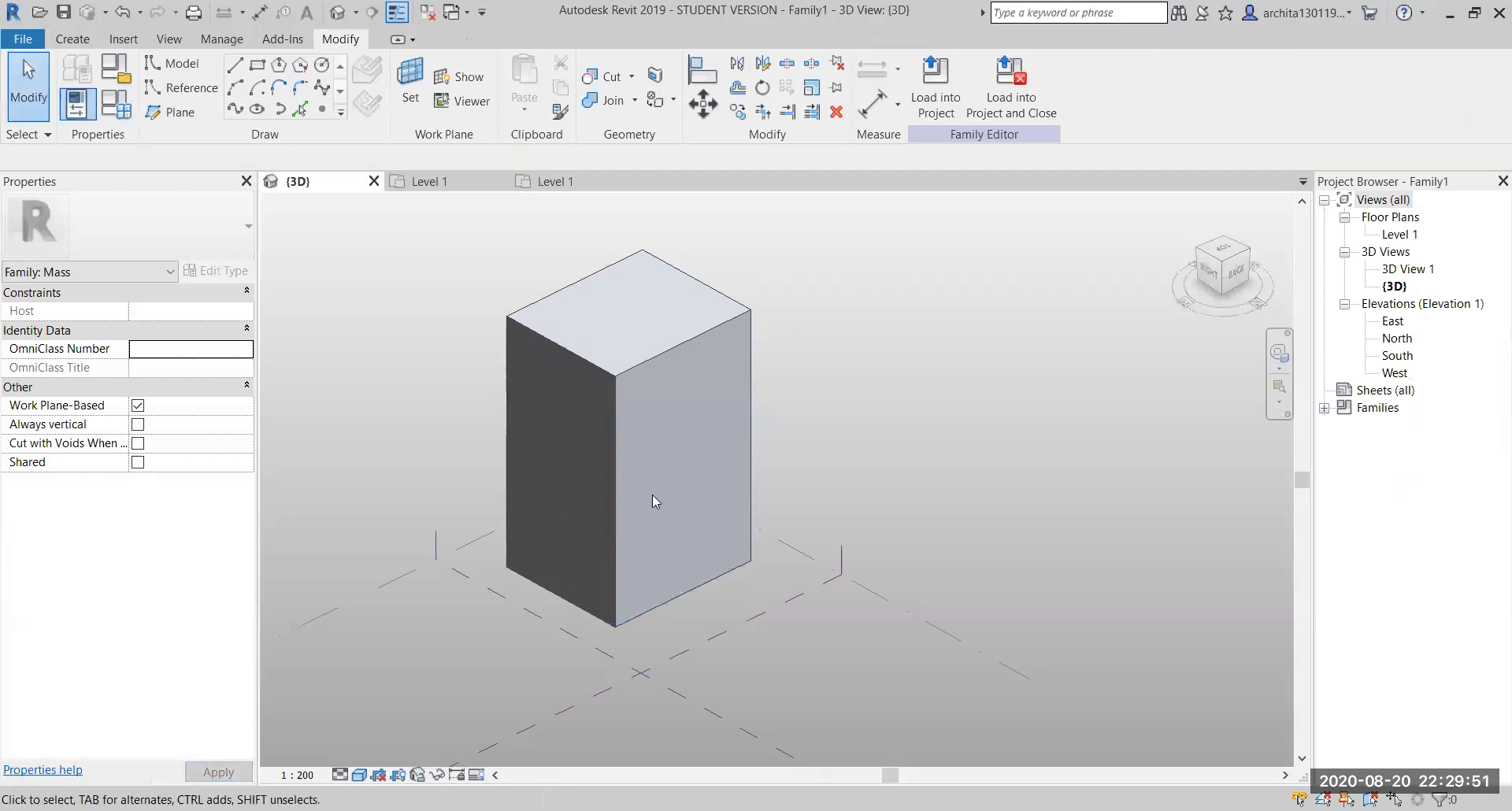
{"action": "left_click", "coordinate": [951, 99]}
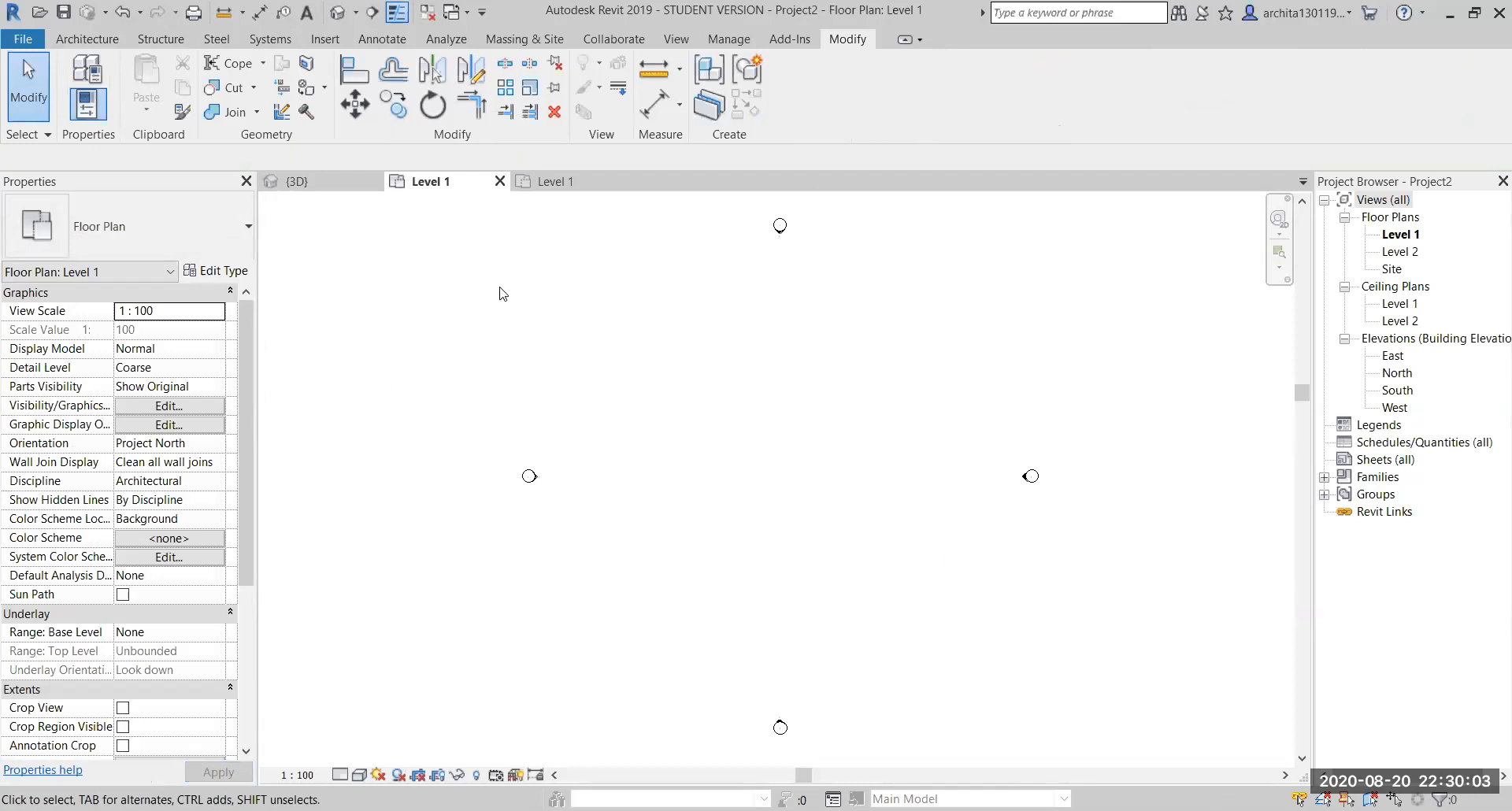
{"action": "scroll", "coordinate": [792, 496], "scroll_direction": "down", "scroll_amount": 3}
{"action": "scroll", "coordinate": [865, 463], "scroll_direction": "up", "scroll_amount": 3}
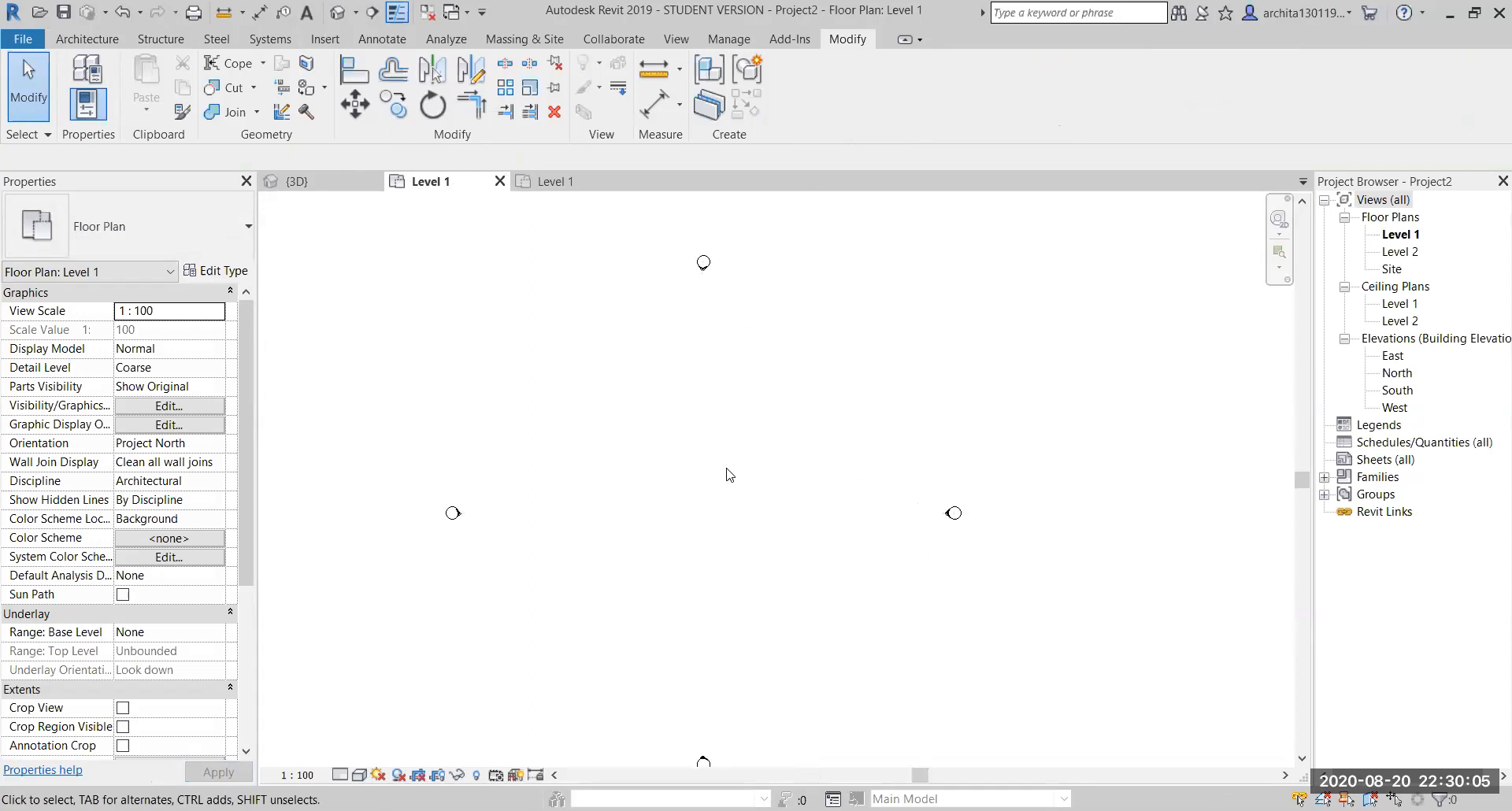
Place one Family1 mass component on Level 1 of the project between the elevation markers and end the placement
{"action": "left_click", "coordinate": [87, 39]}
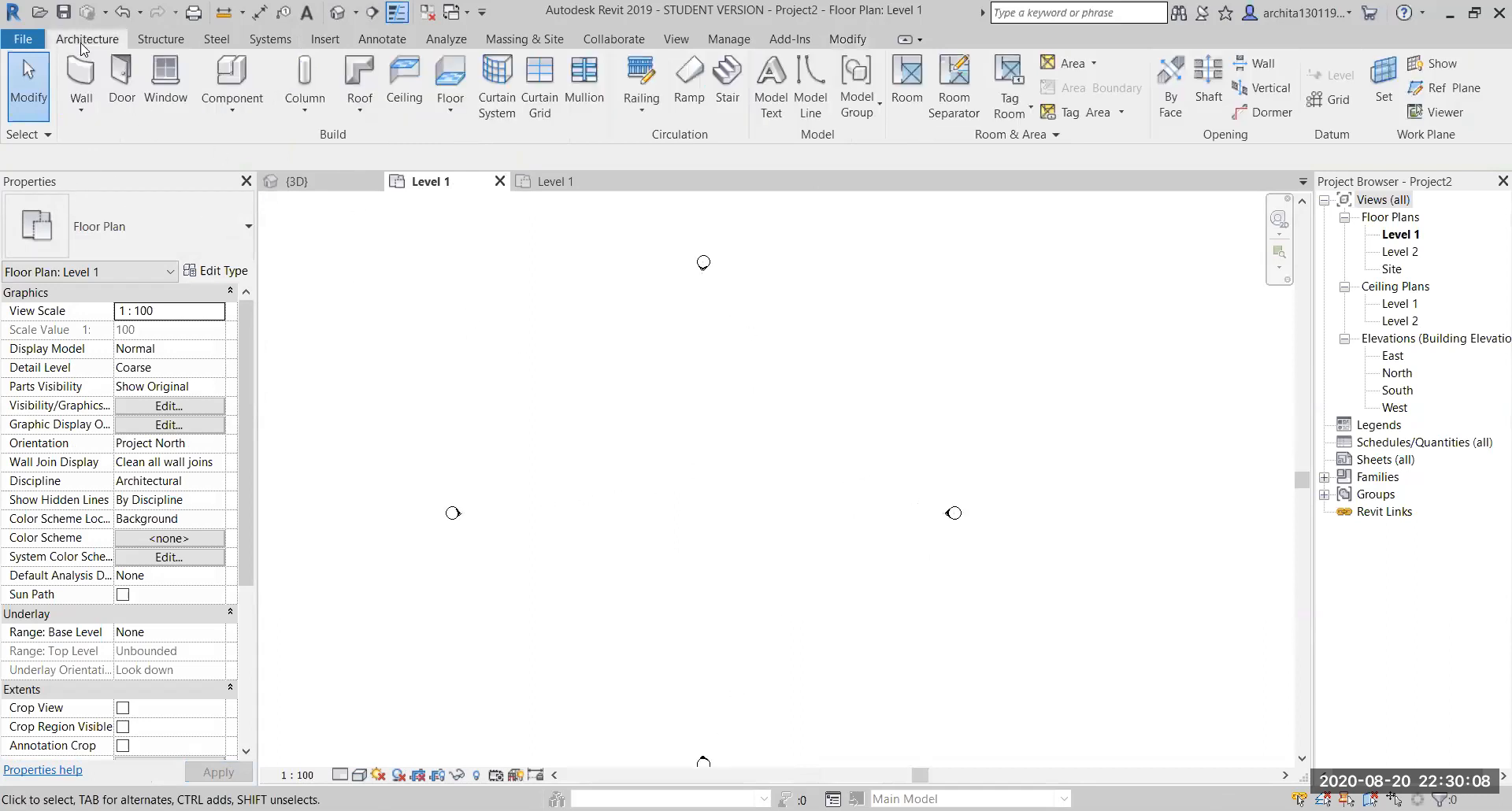
{"action": "left_click", "coordinate": [234, 76]}
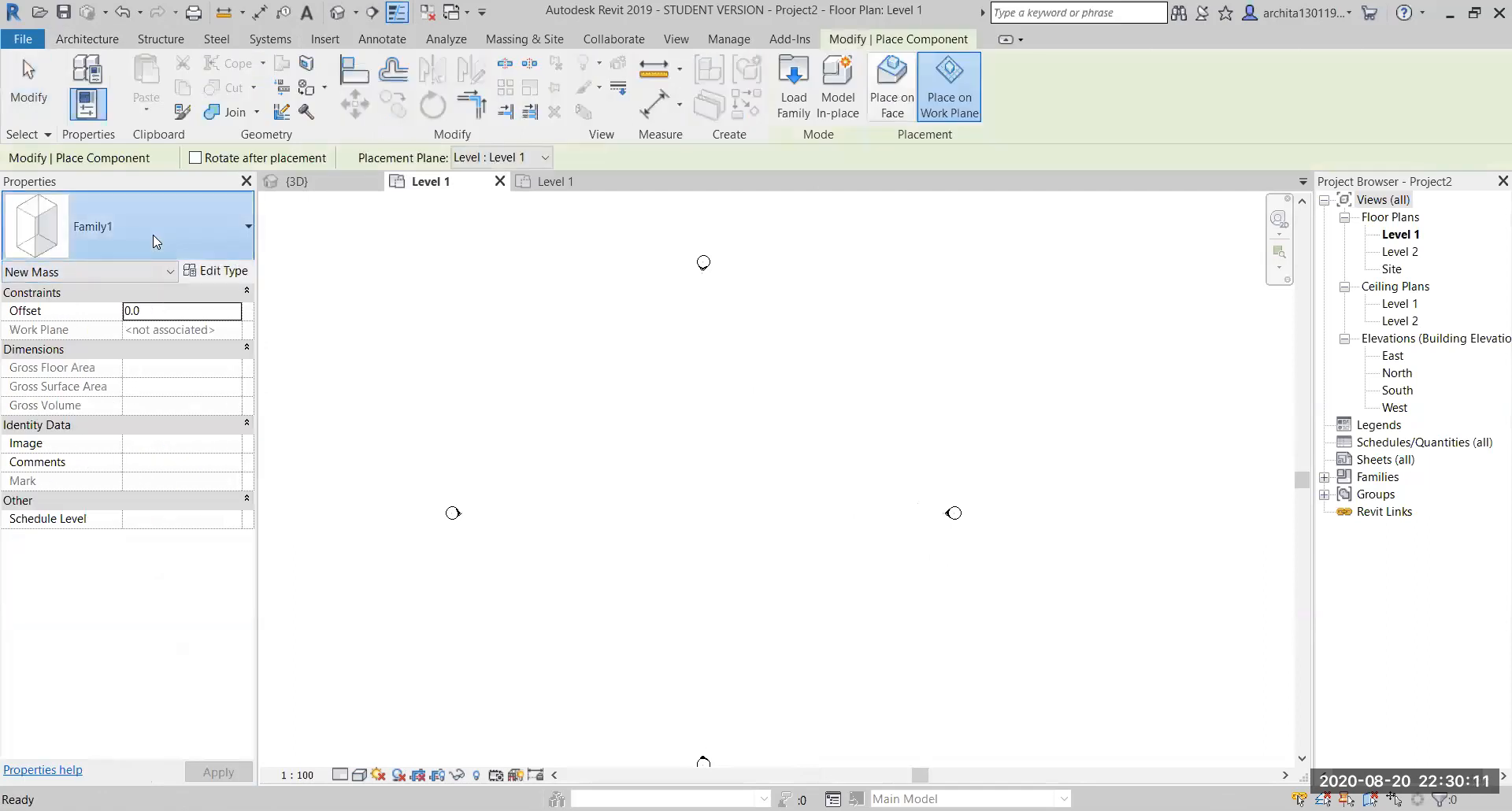
{"action": "left_click", "coordinate": [153, 235]}
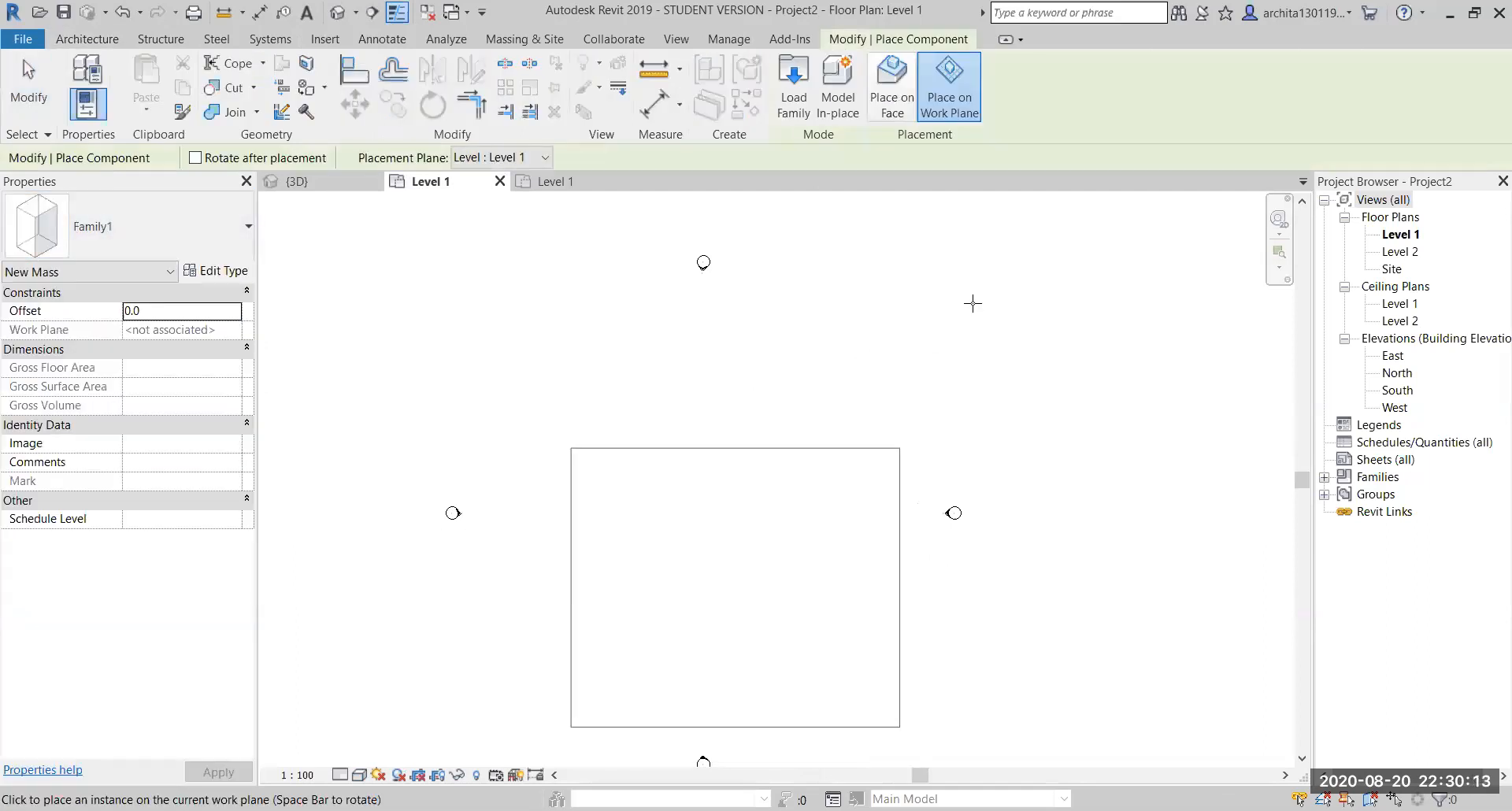
{"action": "left_click", "coordinate": [949, 203]}
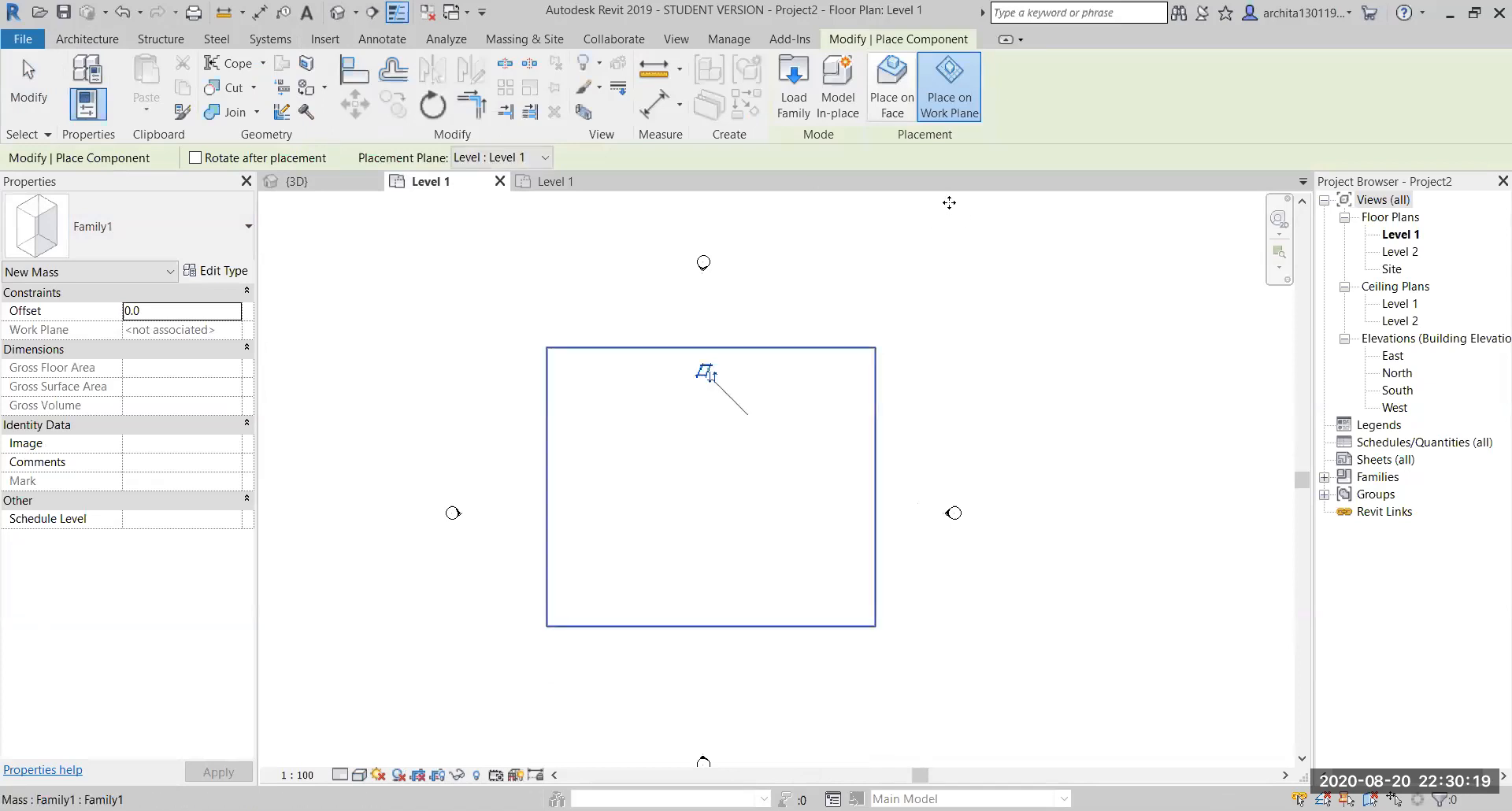
{"action": "key", "text": "Escape"}
{"action": "key", "text": "Escape"}
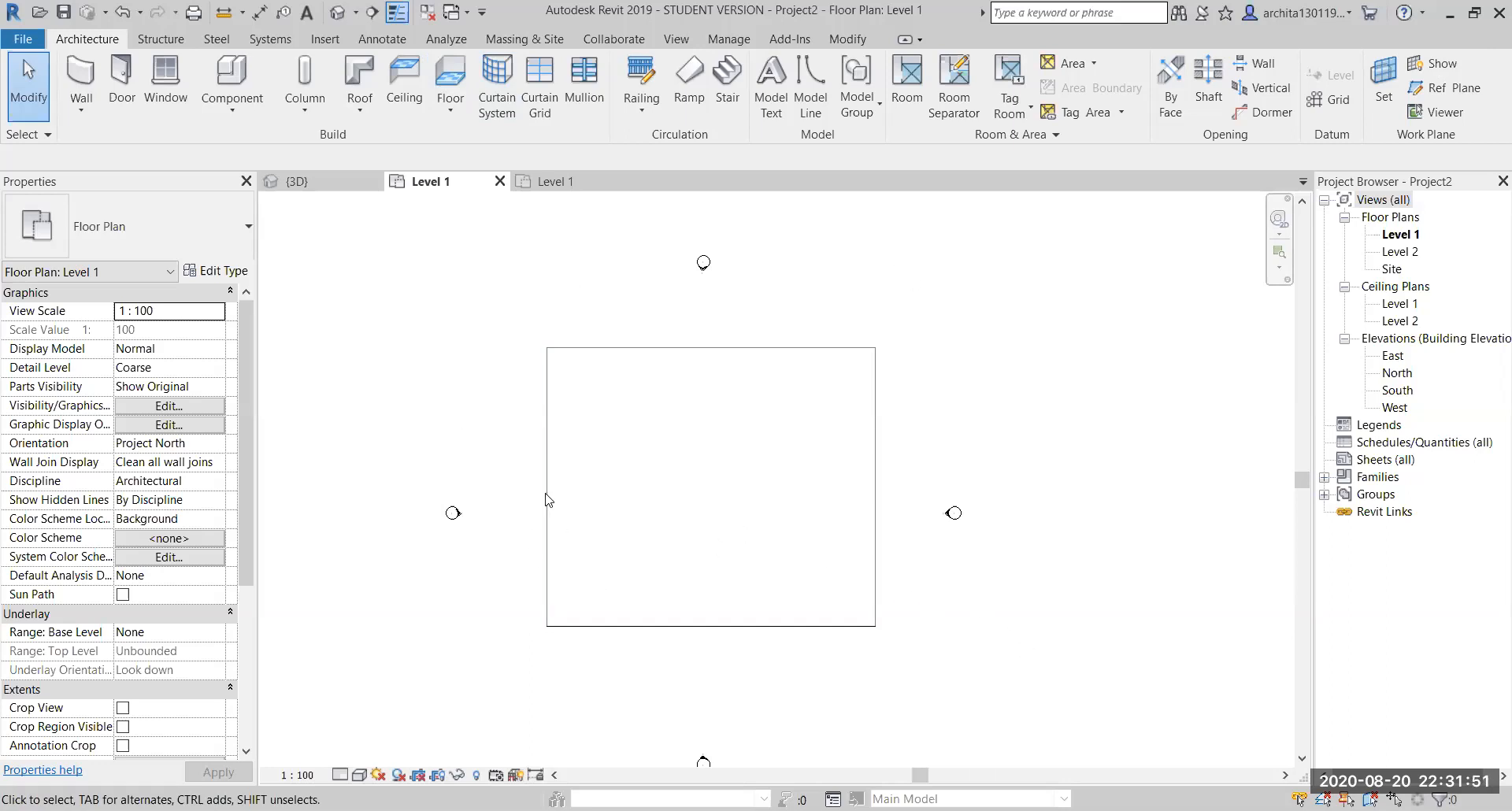
Open the project's default 3D view and examine the placed mass from an angle above
{"action": "left_click", "coordinate": [668, 352]}
{"action": "left_click", "coordinate": [1022, 339]}
{"action": "left_click", "coordinate": [338, 12]}
{"action": "middle_click_drag", "start_coordinate": [641, 397], "coordinate": [746, 583], "text": "shift"}
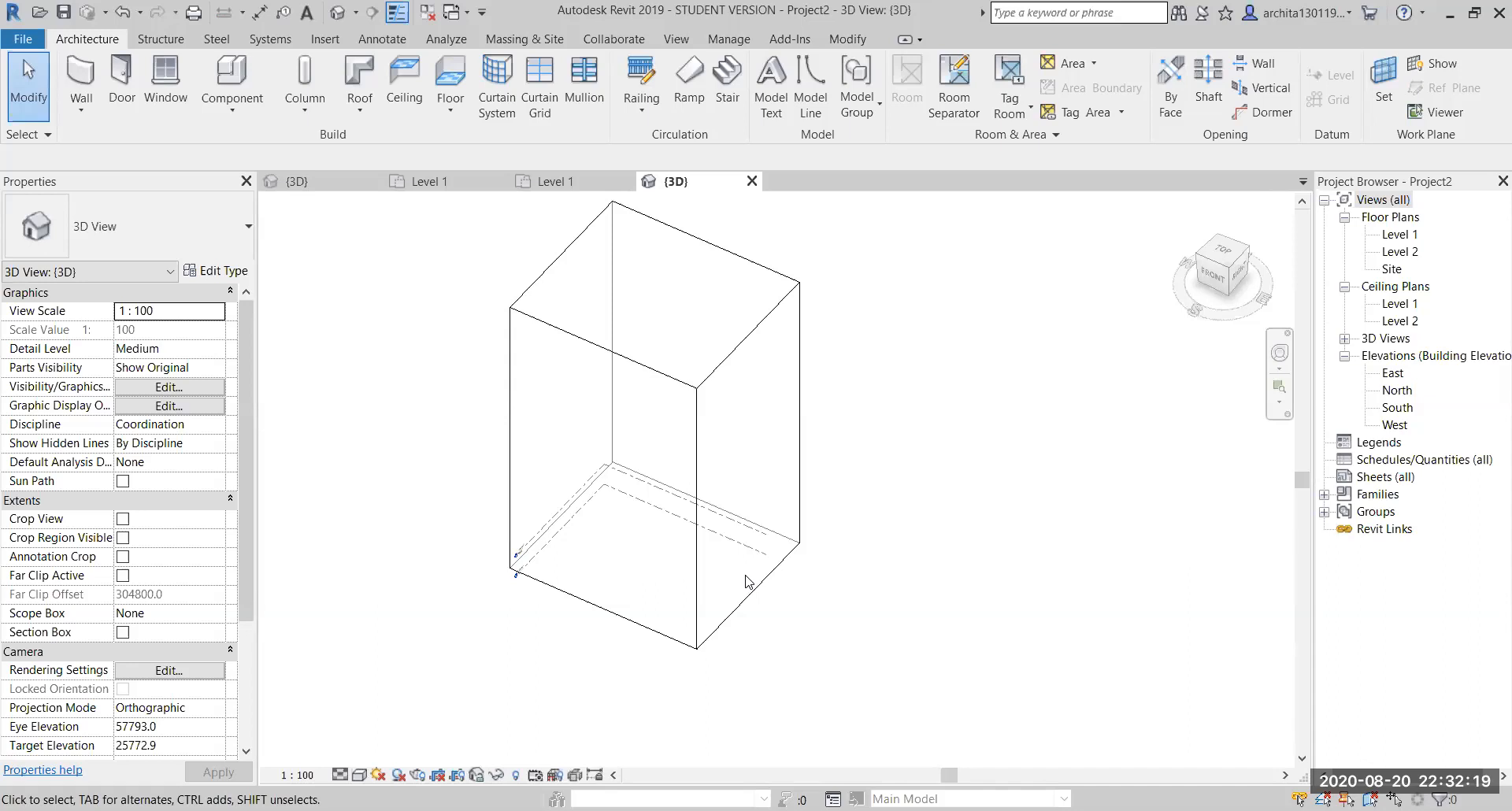
{"action": "scroll", "coordinate": [745, 470], "scroll_direction": "down", "scroll_amount": 1}
{"action": "middle_click_drag", "start_coordinate": [746, 470], "coordinate": [751, 507]}
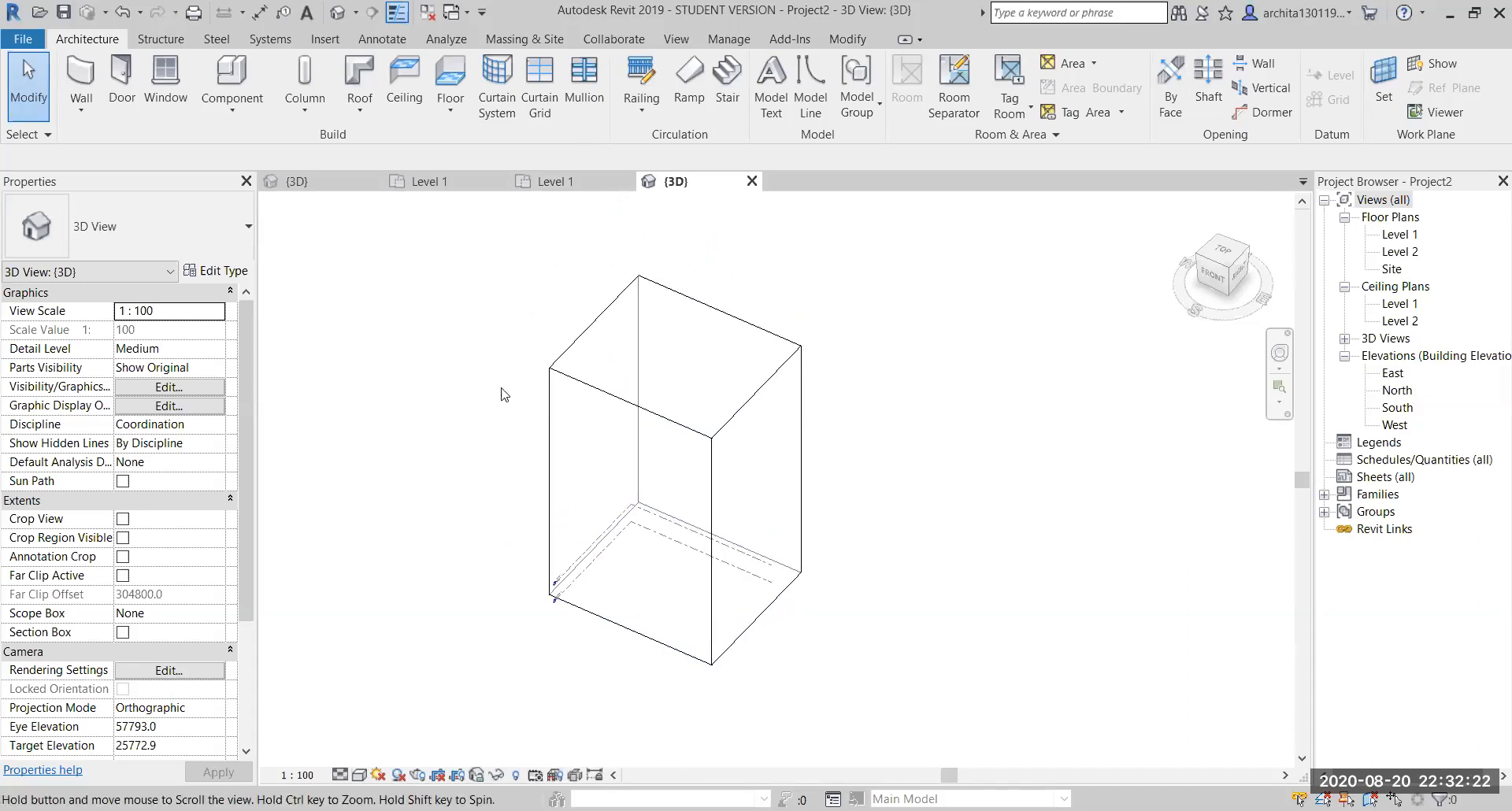
Set mass visibility to Show Mass Form and Floors in the project, and return to the mass family's 3D view
{"action": "left_click", "coordinate": [508, 39]}
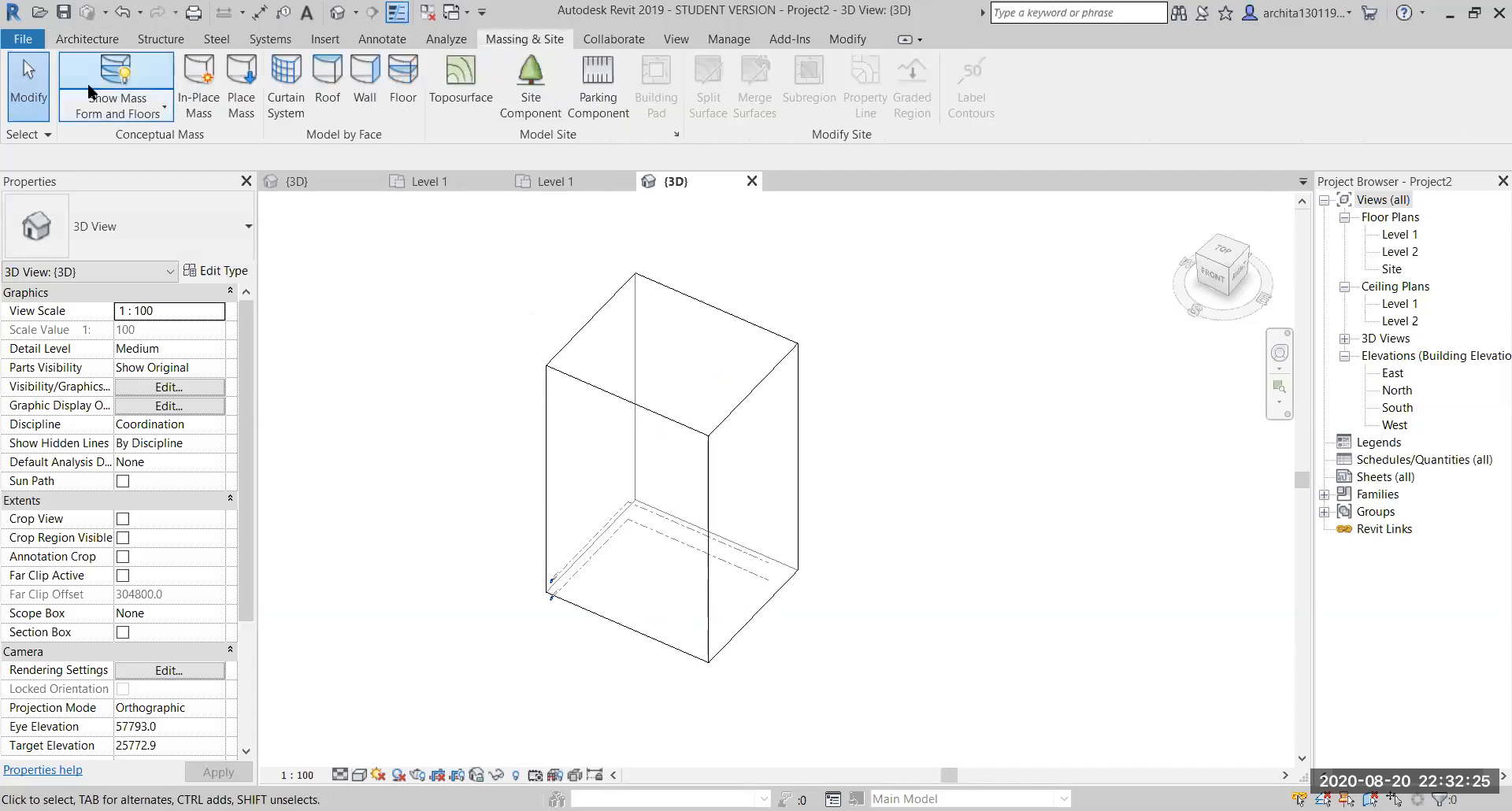
{"action": "left_click", "coordinate": [120, 109]}
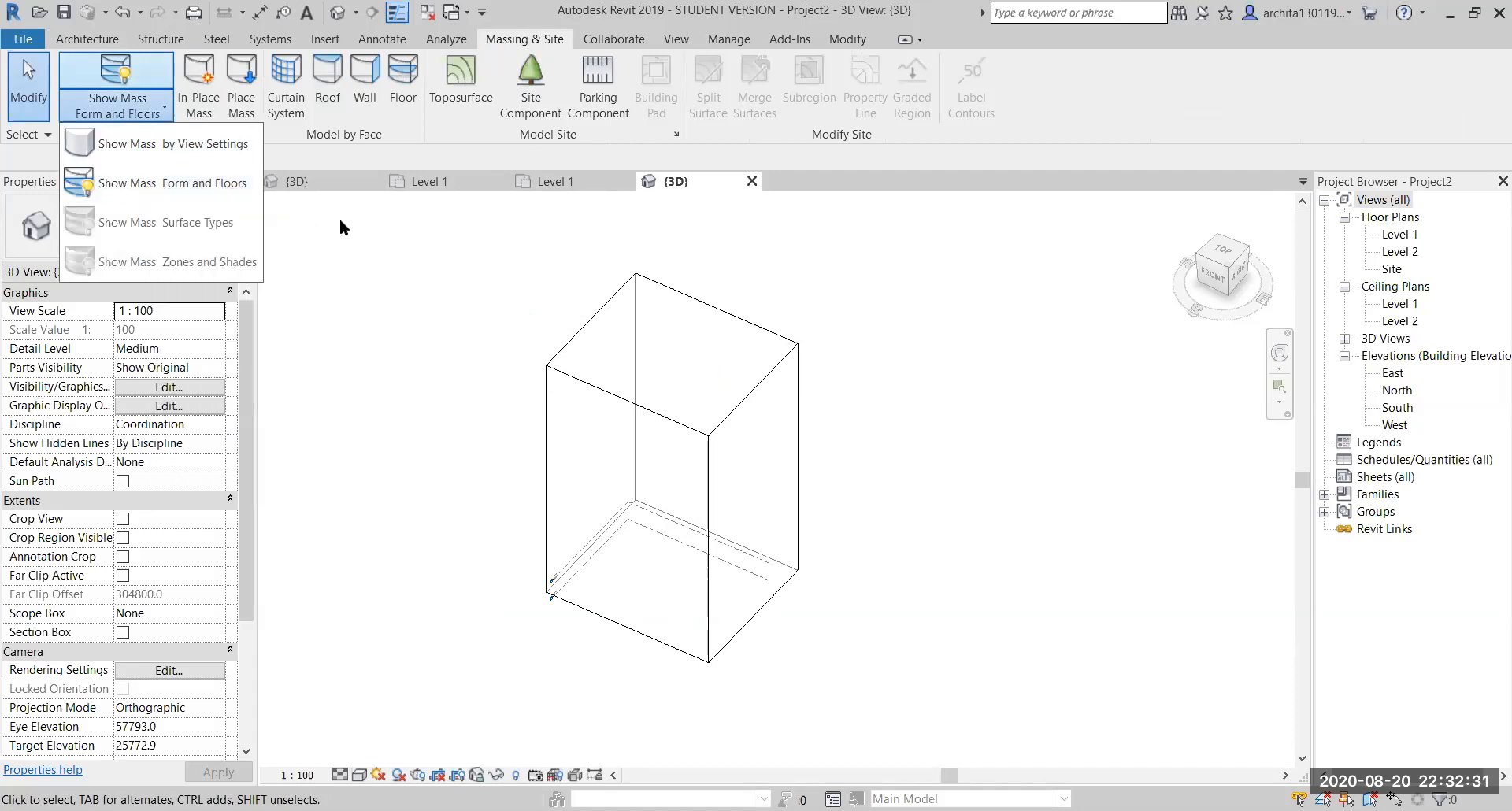
{"action": "left_click", "coordinate": [187, 186]}
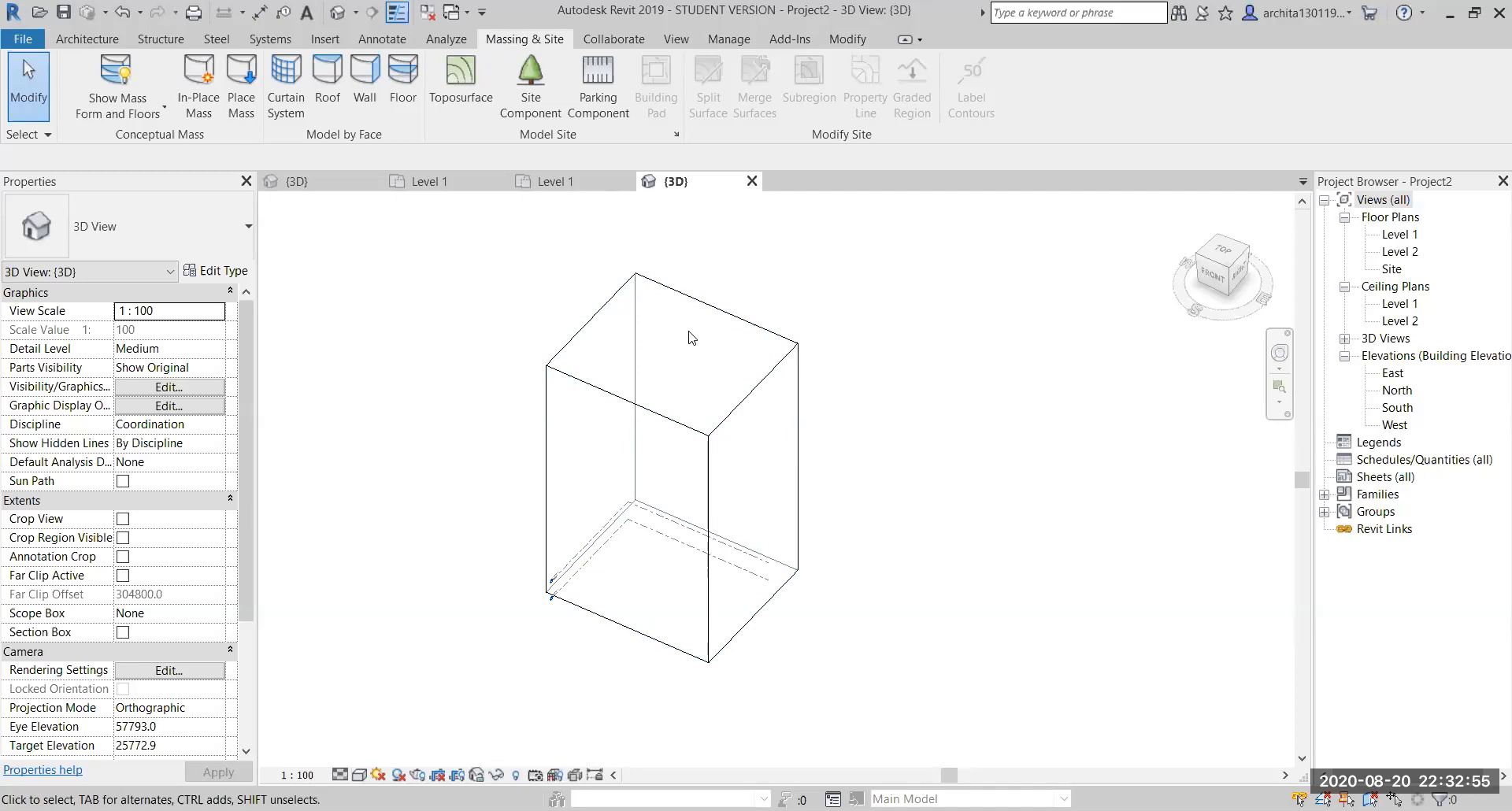
{"action": "left_click", "coordinate": [346, 193]}
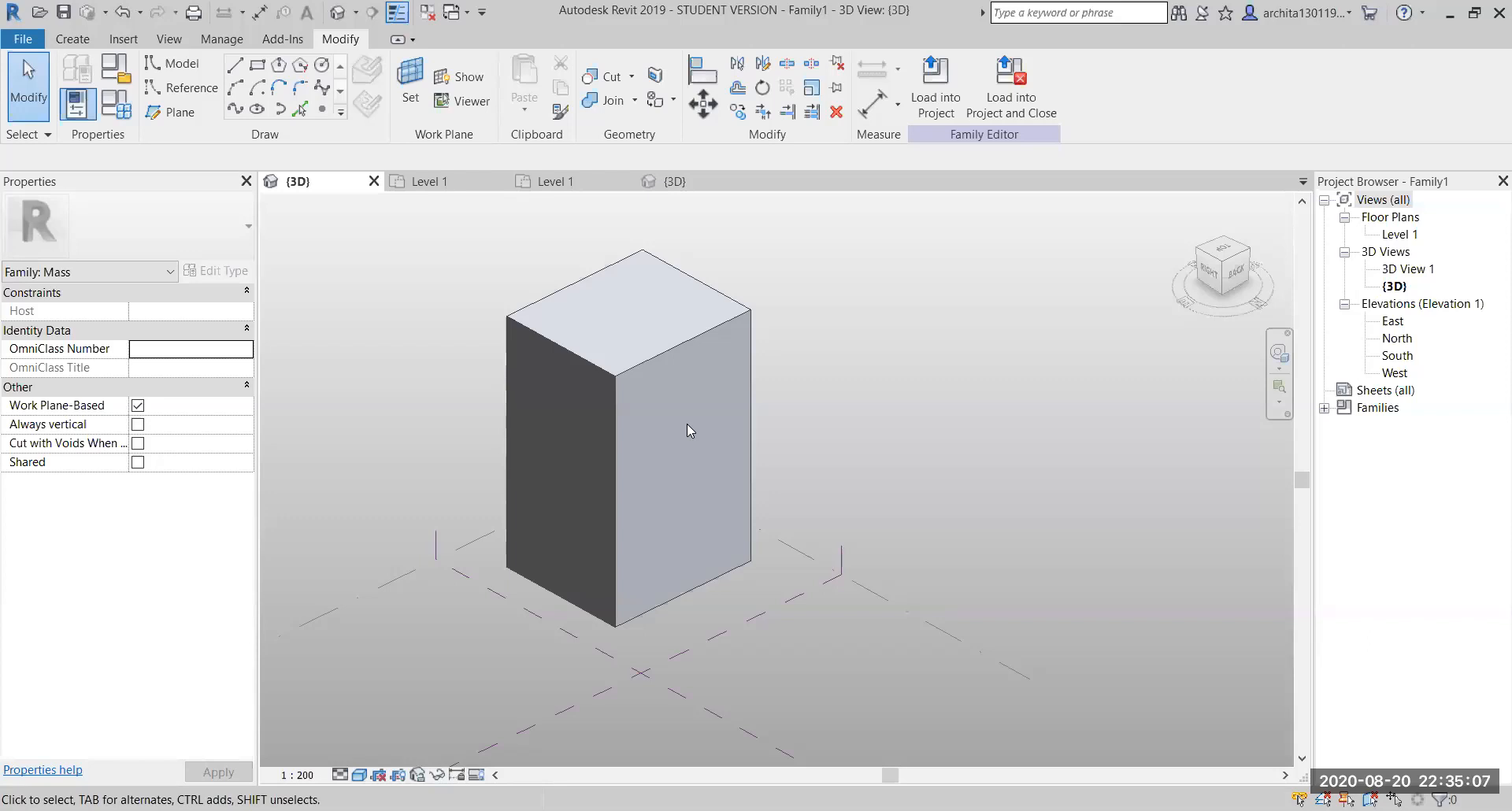
{"action": "scroll", "coordinate": [956, 324], "scroll_direction": "down", "scroll_amount": 2}
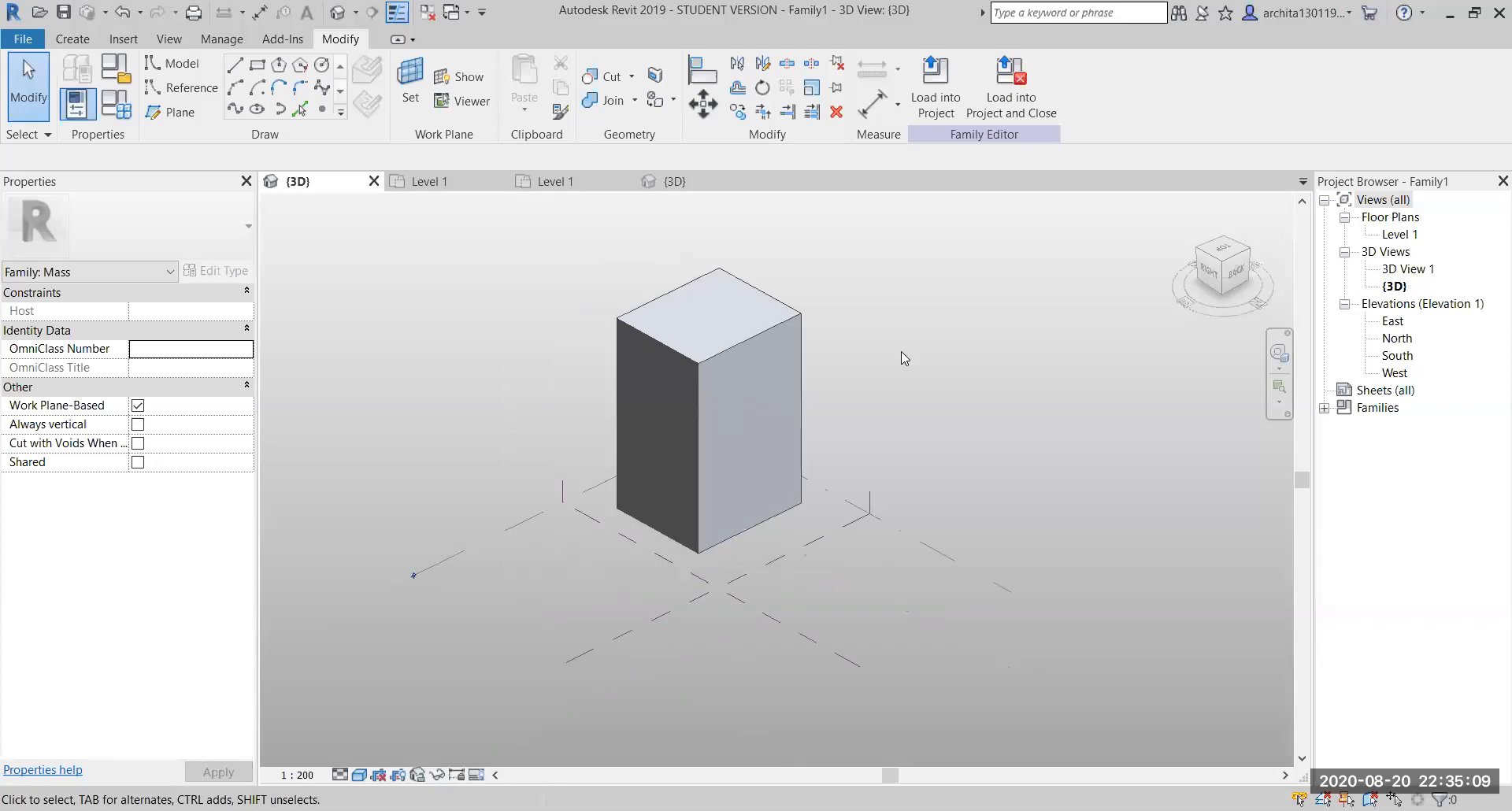
{"action": "scroll", "coordinate": [901, 351], "scroll_direction": "up", "scroll_amount": 2}
{"action": "mouse_move", "coordinate": [717, 388]}
{"action": "middle_mouse_down"}
{"action": "mouse_move", "coordinate": [718, 348]}
{"action": "mouse_move", "coordinate": [715, 378]}
{"action": "middle_mouse_up"}
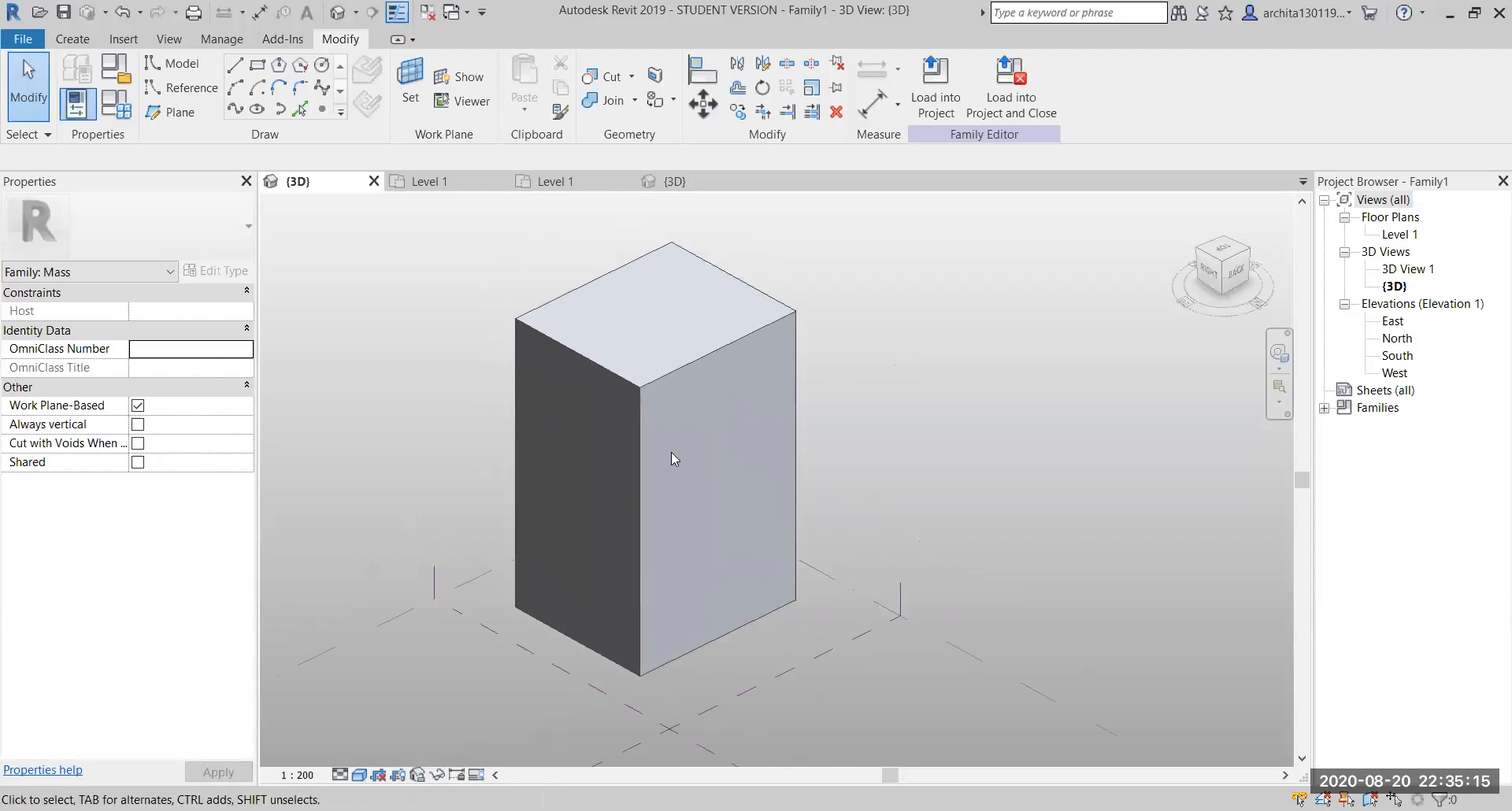
{"action": "middle_click_drag", "start_coordinate": [671, 452], "coordinate": [722, 469]}
{"action": "left_click", "coordinate": [520, 183]}
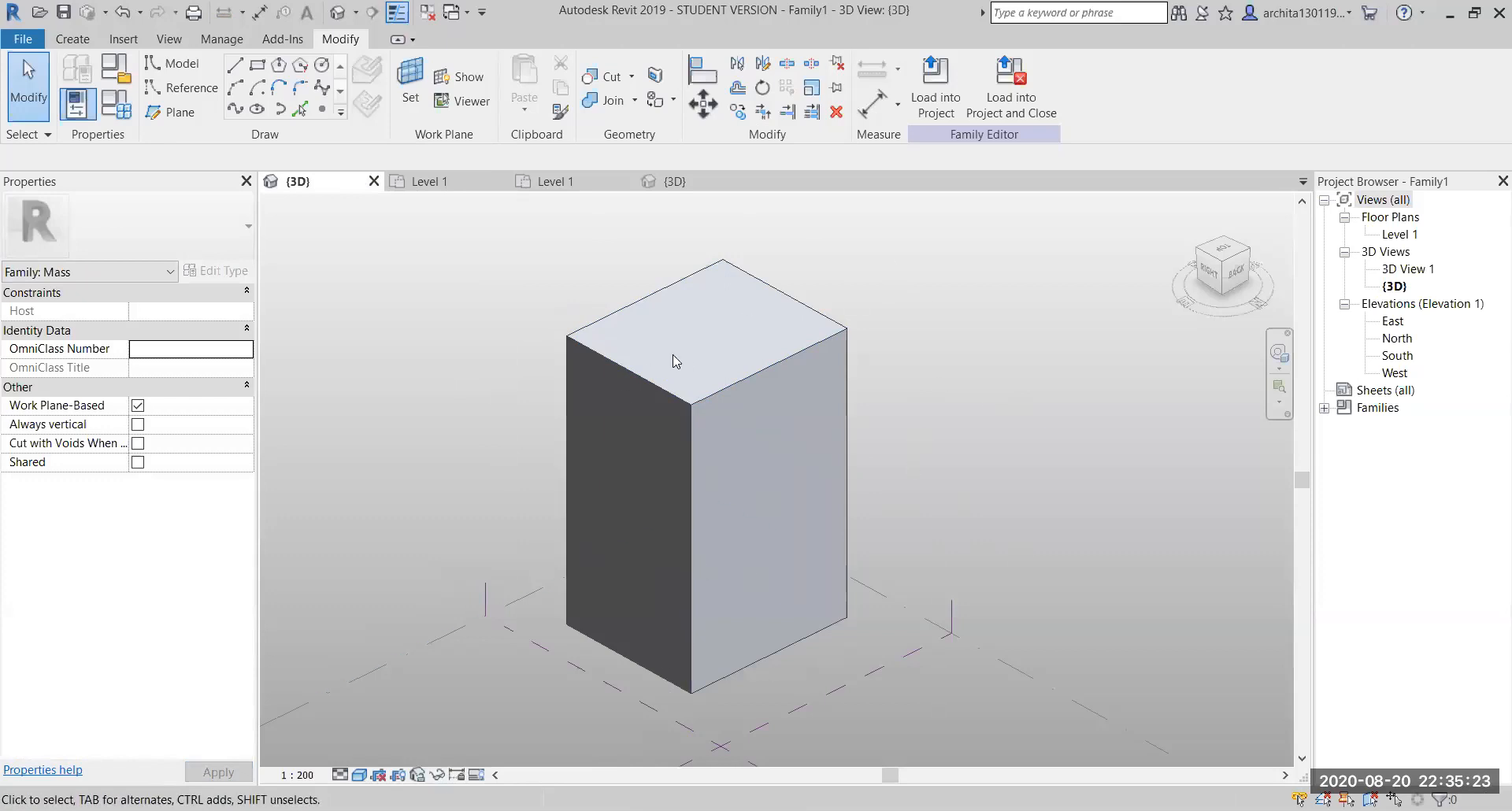
{"action": "middle_click_drag", "start_coordinate": [864, 308], "coordinate": [850, 300]}
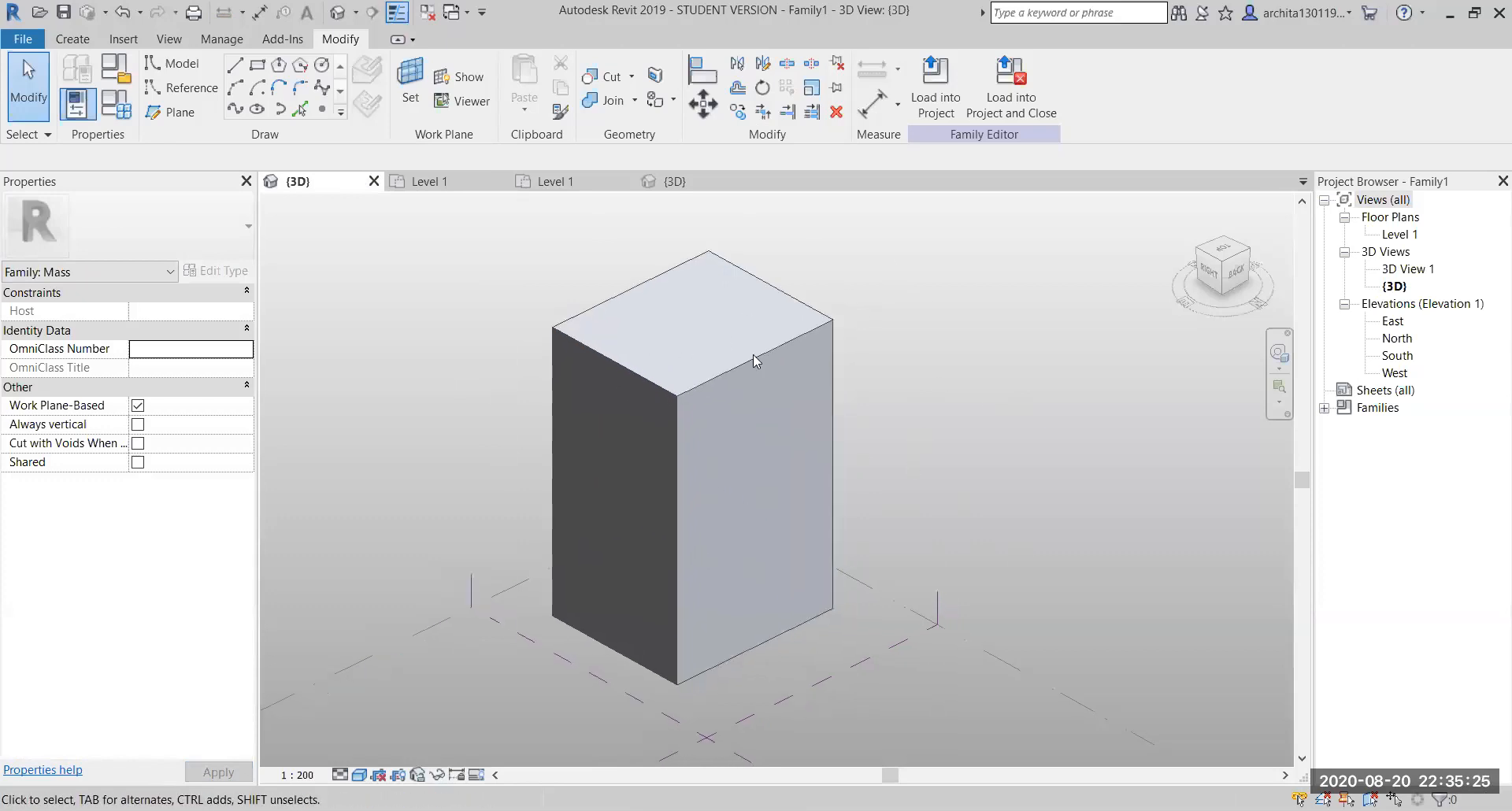
Return to Project2's Level 1 floor plan and set mass visibility to Show Mass Form and Floors
{"action": "left_click", "coordinate": [948, 92]}
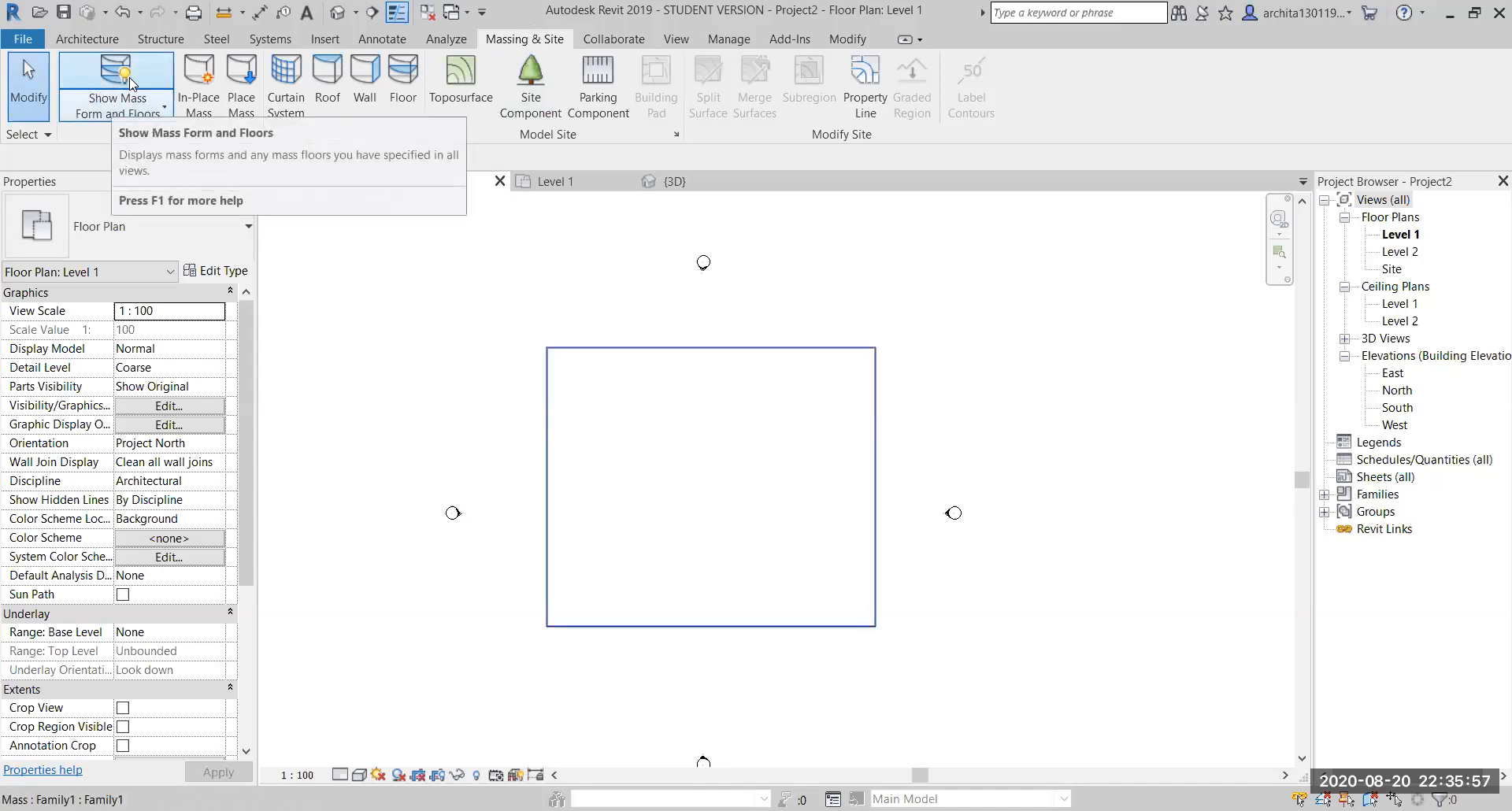
{"action": "left_click", "coordinate": [107, 115]}
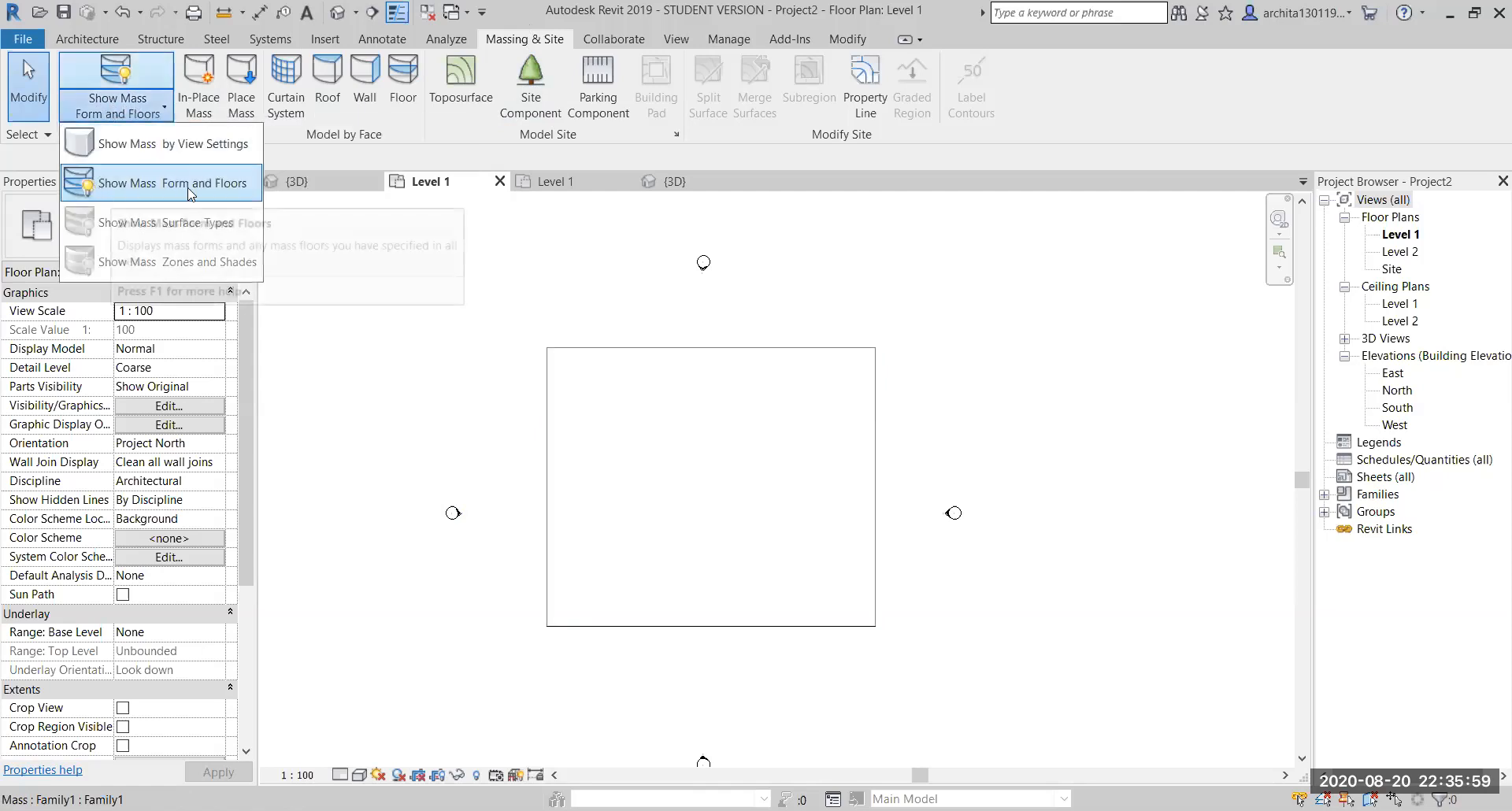
{"action": "left_click", "coordinate": [103, 195]}
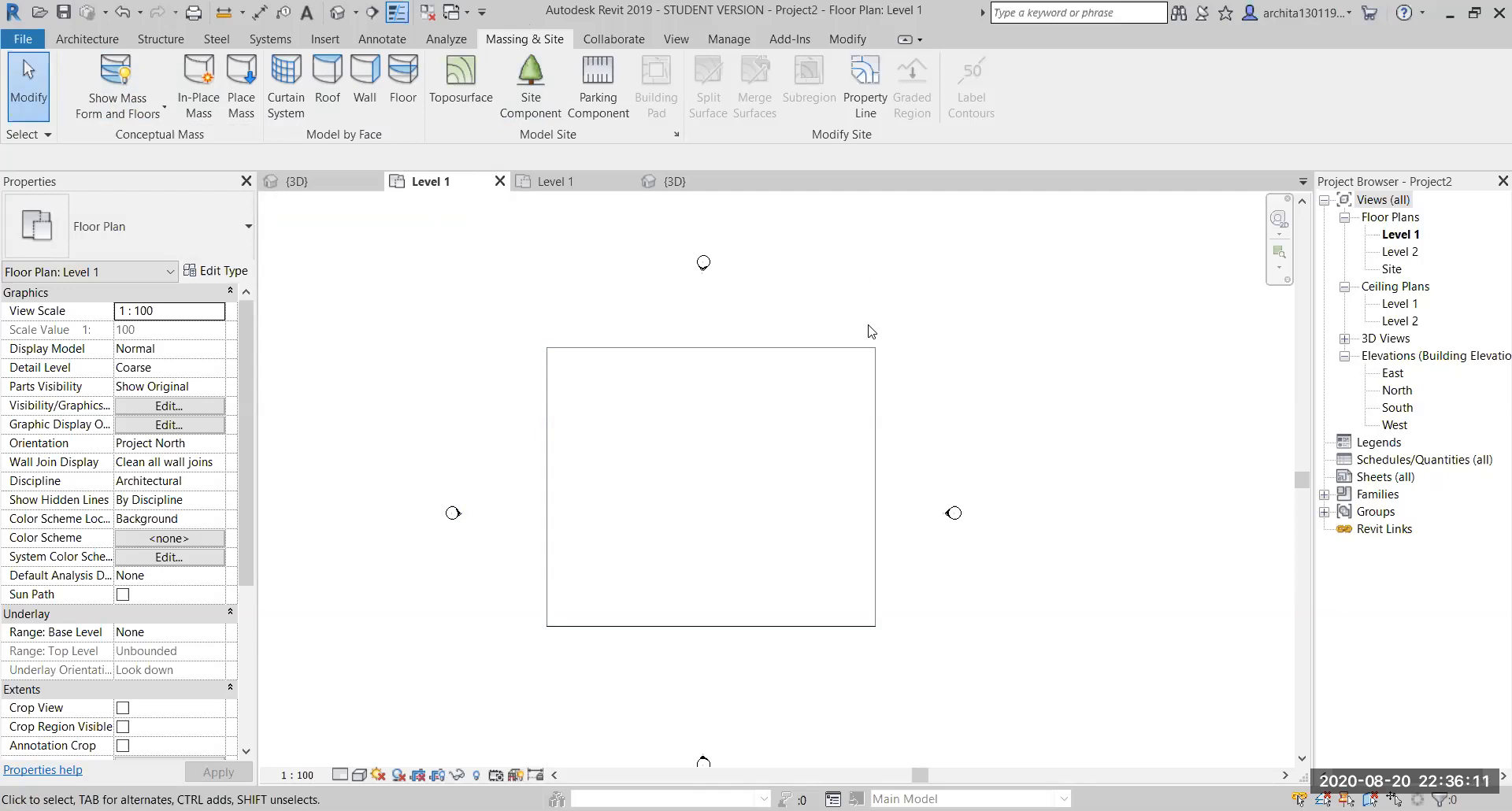
Open the project's default 3D view and examine the placed box mass and its base from a raised angle
{"action": "scroll", "coordinate": [667, 290], "scroll_direction": "down", "scroll_amount": 1}
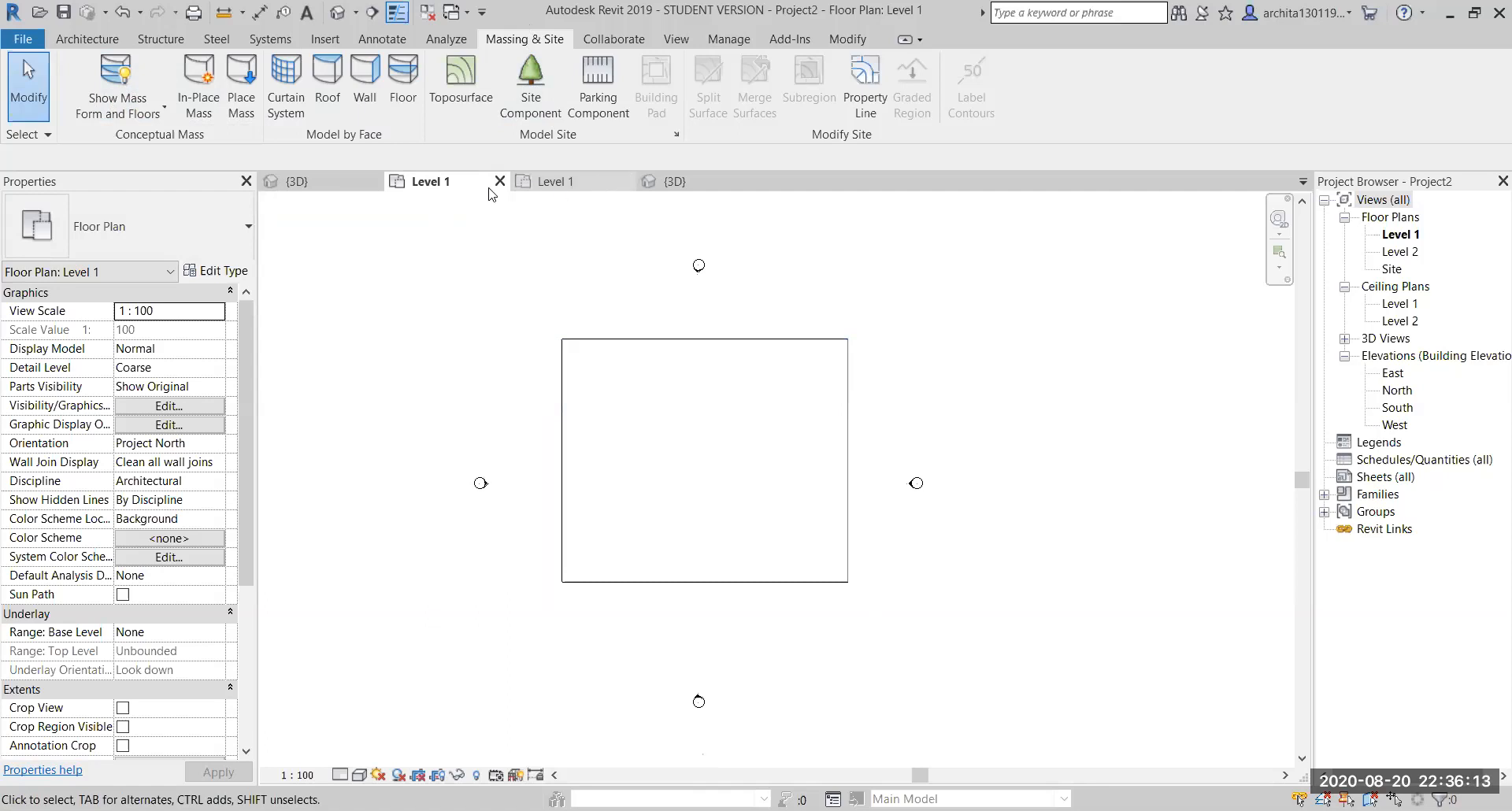
{"action": "left_click", "coordinate": [337, 13]}
{"action": "middle_click_drag", "start_coordinate": [796, 453], "coordinate": [802, 360], "text": "shift"}
{"action": "middle_click_drag", "start_coordinate": [802, 359], "coordinate": [812, 465]}
{"action": "scroll", "coordinate": [804, 390], "scroll_direction": "down", "scroll_amount": 1}
{"action": "scroll", "coordinate": [794, 451], "scroll_direction": "up", "scroll_amount": 1}
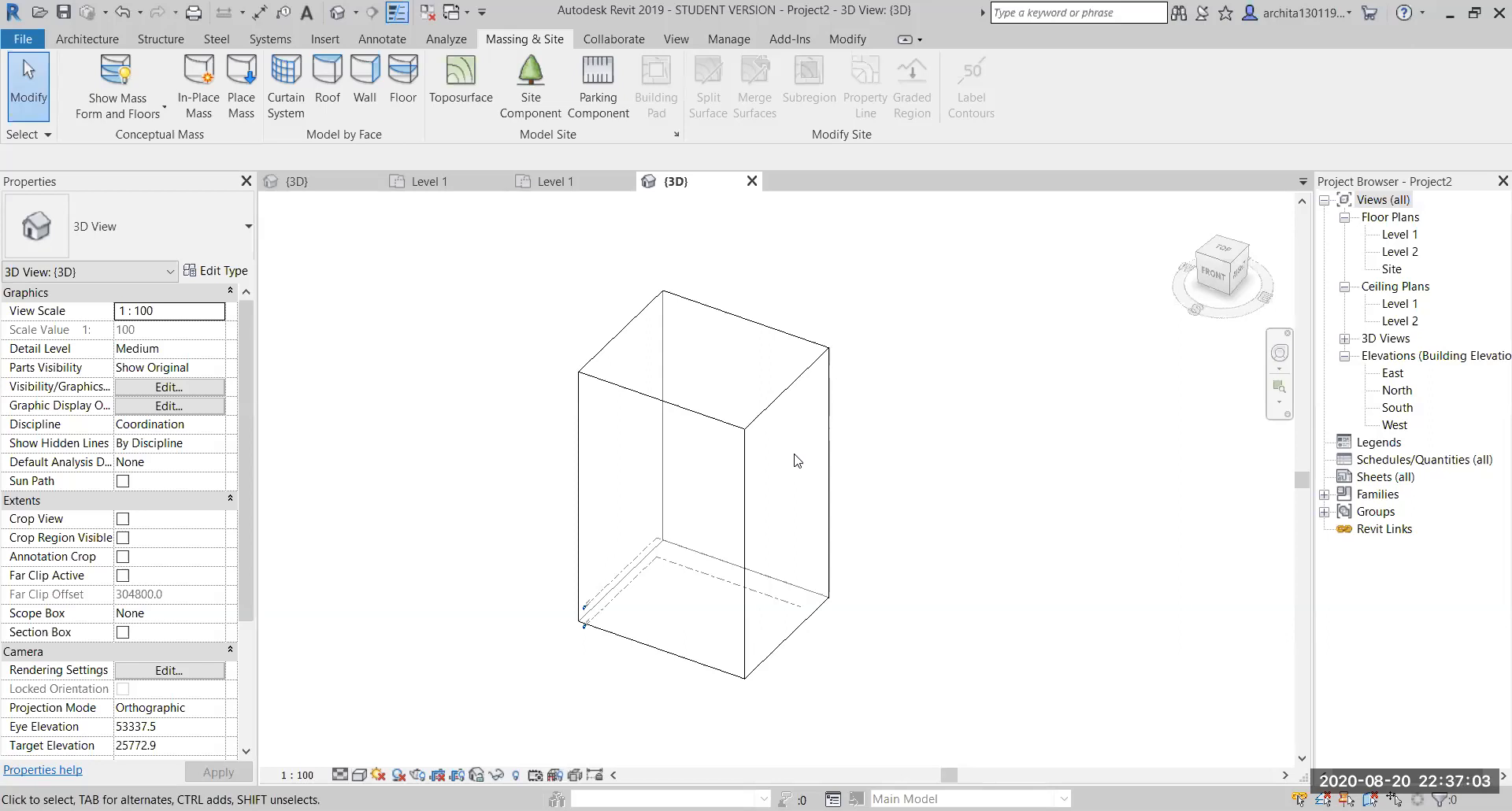
{"action": "scroll", "coordinate": [898, 449], "scroll_direction": "up", "scroll_amount": 2}
{"action": "scroll", "coordinate": [882, 415], "scroll_direction": "down", "scroll_amount": 1}
{"action": "middle_click_drag", "start_coordinate": [880, 446], "coordinate": [853, 415]}
{"action": "scroll", "coordinate": [853, 411], "scroll_direction": "up", "scroll_amount": 1}
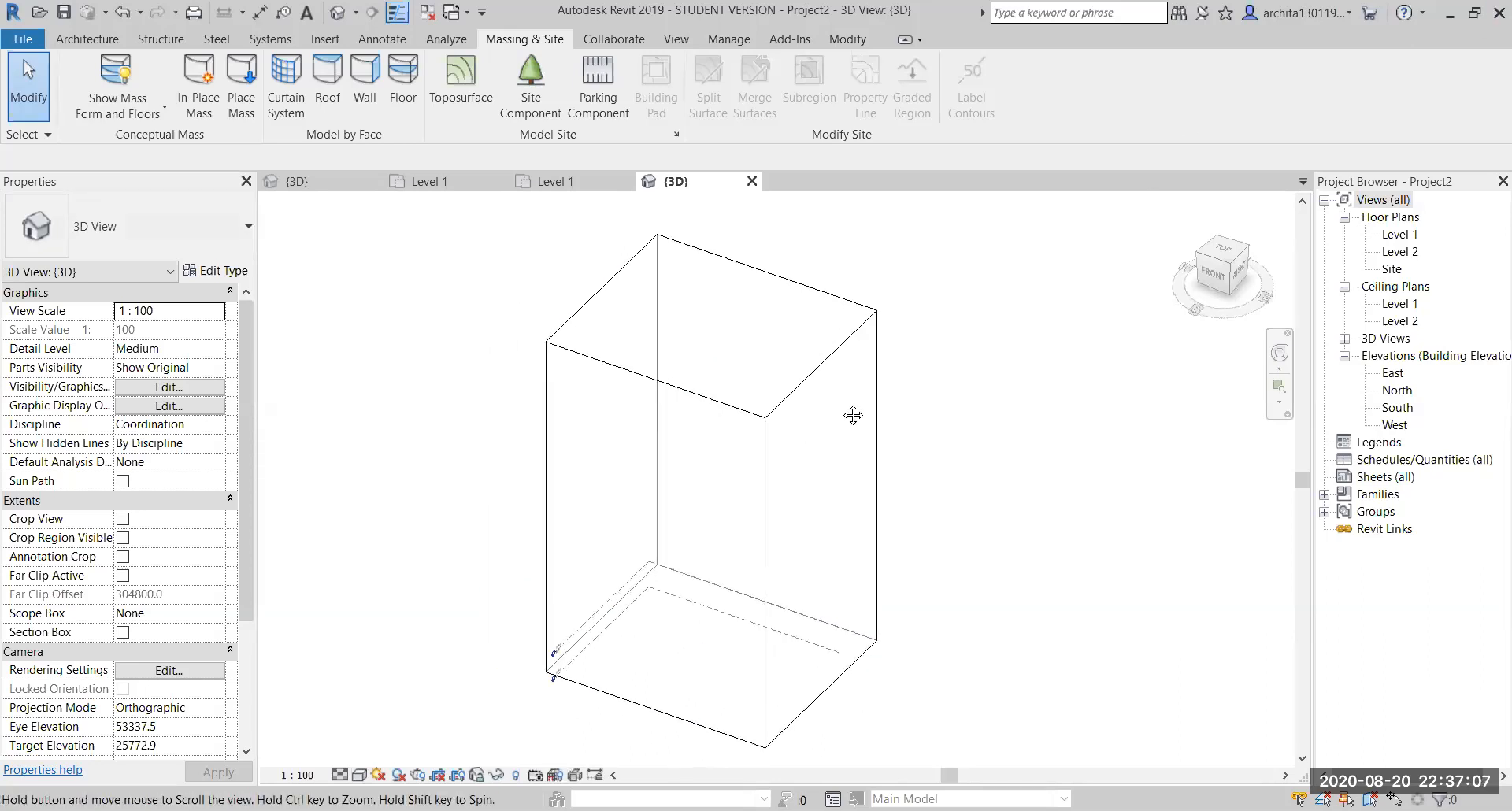
Select the placed Family1 mass to inspect its properties, and clear the selection
{"action": "left_click", "coordinate": [827, 354]}
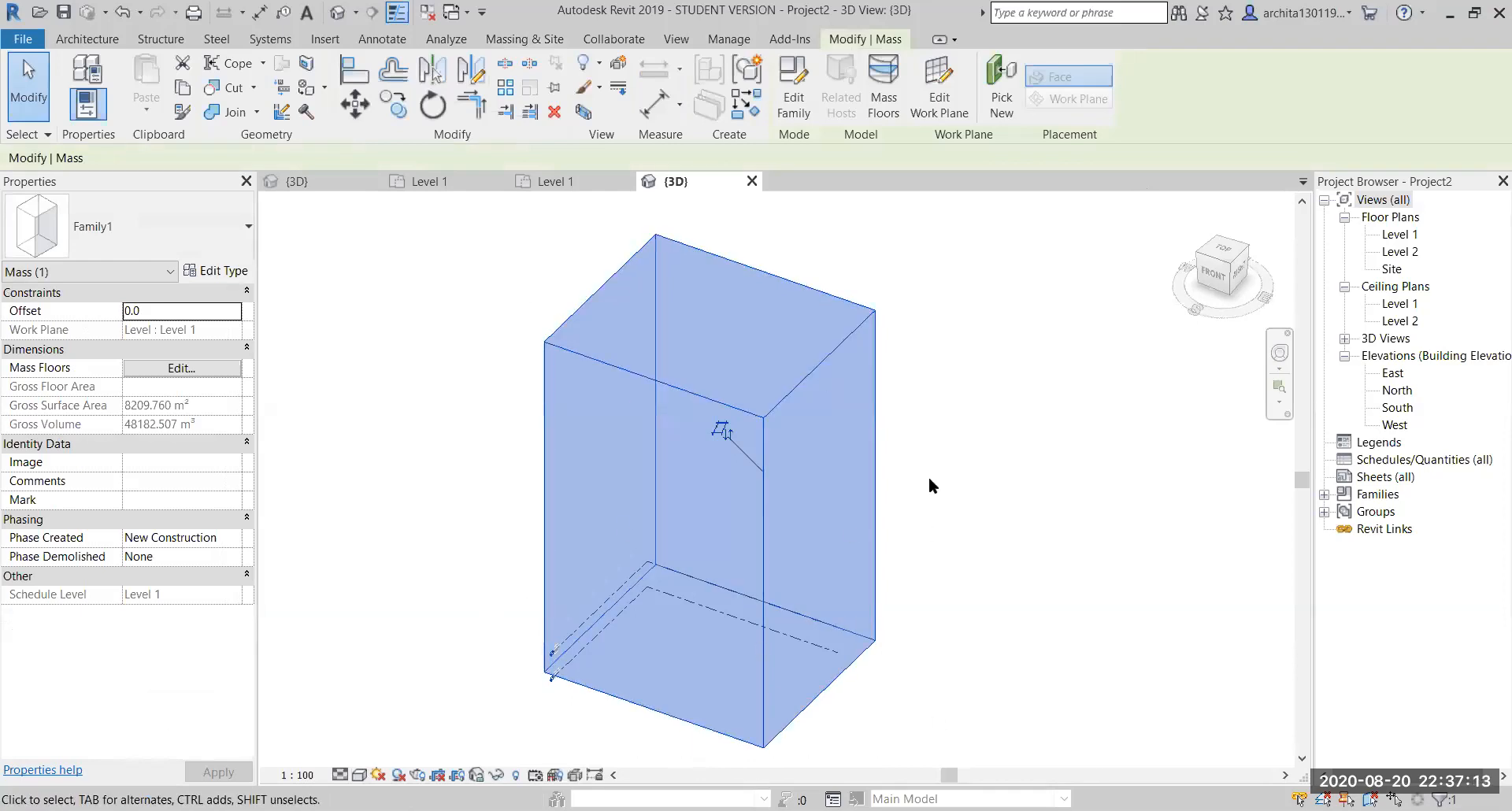
{"action": "left_click", "coordinate": [983, 466]}
{"action": "left_click", "coordinate": [819, 385]}
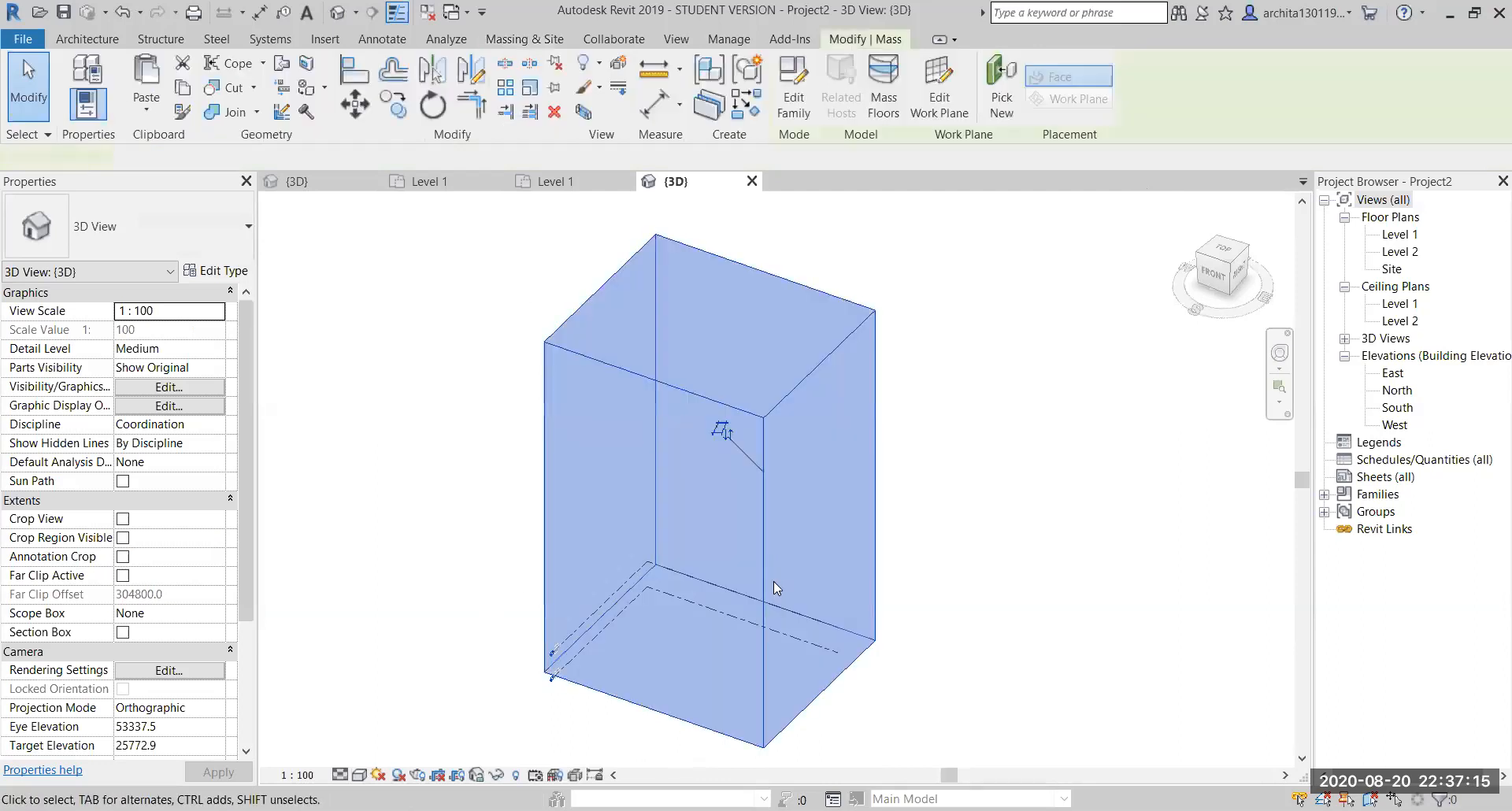
{"action": "left_click", "coordinate": [979, 580]}
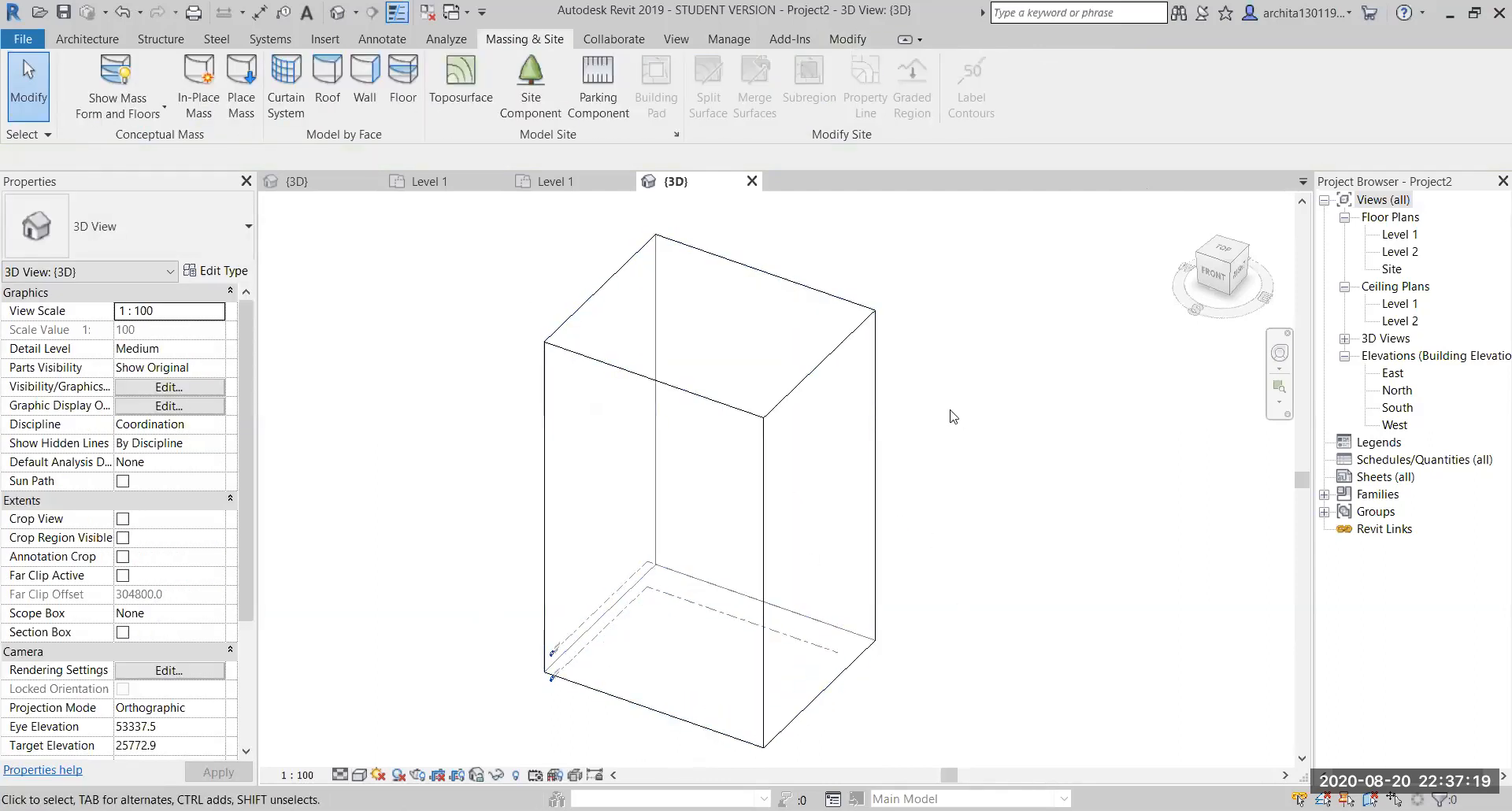
Open the project's East elevation with the full height of the mass and its levels in view
{"action": "double_click", "coordinate": [1394, 373]}
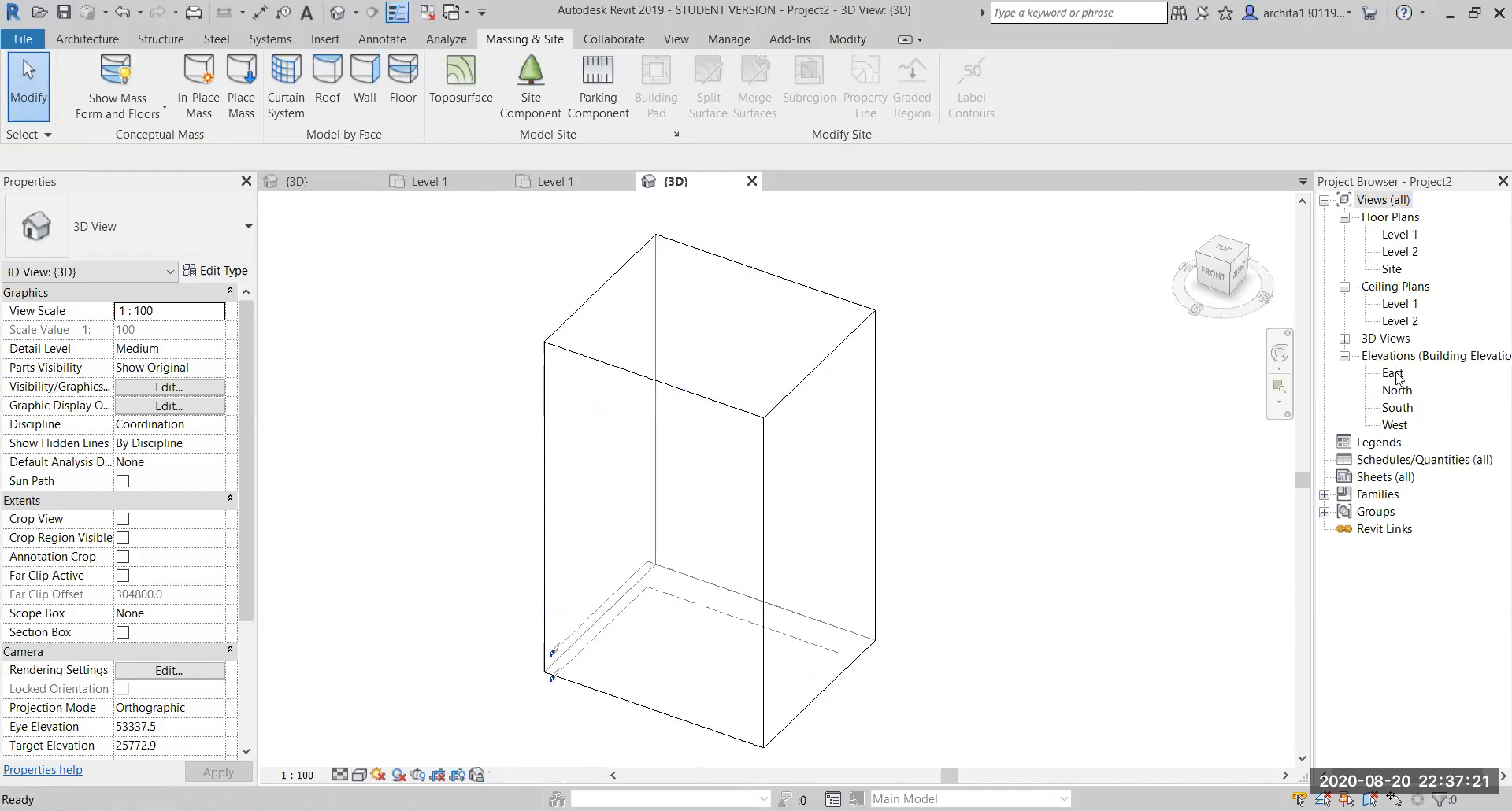
{"action": "middle_click_drag", "start_coordinate": [718, 600], "coordinate": [646, 616]}
{"action": "scroll", "coordinate": [654, 618], "scroll_direction": "up", "scroll_amount": 2}
{"action": "scroll", "coordinate": [626, 605], "scroll_direction": "down", "scroll_amount": 1}
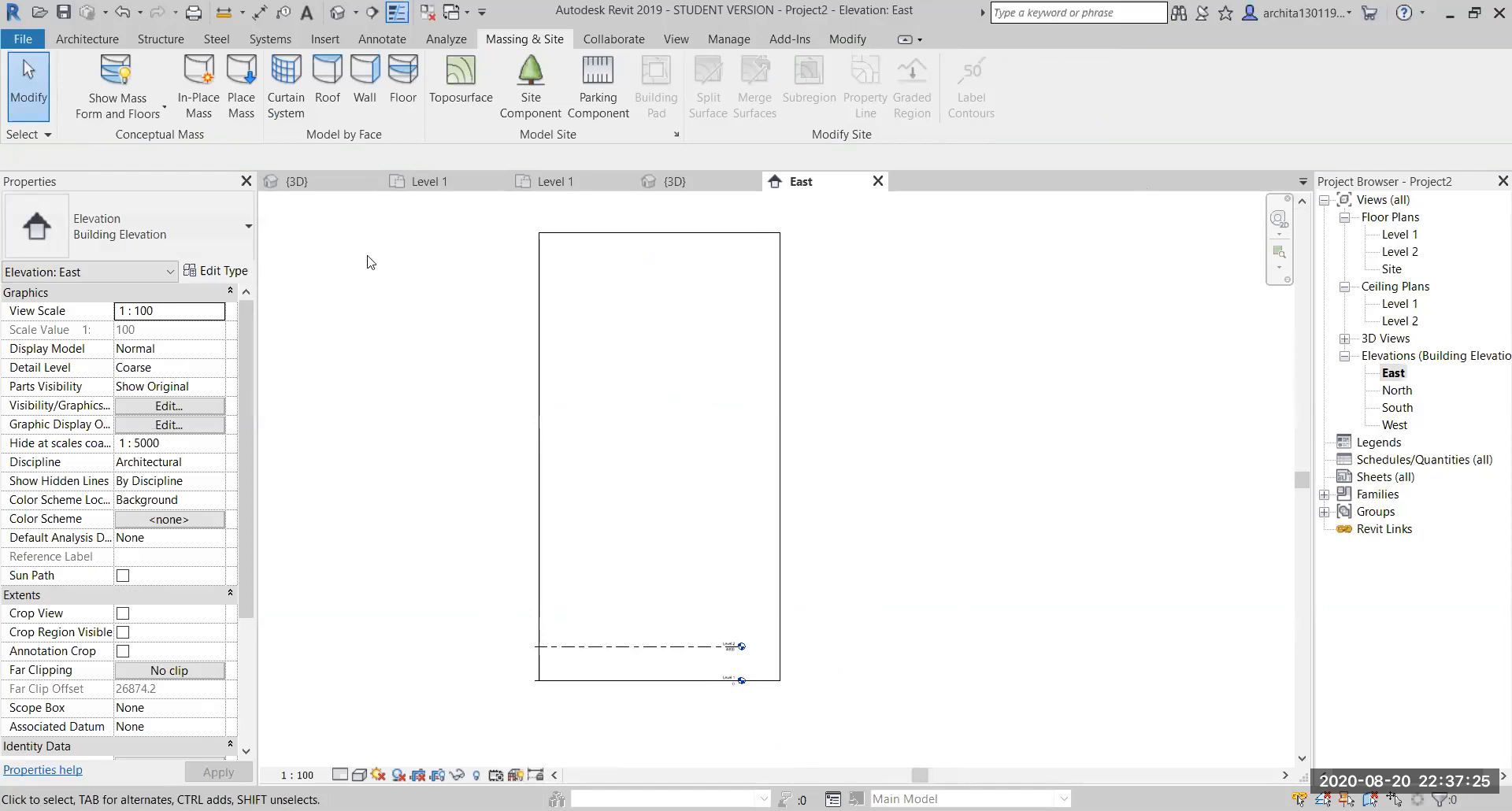
Draw two levels across the mass above Level 2 at 4000 mm spacing, aligned with the existing level heads
{"action": "left_click", "coordinate": [85, 39]}
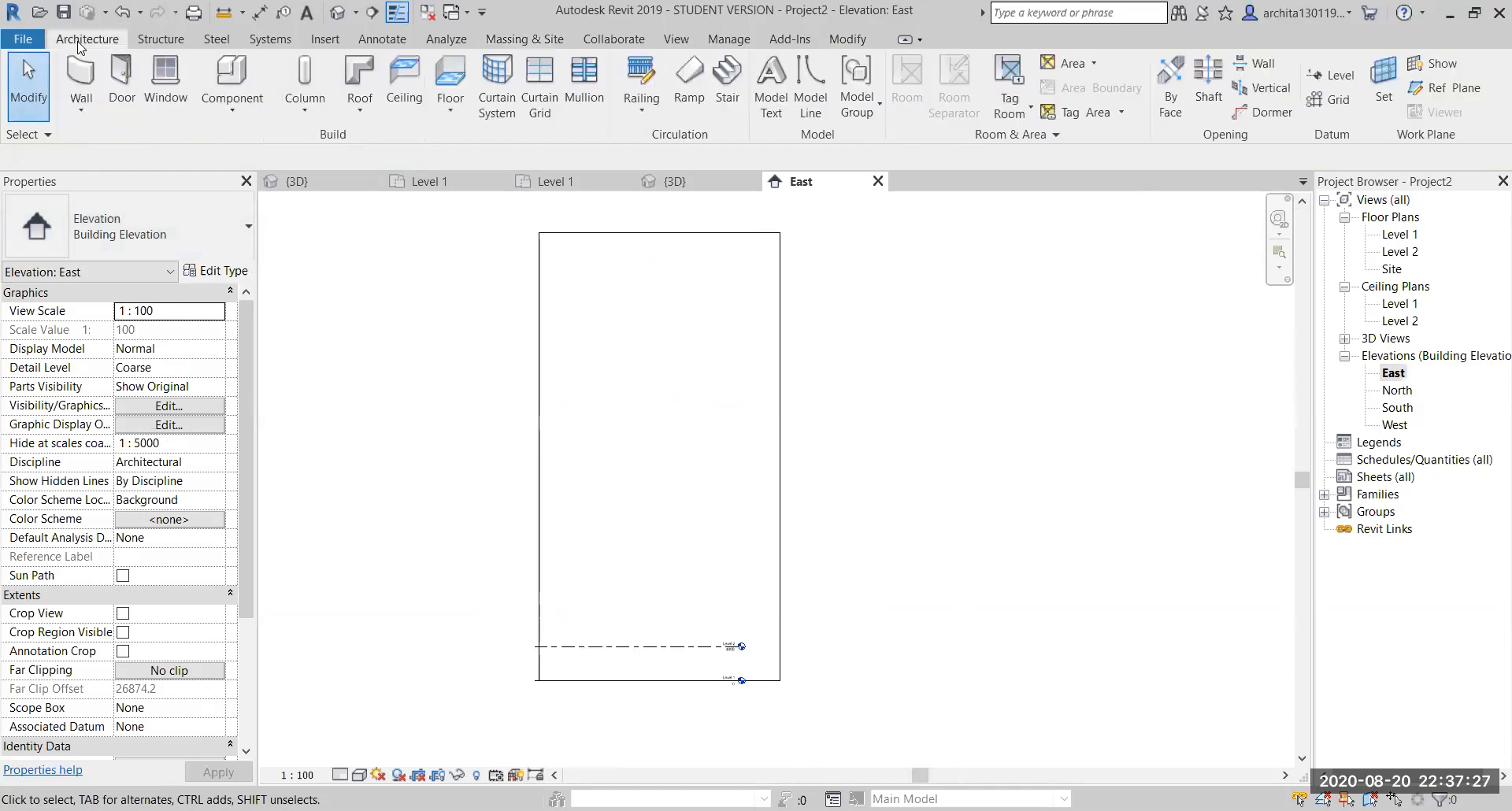
{"action": "left_click", "coordinate": [1323, 75]}
{"action": "left_click", "coordinate": [552, 612]}
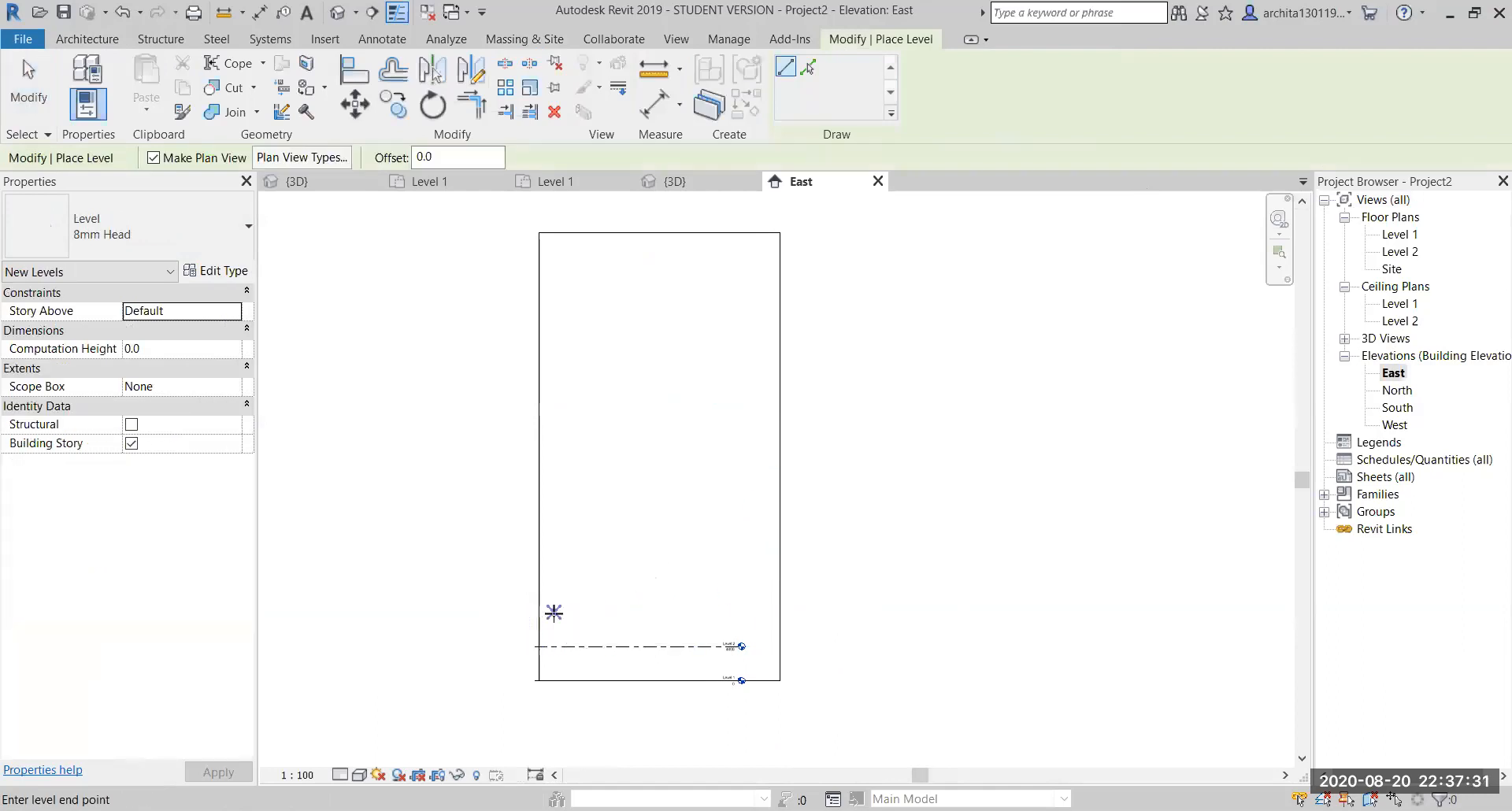
{"action": "left_click", "coordinate": [737, 612]}
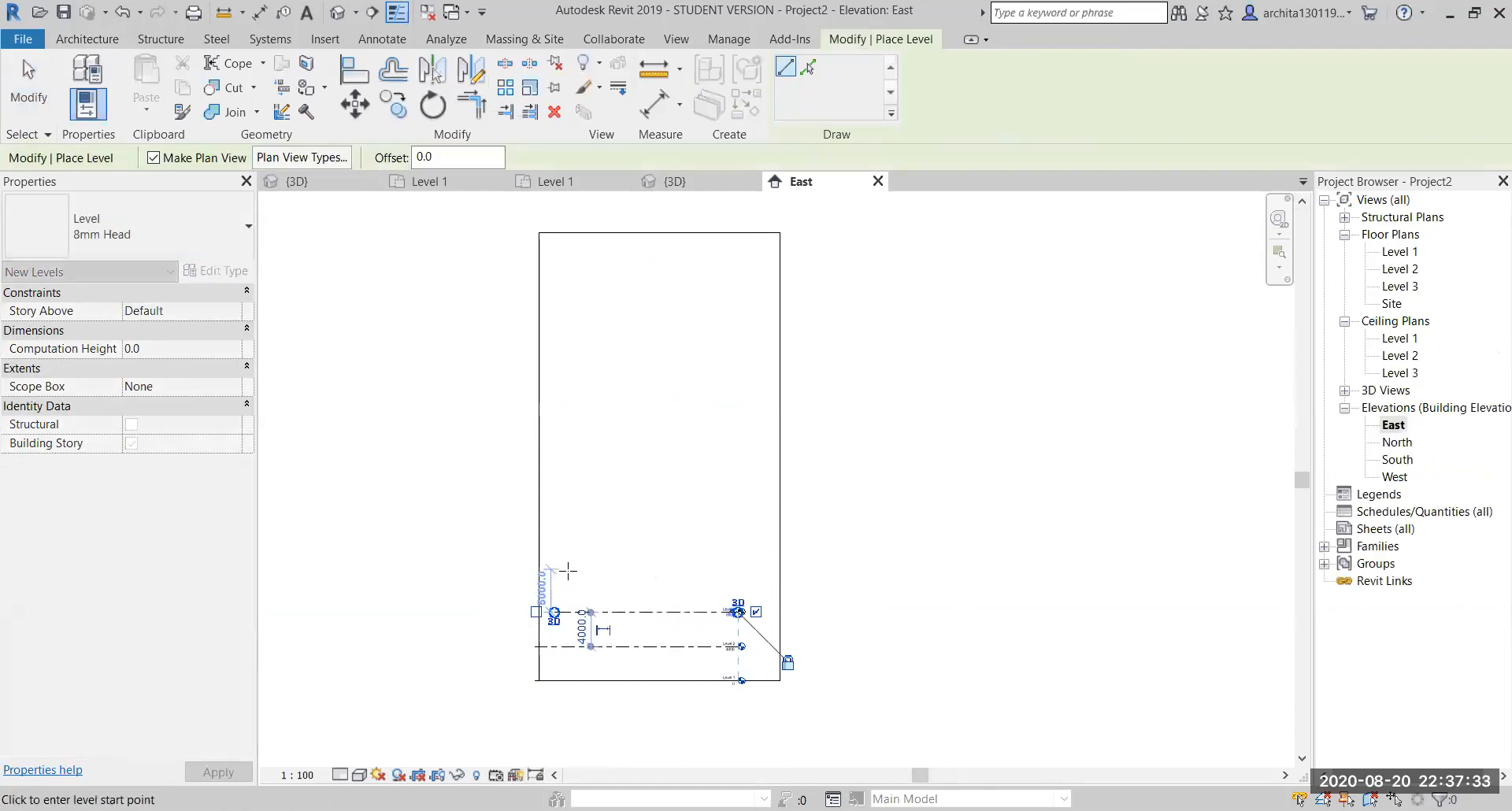
{"action": "left_click", "coordinate": [567, 577]}
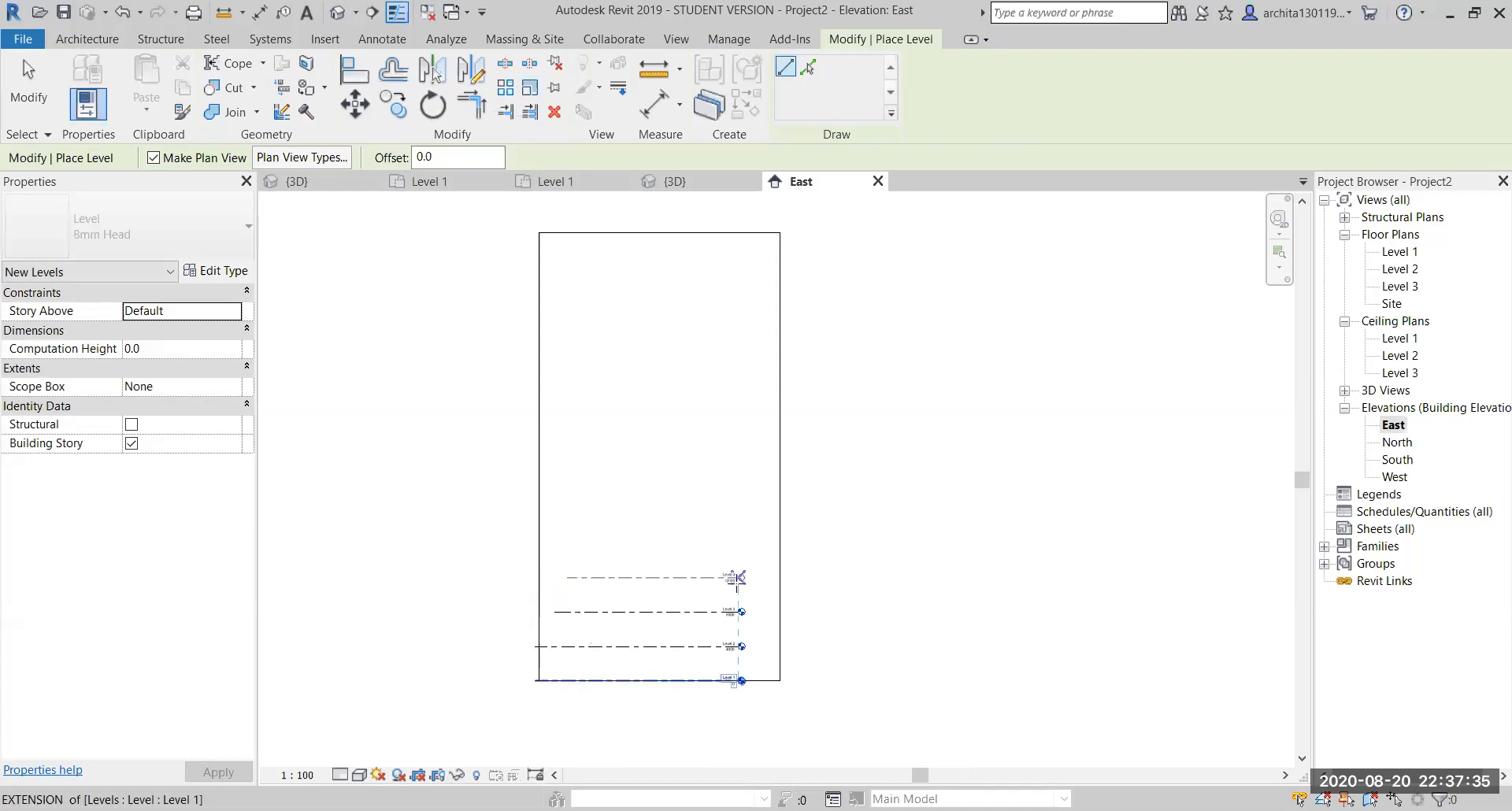
{"action": "left_click", "coordinate": [734, 577]}
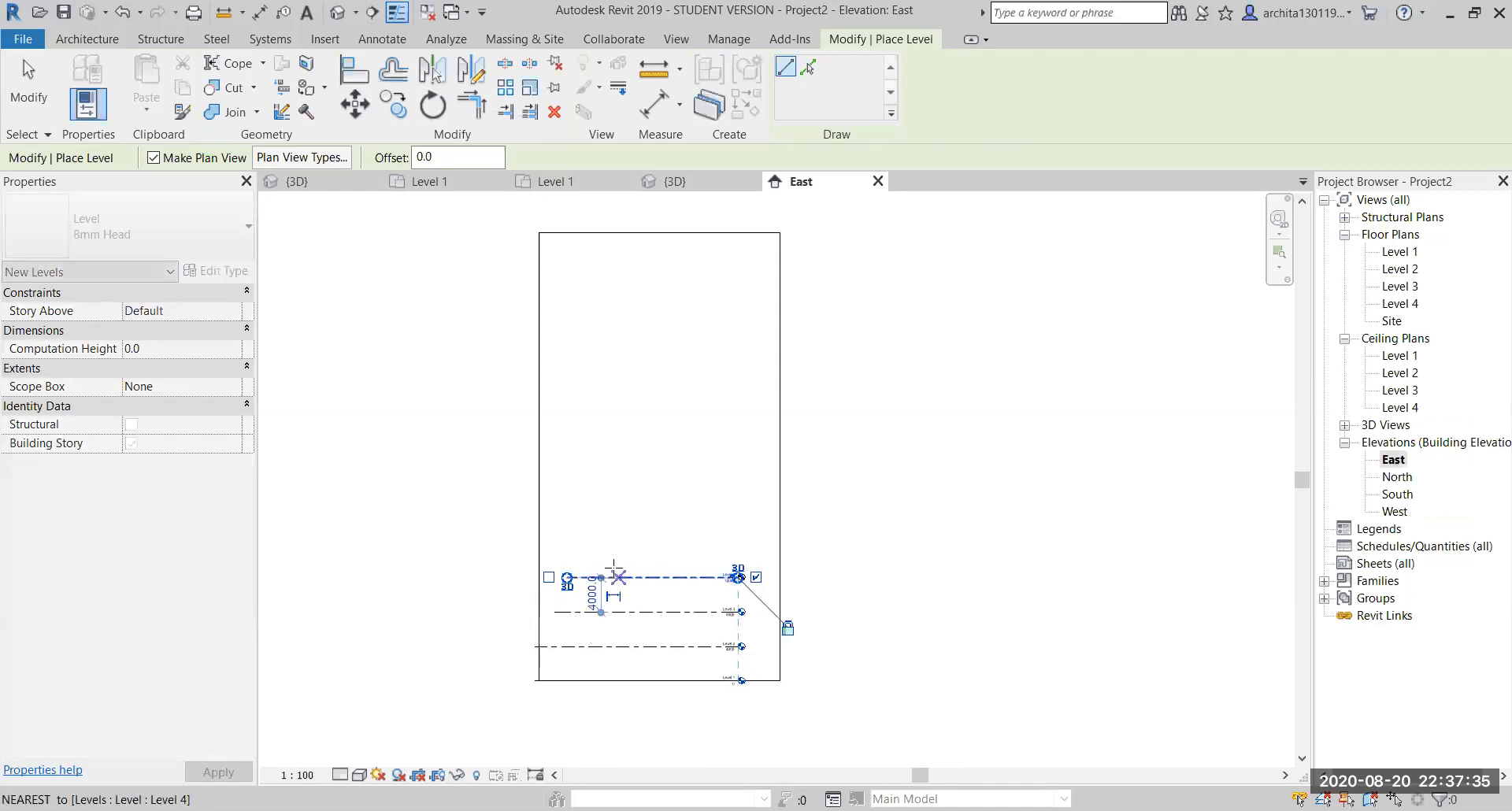
Draw three more levels above Level 4 at 4000 mm spacing, with their heads aligned to the levels below
{"action": "left_click", "coordinate": [567, 544]}
{"action": "left_click", "coordinate": [738, 544]}
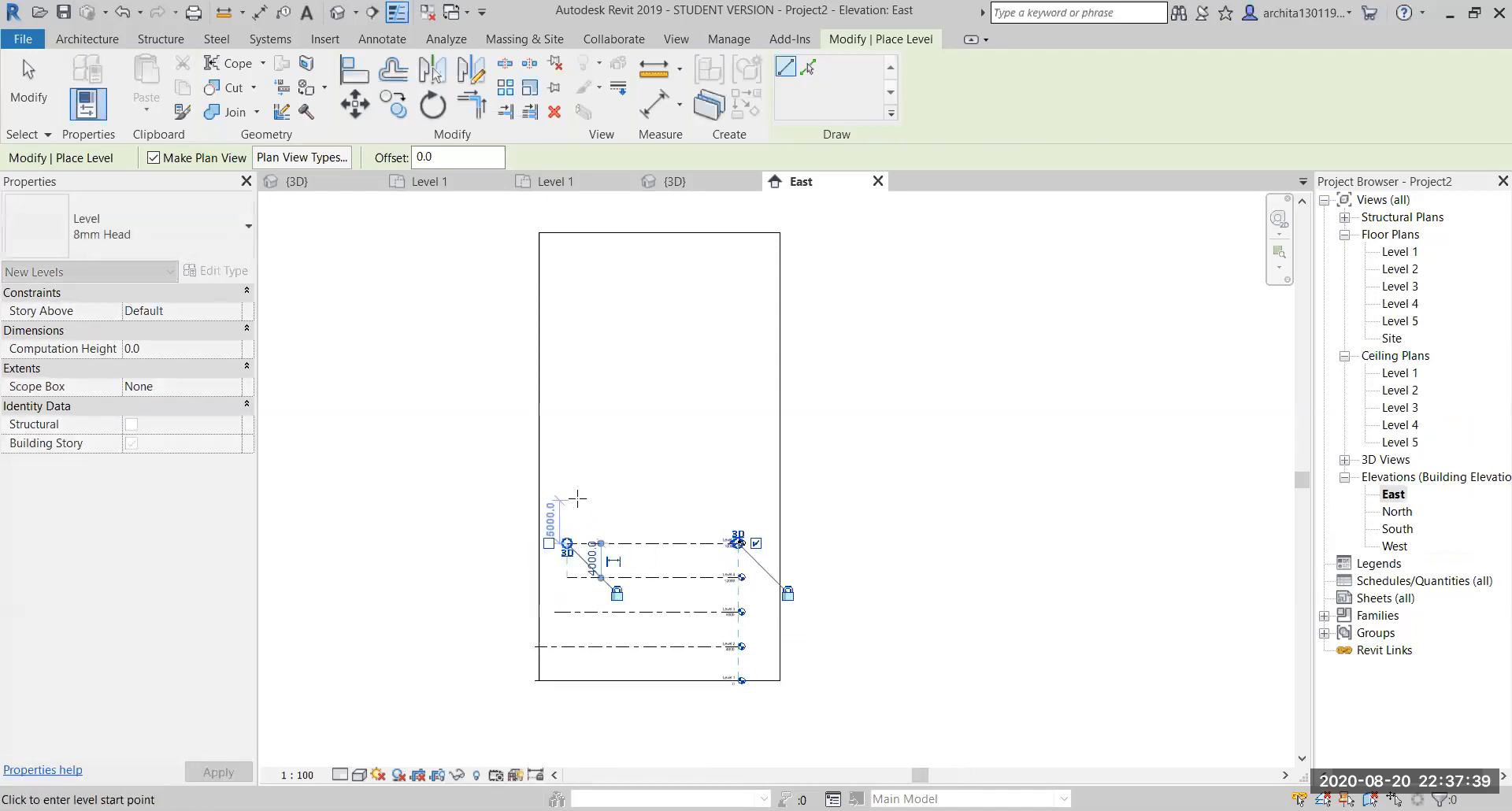
{"action": "left_click", "coordinate": [567, 507]}
{"action": "left_click", "coordinate": [735, 508]}
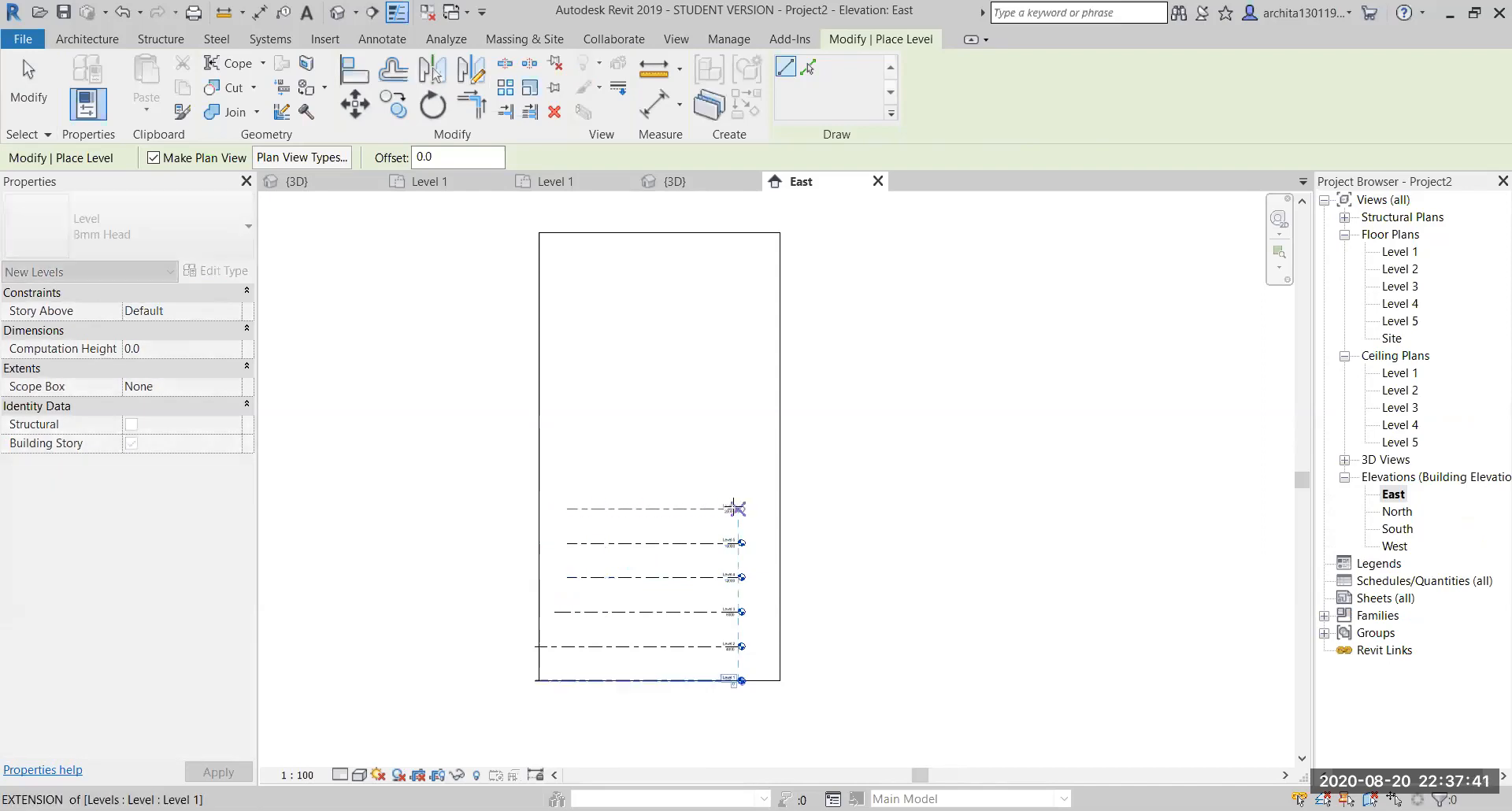
{"action": "left_click", "coordinate": [580, 474]}
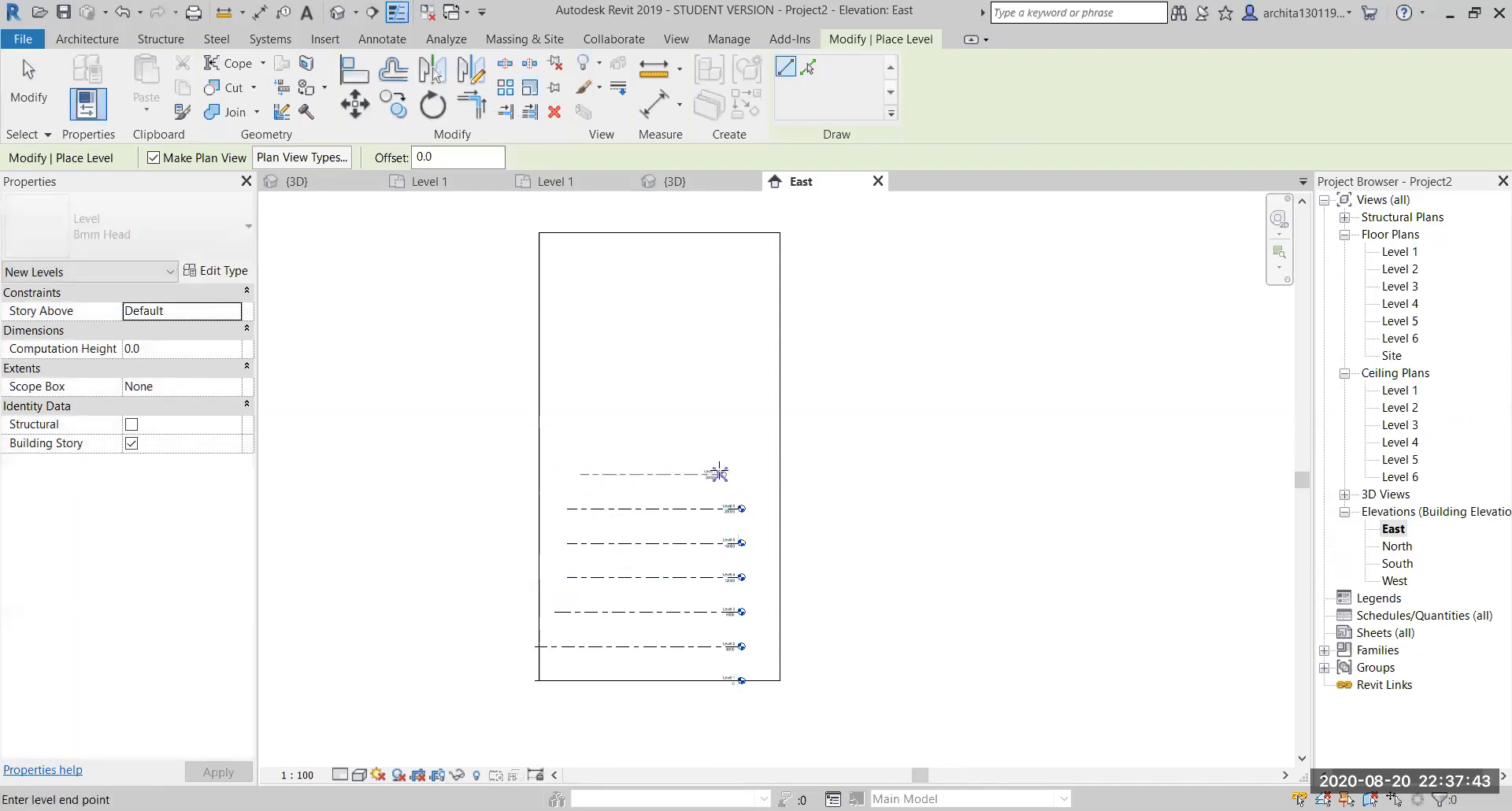
{"action": "left_click", "coordinate": [738, 474]}
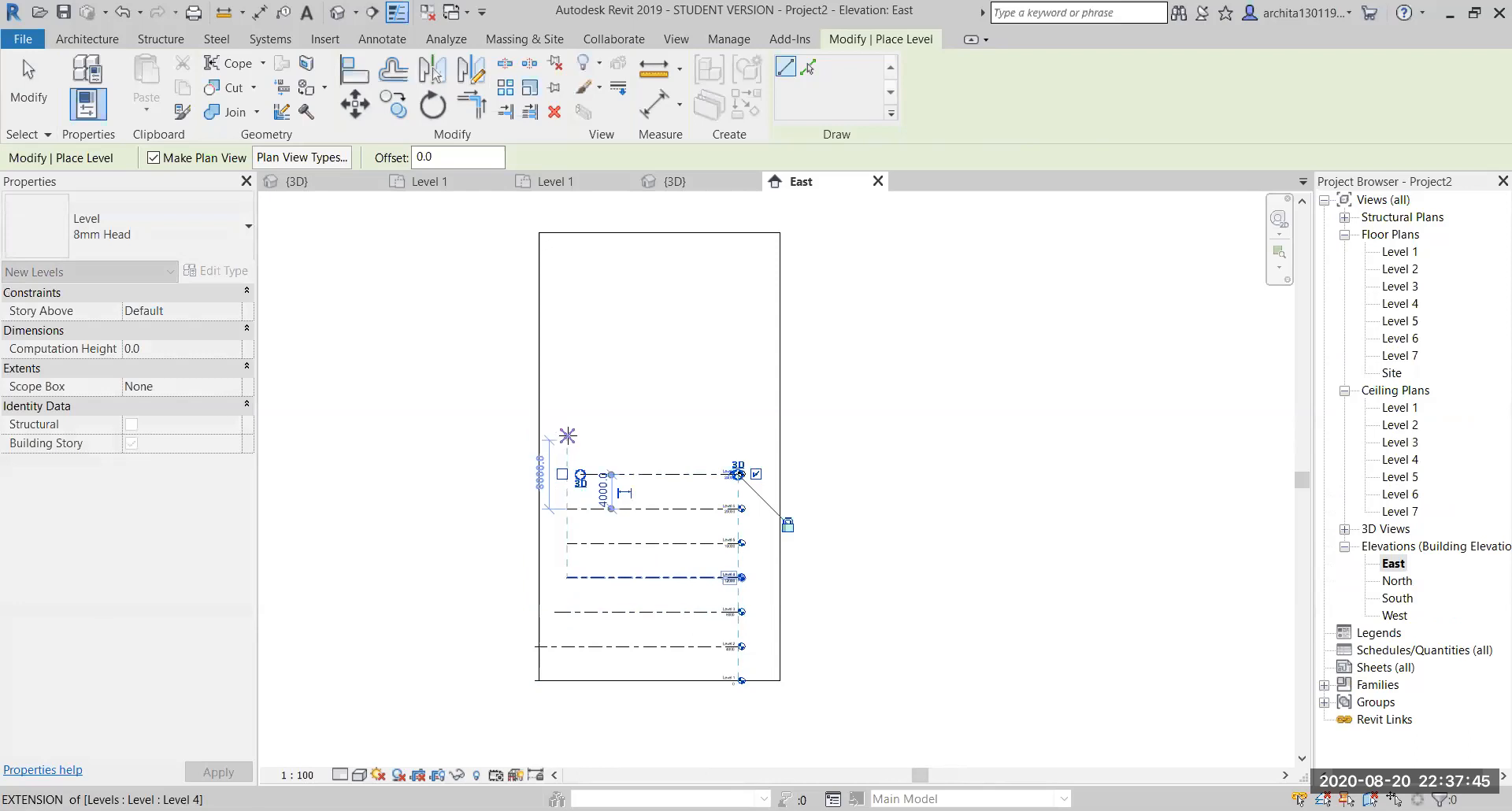
Draw three more levels above Level 7 at 4000 mm spacing, and abandon the start of a further one
{"action": "left_click", "coordinate": [581, 438]}
{"action": "left_click", "coordinate": [738, 440]}
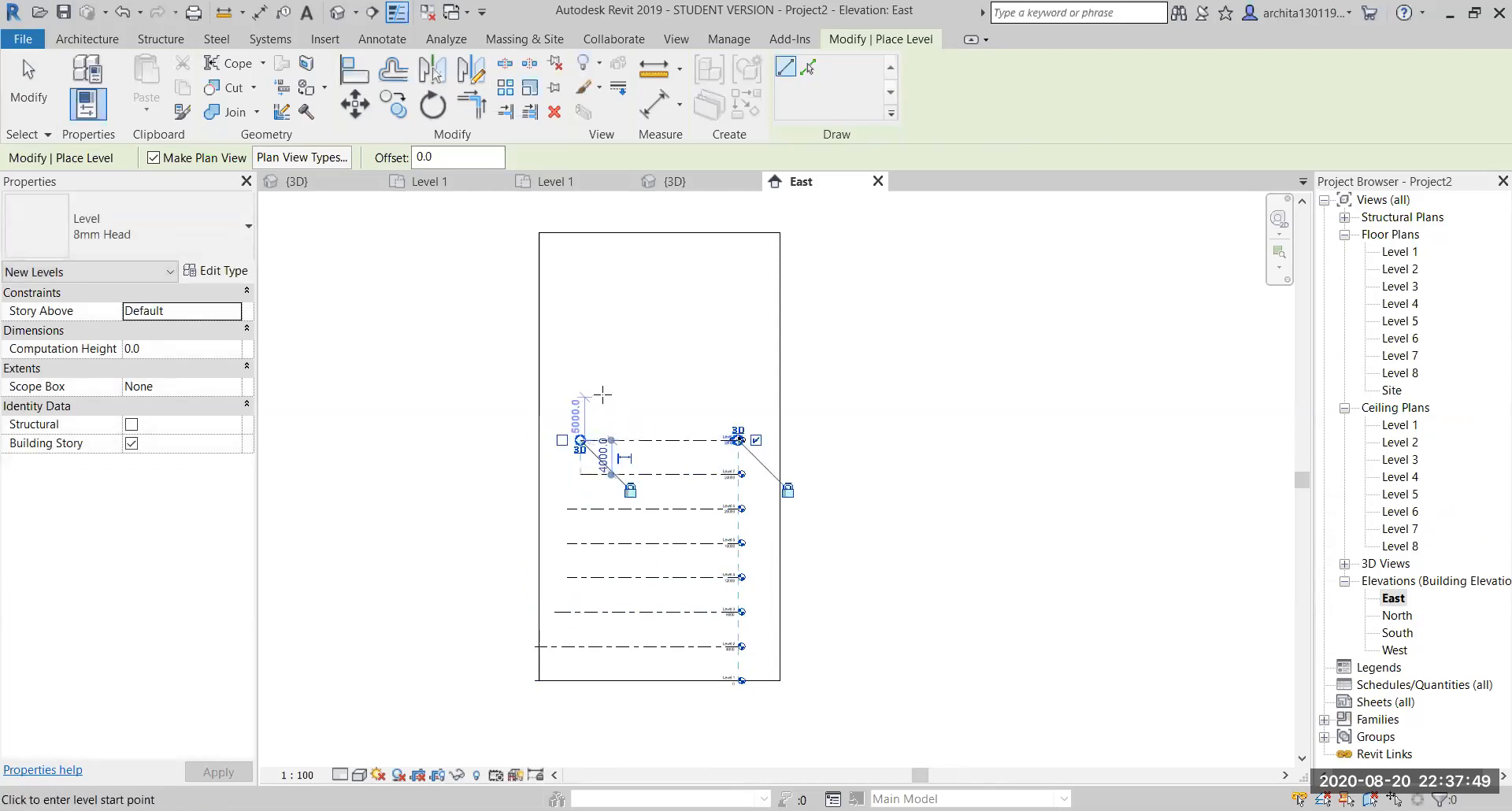
{"action": "left_click", "coordinate": [598, 405]}
{"action": "left_click", "coordinate": [738, 405]}
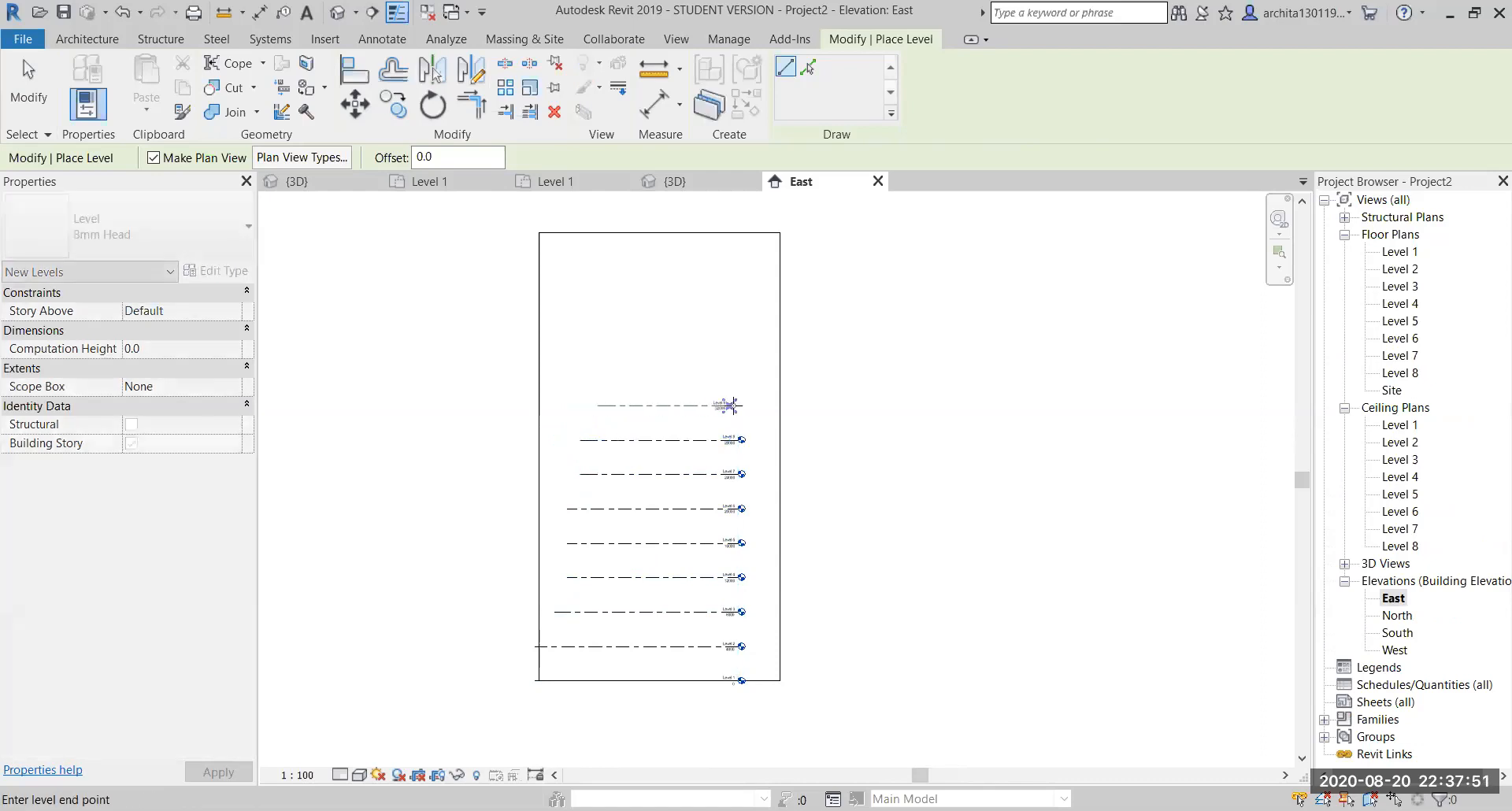
{"action": "left_click", "coordinate": [604, 370]}
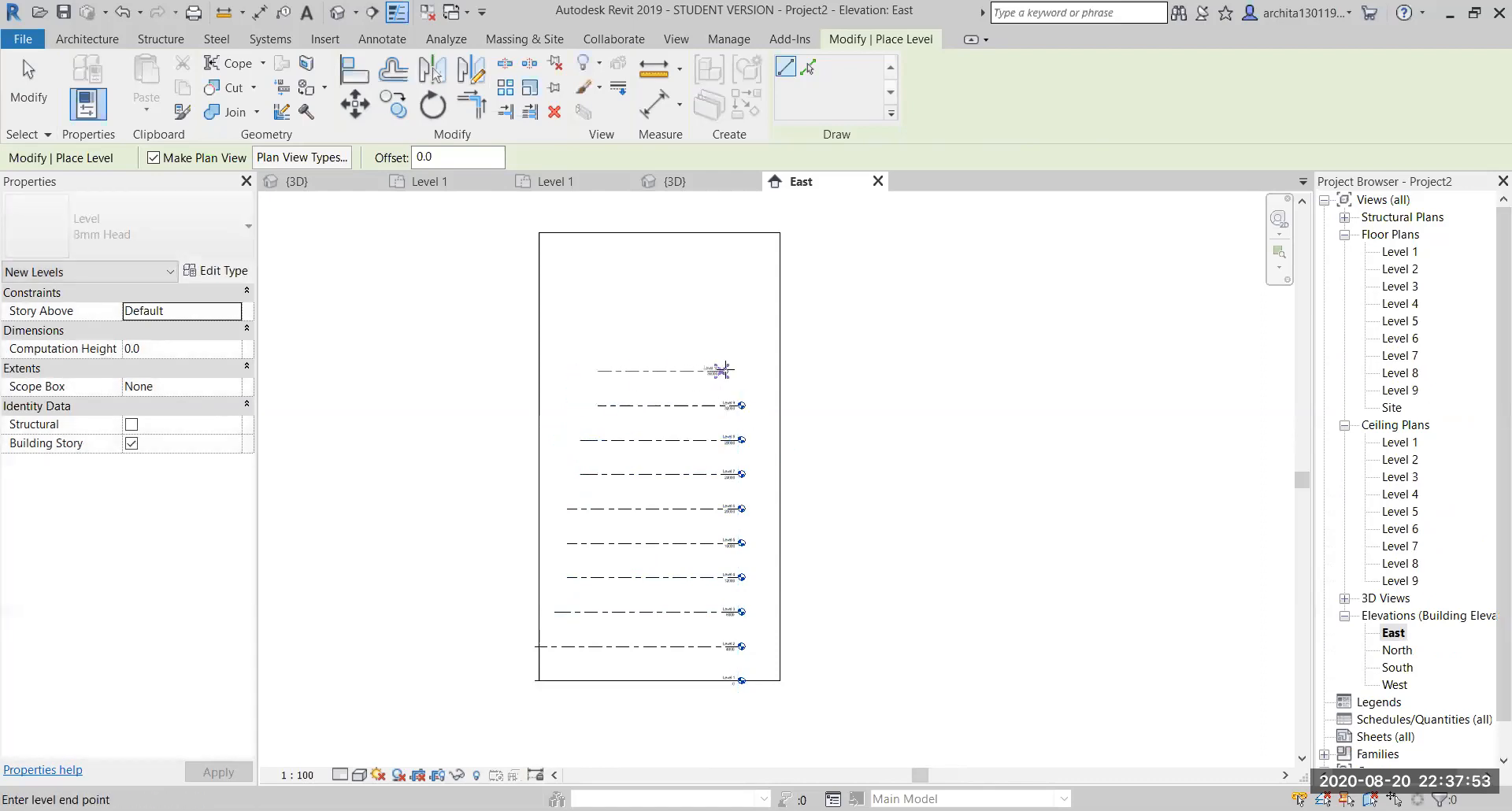
{"action": "left_click", "coordinate": [738, 370]}
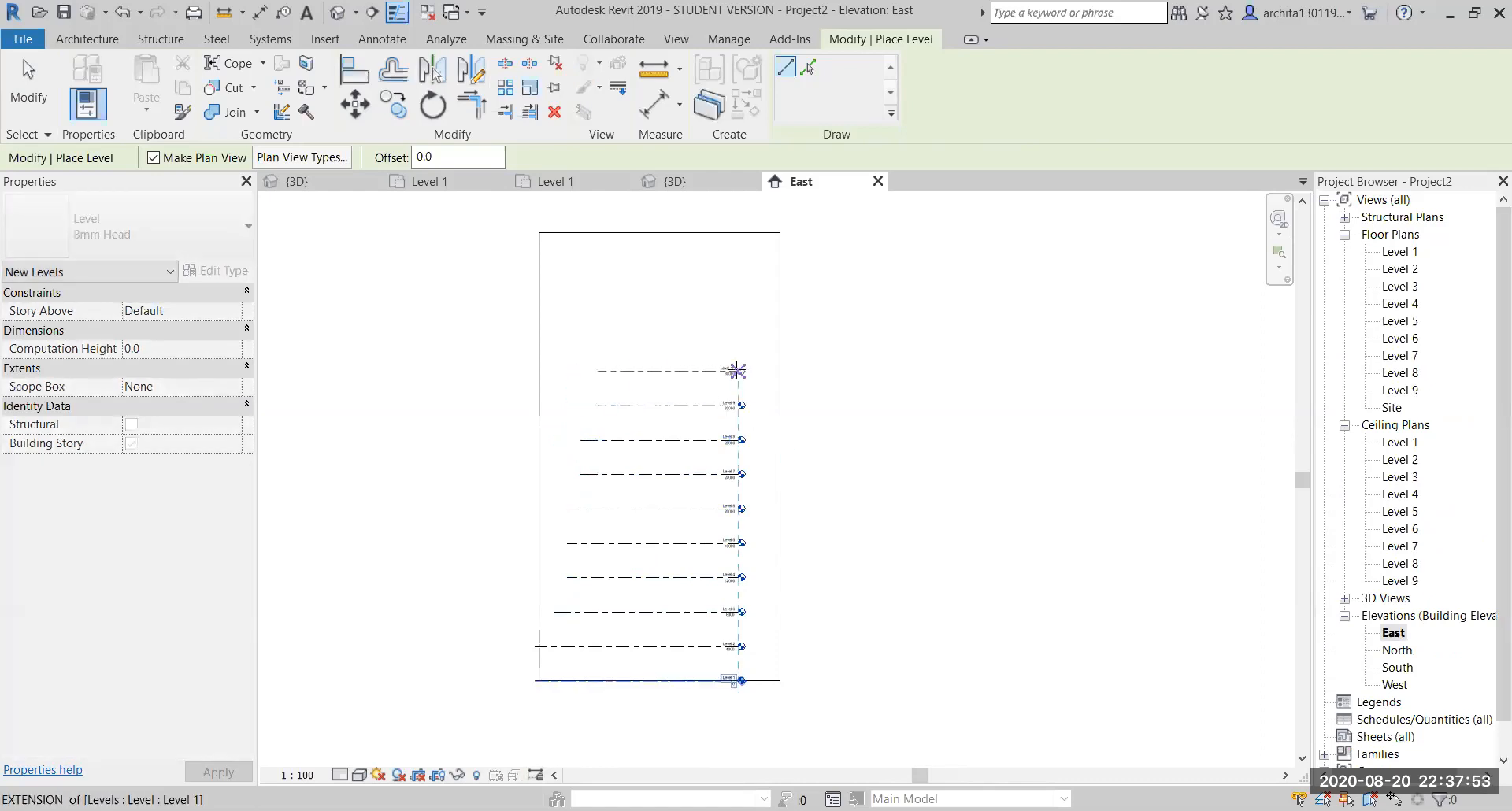
{"action": "left_click", "coordinate": [614, 328]}
{"action": "key", "text": "Escape"}
Draw three more levels above Level 10 at 4000 mm spacing up to elevation 48000, end level placement, and check the topmost level's properties
{"action": "left_click", "coordinate": [87, 39]}
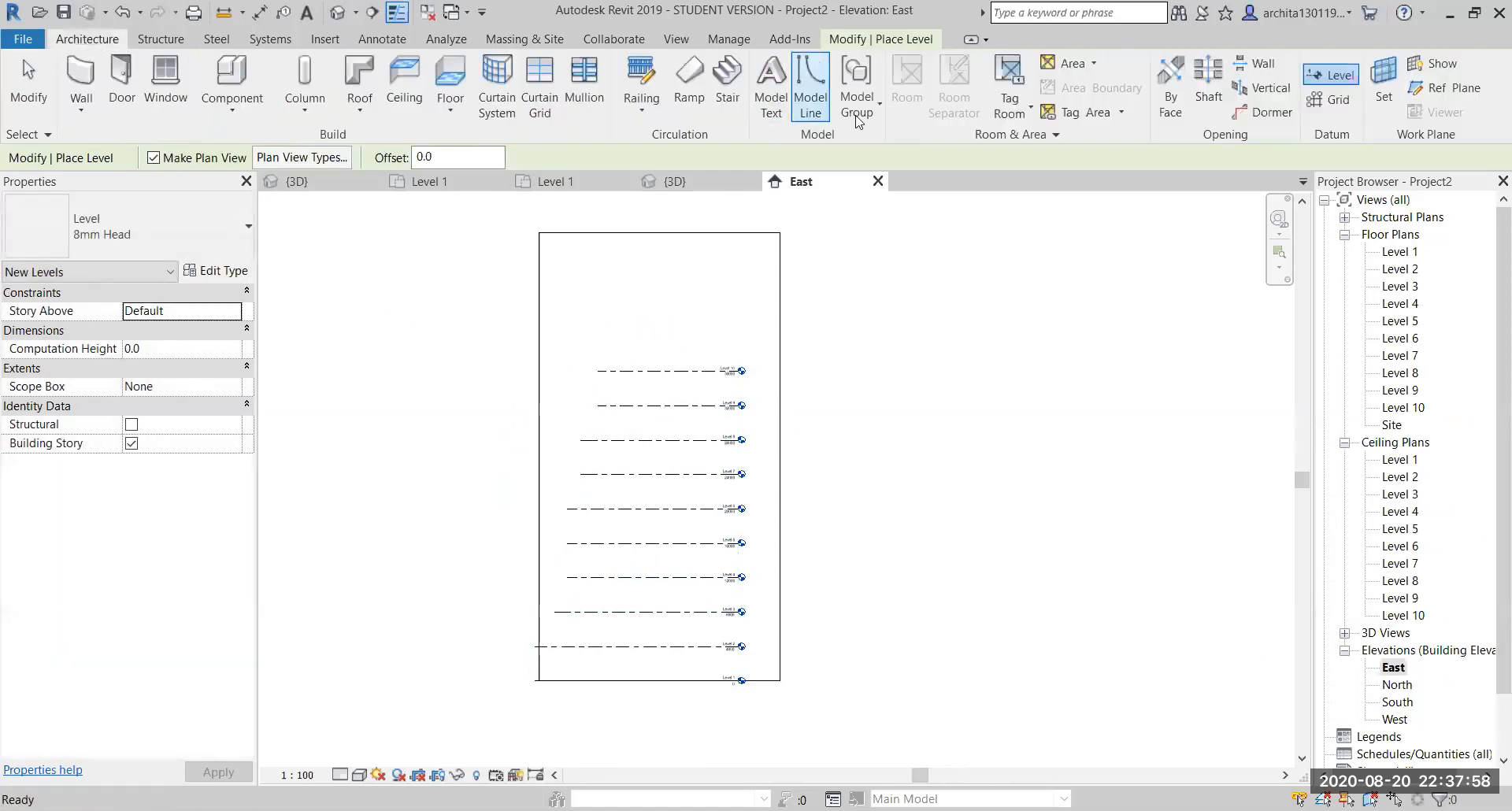
{"action": "left_click", "coordinate": [1315, 83]}
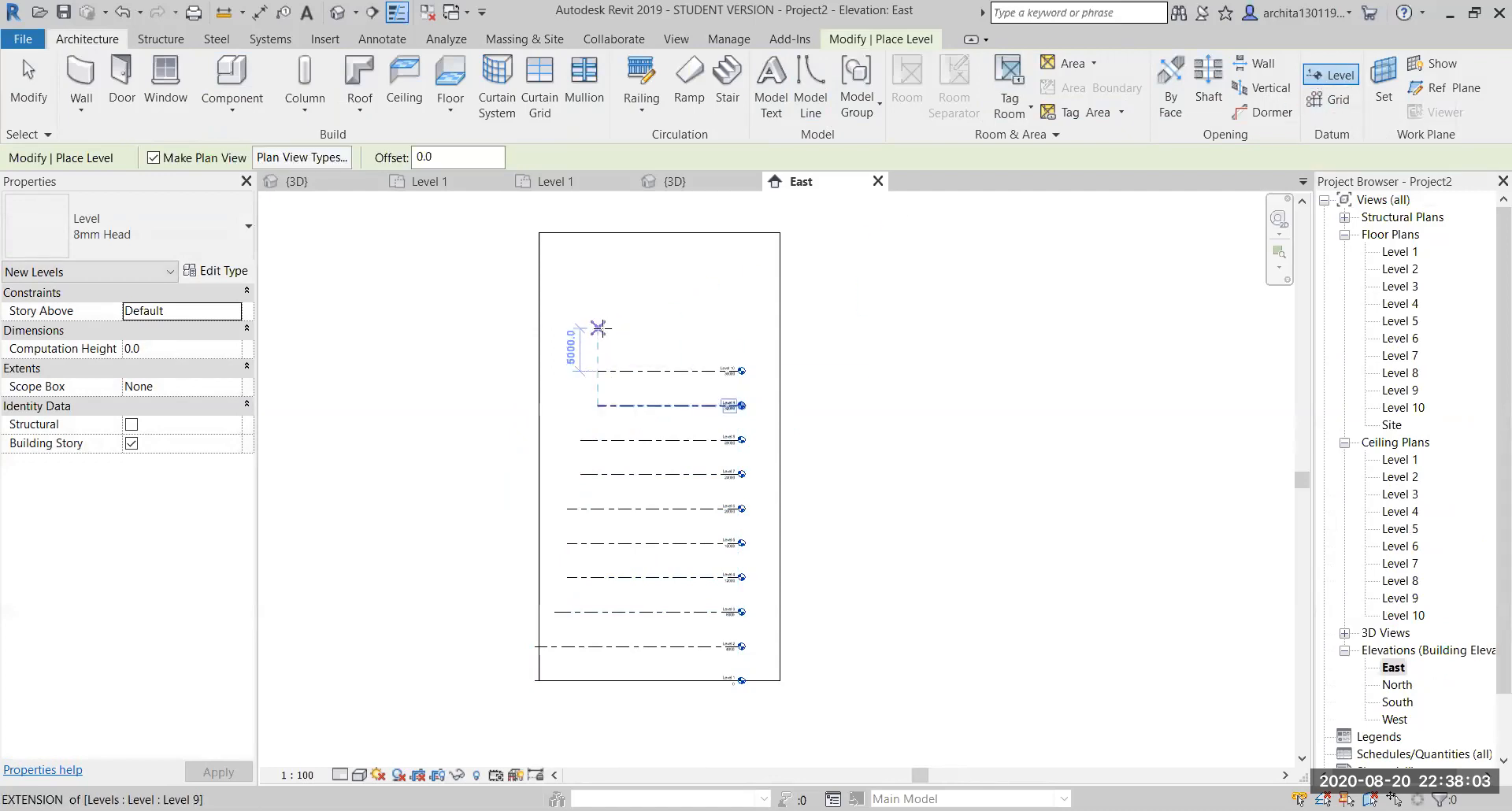
{"action": "left_click", "coordinate": [615, 336]}
{"action": "left_click", "coordinate": [738, 337]}
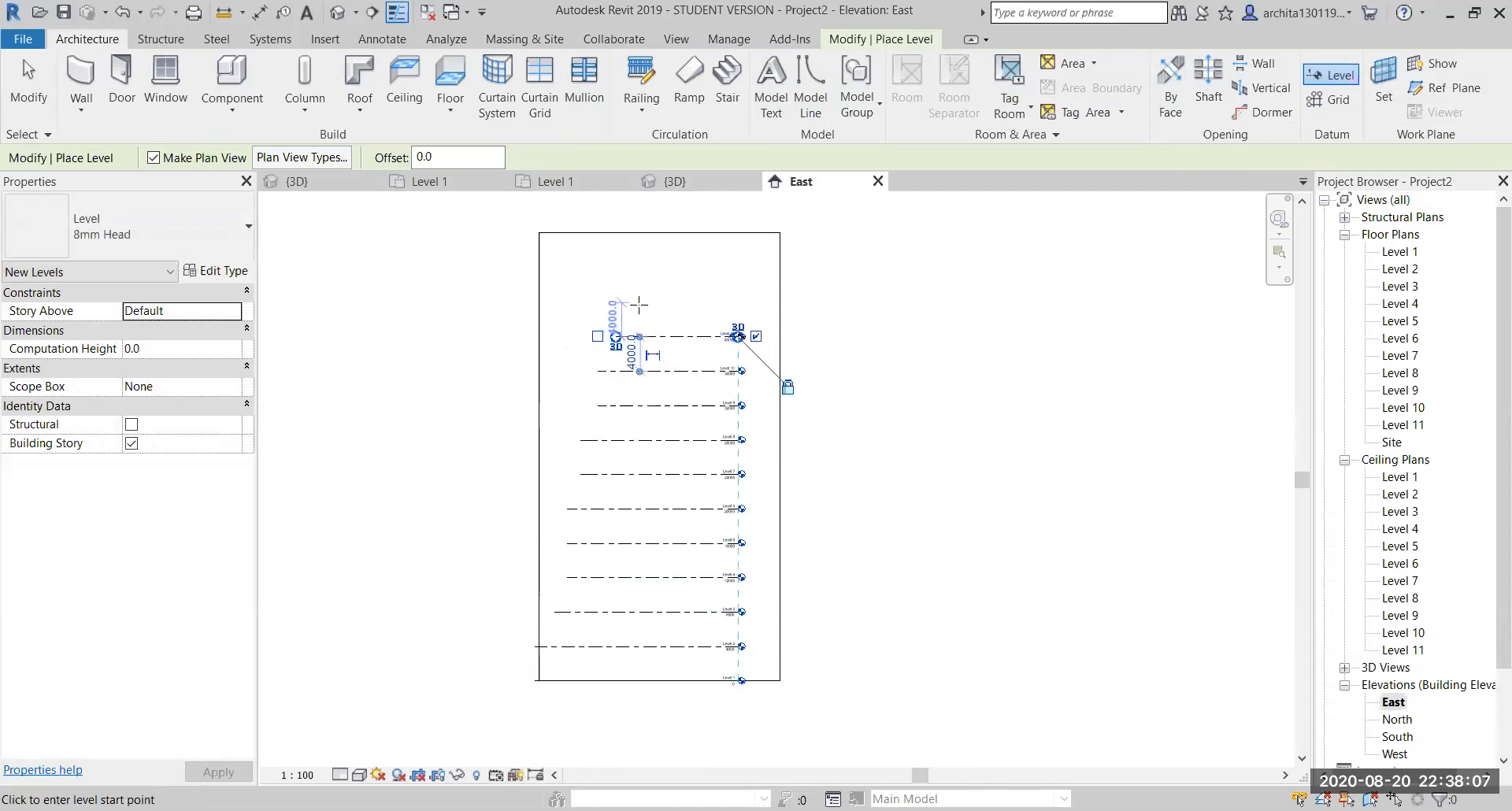
{"action": "left_click", "coordinate": [638, 302]}
{"action": "left_click", "coordinate": [738, 303]}
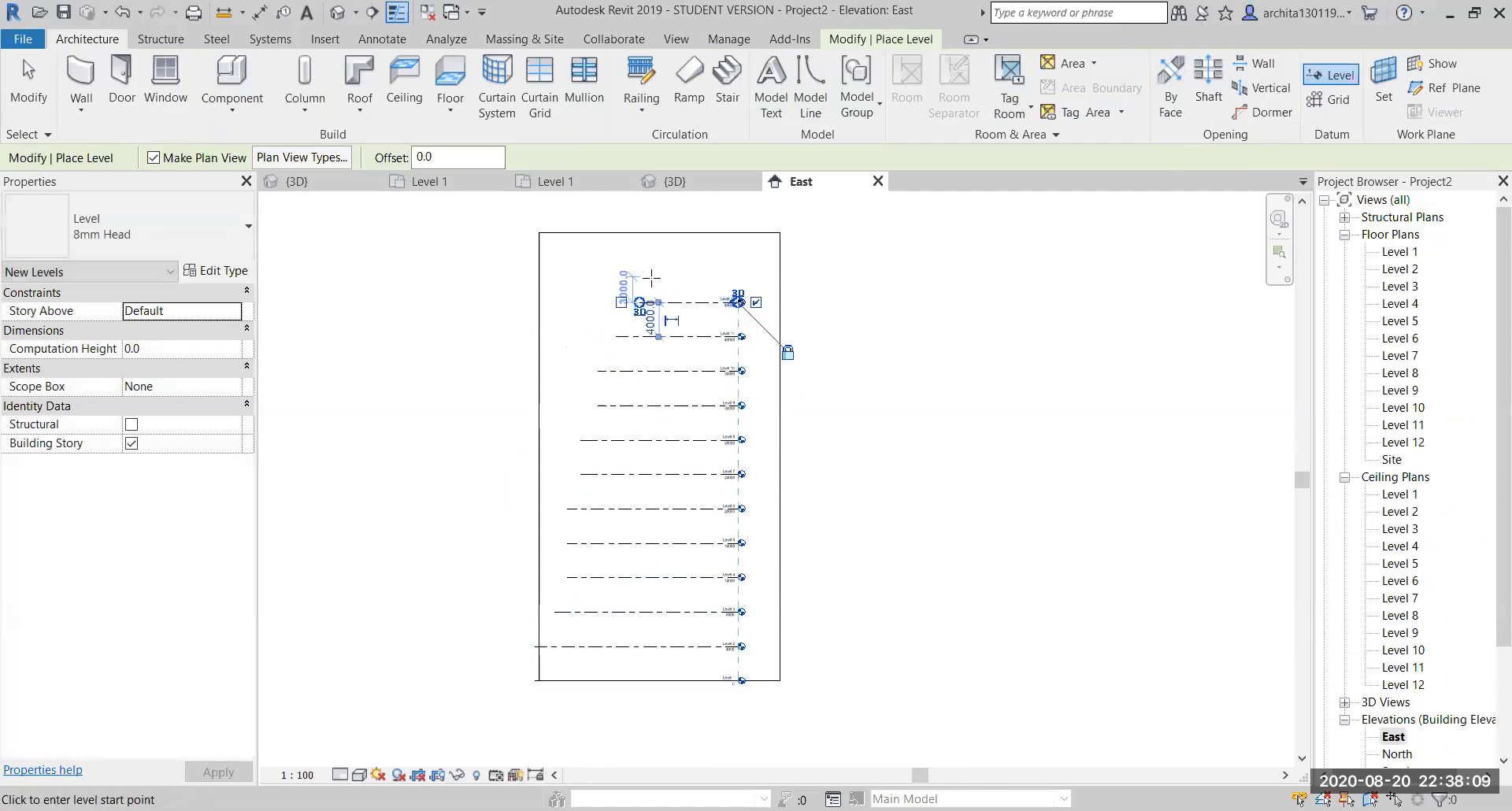
{"action": "left_click", "coordinate": [654, 268]}
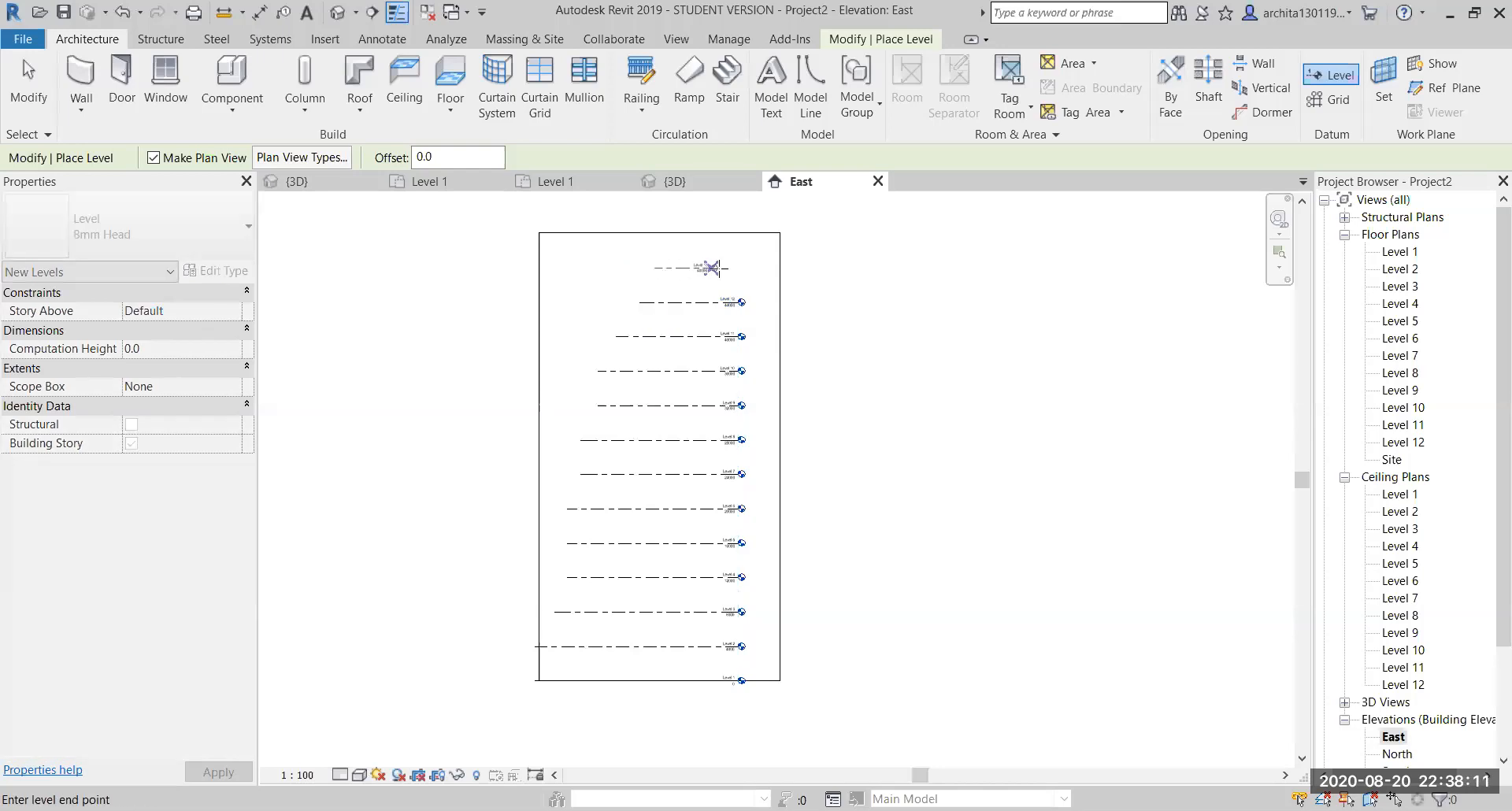
{"action": "left_click", "coordinate": [737, 267]}
{"action": "key", "text": "Escape"}
{"action": "key", "text": "Escape"}
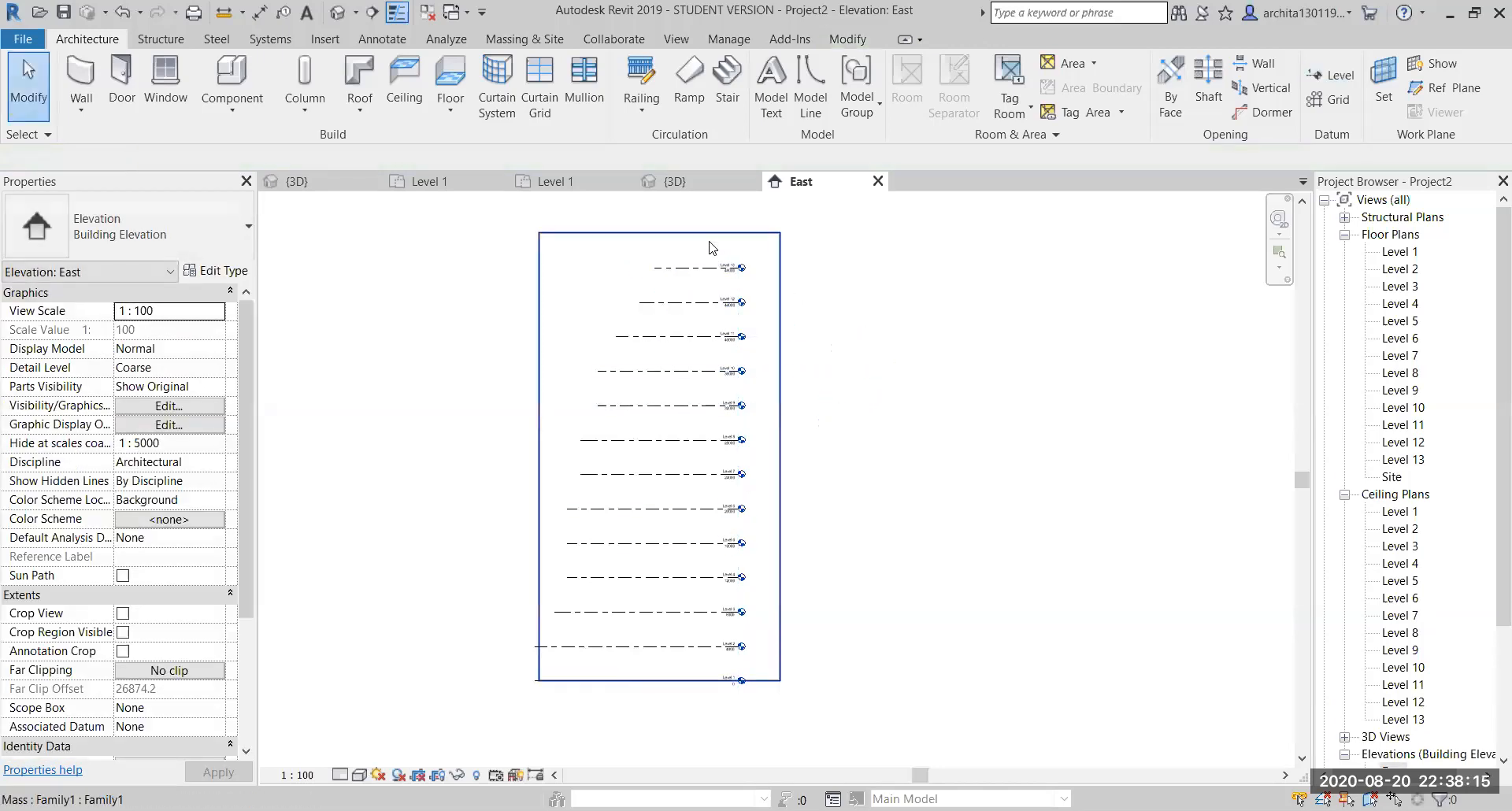
{"action": "left_click", "coordinate": [665, 268]}
{"action": "left_click", "coordinate": [621, 288]}
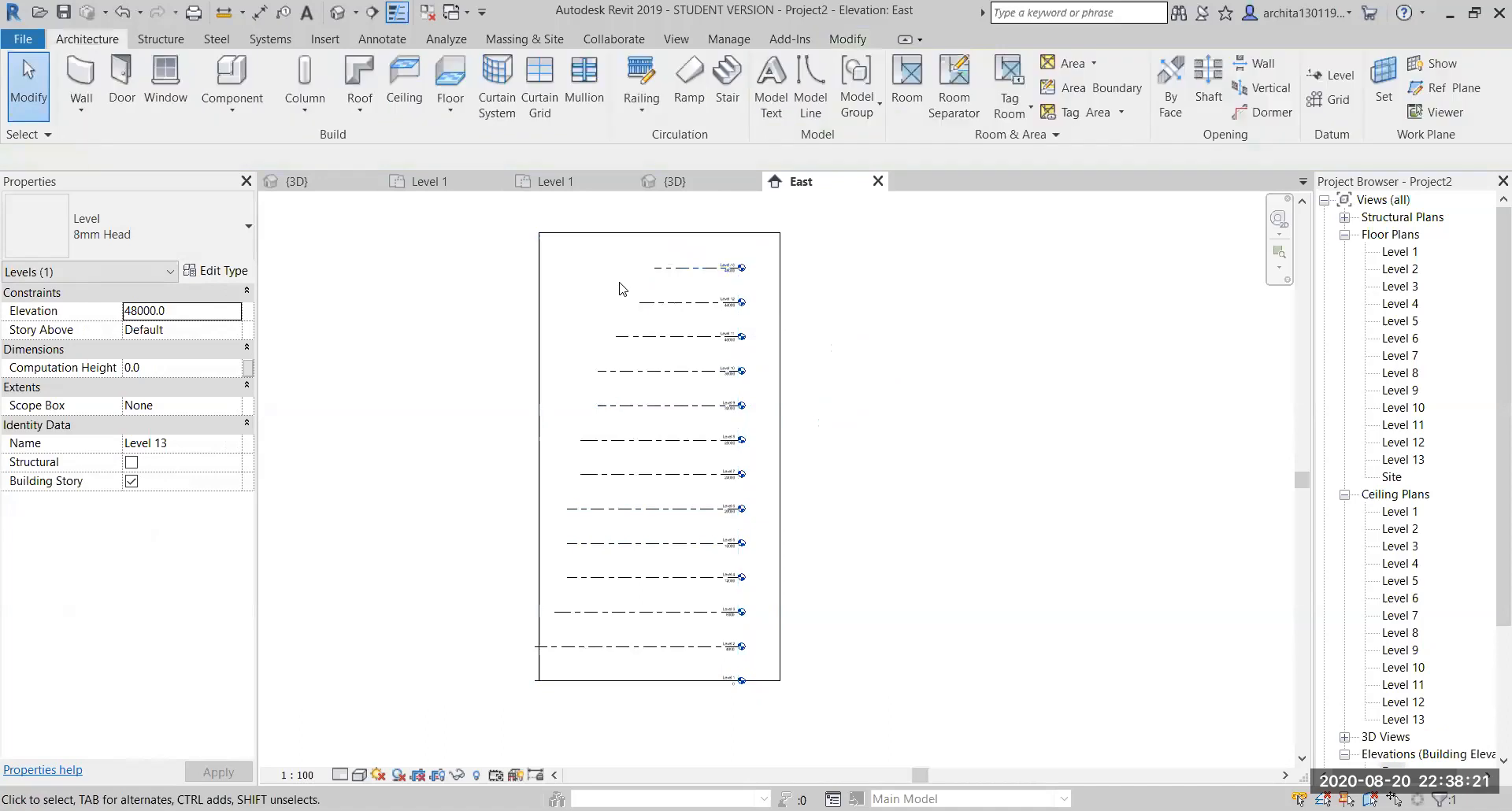
{"action": "left_click", "coordinate": [666, 268]}
{"action": "left_click", "coordinate": [663, 272]}
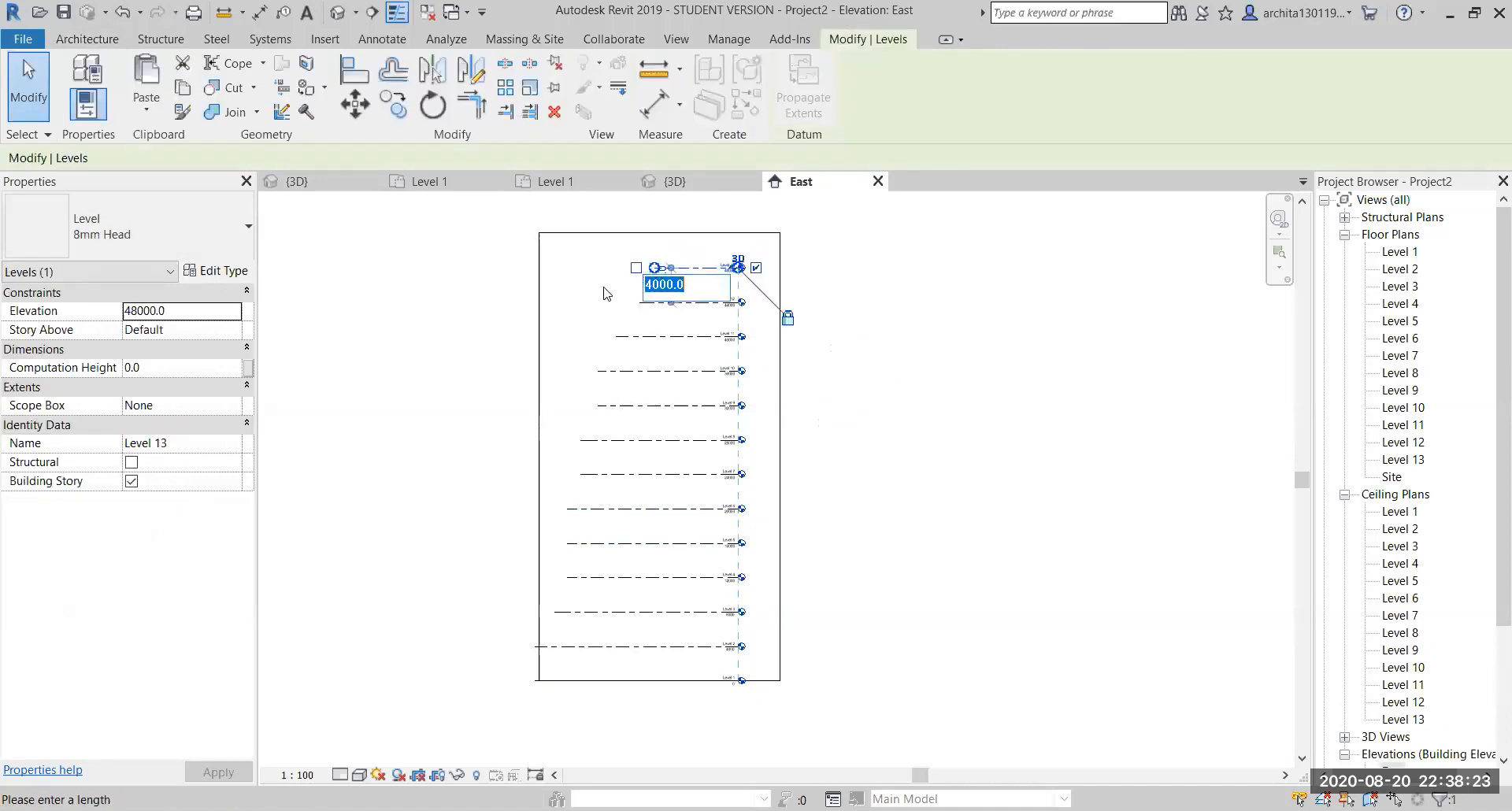
{"action": "left_click", "coordinate": [603, 288]}
{"action": "left_click", "coordinate": [429, 241]}
{"action": "left_click", "coordinate": [665, 267]}
{"action": "left_click", "coordinate": [663, 284]}
{"action": "left_click", "coordinate": [601, 289]}
{"action": "left_click", "coordinate": [885, 285]}
Extend the left end of Level 13 outward and align it with the left ends of the levels just below
{"action": "scroll", "coordinate": [626, 270], "scroll_direction": "up", "scroll_amount": 6}
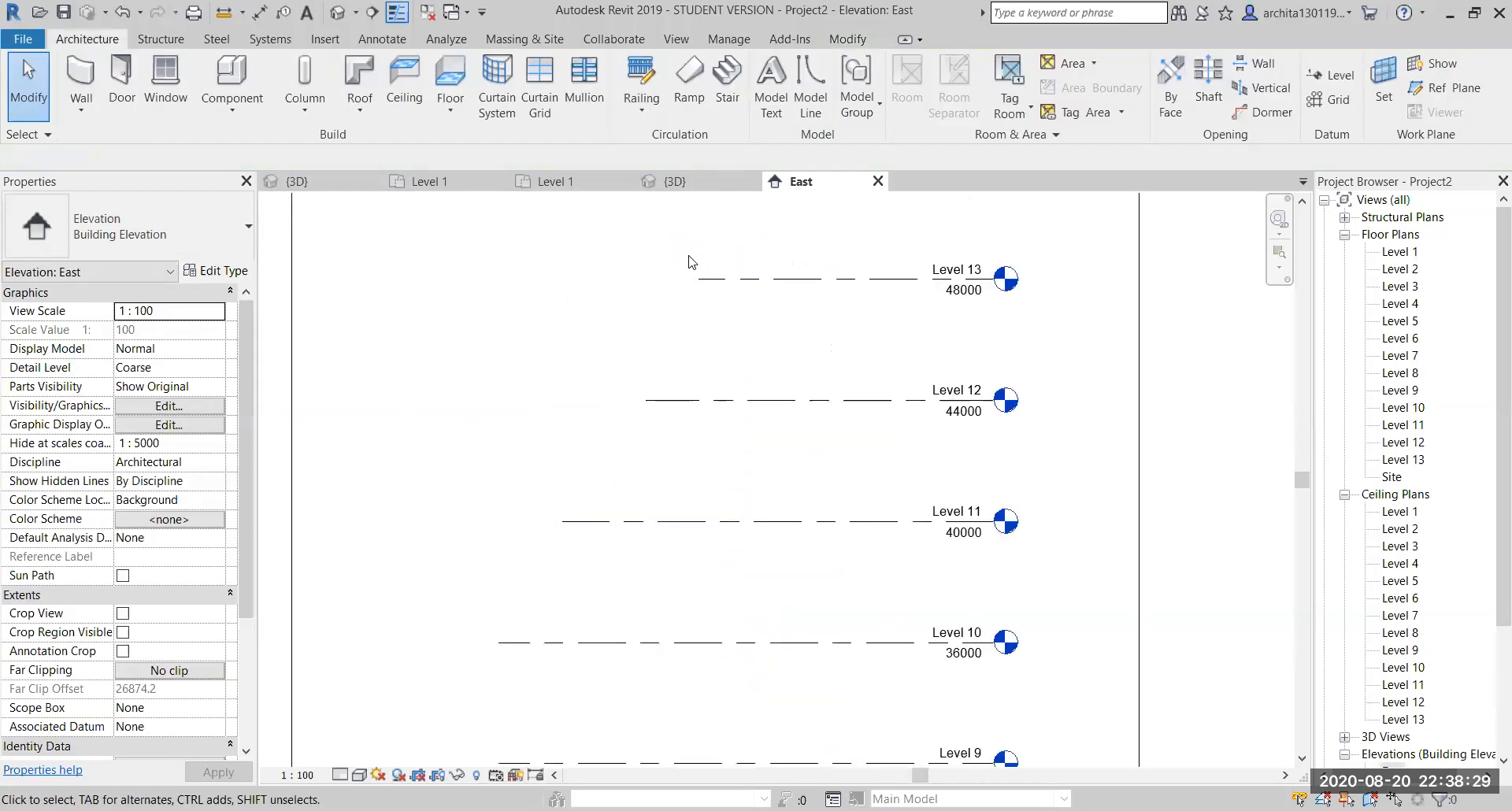
{"action": "left_click", "coordinate": [698, 290]}
{"action": "left_click_drag", "start_coordinate": [696, 288], "coordinate": [497, 324]}
{"action": "scroll", "coordinate": [598, 287], "scroll_direction": "up", "scroll_amount": 1}
{"action": "scroll", "coordinate": [610, 327], "scroll_direction": "down", "scroll_amount": 2}
{"action": "scroll", "coordinate": [466, 425], "scroll_direction": "down", "scroll_amount": 2}
{"action": "middle_click_drag", "start_coordinate": [578, 484], "coordinate": [773, 413]}
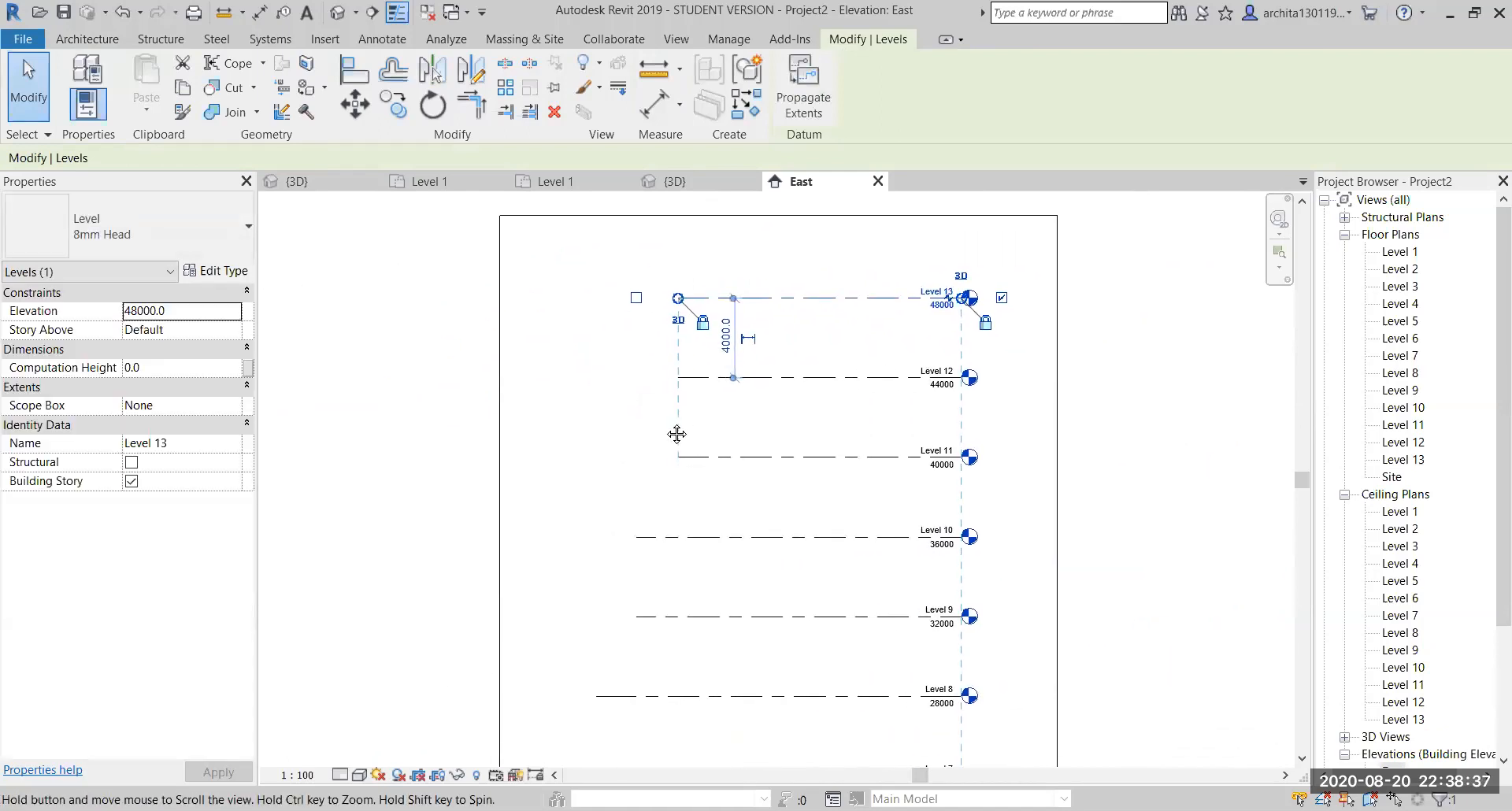
Extend the aligned left ends of the upper levels to line up with the longer levels down to Level 4
{"action": "left_click_drag", "start_coordinate": [678, 298], "coordinate": [571, 319]}
{"action": "scroll", "coordinate": [587, 323], "scroll_direction": "down", "scroll_amount": 3}
{"action": "scroll", "coordinate": [578, 344], "scroll_direction": "up", "scroll_amount": 1}
{"action": "scroll", "coordinate": [601, 390], "scroll_direction": "down", "scroll_amount": 4}
{"action": "scroll", "coordinate": [607, 431], "scroll_direction": "up", "scroll_amount": 4}
{"action": "middle_click_drag", "start_coordinate": [591, 581], "coordinate": [606, 556]}
{"action": "scroll", "coordinate": [604, 598], "scroll_direction": "down", "scroll_amount": 1}
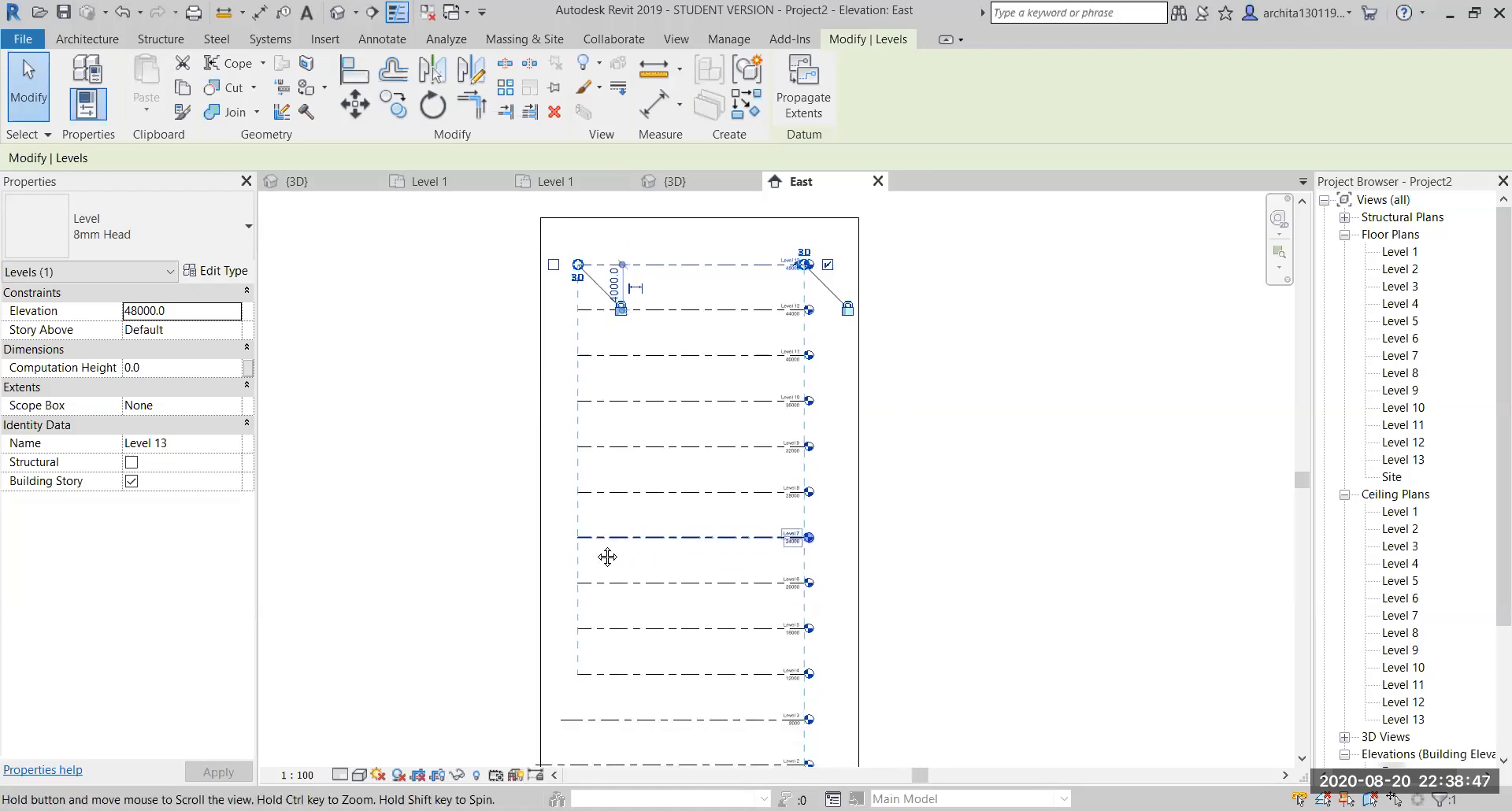
Stretch the aligned left ends of all levels just past the mass's left edge, matching Level 1, and deselect
{"action": "left_click_drag", "start_coordinate": [576, 266], "coordinate": [540, 263]}
{"action": "scroll", "coordinate": [562, 266], "scroll_direction": "down", "scroll_amount": 1}
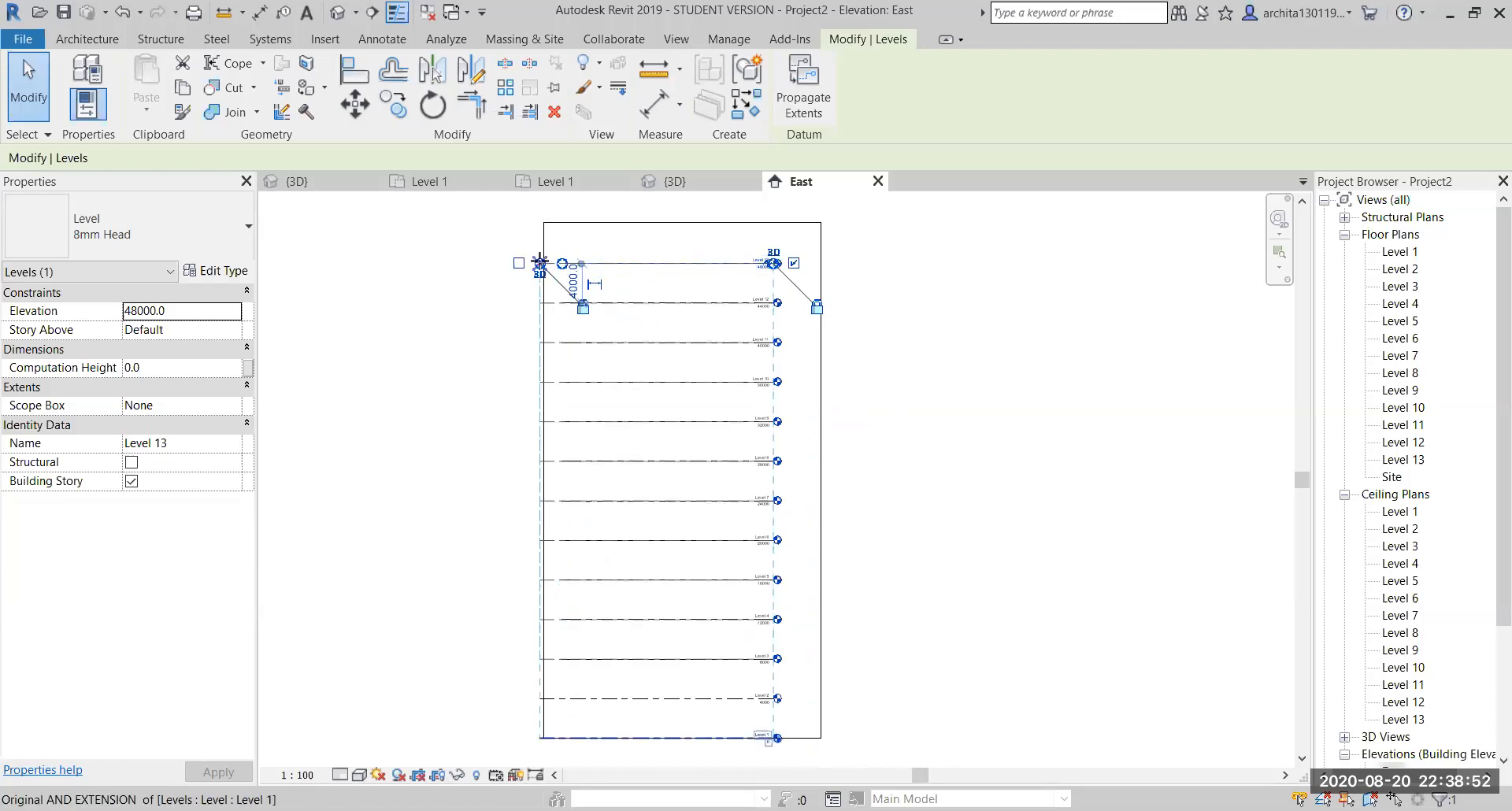
{"action": "left_click", "coordinate": [450, 365]}
{"action": "middle_click_drag", "start_coordinate": [904, 543], "coordinate": [939, 530]}
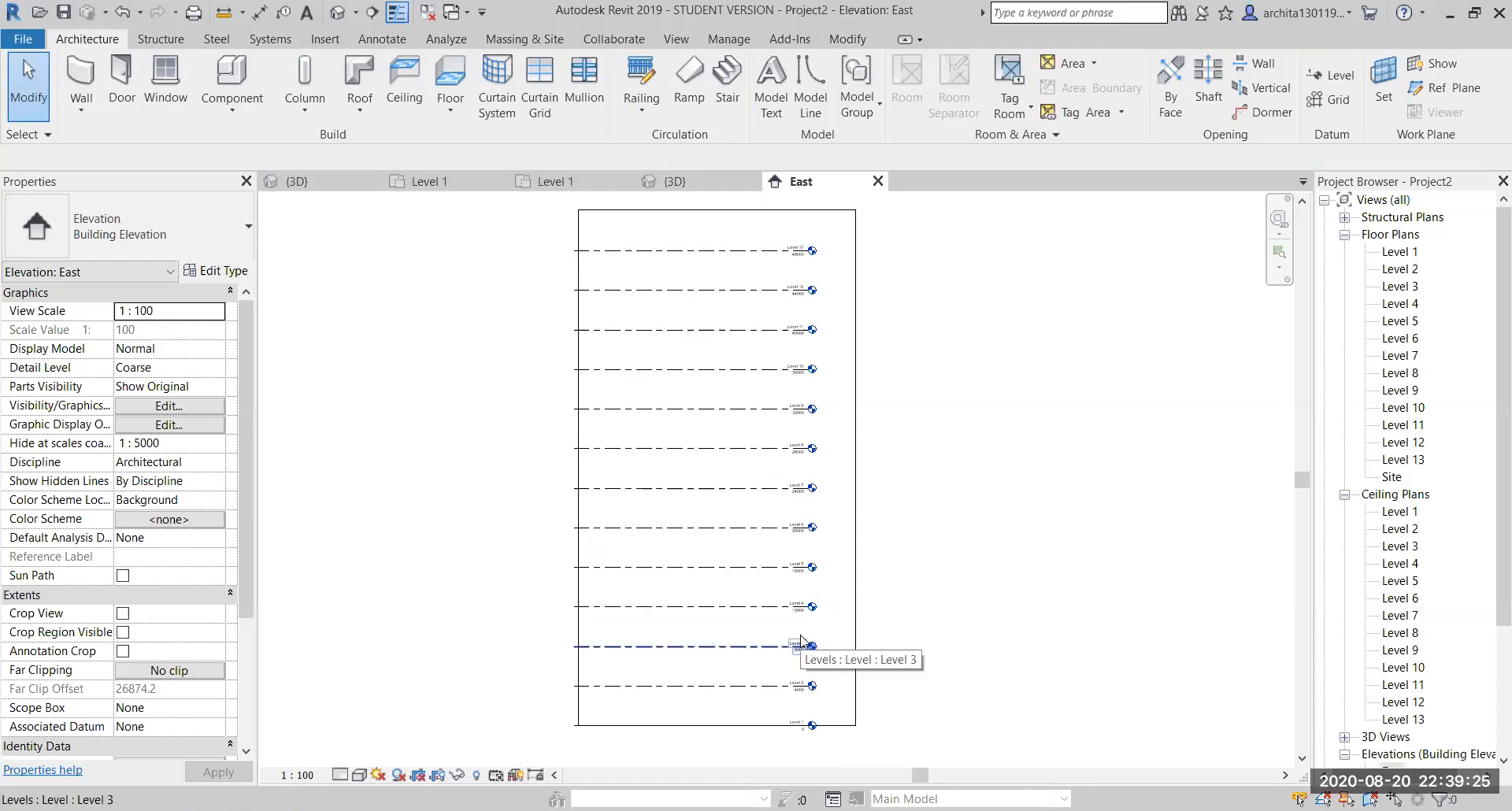
{"action": "scroll", "coordinate": [923, 569], "scroll_direction": "down", "scroll_amount": 1}
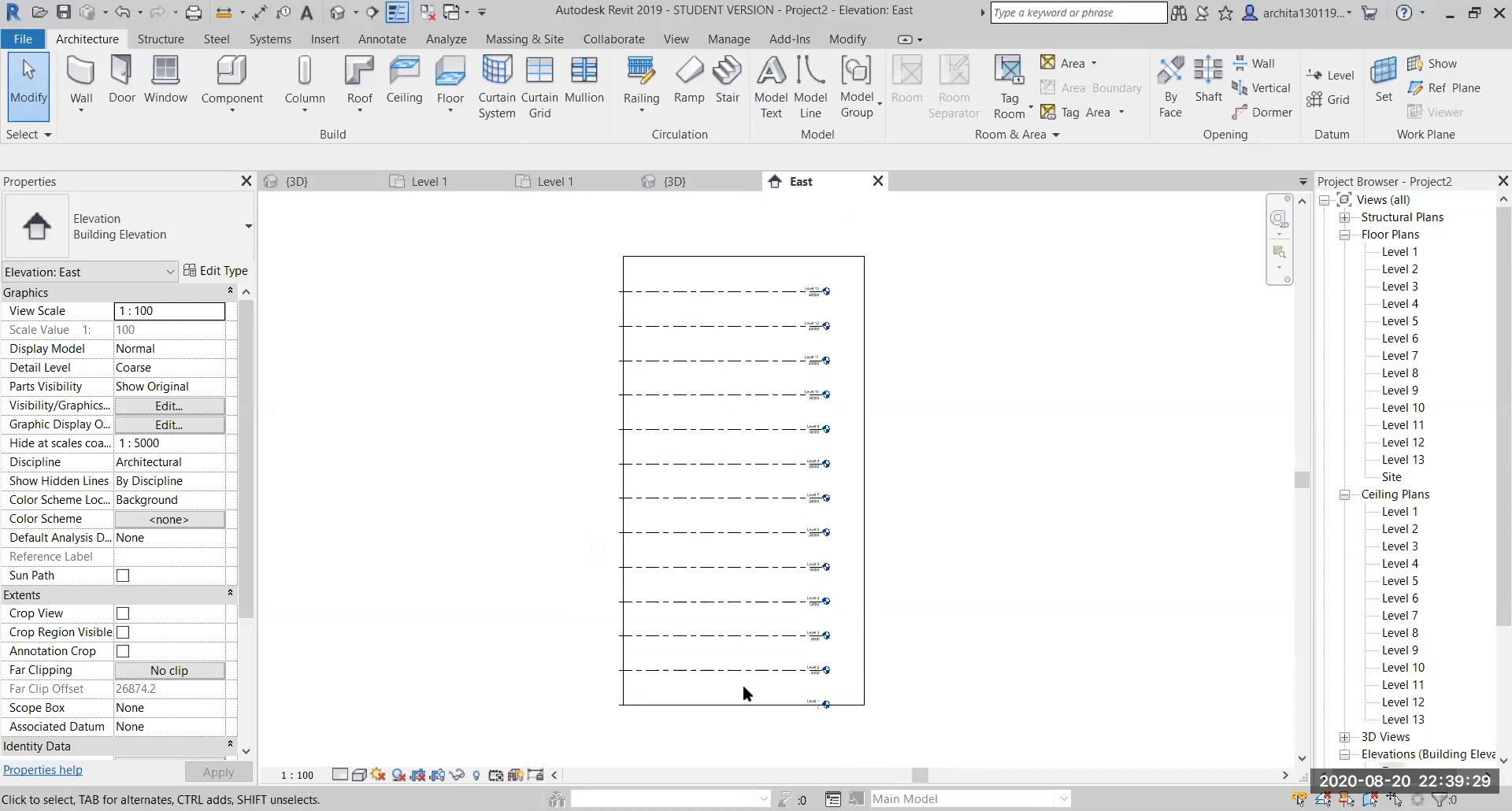
Switch to the 3D view and examine the mass with its levels from another angle
{"action": "left_click", "coordinate": [682, 182]}
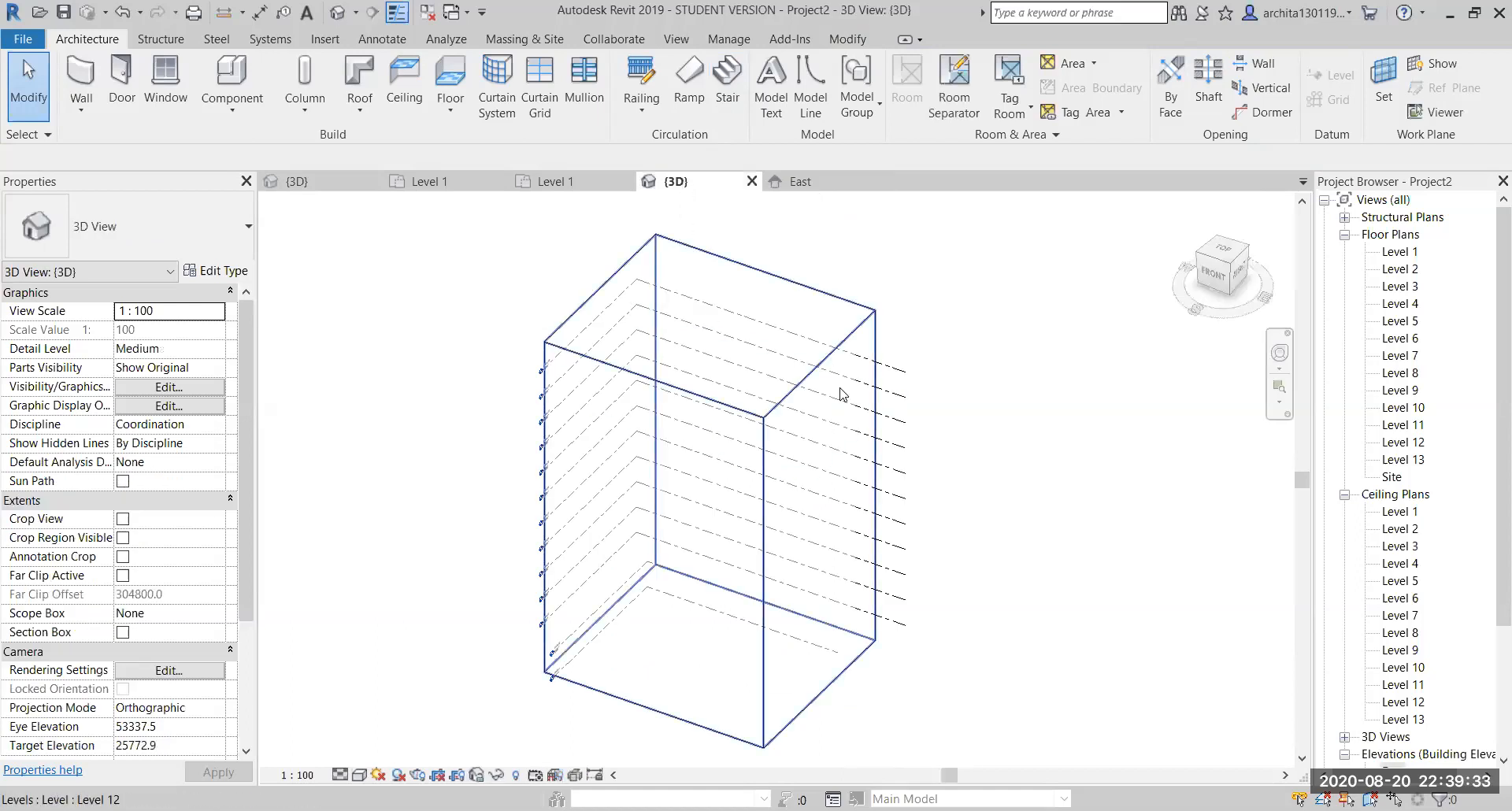
{"action": "middle_click_drag", "start_coordinate": [984, 432], "coordinate": [893, 381], "text": "shift"}
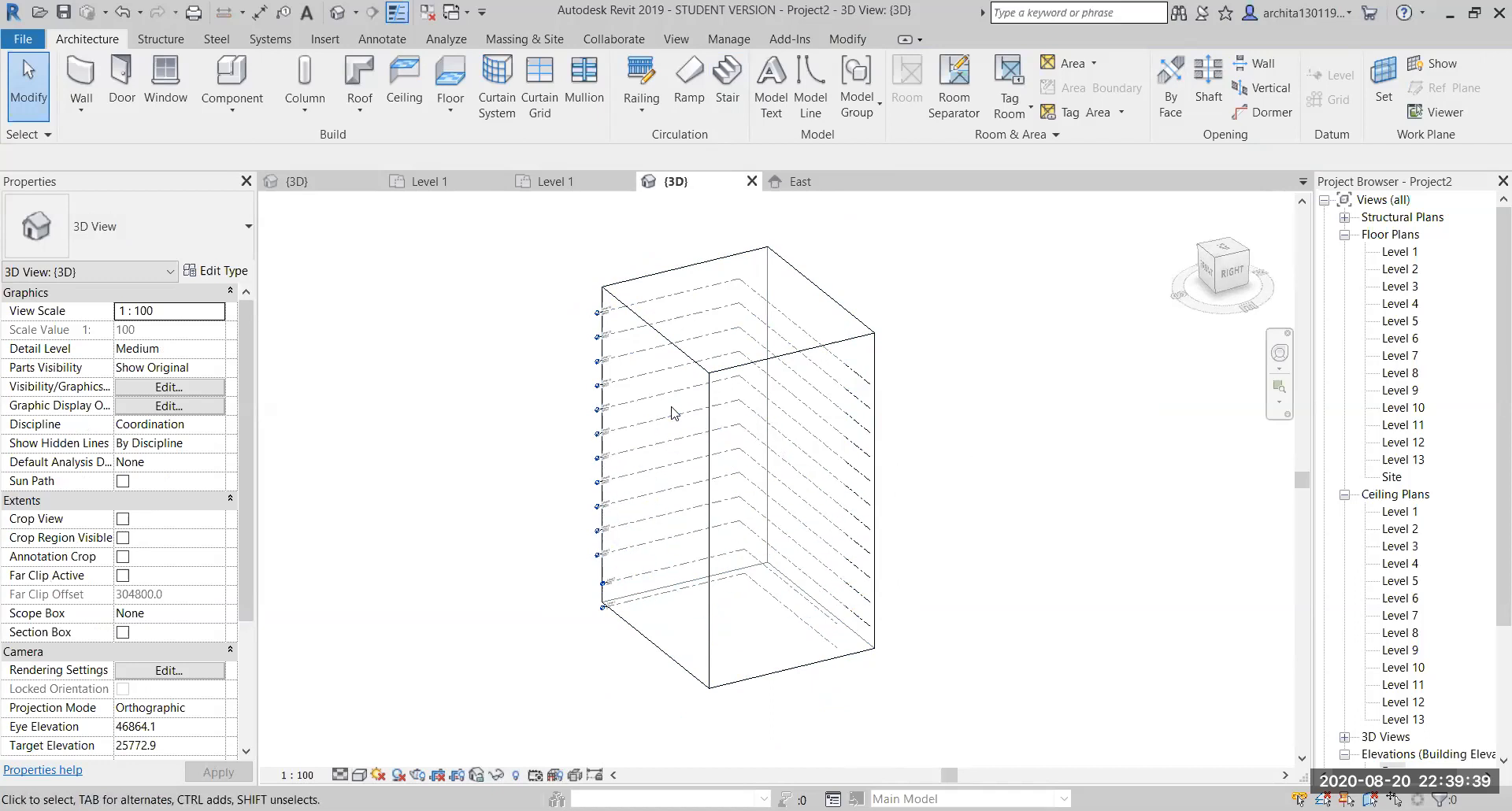
{"action": "scroll", "coordinate": [652, 671], "scroll_direction": "up", "scroll_amount": 2}
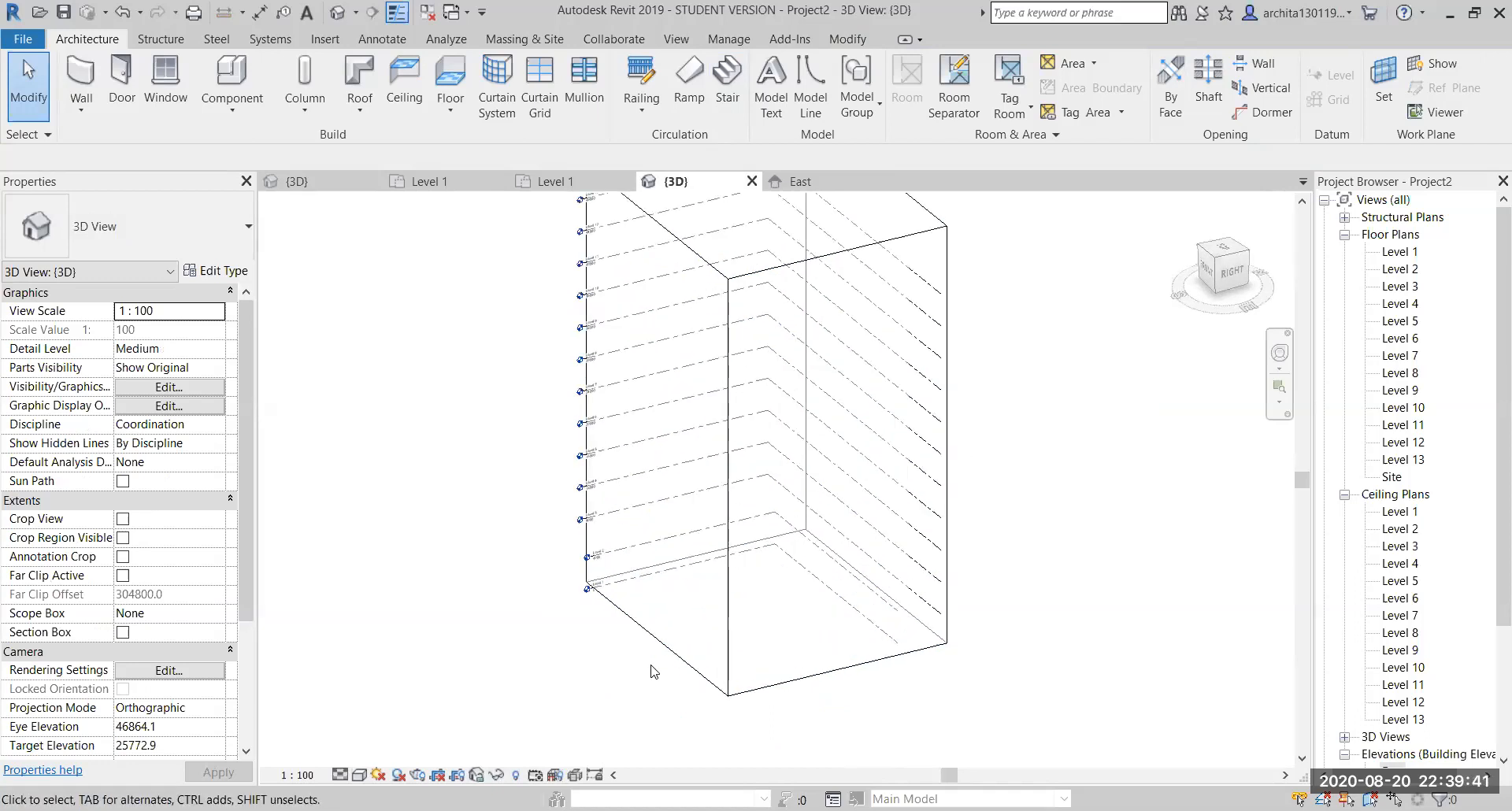
{"action": "scroll", "coordinate": [652, 658], "scroll_direction": "down", "scroll_amount": 2}
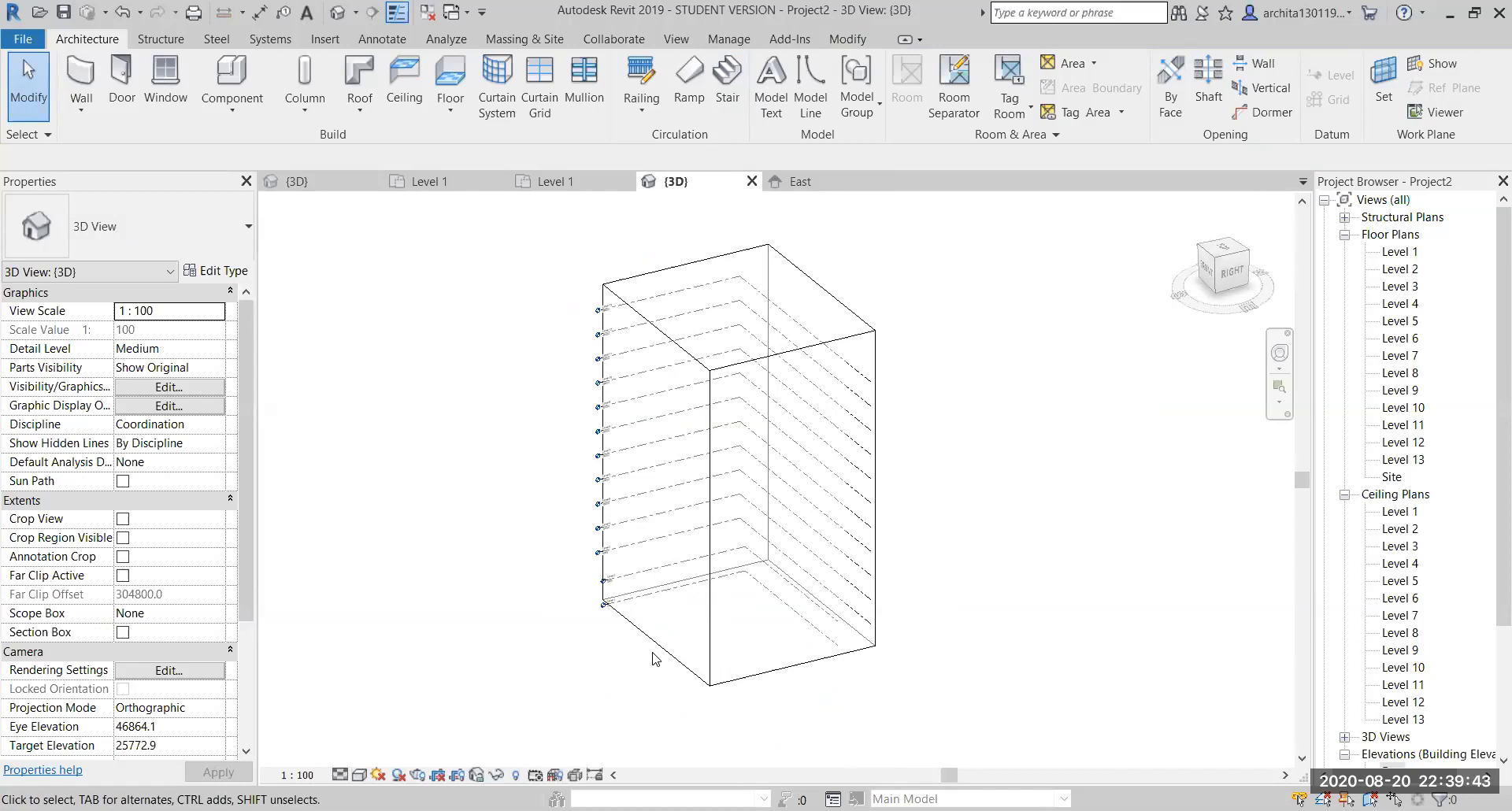
Try to divide the box mass with mass floors at Level 1 through Level 13
{"action": "left_click", "coordinate": [795, 266]}
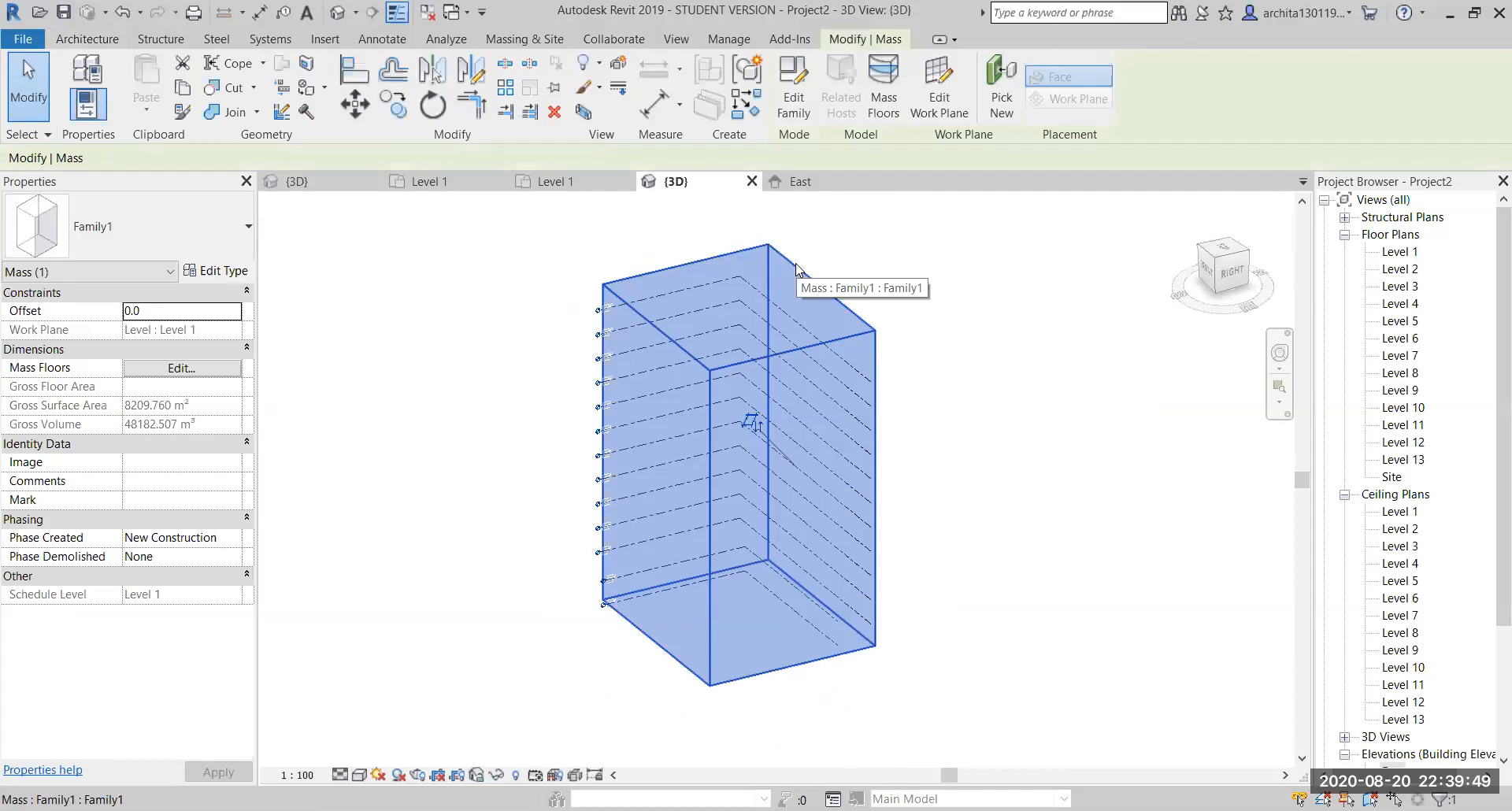
{"action": "left_click", "coordinate": [891, 80]}
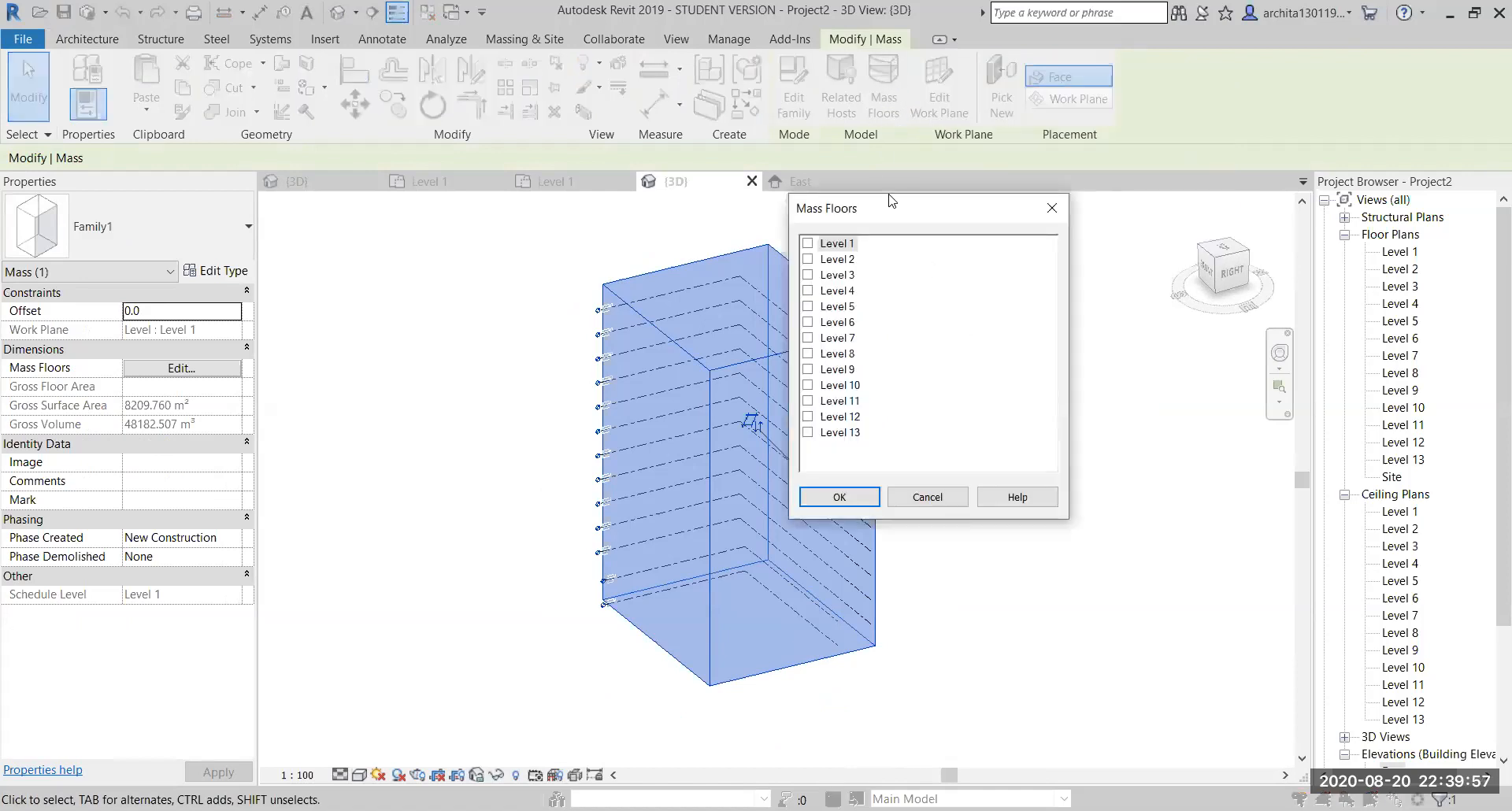
{"action": "left_click", "coordinate": [808, 243]}
{"action": "left_click", "coordinate": [808, 259]}
{"action": "left_click", "coordinate": [808, 275]}
{"action": "left_click", "coordinate": [808, 290]}
{"action": "left_click", "coordinate": [807, 306]}
{"action": "left_click", "coordinate": [808, 322]}
{"action": "left_click", "coordinate": [808, 338]}
{"action": "left_click", "coordinate": [808, 354]}
{"action": "left_click", "coordinate": [808, 369]}
{"action": "left_click", "coordinate": [808, 385]}
{"action": "left_click", "coordinate": [808, 401]}
{"action": "left_click", "coordinate": [807, 417]}
{"action": "left_click", "coordinate": [808, 433]}
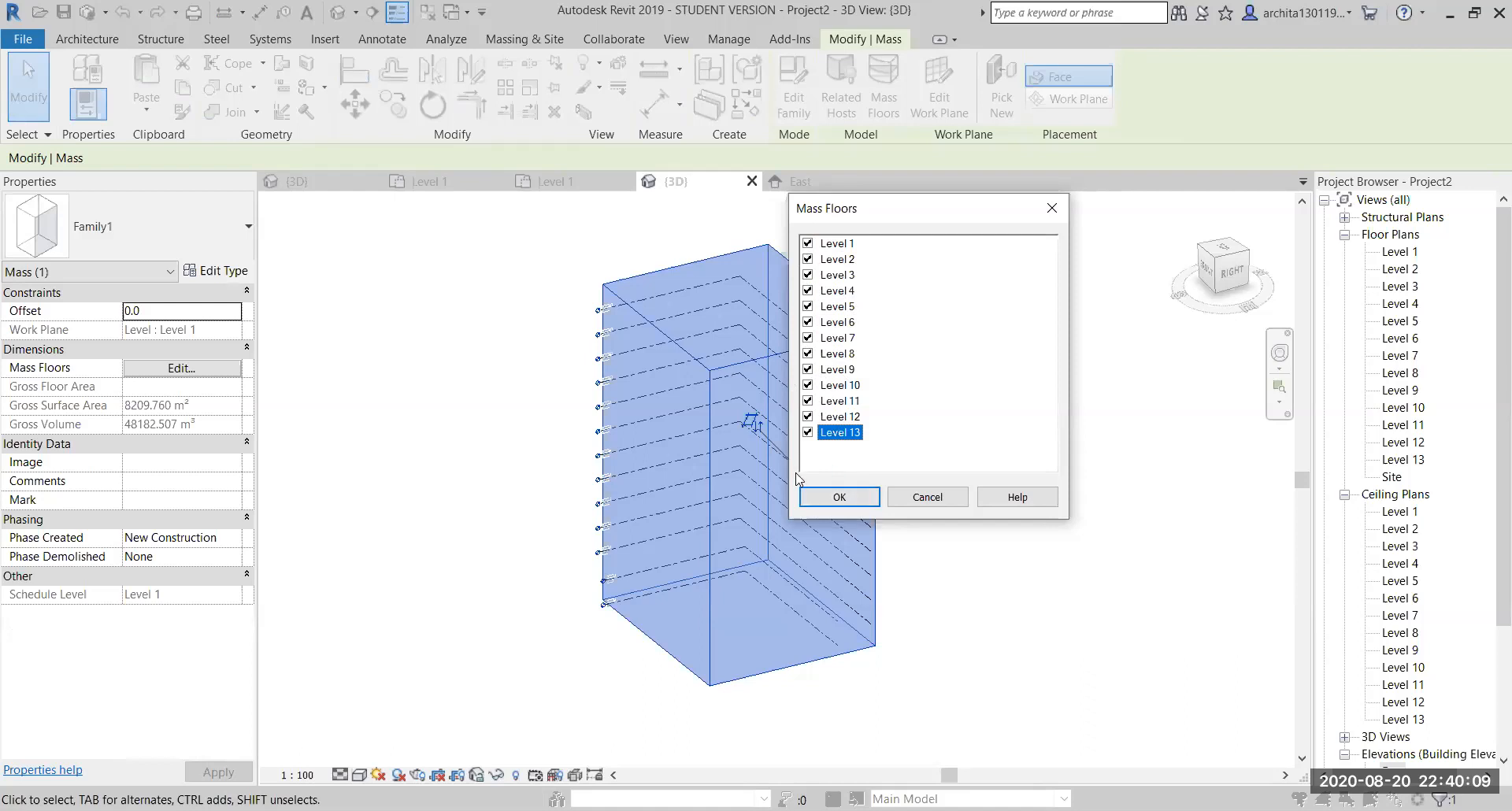
{"action": "left_click", "coordinate": [836, 497]}
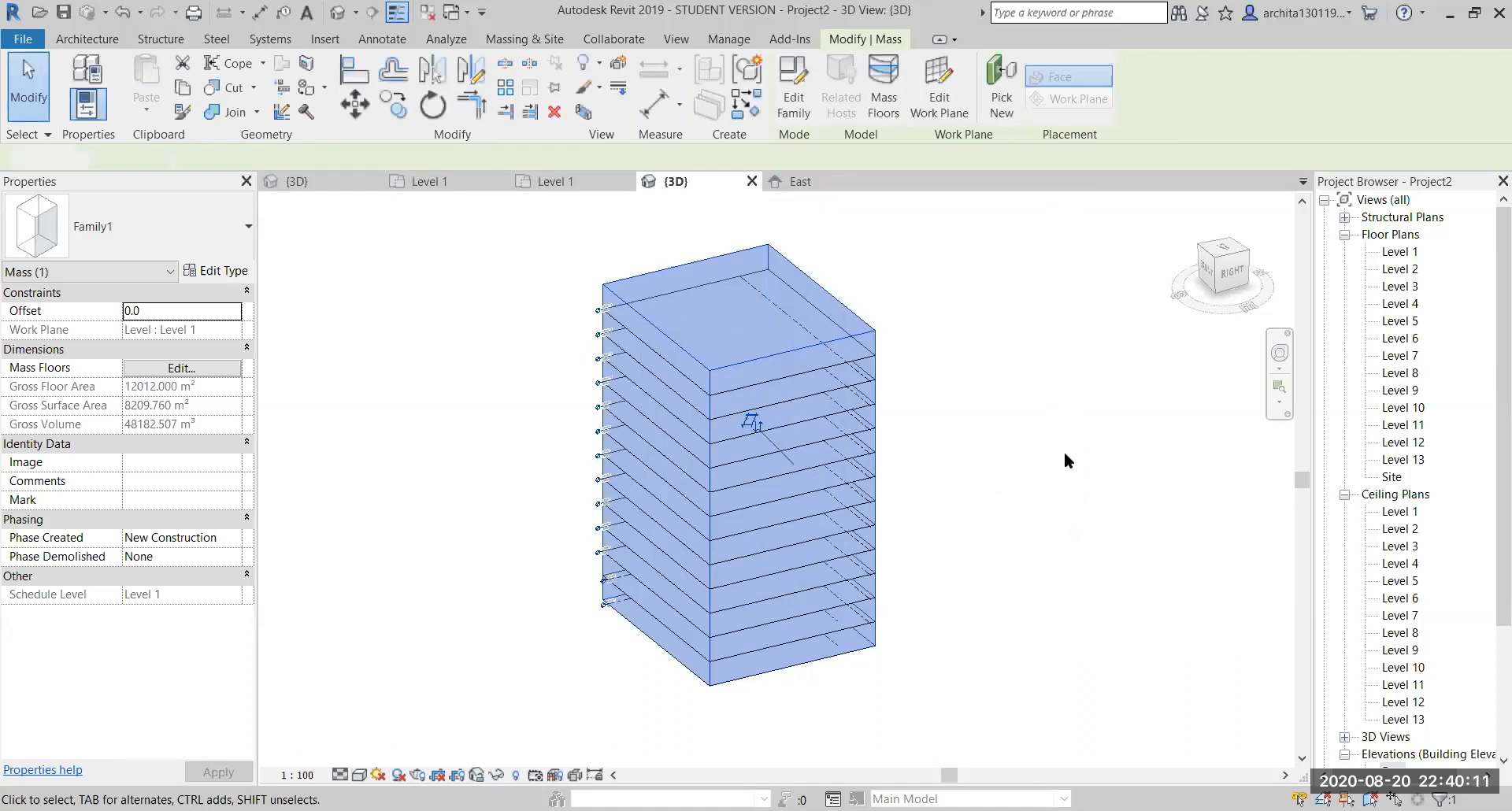
{"action": "left_click", "coordinate": [1063, 449]}
{"action": "scroll", "coordinate": [957, 451], "scroll_direction": "up", "scroll_amount": 1}
{"action": "middle_click_drag", "start_coordinate": [925, 467], "coordinate": [941, 432], "text": "shift"}
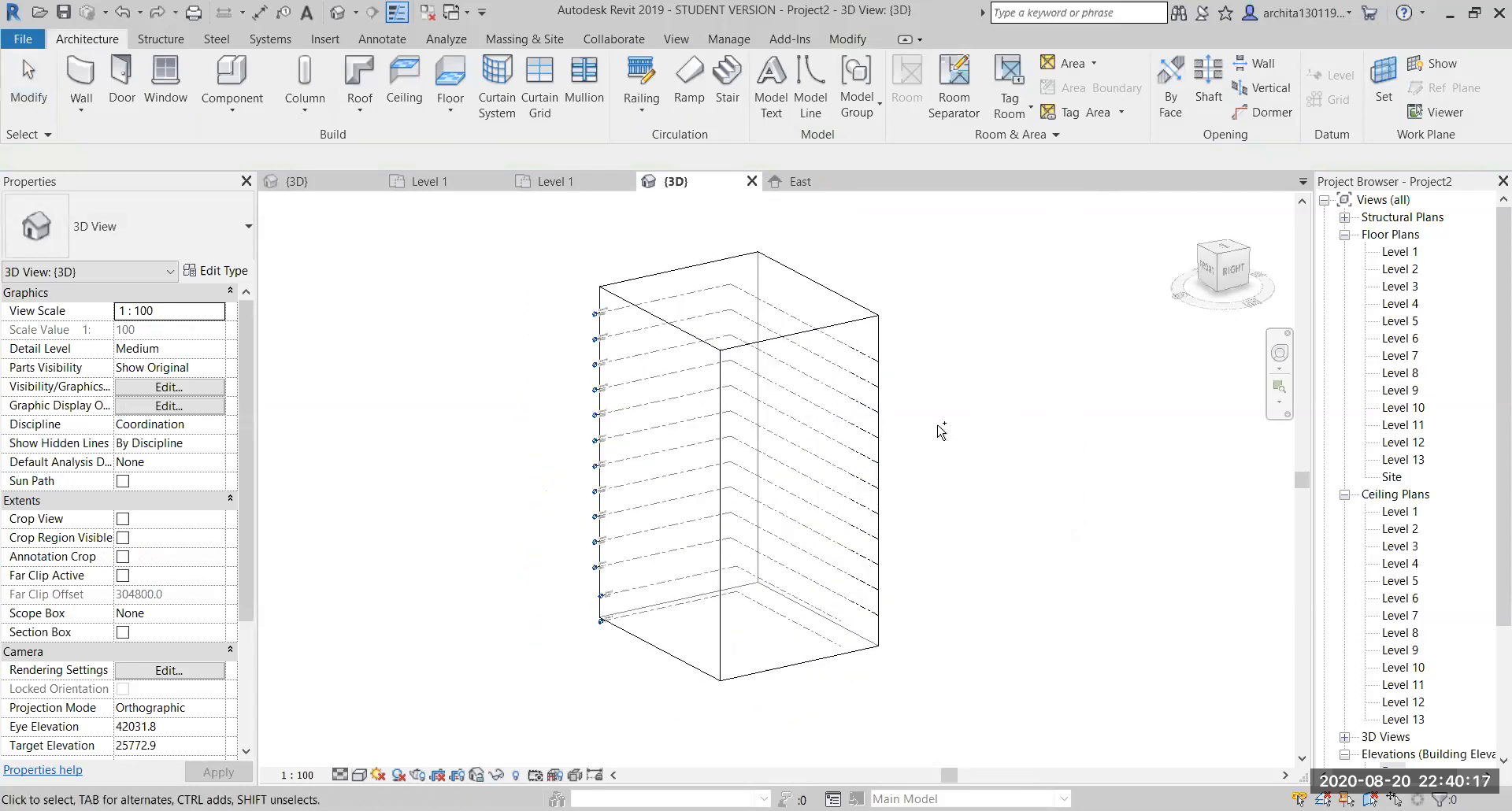
Select the box mass again, generate mass floors at every level from Level 1 to Level 13, and clear the selection
{"action": "left_click", "coordinate": [868, 318]}
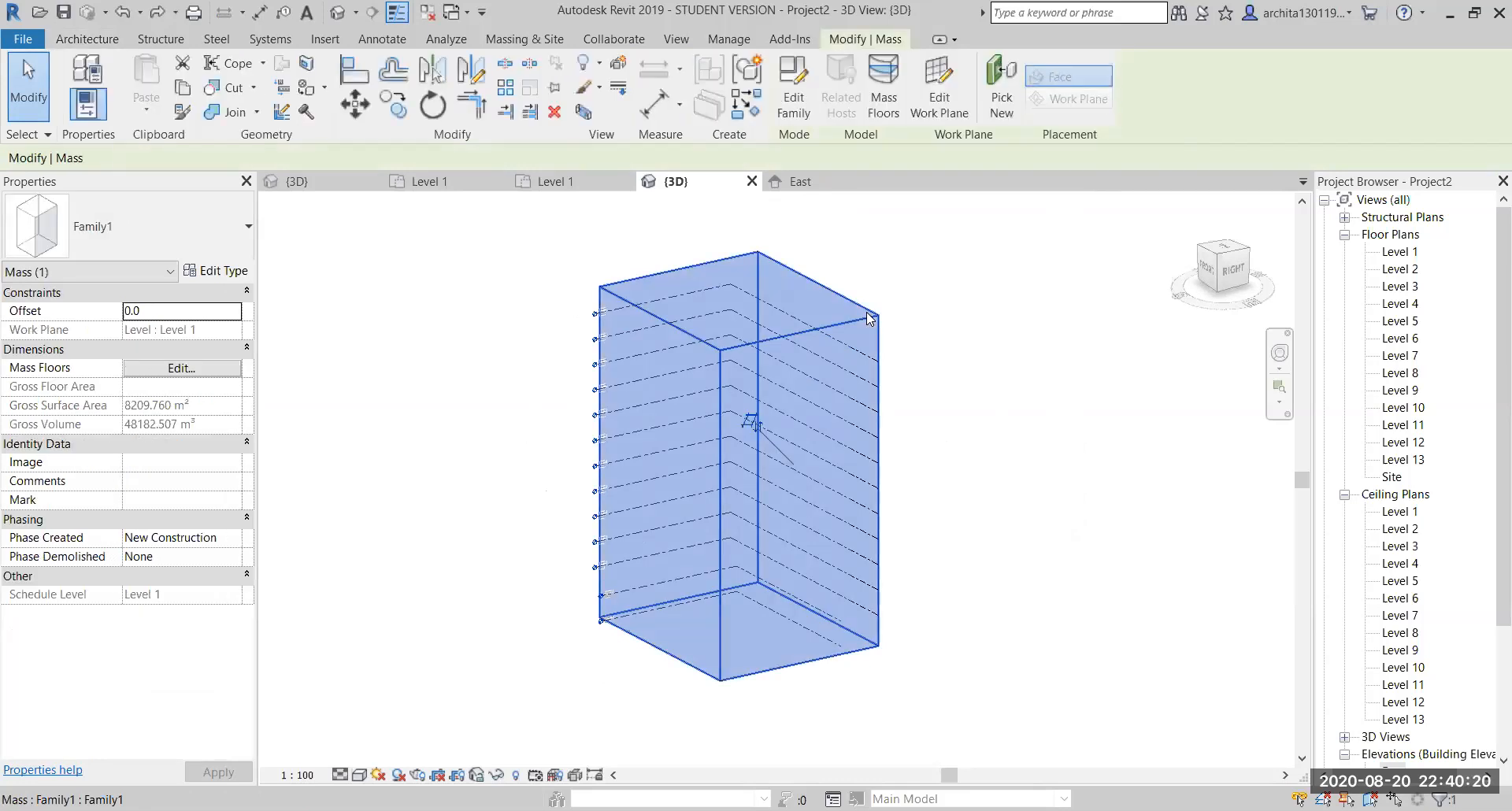
{"action": "left_click", "coordinate": [885, 93]}
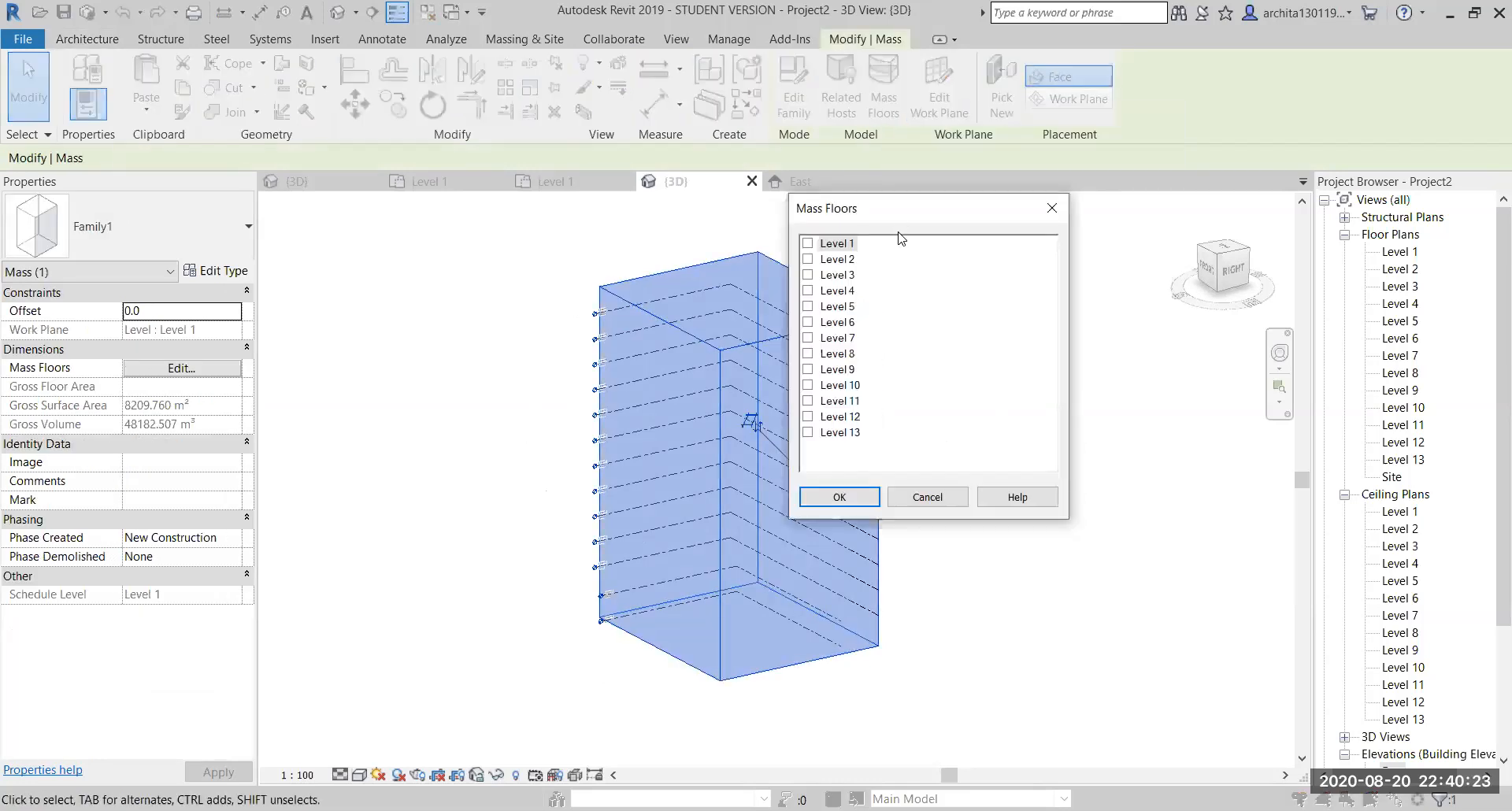
{"action": "left_click_drag", "start_coordinate": [875, 215], "coordinate": [1044, 228]}
{"action": "left_click", "coordinate": [930, 258]}
{"action": "left_click", "coordinate": [929, 274]}
{"action": "left_click", "coordinate": [930, 290]}
{"action": "left_click", "coordinate": [930, 305]}
{"action": "left_click", "coordinate": [930, 321]}
{"action": "left_click", "coordinate": [930, 334]}
{"action": "left_click", "coordinate": [930, 353]}
{"action": "left_click", "coordinate": [930, 339]}
{"action": "left_click", "coordinate": [930, 369]}
{"action": "left_click", "coordinate": [930, 384]}
{"action": "left_click", "coordinate": [930, 400]}
{"action": "left_click", "coordinate": [930, 400]}
{"action": "left_click", "coordinate": [930, 416]}
{"action": "left_click", "coordinate": [930, 431]}
{"action": "left_click", "coordinate": [930, 448]}
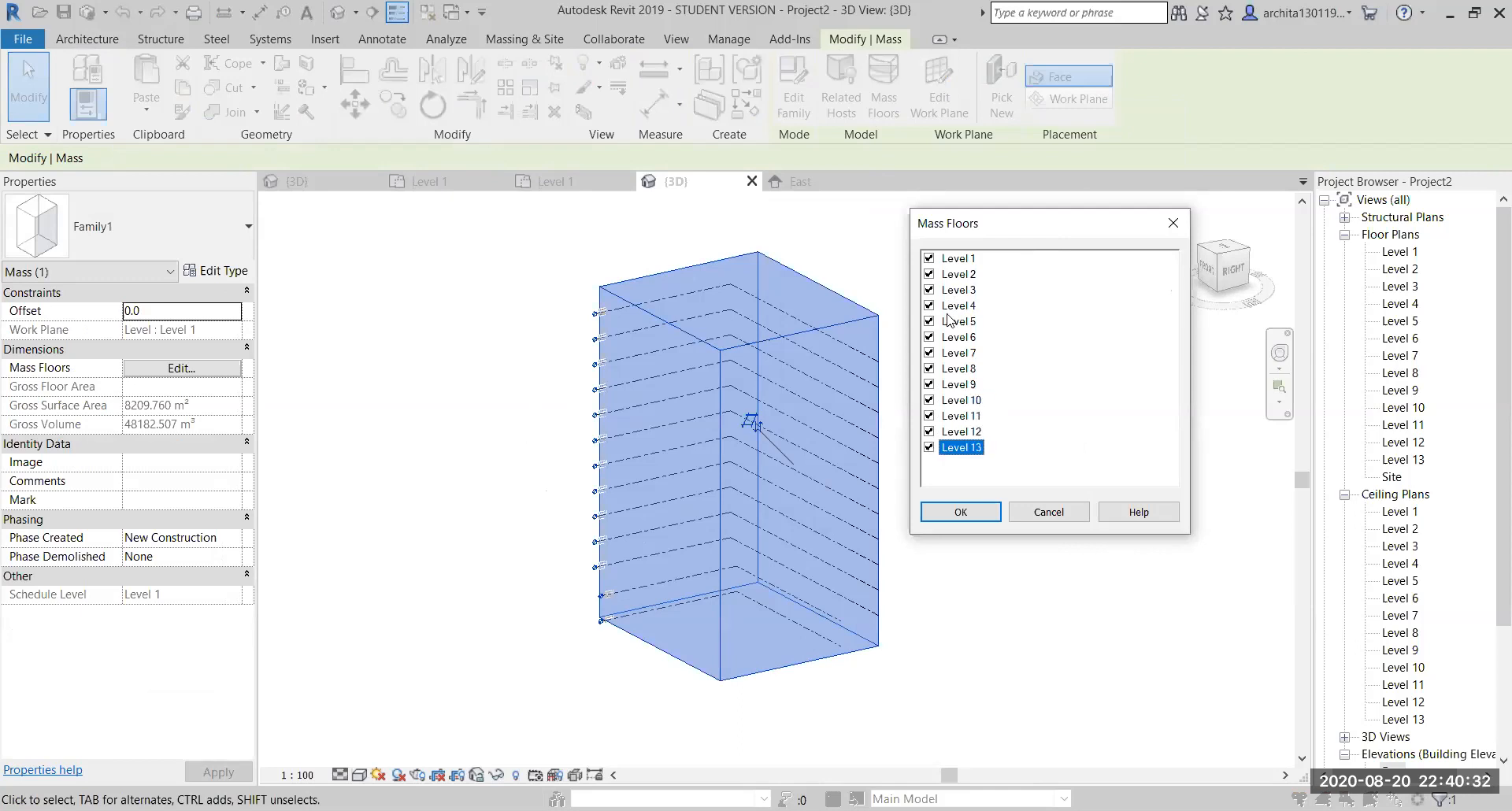
{"action": "left_click", "coordinate": [958, 511]}
{"action": "left_click", "coordinate": [1051, 580]}
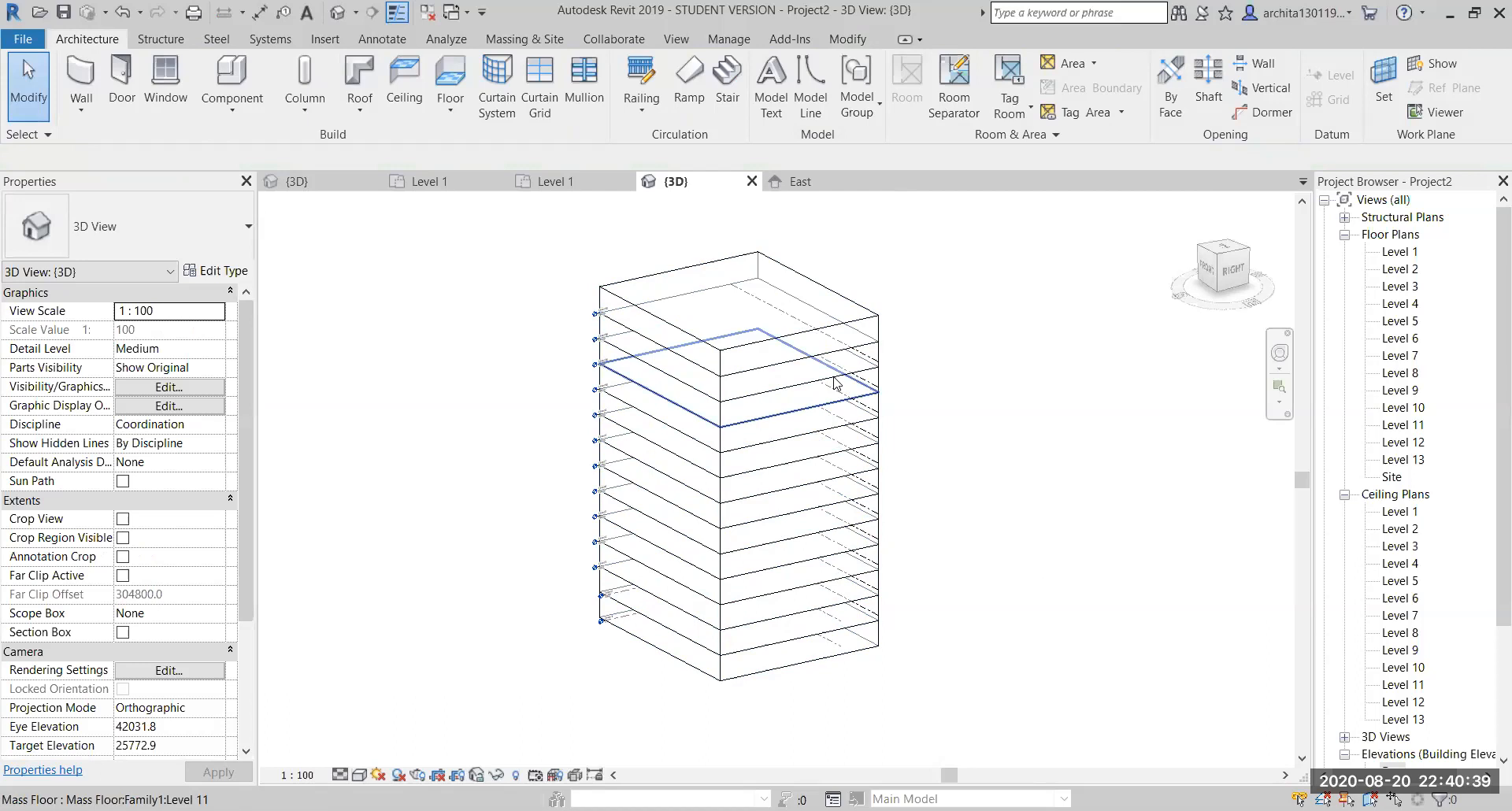
{"action": "left_click", "coordinate": [860, 323]}
{"action": "key", "text": "Escape"}
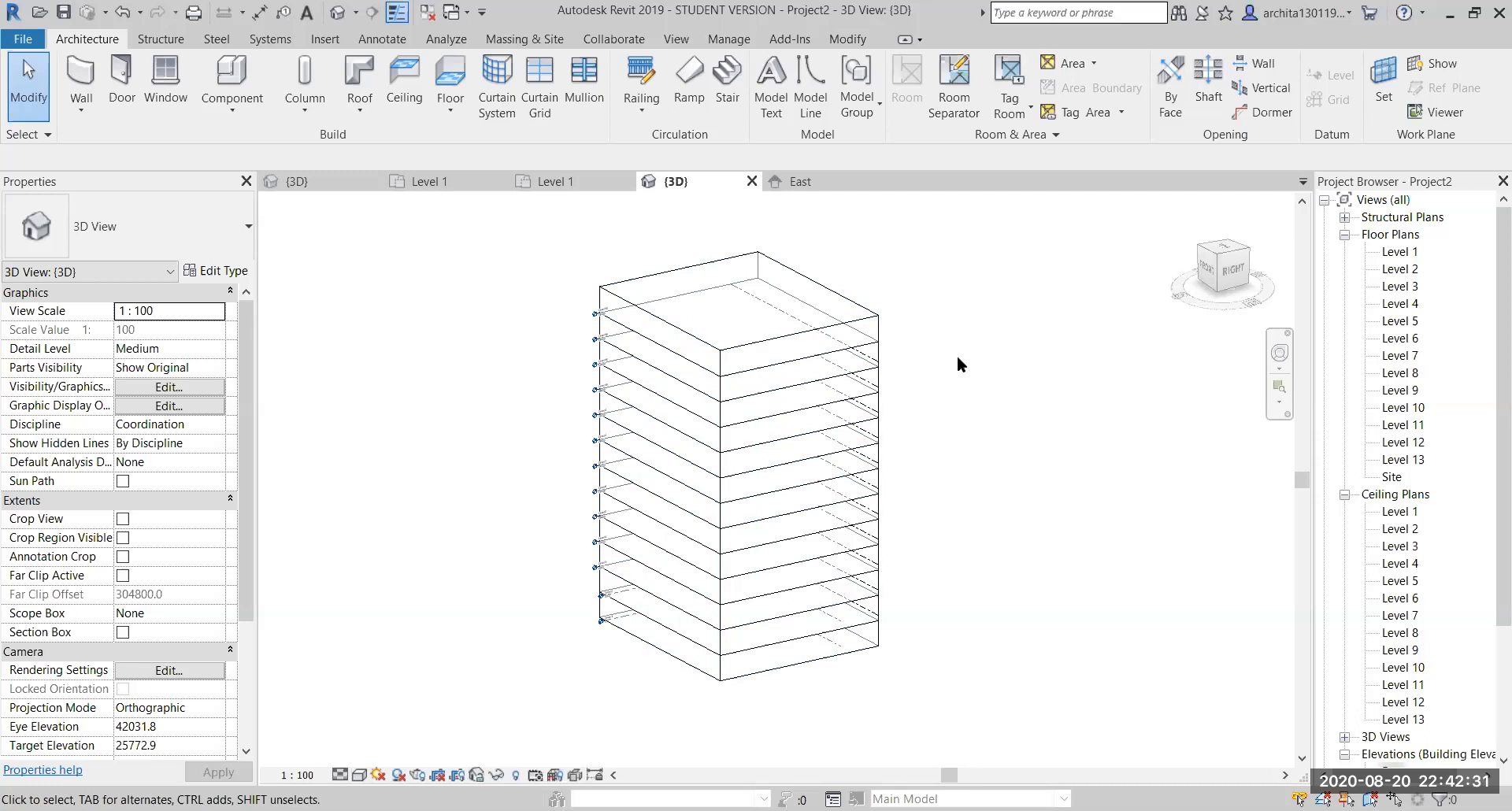
Create Generic 150mm floors by face on all the mass floors from Level 1 to Level 13
{"action": "scroll", "coordinate": [957, 356], "scroll_direction": "up", "scroll_amount": 1}
{"action": "middle_click_drag", "start_coordinate": [957, 355], "coordinate": [935, 374]}
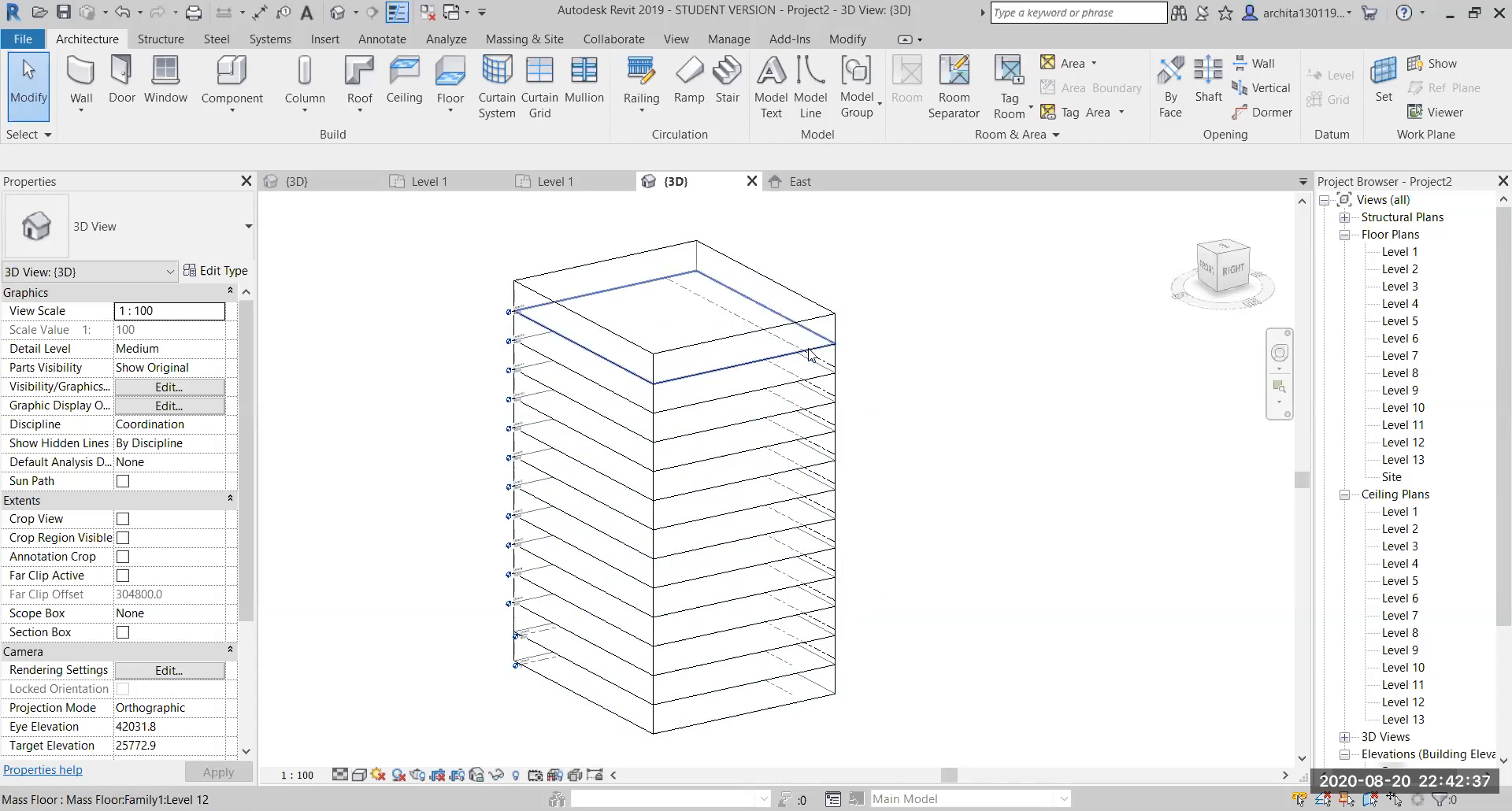
{"action": "left_click", "coordinate": [521, 41]}
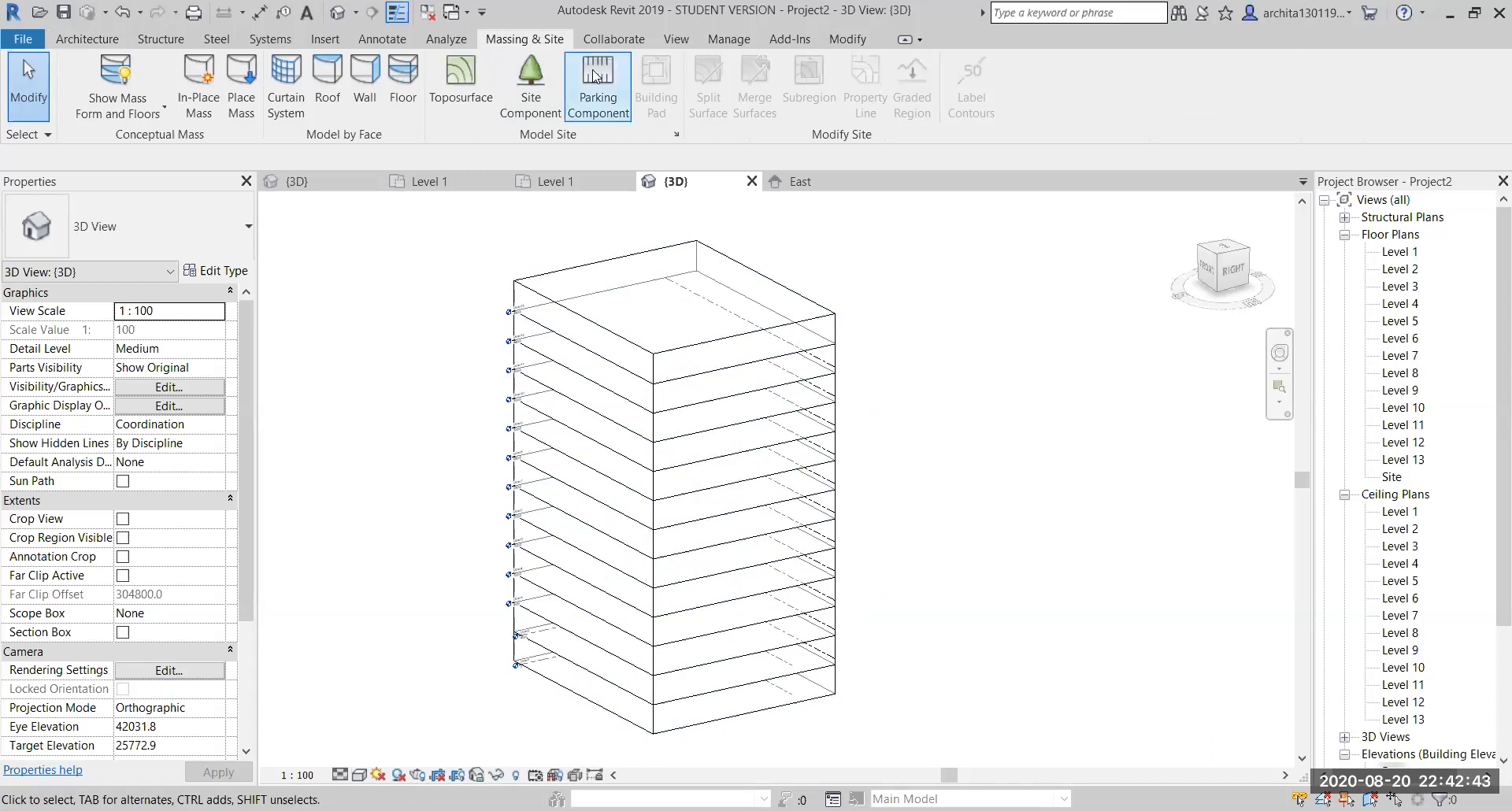
{"action": "left_click", "coordinate": [406, 78]}
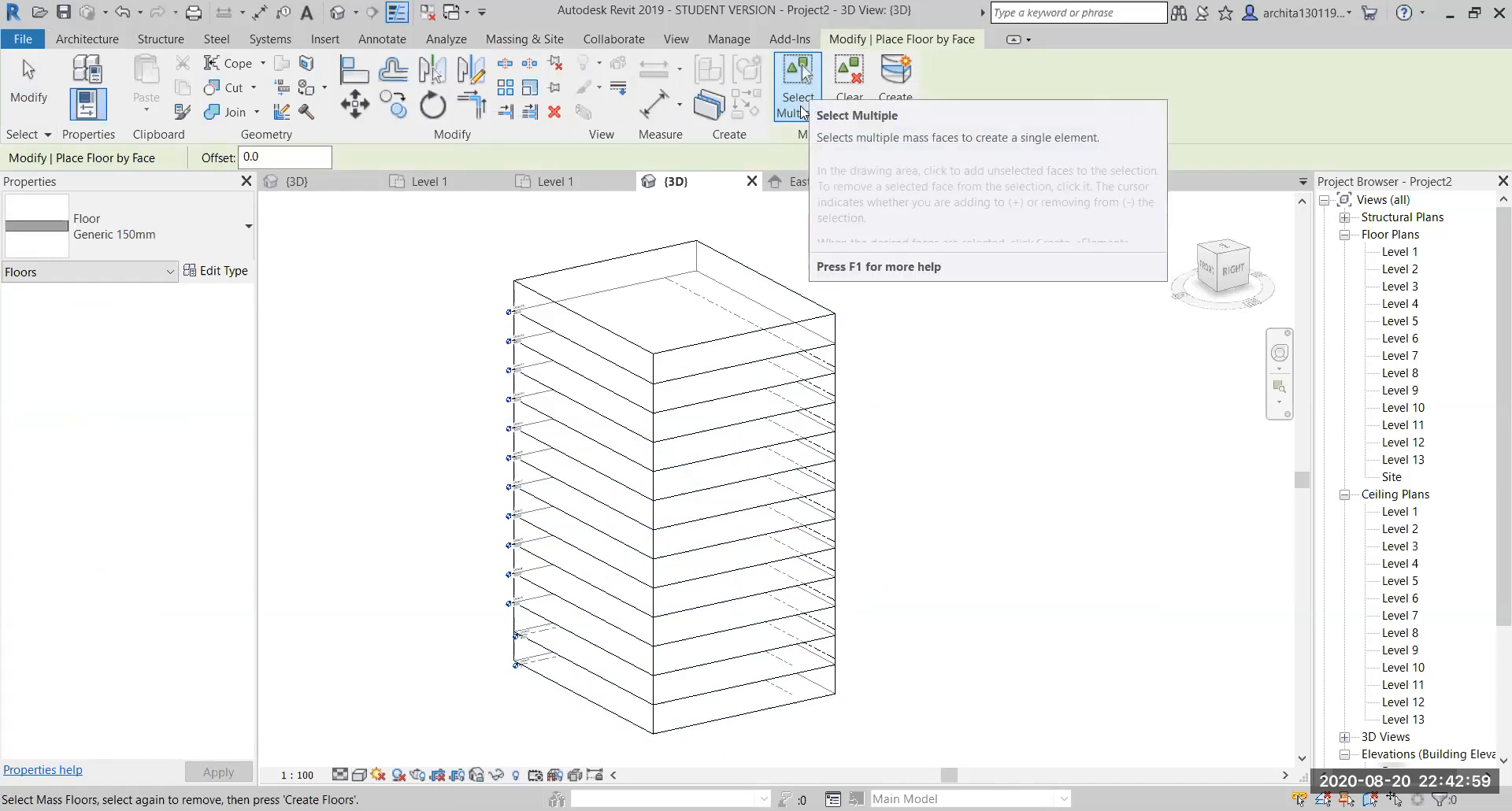
{"action": "scroll", "coordinate": [830, 396], "scroll_direction": "up", "scroll_amount": 1}
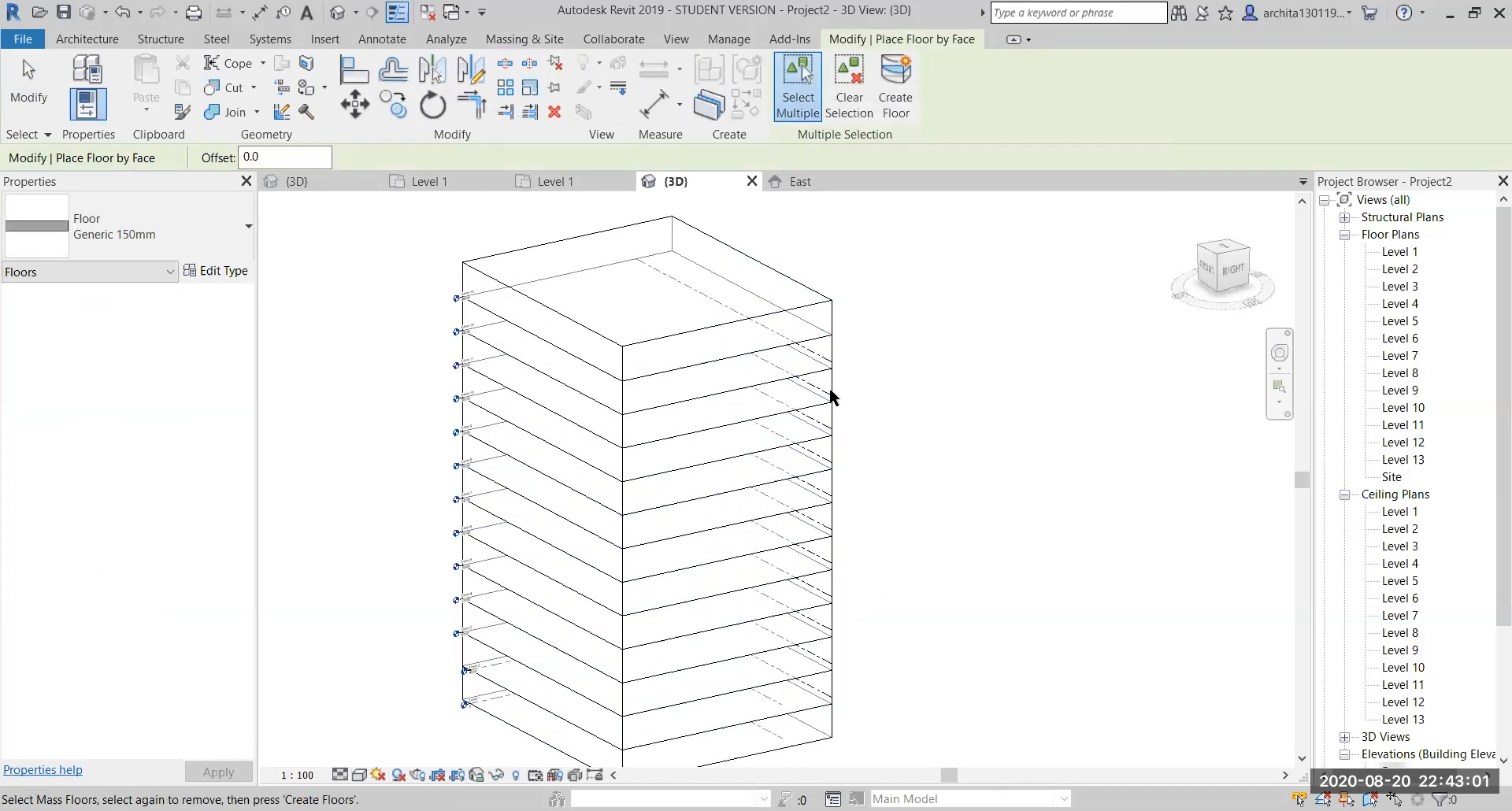
{"action": "left_click", "coordinate": [752, 353]}
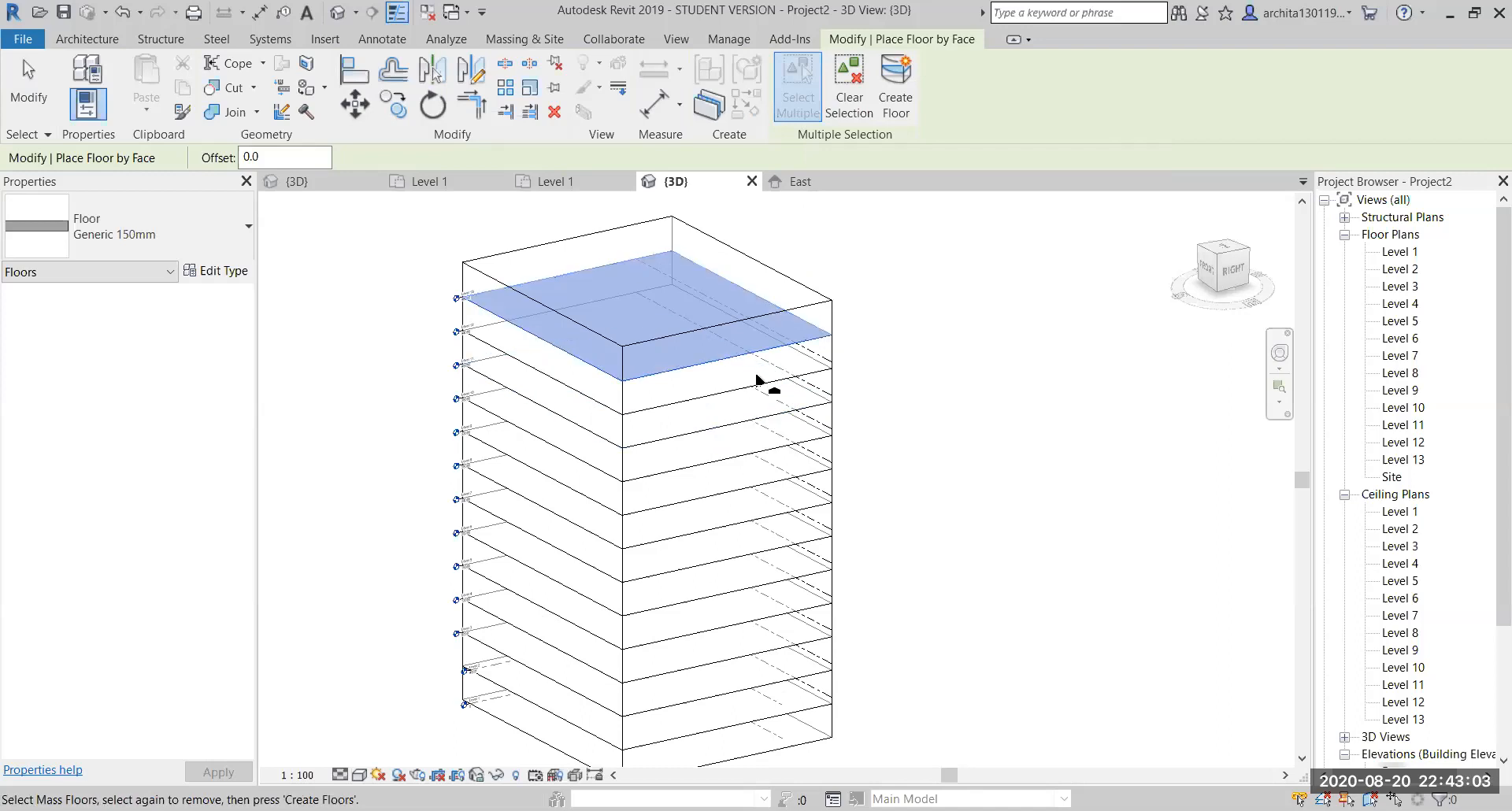
{"action": "left_click", "coordinate": [754, 386]}
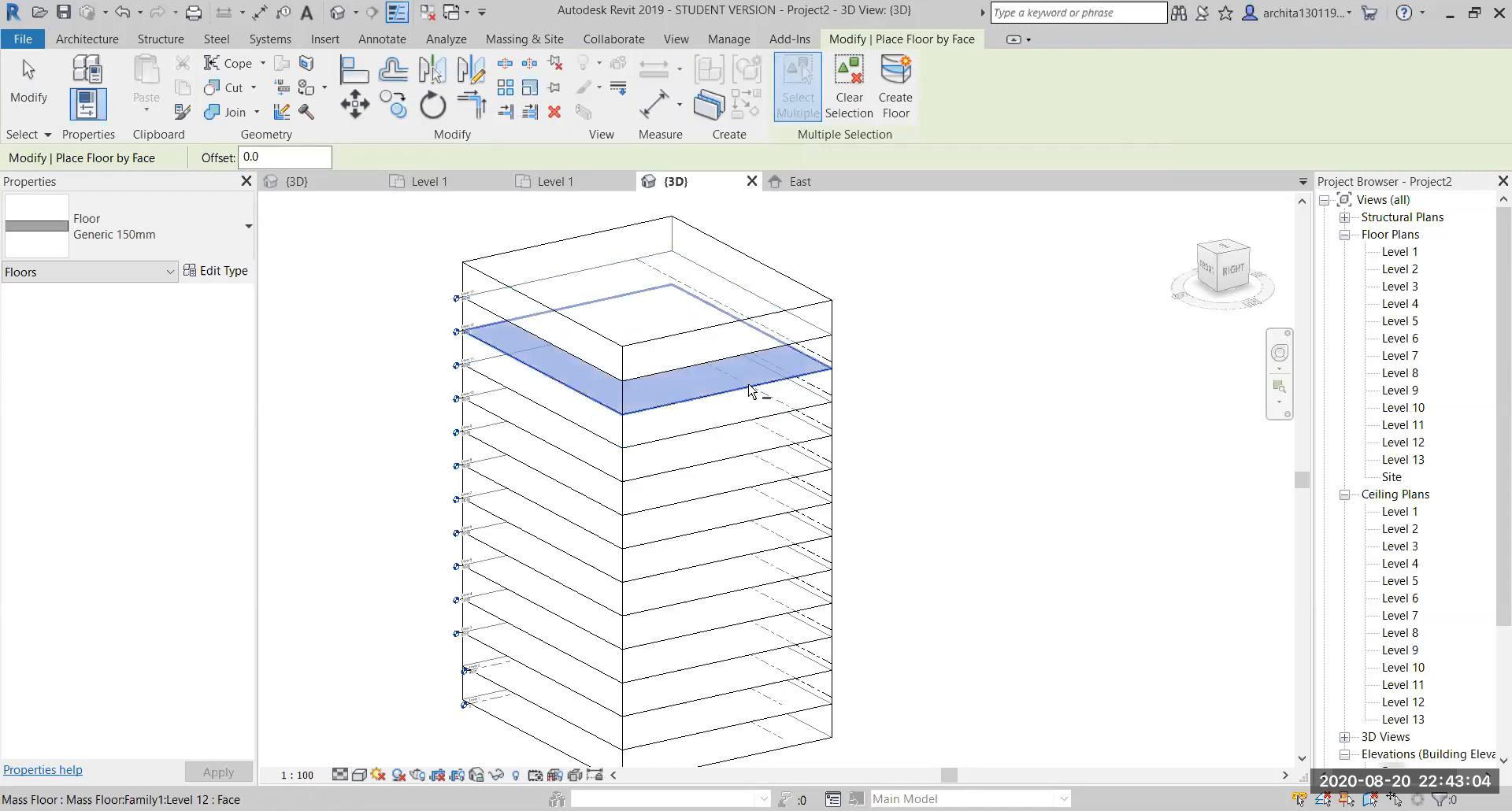
{"action": "left_click", "coordinate": [737, 434]}
{"action": "left_click", "coordinate": [726, 476]}
{"action": "left_click", "coordinate": [725, 504]}
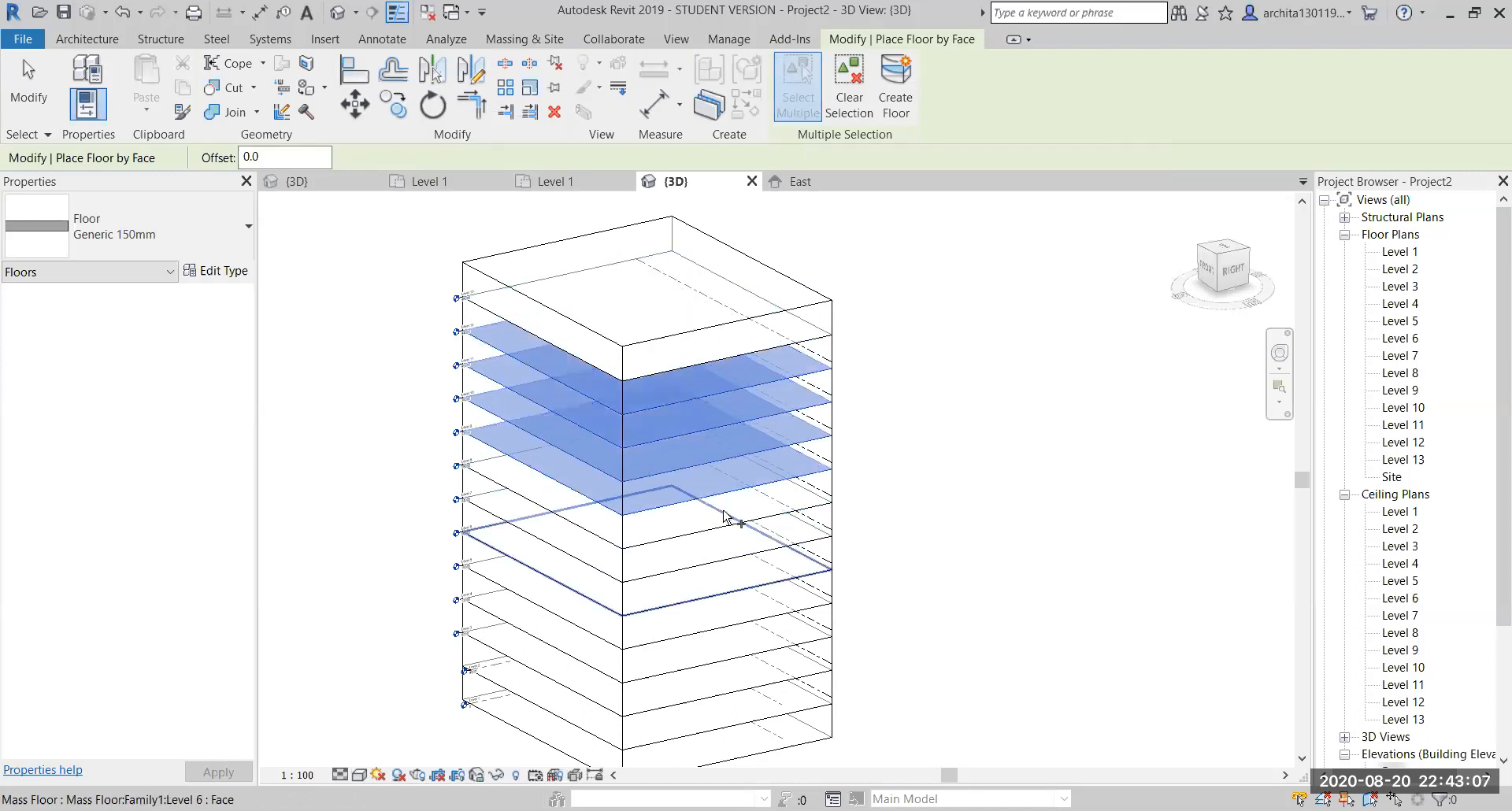
{"action": "left_click", "coordinate": [725, 526]}
{"action": "left_click", "coordinate": [726, 556]}
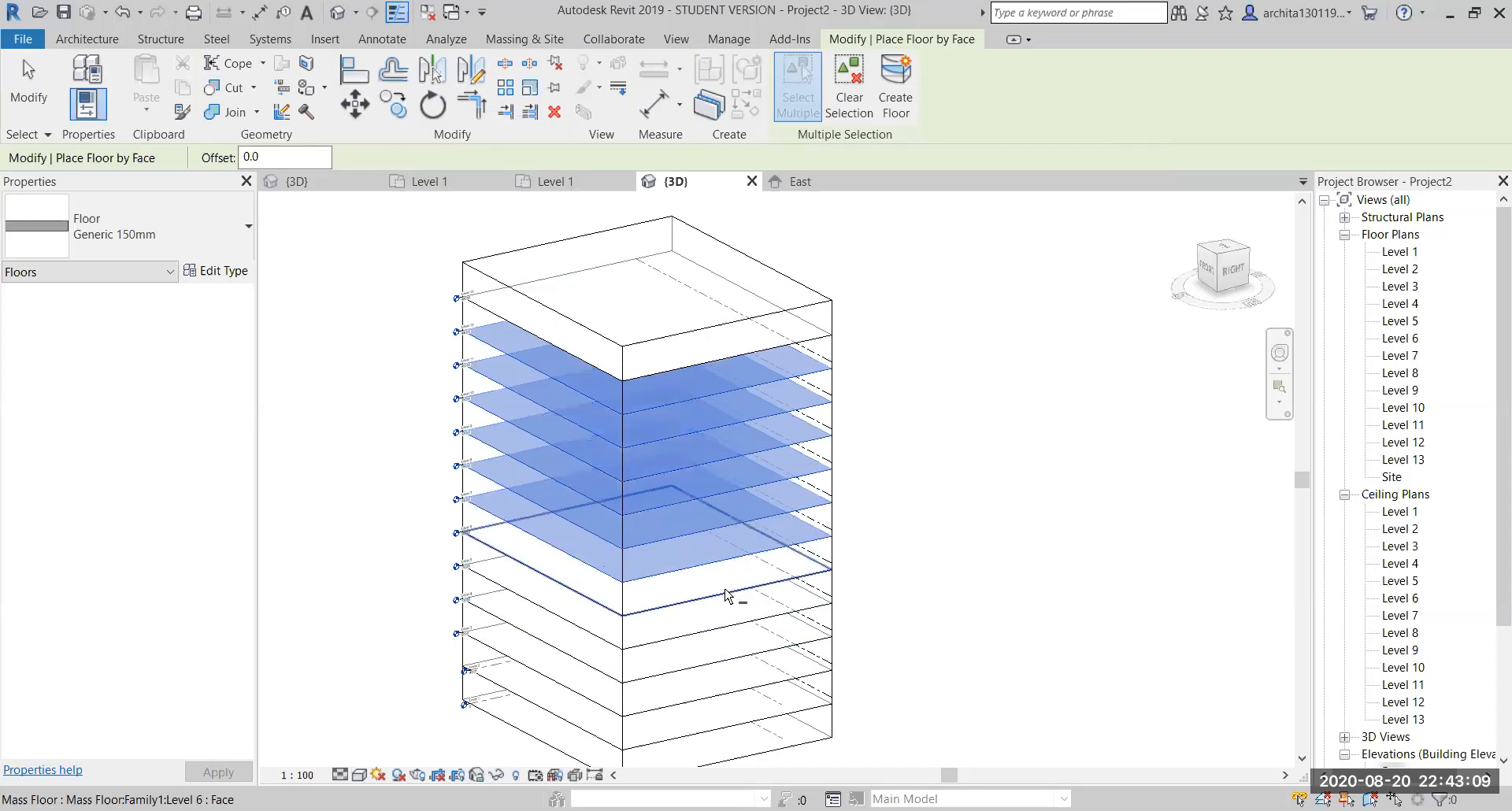
{"action": "left_click", "coordinate": [726, 590]}
{"action": "left_click", "coordinate": [725, 642]}
{"action": "left_click", "coordinate": [726, 661]}
{"action": "middle_click_drag", "start_coordinate": [728, 664], "coordinate": [713, 526]}
{"action": "left_click", "coordinate": [707, 568]}
{"action": "left_click", "coordinate": [706, 600]}
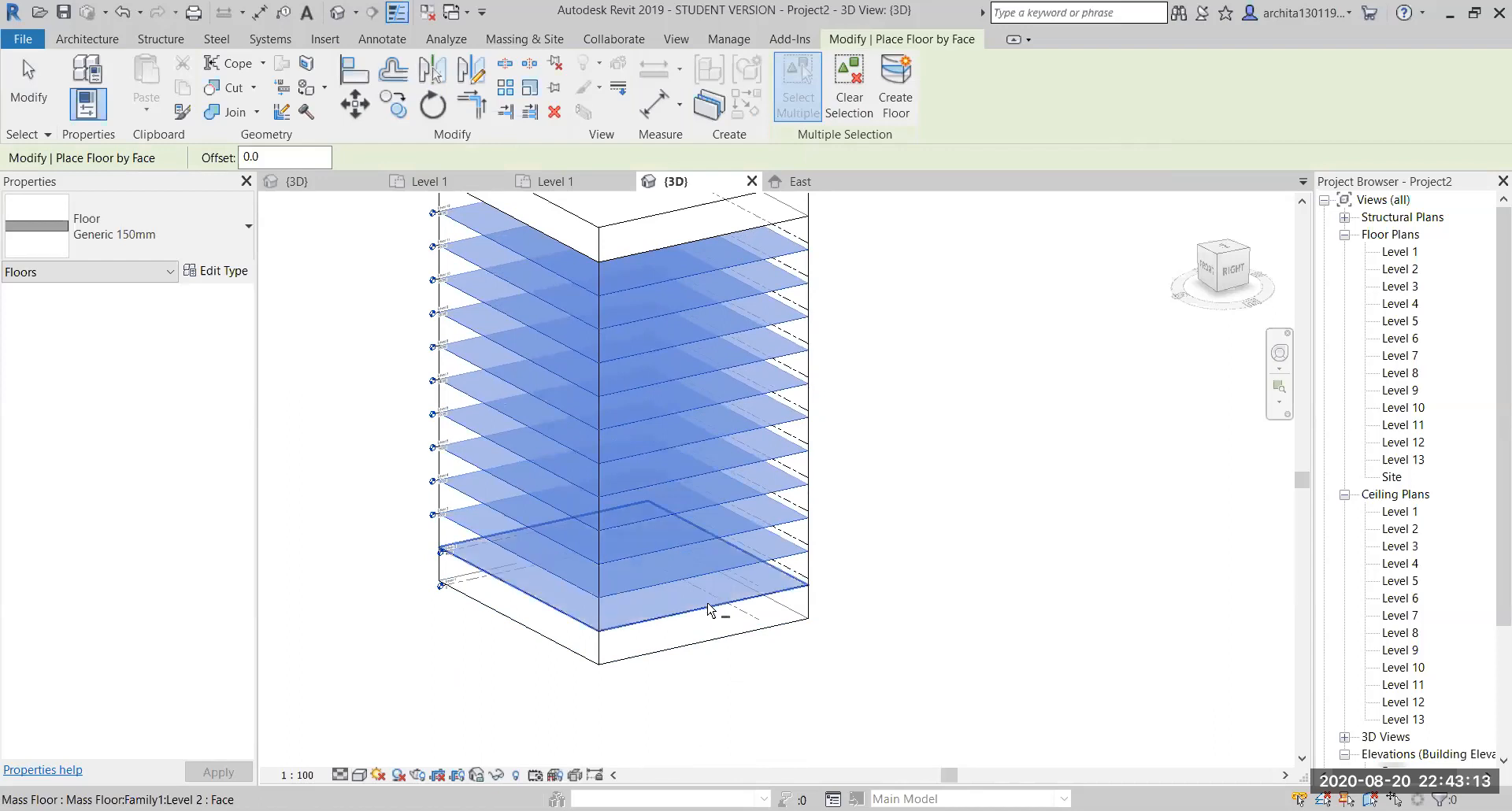
{"action": "left_click", "coordinate": [705, 636]}
{"action": "middle_click_drag", "start_coordinate": [877, 617], "coordinate": [892, 731]}
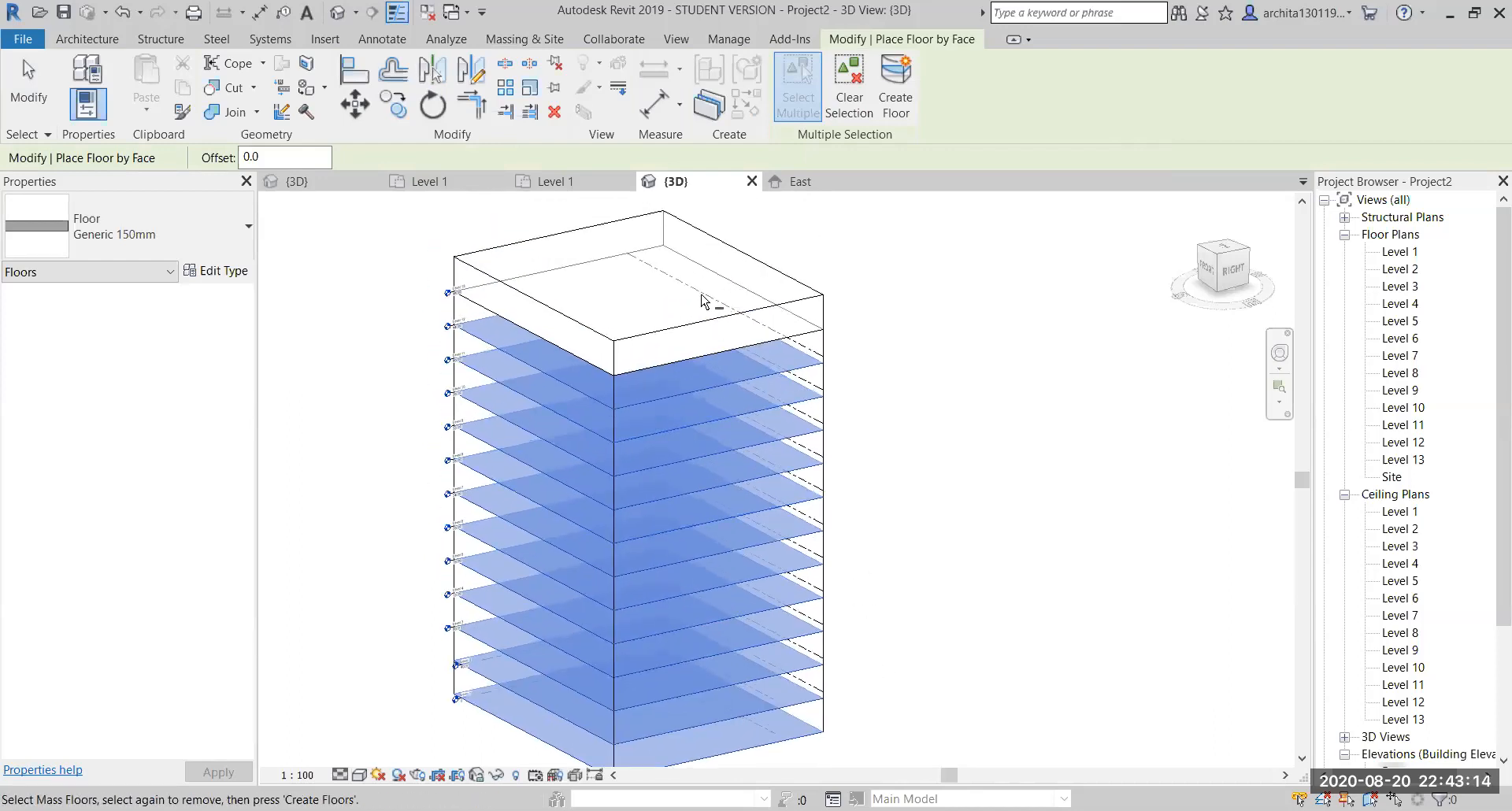
{"action": "left_click", "coordinate": [713, 358]}
{"action": "scroll", "coordinate": [747, 466], "scroll_direction": "down", "scroll_amount": 2}
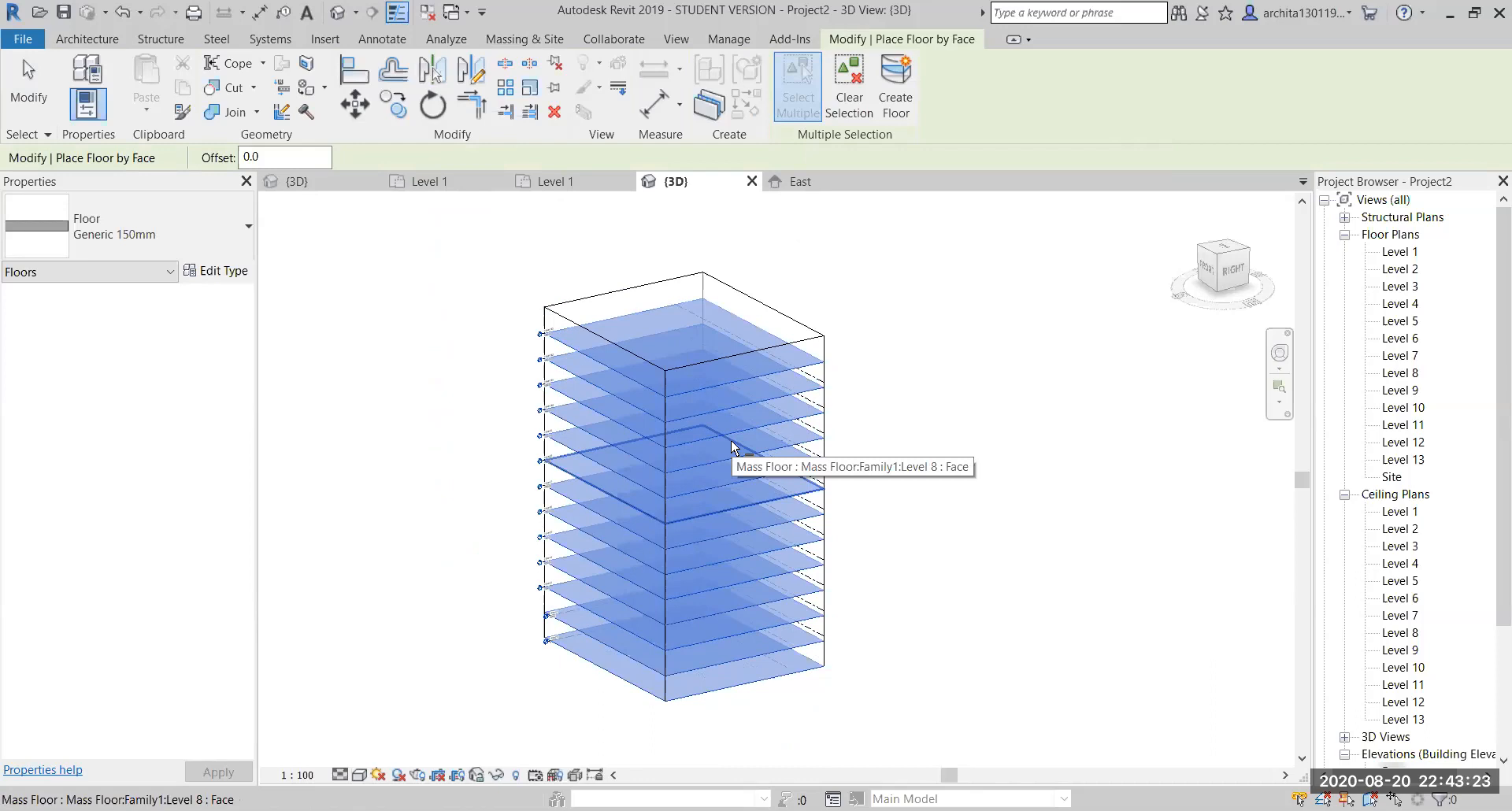
{"action": "left_click", "coordinate": [898, 89]}
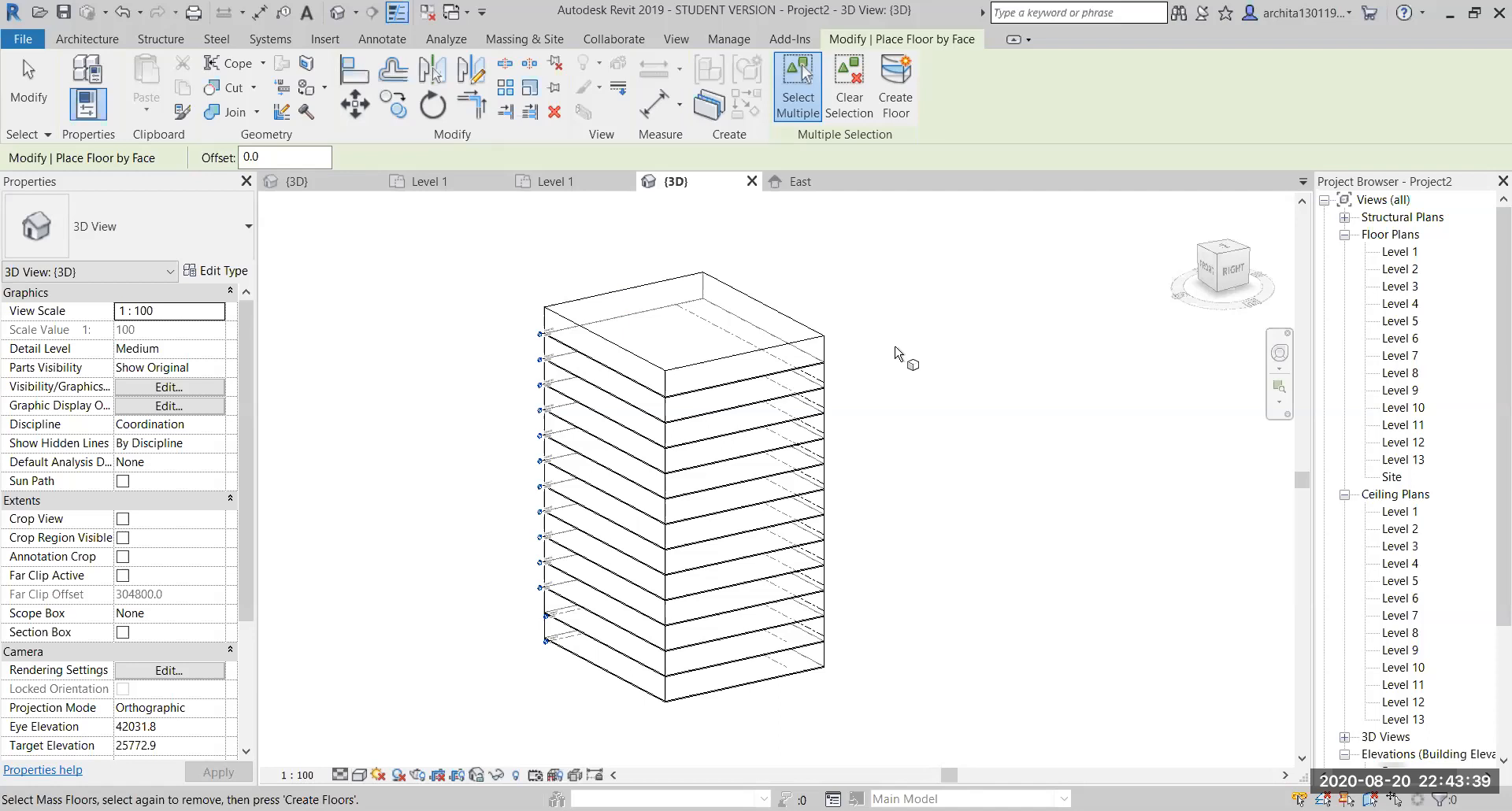
Undo the creation of the floors by face and end floor placement
{"action": "key", "text": "ctrl+z"}
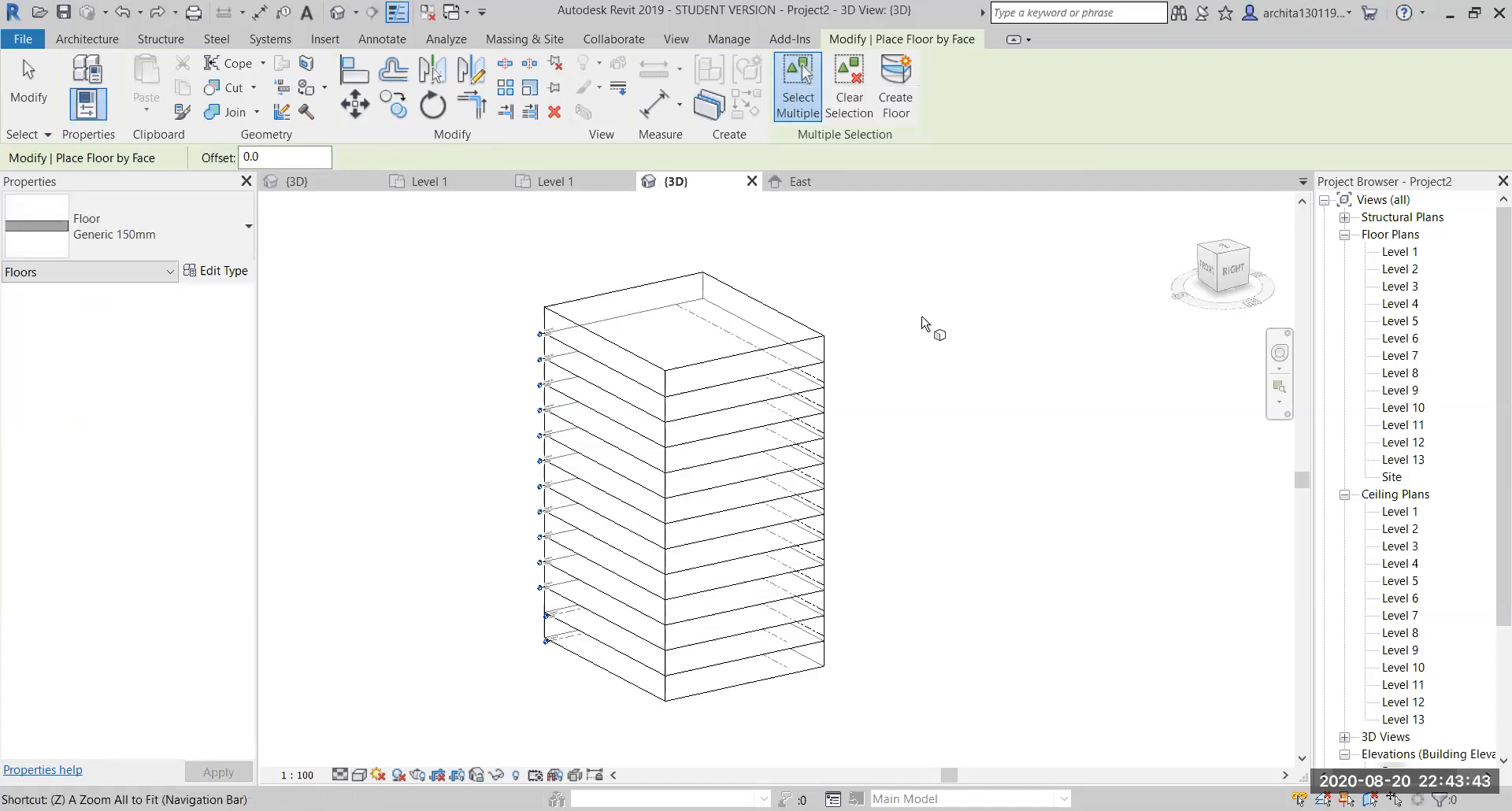
{"action": "key", "text": "Escape"}
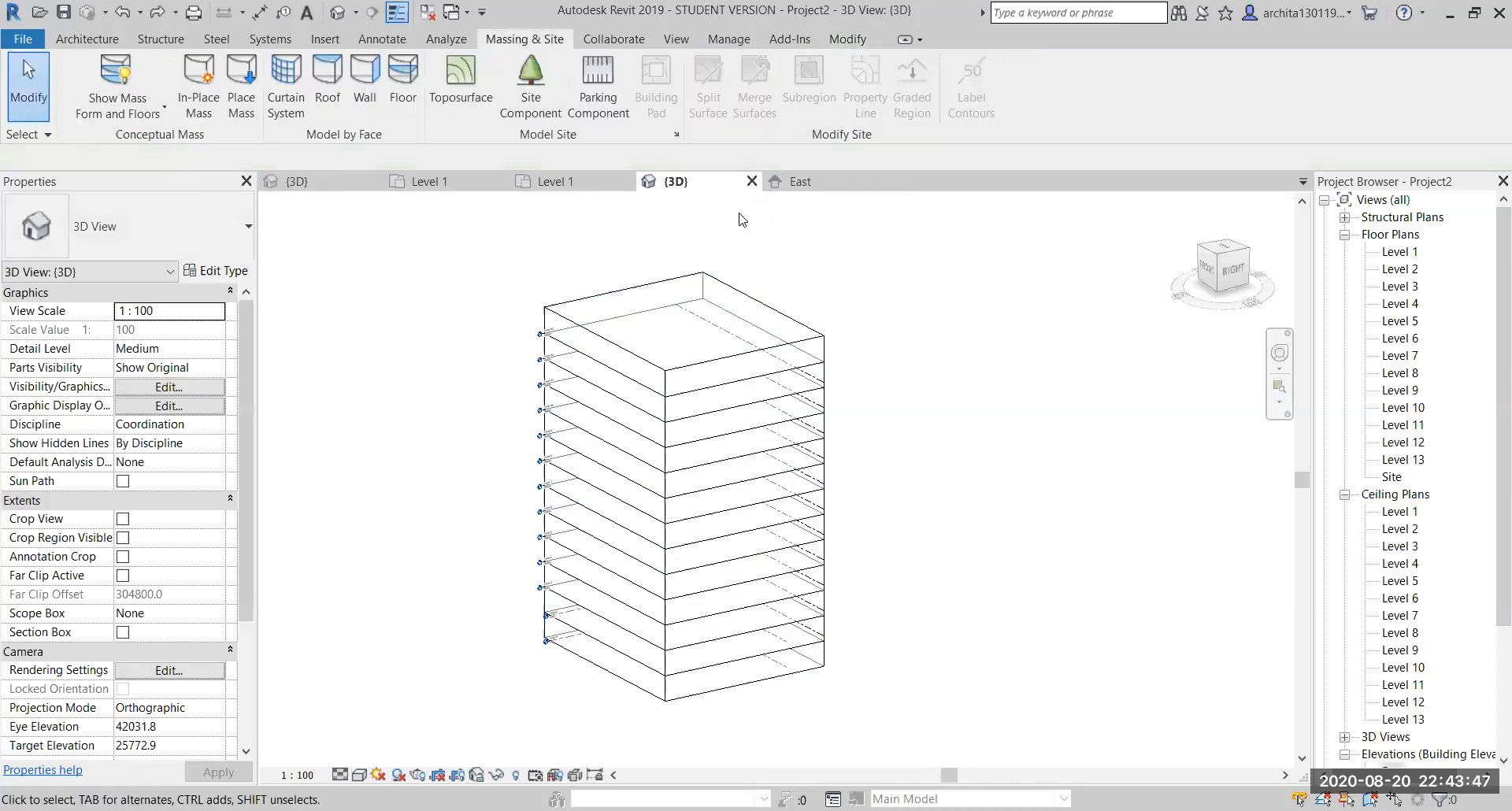
Create Generic 150mm floors by face on all the mass floors from Level 1 to Level 13 again
{"action": "middle_click_drag", "start_coordinate": [894, 423], "coordinate": [865, 432]}
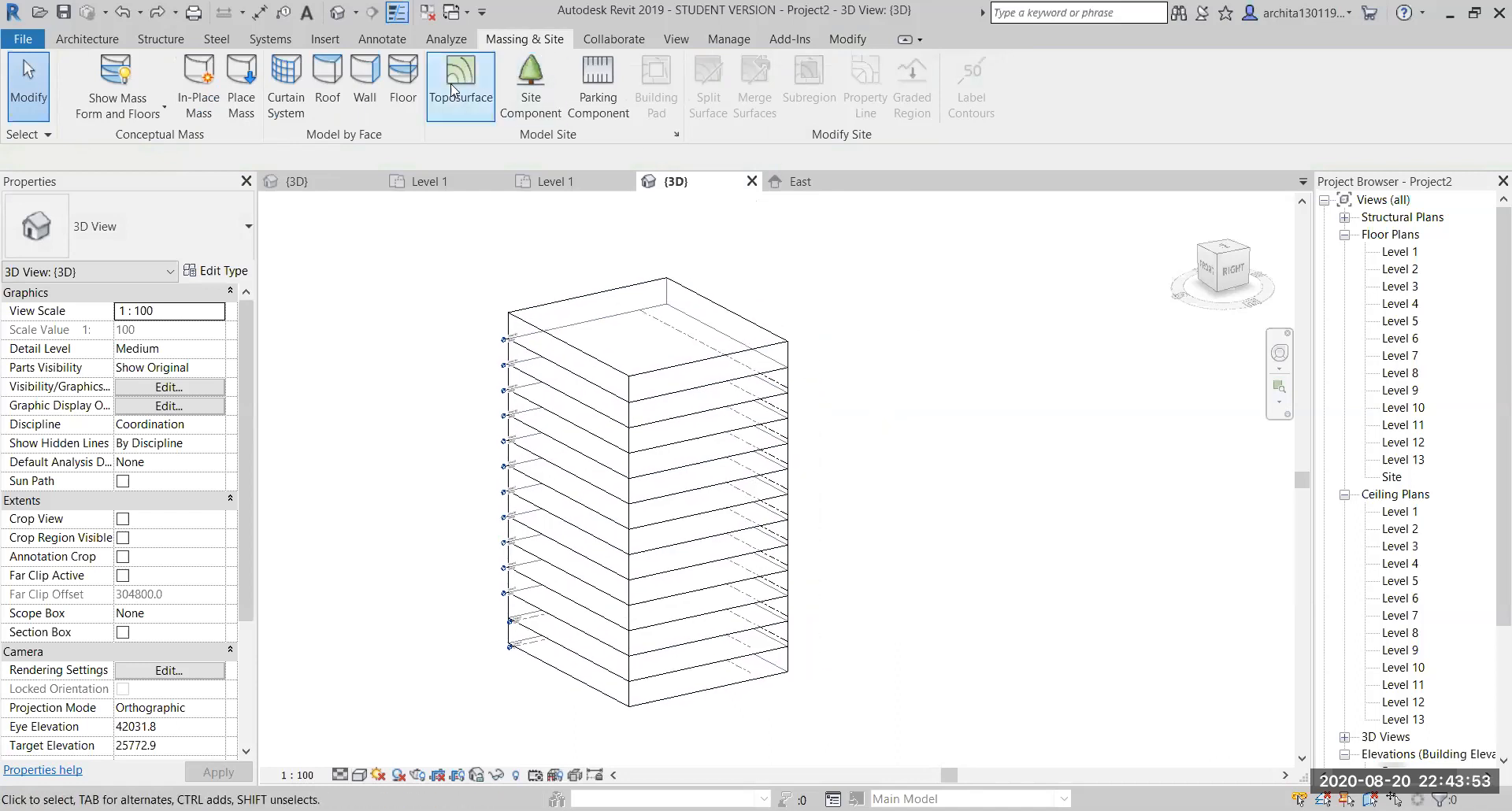
{"action": "left_click", "coordinate": [409, 71]}
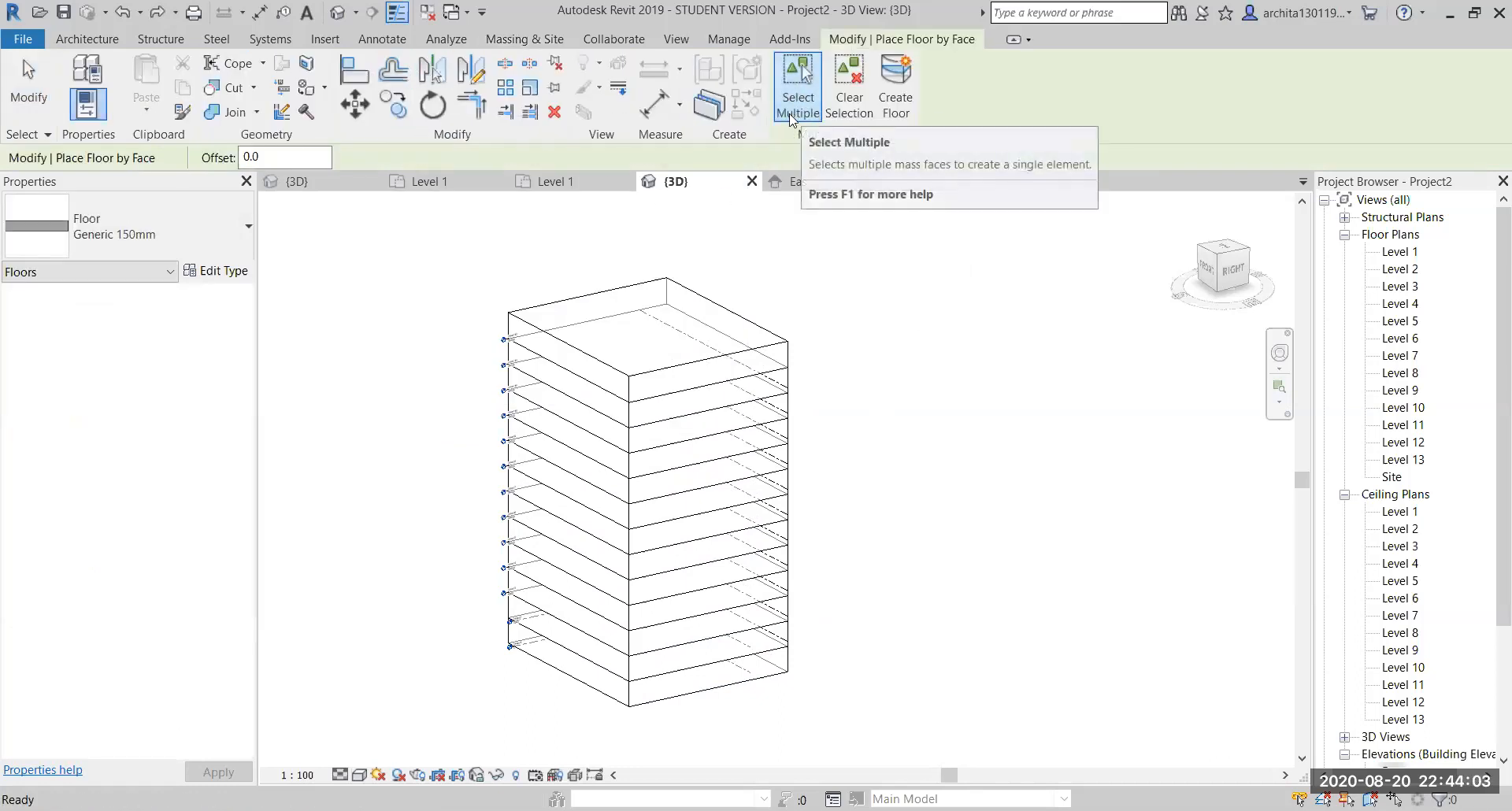
{"action": "middle_click_drag", "start_coordinate": [756, 456], "coordinate": [728, 381]}
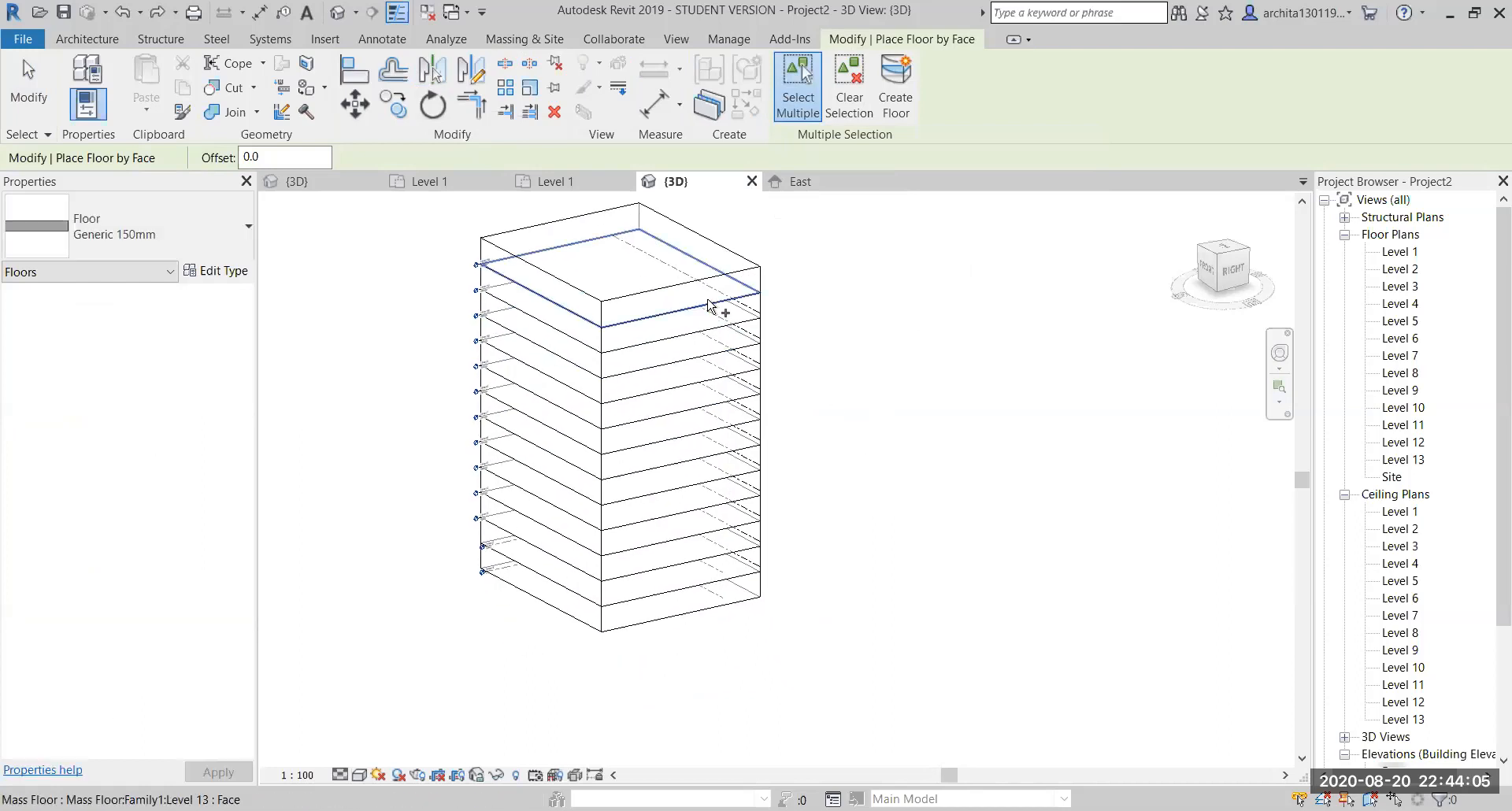
{"action": "left_click", "coordinate": [713, 331]}
{"action": "left_click", "coordinate": [713, 334]}
{"action": "left_click", "coordinate": [719, 350]}
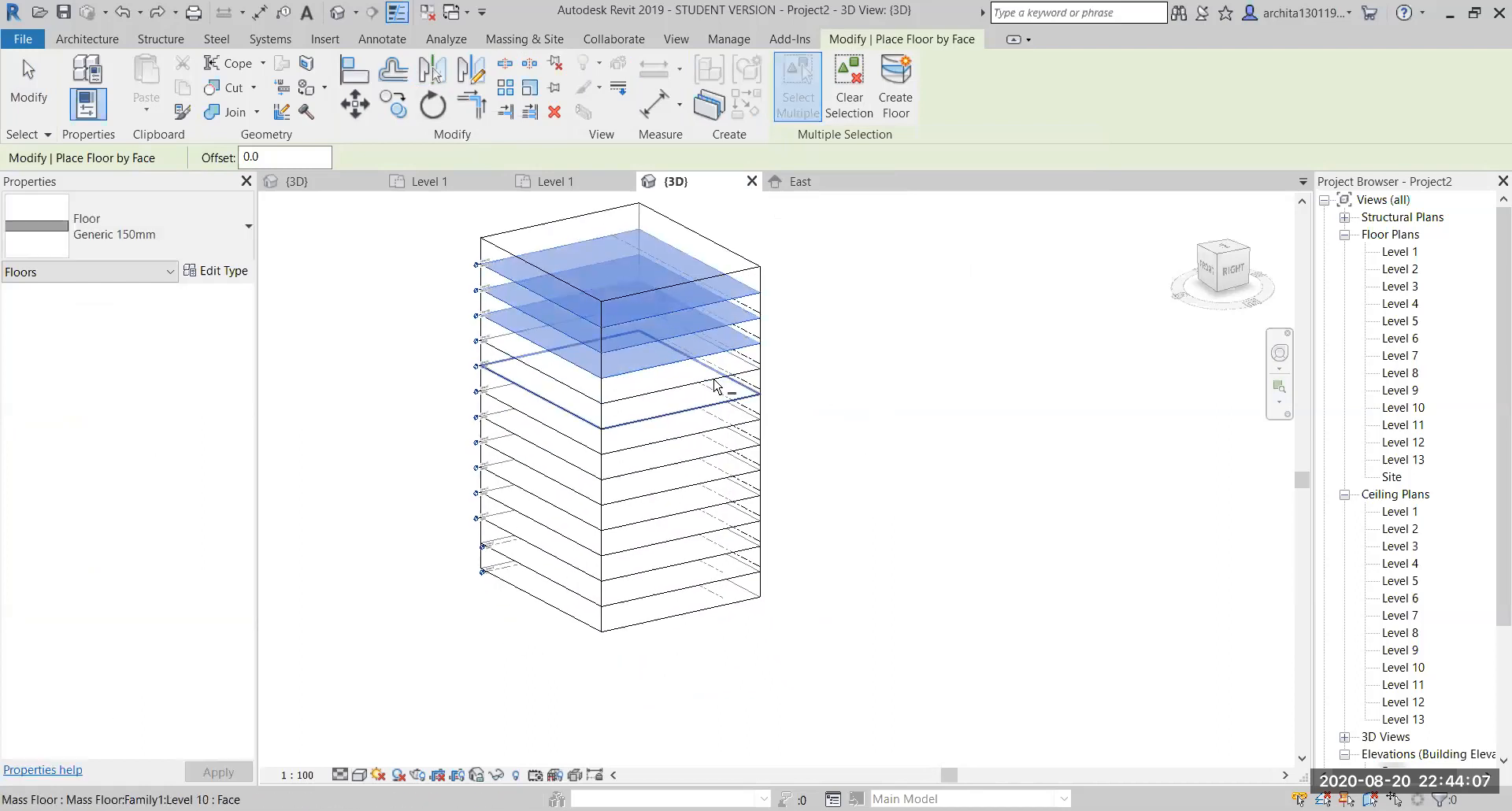
{"action": "left_click", "coordinate": [717, 389]}
{"action": "left_click", "coordinate": [748, 382]}
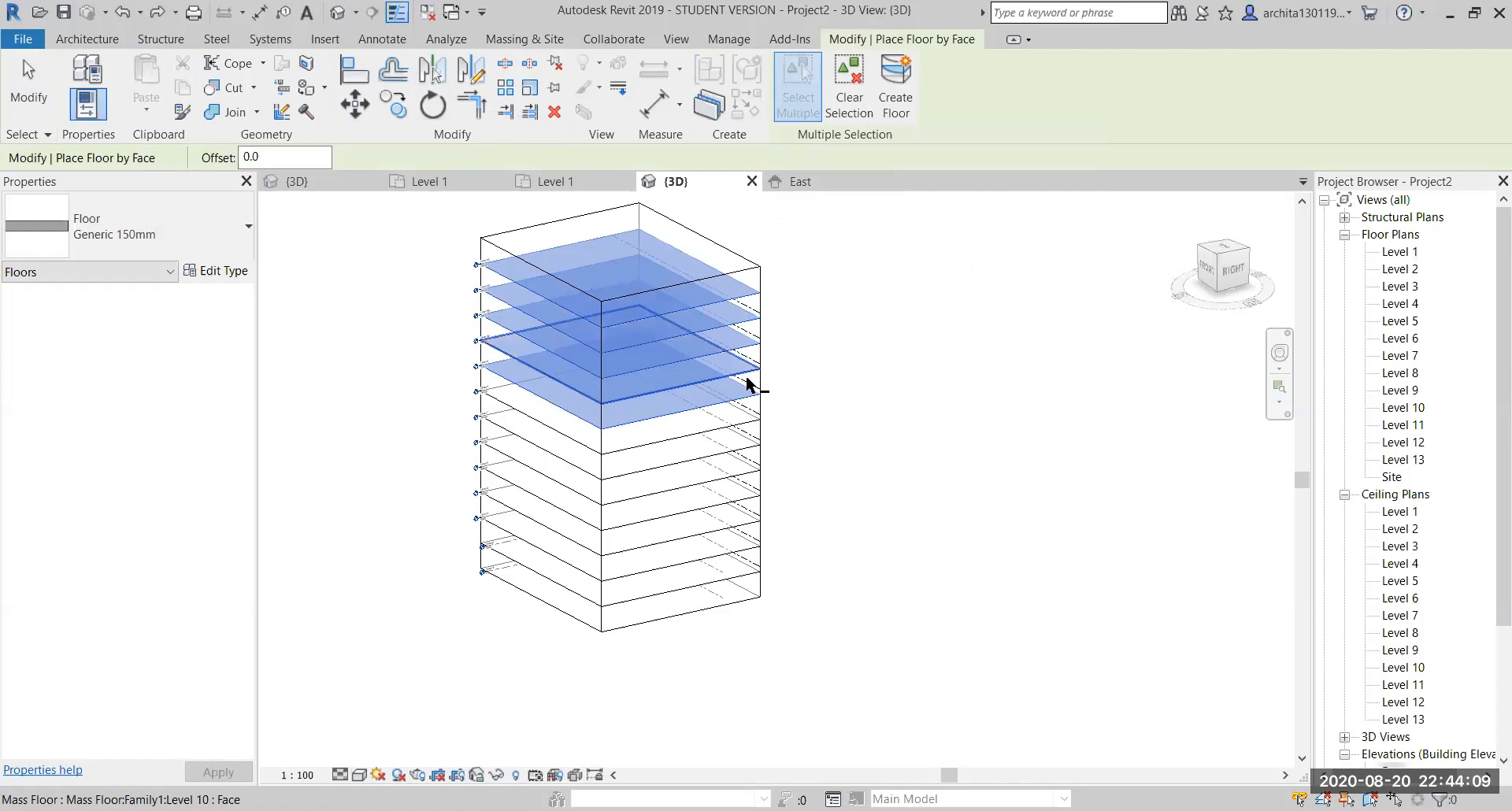
{"action": "left_click", "coordinate": [746, 423]}
{"action": "left_click", "coordinate": [748, 449]}
{"action": "left_click", "coordinate": [748, 476]}
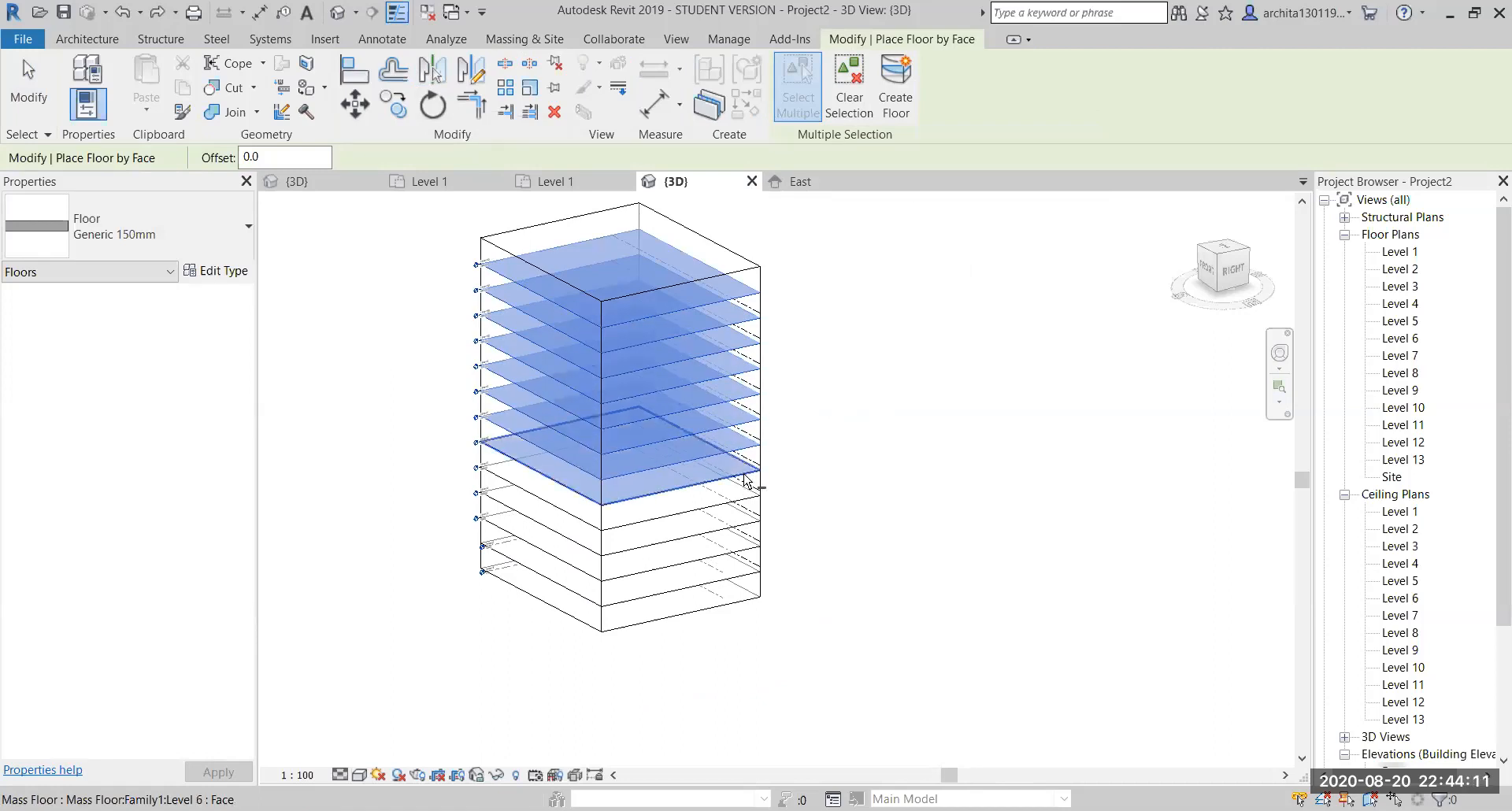
{"action": "left_click", "coordinate": [748, 507]}
{"action": "left_click", "coordinate": [746, 521]}
{"action": "left_click", "coordinate": [748, 548]}
{"action": "left_click", "coordinate": [752, 573]}
{"action": "left_click", "coordinate": [748, 595]}
{"action": "middle_click_drag", "start_coordinate": [925, 670], "coordinate": [928, 688]}
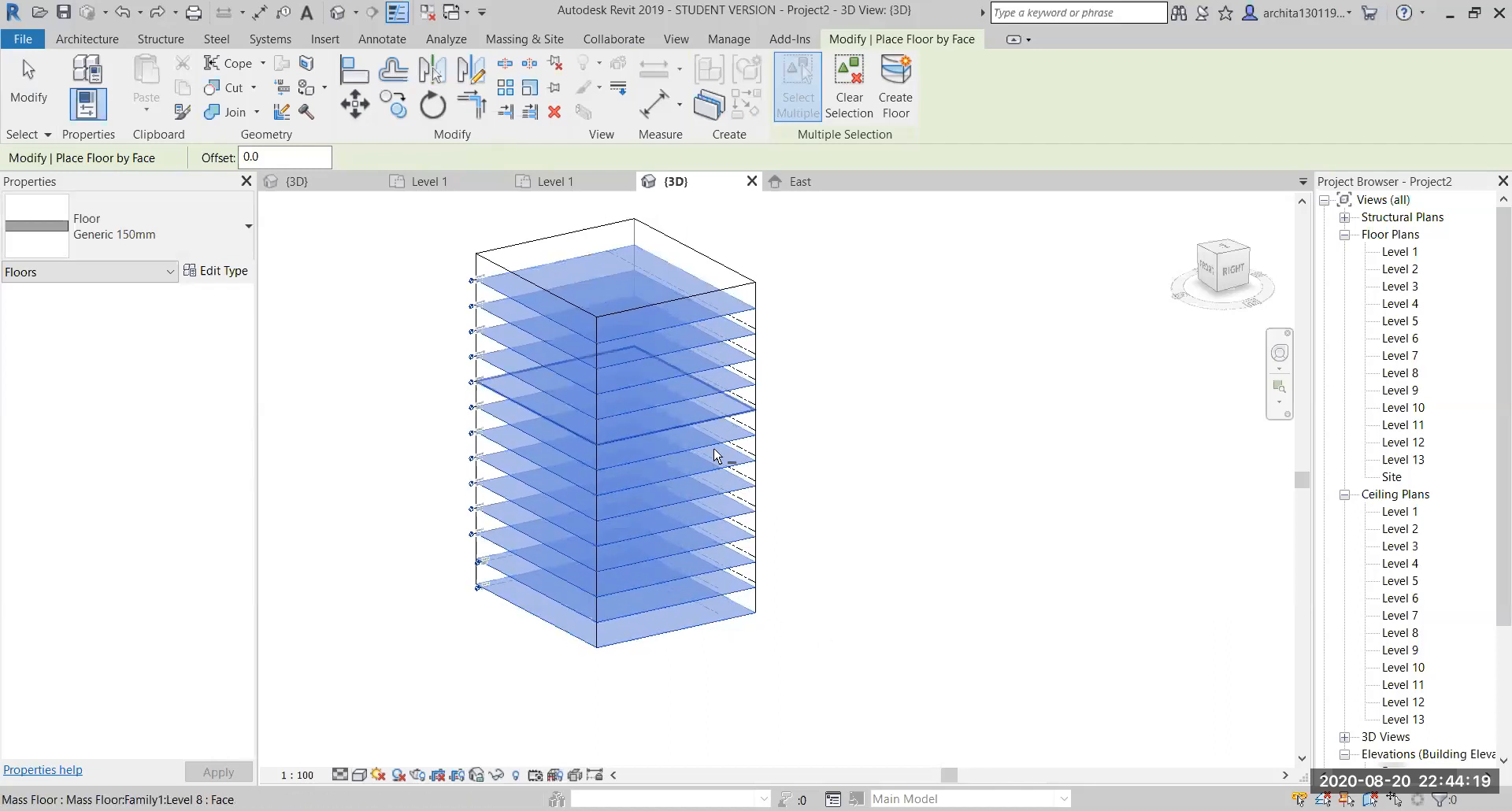
{"action": "left_click", "coordinate": [903, 78]}
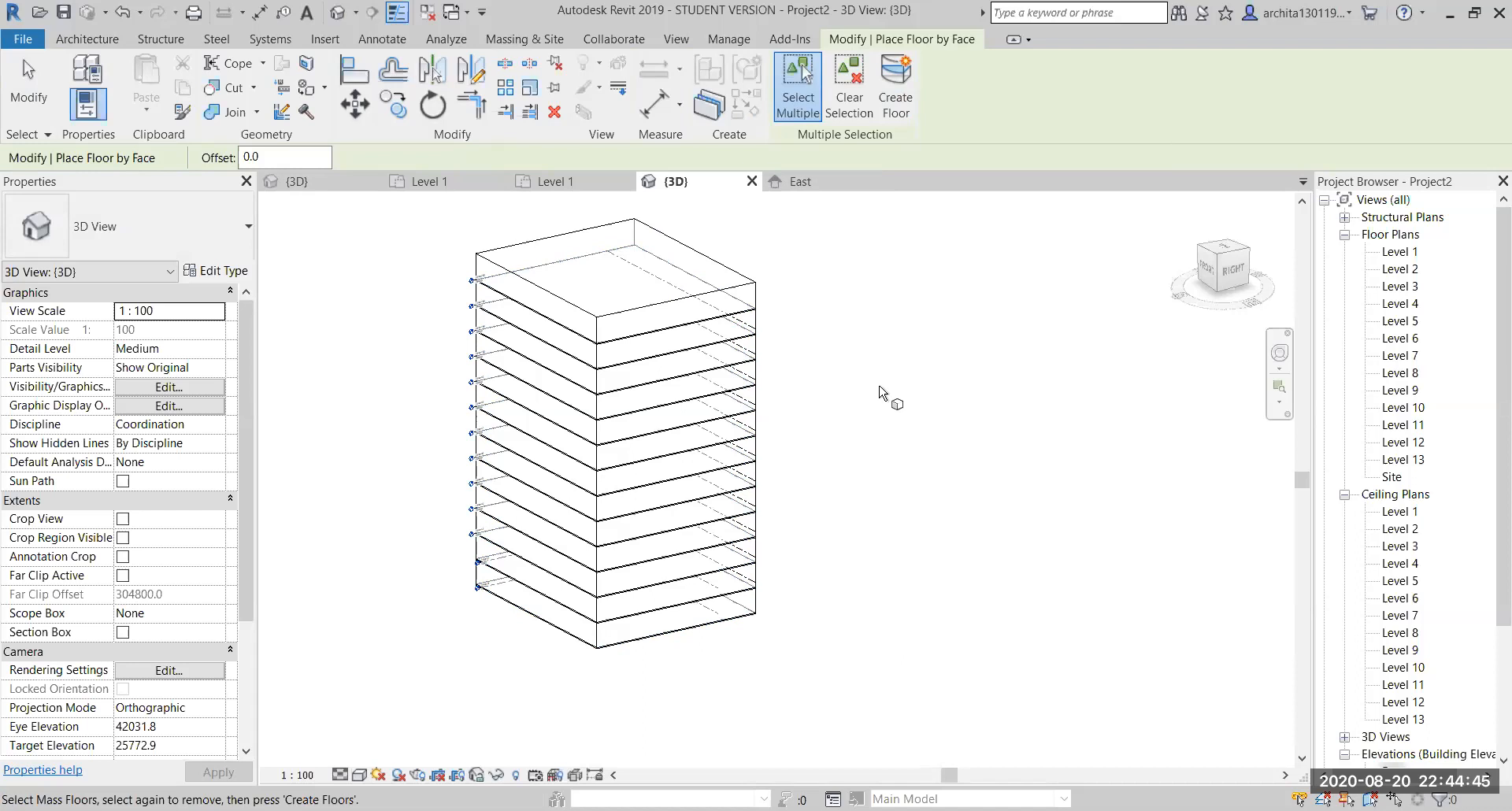
Set the 3D view's visual style to Shaded
{"action": "left_click", "coordinate": [359, 775]}
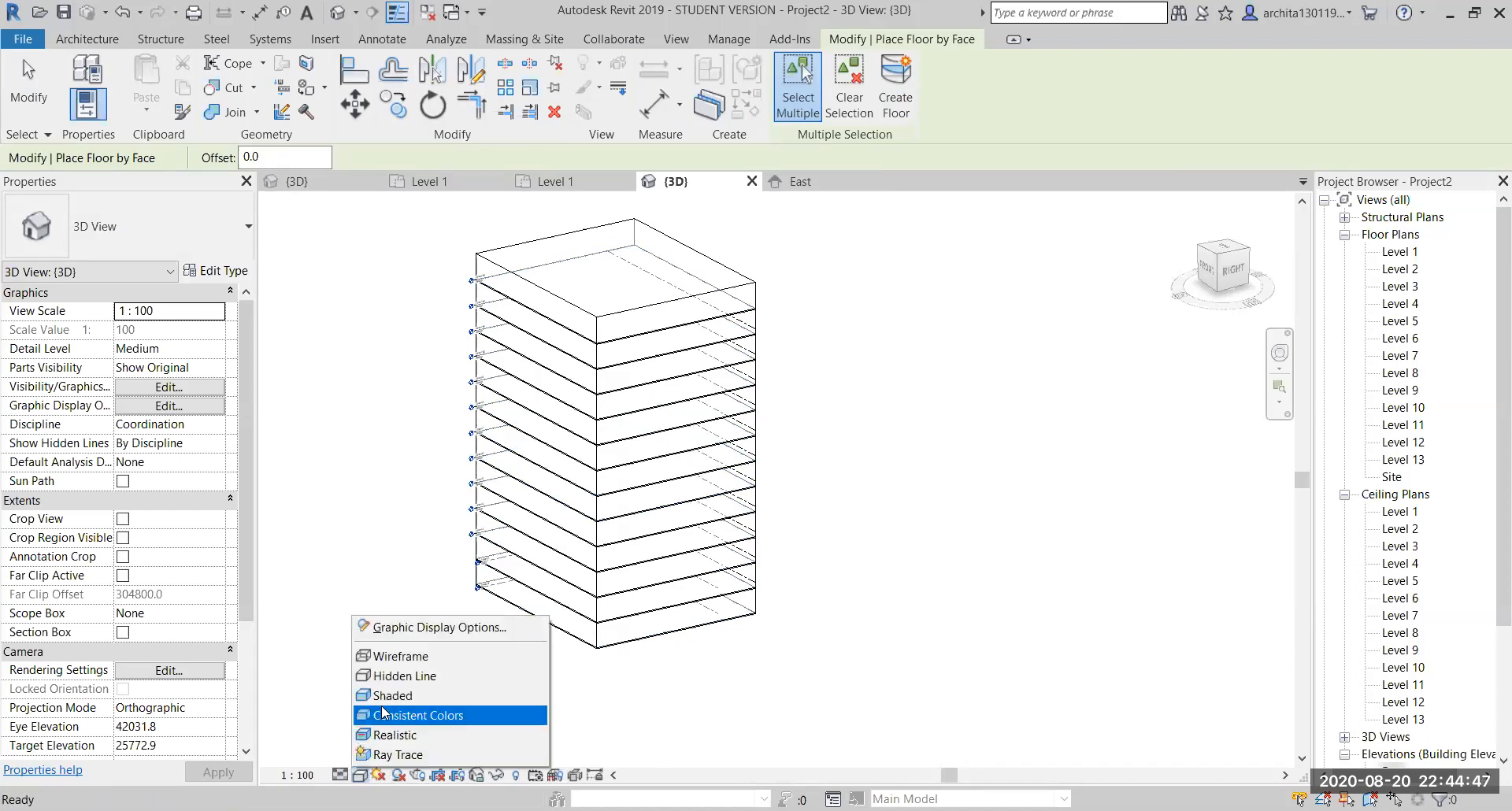
{"action": "left_click", "coordinate": [392, 695]}
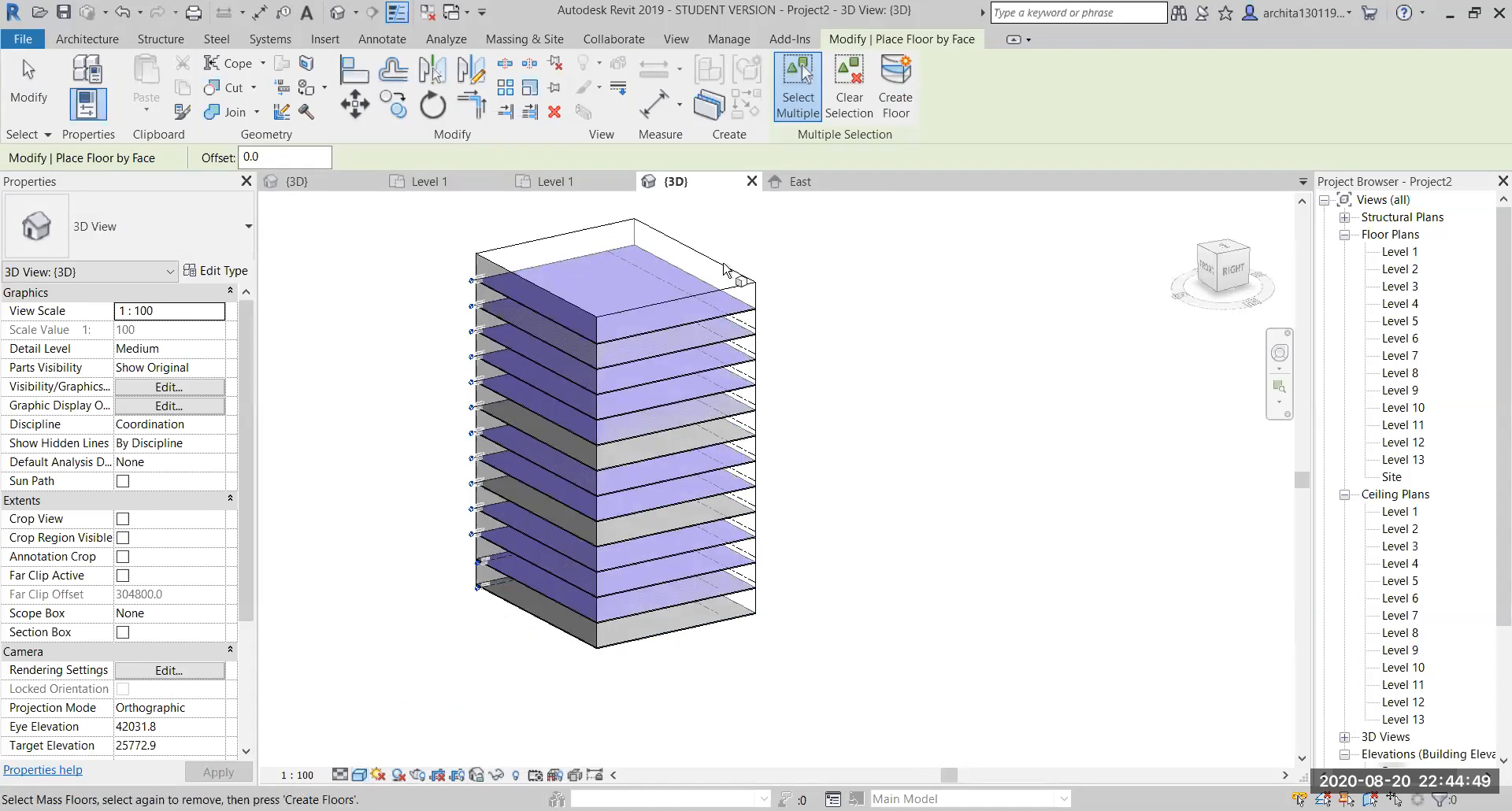
{"action": "left_click", "coordinate": [359, 774]}
{"action": "left_click", "coordinate": [437, 695]}
Examine the new floor slabs up close at a corner of the mass and across the whole tower
{"action": "scroll", "coordinate": [718, 398], "scroll_direction": "up", "scroll_amount": 10}
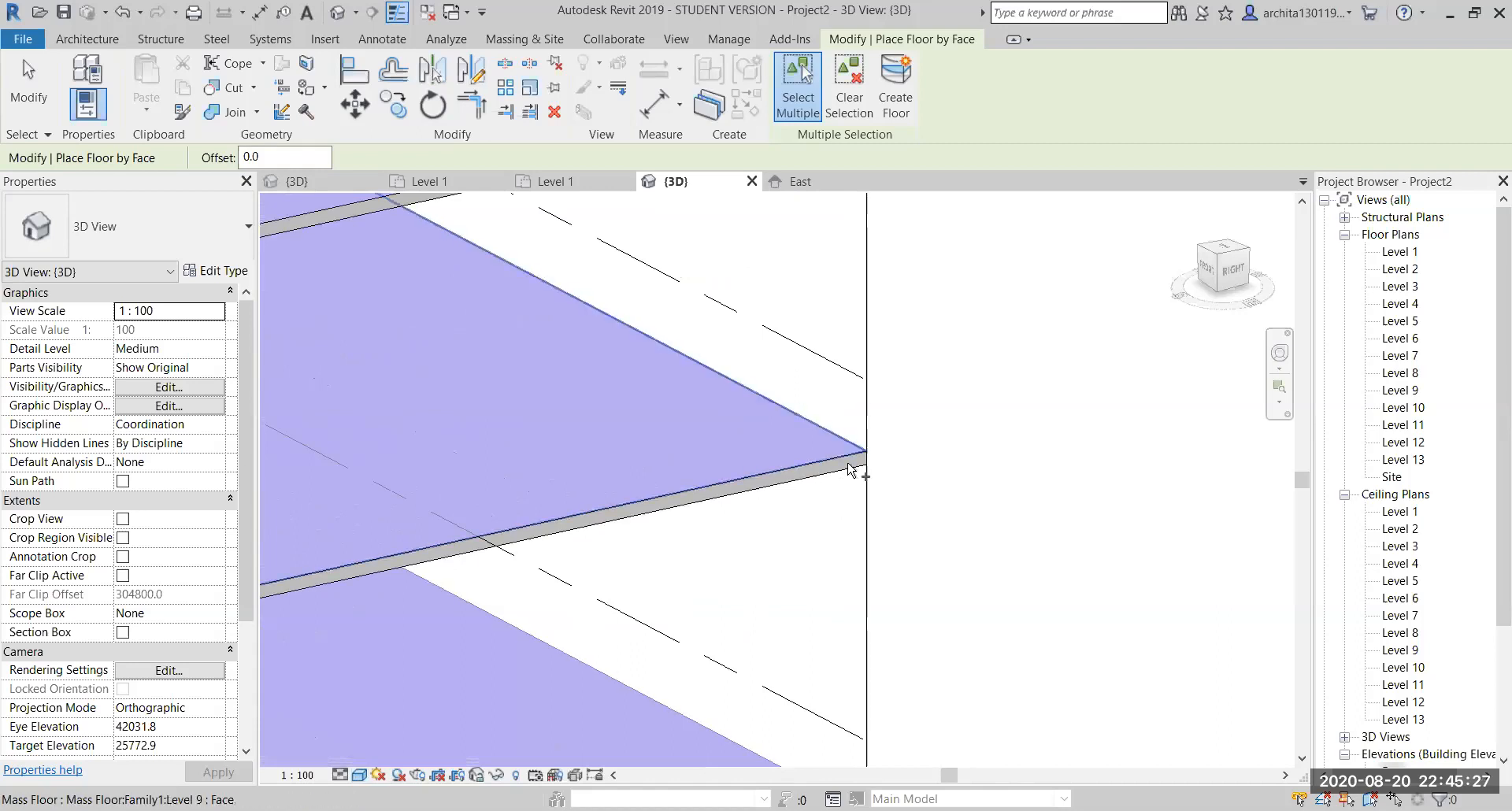
{"action": "scroll", "coordinate": [849, 469], "scroll_direction": "down", "scroll_amount": 8}
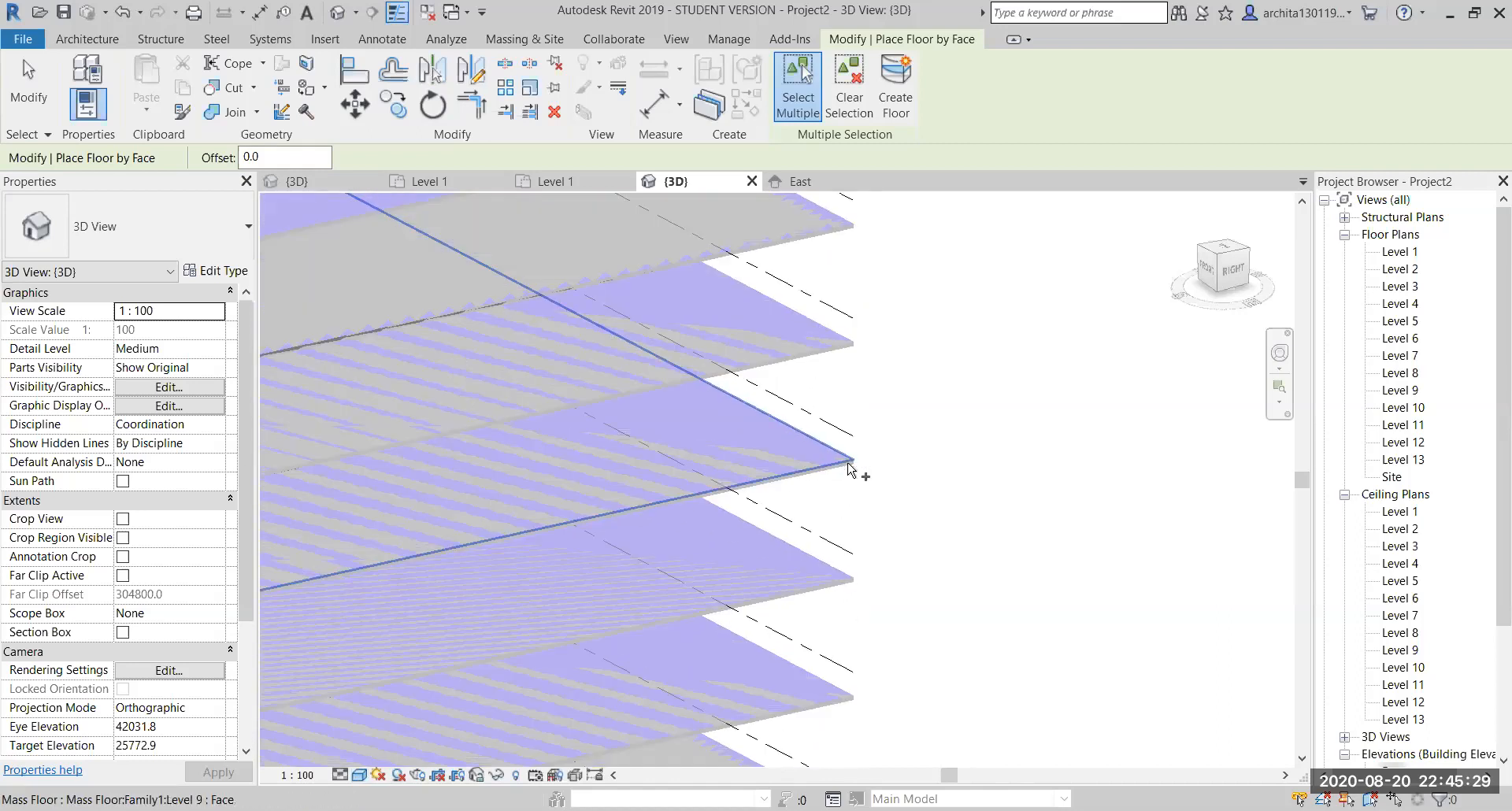
{"action": "scroll", "coordinate": [848, 470], "scroll_direction": "down", "scroll_amount": 4}
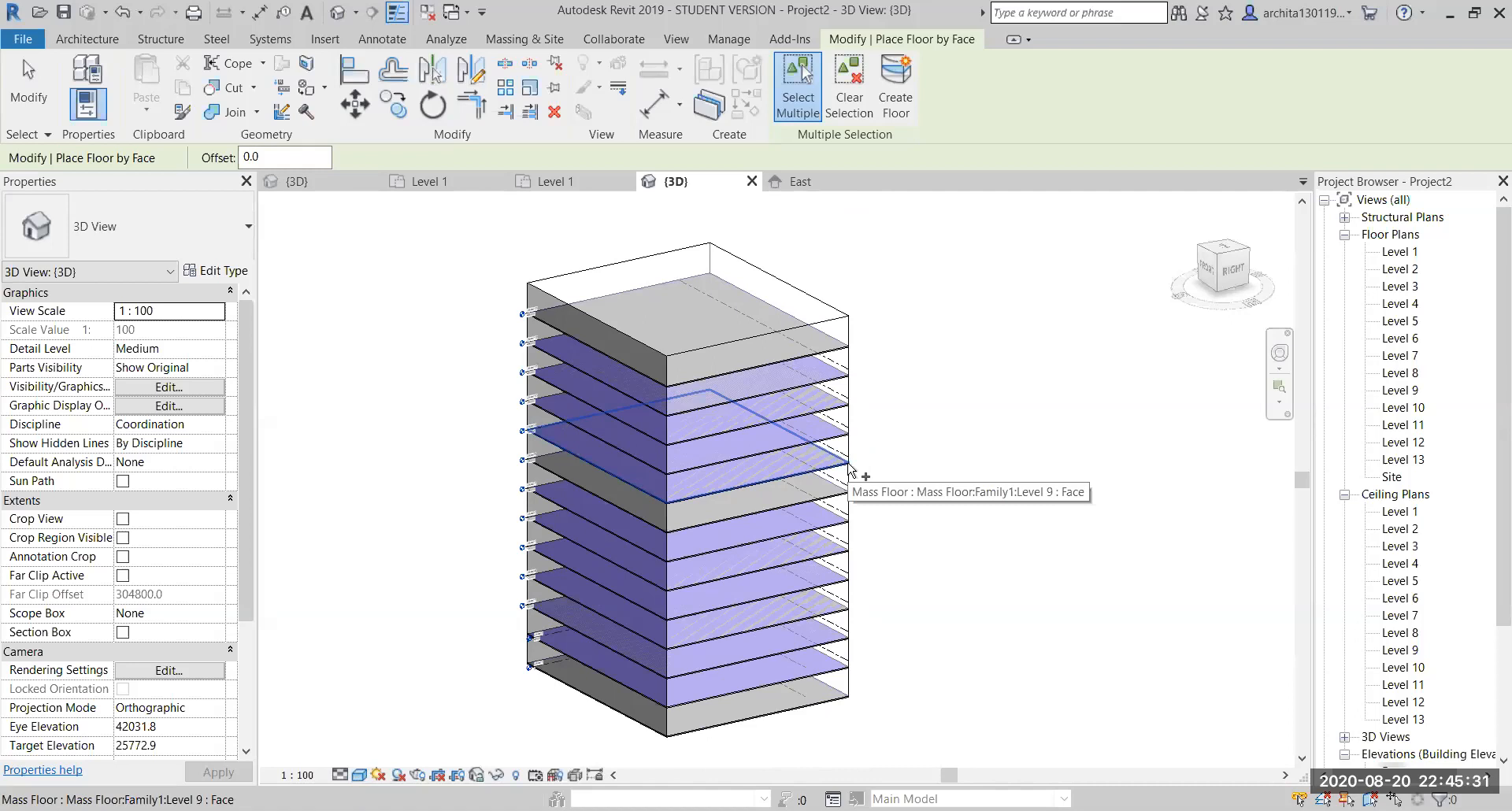
{"action": "scroll", "coordinate": [758, 411], "scroll_direction": "down", "scroll_amount": 3}
{"action": "scroll", "coordinate": [758, 411], "scroll_direction": "up", "scroll_amount": 3}
{"action": "scroll", "coordinate": [641, 425], "scroll_direction": "down", "scroll_amount": 6}
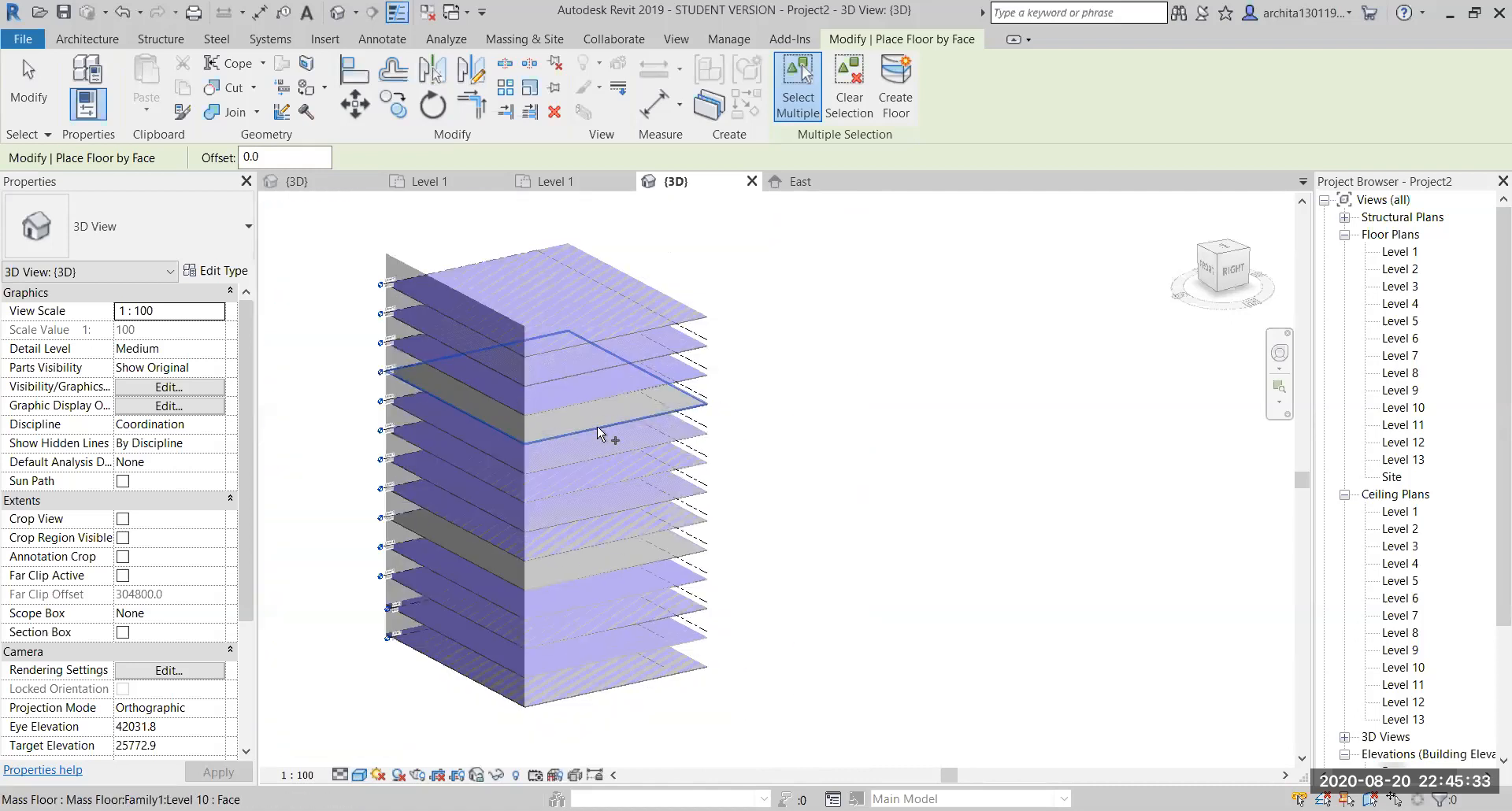
{"action": "scroll", "coordinate": [664, 408], "scroll_direction": "up", "scroll_amount": 8}
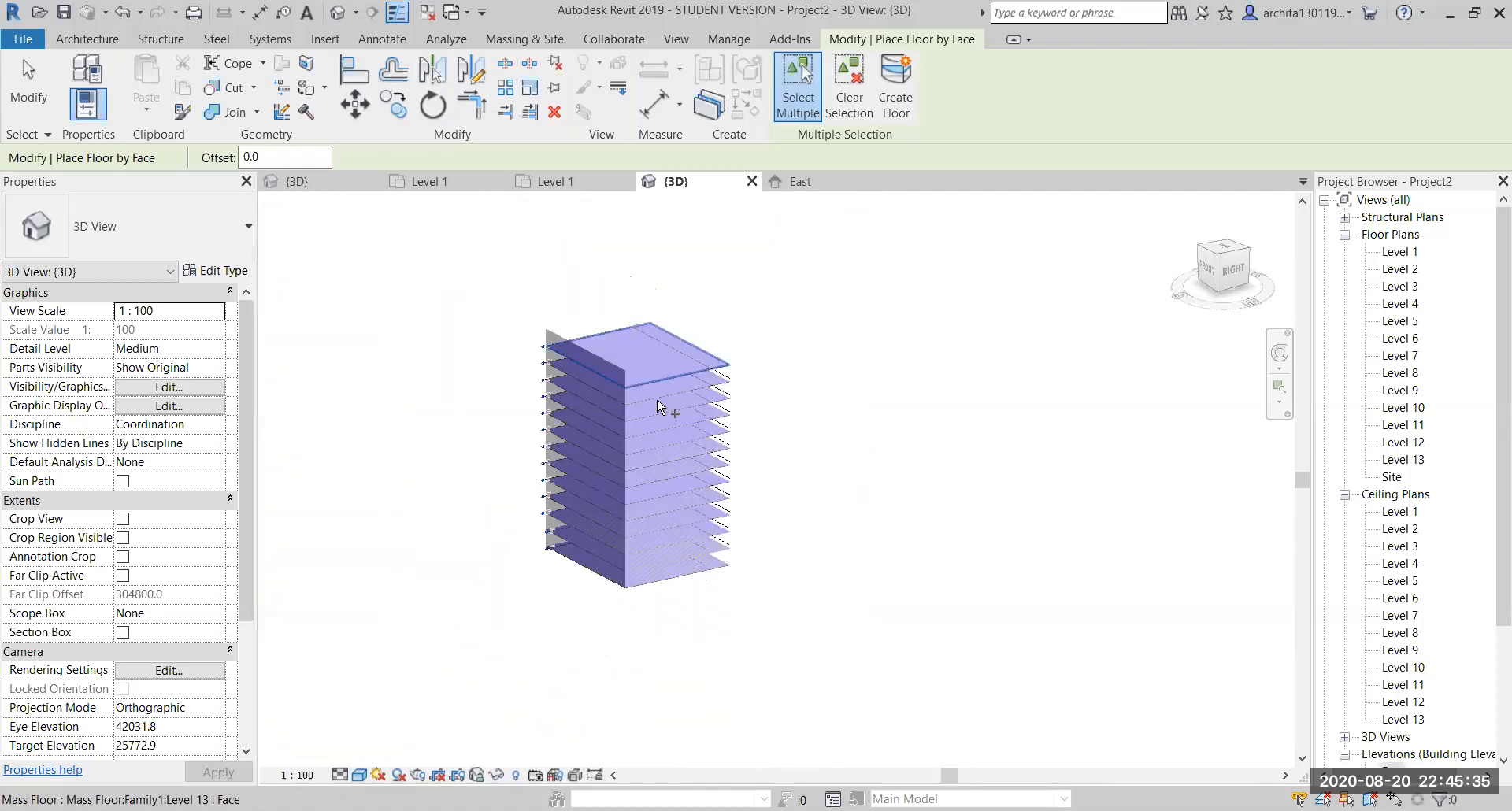
{"action": "scroll", "coordinate": [705, 418], "scroll_direction": "down", "scroll_amount": 6}
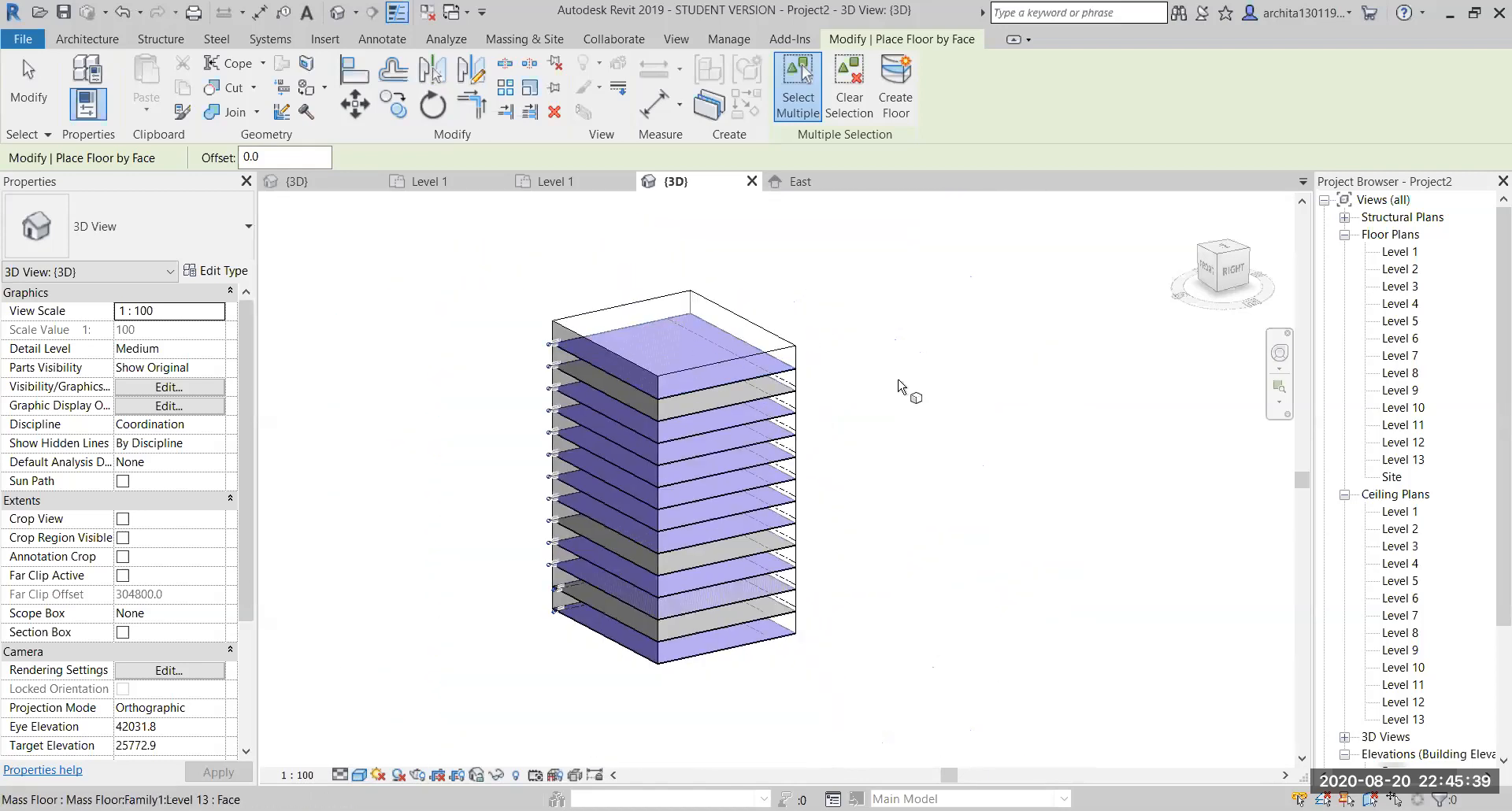
{"action": "scroll", "coordinate": [888, 526], "scroll_direction": "up", "scroll_amount": 3}
{"action": "middle_click_drag", "start_coordinate": [796, 522], "coordinate": [781, 543]}
{"action": "scroll", "coordinate": [780, 543], "scroll_direction": "up", "scroll_amount": 1}
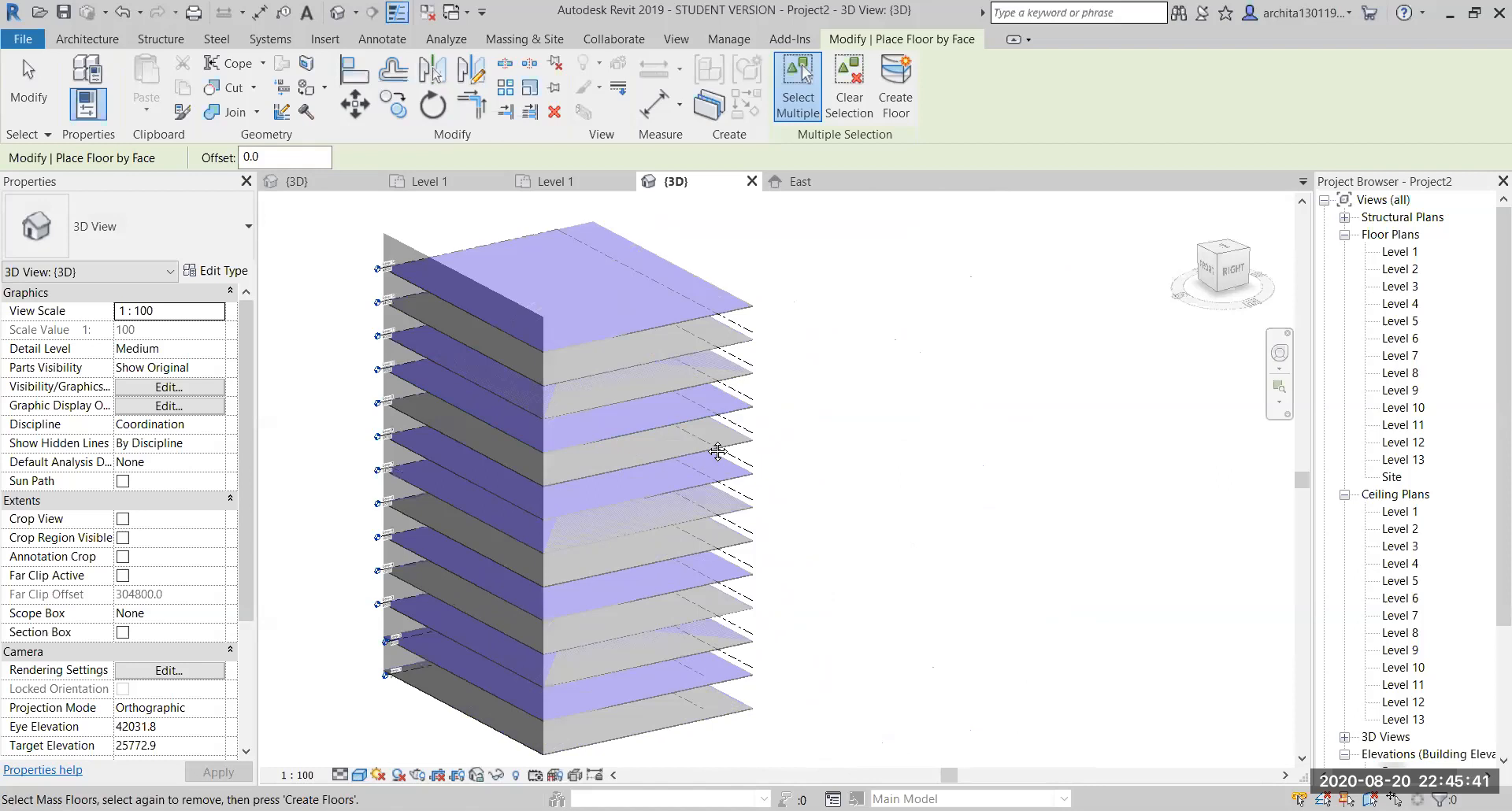
{"action": "middle_click_drag", "start_coordinate": [716, 449], "coordinate": [717, 499]}
{"action": "scroll", "coordinate": [810, 466], "scroll_direction": "down", "scroll_amount": 2}
{"action": "middle_click_drag", "start_coordinate": [832, 478], "coordinate": [818, 476]}
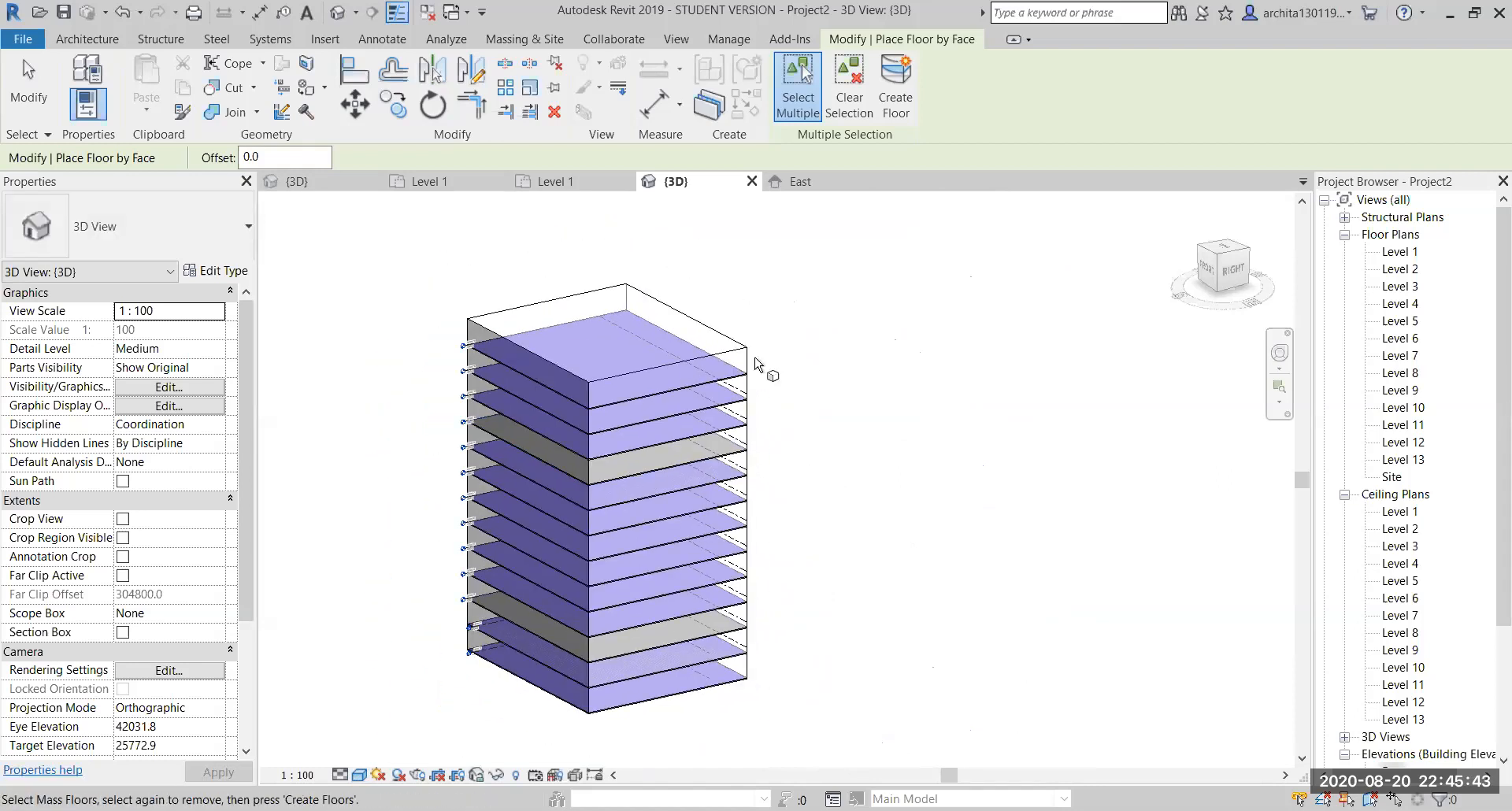
Create Generic - 200mm walls by face on all four vertical sides of the mass, with the location line at Finish Face: Exterior
{"action": "left_click", "coordinate": [531, 41]}
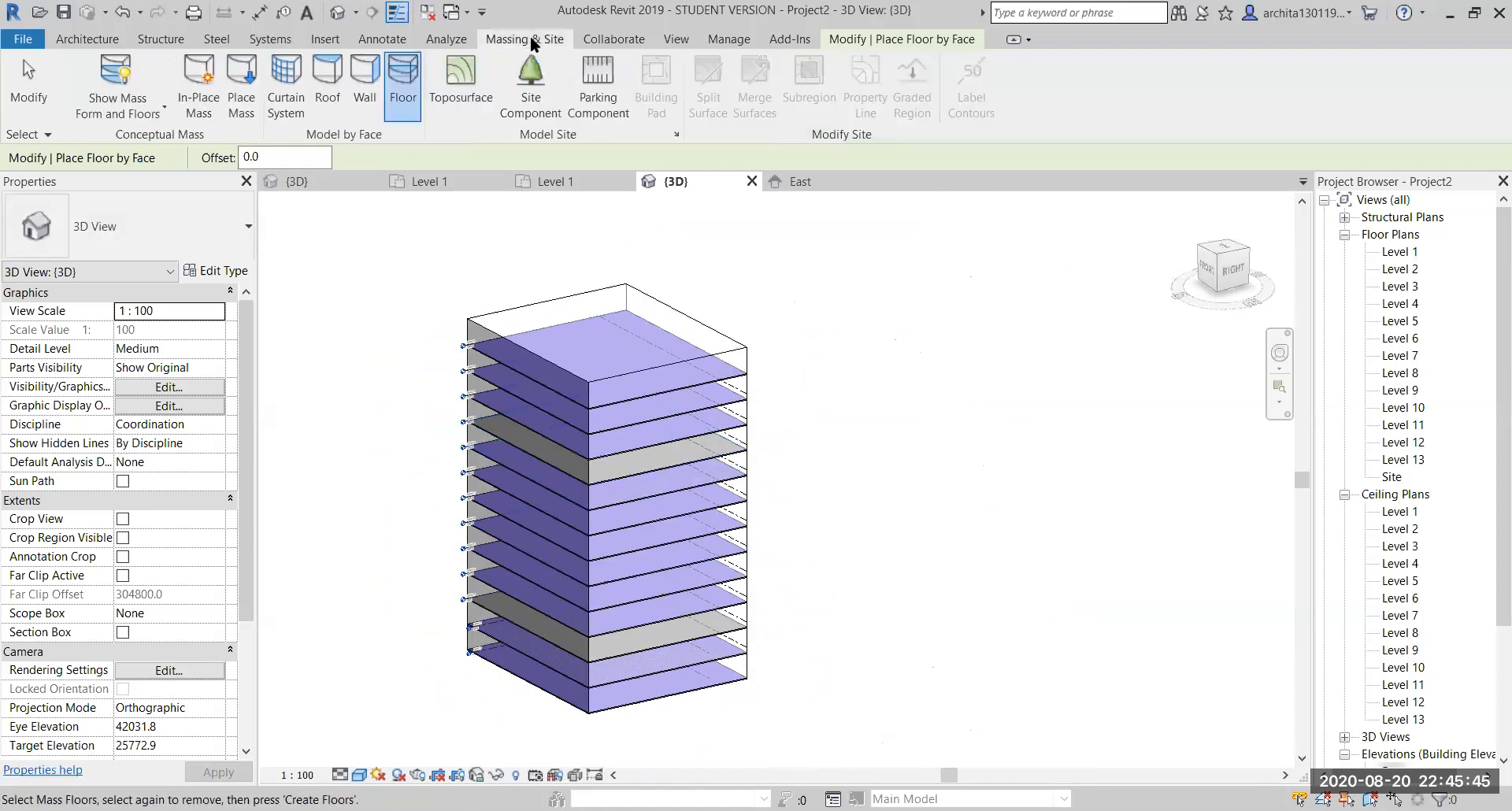
{"action": "left_click", "coordinate": [367, 88]}
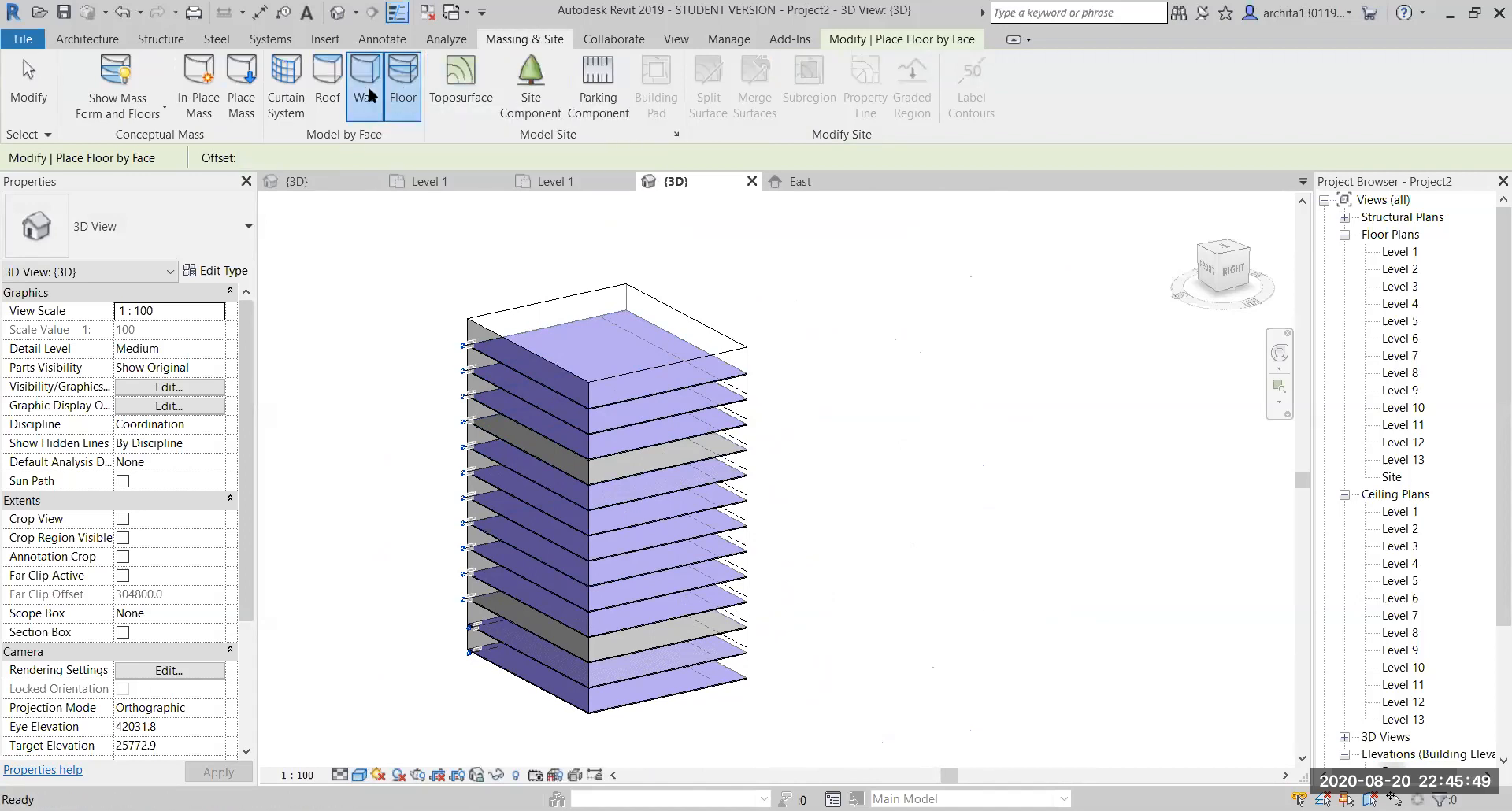
{"action": "left_click", "coordinate": [590, 295]}
{"action": "left_click", "coordinate": [646, 306]}
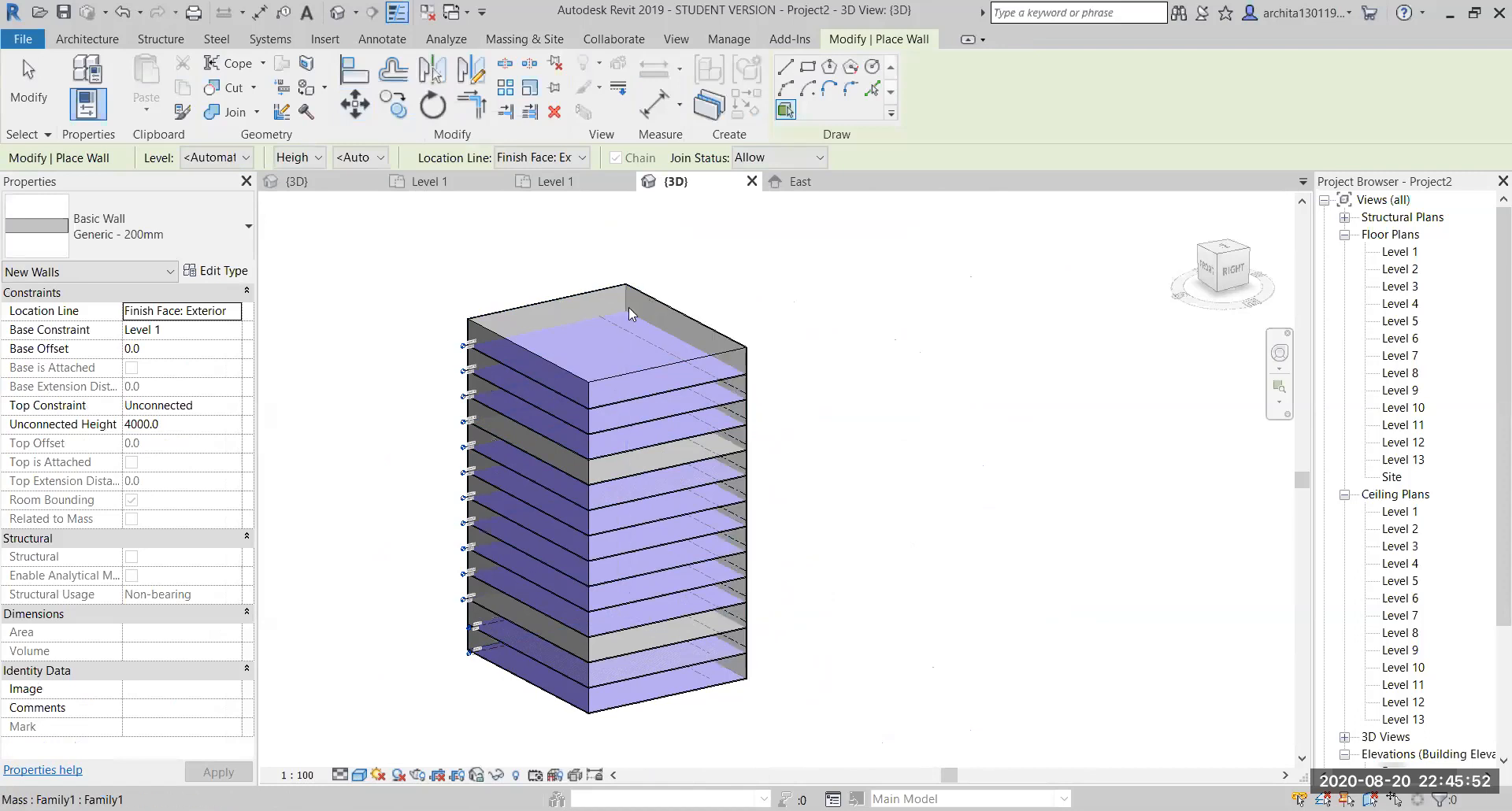
{"action": "left_click", "coordinate": [531, 347]}
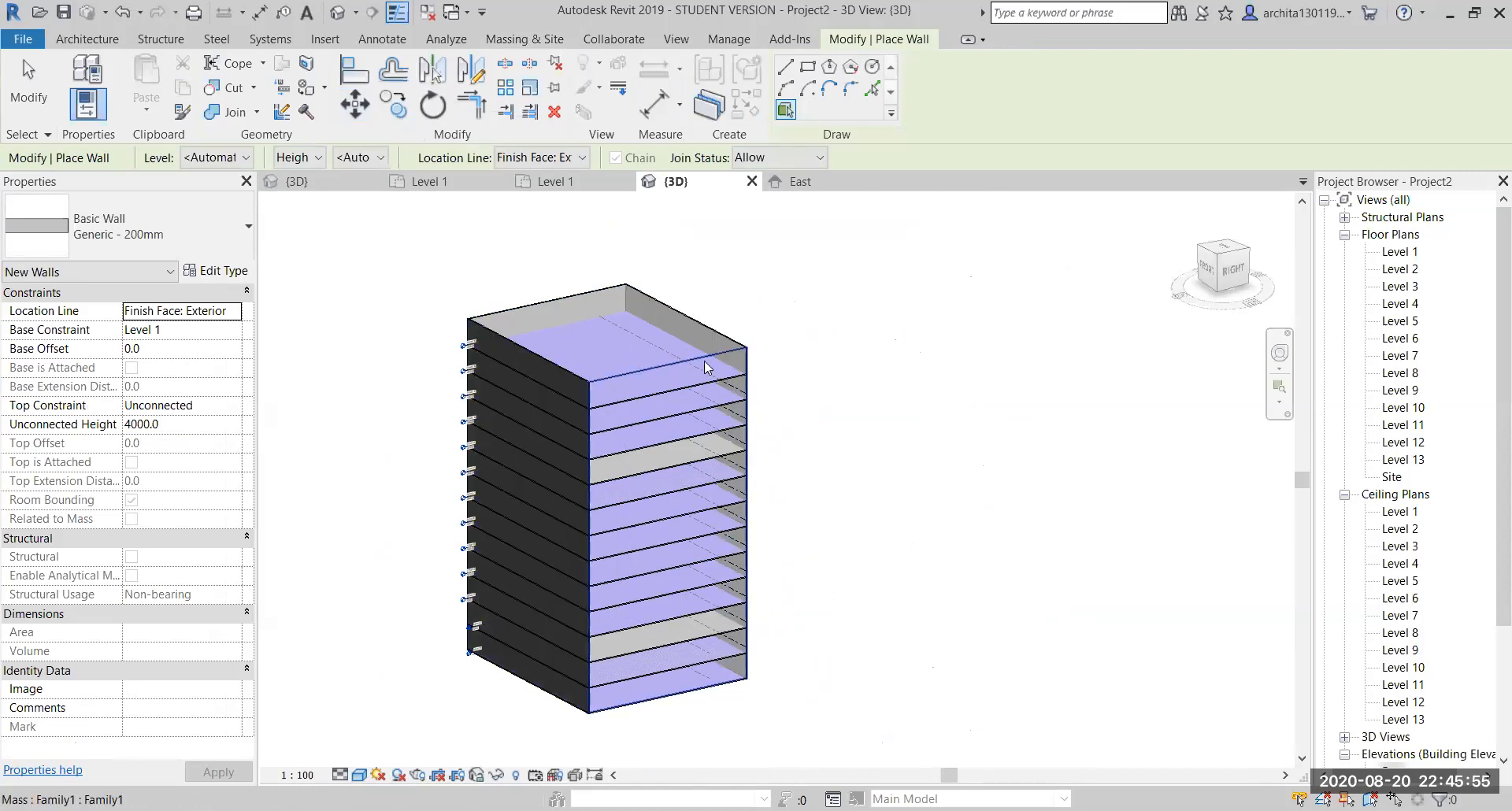
{"action": "left_click", "coordinate": [691, 685]}
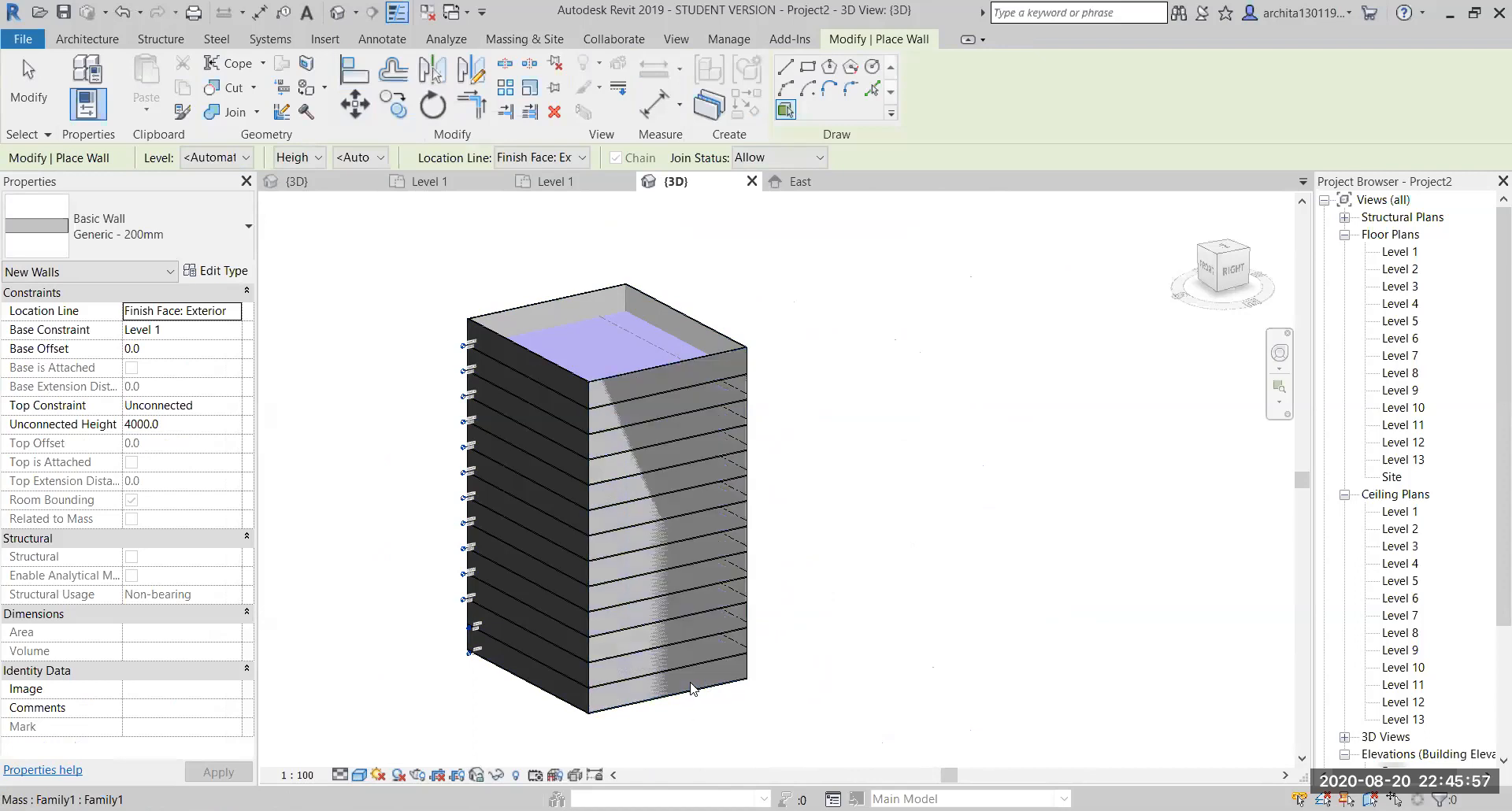
Create a Generic - 400mm roof by face on the top face of the mass, referenced to Level 13
{"action": "scroll", "coordinate": [837, 523], "scroll_direction": "down", "scroll_amount": 2}
{"action": "mouse_move", "coordinate": [829, 528]}
{"action": "middle_mouse_down", "text": "shift"}
{"action": "mouse_move", "coordinate": [911, 540]}
{"action": "mouse_move", "coordinate": [832, 528]}
{"action": "mouse_move", "coordinate": [804, 546]}
{"action": "mouse_move", "coordinate": [821, 549]}
{"action": "mouse_move", "coordinate": [819, 509]}
{"action": "mouse_move", "coordinate": [763, 442]}
{"action": "mouse_move", "coordinate": [746, 237]}
{"action": "mouse_move", "coordinate": [762, 240]}
{"action": "mouse_move", "coordinate": [803, 632]}
{"action": "mouse_move", "coordinate": [774, 624]}
{"action": "middle_mouse_up", "text": "shift"}
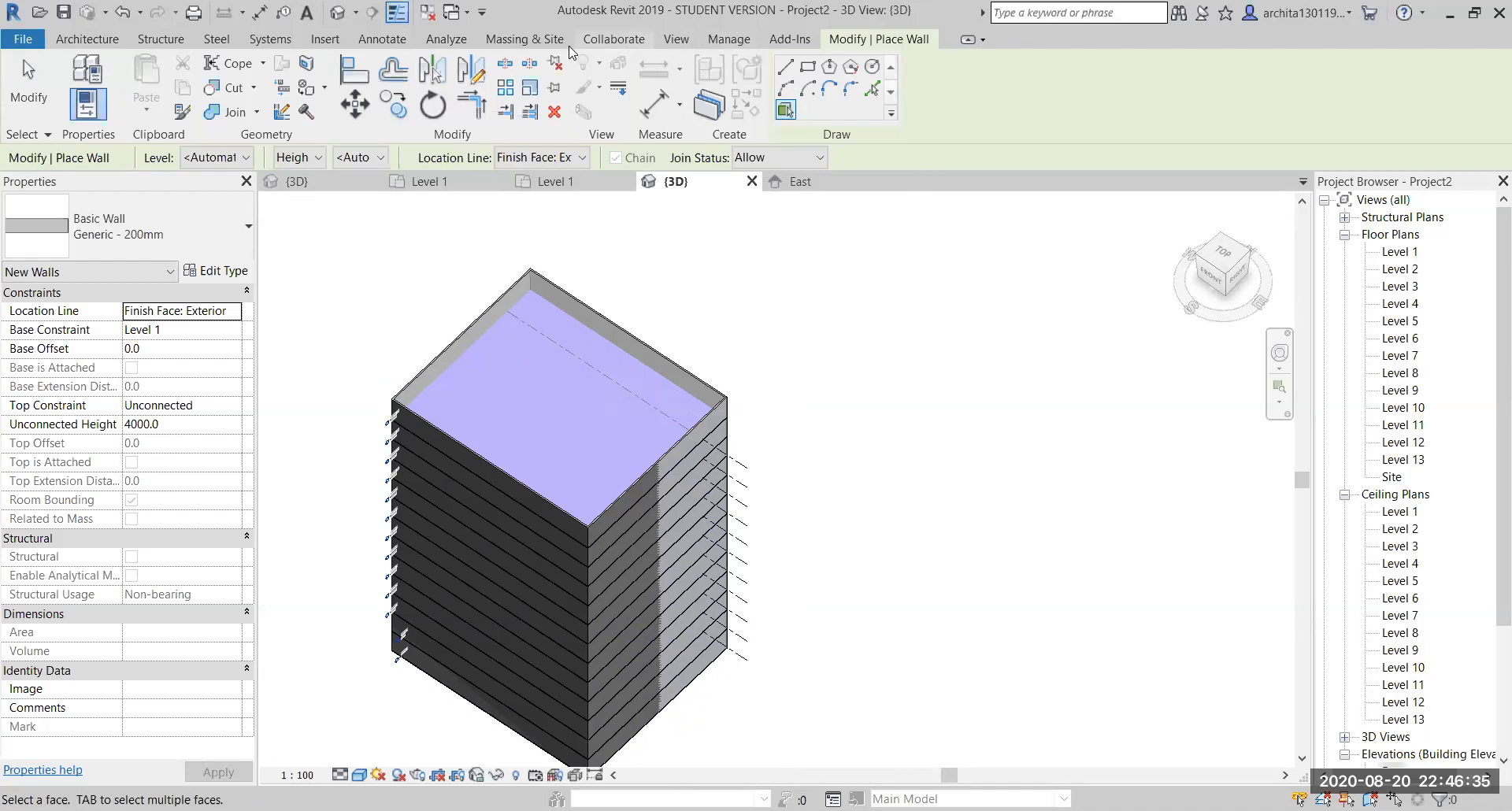
{"action": "left_click", "coordinate": [526, 40]}
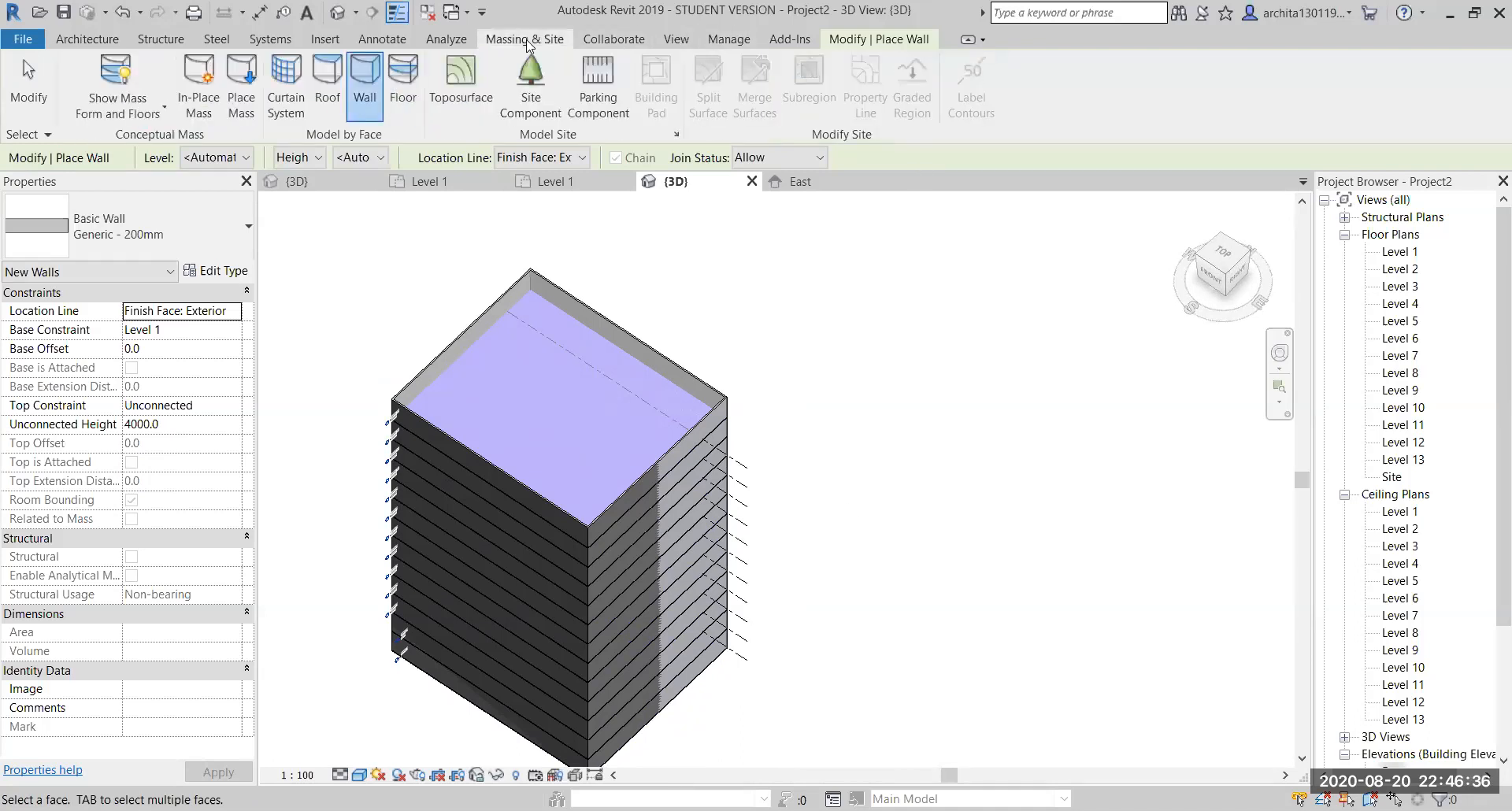
{"action": "left_click", "coordinate": [328, 87]}
{"action": "left_click", "coordinate": [550, 290]}
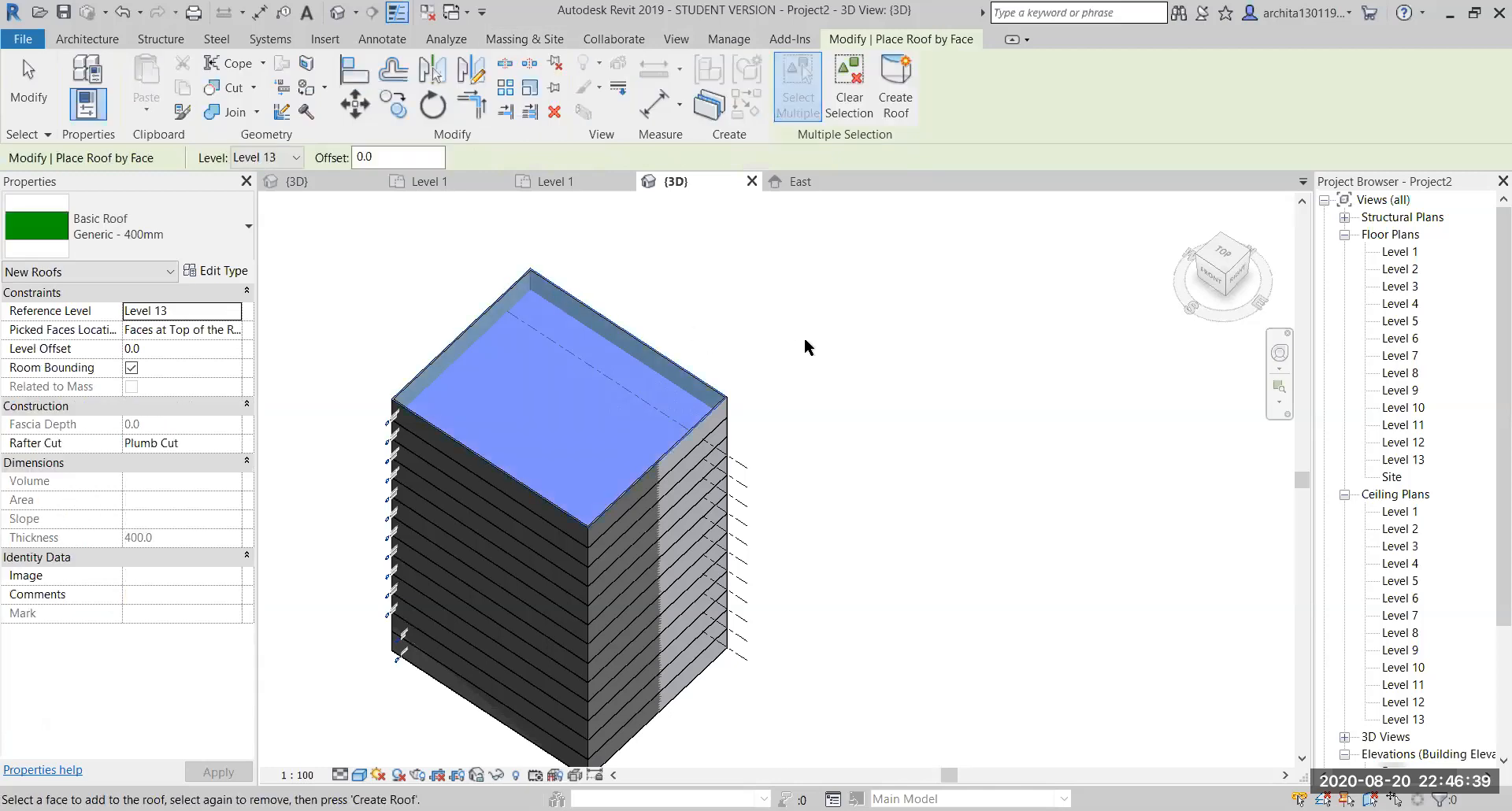
{"action": "left_click", "coordinate": [896, 78]}
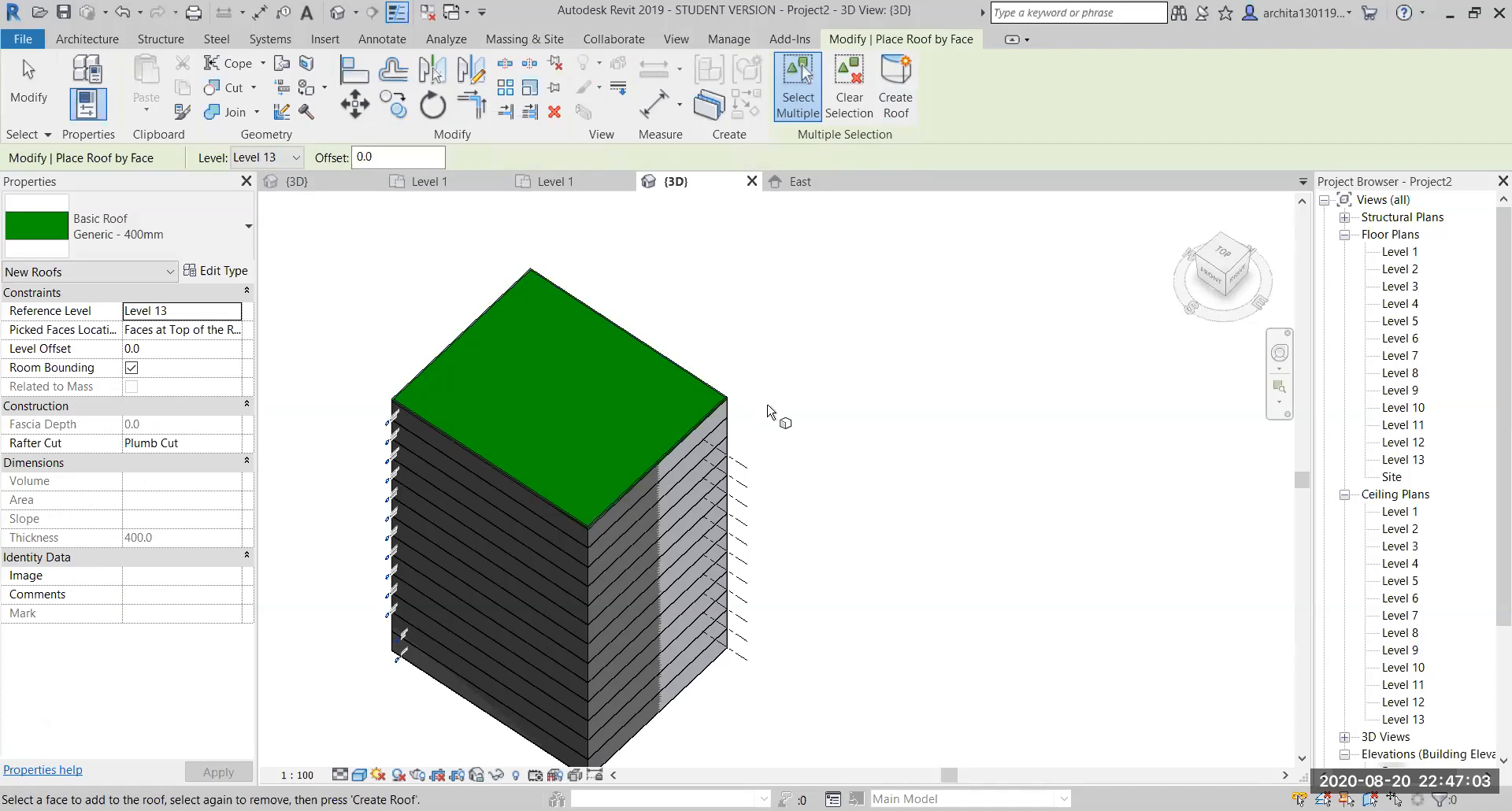
Switch the mass display to Show Mass by View Settings and inspect the building's roof and walls from several angles
{"action": "scroll", "coordinate": [766, 413], "scroll_direction": "down", "scroll_amount": 2}
{"action": "scroll", "coordinate": [739, 482], "scroll_direction": "up", "scroll_amount": 3}
{"action": "middle_click_drag", "start_coordinate": [733, 550], "coordinate": [551, 468], "text": "shift"}
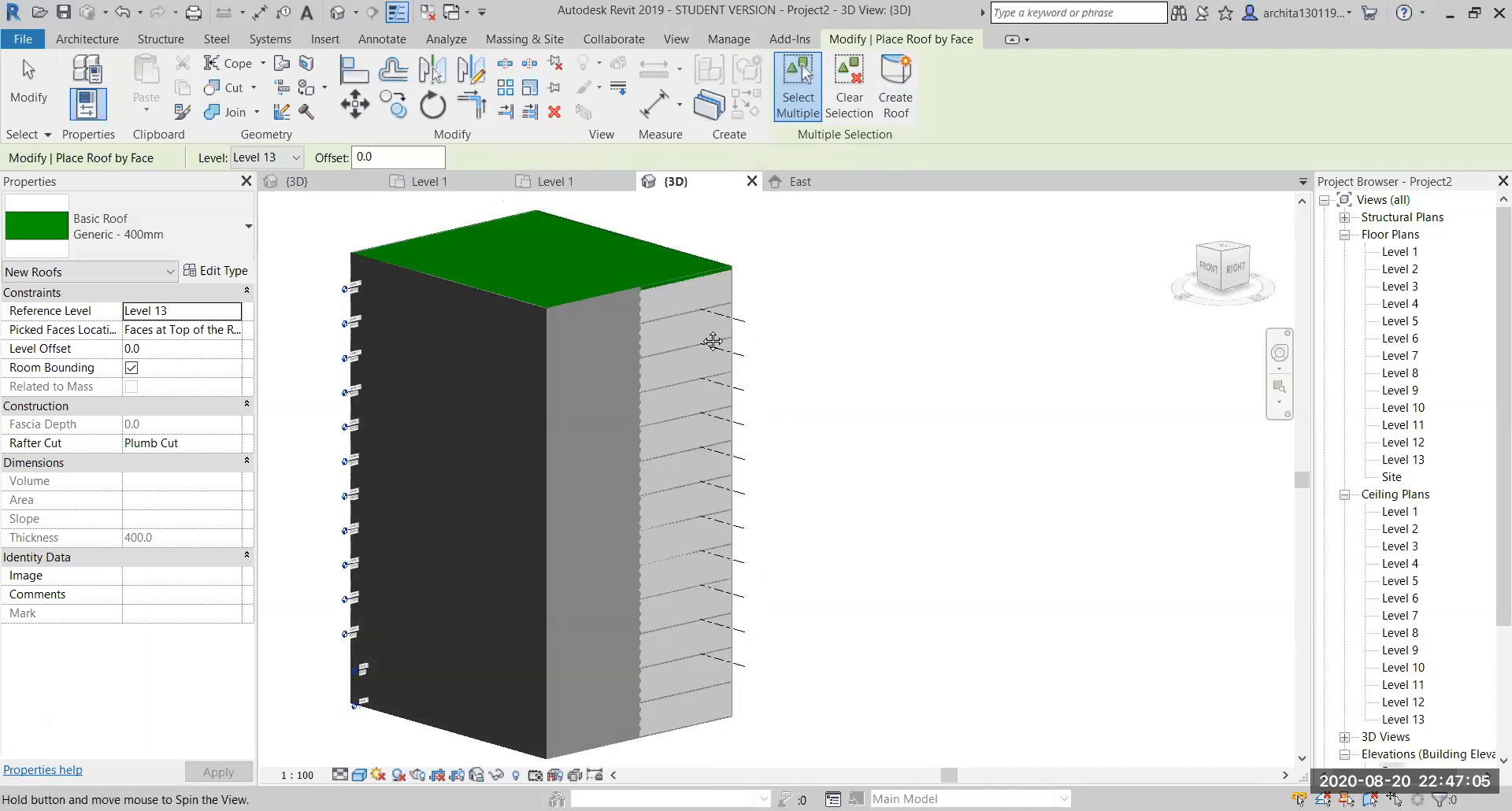
{"action": "middle_click_drag", "start_coordinate": [579, 557], "coordinate": [610, 583], "text": "shift"}
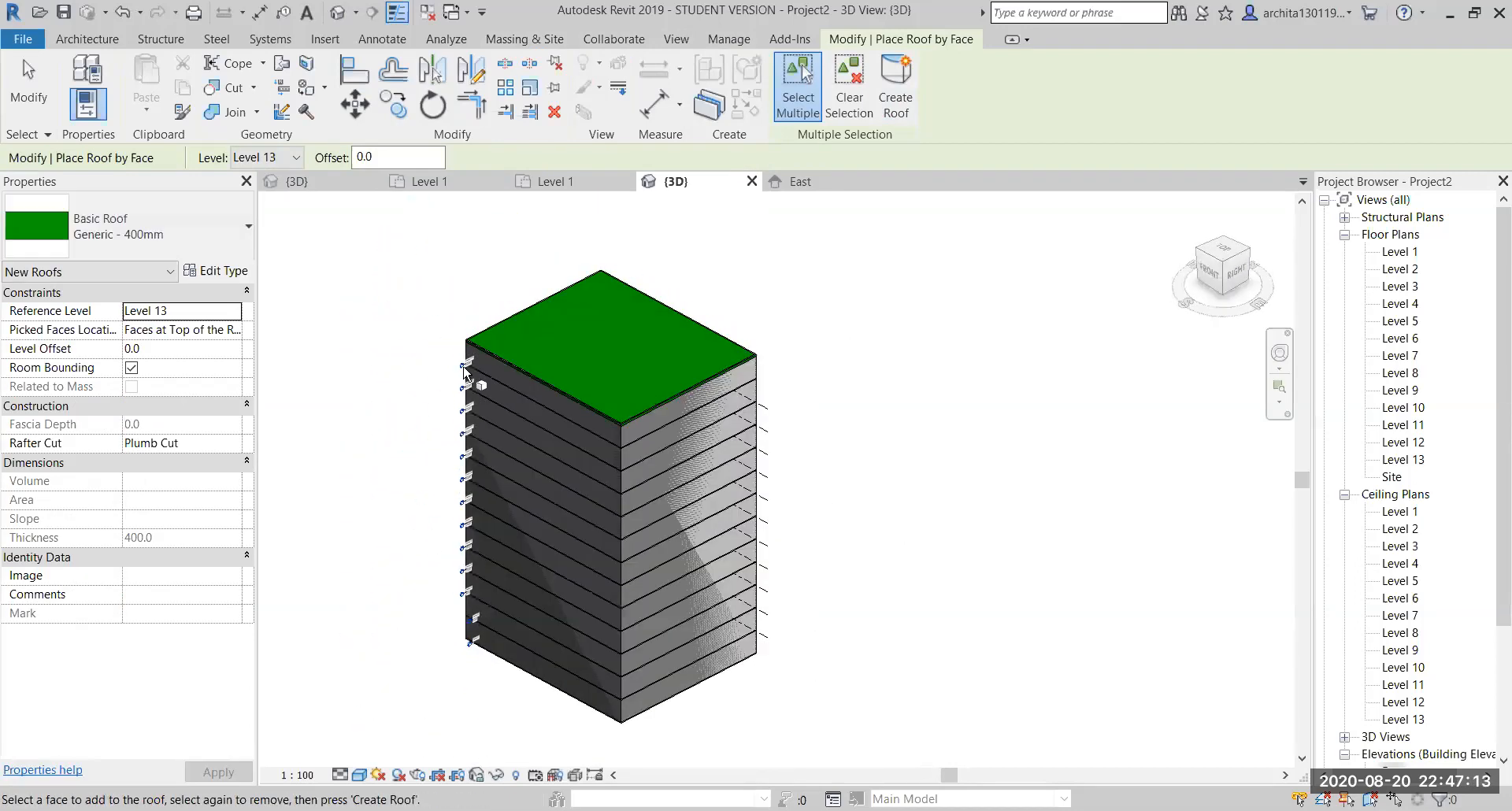
{"action": "left_click", "coordinate": [524, 38]}
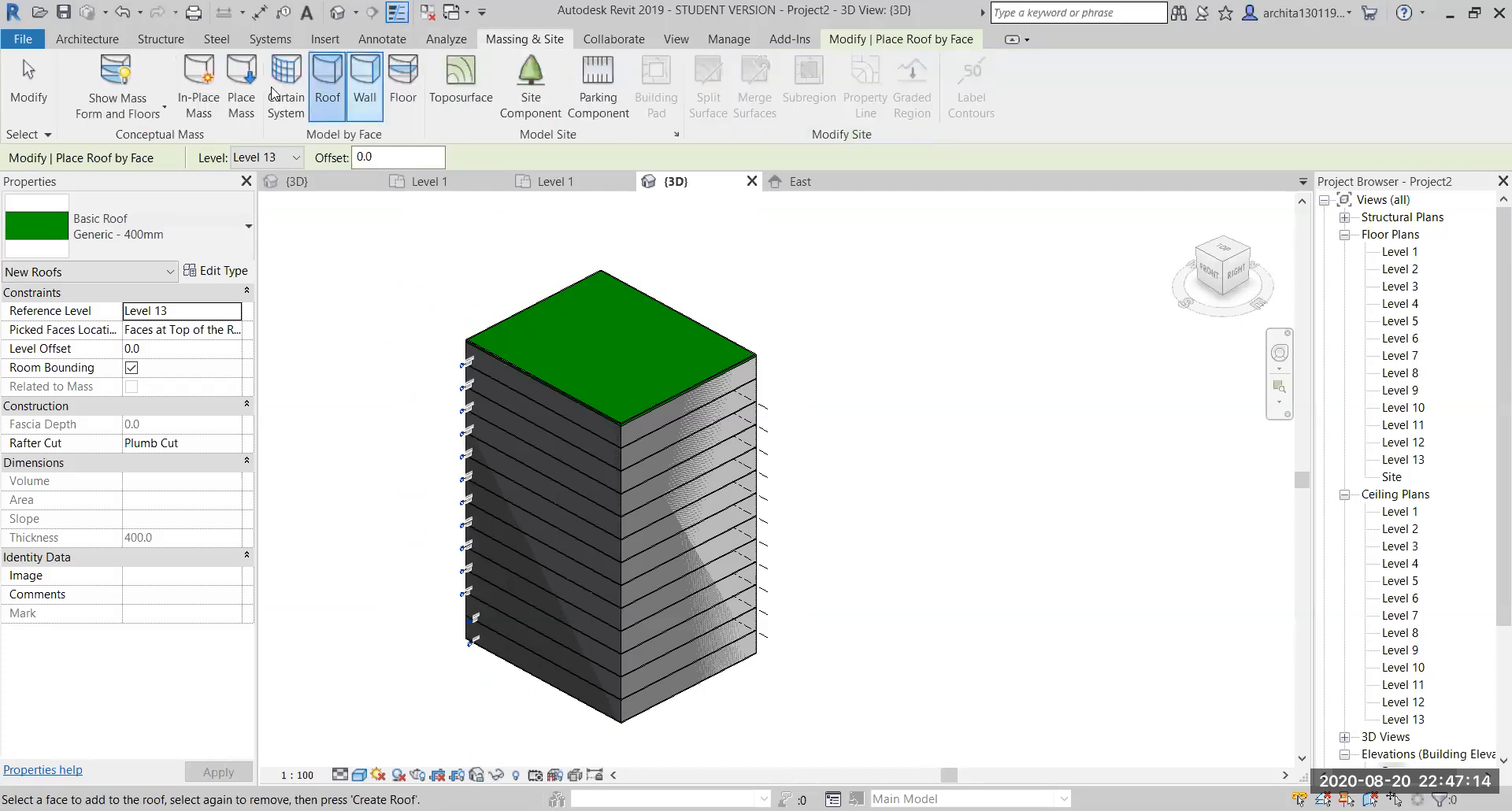
{"action": "left_click", "coordinate": [126, 106]}
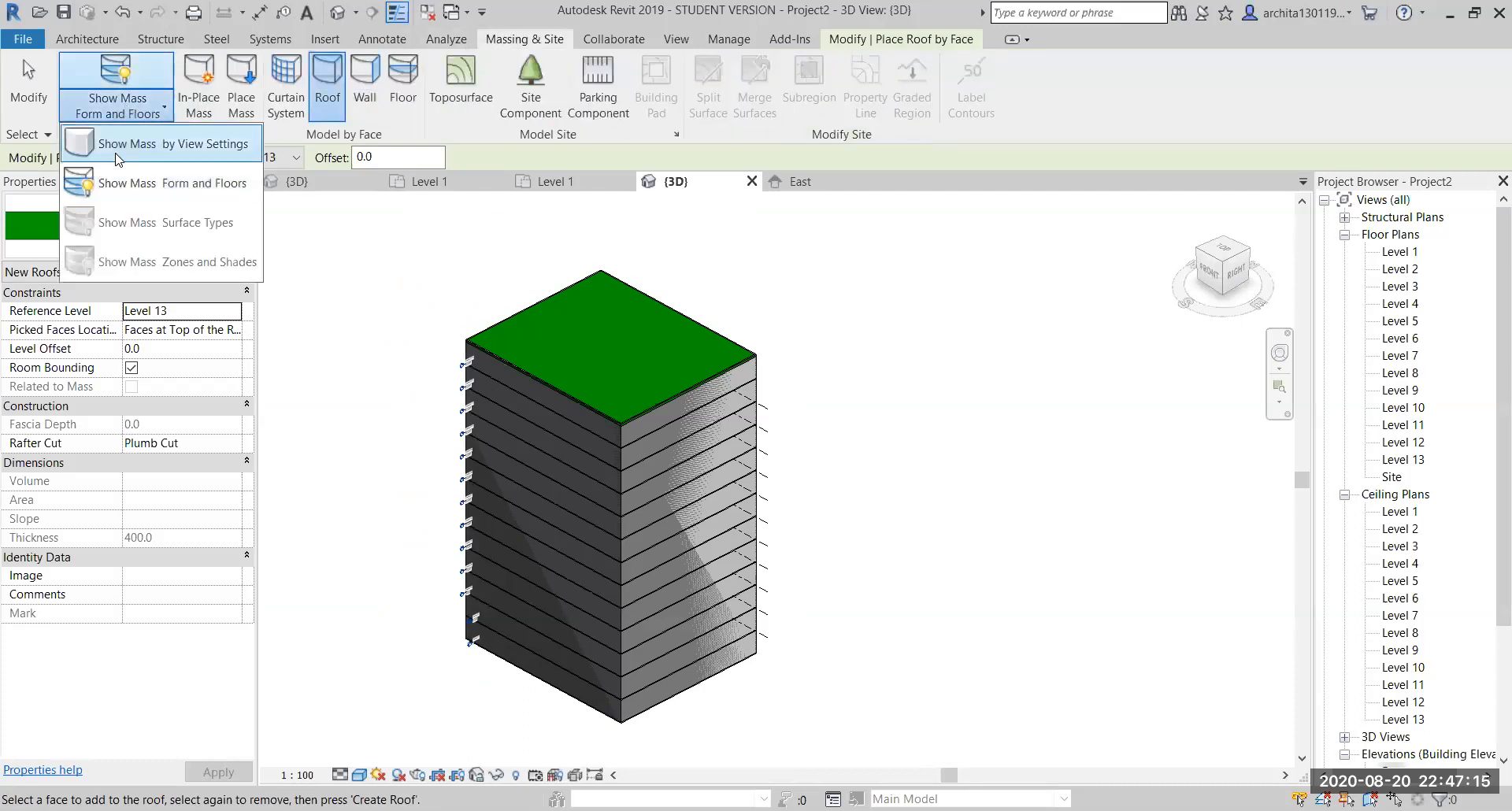
{"action": "left_click", "coordinate": [172, 147]}
{"action": "middle_click_drag", "start_coordinate": [843, 639], "coordinate": [605, 517], "text": "shift"}
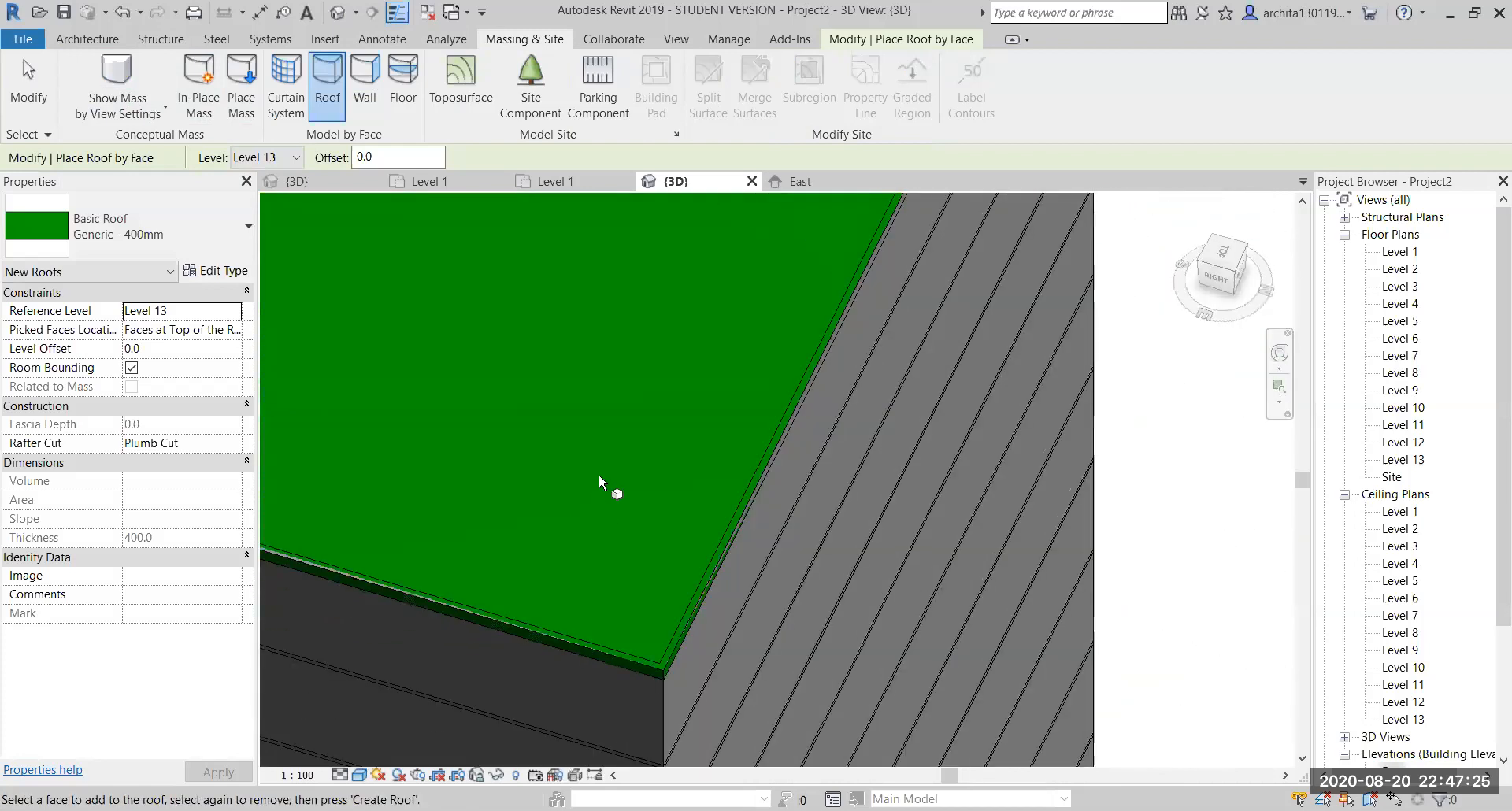
{"action": "scroll", "coordinate": [599, 474], "scroll_direction": "down", "scroll_amount": 5}
{"action": "scroll", "coordinate": [749, 423], "scroll_direction": "down", "scroll_amount": 2}
{"action": "middle_click_drag", "start_coordinate": [749, 424], "coordinate": [702, 449], "text": "shift"}
{"action": "middle_click_drag", "start_coordinate": [641, 355], "coordinate": [782, 289], "text": "shift"}
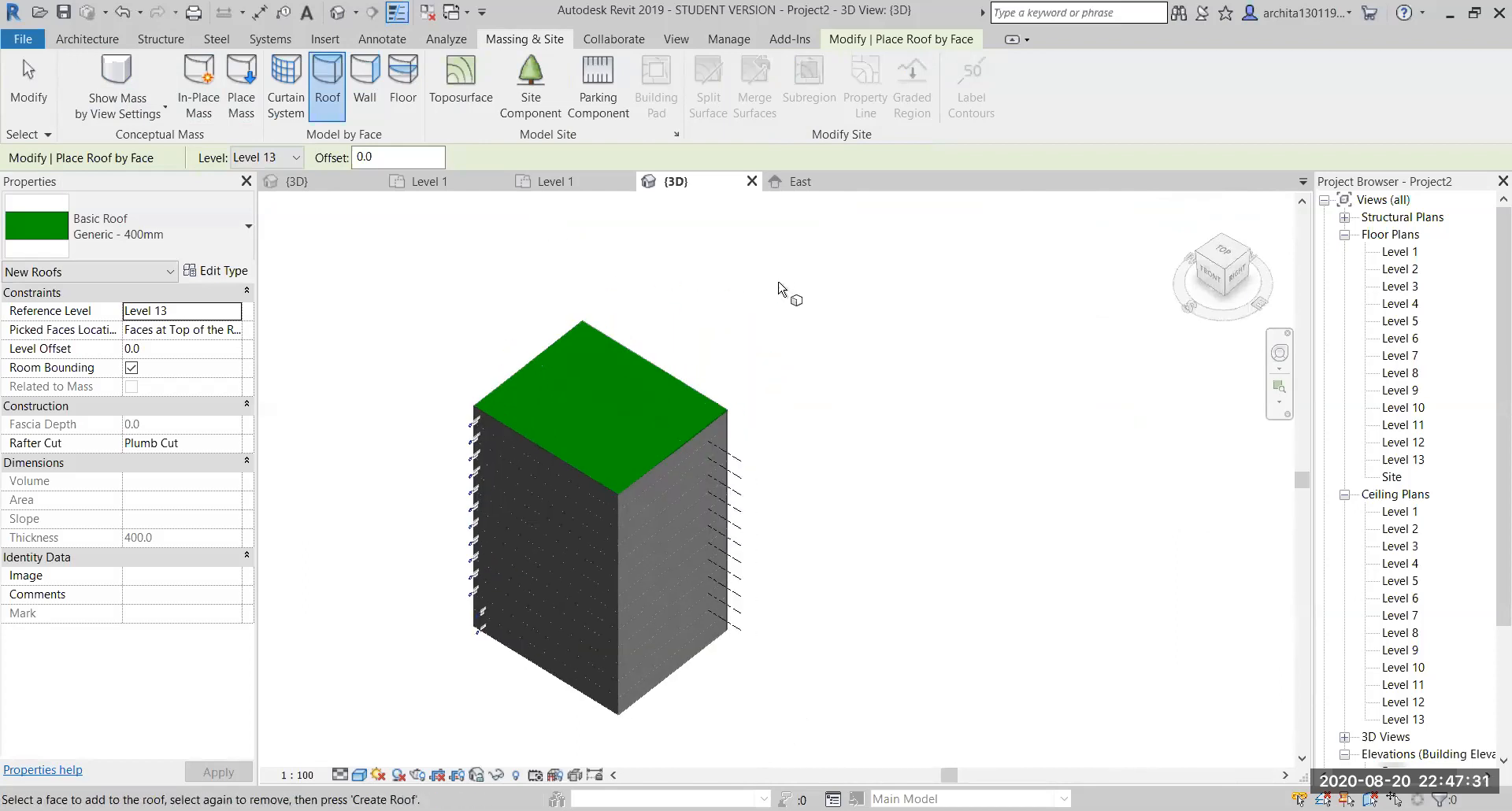
Close the open 3D, East and duplicate Level 1 views, dismiss the request to save Project2, and return to the mass family's 3D view
{"action": "left_click", "coordinate": [752, 181]}
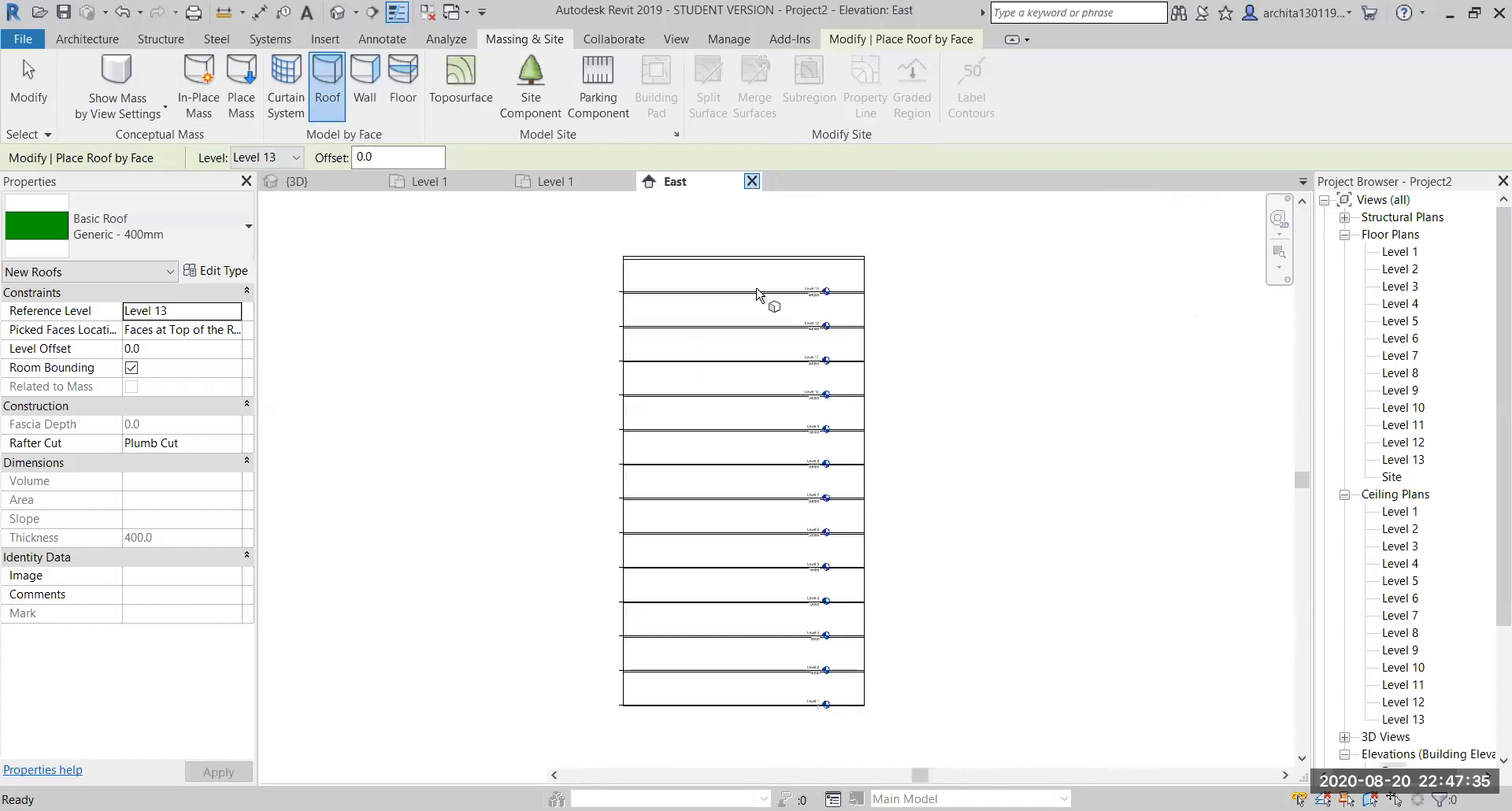
{"action": "left_click", "coordinate": [752, 182]}
{"action": "left_click", "coordinate": [626, 182]}
{"action": "left_click", "coordinate": [500, 183]}
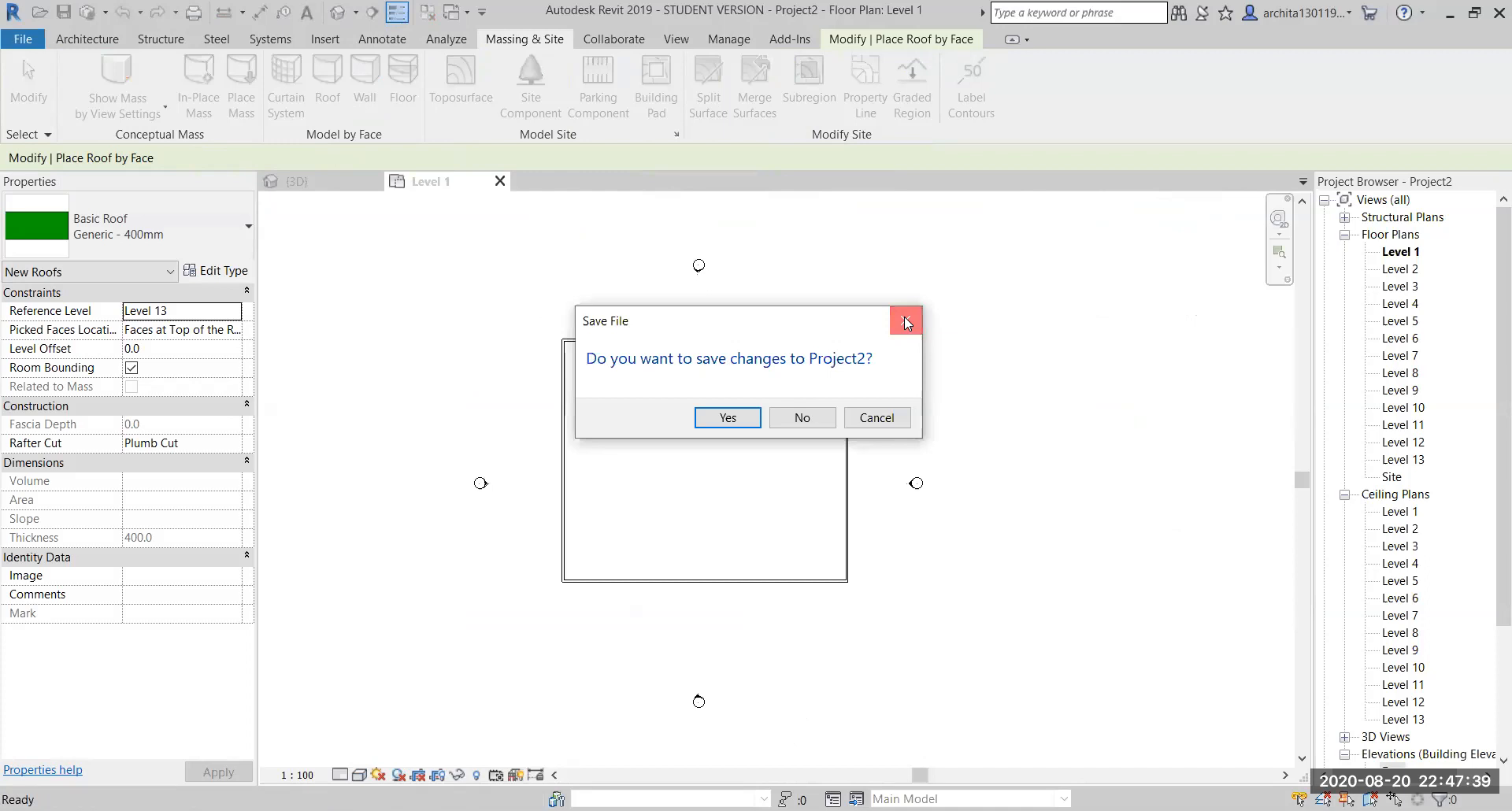
{"action": "left_click", "coordinate": [905, 319]}
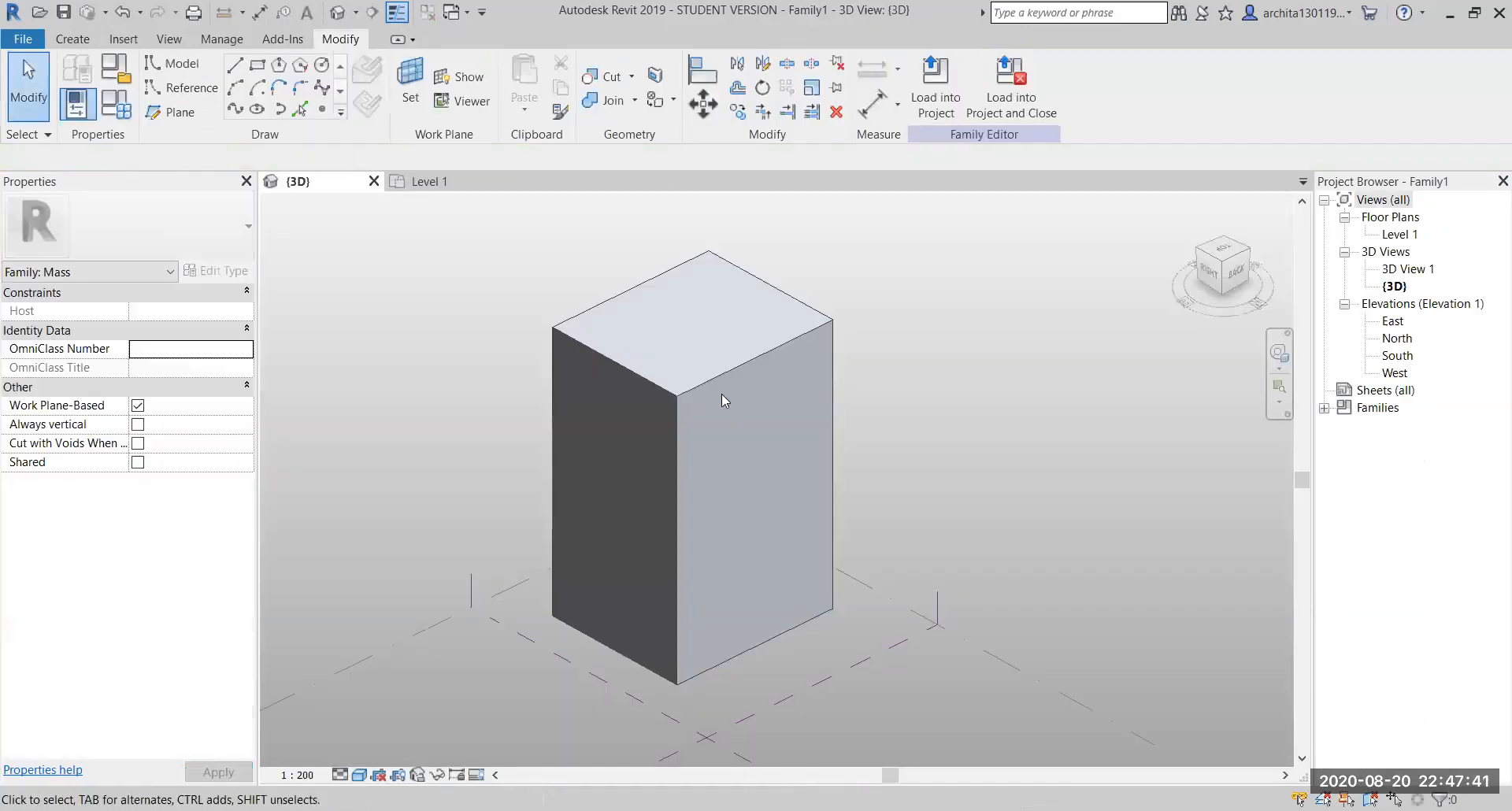
Divide one vertical face of the box mass into a surface grid and apply the Hexagon pattern to it
{"action": "key", "text": "Tab"}
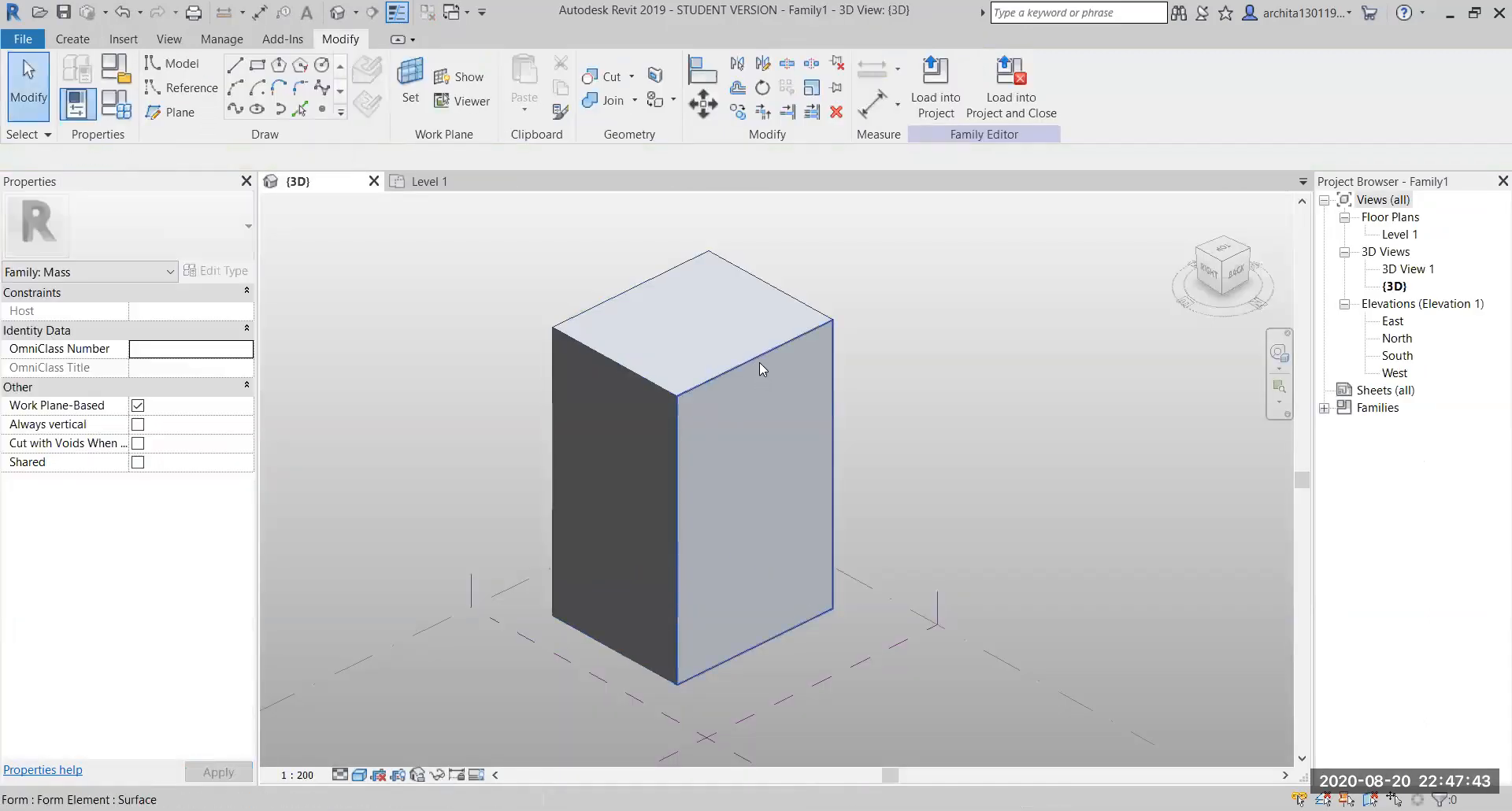
{"action": "left_click", "coordinate": [760, 362]}
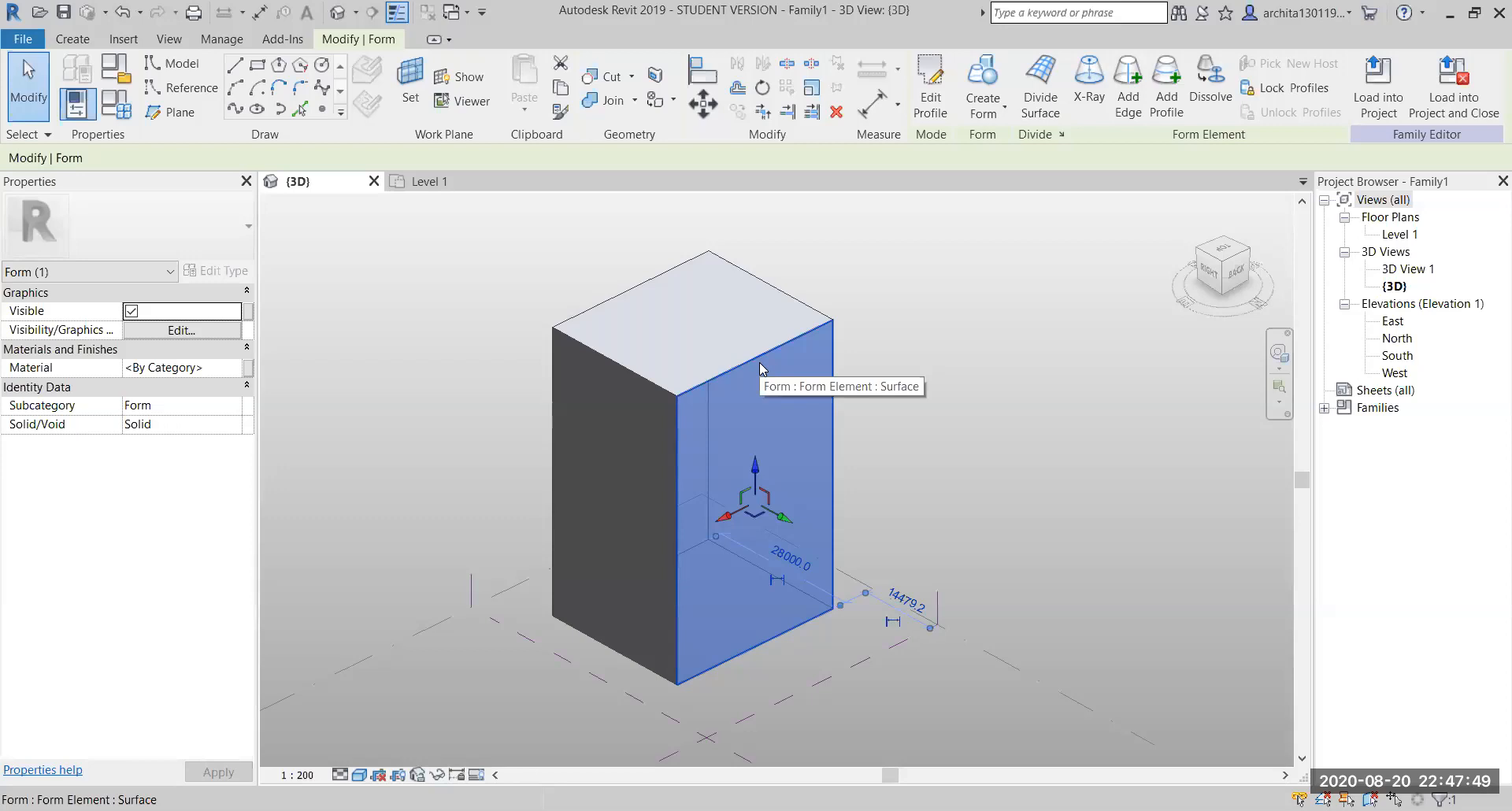
{"action": "left_click", "coordinate": [1033, 93]}
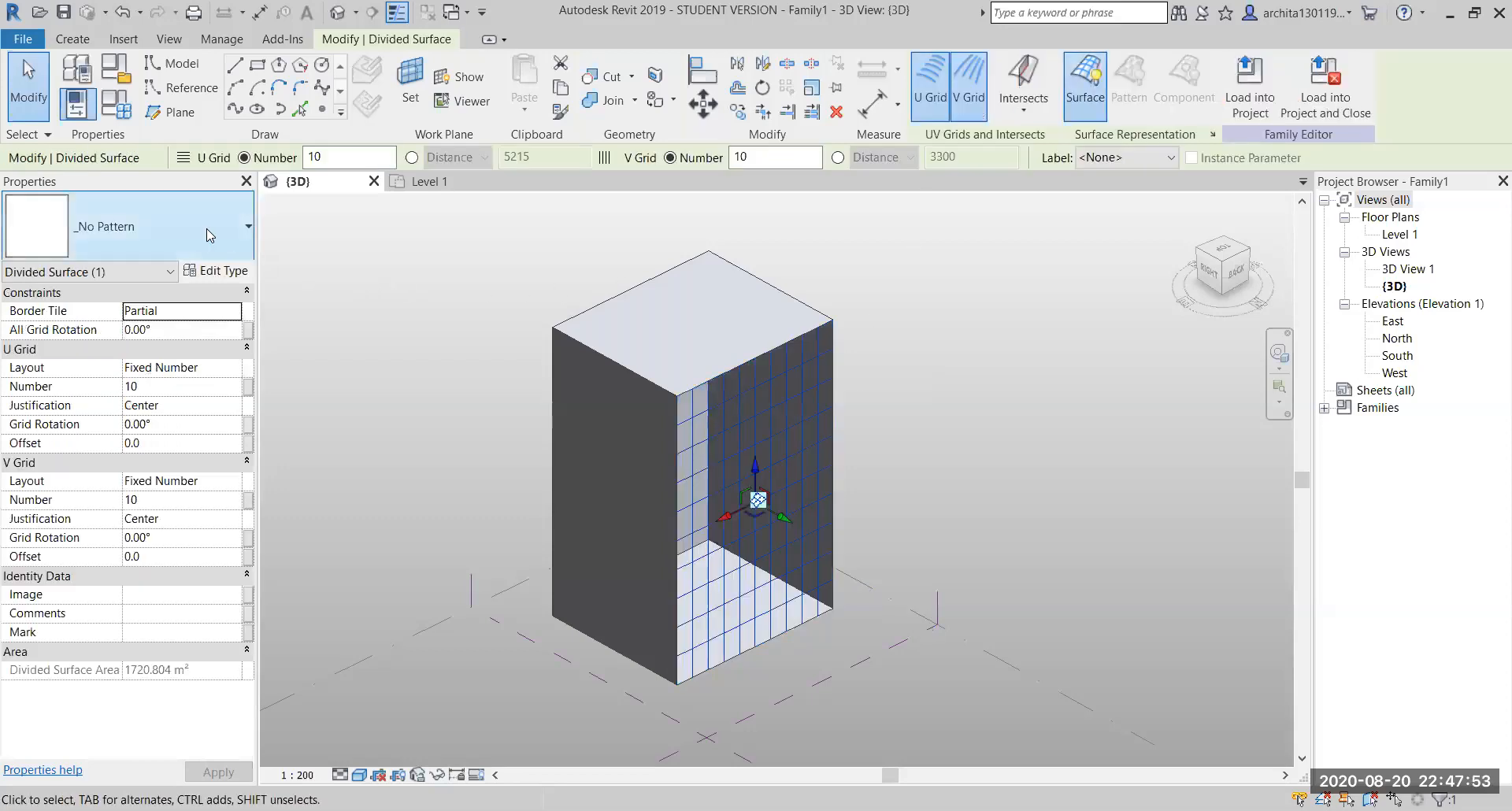
{"action": "left_click", "coordinate": [210, 235]}
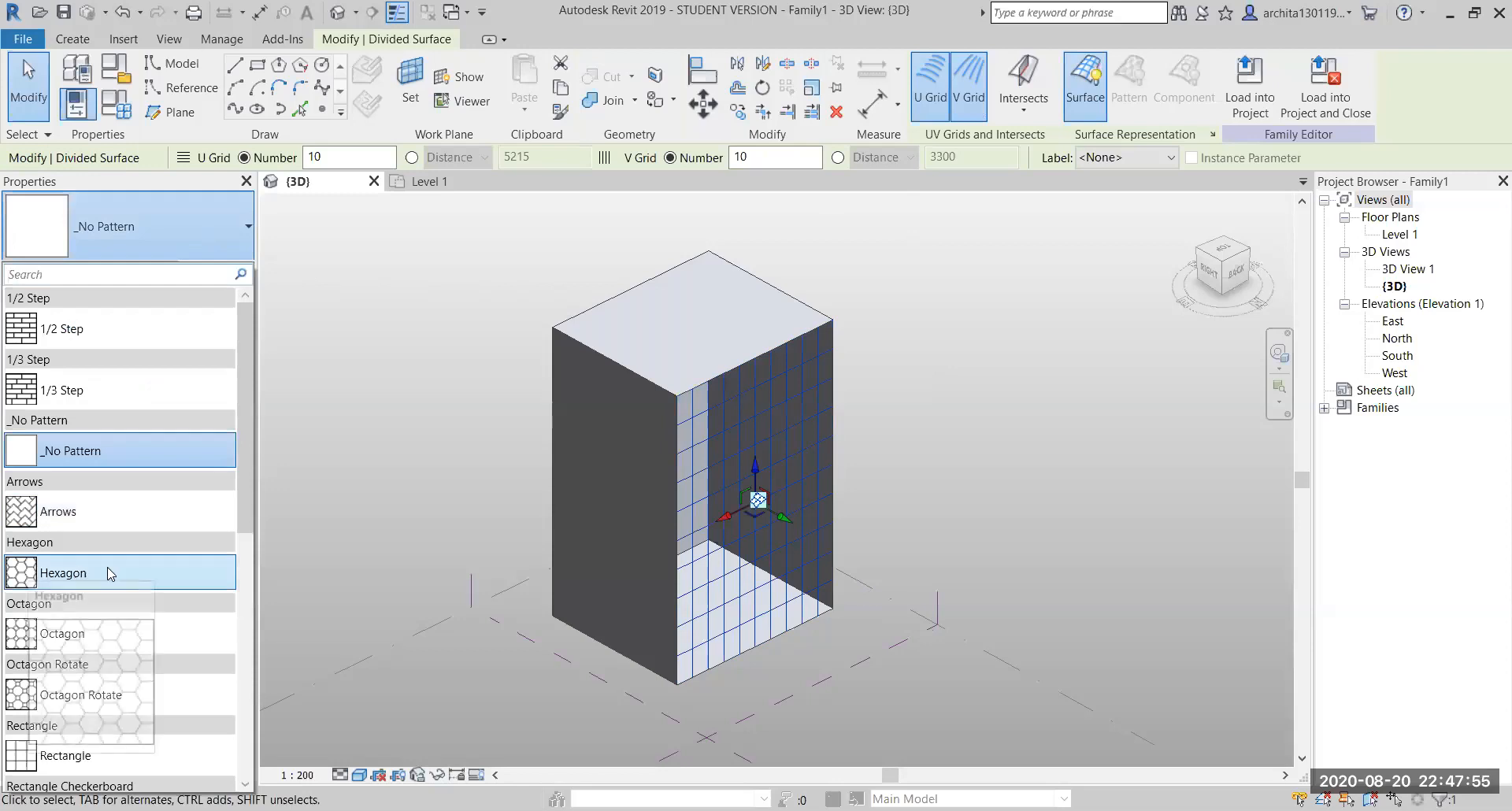
{"action": "left_click", "coordinate": [108, 573]}
{"action": "left_click", "coordinate": [996, 500]}
{"action": "middle_click_drag", "start_coordinate": [945, 487], "coordinate": [823, 468]}
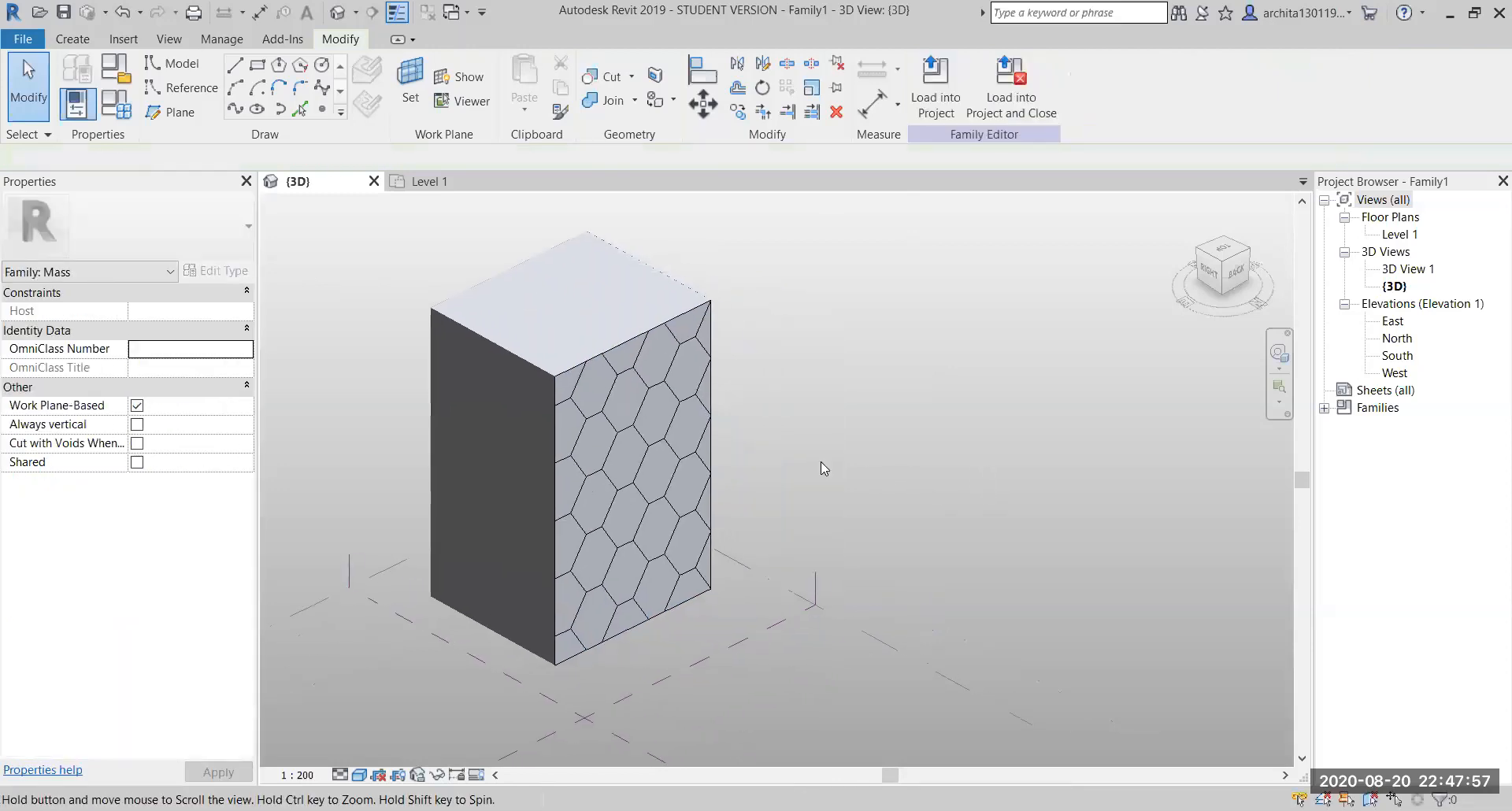
{"action": "scroll", "coordinate": [739, 455], "scroll_direction": "up", "scroll_amount": 2}
{"action": "middle_click_drag", "start_coordinate": [688, 437], "coordinate": [739, 481]}
{"action": "scroll", "coordinate": [685, 463], "scroll_direction": "down", "scroll_amount": 1}
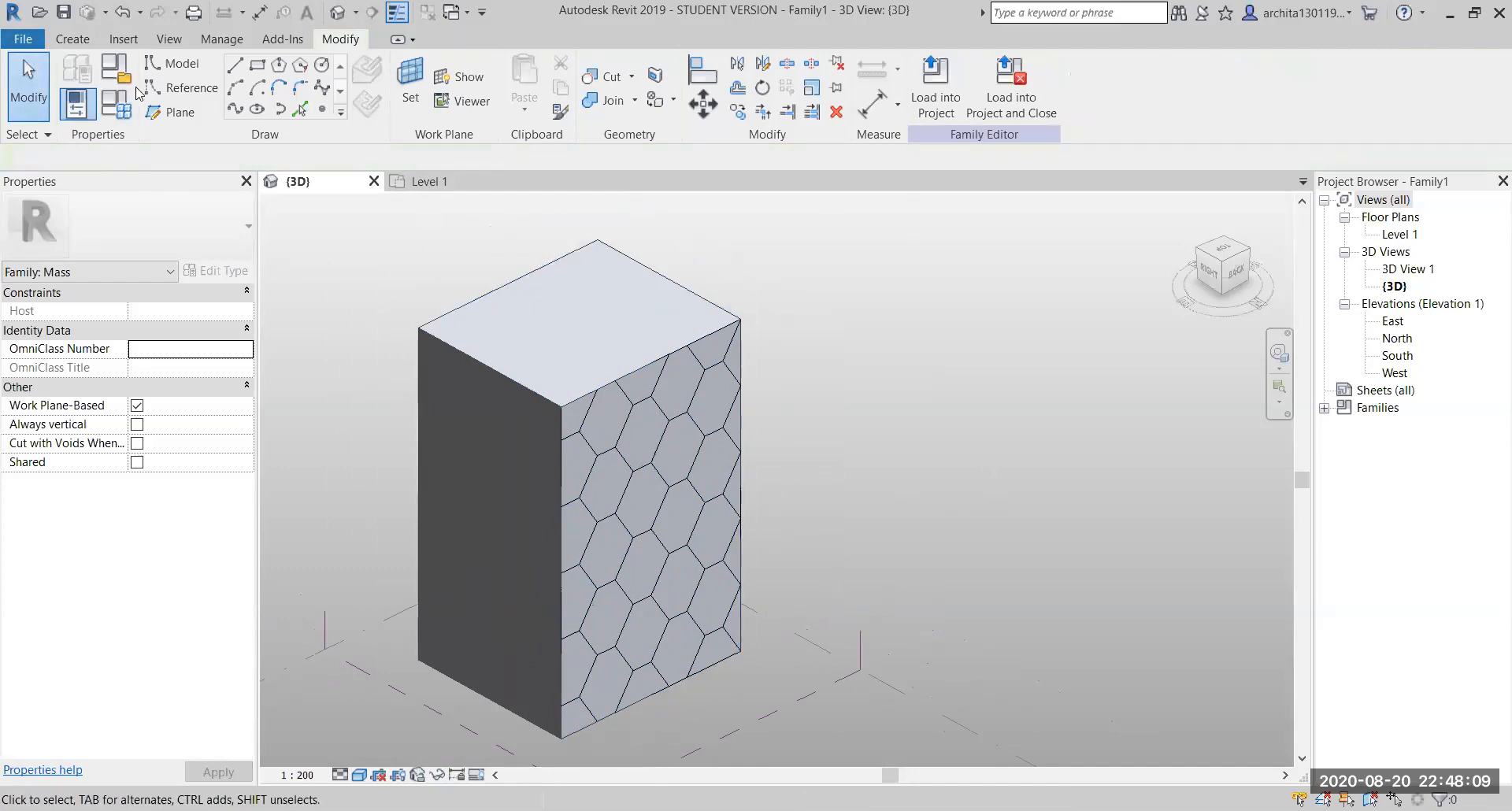
Create a new family from the Metric Curtain Panel Pattern Based.rft template
{"action": "left_click", "coordinate": [24, 39]}
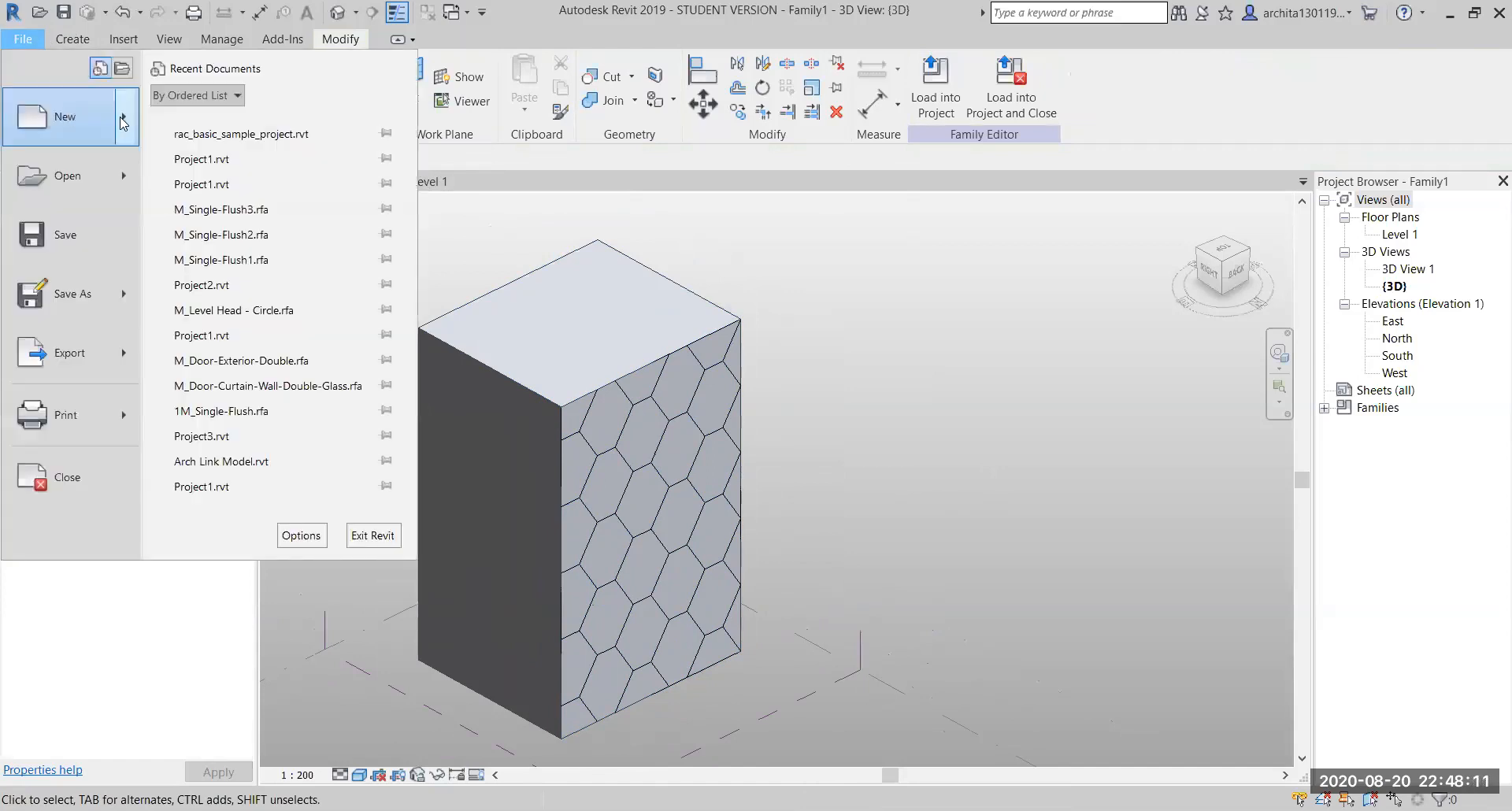
{"action": "mouse_move", "coordinate": [122, 118]}
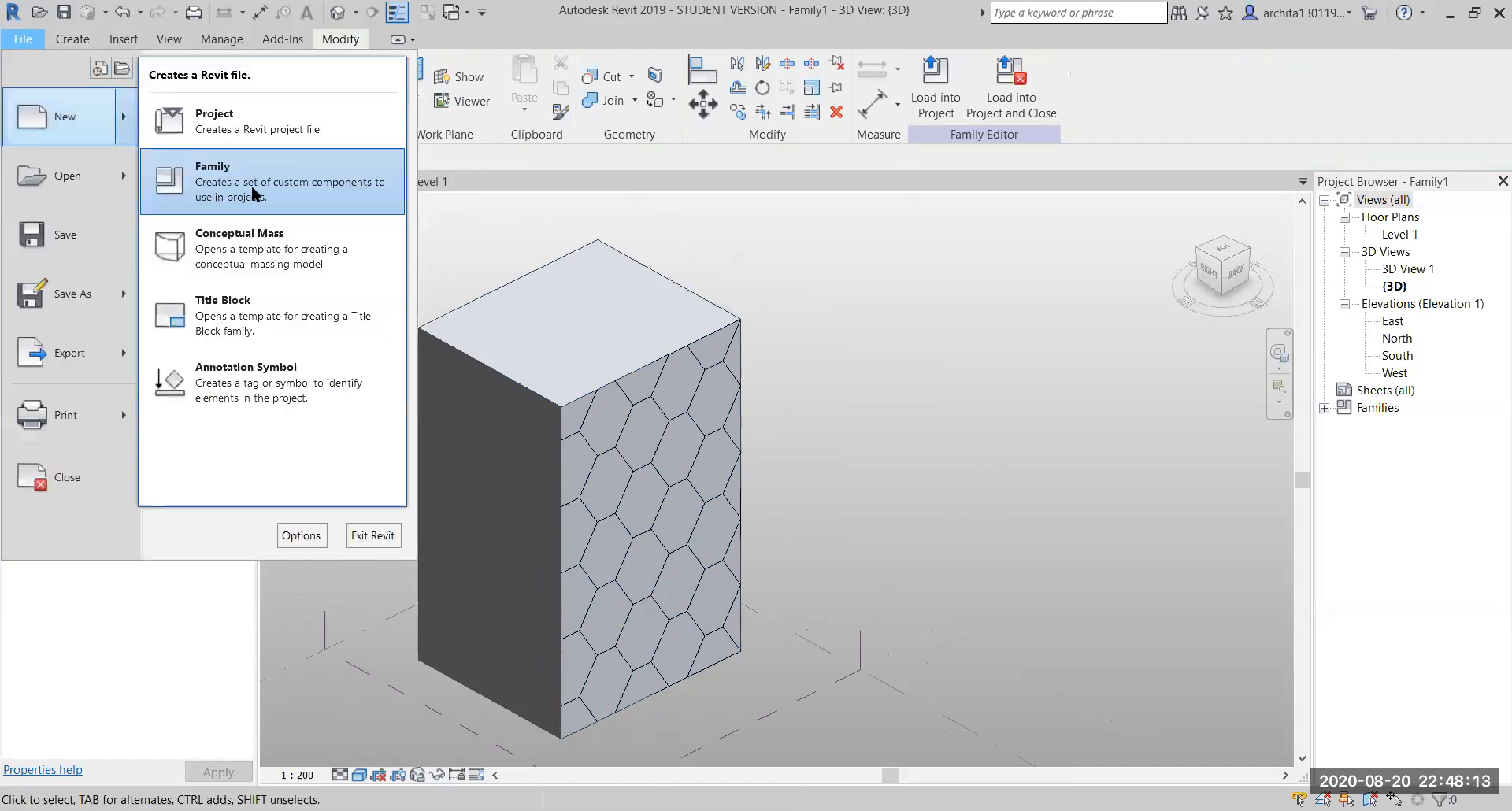
{"action": "left_click", "coordinate": [253, 193]}
{"action": "left_click", "coordinate": [911, 253]}
{"action": "scroll", "coordinate": [772, 437], "scroll_direction": "down", "scroll_amount": 10}
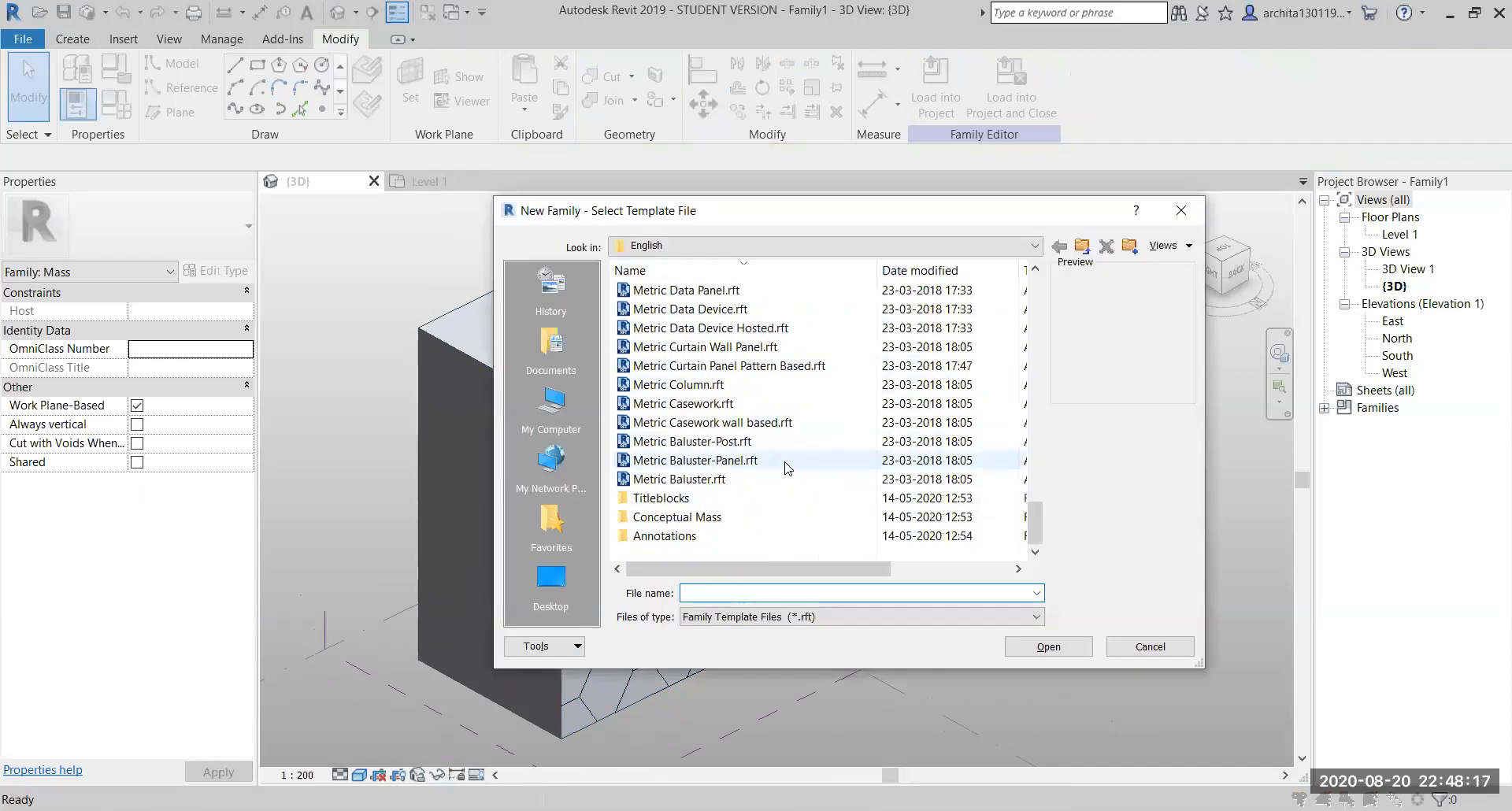
{"action": "left_click", "coordinate": [819, 365]}
{"action": "left_click", "coordinate": [1048, 647]}
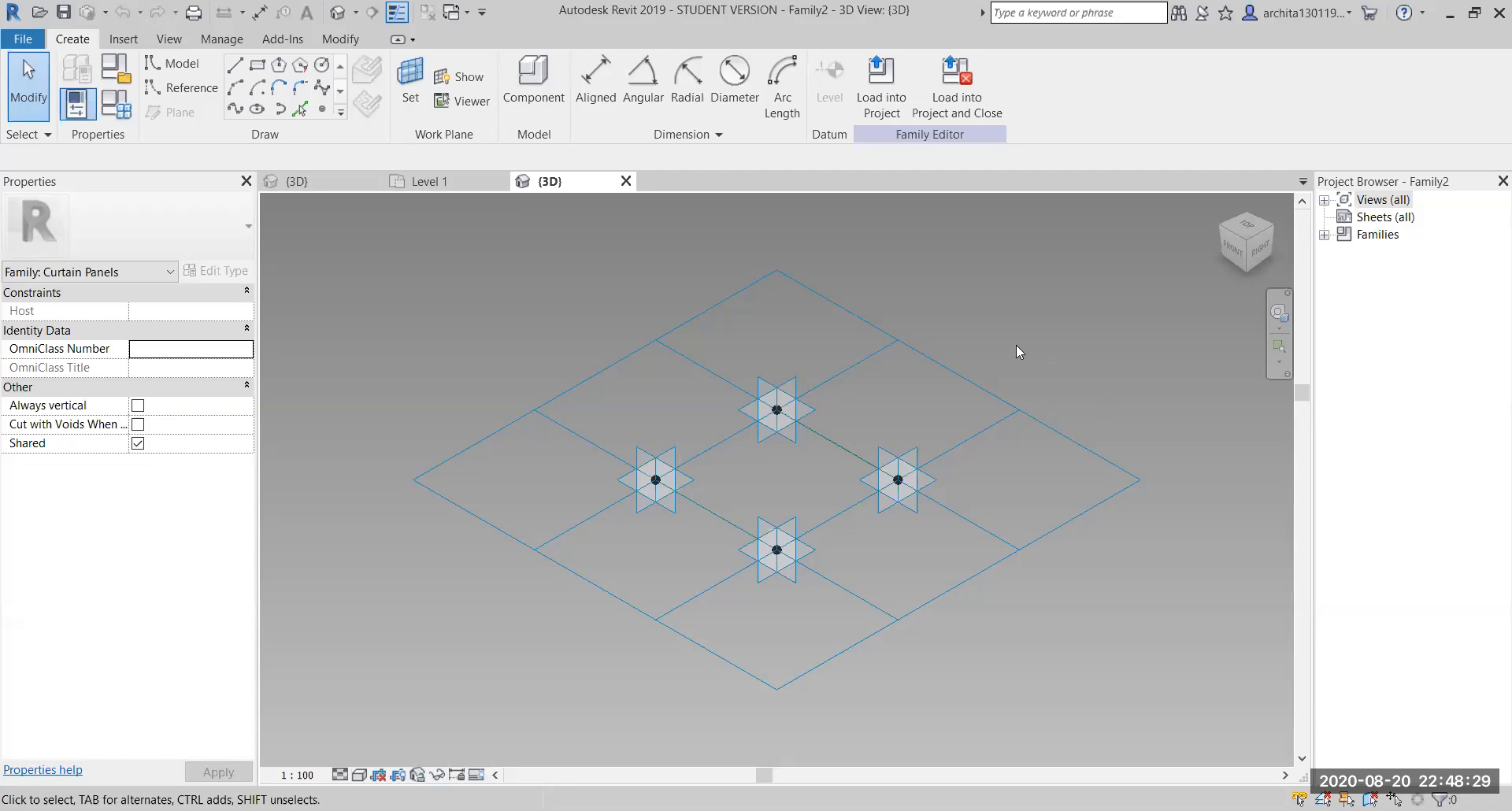
Change the tile pattern grid of the panel family to Hexagon
{"action": "left_click", "coordinate": [985, 384]}
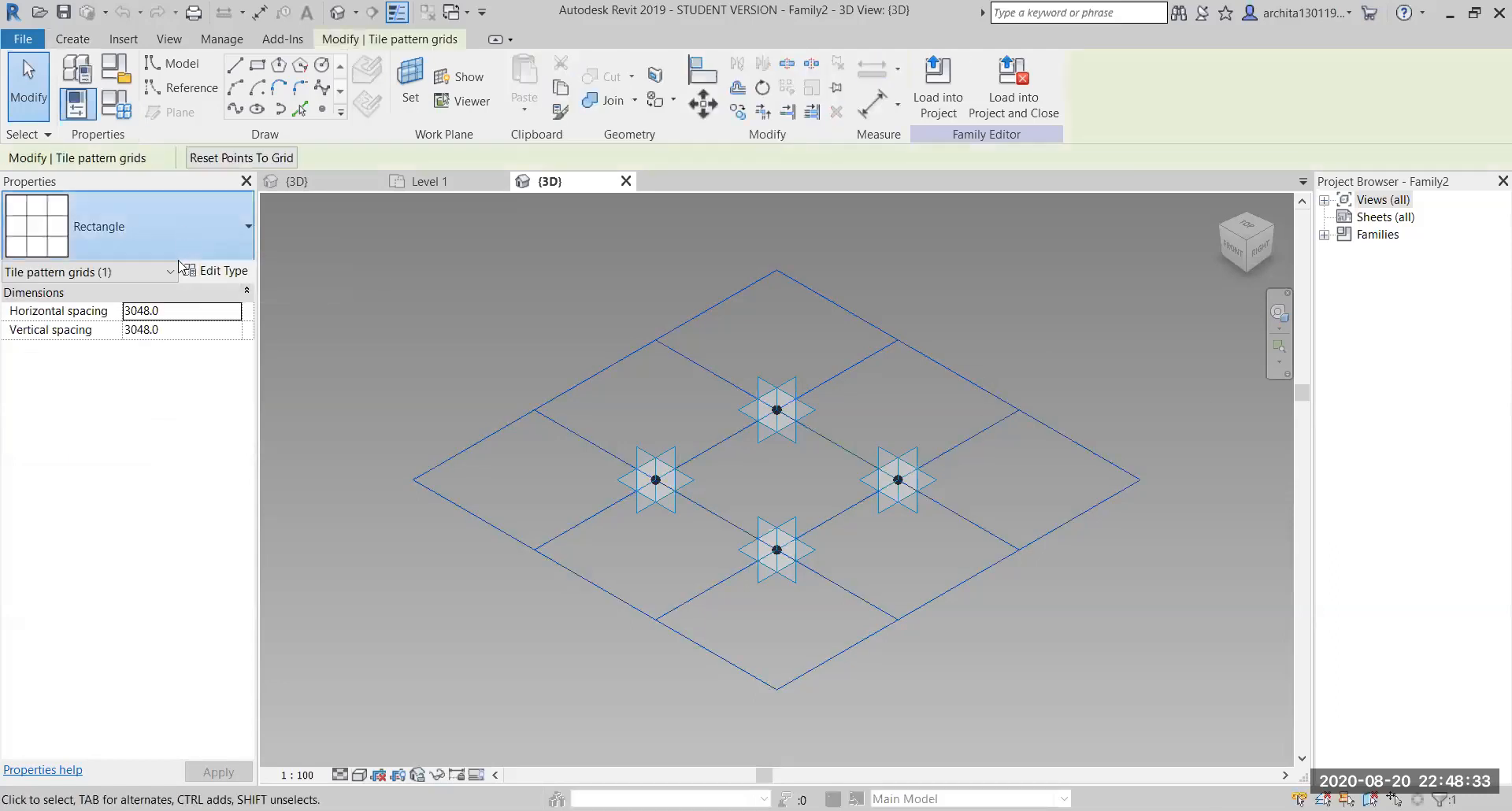
{"action": "left_click", "coordinate": [186, 229]}
{"action": "left_click", "coordinate": [95, 512]}
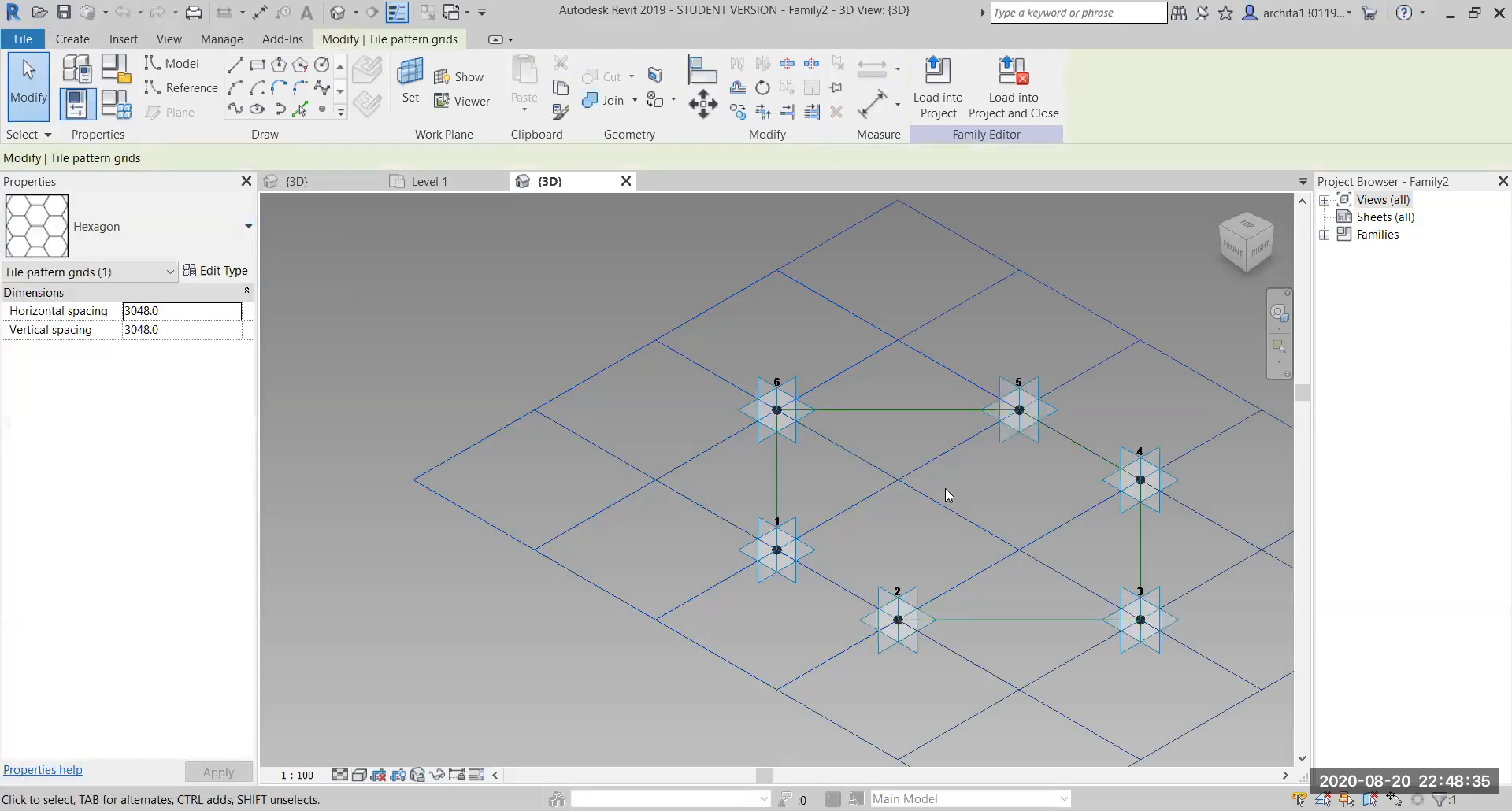
{"action": "scroll", "coordinate": [695, 432], "scroll_direction": "up", "scroll_amount": 2}
{"action": "scroll", "coordinate": [1012, 540], "scroll_direction": "up", "scroll_amount": 2}
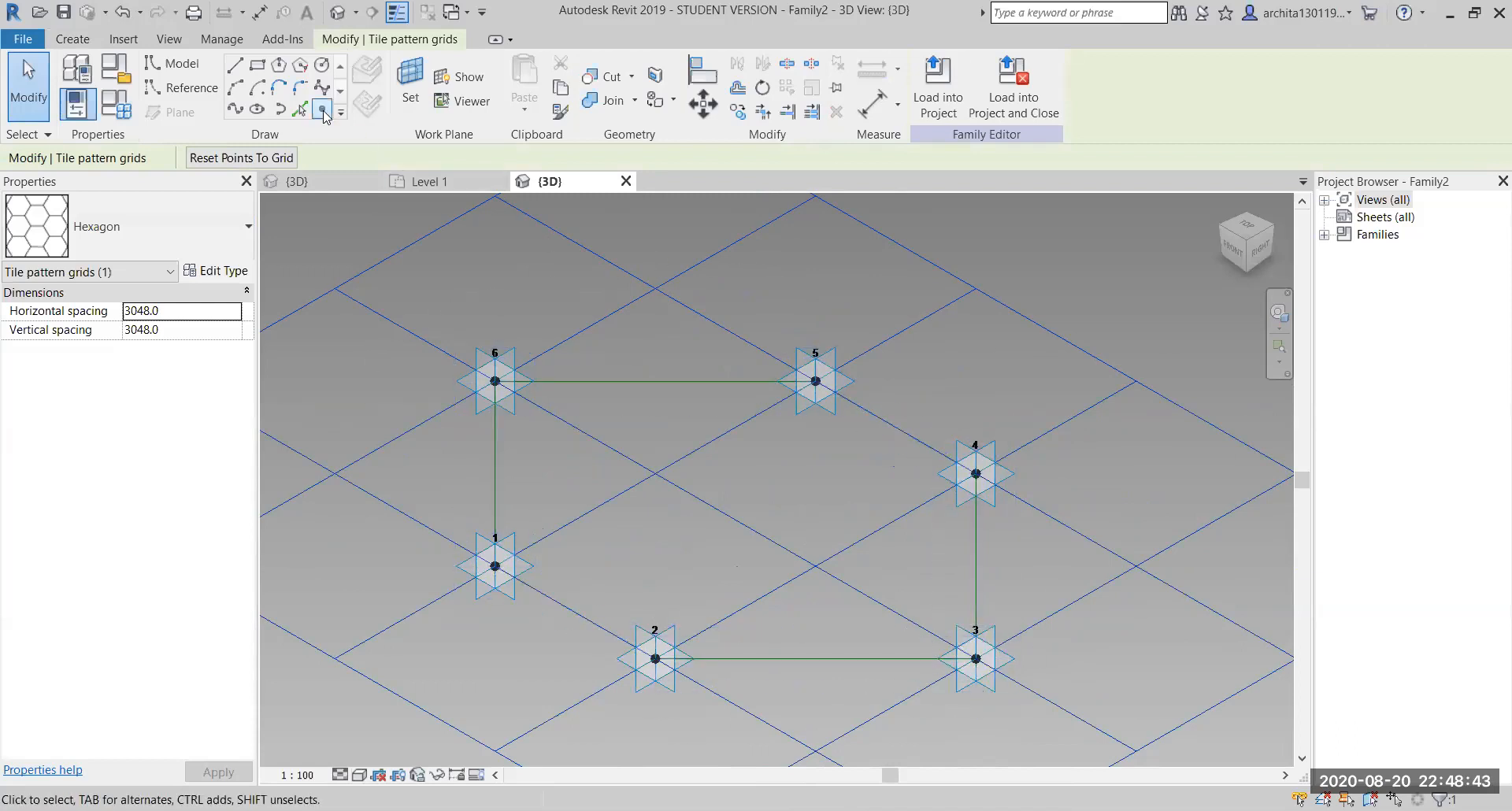
Place a reference point on the reference line between points 5 and 6, about midway along it
{"action": "left_click", "coordinate": [322, 109]}
{"action": "left_click", "coordinate": [641, 381]}
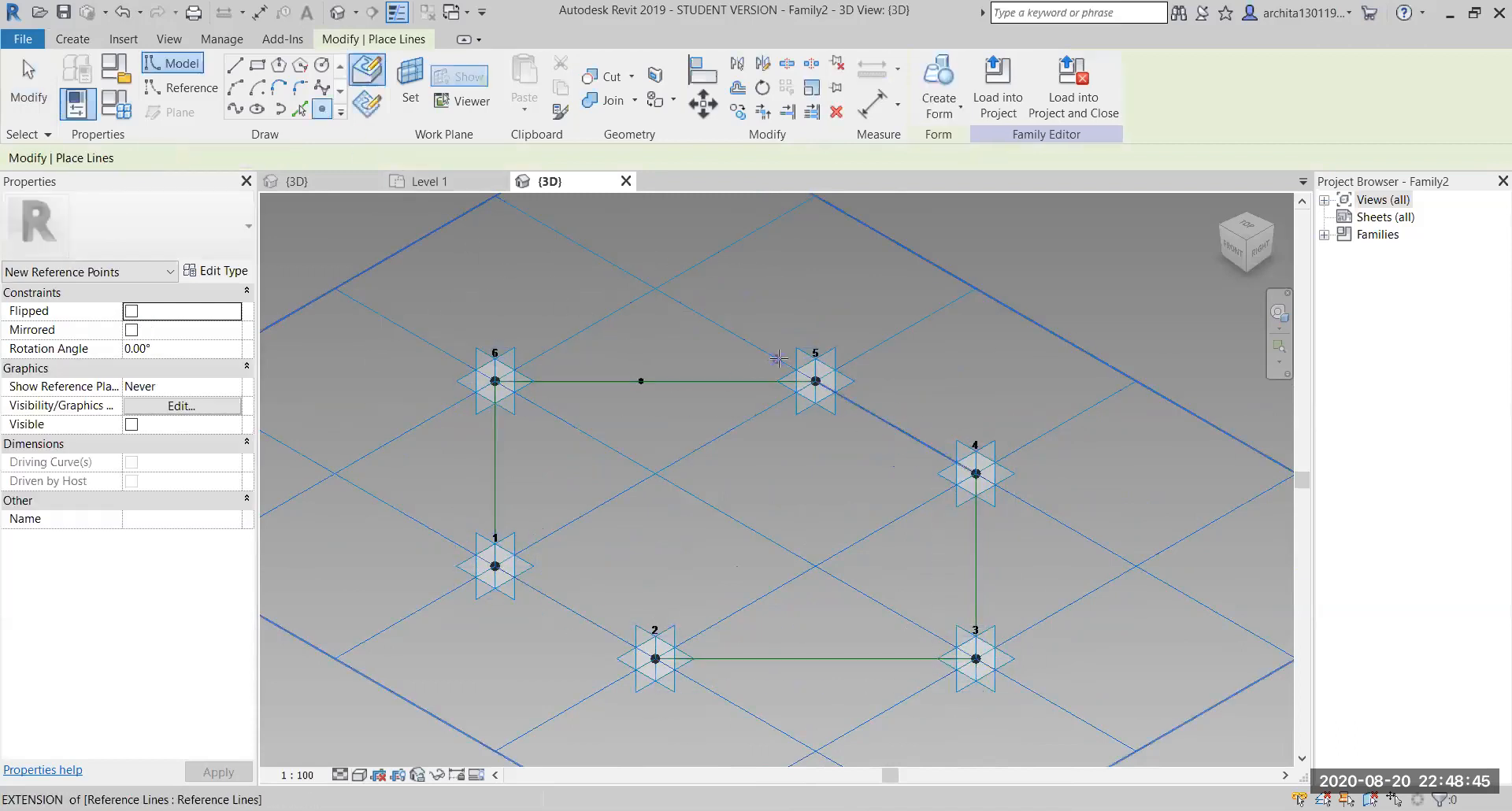
{"action": "key", "text": "Escape"}
{"action": "key", "text": "Escape"}
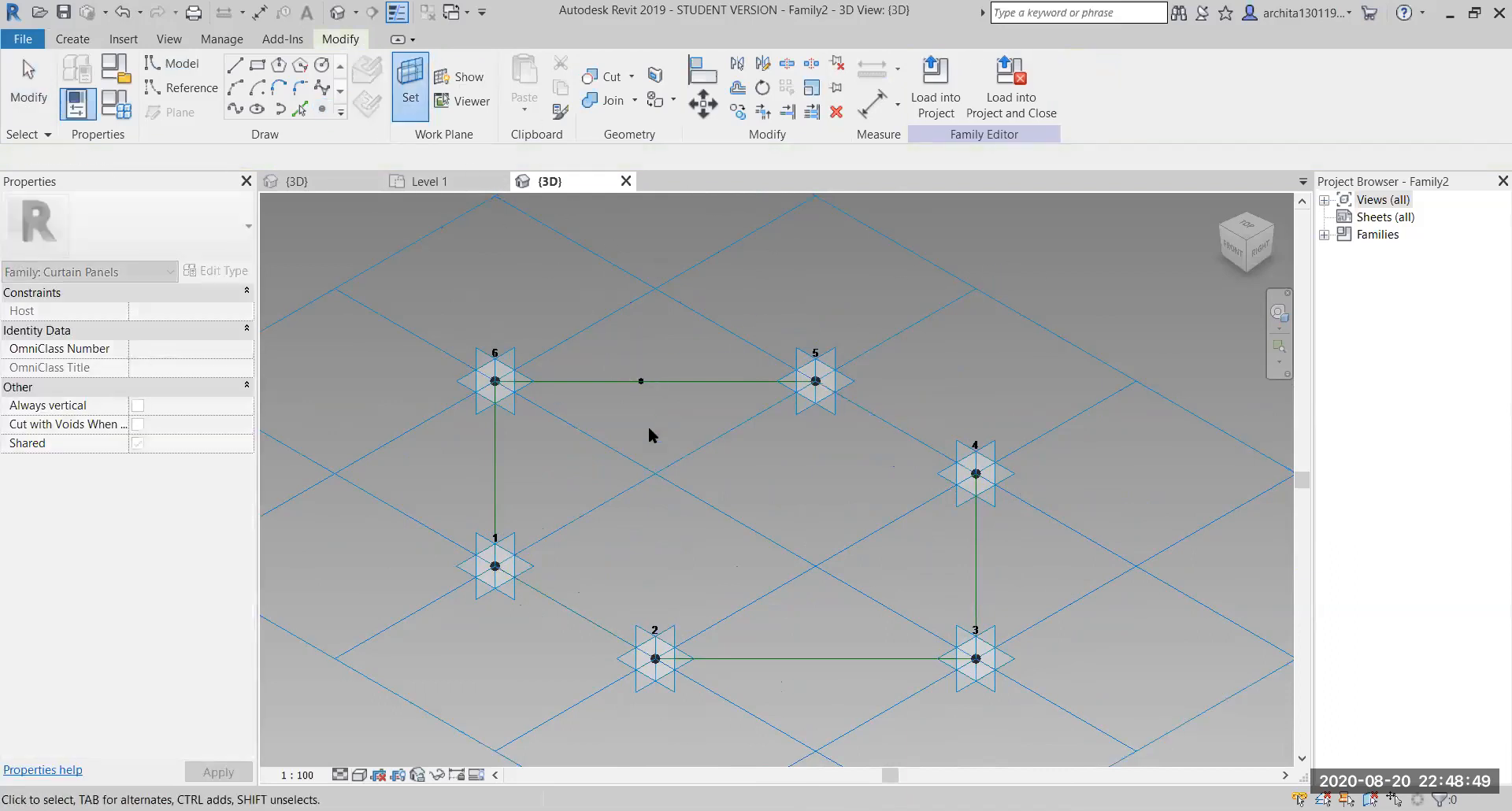
Set and show the reference point's vertical work plane, and draw a circle of about 200 mm radius centred on the point
{"action": "key", "text": "Tab"}
{"action": "key", "text": "Tab"}
{"action": "middle_click_drag", "start_coordinate": [666, 392], "coordinate": [483, 405], "text": "shift"}
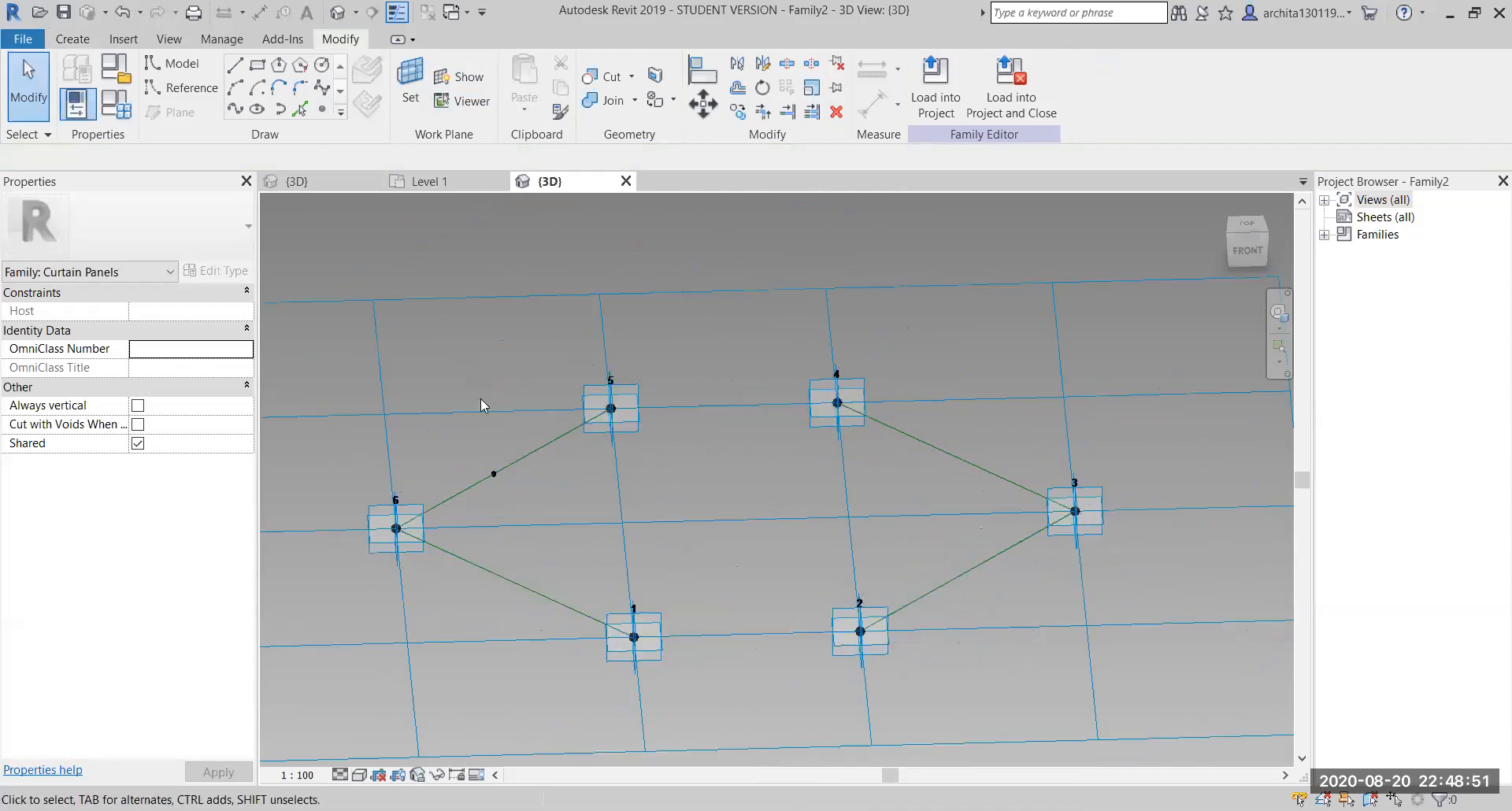
{"action": "left_click", "coordinate": [464, 86]}
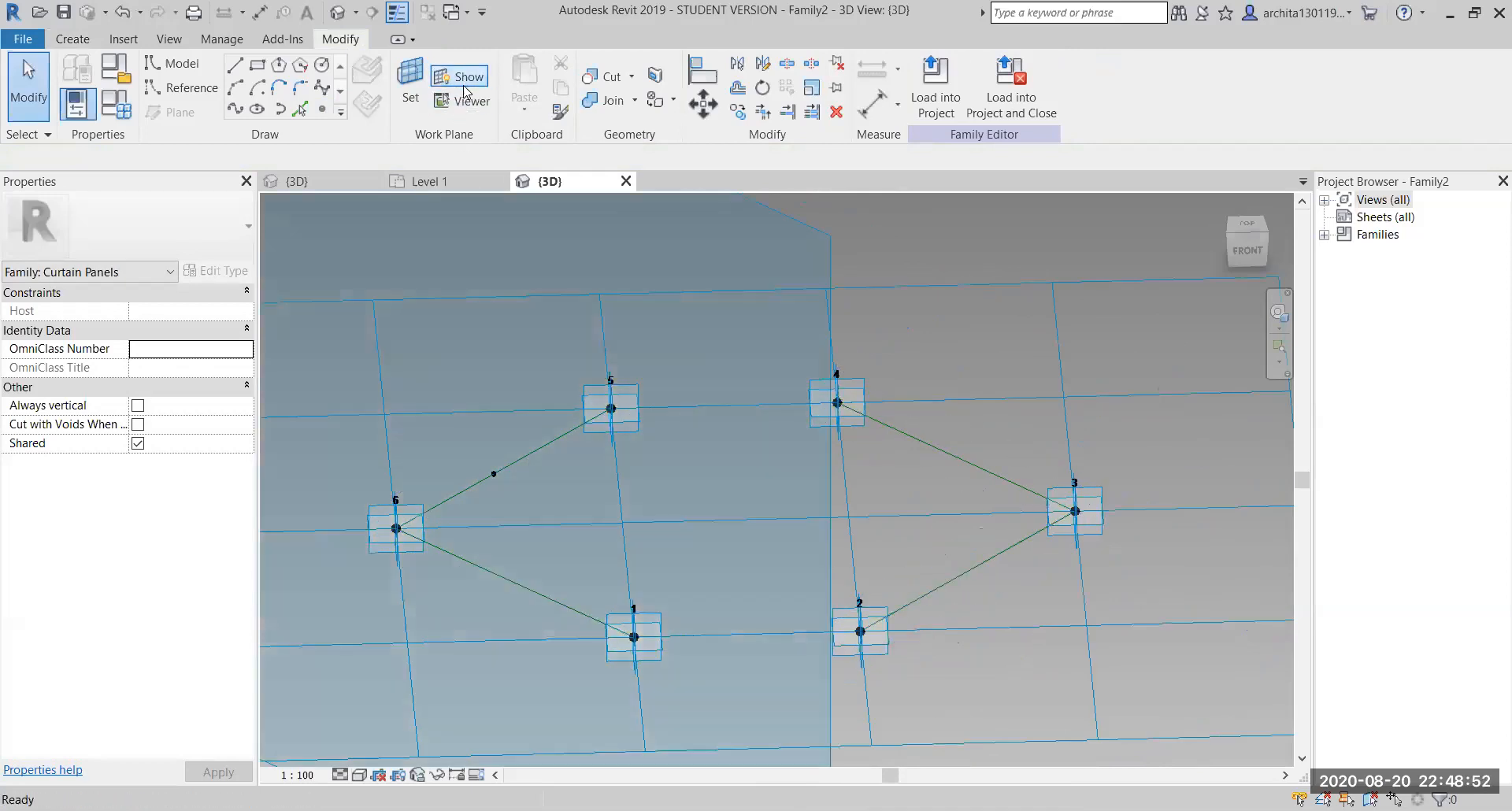
{"action": "left_click", "coordinate": [322, 65]}
{"action": "scroll", "coordinate": [497, 477], "scroll_direction": "up", "scroll_amount": 2}
{"action": "left_click", "coordinate": [499, 476]}
{"action": "left_click", "coordinate": [513, 464]}
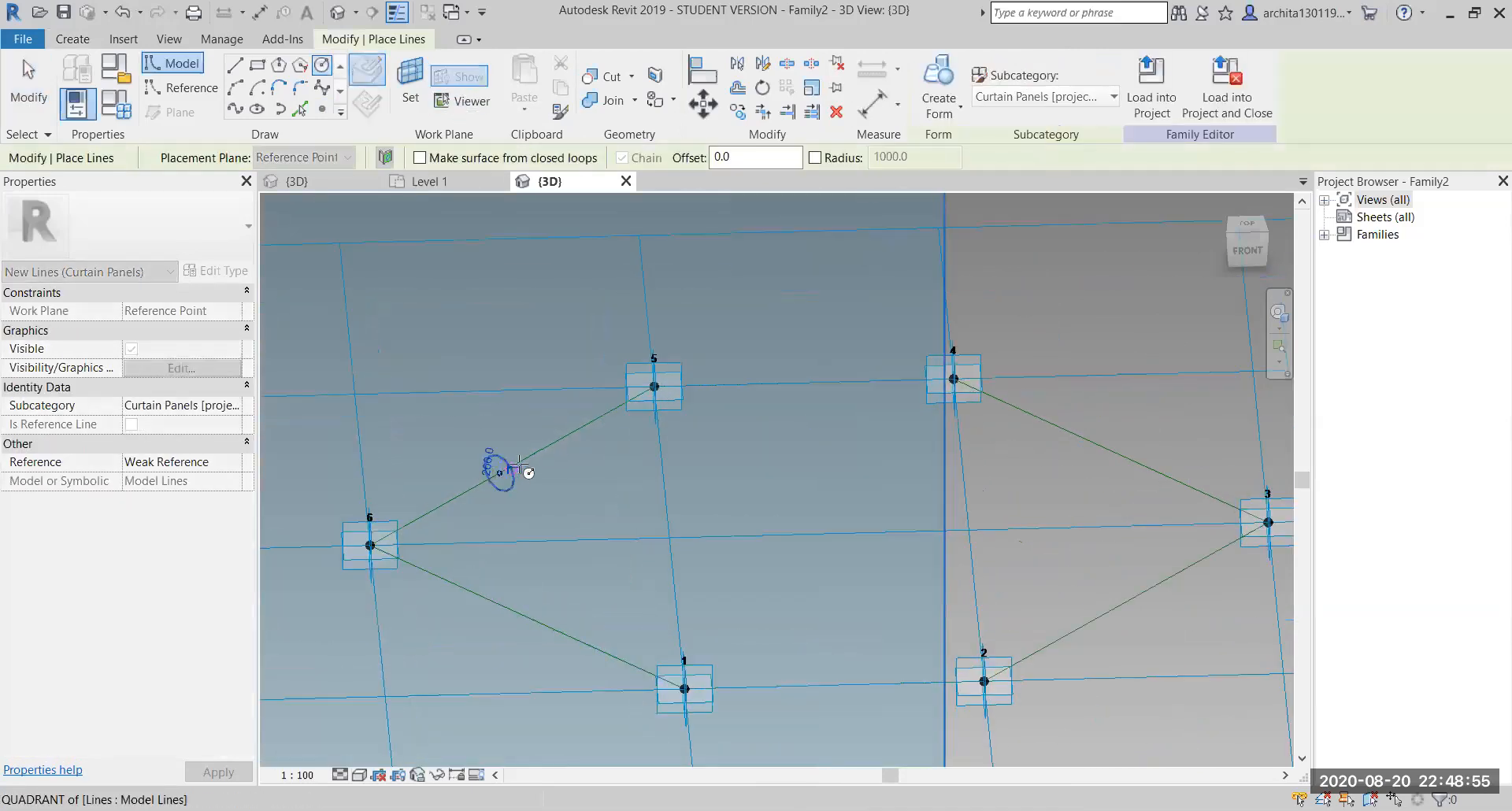
{"action": "key", "text": "Escape"}
{"action": "key", "text": "Escape"}
Create a solid tube form from the circle and the full chain of hexagonal reference lines
{"action": "key", "text": "Tab"}
{"action": "left_click", "coordinate": [512, 469]}
{"action": "key", "text": "Tab"}
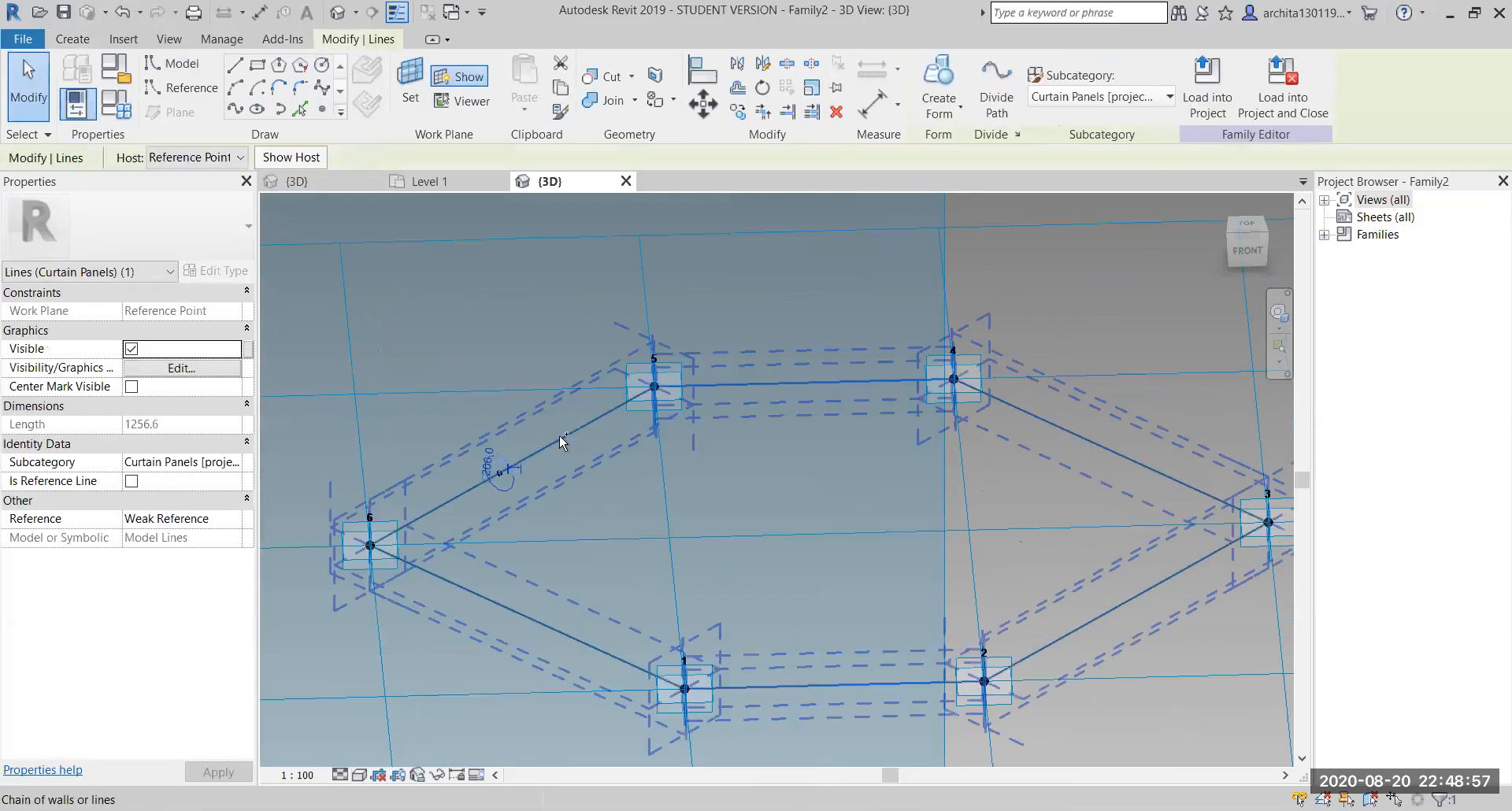
{"action": "left_click", "coordinate": [560, 439], "text": "ctrl"}
{"action": "left_click", "coordinate": [920, 76]}
{"action": "scroll", "coordinate": [412, 484], "scroll_direction": "down", "scroll_amount": 2}
{"action": "middle_click_drag", "start_coordinate": [652, 529], "coordinate": [578, 567], "text": "shift"}
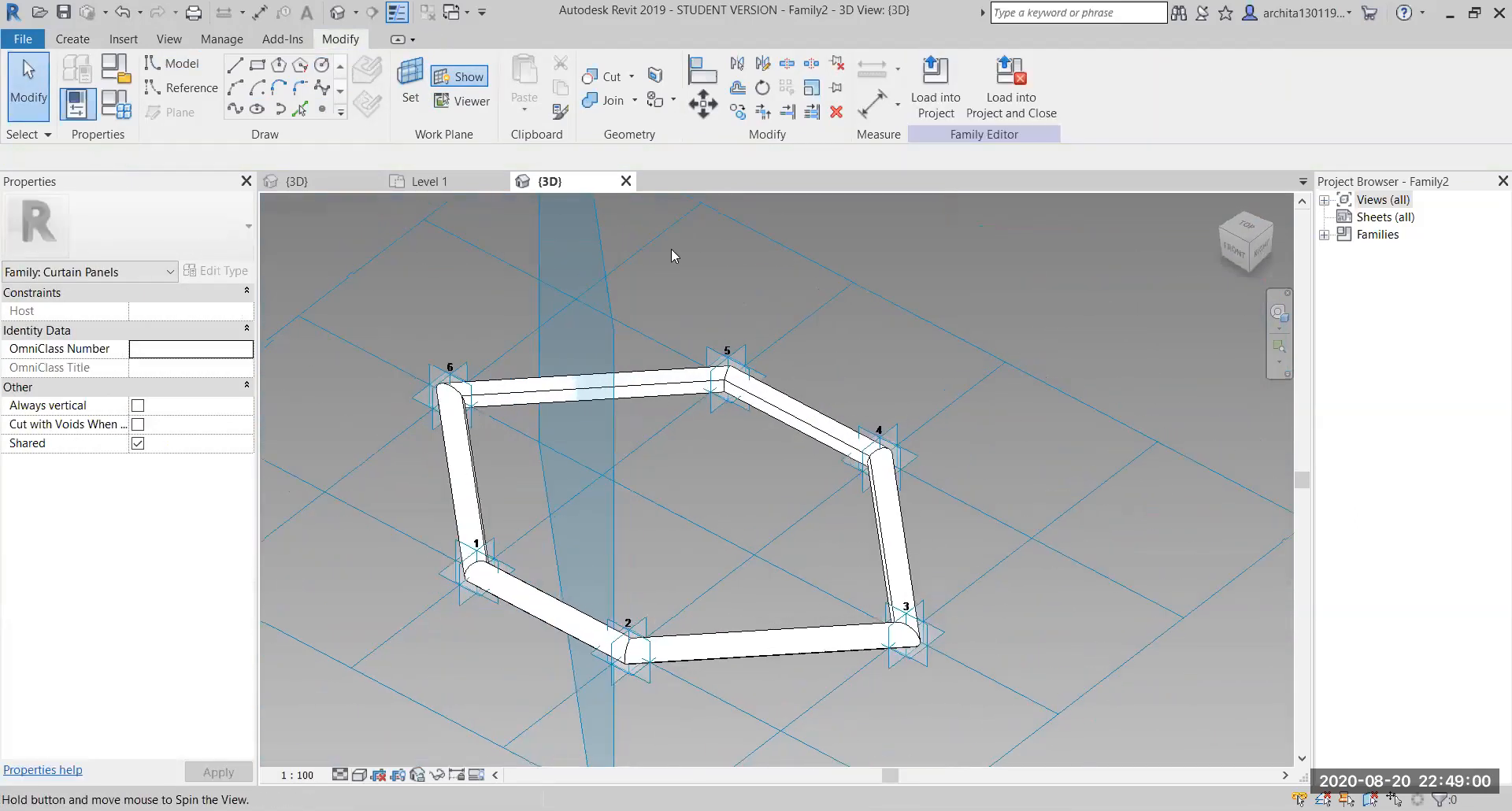
Load the hexagonal panel family into Family1 only, leaving Project2 out
{"action": "left_click", "coordinate": [935, 87]}
{"action": "left_click", "coordinate": [636, 312]}
{"action": "left_click", "coordinate": [637, 327]}
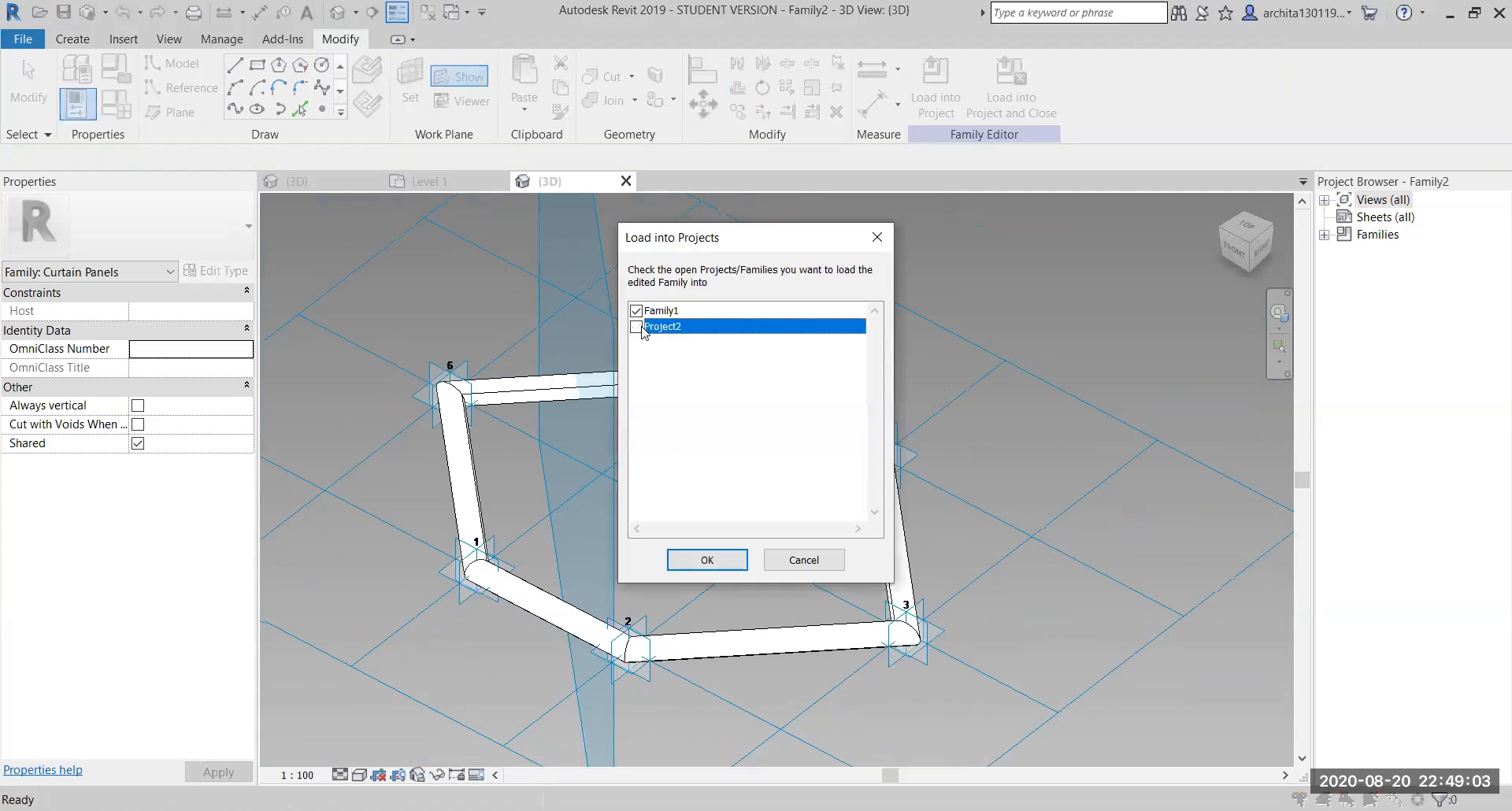
{"action": "left_click", "coordinate": [726, 561]}
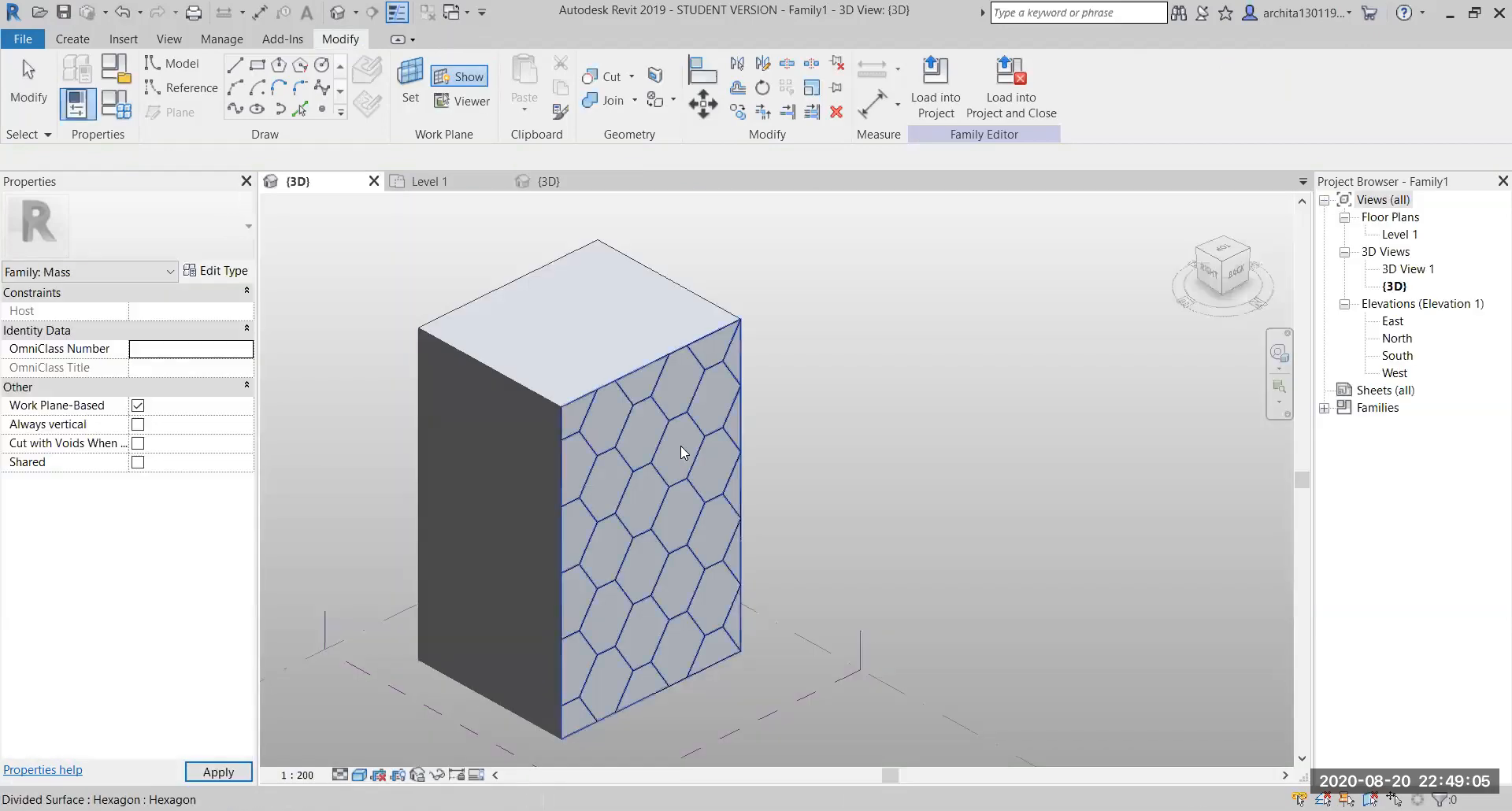
Apply the Hexagon Family2 panel component to the divided face of the mass
{"action": "left_click", "coordinate": [678, 433]}
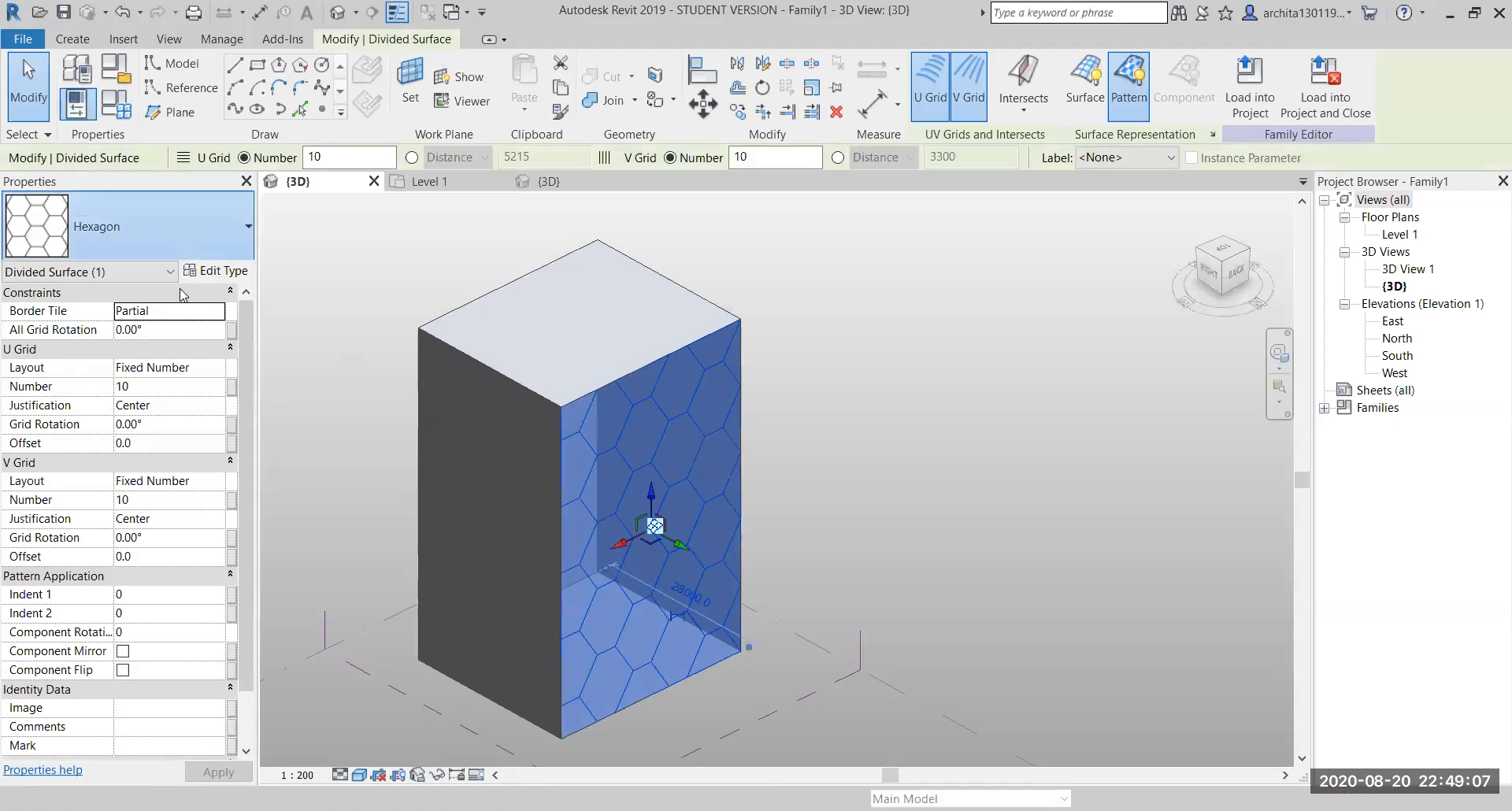
{"action": "left_click", "coordinate": [126, 228]}
{"action": "left_click", "coordinate": [102, 604]}
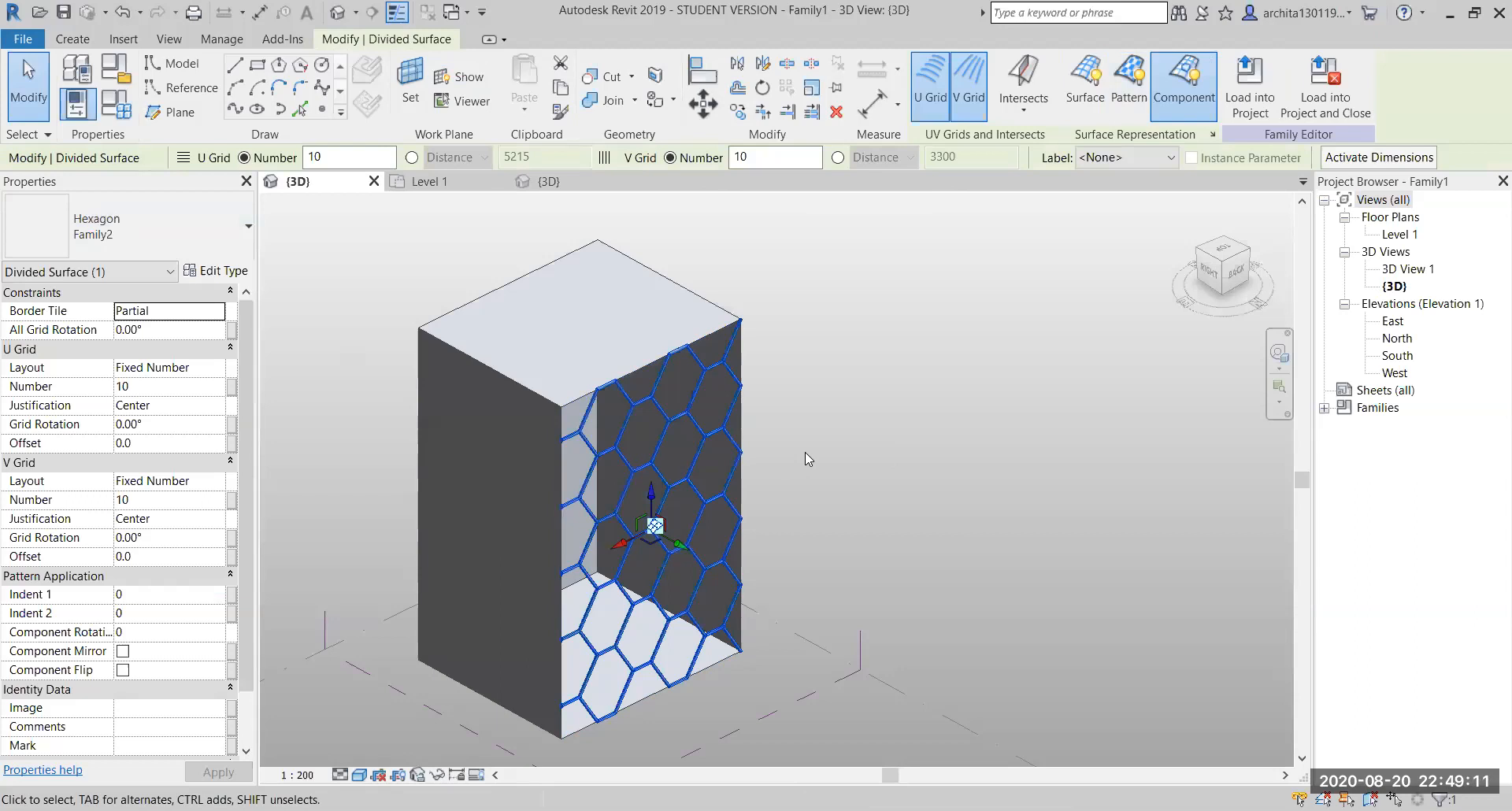
{"action": "left_click", "coordinate": [874, 454]}
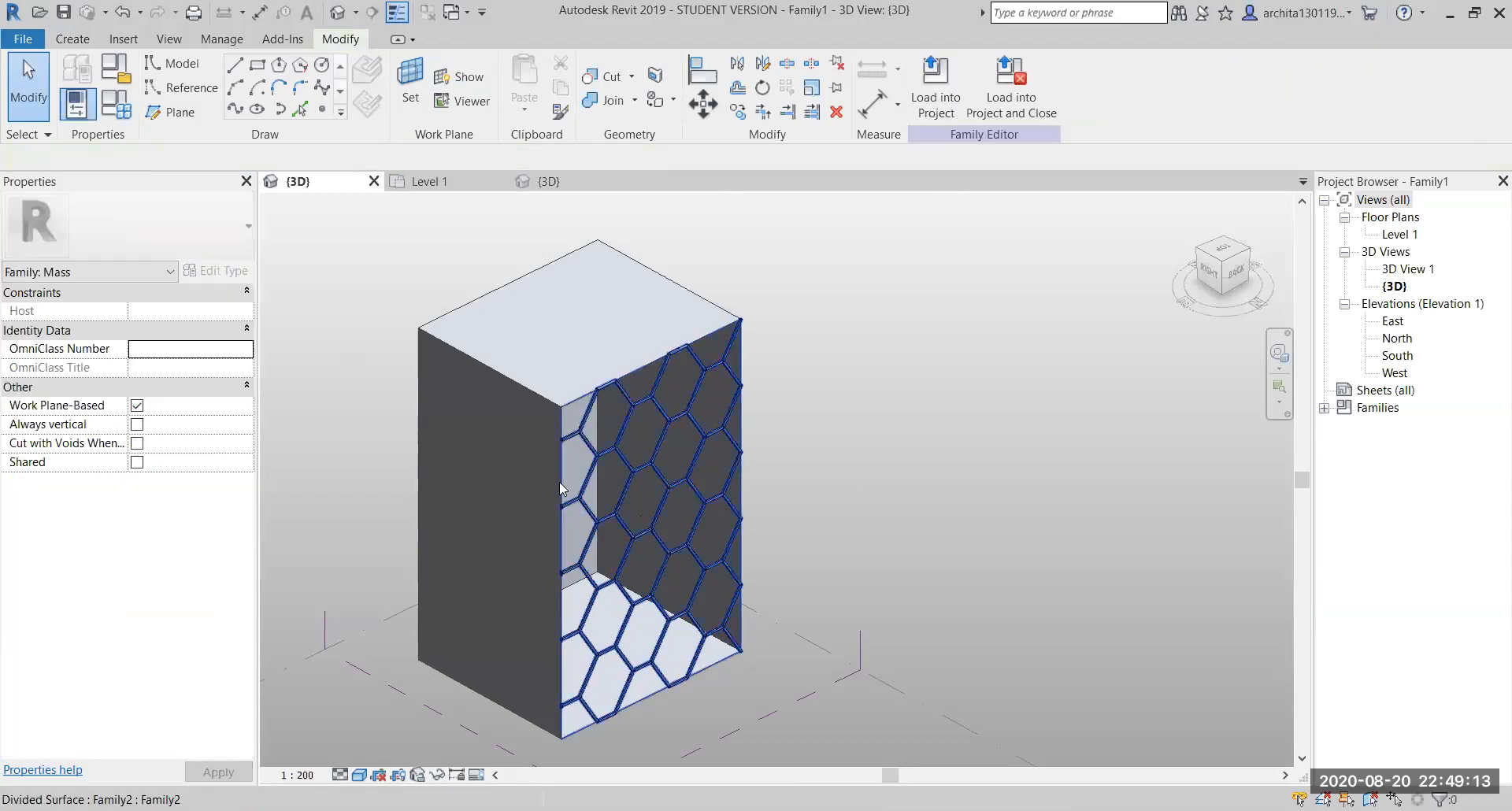
Close the hexagonal curtain panel family without saving it
{"action": "left_click", "coordinate": [552, 185]}
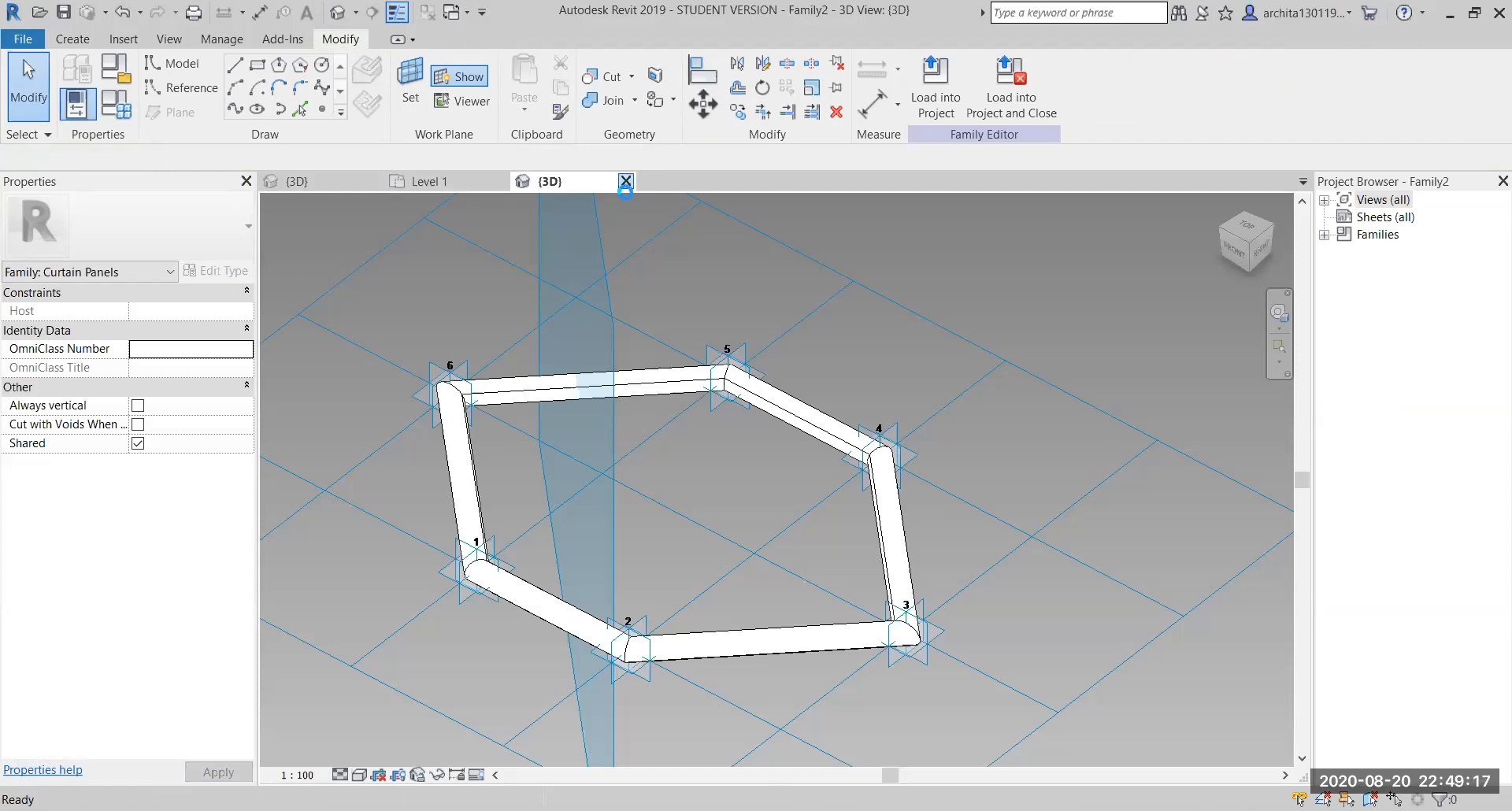
{"action": "left_click", "coordinate": [626, 181]}
{"action": "left_click", "coordinate": [798, 418]}
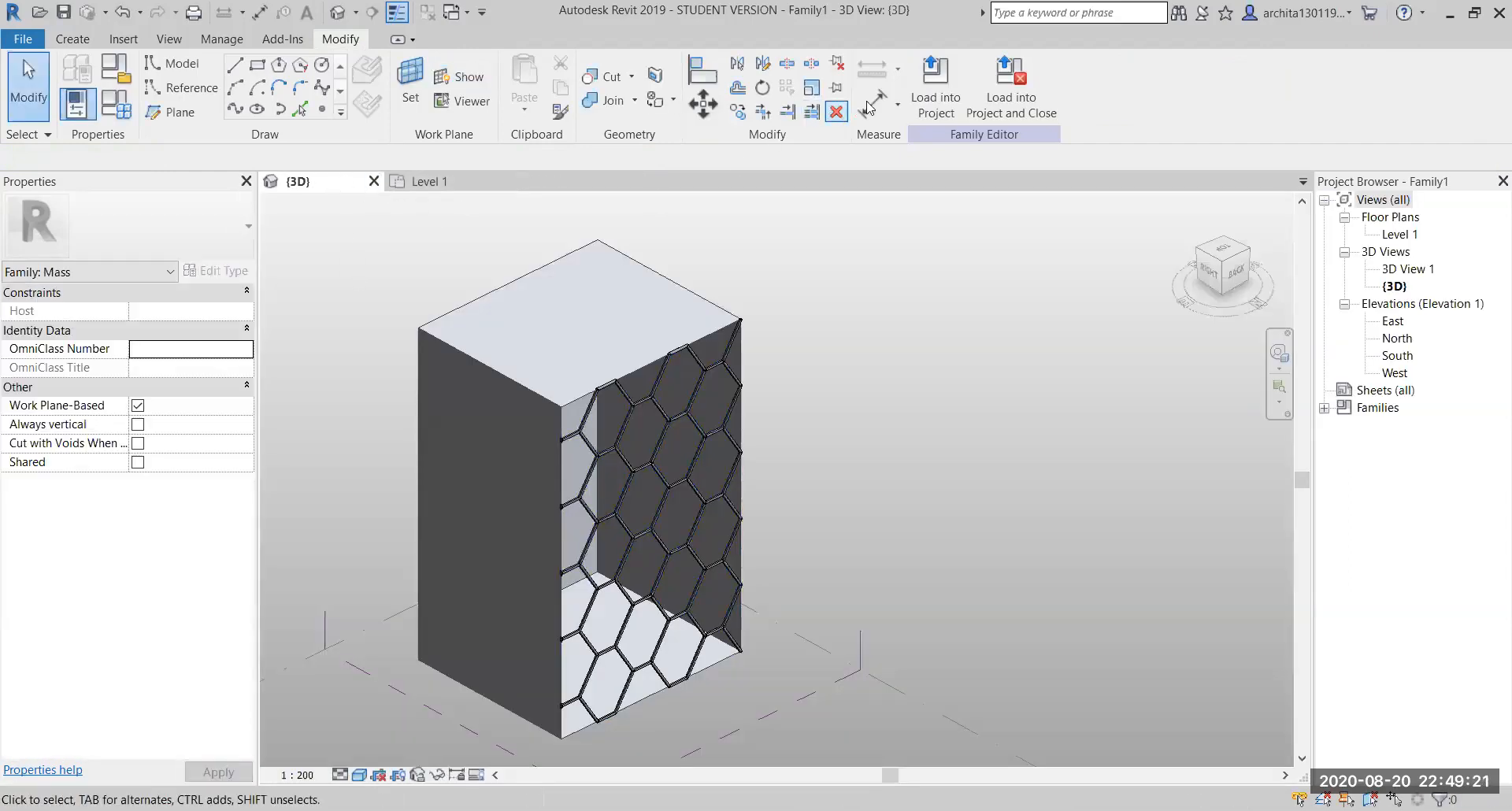
Load the mass family into Project2, overwriting the existing version and its parameter values, and inspect the patterned side in the default 3D view
{"action": "left_click", "coordinate": [936, 93]}
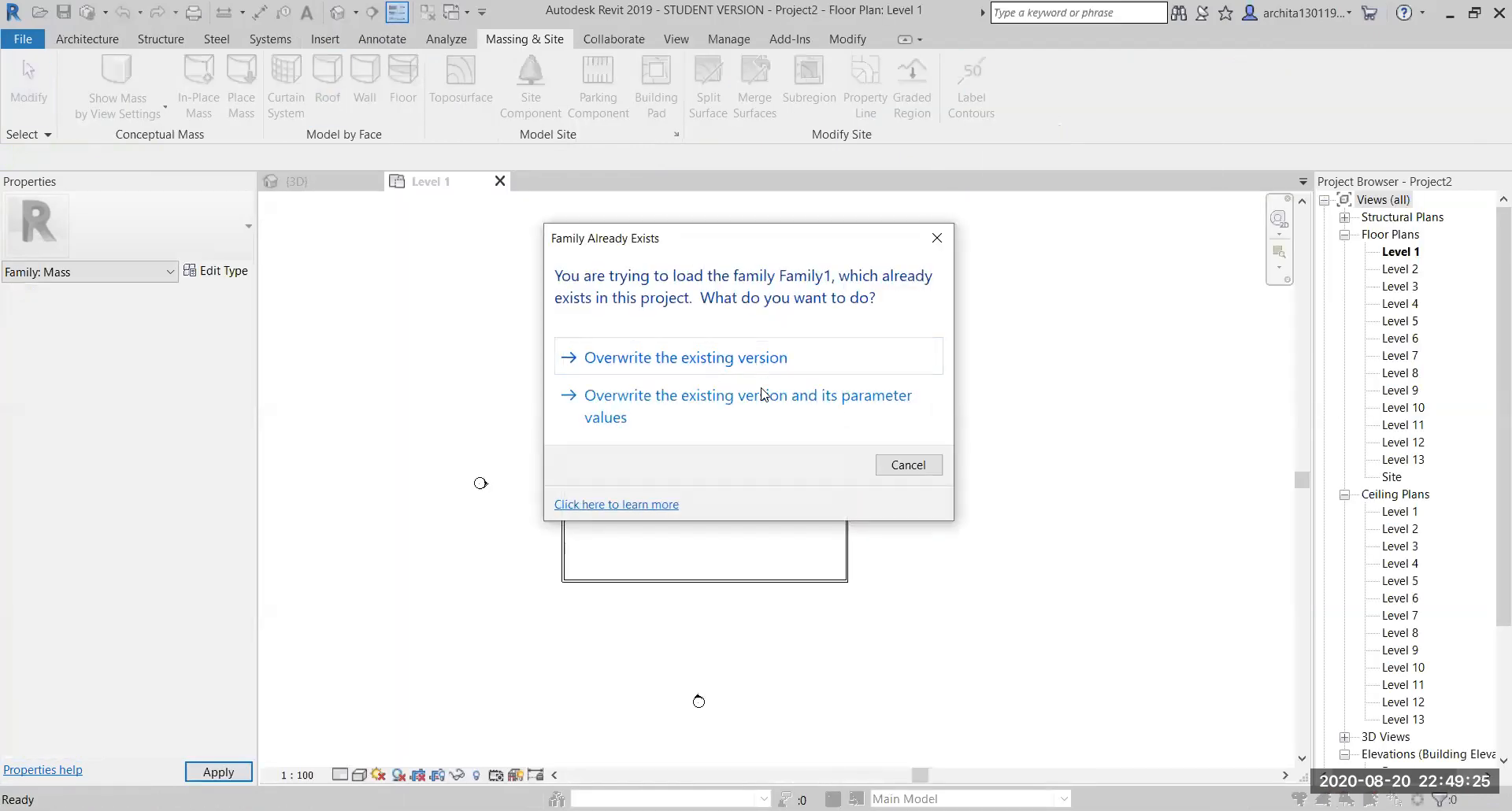
{"action": "left_click", "coordinate": [762, 401]}
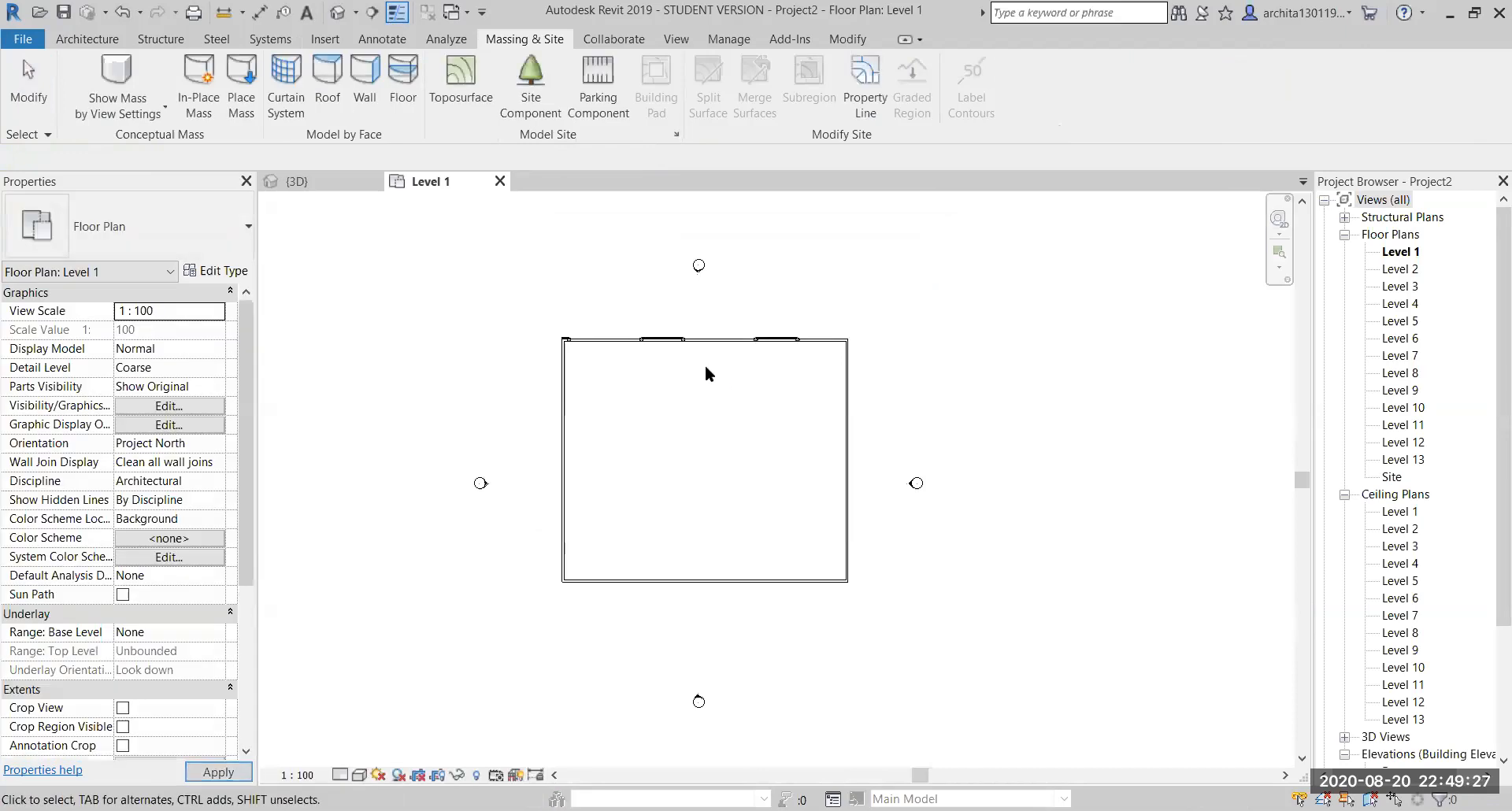
{"action": "left_click", "coordinate": [338, 12]}
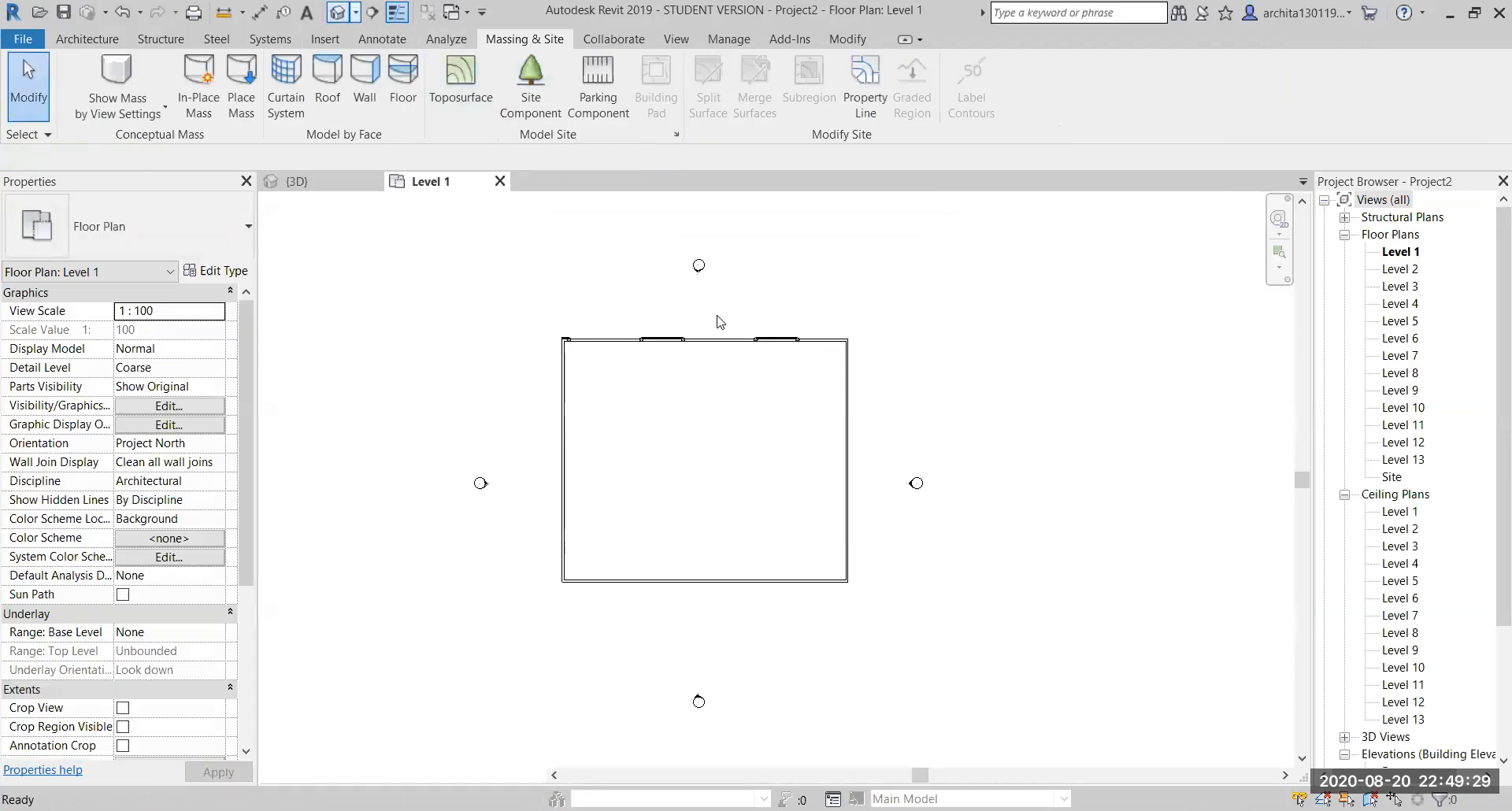
{"action": "scroll", "coordinate": [523, 456], "scroll_direction": "up", "scroll_amount": 3}
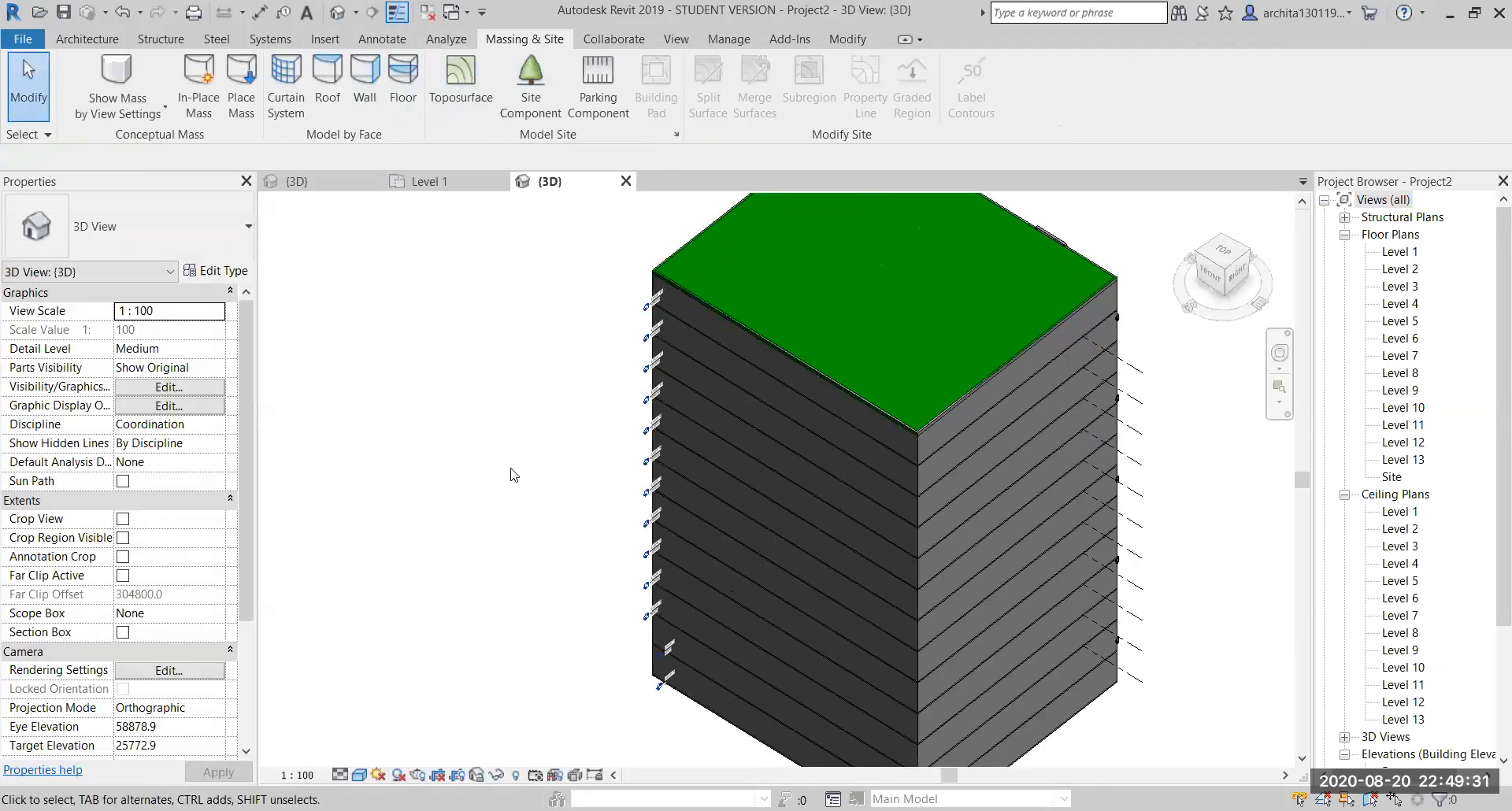
{"action": "middle_click_drag", "start_coordinate": [848, 577], "coordinate": [567, 513], "text": "shift"}
{"action": "scroll", "coordinate": [721, 458], "scroll_direction": "down", "scroll_amount": 3}
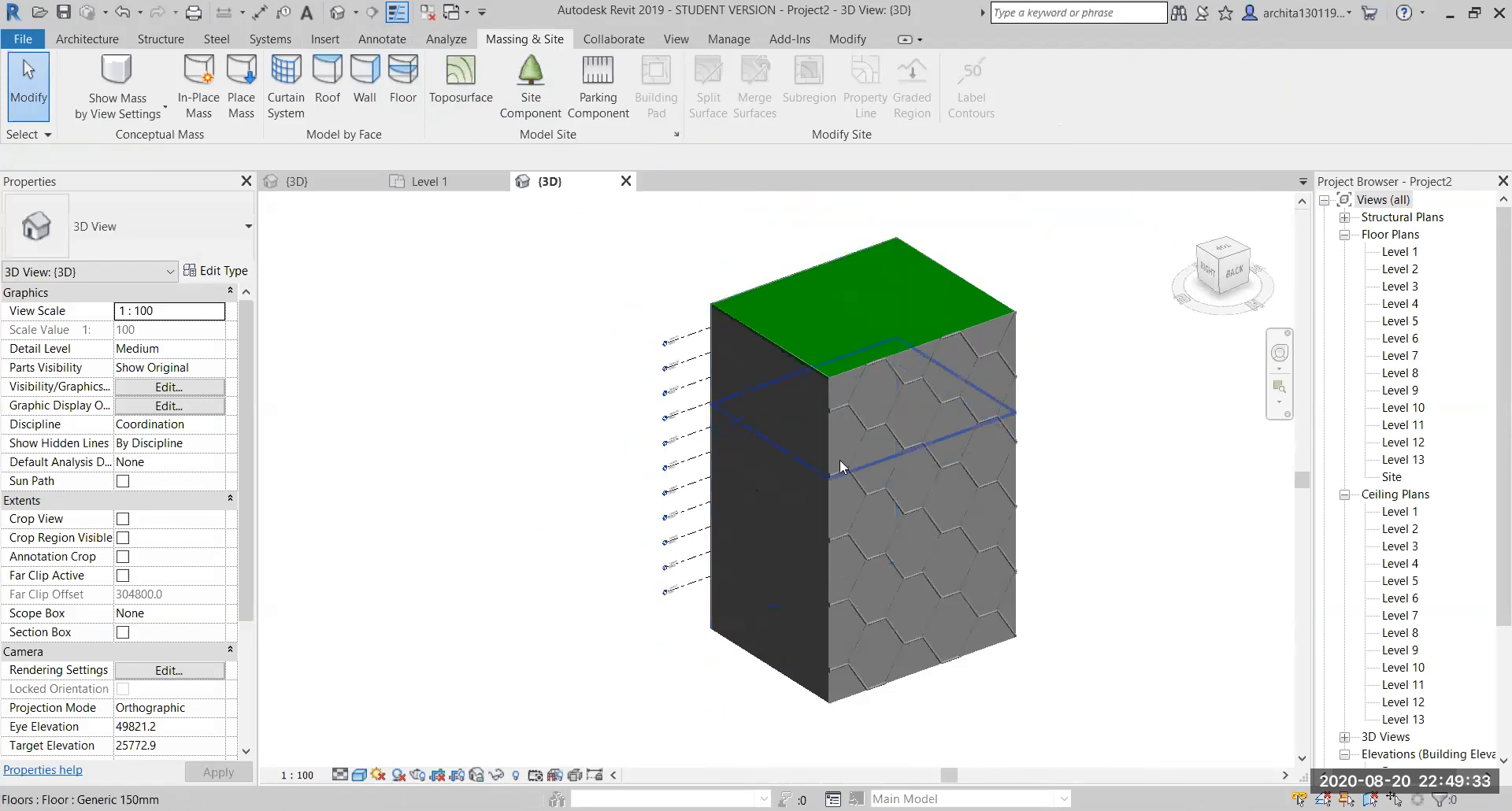
Inspect the hexagonal panels and the wall behind them from several angles in Project2's 3D view
{"action": "scroll", "coordinate": [976, 488], "scroll_direction": "up", "scroll_amount": 3}
{"action": "scroll", "coordinate": [976, 488], "scroll_direction": "down", "scroll_amount": 3}
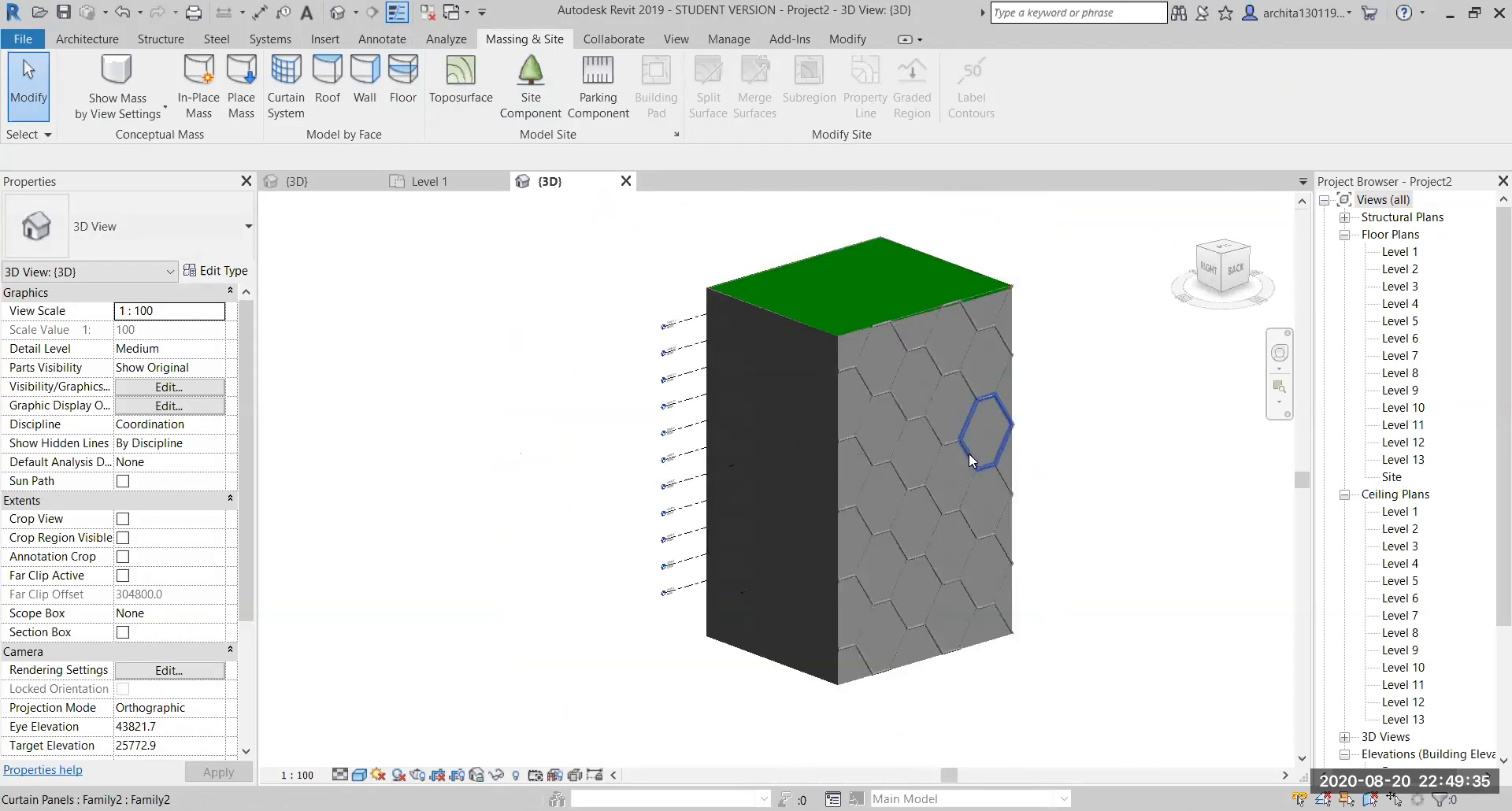
{"action": "left_click", "coordinate": [931, 669]}
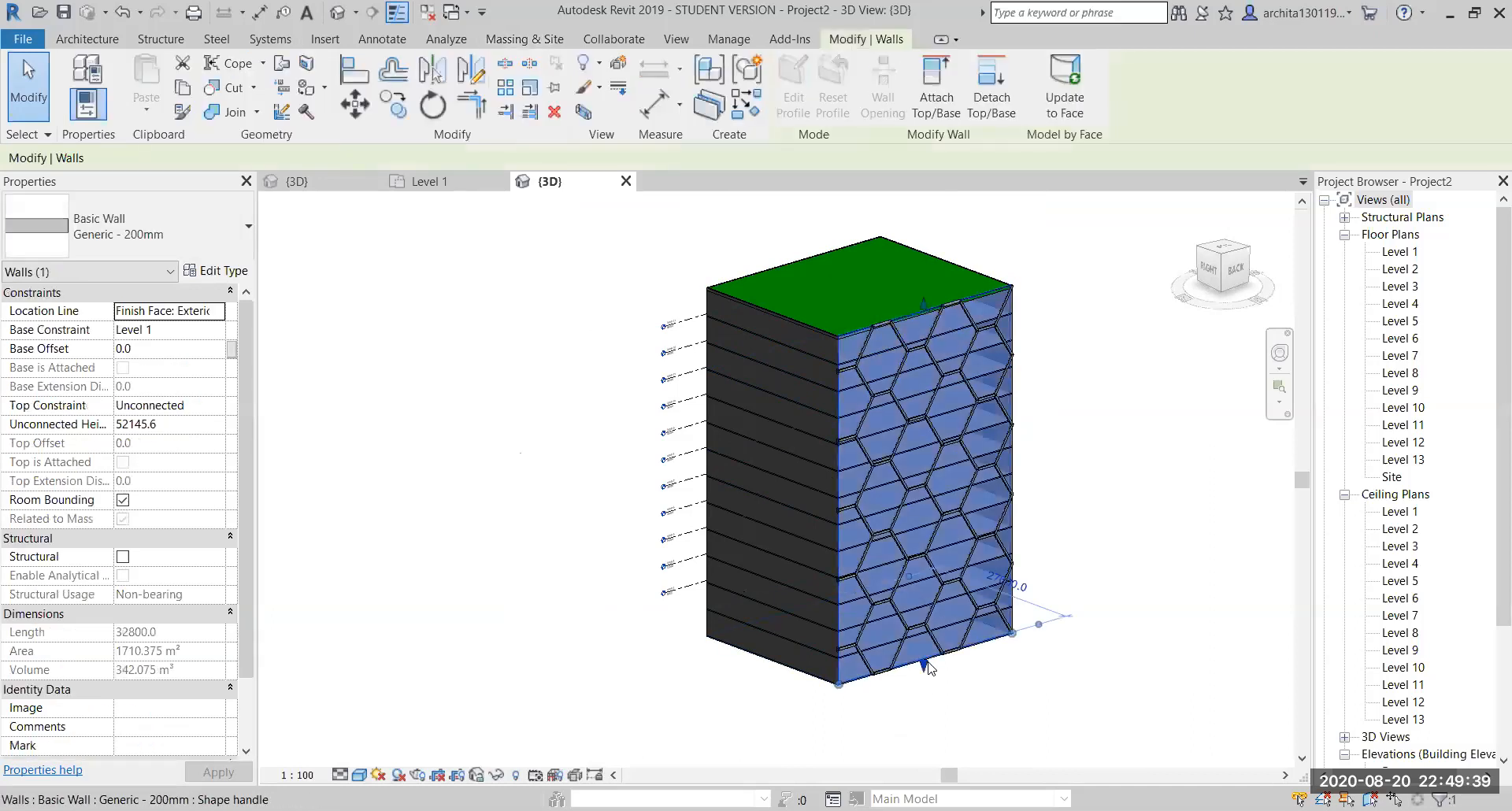
{"action": "key", "text": "Escape"}
{"action": "middle_click_drag", "start_coordinate": [1055, 611], "coordinate": [861, 551], "text": "shift"}
{"action": "middle_click_drag", "start_coordinate": [1074, 493], "coordinate": [1291, 596], "text": "shift"}
{"action": "middle_click_drag", "start_coordinate": [975, 586], "coordinate": [884, 630], "text": "shift"}
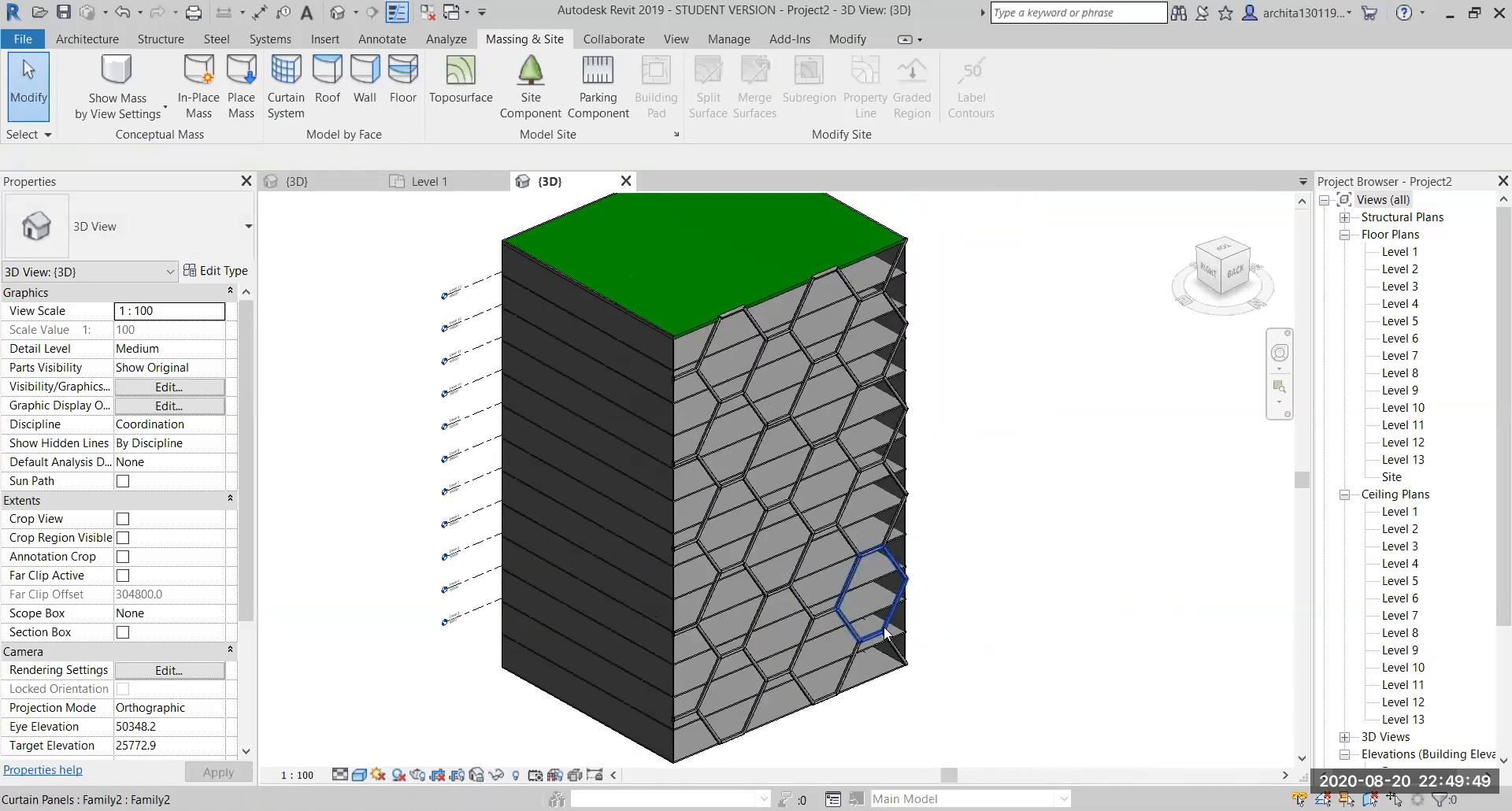
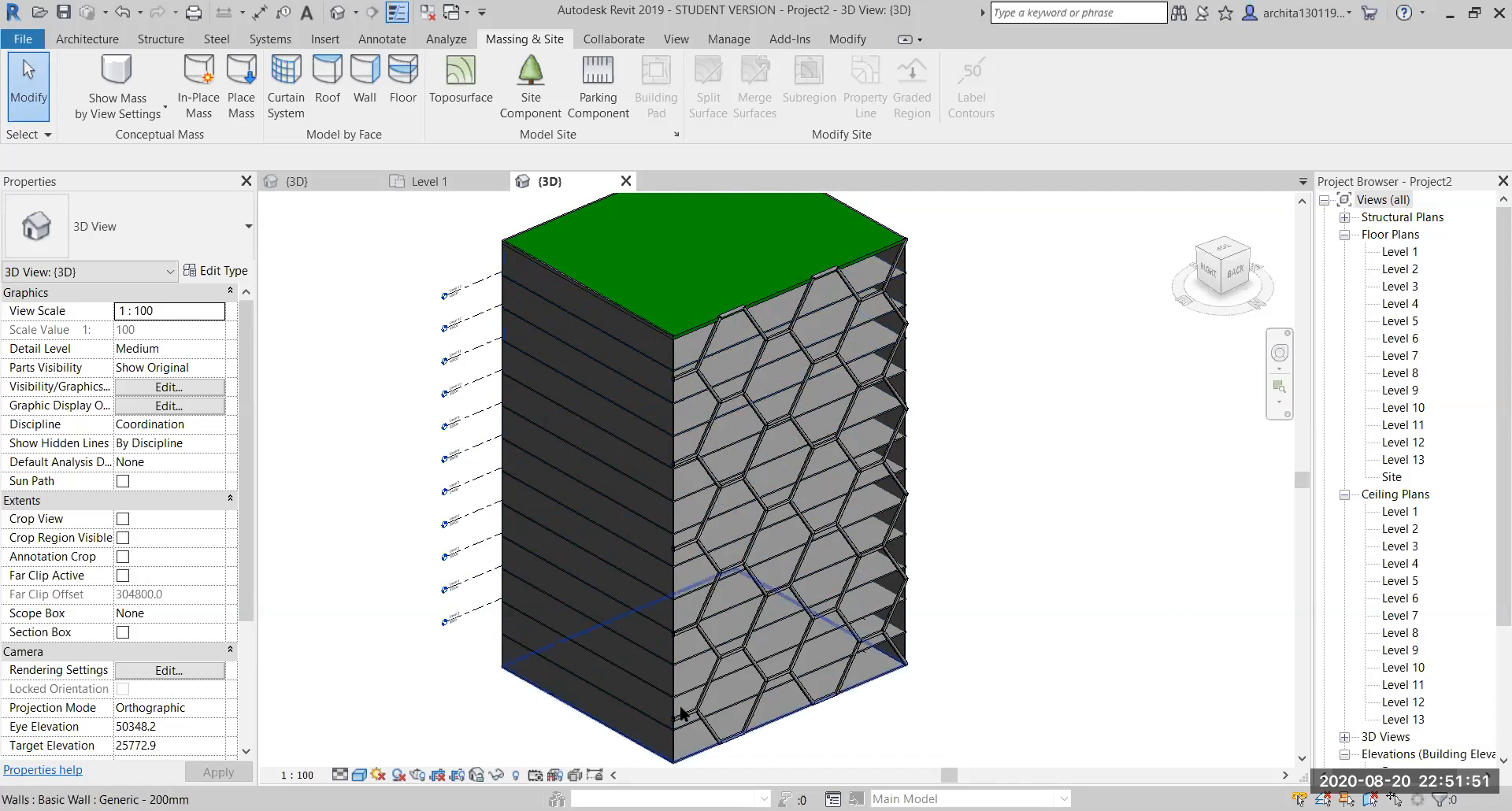
Keep masses displayed by view settings and examine how the hexagonal panels meet the roof, floors and wall
{"action": "scroll", "coordinate": [733, 378], "scroll_direction": "down", "scroll_amount": 2}
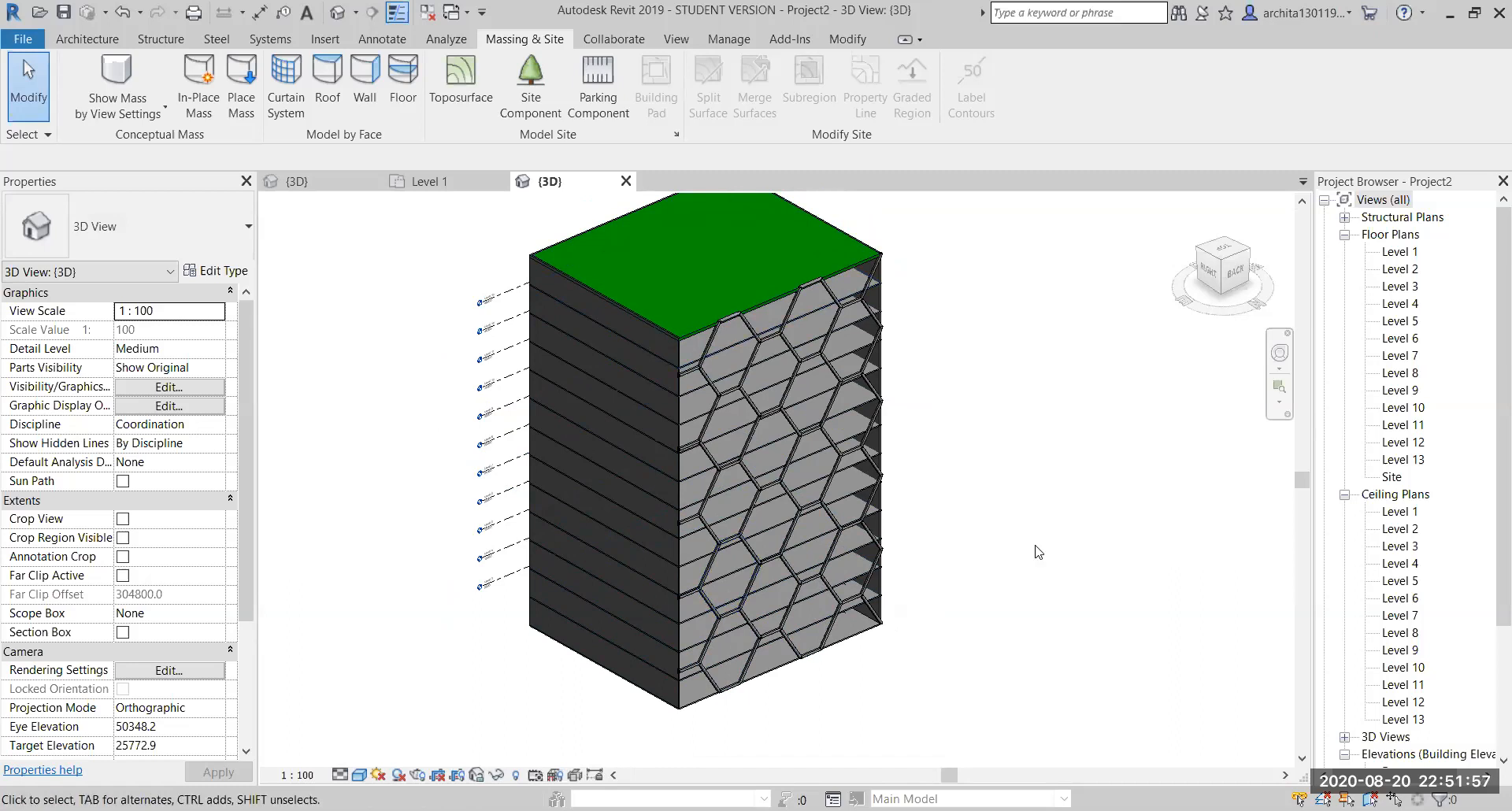
{"action": "scroll", "coordinate": [844, 425], "scroll_direction": "up", "scroll_amount": 2}
{"action": "middle_click_drag", "start_coordinate": [967, 422], "coordinate": [960, 454]}
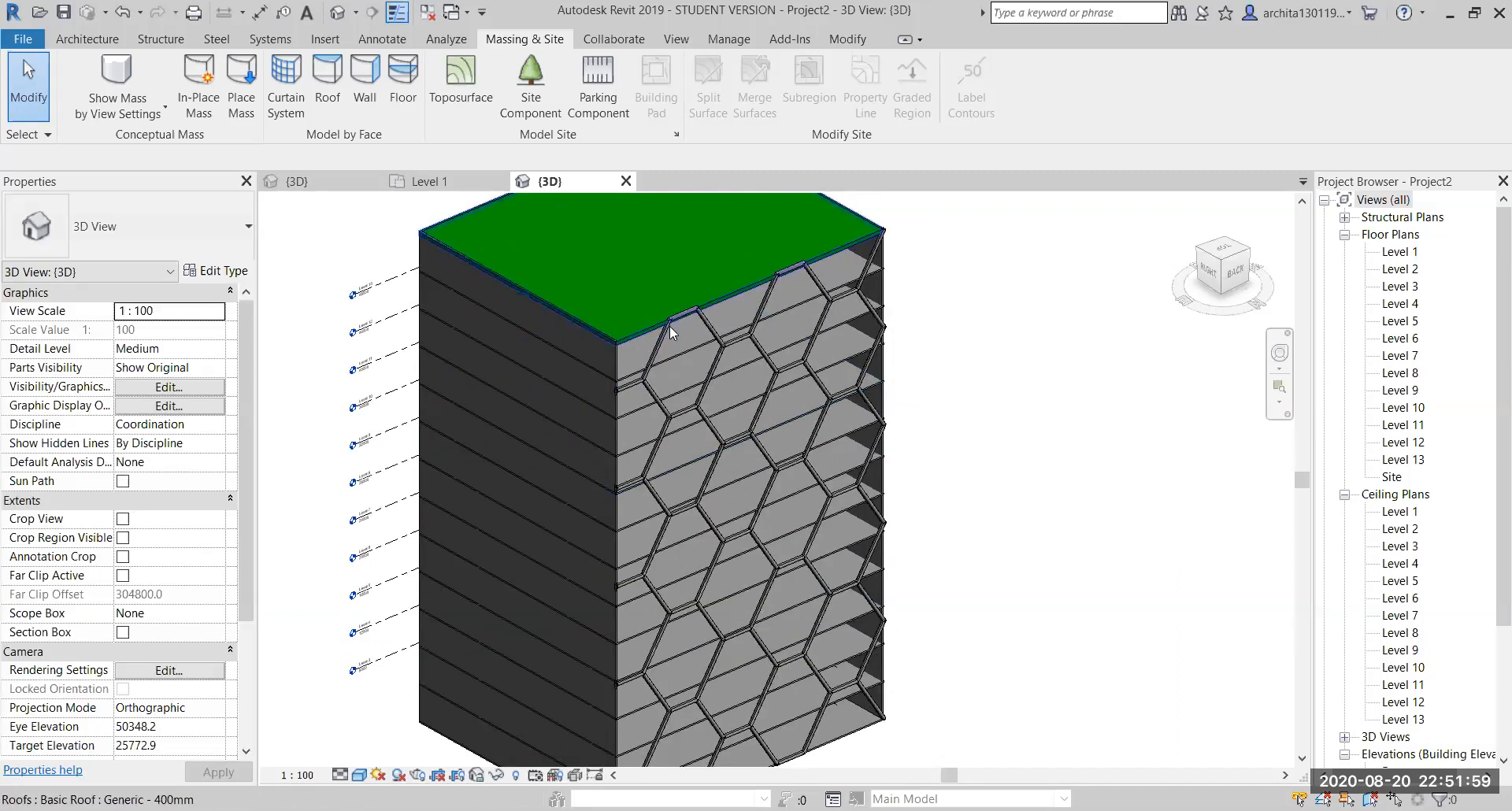
{"action": "middle_click_drag", "start_coordinate": [738, 620], "coordinate": [705, 604]}
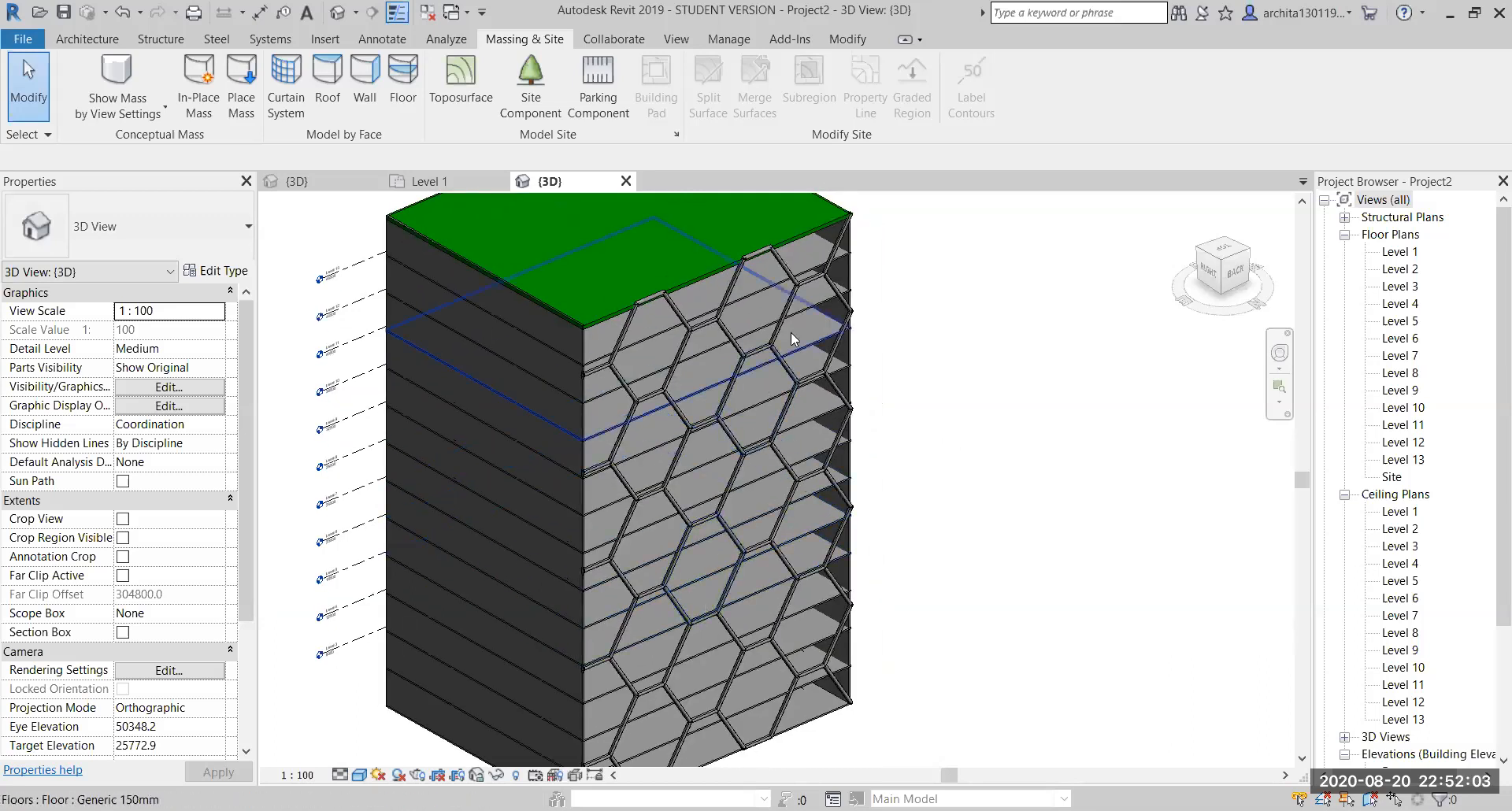
{"action": "scroll", "coordinate": [690, 305], "scroll_direction": "up", "scroll_amount": 2}
{"action": "scroll", "coordinate": [690, 304], "scroll_direction": "down", "scroll_amount": 5}
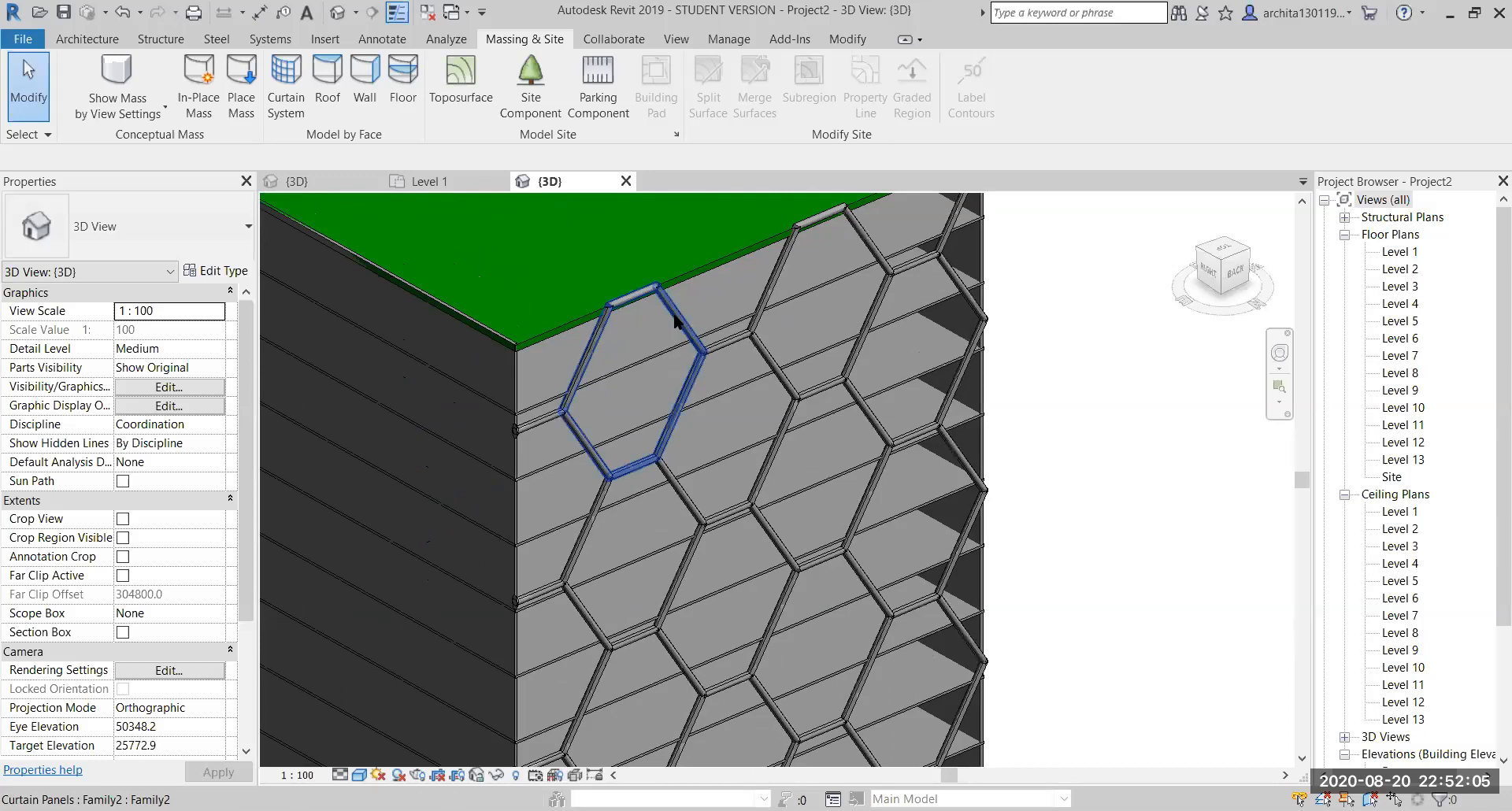
{"action": "left_click", "coordinate": [144, 110]}
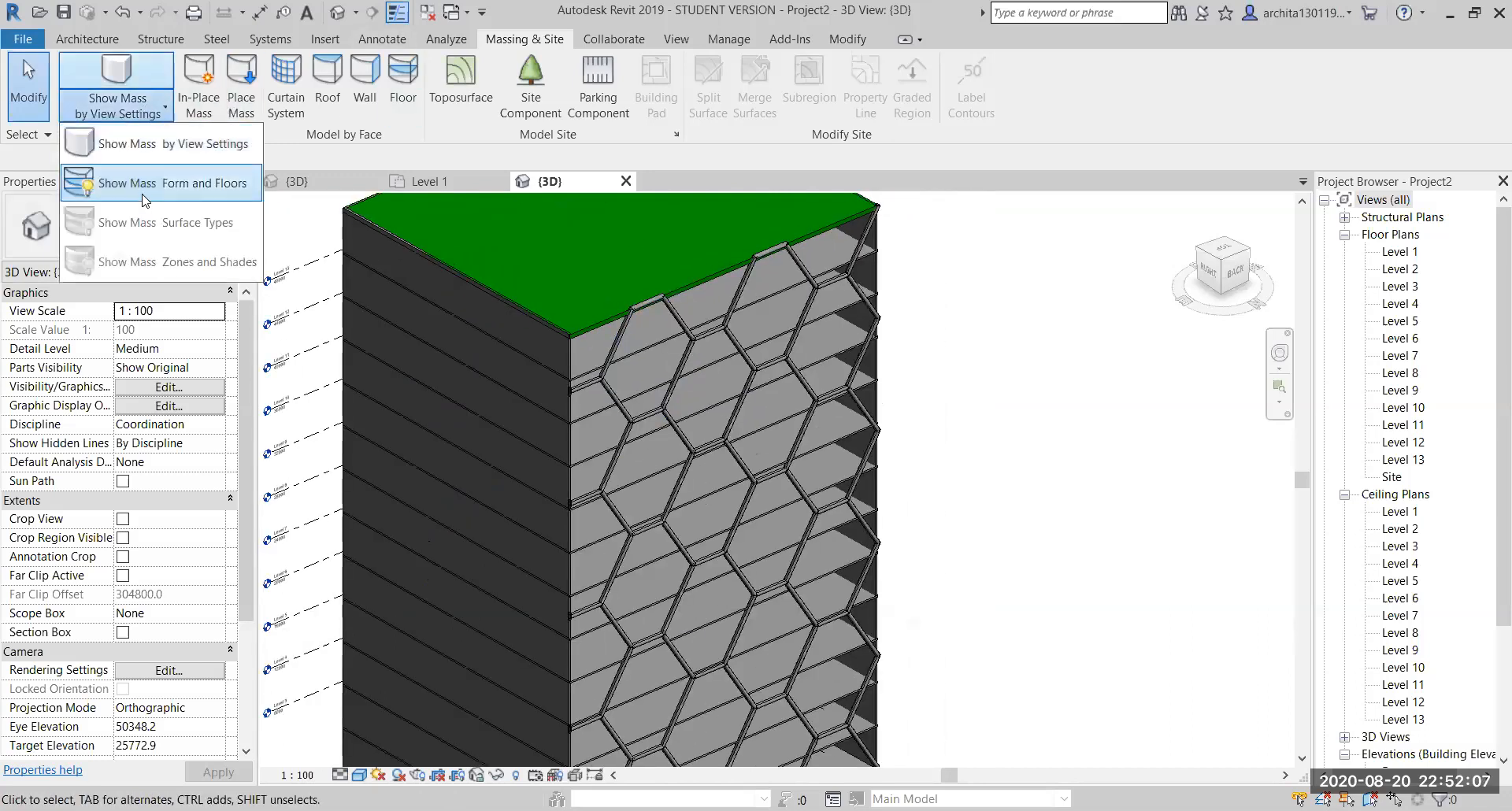
{"action": "left_click", "coordinate": [140, 150]}
{"action": "scroll", "coordinate": [667, 381], "scroll_direction": "down", "scroll_amount": 4}
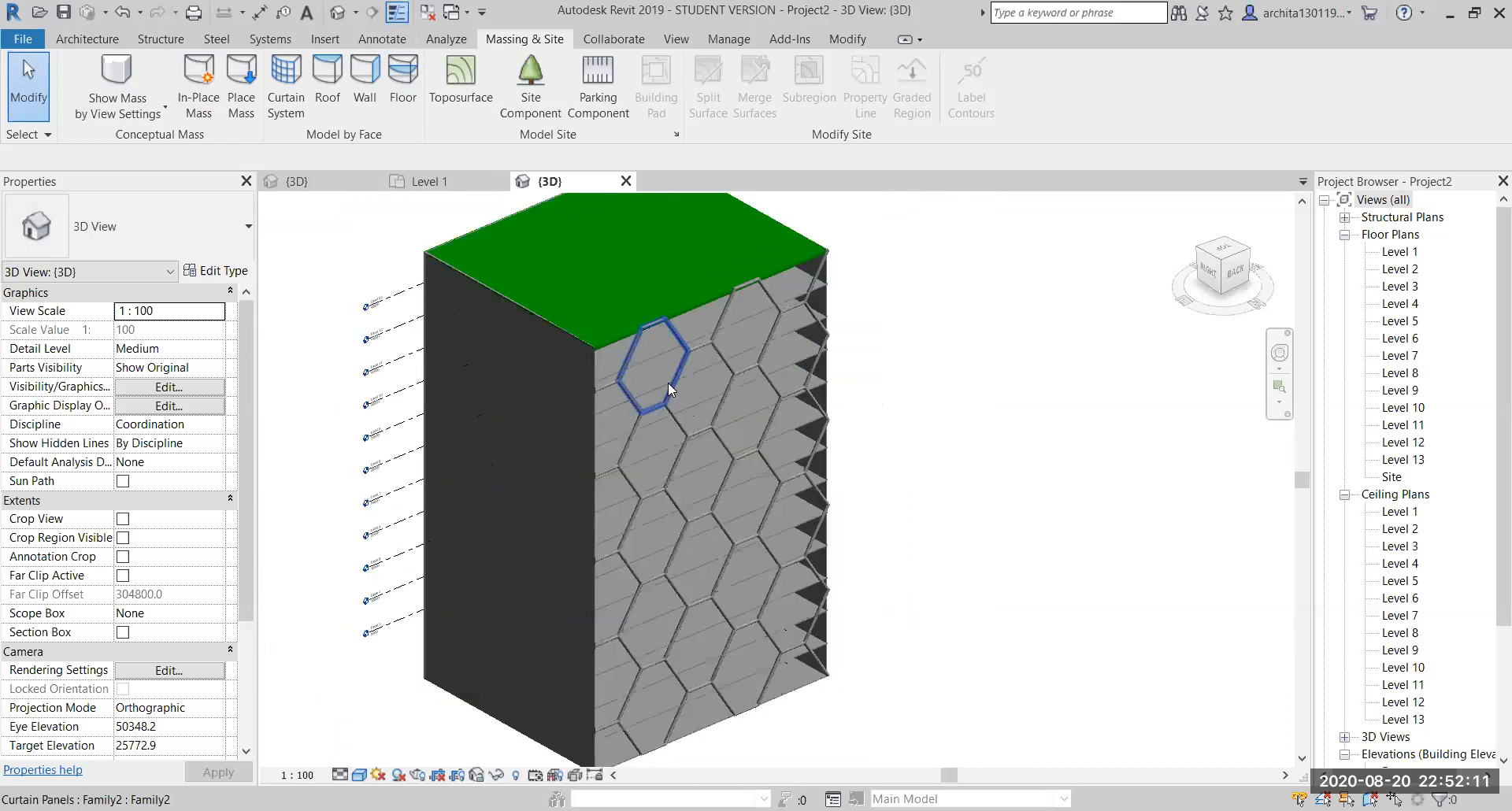
{"action": "middle_click_drag", "start_coordinate": [857, 538], "coordinate": [927, 527]}
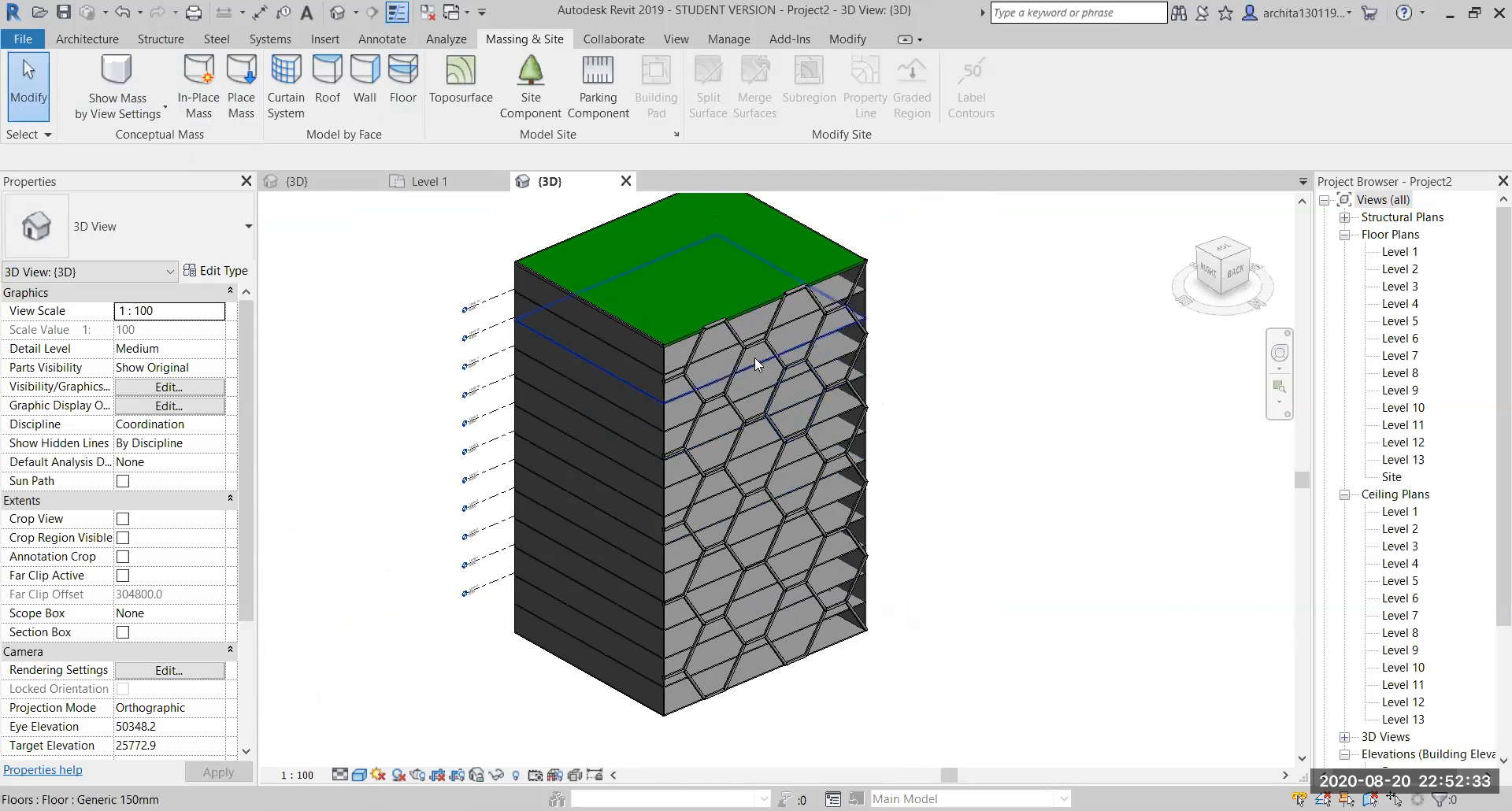
{"action": "middle_click_drag", "start_coordinate": [964, 382], "coordinate": [908, 391]}
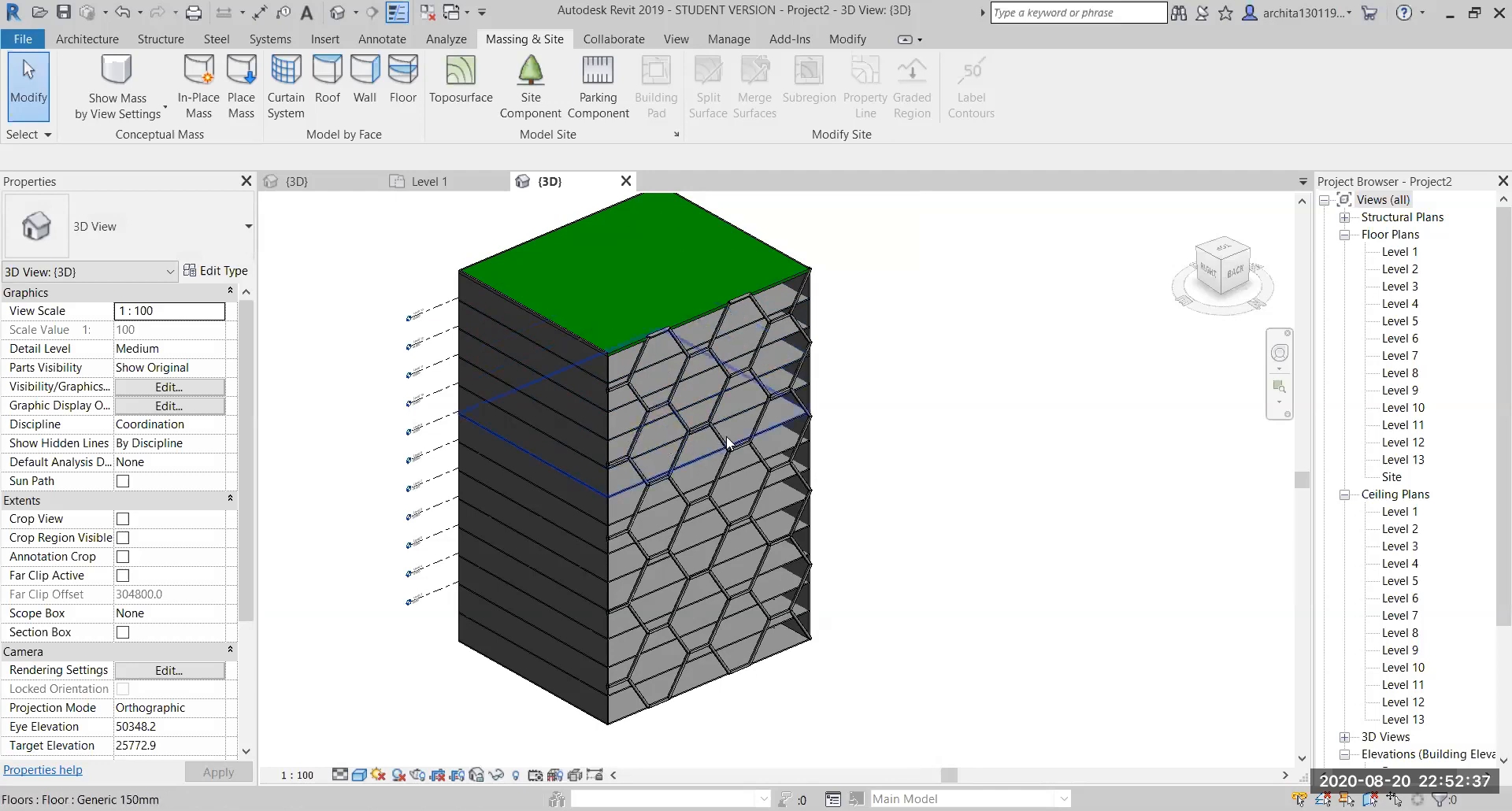
{"action": "left_click", "coordinate": [729, 496]}
{"action": "left_click", "coordinate": [931, 479]}
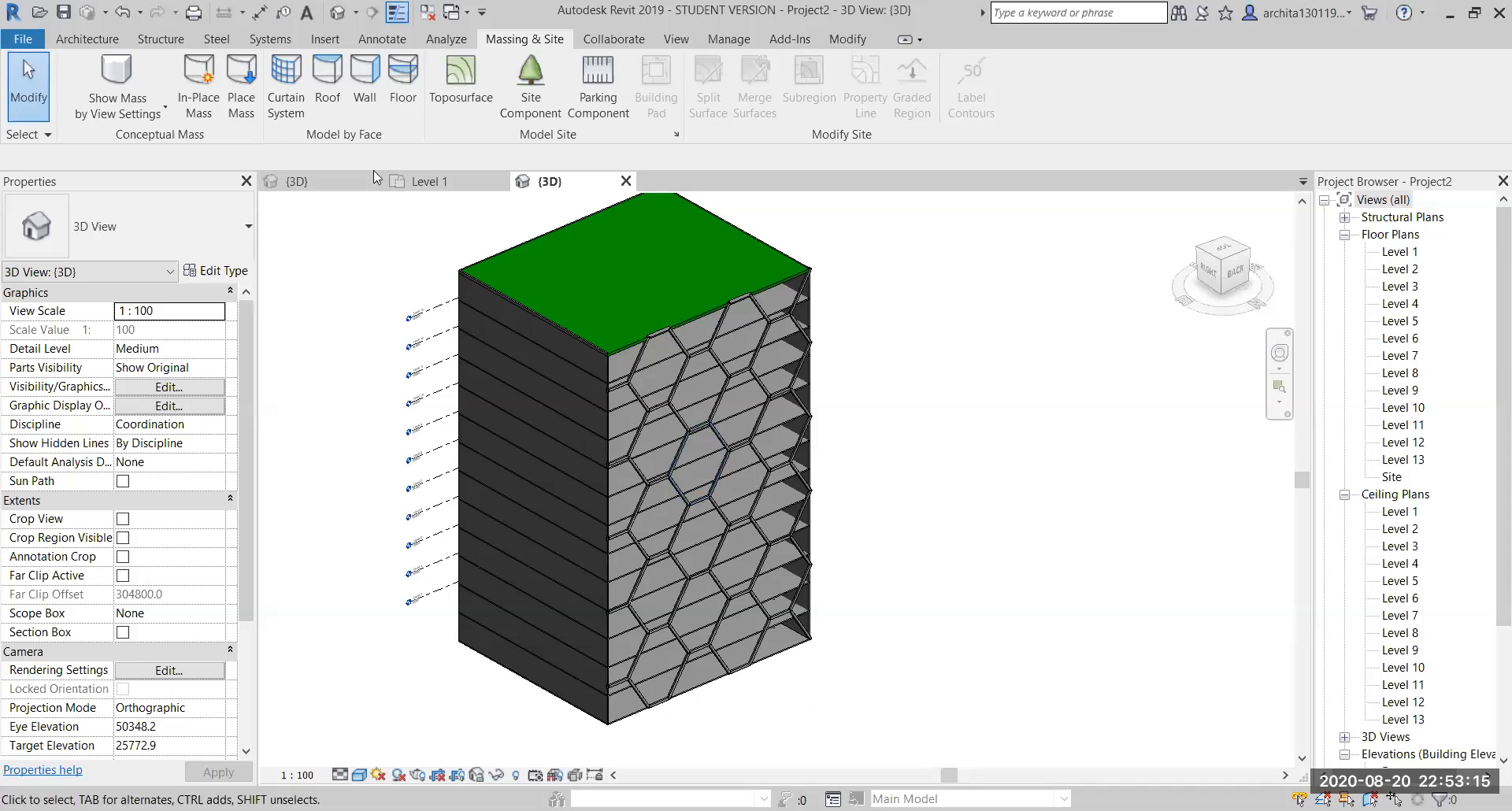
Look over the Family1 mass in its own 3D view and open Project2's Level 1 floor plan
{"action": "left_click", "coordinate": [297, 181]}
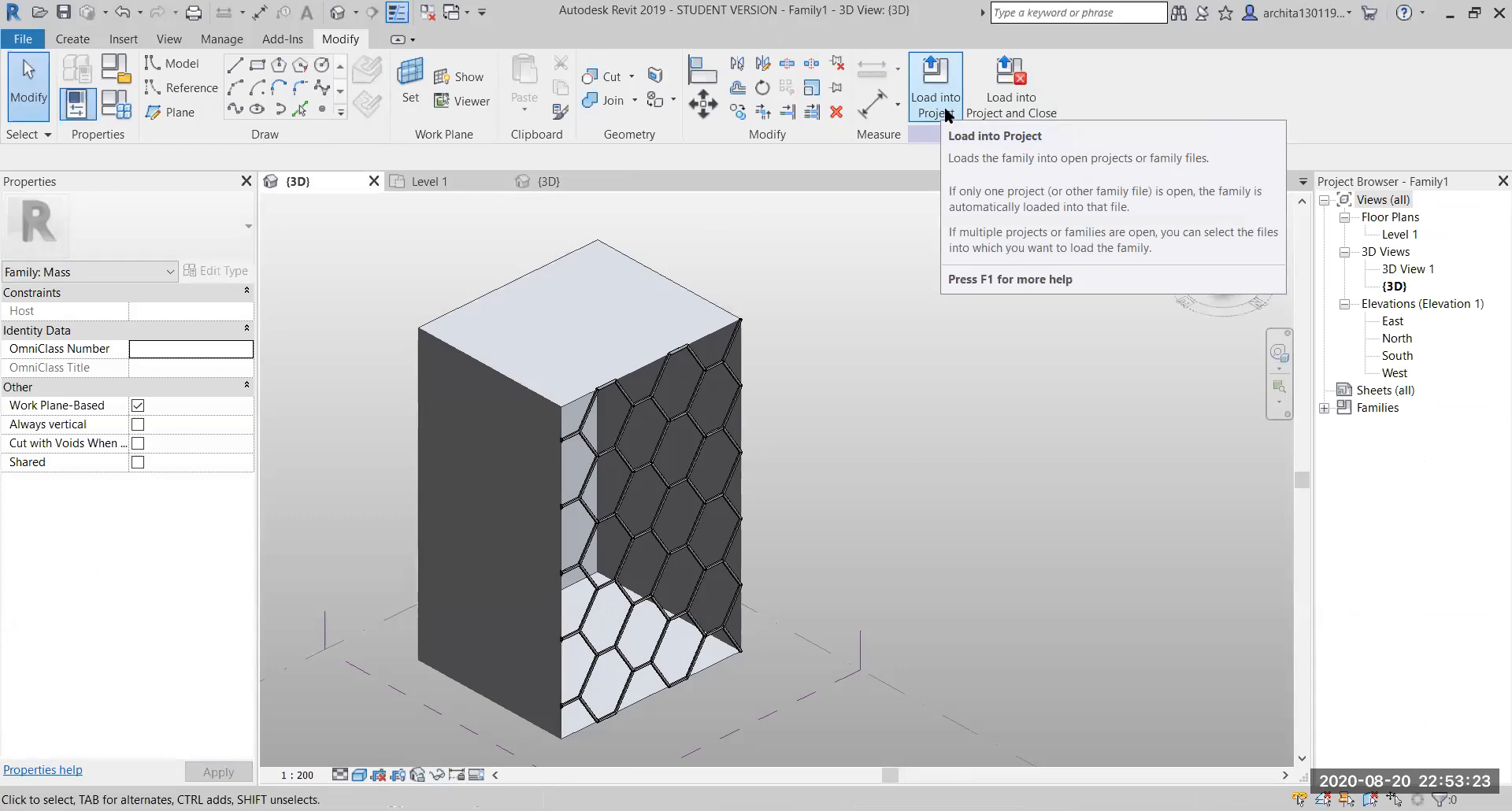
{"action": "left_click", "coordinate": [458, 189]}
{"action": "left_click", "coordinate": [551, 182]}
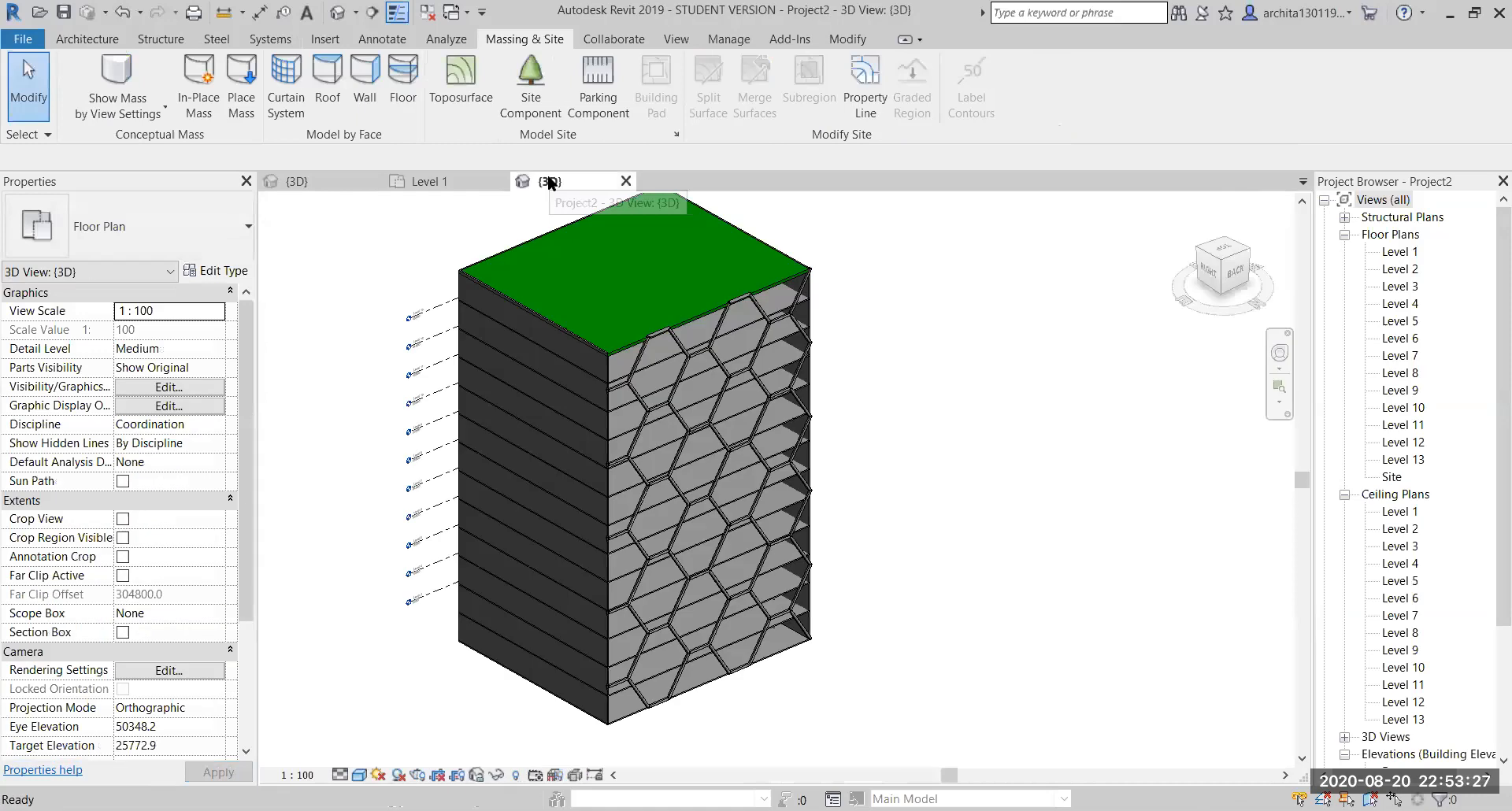
{"action": "left_click", "coordinate": [455, 188]}
{"action": "scroll", "coordinate": [642, 413], "scroll_direction": "down", "scroll_amount": 3}
{"action": "middle_click_drag", "start_coordinate": [742, 470], "coordinate": [652, 480]}
{"action": "scroll", "coordinate": [652, 479], "scroll_direction": "up", "scroll_amount": 1}
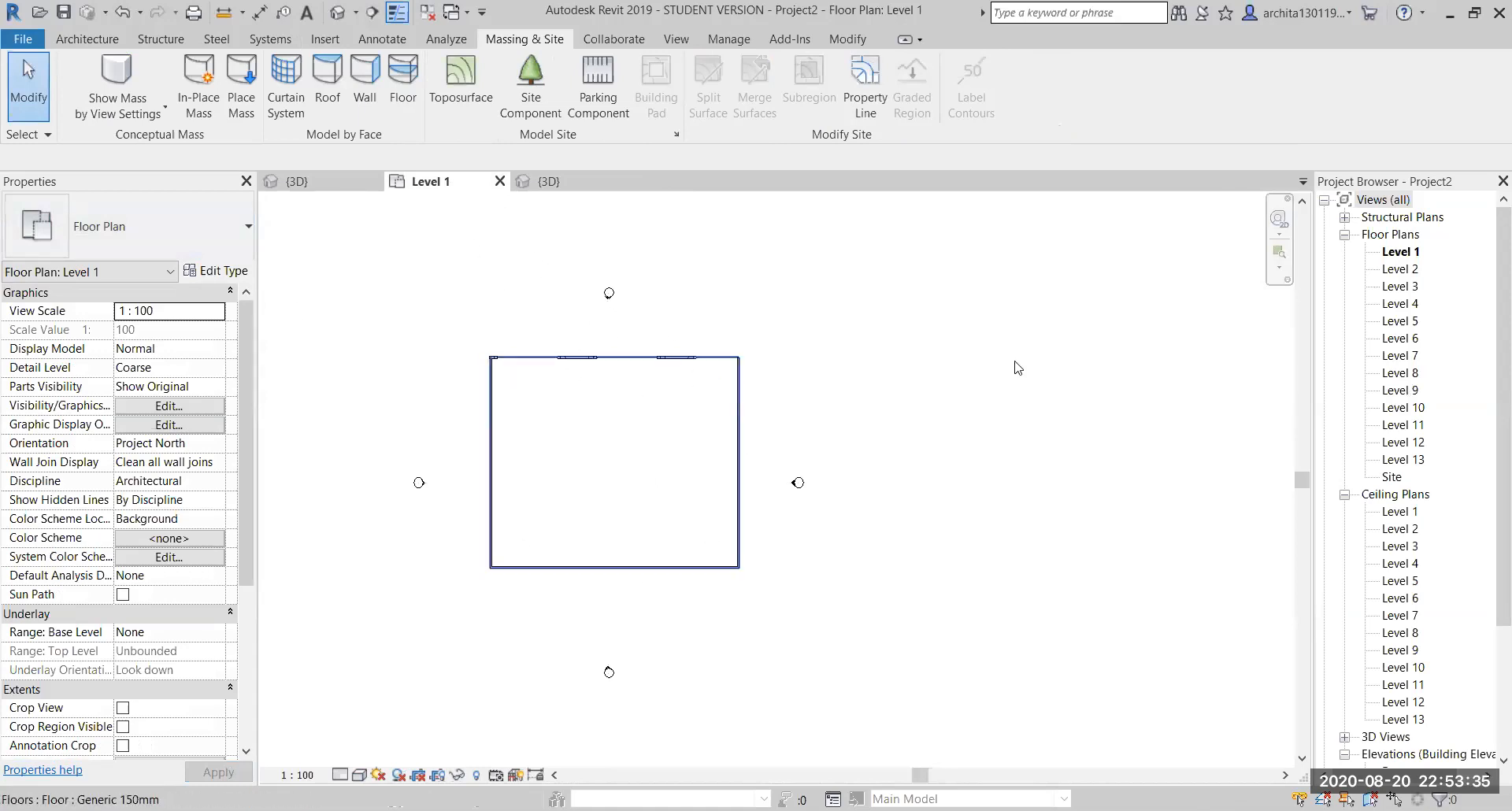
Place one Family1 mass component on the Level 1 work plane, beside the building in the floor plan
{"action": "left_click", "coordinate": [70, 41]}
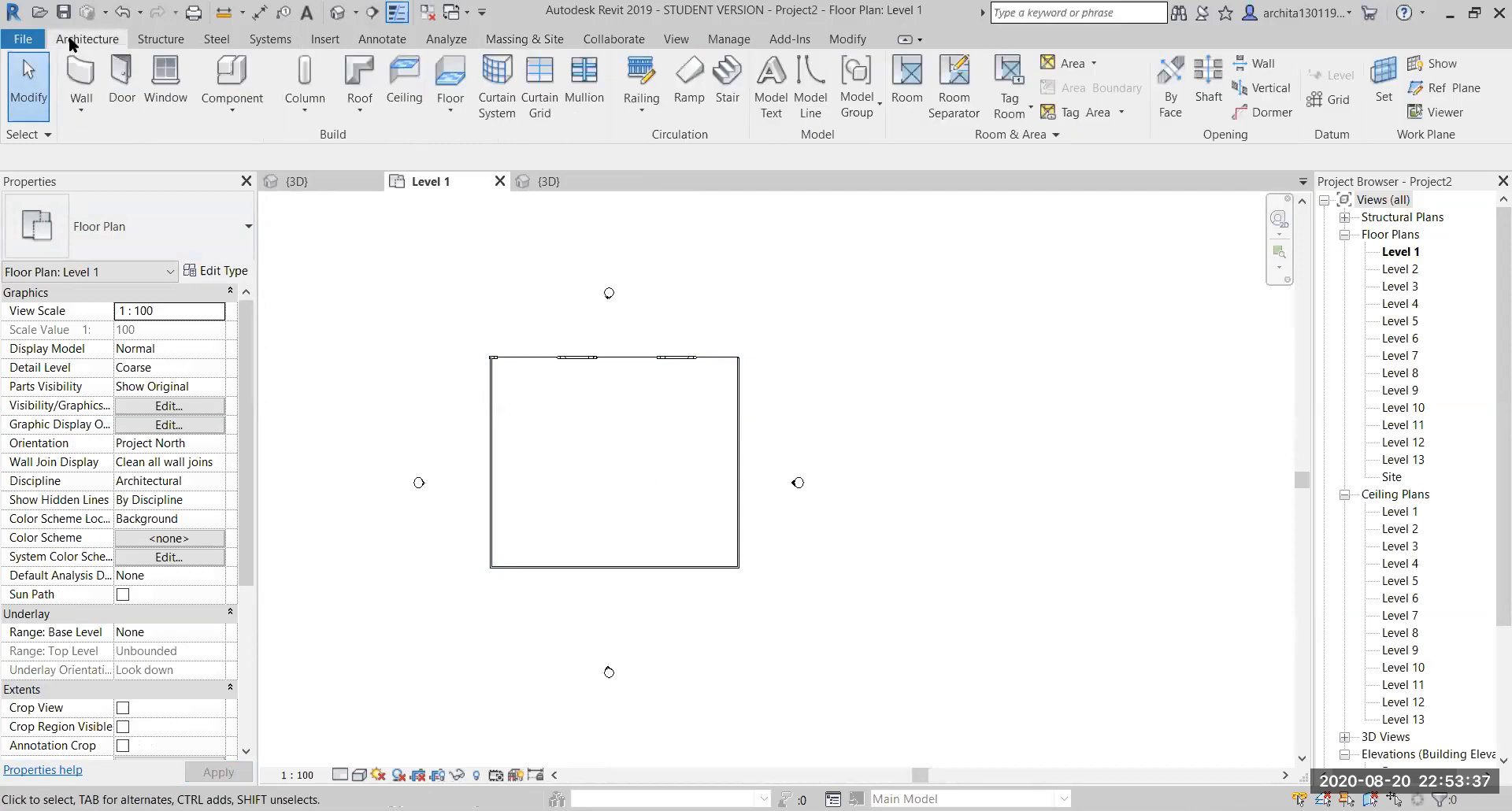
{"action": "left_click", "coordinate": [235, 87]}
{"action": "left_click", "coordinate": [106, 229]}
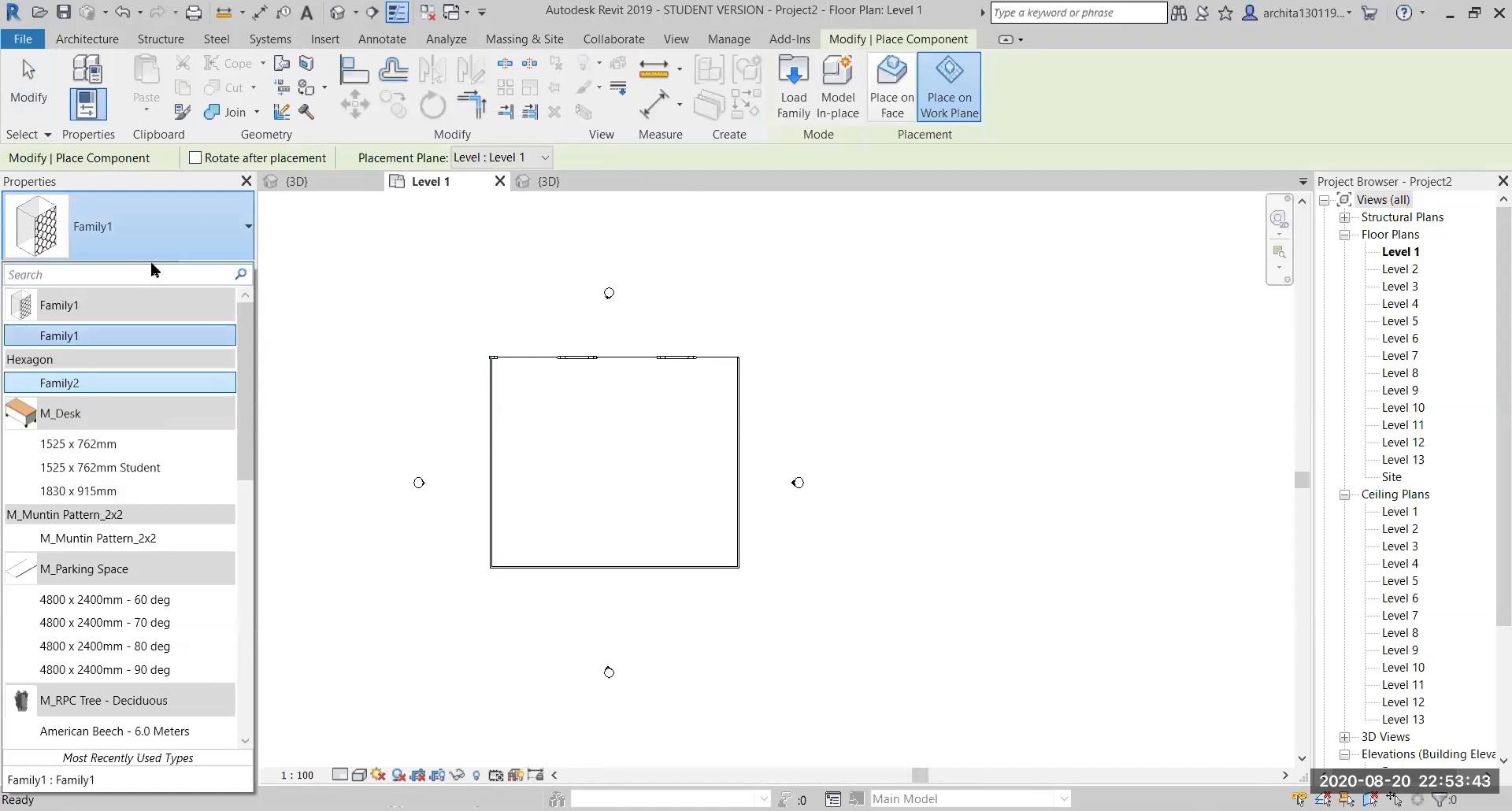
{"action": "left_click", "coordinate": [184, 222]}
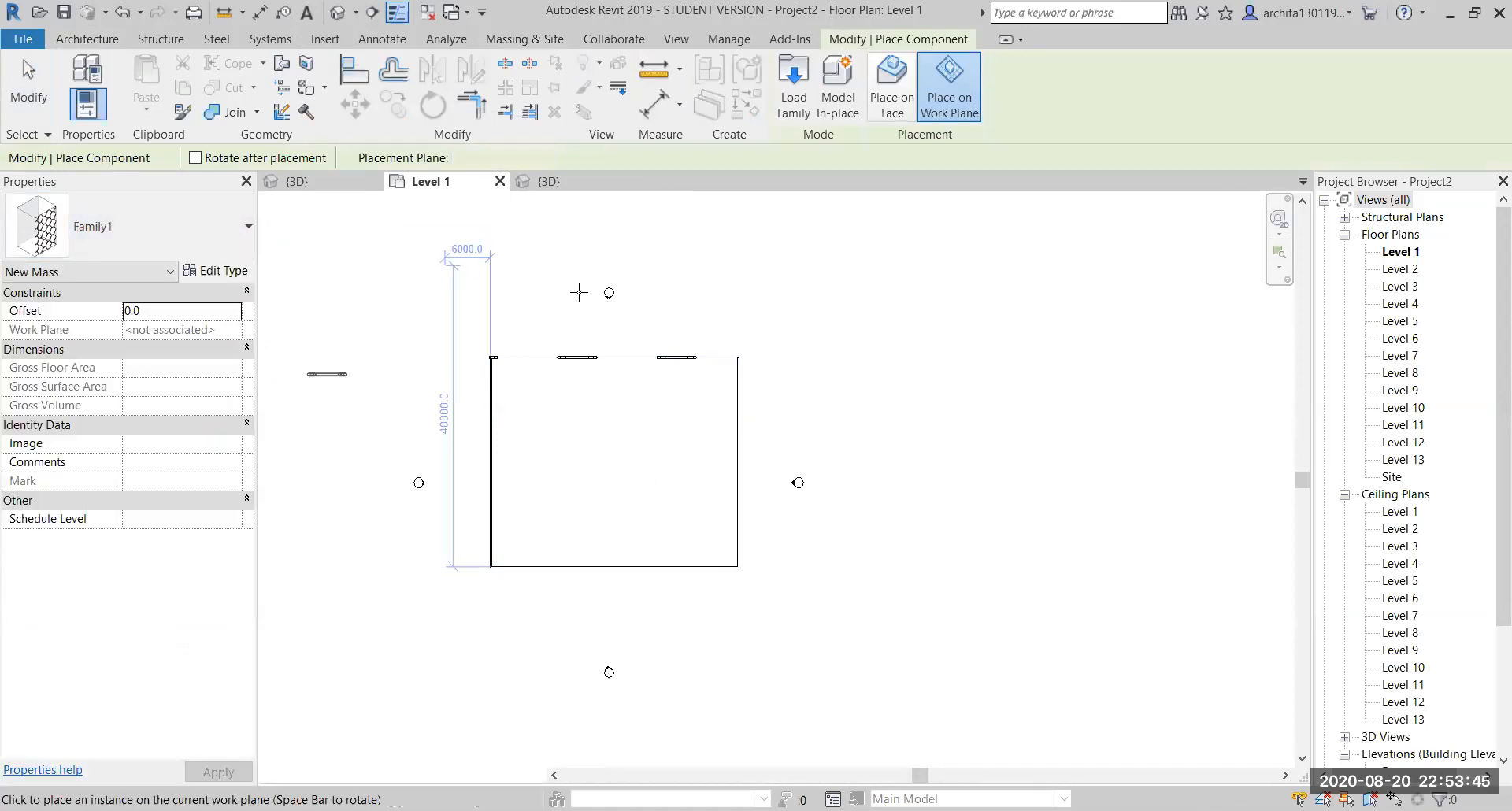
{"action": "scroll", "coordinate": [659, 484], "scroll_direction": "down", "scroll_amount": 2}
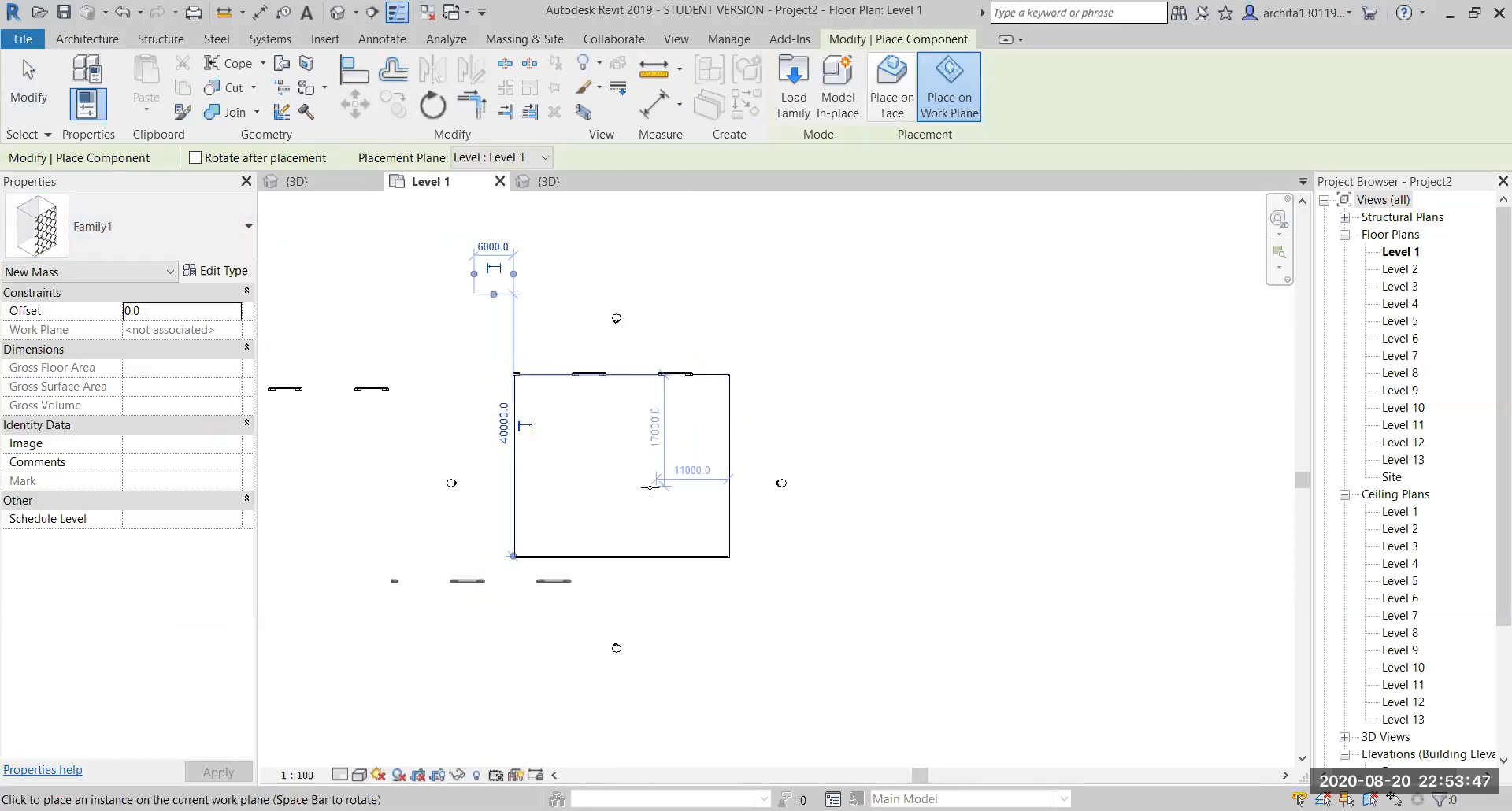
{"action": "key", "text": "Escape"}
{"action": "key", "text": "Escape"}
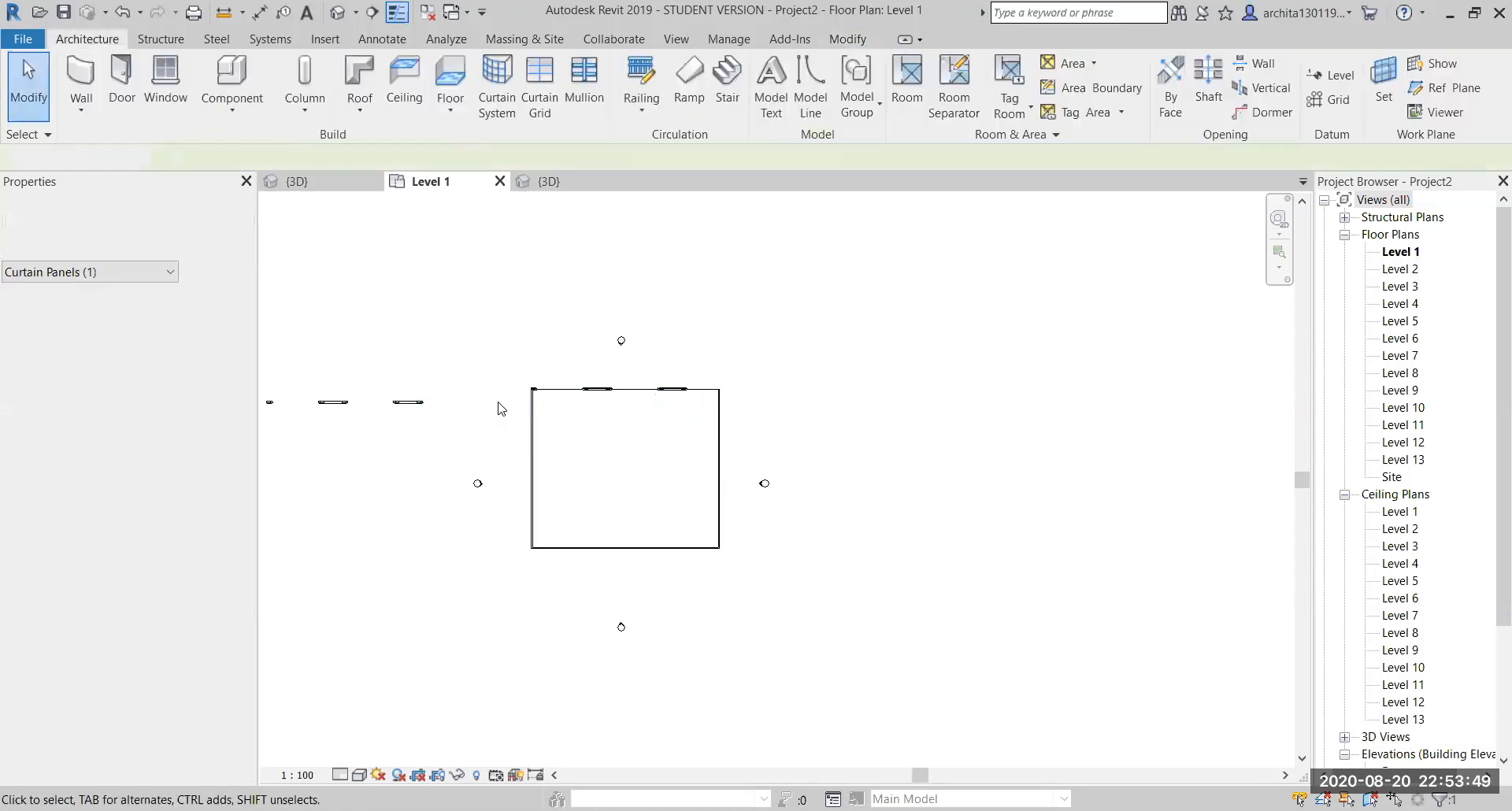
{"action": "scroll", "coordinate": [458, 415], "scroll_direction": "down", "scroll_amount": 1}
{"action": "left_click_drag", "start_coordinate": [276, 360], "coordinate": [363, 365]}
{"action": "key", "text": "Delete"}
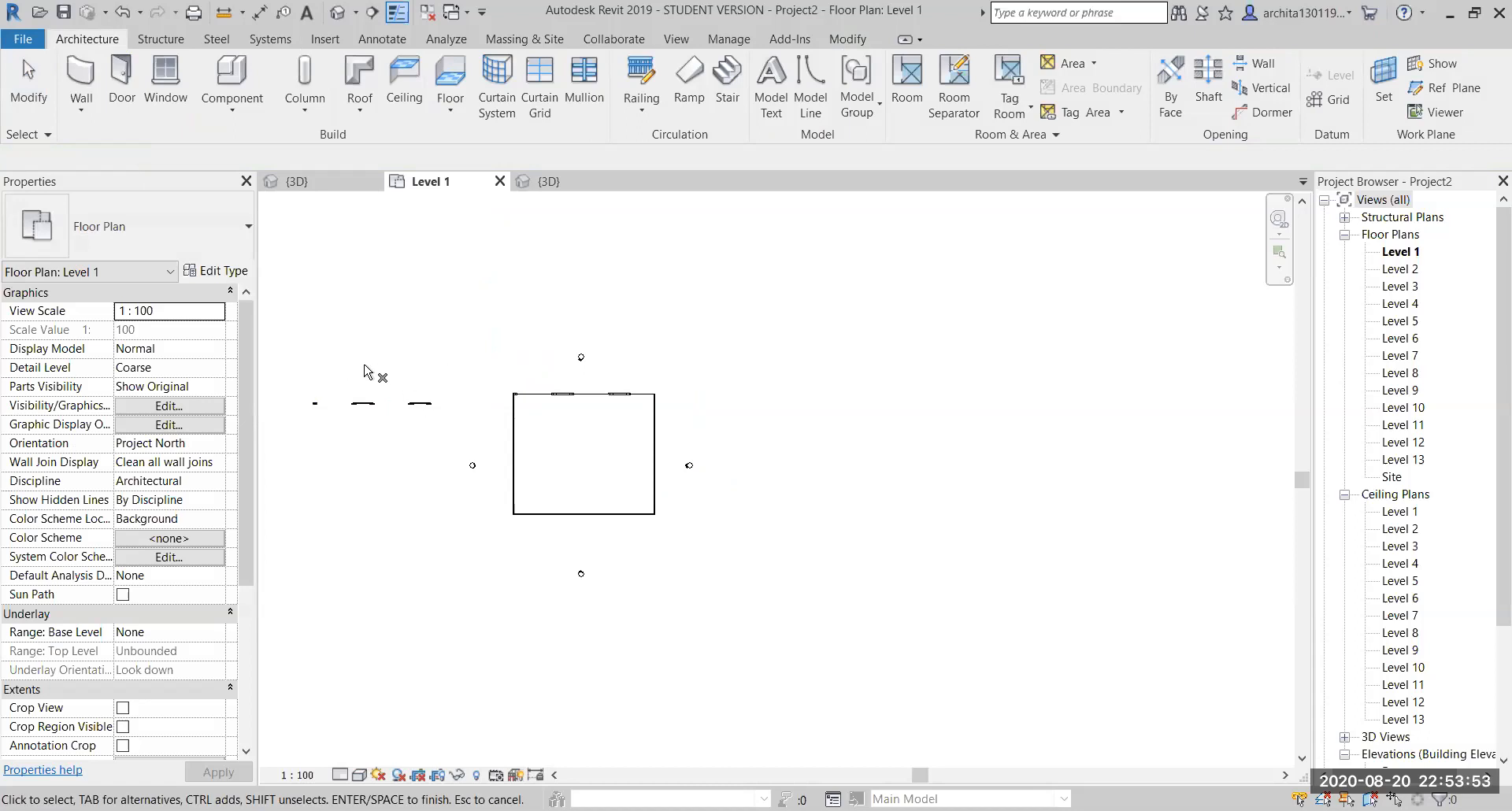
{"action": "key", "text": "Escape"}
{"action": "scroll", "coordinate": [711, 511], "scroll_direction": "up", "scroll_amount": 1}
{"action": "scroll", "coordinate": [644, 496], "scroll_direction": "up", "scroll_amount": 2}
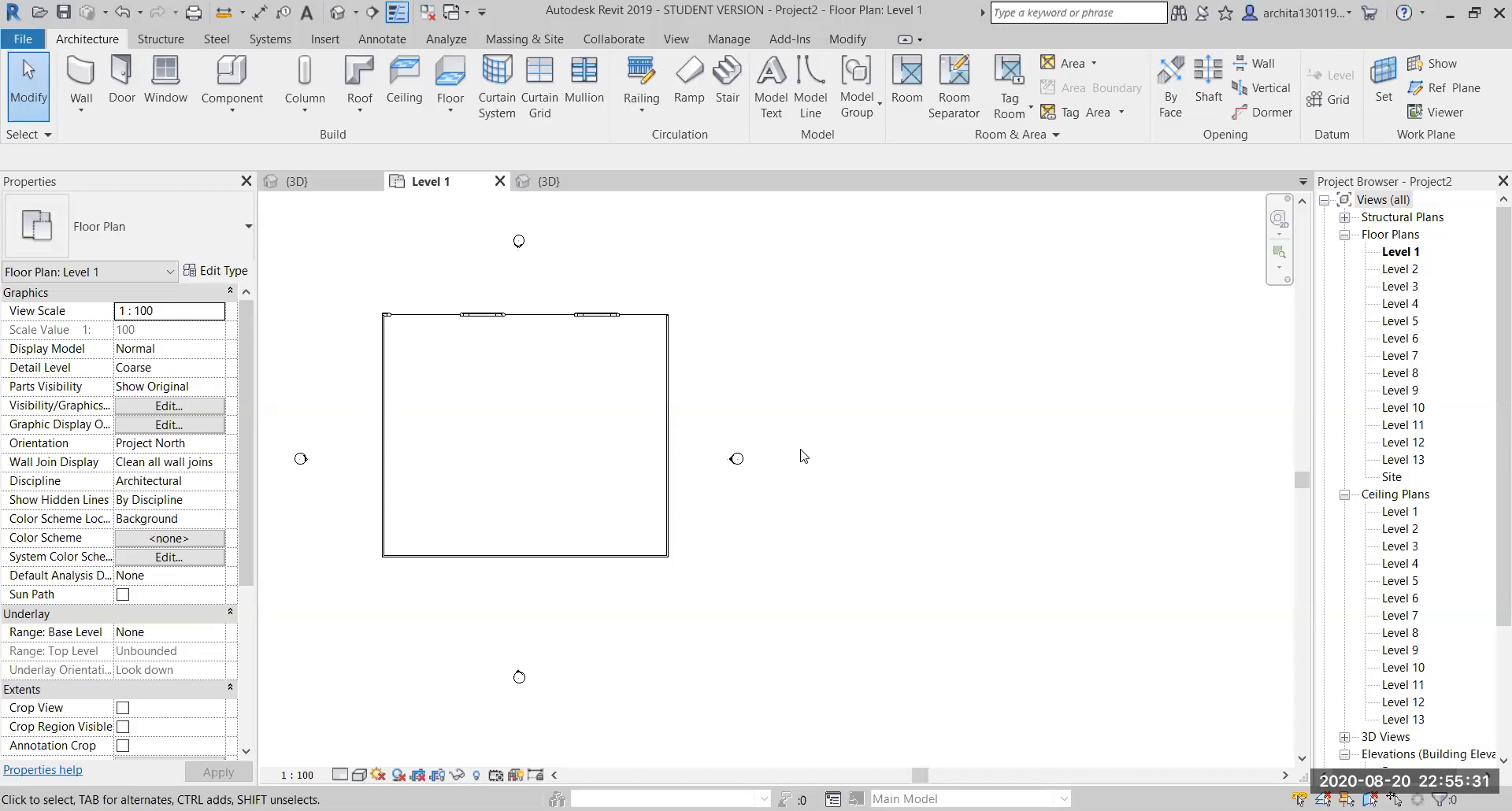
Check individual hexagonal panels on the building against the newly placed copy in Project2's 3D view
{"action": "left_click", "coordinate": [559, 182]}
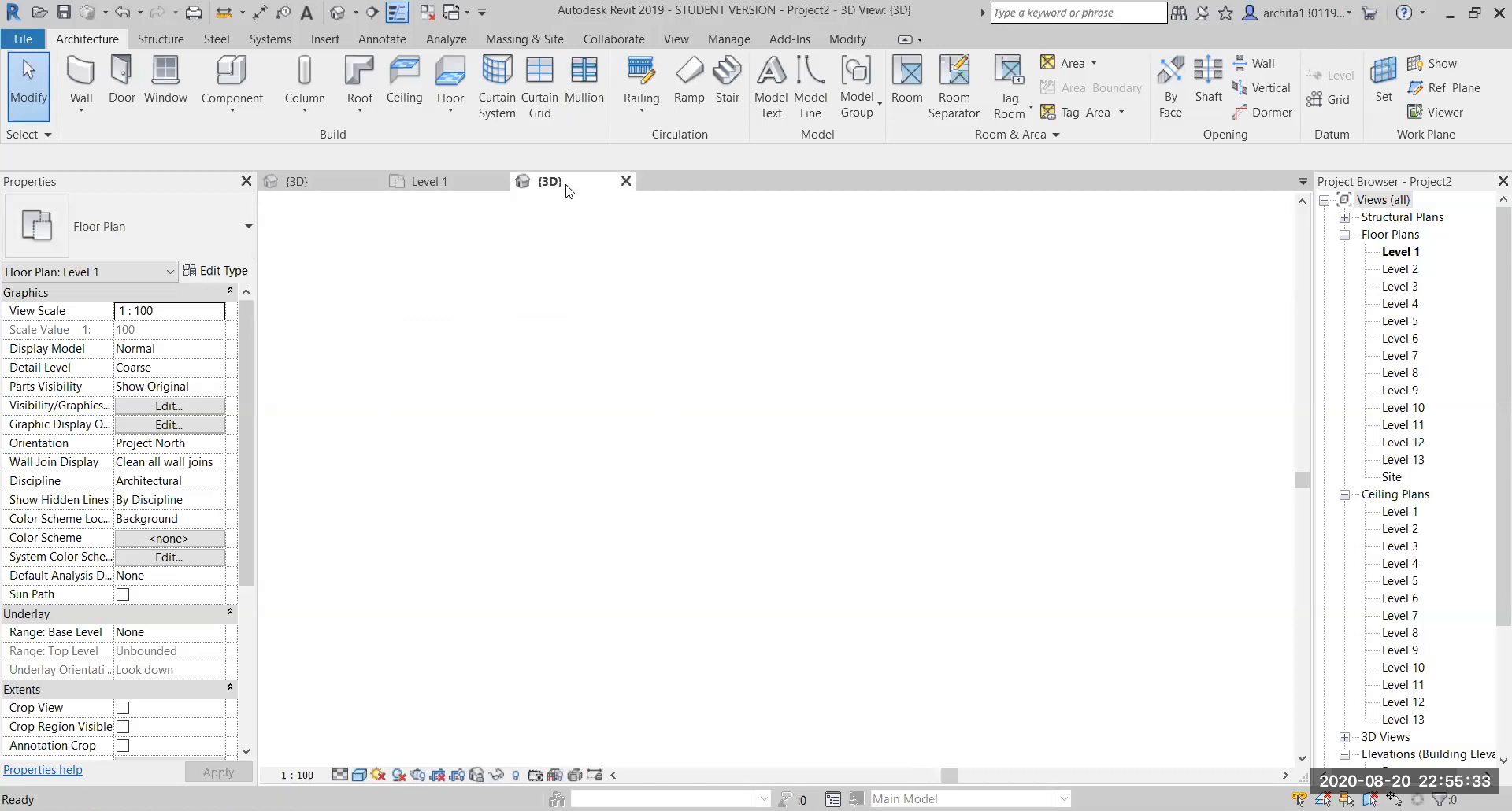
{"action": "scroll", "coordinate": [744, 364], "scroll_direction": "up", "scroll_amount": 2}
{"action": "left_click", "coordinate": [740, 375]}
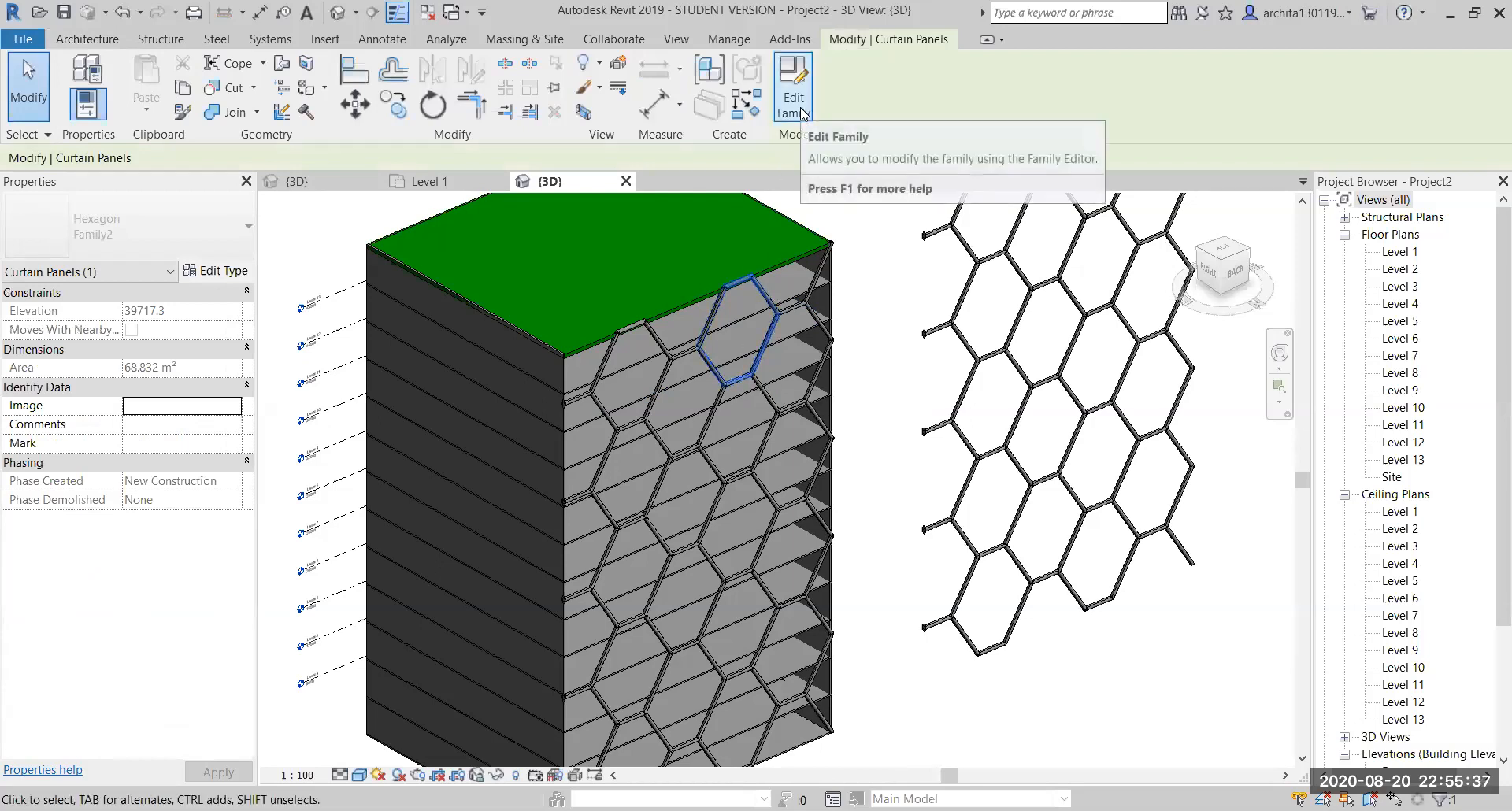
{"action": "left_click", "coordinate": [881, 414]}
{"action": "left_click", "coordinate": [770, 340]}
{"action": "left_click", "coordinate": [893, 506]}
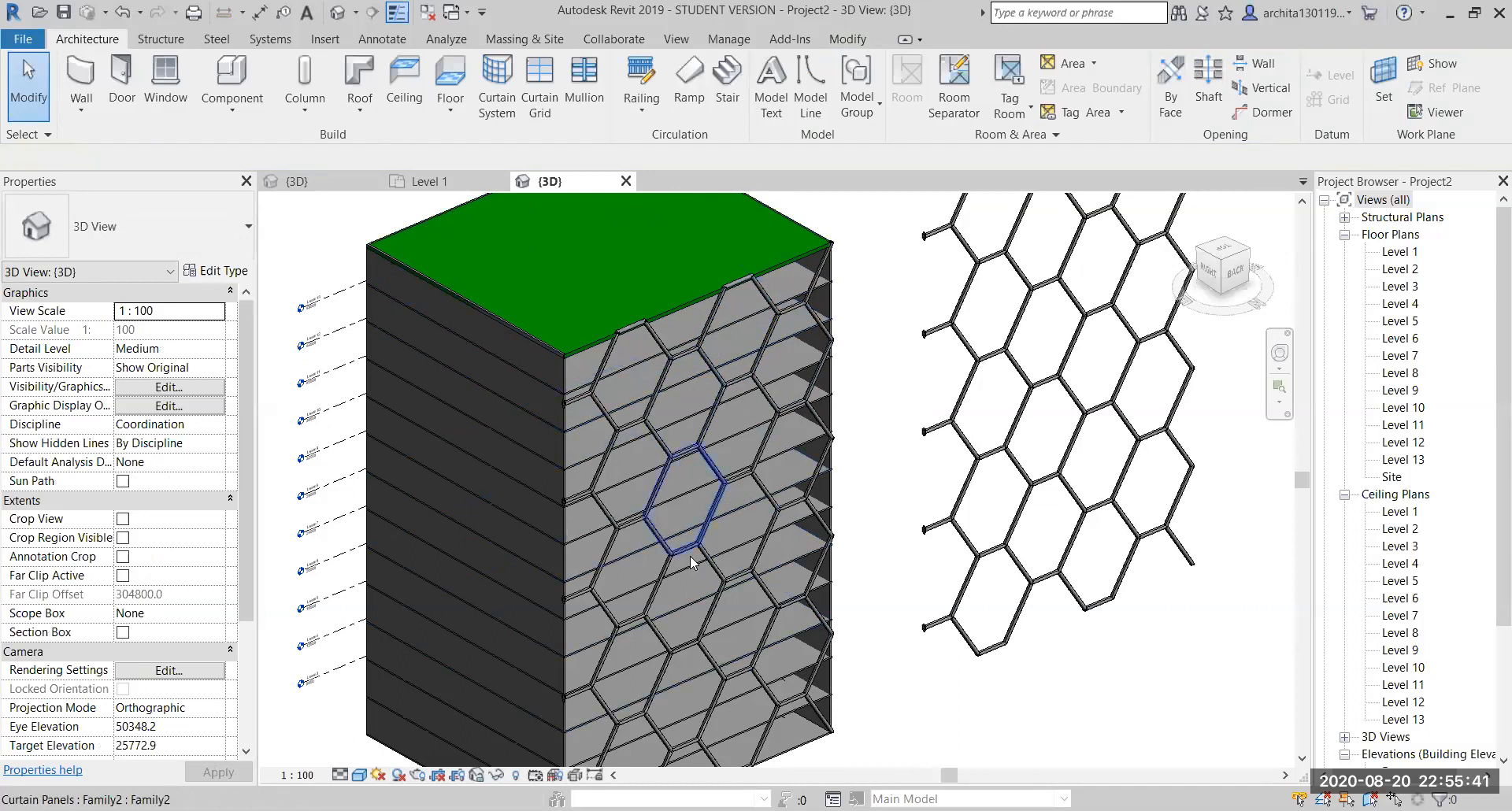
Compare the Family1 mass in its family view with the placed copy in the Level 1 plan and 3D view
{"action": "double_click", "coordinate": [592, 382]}
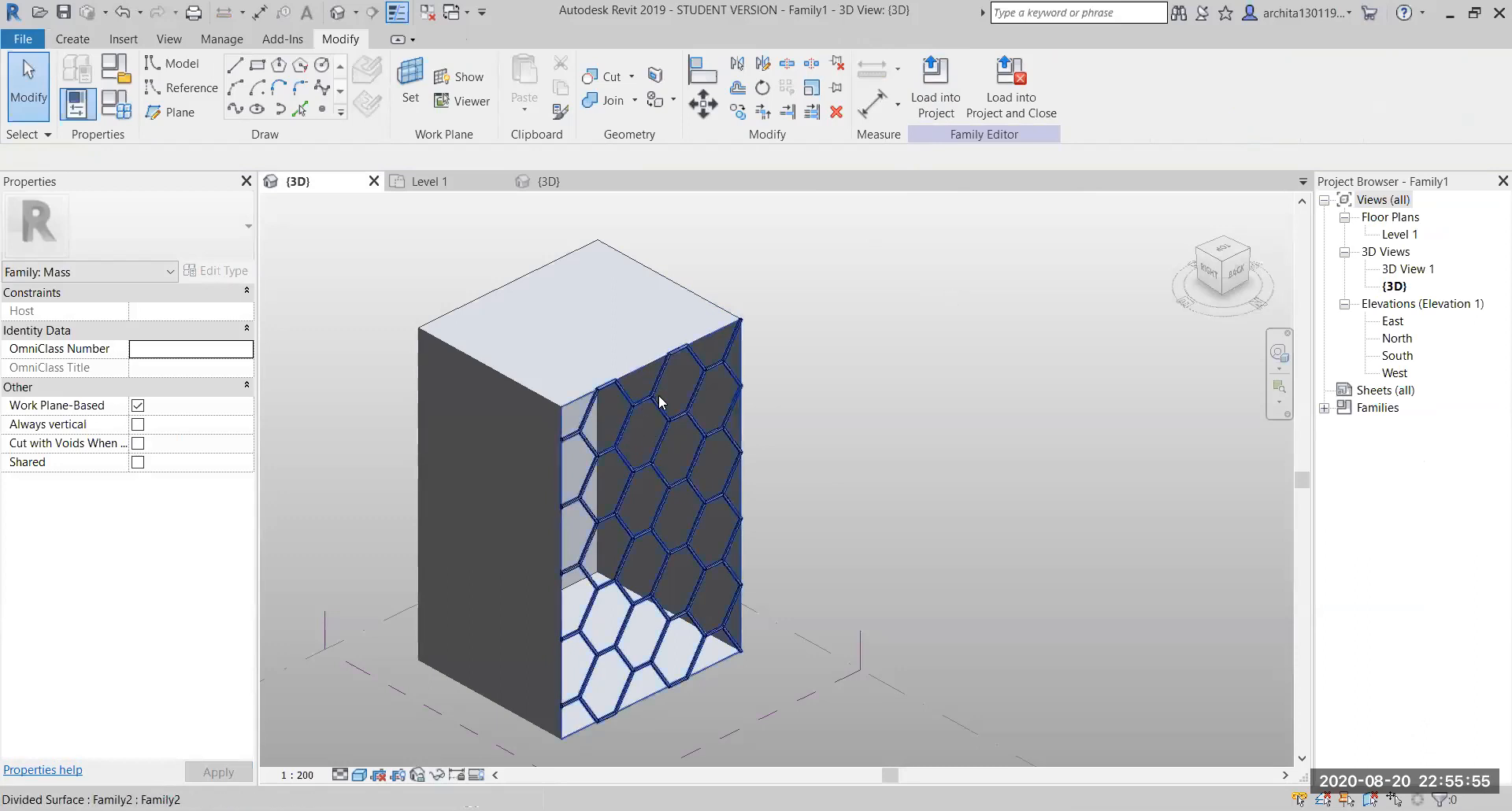
{"action": "left_click", "coordinate": [432, 182]}
{"action": "scroll", "coordinate": [665, 409], "scroll_direction": "down", "scroll_amount": 2}
{"action": "middle_click_drag", "start_coordinate": [309, 279], "coordinate": [476, 427]}
{"action": "left_click", "coordinate": [543, 183]}
{"action": "scroll", "coordinate": [894, 376], "scroll_direction": "down", "scroll_amount": 1}
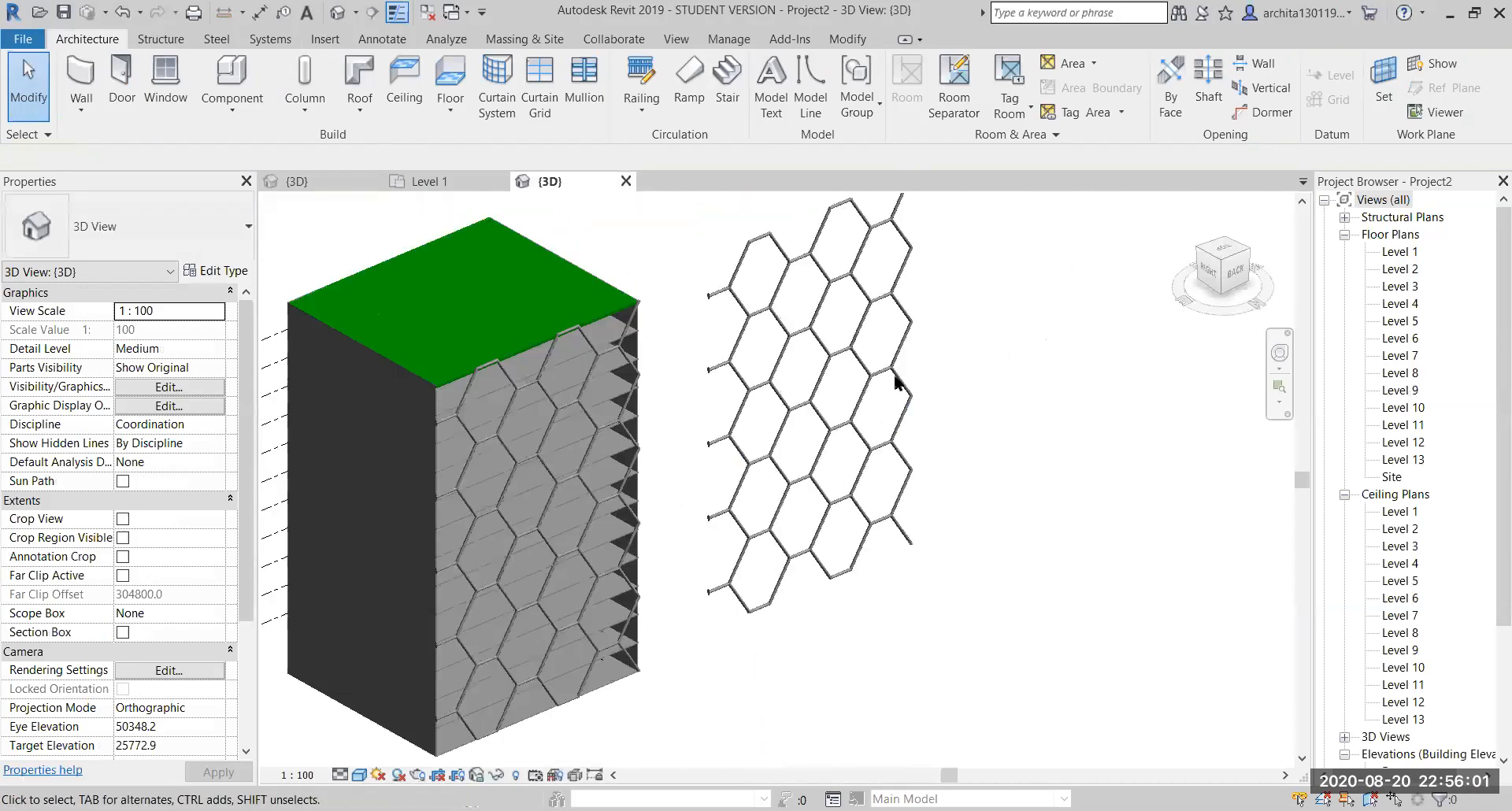
Show mass form and floors in the 3D view to check both masses, and return the display to view settings
{"action": "left_click", "coordinate": [525, 40]}
{"action": "left_click", "coordinate": [118, 107]}
{"action": "left_click", "coordinate": [119, 178]}
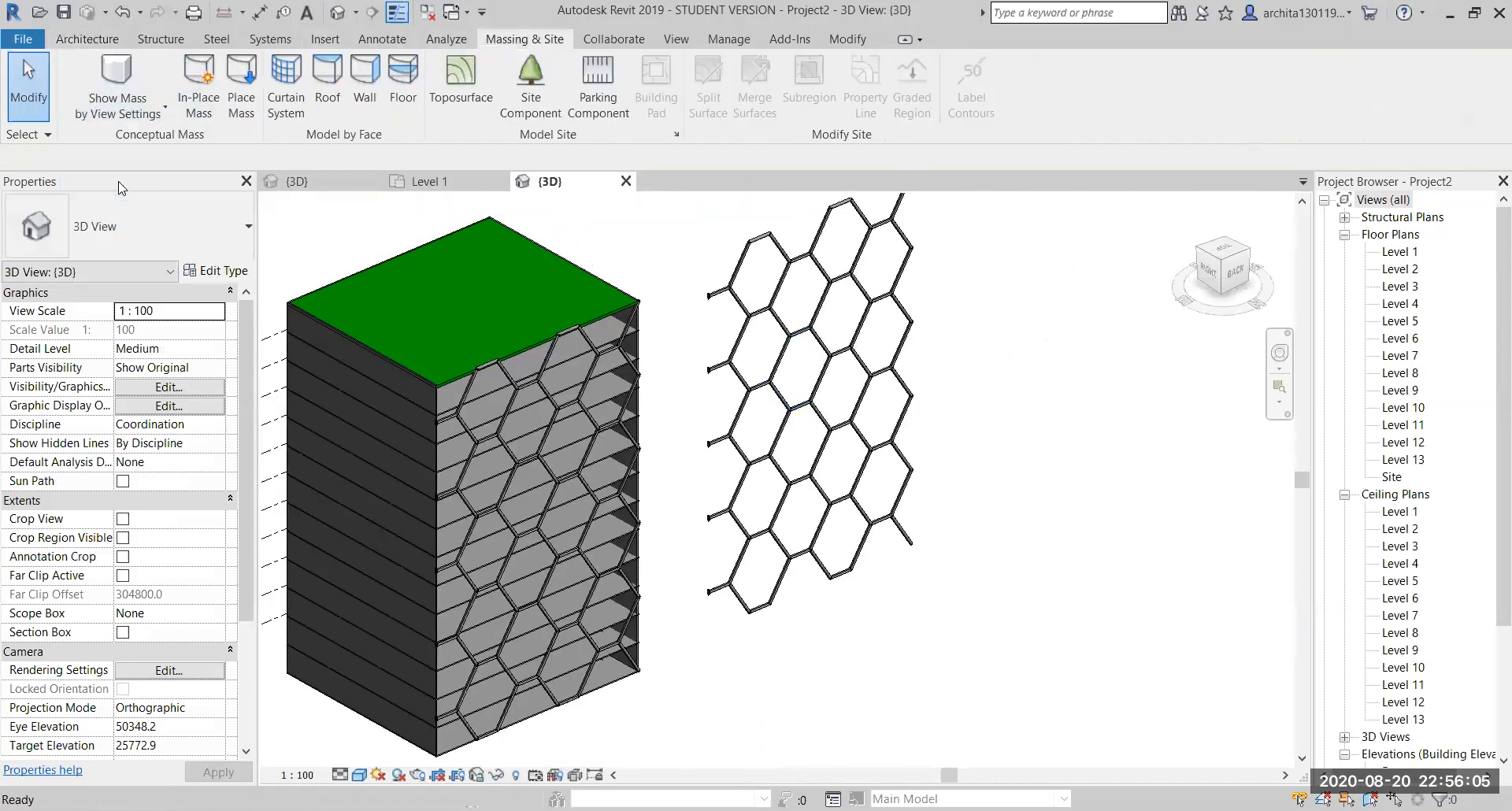
{"action": "scroll", "coordinate": [718, 529], "scroll_direction": "down", "scroll_amount": 2}
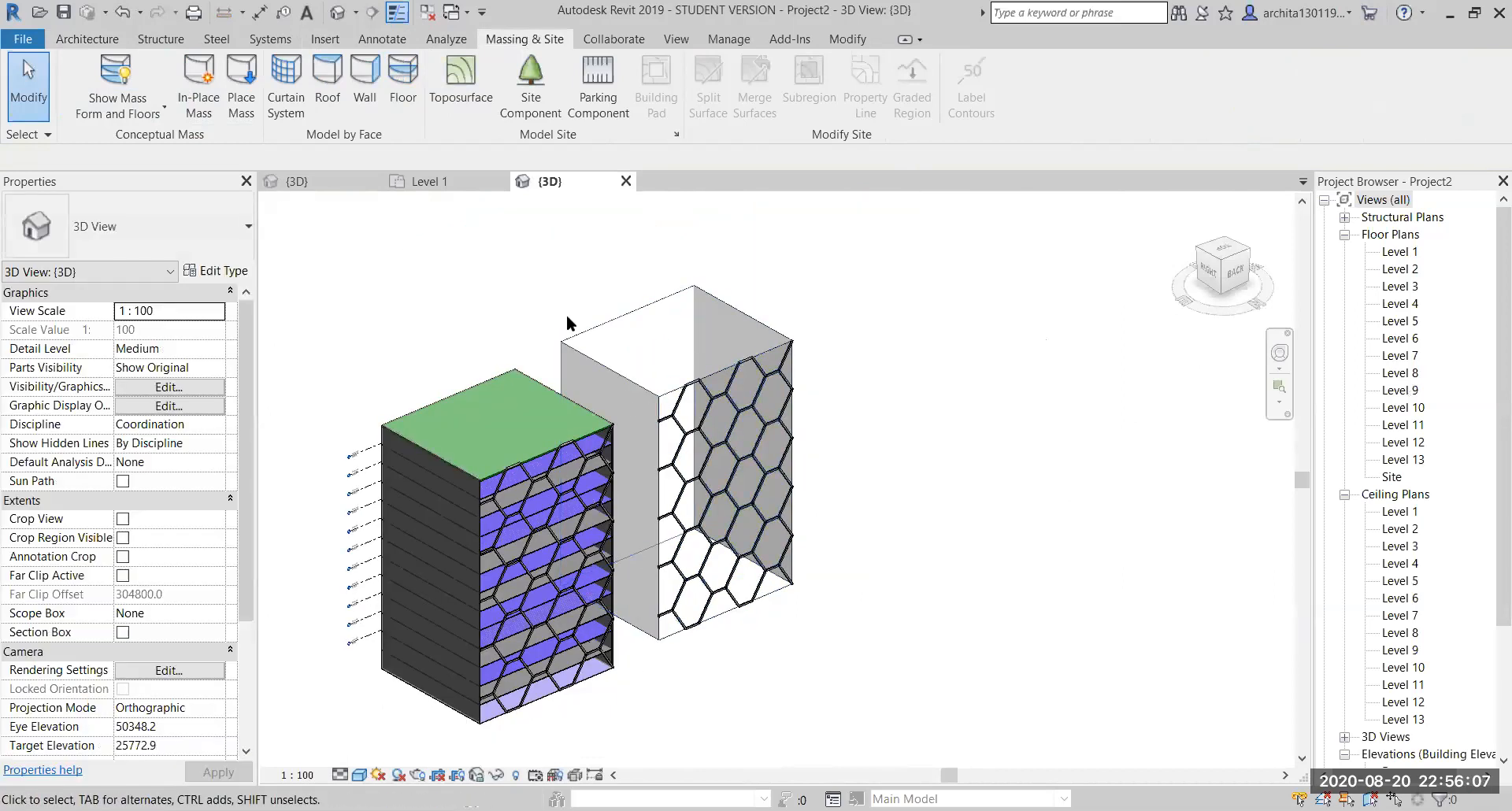
{"action": "left_click", "coordinate": [118, 107]}
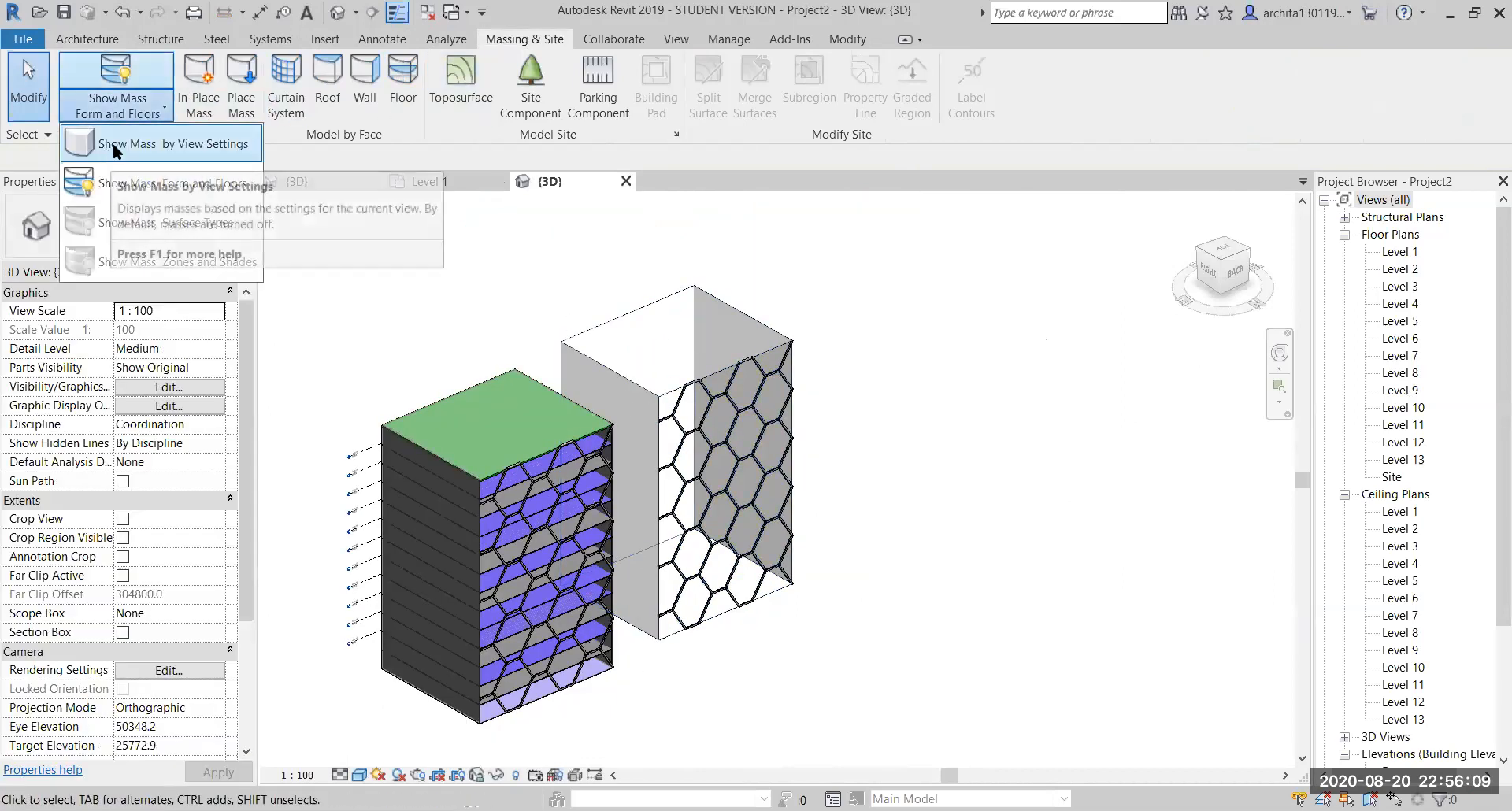
{"action": "scroll", "coordinate": [767, 441], "scroll_direction": "up", "scroll_amount": 2}
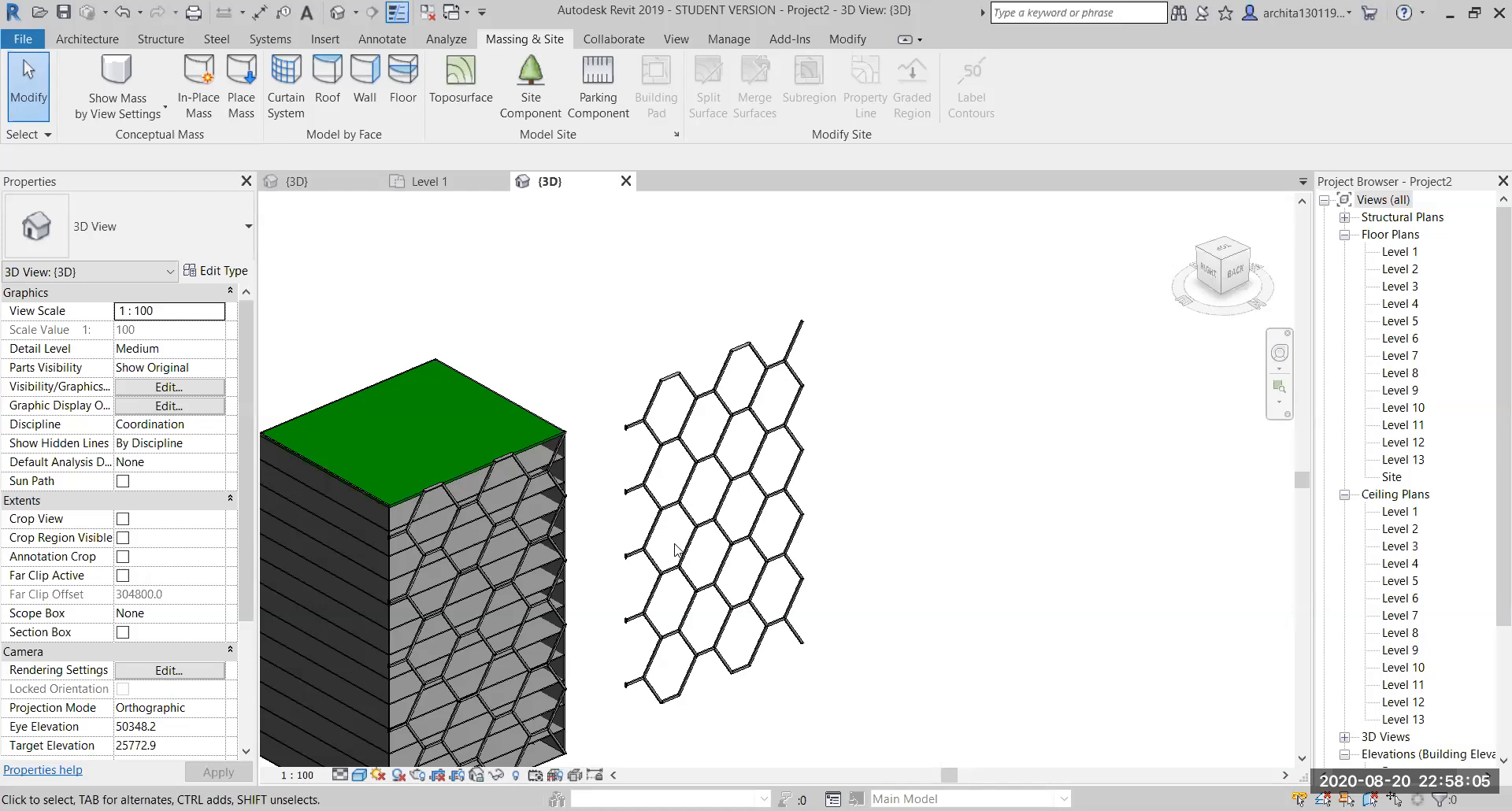
Examine the freestanding hexagonal panel screen beside the building in the 3D view
{"action": "left_click", "coordinate": [98, 37]}
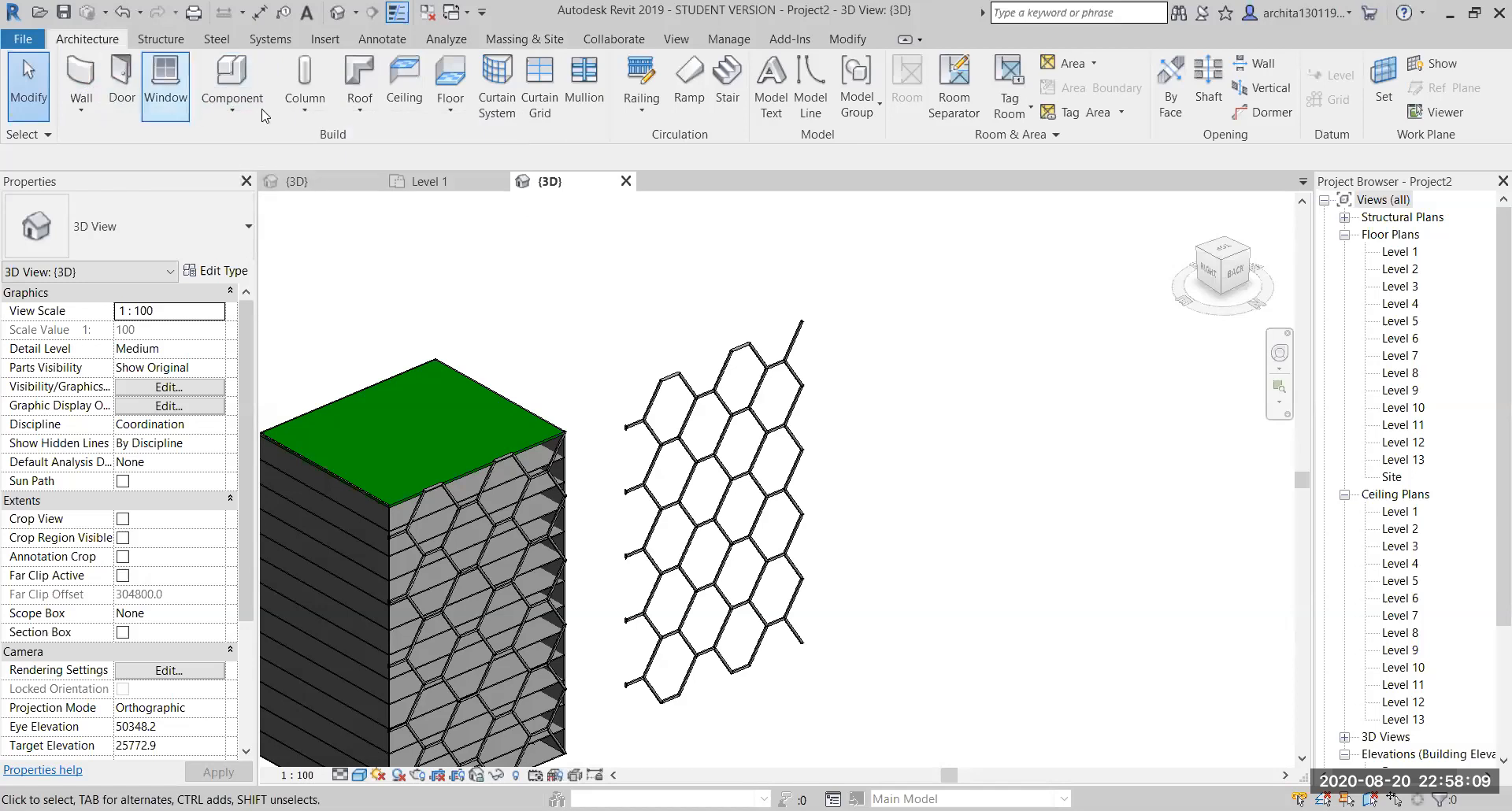
{"action": "scroll", "coordinate": [1010, 483], "scroll_direction": "down", "scroll_amount": 2}
{"action": "middle_click_drag", "start_coordinate": [1019, 543], "coordinate": [1122, 537]}
{"action": "scroll", "coordinate": [936, 573], "scroll_direction": "up", "scroll_amount": 1}
{"action": "middle_click_drag", "start_coordinate": [899, 686], "coordinate": [961, 755]}
{"action": "scroll", "coordinate": [893, 682], "scroll_direction": "up", "scroll_amount": 1}
{"action": "scroll", "coordinate": [876, 604], "scroll_direction": "up", "scroll_amount": 1}
{"action": "scroll", "coordinate": [876, 641], "scroll_direction": "up", "scroll_amount": 1}
{"action": "scroll", "coordinate": [879, 689], "scroll_direction": "up", "scroll_amount": 1}
{"action": "scroll", "coordinate": [879, 688], "scroll_direction": "up", "scroll_amount": 1}
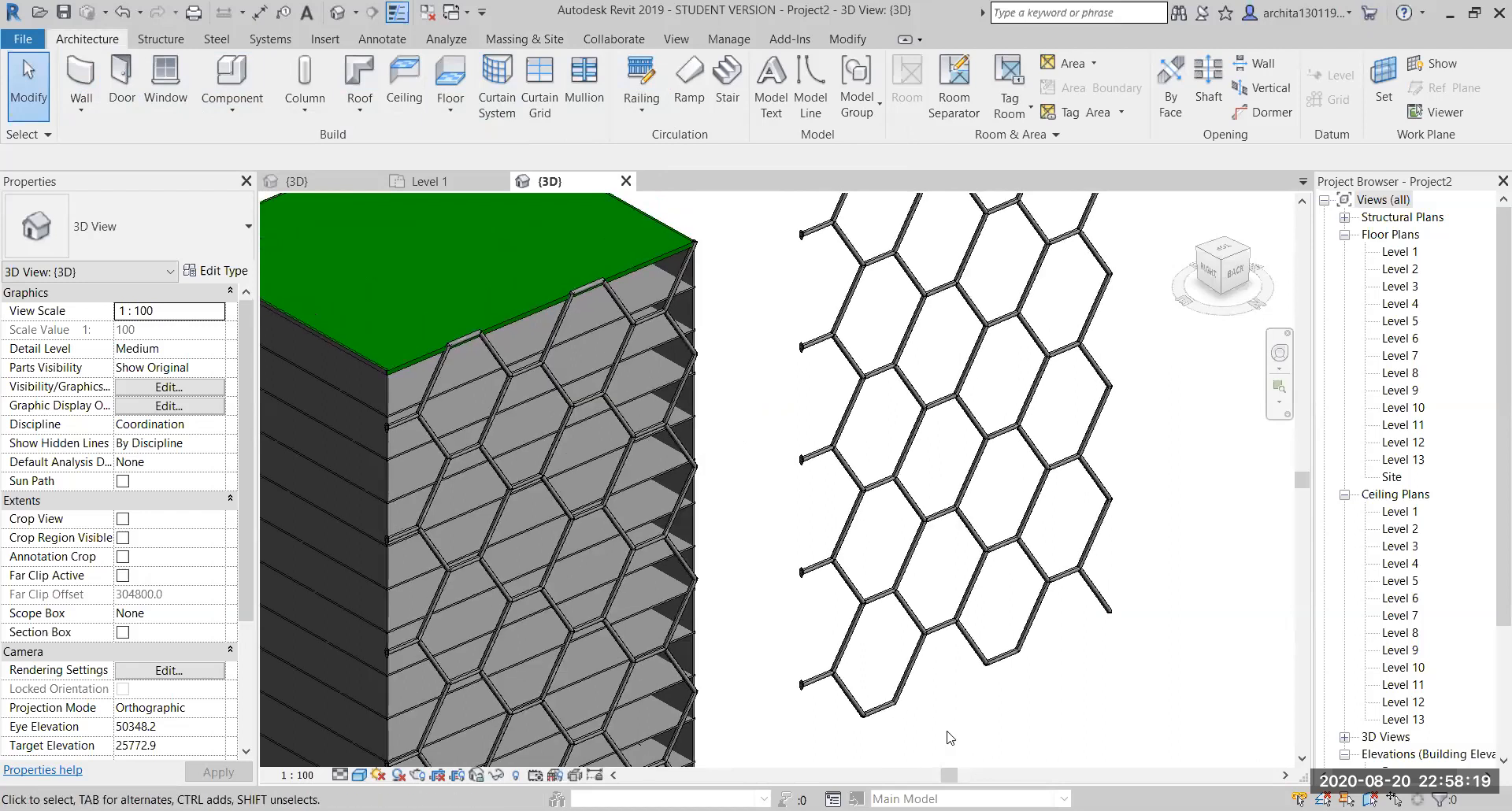
{"action": "scroll", "coordinate": [903, 504], "scroll_direction": "up", "scroll_amount": 1}
{"action": "middle_click_drag", "start_coordinate": [957, 502], "coordinate": [917, 511]}
{"action": "scroll", "coordinate": [959, 566], "scroll_direction": "down", "scroll_amount": 1}
{"action": "scroll", "coordinate": [910, 493], "scroll_direction": "down", "scroll_amount": 1}
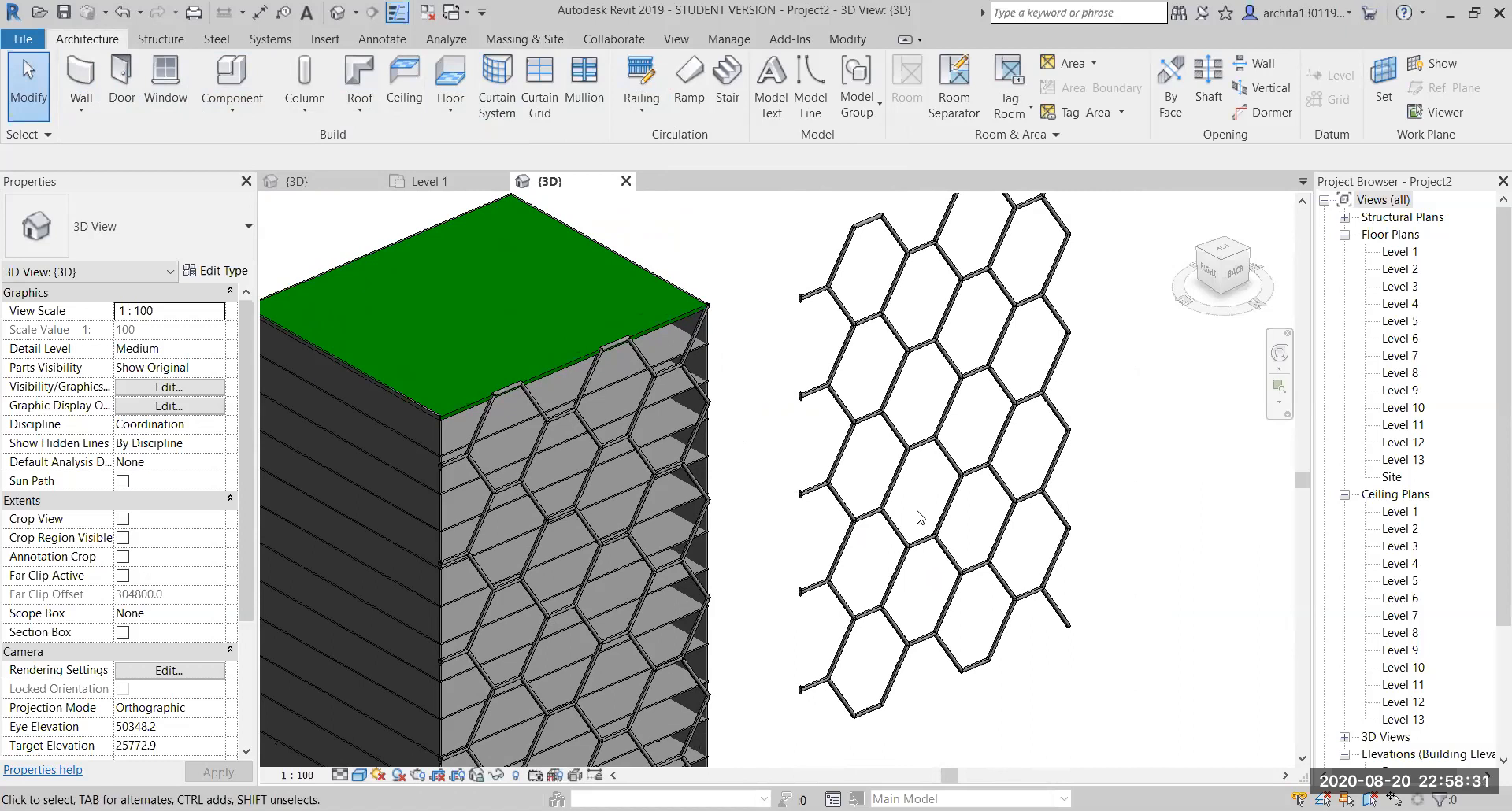
{"action": "middle_click_drag", "start_coordinate": [918, 517], "coordinate": [895, 545]}
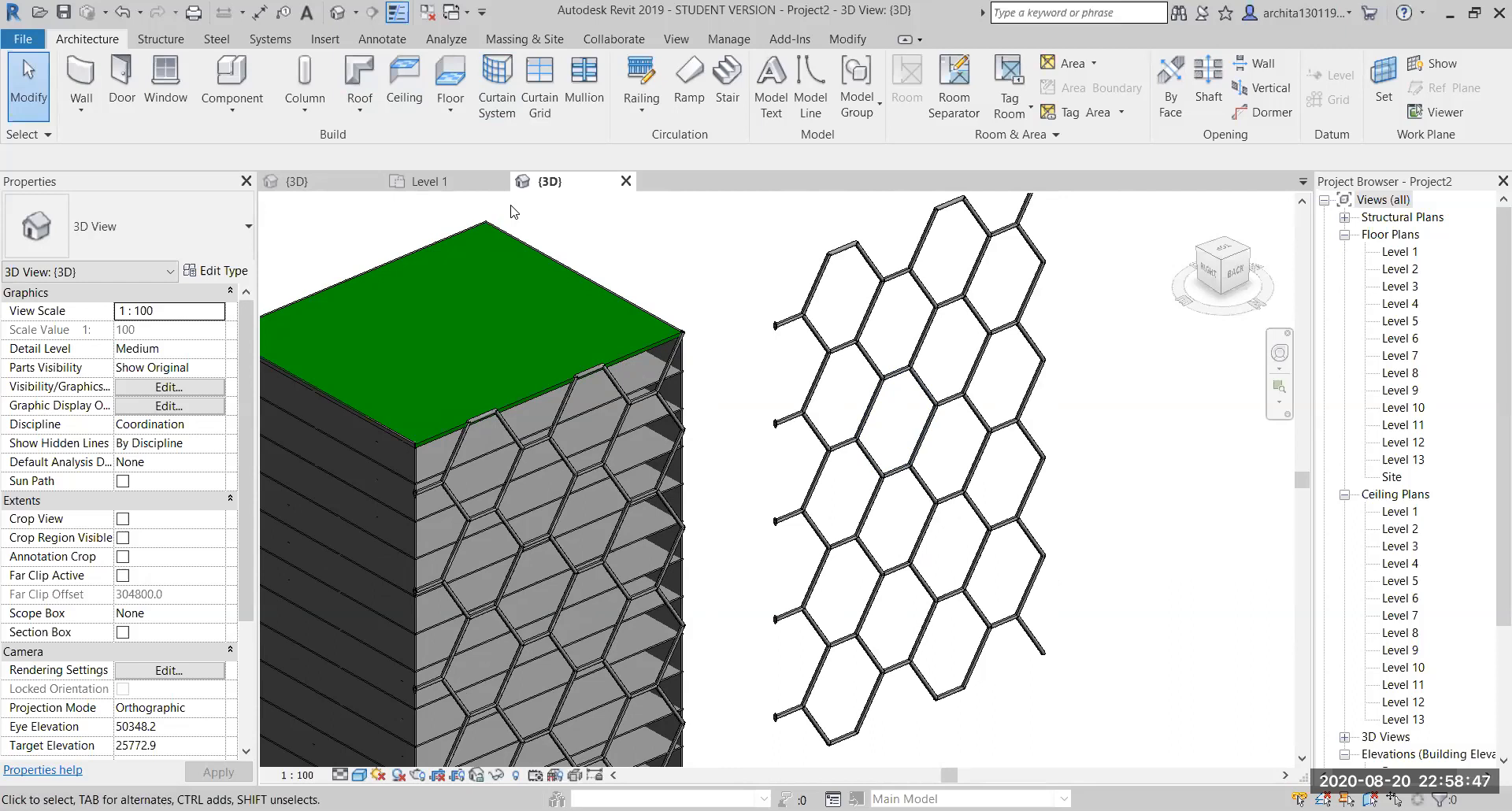
Close the Family1 mass family without saving its changes
{"action": "left_click", "coordinate": [441, 181]}
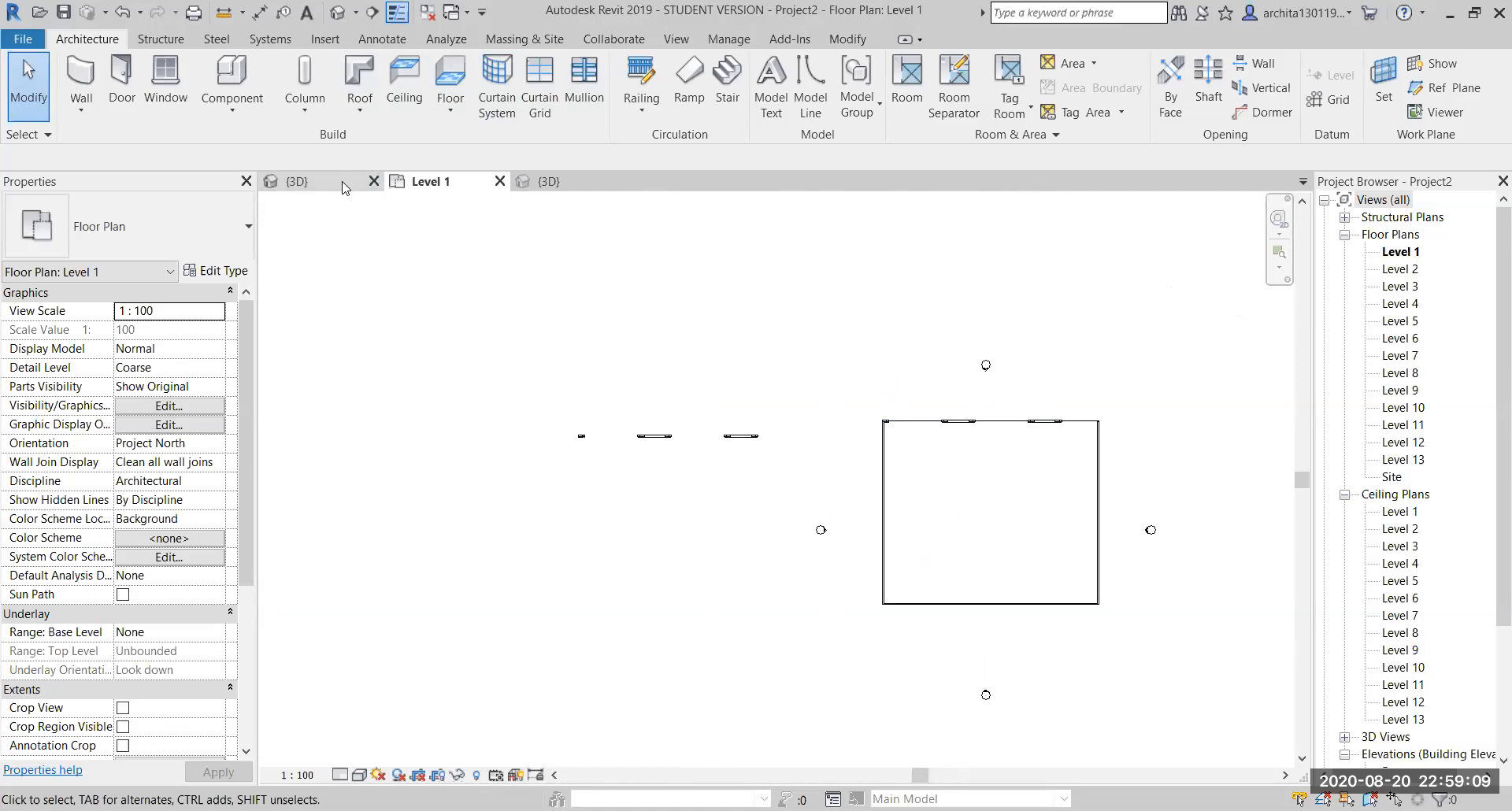
{"action": "left_click", "coordinate": [377, 185]}
{"action": "left_click", "coordinate": [374, 182]}
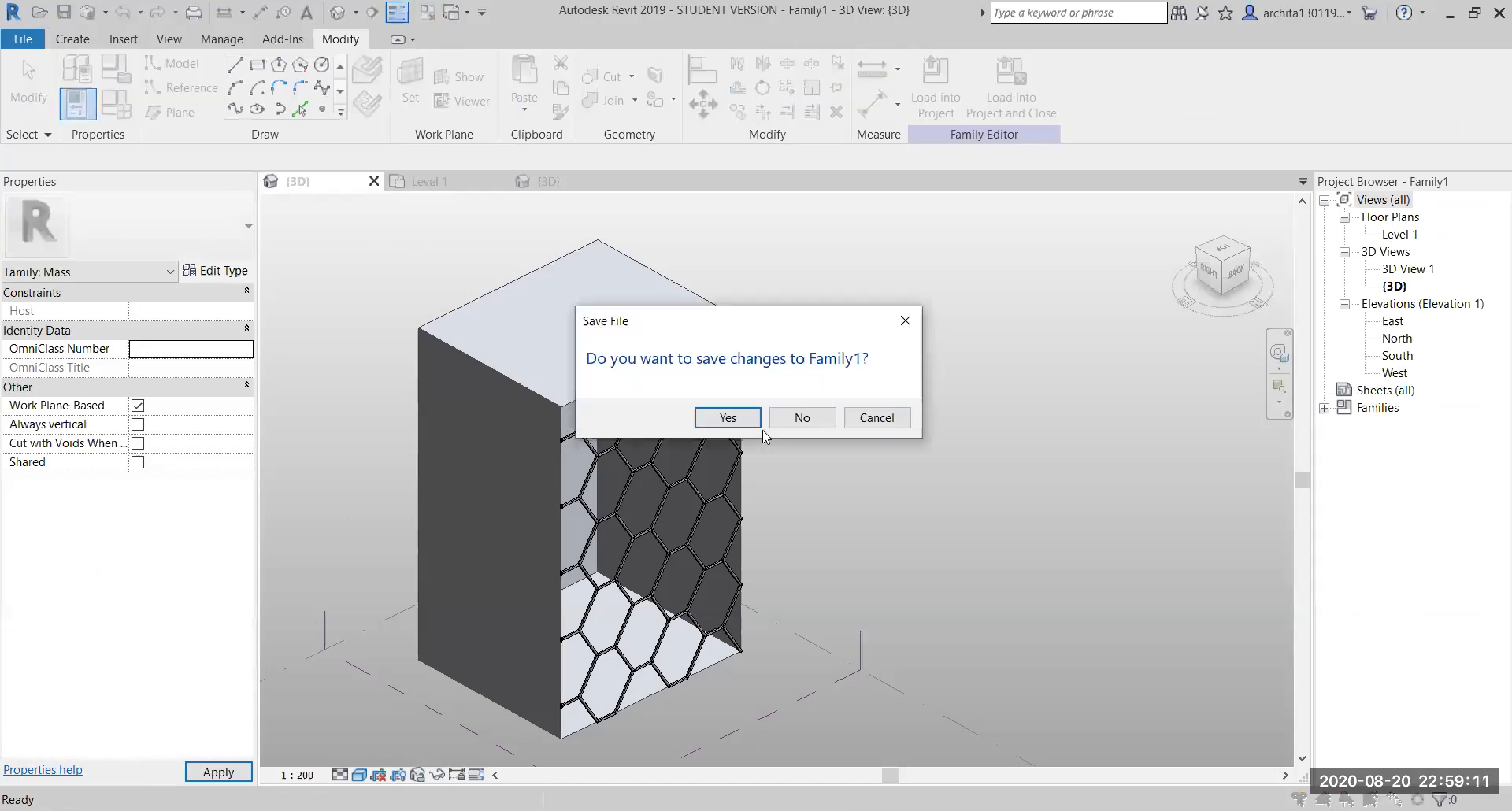
{"action": "left_click", "coordinate": [796, 418]}
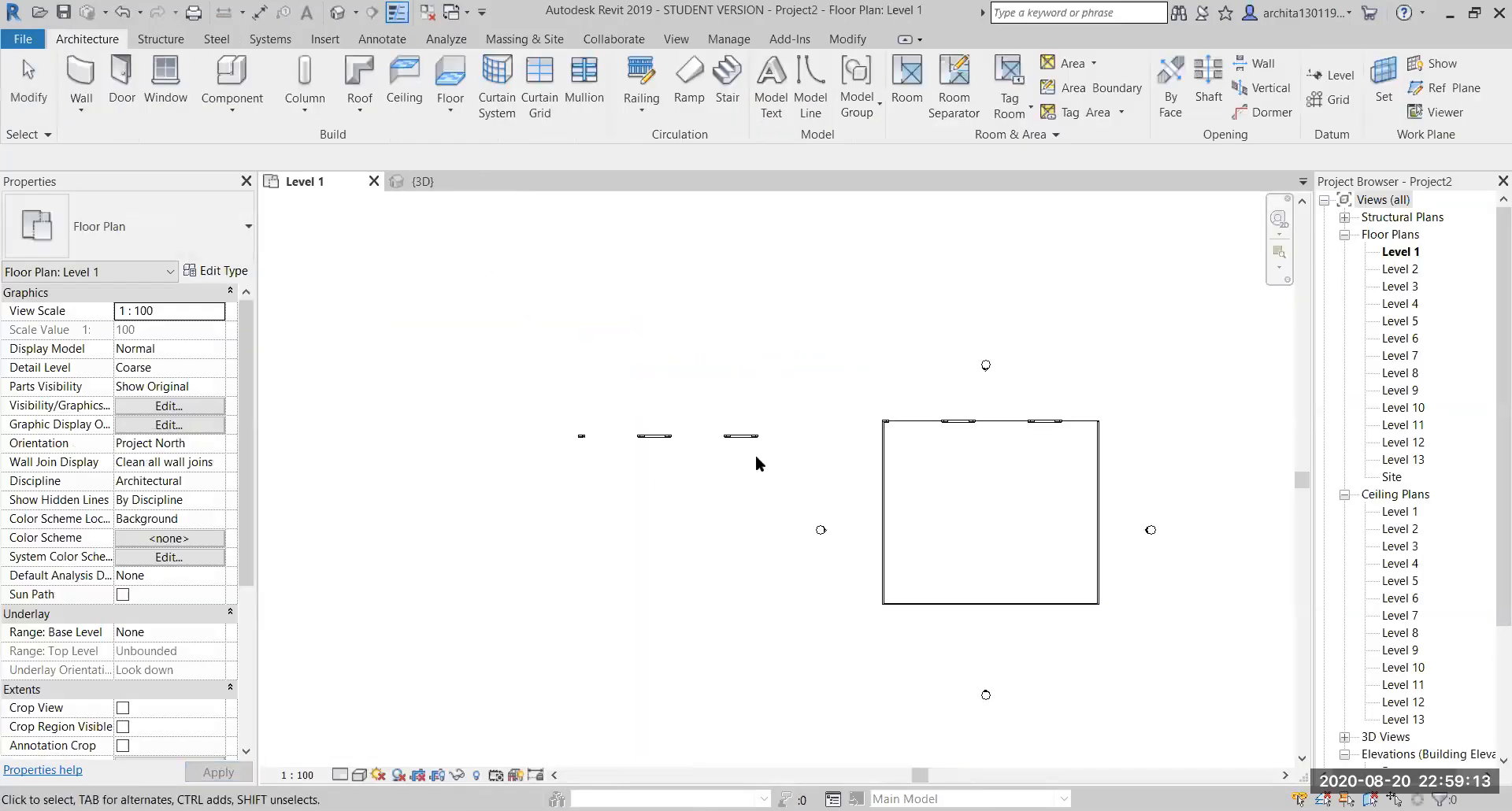